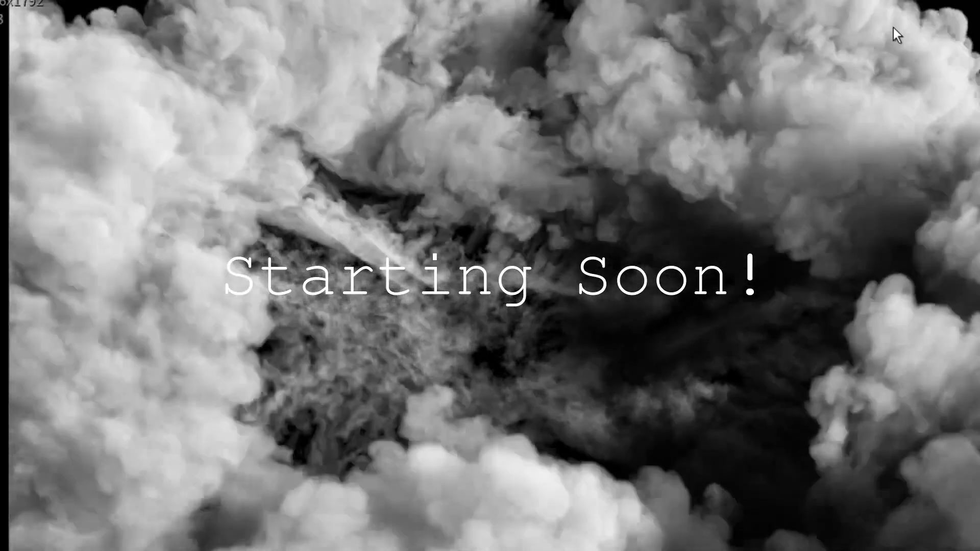
Set the watch nvidia-smi GPU monitor terminal to stay Always on Top.
{"action": "right_click", "coordinate": [867, 2]}
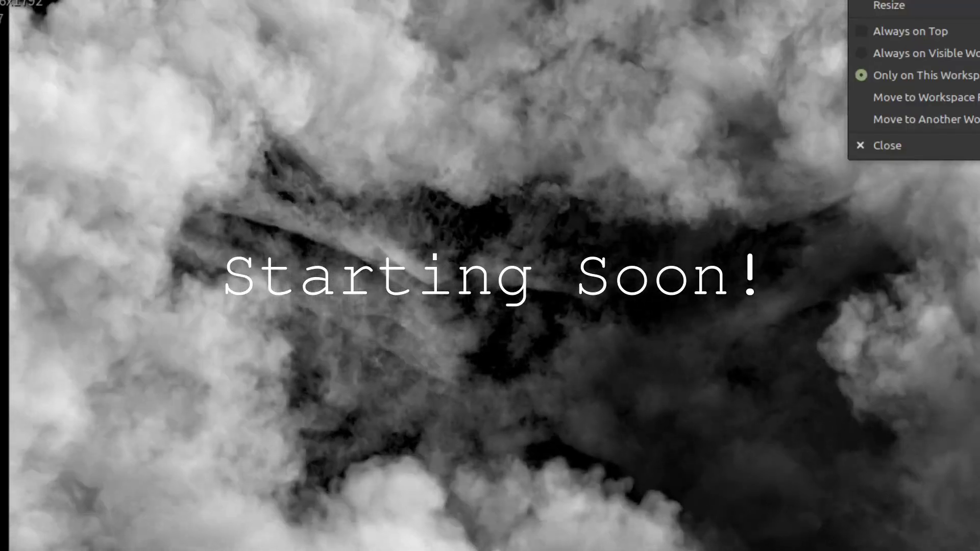
{"action": "left_click", "coordinate": [926, 28]}
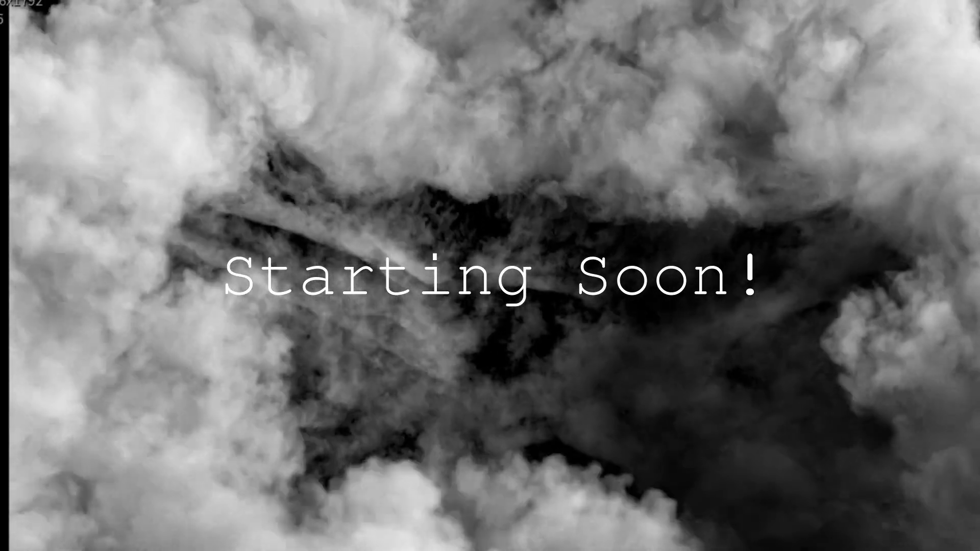
{"action": "key", "text": "alt+space"}
{"action": "left_click", "coordinate": [896, 29]}
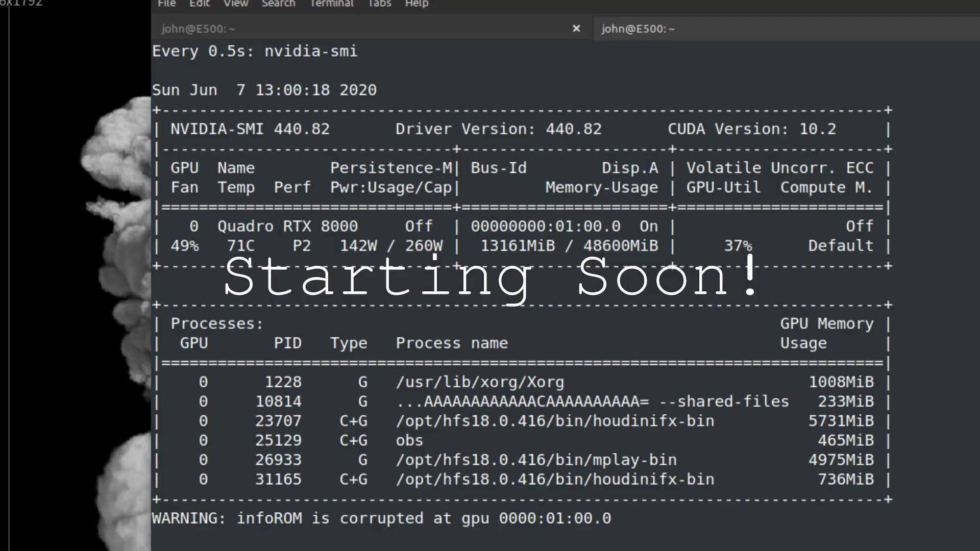
Move the GPU monitor down to uncover the smoke, push it mostly off screen, and hide it.
{"action": "left_click_drag", "start_coordinate": [541, 247], "coordinate": [391, 240], "text": "alt"}
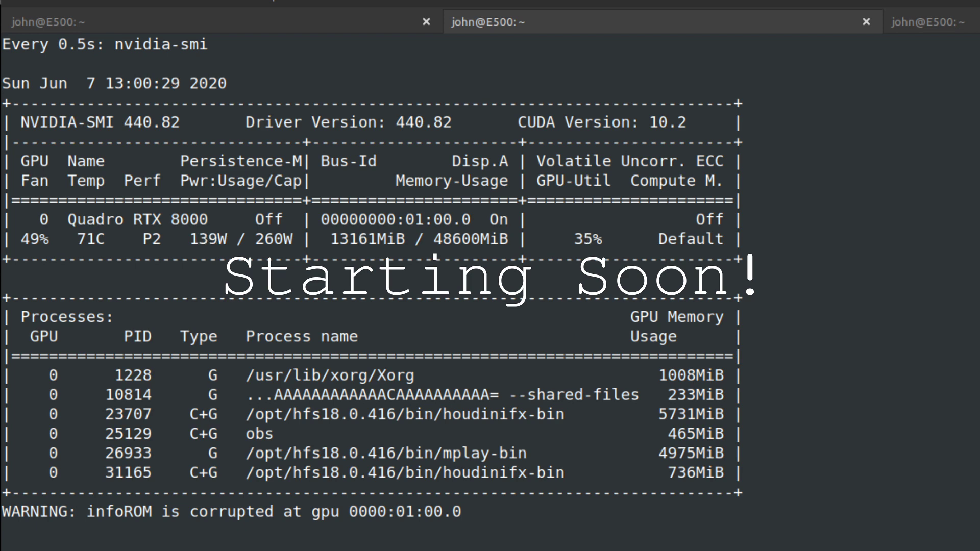
{"action": "left_click_drag", "start_coordinate": [392, 240], "coordinate": [391, 511], "text": "alt"}
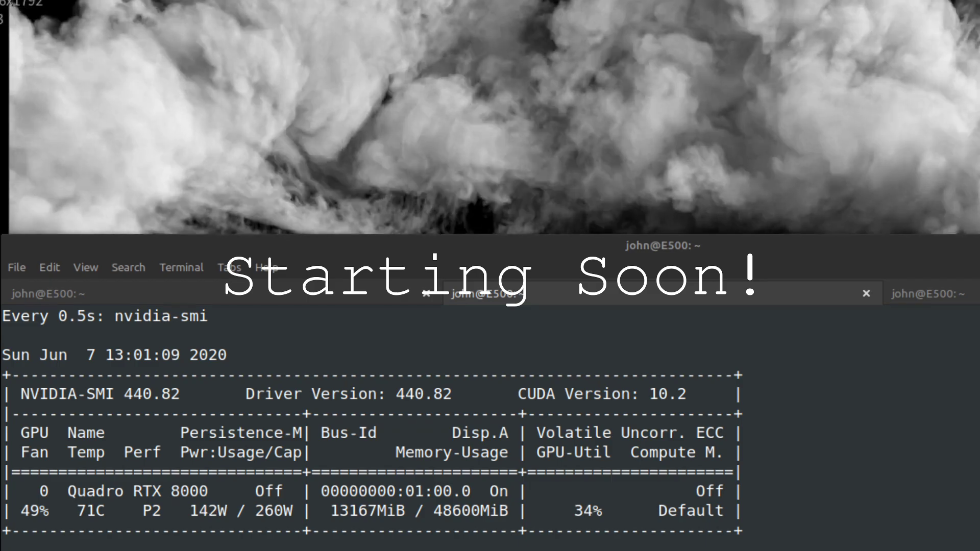
{"action": "key", "text": "alt+Tab"}
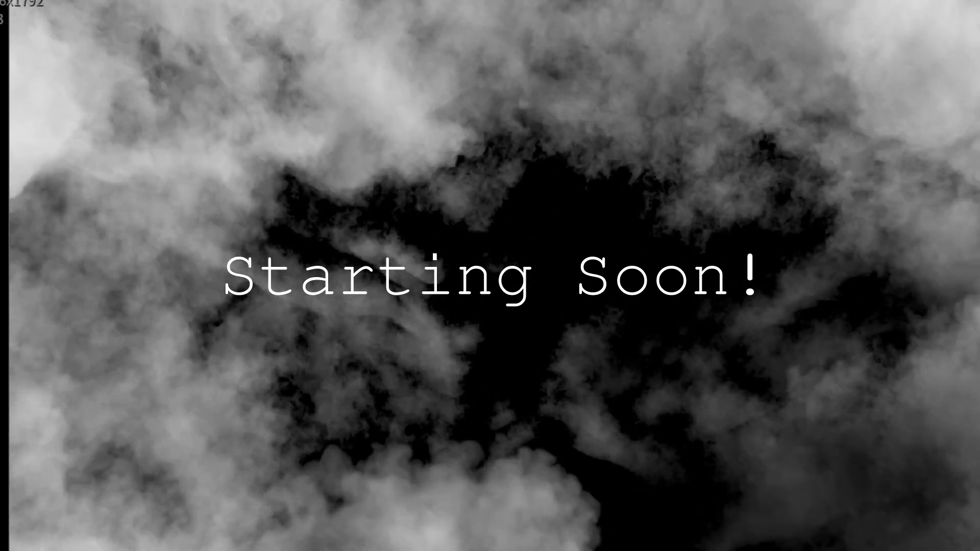
{"action": "key", "text": "alt+Tab"}
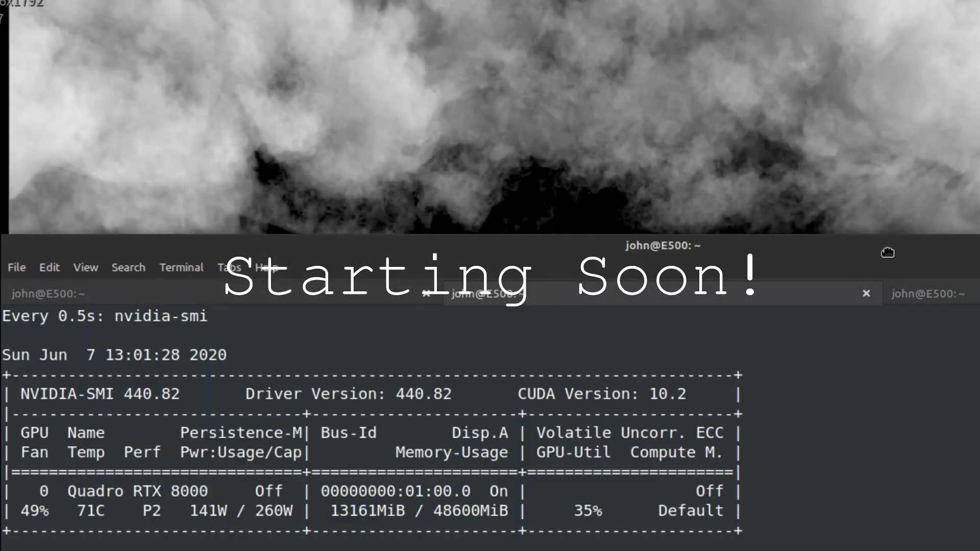
{"action": "left_click_drag", "start_coordinate": [887, 253], "coordinate": [979, 482]}
{"action": "key", "text": "alt+Tab"}
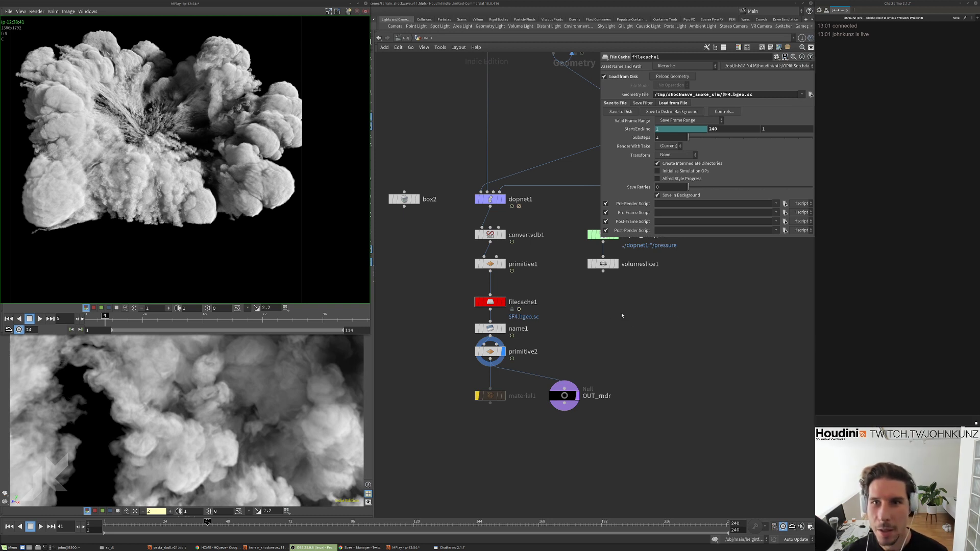
Focus the MPlay smoke window, then switch to the RV player showing the terrain smoke render.
{"action": "left_click", "coordinate": [238, 229]}
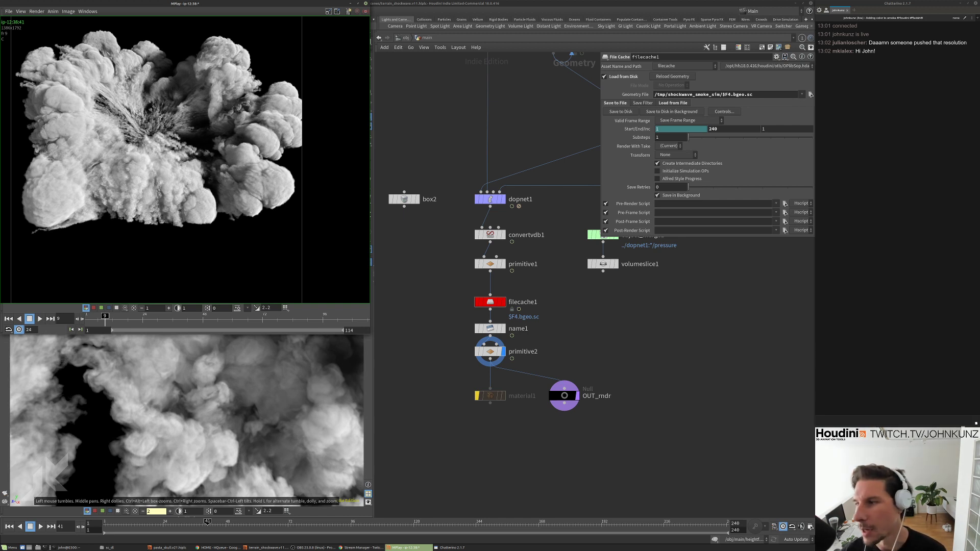
{"action": "key", "text": "alt+Tab"}
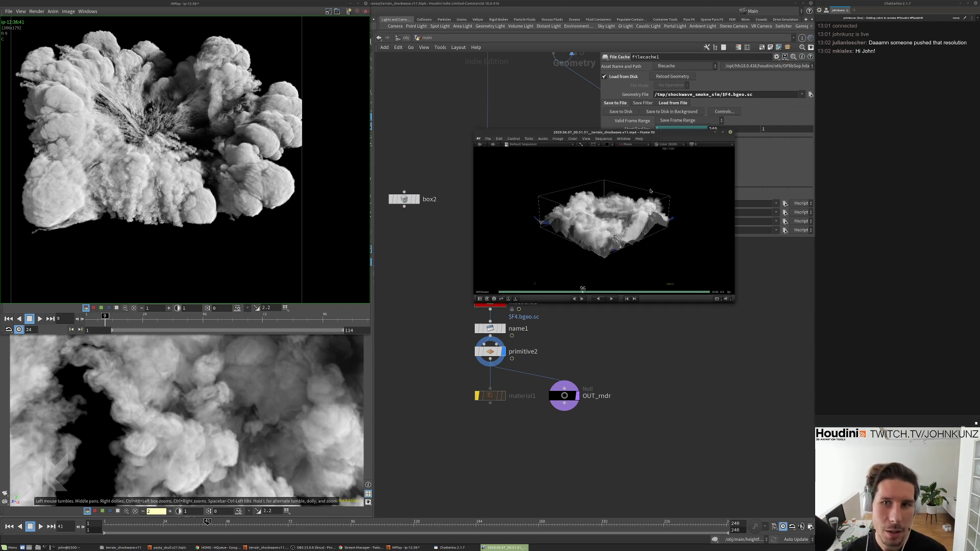
Scrub the terrain shockwave clip from frame 1 and enlarge the RV window.
{"action": "mouse_move", "coordinate": [566, 189]}
{"action": "left_mouse_down"}
{"action": "mouse_move", "coordinate": [656, 216]}
{"action": "mouse_move", "coordinate": [618, 211]}
{"action": "left_mouse_up"}
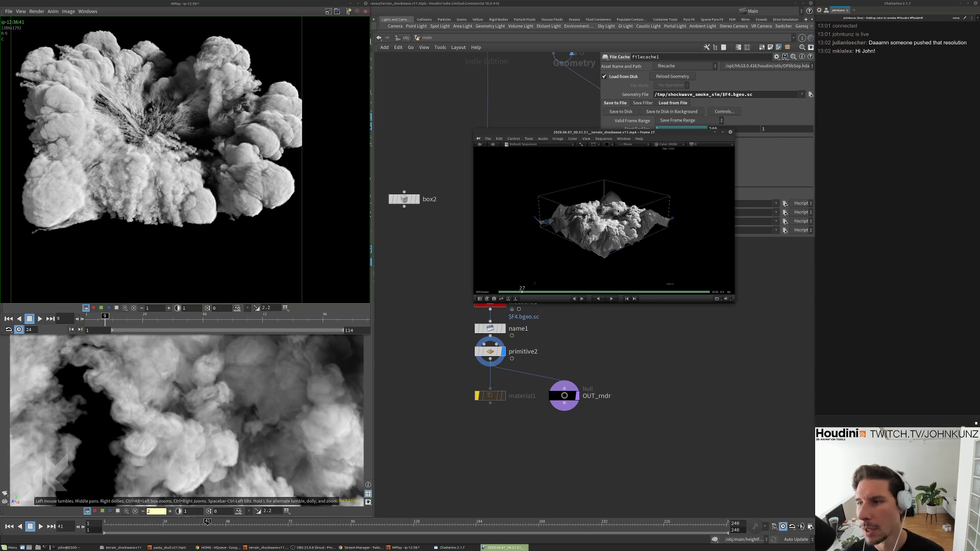
{"action": "left_click_drag", "start_coordinate": [617, 211], "coordinate": [612, 222]}
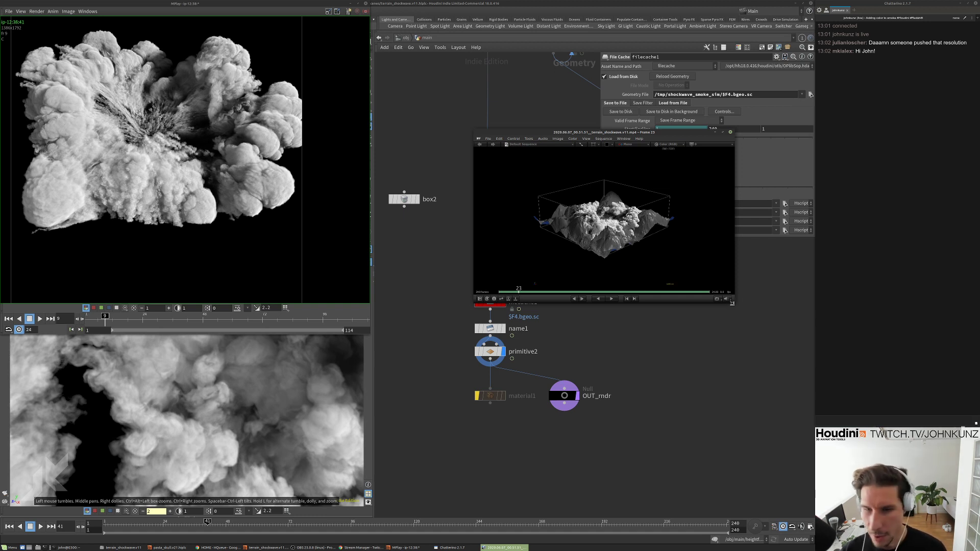
{"action": "left_click_drag", "start_coordinate": [733, 303], "coordinate": [787, 489]}
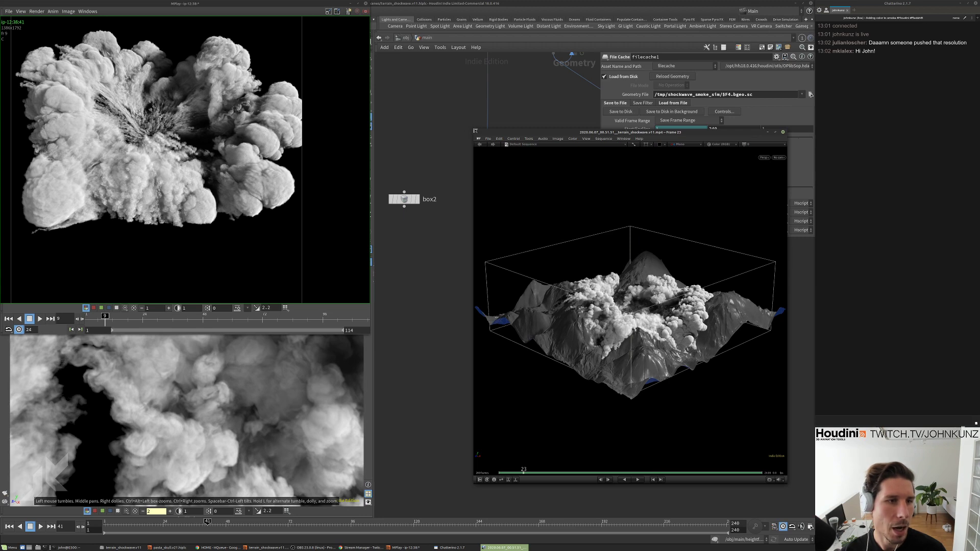
{"action": "left_click_drag", "start_coordinate": [477, 132], "coordinate": [407, 57]}
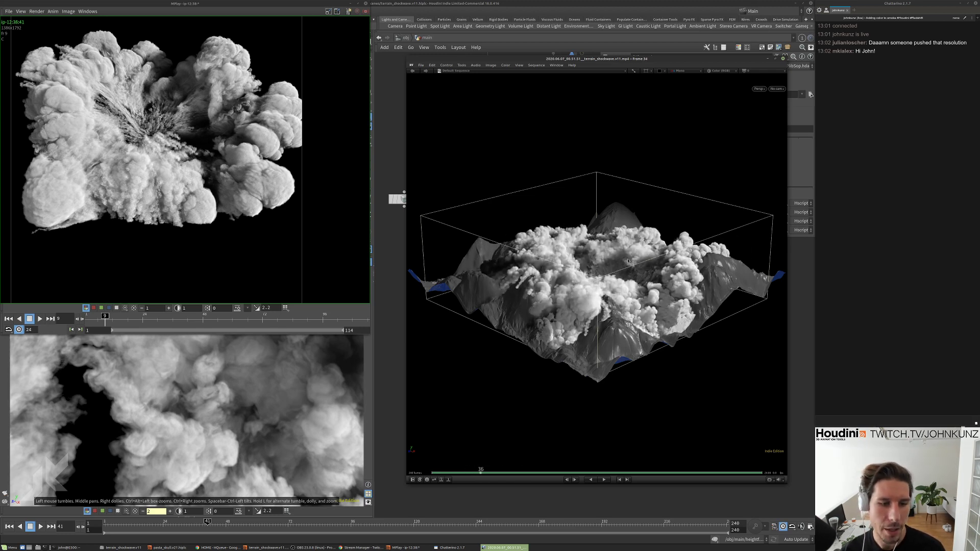
{"action": "left_click_drag", "start_coordinate": [628, 261], "coordinate": [599, 280]}
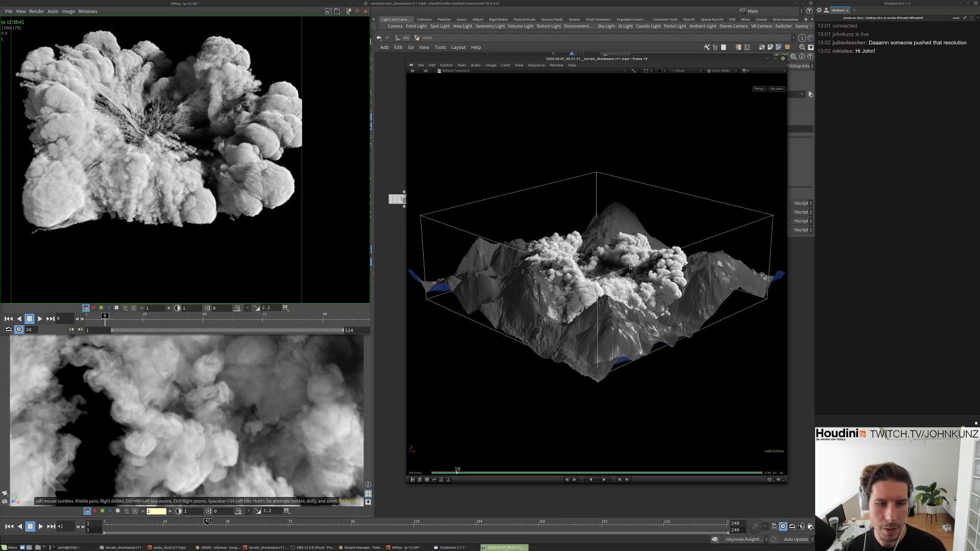
{"action": "left_click_drag", "start_coordinate": [648, 266], "coordinate": [562, 273]}
Play the render, step back to the first frame, then close RV.
{"action": "key", "text": "space"}
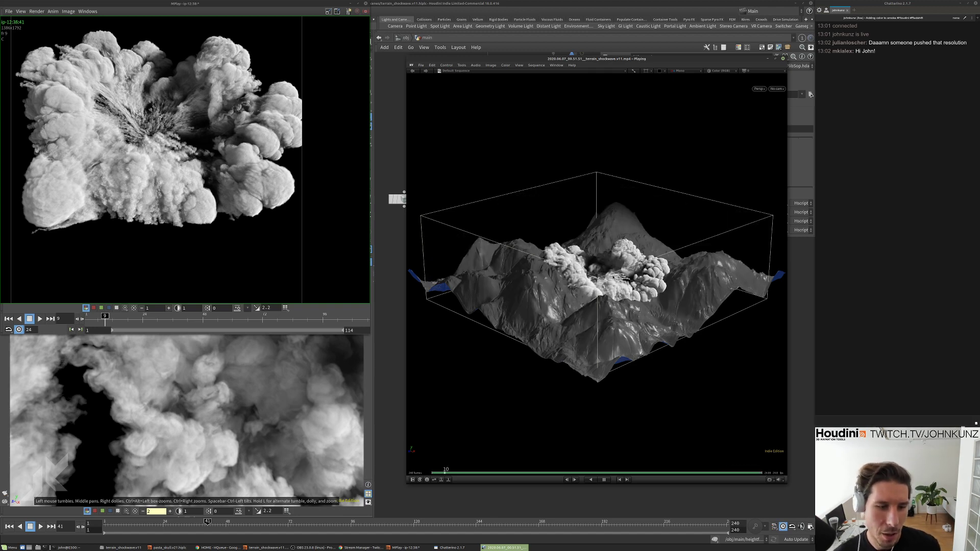
{"action": "left_click_drag", "start_coordinate": [607, 289], "coordinate": [602, 256]}
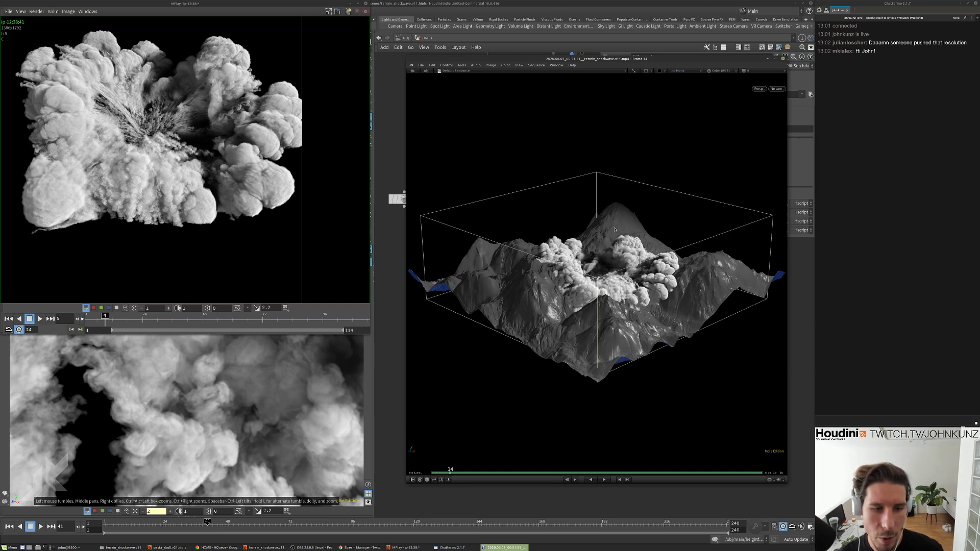
{"action": "left_click_drag", "start_coordinate": [629, 252], "coordinate": [615, 250]}
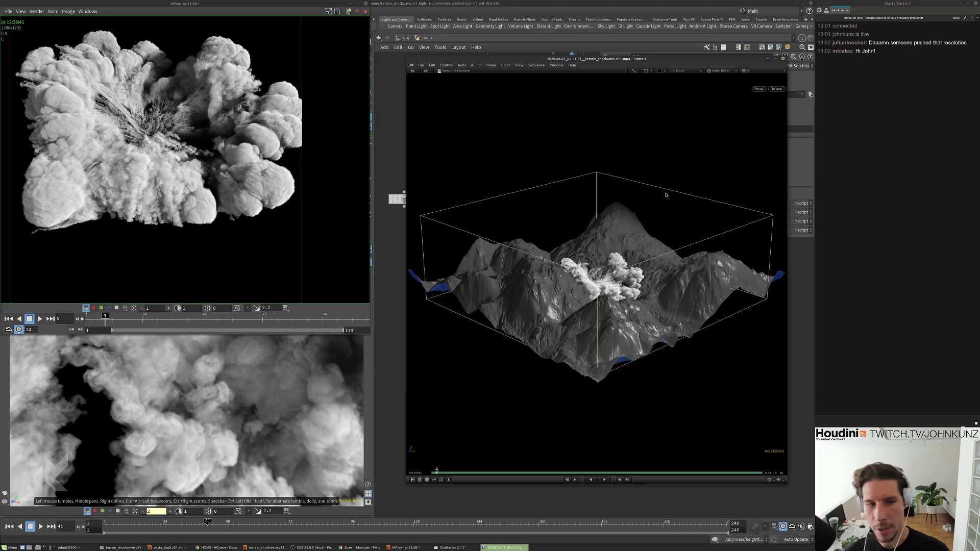
{"action": "mouse_move", "coordinate": [665, 195]}
{"action": "left_mouse_down"}
{"action": "mouse_move", "coordinate": [633, 197]}
{"action": "mouse_move", "coordinate": [681, 203]}
{"action": "mouse_move", "coordinate": [616, 219]}
{"action": "left_mouse_up"}
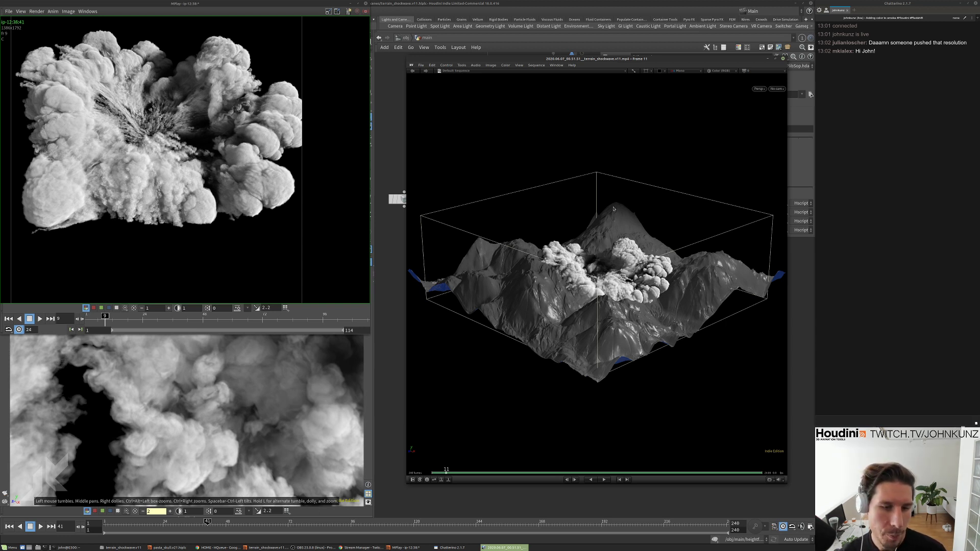
{"action": "key", "text": "Up"}
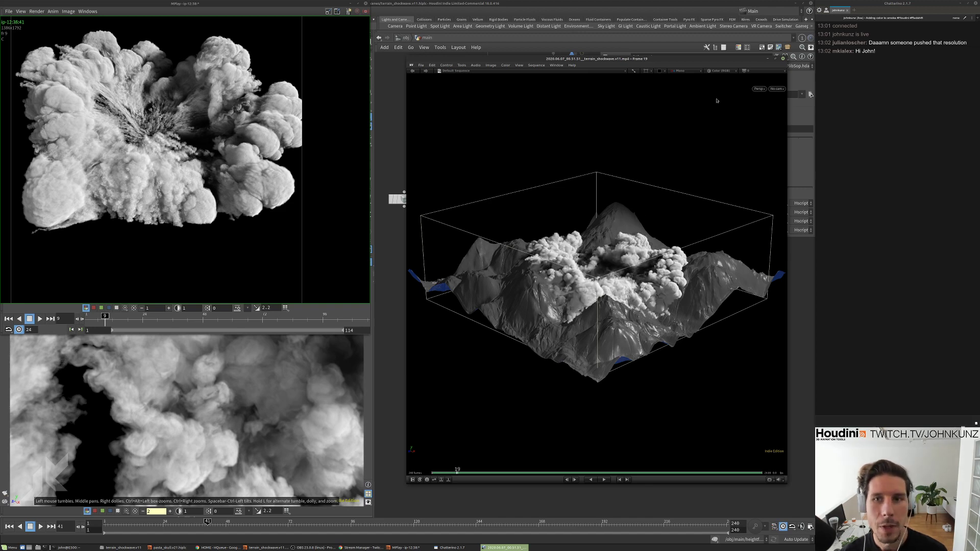
{"action": "left_click", "coordinate": [783, 58]}
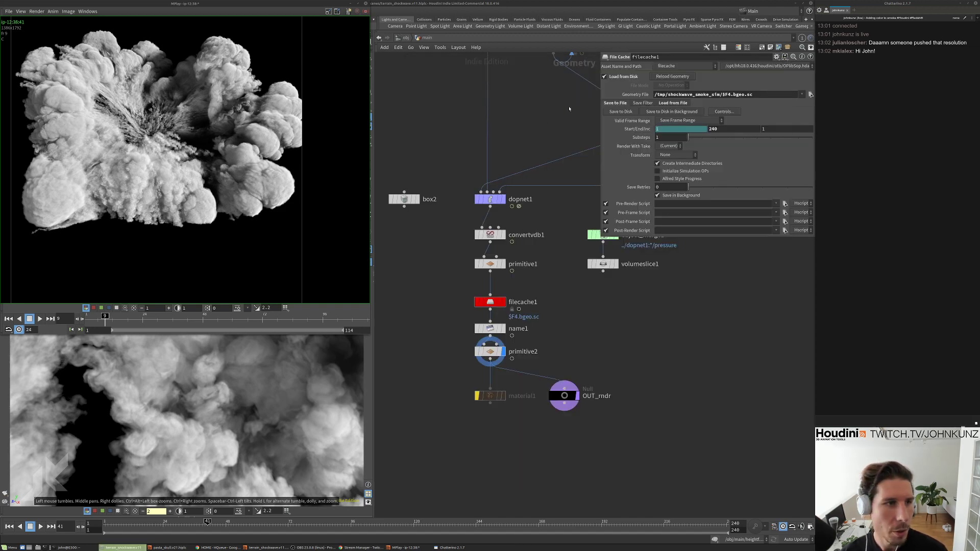
Centre the top-down smoke flipbook, play it, scrub the early frames from frame 1, then close MPlay.
{"action": "left_click_drag", "start_coordinate": [206, 3], "coordinate": [557, 83]}
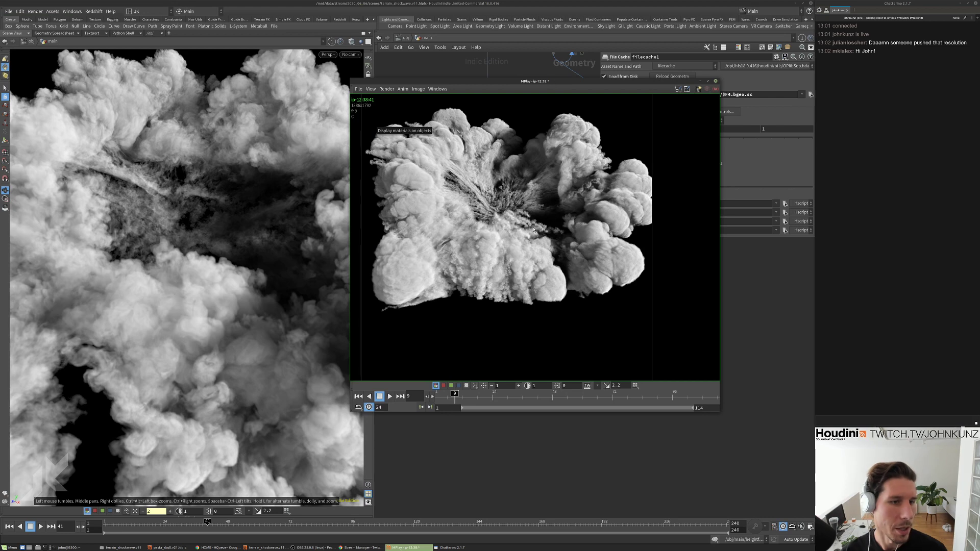
{"action": "mouse_move", "coordinate": [484, 393]}
{"action": "left_mouse_down"}
{"action": "mouse_move", "coordinate": [559, 393]}
{"action": "mouse_move", "coordinate": [512, 393]}
{"action": "mouse_move", "coordinate": [550, 393]}
{"action": "mouse_move", "coordinate": [518, 186]}
{"action": "left_mouse_up"}
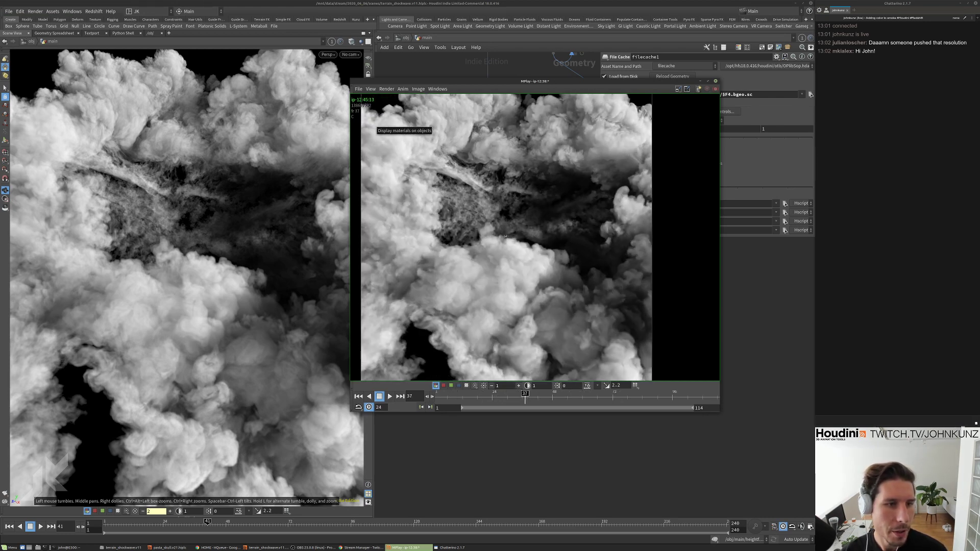
{"action": "key", "text": "Up"}
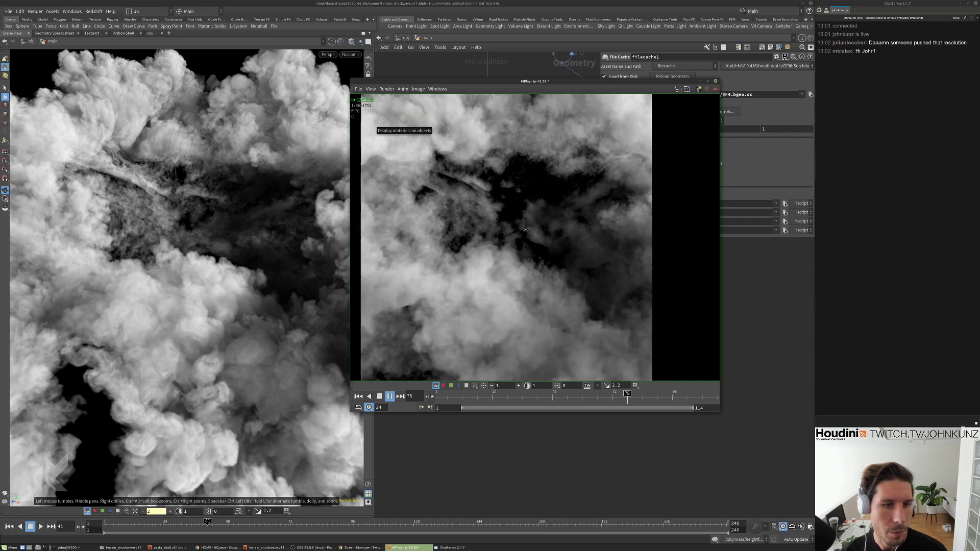
{"action": "key", "text": "Up"}
{"action": "key", "text": "Home"}
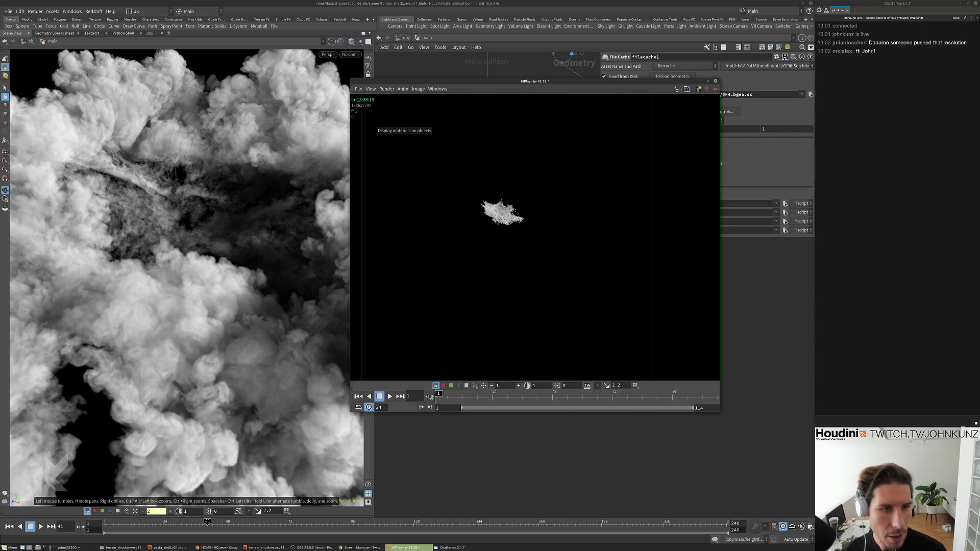
{"action": "mouse_move", "coordinate": [439, 394]}
{"action": "left_mouse_down"}
{"action": "mouse_move", "coordinate": [461, 394]}
{"action": "mouse_move", "coordinate": [444, 394]}
{"action": "left_mouse_up"}
{"action": "left_click", "coordinate": [715, 89]}
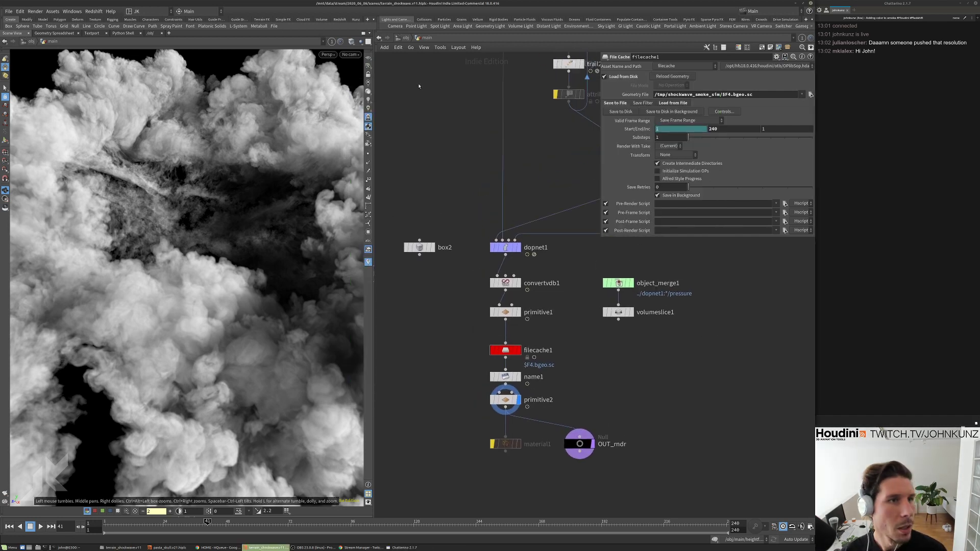
Save the terrain_shockwave.v11.hiplc scene.
{"action": "left_click", "coordinate": [9, 12]}
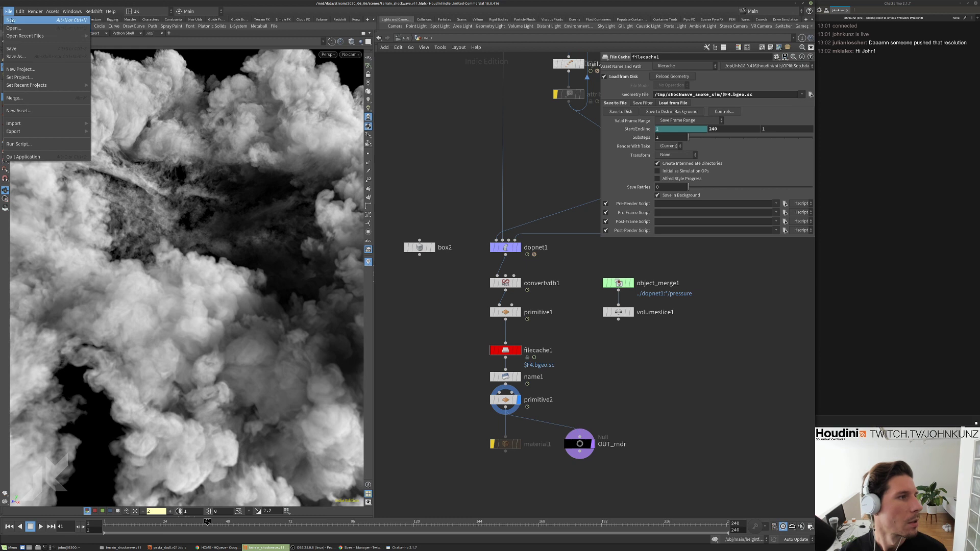
{"action": "left_click", "coordinate": [20, 48]}
{"action": "middle_click_drag", "start_coordinate": [515, 152], "coordinate": [541, 233]}
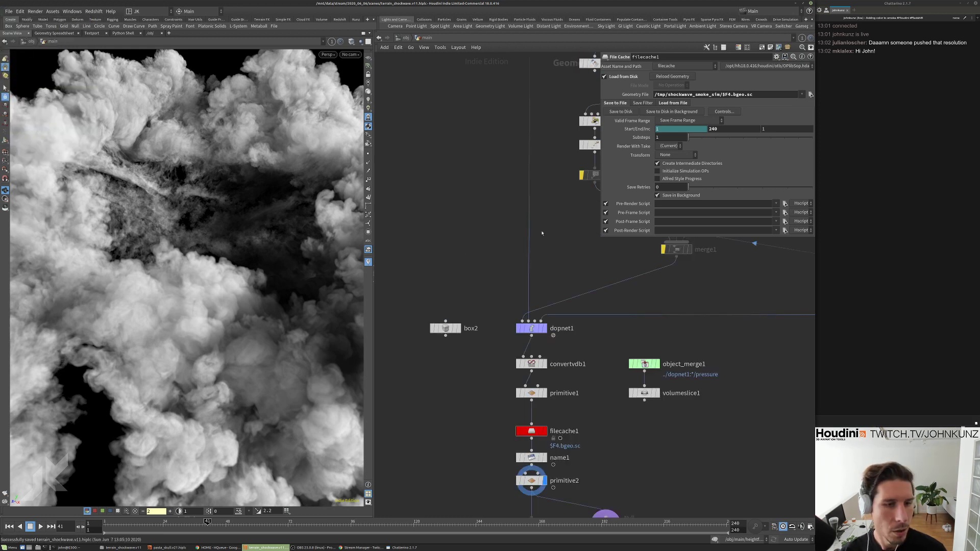
{"action": "scroll", "coordinate": [532, 306], "scroll_direction": "down", "scroll_amount": 4}
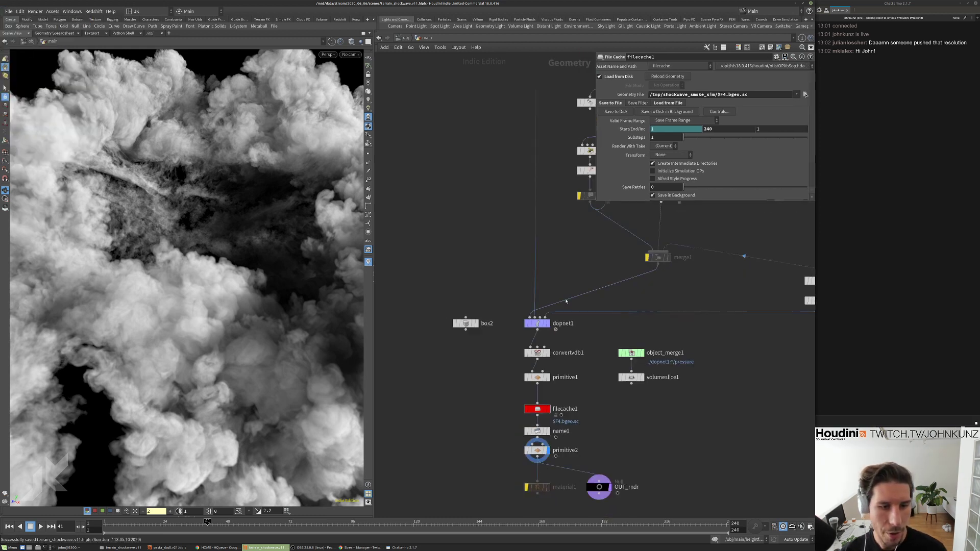
{"action": "scroll", "coordinate": [574, 320], "scroll_direction": "up", "scroll_amount": 2}
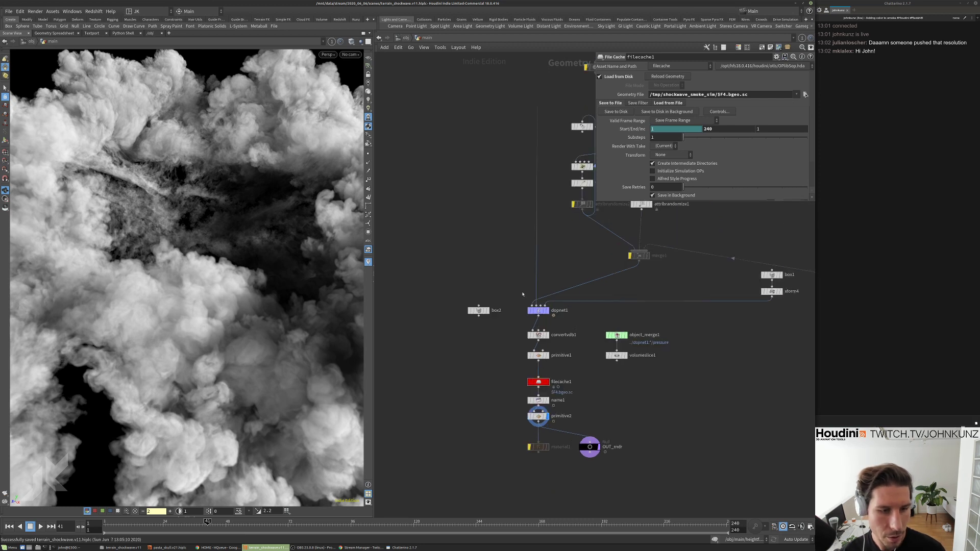
Copy dopnet1, convertvdb1, primitive1, box1 and xform4 to the clipboard.
{"action": "left_click_drag", "start_coordinate": [522, 295], "coordinate": [568, 370]}
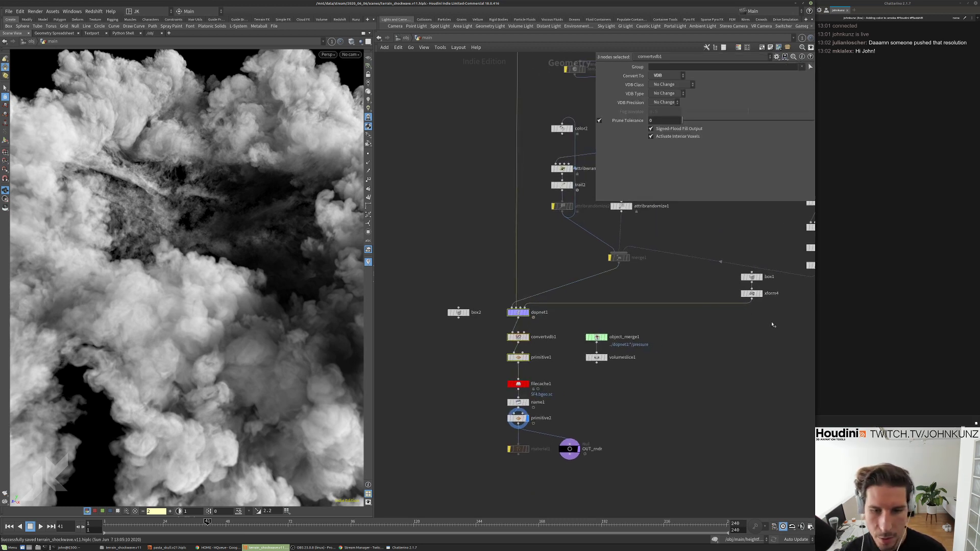
{"action": "left_click_drag", "start_coordinate": [772, 324], "coordinate": [750, 272], "text": "shift"}
{"action": "key", "text": "ctrl+c"}
{"action": "key", "text": "h"}
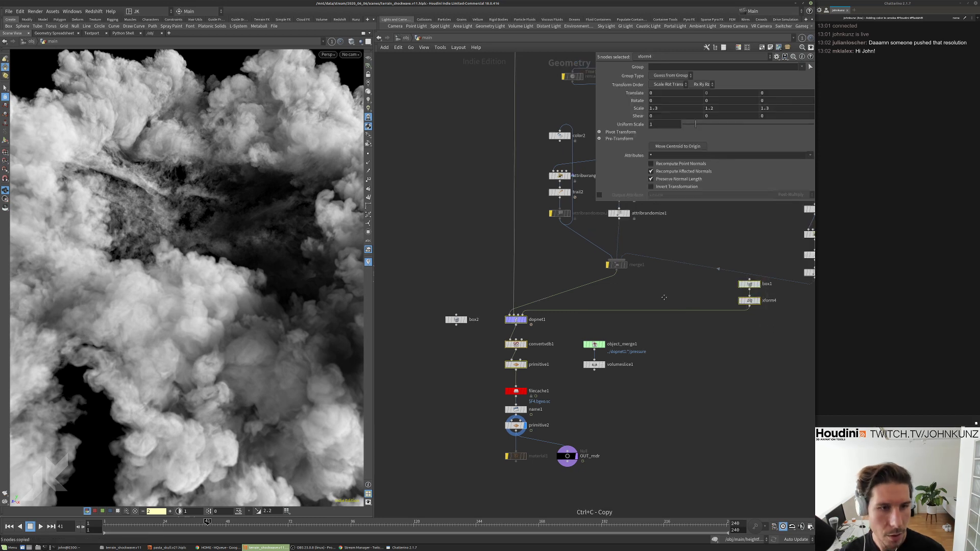
{"action": "left_click", "coordinate": [523, 273]}
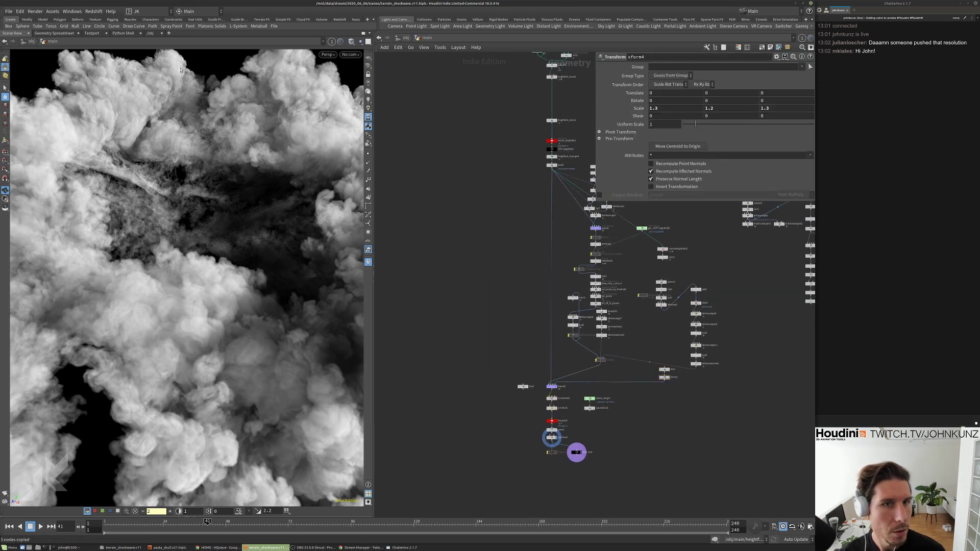
{"action": "left_click", "coordinate": [7, 12]}
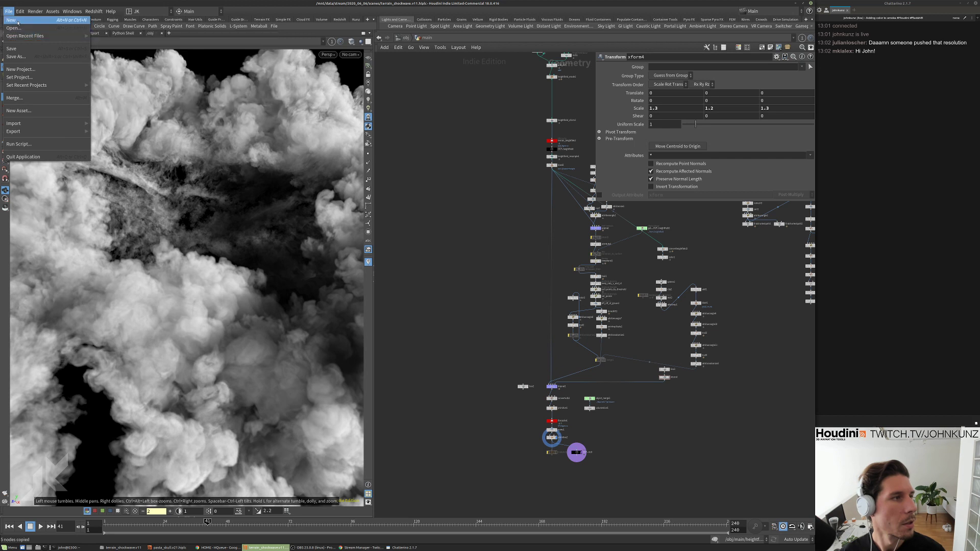
Start a new untitled scene, switch to the pasta_skull session, and view About Houdini (18.0.416).
{"action": "left_click", "coordinate": [18, 18]}
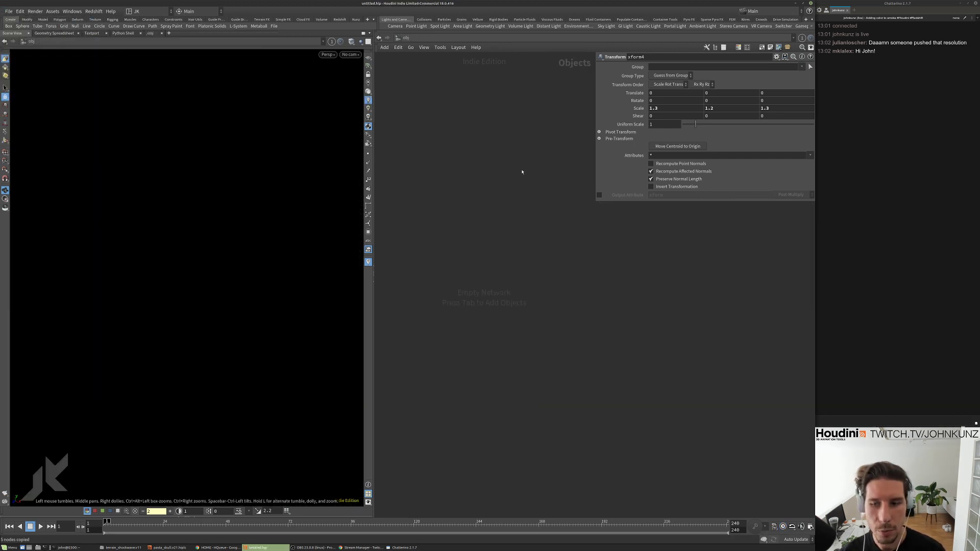
{"action": "left_click", "coordinate": [189, 547]}
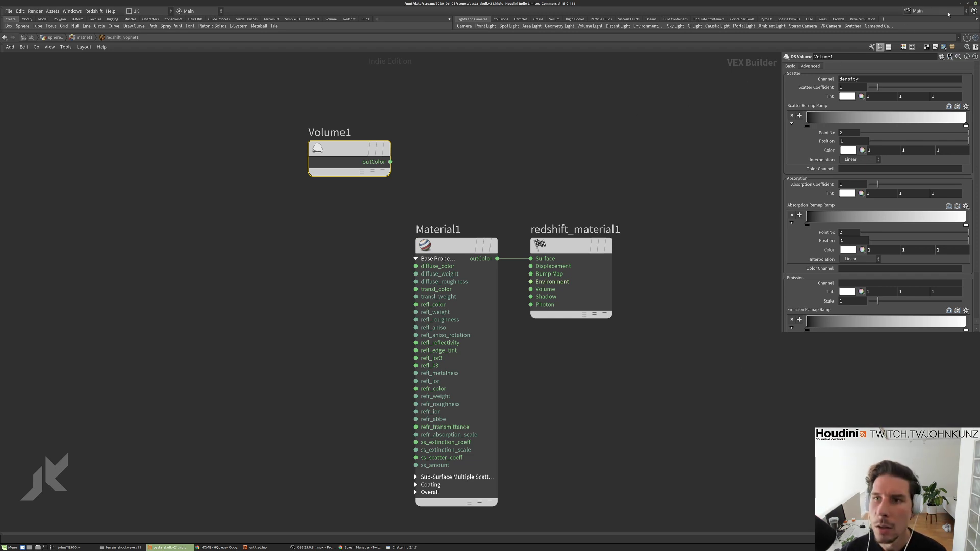
{"action": "left_click_drag", "start_coordinate": [358, 147], "coordinate": [434, 162]}
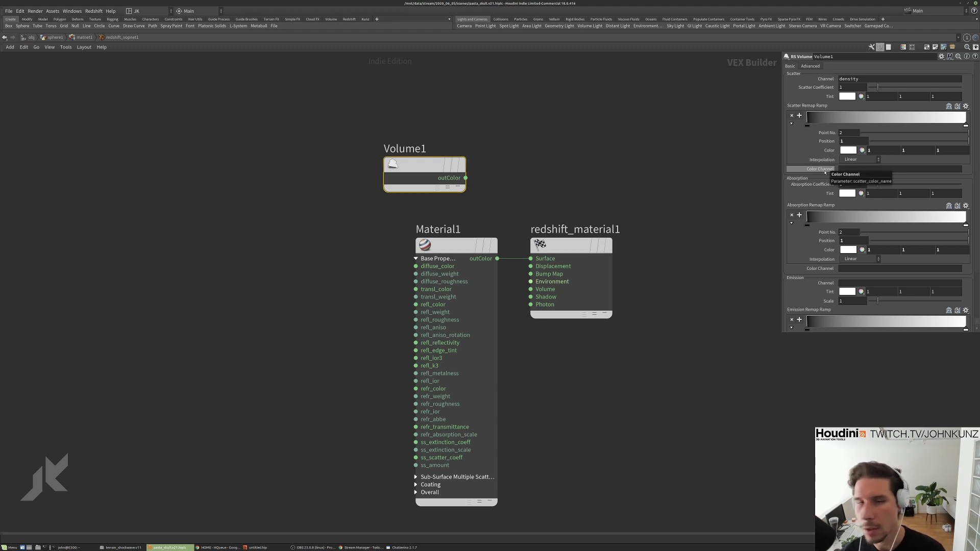
{"action": "left_click", "coordinate": [113, 14]}
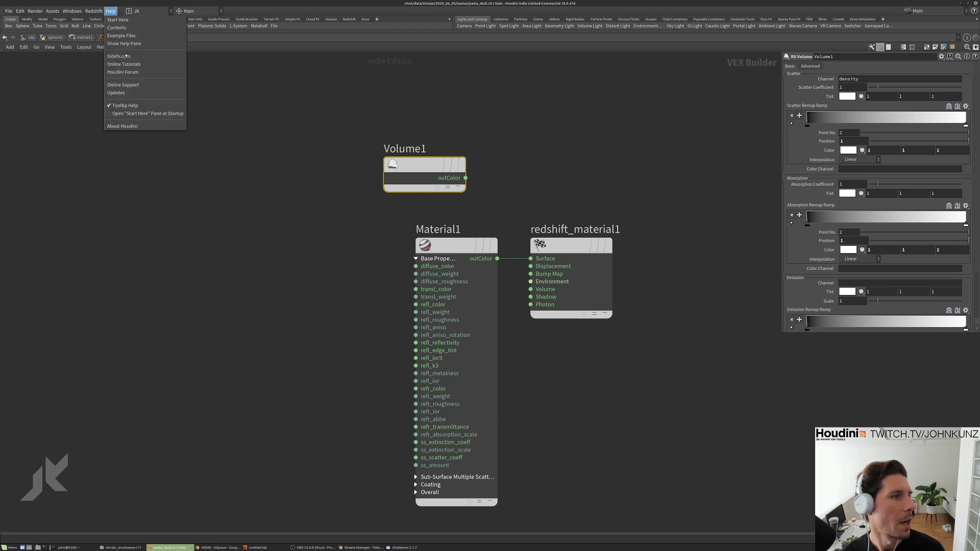
{"action": "left_click", "coordinate": [141, 126]}
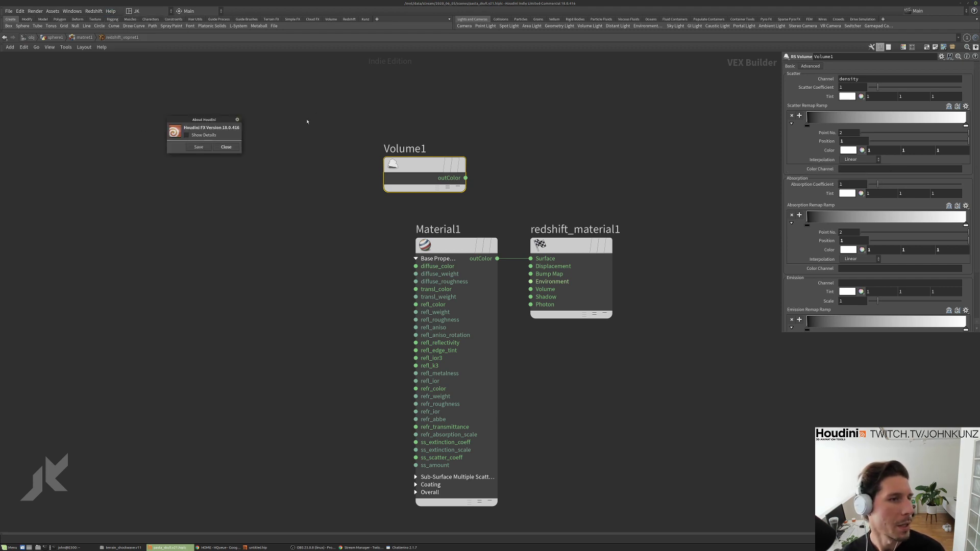
Check the Redshift plugin version in About Redshift, then close it.
{"action": "left_click", "coordinate": [238, 120]}
{"action": "left_click", "coordinate": [94, 11]}
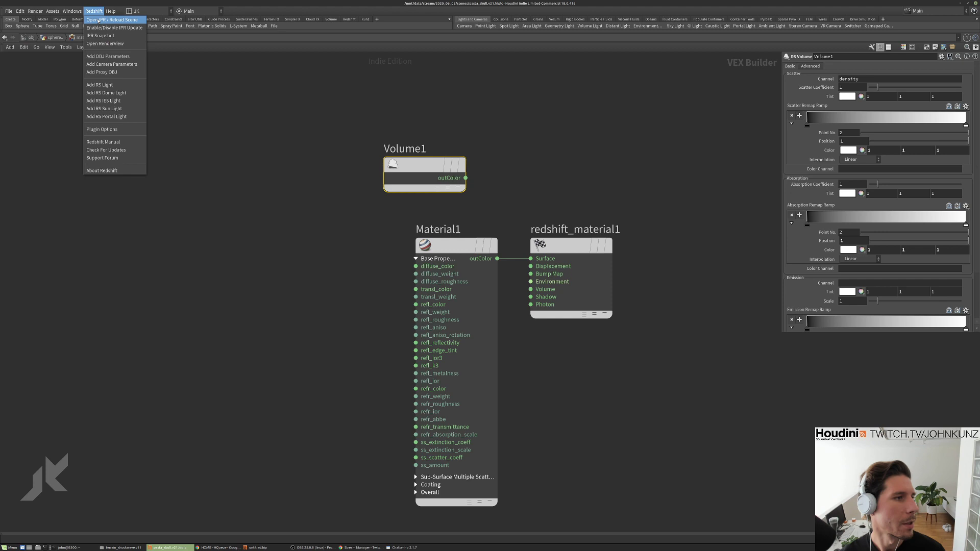
{"action": "left_click", "coordinate": [113, 171]}
{"action": "left_click_drag", "start_coordinate": [118, 149], "coordinate": [514, 112]}
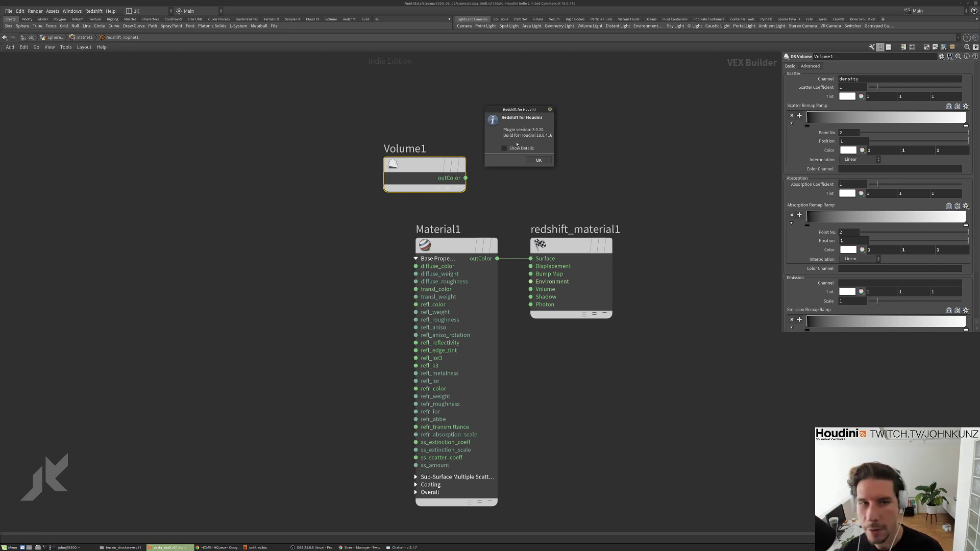
{"action": "left_click", "coordinate": [549, 110]}
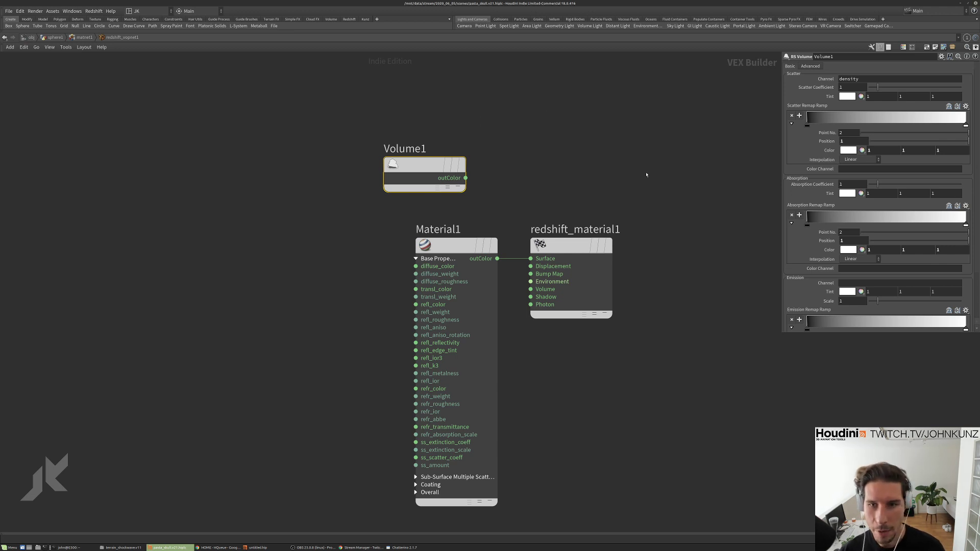
Enlarge the RS Volume parameter pane, review advanced settings, and quit the pasta skull session.
{"action": "left_click_drag", "start_coordinate": [782, 333], "coordinate": [744, 409]}
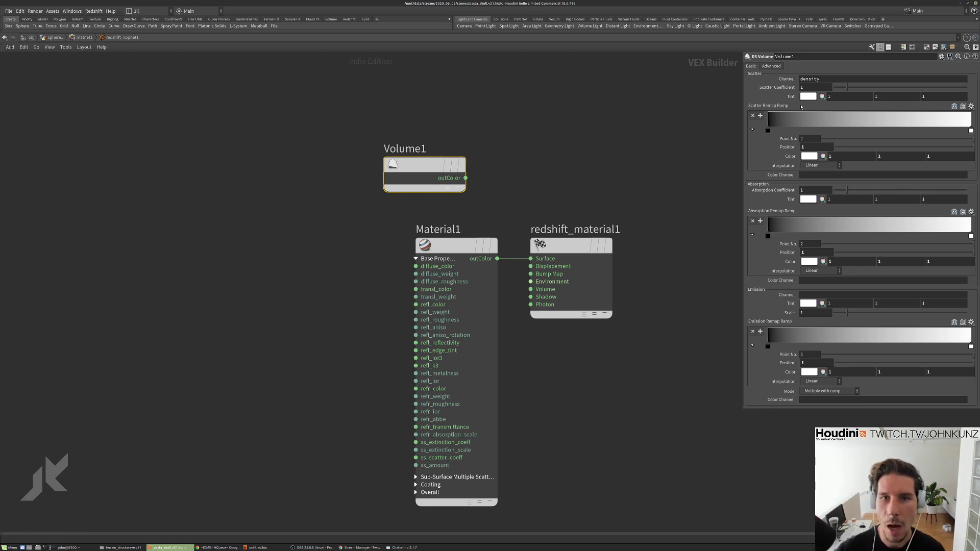
{"action": "left_click", "coordinate": [772, 67]}
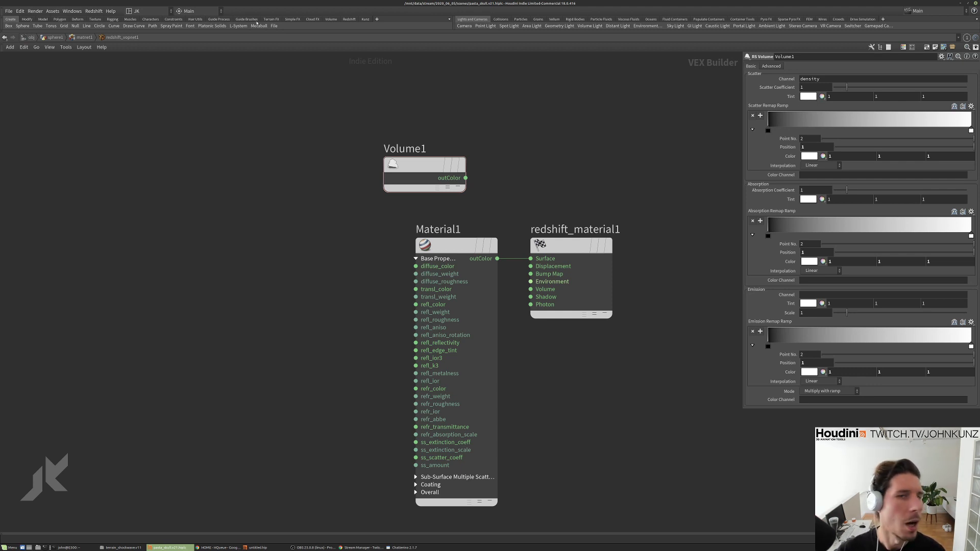
{"action": "left_click", "coordinate": [974, 5]}
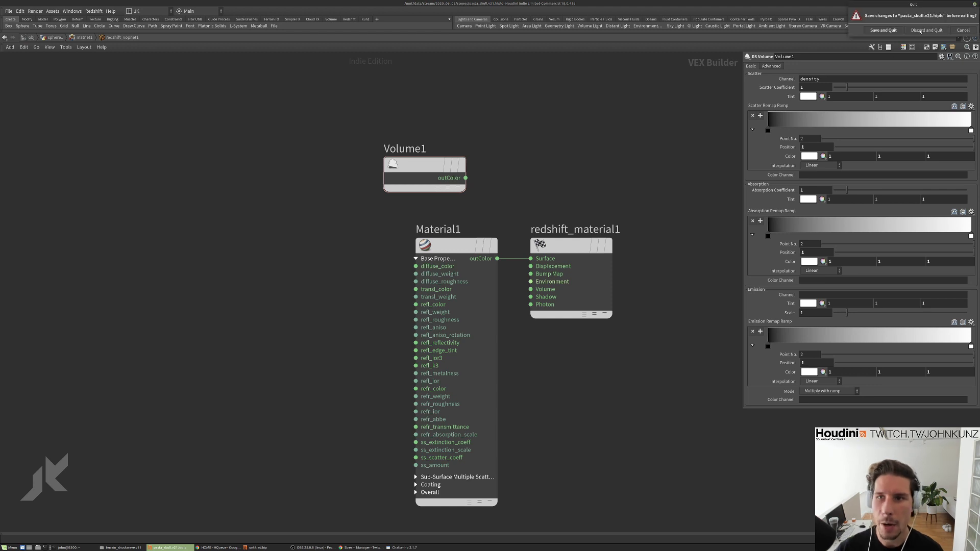
Discard the pasta skull changes, then add a geo1 Geometry node and dive inside it.
{"action": "left_click", "coordinate": [924, 30]}
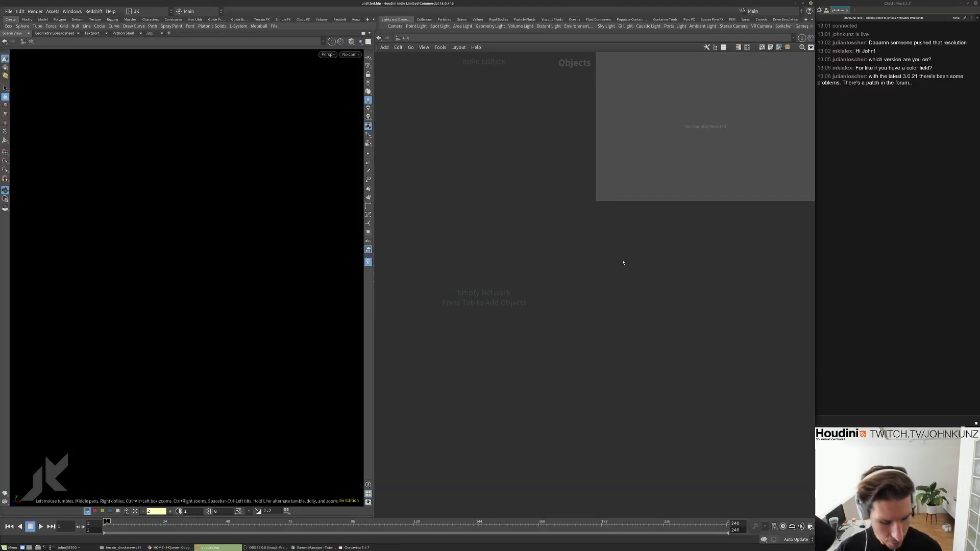
{"action": "key", "text": "Tab"}
{"action": "type", "text": "ge"}
{"action": "key", "text": "Return"}
{"action": "left_click", "coordinate": [678, 274]}
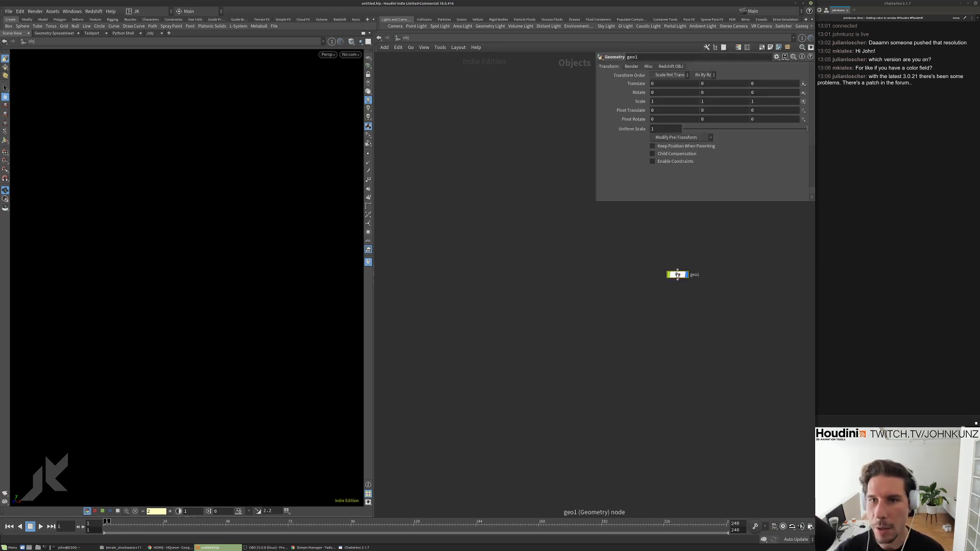
{"action": "double_click", "coordinate": [678, 274]}
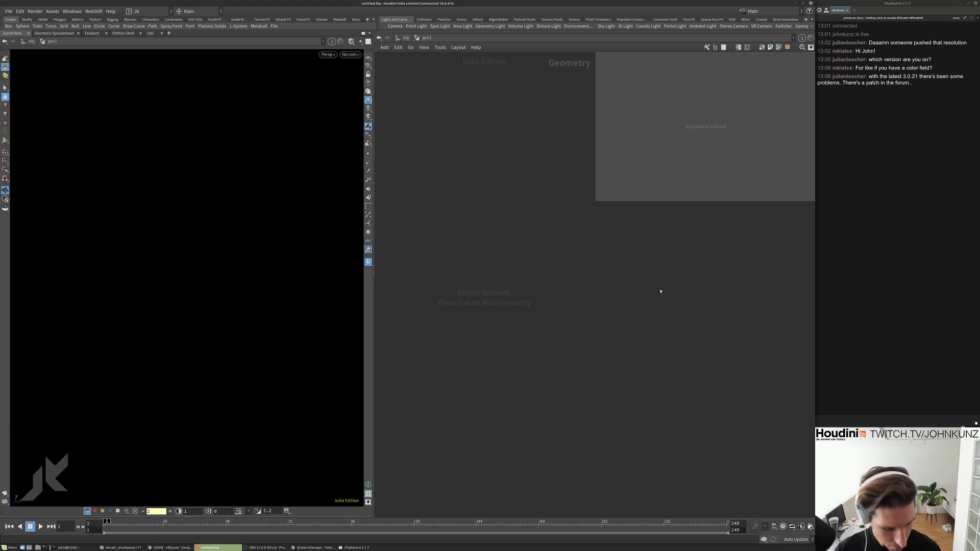
Open the node search inside geo1 and dismiss it without adding anything.
{"action": "key", "text": "Tab"}
{"action": "type", "text": "ge"}
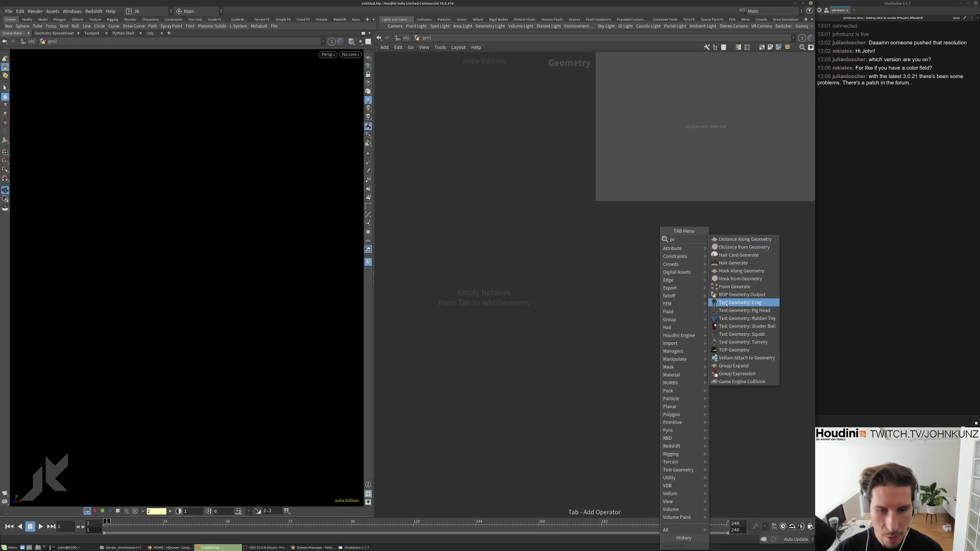
{"action": "key", "text": "Escape"}
{"action": "key", "text": "Tab"}
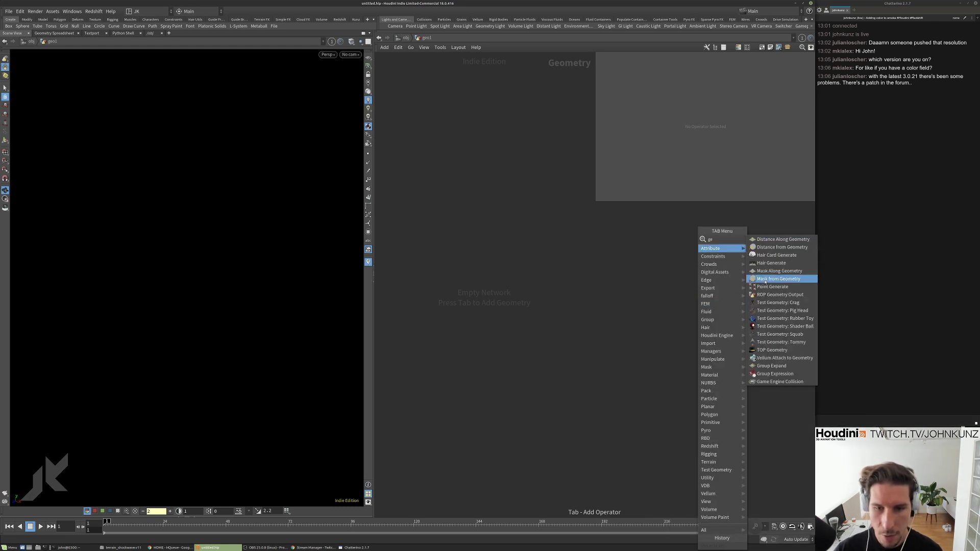
{"action": "key", "text": "Escape"}
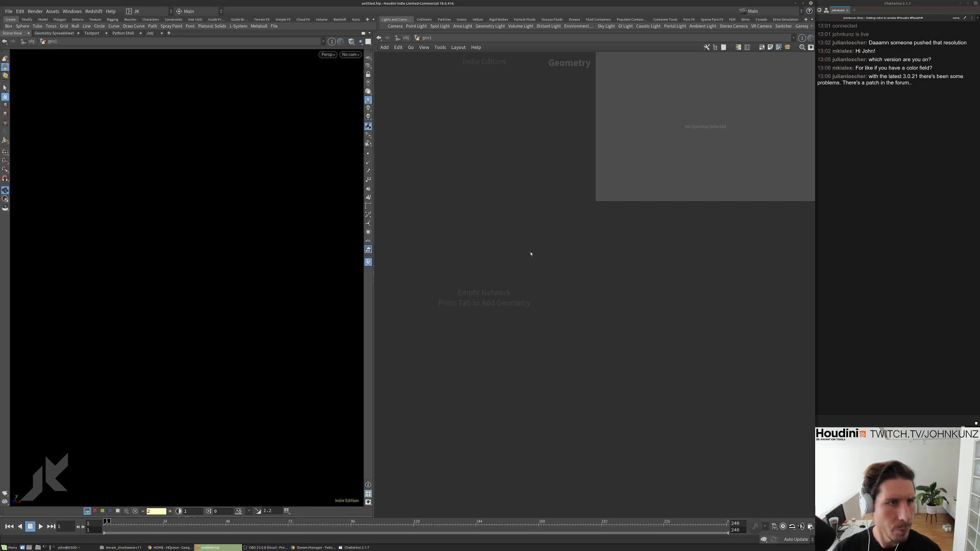
Paste the five smoke nodes into geo1 and move box1 and xform4 beside the dopnet1 wire.
{"action": "key", "text": "ctrl+v"}
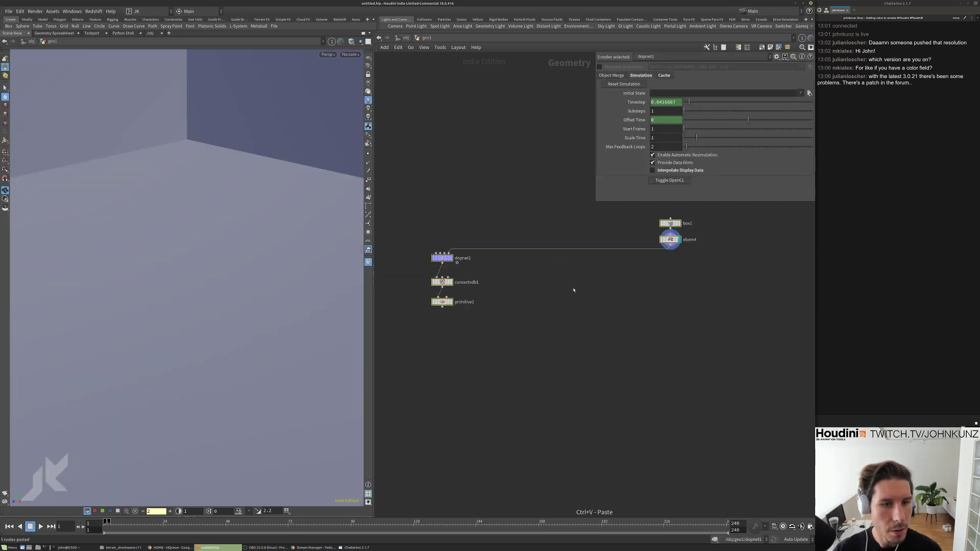
{"action": "middle_click_drag", "start_coordinate": [573, 290], "coordinate": [611, 354]}
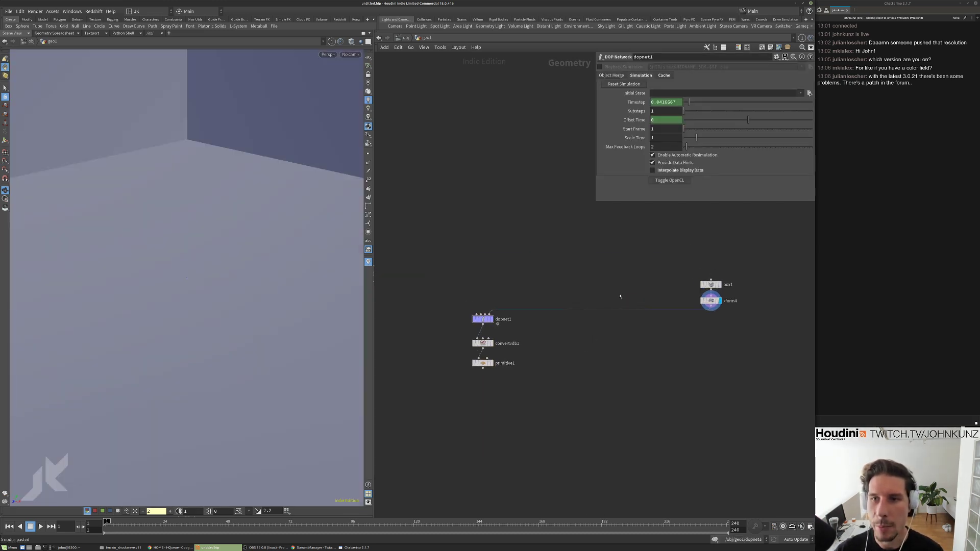
{"action": "middle_click_drag", "start_coordinate": [534, 297], "coordinate": [584, 293]}
{"action": "left_click_drag", "start_coordinate": [757, 264], "coordinate": [705, 321]}
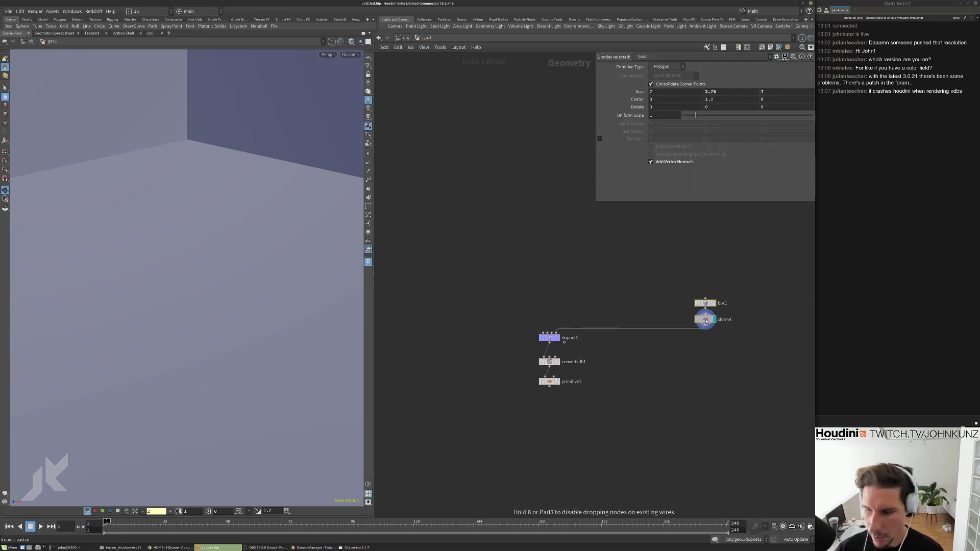
{"action": "left_click", "coordinate": [628, 299]}
{"action": "middle_click_drag", "start_coordinate": [638, 277], "coordinate": [643, 288]}
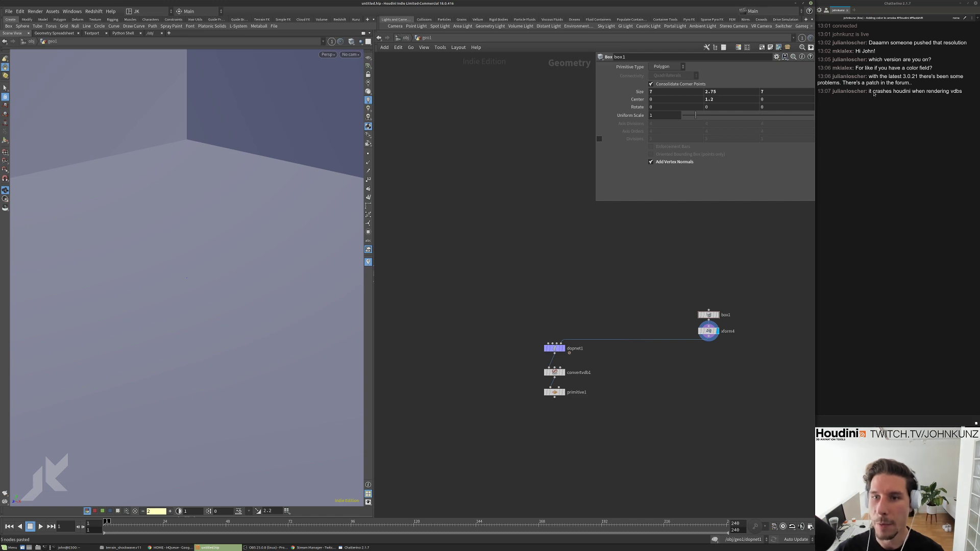
{"action": "double_click", "coordinate": [915, 78]}
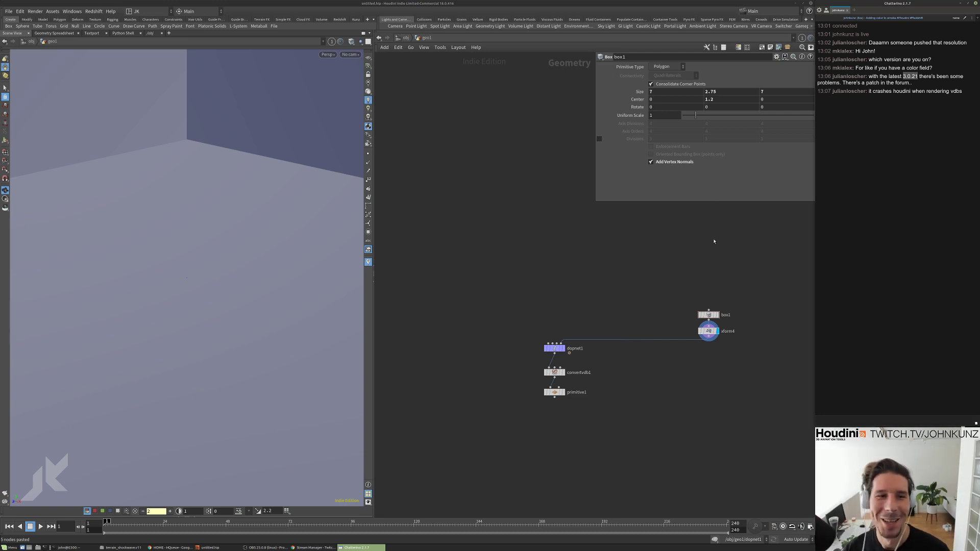
{"action": "left_click", "coordinate": [596, 269]}
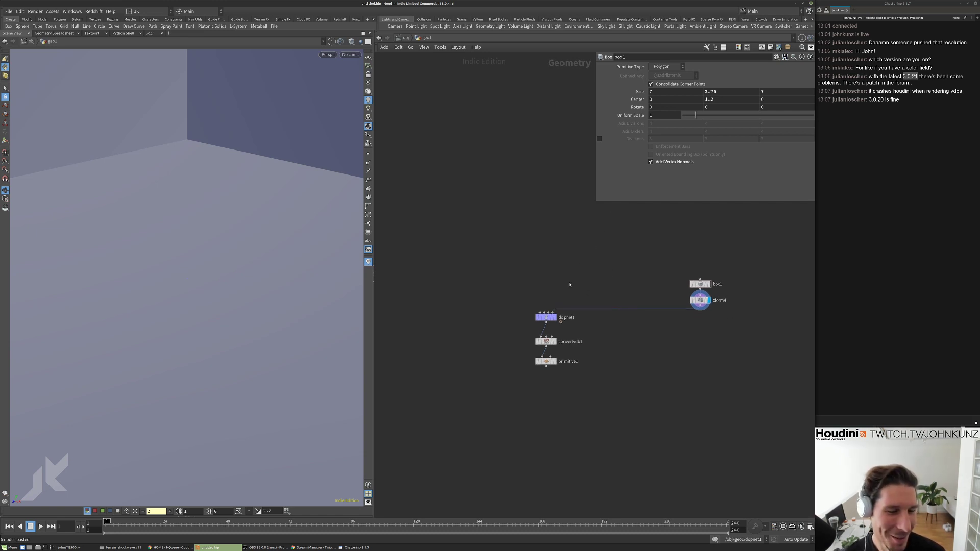
Delete xform4, connect box1 next to dopnet1, and frame the 7 × 2.75 × 7 box.
{"action": "key", "text": "Tab"}
{"action": "mouse_move", "coordinate": [544, 281]}
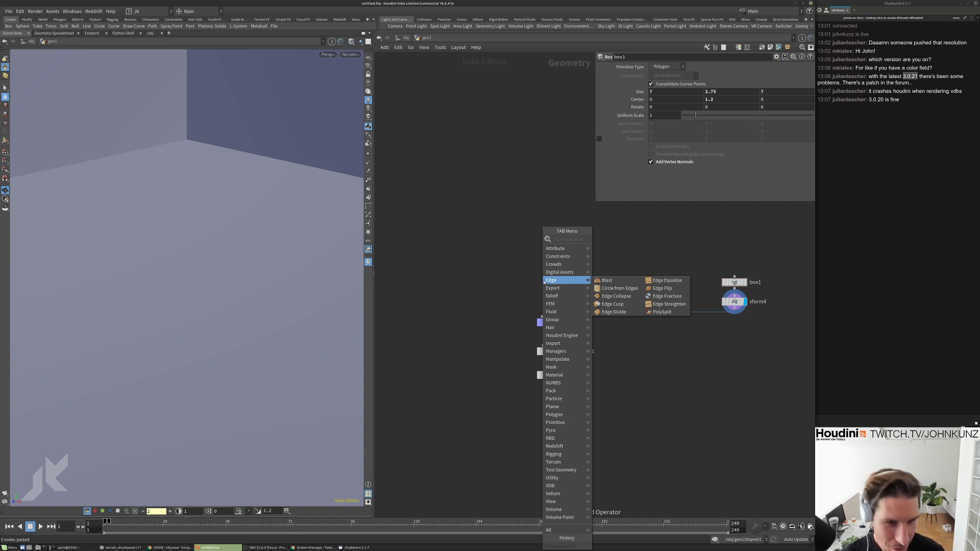
{"action": "key", "text": "Escape"}
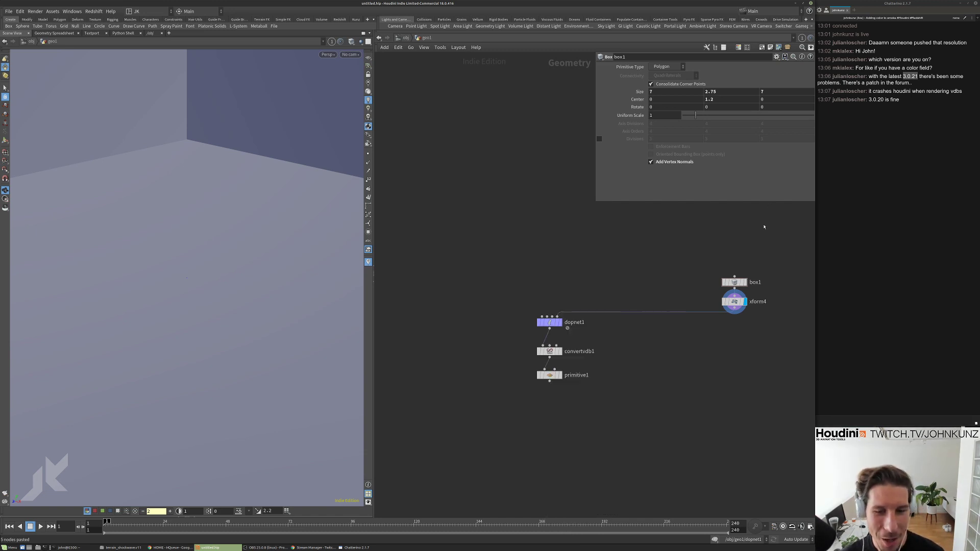
{"action": "left_click", "coordinate": [734, 302]}
{"action": "key", "text": "Delete"}
{"action": "left_click_drag", "start_coordinate": [734, 284], "coordinate": [668, 281]}
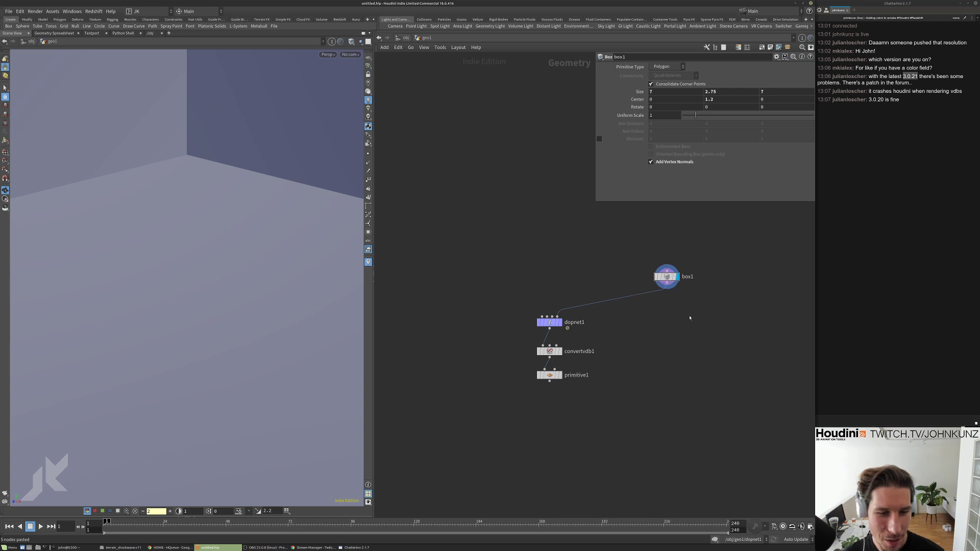
{"action": "middle_click_drag", "start_coordinate": [580, 281], "coordinate": [598, 291]}
{"action": "key", "text": "h"}
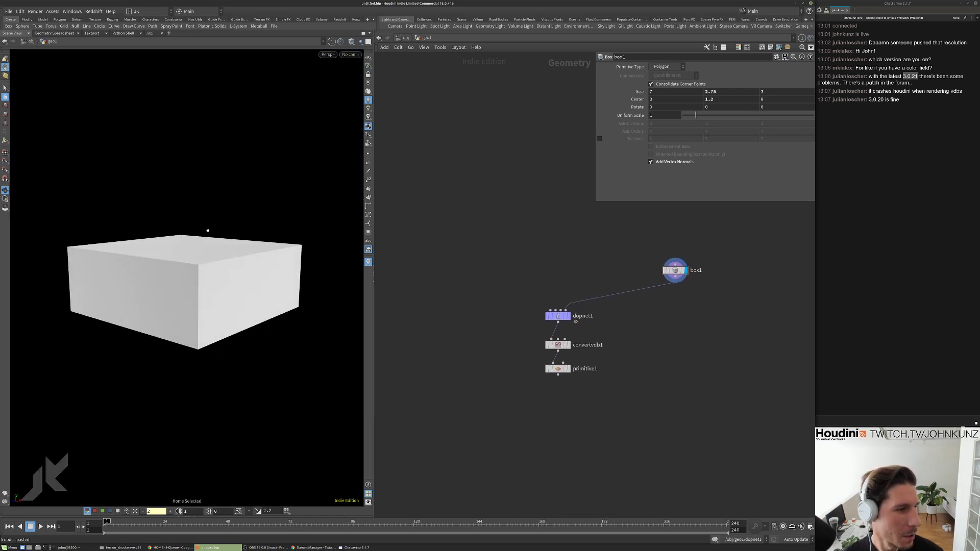
{"action": "scroll", "coordinate": [651, 254], "scroll_direction": "up", "scroll_amount": 3}
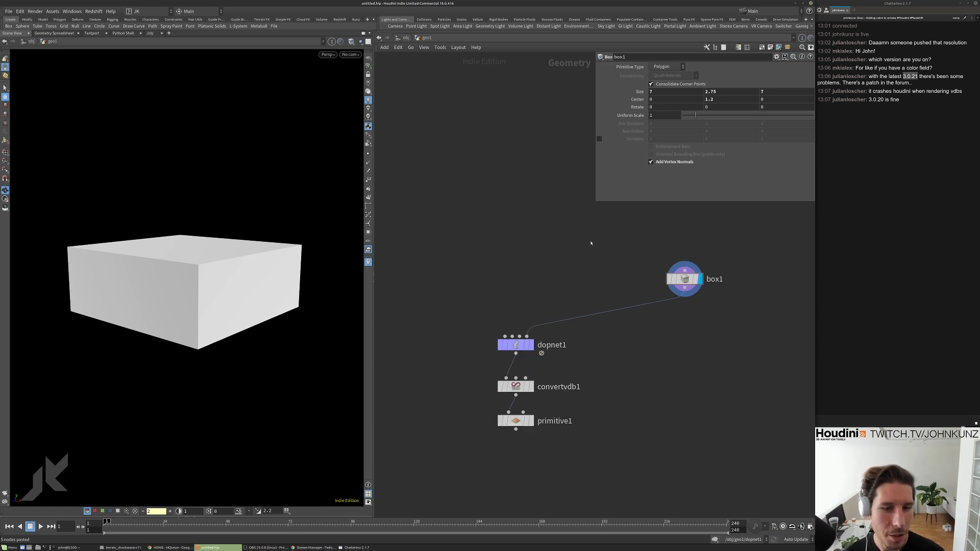
{"action": "left_click_drag", "start_coordinate": [685, 279], "coordinate": [671, 267]}
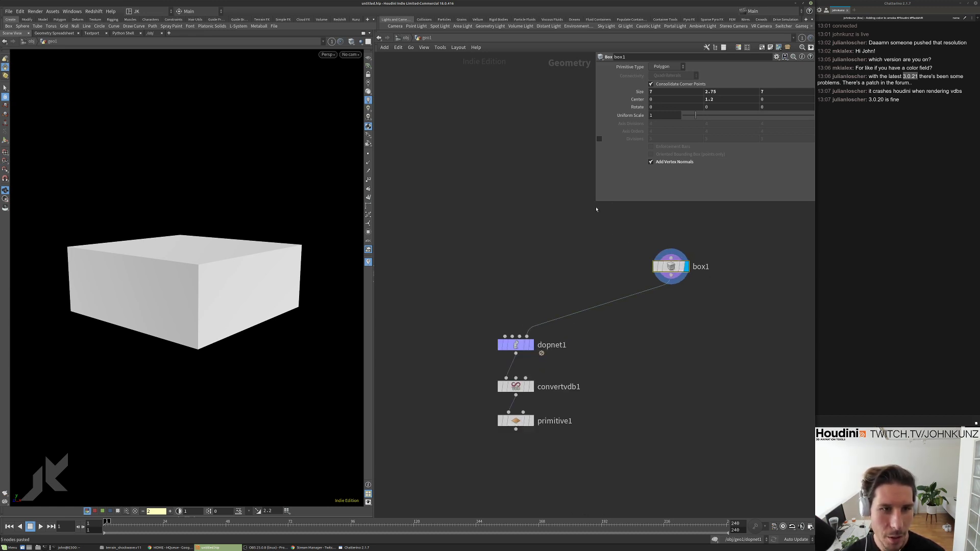
{"action": "left_click_drag", "start_coordinate": [598, 221], "coordinate": [598, 225]}
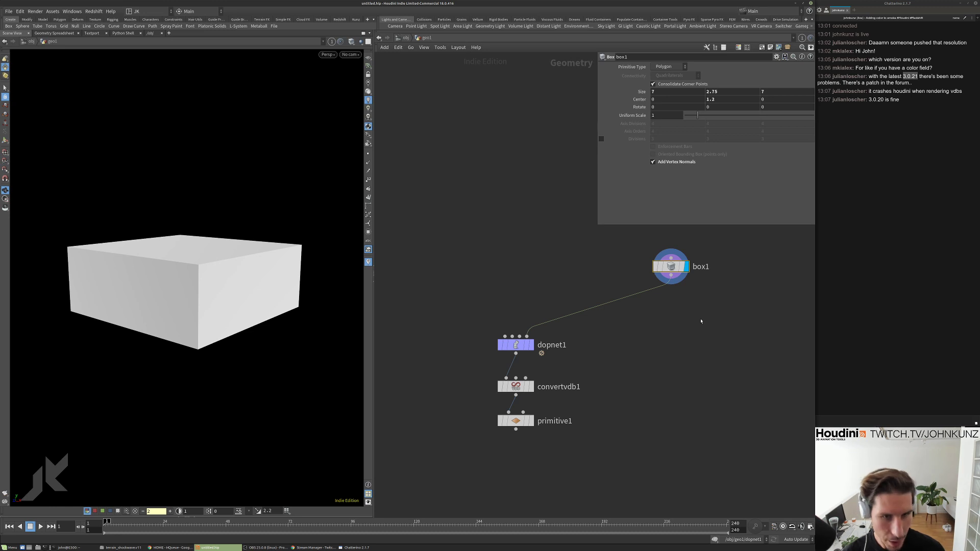
Insert an ends1 SOP on the box1→dopnet1 wire with Close U set to Unroll with Shared Points.
{"action": "key", "text": "Tab"}
{"action": "type", "text": "end"}
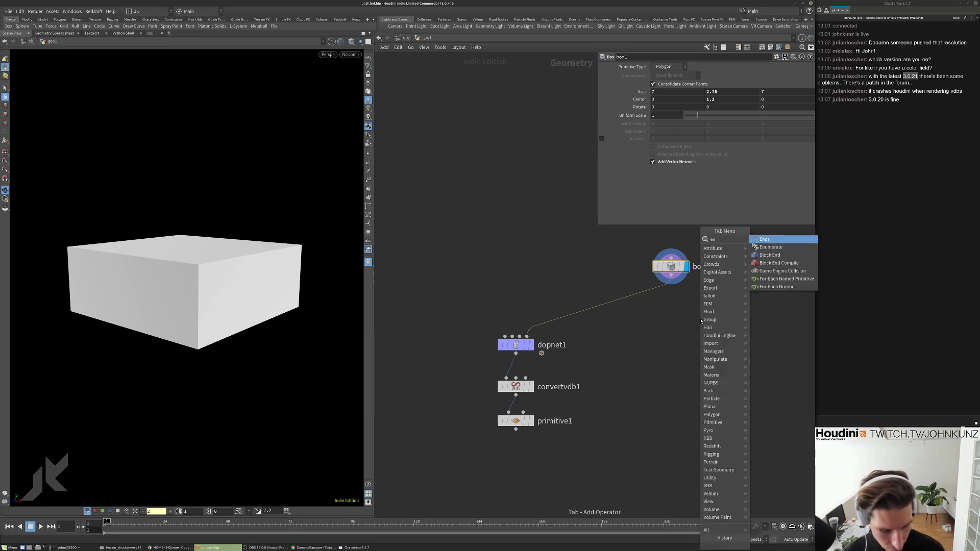
{"action": "left_click", "coordinate": [765, 238]}
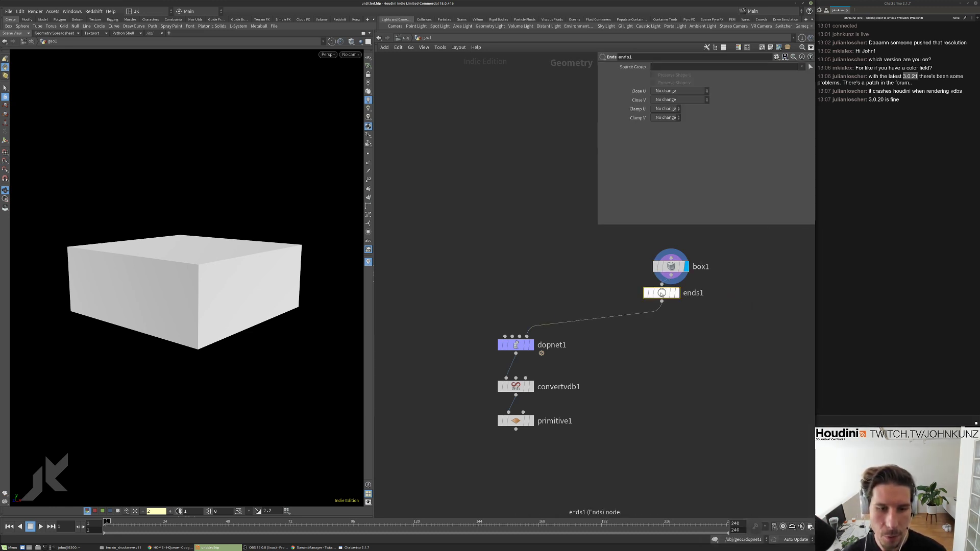
{"action": "left_click", "coordinate": [679, 304]}
{"action": "left_click", "coordinate": [686, 303]}
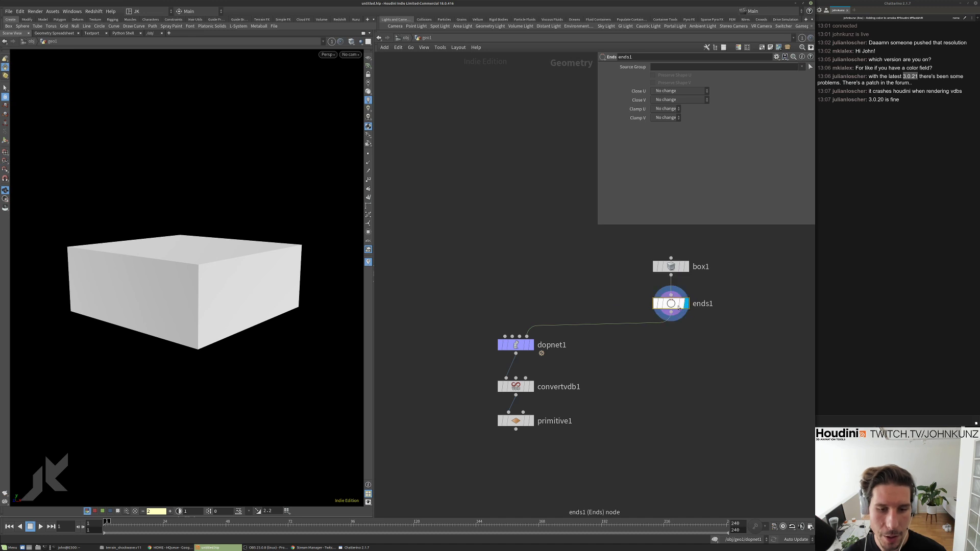
{"action": "left_click", "coordinate": [681, 92]}
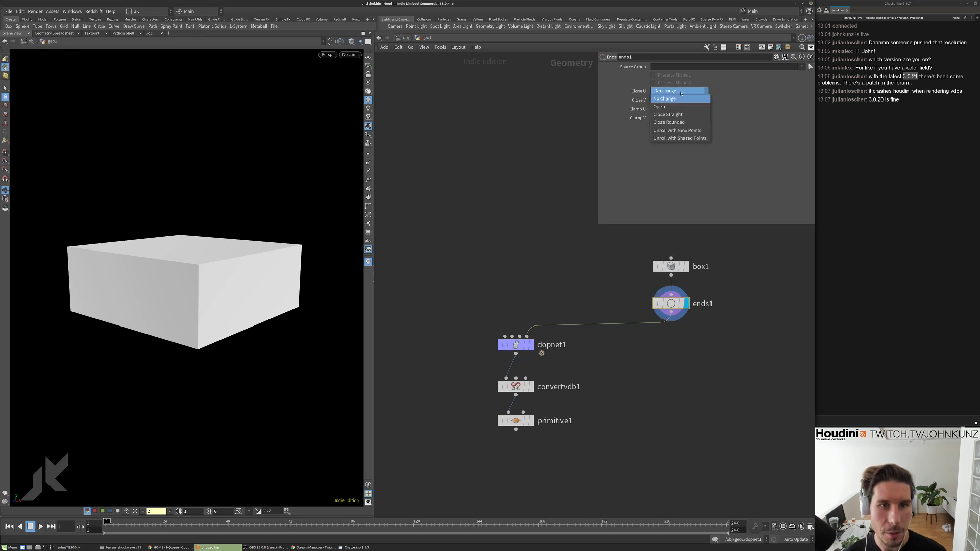
{"action": "left_click", "coordinate": [677, 138]}
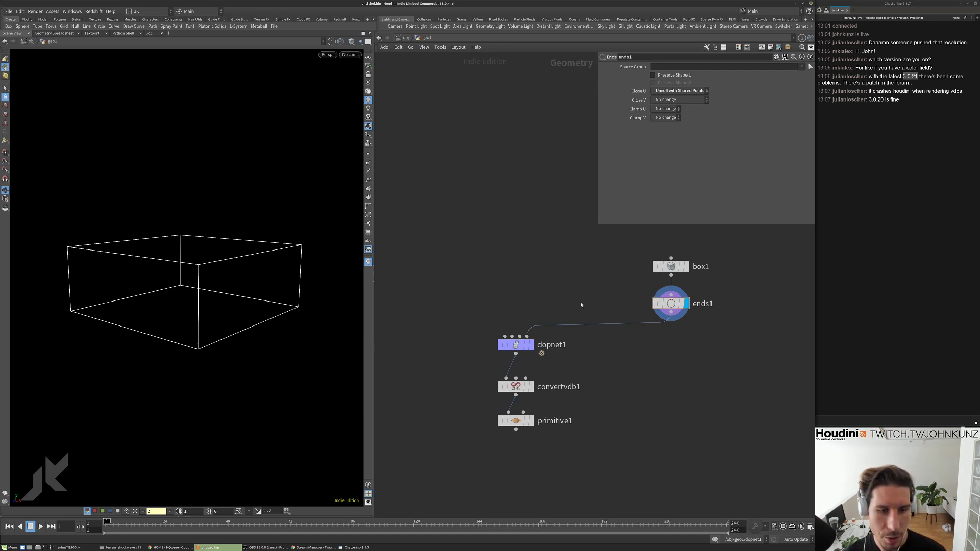
{"action": "middle_click_drag", "start_coordinate": [581, 304], "coordinate": [585, 338]}
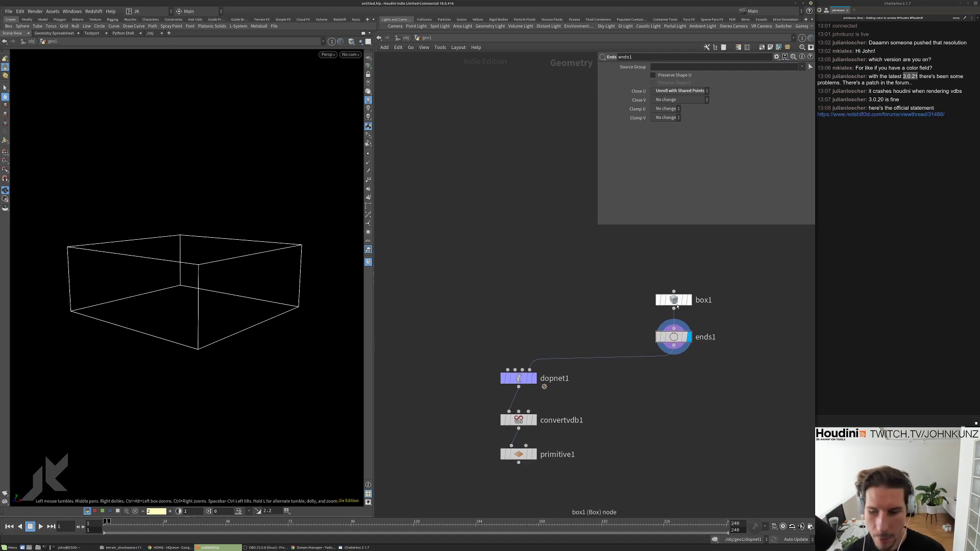
{"action": "left_click", "coordinate": [677, 306]}
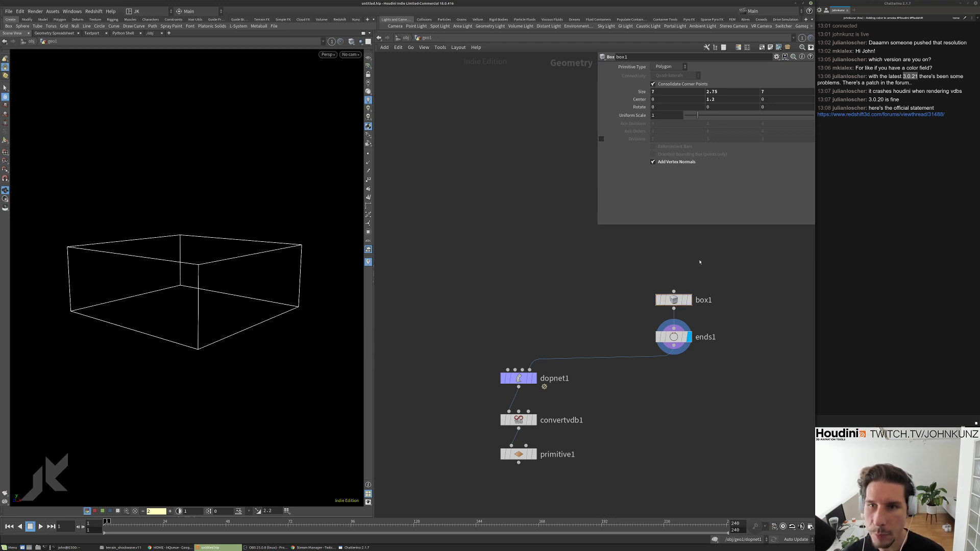
Copy the Redshift forum link from the chat and view it in Firefox.
{"action": "right_click", "coordinate": [868, 115]}
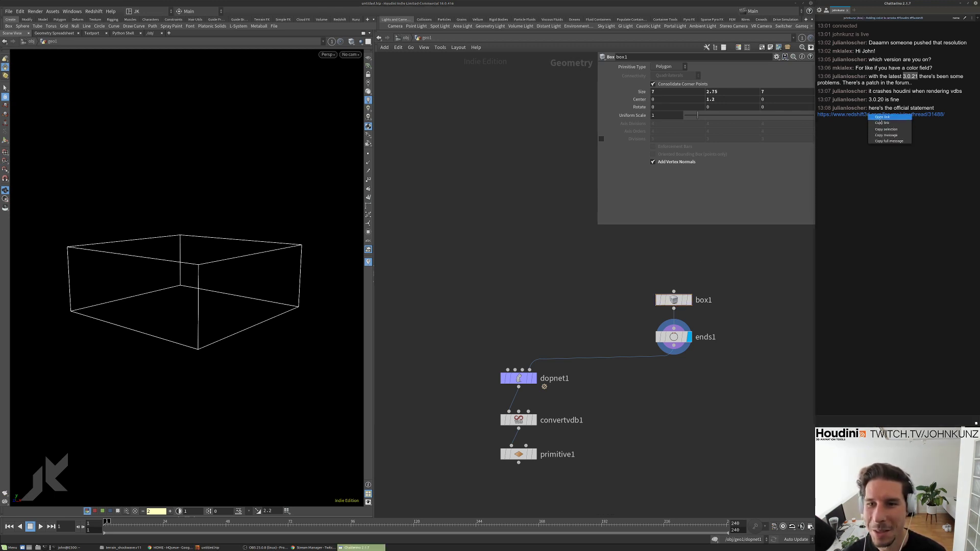
{"action": "left_click", "coordinate": [881, 123]}
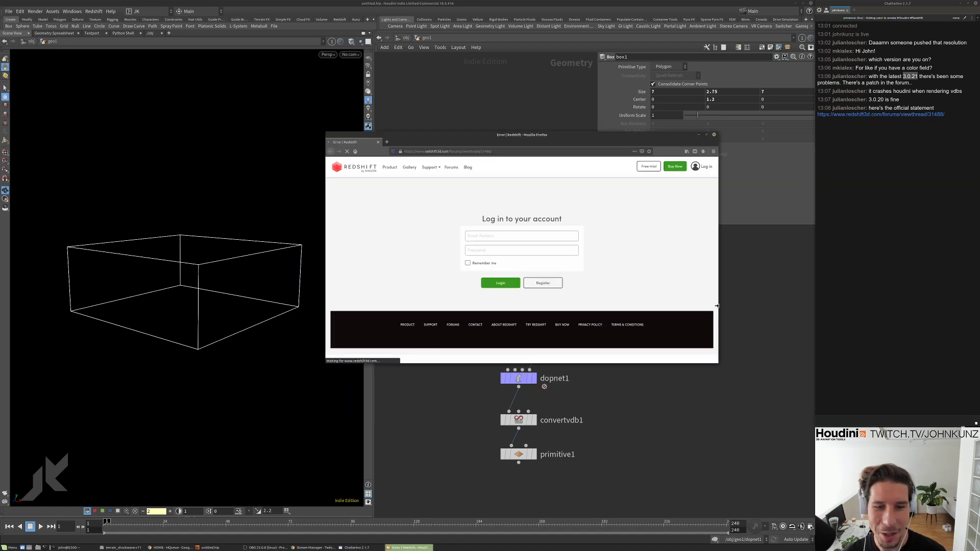
{"action": "left_click_drag", "start_coordinate": [716, 365], "coordinate": [732, 383]}
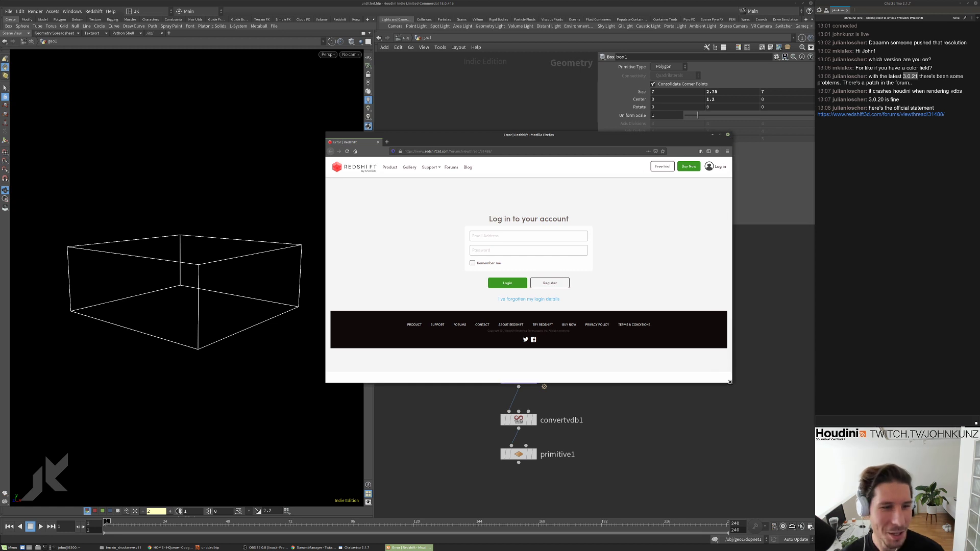
{"action": "left_click_drag", "start_coordinate": [580, 137], "coordinate": [979, 158]}
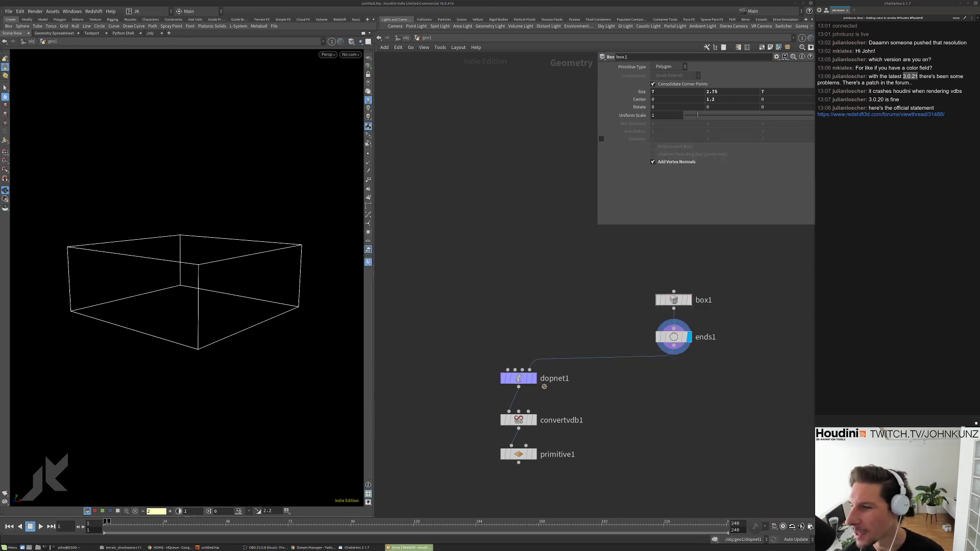
Close the Redshift login page and bring the HQueue dashboard forward.
{"action": "key", "text": "ctrl+w"}
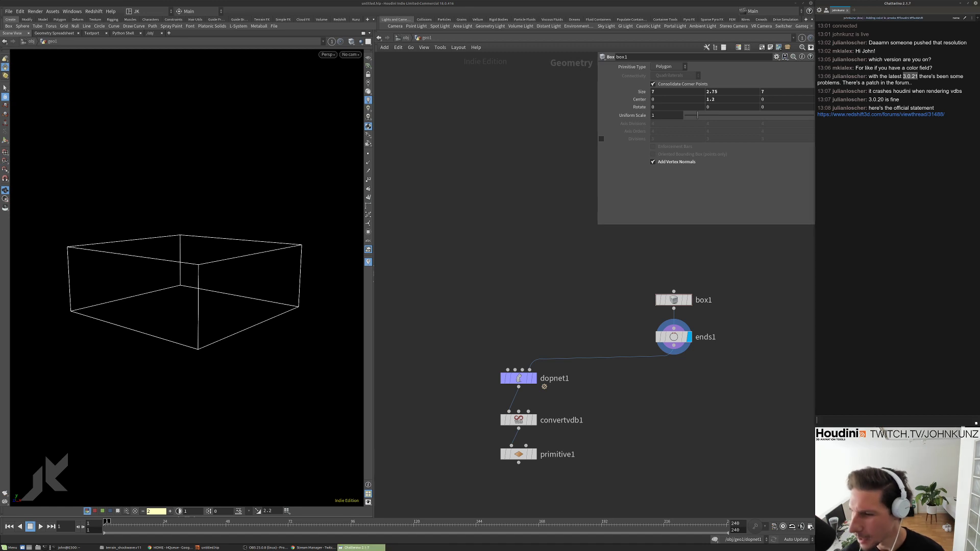
{"action": "key", "text": "alt+Tab"}
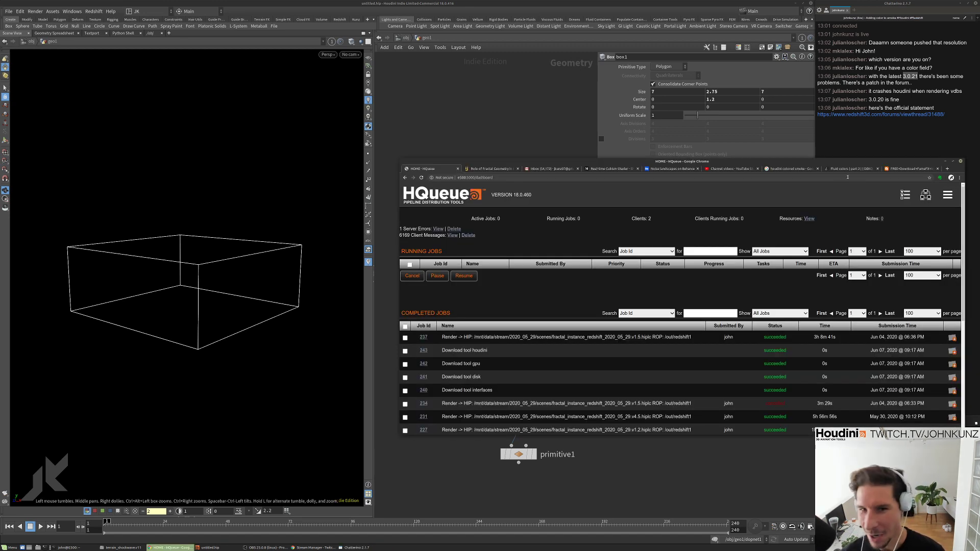
{"action": "left_click_drag", "start_coordinate": [808, 159], "coordinate": [808, 196]}
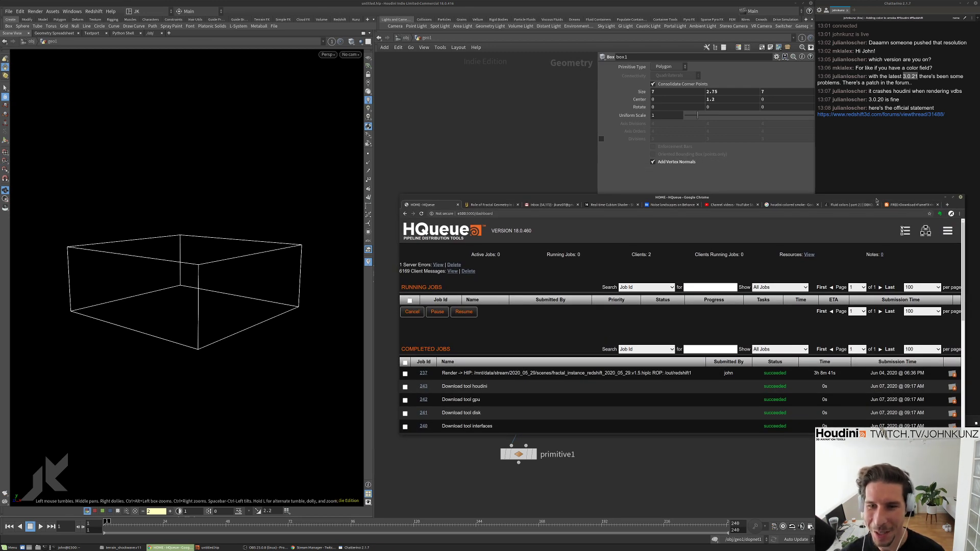
Read the Redshift thread on the Houdini plugin patch for RS 3.0.21, then move Chrome aside.
{"action": "key", "text": "super+h"}
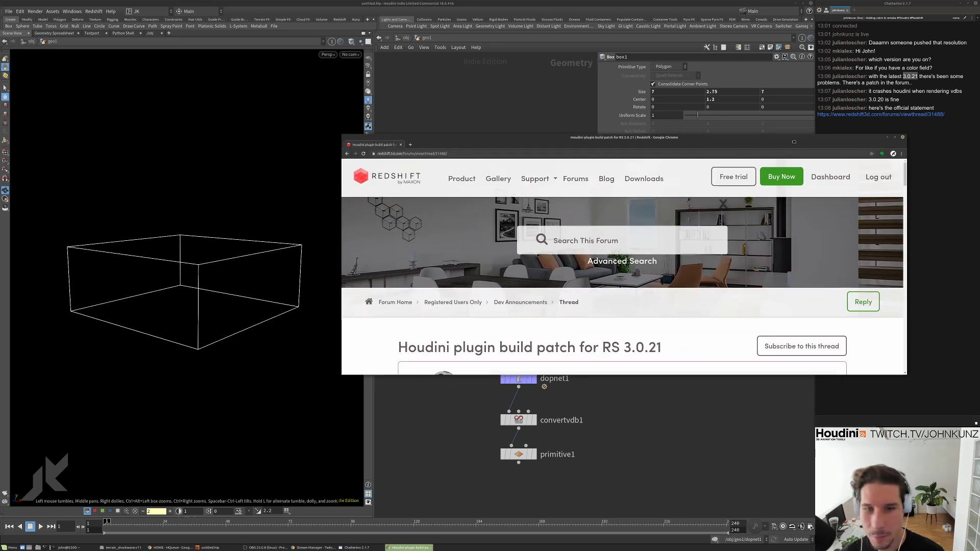
{"action": "scroll", "coordinate": [649, 261], "scroll_direction": "down", "scroll_amount": 5}
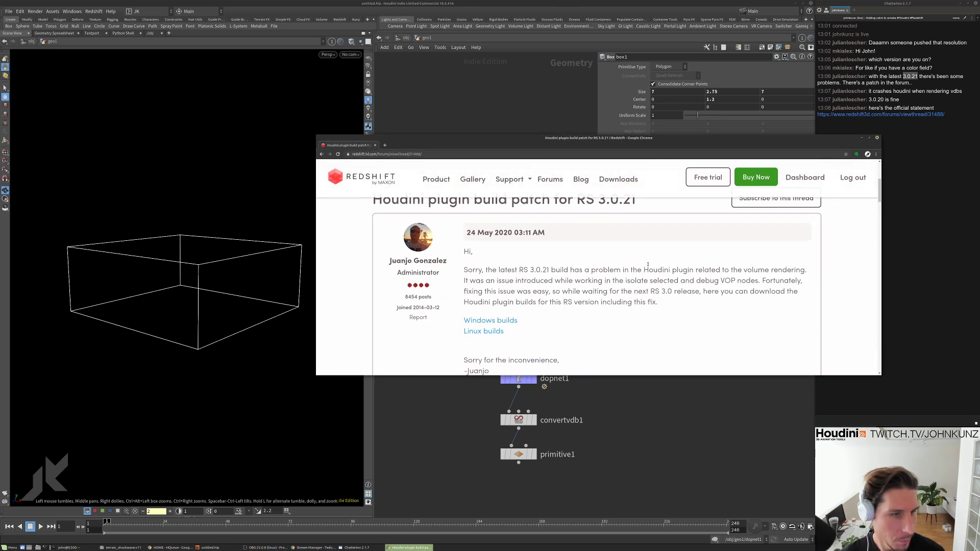
{"action": "scroll", "coordinate": [541, 314], "scroll_direction": "down", "scroll_amount": 1}
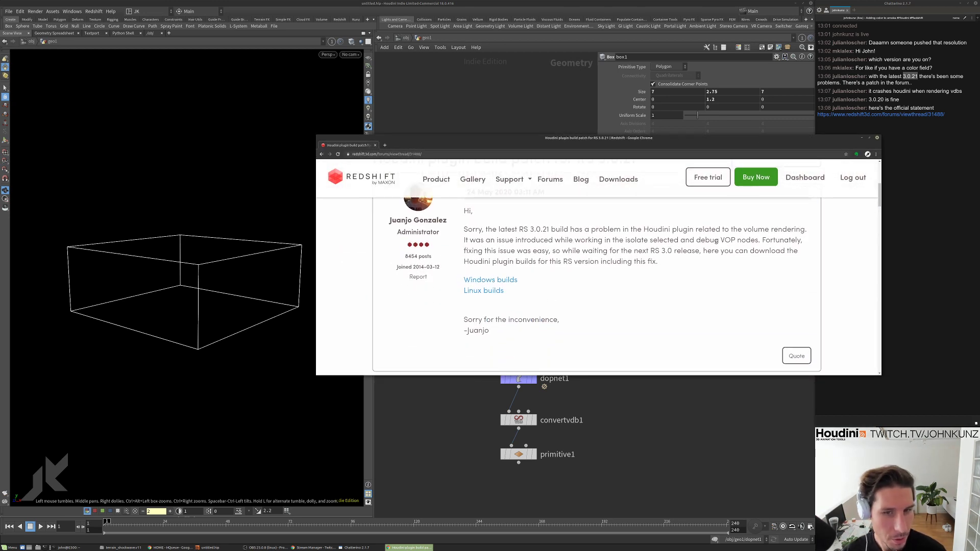
{"action": "scroll", "coordinate": [614, 286], "scroll_direction": "down", "scroll_amount": 2}
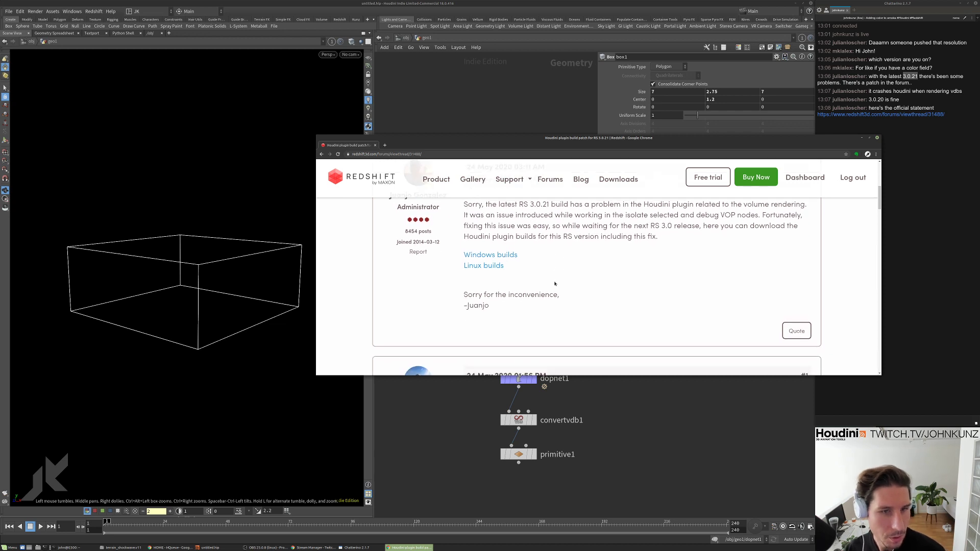
{"action": "scroll", "coordinate": [497, 253], "scroll_direction": "down", "scroll_amount": 3}
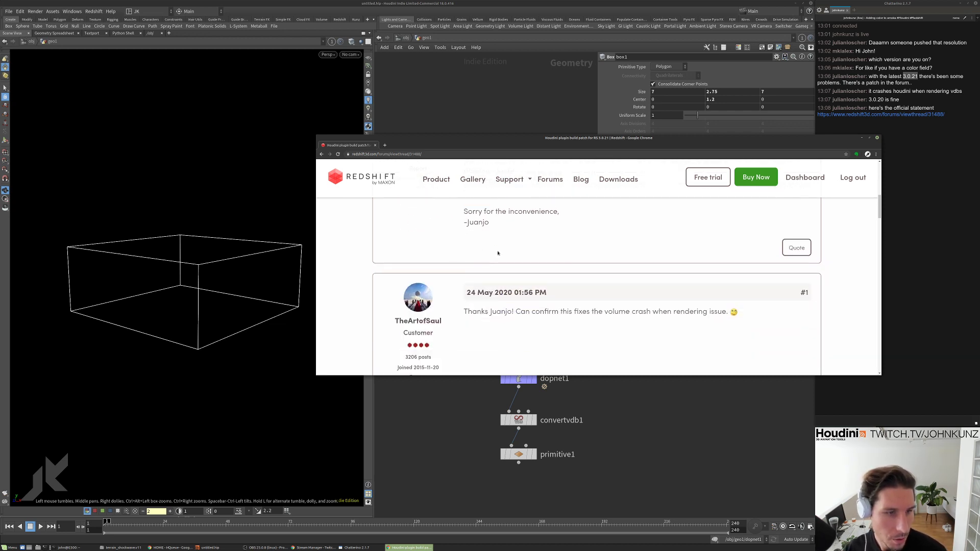
{"action": "scroll", "coordinate": [499, 254], "scroll_direction": "up", "scroll_amount": 7}
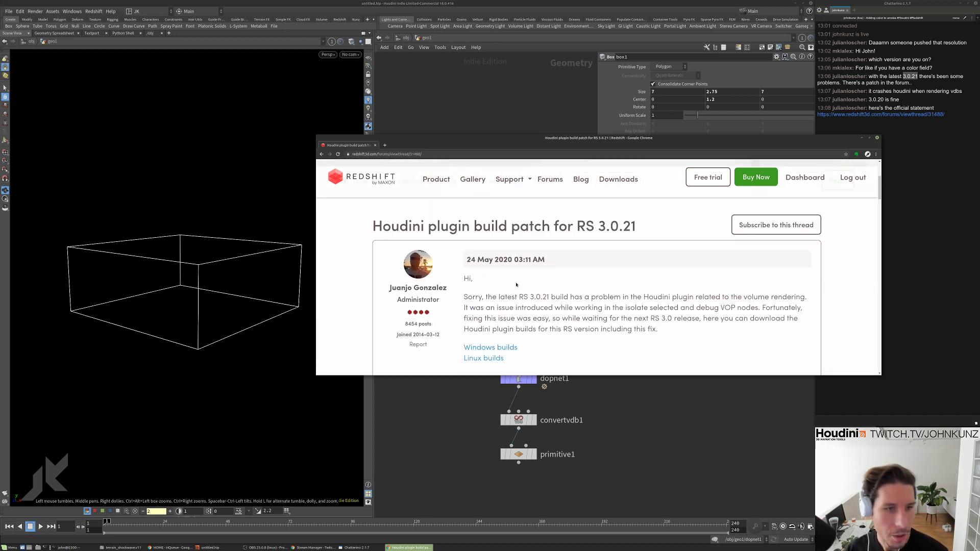
{"action": "left_click_drag", "start_coordinate": [617, 139], "coordinate": [979, 174]}
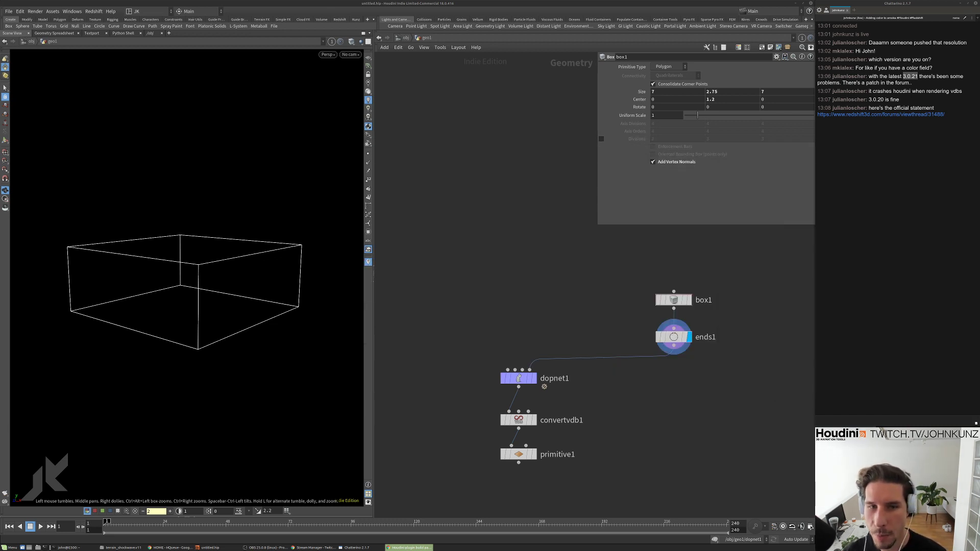
{"action": "left_click", "coordinate": [93, 11]}
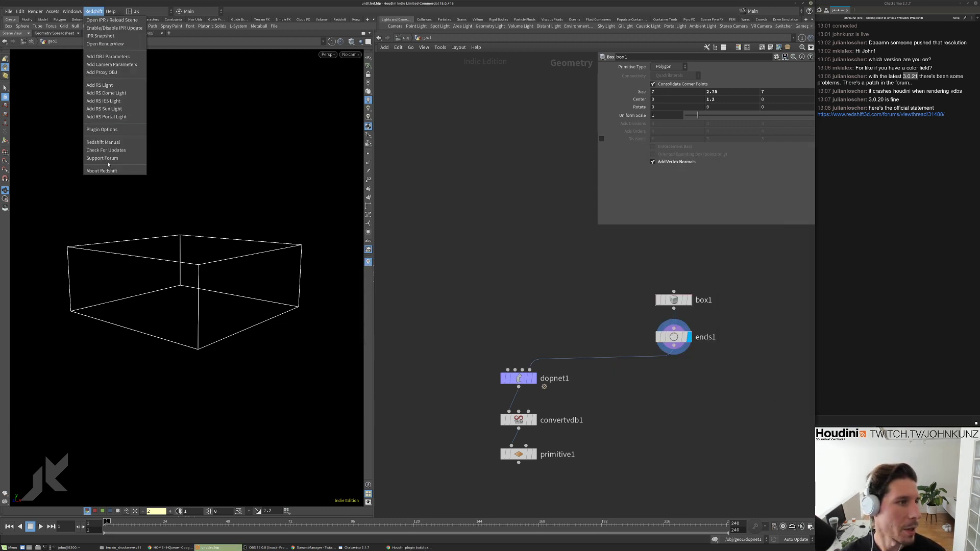
{"action": "left_click", "coordinate": [135, 171]}
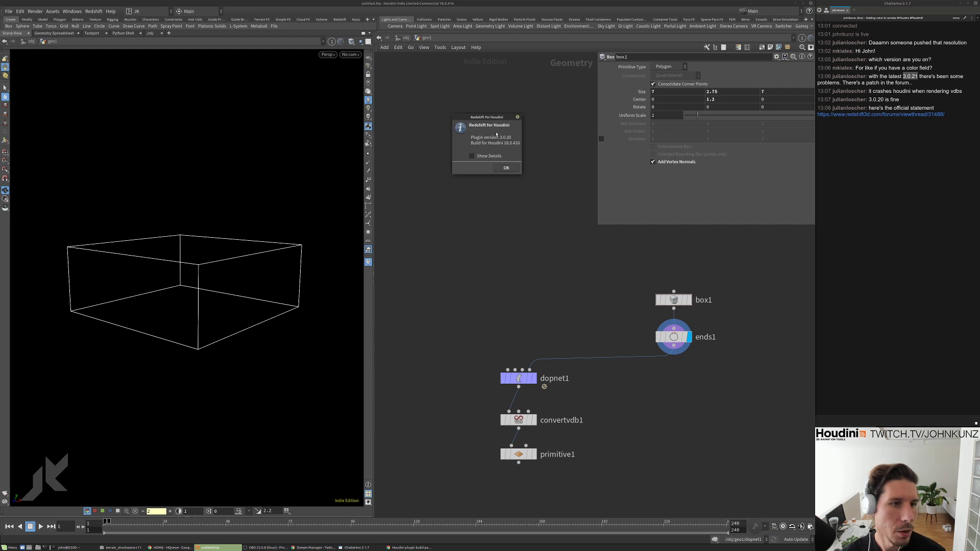
{"action": "left_click", "coordinate": [517, 118]}
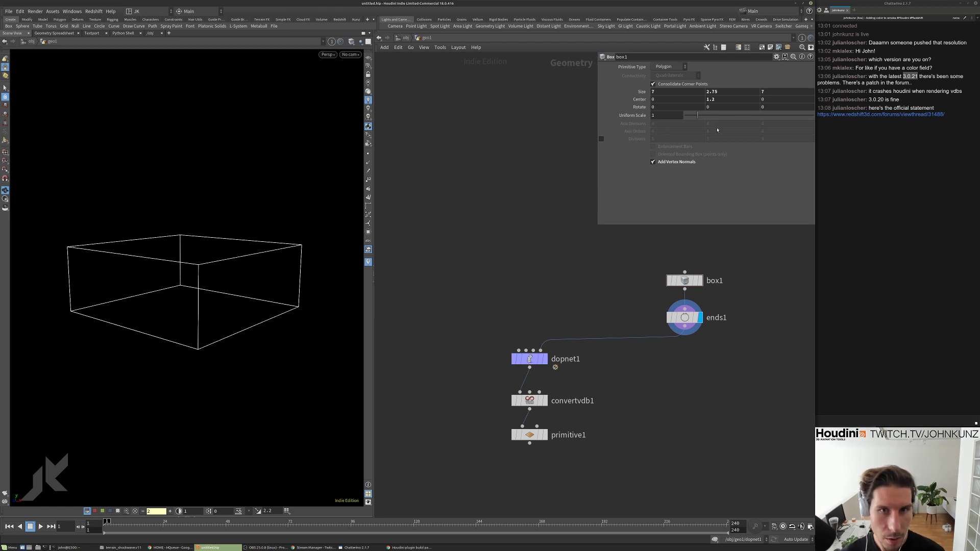
Set box1's Center Y to 0 and its Size to 3, 5, 3.
{"action": "left_click", "coordinate": [717, 100]}
{"action": "type", "text": "0"}
{"action": "key", "text": "Return"}
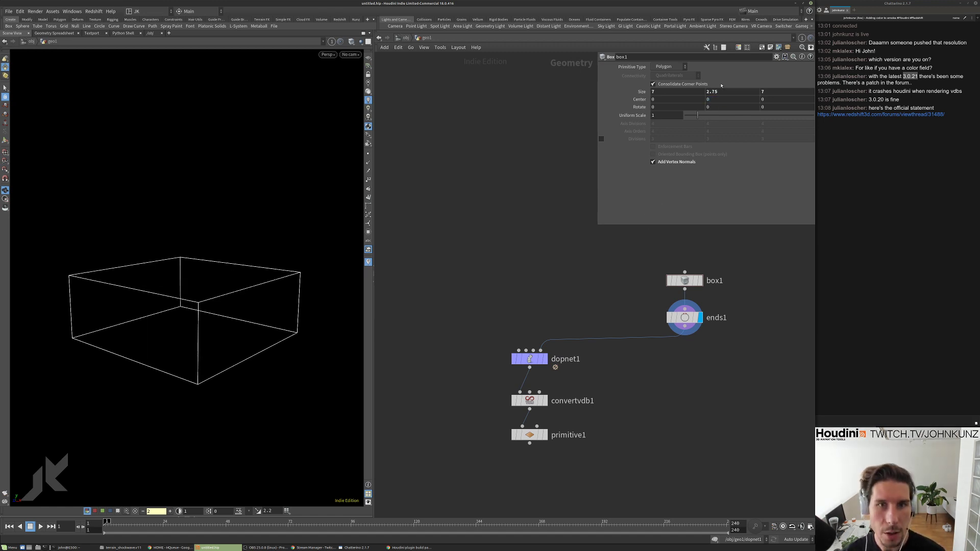
{"action": "left_click", "coordinate": [716, 92]}
{"action": "type", "text": "5"}
{"action": "key", "text": "Return"}
{"action": "left_click", "coordinate": [670, 92]}
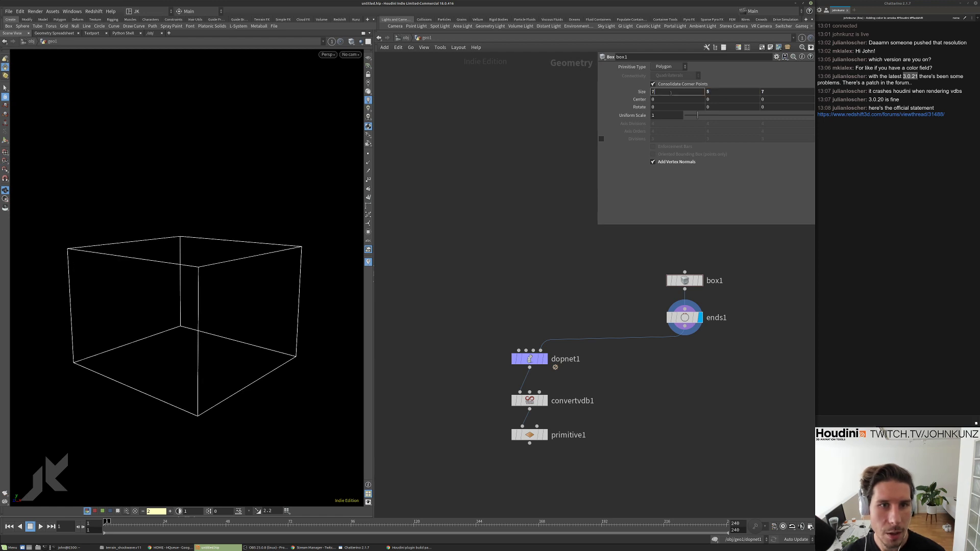
{"action": "type", "text": "3"}
{"action": "key", "text": "Tab"}
{"action": "key", "text": "Tab"}
{"action": "type", "text": "3"}
{"action": "key", "text": "Return"}
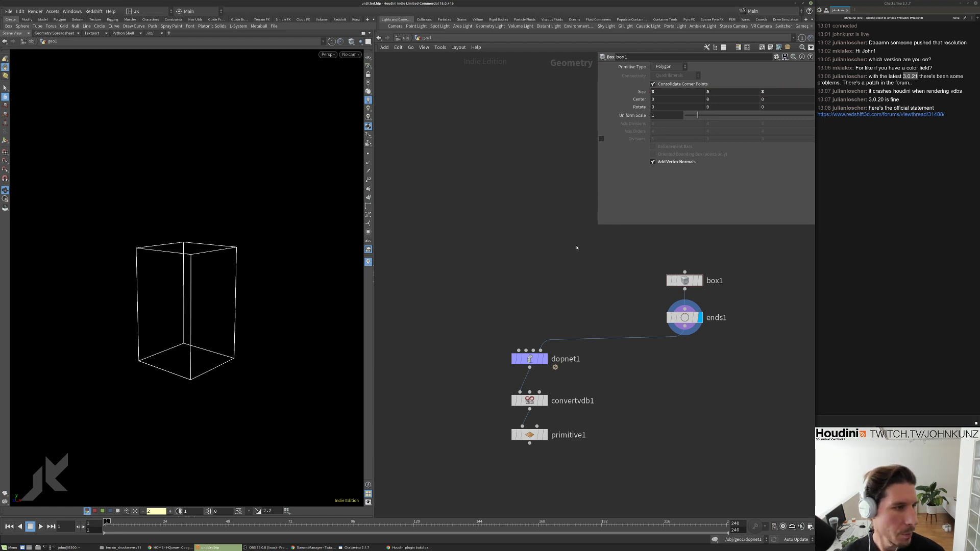
{"action": "key", "text": "h"}
{"action": "left_click_drag", "start_coordinate": [256, 212], "coordinate": [256, 217]}
{"action": "key", "text": "g"}
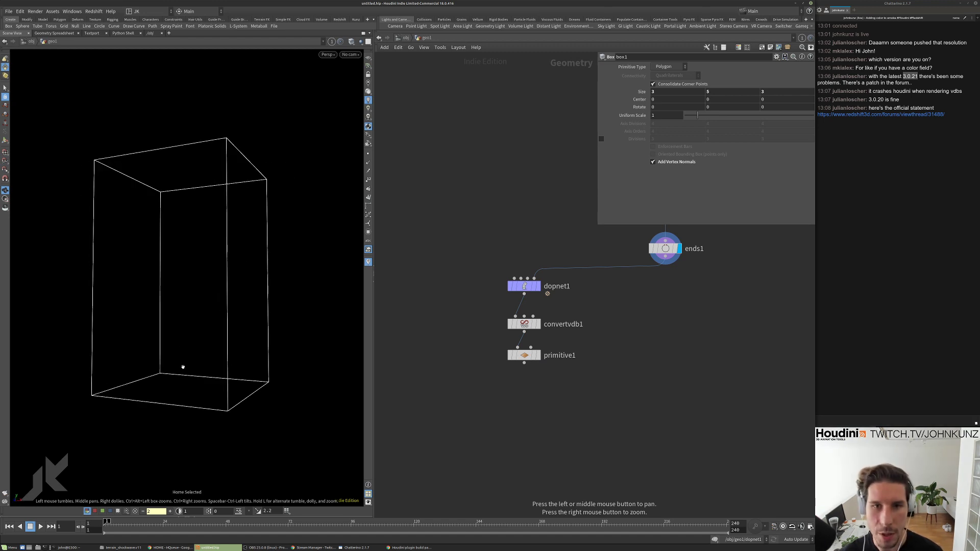
{"action": "middle_click_drag", "start_coordinate": [564, 217], "coordinate": [558, 242]}
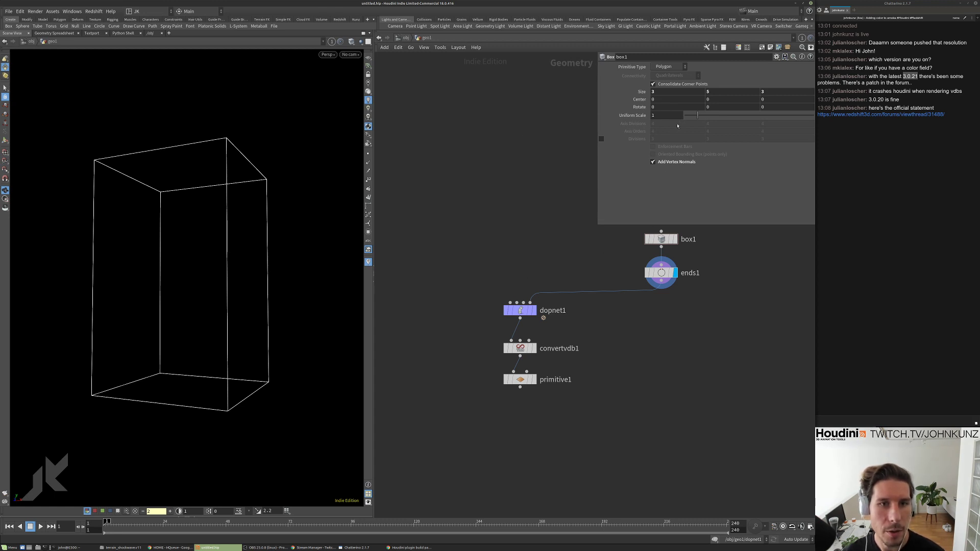
Drive box1's Center Y with the relative reference expression ch("sizey")/2.
{"action": "right_click", "coordinate": [718, 92]}
{"action": "left_click", "coordinate": [736, 143]}
{"action": "right_click", "coordinate": [718, 101]}
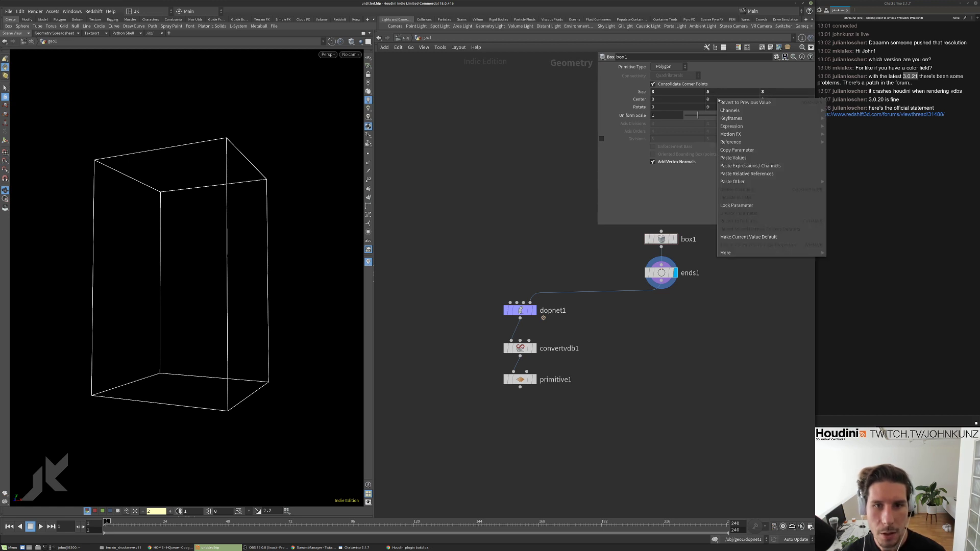
{"action": "left_click", "coordinate": [747, 173]}
{"action": "left_click", "coordinate": [744, 100]}
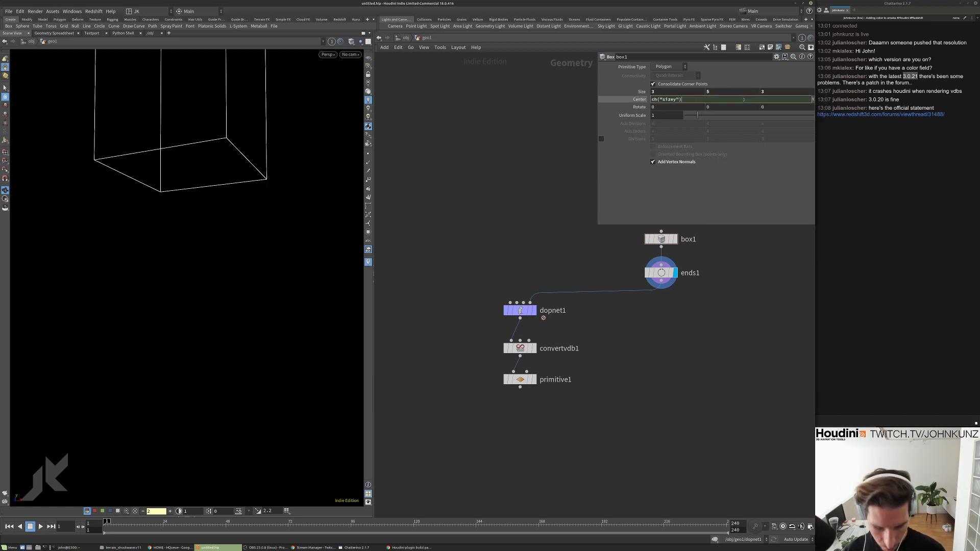
{"action": "key", "text": "Return"}
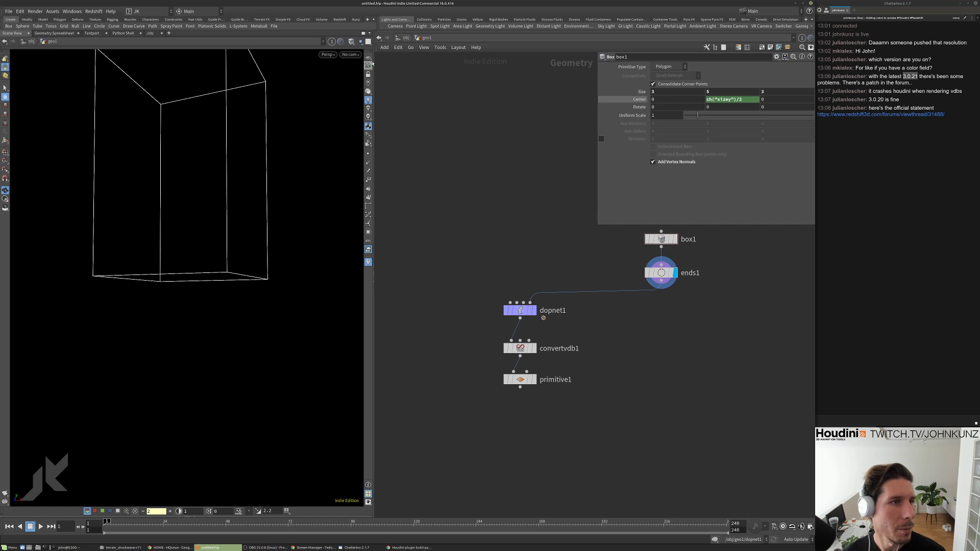
{"action": "left_click_drag", "start_coordinate": [241, 243], "coordinate": [244, 274]}
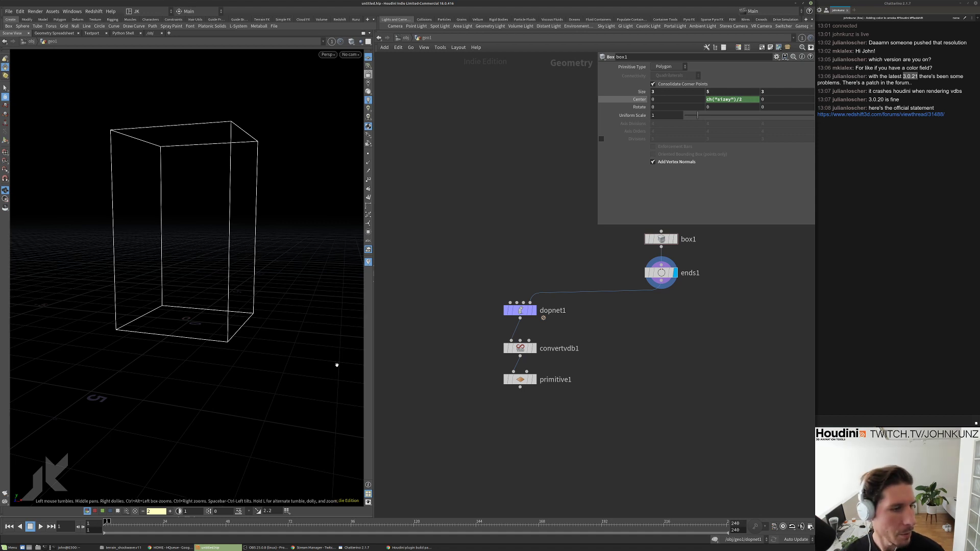
{"action": "middle_click_drag", "start_coordinate": [628, 391], "coordinate": [617, 452]}
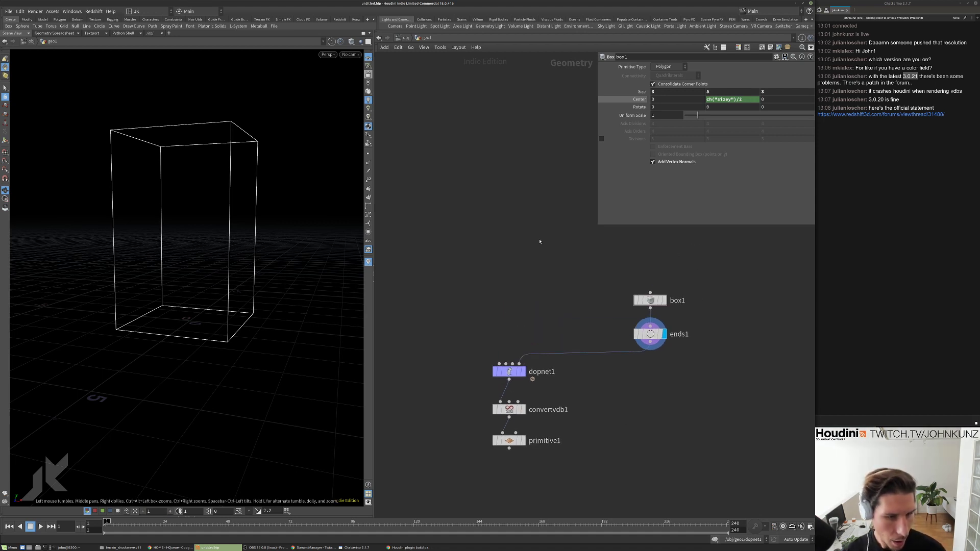
{"action": "scroll", "coordinate": [513, 337], "scroll_direction": "up", "scroll_amount": 2}
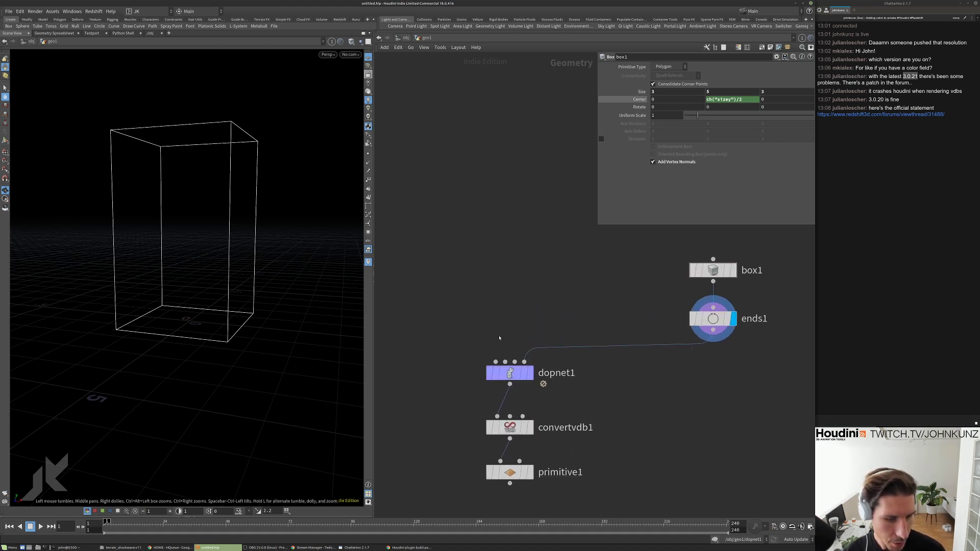
Inside dopnet1, delete the gas vortex, repeat solver, disturbance and merge2 nodes.
{"action": "double_click", "coordinate": [510, 373]}
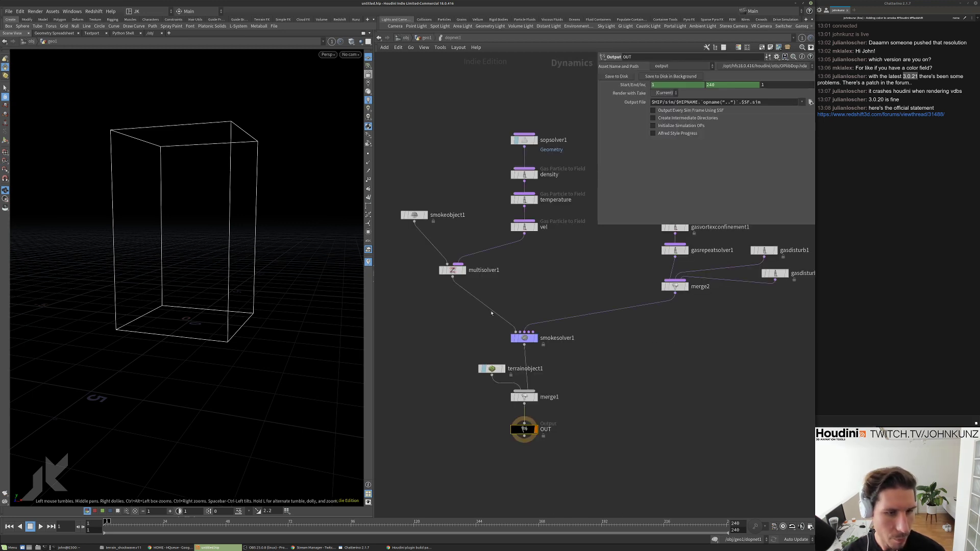
{"action": "left_click_drag", "start_coordinate": [765, 408], "coordinate": [559, 289]}
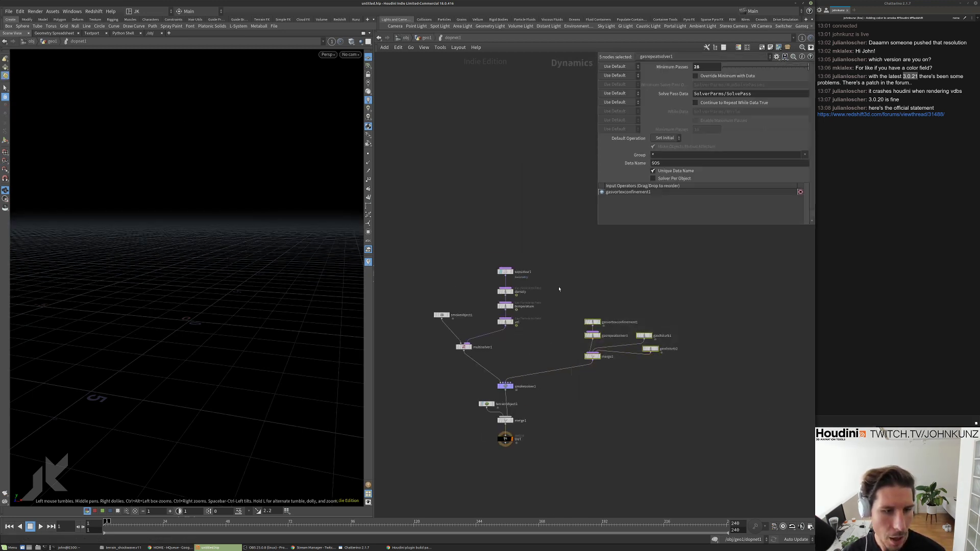
{"action": "key", "text": "Delete"}
{"action": "scroll", "coordinate": [484, 306], "scroll_direction": "up", "scroll_amount": 5}
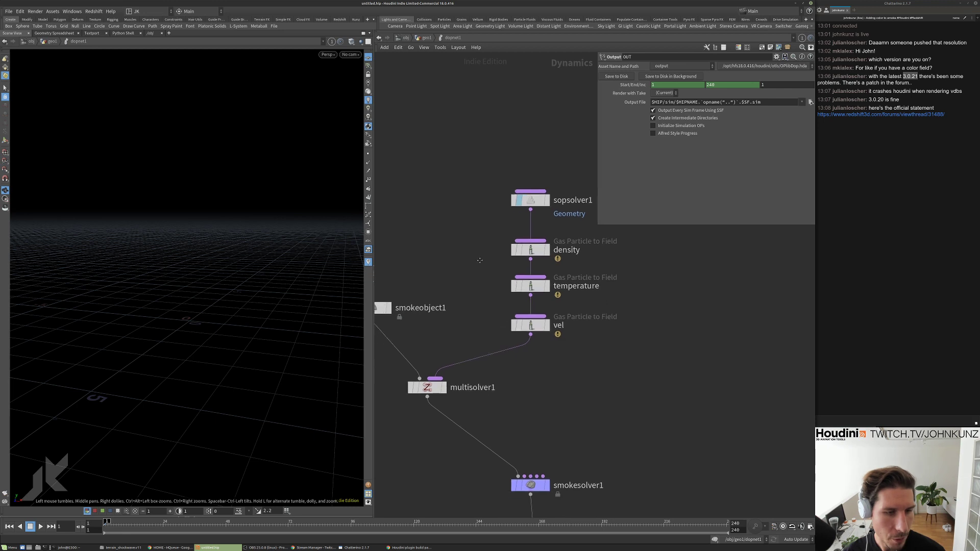
{"action": "scroll", "coordinate": [529, 261], "scroll_direction": "down", "scroll_amount": 2}
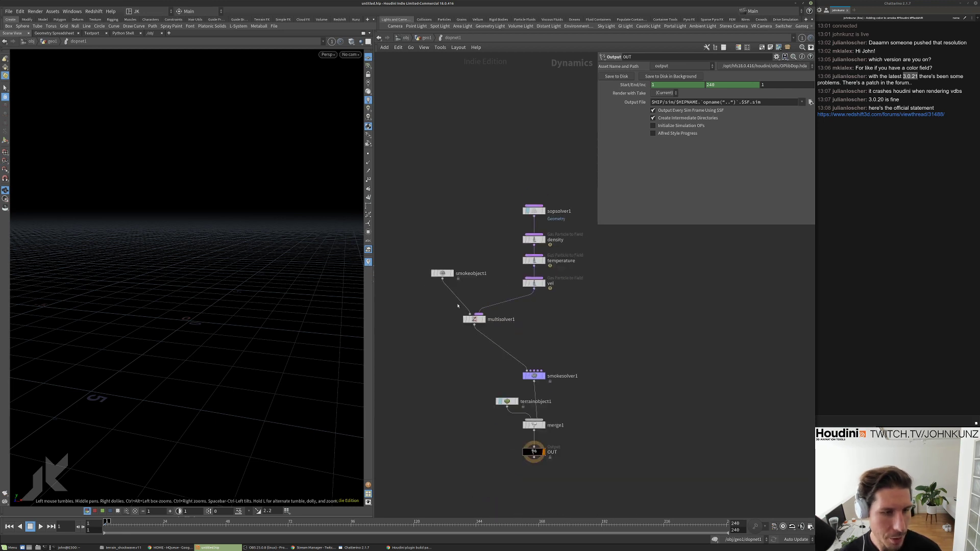
{"action": "left_click_drag", "start_coordinate": [442, 273], "coordinate": [448, 266]}
{"action": "scroll", "coordinate": [472, 300], "scroll_direction": "up", "scroll_amount": 2}
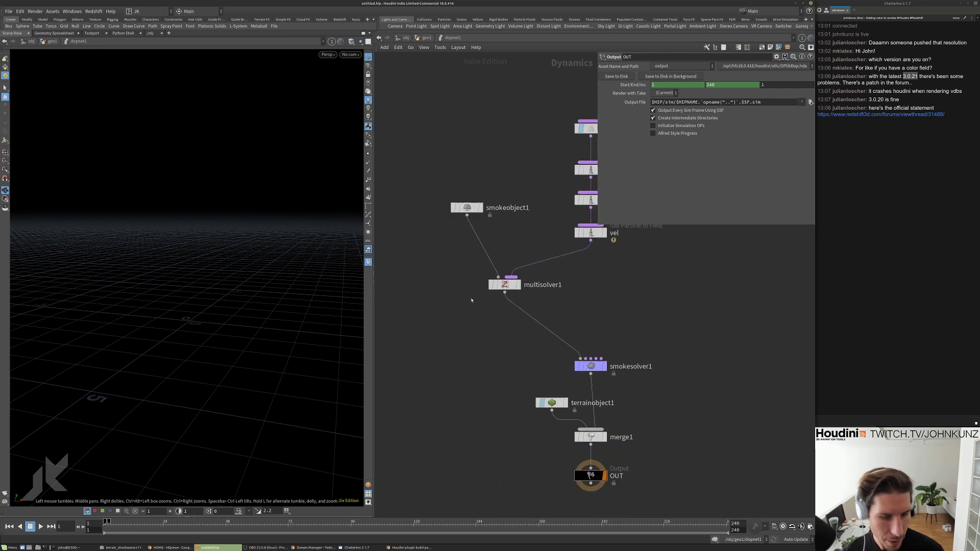
Delete terrainobject1 and merge1 so smokesolver1 feeds OUT, then select smokeobject1.
{"action": "left_click_drag", "start_coordinate": [665, 448], "coordinate": [535, 400]}
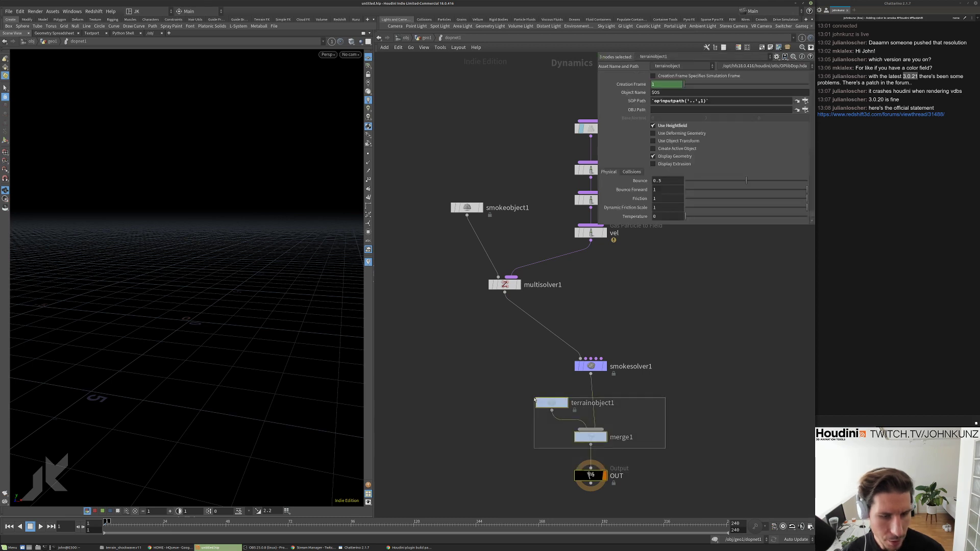
{"action": "key", "text": "Delete"}
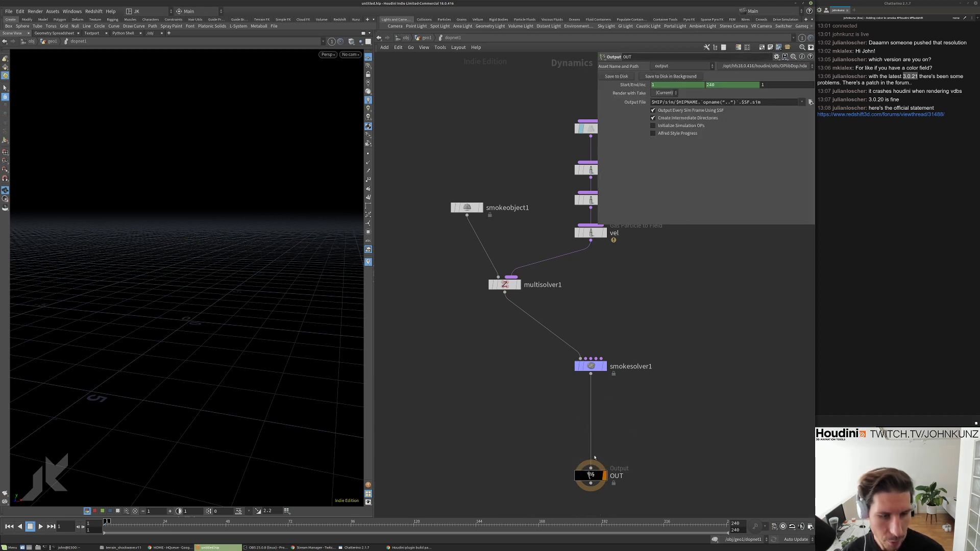
{"action": "left_click_drag", "start_coordinate": [592, 475], "coordinate": [592, 424]}
{"action": "middle_click_drag", "start_coordinate": [592, 424], "coordinate": [573, 457]}
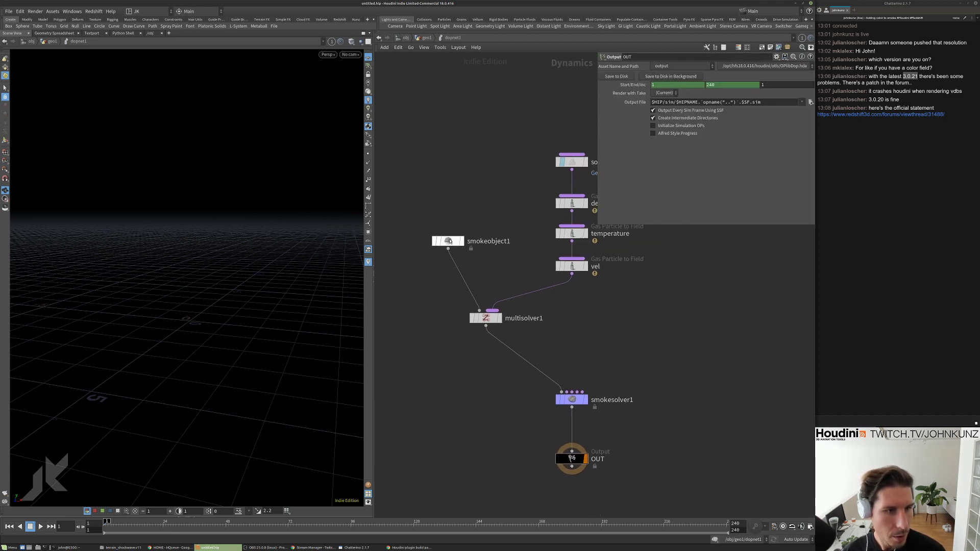
{"action": "left_click", "coordinate": [448, 240]}
Revert smokeobject1's Wind Tunnel Direction to defaults and turn off Closed Boundaries.
{"action": "scroll", "coordinate": [654, 341], "scroll_direction": "down", "scroll_amount": 3}
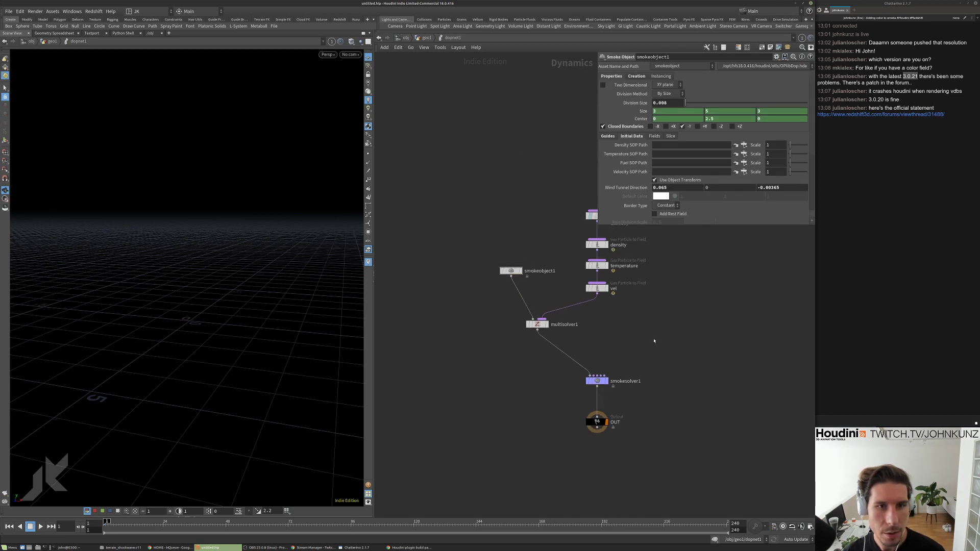
{"action": "right_click", "coordinate": [657, 189]}
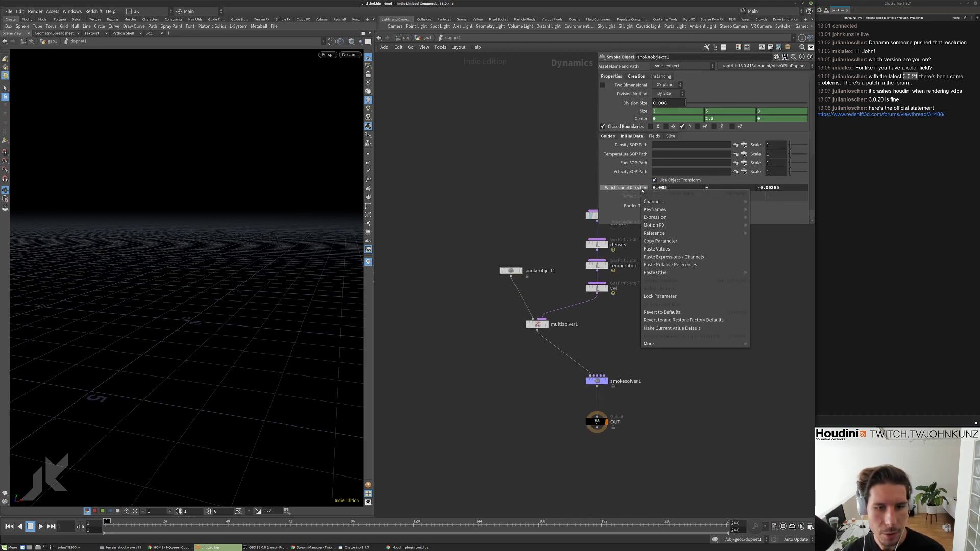
{"action": "left_click", "coordinate": [664, 313]}
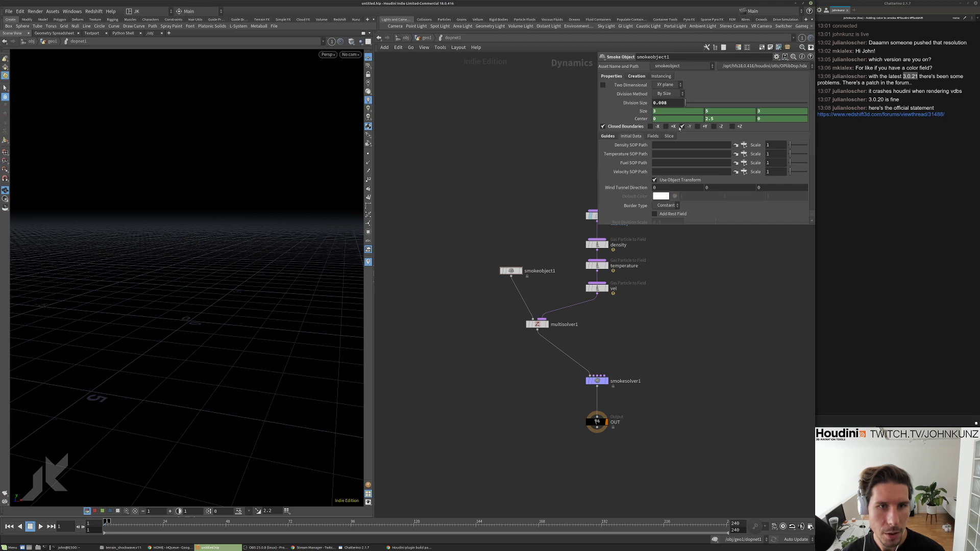
{"action": "left_click", "coordinate": [690, 127]}
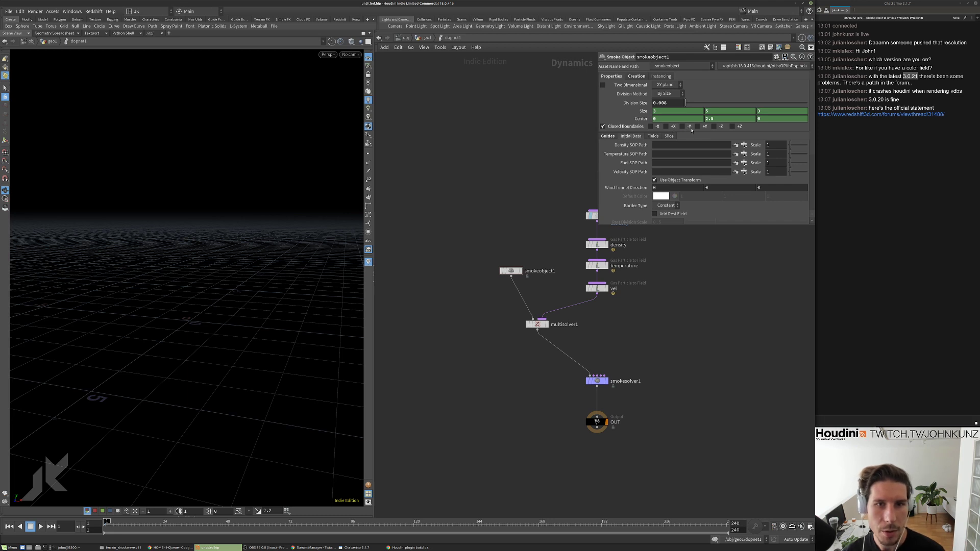
{"action": "left_click", "coordinate": [615, 128]}
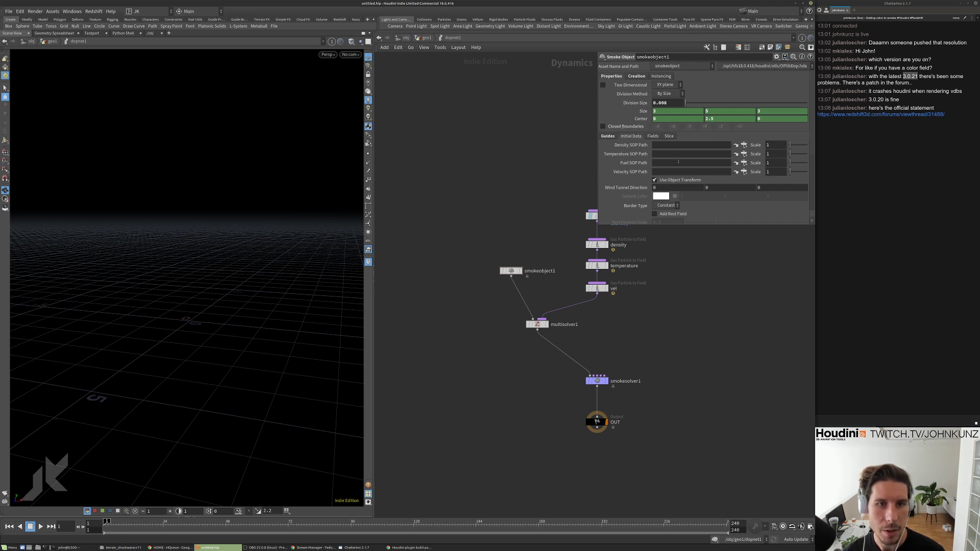
{"action": "left_click", "coordinate": [604, 136]}
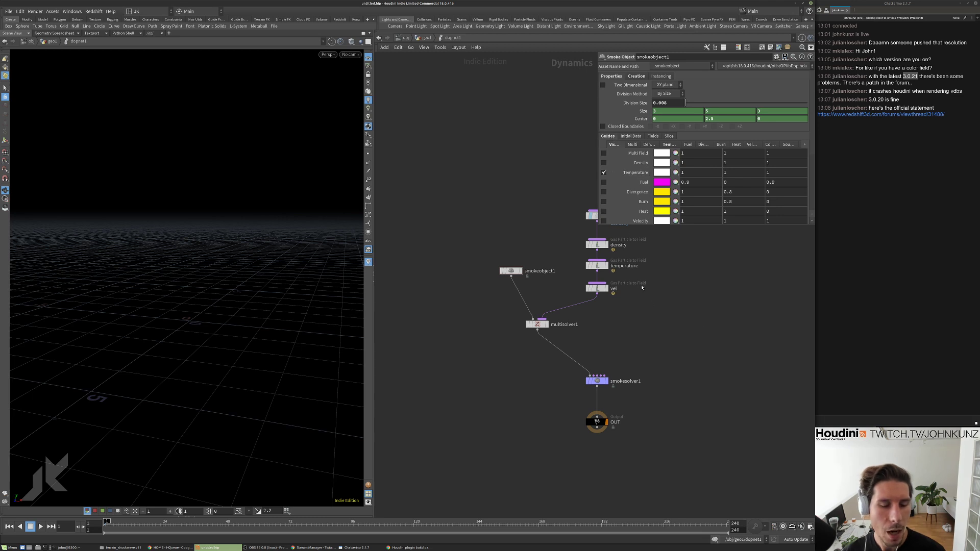
Set smokeobject1's Division Size to 0.02 and check dopnet1's 150×250×150 voxel count.
{"action": "left_click", "coordinate": [434, 39]}
{"action": "middle_click_drag", "start_coordinate": [542, 285], "coordinate": [538, 293]}
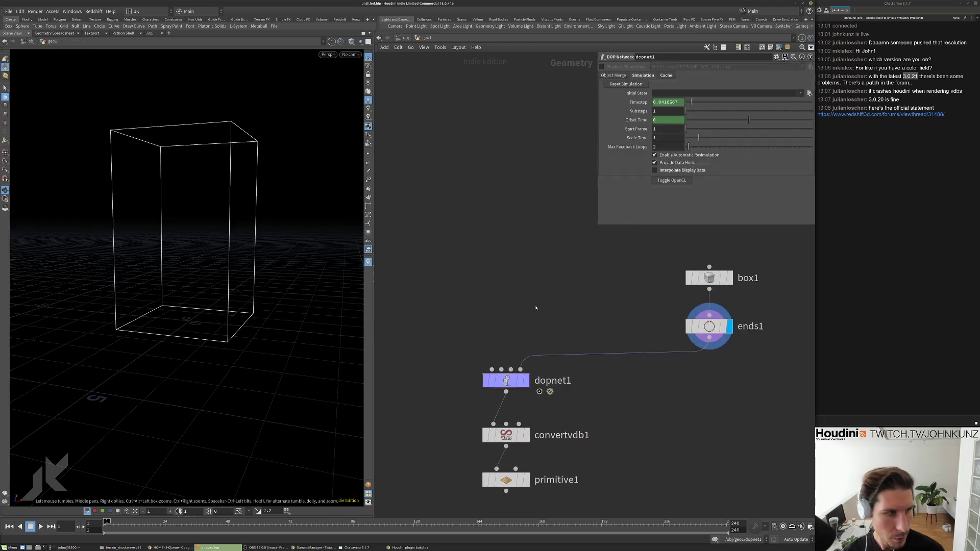
{"action": "middle_click_drag", "start_coordinate": [510, 380], "coordinate": [577, 398]}
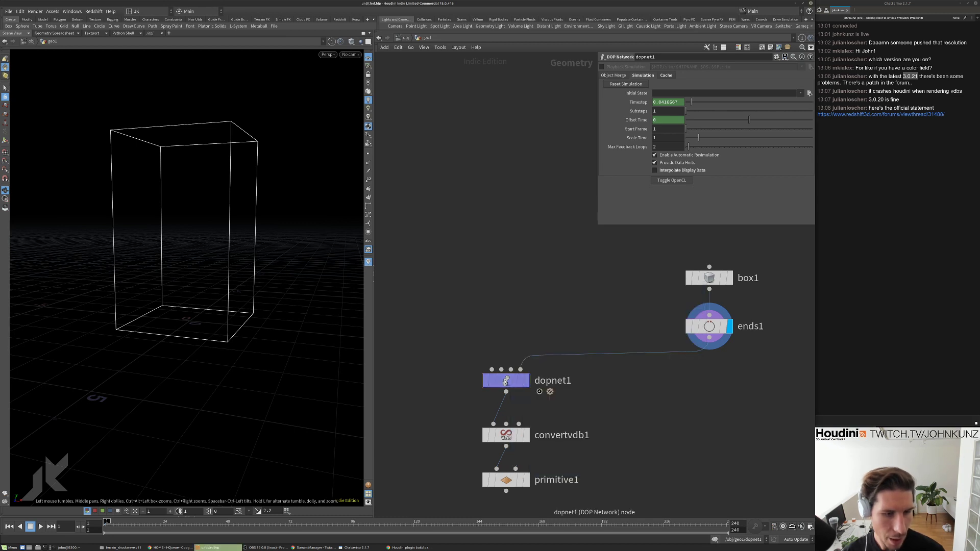
{"action": "key", "text": "i"}
{"action": "left_click", "coordinate": [665, 103]}
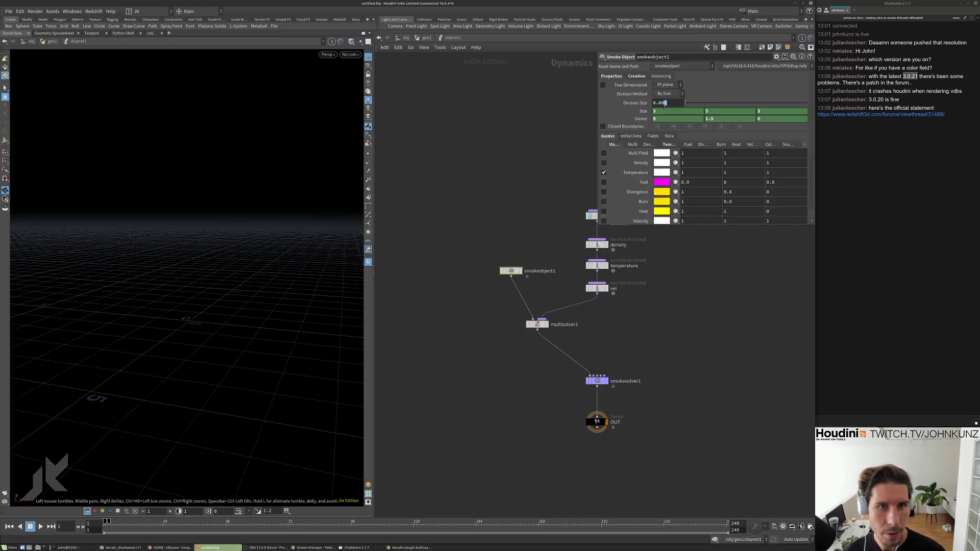
{"action": "type", "text": "2"}
{"action": "key", "text": "Return"}
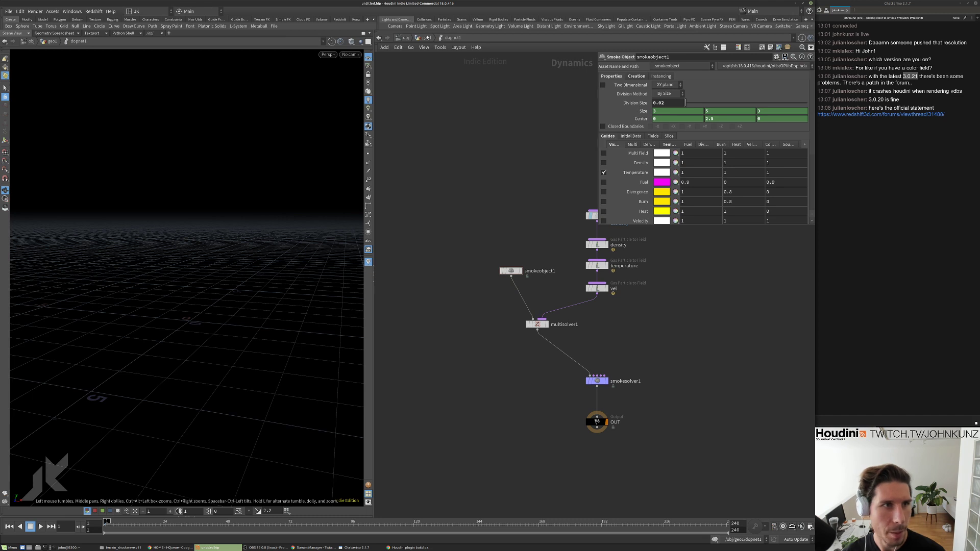
{"action": "left_click", "coordinate": [426, 38]}
{"action": "middle_click", "coordinate": [500, 380]}
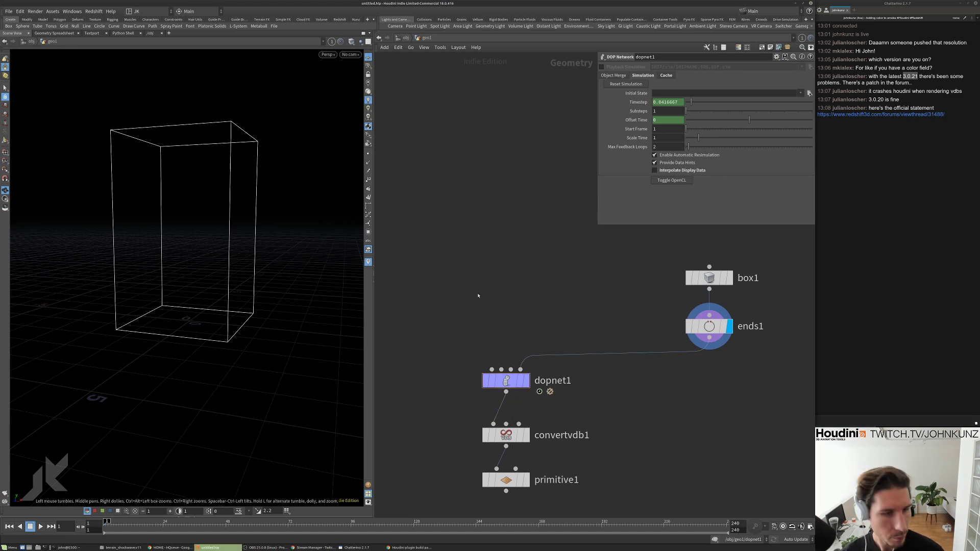
Look over the box in Houdini without changes, then open a new Chrome tab.
{"action": "key", "text": "alt+Tab"}
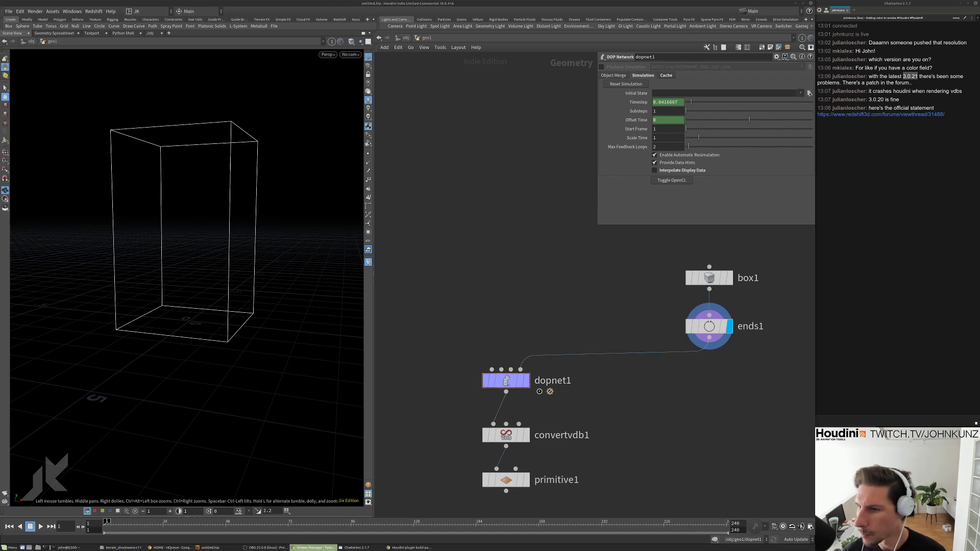
{"action": "key", "text": "alt+Tab"}
{"action": "key", "text": "Tab"}
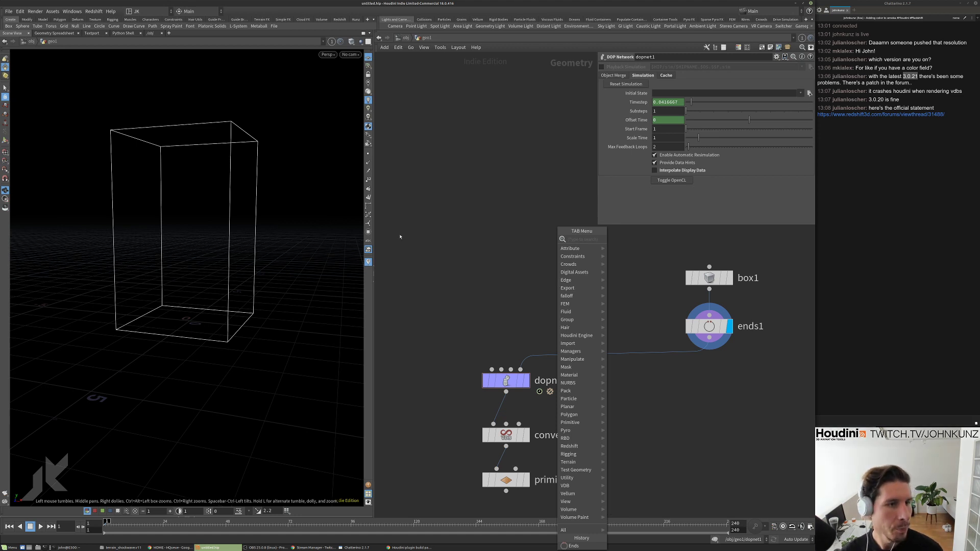
{"action": "key", "text": "Escape"}
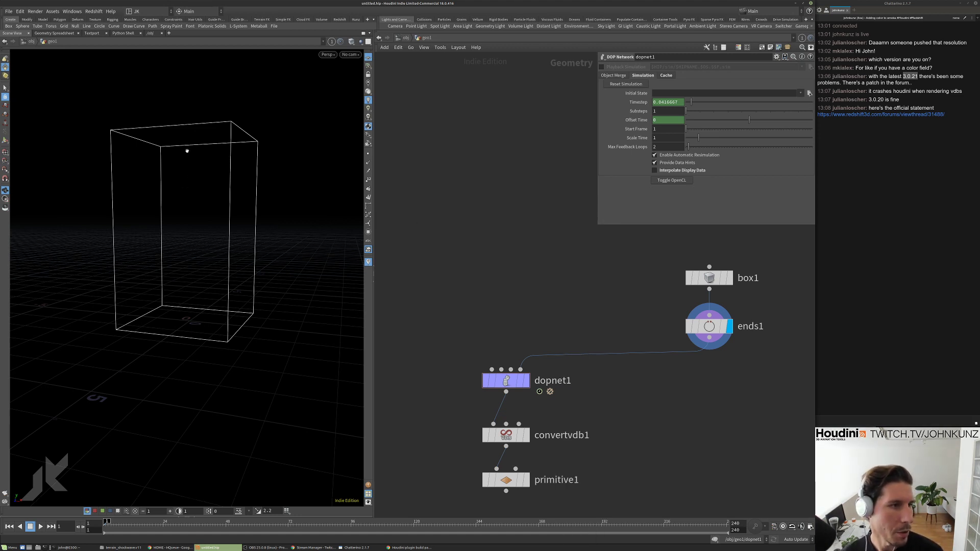
{"action": "left_click_drag", "start_coordinate": [177, 324], "coordinate": [191, 317]}
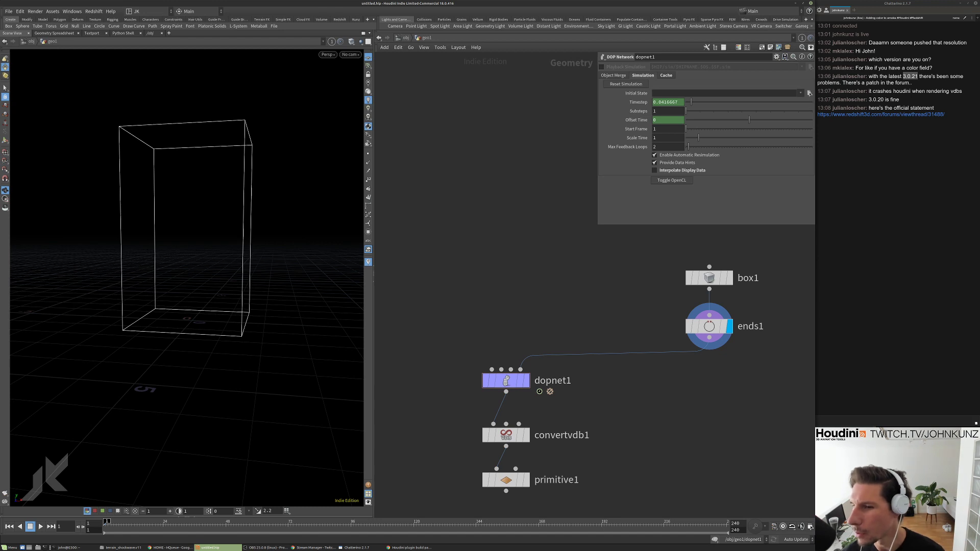
{"action": "key", "text": "alt+Tab"}
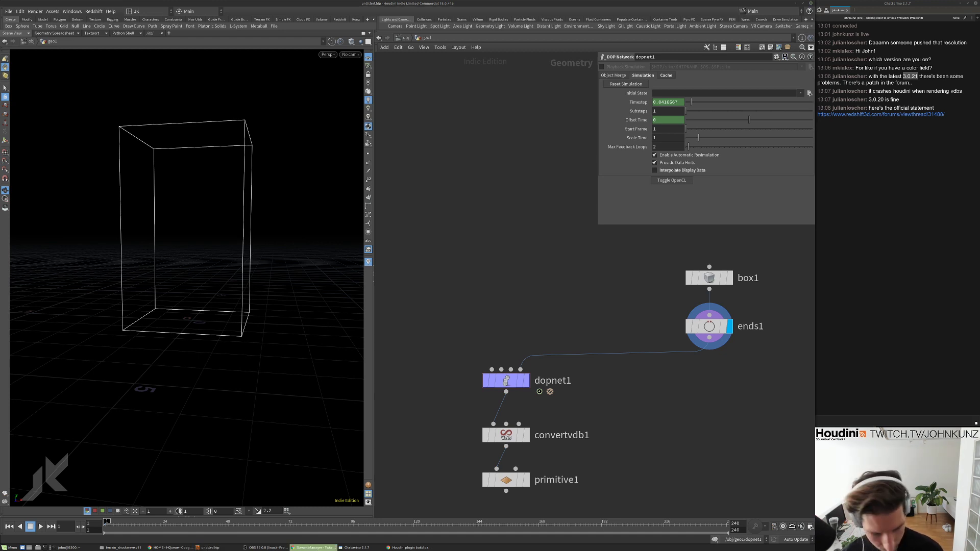
{"action": "key", "text": "ctrl+n"}
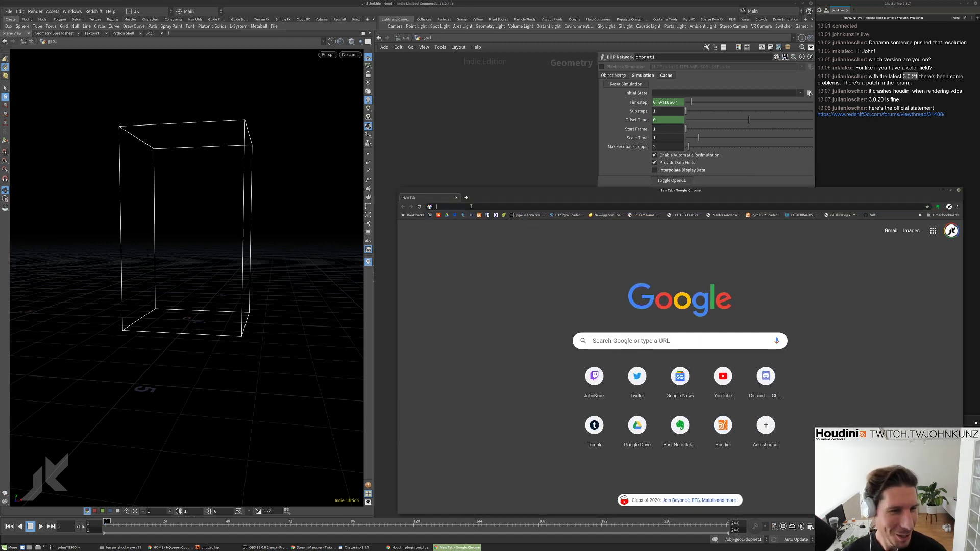
Search Google images for 'mixing two turbulent jets'.
{"action": "type", "text": "mixing"}
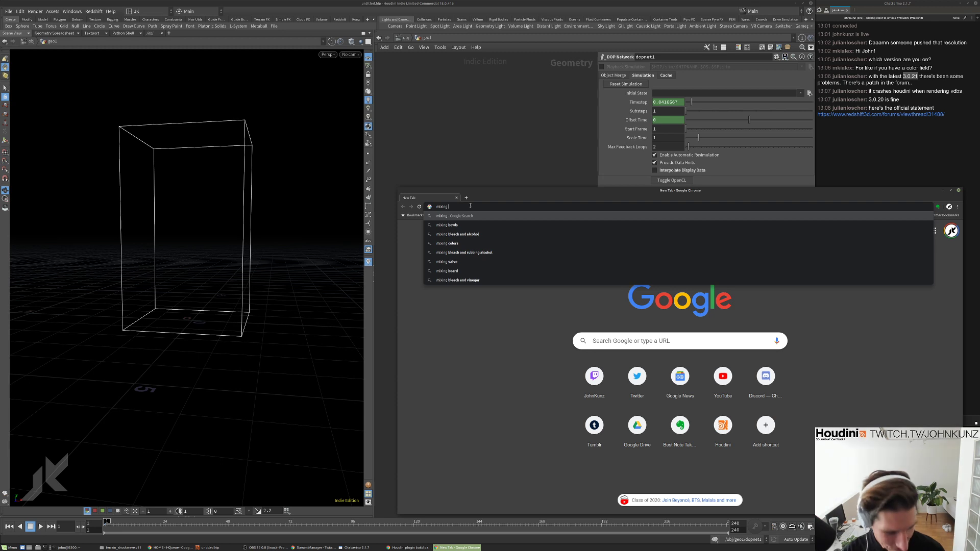
{"action": "type", "text": " two turbulent"}
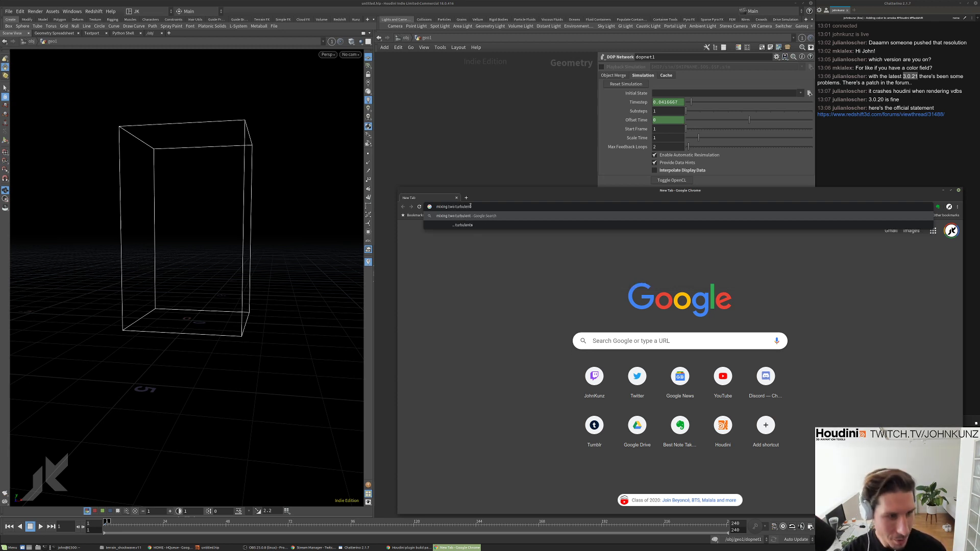
{"action": "type", "text": " jets"}
{"action": "key", "text": "Return"}
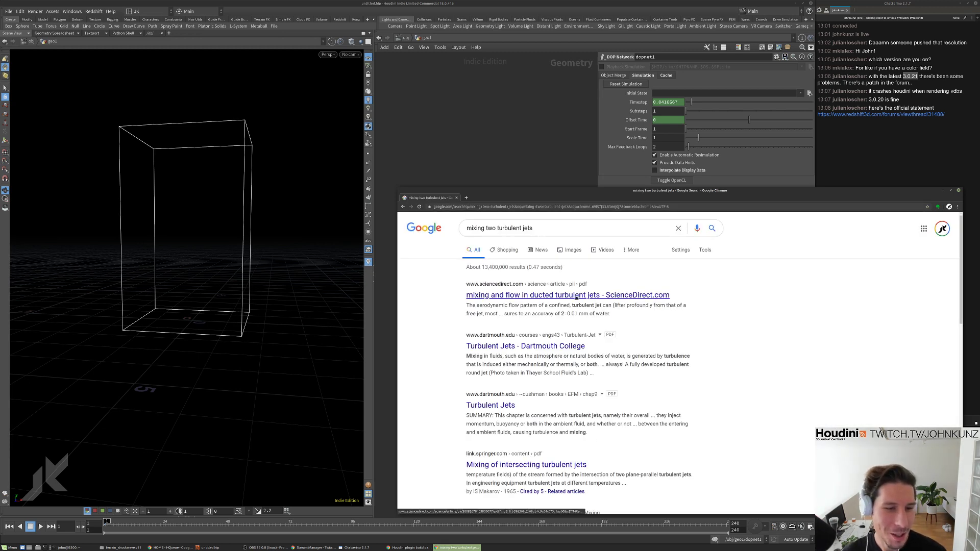
{"action": "left_click", "coordinate": [572, 250]}
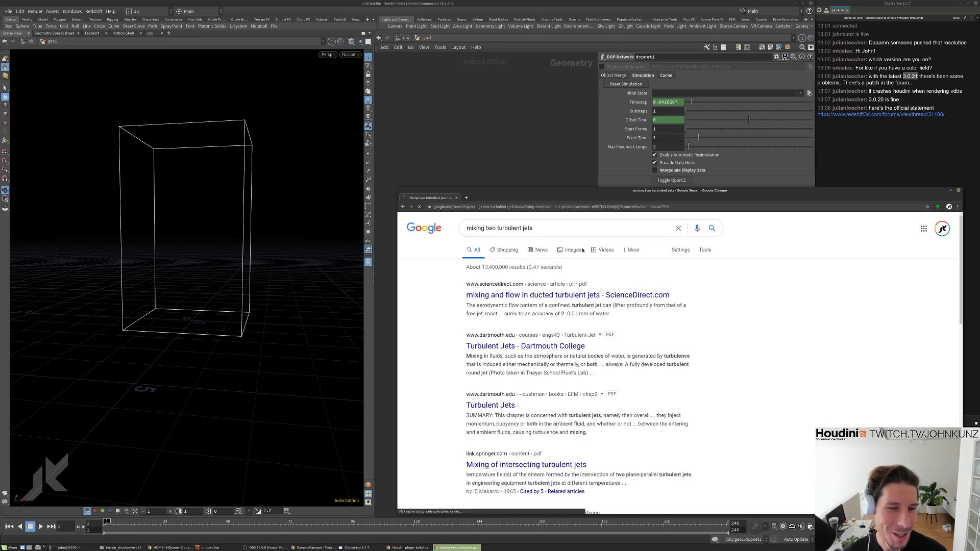
Browse the image results, preview the plume evolution image, then send Chrome behind Houdini.
{"action": "scroll", "coordinate": [581, 293], "scroll_direction": "down", "scroll_amount": 2}
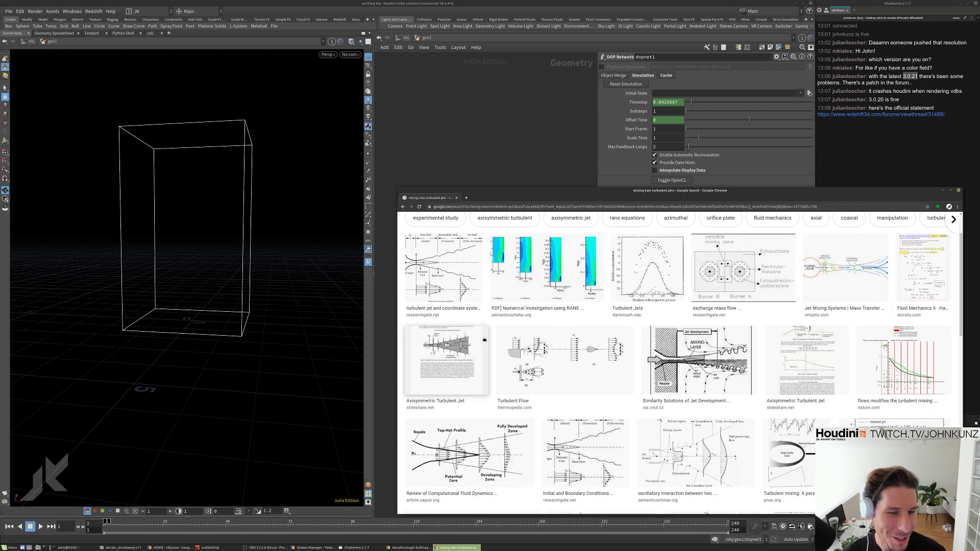
{"action": "scroll", "coordinate": [680, 333], "scroll_direction": "down", "scroll_amount": 1}
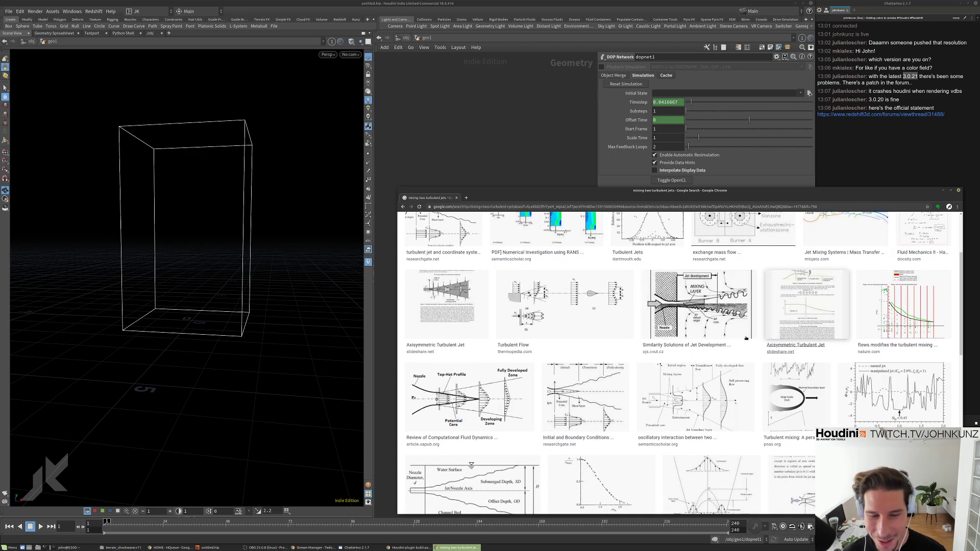
{"action": "scroll", "coordinate": [680, 333], "scroll_direction": "down", "scroll_amount": 4}
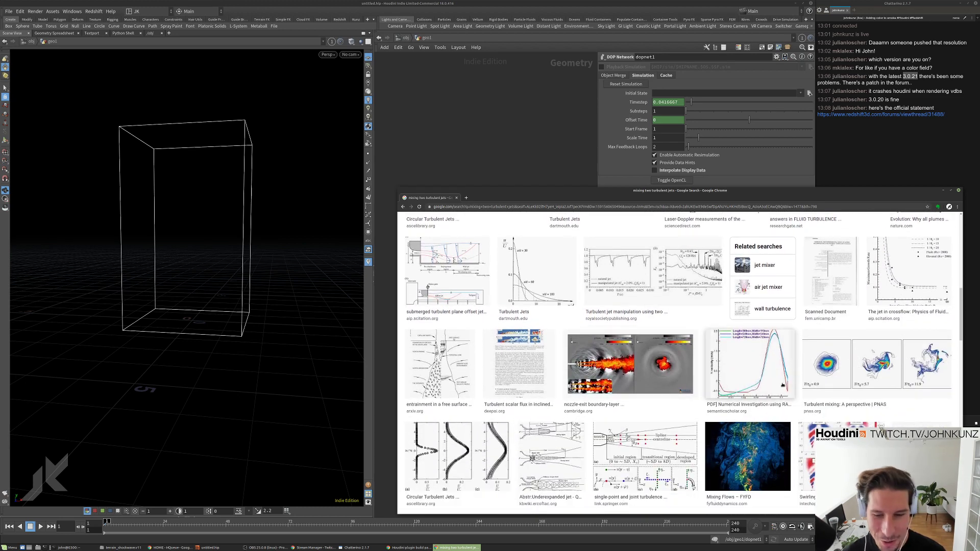
{"action": "scroll", "coordinate": [845, 367], "scroll_direction": "down", "scroll_amount": 1}
{"action": "scroll", "coordinate": [845, 367], "scroll_direction": "down", "scroll_amount": 3}
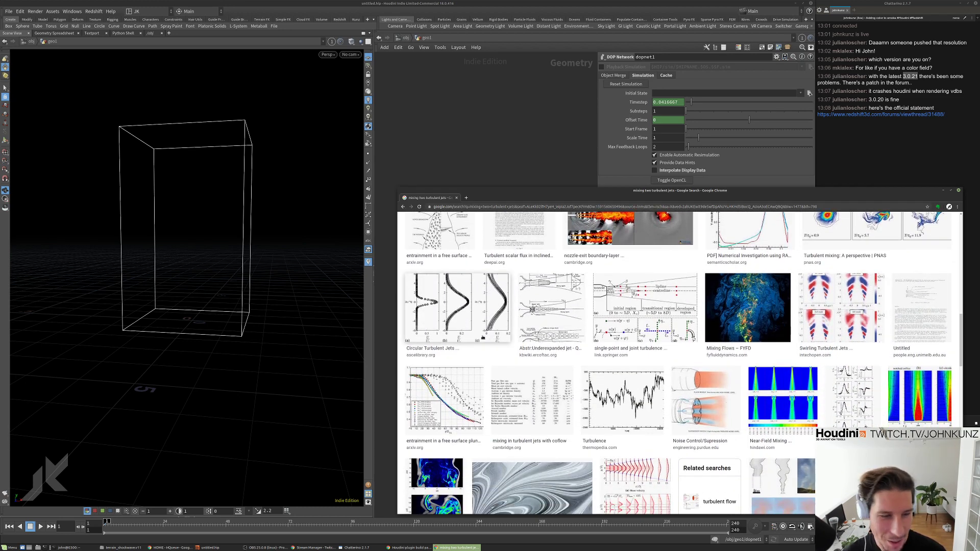
{"action": "scroll", "coordinate": [533, 417], "scroll_direction": "down", "scroll_amount": 1}
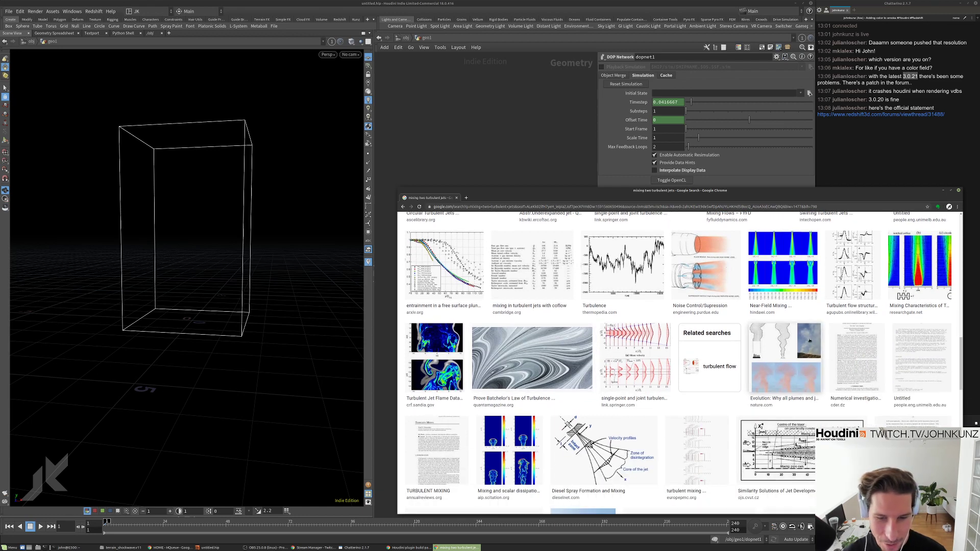
{"action": "scroll", "coordinate": [784, 356], "scroll_direction": "down", "scroll_amount": 1}
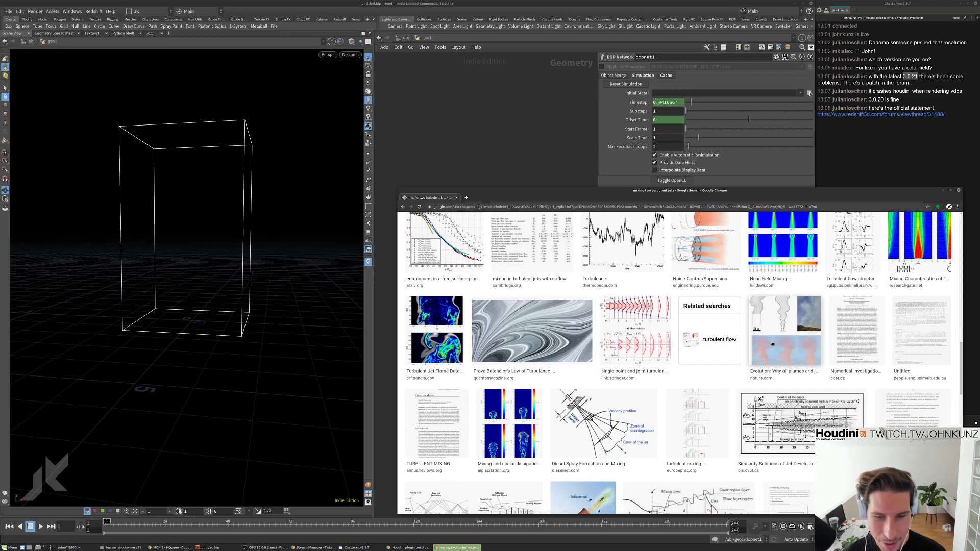
{"action": "left_click", "coordinate": [775, 341]}
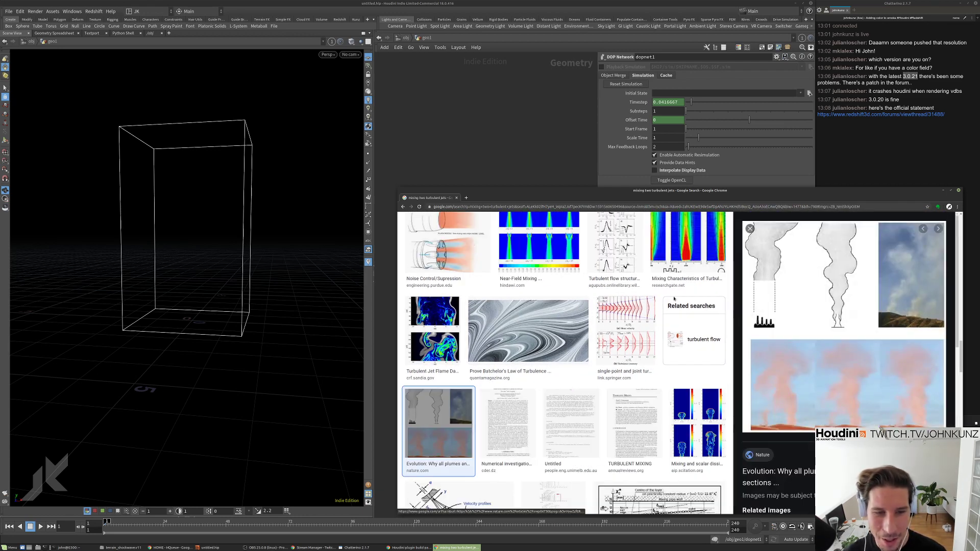
{"action": "scroll", "coordinate": [585, 370], "scroll_direction": "up", "scroll_amount": 5}
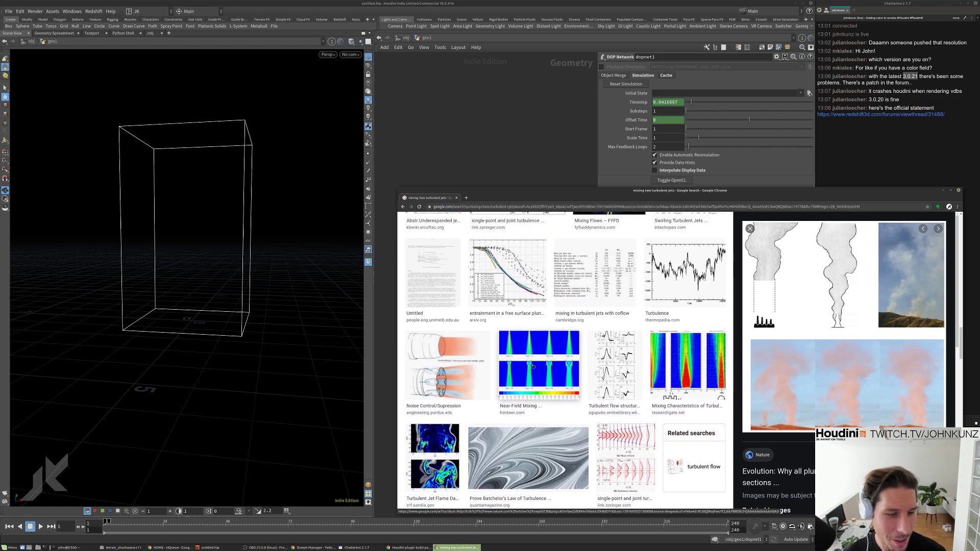
{"action": "scroll", "coordinate": [585, 370], "scroll_direction": "up", "scroll_amount": 2}
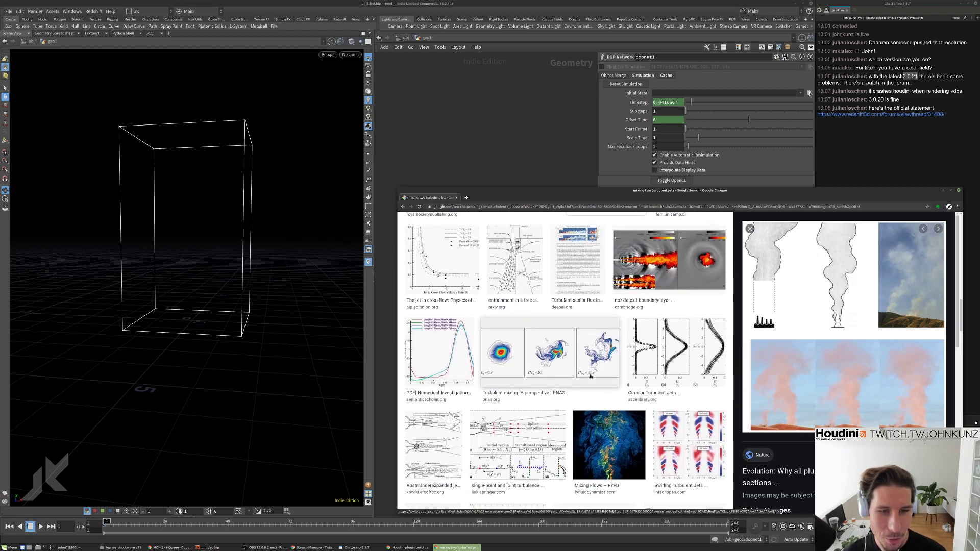
{"action": "scroll", "coordinate": [523, 417], "scroll_direction": "up", "scroll_amount": 2}
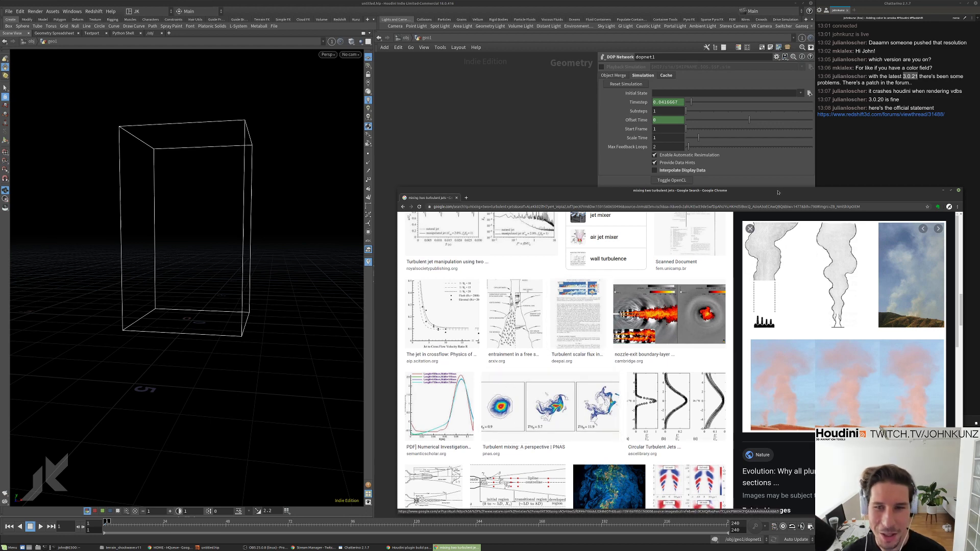
{"action": "middle_click", "coordinate": [752, 197]}
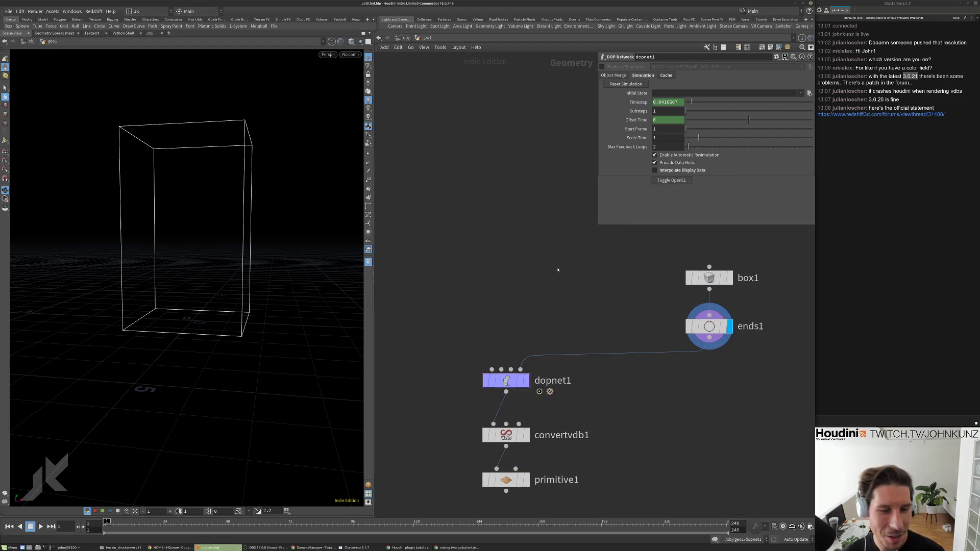
Add a Circle node oriented to the ZX Plane with Center Y 0.05.
{"action": "middle_click_drag", "start_coordinate": [519, 306], "coordinate": [529, 282]}
{"action": "key", "text": "Tab"}
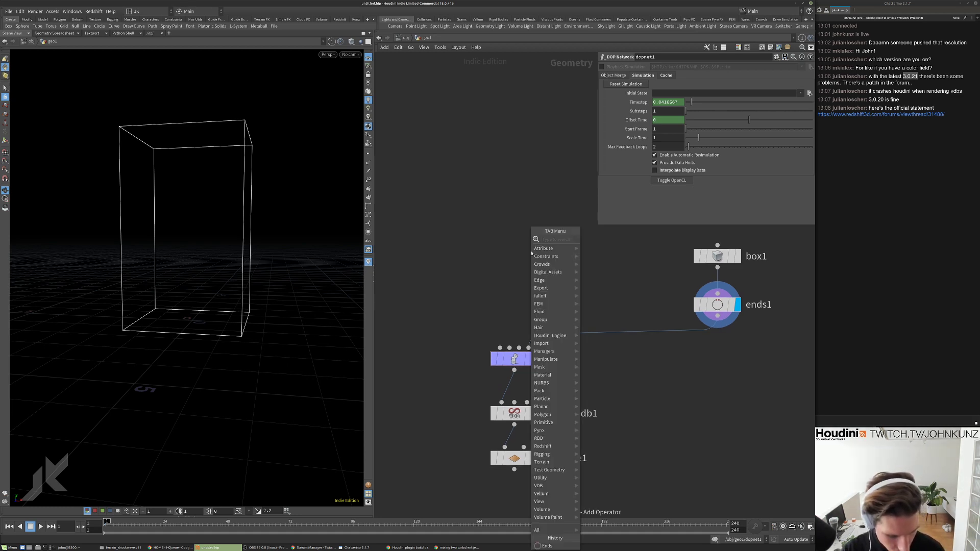
{"action": "type", "text": "circle"}
{"action": "key", "text": "Return"}
{"action": "left_click", "coordinate": [536, 250]}
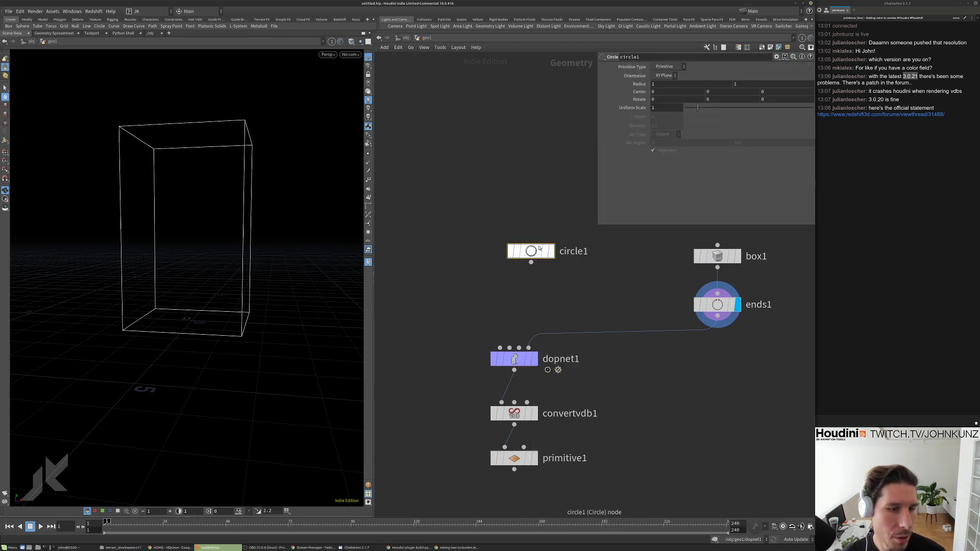
{"action": "left_click", "coordinate": [551, 251]}
{"action": "left_click_drag", "start_coordinate": [533, 251], "coordinate": [516, 229]}
{"action": "left_click", "coordinate": [665, 76]}
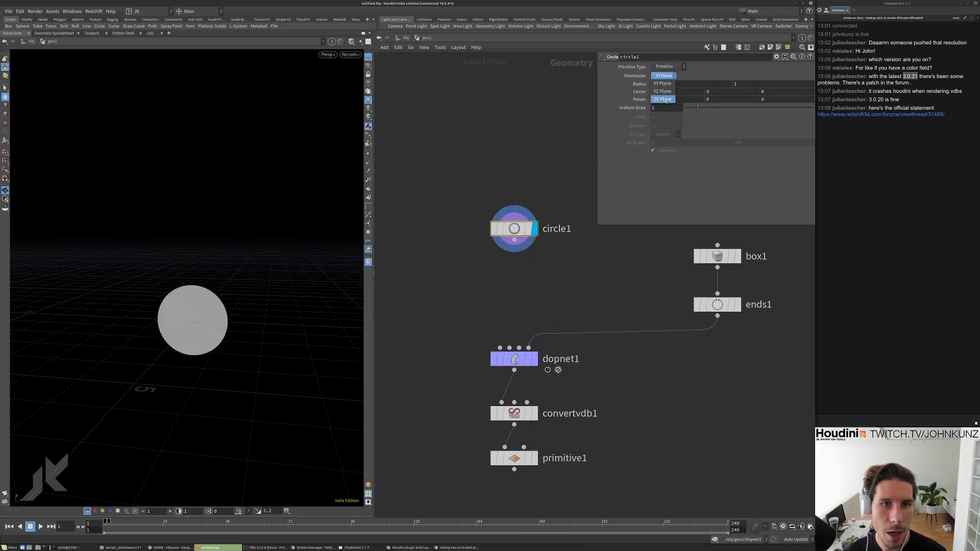
{"action": "left_click", "coordinate": [663, 99]}
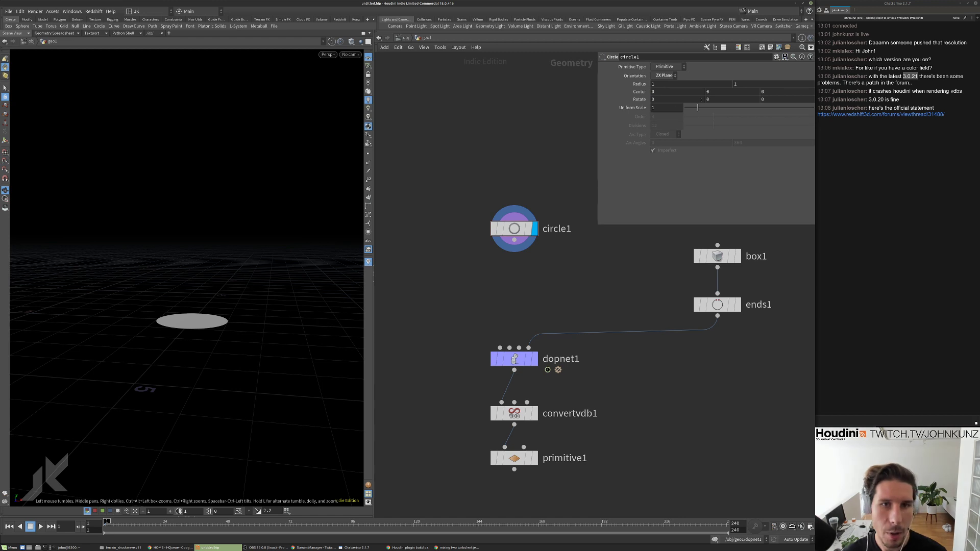
{"action": "mouse_move", "coordinate": [716, 93]}
{"action": "middle_mouse_down"}
{"action": "mouse_move", "coordinate": [716, 105]}
{"action": "mouse_move", "coordinate": [738, 106]}
{"action": "mouse_move", "coordinate": [733, 89]}
{"action": "middle_mouse_up"}
{"action": "left_click_drag", "start_coordinate": [718, 92], "coordinate": [715, 97]}
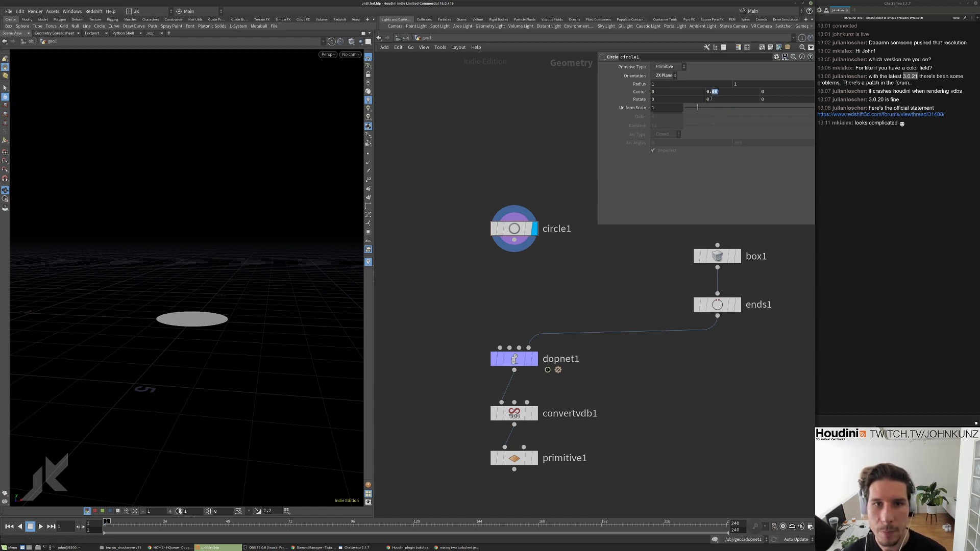
{"action": "type", "text": "5"}
{"action": "key", "text": "Return"}
Wire circle1 into dopnet1's first input and duplicate it as circle2.
{"action": "middle_click_drag", "start_coordinate": [542, 154], "coordinate": [555, 209]}
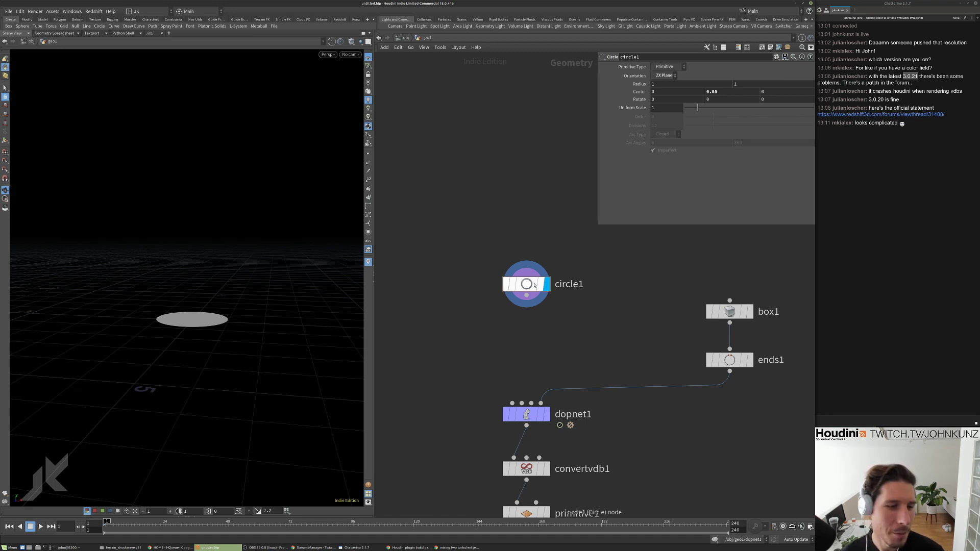
{"action": "left_click_drag", "start_coordinate": [523, 290], "coordinate": [508, 259]}
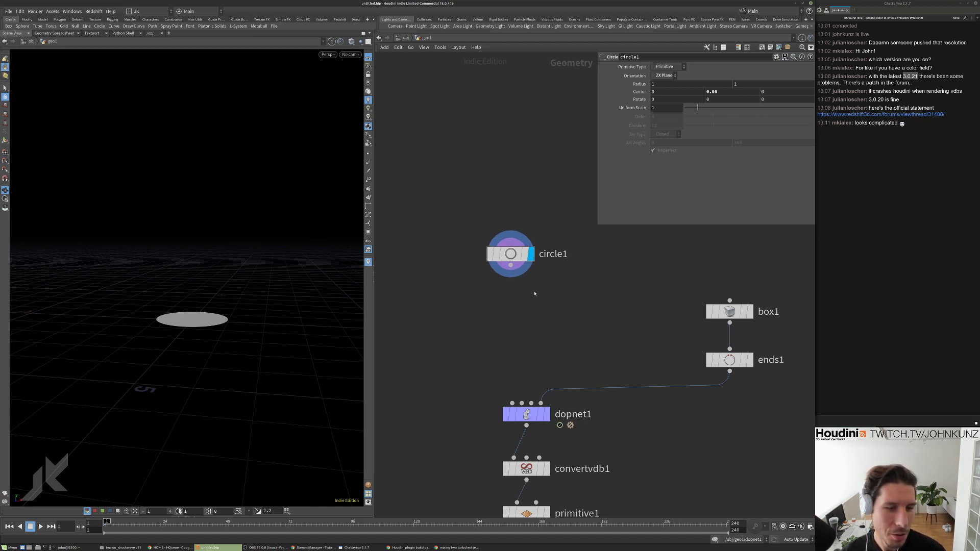
{"action": "middle_click_drag", "start_coordinate": [534, 293], "coordinate": [530, 269]}
{"action": "left_click_drag", "start_coordinate": [508, 379], "coordinate": [499, 229]}
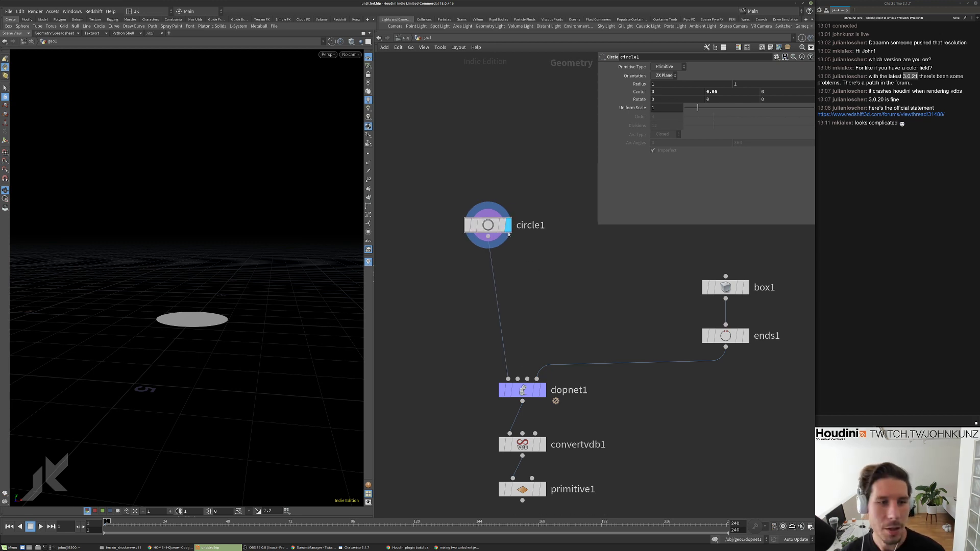
{"action": "left_click_drag", "start_coordinate": [491, 226], "coordinate": [537, 257], "text": "alt"}
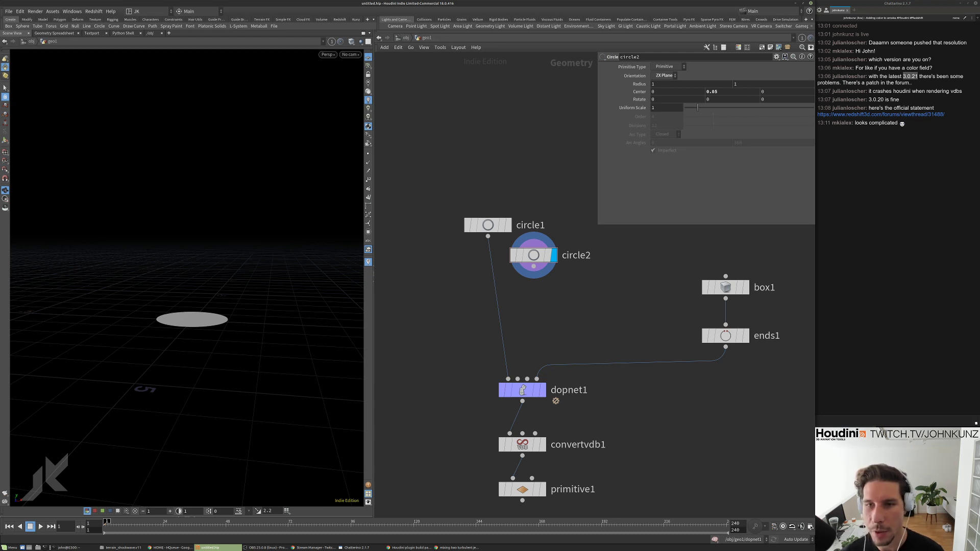
{"action": "key", "text": "alt+Tab"}
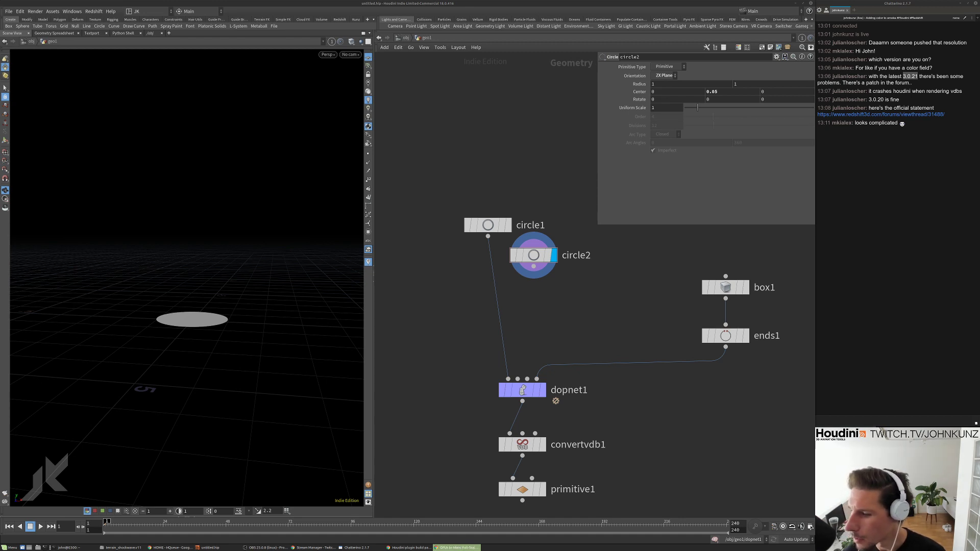
Skim the 'GPUs to Mars' talk from 6:04 through to the cyan simulation at 36:45.
{"action": "left_click", "coordinate": [458, 547]}
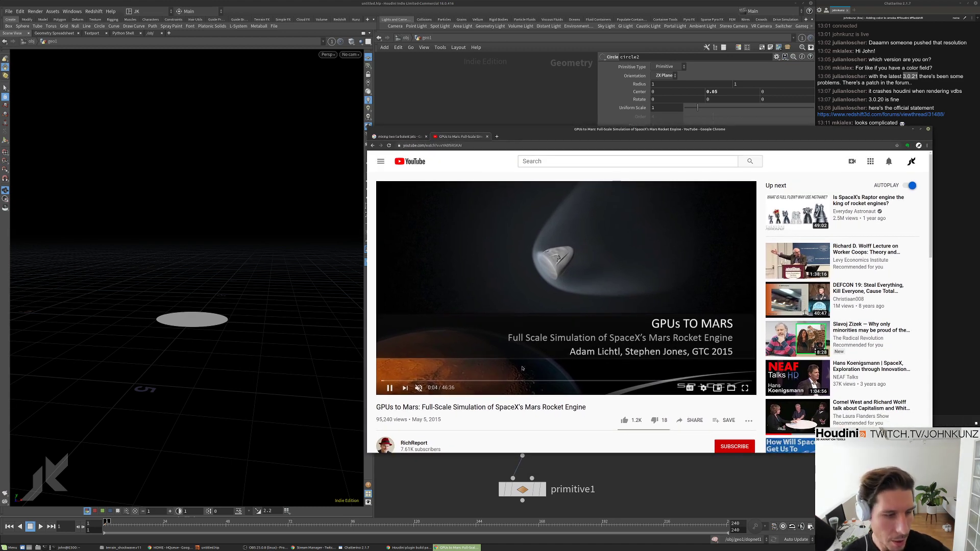
{"action": "left_click", "coordinate": [429, 380]}
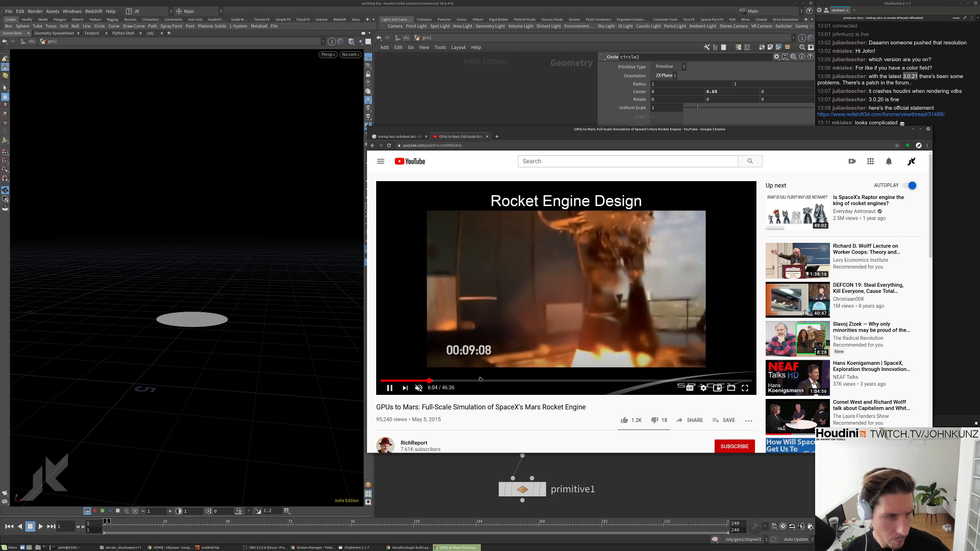
{"action": "left_click", "coordinate": [479, 380]}
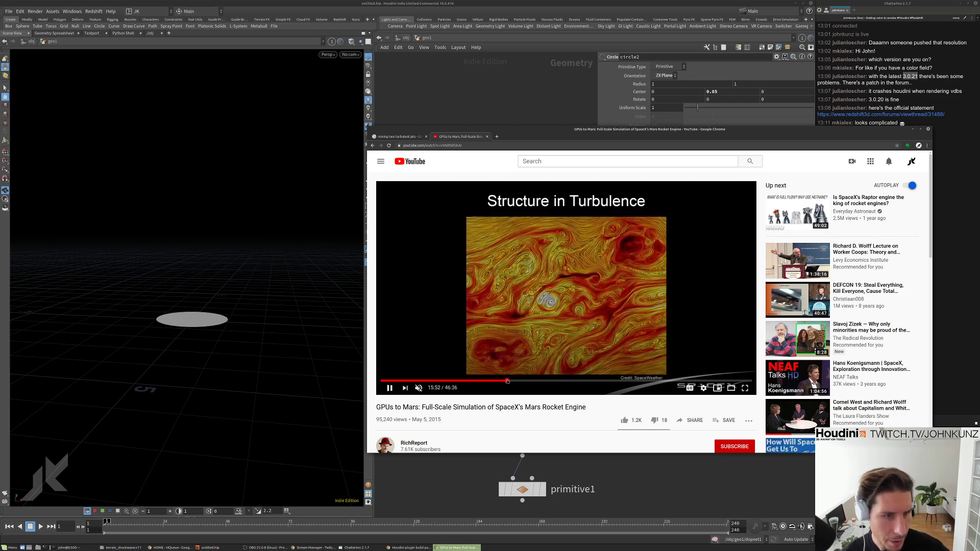
{"action": "left_click", "coordinate": [517, 381]}
{"action": "left_click", "coordinate": [545, 381]}
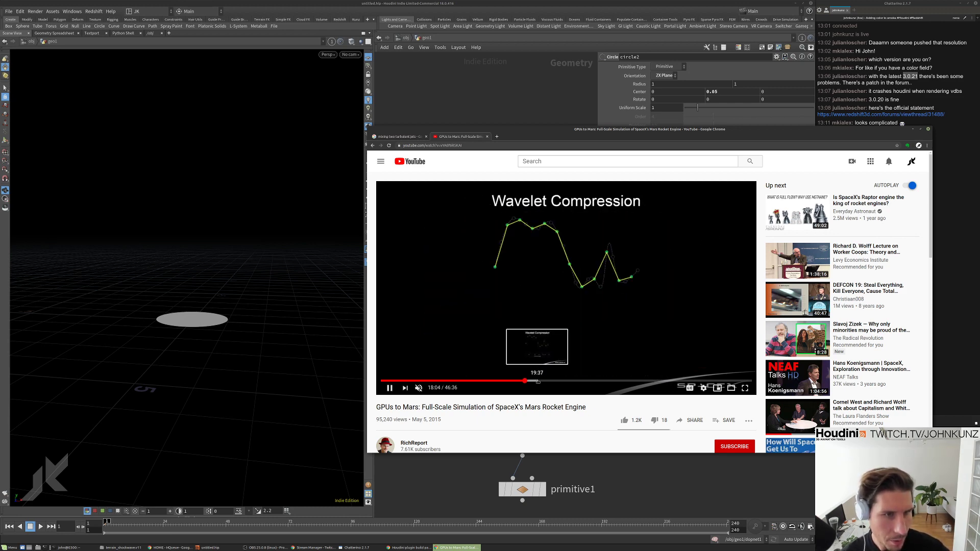
{"action": "left_click", "coordinate": [576, 380]}
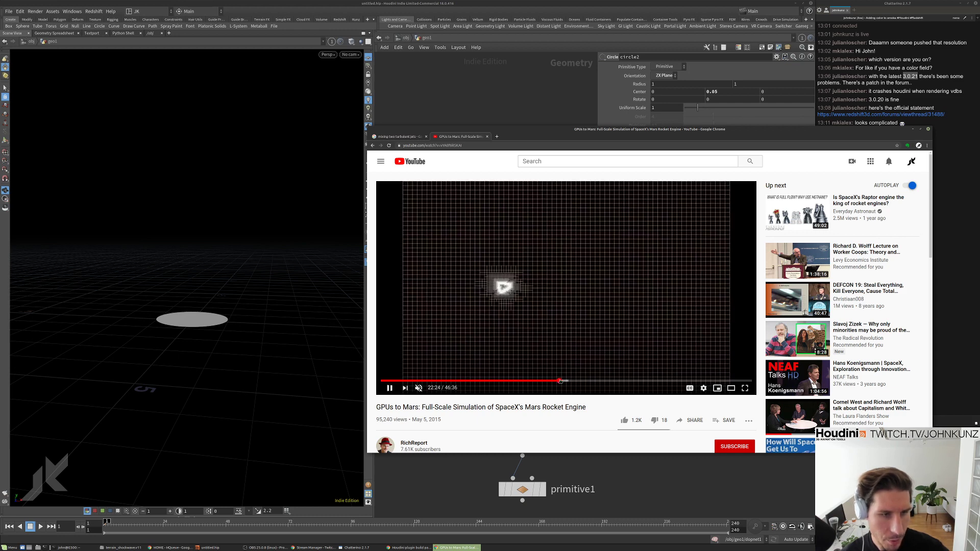
{"action": "left_click", "coordinate": [560, 381]}
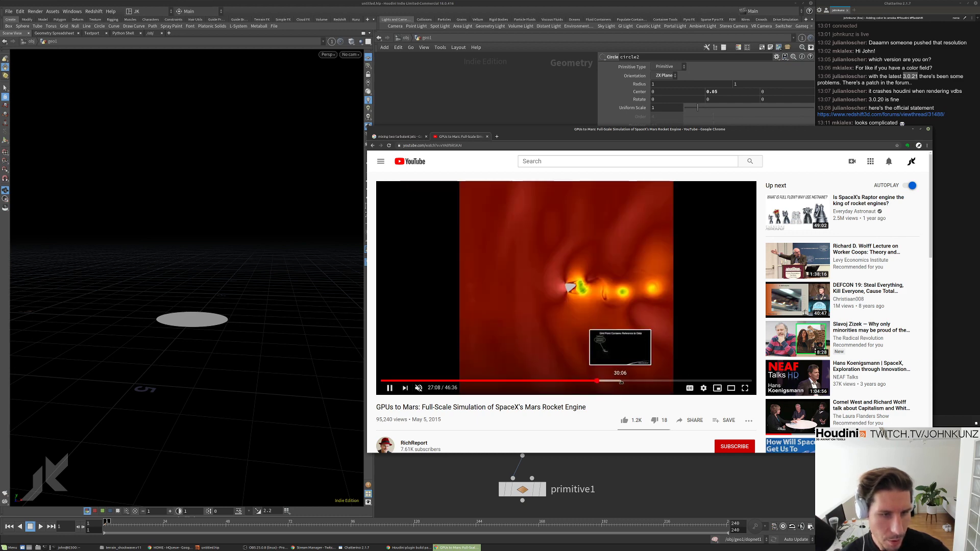
{"action": "left_click", "coordinate": [621, 381]}
{"action": "left_click", "coordinate": [648, 380]}
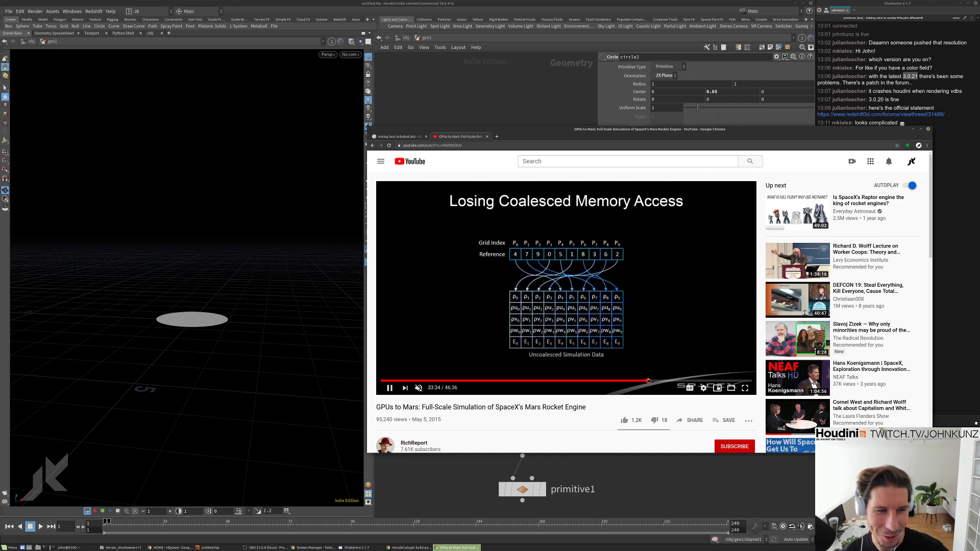
{"action": "left_click", "coordinate": [678, 380]}
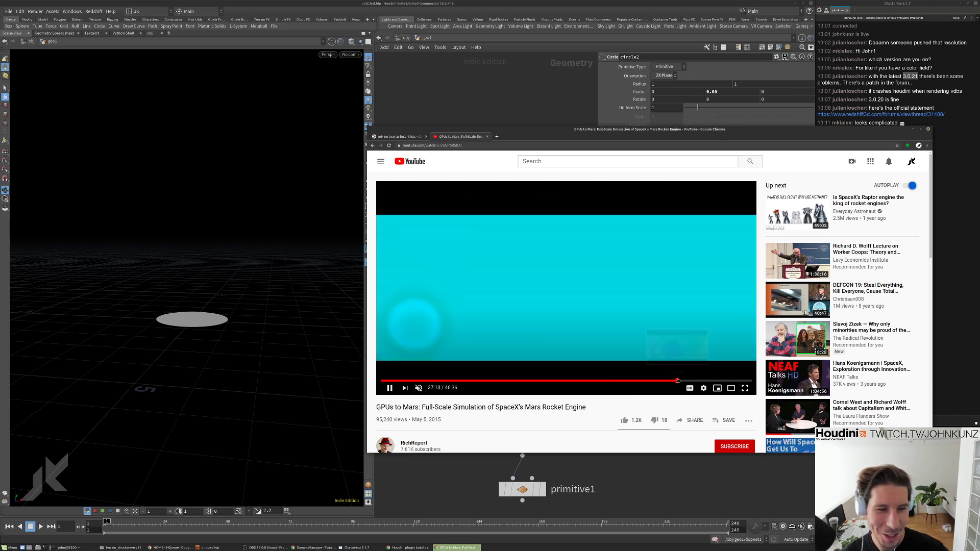
{"action": "left_click", "coordinate": [673, 381]}
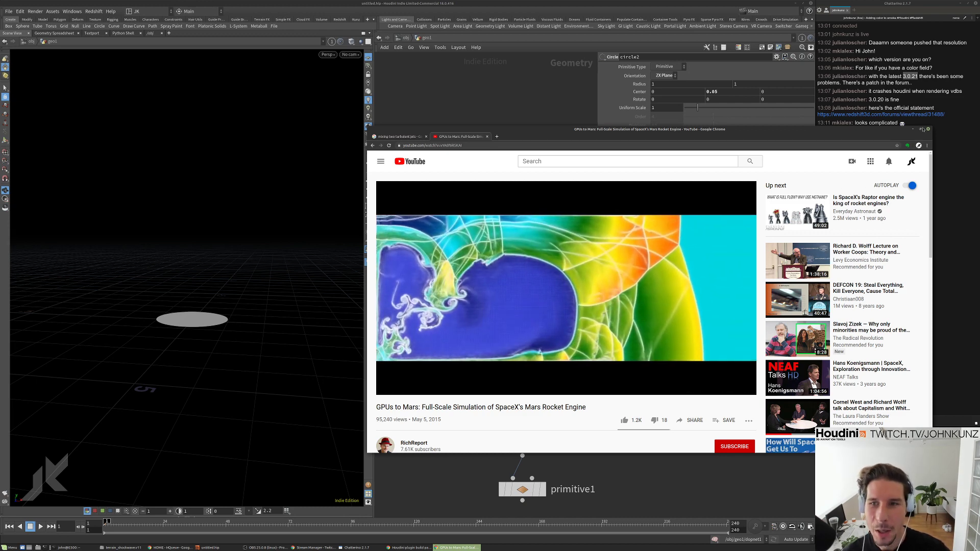
Watch the rocket engine simulation near the end in theater mode, then close Chrome.
{"action": "left_click_drag", "start_coordinate": [931, 126], "coordinate": [815, 139]}
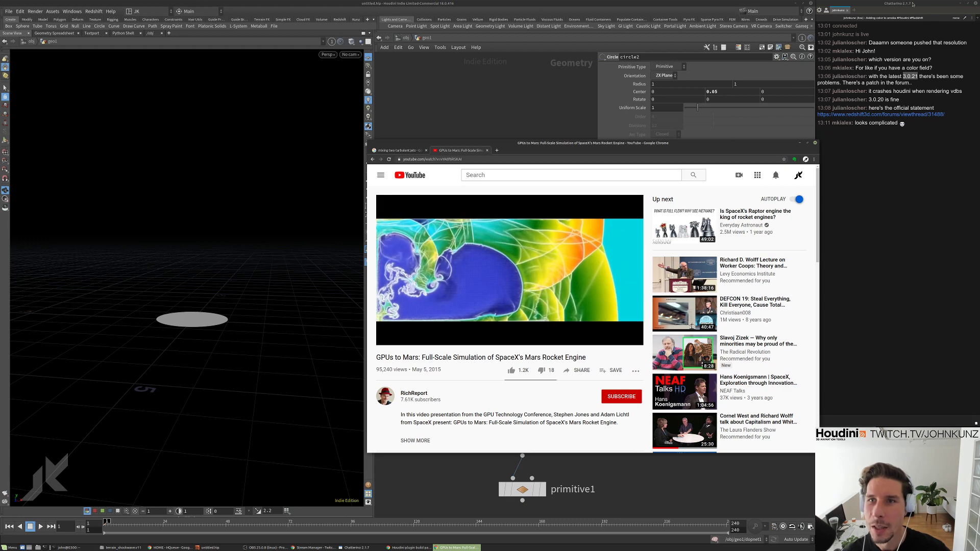
{"action": "left_click", "coordinate": [917, 37]}
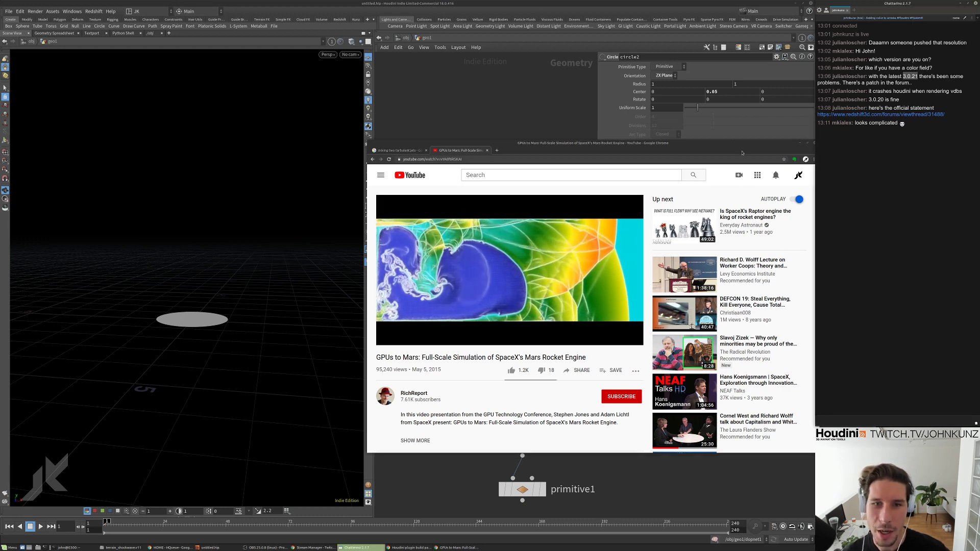
{"action": "left_click_drag", "start_coordinate": [742, 152], "coordinate": [738, 149]}
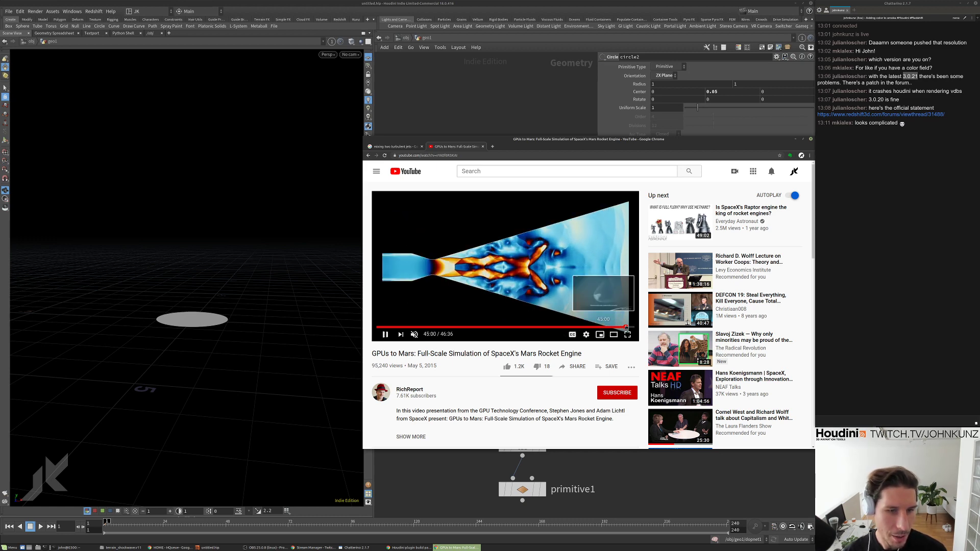
{"action": "left_click", "coordinate": [625, 327]}
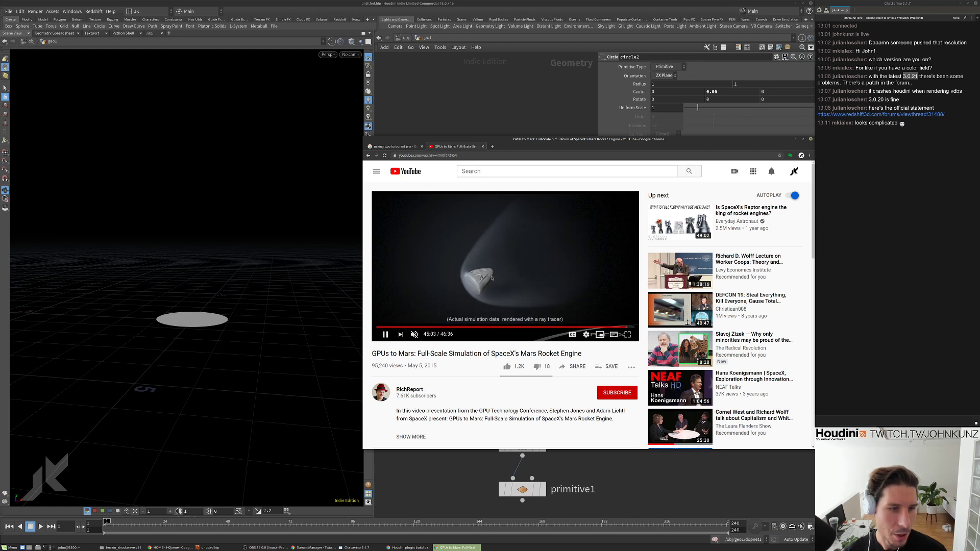
{"action": "left_click", "coordinate": [630, 327]}
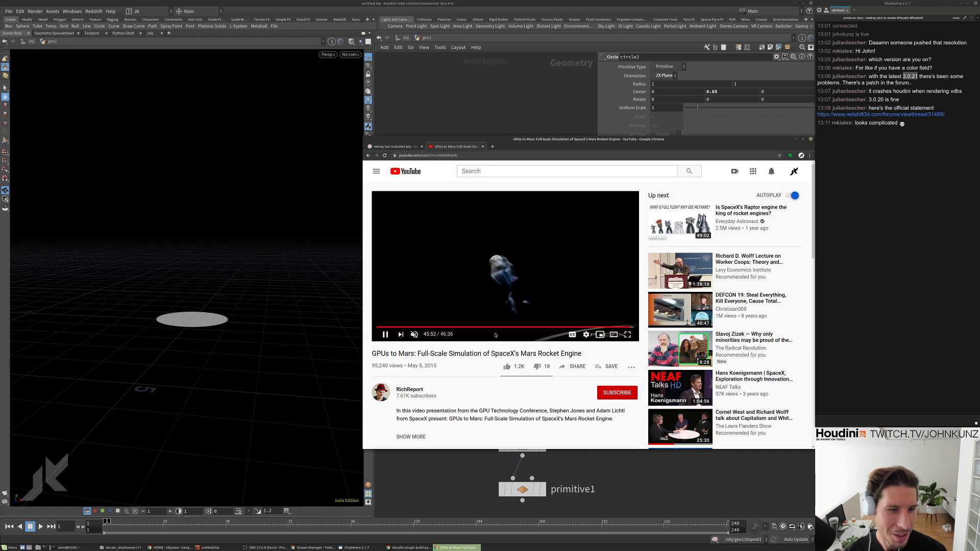
{"action": "left_click", "coordinate": [624, 326]}
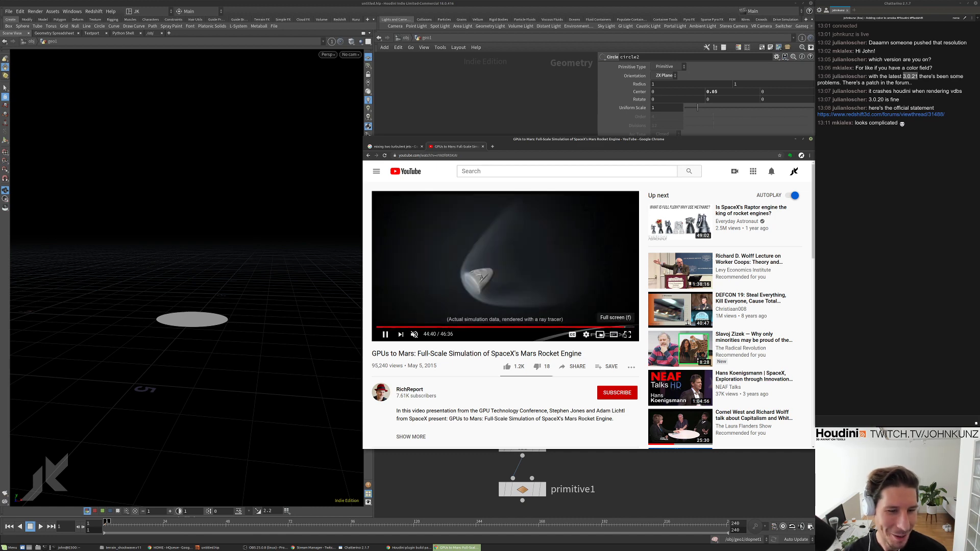
{"action": "left_click", "coordinate": [616, 335]}
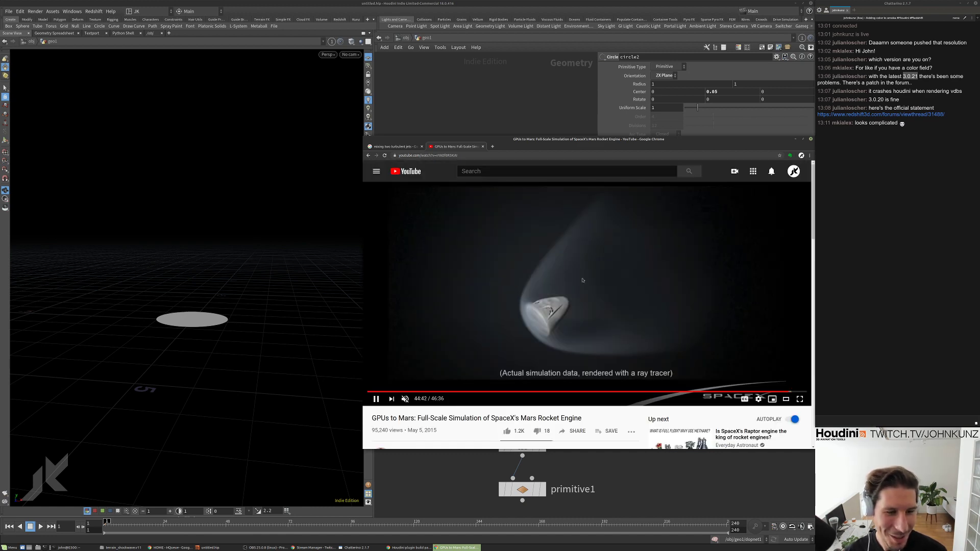
{"action": "left_click", "coordinate": [641, 392]}
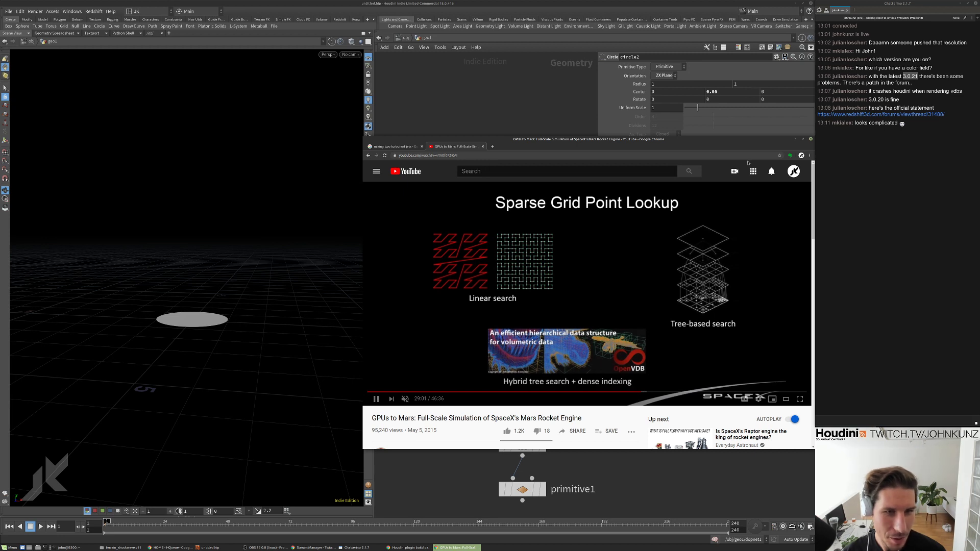
{"action": "left_click", "coordinate": [811, 138]}
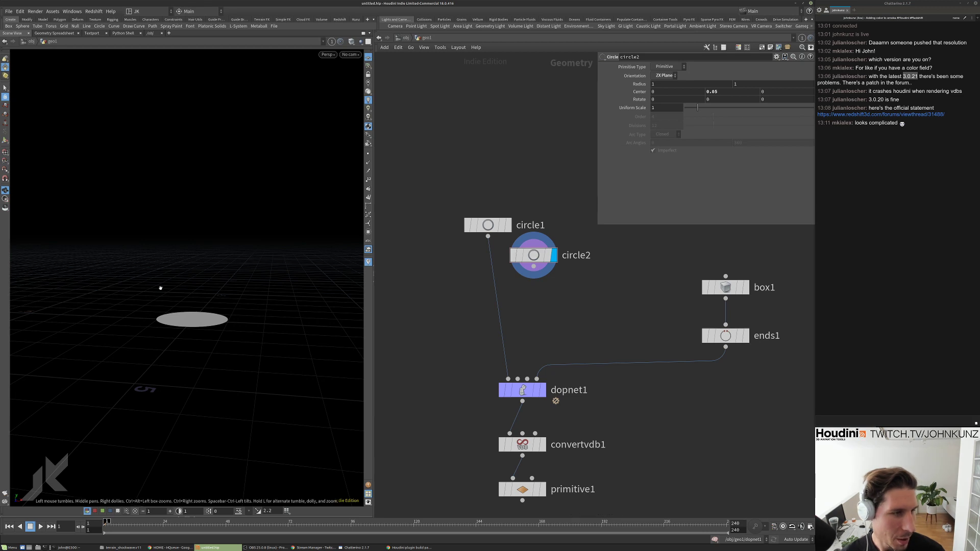
Insert a Merge node on the circle1→dopnet1 wire and connect circle2 into it.
{"action": "left_click_drag", "start_coordinate": [159, 287], "coordinate": [224, 299]}
{"action": "left_click_drag", "start_coordinate": [533, 255], "coordinate": [562, 250]}
{"action": "key", "text": "Tab"}
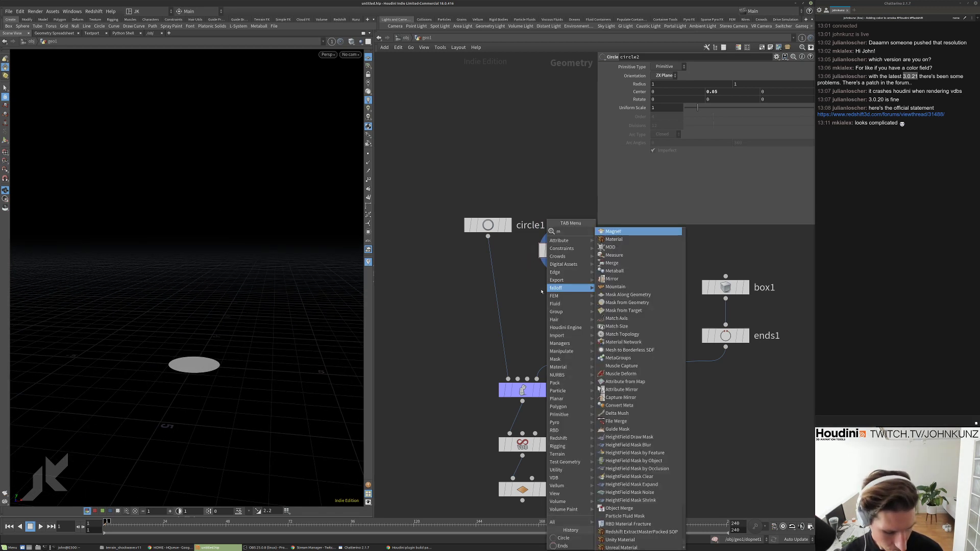
{"action": "left_click", "coordinate": [617, 232]}
{"action": "left_click", "coordinate": [501, 341]}
{"action": "left_click_drag", "start_coordinate": [501, 334], "coordinate": [564, 251]}
Raise circle2's Center Y to 0.95.
{"action": "left_click", "coordinate": [569, 253]}
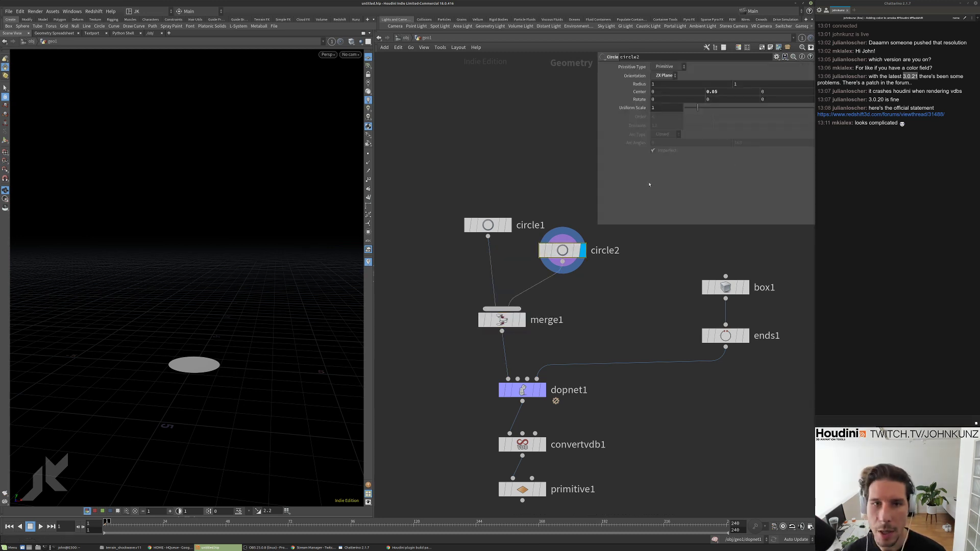
{"action": "left_click", "coordinate": [718, 283]}
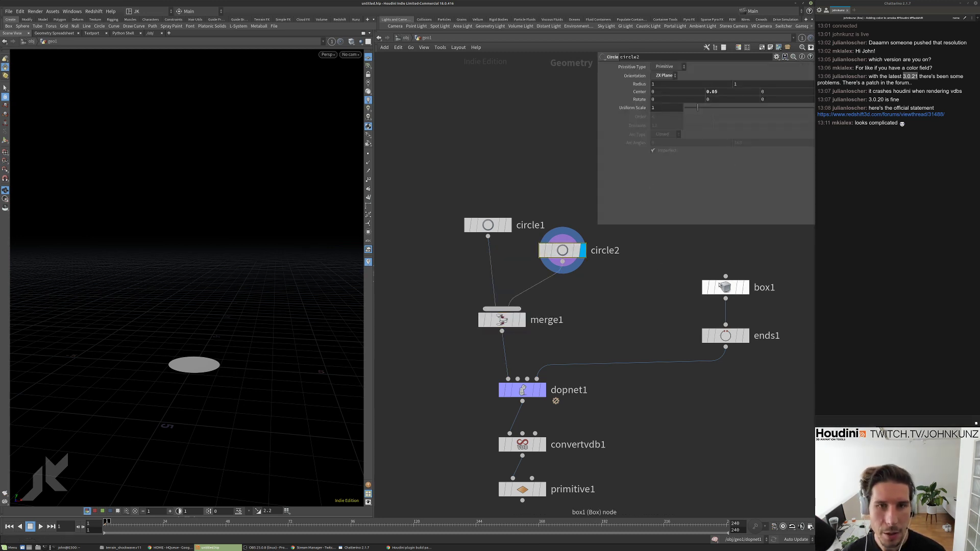
{"action": "left_click", "coordinate": [577, 252]}
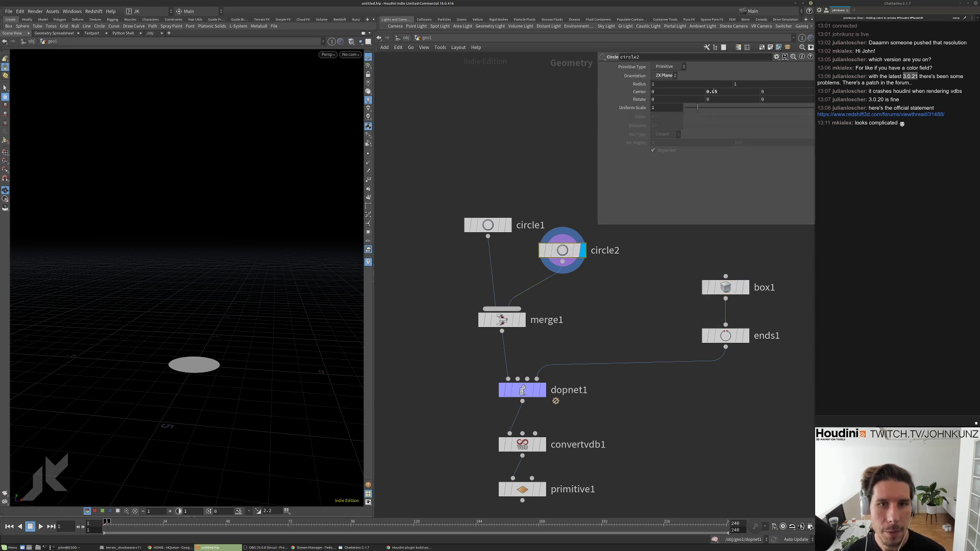
{"action": "type", "text": "5-"}
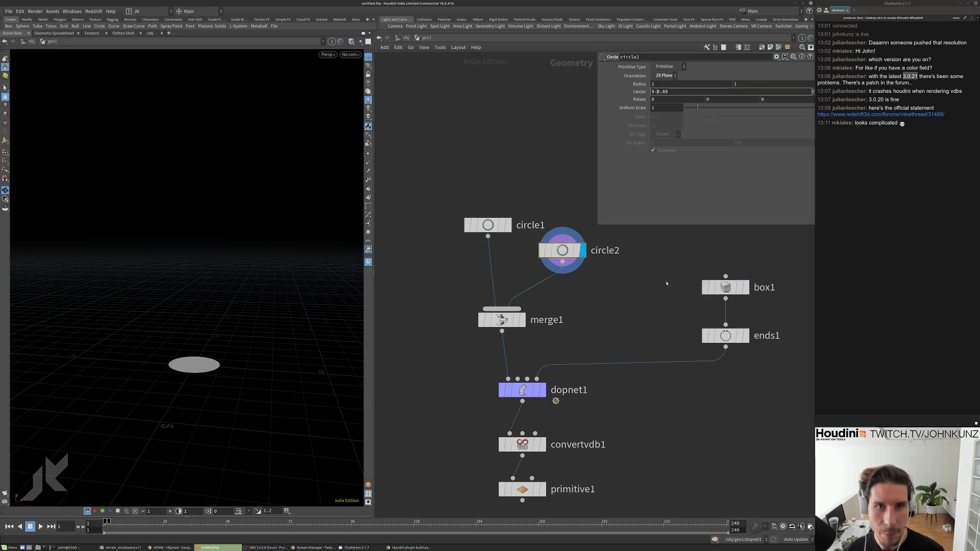
{"action": "key", "text": "Return"}
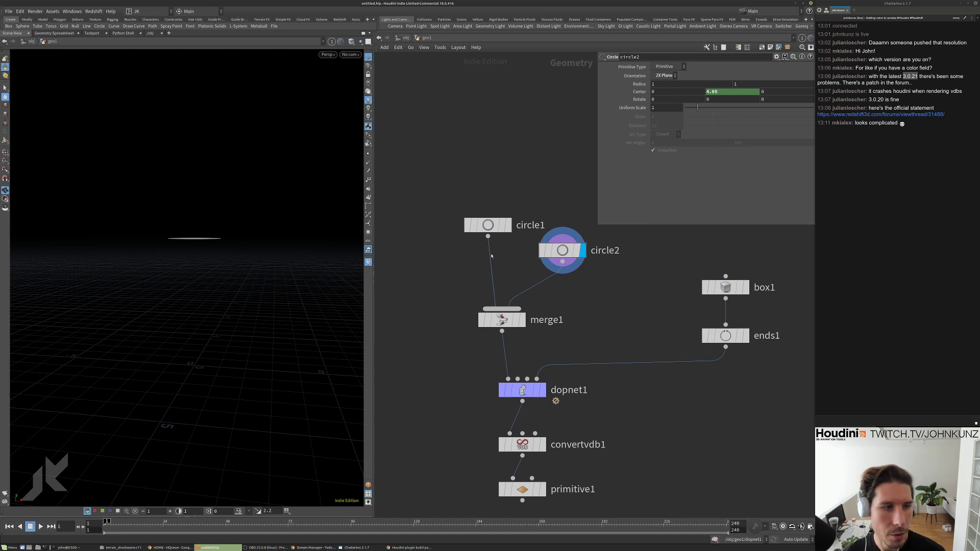
Set circle2's Primitive Type to Polygon.
{"action": "left_click", "coordinate": [665, 67]}
{"action": "left_click", "coordinate": [663, 75]}
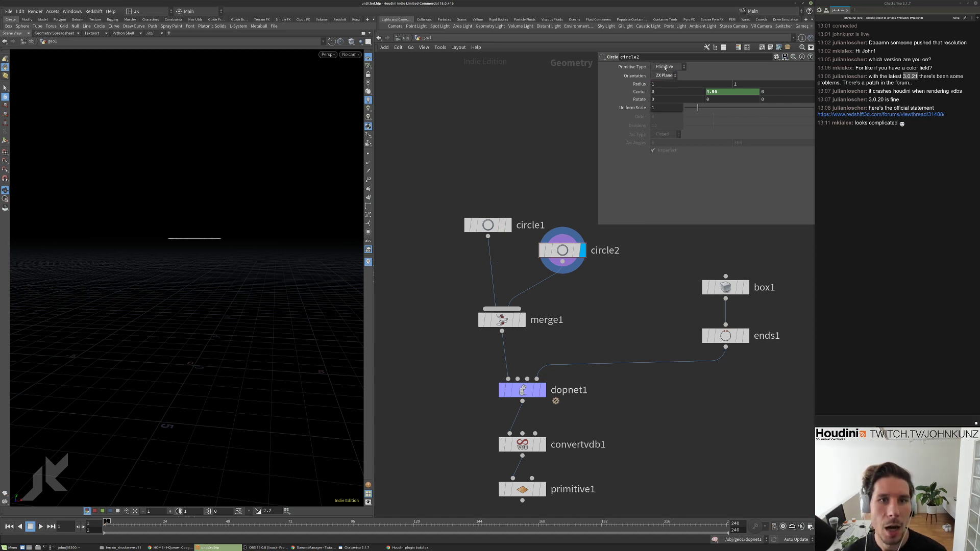
{"action": "left_click", "coordinate": [666, 68]}
{"action": "left_click", "coordinate": [662, 82]}
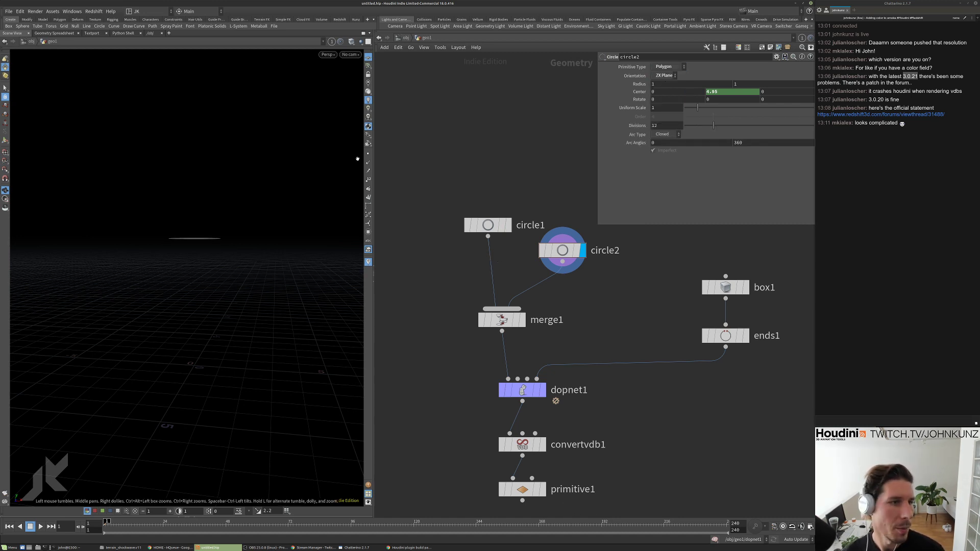
{"action": "left_click_drag", "start_coordinate": [280, 221], "coordinate": [204, 245]}
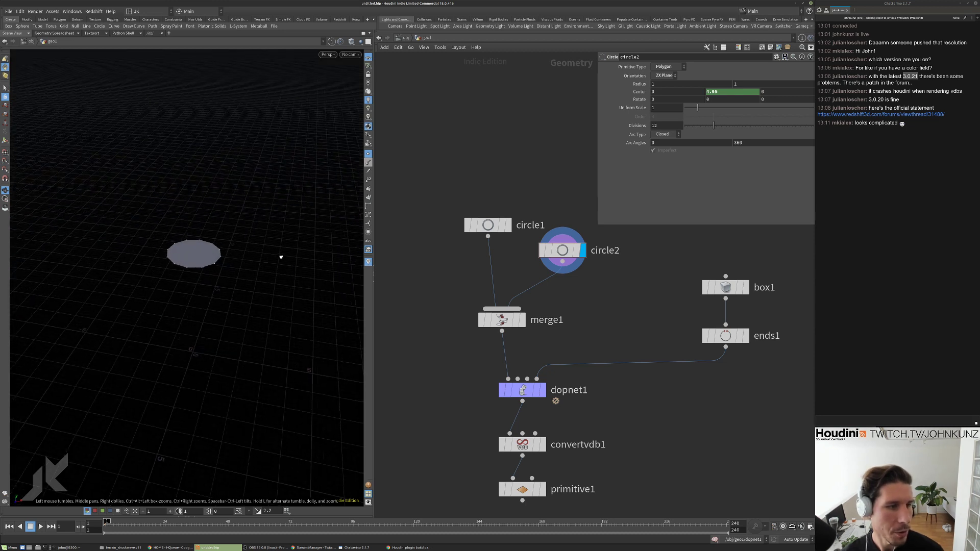
Display merge1's two circles with the ends1 box templated as a reference outline.
{"action": "left_click", "coordinate": [741, 337]}
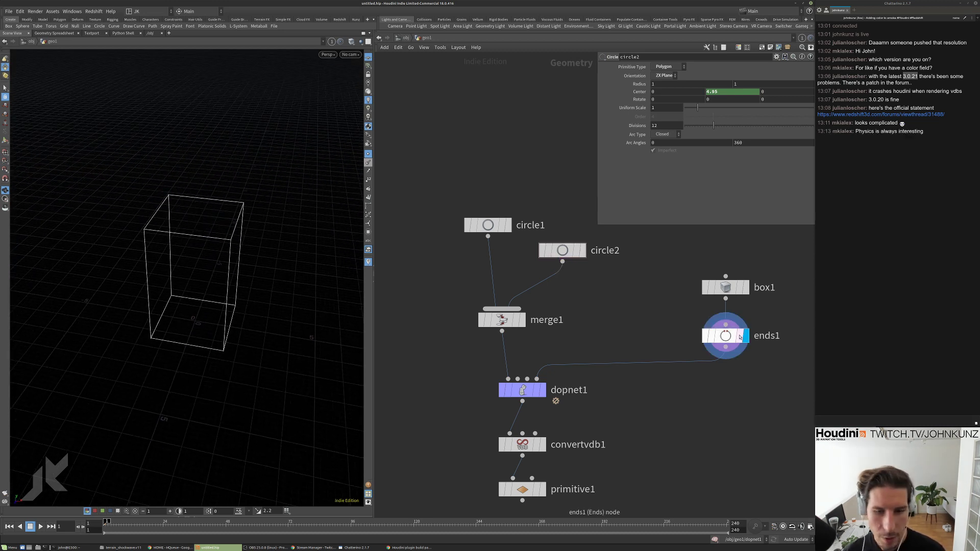
{"action": "scroll", "coordinate": [611, 308], "scroll_direction": "down", "scroll_amount": 1}
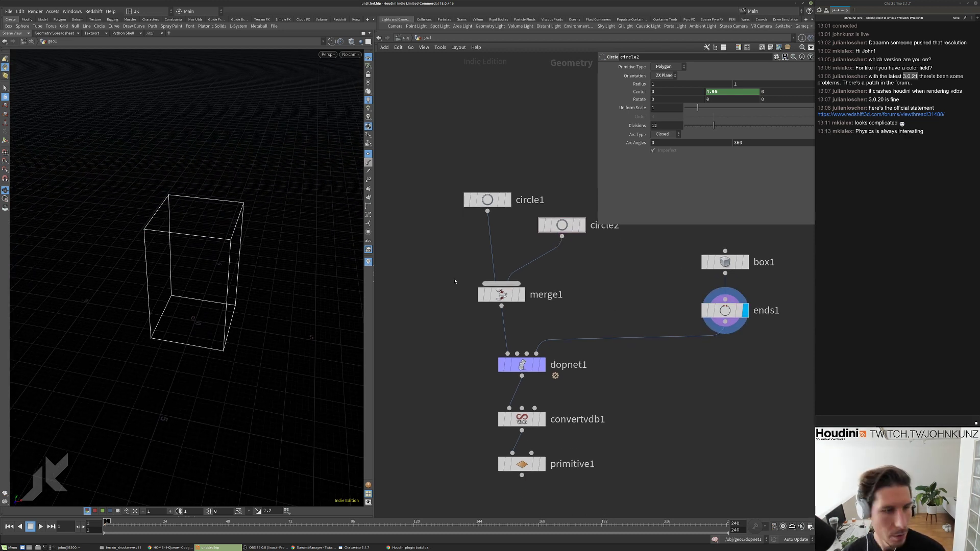
{"action": "left_click", "coordinate": [521, 294]}
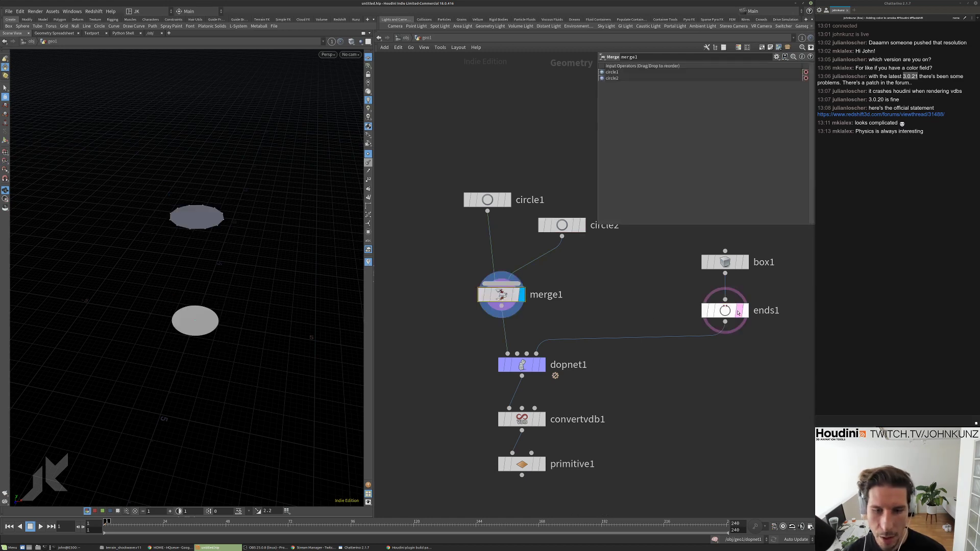
{"action": "left_click", "coordinate": [738, 313]}
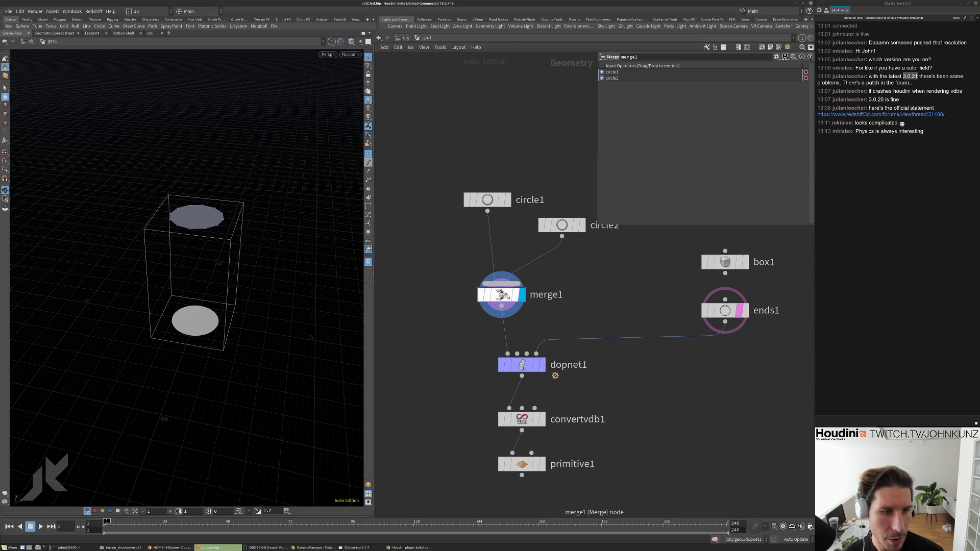
Rearrange circle1, circle2 and merge1 neatly in the network.
{"action": "left_click_drag", "start_coordinate": [499, 294], "coordinate": [500, 271]}
{"action": "left_click_drag", "start_coordinate": [486, 199], "coordinate": [471, 196]}
{"action": "left_click_drag", "start_coordinate": [556, 226], "coordinate": [552, 209]}
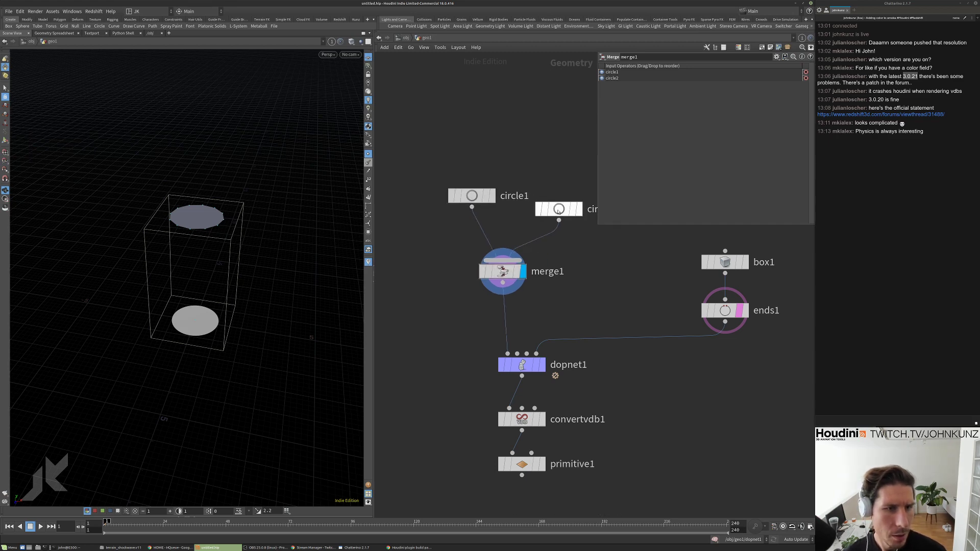
{"action": "left_click_drag", "start_coordinate": [217, 250], "coordinate": [223, 221]}
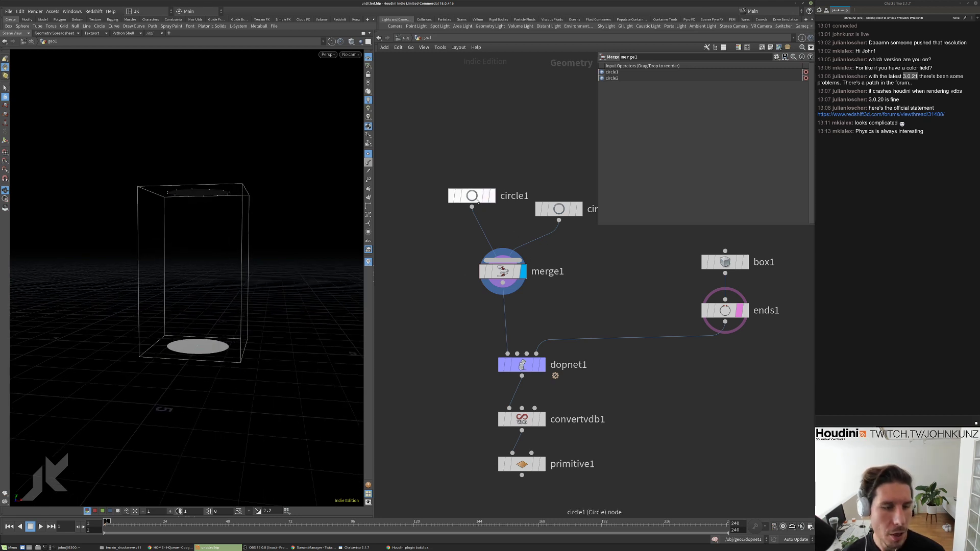
{"action": "left_click_drag", "start_coordinate": [477, 201], "coordinate": [483, 198]}
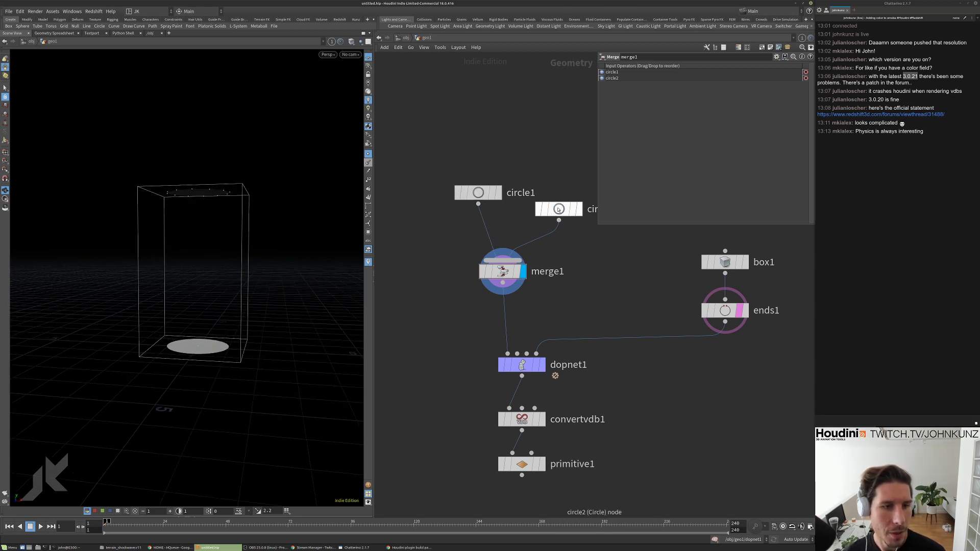
{"action": "left_click_drag", "start_coordinate": [558, 210], "coordinate": [554, 218]}
{"action": "left_click_drag", "start_coordinate": [503, 271], "coordinate": [522, 261]}
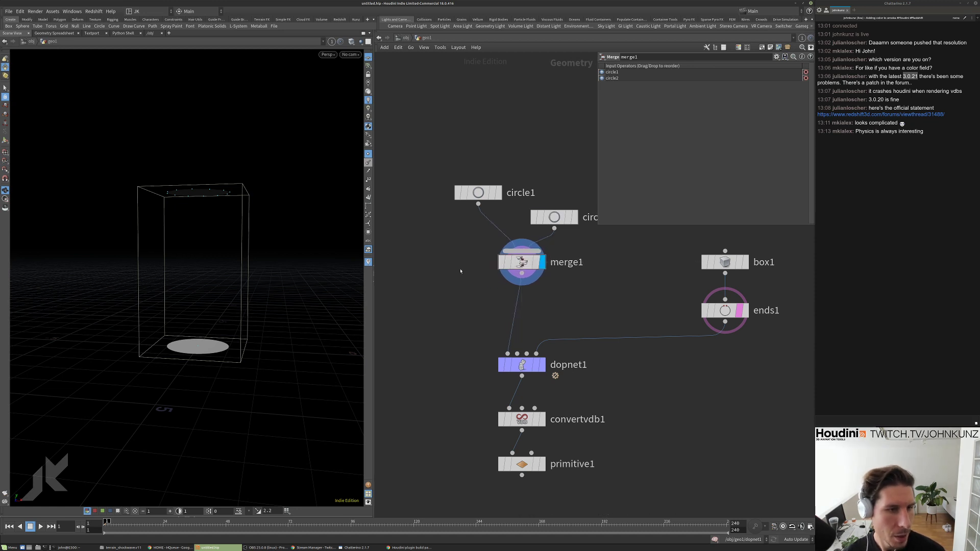
Add a Transform node below merge1 and display it.
{"action": "left_click", "coordinate": [472, 194]}
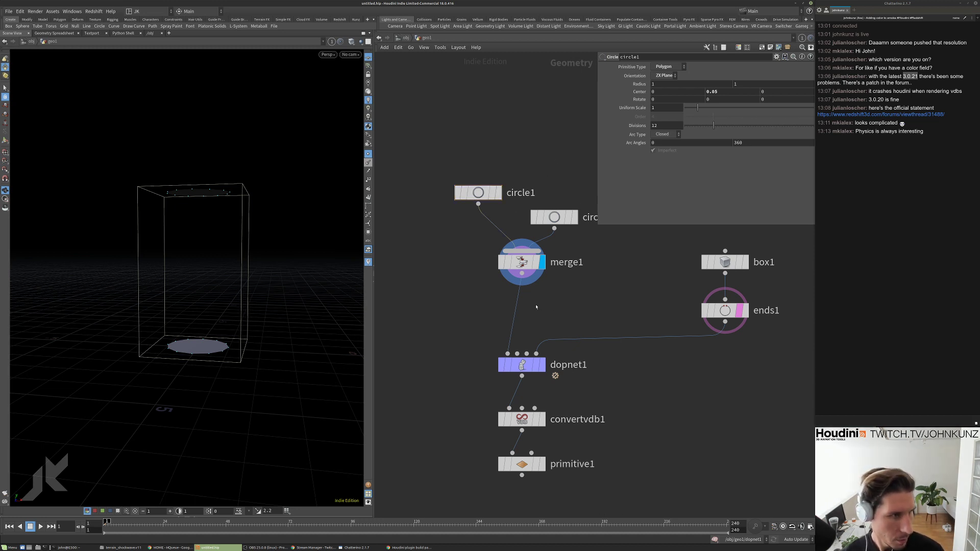
{"action": "key", "text": "Tab"}
{"action": "mouse_move", "coordinate": [523, 265]}
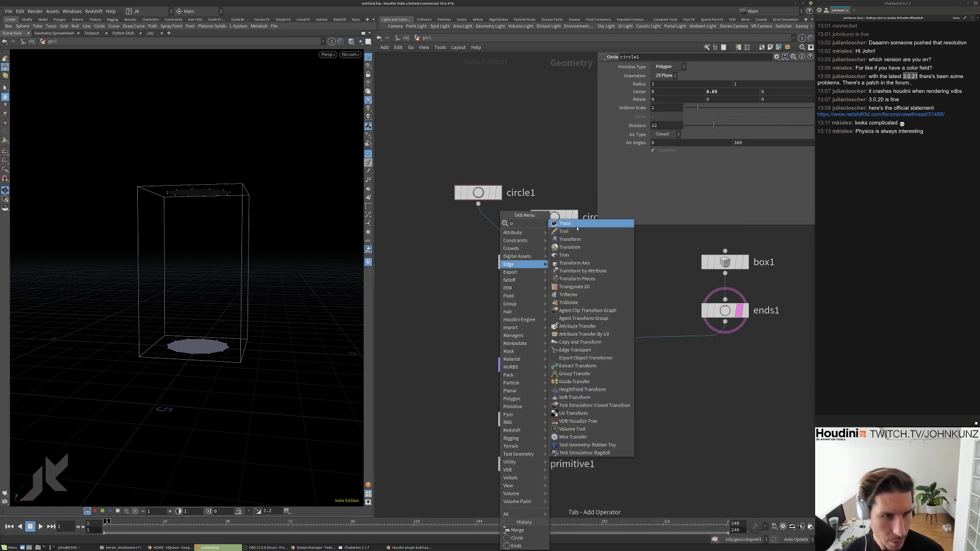
{"action": "left_click", "coordinate": [577, 235]}
{"action": "left_click", "coordinate": [521, 289]}
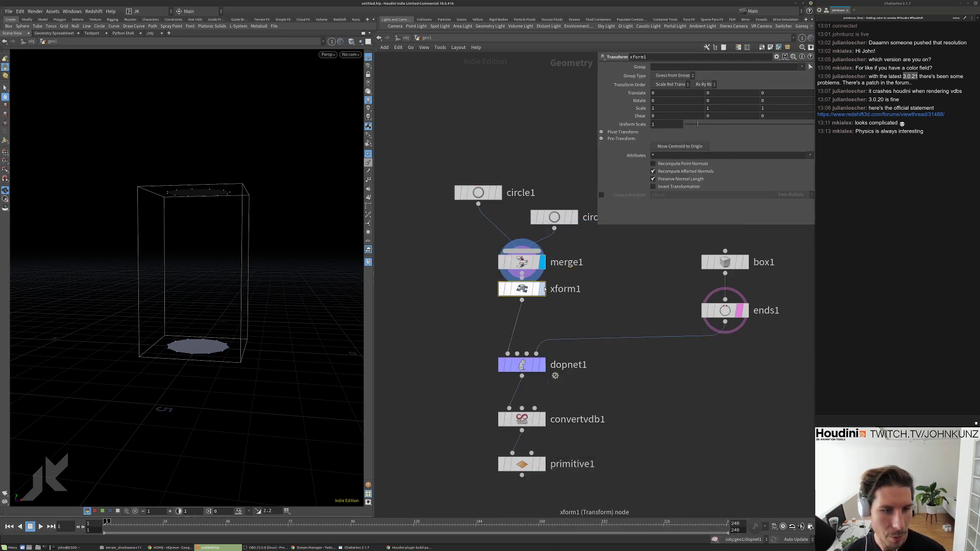
Scale xform1 to 0.6 in X and link Scale Z to X with a relative reference.
{"action": "middle_click_drag", "start_coordinate": [661, 108], "coordinate": [638, 117]}
{"action": "right_click", "coordinate": [661, 109]}
{"action": "left_click", "coordinate": [684, 160]}
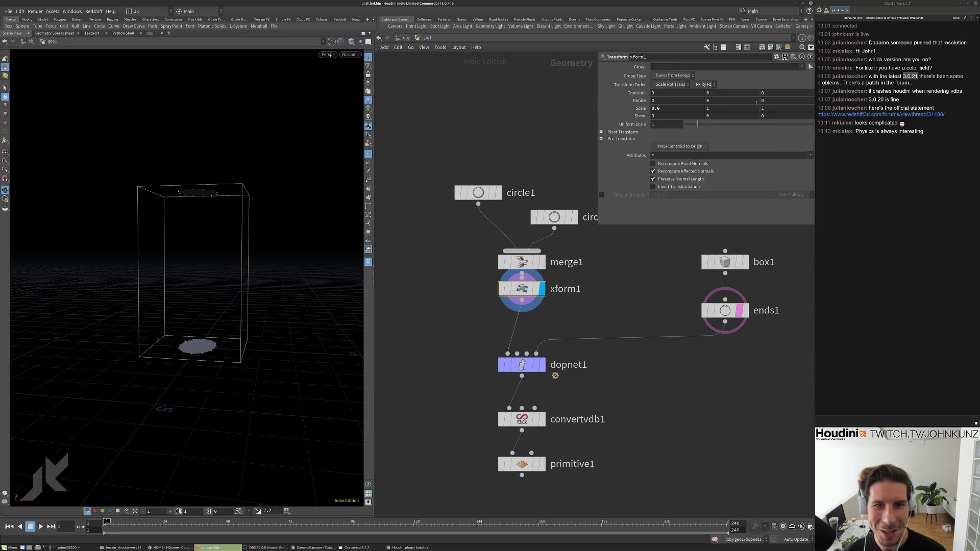
{"action": "right_click", "coordinate": [769, 109]}
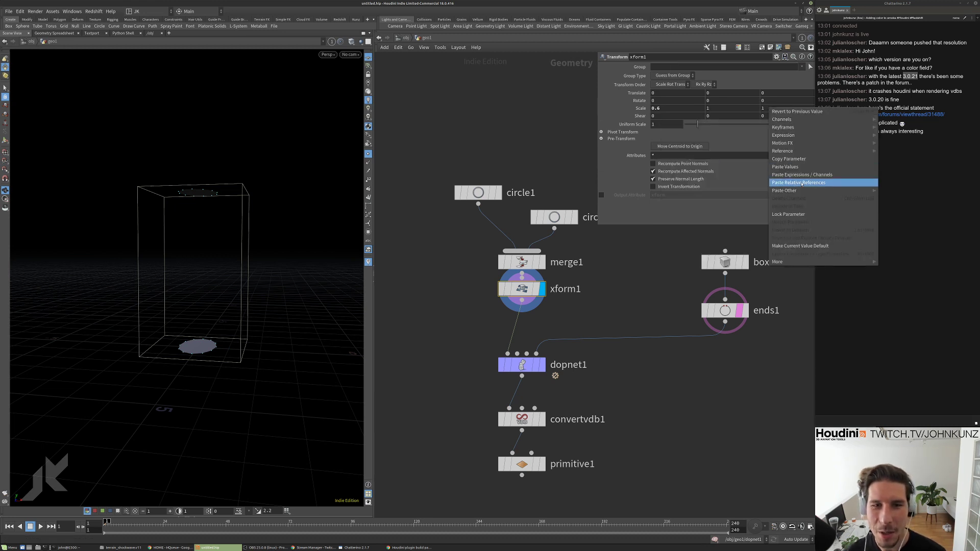
{"action": "left_click", "coordinate": [801, 182]}
Move the circle, merge and transform nodes up and reduce xform1's scale to 0.2.
{"action": "left_click_drag", "start_coordinate": [475, 147], "coordinate": [587, 286]}
{"action": "left_click_drag", "start_coordinate": [530, 301], "coordinate": [529, 185]}
{"action": "left_click", "coordinate": [529, 185]}
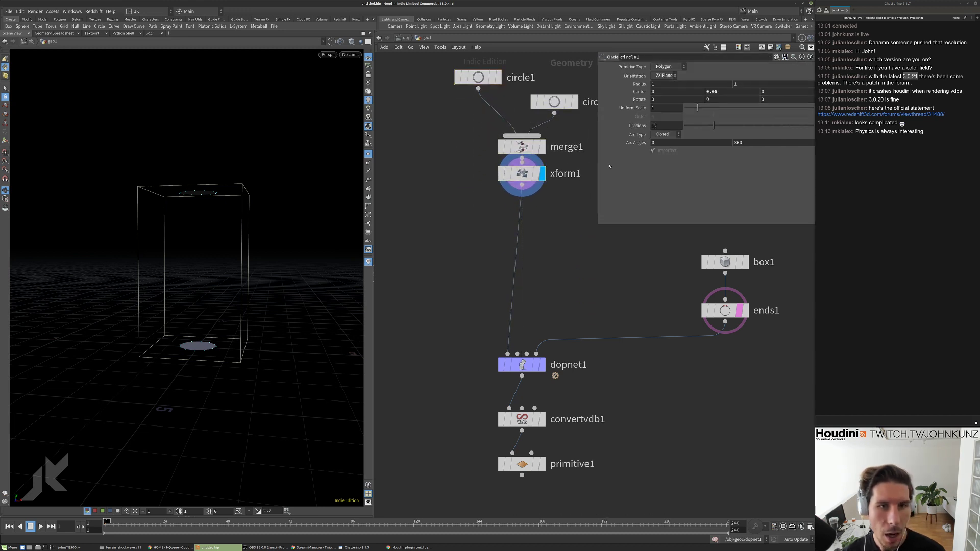
{"action": "middle_click_drag", "start_coordinate": [676, 109], "coordinate": [656, 109]}
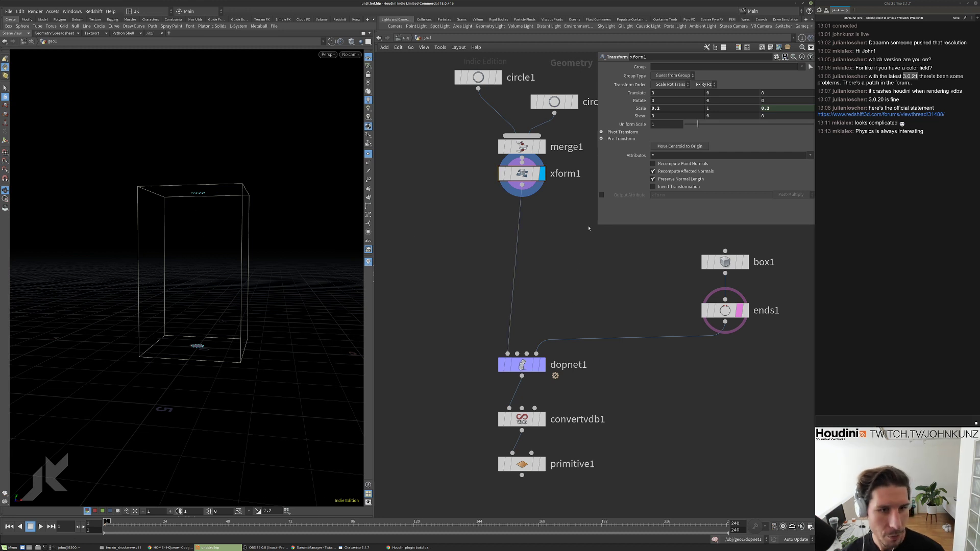
{"action": "left_click_drag", "start_coordinate": [598, 223], "coordinate": [594, 216]}
Insert an Attribute Wrangle between xform1 and dopnet1, then create an Add node.
{"action": "key", "text": "Tab"}
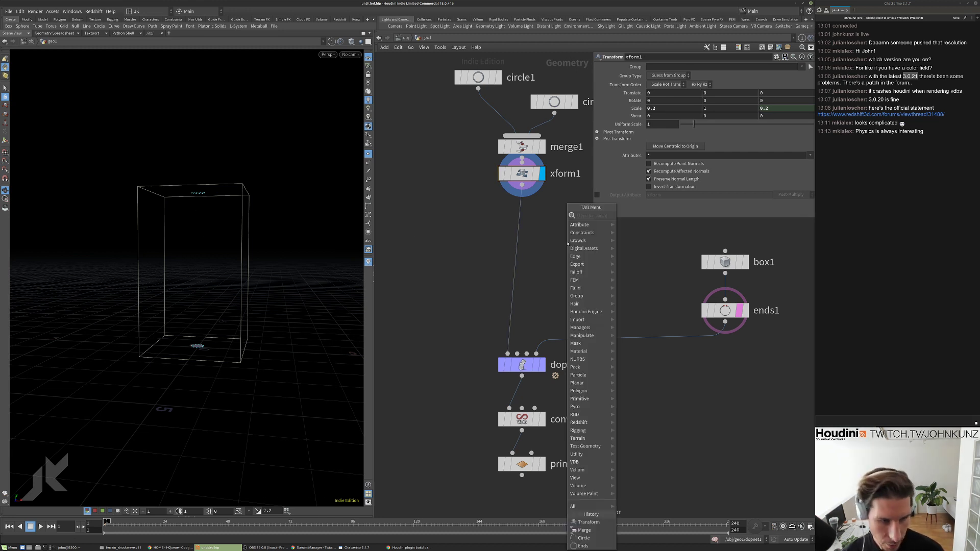
{"action": "type", "text": "wrangle"}
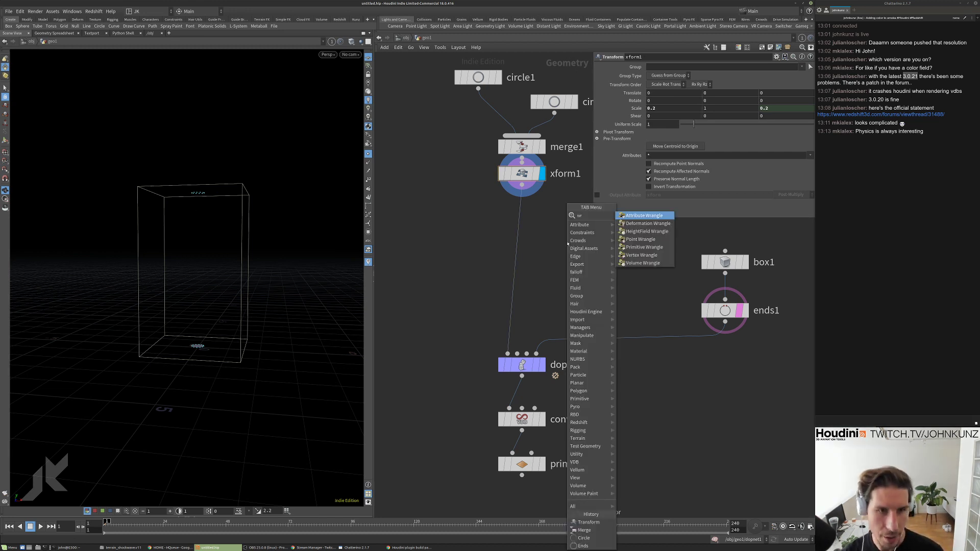
{"action": "key", "text": "Return"}
{"action": "left_click", "coordinate": [567, 243]}
{"action": "left_click_drag", "start_coordinate": [568, 242], "coordinate": [522, 229]}
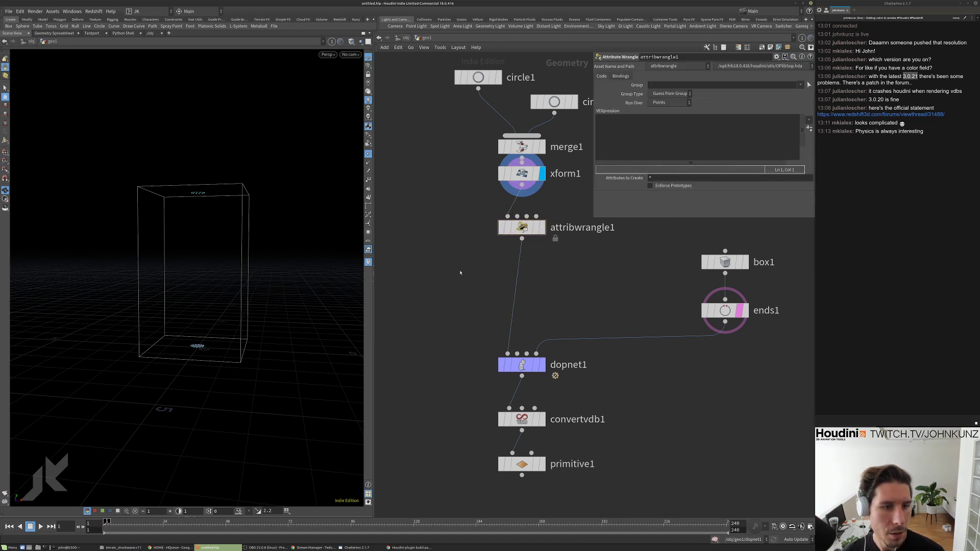
{"action": "key", "text": "Tab"}
{"action": "type", "text": "ad"}
{"action": "key", "text": "Return"}
Place add1 after xform1 with Delete Geometry But Keep the Points enabled.
{"action": "left_click", "coordinate": [521, 198]}
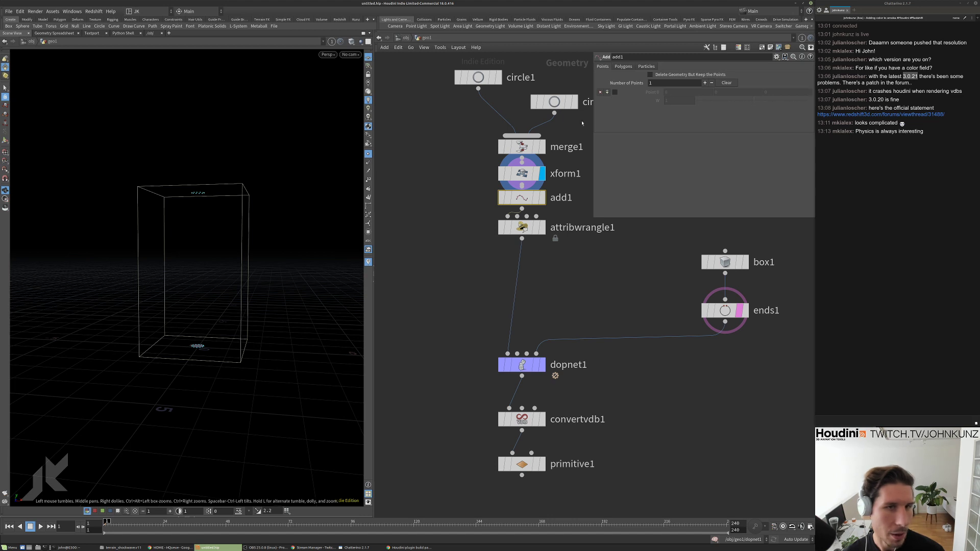
{"action": "left_click", "coordinate": [650, 74]}
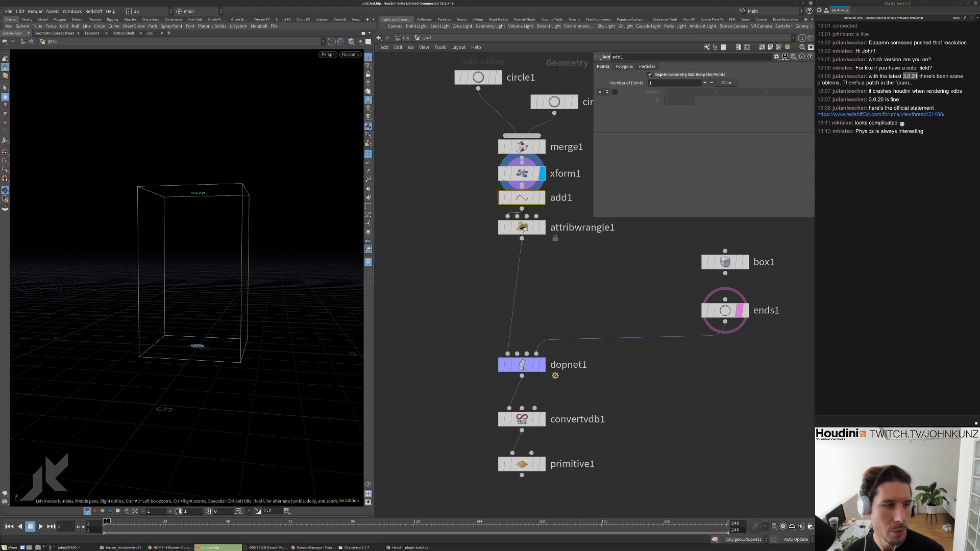
{"action": "left_click", "coordinate": [542, 198]}
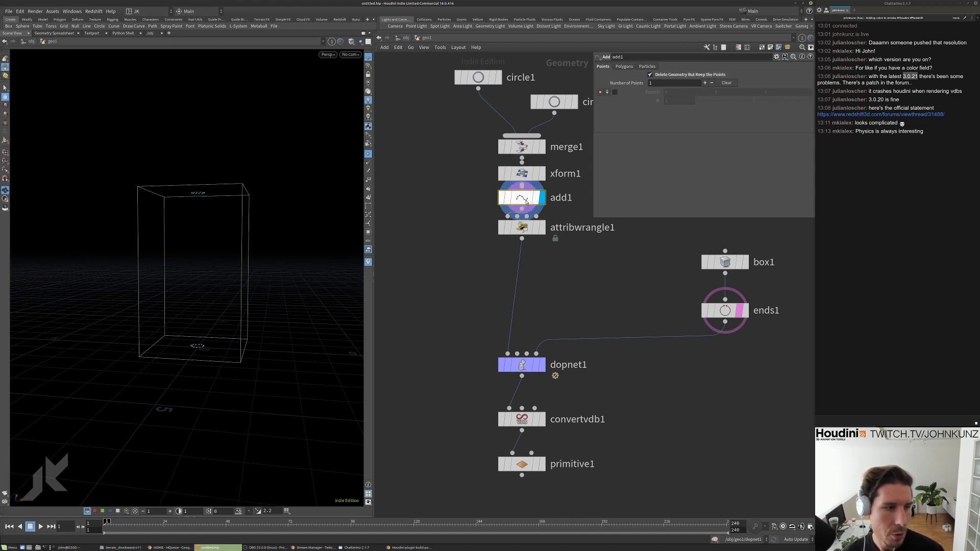
{"action": "mouse_move", "coordinate": [194, 302]}
{"action": "left_mouse_down"}
{"action": "mouse_move", "coordinate": [262, 262]}
{"action": "mouse_move", "coordinate": [205, 304]}
{"action": "left_mouse_up"}
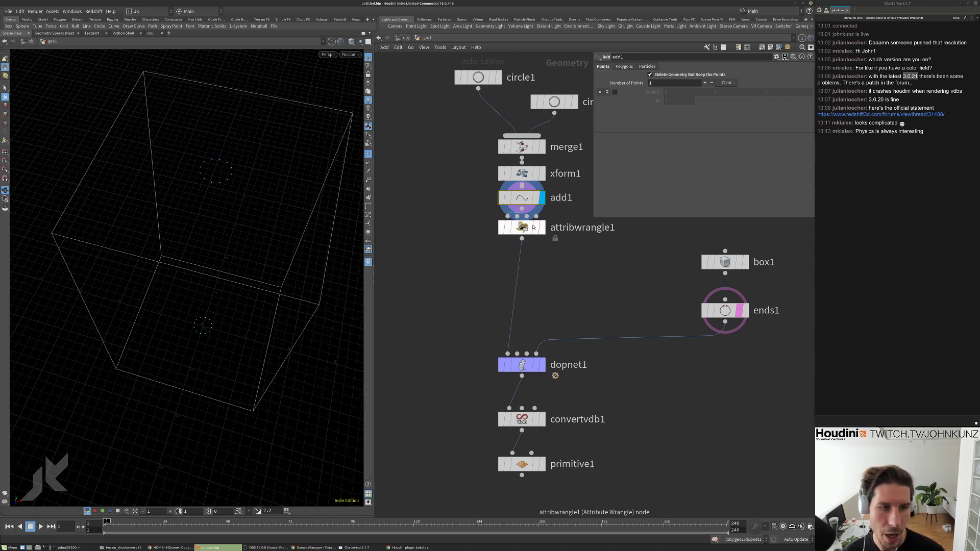
Display attribwrangle1's output and tighten the spacing of add1 and attribwrangle1.
{"action": "left_click", "coordinate": [542, 229]}
{"action": "left_click_drag", "start_coordinate": [522, 227], "coordinate": [522, 238]}
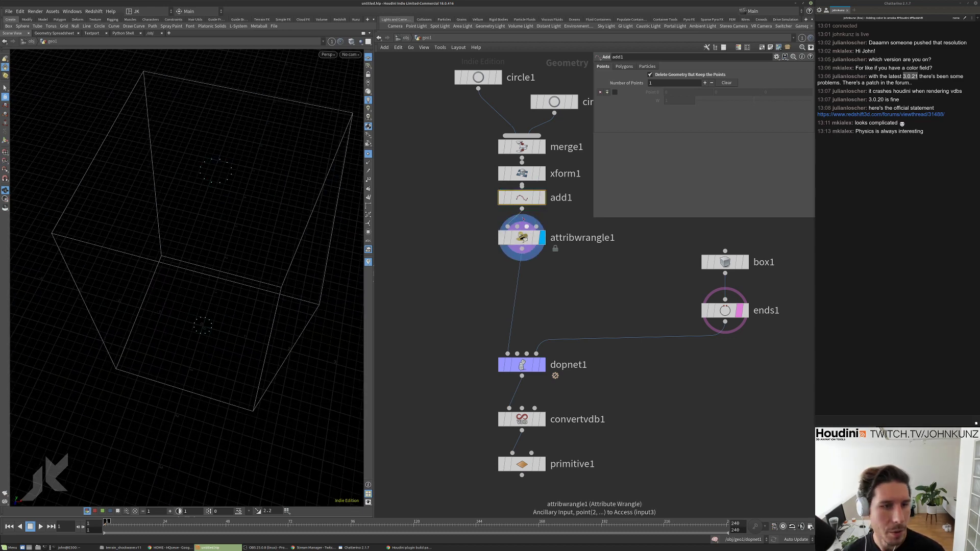
{"action": "left_click_drag", "start_coordinate": [523, 201], "coordinate": [523, 207]}
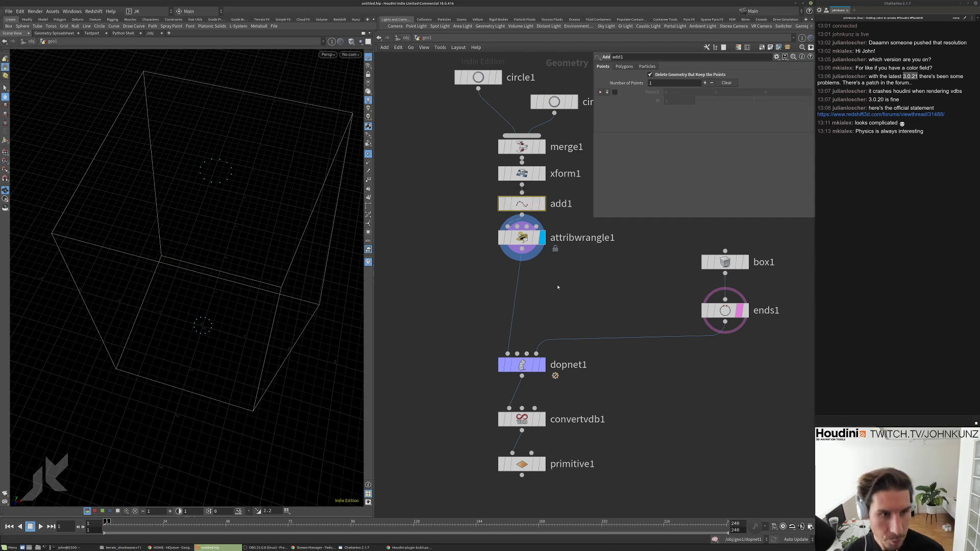
{"action": "left_click", "coordinate": [521, 237]}
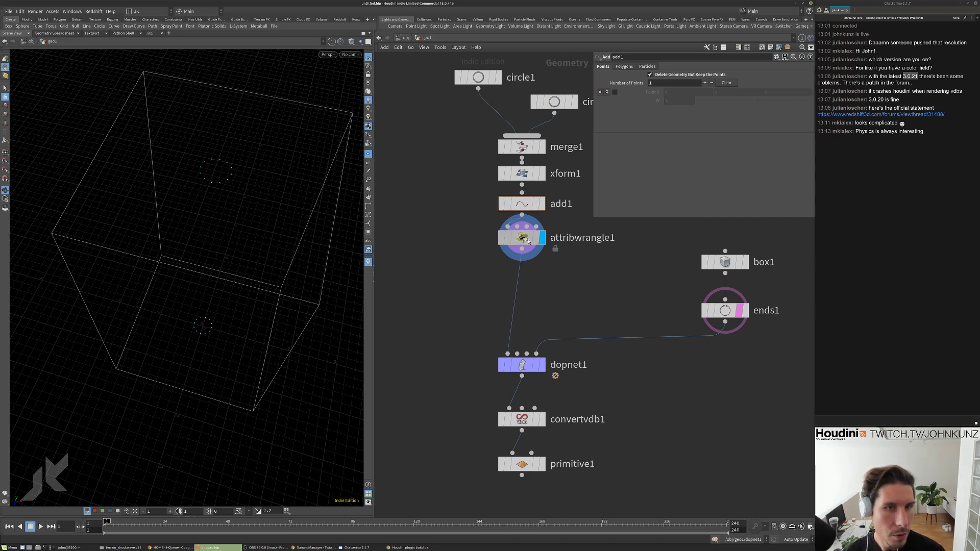
Begin the pscale assignment in attribwrangle1's VEXpression field.
{"action": "left_click", "coordinate": [692, 127]}
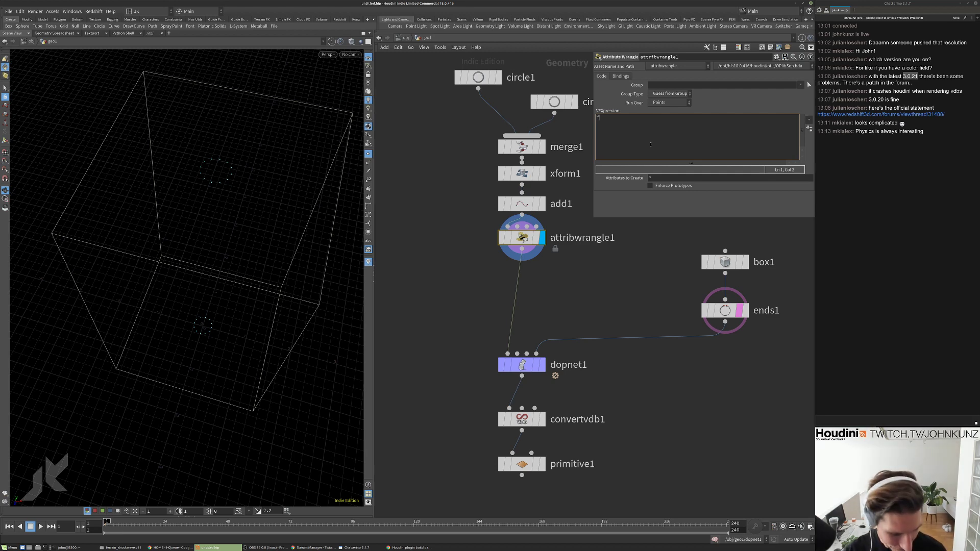
{"action": "type", "text": "@pscale = 0.025;"}
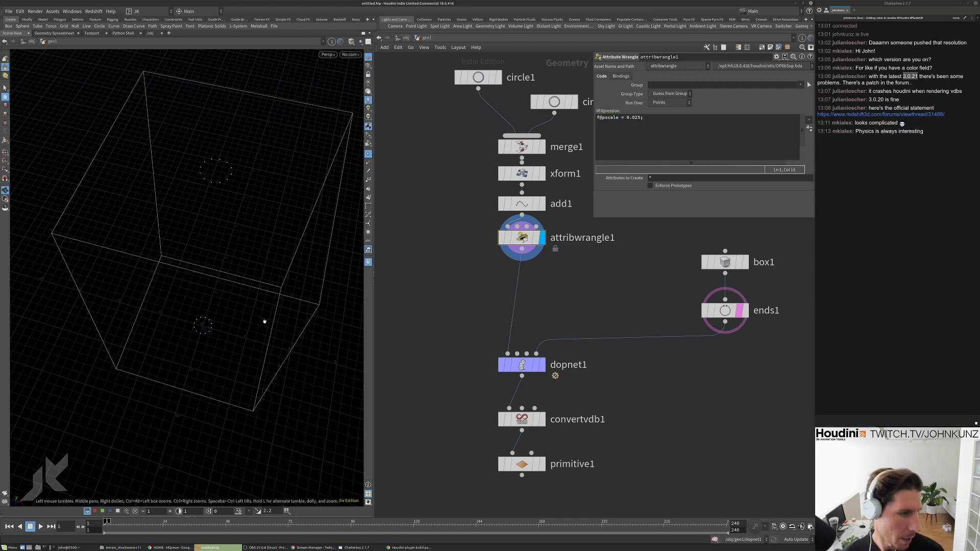
Set the viewport's Geometry display options to draw particles as Discs.
{"action": "key", "text": "d"}
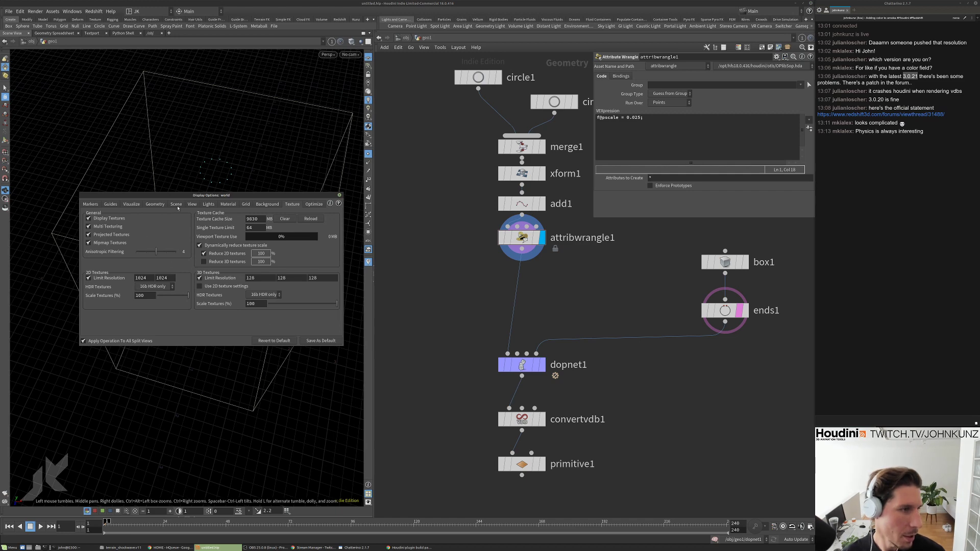
{"action": "left_click", "coordinate": [155, 204]}
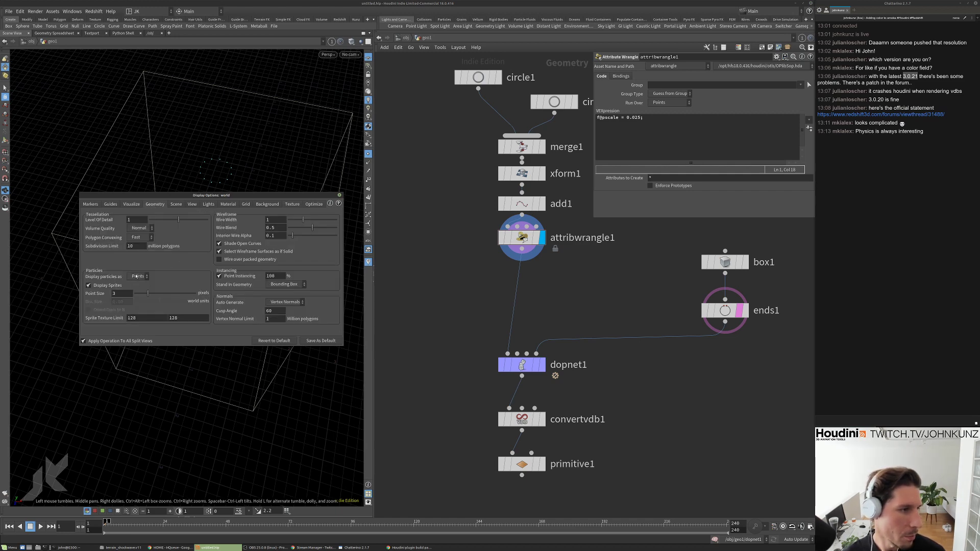
{"action": "left_click", "coordinate": [136, 276]}
{"action": "left_click", "coordinate": [136, 308]}
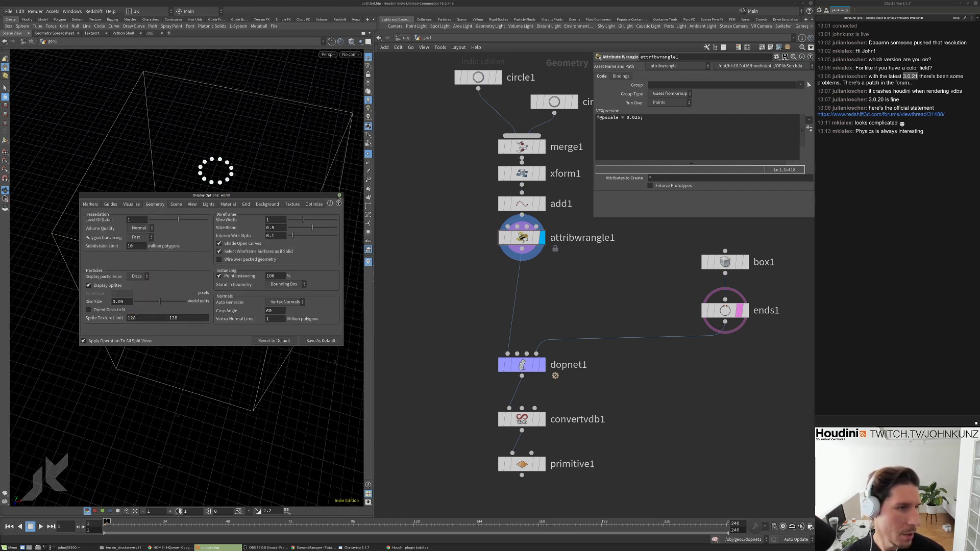
{"action": "left_click", "coordinate": [339, 196]}
Change the wrangle's pscale value to 0.015.
{"action": "left_click_drag", "start_coordinate": [641, 117], "coordinate": [635, 118]}
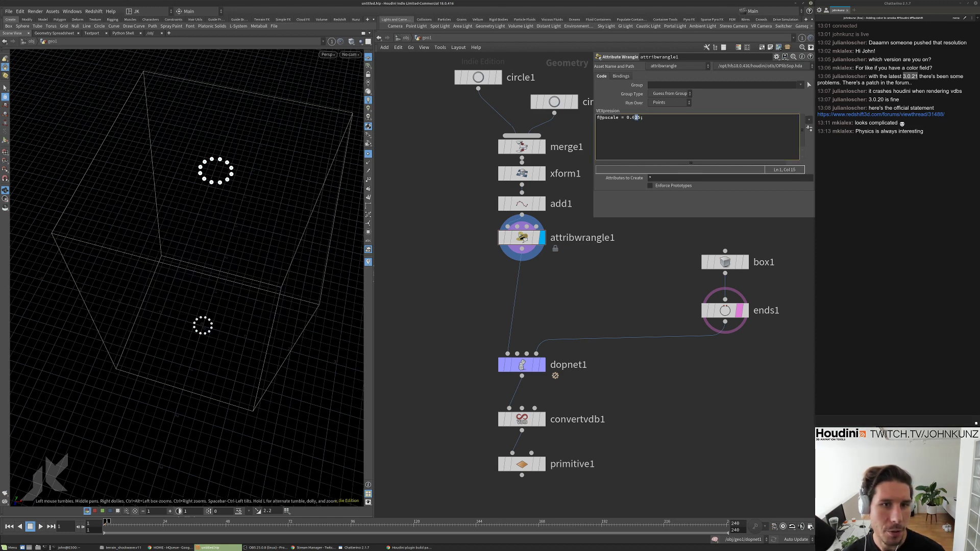
{"action": "key", "text": "shift+Left"}
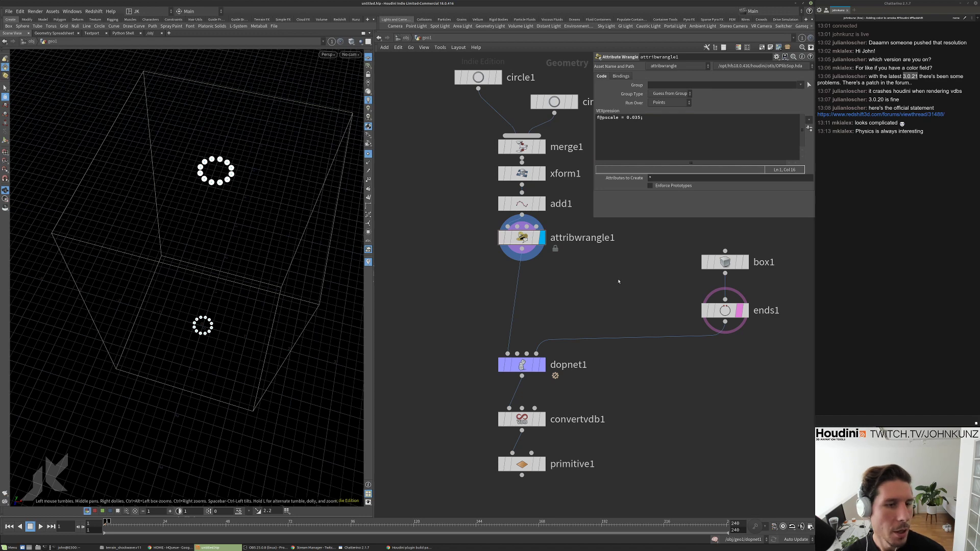
{"action": "middle_click_drag", "start_coordinate": [619, 282], "coordinate": [585, 250]}
{"action": "left_click", "coordinate": [665, 141]}
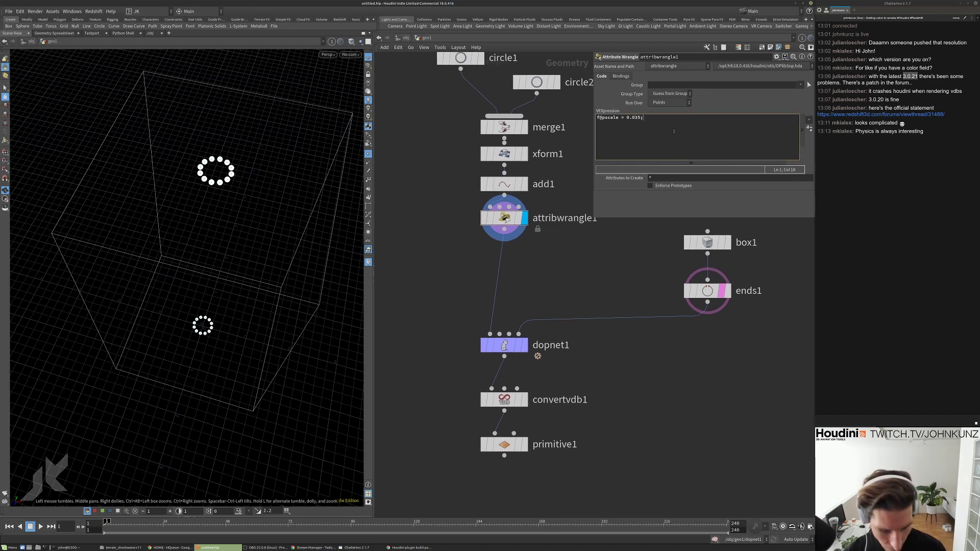
Add f@temperature = 1 and f@density = 1 to the wrangle's VEX code.
{"action": "type", "text": "f@temp"}
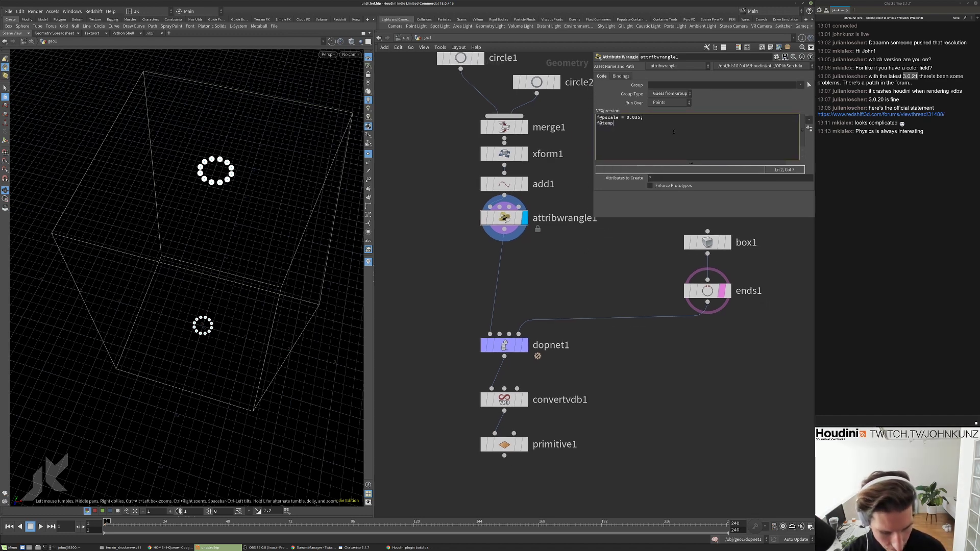
{"action": "type", "text": "er"}
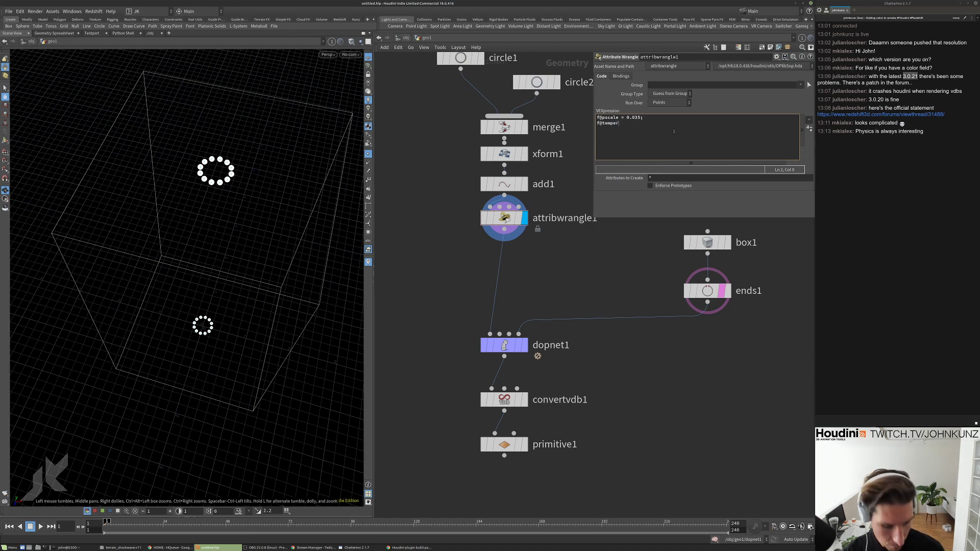
{"action": "type", "text": "ature"}
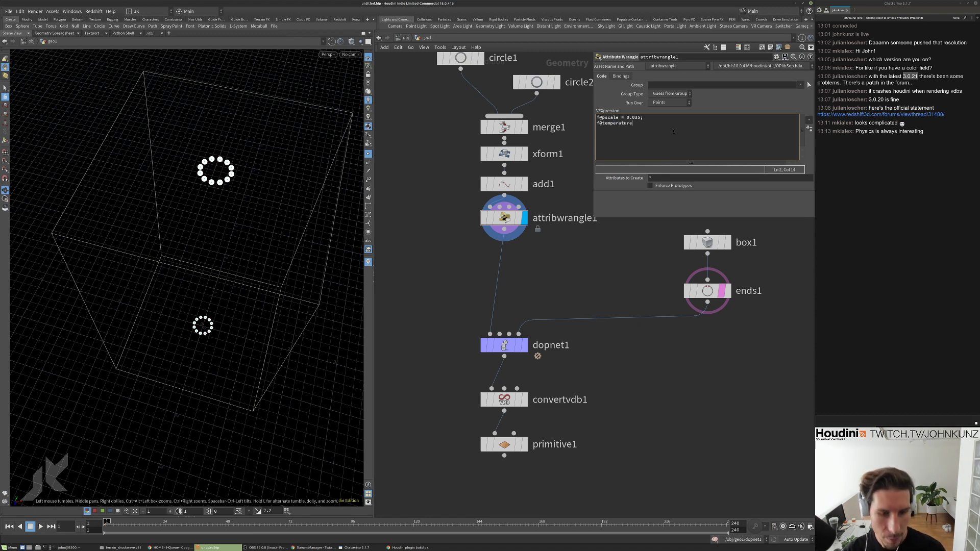
{"action": "type", "text": " =1; "}
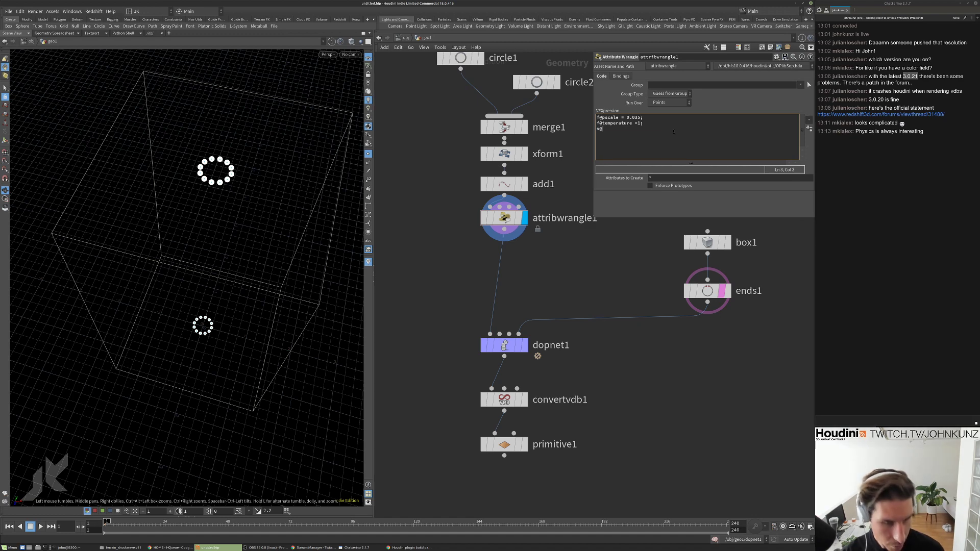
{"action": "type", "text": "f@"}
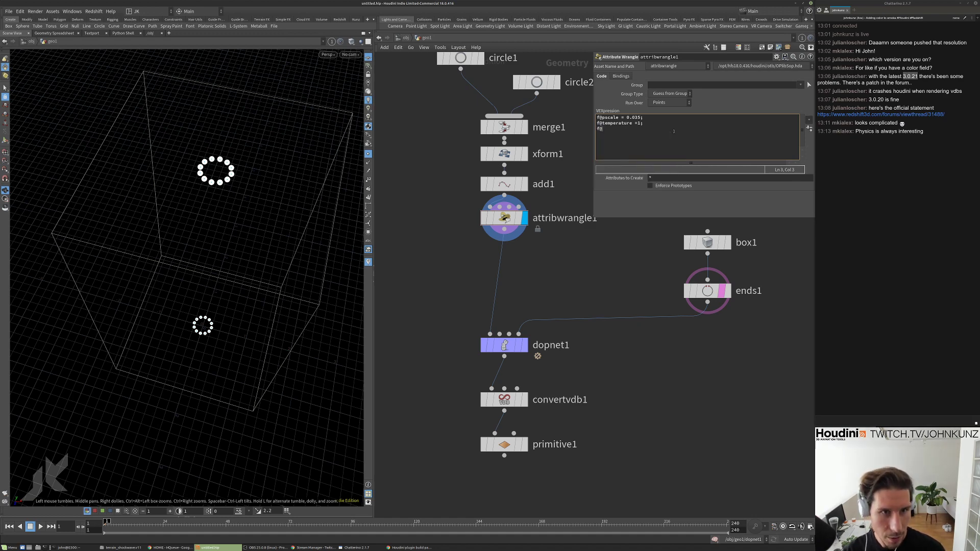
{"action": "type", "text": "density = 1;"}
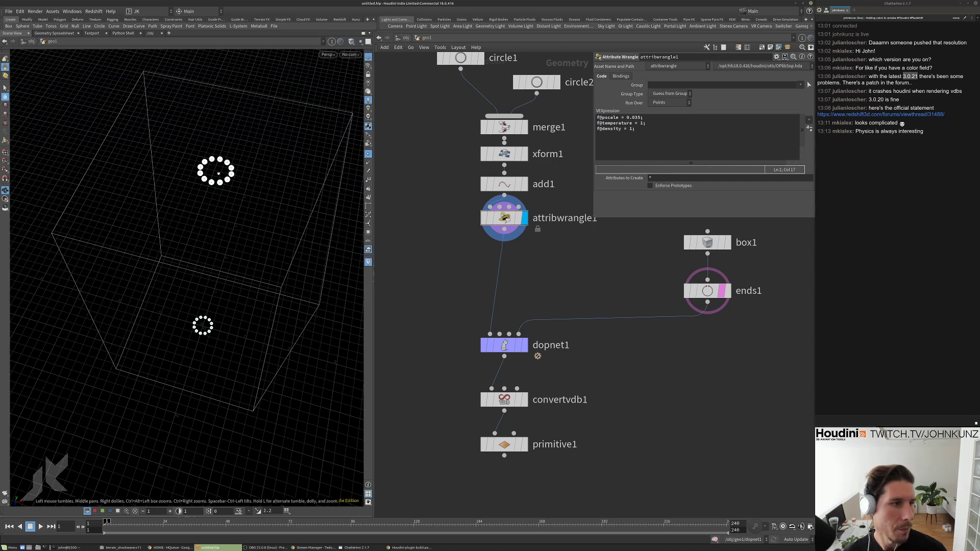
{"action": "left_click_drag", "start_coordinate": [218, 174], "coordinate": [237, 144]}
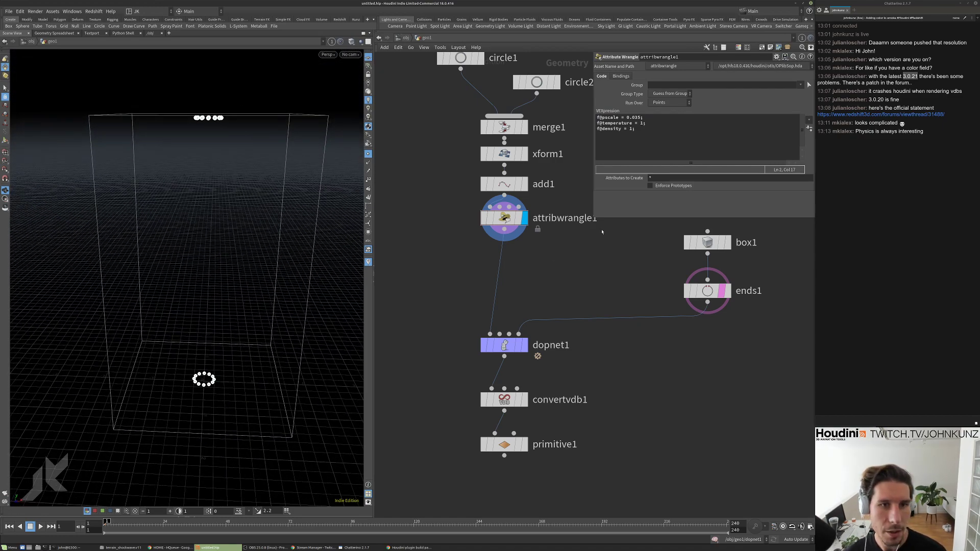
{"action": "middle_click_drag", "start_coordinate": [445, 115], "coordinate": [447, 152]}
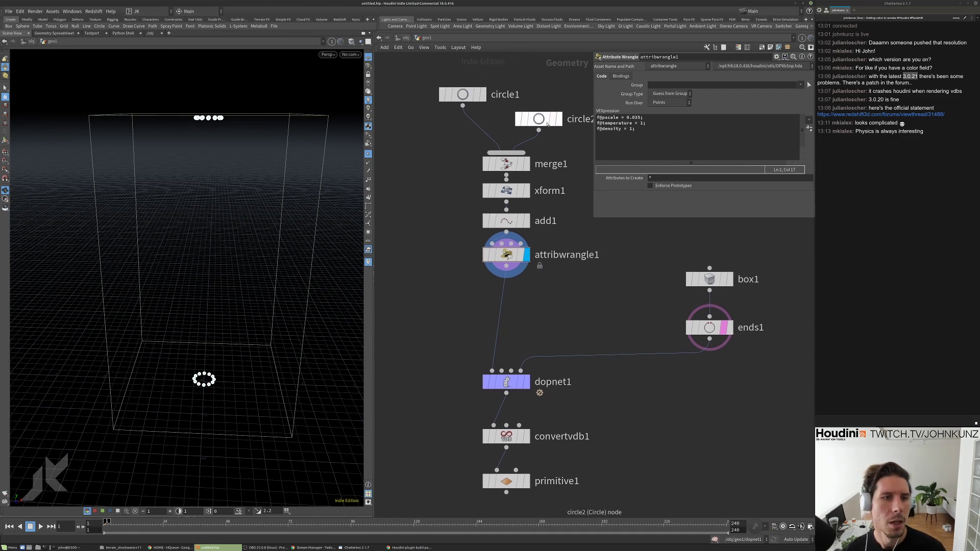
Insert an Attribute Wrangle between circle1 and merge1 setting v@v = set(0,1,0).
{"action": "key", "text": "Tab"}
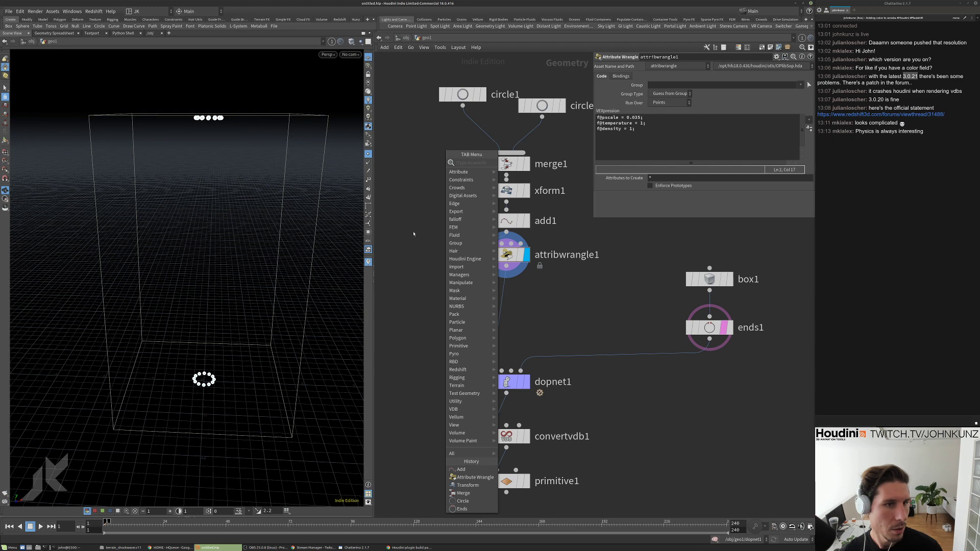
{"action": "key", "text": "Escape"}
{"action": "key", "text": "Tab"}
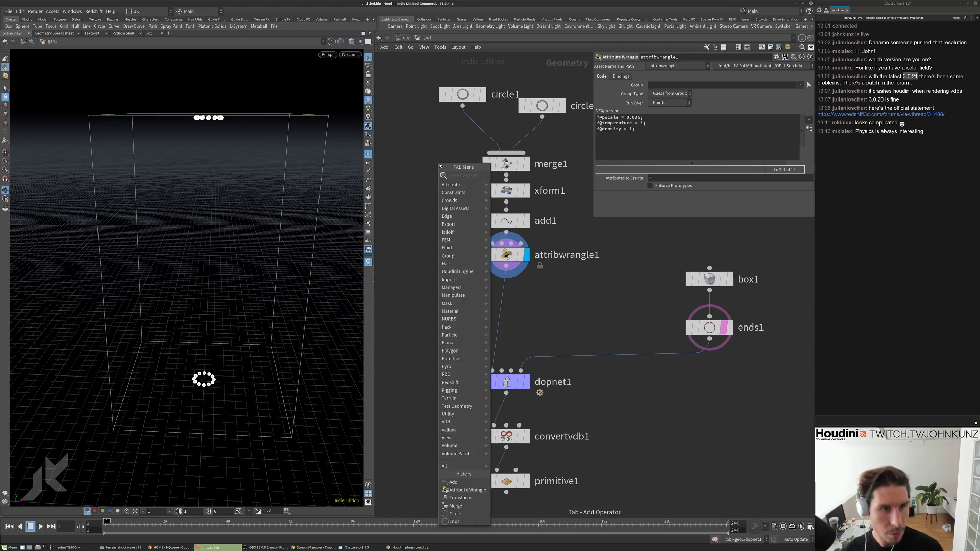
{"action": "type", "text": "w"}
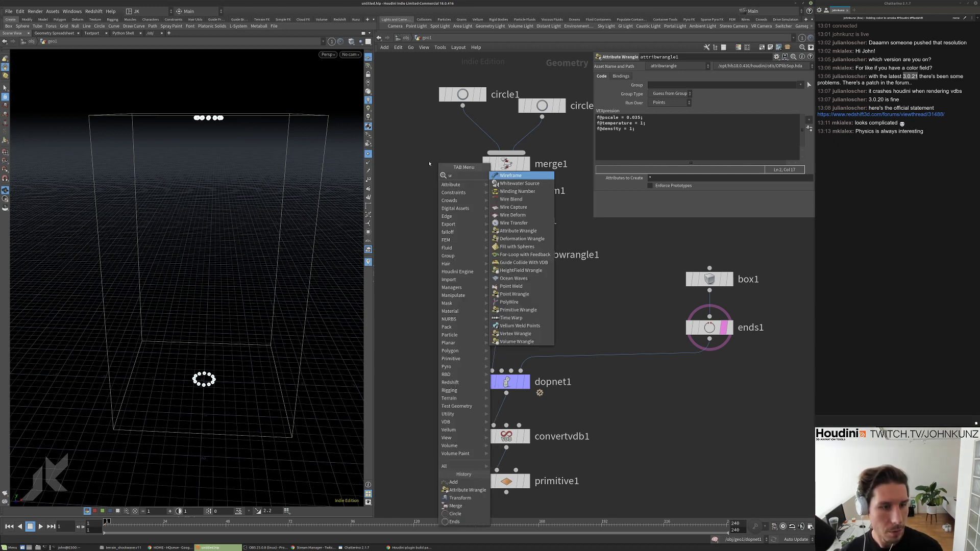
{"action": "type", "text": "rangle"}
{"action": "key", "text": "Return"}
{"action": "left_click", "coordinate": [454, 145]}
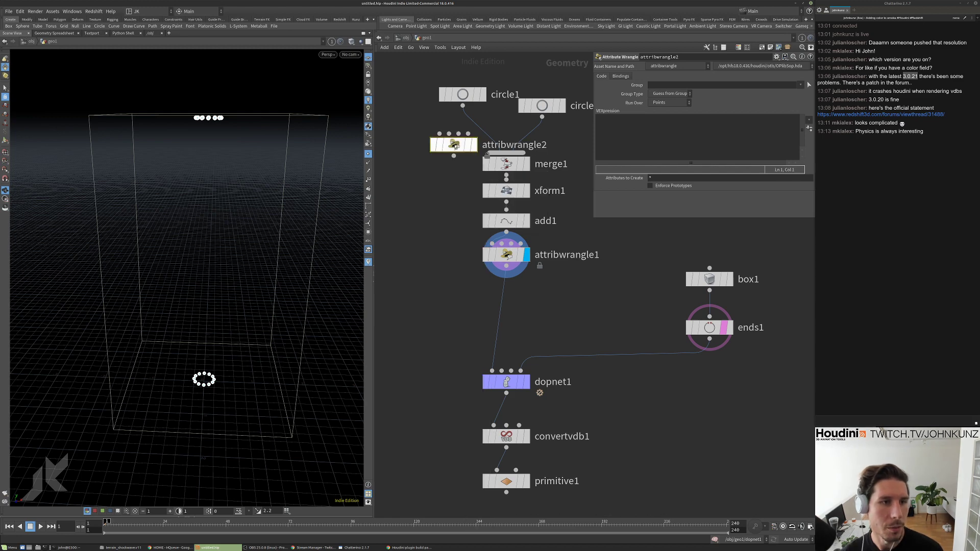
{"action": "left_click_drag", "start_coordinate": [454, 146], "coordinate": [463, 126]}
{"action": "left_click", "coordinate": [670, 124]}
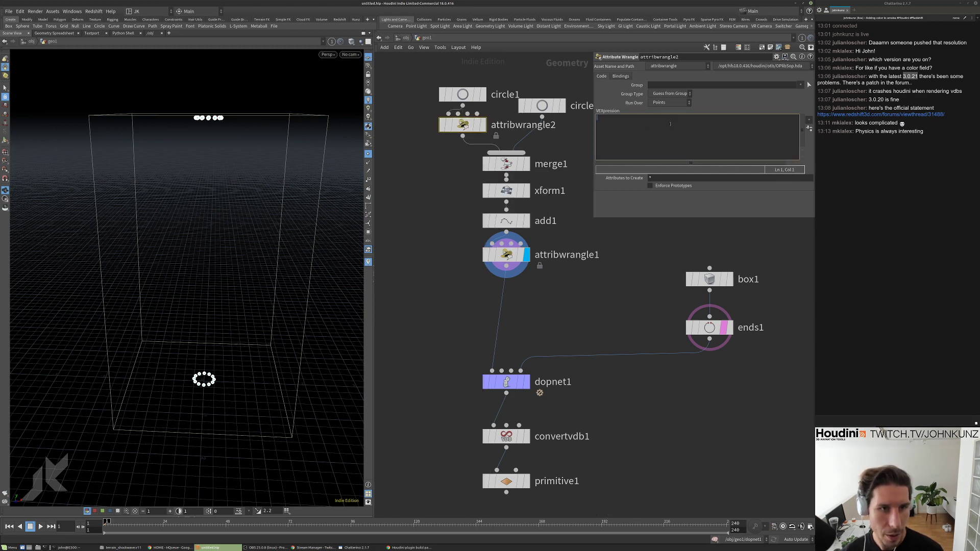
{"action": "type", "text": "v@v"}
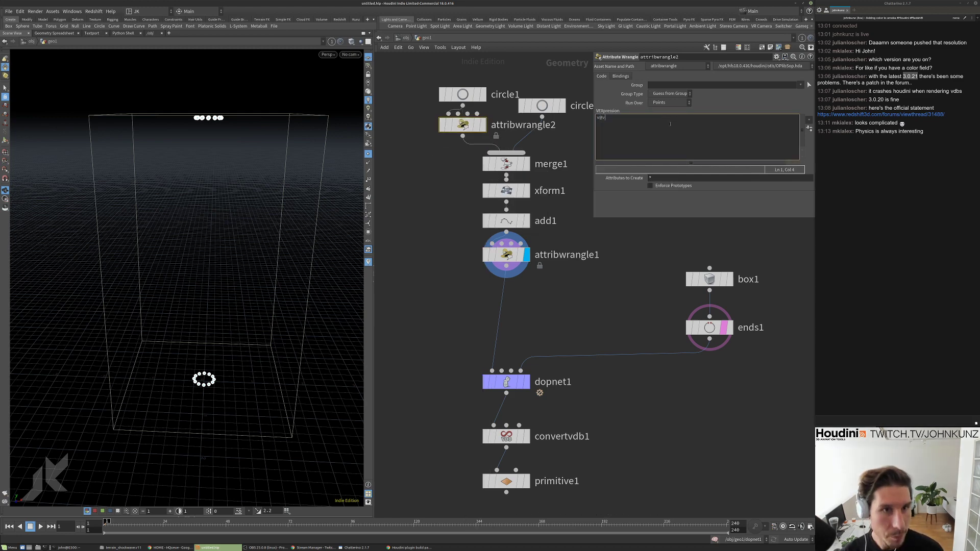
{"action": "type", "text": " = set(0,1,0);"}
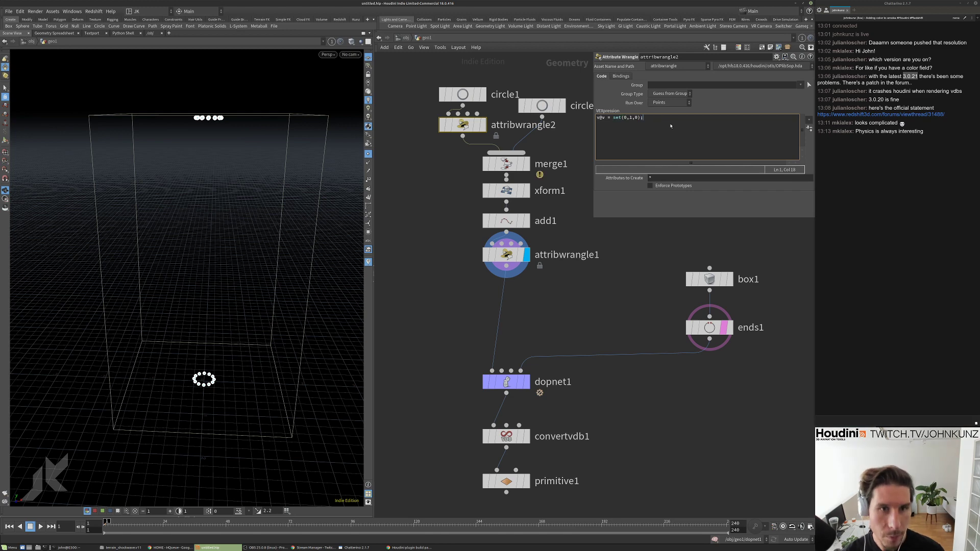
Copy the wrangle onto circle2's branch and change its velocity to set(0,-1,0).
{"action": "left_click_drag", "start_coordinate": [479, 127], "coordinate": [558, 136], "text": "alt"}
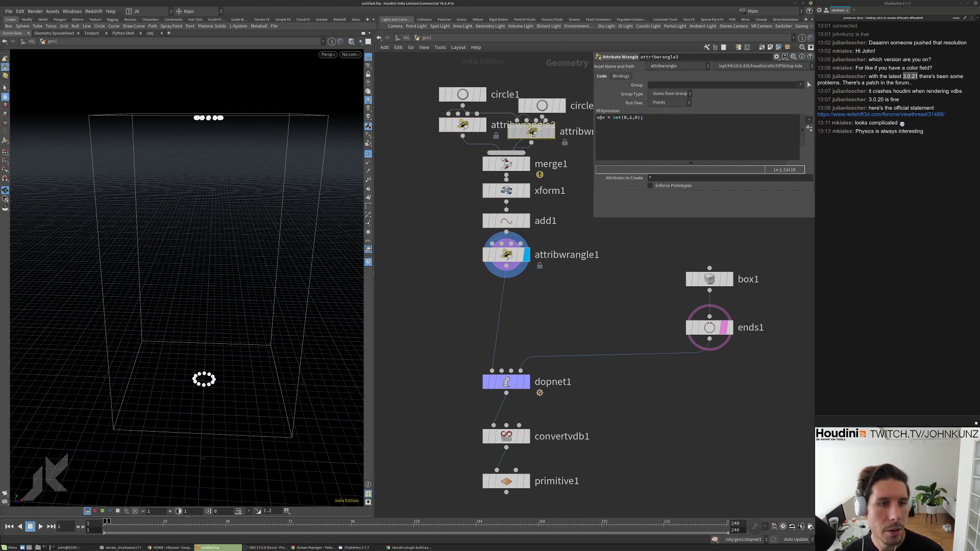
{"action": "left_click", "coordinate": [629, 118]}
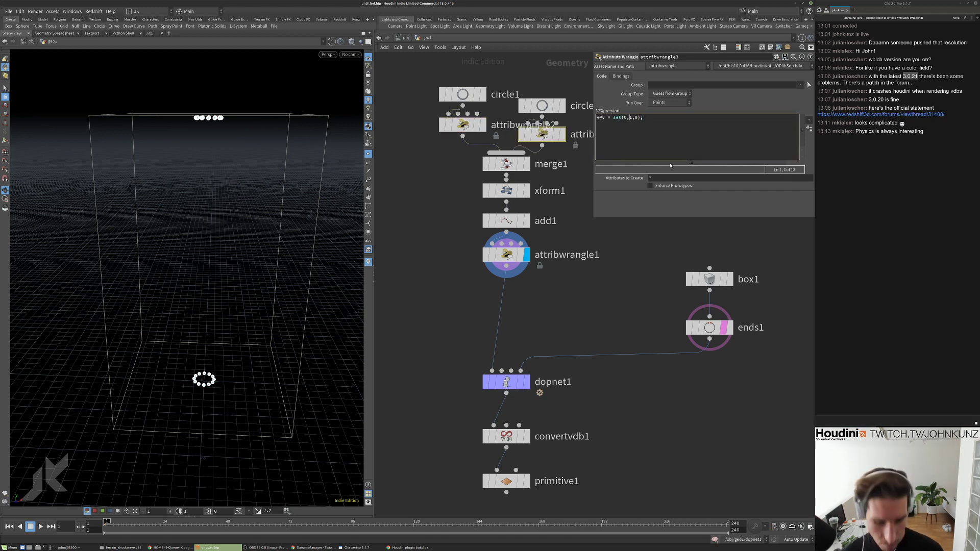
{"action": "type", "text": "-"}
{"action": "middle_click_drag", "start_coordinate": [635, 286], "coordinate": [623, 258]}
Display primitive1's smoke output and play the simulation to frame 38.
{"action": "left_click", "coordinate": [503, 480]}
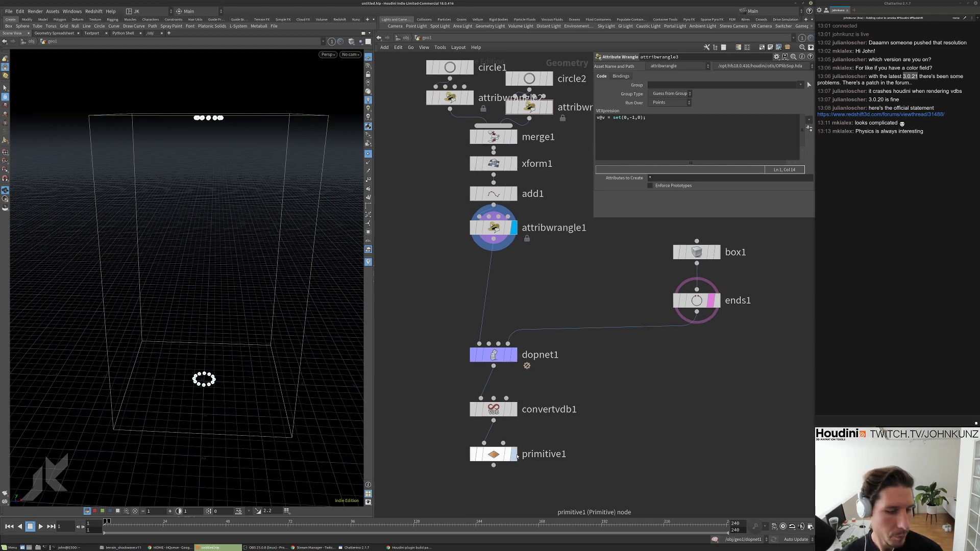
{"action": "left_click", "coordinate": [525, 481]}
{"action": "key", "text": "Up"}
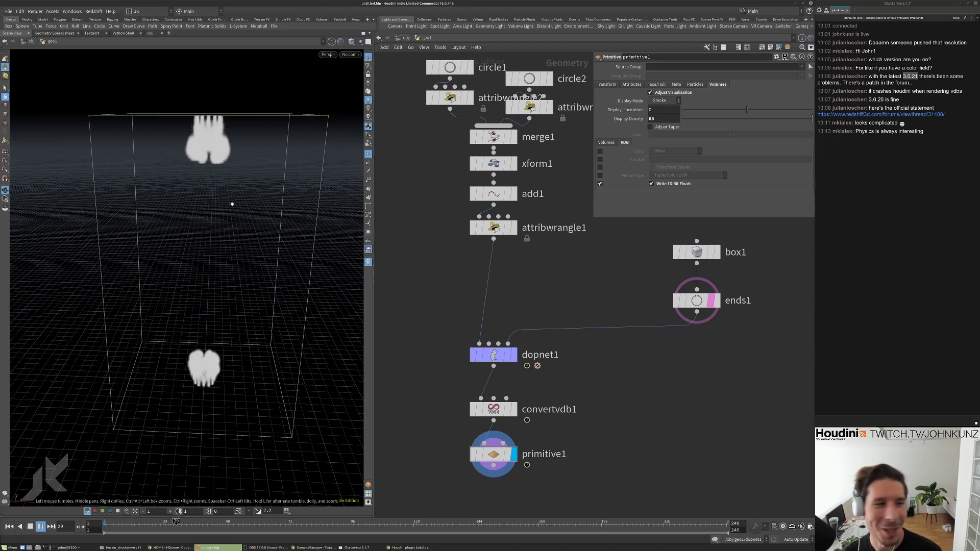
{"action": "key", "text": "Up"}
{"action": "middle_click_drag", "start_coordinate": [426, 326], "coordinate": [435, 266]}
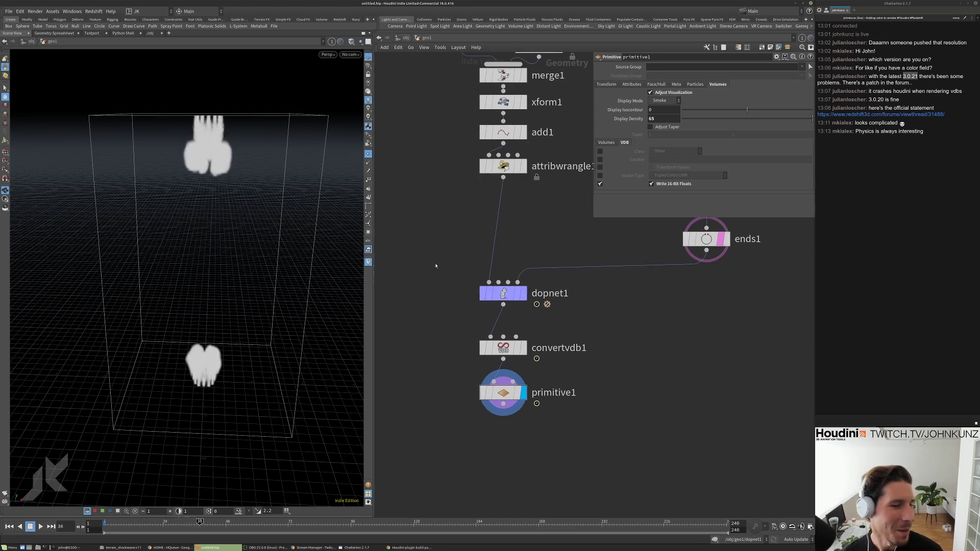
Add a Spot Light at object level, then return inside geo1.
{"action": "left_click", "coordinate": [401, 36]}
{"action": "left_click_drag", "start_coordinate": [258, 229], "coordinate": [144, 203]}
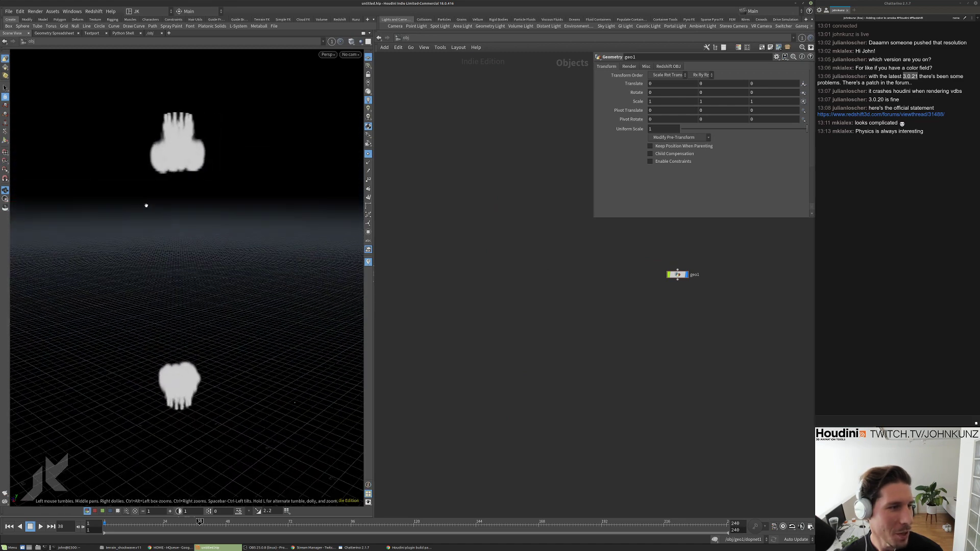
{"action": "left_click", "coordinate": [440, 26]}
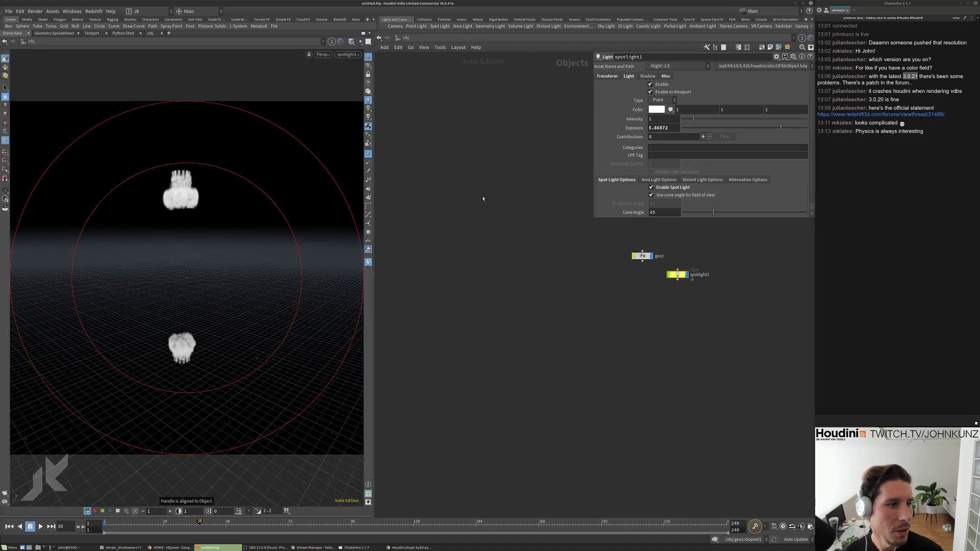
{"action": "double_click", "coordinate": [644, 256]}
{"action": "key", "text": "Escape"}
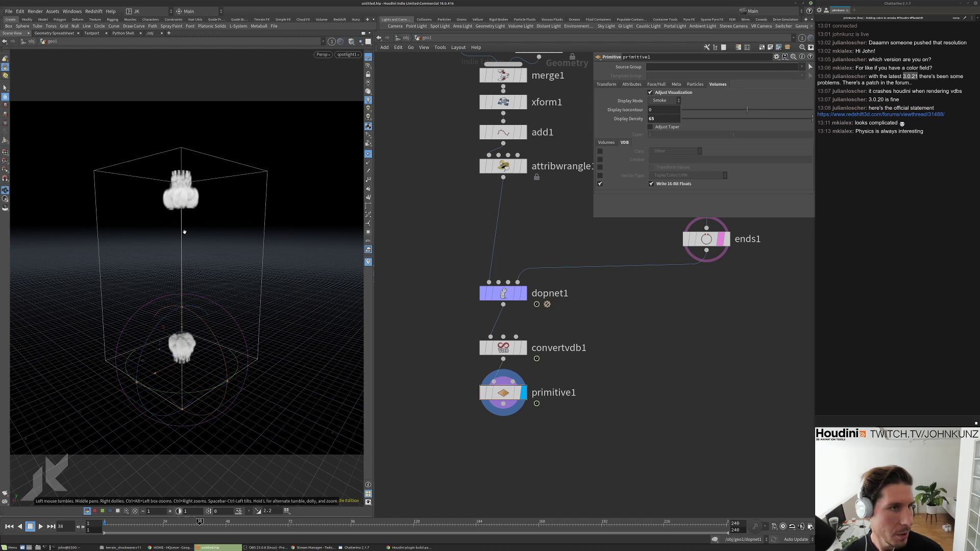
{"action": "left_click_drag", "start_coordinate": [184, 232], "coordinate": [294, 227]}
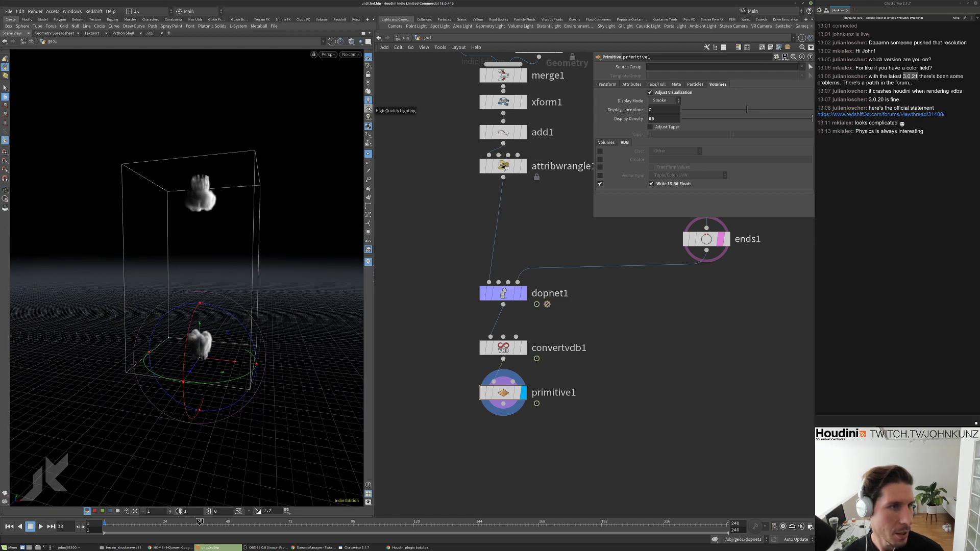
{"action": "key", "text": "Escape"}
From a frontal view, play the smoke to frame 90, then rewind to frame 1.
{"action": "left_click_drag", "start_coordinate": [229, 210], "coordinate": [279, 224]}
{"action": "right_click_drag", "start_coordinate": [280, 224], "coordinate": [294, 223]}
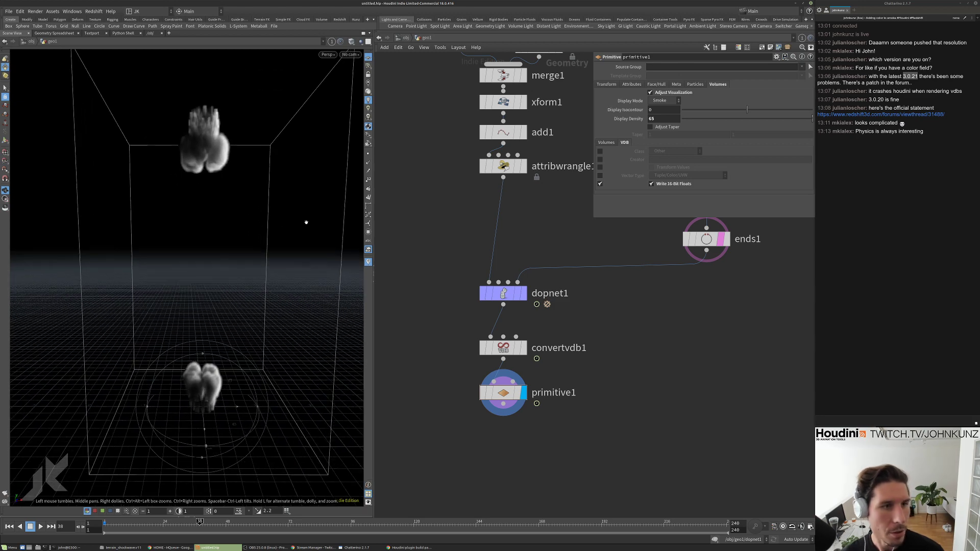
{"action": "left_click", "coordinate": [4, 88]}
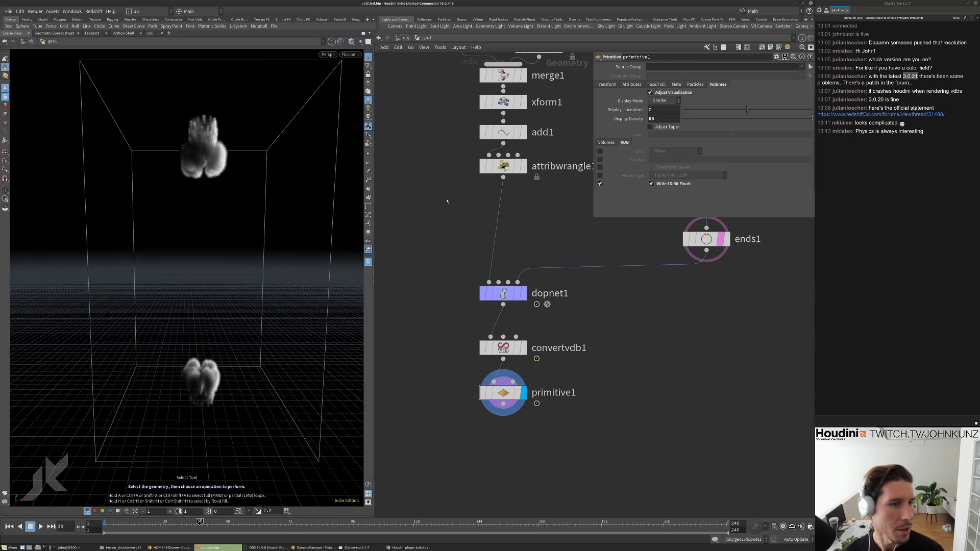
{"action": "key", "text": "Up"}
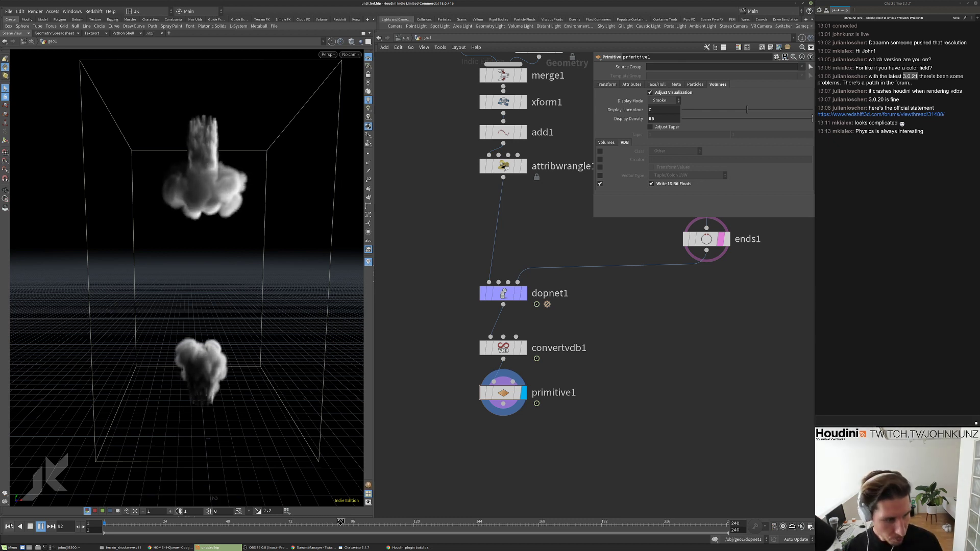
{"action": "left_click", "coordinate": [9, 526]}
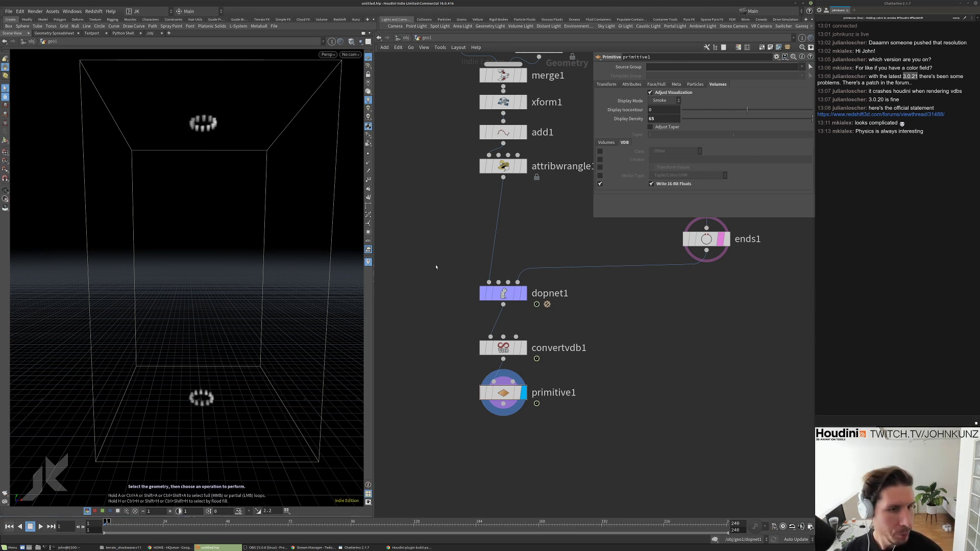
Review attribwrangle1's pscale code, then enter the dopnet1 simulation network.
{"action": "middle_click_drag", "start_coordinate": [444, 223], "coordinate": [438, 261]}
{"action": "middle_click_drag", "start_coordinate": [711, 208], "coordinate": [705, 242]}
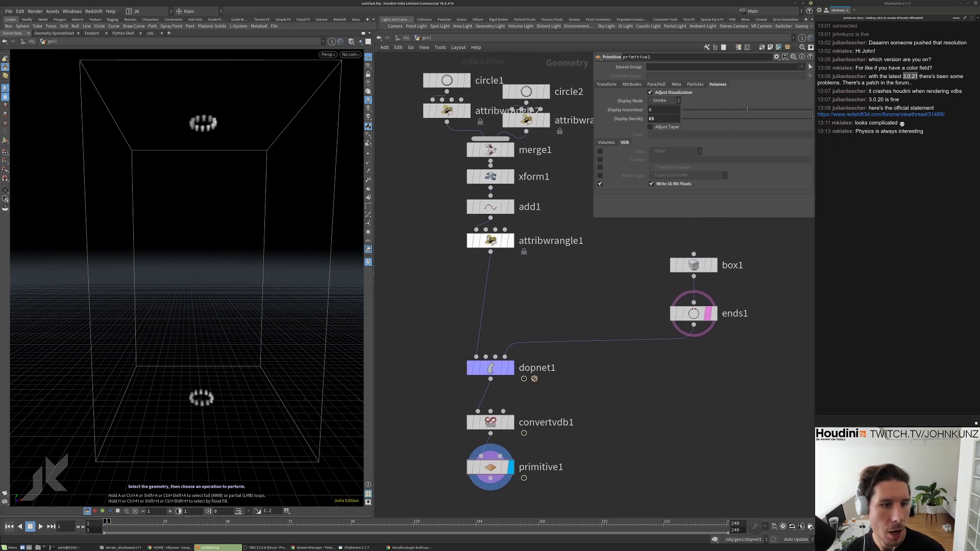
{"action": "left_click", "coordinate": [490, 240]}
{"action": "left_click", "coordinate": [637, 117]}
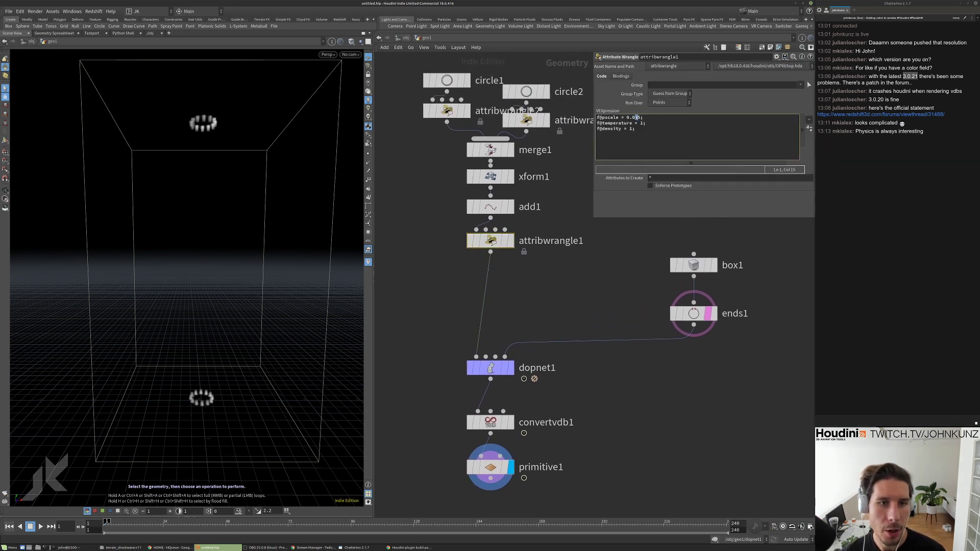
{"action": "double_click", "coordinate": [512, 374]}
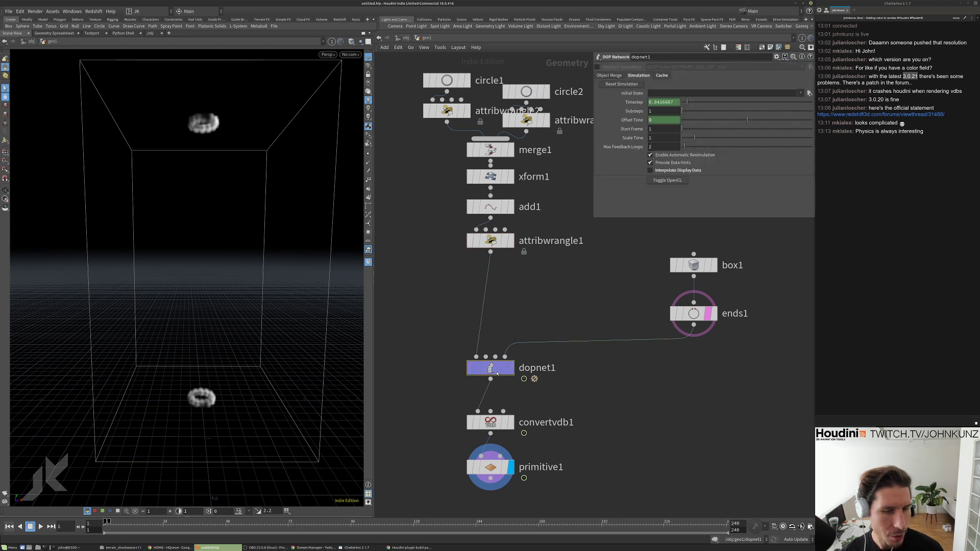
Lower the vel Gas Particle to Field node's threshold to 0.025.
{"action": "left_click", "coordinate": [571, 400]}
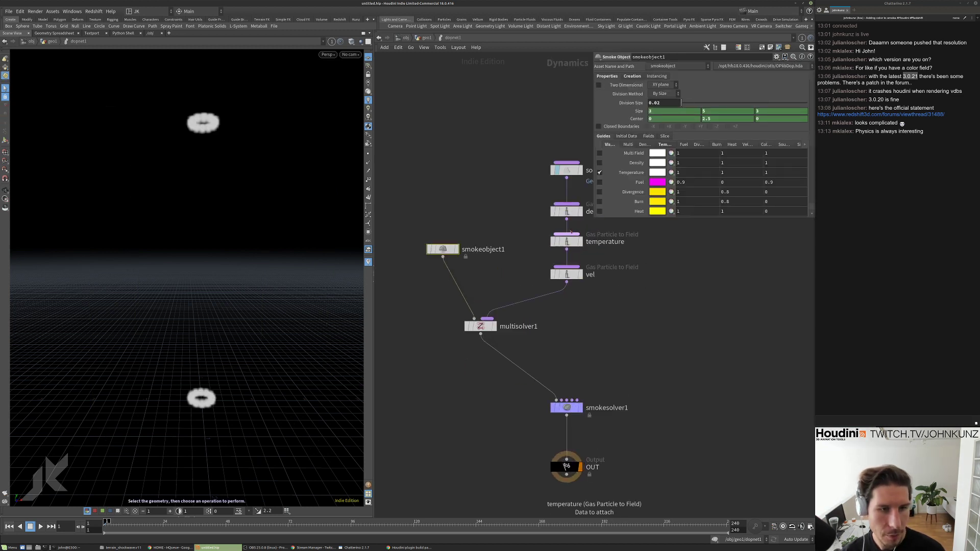
{"action": "left_click", "coordinate": [567, 273]}
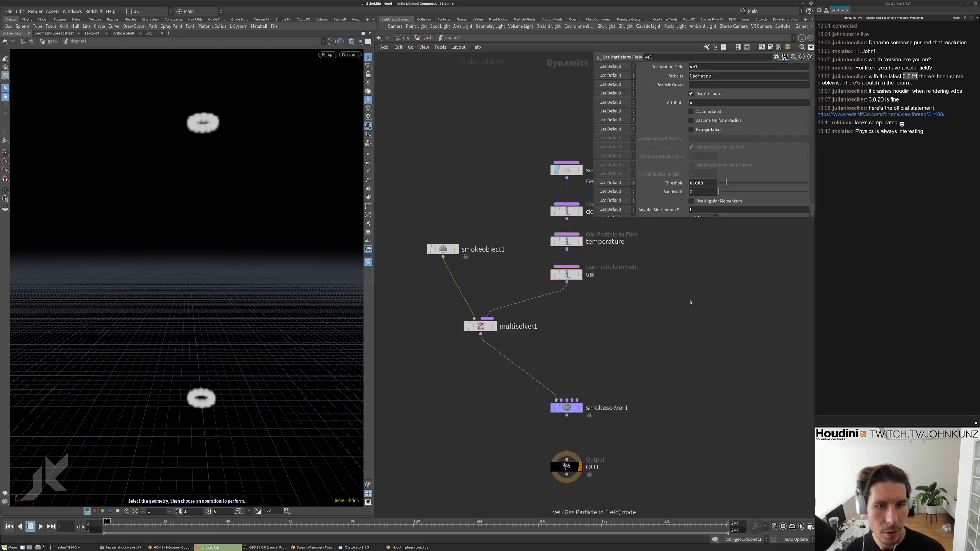
{"action": "scroll", "coordinate": [699, 162], "scroll_direction": "down", "scroll_amount": 5}
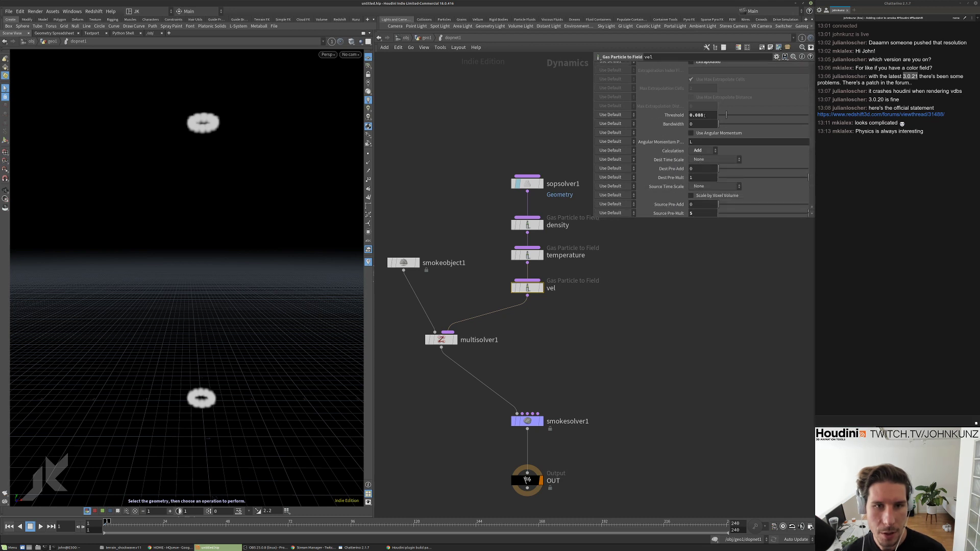
{"action": "key", "text": "Return"}
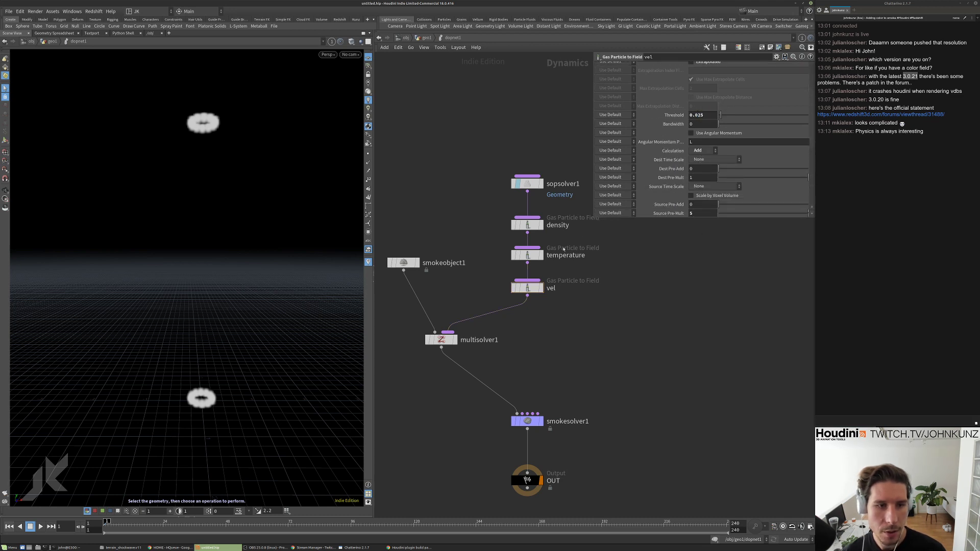
Lower the density field's threshold to about 0.03 and return to the geo1 network.
{"action": "left_click", "coordinate": [527, 255]}
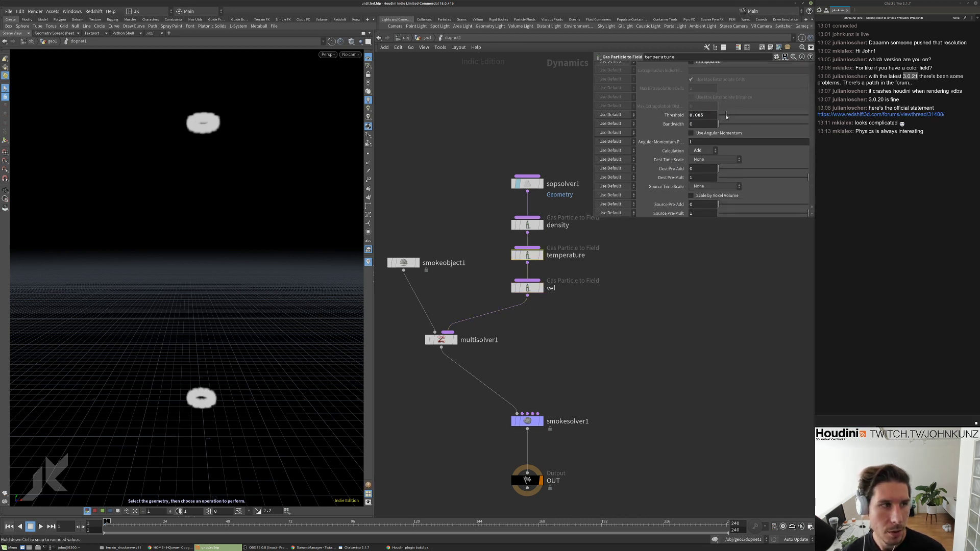
{"action": "left_click", "coordinate": [527, 225]}
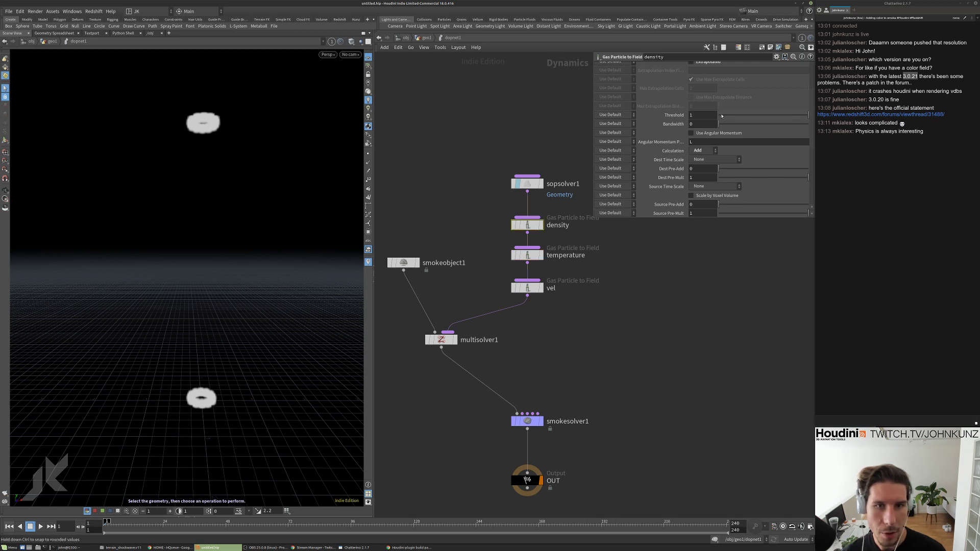
{"action": "left_click", "coordinate": [721, 116]}
{"action": "key", "text": "u"}
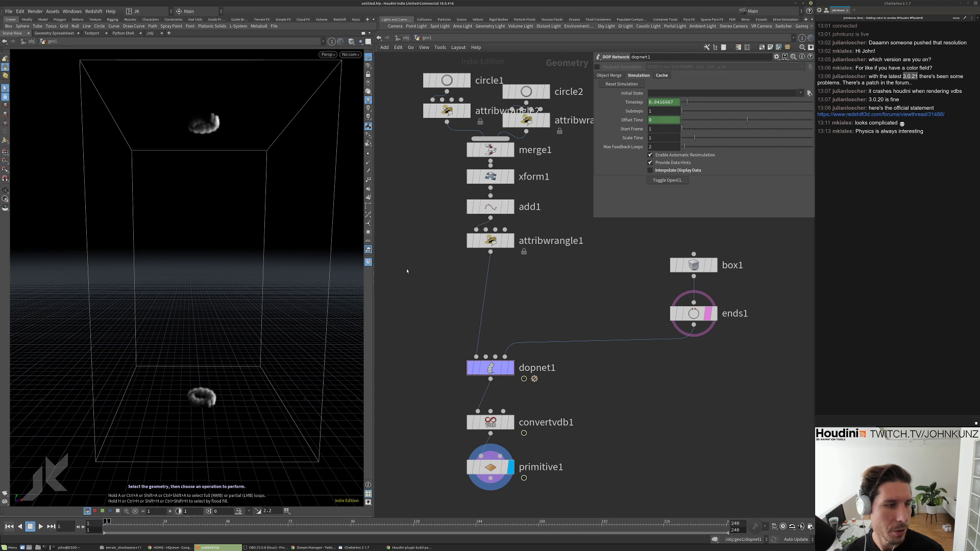
Play the smoke simulation and set primitive1's volume display density to 15.
{"action": "key", "text": "Up"}
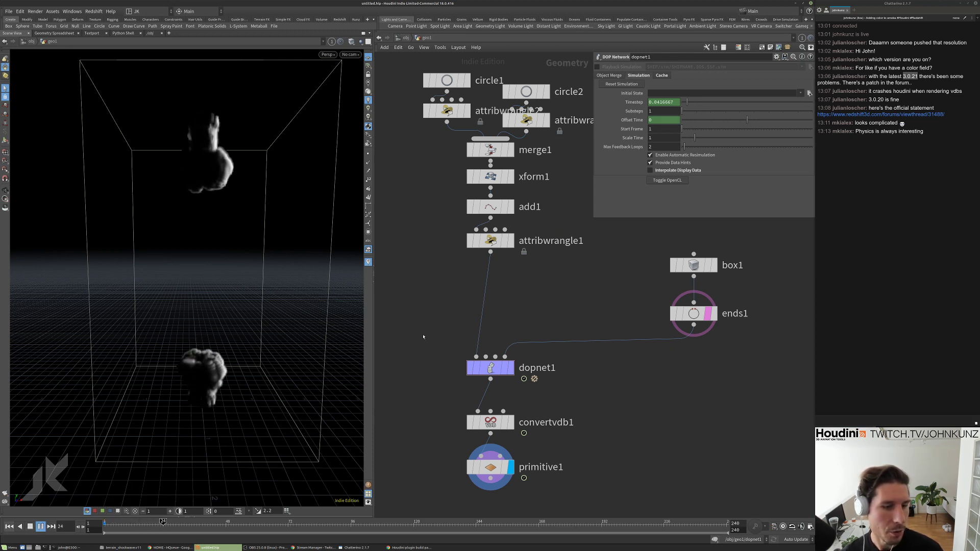
{"action": "left_click", "coordinate": [489, 467]}
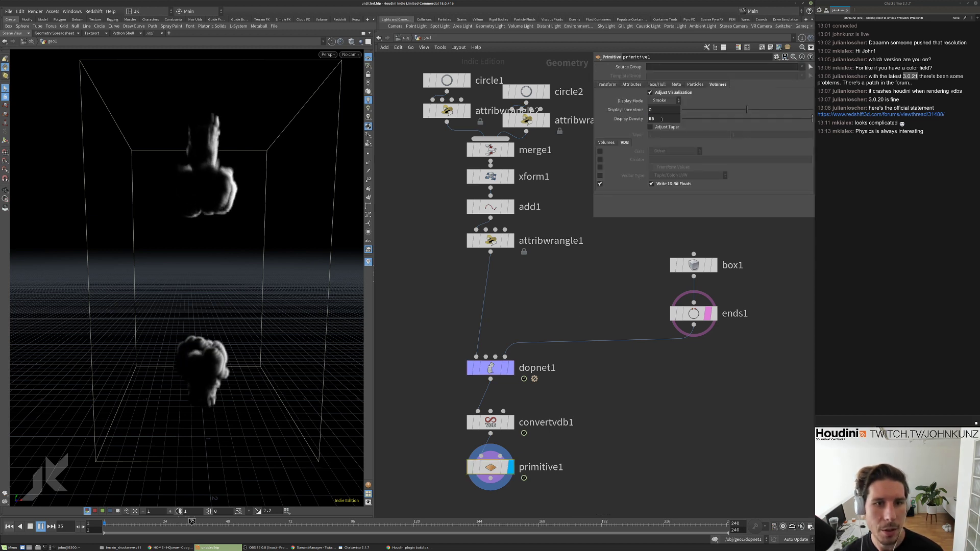
{"action": "double_click", "coordinate": [656, 118]}
{"action": "type", "text": "15"}
{"action": "key", "text": "Return"}
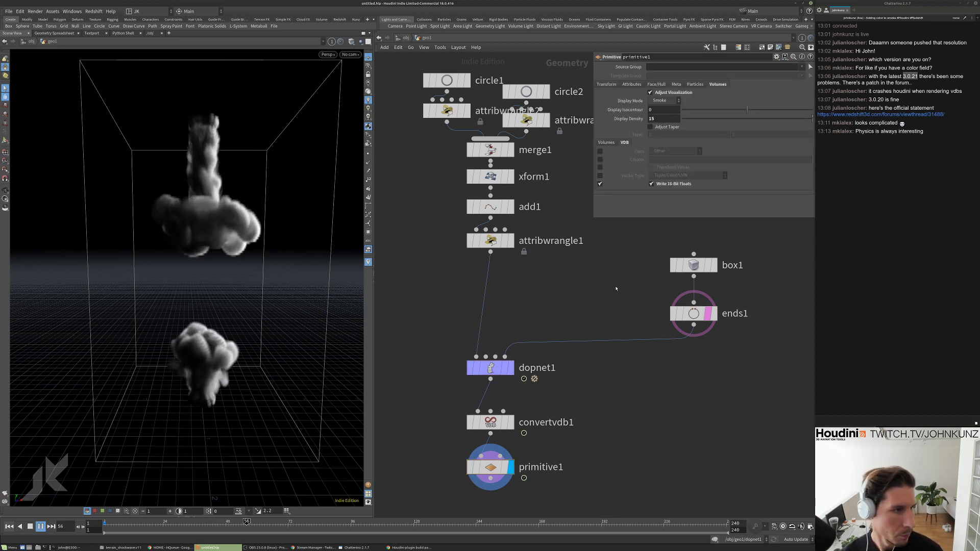
Stop playback at frame 63 and inspect the upward velocity wrangle attribwrangle2.
{"action": "key", "text": "Up"}
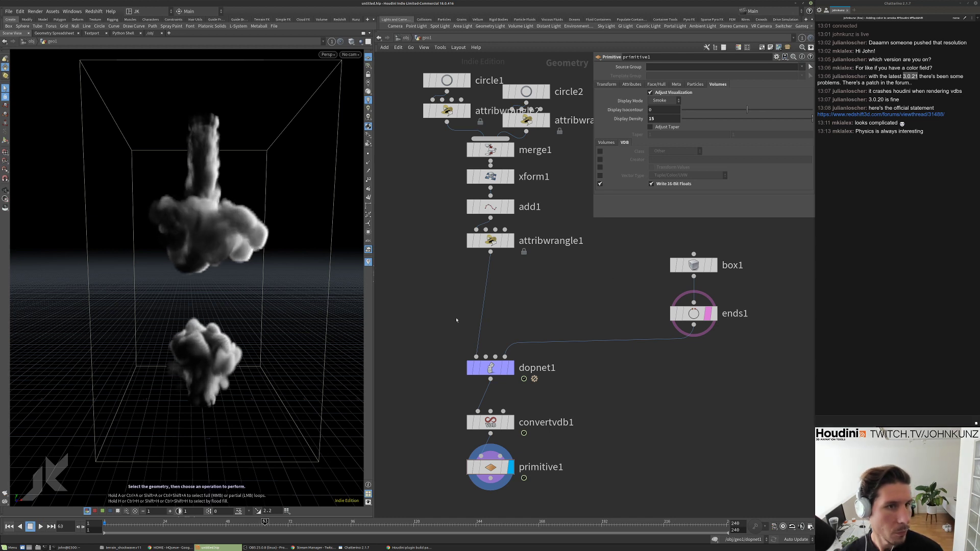
{"action": "middle_click_drag", "start_coordinate": [456, 320], "coordinate": [465, 369]}
{"action": "left_click", "coordinate": [456, 162]}
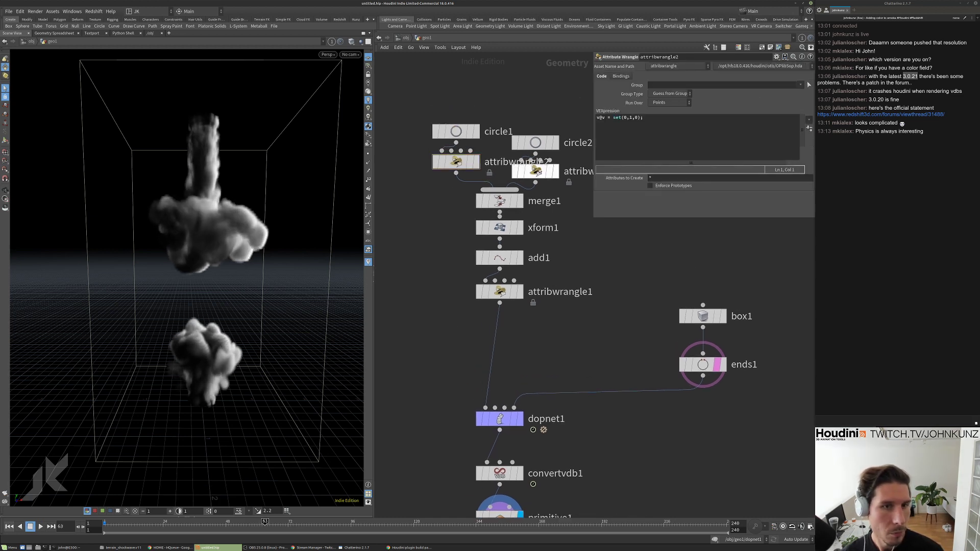
Confirm attribwrangle3 sets velocity to (0,-1,0), then dive into the dopnet1 network.
{"action": "left_click", "coordinate": [536, 171]}
{"action": "middle_click_drag", "start_coordinate": [566, 328], "coordinate": [551, 297]}
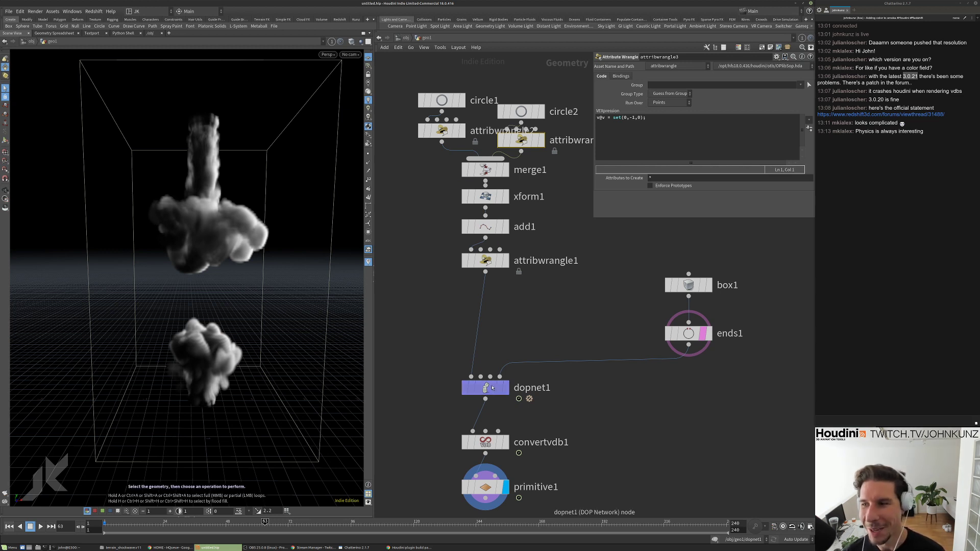
{"action": "double_click", "coordinate": [493, 388]}
Set smokesolver1's Buoyancy Lift to 0, rewinding to the first frame.
{"action": "left_click", "coordinate": [553, 381]}
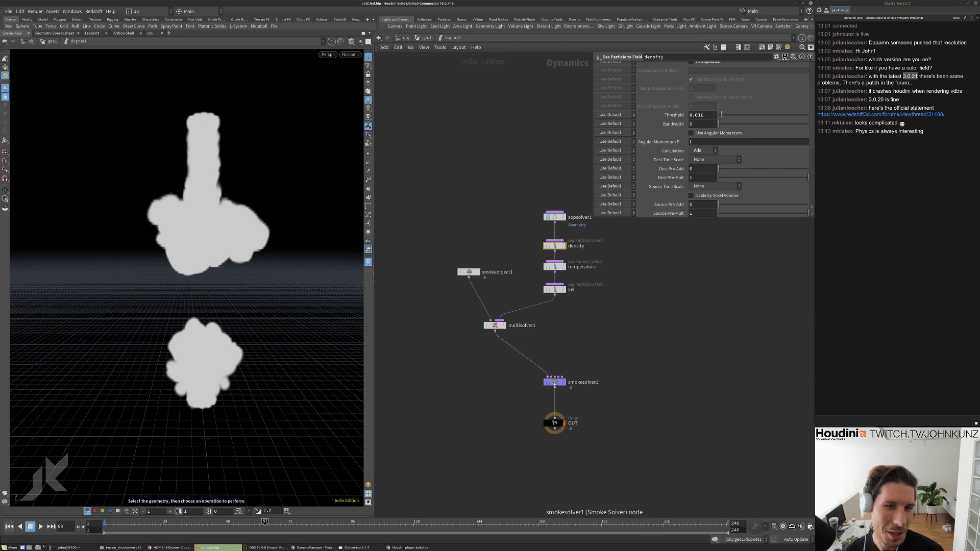
{"action": "left_click", "coordinate": [606, 76]}
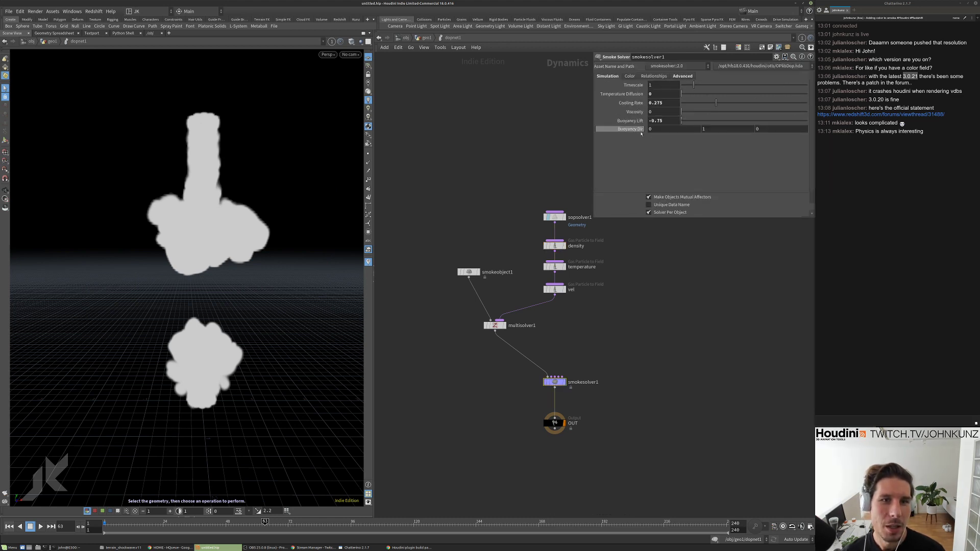
{"action": "key", "text": "ctrl+Up"}
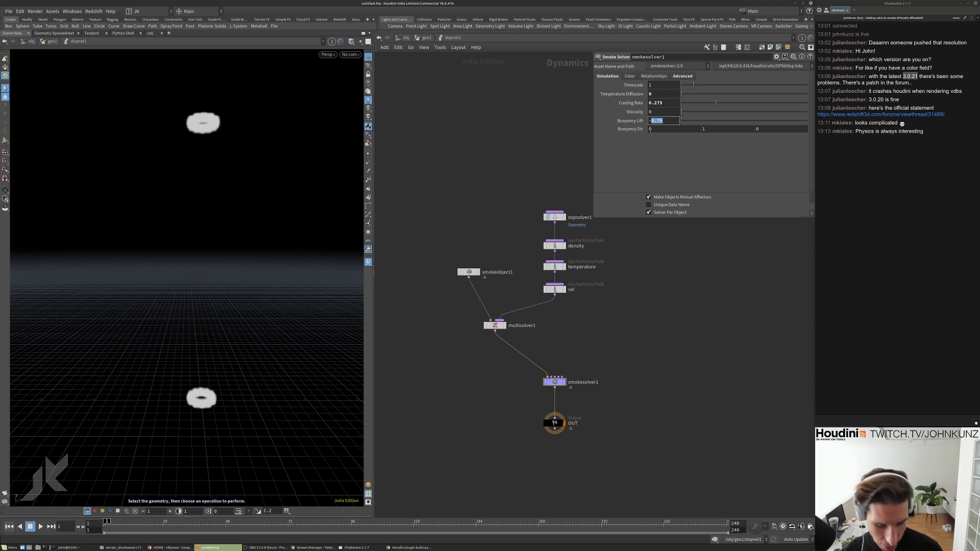
{"action": "key", "text": "Return"}
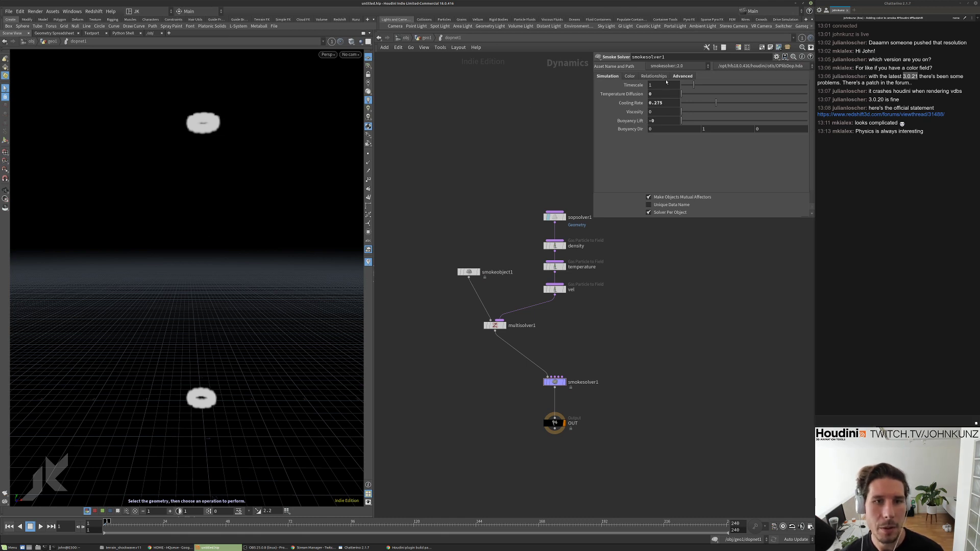
Set the solver's Max Substeps to 1 and Advect CFL to 5, then return to geo1.
{"action": "left_click", "coordinate": [682, 76]}
{"action": "left_click", "coordinate": [672, 111]}
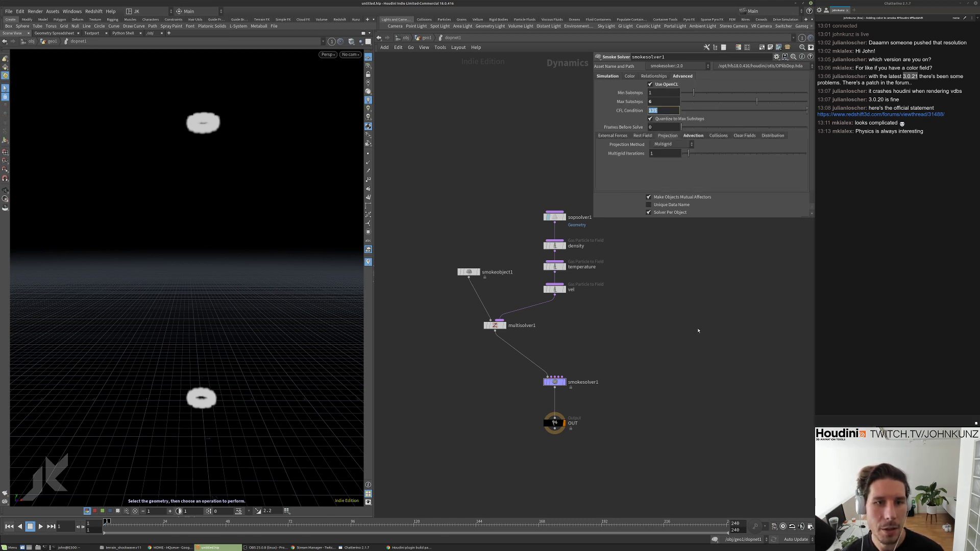
{"action": "left_click", "coordinate": [663, 102]}
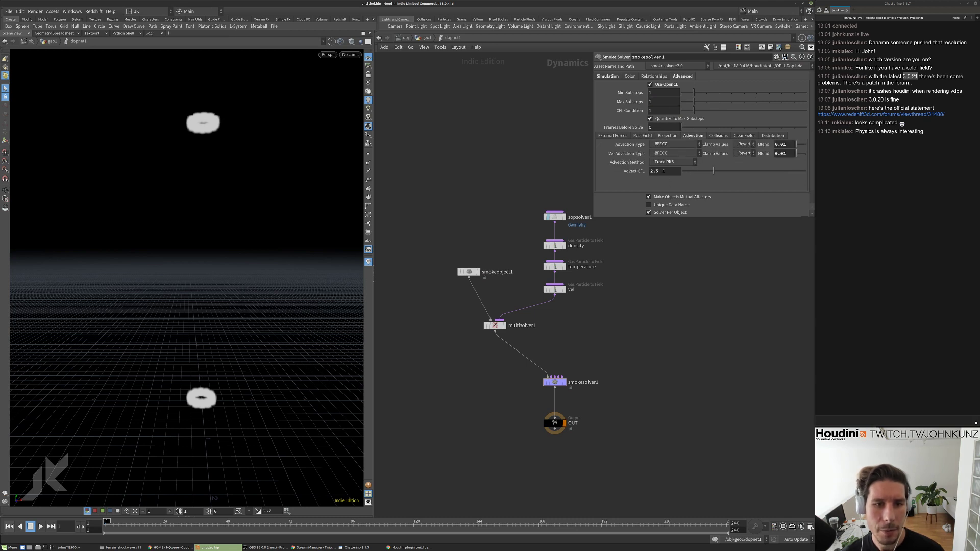
{"action": "key", "text": "Return"}
{"action": "left_click", "coordinate": [669, 173]}
{"action": "type", "text": "5"}
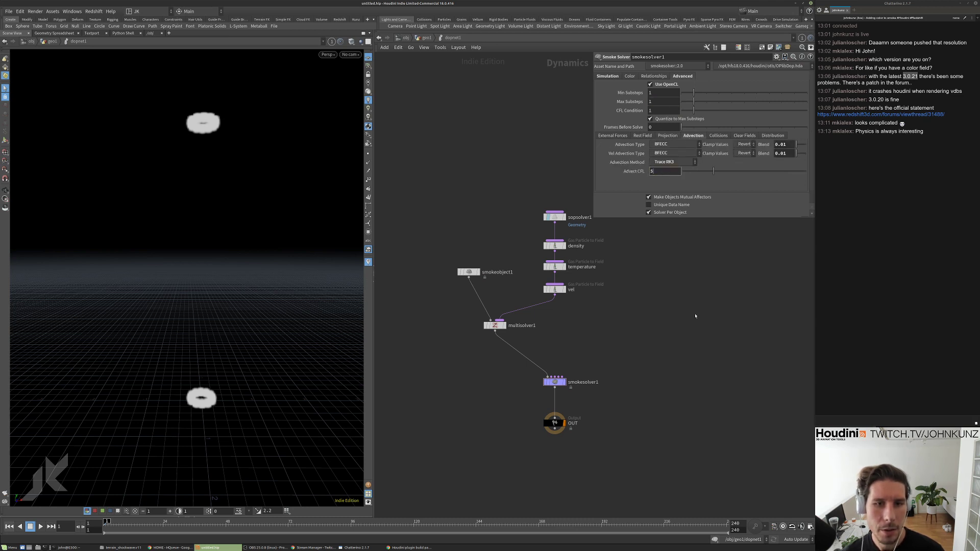
{"action": "left_click", "coordinate": [427, 38]}
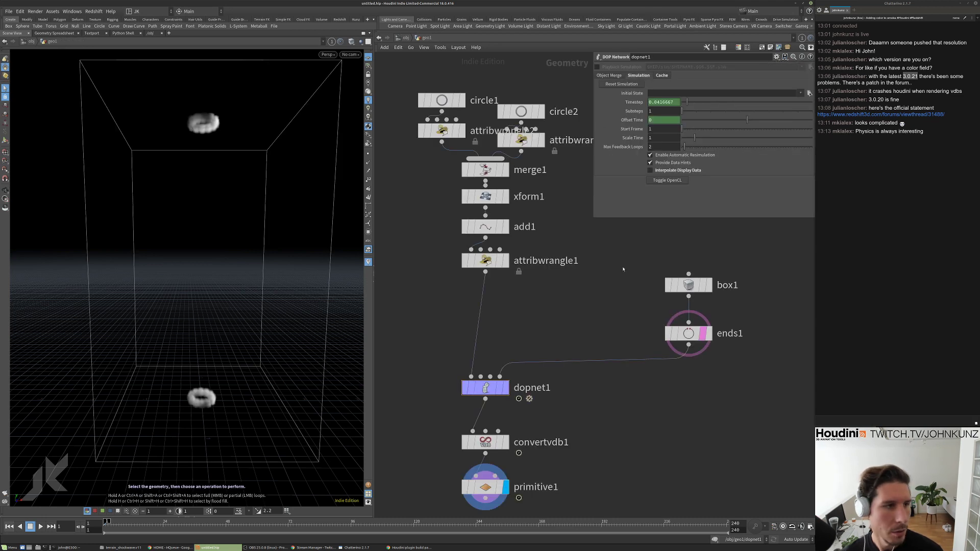
Play the simulation to frame 100 and orbit around the colliding smoke columns.
{"action": "key", "text": "Up"}
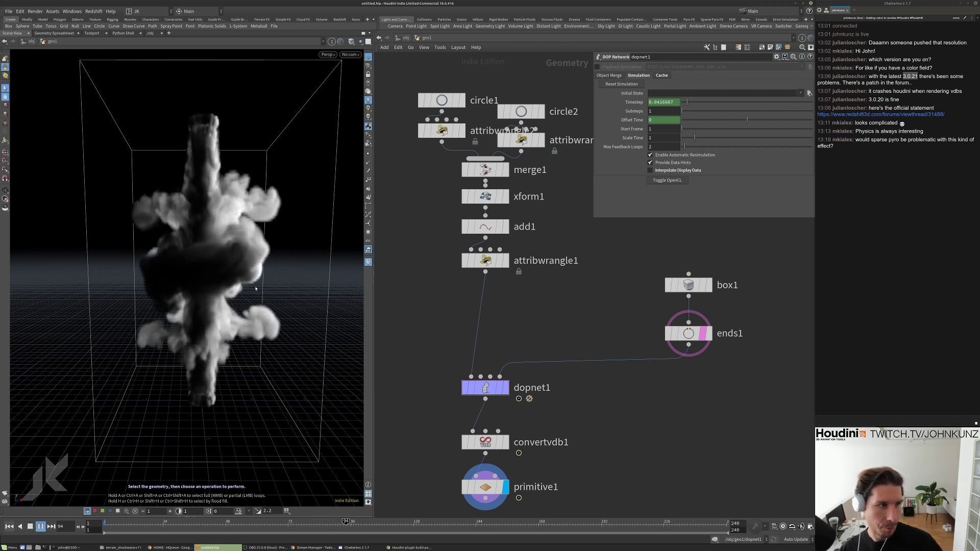
{"action": "key", "text": "Escape"}
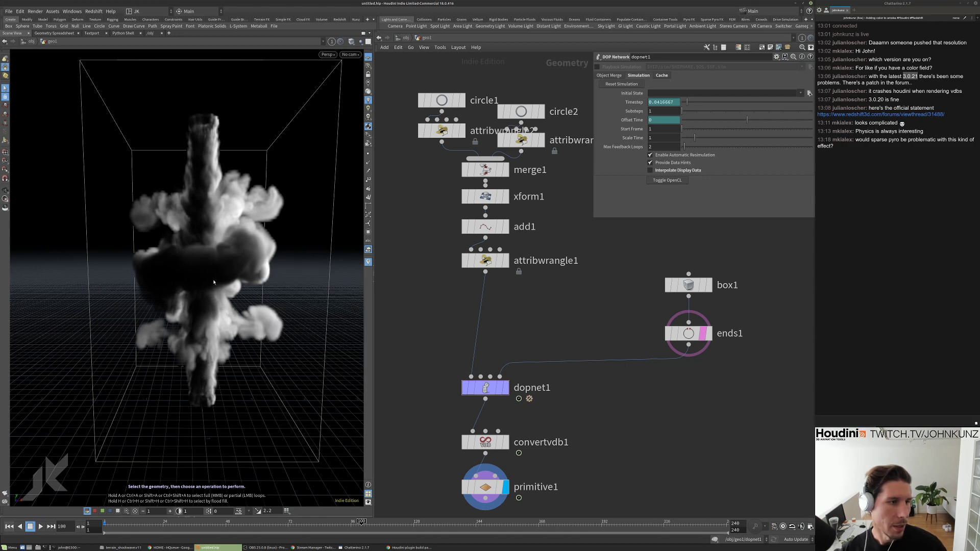
{"action": "left_click_drag", "start_coordinate": [262, 263], "coordinate": [192, 242]}
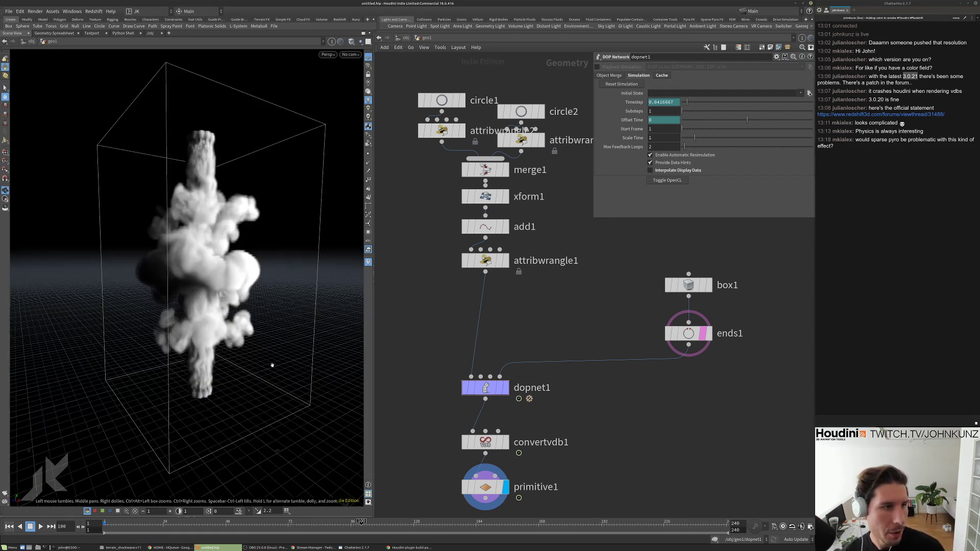
{"action": "left_click_drag", "start_coordinate": [241, 266], "coordinate": [226, 299]}
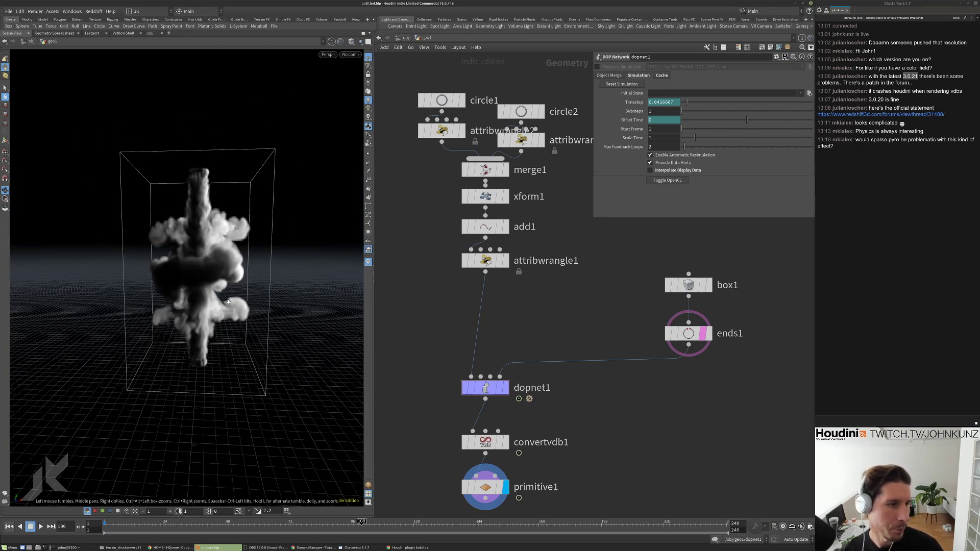
{"action": "mouse_move", "coordinate": [228, 301]}
{"action": "left_mouse_down"}
{"action": "mouse_move", "coordinate": [231, 390]}
{"action": "mouse_move", "coordinate": [222, 300]}
{"action": "left_mouse_up"}
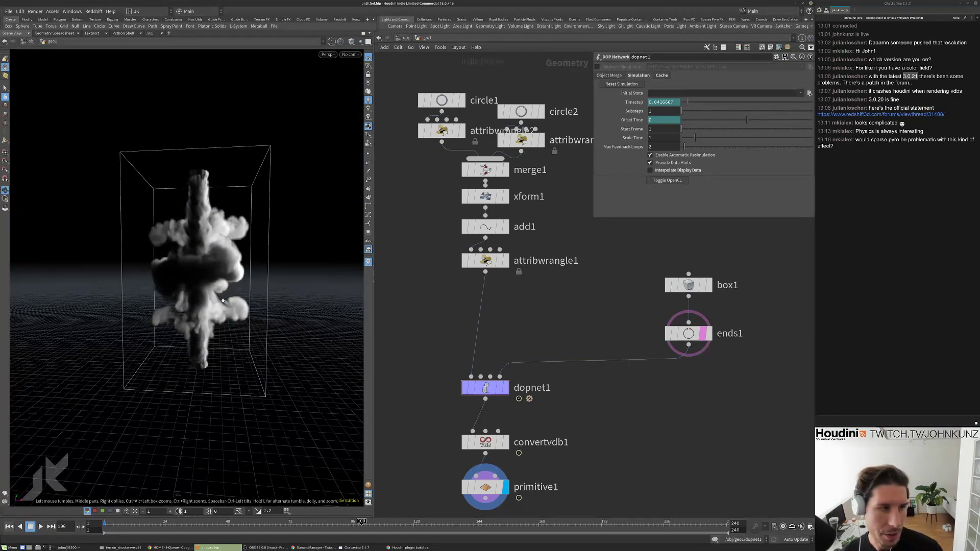
Return to selection mode and nudge attribwrangle1 slightly lower in the network.
{"action": "key", "text": "s"}
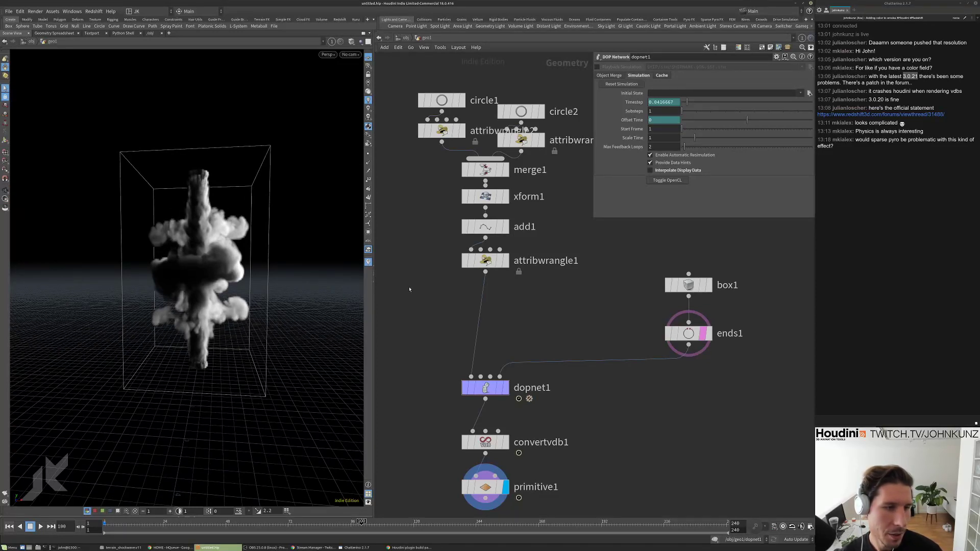
{"action": "middle_click_drag", "start_coordinate": [424, 317], "coordinate": [434, 291]}
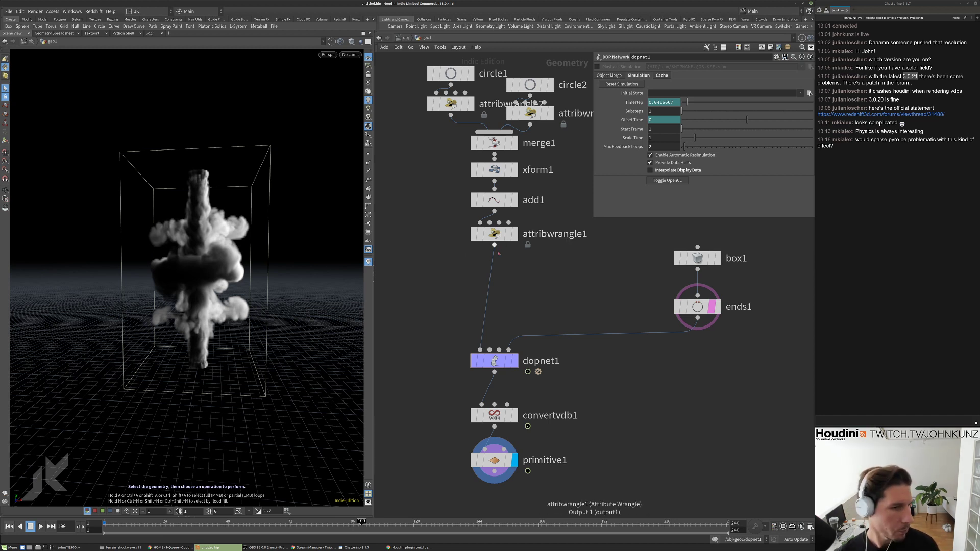
{"action": "left_click_drag", "start_coordinate": [496, 233], "coordinate": [496, 245]}
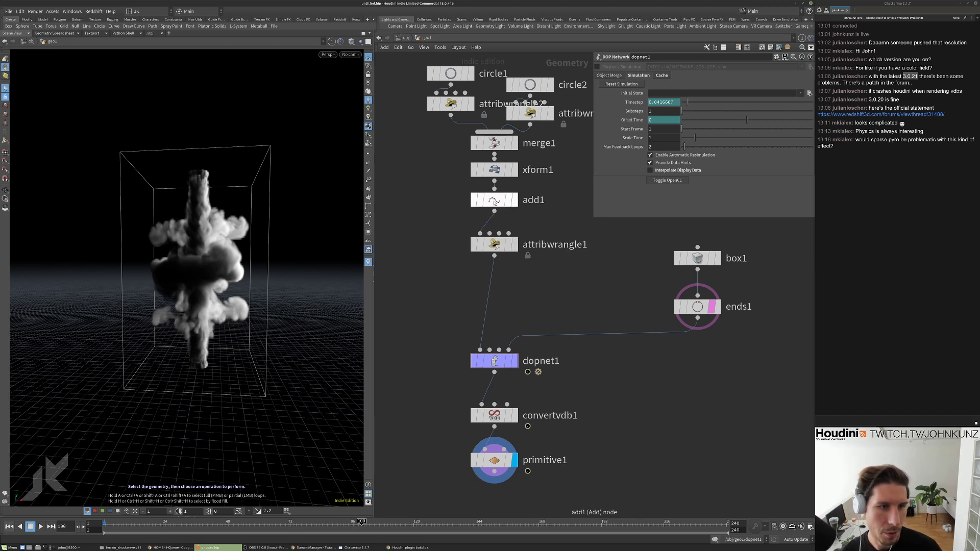
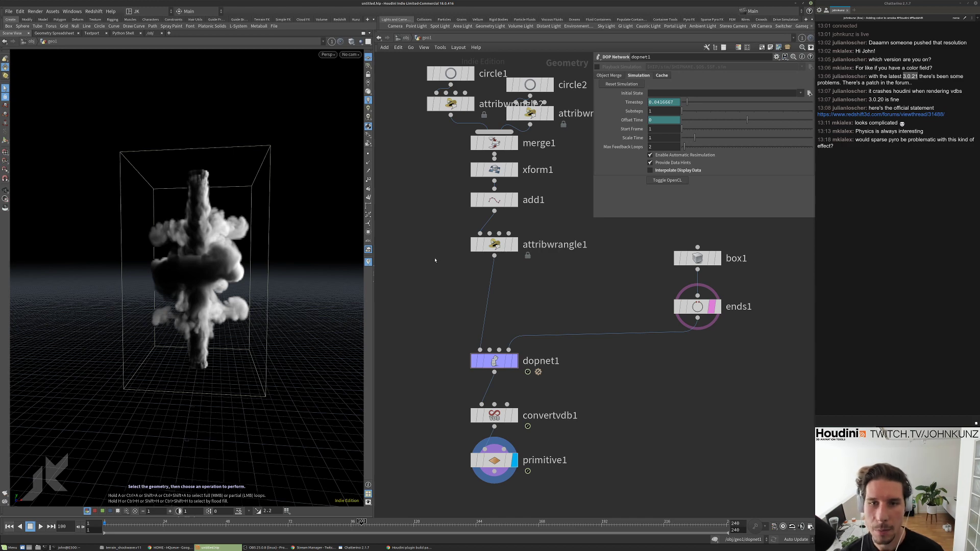
Orbit the camera to face the box and replay the two-plume smoke simulation from frame 1.
{"action": "right_click", "coordinate": [229, 226]}
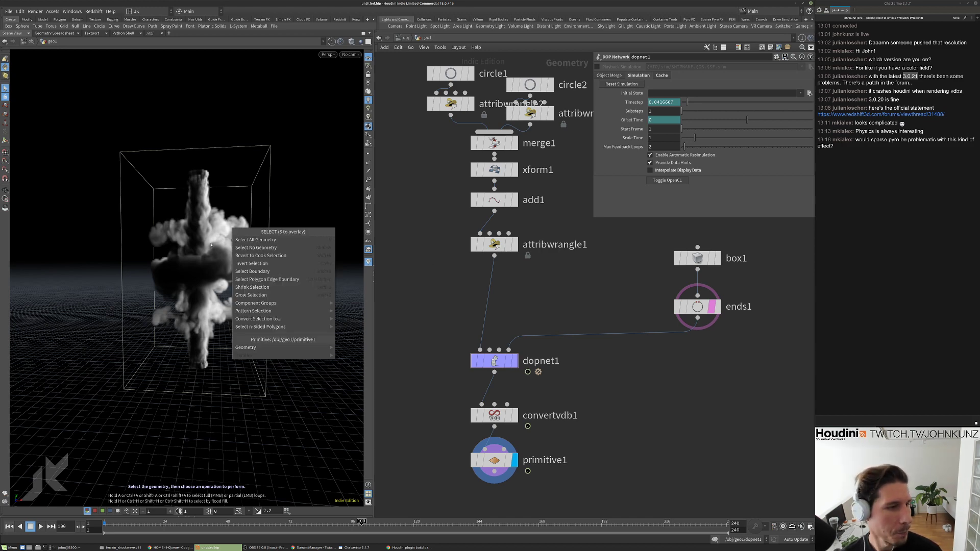
{"action": "key", "text": "Escape"}
{"action": "key", "text": "Escape"}
{"action": "left_click_drag", "start_coordinate": [220, 232], "coordinate": [236, 252]}
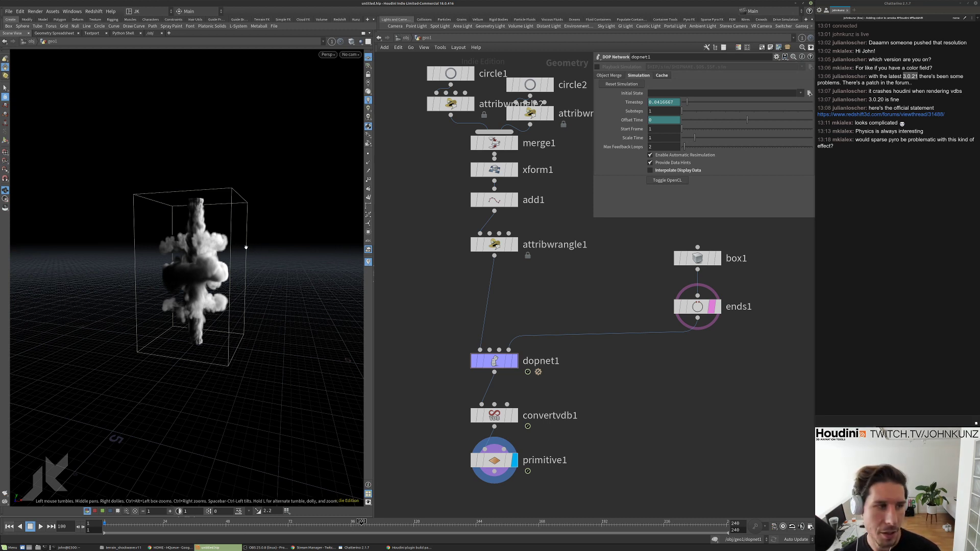
{"action": "key", "text": "s"}
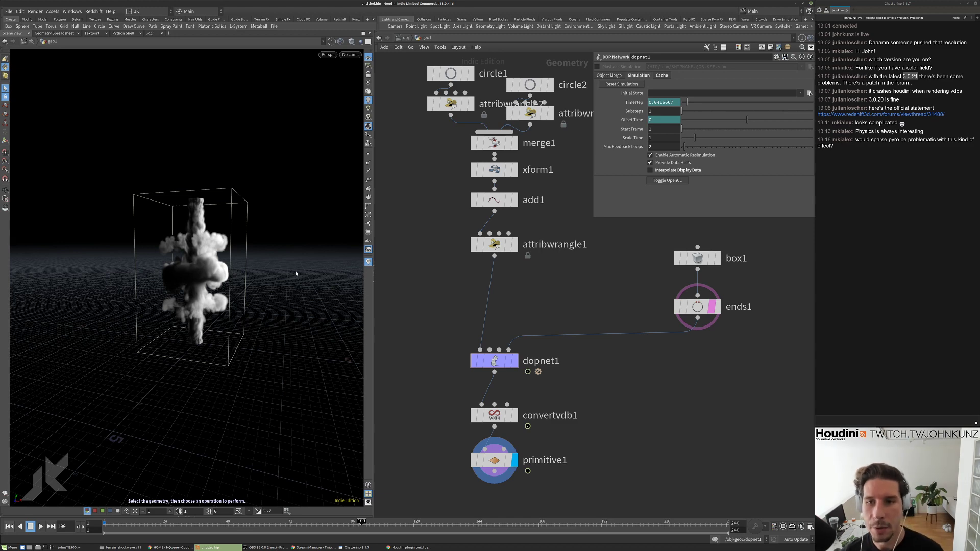
{"action": "middle_click_drag", "start_coordinate": [453, 288], "coordinate": [451, 275]}
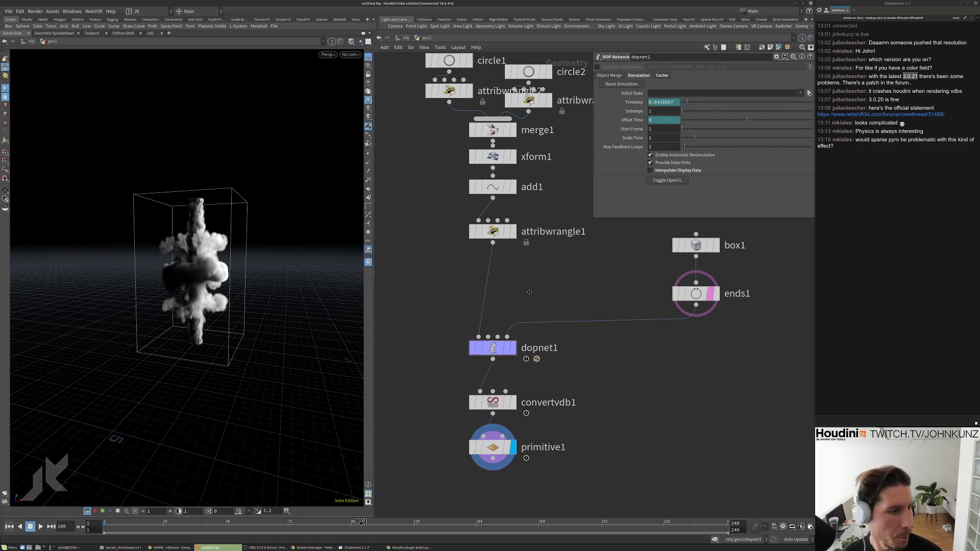
{"action": "key", "text": "ctrl+Up"}
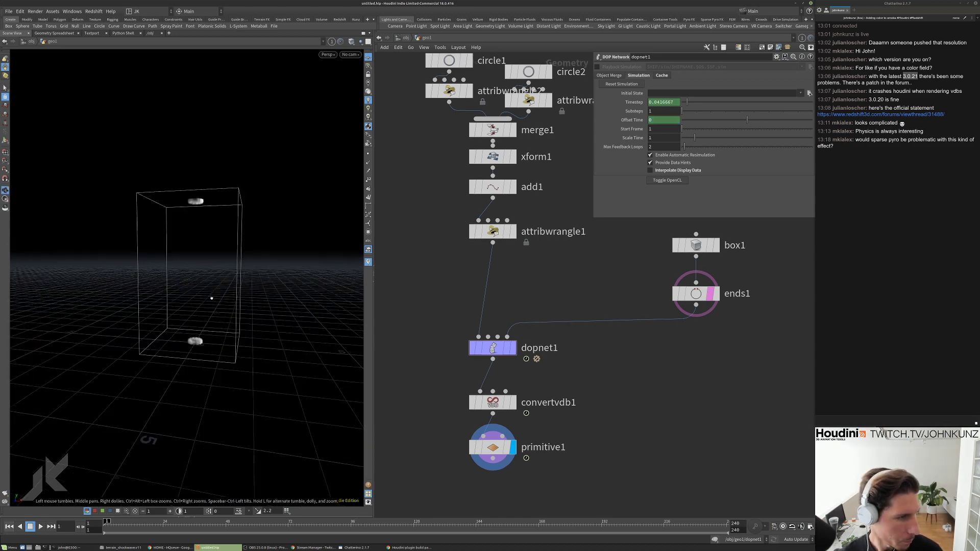
{"action": "left_click_drag", "start_coordinate": [210, 298], "coordinate": [271, 262], "text": "alt"}
{"action": "key", "text": "Up"}
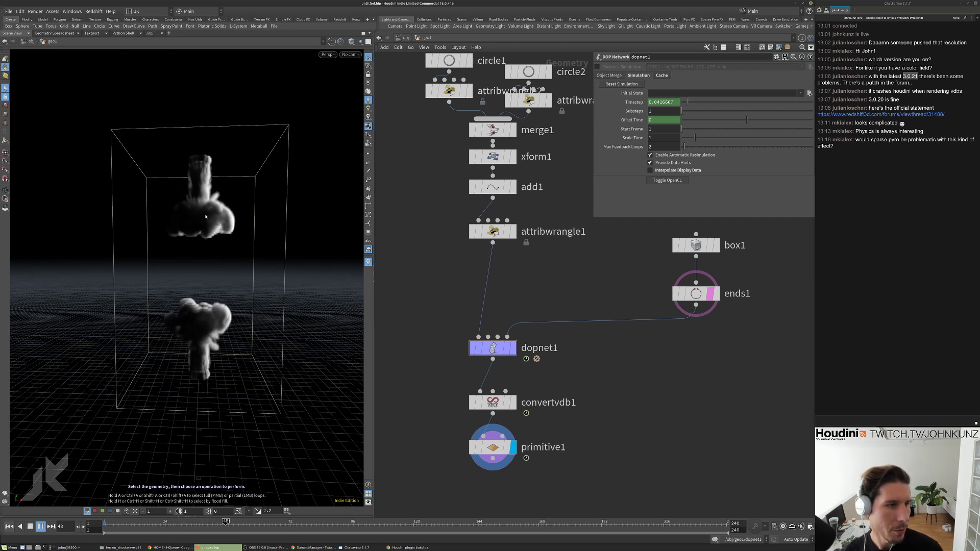
{"action": "key", "text": "ctrl+Up"}
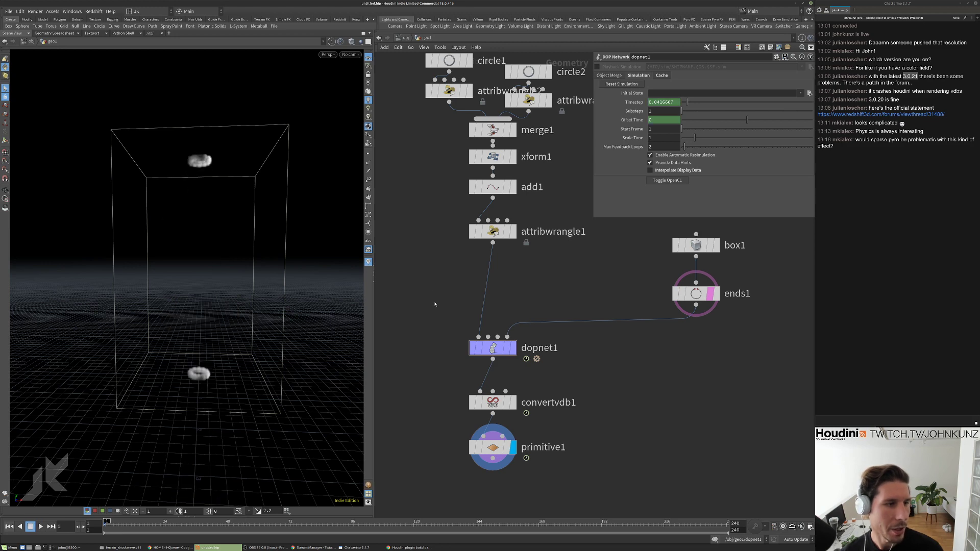
{"action": "scroll", "coordinate": [449, 250], "scroll_direction": "down", "scroll_amount": 3}
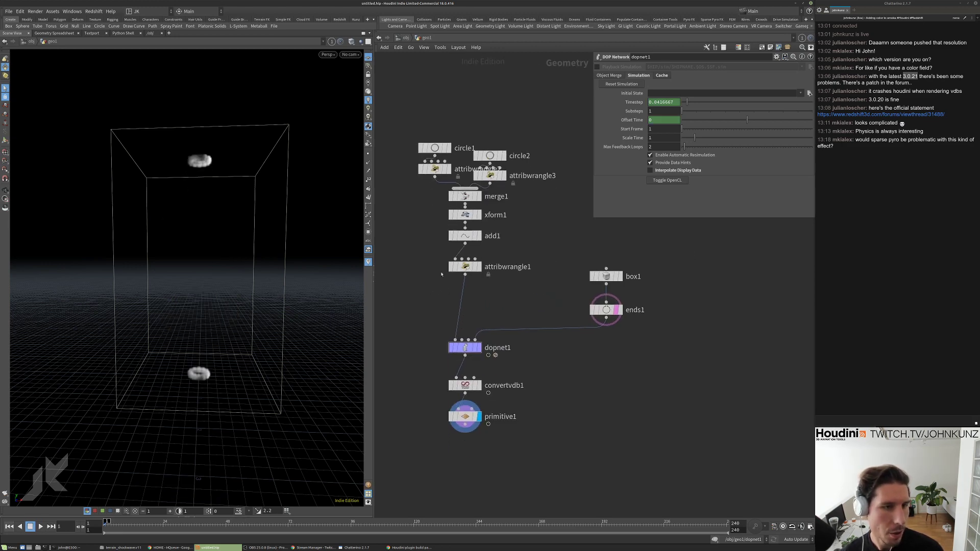
Inside dopnet1, give the vel Gas Particle to Field node a Source Pre-Mult of 25.
{"action": "key", "text": "Up"}
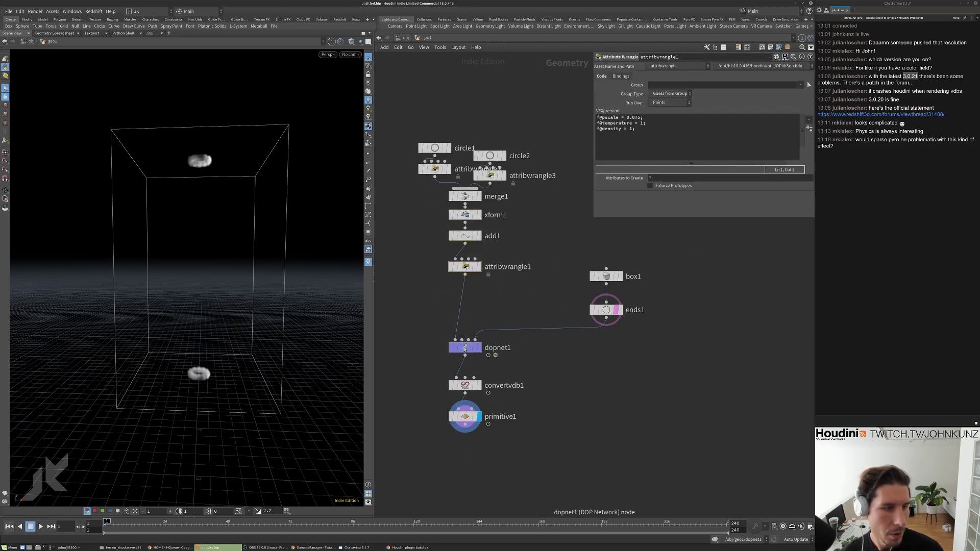
{"action": "key", "text": "Down"}
{"action": "key", "text": "Return"}
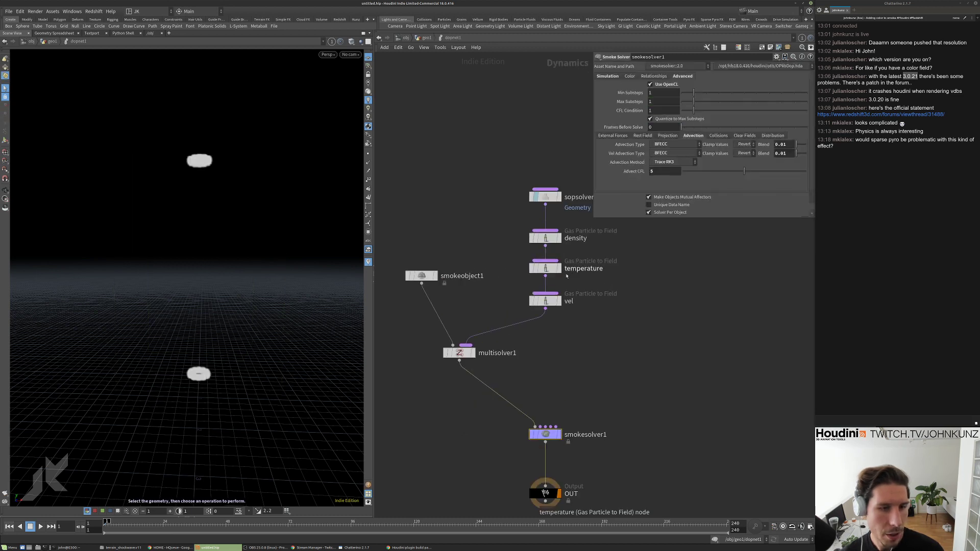
{"action": "left_click", "coordinate": [554, 301]}
{"action": "scroll", "coordinate": [701, 174], "scroll_direction": "down", "scroll_amount": 3}
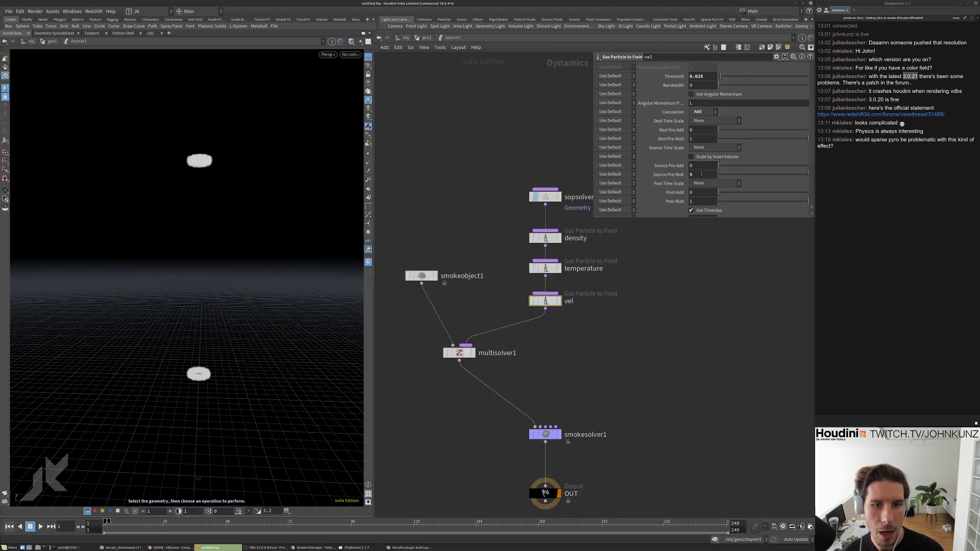
{"action": "left_click", "coordinate": [691, 174]}
{"action": "type", "text": "5"}
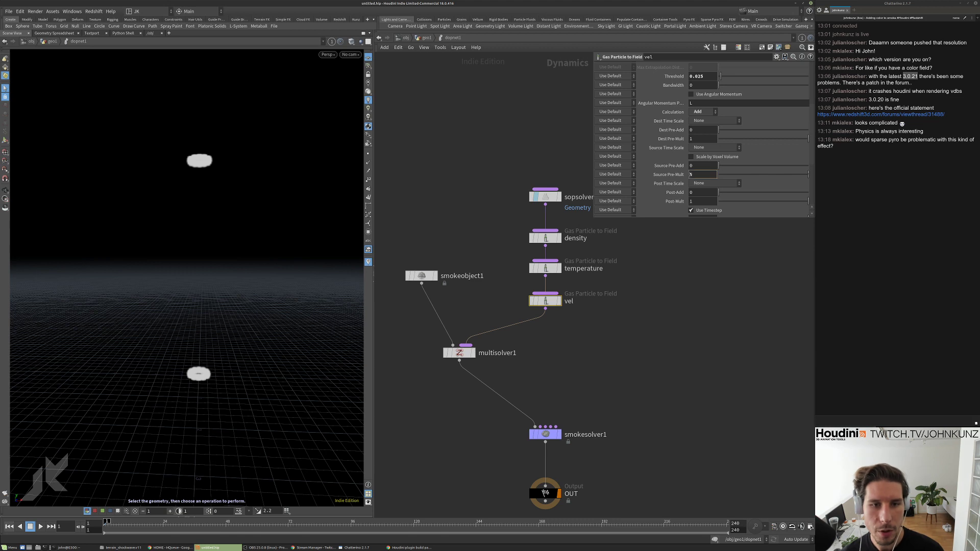
{"action": "key", "text": "Return"}
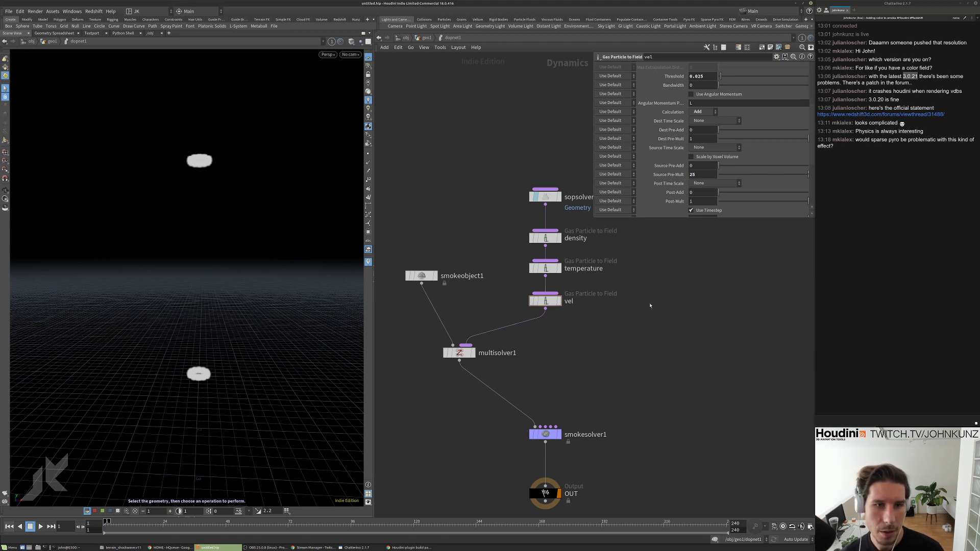
Return to the geo1 network and replay the simulation with the stronger velocity.
{"action": "middle_click_drag", "start_coordinate": [650, 306], "coordinate": [632, 293]}
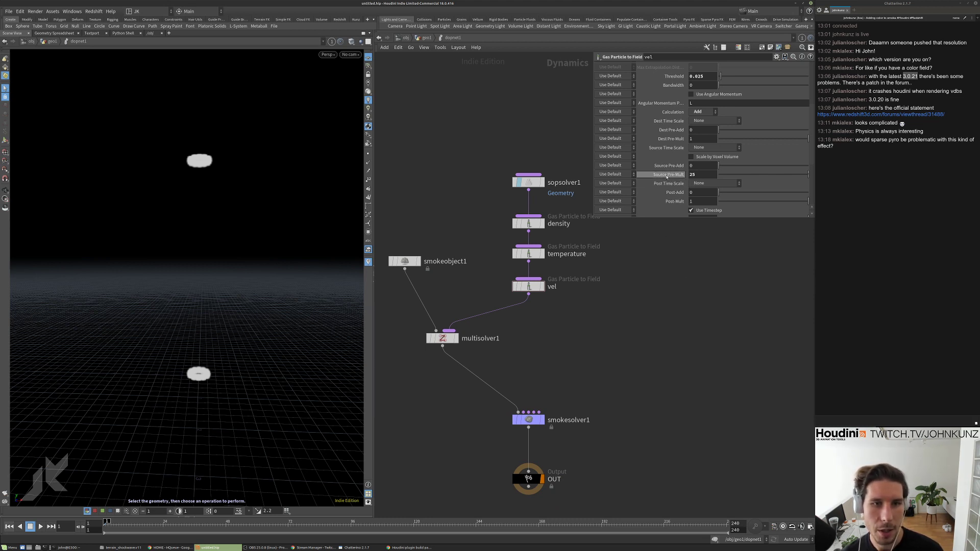
{"action": "left_click", "coordinate": [426, 37]}
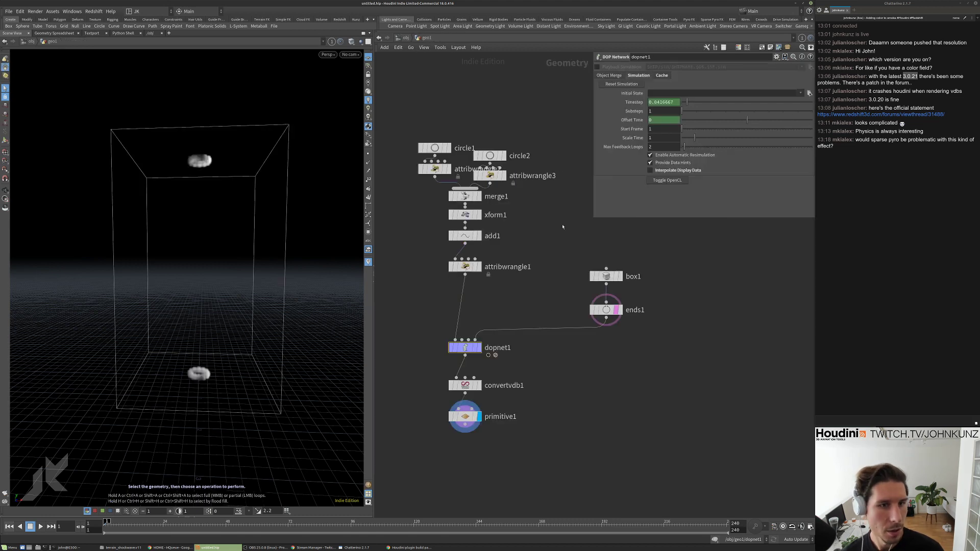
{"action": "double_click", "coordinate": [464, 348]}
{"action": "scroll", "coordinate": [679, 138], "scroll_direction": "down", "scroll_amount": 5}
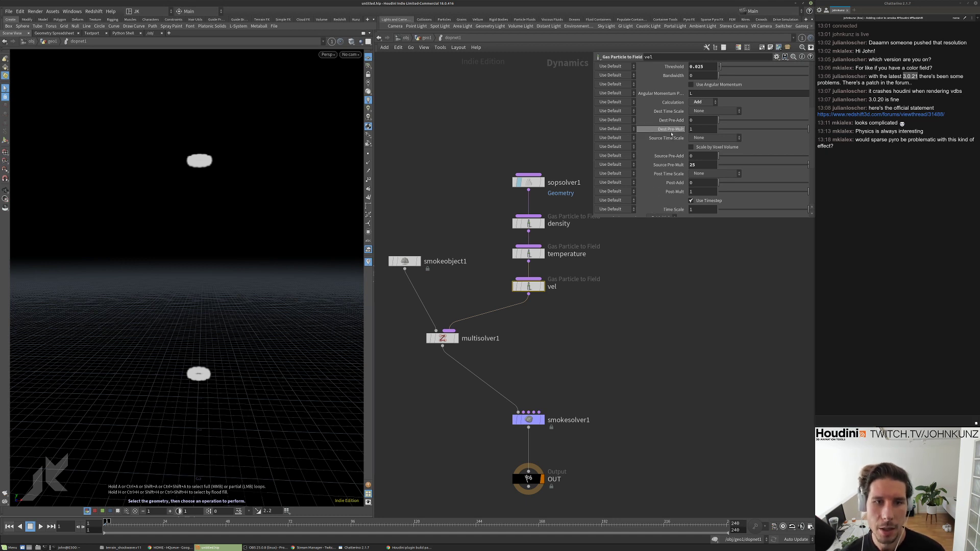
{"action": "scroll", "coordinate": [684, 148], "scroll_direction": "up", "scroll_amount": 2}
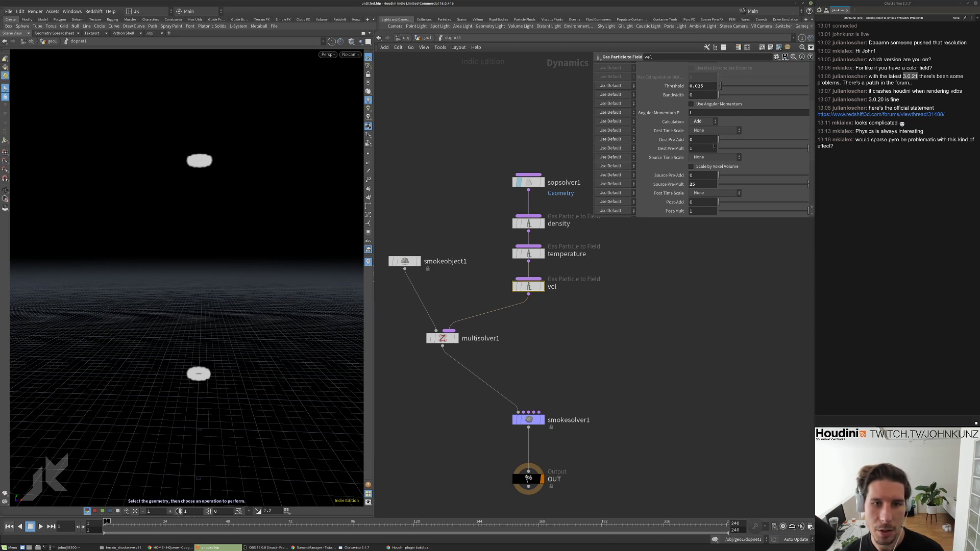
{"action": "scroll", "coordinate": [701, 154], "scroll_direction": "down", "scroll_amount": 2}
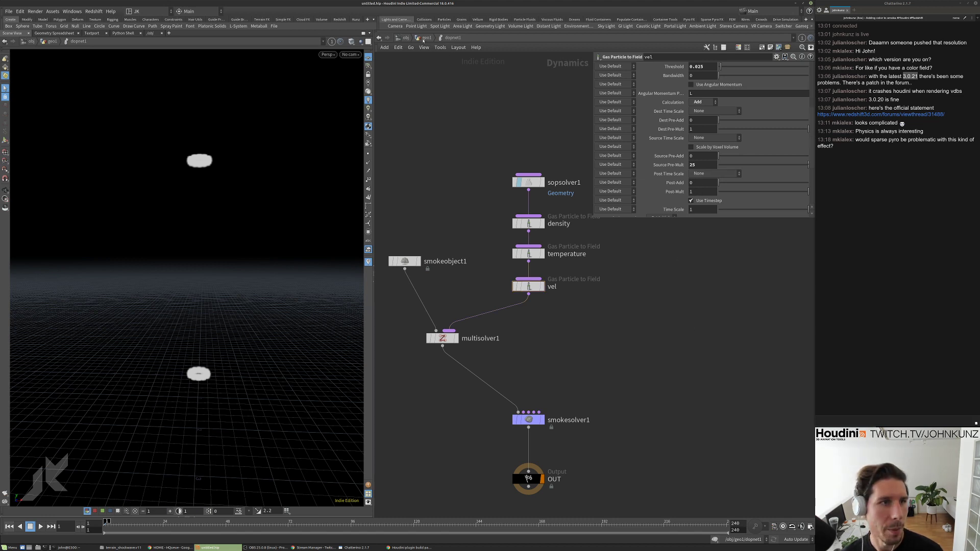
{"action": "key", "text": "u"}
{"action": "key", "text": "Up"}
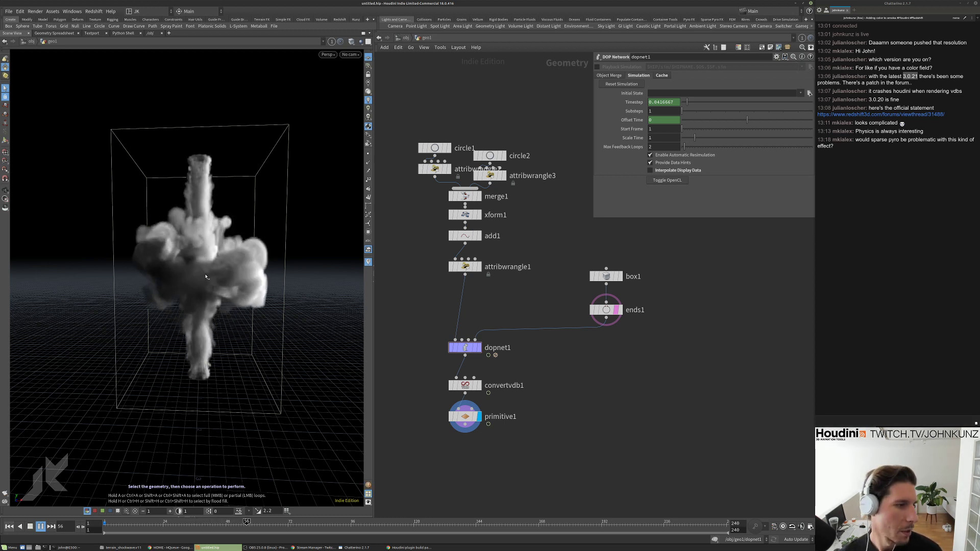
Bypass merge1 to drop the top plume, replay from frame 1, then re-enter dopnet1.
{"action": "key", "text": "ctrl+Up"}
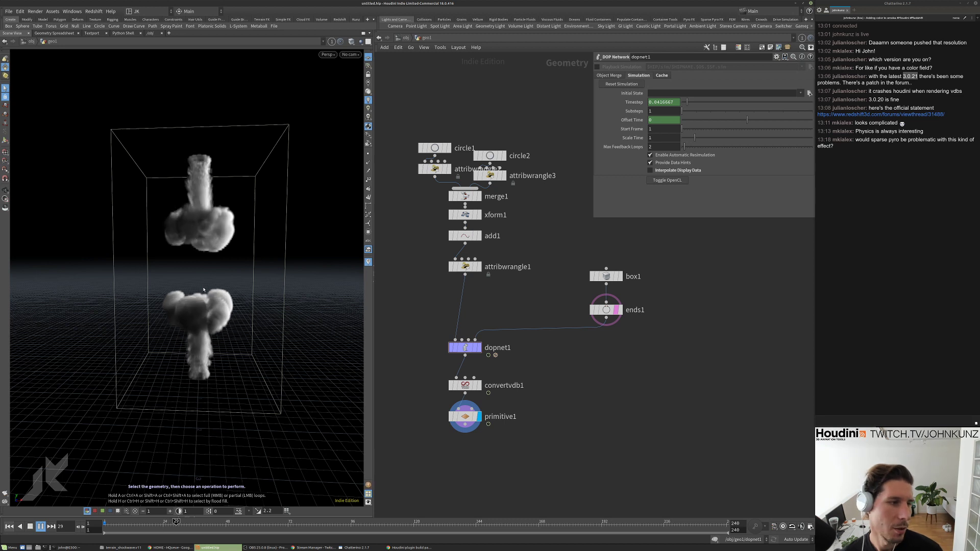
{"action": "key", "text": "ctrl+Up"}
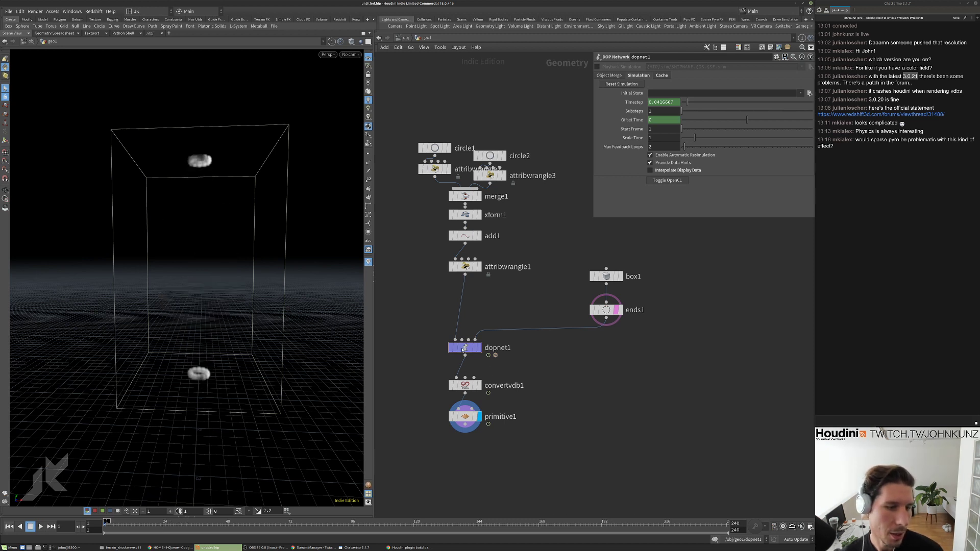
{"action": "scroll", "coordinate": [514, 304], "scroll_direction": "up", "scroll_amount": 2}
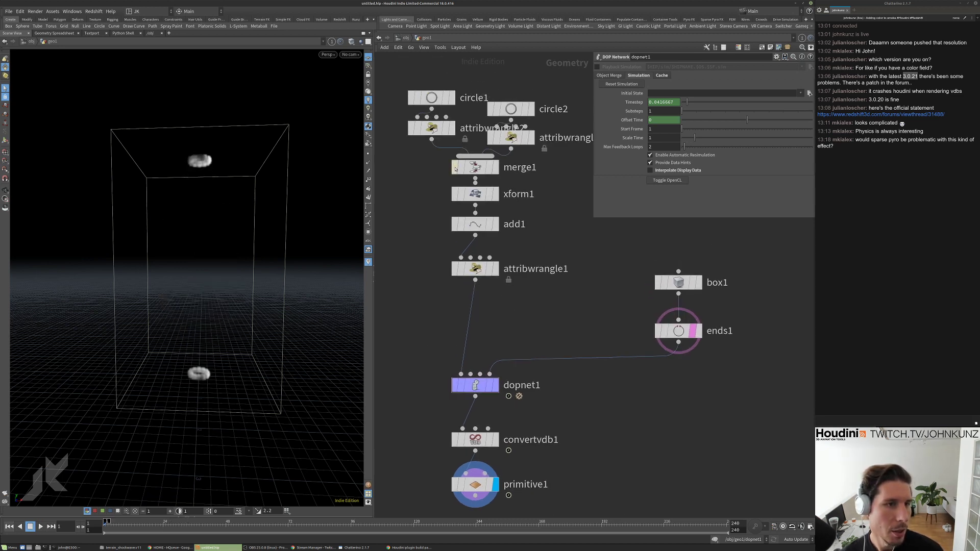
{"action": "left_click", "coordinate": [455, 168]}
{"action": "key", "text": "Up"}
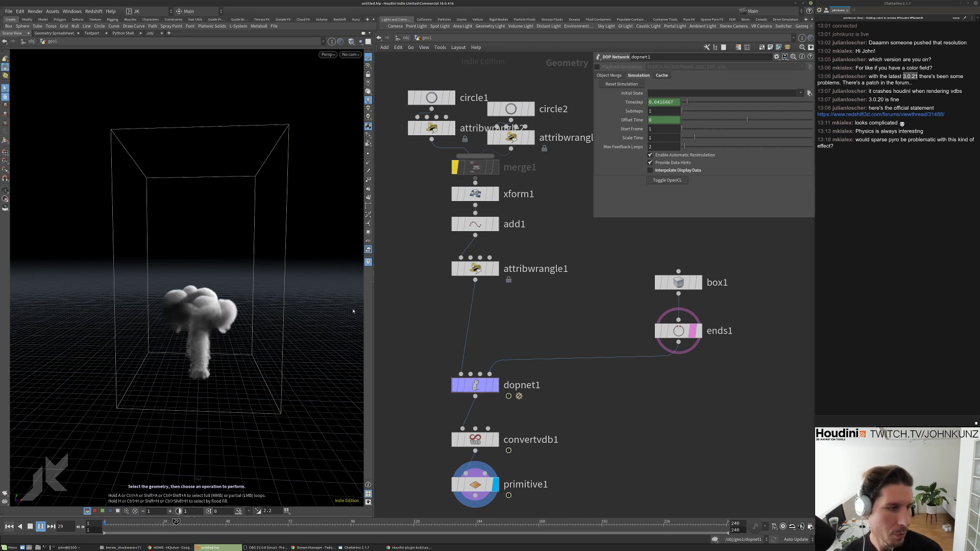
{"action": "key", "text": "ctrl+Up"}
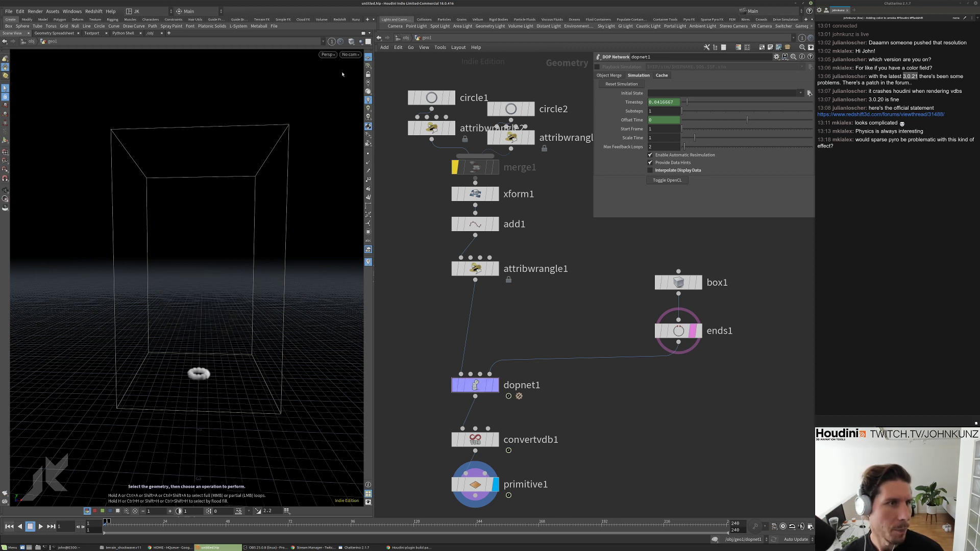
{"action": "left_click", "coordinate": [332, 42]}
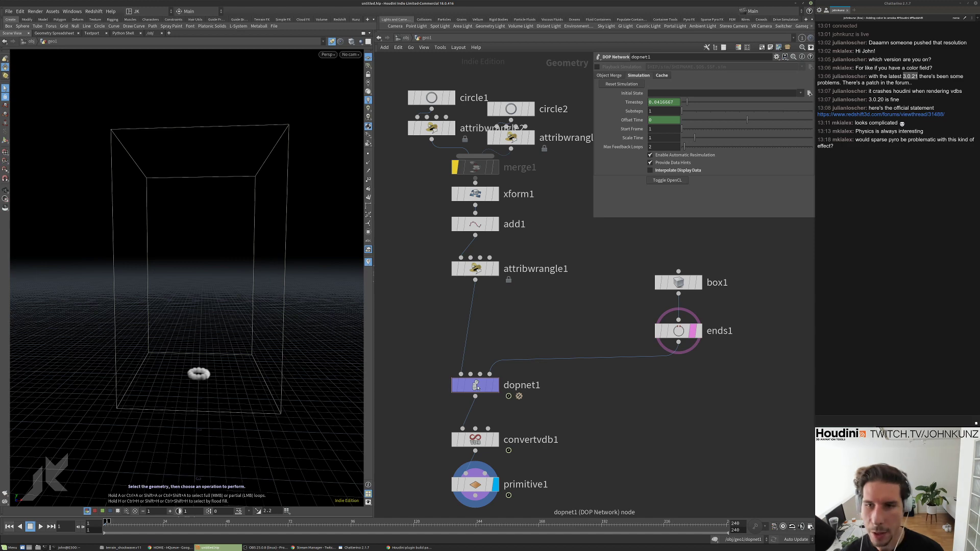
{"action": "double_click", "coordinate": [475, 386]}
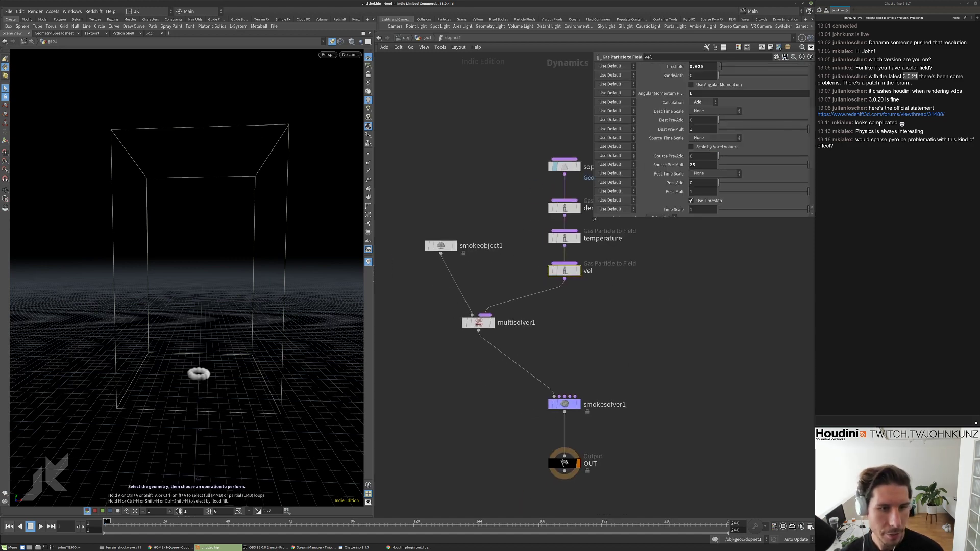
Add a Gas Turbulence node and wire it into smokesolver1's velocity update.
{"action": "key", "text": "Tab"}
{"action": "type", "text": "tur"}
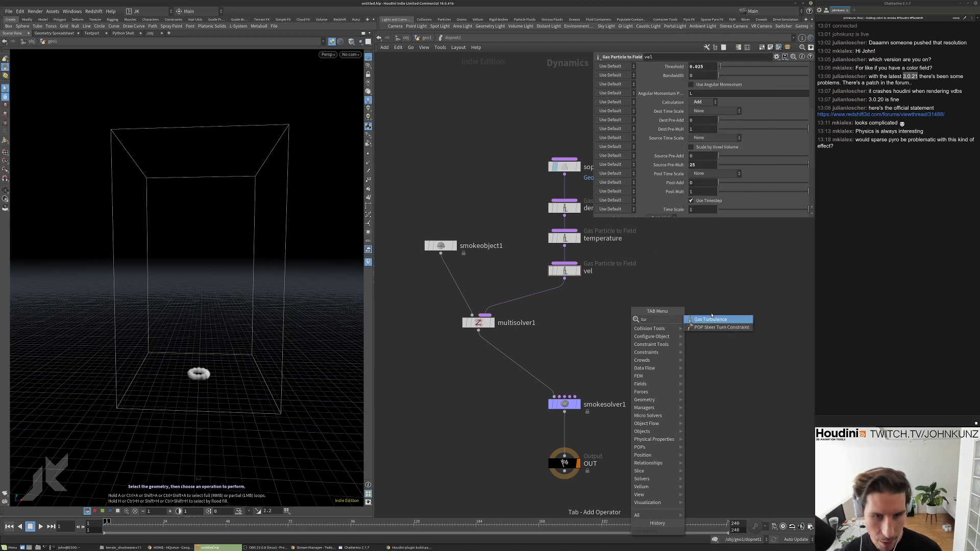
{"action": "left_click", "coordinate": [711, 318]}
{"action": "left_click", "coordinate": [646, 323]}
{"action": "left_click_drag", "start_coordinate": [646, 330], "coordinate": [564, 396]}
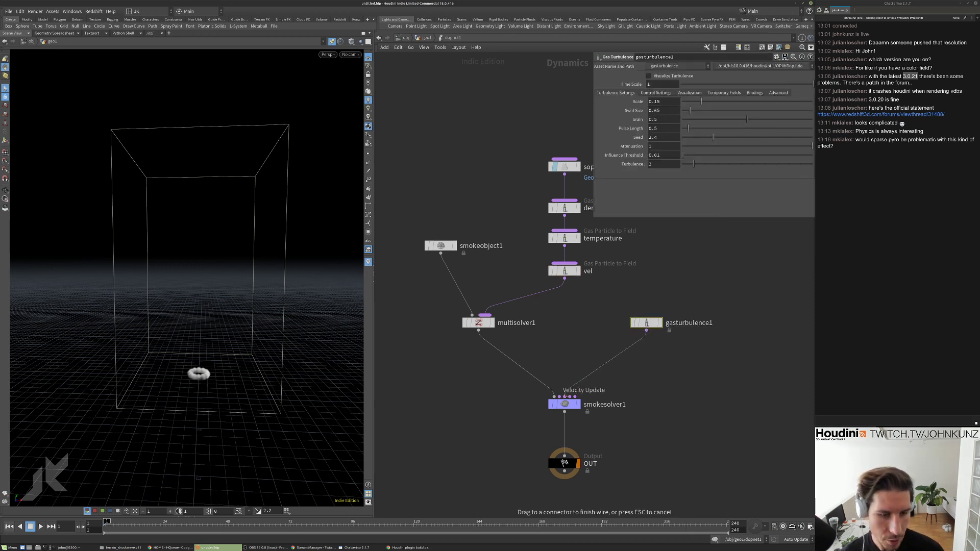
{"action": "left_click", "coordinate": [565, 396]}
{"action": "left_click", "coordinate": [572, 404]}
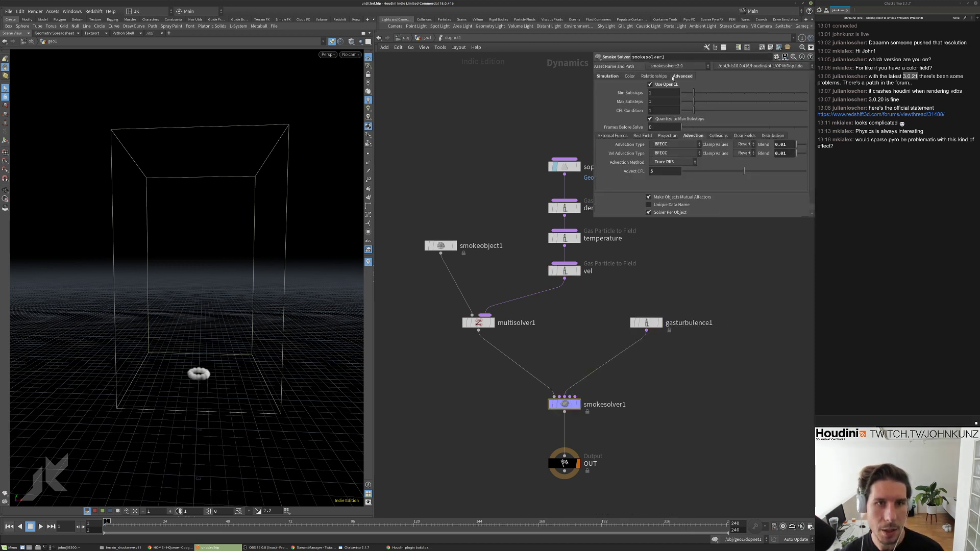
Copy smokesolver1's OpenCL parameter and paste it as a relative reference on gasturbulence1's Use OpenCL.
{"action": "right_click", "coordinate": [673, 78]}
{"action": "left_click", "coordinate": [693, 137]}
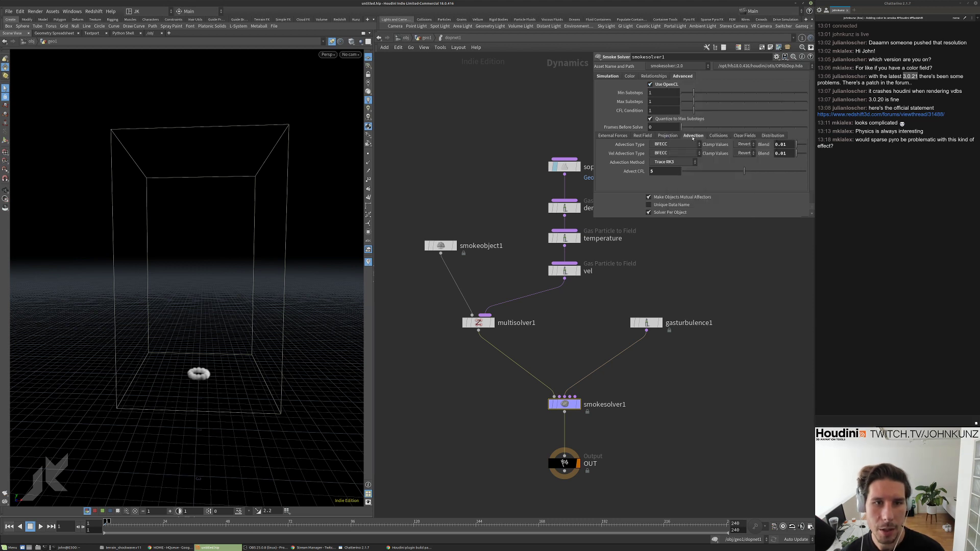
{"action": "left_click", "coordinate": [646, 323]}
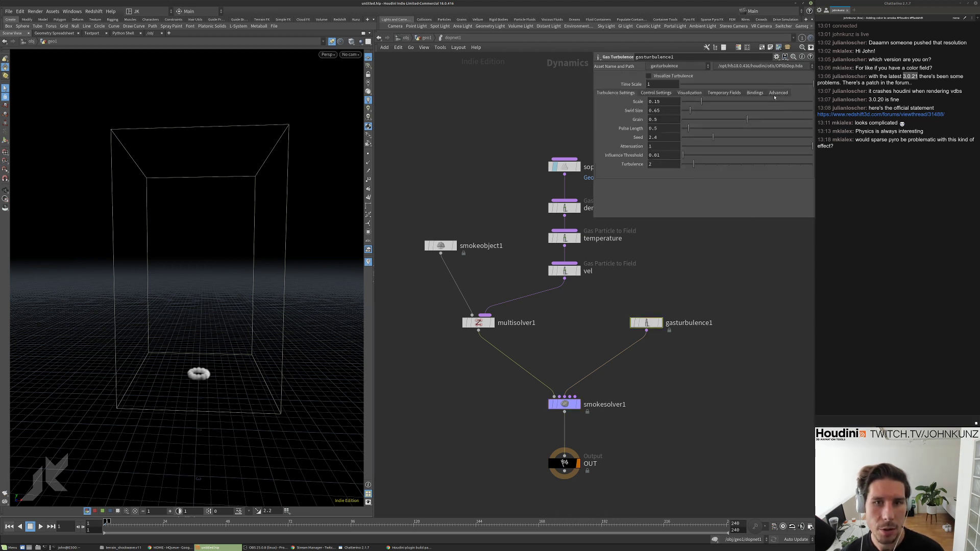
{"action": "left_click", "coordinate": [778, 93]}
{"action": "right_click", "coordinate": [667, 100]}
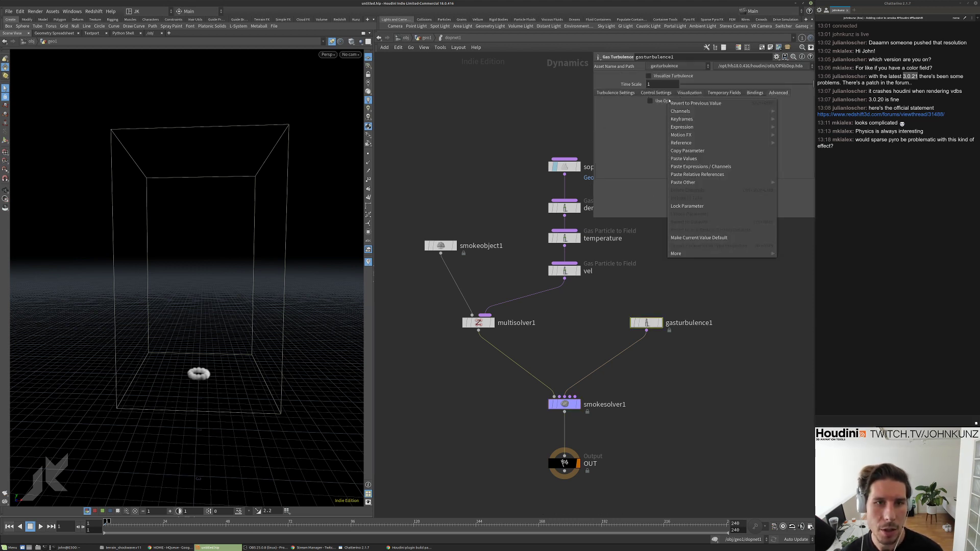
{"action": "left_click", "coordinate": [702, 174]}
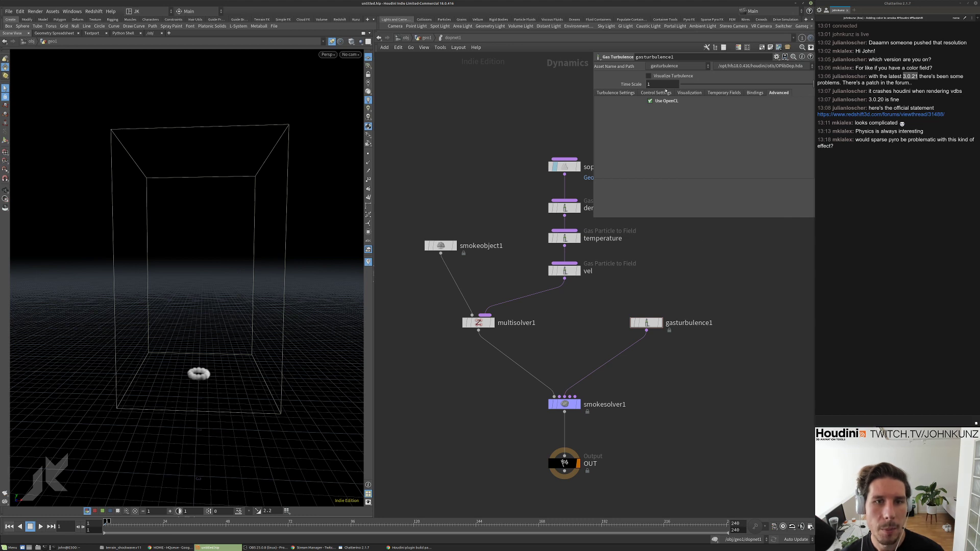
{"action": "left_click", "coordinate": [626, 93]}
{"action": "left_click", "coordinate": [755, 93]}
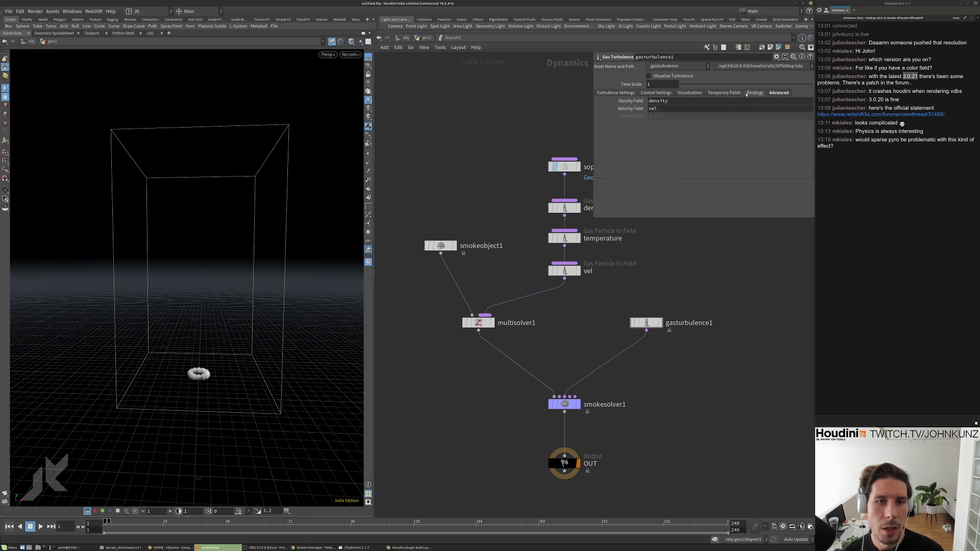
Review gasturbulence1's Bindings, Control Settings and Visualization tabs, then play the smoke simulation.
{"action": "double_click", "coordinate": [701, 101]}
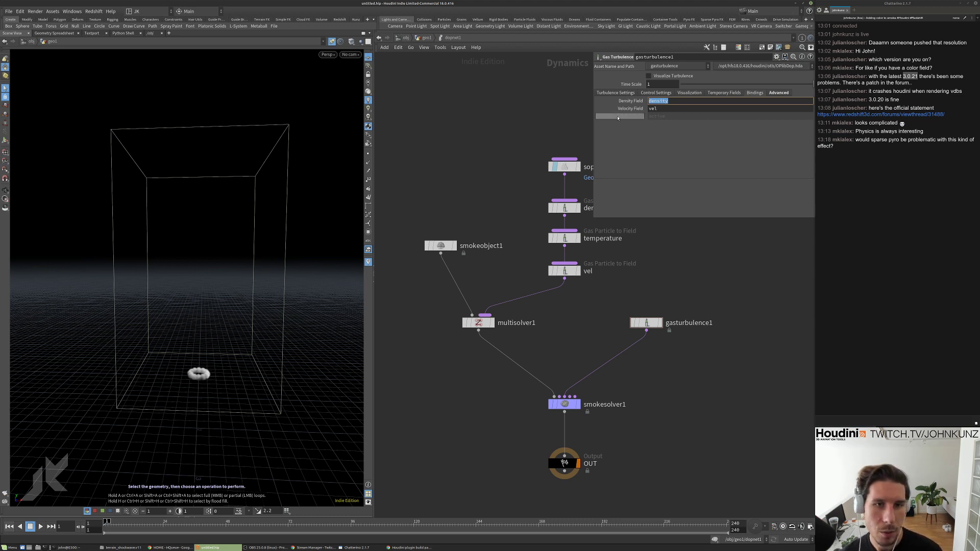
{"action": "left_click", "coordinate": [615, 92]}
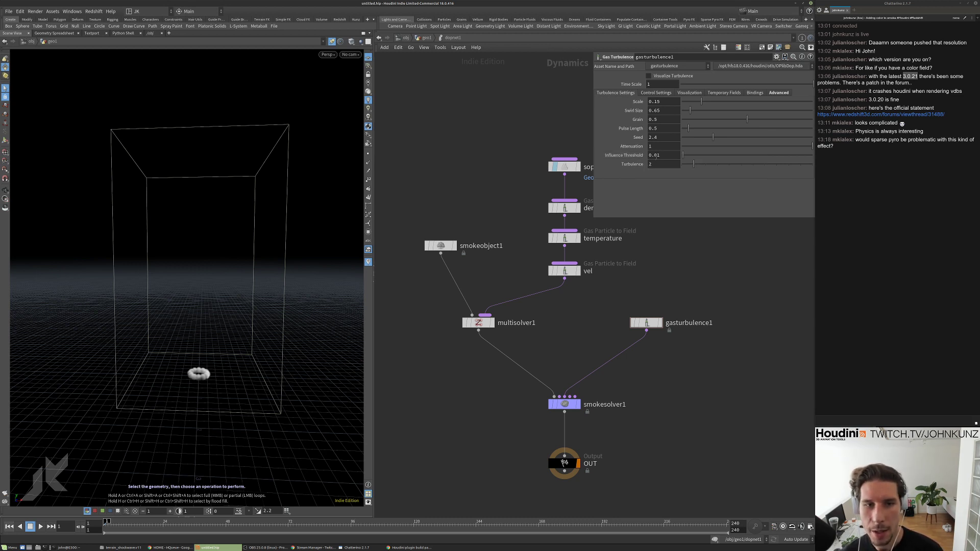
{"action": "double_click", "coordinate": [655, 155]}
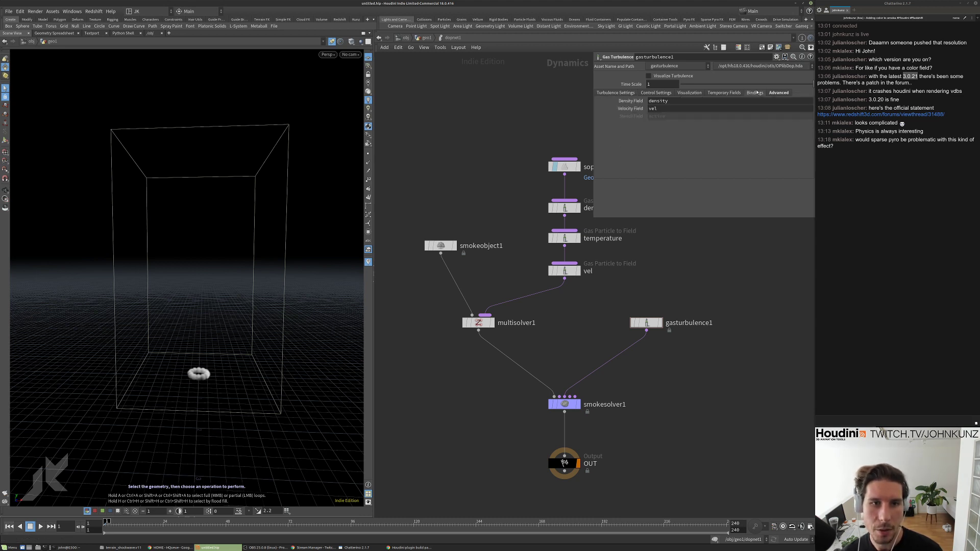
{"action": "left_click", "coordinate": [779, 92]}
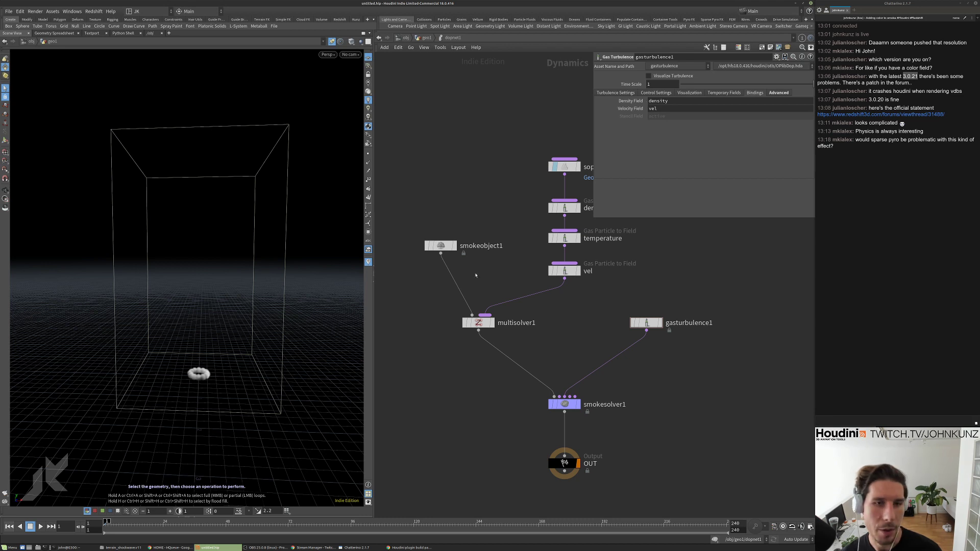
{"action": "left_click", "coordinate": [619, 93]}
{"action": "left_click", "coordinate": [656, 92]}
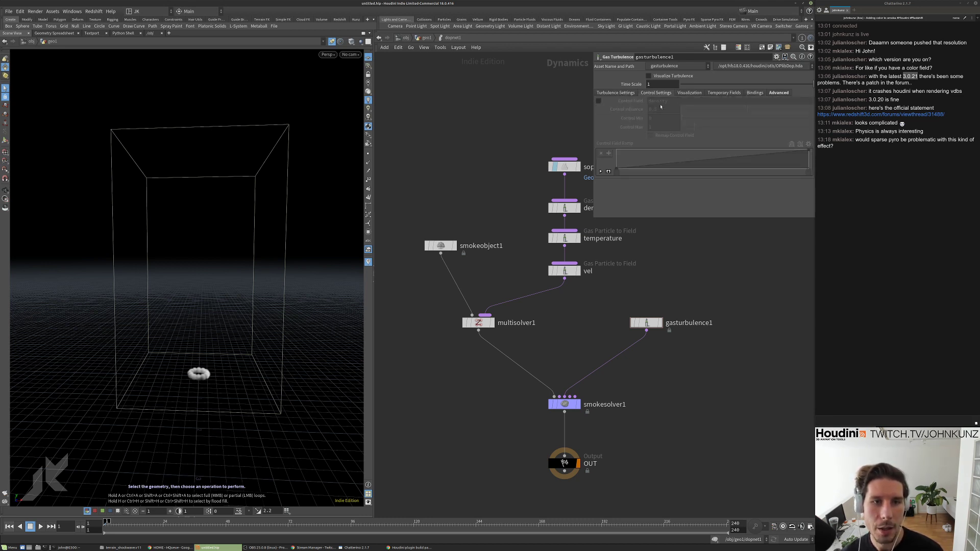
{"action": "left_click", "coordinate": [689, 93]}
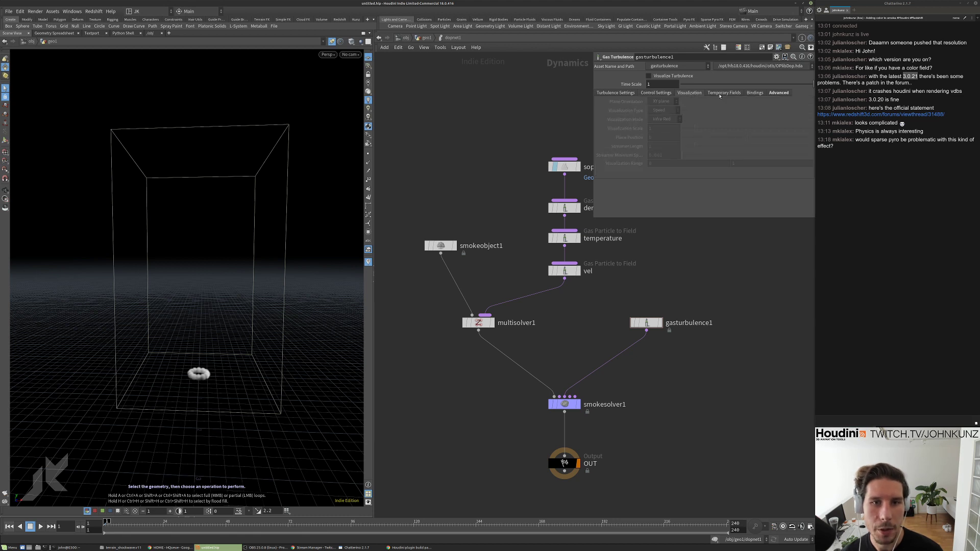
{"action": "left_click", "coordinate": [723, 92]}
{"action": "left_click", "coordinate": [755, 92]}
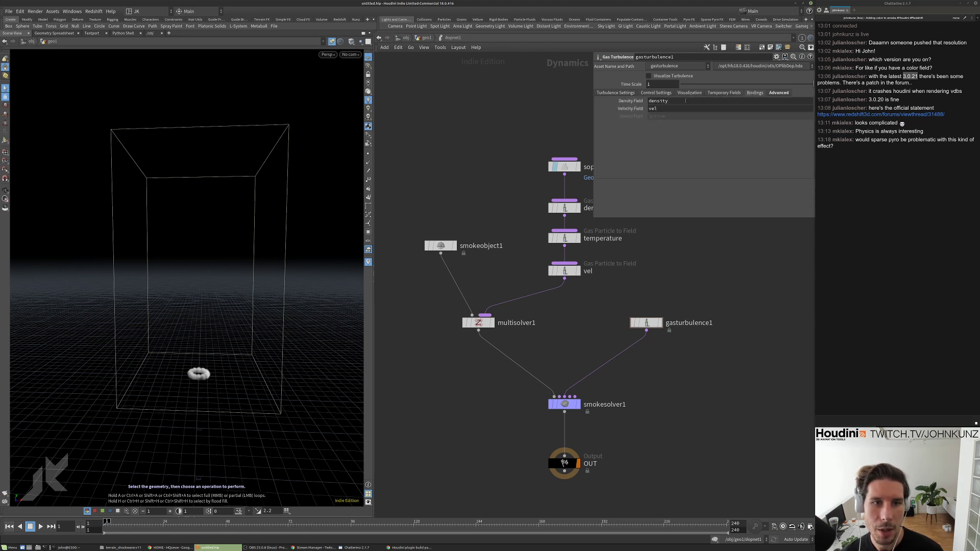
{"action": "left_click_drag", "start_coordinate": [679, 101], "coordinate": [650, 104]}
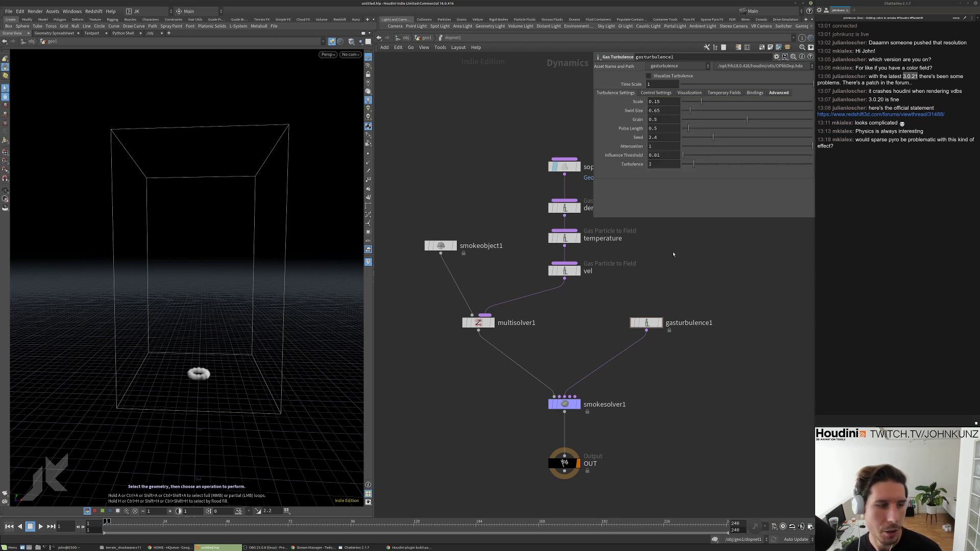
{"action": "key", "text": "Up"}
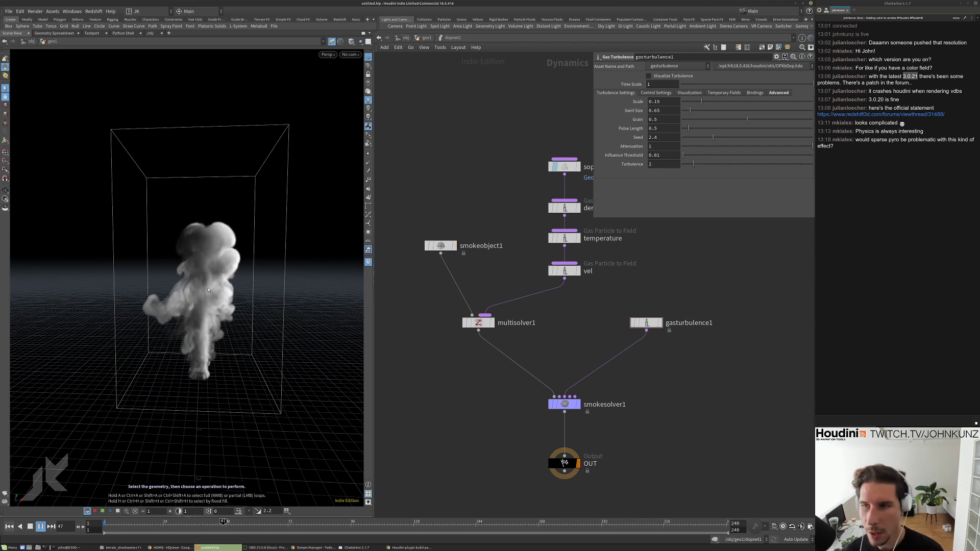
Rewind to frame 1 and show smokeobject1's info: density, temperature and vel fields at 150×250×150 voxels.
{"action": "key", "text": "ctrl+Up"}
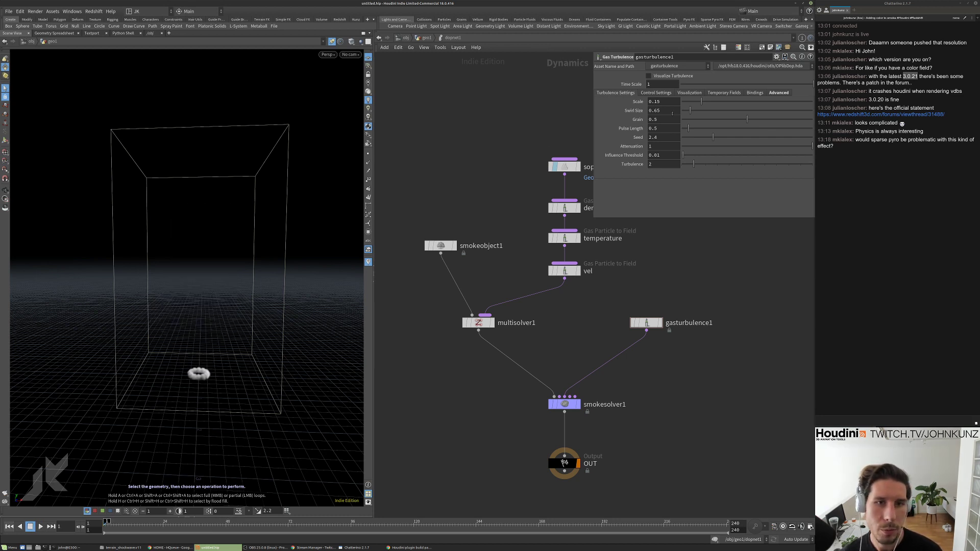
{"action": "middle_click", "coordinate": [441, 247]}
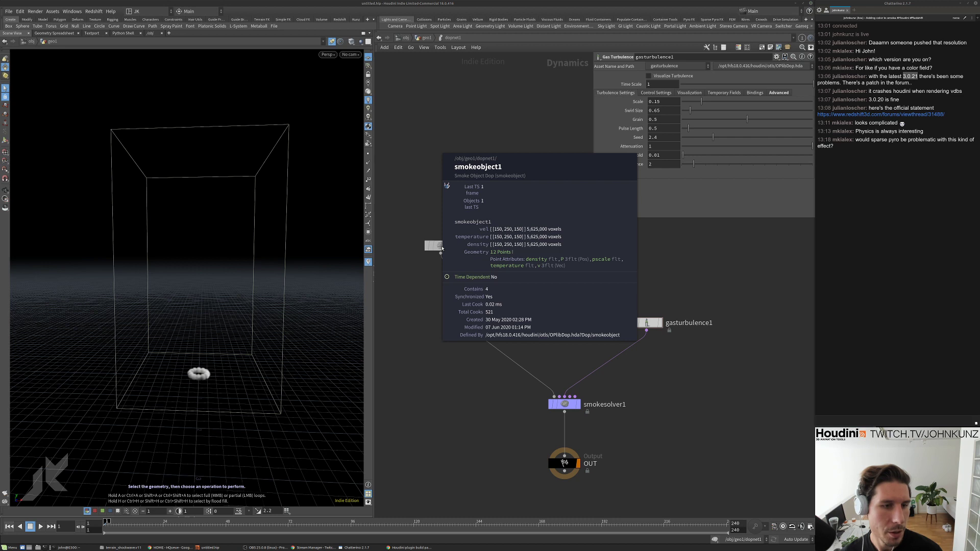
Compare smokeobject1 with gasturbulence1, set Swirl Size to 0.15, and replay the simulation.
{"action": "left_click", "coordinate": [441, 246]}
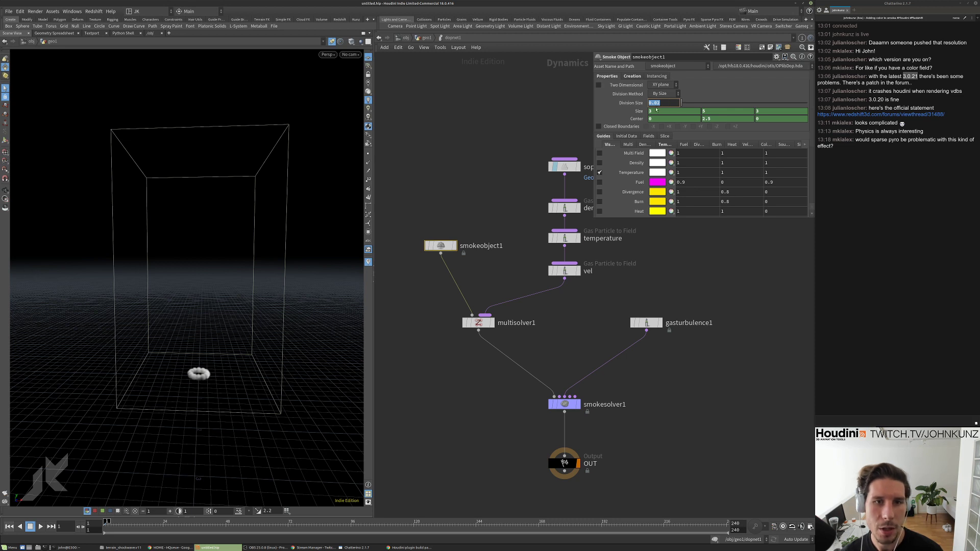
{"action": "left_click", "coordinate": [646, 322]}
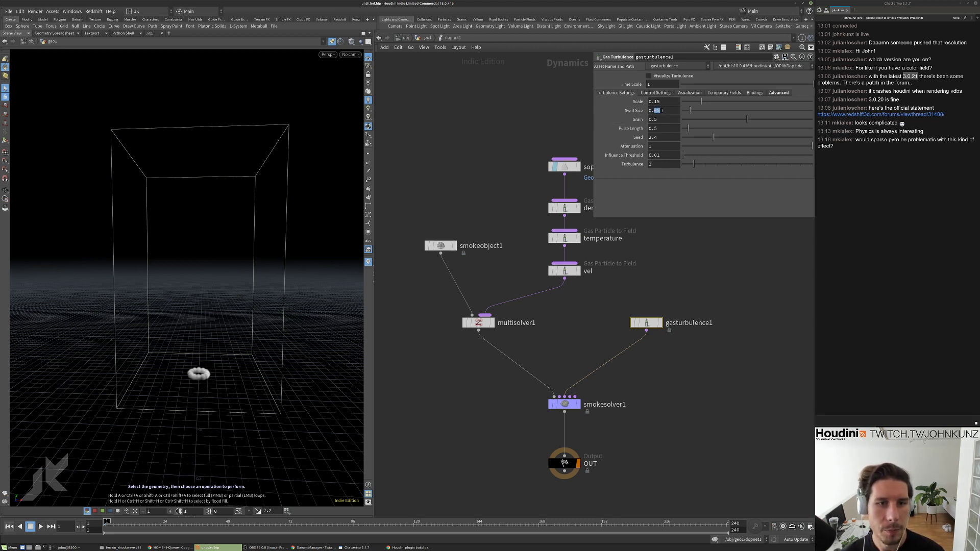
{"action": "left_click", "coordinate": [448, 249]}
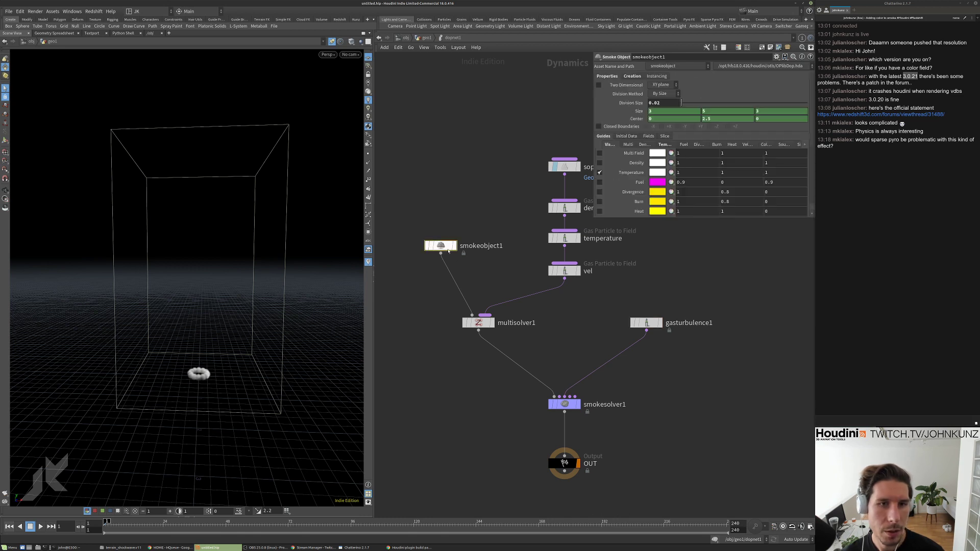
{"action": "left_click", "coordinate": [646, 323]}
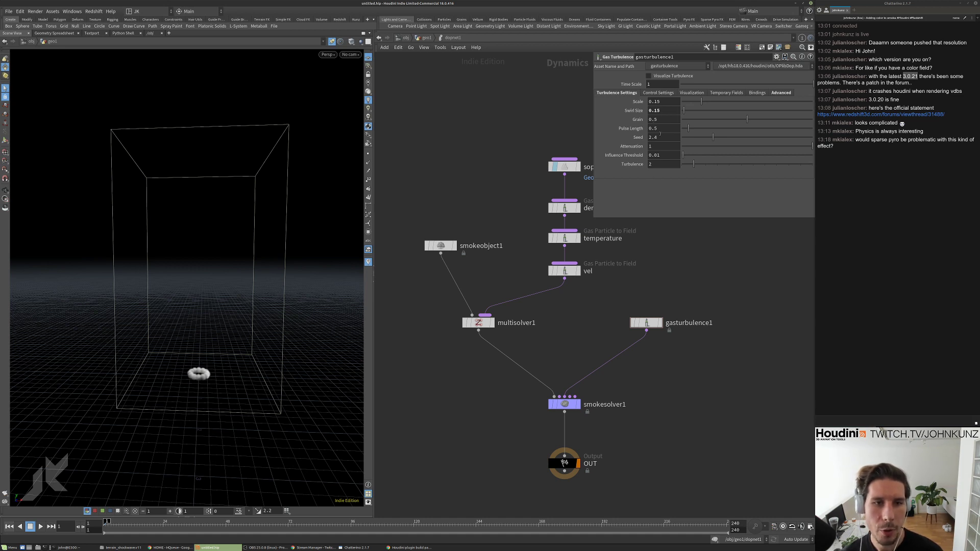
{"action": "key", "text": "Up"}
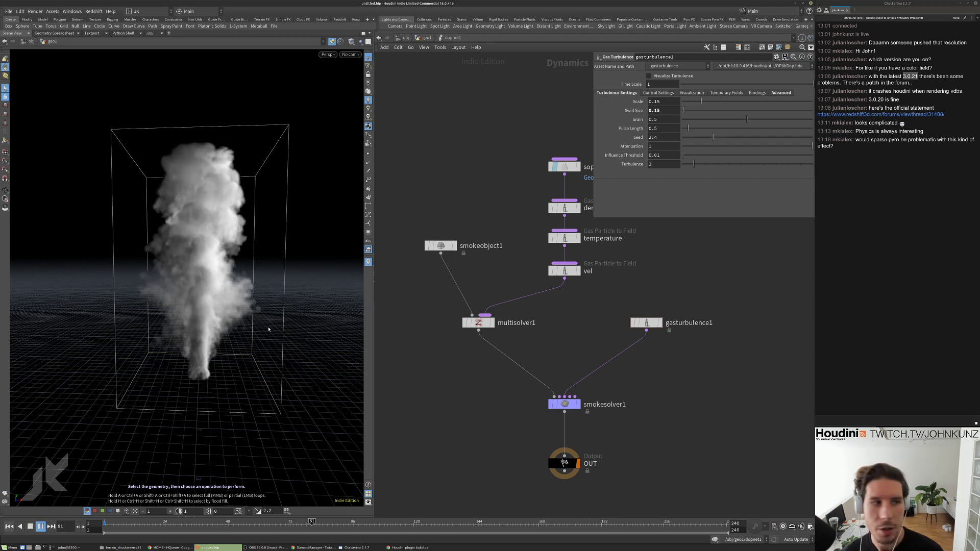
{"action": "key", "text": "ctrl+Up"}
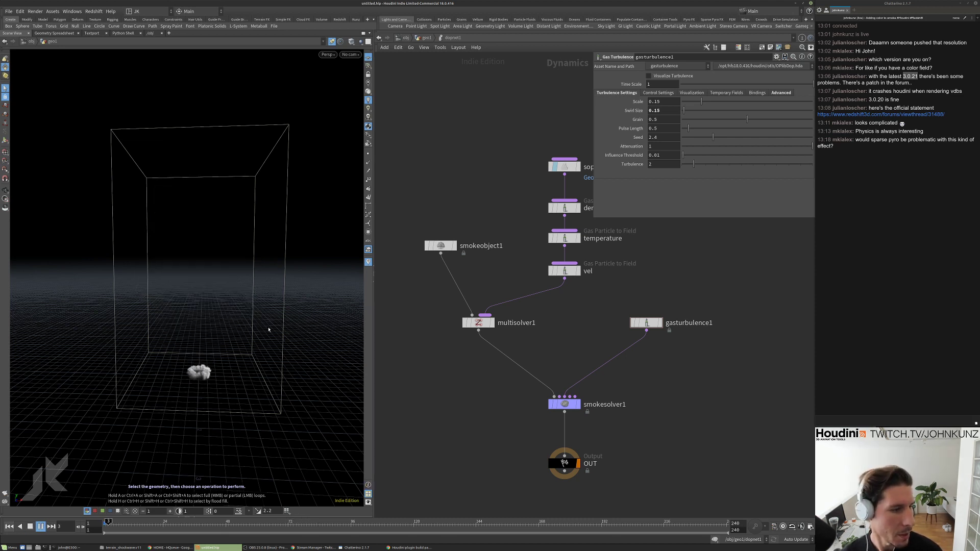
Enable gasturbulence1's control field using temperature with Control Max 2, then replay from frame 1.
{"action": "key", "text": "Up"}
{"action": "key", "text": "ctrl+Up"}
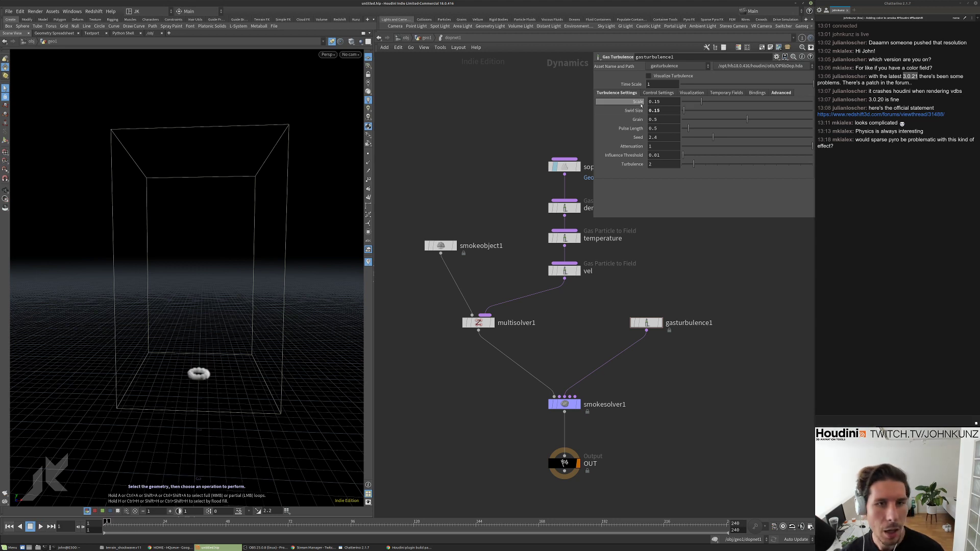
{"action": "left_click", "coordinate": [658, 93]}
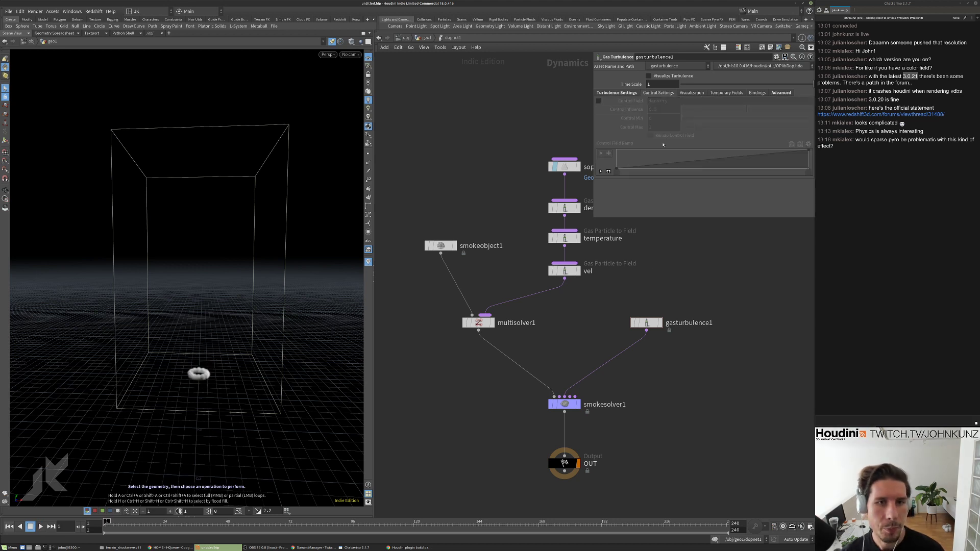
{"action": "left_click", "coordinate": [598, 100]}
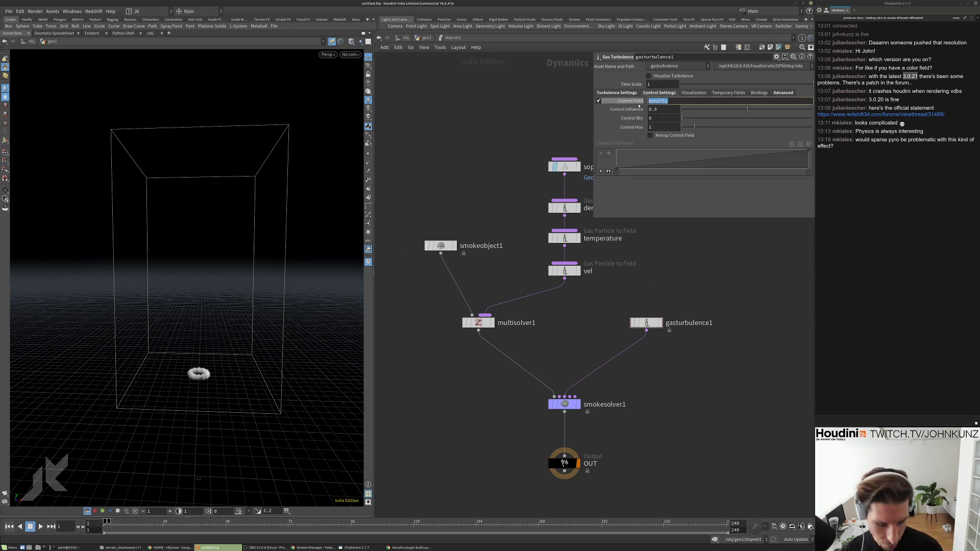
{"action": "type", "text": "temp"}
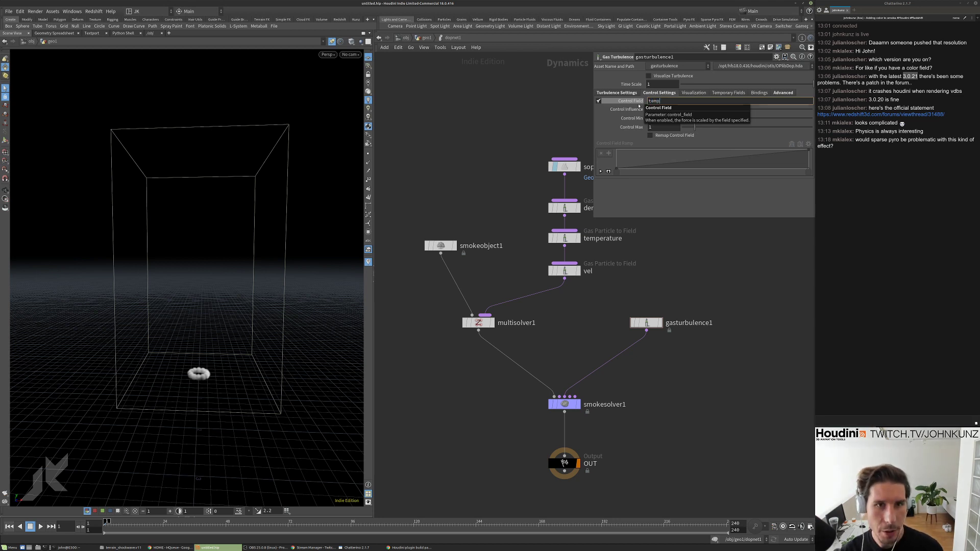
{"action": "type", "text": "erature"}
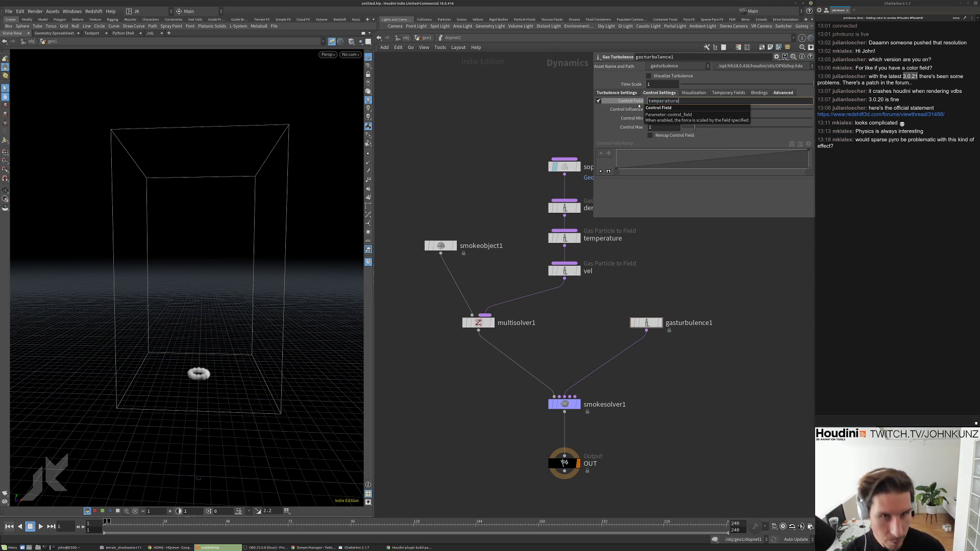
{"action": "key", "text": "Return"}
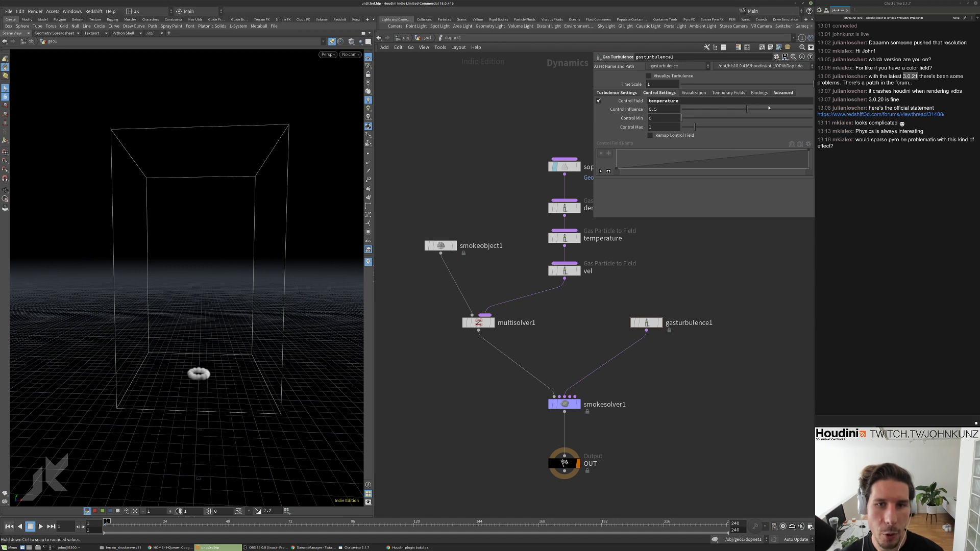
{"action": "left_click_drag", "start_coordinate": [700, 128], "coordinate": [707, 127]}
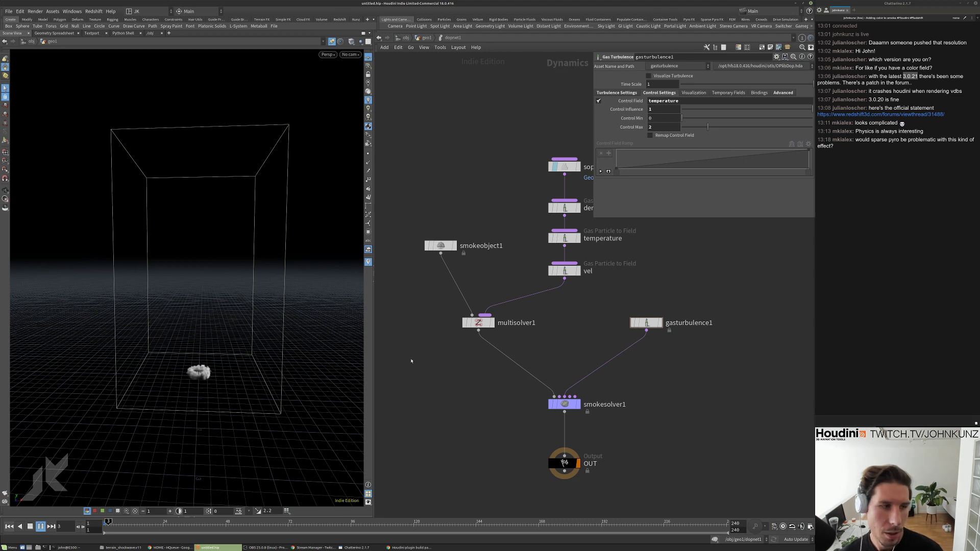
{"action": "key", "text": "Up"}
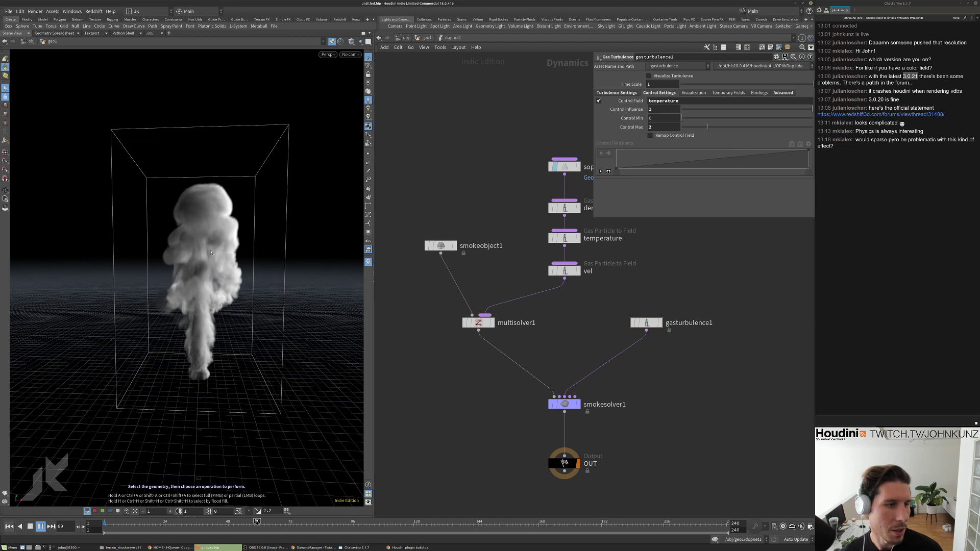
{"action": "key", "text": "ctrl+Up"}
Try turbulence Scale values 0.35 and 0.6, replaying the simulation and rewinding to frame 1.
{"action": "left_click", "coordinate": [611, 93]}
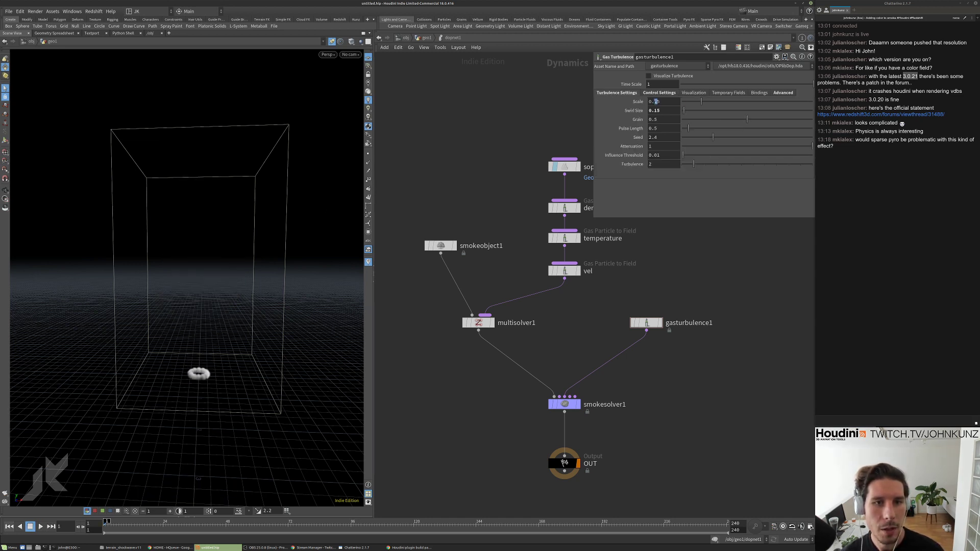
{"action": "left_click", "coordinate": [656, 102]}
{"action": "type", "text": "0.35"}
{"action": "key", "text": "Return"}
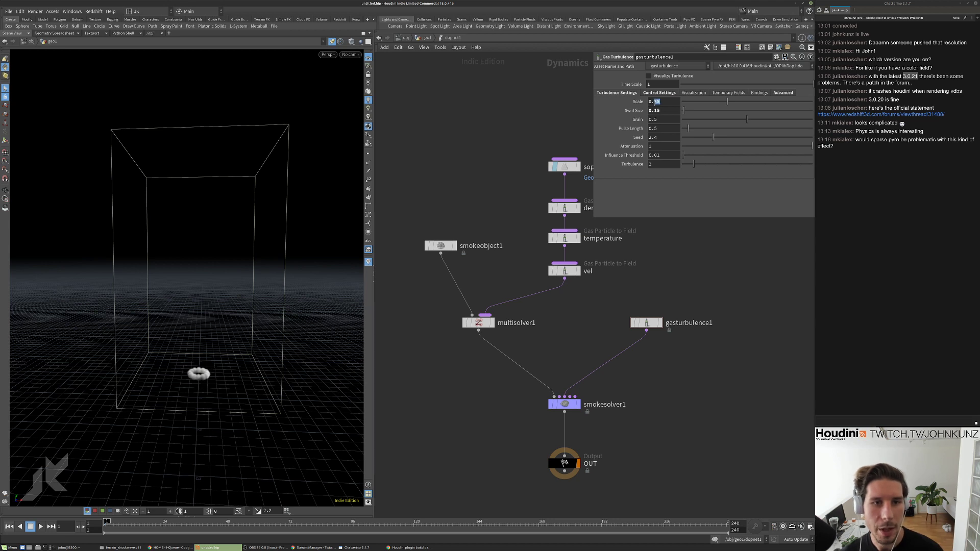
{"action": "type", "text": "6"}
{"action": "key", "text": "Return"}
{"action": "key", "text": "Up"}
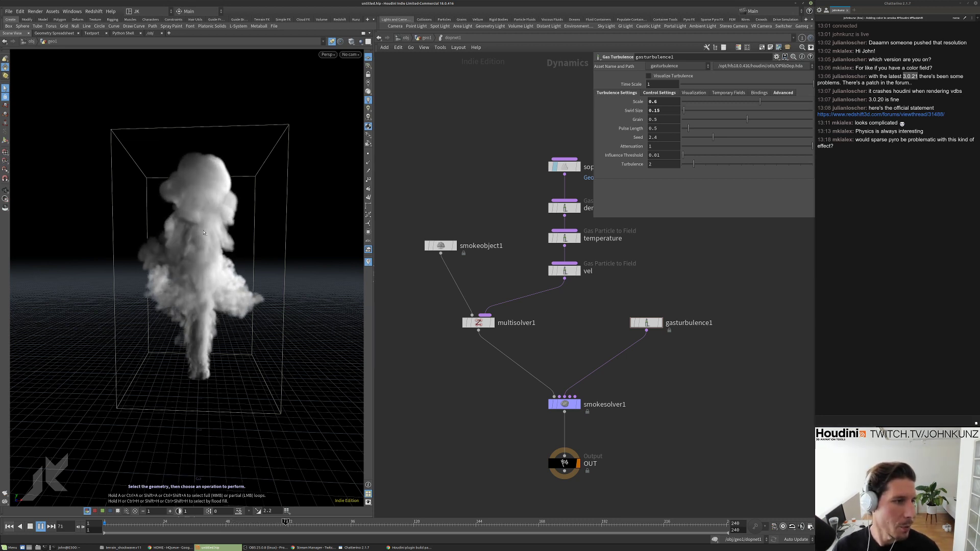
{"action": "key", "text": "ctrl+Up"}
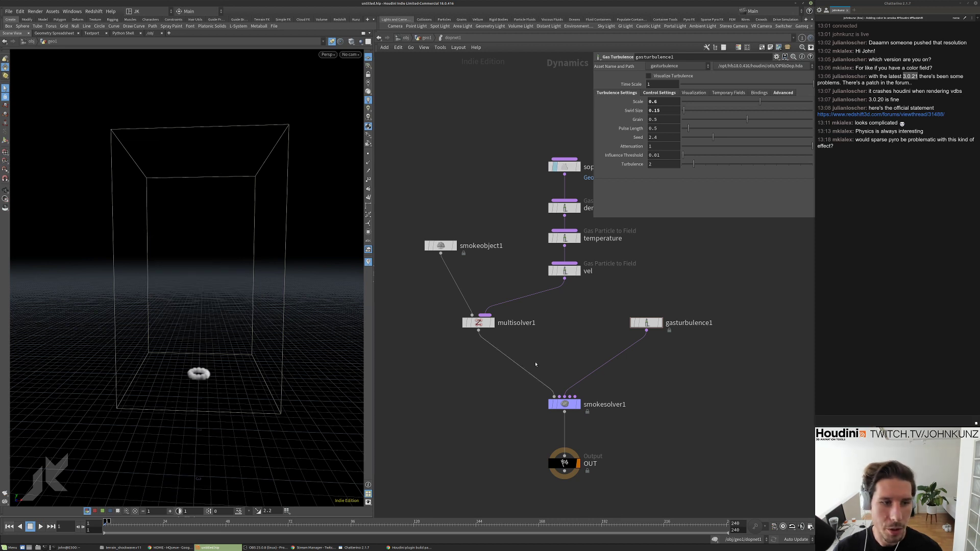
Try Scale values 0.75 and 1, replaying the simulation and rewinding.
{"action": "double_click", "coordinate": [656, 102]}
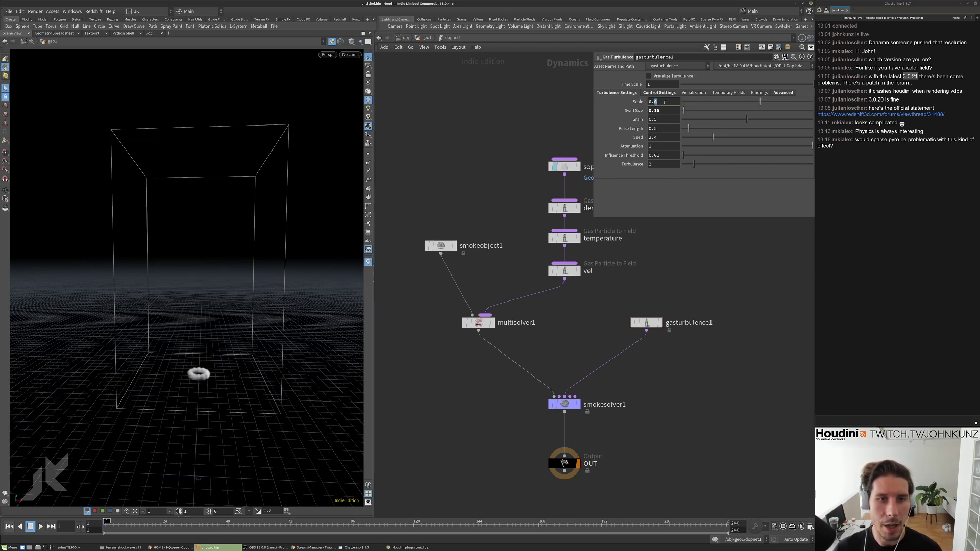
{"action": "type", "text": "75"}
{"action": "key", "text": "Return"}
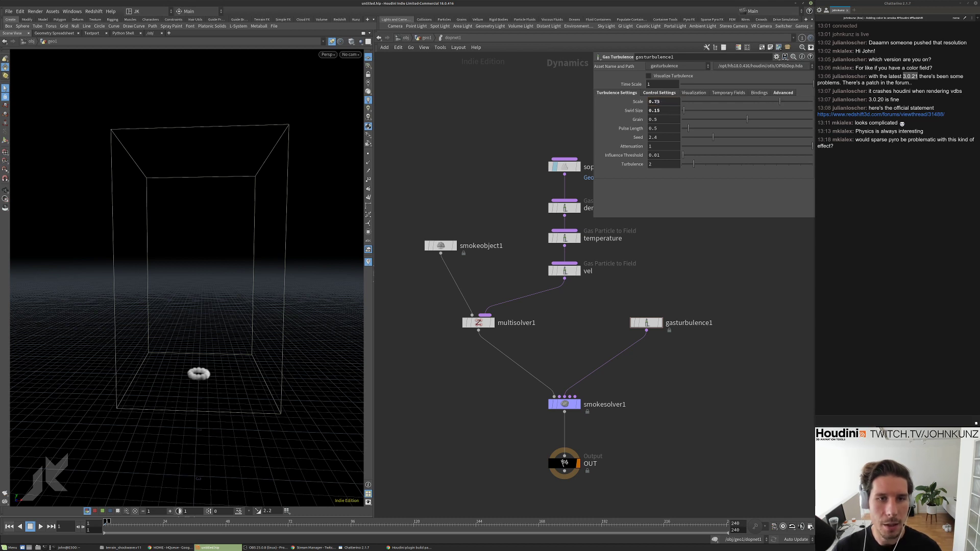
{"action": "type", "text": "1"}
{"action": "key", "text": "Return"}
{"action": "key", "text": "Up"}
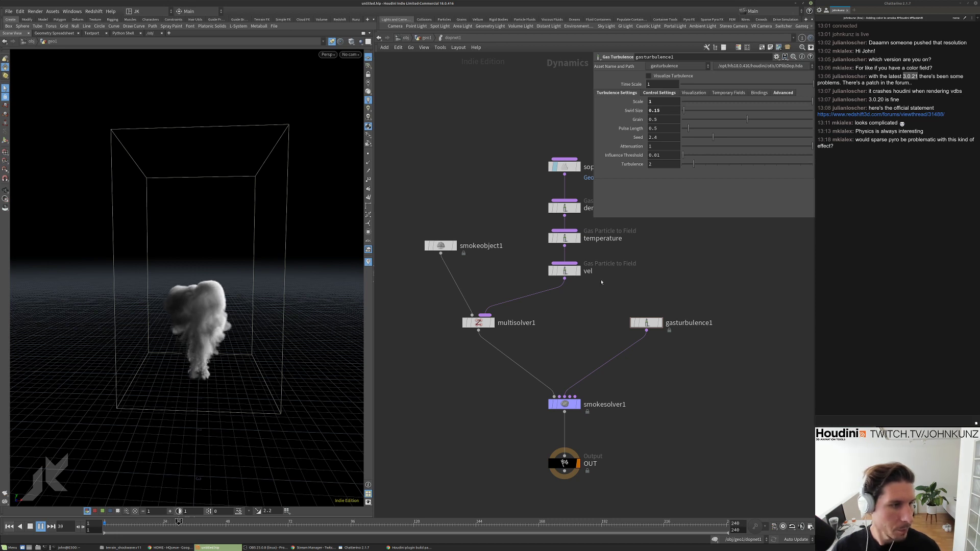
{"action": "key", "text": "ctrl+Up"}
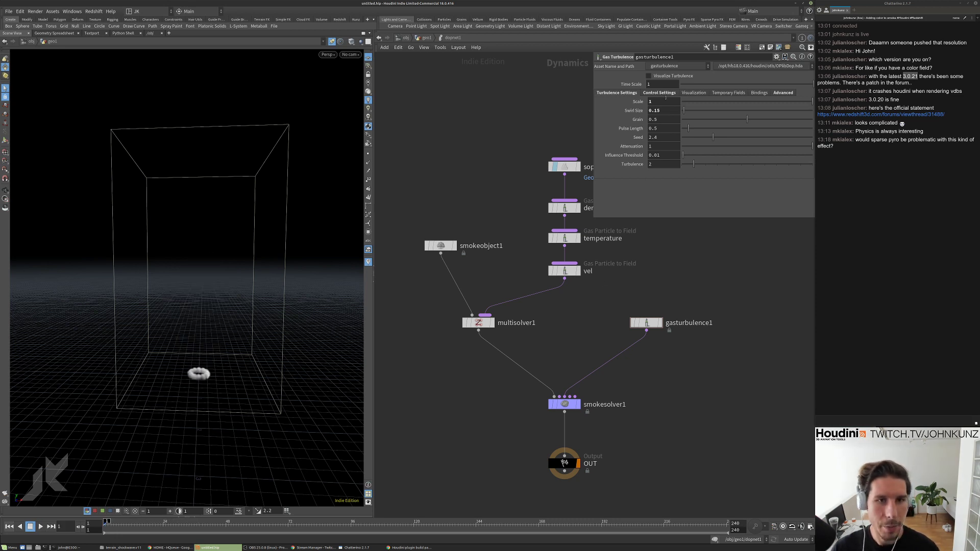
Test Scale 15, then settle on Scale 6 and replay the simulation.
{"action": "key", "text": "Return"}
{"action": "key", "text": "Up"}
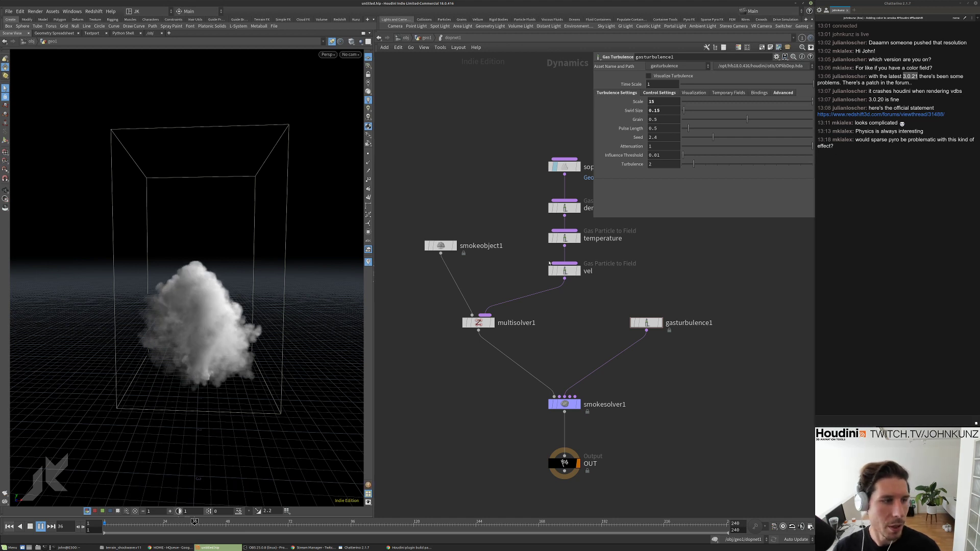
{"action": "key", "text": "ctrl+Up"}
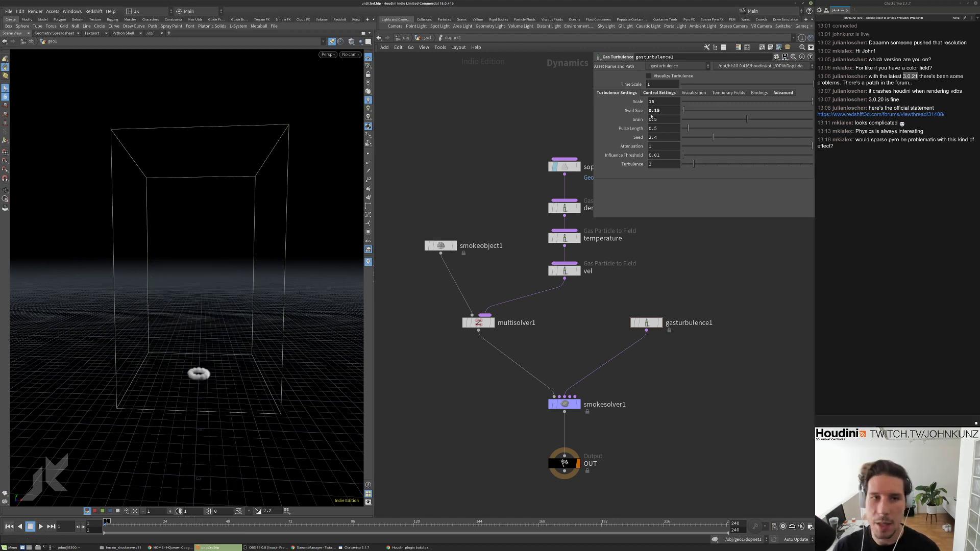
{"action": "left_click", "coordinate": [655, 102]}
{"action": "type", "text": "6"}
{"action": "key", "text": "Return"}
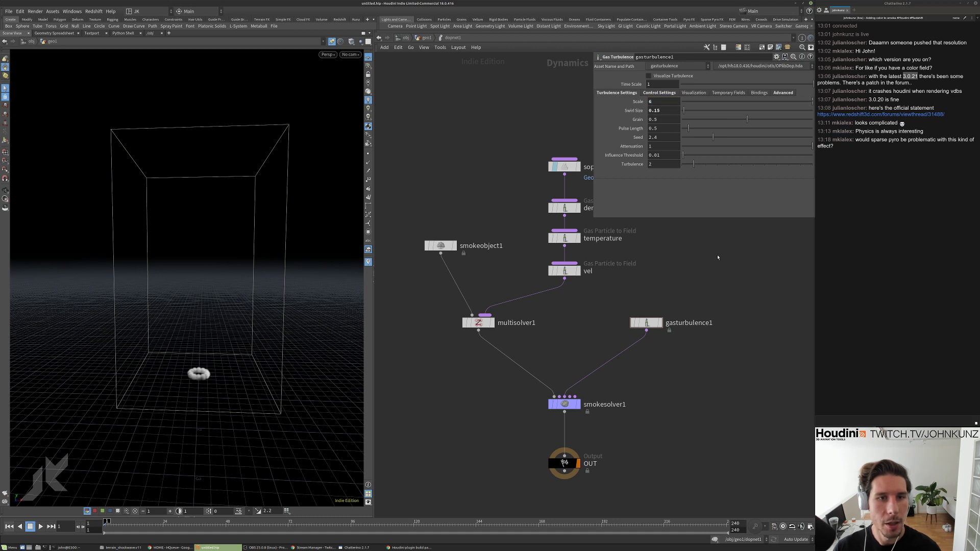
{"action": "key", "text": "Up"}
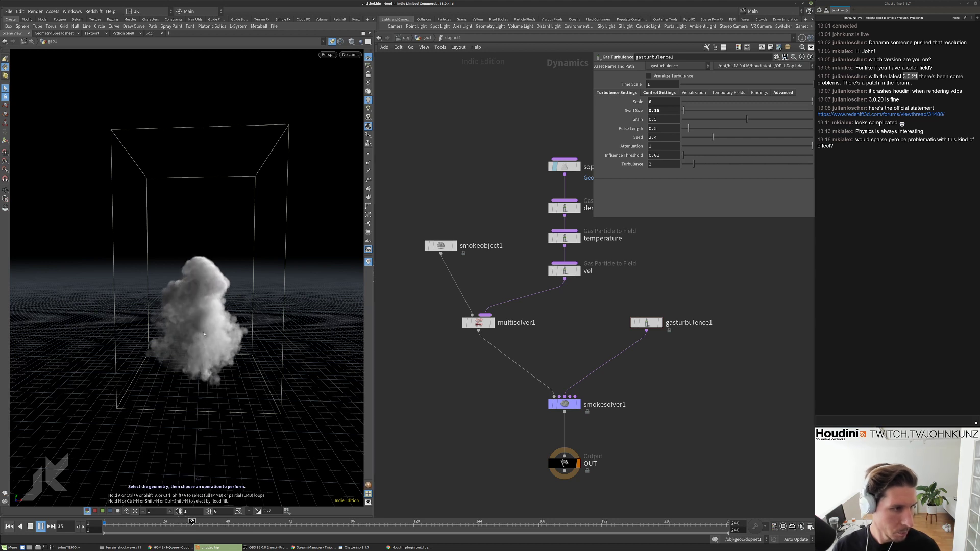
{"action": "left_click", "coordinate": [659, 93]}
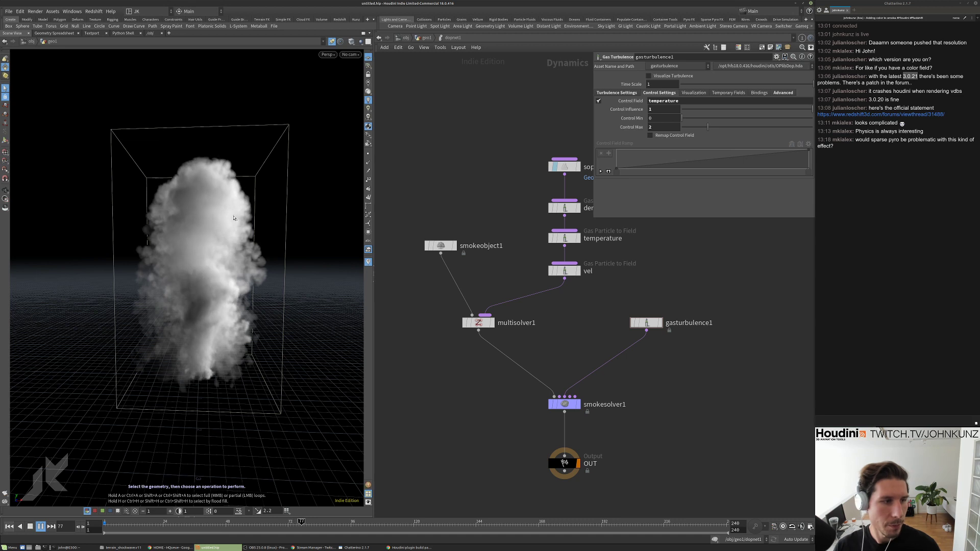
Set Control Min to 0.25 and Control Max to 1, replay to check, then rewind to frame 1.
{"action": "key", "text": "ctrl+Up"}
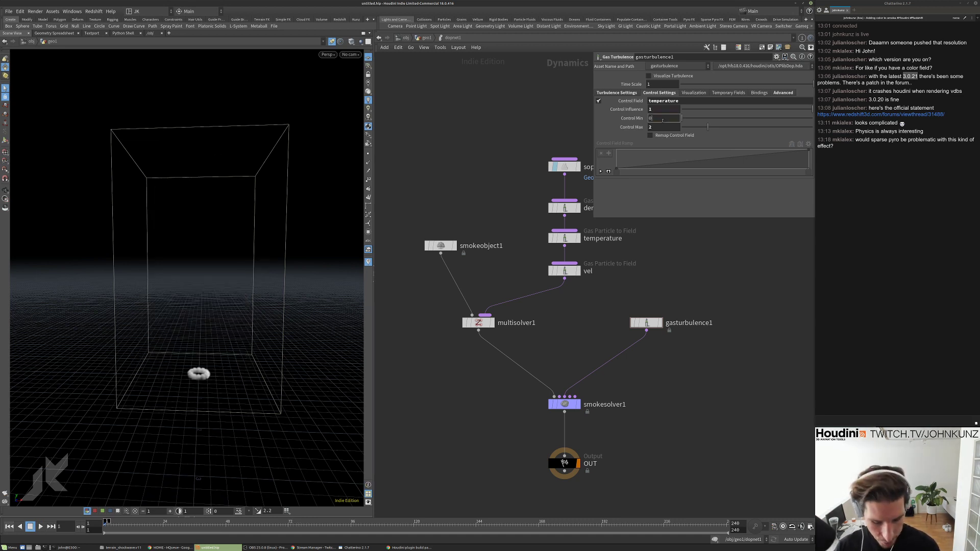
{"action": "key", "text": "Return"}
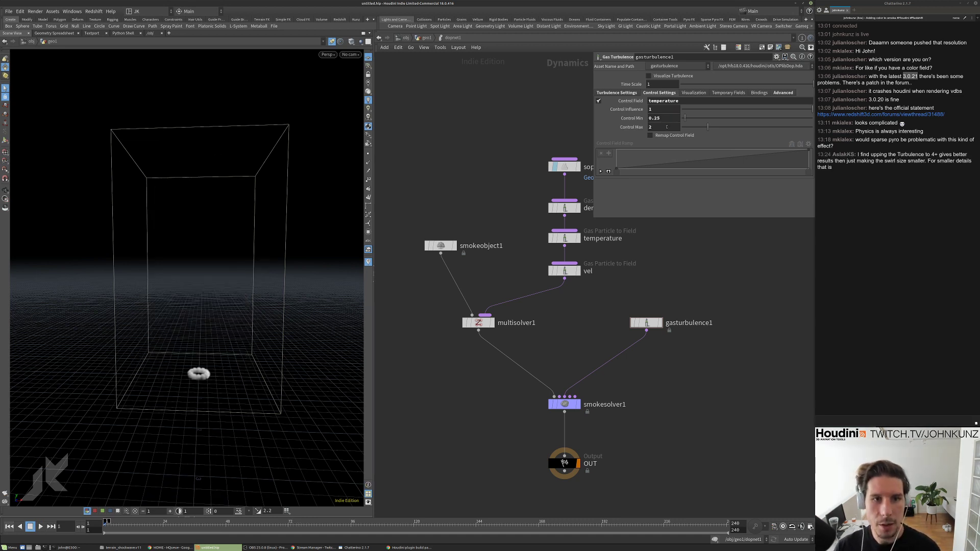
{"action": "double_click", "coordinate": [667, 127]}
{"action": "type", "text": "1"}
{"action": "key", "text": "Return"}
{"action": "key", "text": "Up"}
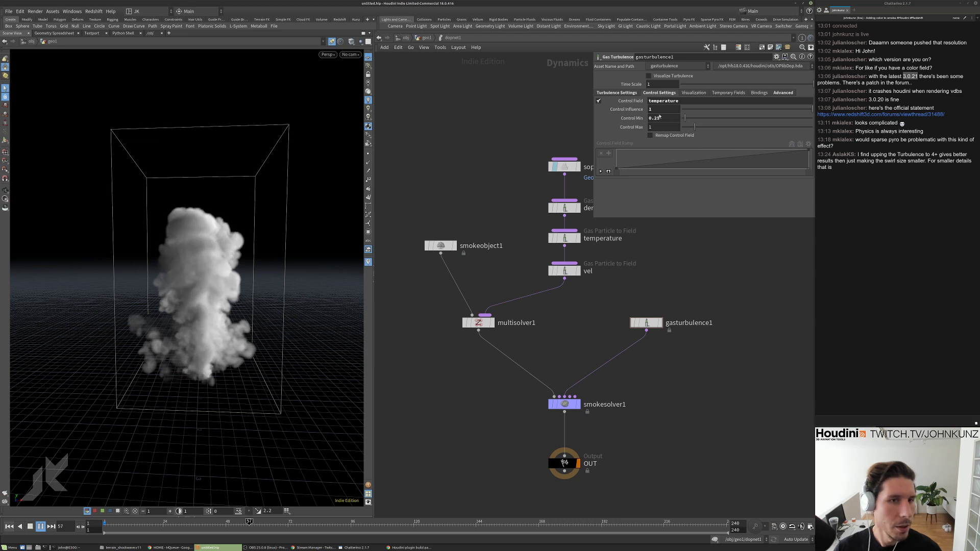
{"action": "left_click", "coordinate": [632, 94]}
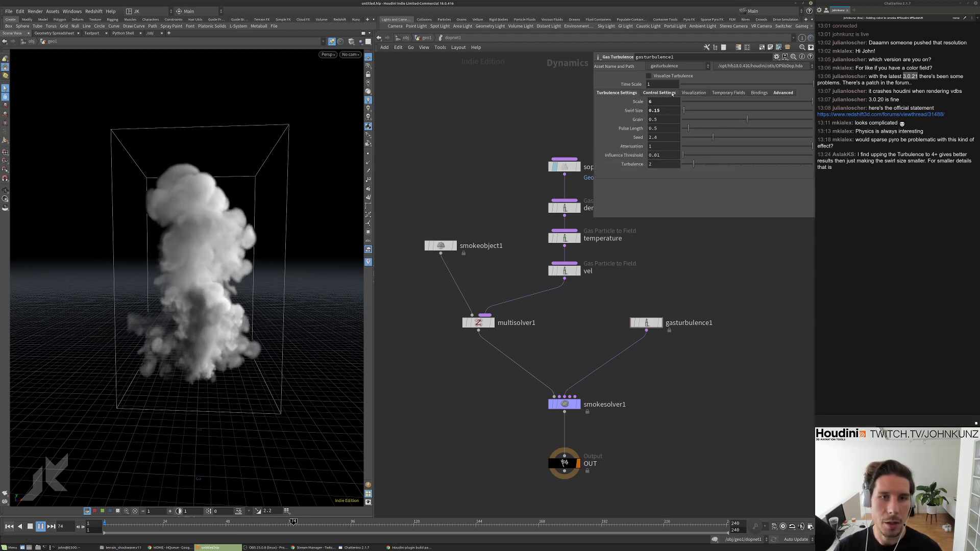
{"action": "left_click", "coordinate": [644, 94]}
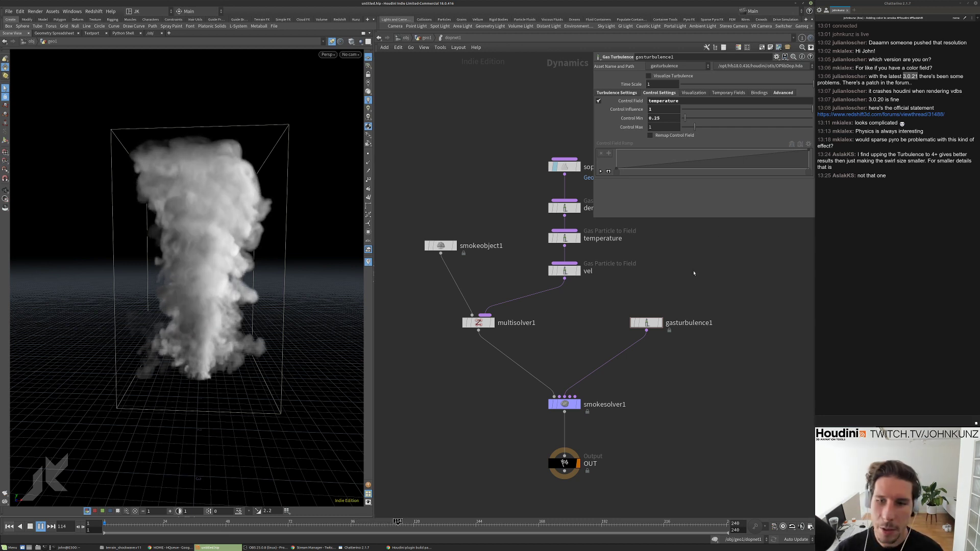
{"action": "key", "text": "ctrl+Up"}
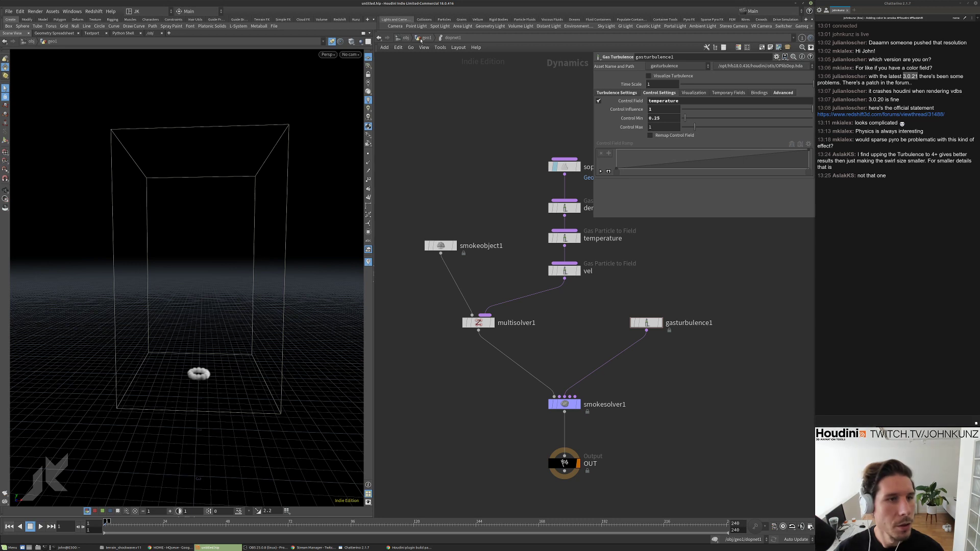
Unbypass merge1 in geo1, preview both plumes, rewind to frame 1, and re-enter dopnet1.
{"action": "left_click", "coordinate": [424, 39]}
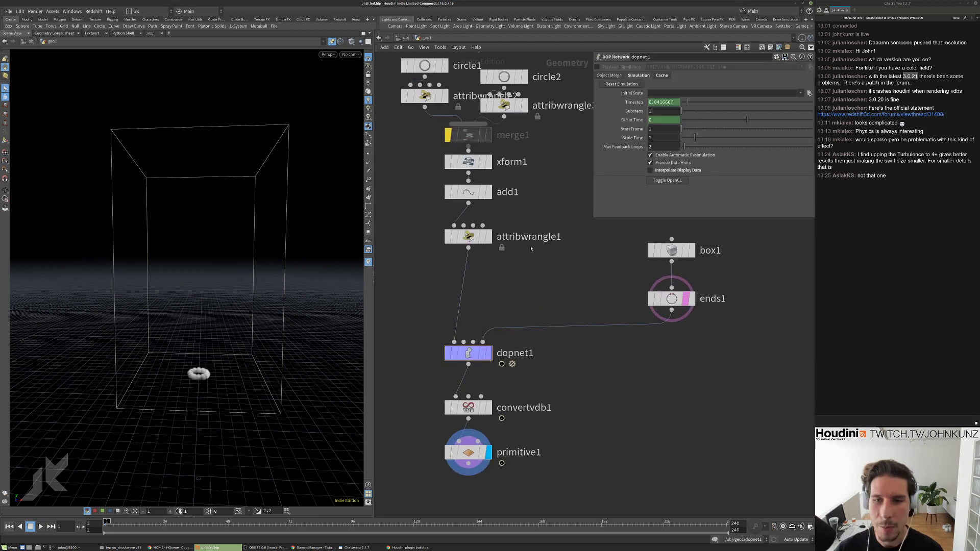
{"action": "key", "text": "b"}
{"action": "key", "text": "Up"}
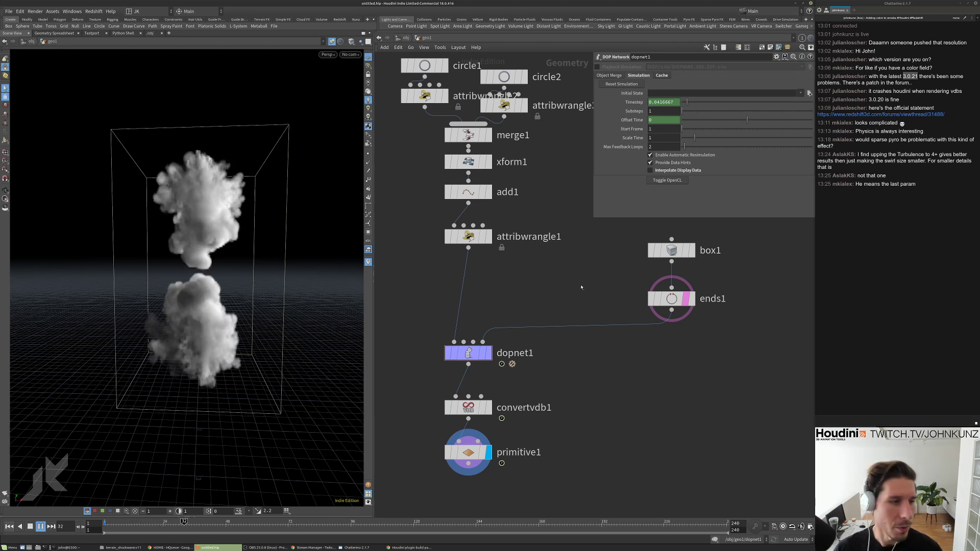
{"action": "key", "text": "Escape"}
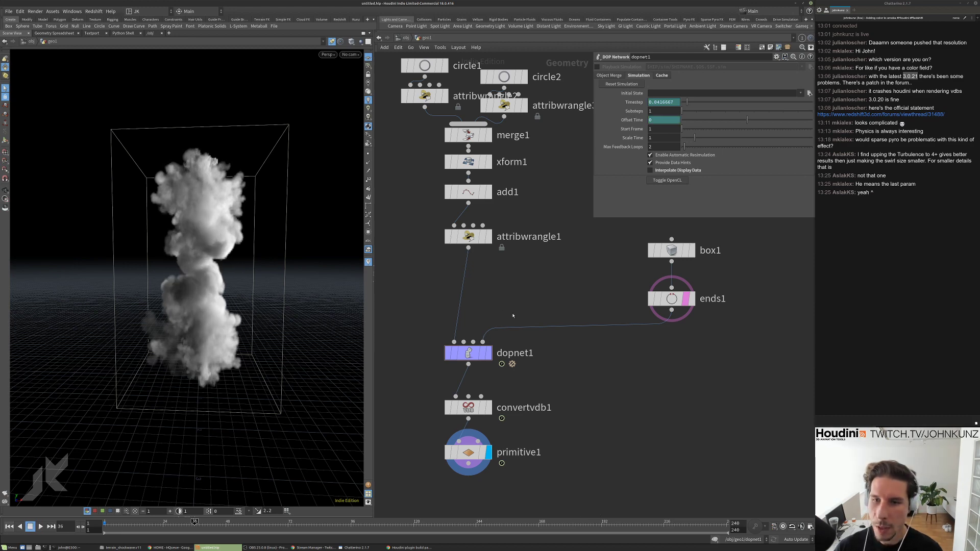
{"action": "key", "text": "ctrl+Up"}
{"action": "double_click", "coordinate": [468, 352]}
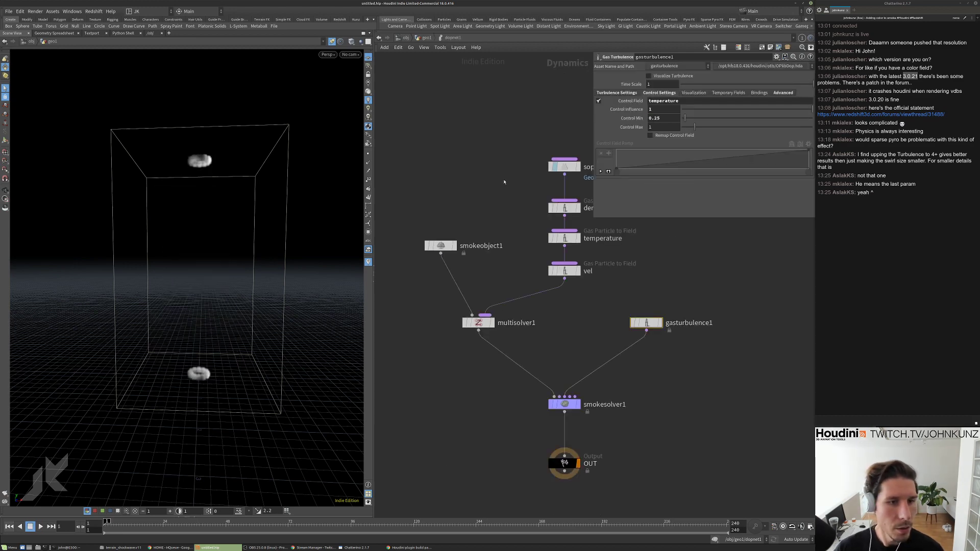
Raise gasturbulence1's Turbulence from 2 to 3, set its Scale to 3, and replay the simulation.
{"action": "middle_click_drag", "start_coordinate": [541, 285], "coordinate": [508, 285]}
{"action": "left_click", "coordinate": [531, 238]}
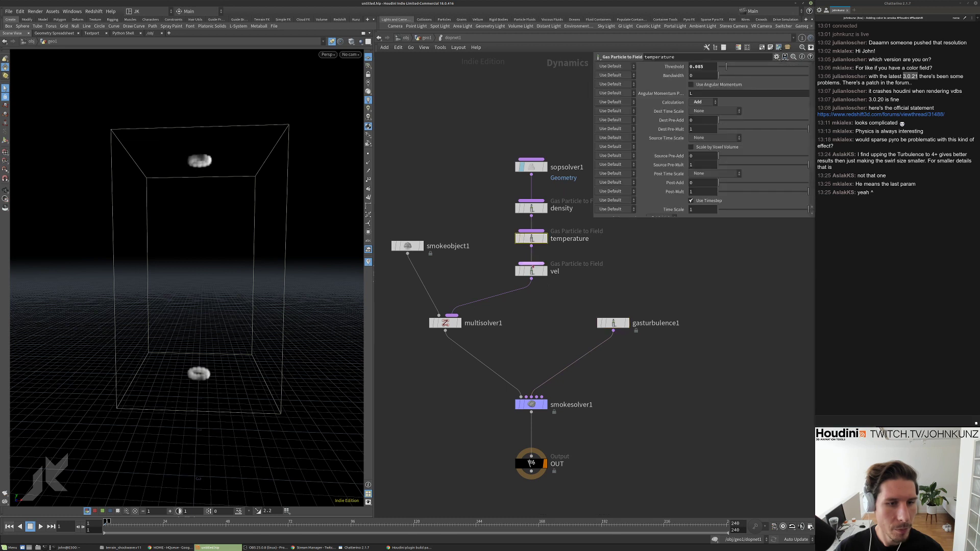
{"action": "left_click", "coordinate": [613, 323]}
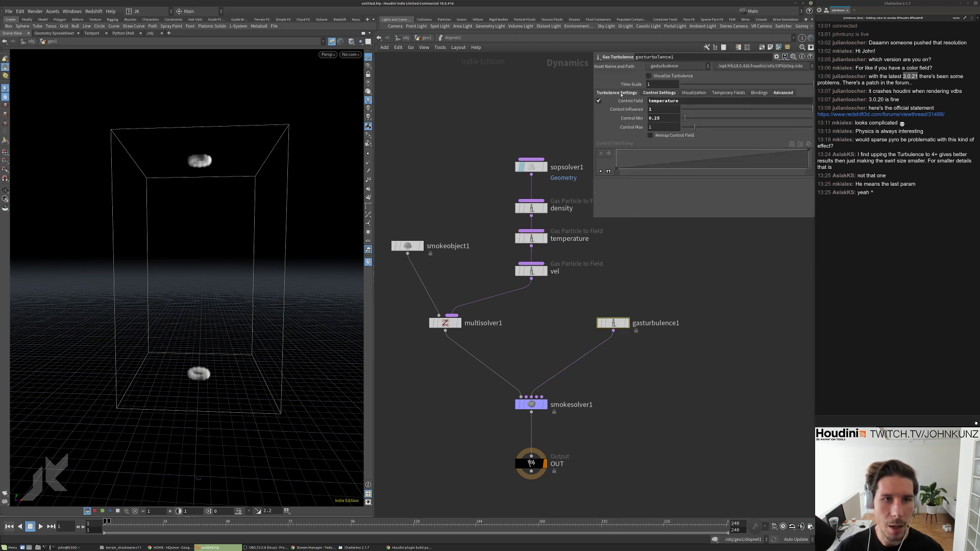
{"action": "left_click", "coordinate": [616, 92]}
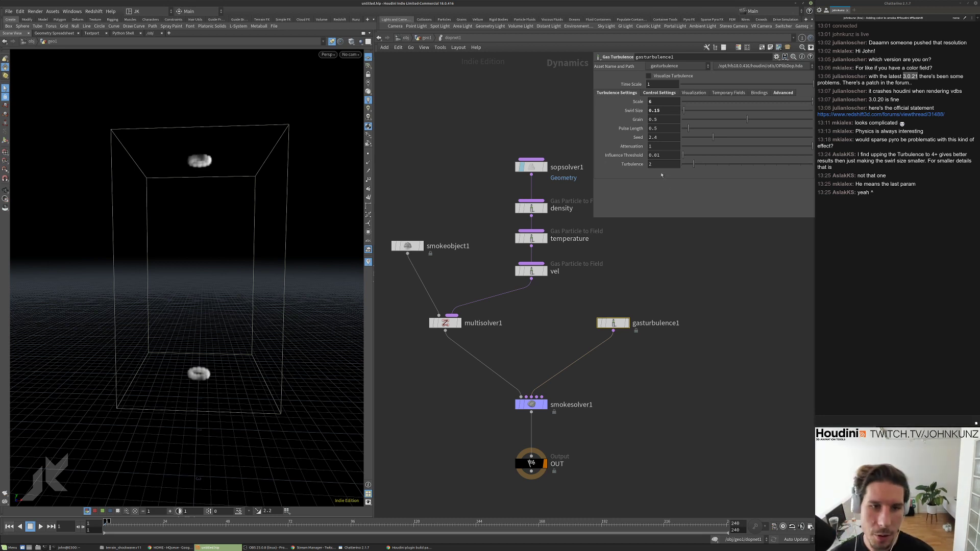
{"action": "left_click", "coordinate": [653, 164]}
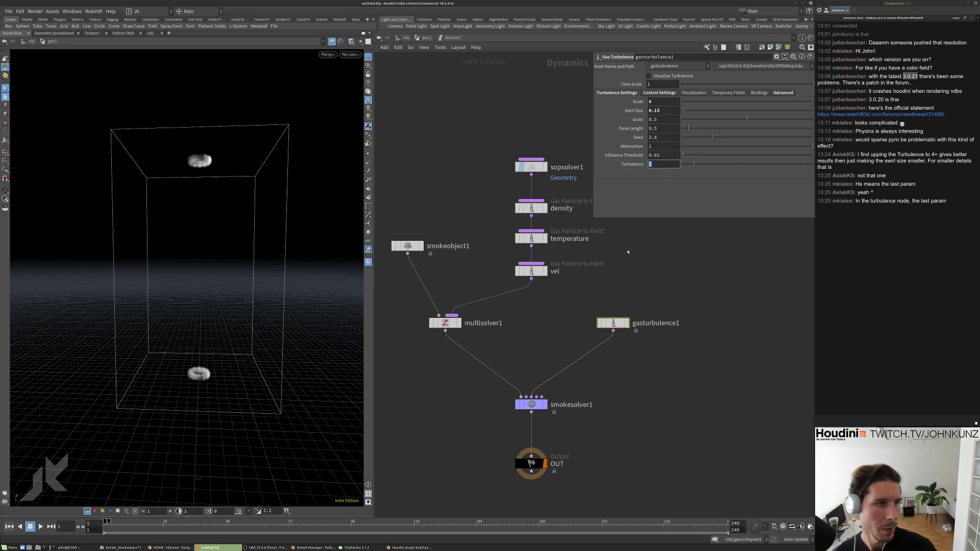
{"action": "key", "text": "Return"}
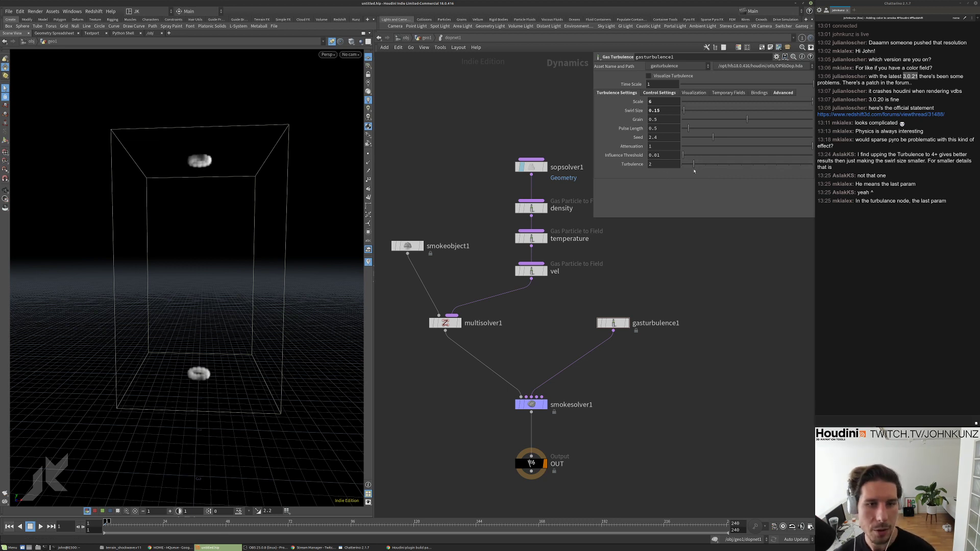
{"action": "left_click_drag", "start_coordinate": [693, 171], "coordinate": [704, 164]}
{"action": "key", "text": "Tab"}
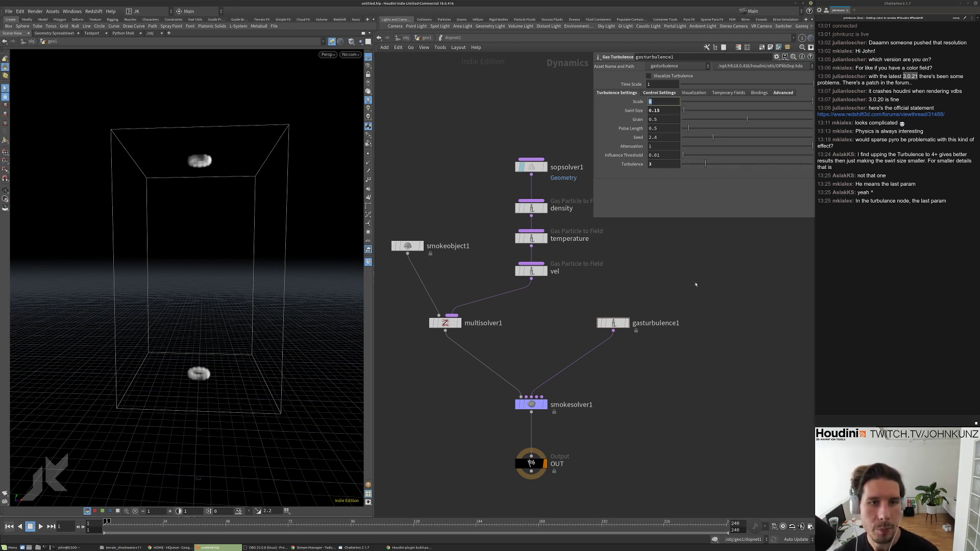
{"action": "type", "text": "3"}
{"action": "key", "text": "Return"}
{"action": "key", "text": "Up"}
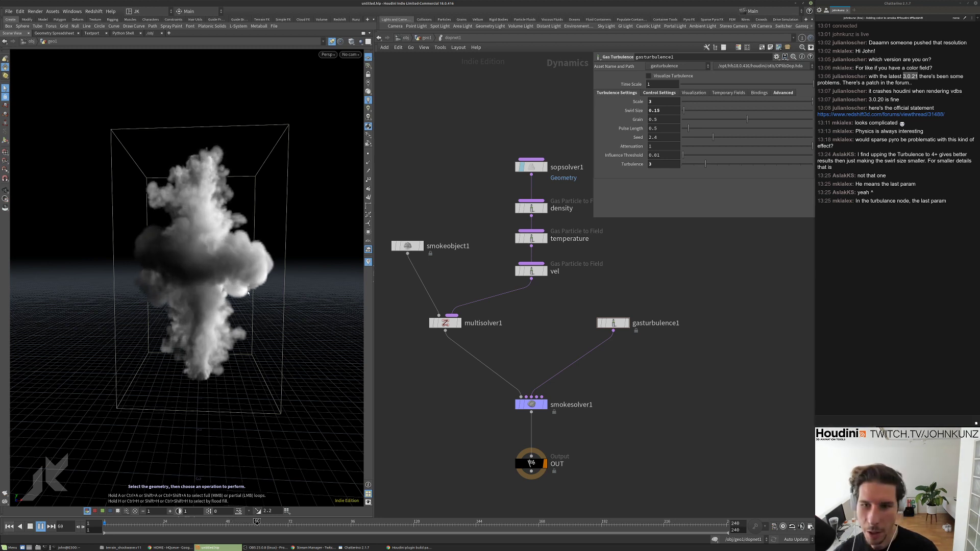
Set smokeobject1's Division Size to 0.0135 and check the smoke solver's voxel counts.
{"action": "key", "text": "ctrl+Up"}
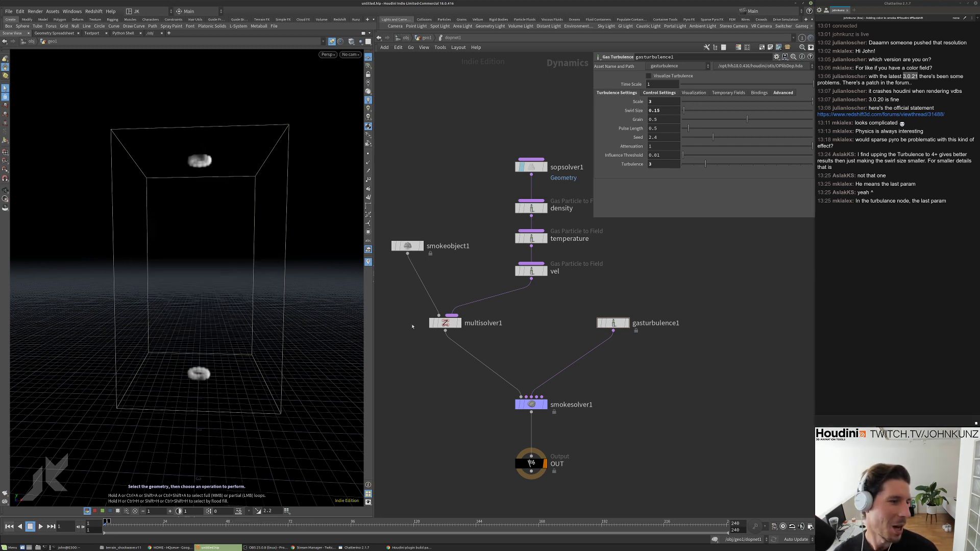
{"action": "middle_click_drag", "start_coordinate": [413, 327], "coordinate": [414, 282]}
{"action": "left_click", "coordinate": [409, 200]}
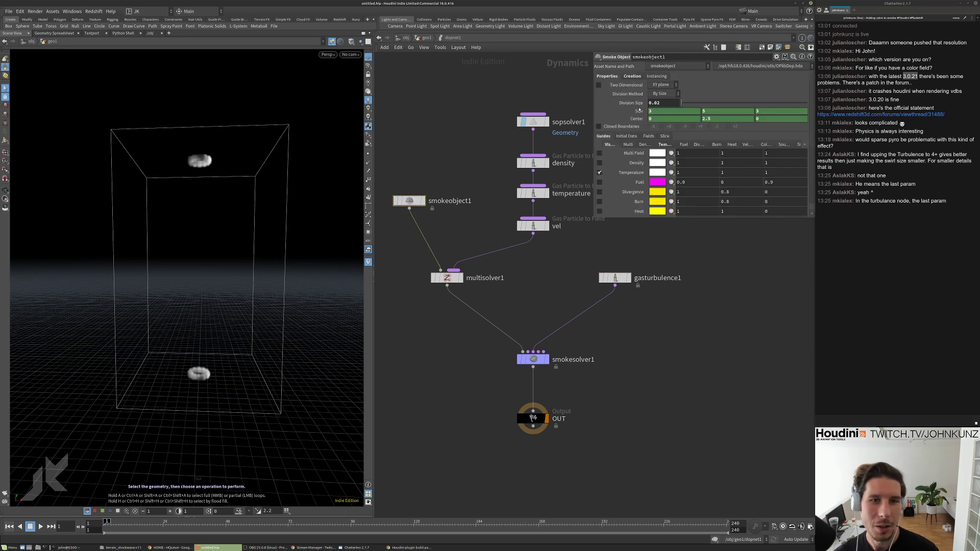
{"action": "left_click", "coordinate": [665, 102]}
{"action": "key", "text": "BackSpace"}
{"action": "type", "text": "1"}
{"action": "key", "text": "Return"}
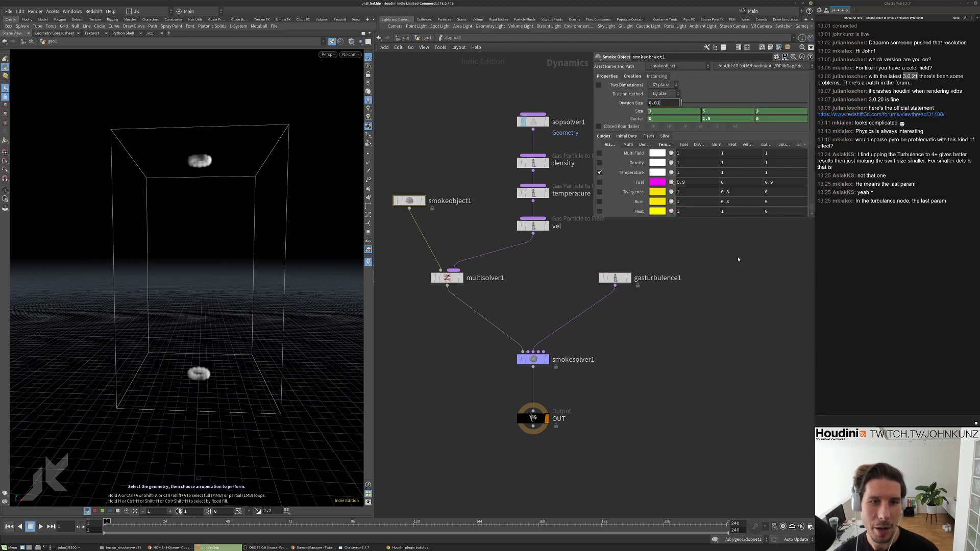
{"action": "left_click", "coordinate": [555, 359]}
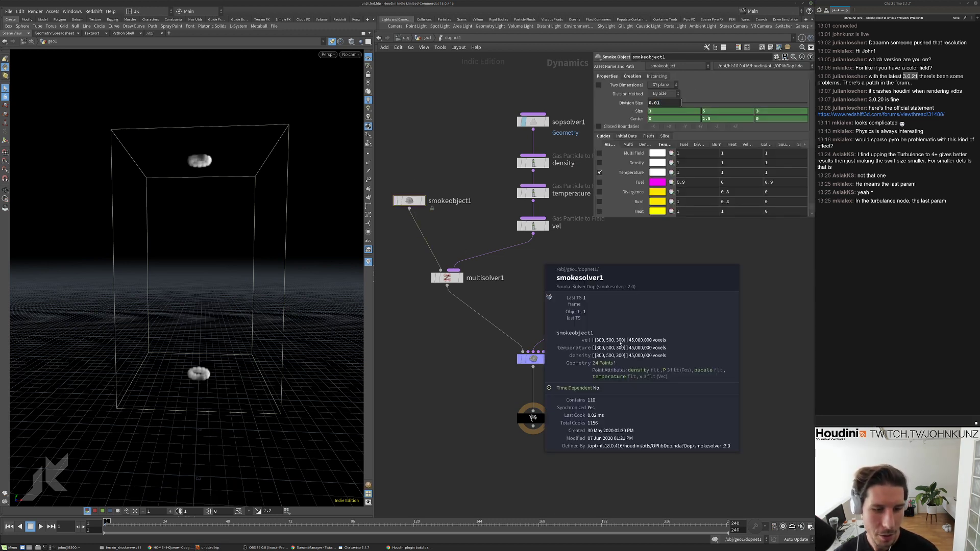
{"action": "middle_click_drag", "start_coordinate": [663, 102], "coordinate": [683, 249]}
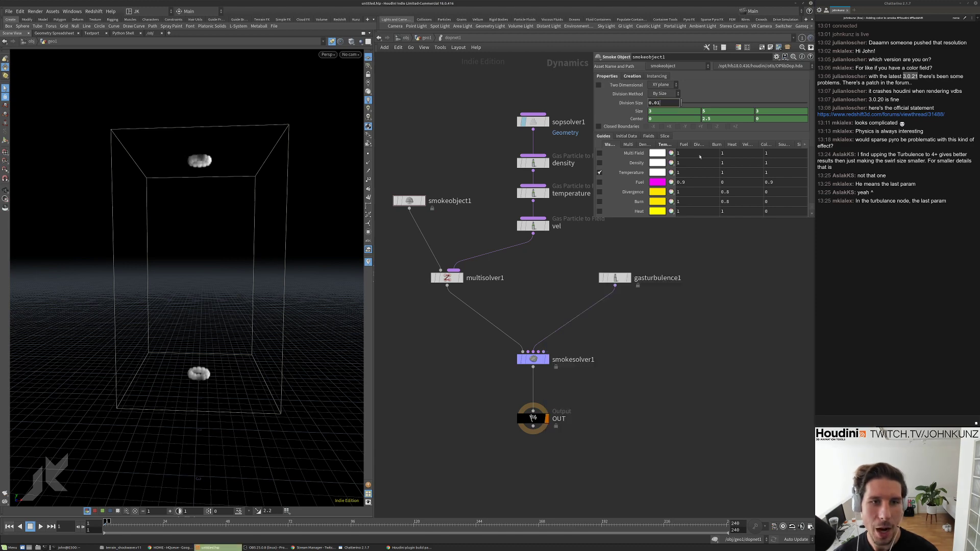
{"action": "middle_click", "coordinate": [533, 359]}
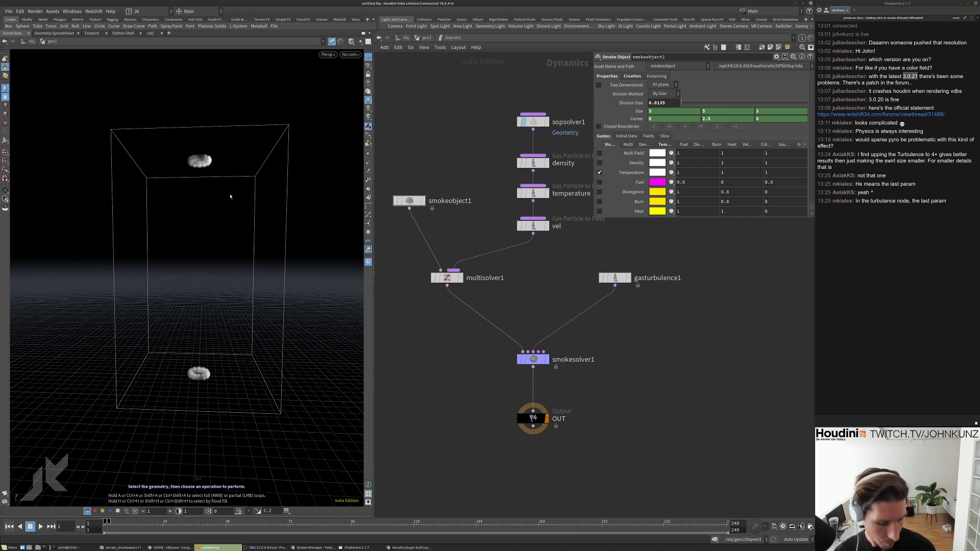
Turn off 3D Limit Resolution in the viewport's texture display options.
{"action": "key", "text": "d"}
{"action": "left_click", "coordinate": [292, 204]}
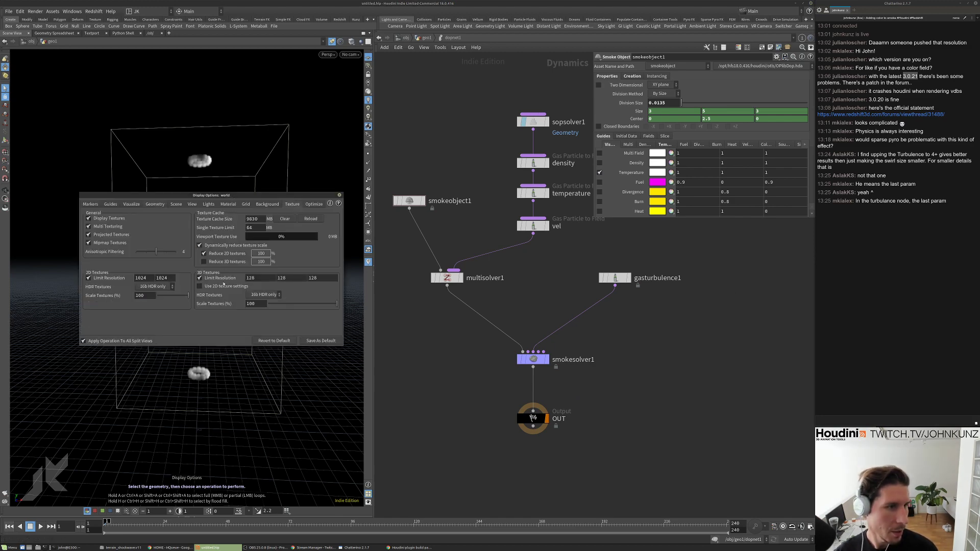
{"action": "left_click", "coordinate": [224, 280]}
{"action": "left_click", "coordinate": [339, 195]}
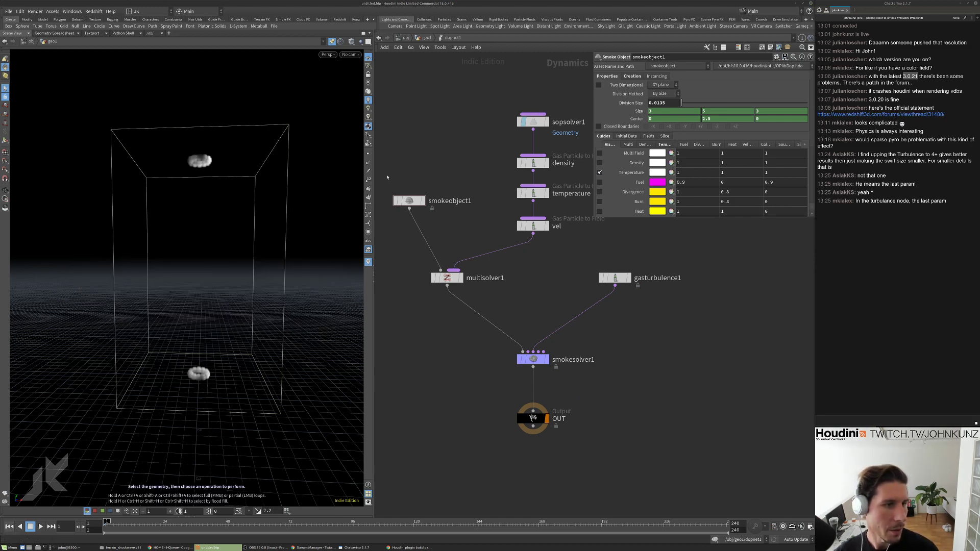
Show the smoke solver's parameters, then return to the geo1 network.
{"action": "middle_click_drag", "start_coordinate": [455, 171], "coordinate": [468, 211]}
{"action": "scroll", "coordinate": [468, 211], "scroll_direction": "down", "scroll_amount": 2}
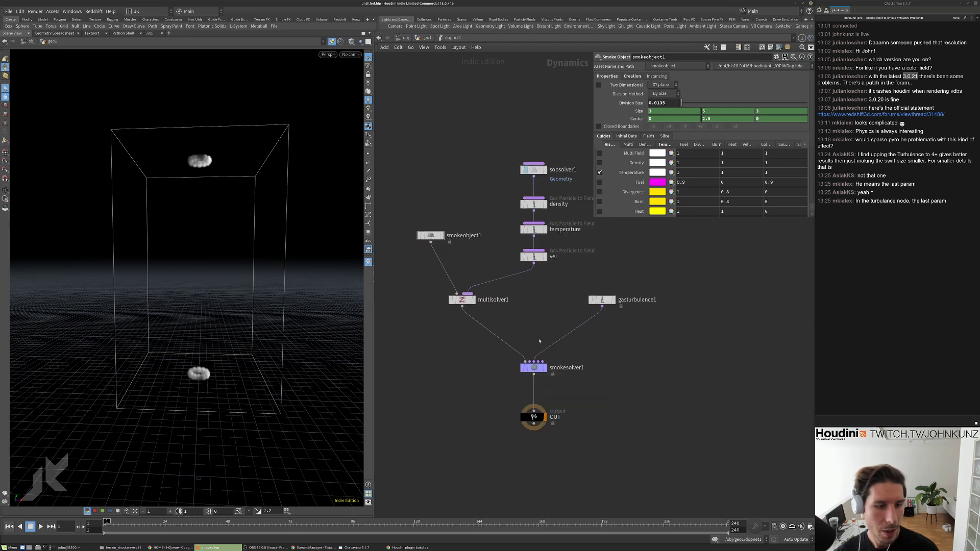
{"action": "left_click", "coordinate": [533, 367]}
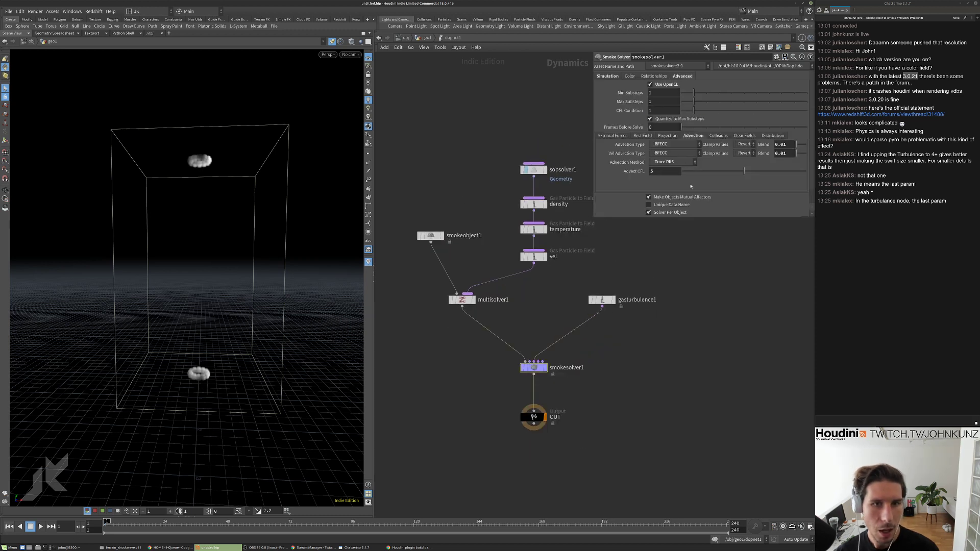
{"action": "left_click", "coordinate": [426, 38]}
Play the simulation to frame 72, check GPU memory in the nvidia-smi terminal, then rewind to frame 1.
{"action": "key", "text": "Up"}
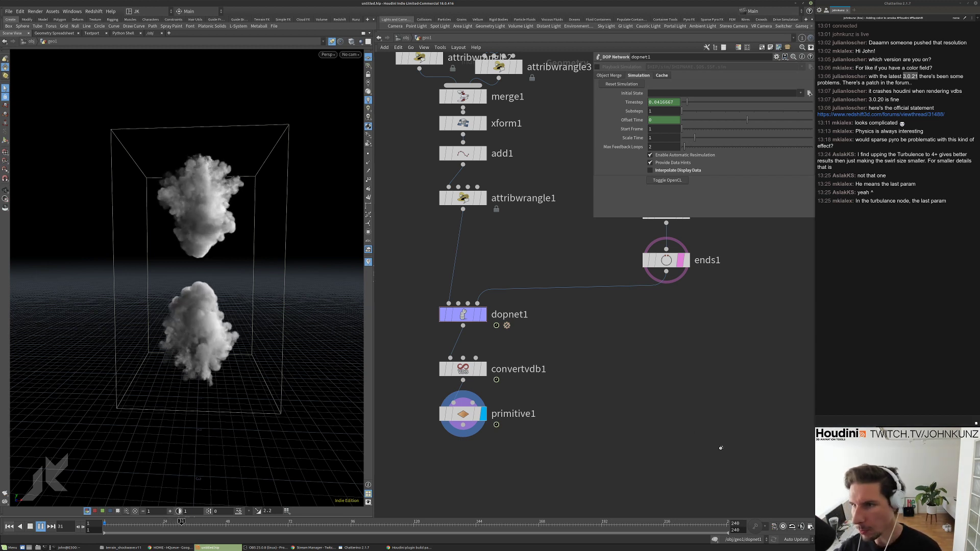
{"action": "key", "text": "alt+Tab"}
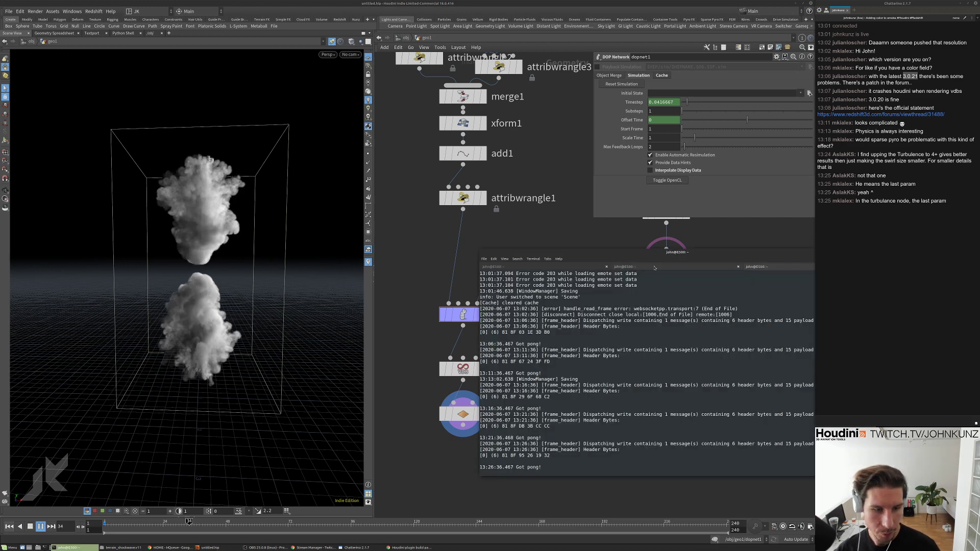
{"action": "key", "text": "alt+Tab"}
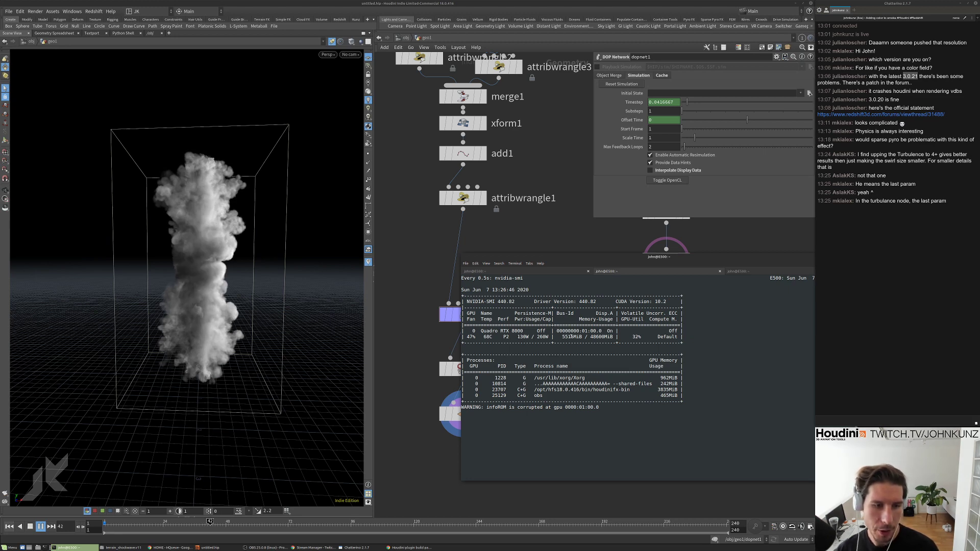
{"action": "double_click", "coordinate": [570, 337]}
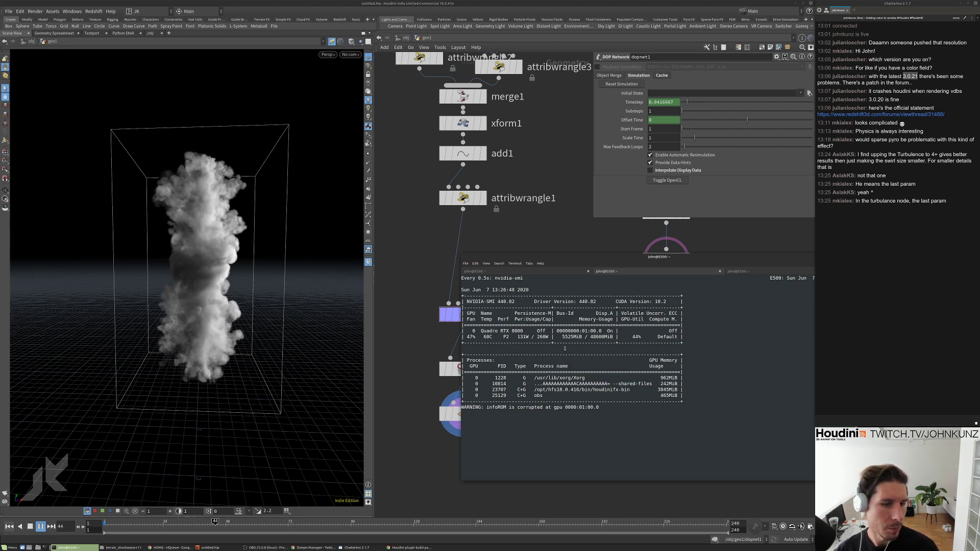
{"action": "key", "text": "alt+Tab"}
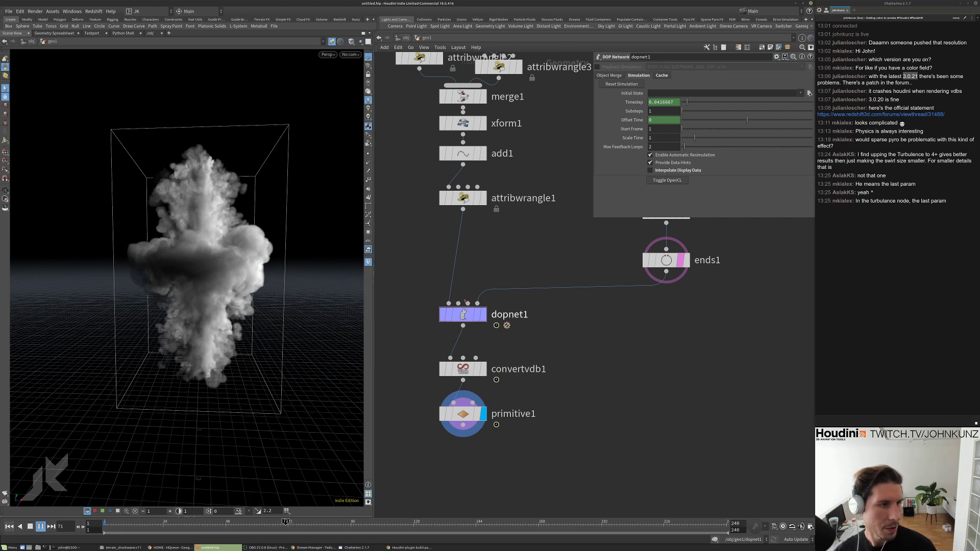
{"action": "key", "text": "Escape"}
{"action": "key", "text": "ctrl+Up"}
Set gasturbulence1's Swirl Size to 0.1 and Pulse Length to 0.35.
{"action": "double_click", "coordinate": [463, 315]}
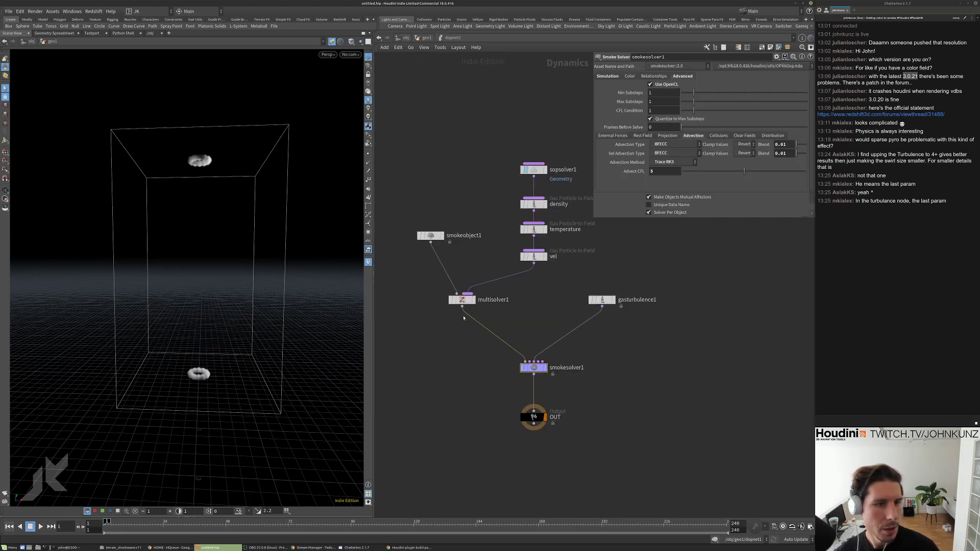
{"action": "left_click", "coordinate": [601, 299]}
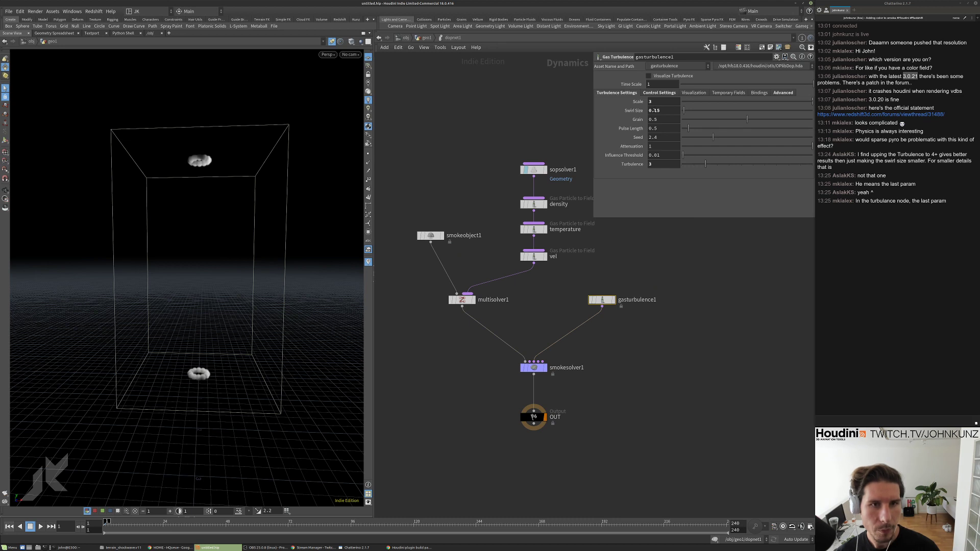
{"action": "left_click", "coordinate": [661, 110]}
{"action": "key", "text": "BackSpace"}
{"action": "key", "text": "Return"}
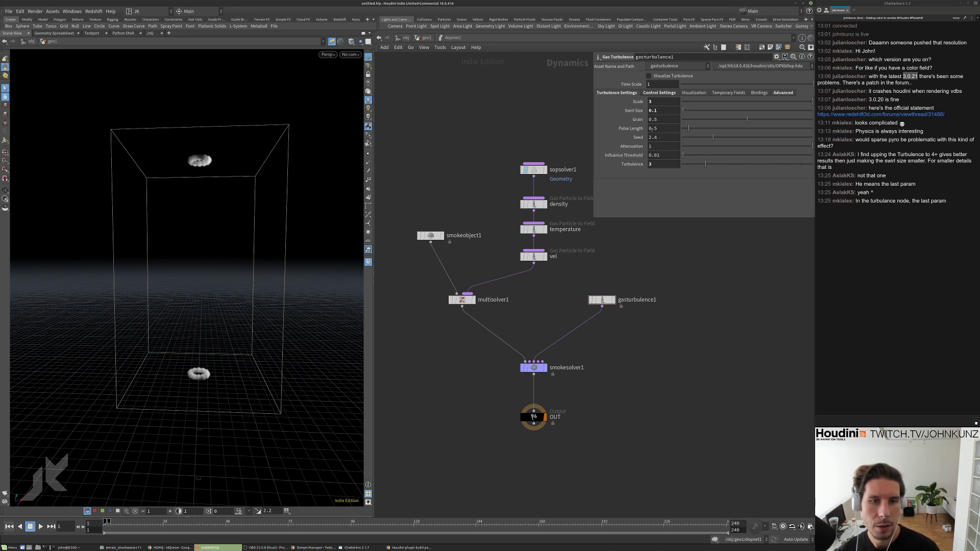
{"action": "left_click", "coordinate": [654, 129]}
{"action": "type", "text": "3"}
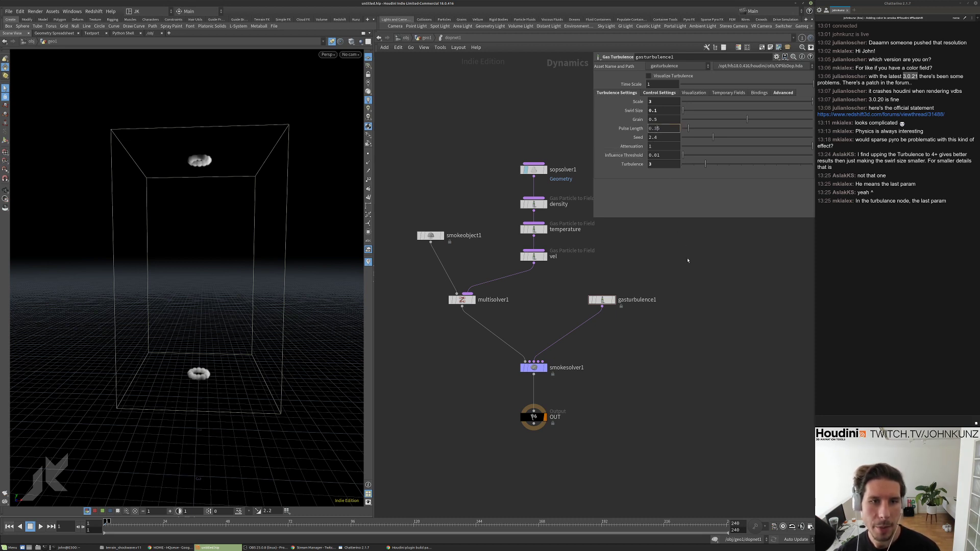
{"action": "key", "text": "Return"}
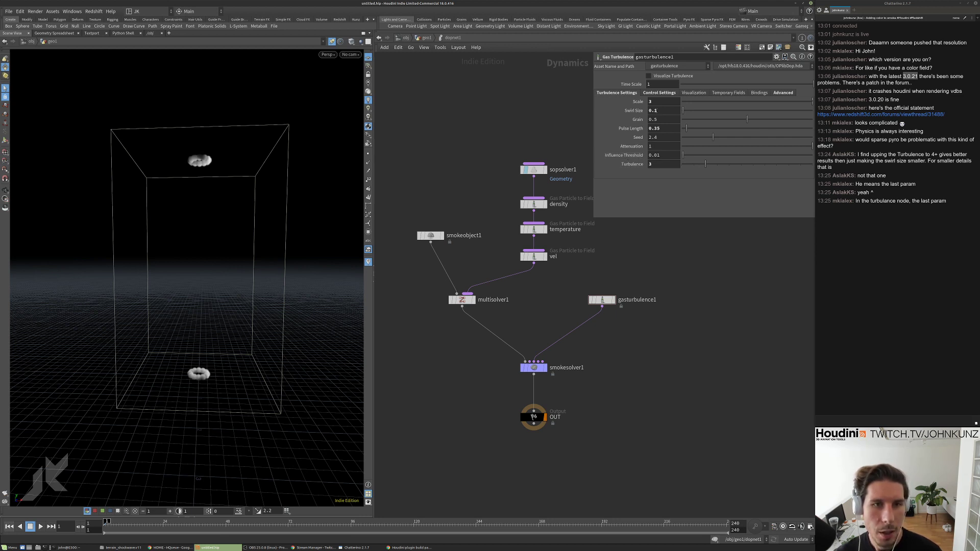
Lower the turbulence Control Min from 0.25 to 0.025 on Control Settings.
{"action": "left_click", "coordinate": [658, 93]}
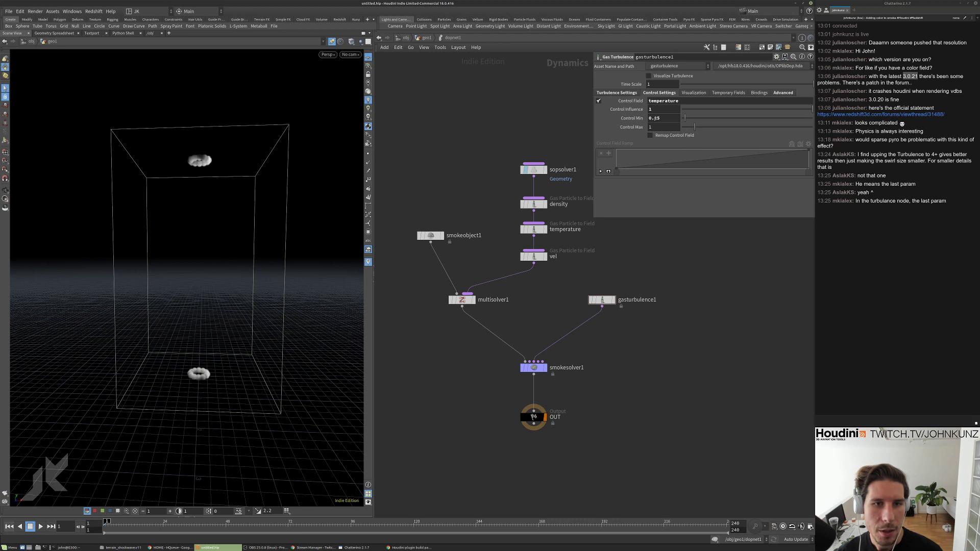
{"action": "left_click", "coordinate": [655, 118]}
{"action": "type", "text": "0"}
{"action": "key", "text": "Return"}
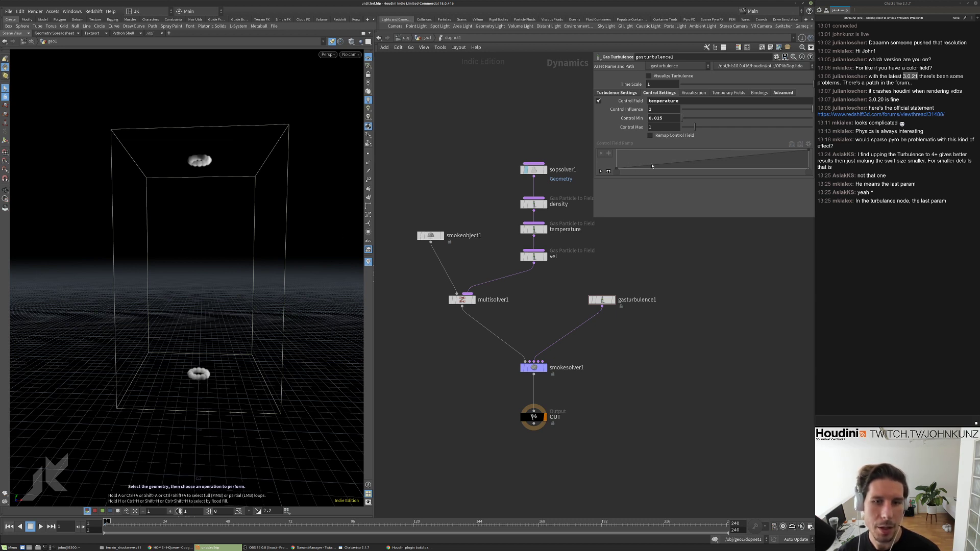
From geo1, play the finer-turbulence simulation to frame 59, orbit the plume, and rewind to frame 1.
{"action": "left_click", "coordinate": [427, 38]}
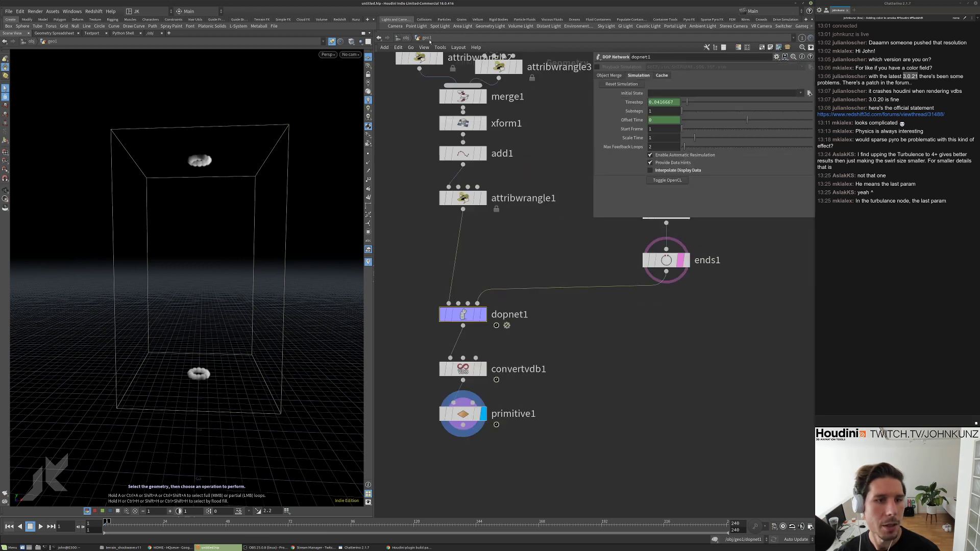
{"action": "key", "text": "Up"}
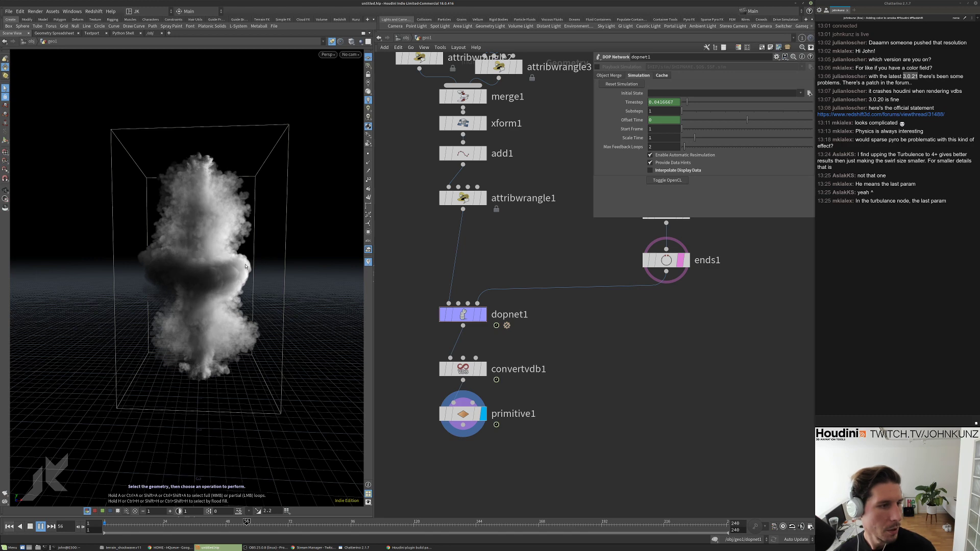
{"action": "key", "text": "Up"}
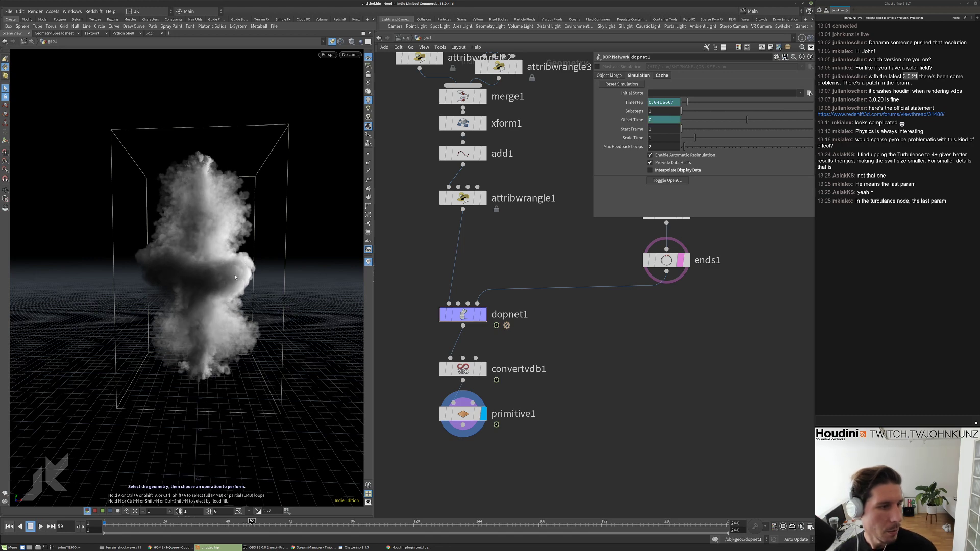
{"action": "left_click_drag", "start_coordinate": [244, 263], "coordinate": [244, 287]}
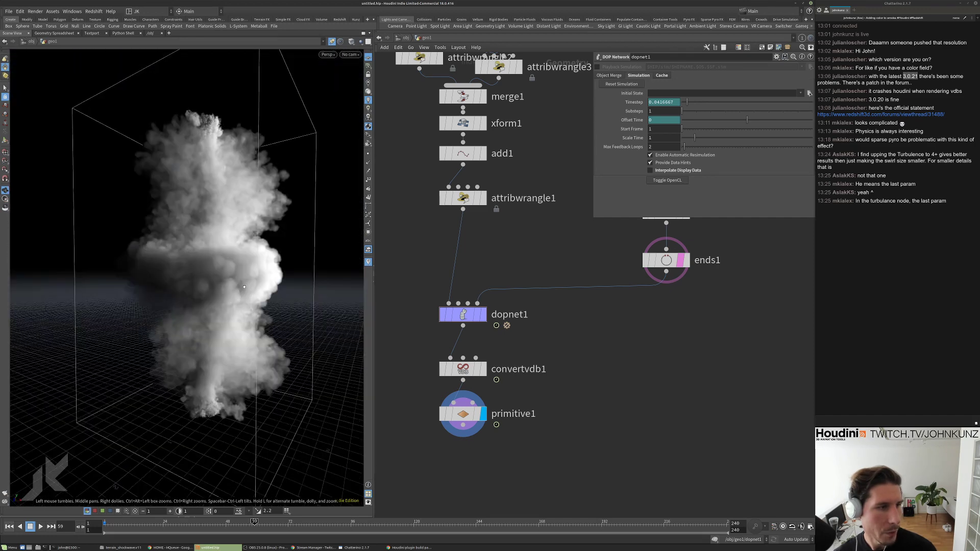
{"action": "left_click_drag", "start_coordinate": [238, 321], "coordinate": [279, 320]}
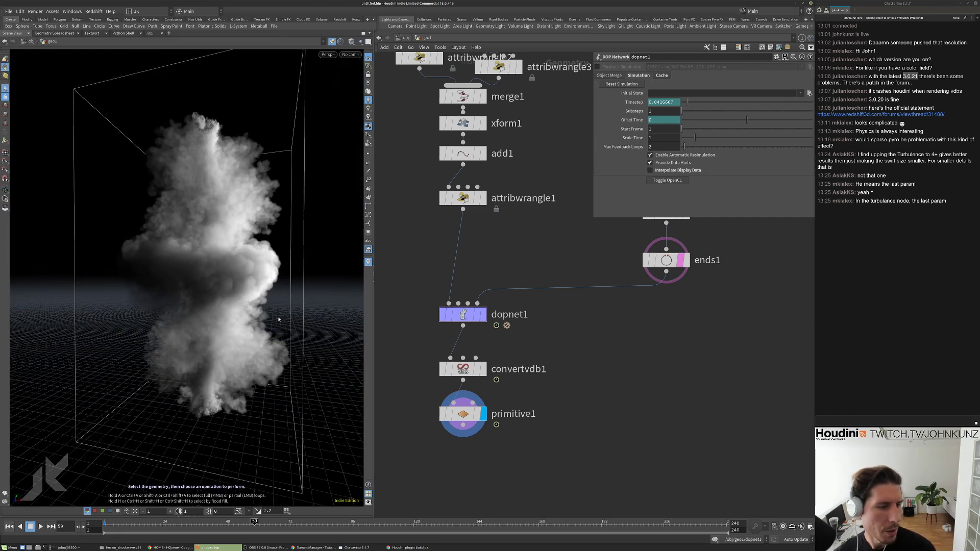
{"action": "key", "text": "ctrl+Left"}
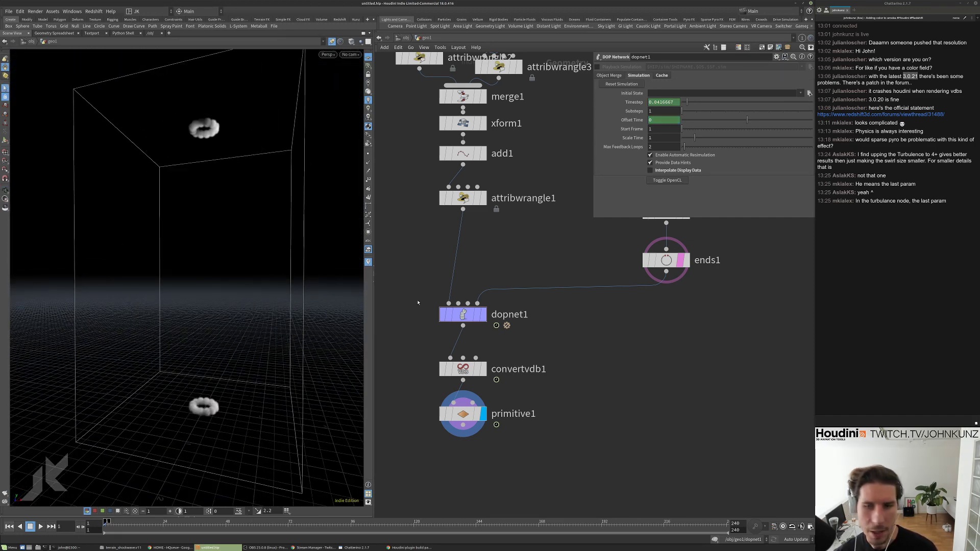
{"action": "middle_click_drag", "start_coordinate": [421, 298], "coordinate": [431, 264]}
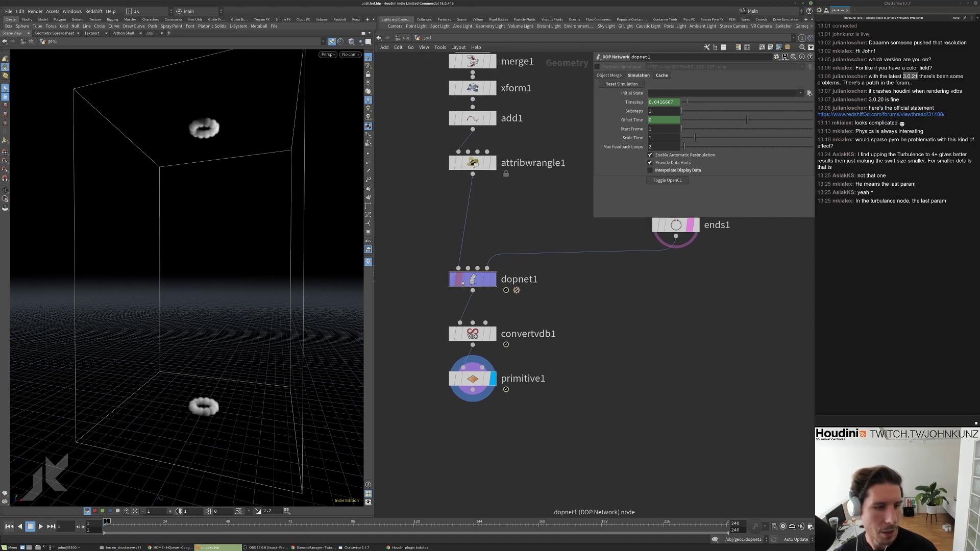
Inside dopnet1, review smokesolver1's dissipation and blur settings.
{"action": "double_click", "coordinate": [472, 280]}
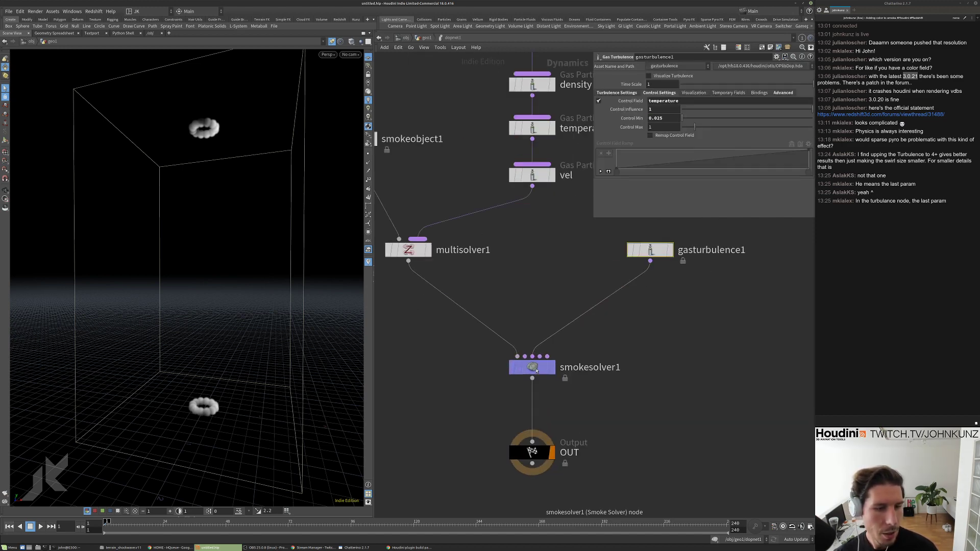
{"action": "left_click", "coordinate": [532, 367]}
{"action": "left_click", "coordinate": [630, 77]}
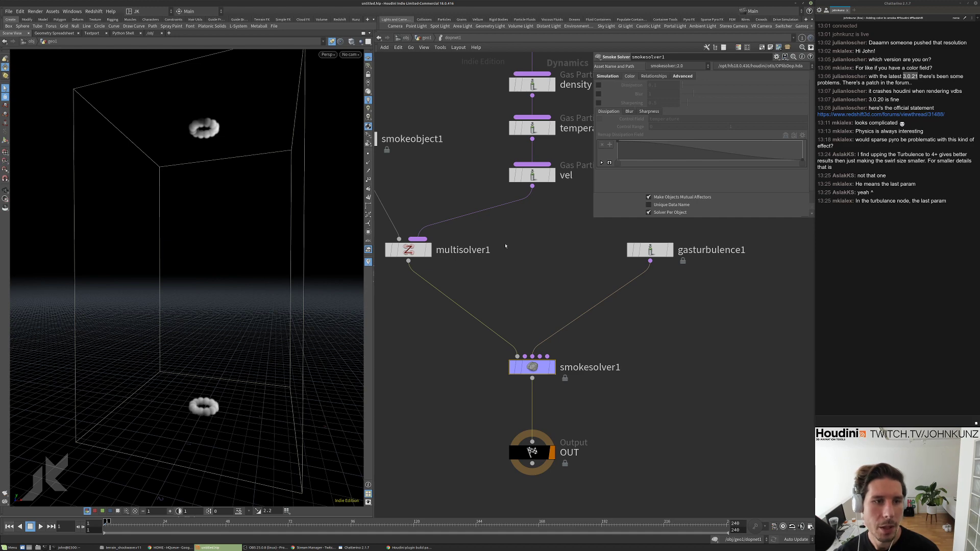
{"action": "scroll", "coordinate": [650, 409], "scroll_direction": "down", "scroll_amount": 1}
Check smokeobject1's field list and smokesolver1's 222×370×222 voxel info, then go up to geo1.
{"action": "left_click_drag", "start_coordinate": [440, 129], "coordinate": [384, 207]}
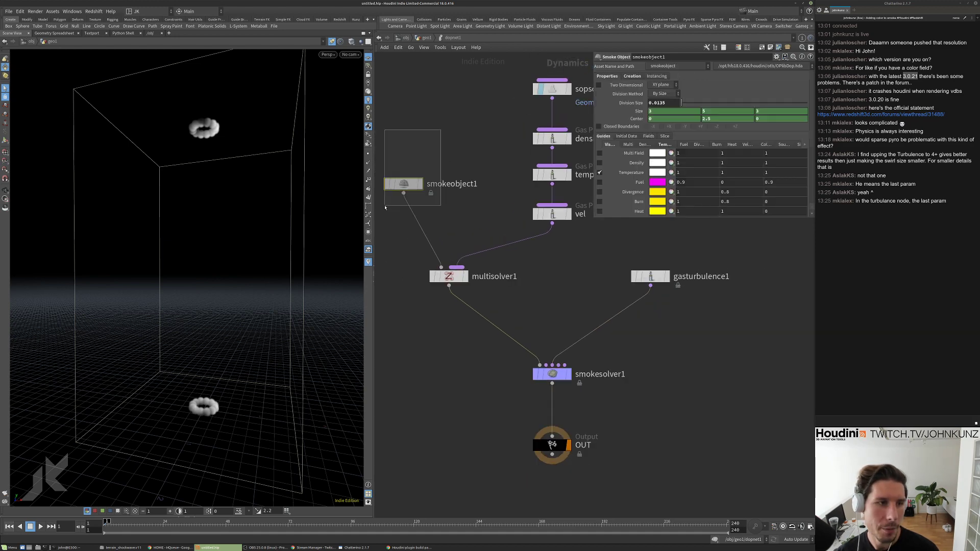
{"action": "left_click", "coordinate": [648, 135]}
{"action": "scroll", "coordinate": [635, 173], "scroll_direction": "down", "scroll_amount": 1}
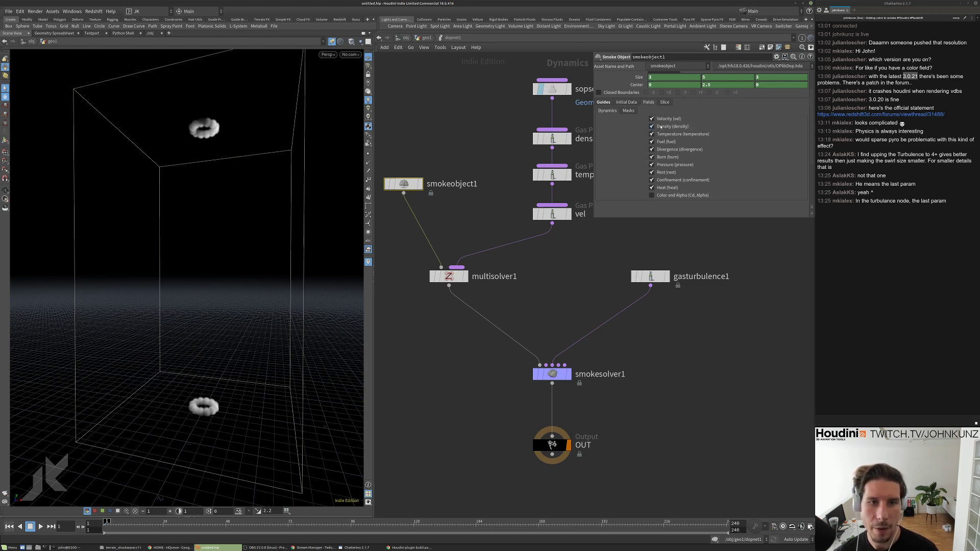
{"action": "middle_click", "coordinate": [568, 373]}
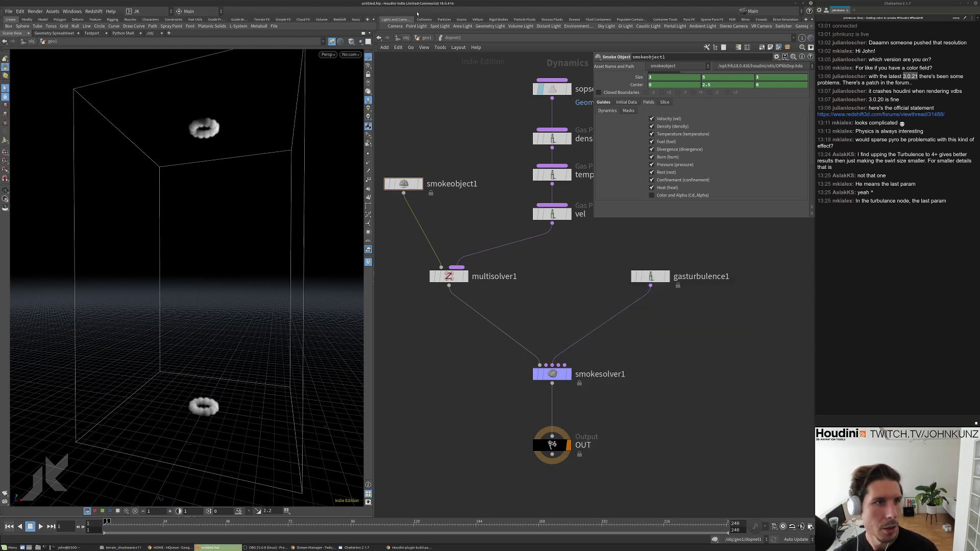
{"action": "left_click", "coordinate": [425, 37]}
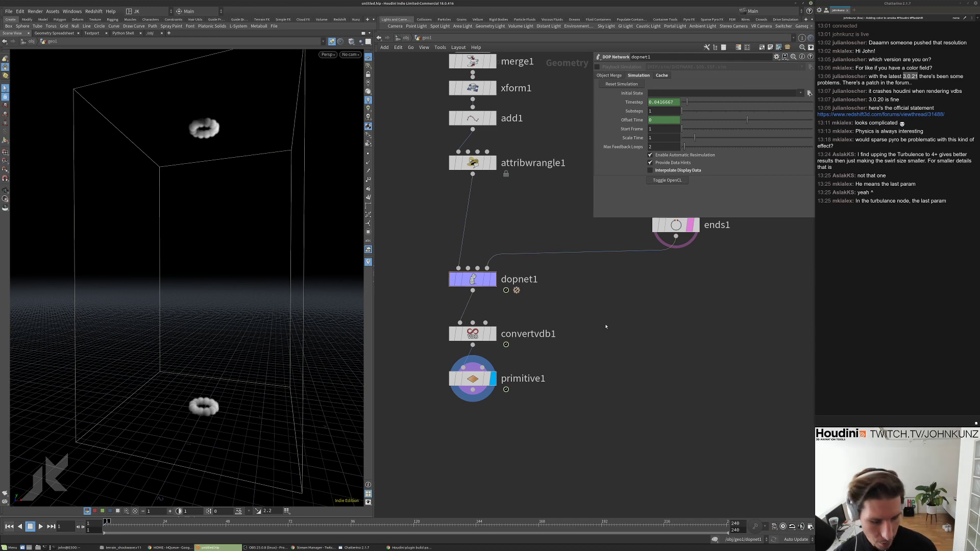
Add object_merge1 beside dopnet1 with Object 1 set to ../dopnet1:*/vel.
{"action": "key", "text": "Tab"}
{"action": "type", "text": "o"}
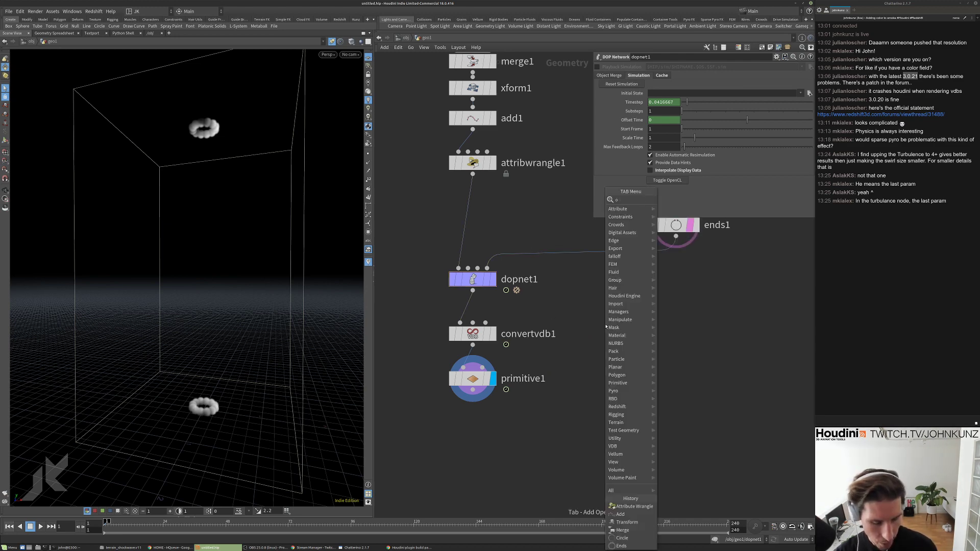
{"action": "type", "text": "bj"}
{"action": "key", "text": "Return"}
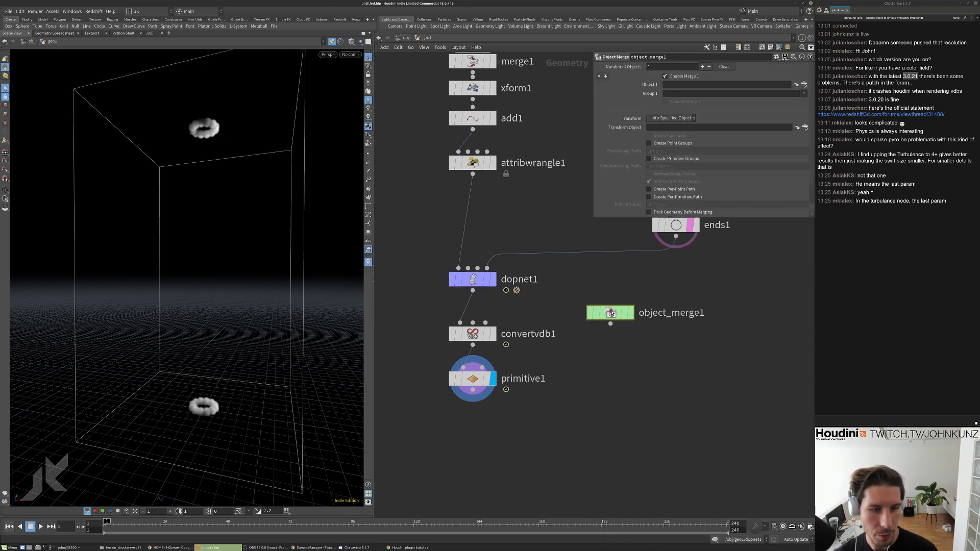
{"action": "left_click", "coordinate": [622, 279]}
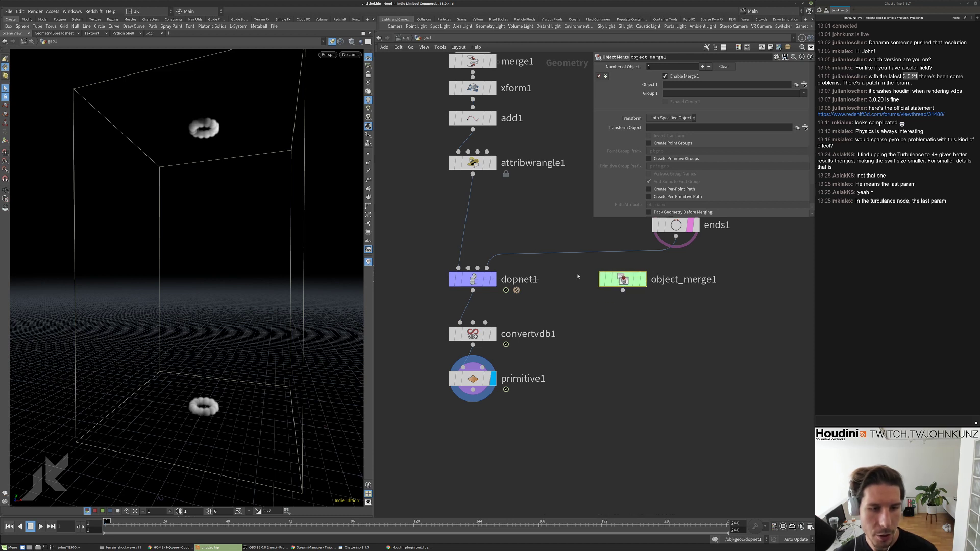
{"action": "left_click_drag", "start_coordinate": [473, 280], "coordinate": [706, 86]}
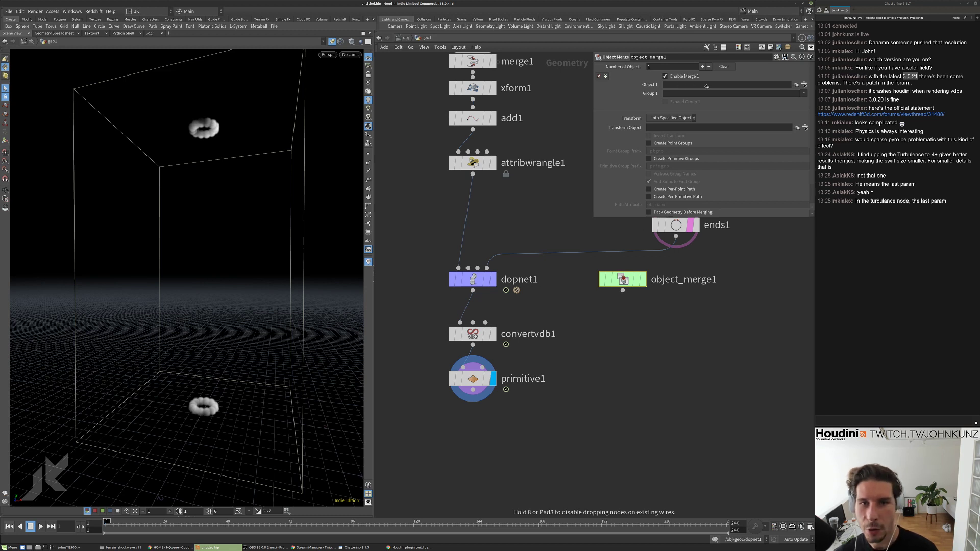
{"action": "left_click_drag", "start_coordinate": [629, 278], "coordinate": [684, 85]}
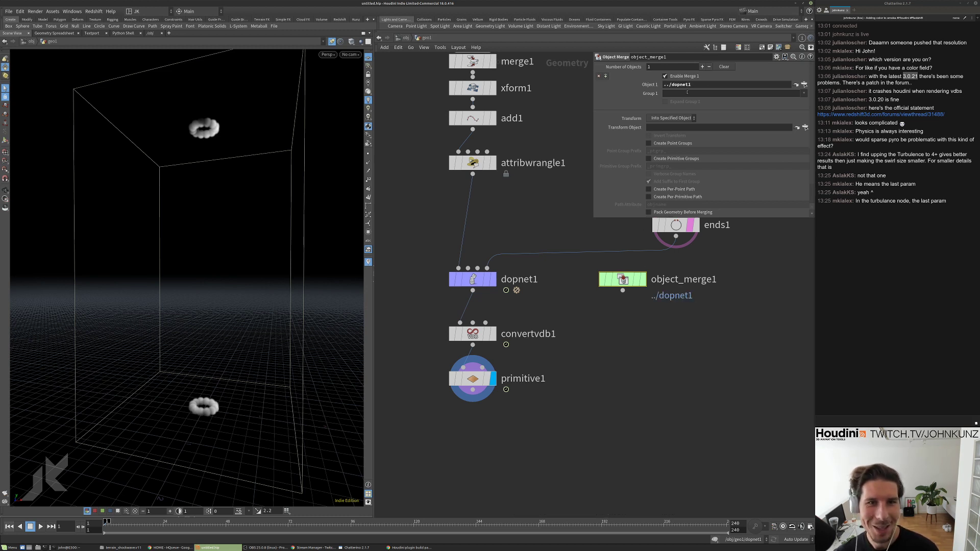
{"action": "left_click", "coordinate": [698, 85]}
{"action": "type", "text": "/"}
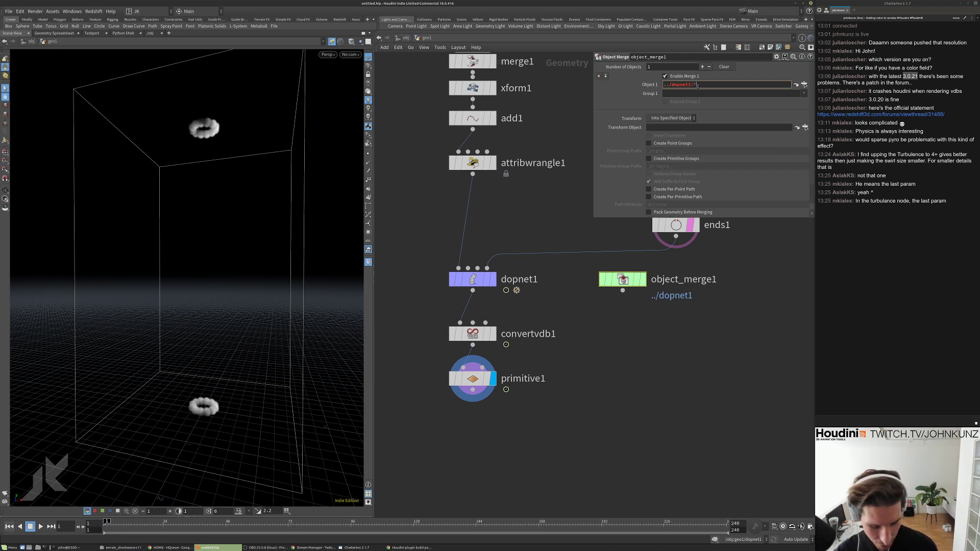
{"action": "type", "text": "*vel"}
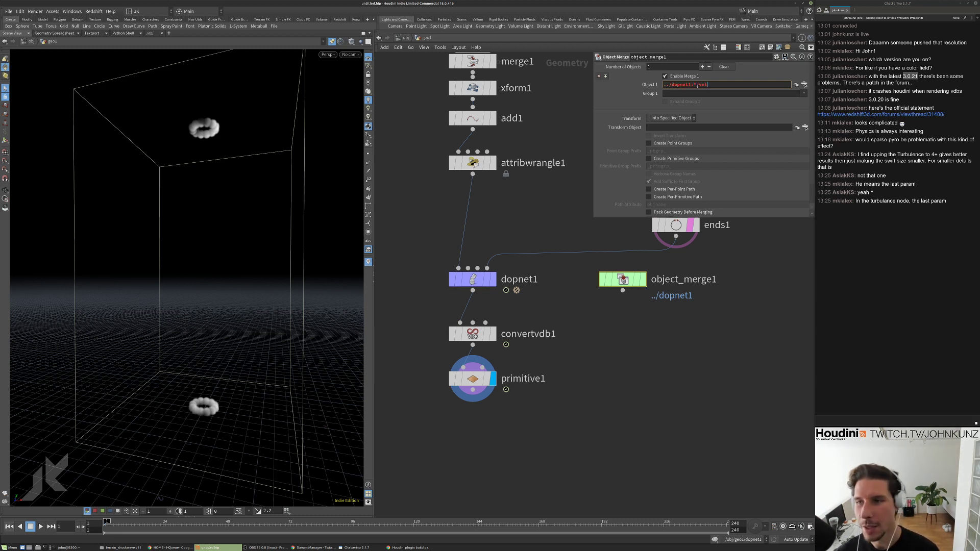
{"action": "key", "text": "Return"}
{"action": "middle_click", "coordinate": [671, 284]}
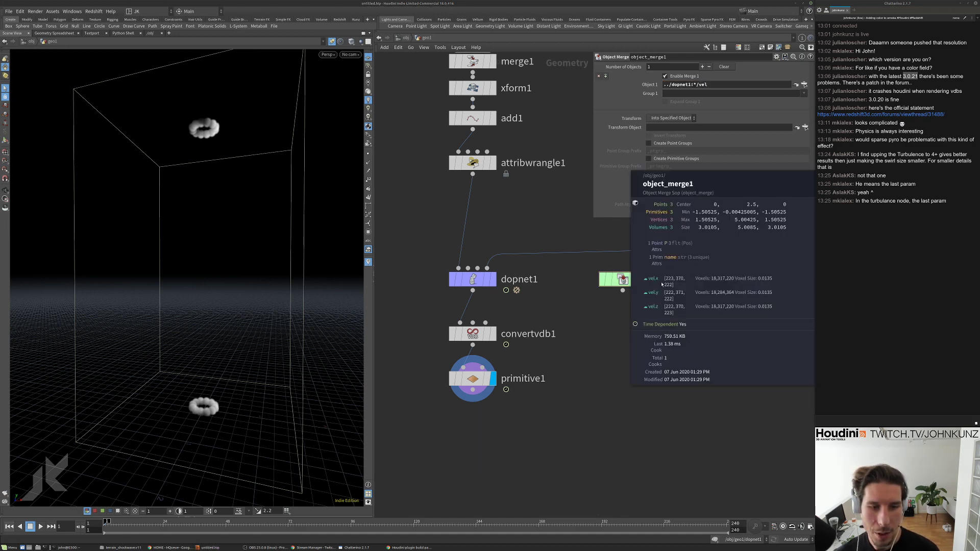
{"action": "left_click_drag", "start_coordinate": [617, 281], "coordinate": [665, 329]}
{"action": "middle_click_drag", "start_coordinate": [683, 388], "coordinate": [669, 361]}
Feed object_merge1 into a new convertvdb2 set to Convert To VDB, giving three vel grids.
{"action": "key", "text": "Tab"}
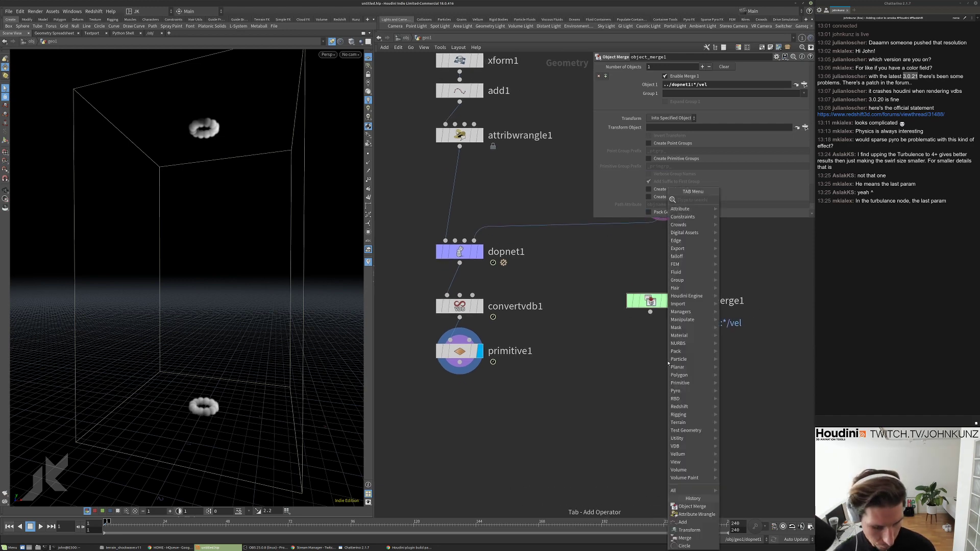
{"action": "type", "text": "convert"}
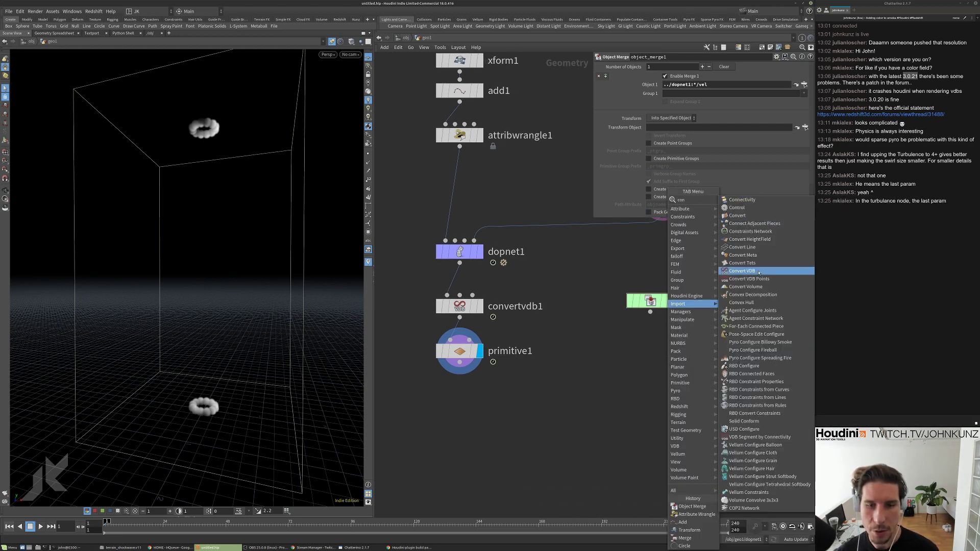
{"action": "key", "text": "Return"}
{"action": "left_click", "coordinate": [638, 337]}
{"action": "left_click_drag", "start_coordinate": [637, 337], "coordinate": [649, 312]}
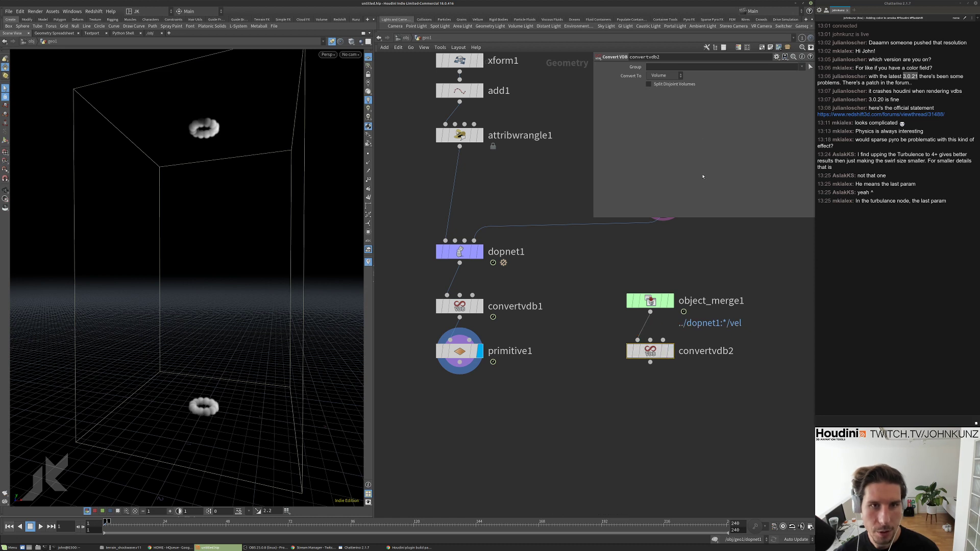
{"action": "left_click", "coordinate": [674, 78]}
{"action": "left_click", "coordinate": [669, 101]}
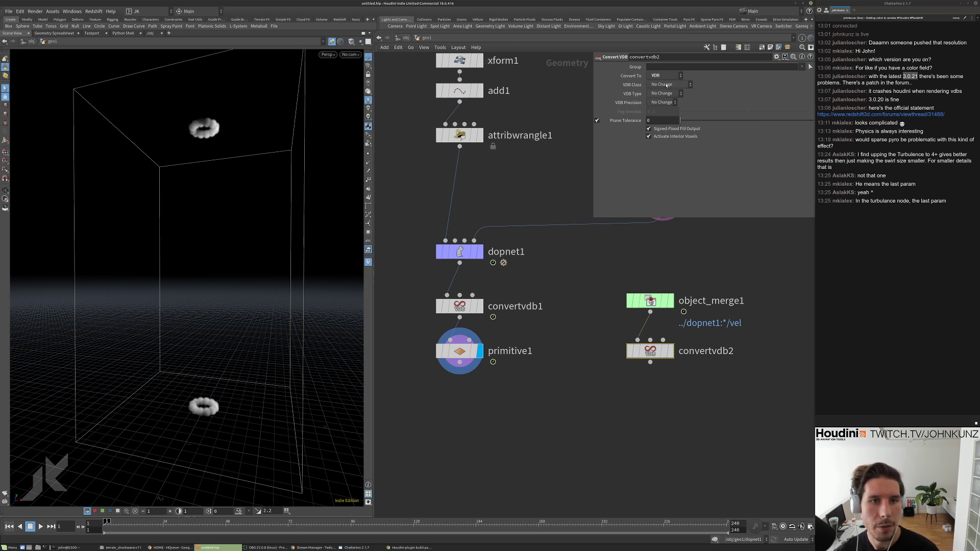
{"action": "middle_click", "coordinate": [663, 369]}
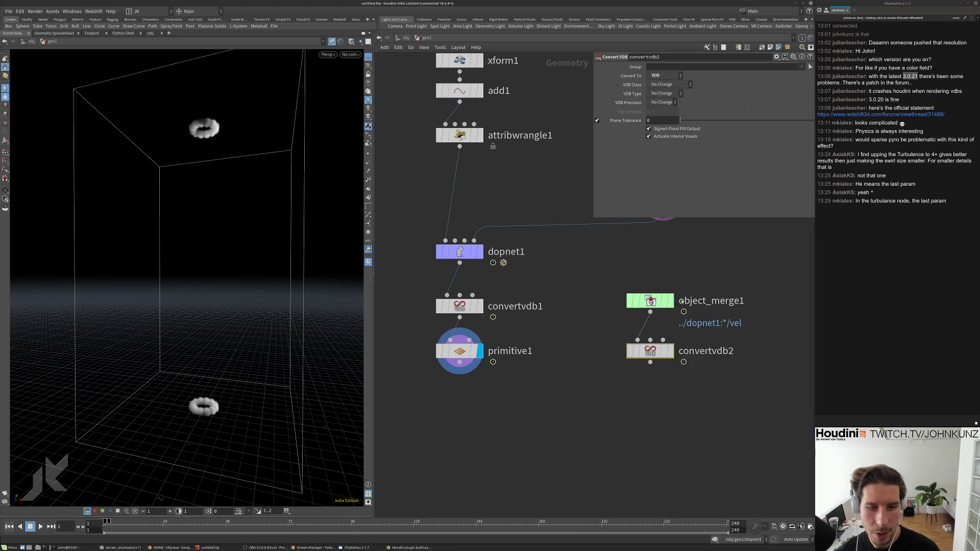
{"action": "middle_click", "coordinate": [641, 301]}
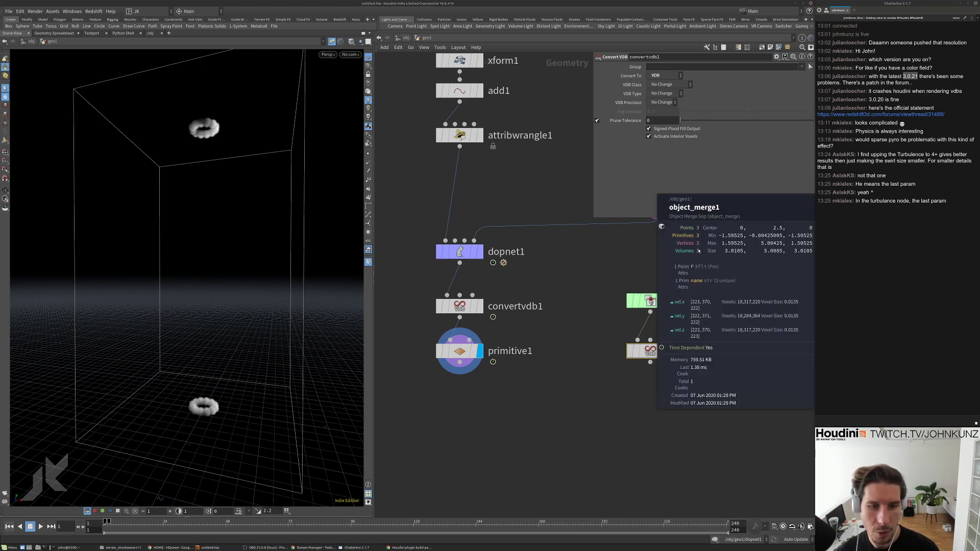
{"action": "scroll", "coordinate": [659, 427], "scroll_direction": "up", "scroll_amount": 1}
Add a VDB Vector Merge node, vdbvectormerge1, directly below convertvdb2.
{"action": "middle_click_drag", "start_coordinate": [657, 441], "coordinate": [646, 405]}
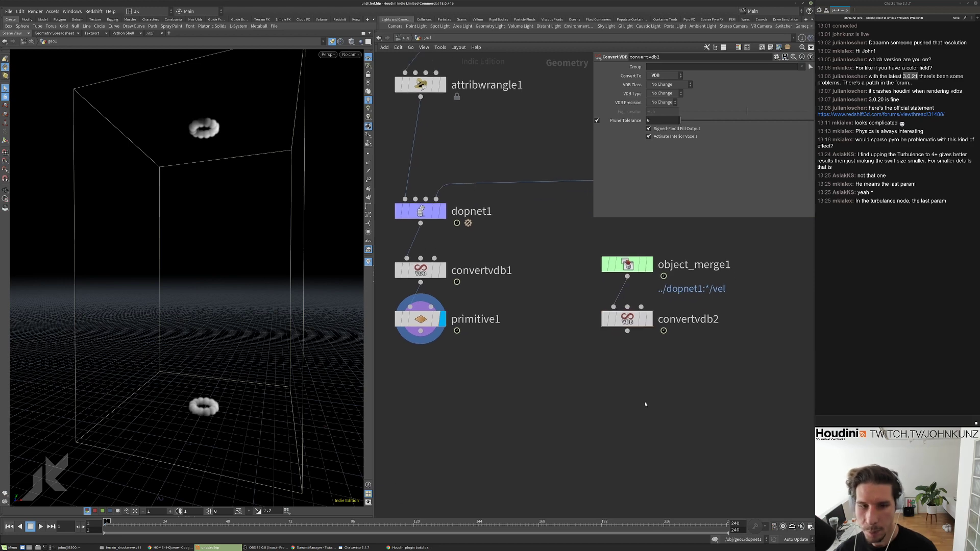
{"action": "key", "text": "Tab"}
{"action": "type", "text": "vec"}
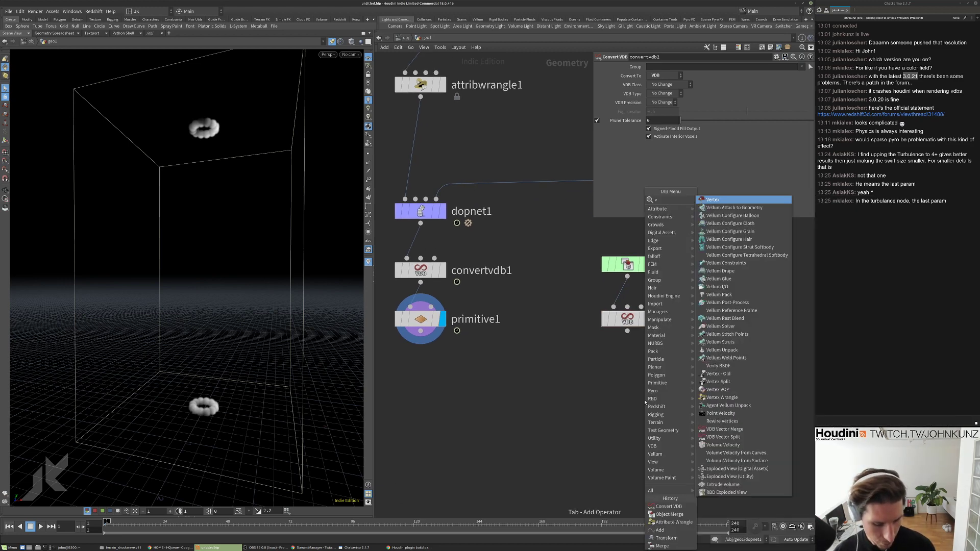
{"action": "left_click", "coordinate": [731, 202]}
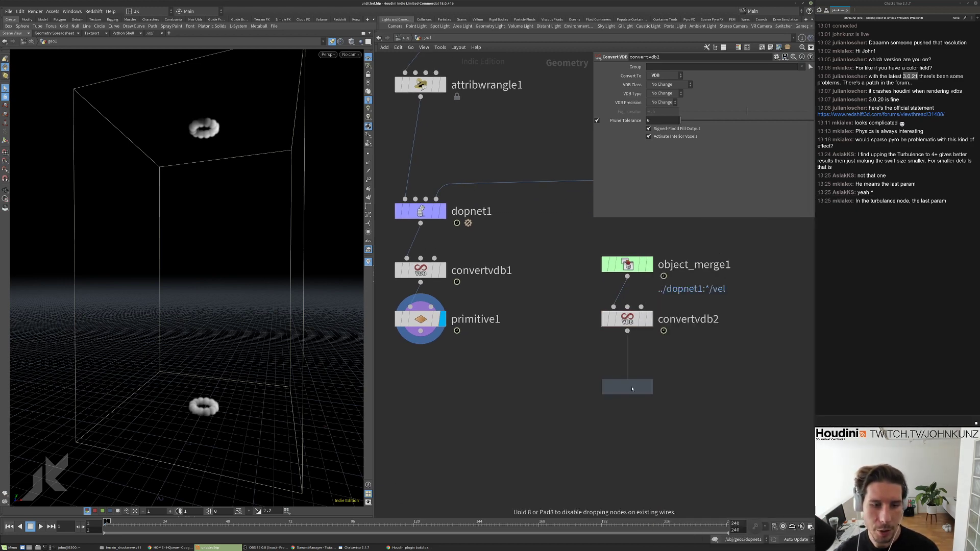
{"action": "left_click", "coordinate": [623, 387]}
{"action": "middle_click", "coordinate": [620, 387]}
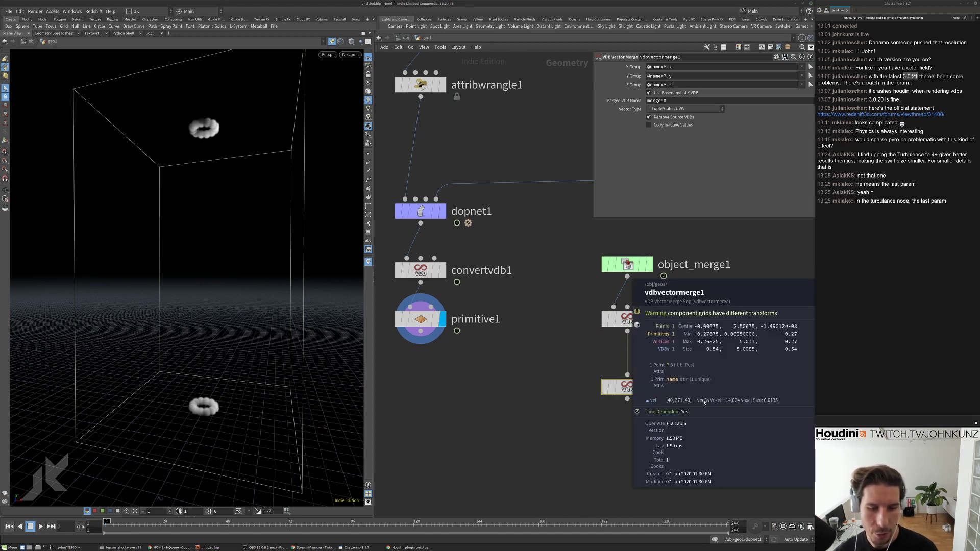
{"action": "middle_click", "coordinate": [619, 319]}
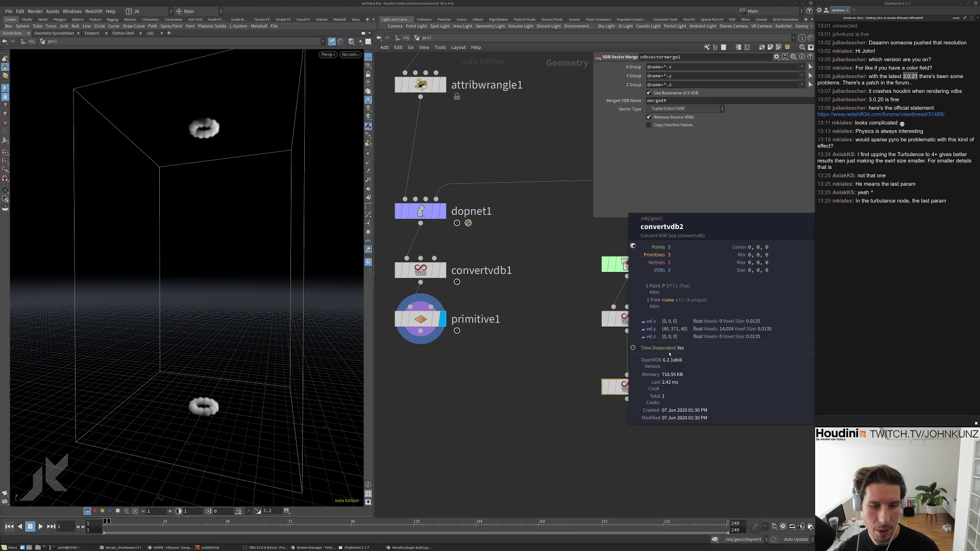
{"action": "middle_click", "coordinate": [637, 319]}
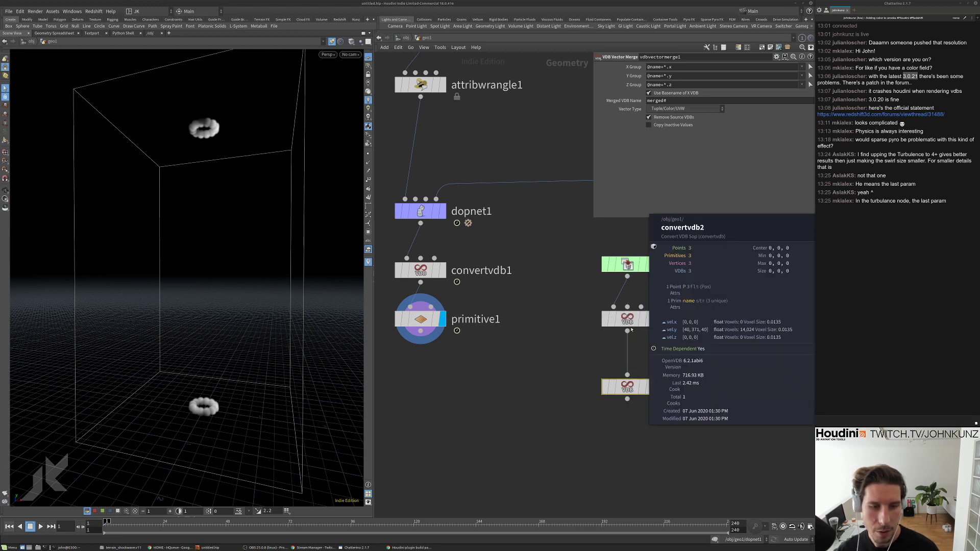
{"action": "left_click_drag", "start_coordinate": [633, 389], "coordinate": [632, 369]}
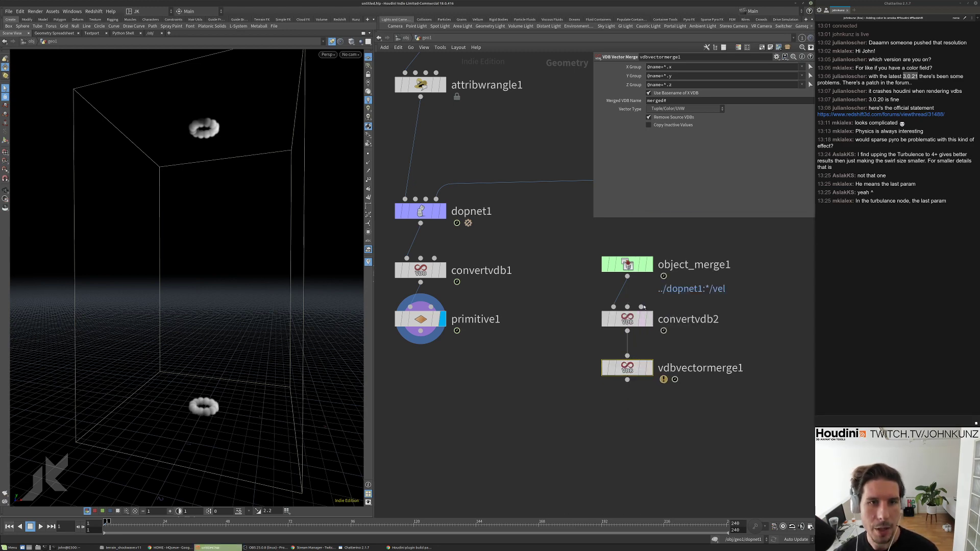
Set vdbvectormerge1's Vector Type to Displacement/Velocity/Acceleration and check its transform warning.
{"action": "left_click", "coordinate": [685, 111]}
{"action": "left_click", "coordinate": [685, 137]}
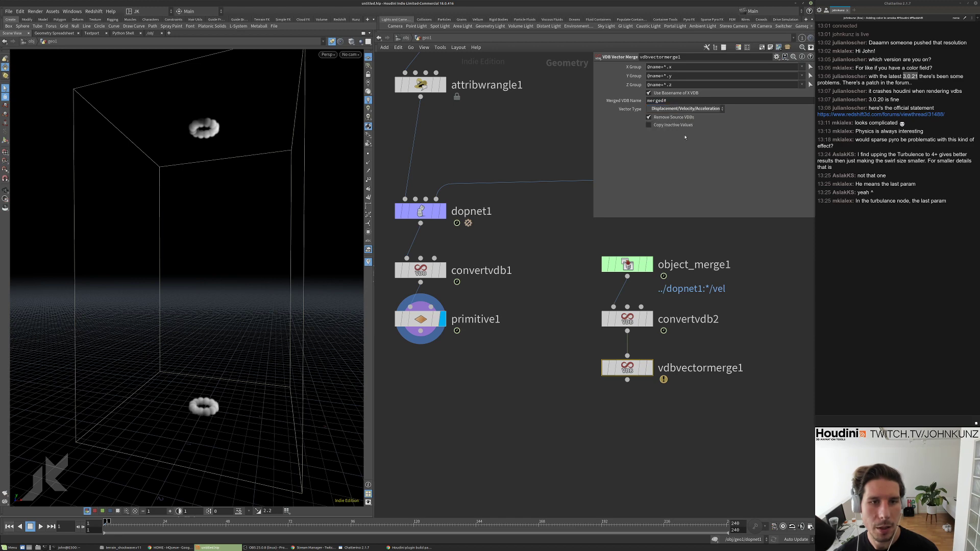
{"action": "scroll", "coordinate": [718, 340], "scroll_direction": "down", "scroll_amount": 2}
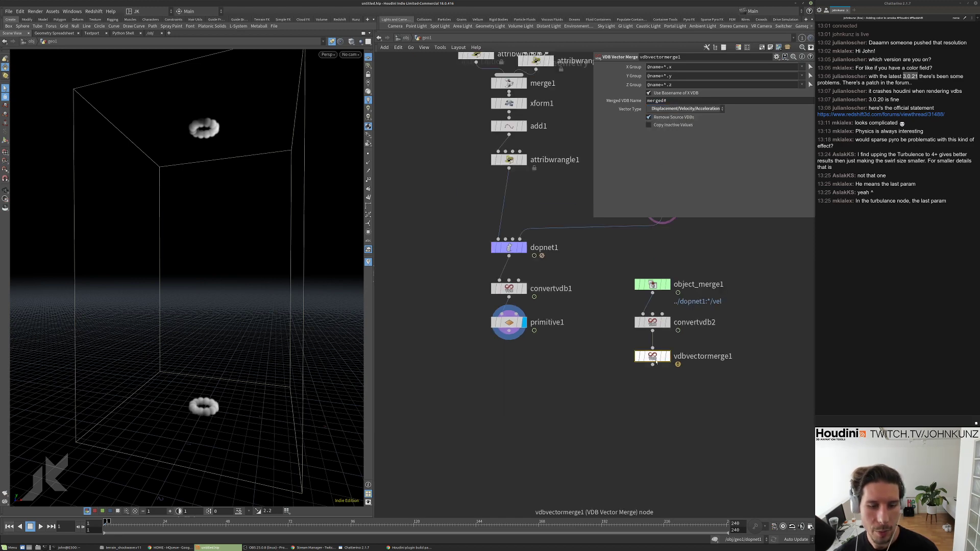
{"action": "scroll", "coordinate": [656, 390], "scroll_direction": "down", "scroll_amount": 1}
{"action": "middle_click", "coordinate": [653, 336]}
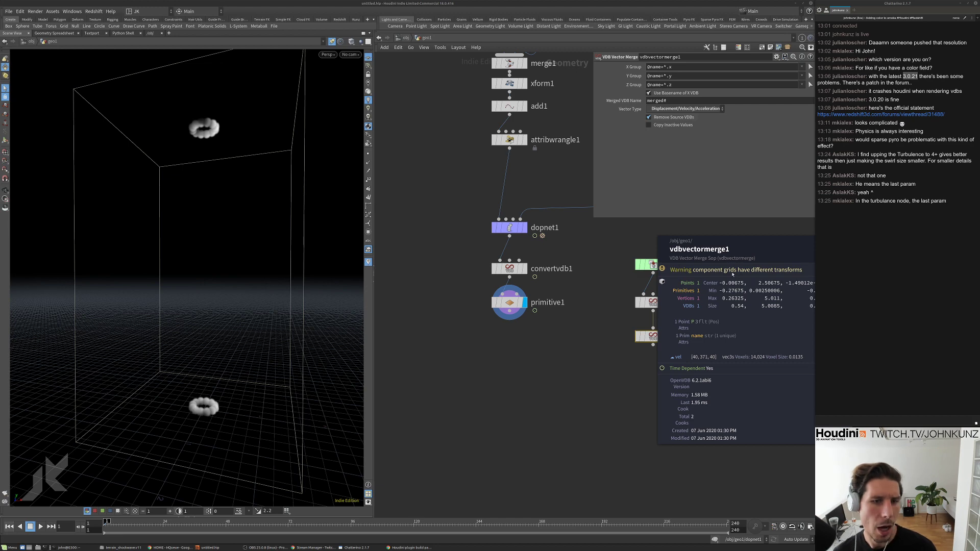
{"action": "key", "text": "s"}
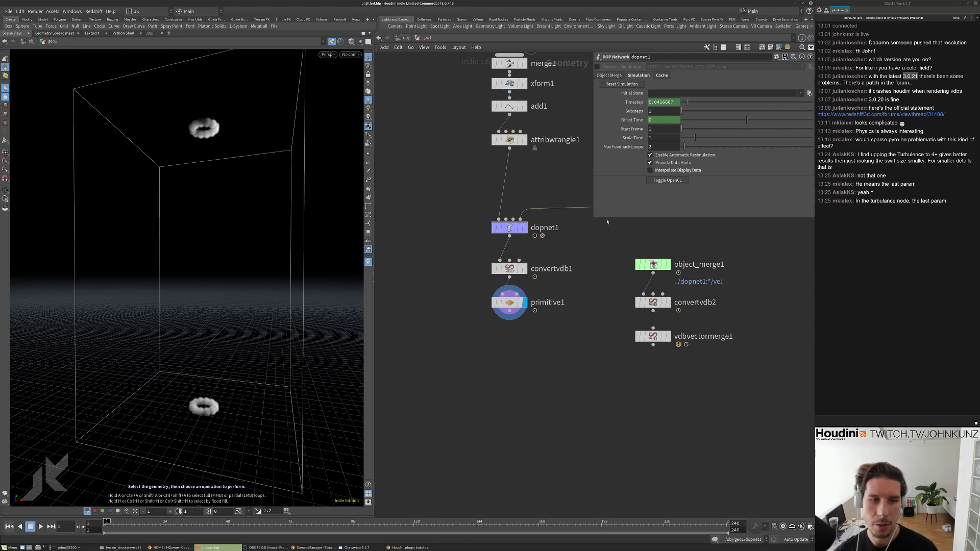
Inside dopnet1, set smokeobject1's Initial Data Velocity Sampling to Center.
{"action": "middle_click", "coordinate": [653, 336]}
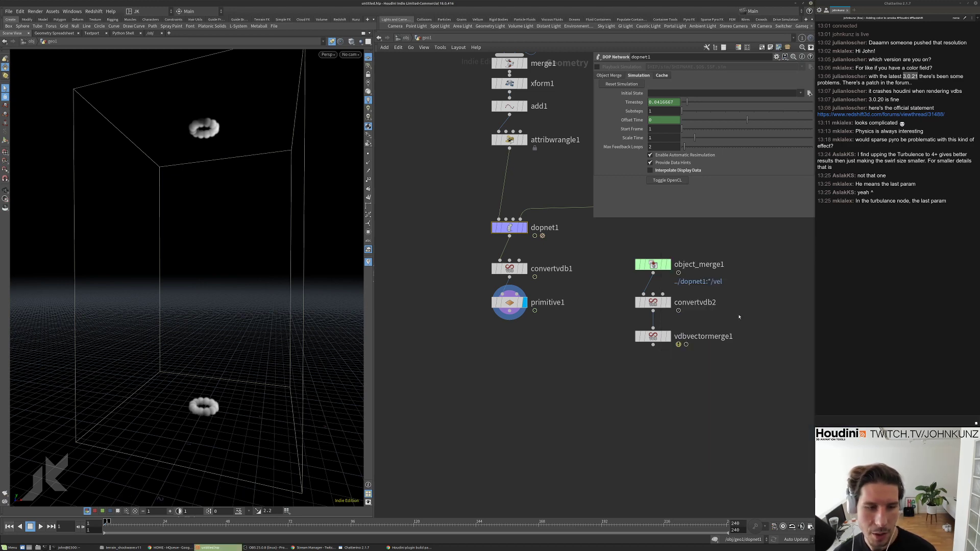
{"action": "middle_click_drag", "start_coordinate": [538, 342], "coordinate": [519, 334]}
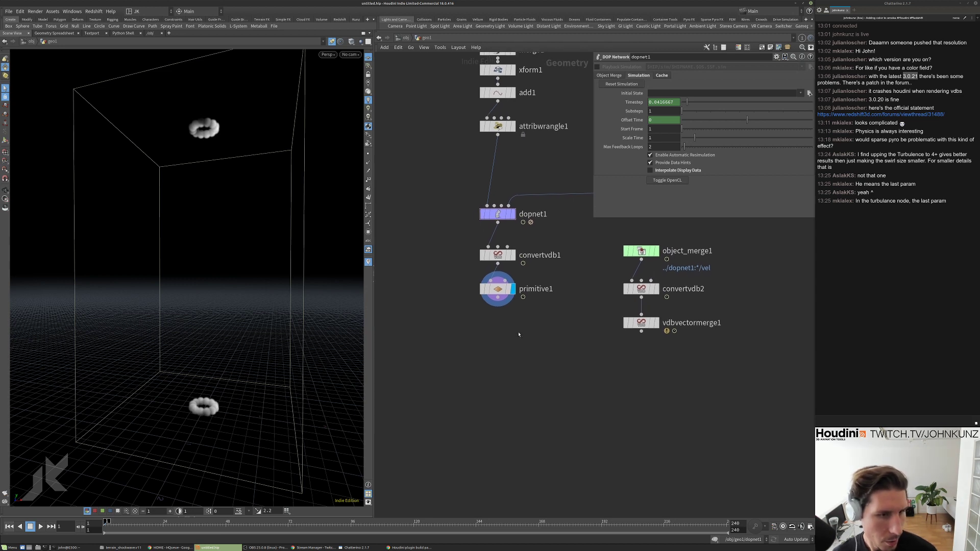
{"action": "double_click", "coordinate": [497, 214]}
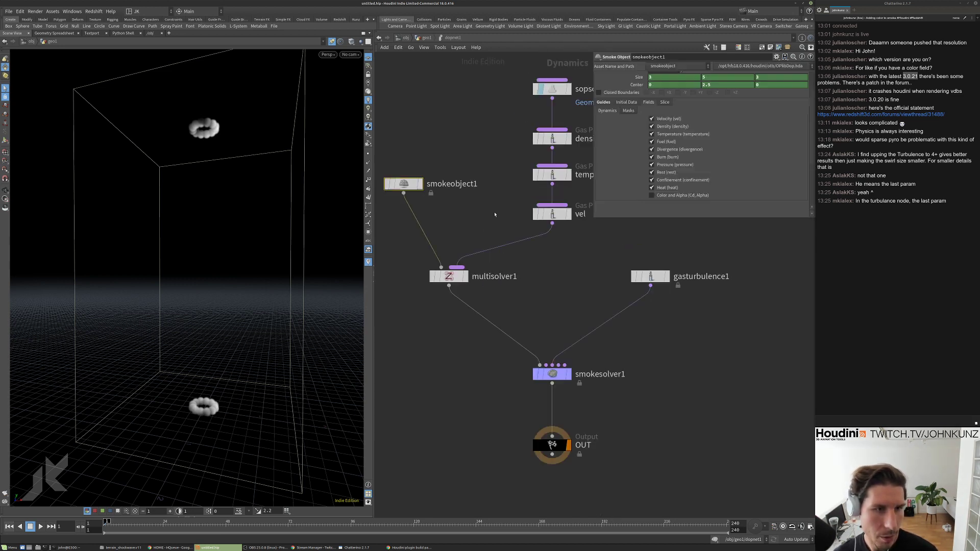
{"action": "left_click", "coordinate": [599, 111]}
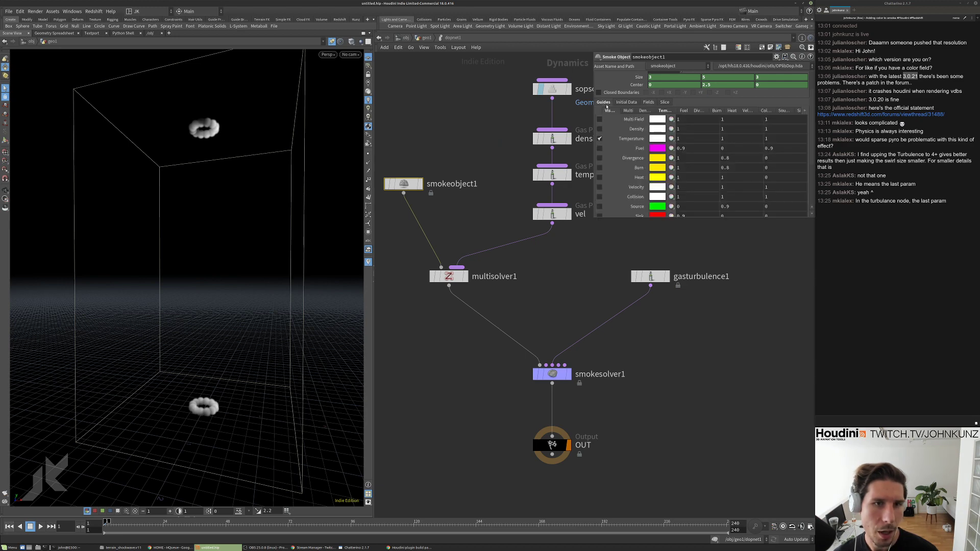
{"action": "left_click", "coordinate": [638, 102]}
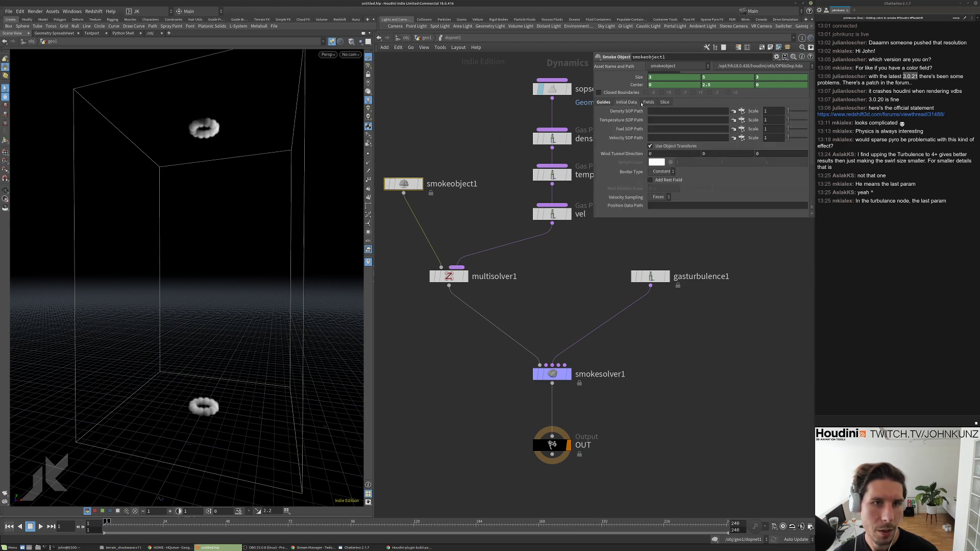
{"action": "left_click", "coordinate": [661, 198]}
{"action": "left_click", "coordinate": [661, 206]}
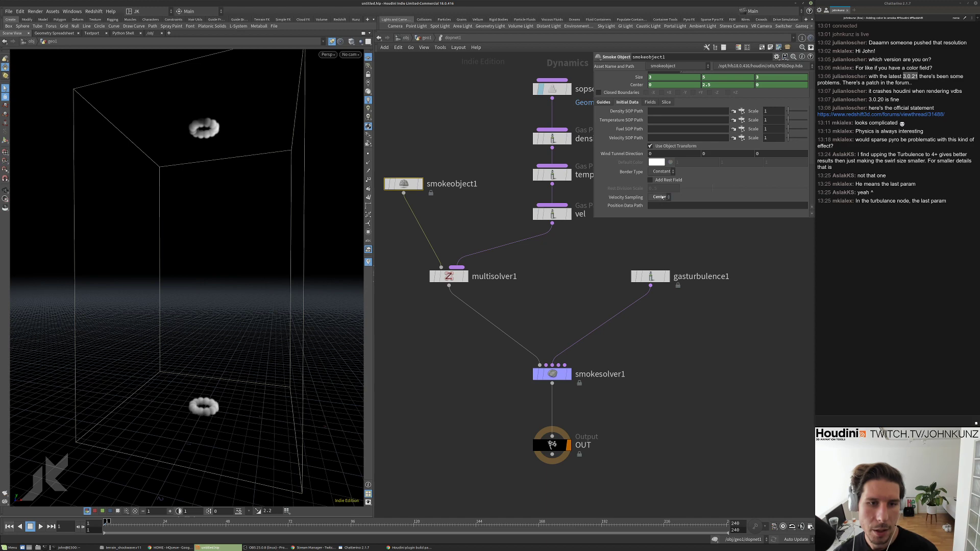
Briefly replay the simulation from geo1, orbit the smoke clouds, and rewind to frame 1.
{"action": "left_click", "coordinate": [428, 38]}
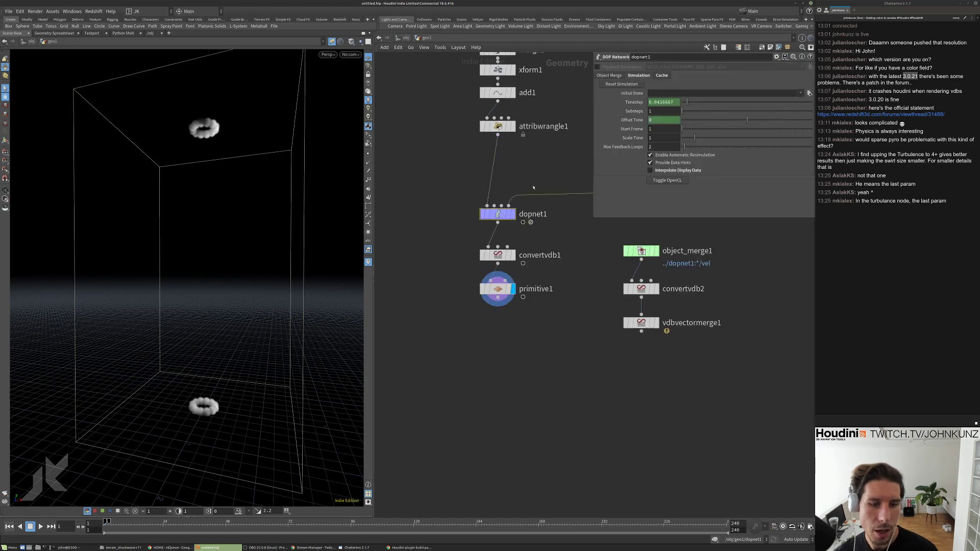
{"action": "middle_click", "coordinate": [645, 326]}
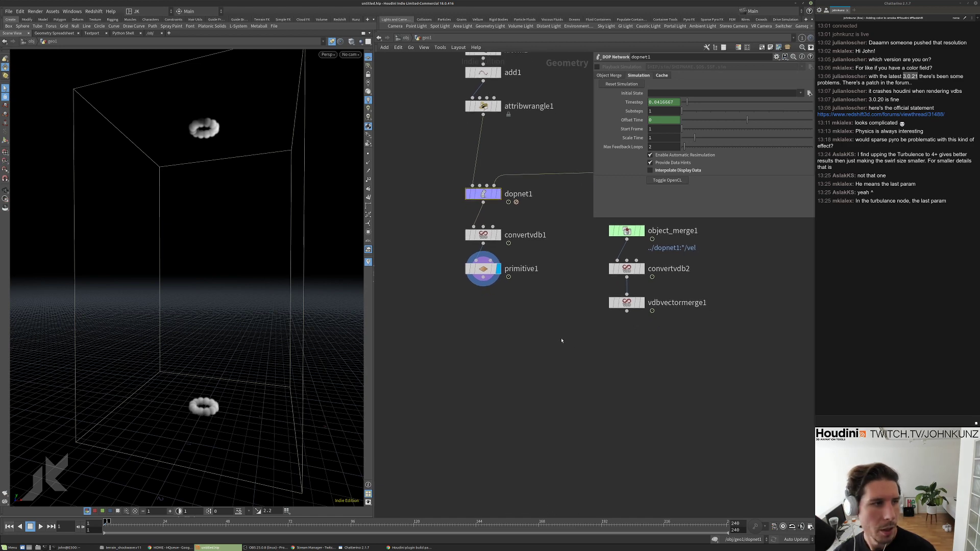
{"action": "double_click", "coordinate": [485, 196]}
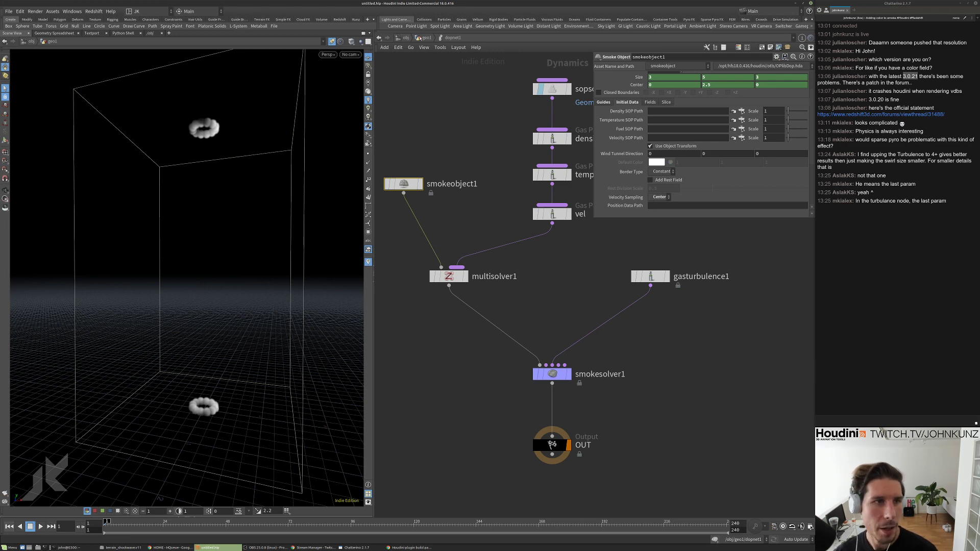
{"action": "left_click", "coordinate": [425, 37]}
{"action": "key", "text": "Up"}
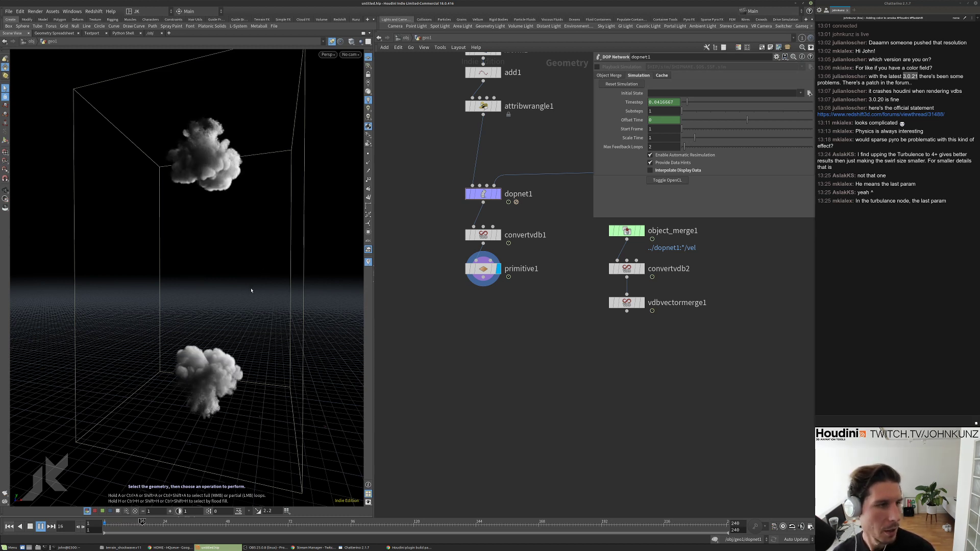
{"action": "key", "text": "Up"}
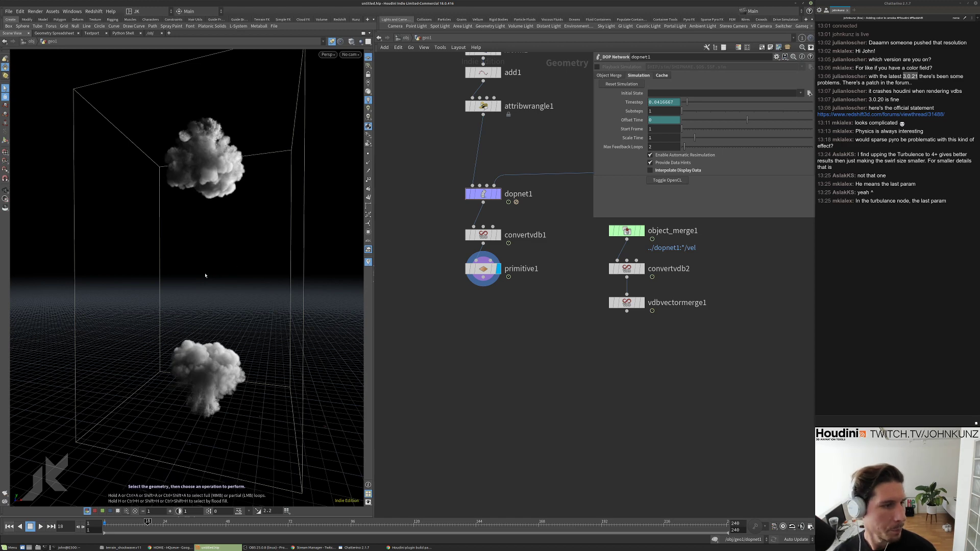
{"action": "left_click_drag", "start_coordinate": [204, 273], "coordinate": [214, 301]}
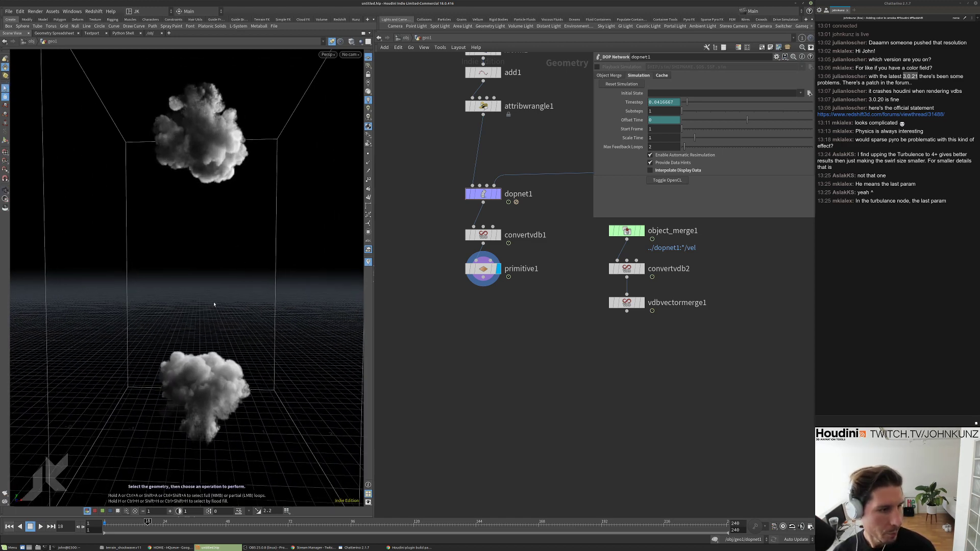
{"action": "key", "text": "ctrl+Left"}
{"action": "double_click", "coordinate": [476, 194]}
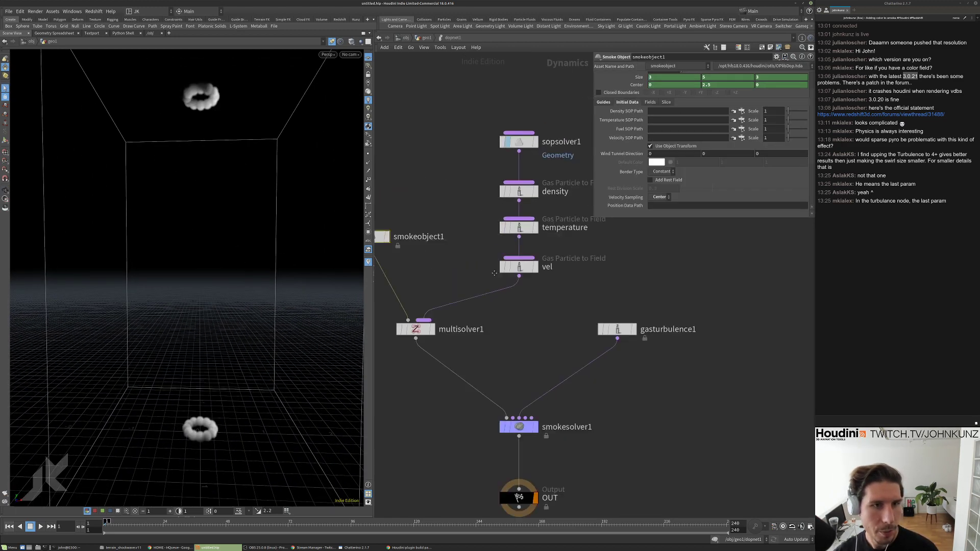
Set gasturbulence1's turbulence Scale to 1.5.
{"action": "left_click", "coordinate": [625, 335]}
{"action": "left_click", "coordinate": [620, 93]}
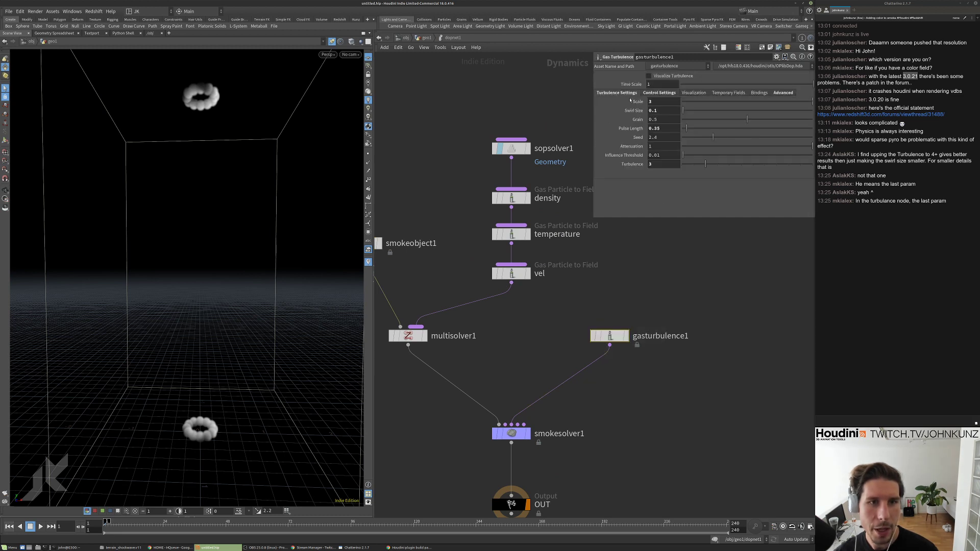
{"action": "left_click", "coordinate": [663, 101]}
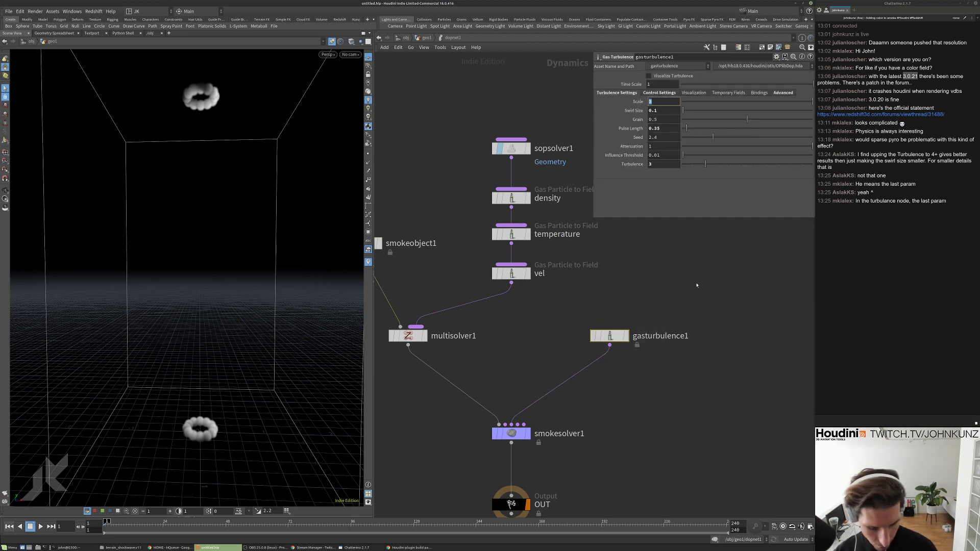
{"action": "type", "text": "1.5"}
{"action": "key", "text": "Return"}
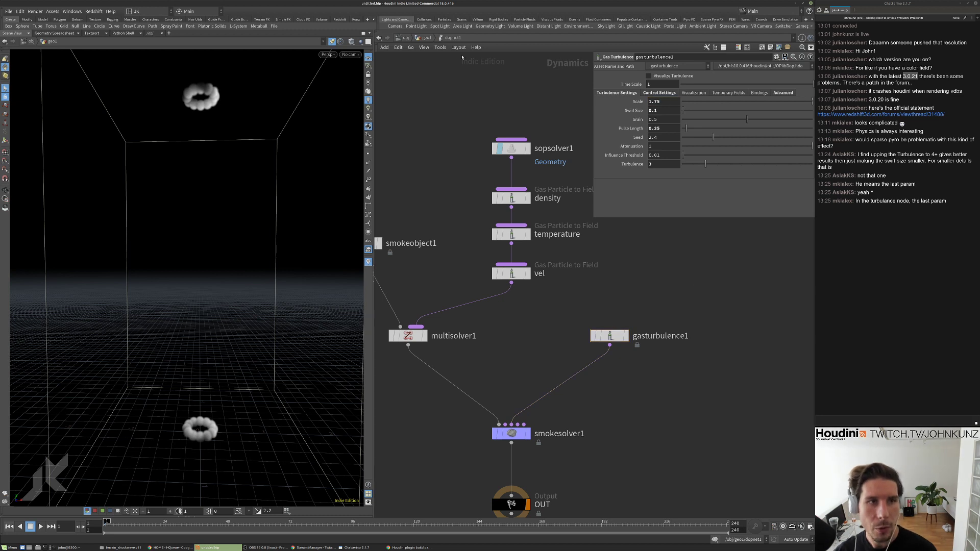
Replay the simulation from geo1 to frame 23 and rewind to frame 1.
{"action": "key", "text": "u"}
{"action": "middle_click_drag", "start_coordinate": [547, 347], "coordinate": [517, 317]}
{"action": "key", "text": "Up"}
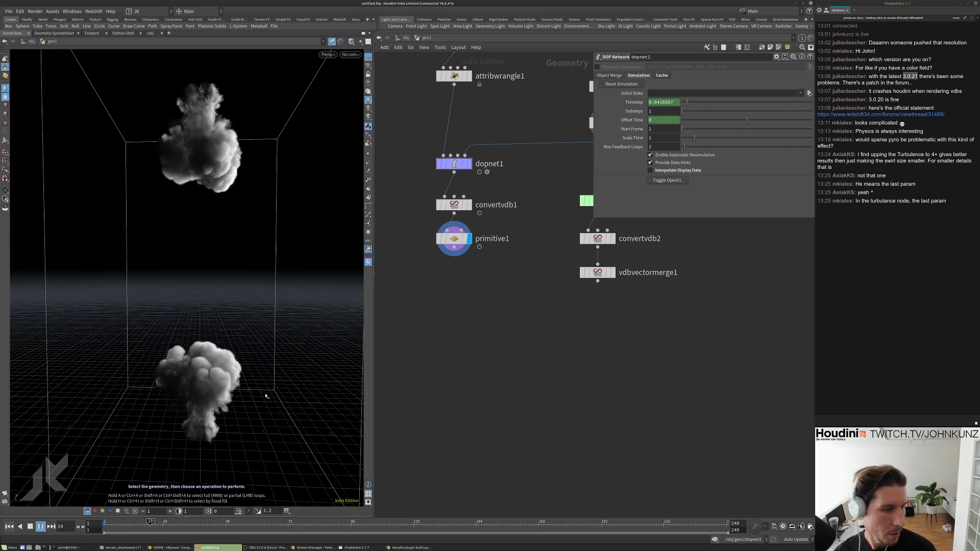
{"action": "key", "text": "Escape"}
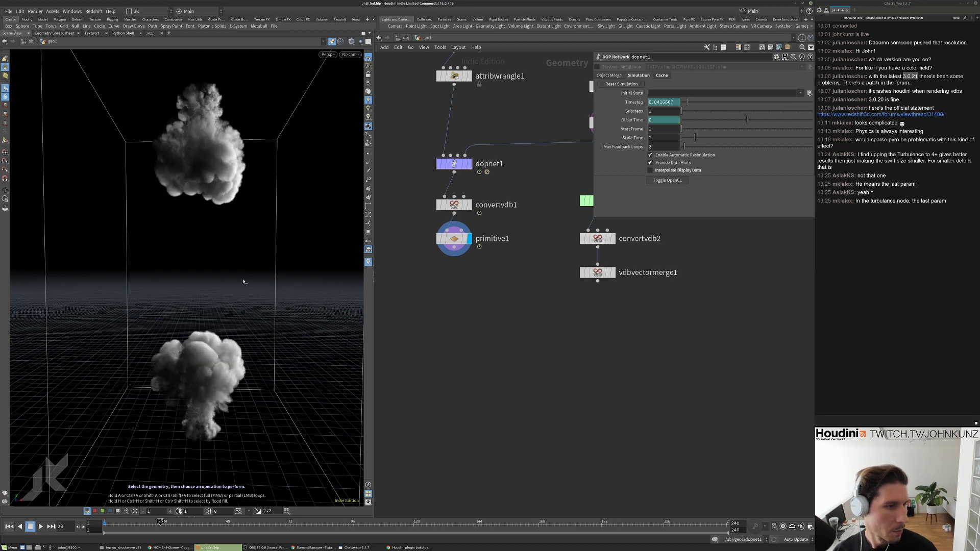
{"action": "scroll", "coordinate": [243, 288], "scroll_direction": "down", "scroll_amount": 5}
{"action": "scroll", "coordinate": [237, 283], "scroll_direction": "up", "scroll_amount": 3}
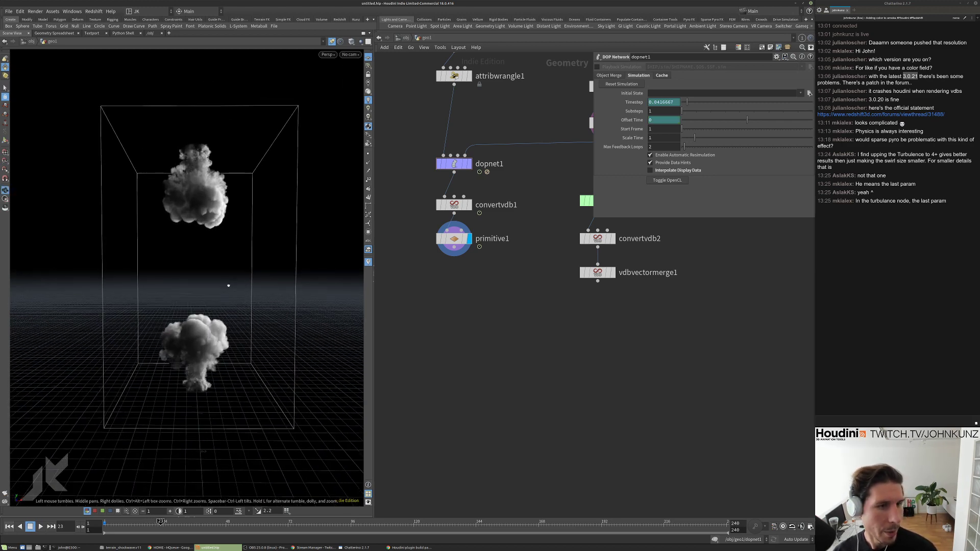
{"action": "scroll", "coordinate": [503, 387], "scroll_direction": "down", "scroll_amount": 3}
{"action": "key", "text": "ctrl+Up"}
{"action": "scroll", "coordinate": [504, 288], "scroll_direction": "up", "scroll_amount": 3}
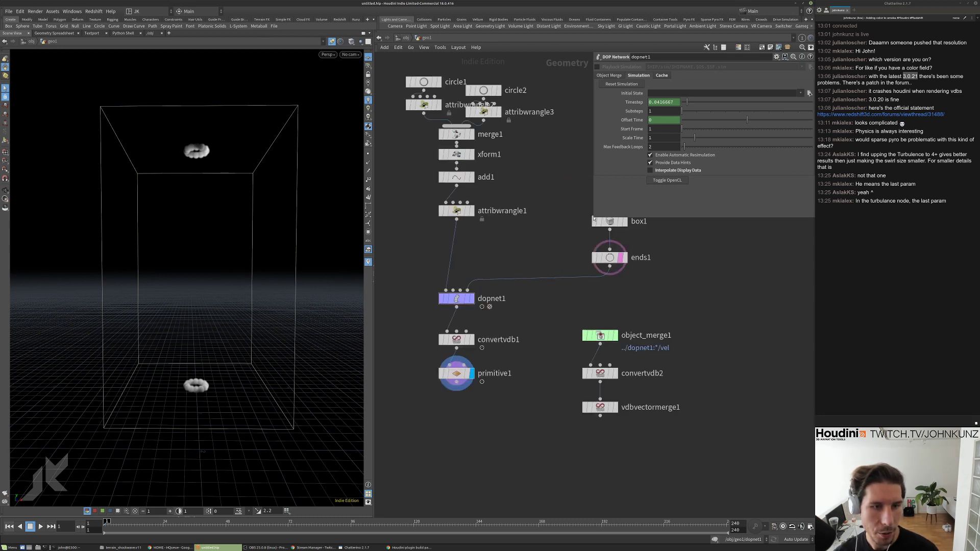
Display attribwrangle1's output and nudge add1 down to make room in the network.
{"action": "left_click_drag", "start_coordinate": [592, 218], "coordinate": [597, 169]}
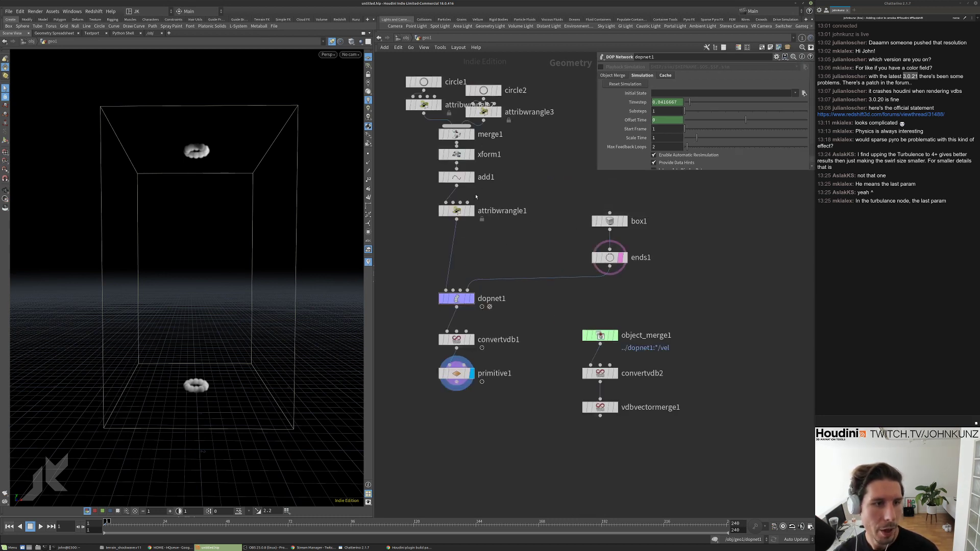
{"action": "left_click", "coordinate": [471, 210]}
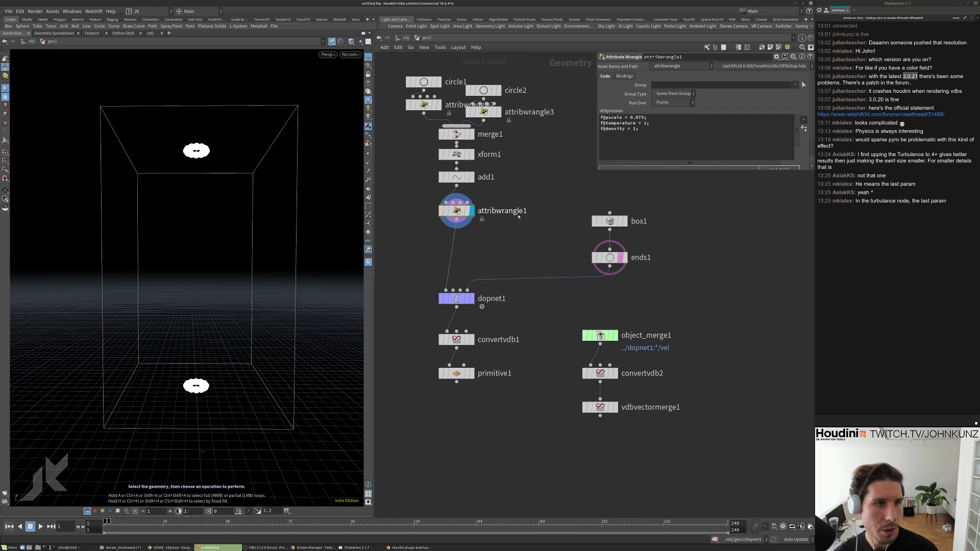
{"action": "middle_click_drag", "start_coordinate": [488, 183], "coordinate": [515, 203]}
{"action": "left_click_drag", "start_coordinate": [514, 203], "coordinate": [514, 210]}
Add a scatter1 node fed by xform1 and set it as the displayed output.
{"action": "key", "text": "Tab"}
{"action": "type", "text": "sca"}
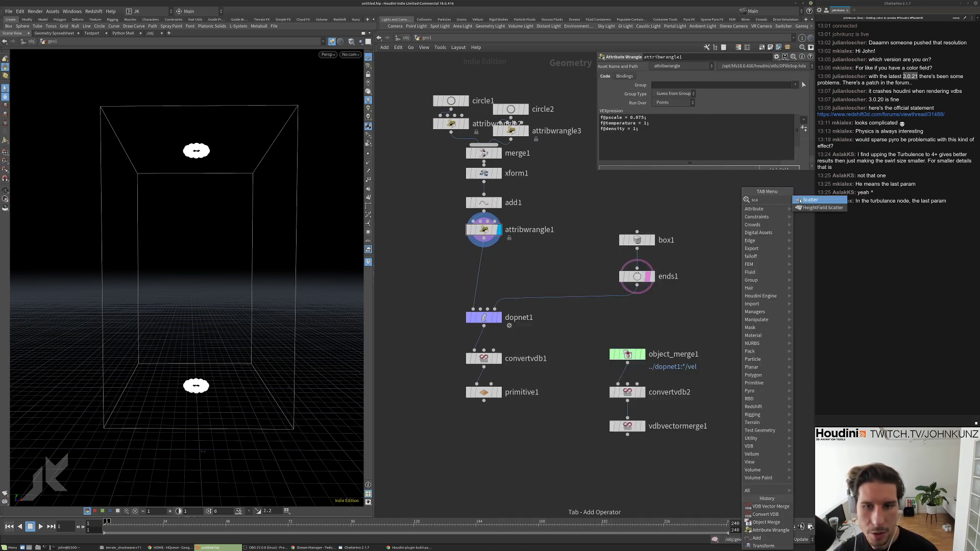
{"action": "key", "text": "Return"}
{"action": "left_click", "coordinate": [756, 225]}
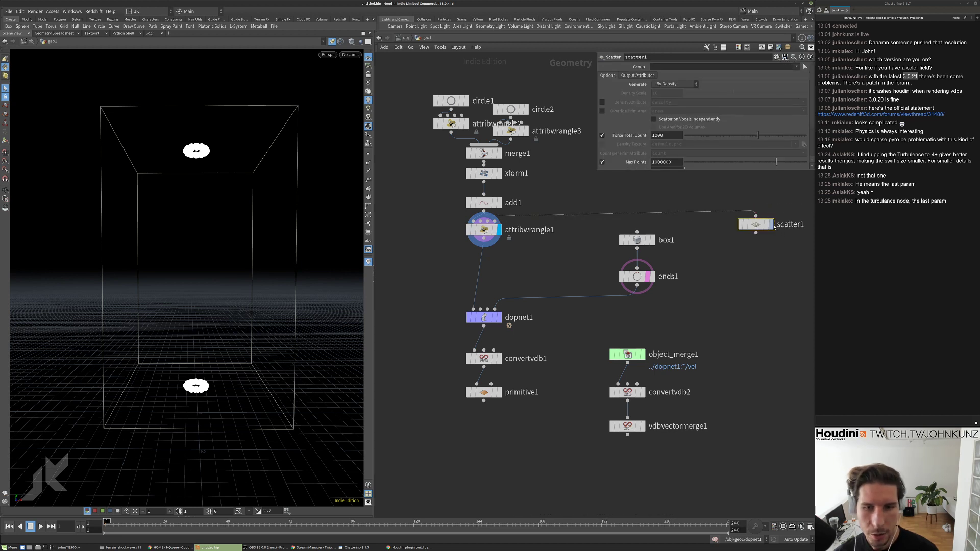
{"action": "left_click", "coordinate": [771, 225]}
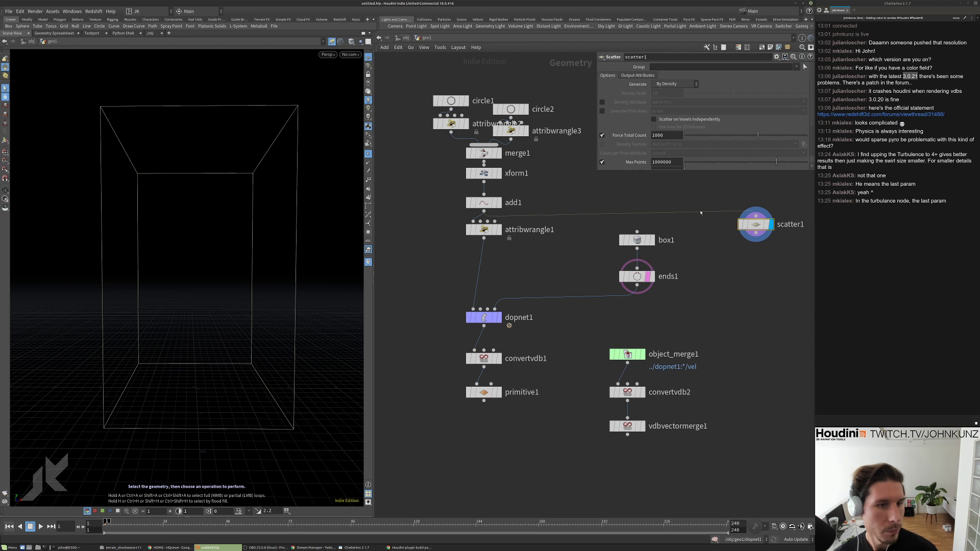
{"action": "left_click", "coordinate": [484, 190]}
{"action": "left_click_drag", "start_coordinate": [489, 202], "coordinate": [489, 206]}
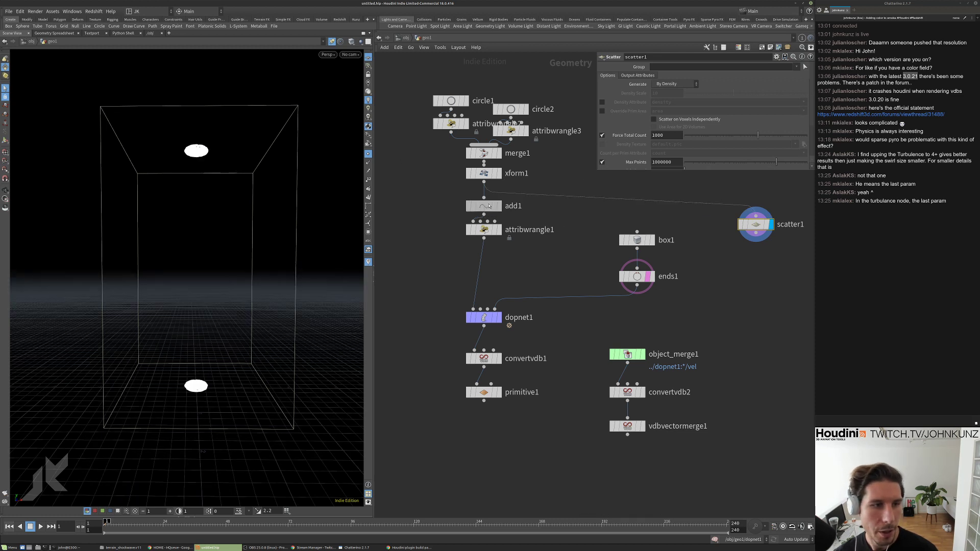
{"action": "left_click_drag", "start_coordinate": [758, 225], "coordinate": [757, 222]}
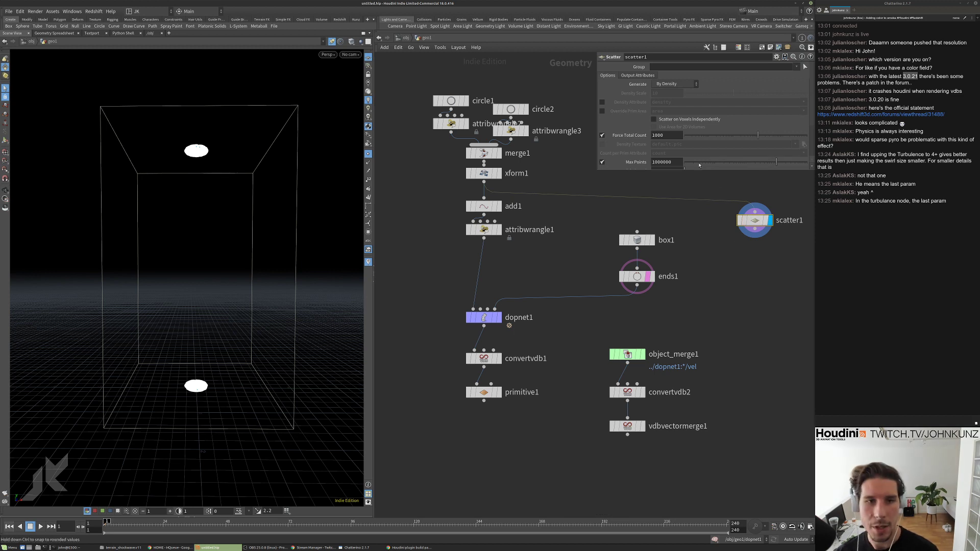
Turn off scatter1's Relax Iterations and Max Points, keeping a total count of 1000.
{"action": "scroll", "coordinate": [620, 152], "scroll_direction": "down", "scroll_amount": 3}
{"action": "left_click", "coordinate": [602, 148]}
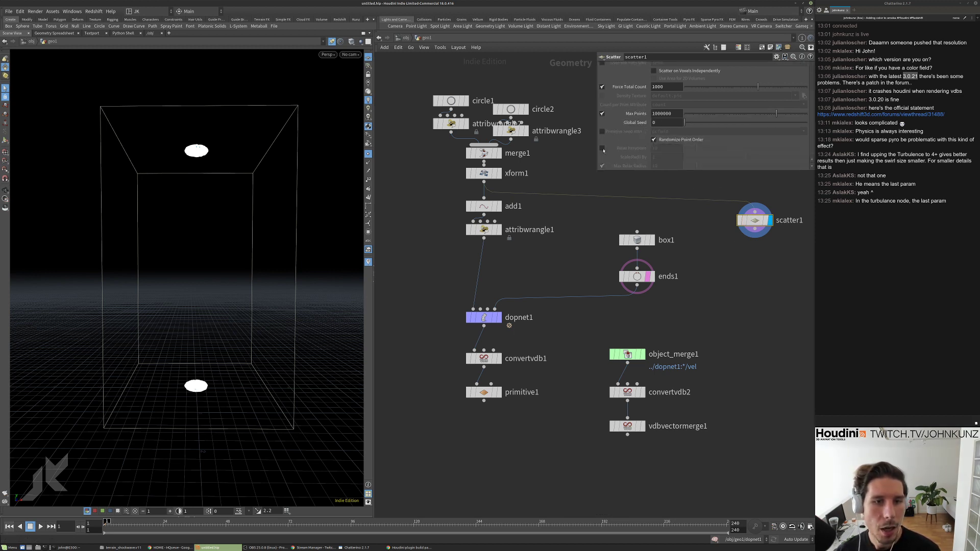
{"action": "left_click", "coordinate": [602, 113]}
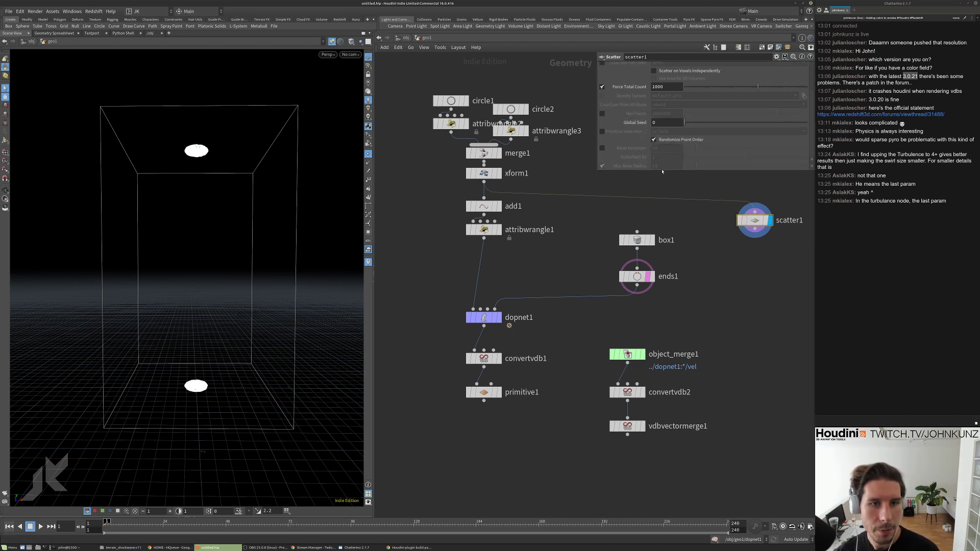
{"action": "scroll", "coordinate": [662, 171], "scroll_direction": "down", "scroll_amount": 2}
{"action": "left_click_drag", "start_coordinate": [595, 170], "coordinate": [585, 190]}
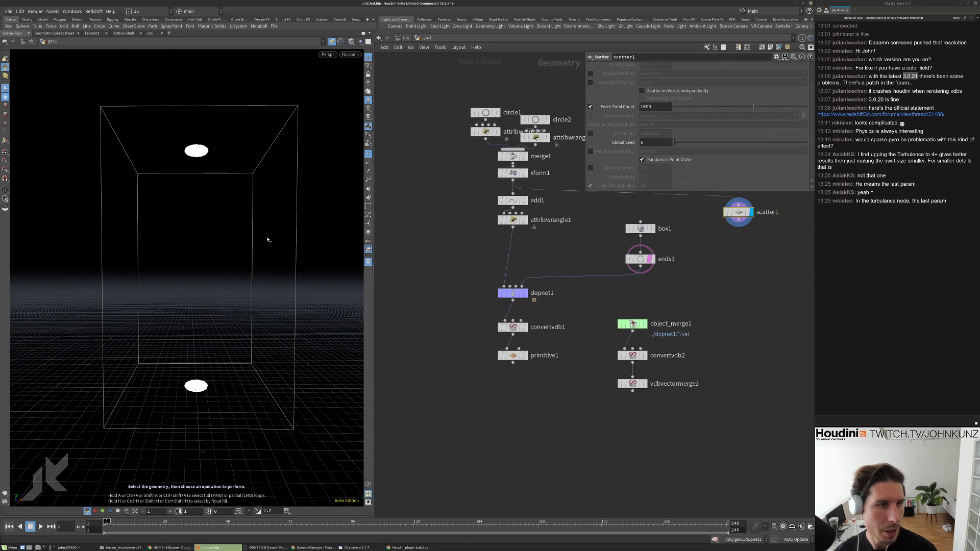
{"action": "key", "text": "d"}
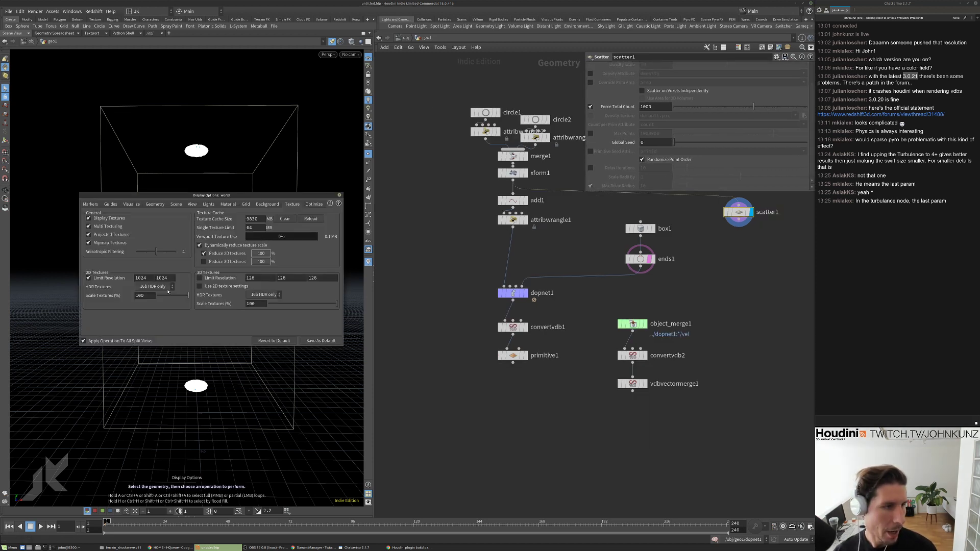
In the viewport's geometry display options, display particles as Points.
{"action": "left_click", "coordinate": [154, 204]}
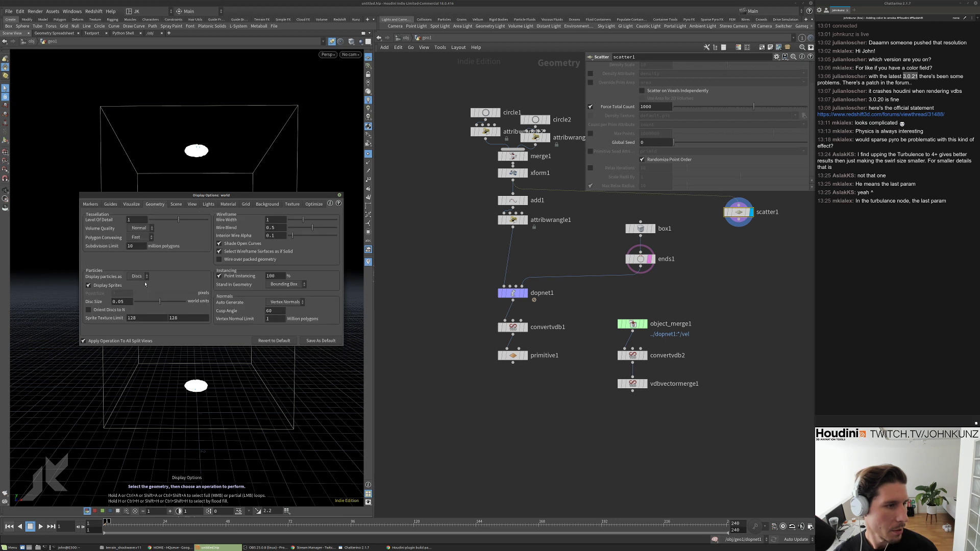
{"action": "left_click", "coordinate": [138, 276]}
{"action": "left_click", "coordinate": [137, 285]}
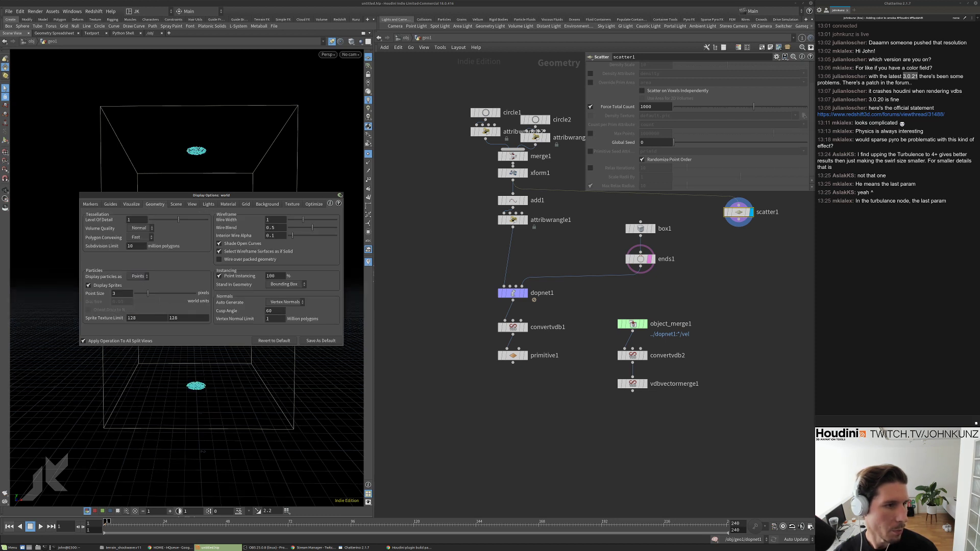
{"action": "key", "text": "Escape"}
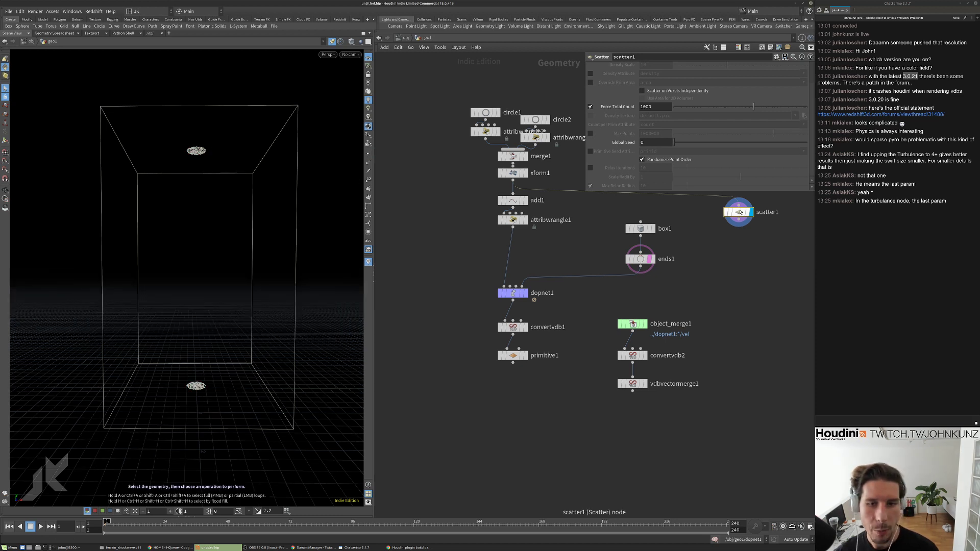
Set scatter1's Density Scale to 405.362 and move the node lower in the network.
{"action": "middle_click_drag", "start_coordinate": [738, 212], "coordinate": [631, 250]}
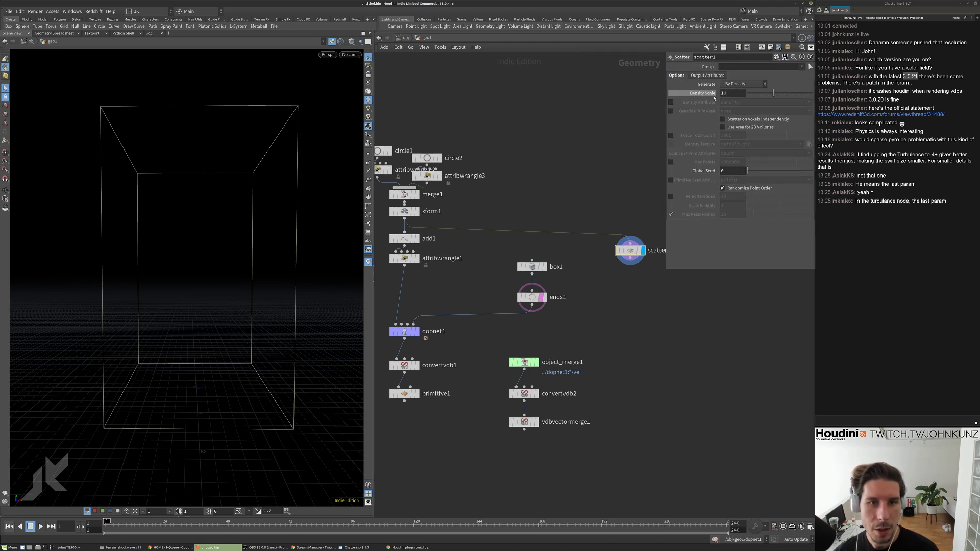
{"action": "left_click_drag", "start_coordinate": [773, 94], "coordinate": [794, 94]}
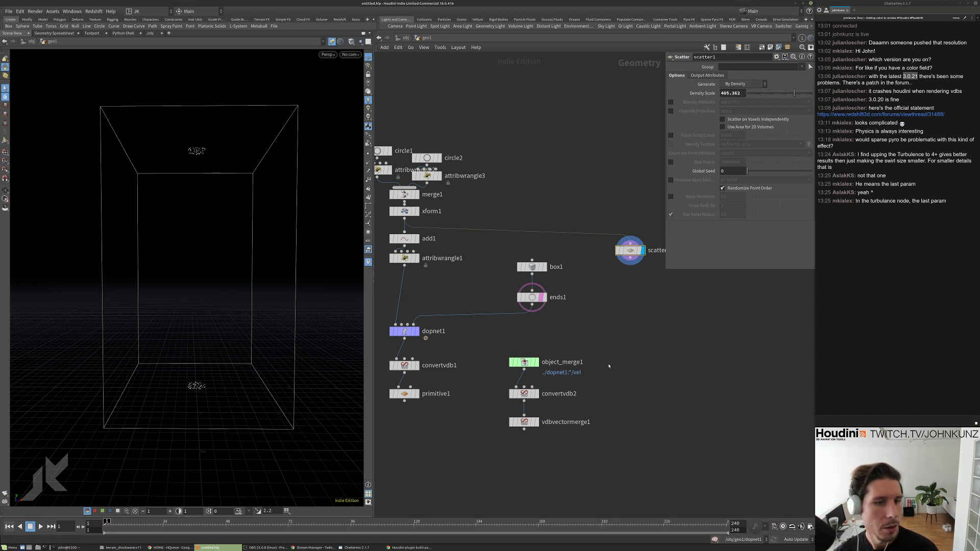
{"action": "middle_click_drag", "start_coordinate": [623, 275], "coordinate": [616, 231]}
{"action": "left_click_drag", "start_coordinate": [623, 206], "coordinate": [629, 276]}
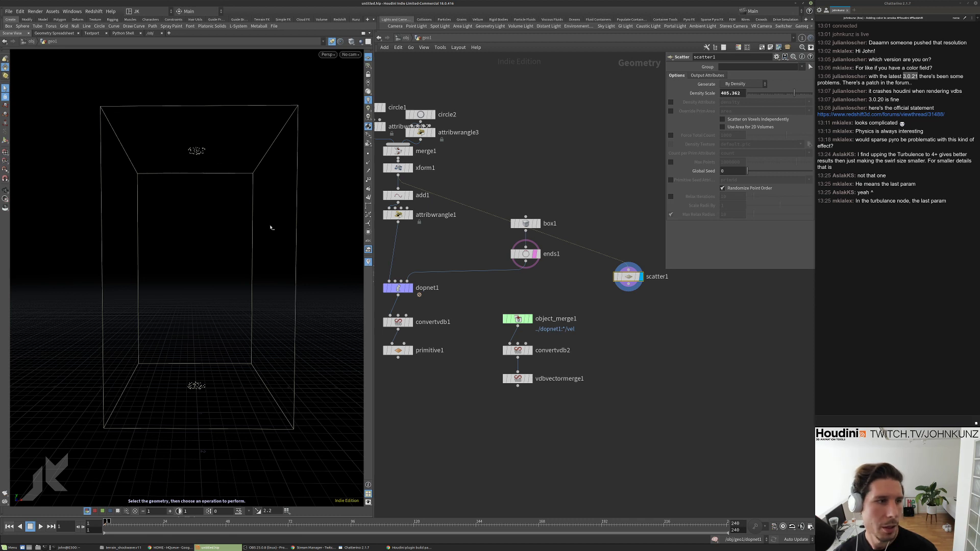
{"action": "left_click_drag", "start_coordinate": [628, 276], "coordinate": [635, 297]}
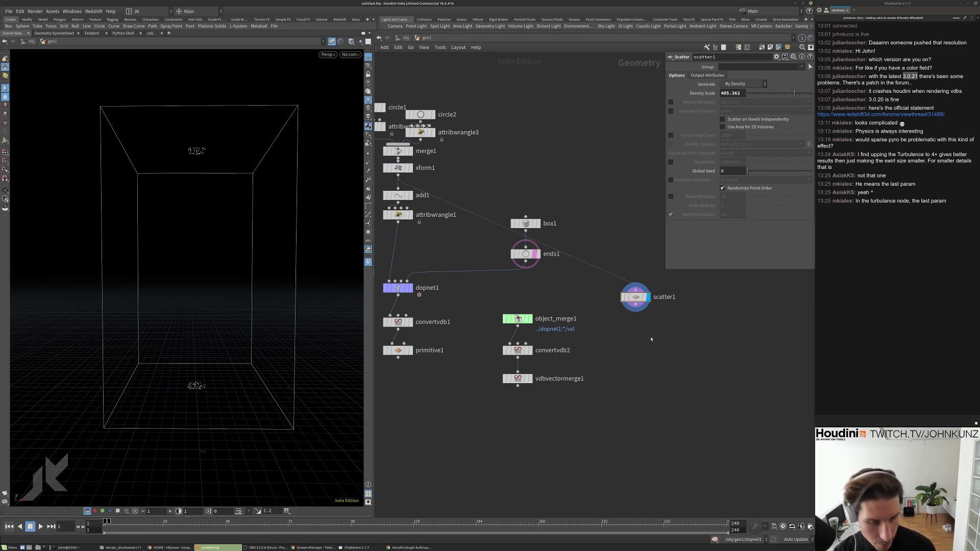
{"action": "key", "text": "Tab"}
Add a solver1 Solver SOP and connect scatter1 into its first input.
{"action": "type", "text": "solver"}
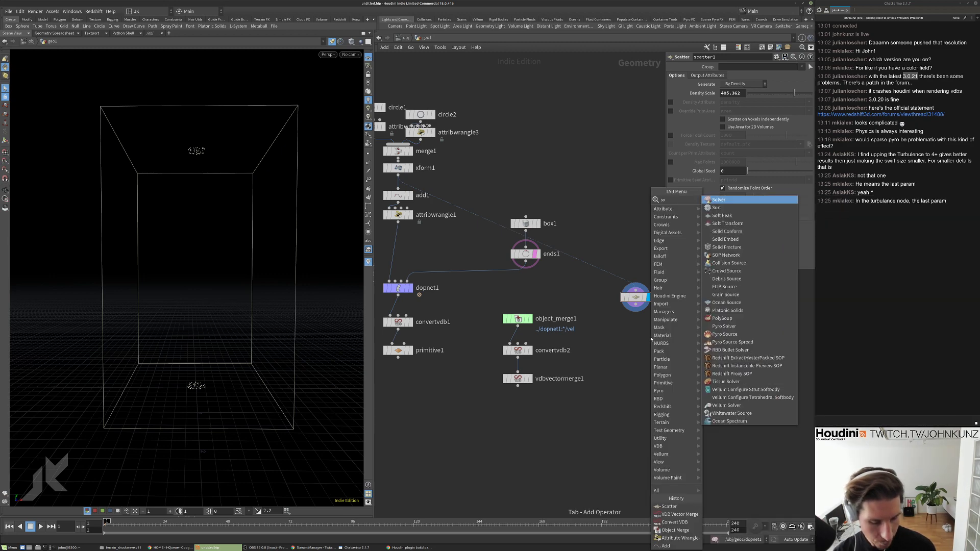
{"action": "key", "text": "Return"}
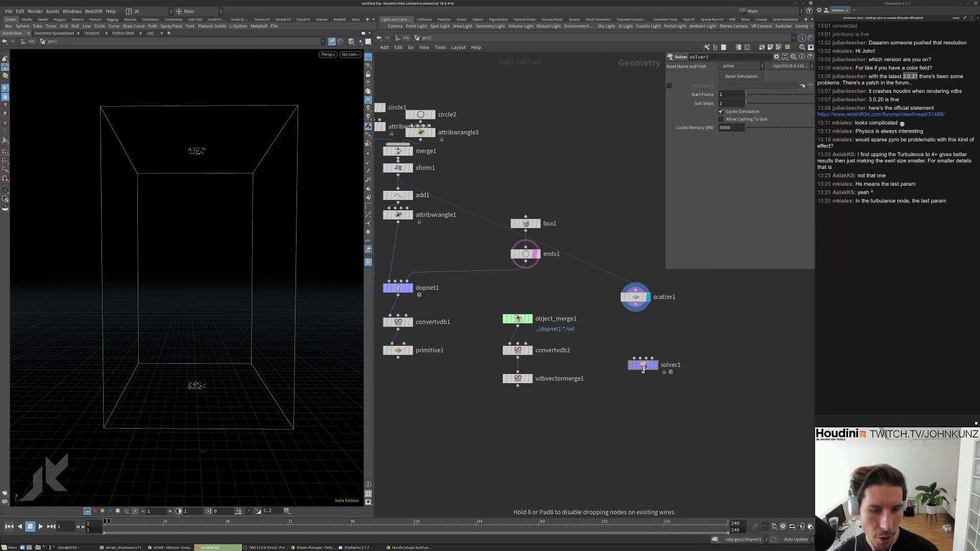
{"action": "left_click", "coordinate": [642, 378]}
{"action": "left_click_drag", "start_coordinate": [633, 372], "coordinate": [635, 308]}
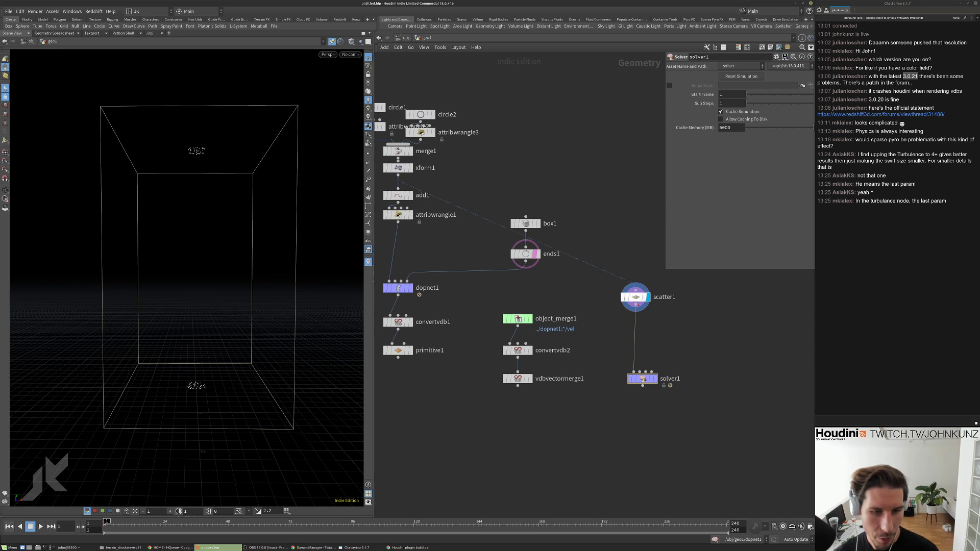
{"action": "left_click_drag", "start_coordinate": [641, 373], "coordinate": [517, 386]}
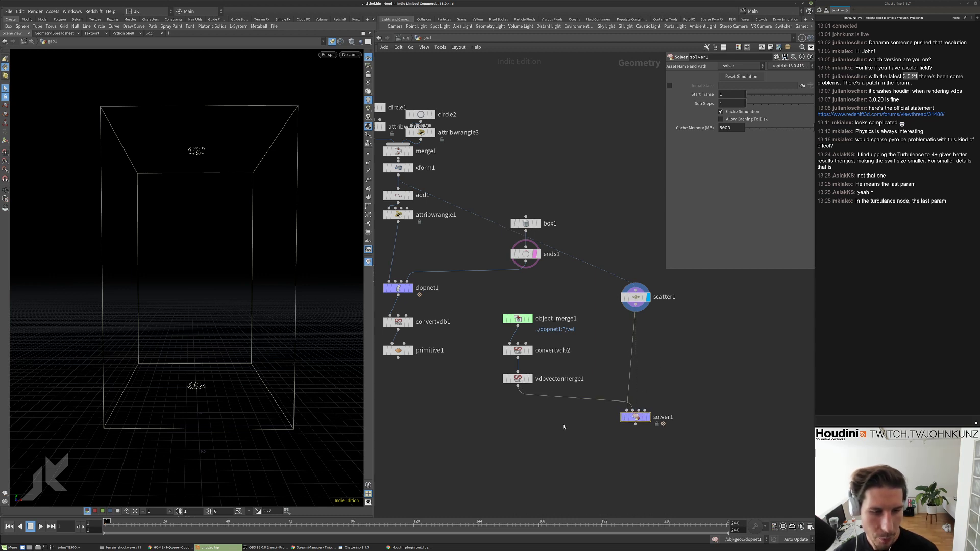
Move scatter1 left, the velocity VDB nodes beside it, and solver1 below vdbvectormerge1.
{"action": "scroll", "coordinate": [625, 402], "scroll_direction": "down", "scroll_amount": 4}
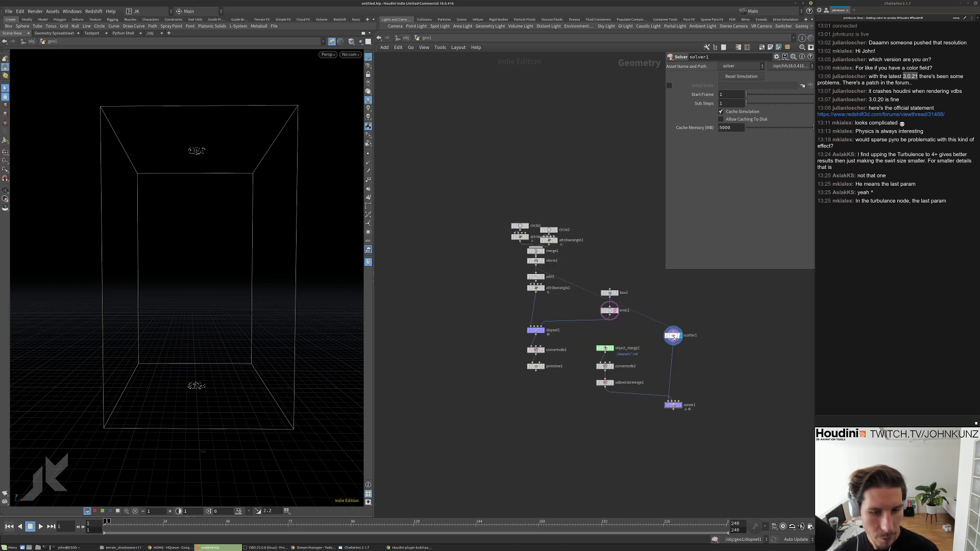
{"action": "left_click_drag", "start_coordinate": [672, 335], "coordinate": [423, 335]}
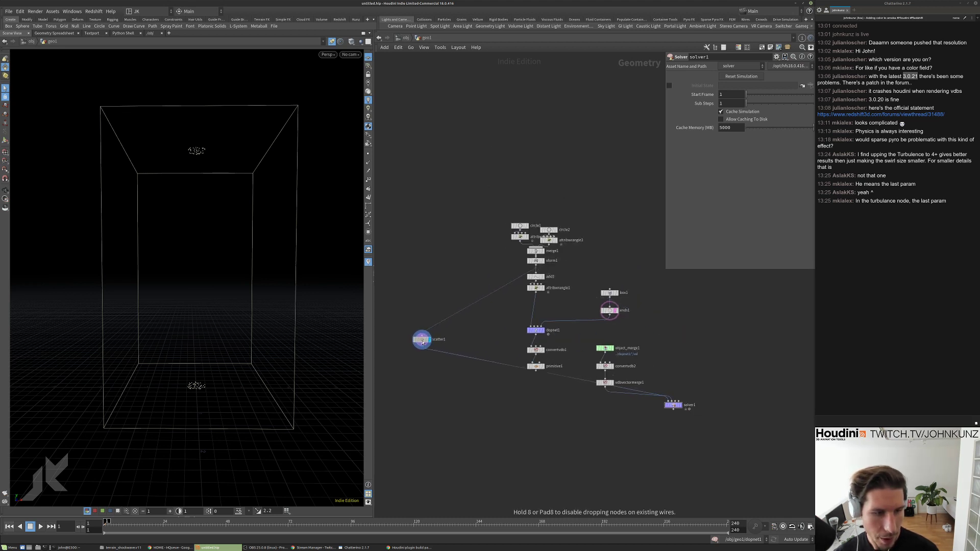
{"action": "middle_click_drag", "start_coordinate": [423, 335], "coordinate": [509, 312]}
{"action": "scroll", "coordinate": [710, 397], "scroll_direction": "down", "scroll_amount": 1}
{"action": "left_click_drag", "start_coordinate": [709, 397], "coordinate": [562, 316]}
{"action": "left_click_drag", "start_coordinate": [730, 378], "coordinate": [540, 374]}
{"action": "scroll", "coordinate": [511, 340], "scroll_direction": "up", "scroll_amount": 2}
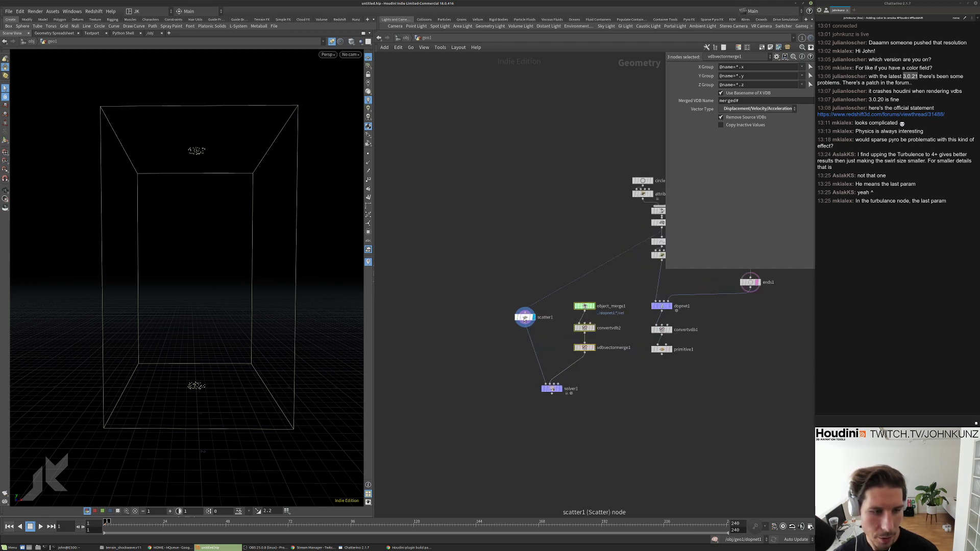
Fine-tune scatter1's position, clear a stray wire, and select solver1.
{"action": "left_click_drag", "start_coordinate": [524, 319], "coordinate": [511, 312]}
{"action": "left_click", "coordinate": [510, 311]}
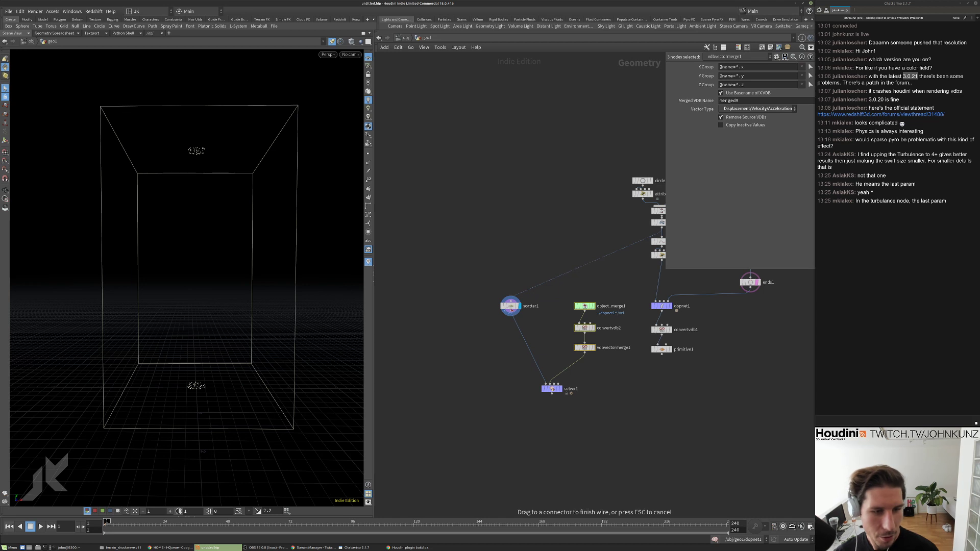
{"action": "left_click", "coordinate": [503, 339]}
{"action": "middle_click_drag", "start_coordinate": [525, 379], "coordinate": [490, 366]}
{"action": "scroll", "coordinate": [489, 366], "scroll_direction": "up", "scroll_amount": 2}
{"action": "left_click", "coordinate": [494, 375]}
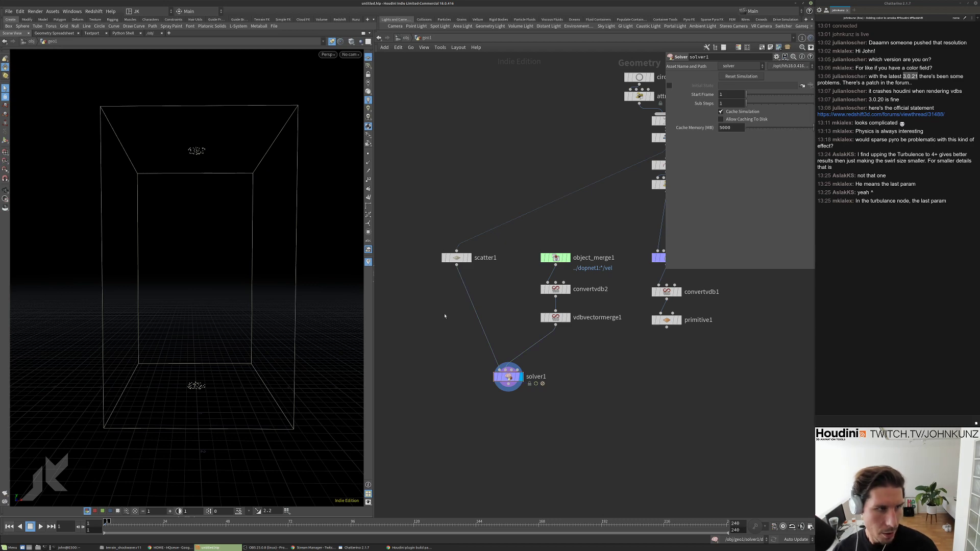
Insert a color1 node between scatter1 and solver1 with Color Type set to Bounding Box.
{"action": "key", "text": "Tab"}
{"action": "type", "text": "color"}
{"action": "key", "text": "Return"}
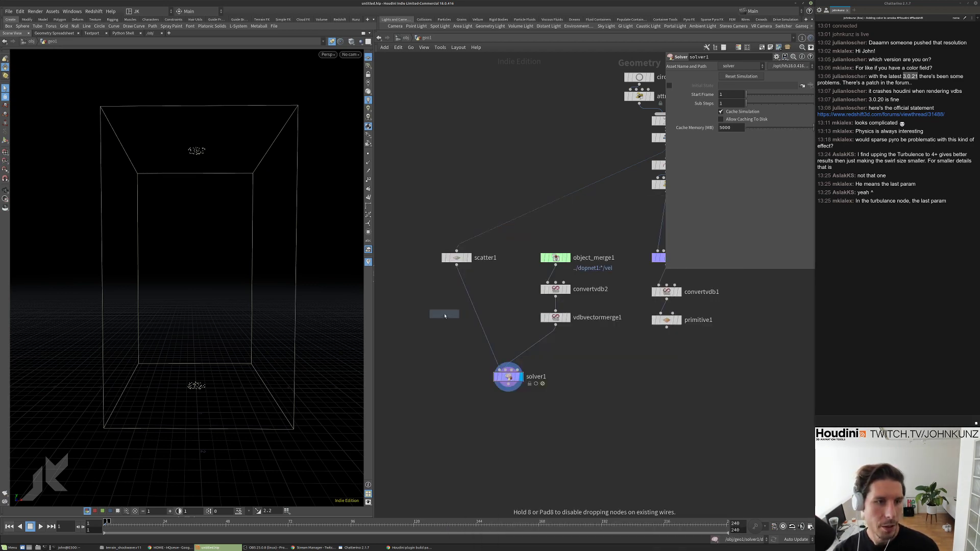
{"action": "left_click", "coordinate": [456, 286]}
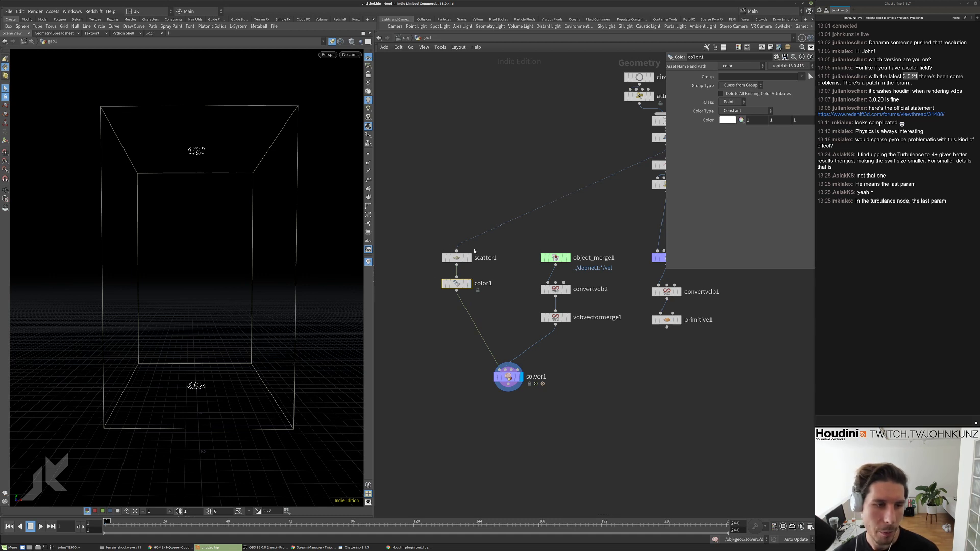
{"action": "left_click", "coordinate": [748, 112]}
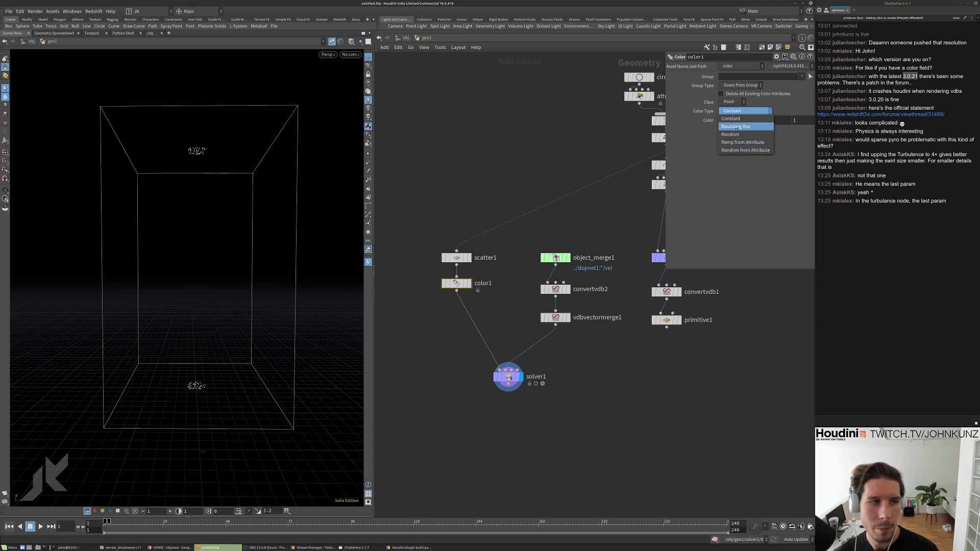
{"action": "left_click", "coordinate": [737, 128]}
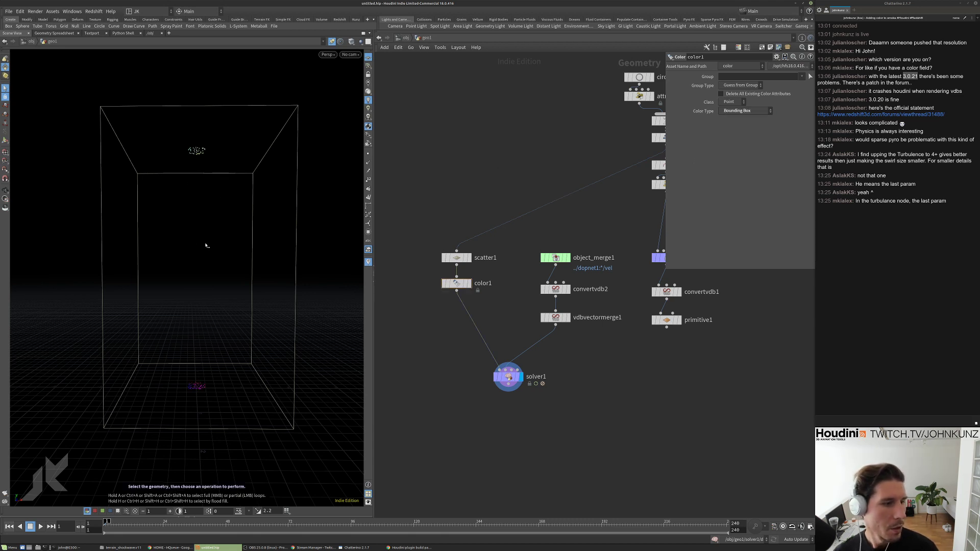
Orbit the viewport to inspect the coloured points and cycle through selection modes.
{"action": "left_click_drag", "start_coordinate": [200, 180], "coordinate": [184, 122]}
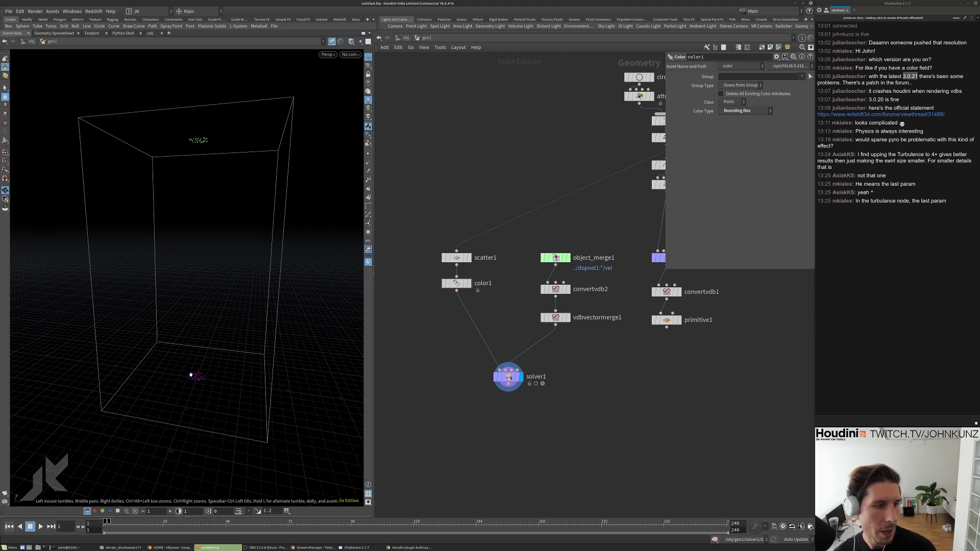
{"action": "key", "text": "s"}
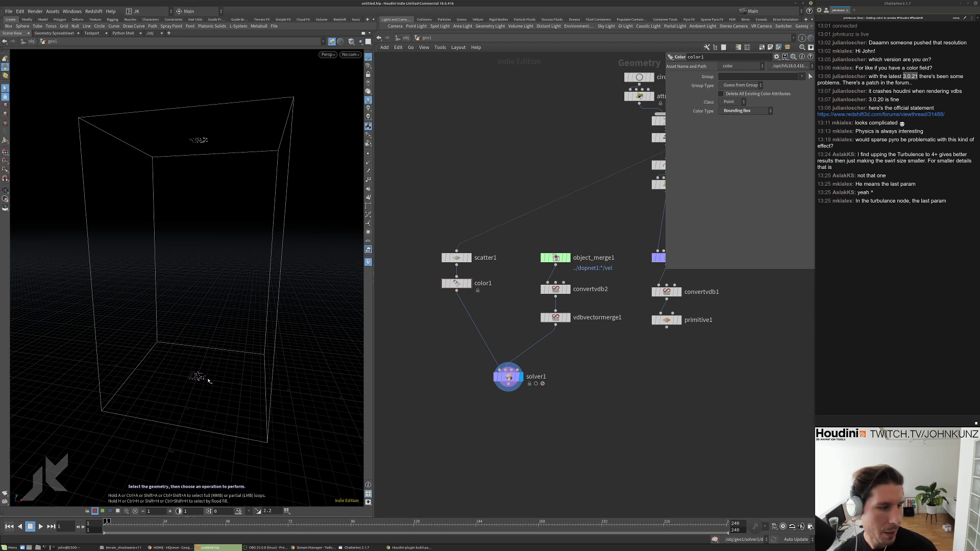
{"action": "left_click", "coordinate": [102, 511]}
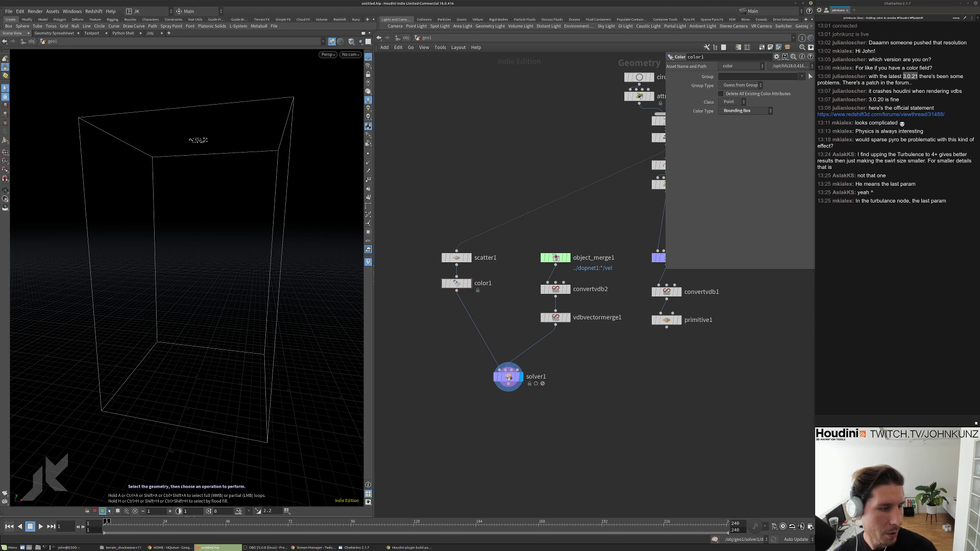
{"action": "left_click", "coordinate": [110, 511]}
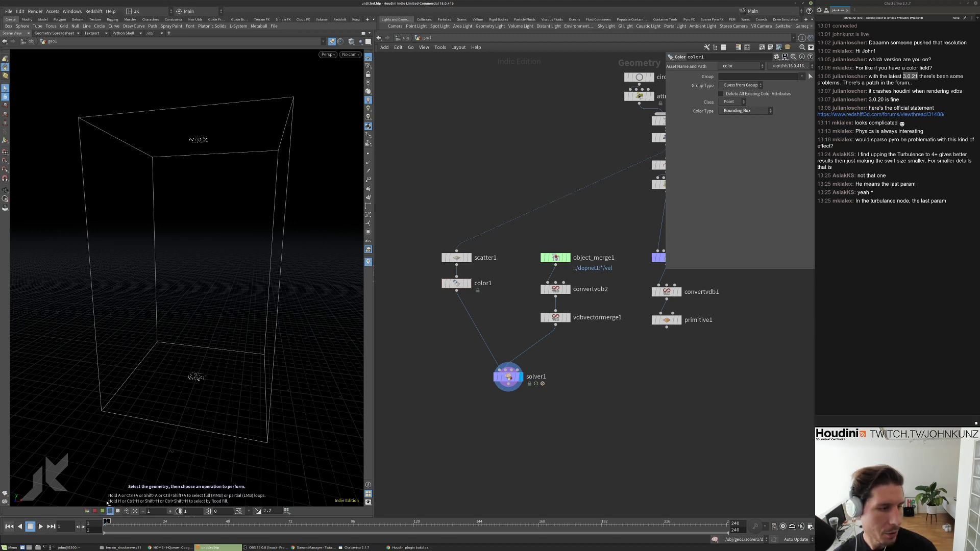
{"action": "left_click", "coordinate": [88, 511]}
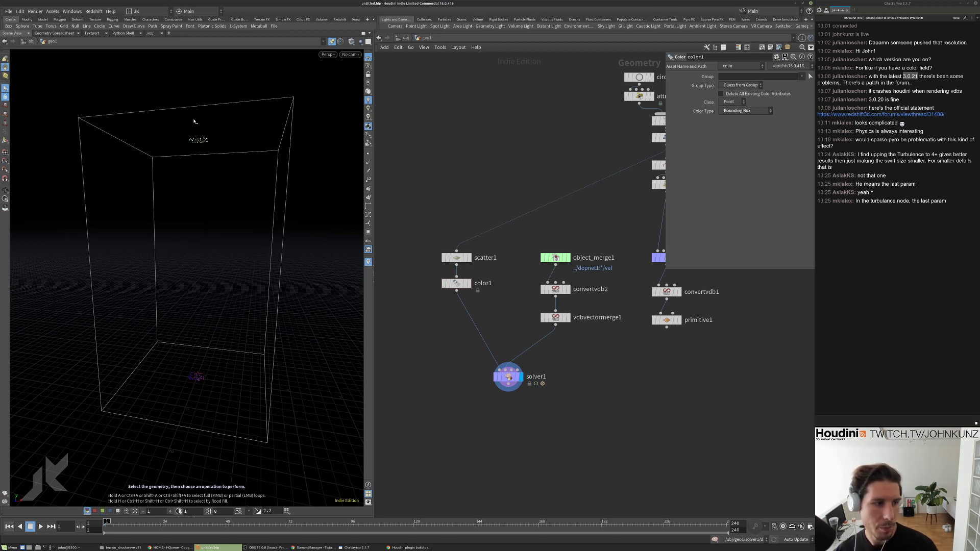
{"action": "left_click_drag", "start_coordinate": [201, 210], "coordinate": [234, 212], "text": "alt"}
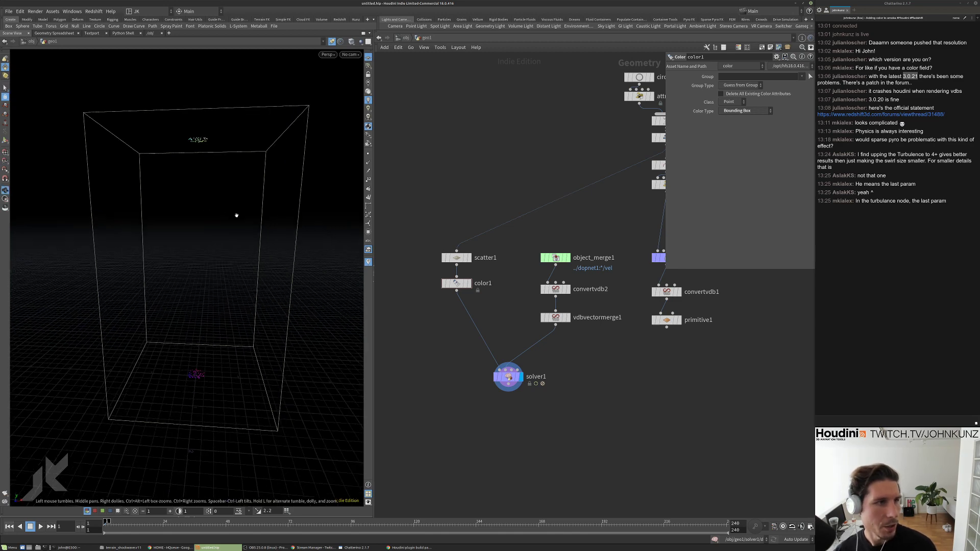
Dive into solver1's internal network.
{"action": "left_click", "coordinate": [499, 379]}
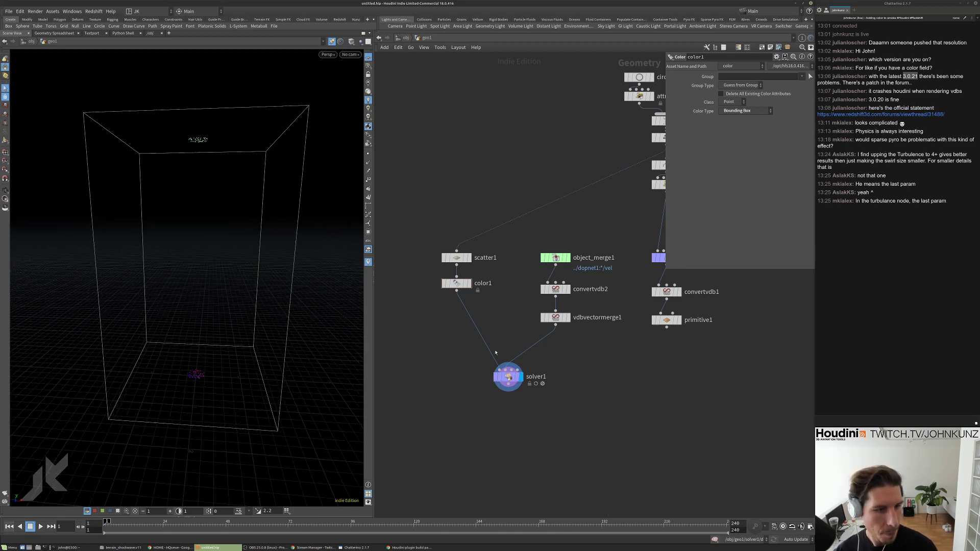
{"action": "middle_click_drag", "start_coordinate": [507, 376], "coordinate": [505, 365]}
{"action": "double_click", "coordinate": [505, 364]}
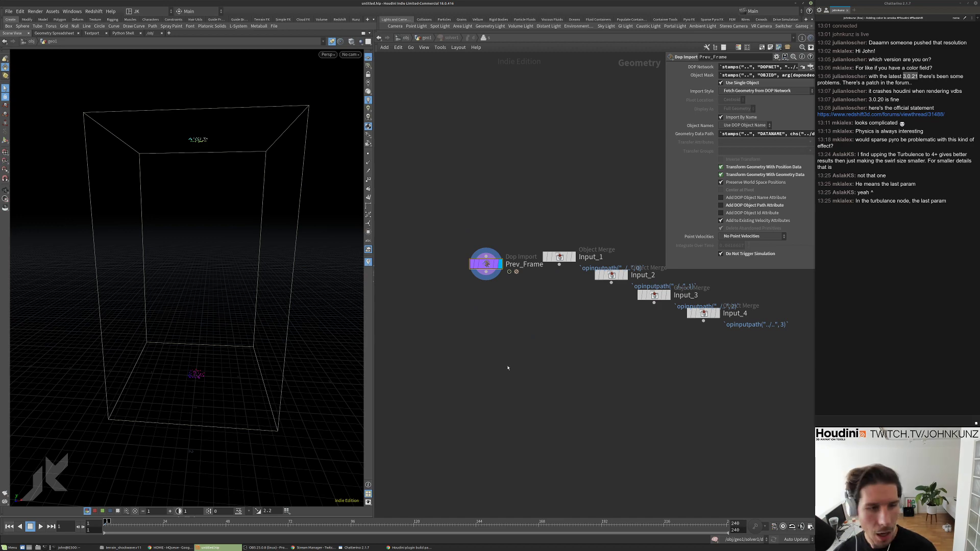
Add merge1 combining Prev_Frame and Input_1, and make it the displayed output.
{"action": "key", "text": "Tab"}
{"action": "type", "text": "mer"}
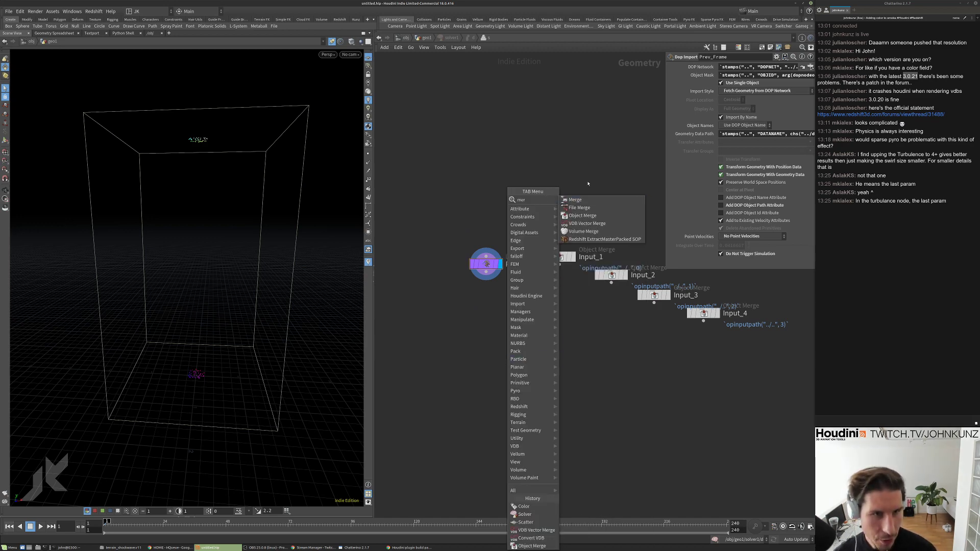
{"action": "left_click", "coordinate": [574, 200]}
{"action": "left_click", "coordinate": [521, 313]}
{"action": "left_click_drag", "start_coordinate": [520, 305], "coordinate": [501, 280]}
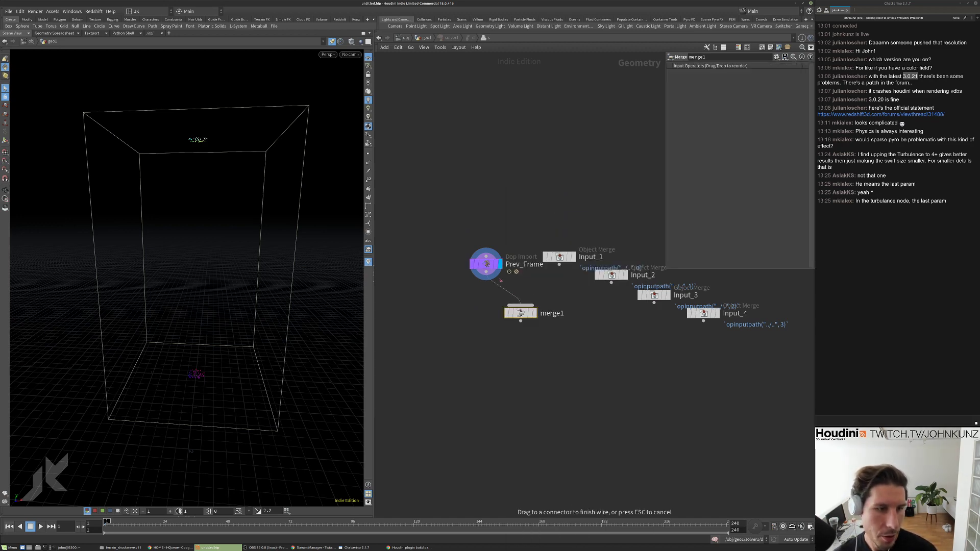
{"action": "left_click", "coordinate": [500, 280]}
{"action": "left_click", "coordinate": [520, 306]}
{"action": "left_click", "coordinate": [559, 261]}
{"action": "key", "text": "r"}
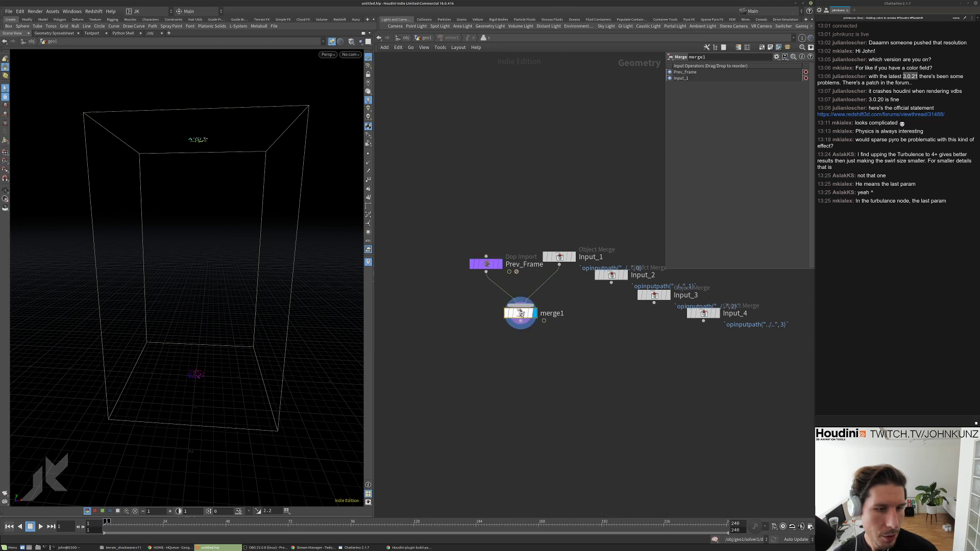
Arrange Prev_Frame, Input_1 and merge1 neatly, then return to the geo1 network.
{"action": "scroll", "coordinate": [536, 291], "scroll_direction": "up", "scroll_amount": 3}
{"action": "left_click_drag", "start_coordinate": [469, 252], "coordinate": [438, 221]}
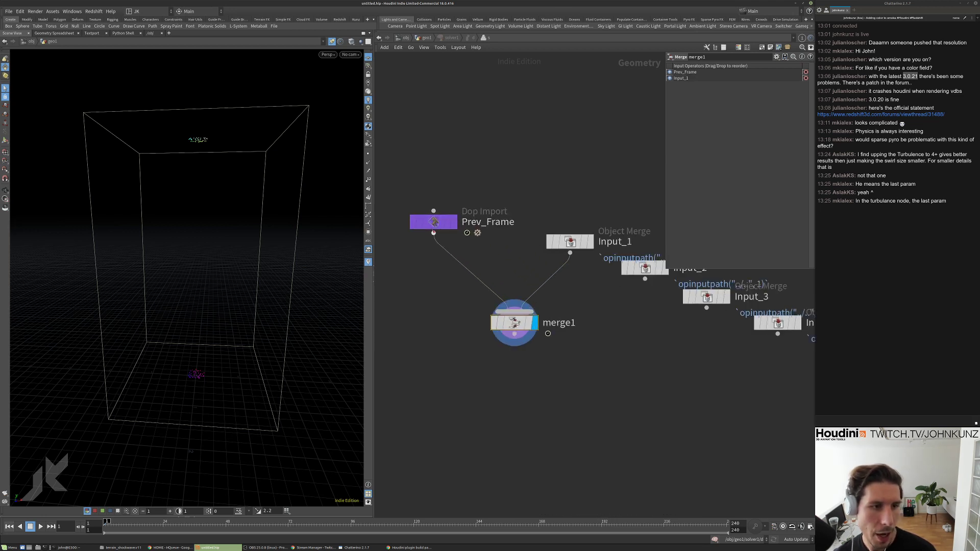
{"action": "left_click_drag", "start_coordinate": [570, 242], "coordinate": [557, 222]}
{"action": "left_click_drag", "start_coordinate": [513, 322], "coordinate": [493, 295]}
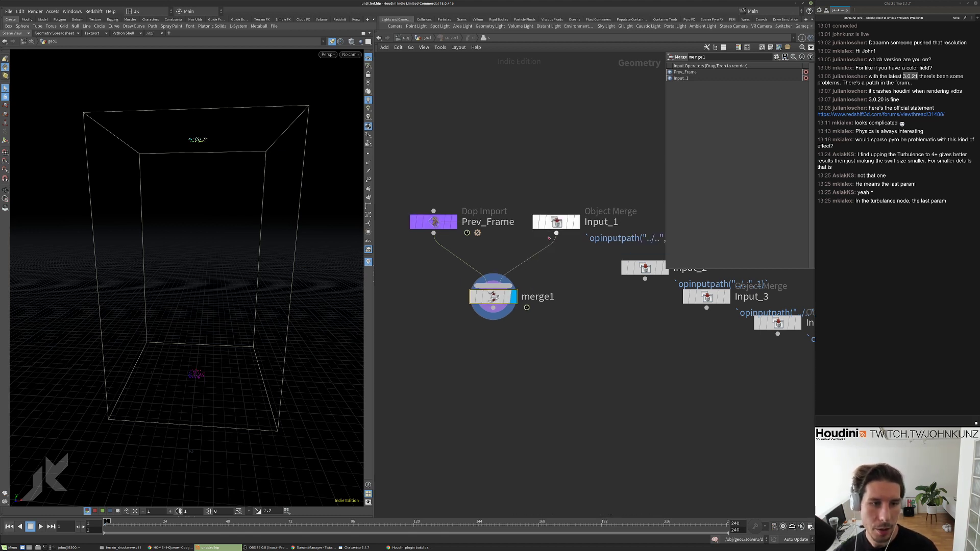
{"action": "left_click", "coordinate": [444, 38]}
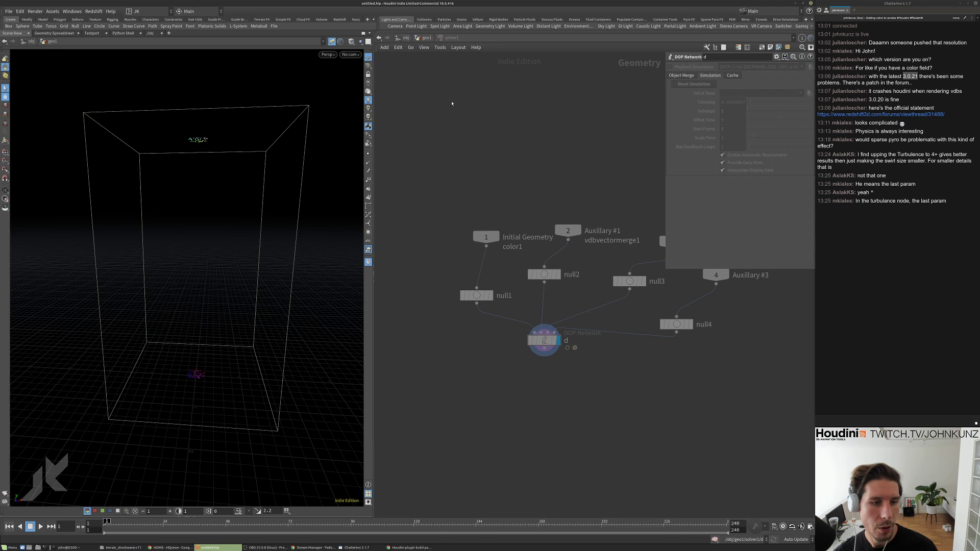
{"action": "left_click", "coordinate": [425, 38]}
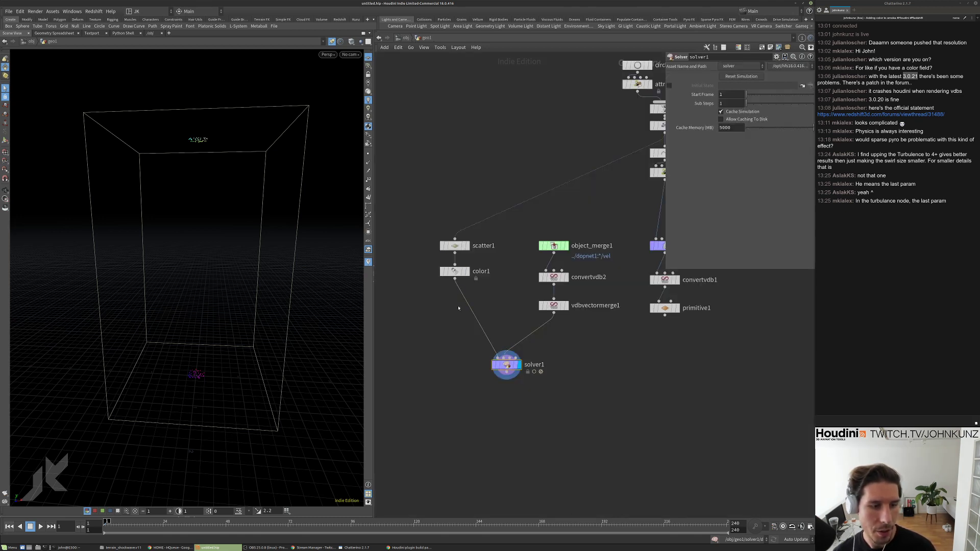
Back inside solver1, add a VDB Advect node and delete it as the wrong type.
{"action": "double_click", "coordinate": [506, 365]}
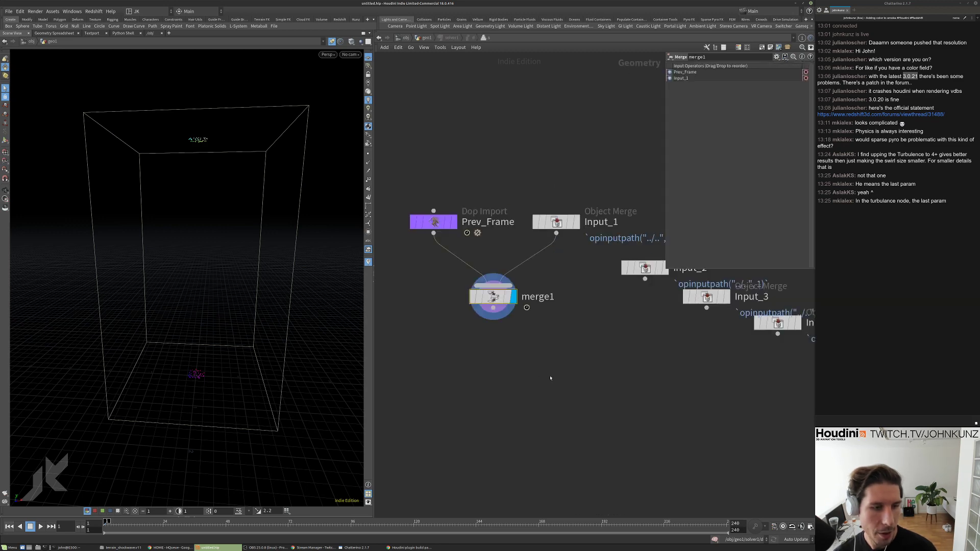
{"action": "key", "text": "Tab"}
{"action": "type", "text": "adv"}
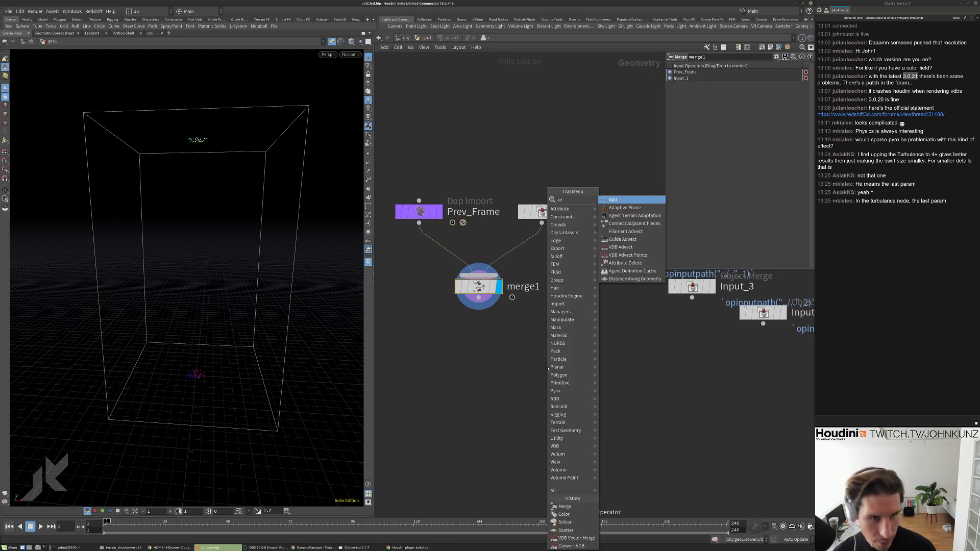
{"action": "left_click", "coordinate": [620, 215]}
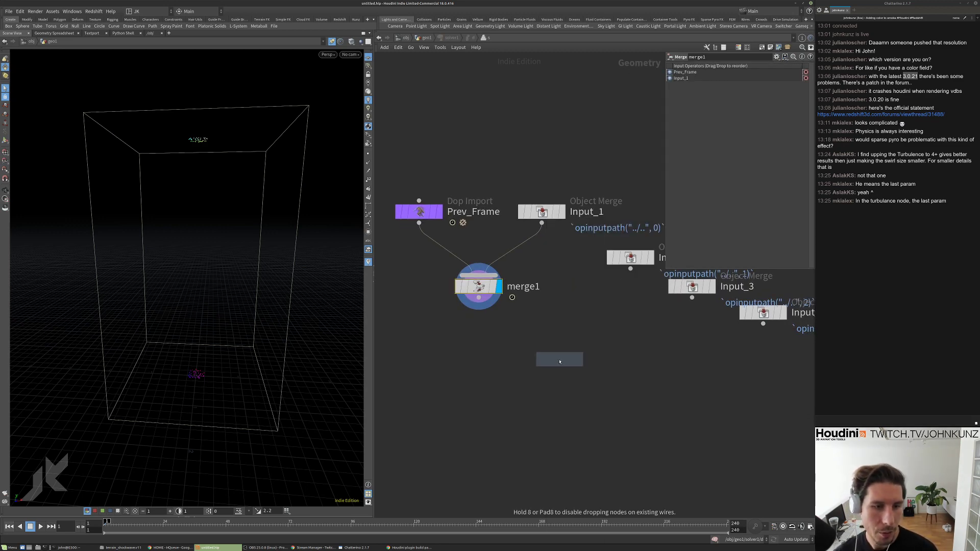
{"action": "left_click", "coordinate": [548, 374]}
{"action": "key", "text": "Delete"}
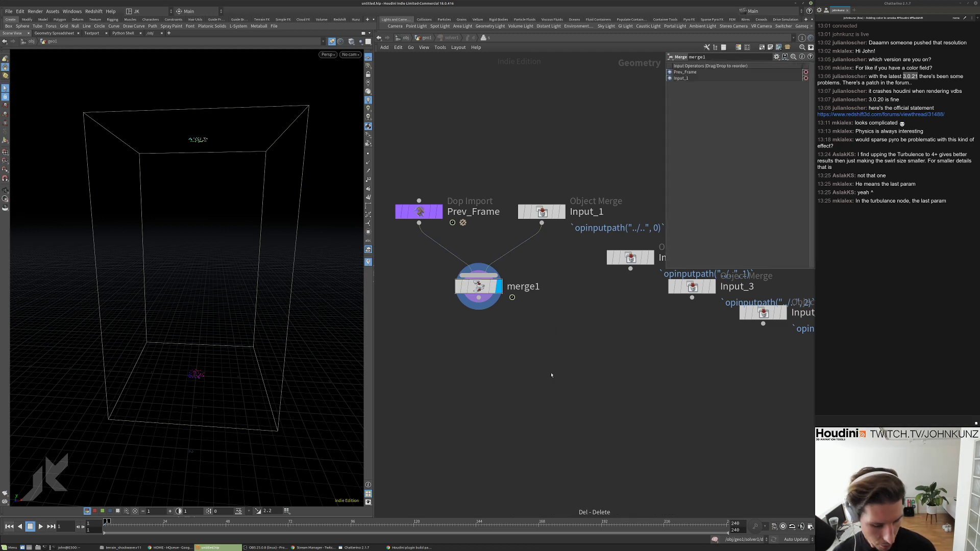
Add vdbadvectpoints1 fed by merge1's points and Input_2's velocity, and display it.
{"action": "key", "text": "Tab"}
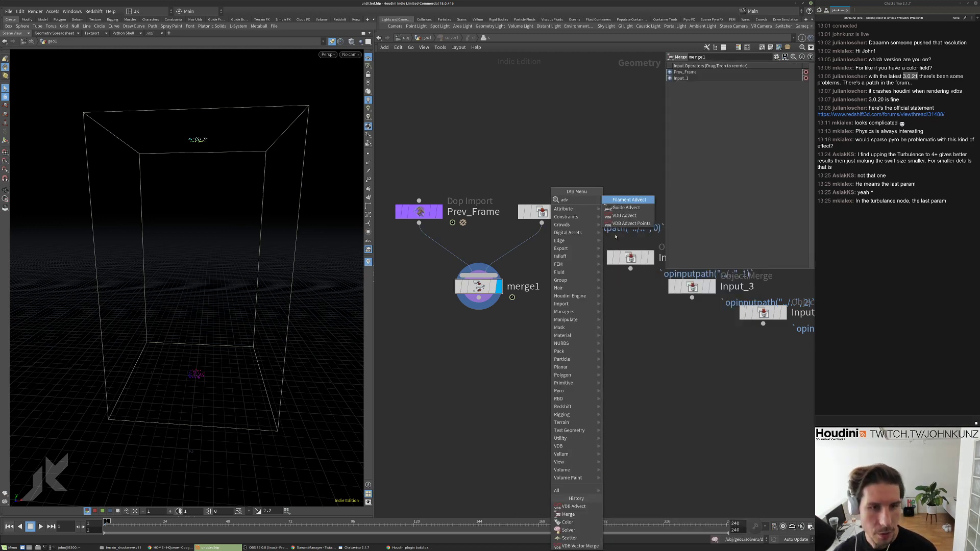
{"action": "key", "text": "Escape"}
{"action": "left_click", "coordinate": [536, 366]}
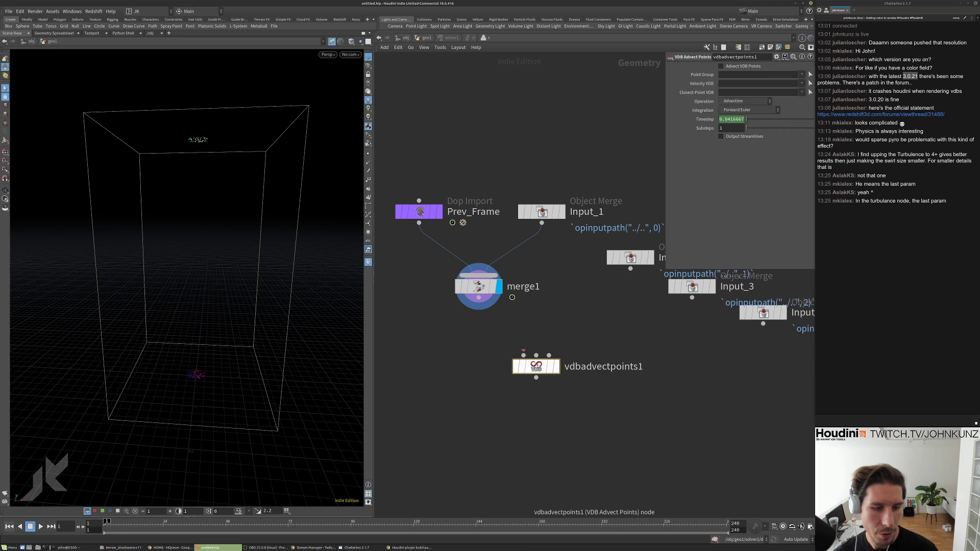
{"action": "left_click_drag", "start_coordinate": [523, 353], "coordinate": [478, 300]}
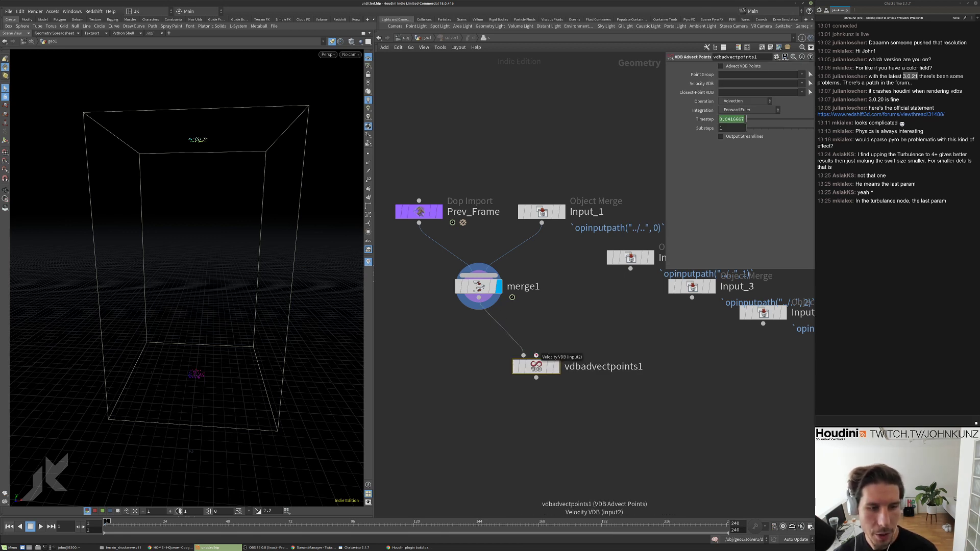
{"action": "left_click_drag", "start_coordinate": [536, 355], "coordinate": [631, 269]}
{"action": "key", "text": "r"}
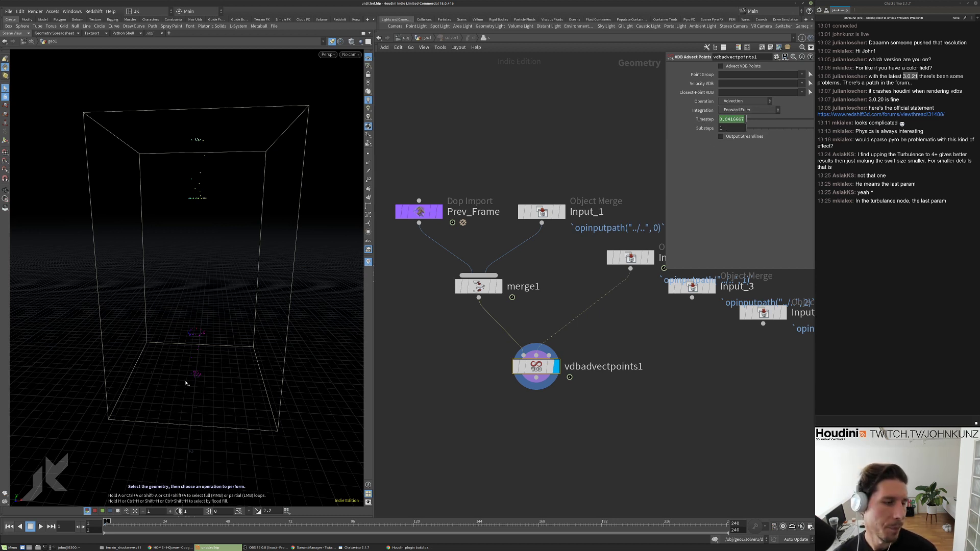
Set the advect node's Substeps to 10 and Integration to Third-Order Runge-Kutta.
{"action": "left_click", "coordinate": [723, 129]}
{"action": "type", "text": "0"}
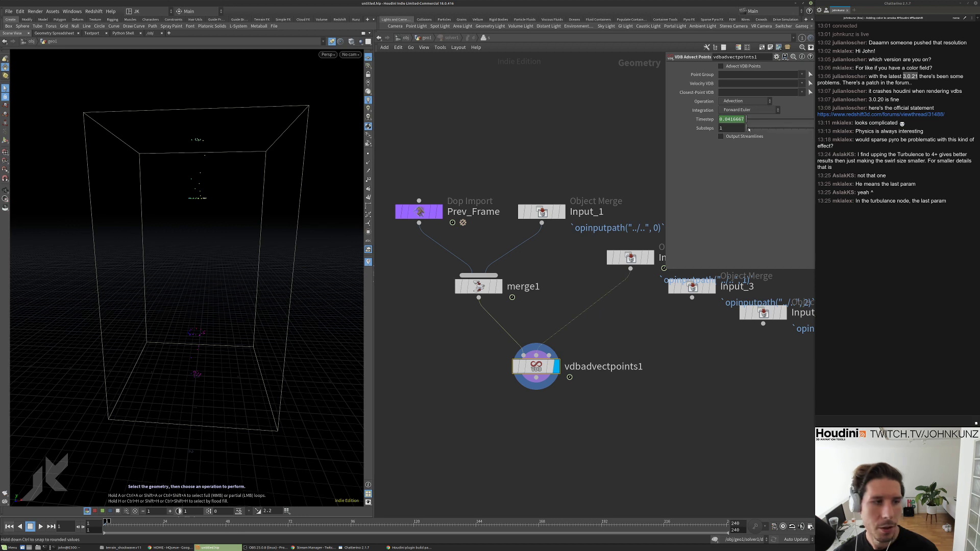
{"action": "key", "text": "Return"}
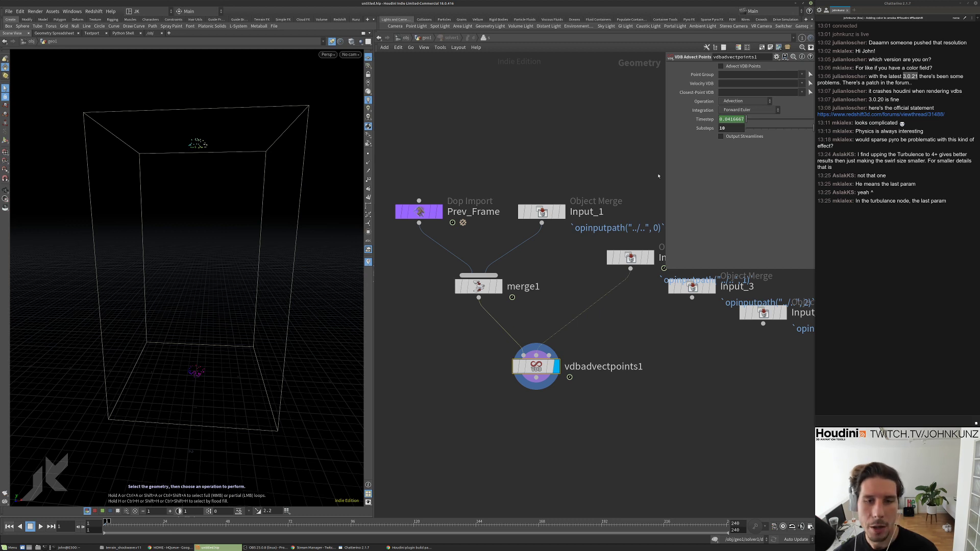
{"action": "left_click", "coordinate": [750, 111]}
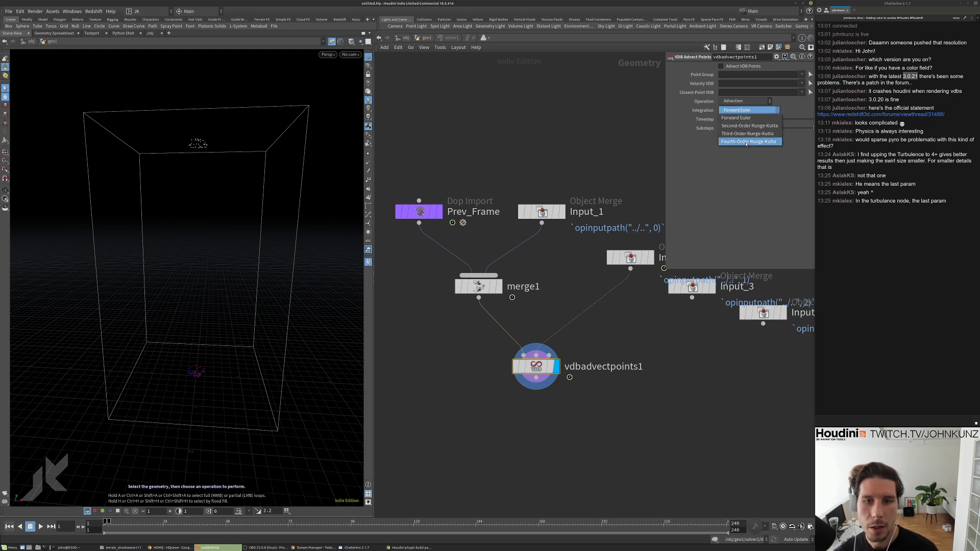
{"action": "left_click", "coordinate": [745, 136]}
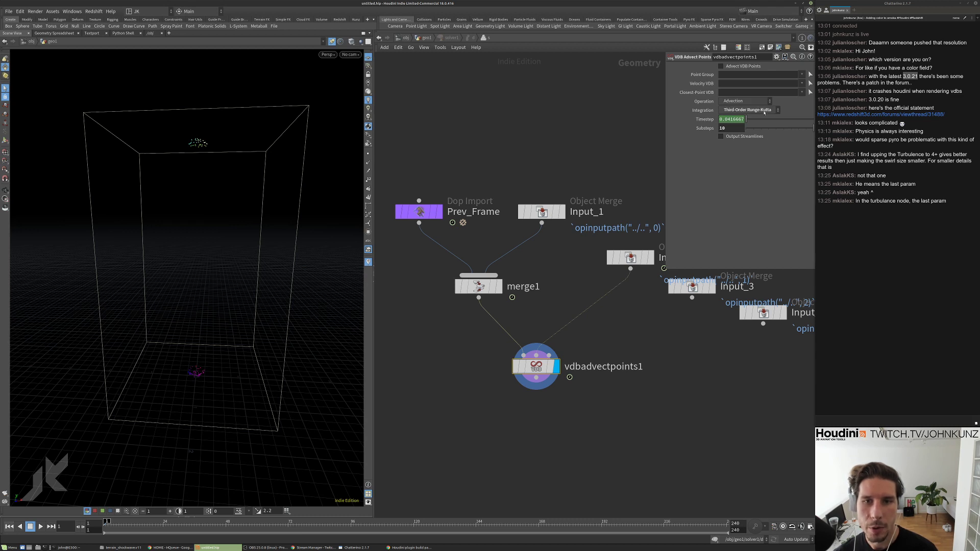
Move Input_3 and Input_4 out of the way and reselect vdbadvectpoints1.
{"action": "middle_click_drag", "start_coordinate": [562, 215], "coordinate": [537, 191]}
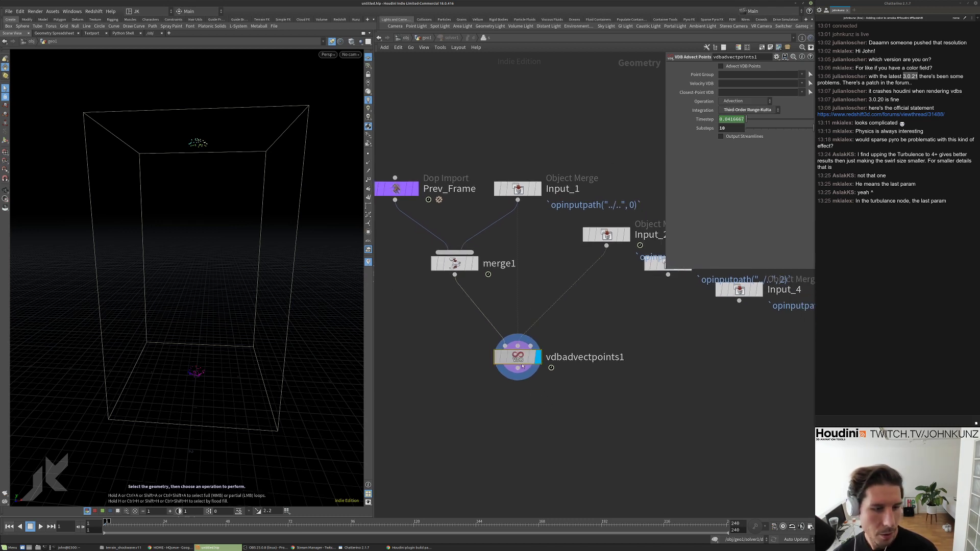
{"action": "scroll", "coordinate": [602, 260], "scroll_direction": "down", "scroll_amount": 2}
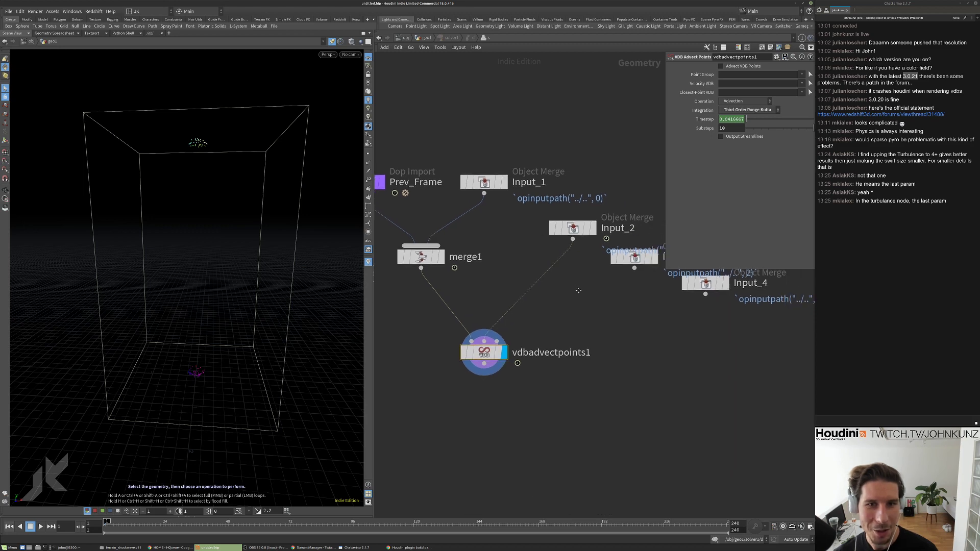
{"action": "left_click_drag", "start_coordinate": [710, 341], "coordinate": [688, 285]}
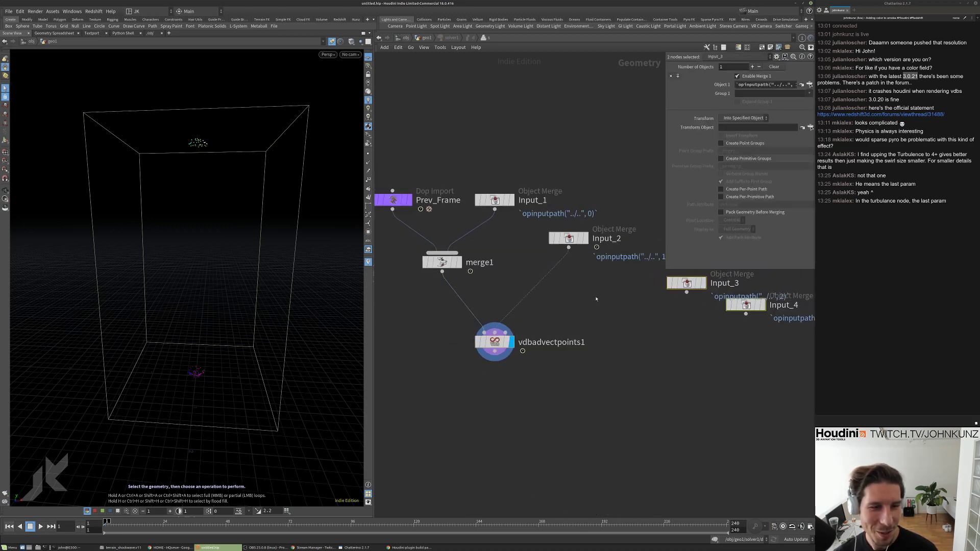
{"action": "left_click", "coordinate": [688, 284]}
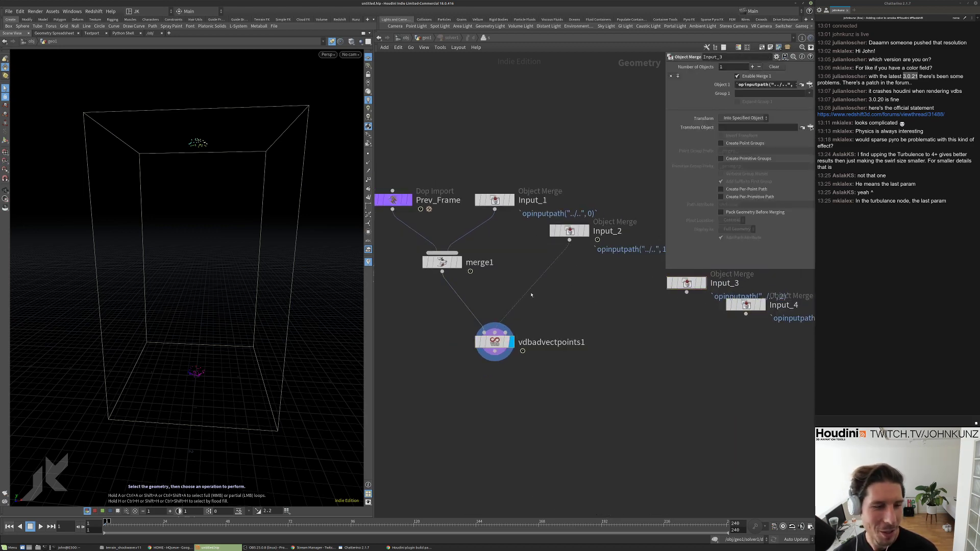
{"action": "left_click", "coordinate": [495, 342]}
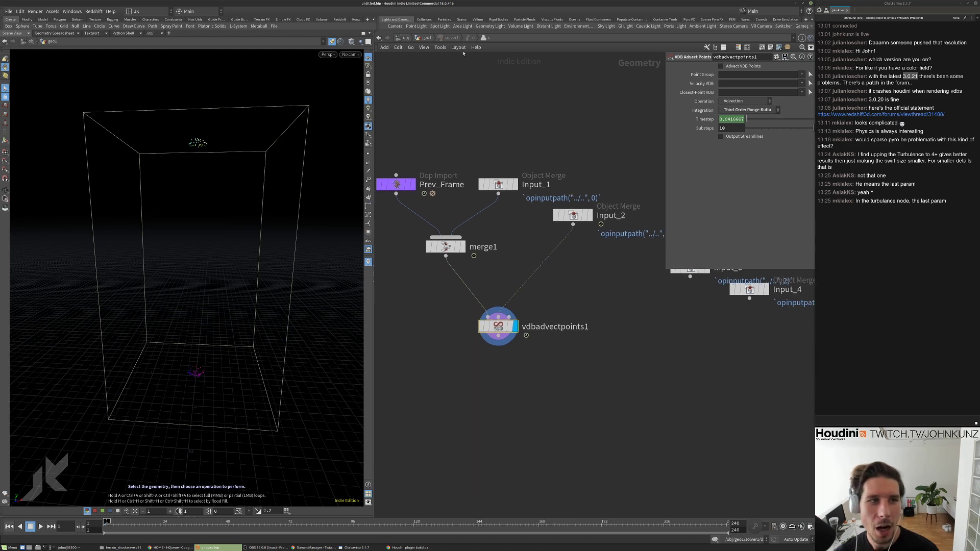
In geo1, play the simulation, check object_merge1's velocity info, and display primitive1's smoke.
{"action": "left_click", "coordinate": [427, 38]}
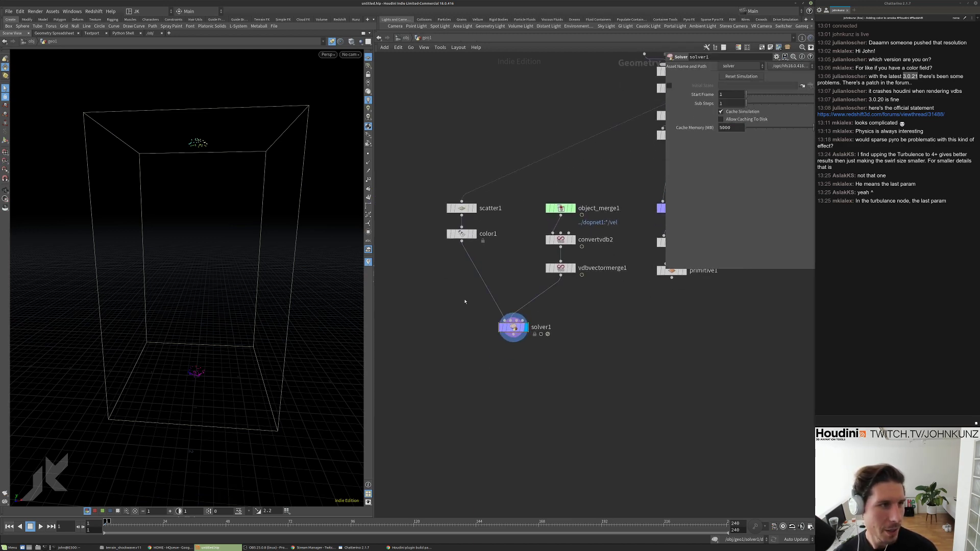
{"action": "key", "text": "Up"}
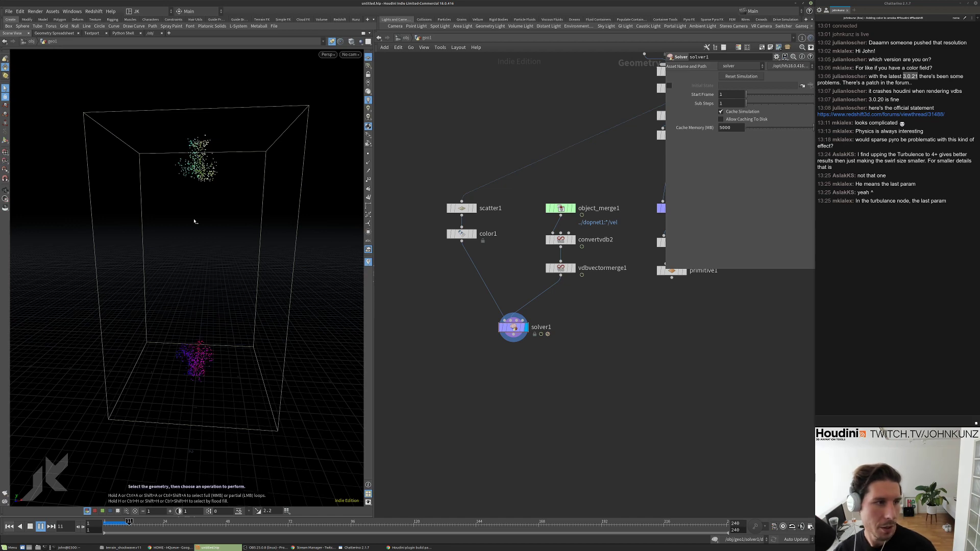
{"action": "middle_click_drag", "start_coordinate": [539, 332], "coordinate": [489, 355]}
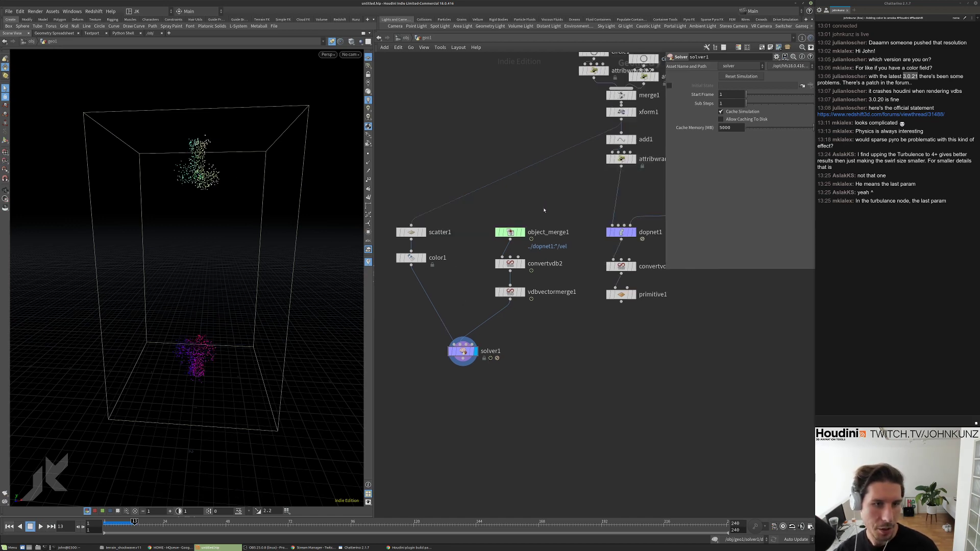
{"action": "middle_click", "coordinate": [514, 232]}
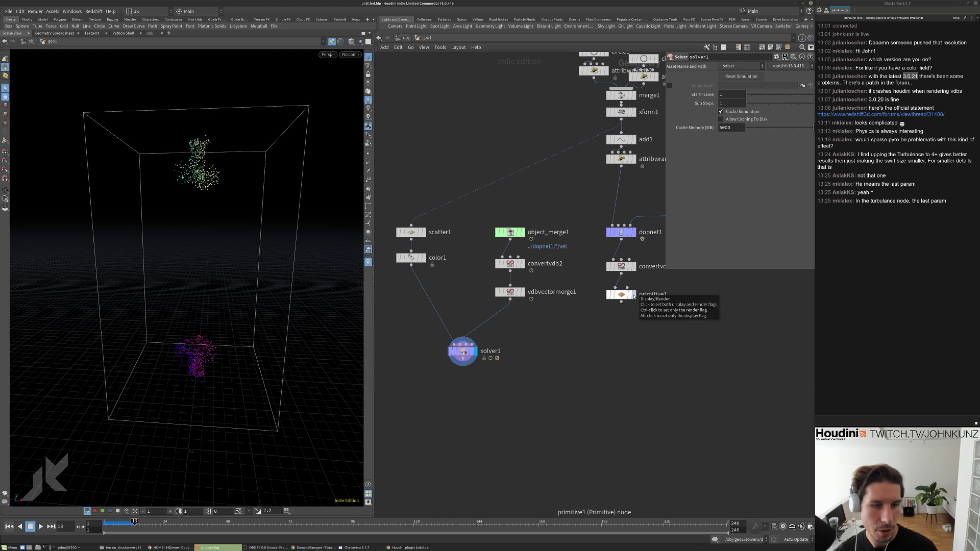
{"action": "left_click", "coordinate": [635, 295]}
{"action": "left_click", "coordinate": [621, 294]}
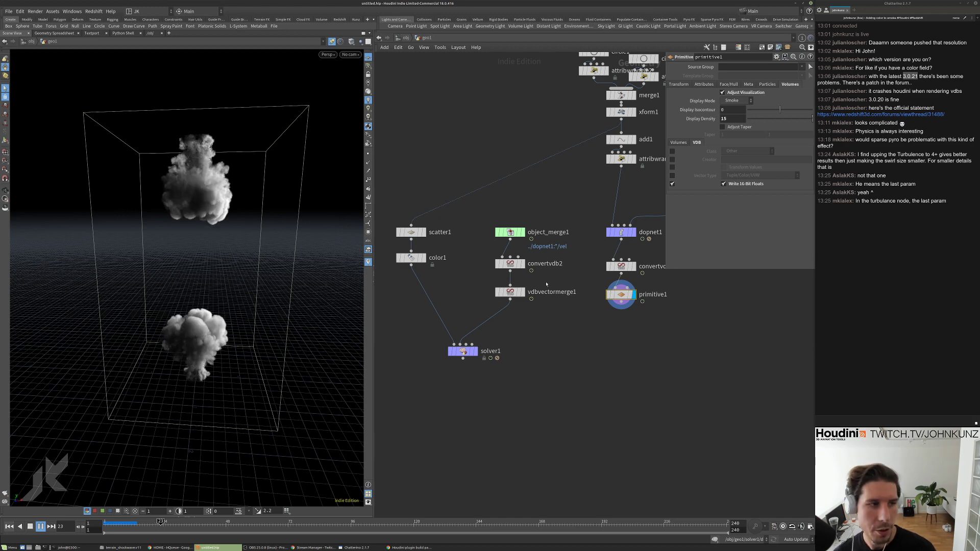
Rewind to frame 1 and display the coloured scattered points.
{"action": "key", "text": "ctrl+Up"}
{"action": "scroll", "coordinate": [534, 230], "scroll_direction": "up", "scroll_amount": 3}
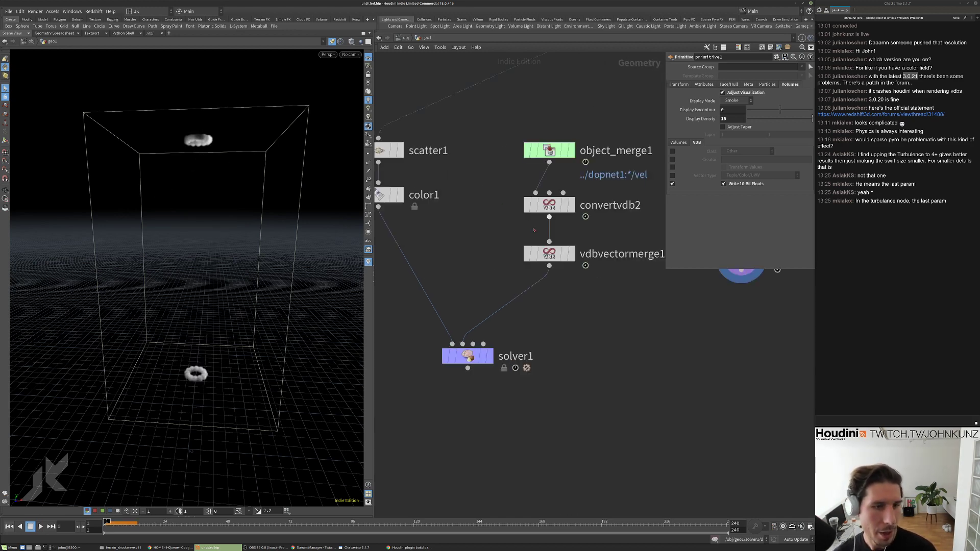
{"action": "middle_click_drag", "start_coordinate": [534, 230], "coordinate": [558, 216]}
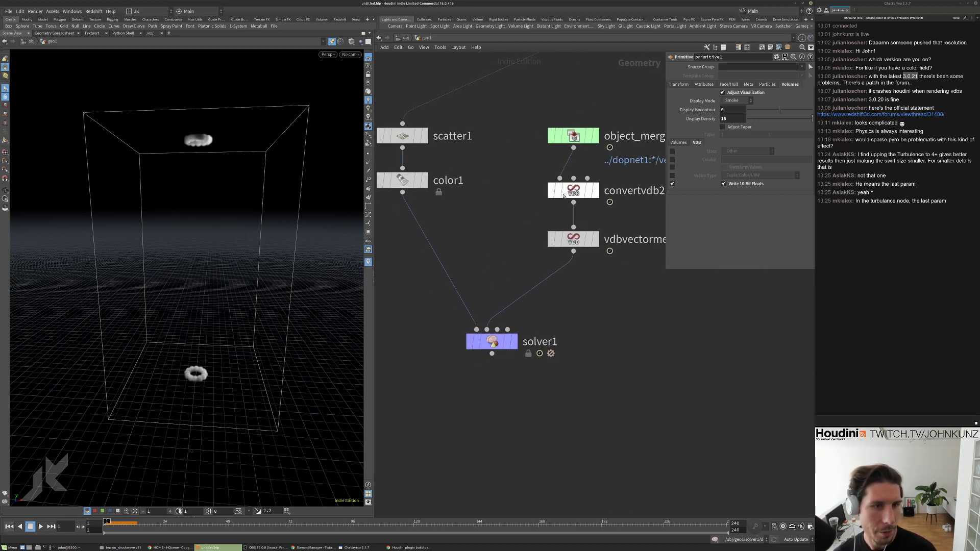
{"action": "scroll", "coordinate": [536, 238], "scroll_direction": "down", "scroll_amount": 2}
{"action": "scroll", "coordinate": [504, 242], "scroll_direction": "up", "scroll_amount": 1}
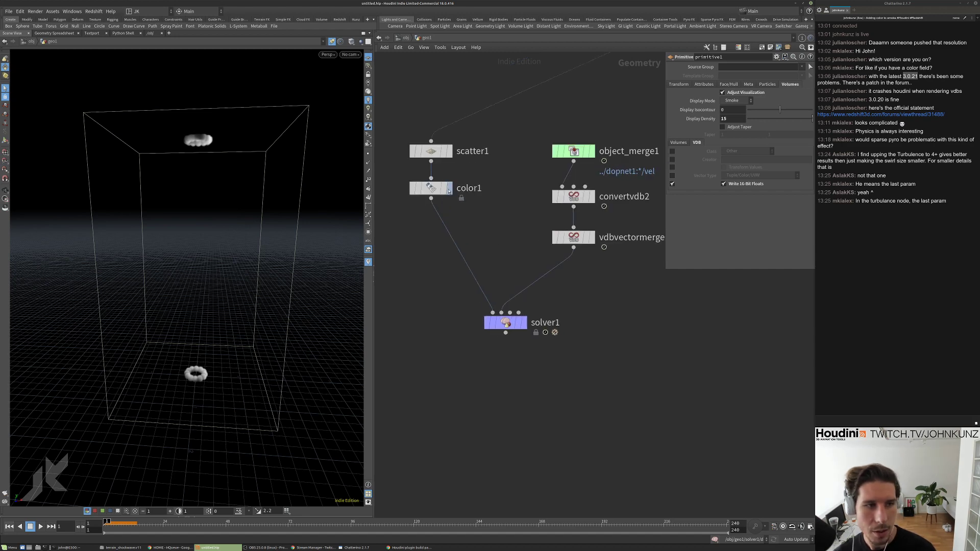
{"action": "left_click", "coordinate": [430, 152]}
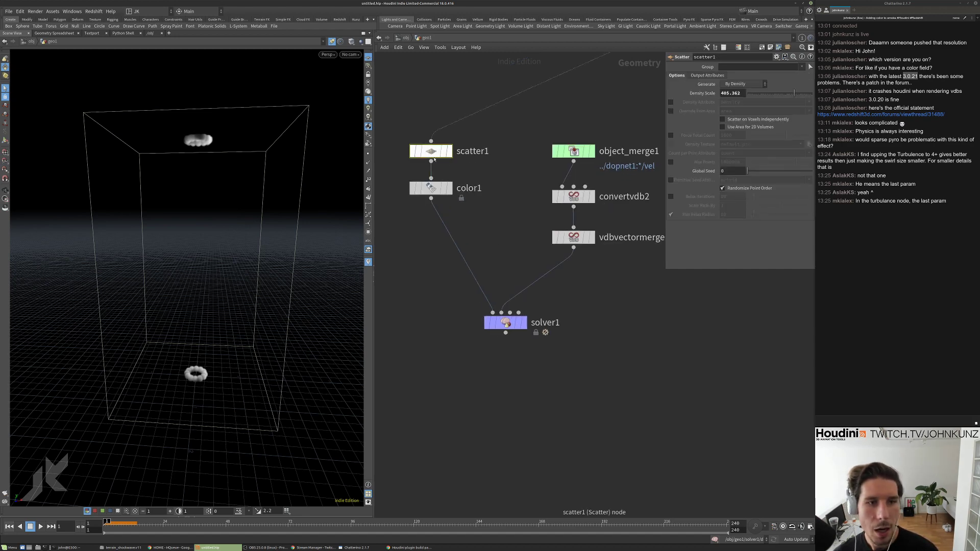
{"action": "left_click", "coordinate": [449, 187]}
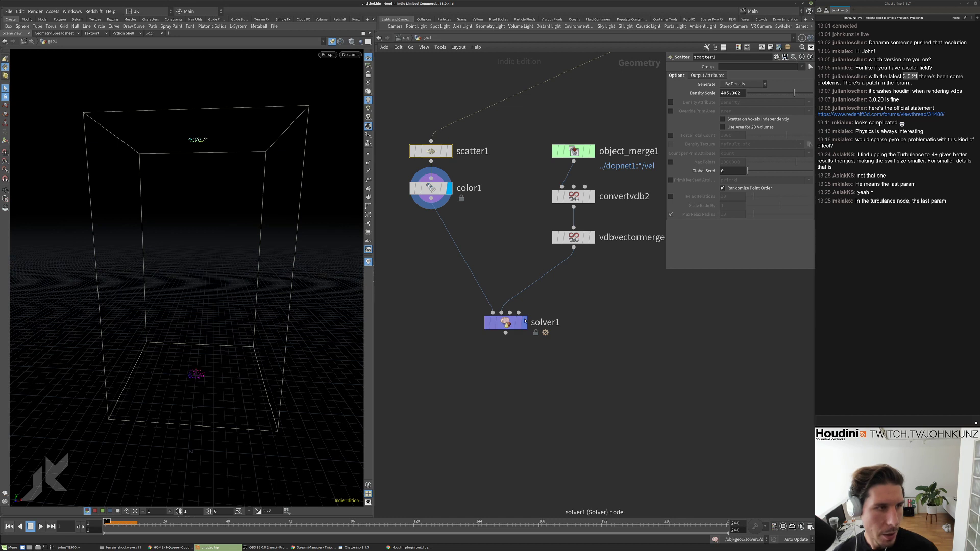
Set scatter1's Global Seed to $FF, then display solver1 and play from frame 1.
{"action": "left_click", "coordinate": [732, 170]}
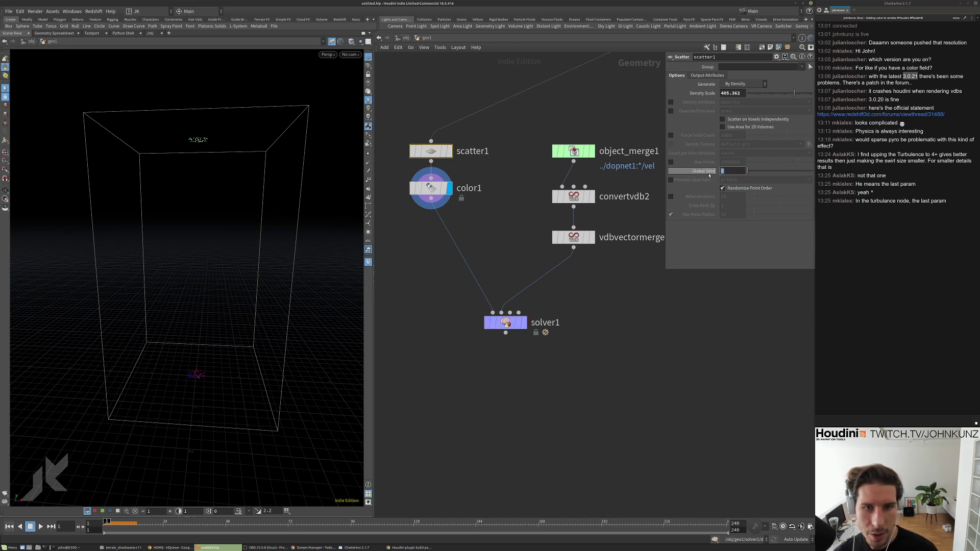
{"action": "type", "text": "$FF"}
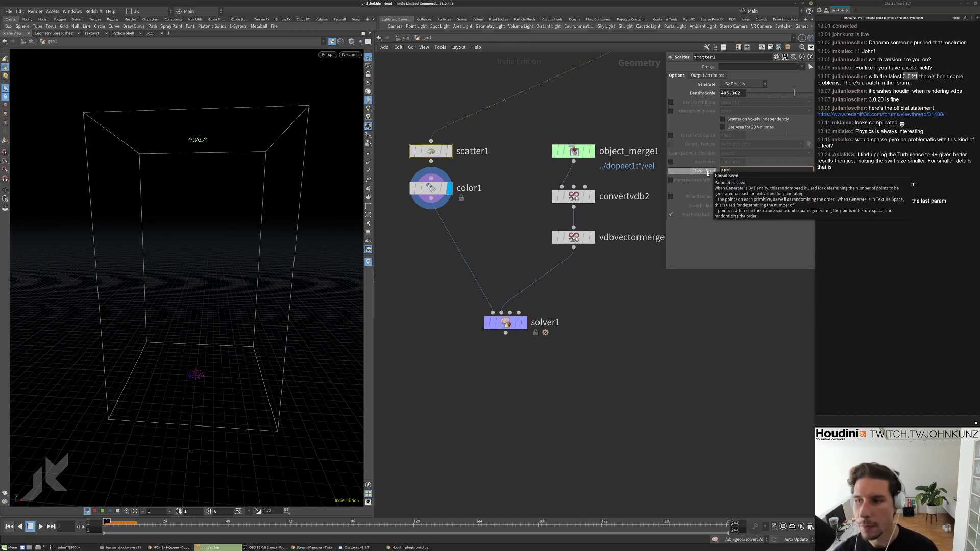
{"action": "key", "text": "Return"}
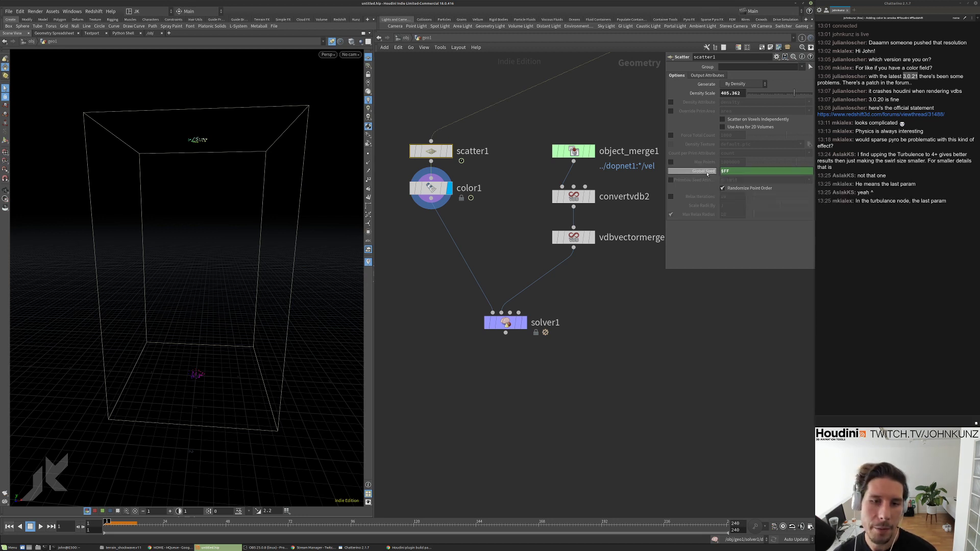
{"action": "left_click", "coordinate": [431, 191]}
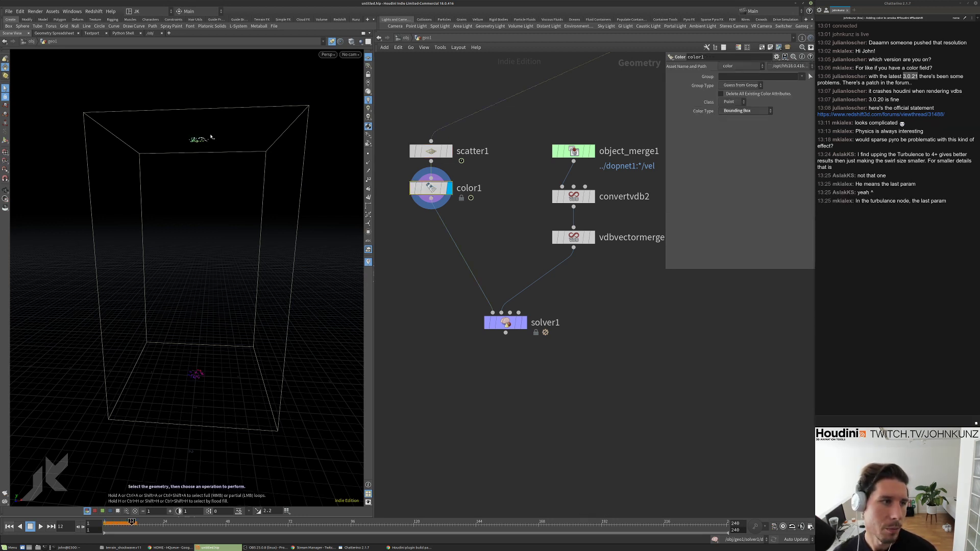
{"action": "key", "text": "ctrl+Up"}
{"action": "left_click", "coordinate": [526, 324]}
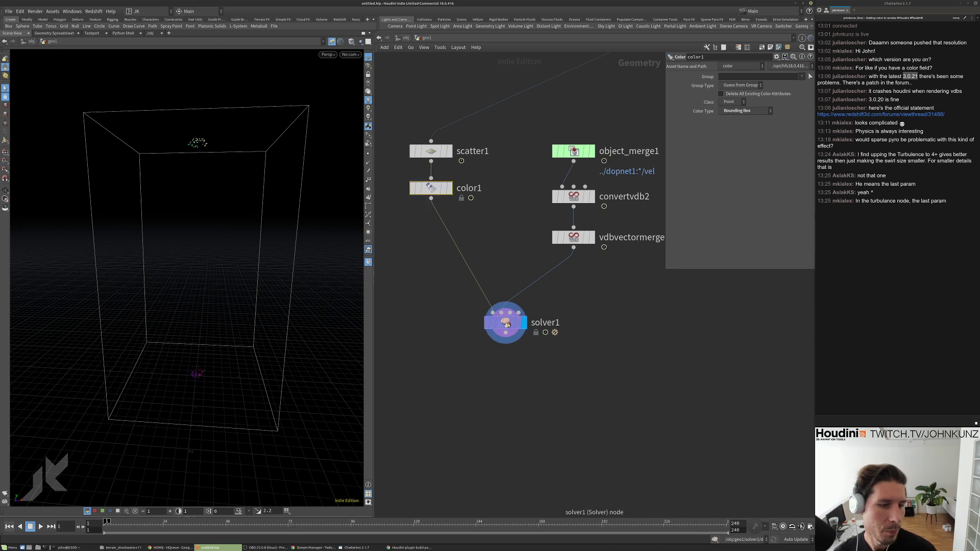
{"action": "key", "text": "Up"}
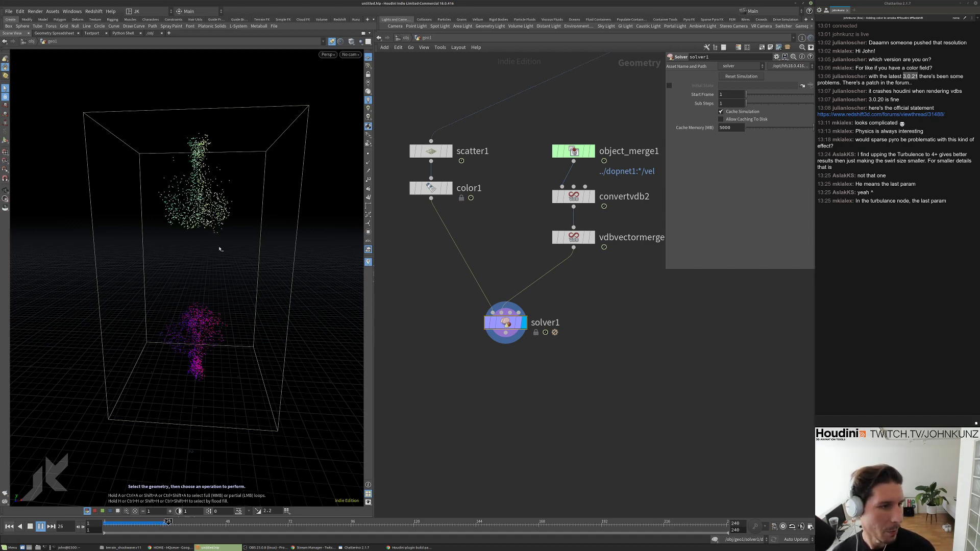
Stop playback at frame 27 and display primitive1's two smoke volumes instead of the points.
{"action": "key", "text": "Escape"}
{"action": "right_click_drag", "start_coordinate": [219, 247], "coordinate": [197, 248]}
{"action": "key", "text": "s"}
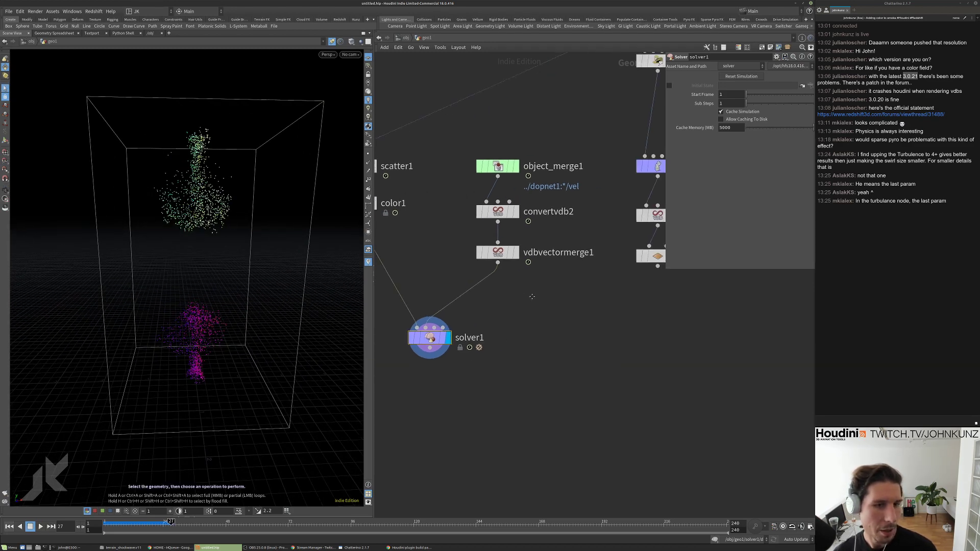
{"action": "key", "text": "h"}
{"action": "left_click", "coordinate": [653, 263]}
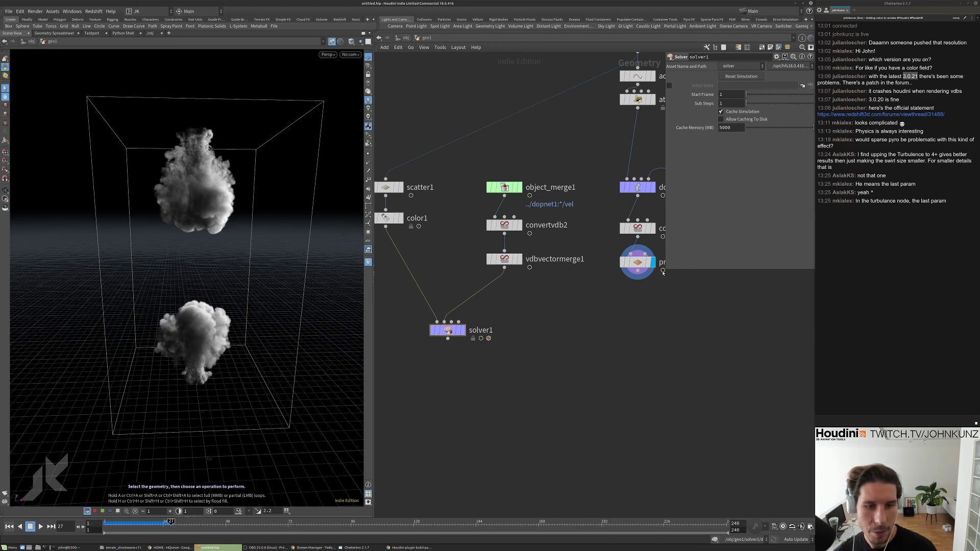
{"action": "left_click_drag", "start_coordinate": [666, 269], "coordinate": [691, 269]}
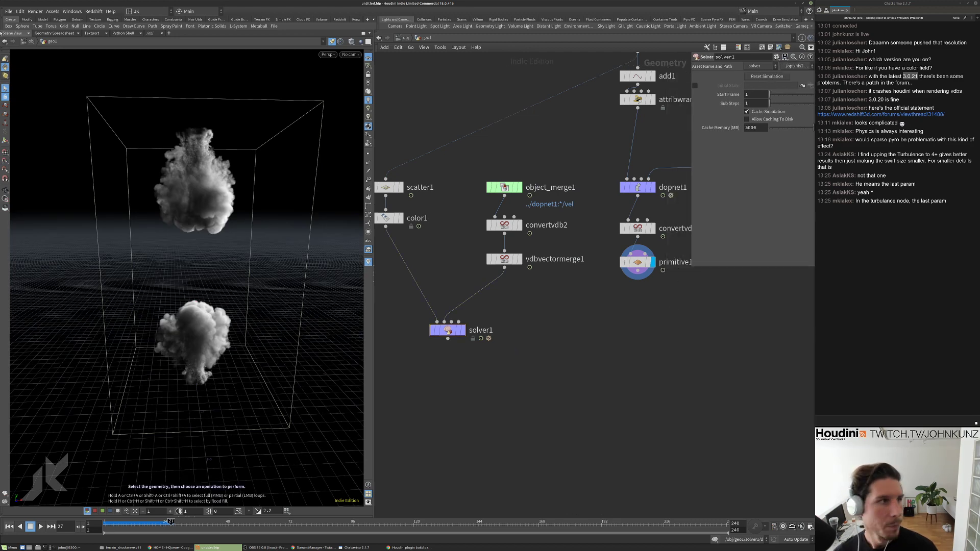
{"action": "left_click", "coordinate": [9, 12]}
{"action": "left_click", "coordinate": [20, 57]}
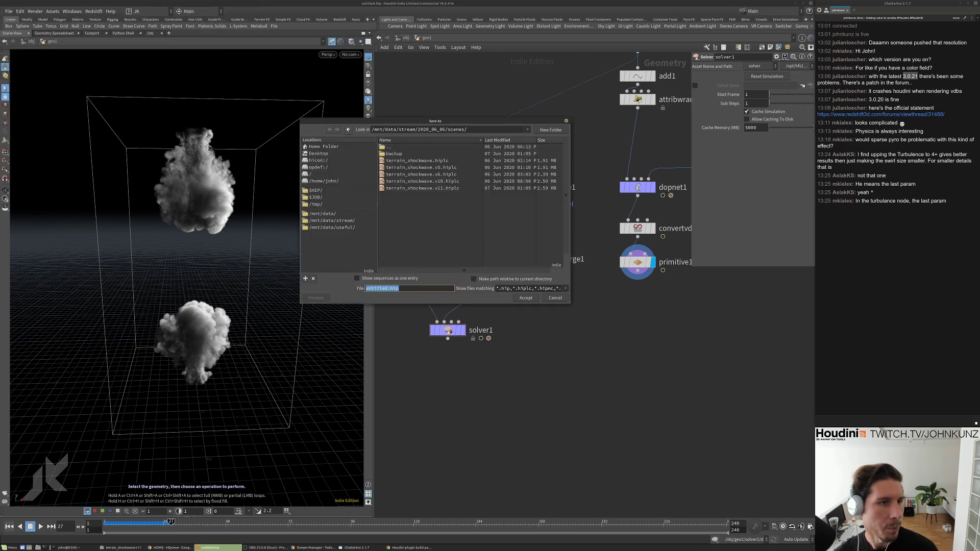
Create a 2020_06_07/scenes folder under /mnt/data/stream/.
{"action": "left_click_drag", "start_coordinate": [485, 124], "coordinate": [703, 119]}
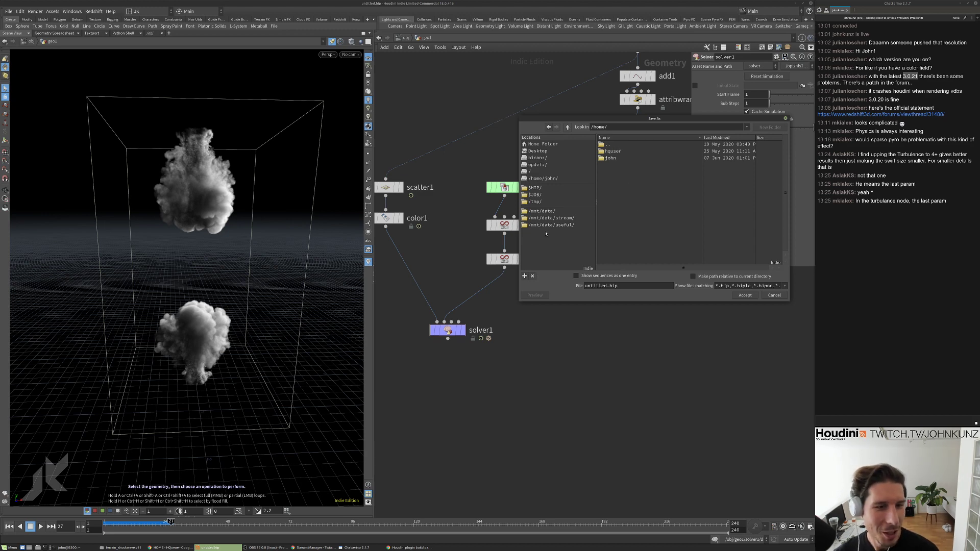
{"action": "left_click", "coordinate": [556, 219]}
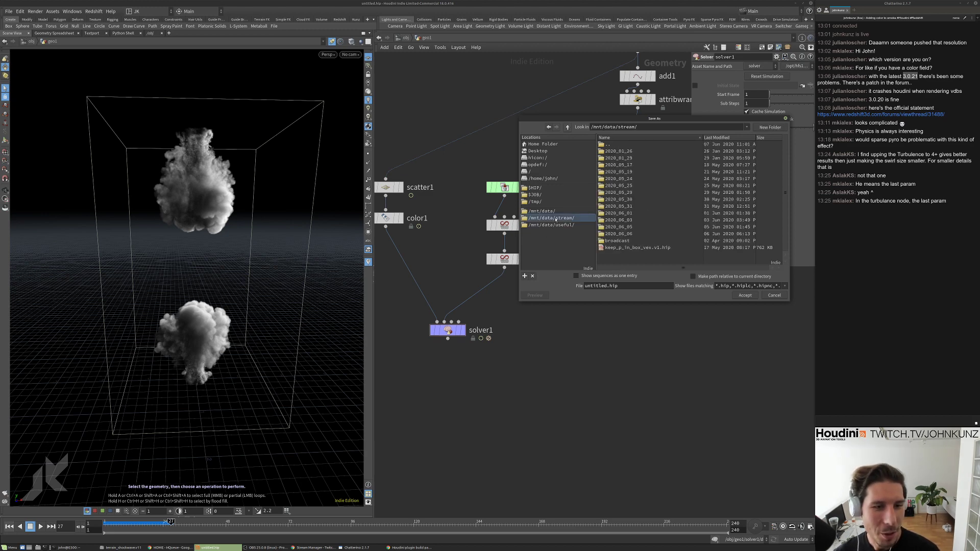
{"action": "left_click", "coordinate": [763, 127]}
{"action": "type", "text": "2020"}
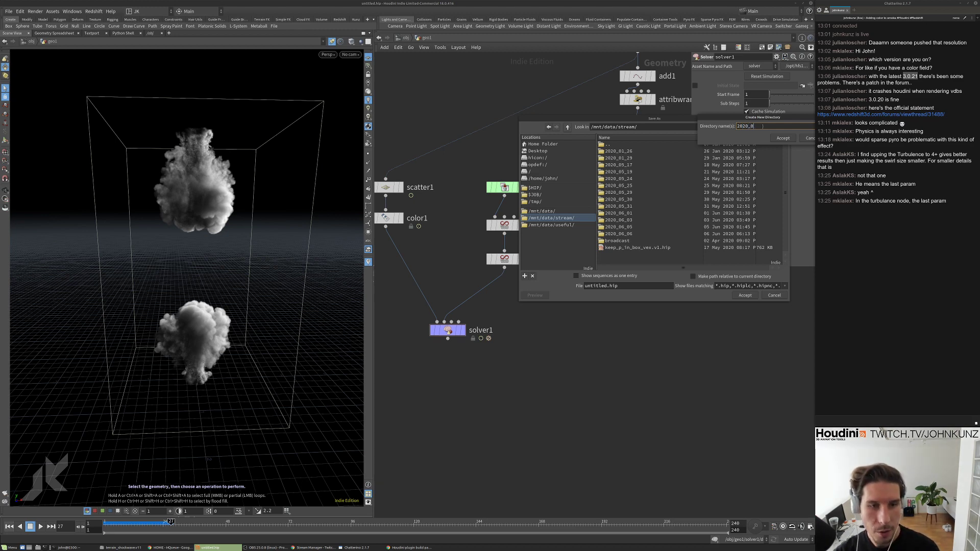
{"action": "type", "text": "_"}
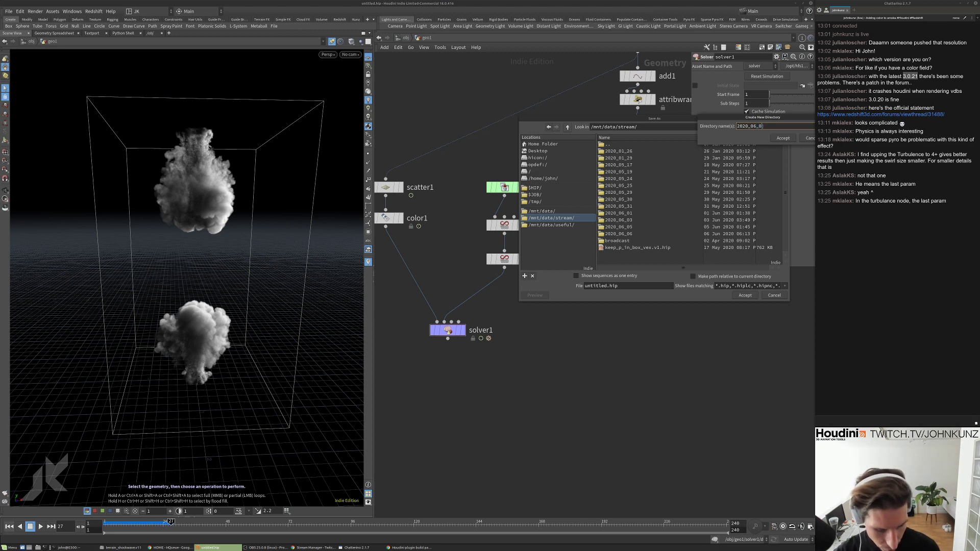
{"action": "type", "text": "06_07"}
{"action": "key", "text": "Return"}
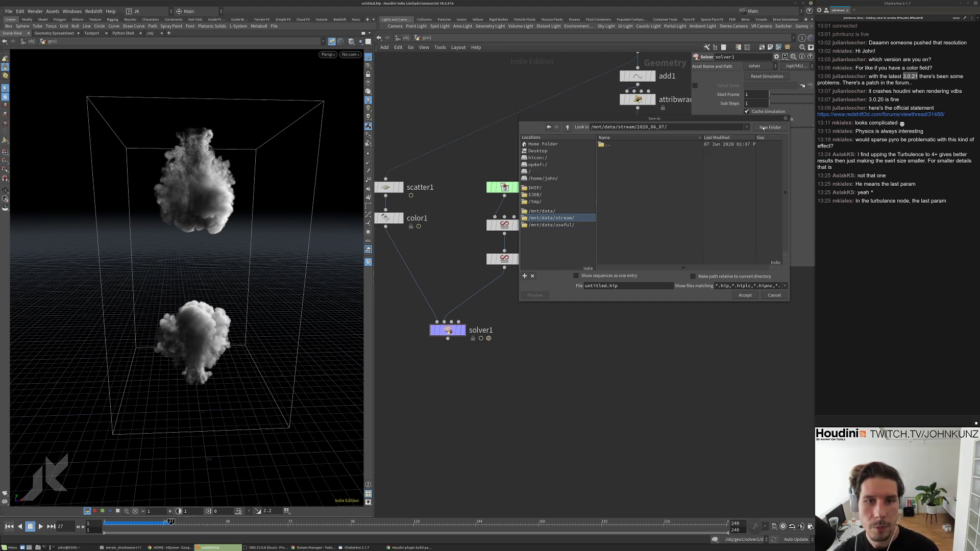
{"action": "left_click", "coordinate": [764, 128]}
{"action": "type", "text": "scenes"}
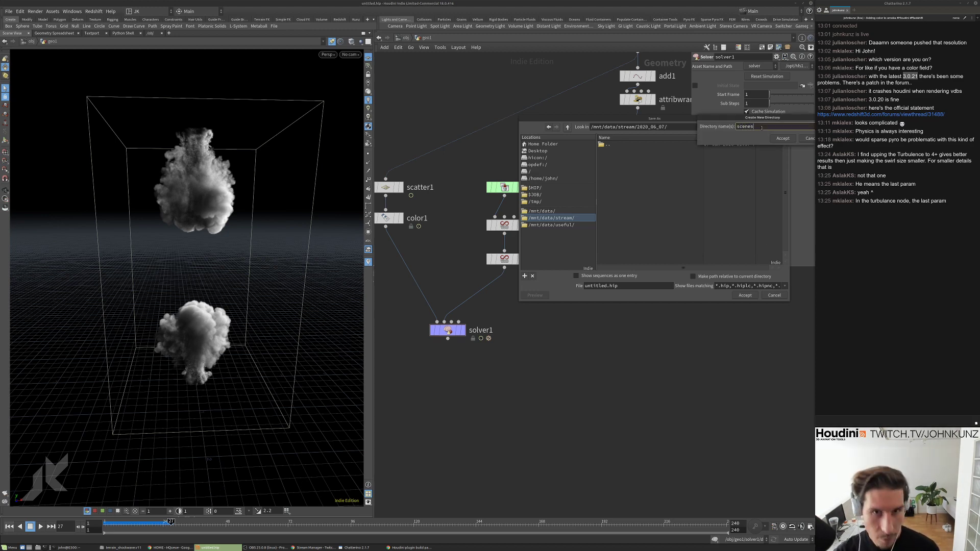
{"action": "left_click", "coordinate": [782, 139]}
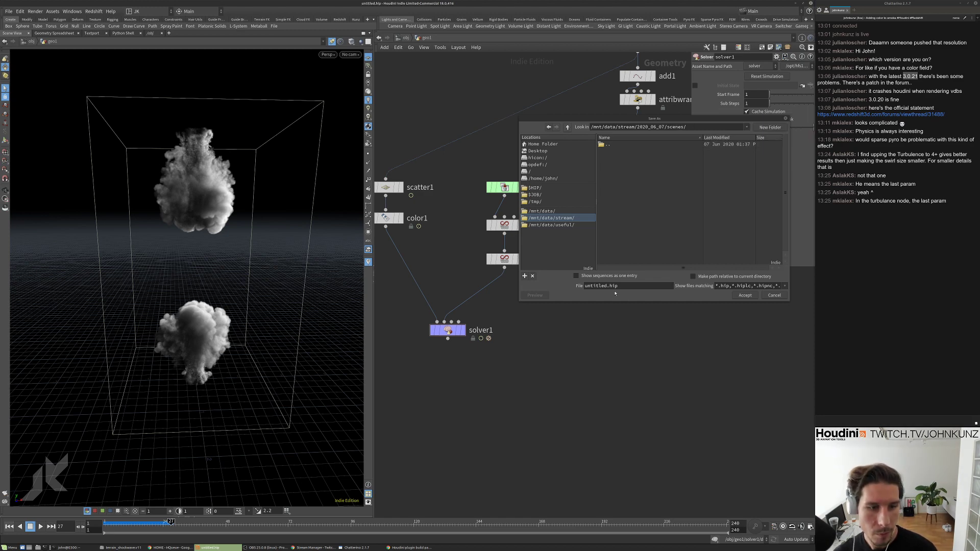
Save the scene there as color_mix_jets.v1.
{"action": "double_click", "coordinate": [594, 285]}
{"action": "type", "text": "colo"}
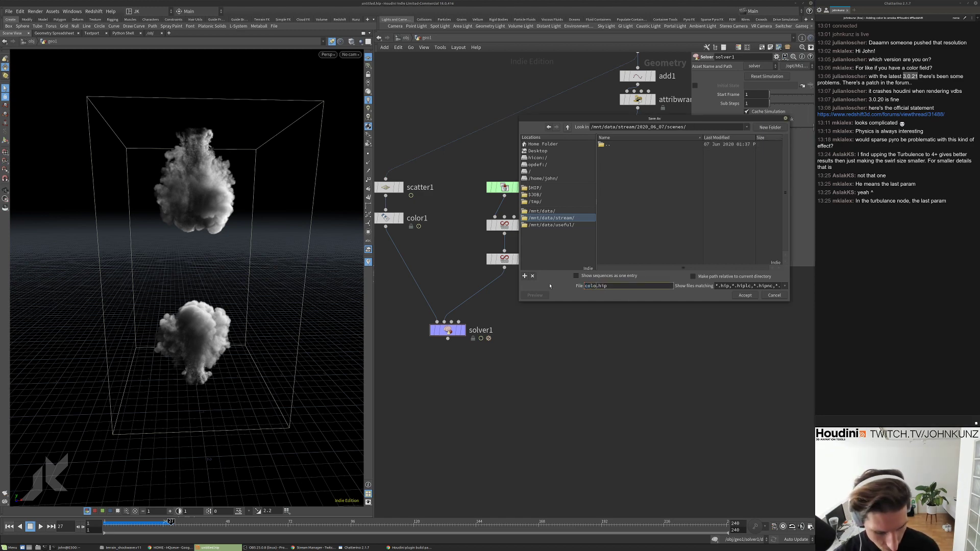
{"action": "type", "text": "r_mix_je"}
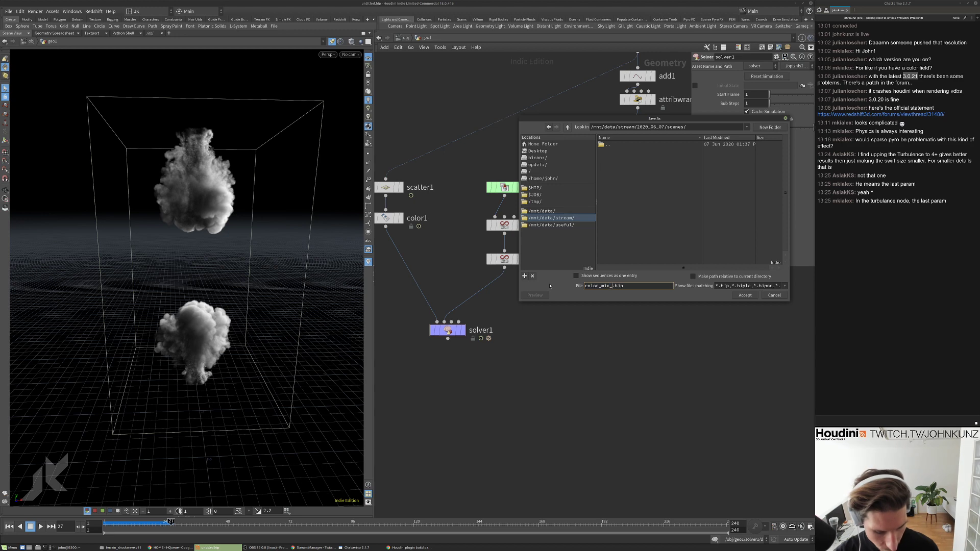
{"action": "type", "text": "ts.v1"}
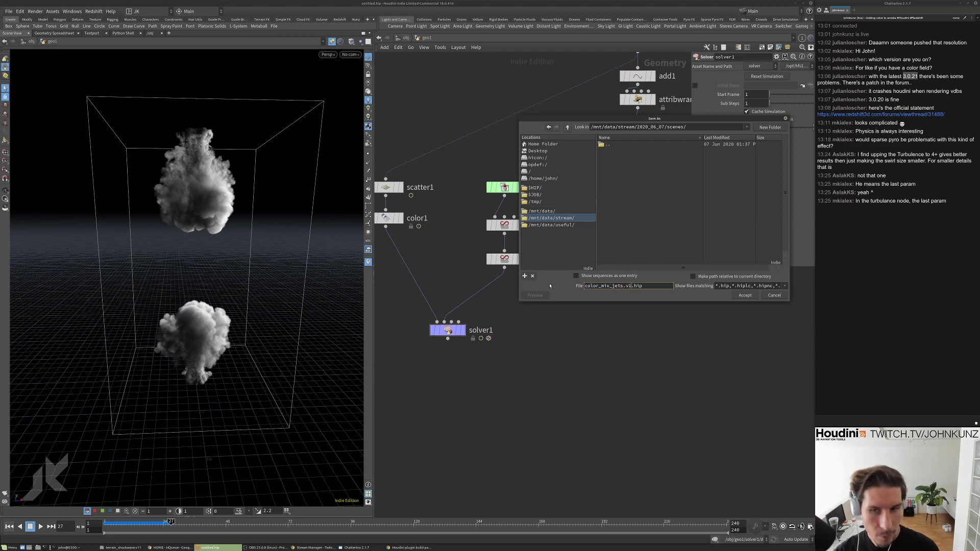
{"action": "key", "text": "Return"}
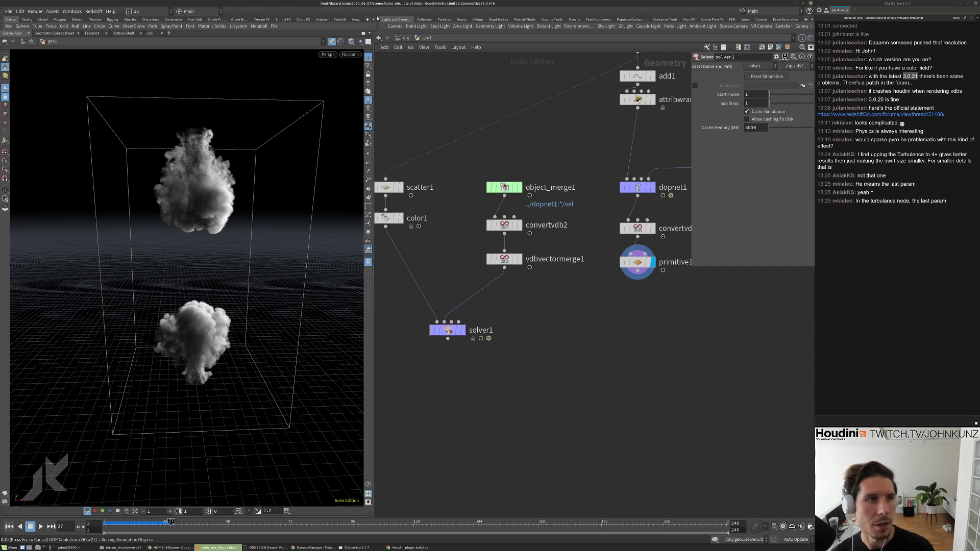
Display solver1's green and purple advected point clouds at frame 27 and show its geometry info popup.
{"action": "scroll", "coordinate": [627, 204], "scroll_direction": "down", "scroll_amount": 2}
{"action": "middle_click_drag", "start_coordinate": [572, 297], "coordinate": [549, 319]}
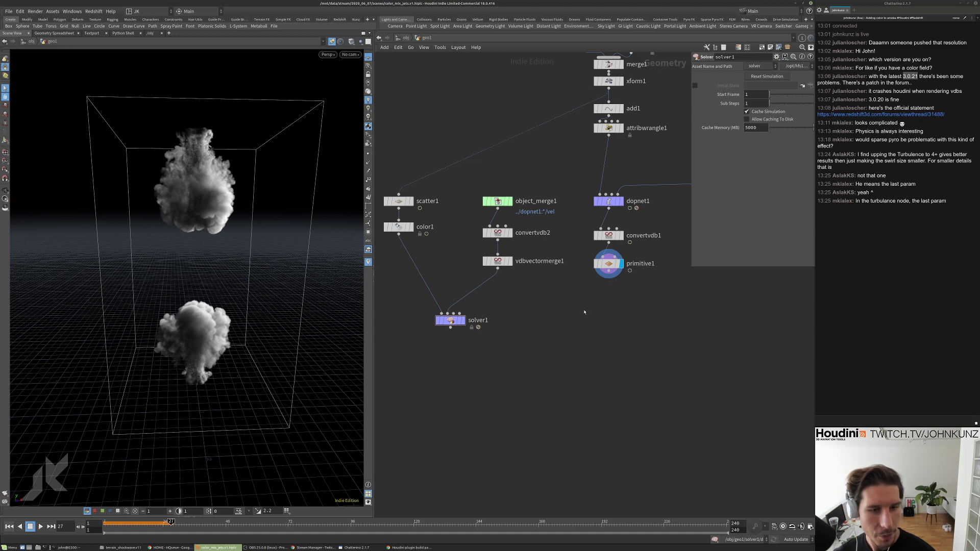
{"action": "middle_click_drag", "start_coordinate": [581, 293], "coordinate": [575, 274]}
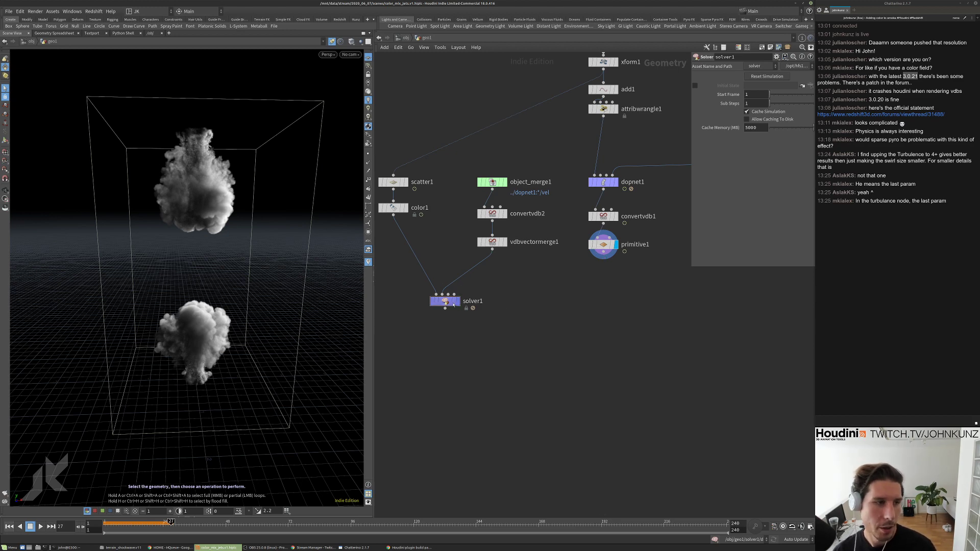
{"action": "key", "text": "r"}
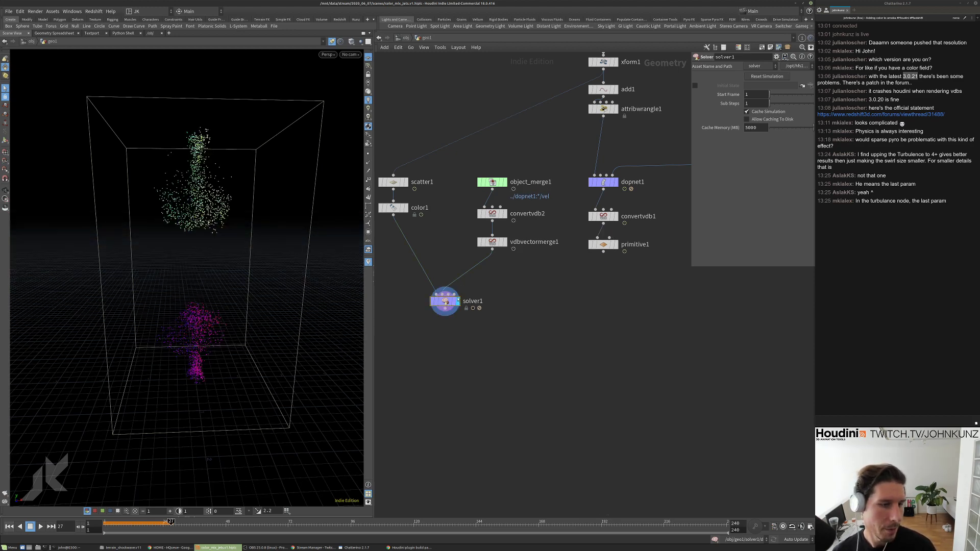
{"action": "middle_click", "coordinate": [449, 303]}
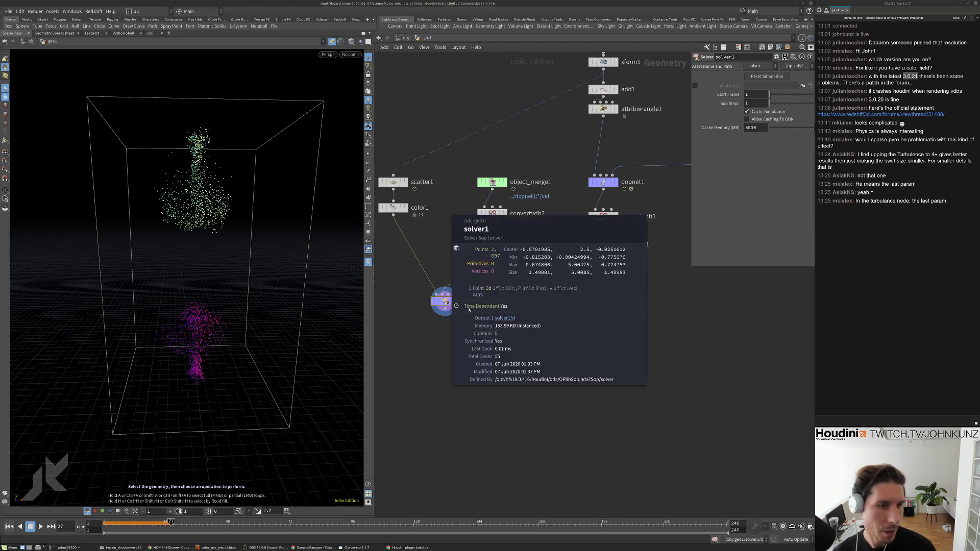
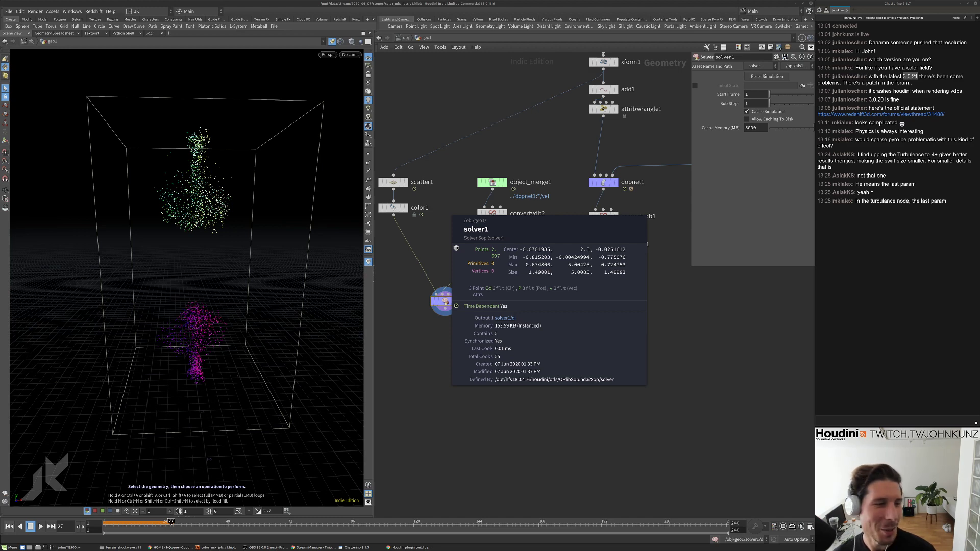
Check convertvdb2's and solver1's geometry stats, then select primitive1.
{"action": "scroll", "coordinate": [572, 210], "scroll_direction": "up", "scroll_amount": 2}
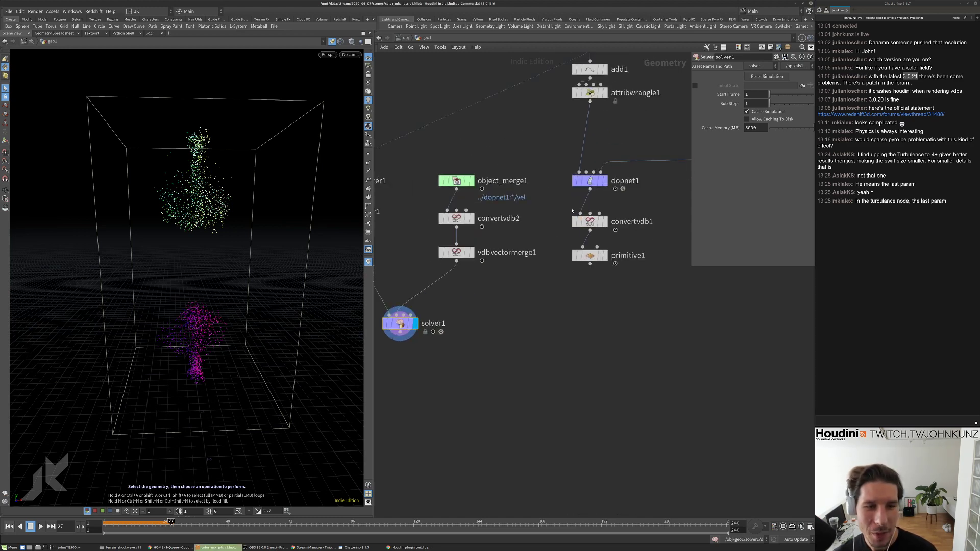
{"action": "middle_click", "coordinate": [456, 221]}
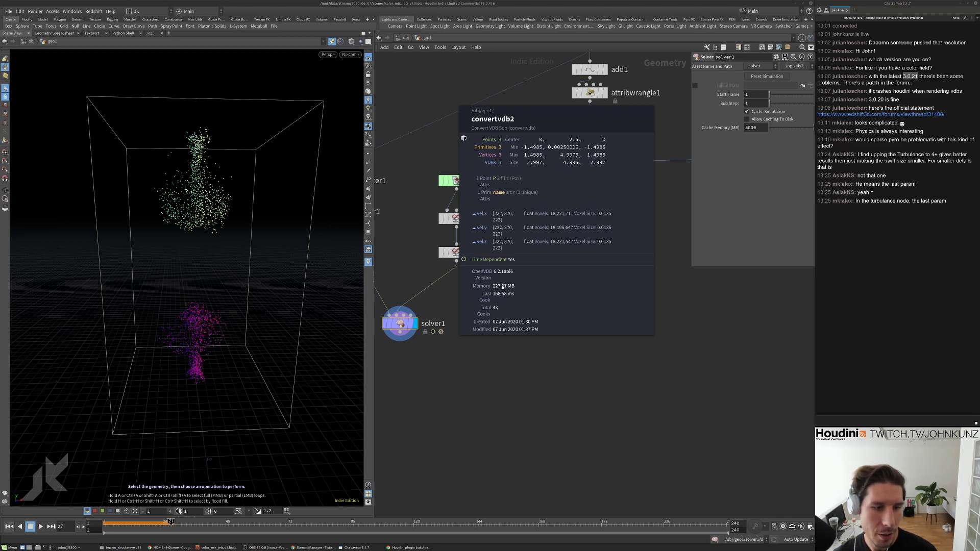
{"action": "middle_click", "coordinate": [400, 323]}
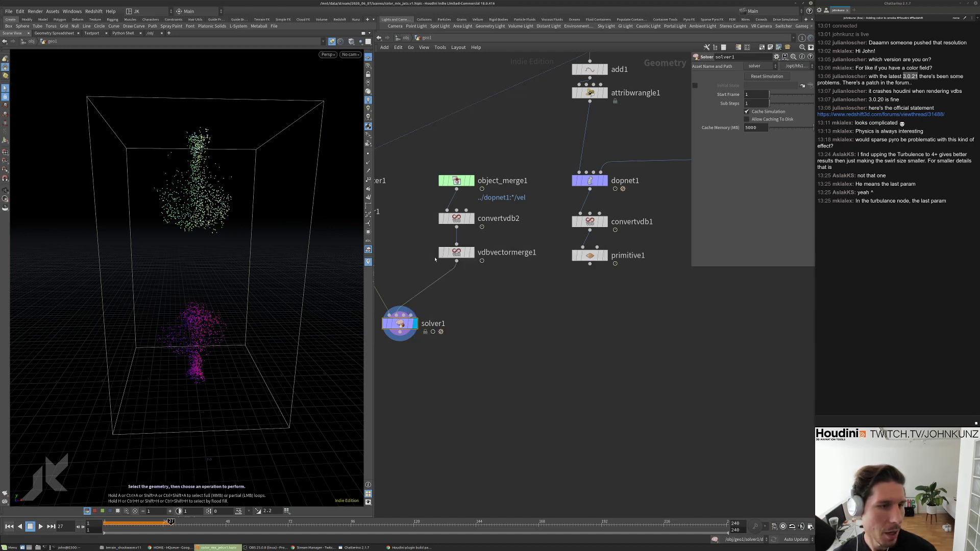
{"action": "scroll", "coordinate": [435, 259], "scroll_direction": "down", "scroll_amount": 2}
{"action": "middle_click_drag", "start_coordinate": [517, 299], "coordinate": [537, 284]}
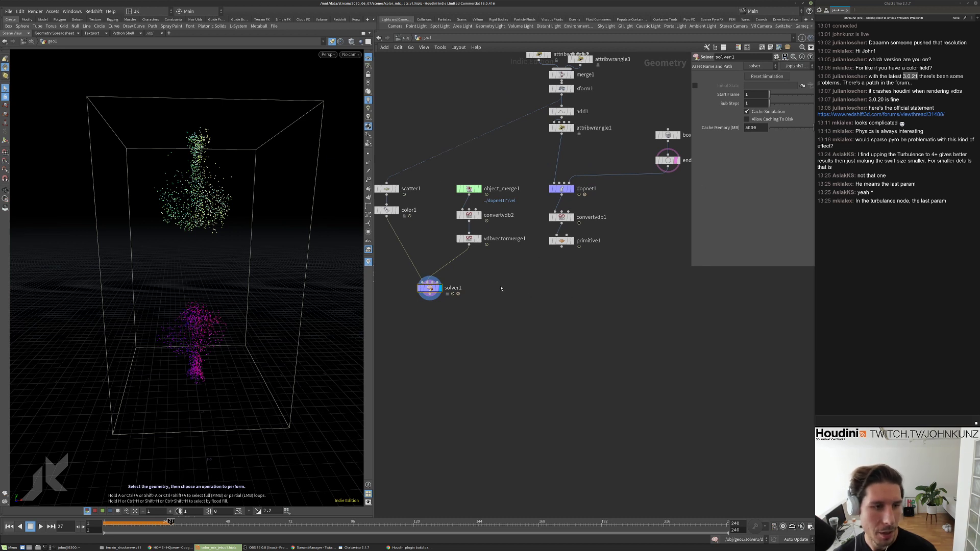
{"action": "middle_click_drag", "start_coordinate": [501, 288], "coordinate": [516, 267]}
{"action": "left_click", "coordinate": [577, 219]}
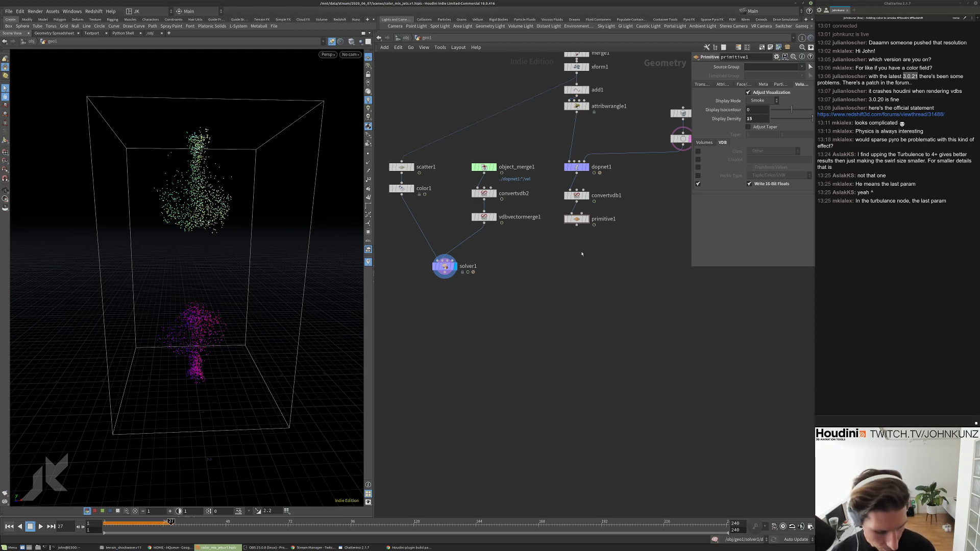
Create a Volume node below primitive1, wire its input, and display it.
{"action": "key", "text": "Tab"}
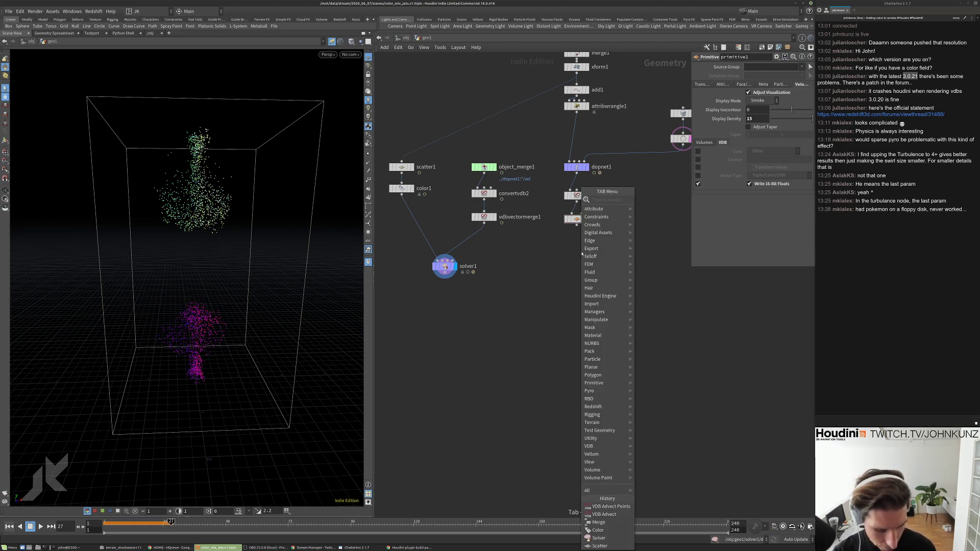
{"action": "type", "text": "volu"}
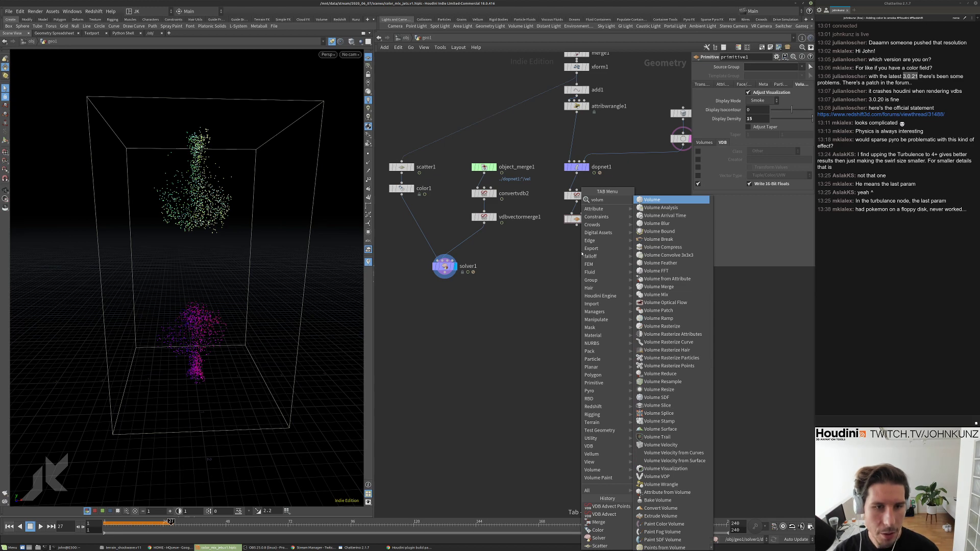
{"action": "type", "text": "m"}
{"action": "key", "text": "Return"}
{"action": "left_click", "coordinate": [582, 251]}
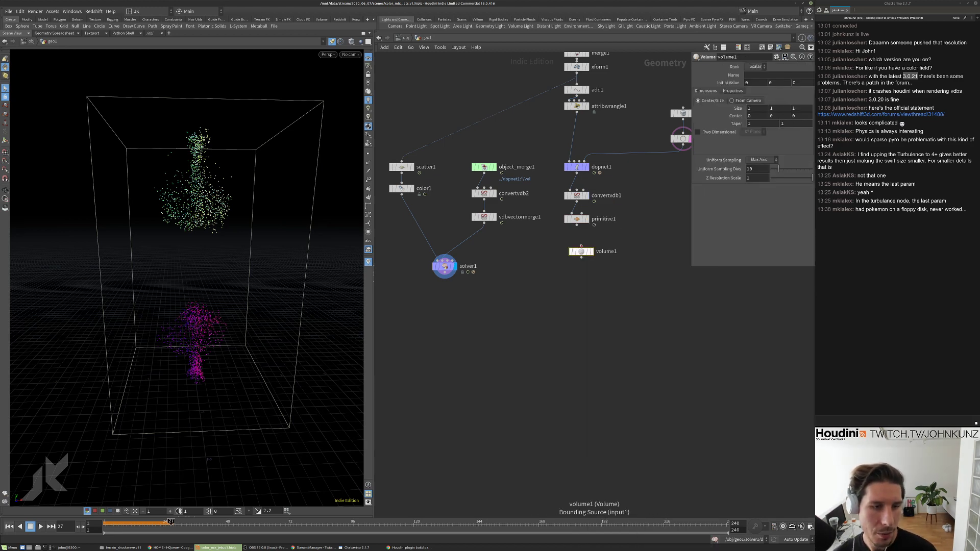
{"action": "left_click_drag", "start_coordinate": [592, 253], "coordinate": [652, 248]}
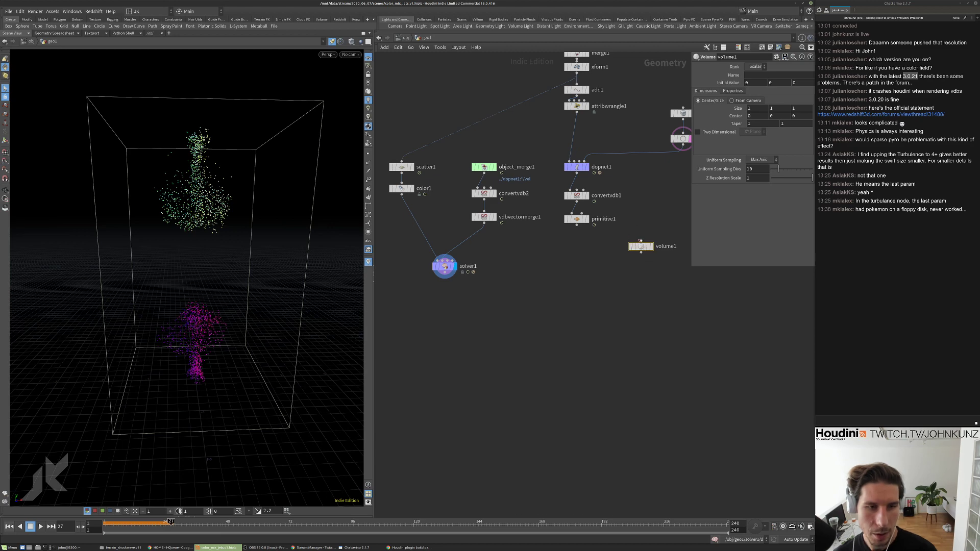
{"action": "left_click", "coordinate": [642, 240]}
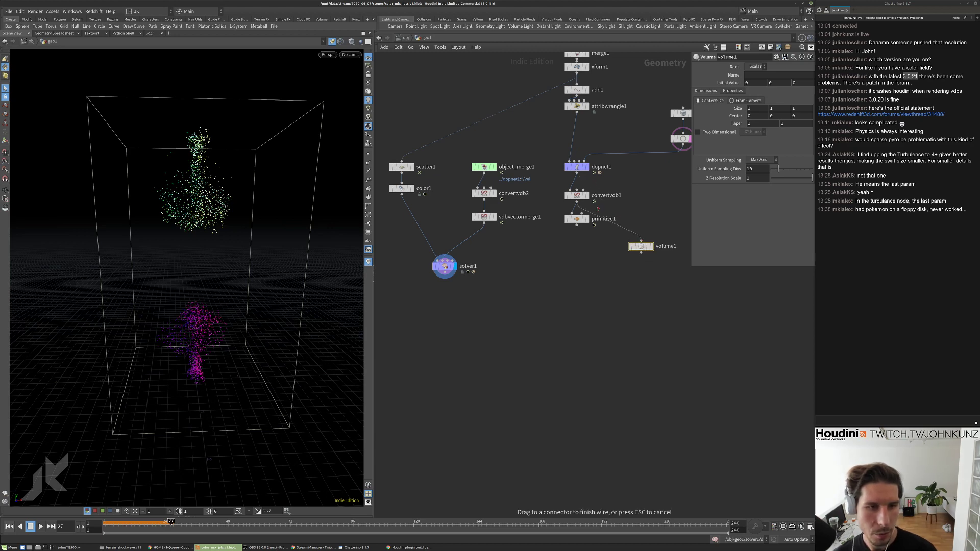
{"action": "left_click", "coordinate": [682, 148]}
{"action": "left_click", "coordinate": [651, 246]}
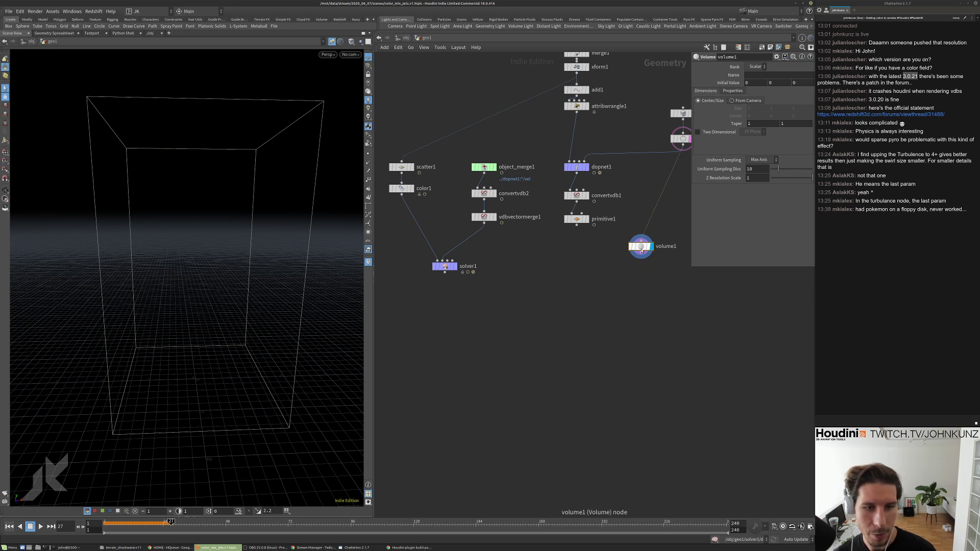
Set volume1's Initial Value to 1 and feed primitive1's output into it.
{"action": "left_click", "coordinate": [755, 80]}
{"action": "type", "text": "1"}
{"action": "key", "text": "Return"}
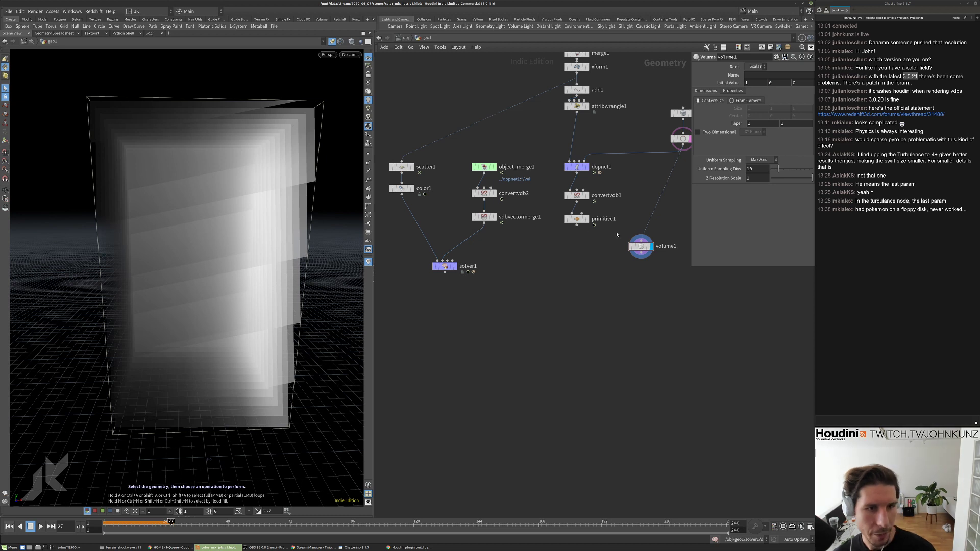
{"action": "left_click_drag", "start_coordinate": [577, 225], "coordinate": [640, 240]}
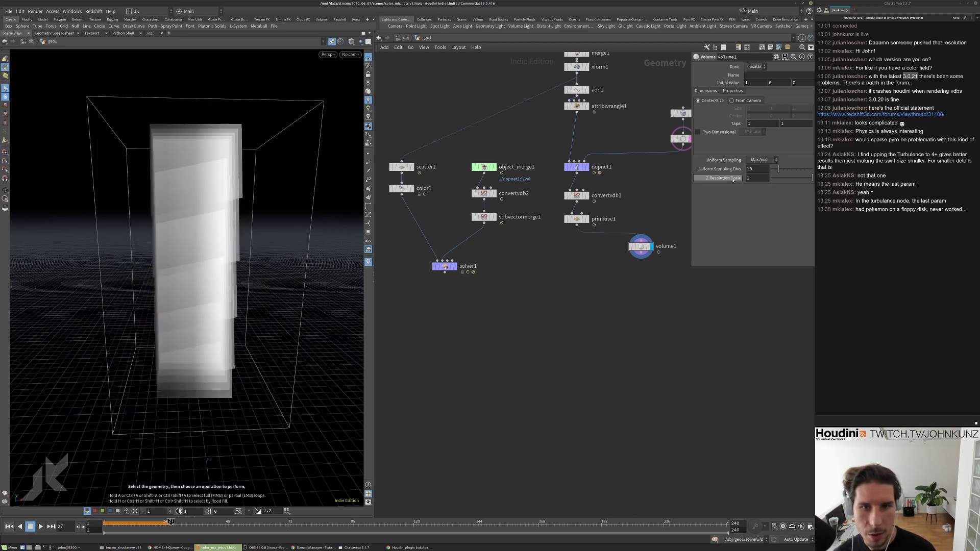
Set volume1's Uniform Sampling to By Size with a 0.05 division size.
{"action": "left_click", "coordinate": [760, 160]}
{"action": "left_click", "coordinate": [770, 207]}
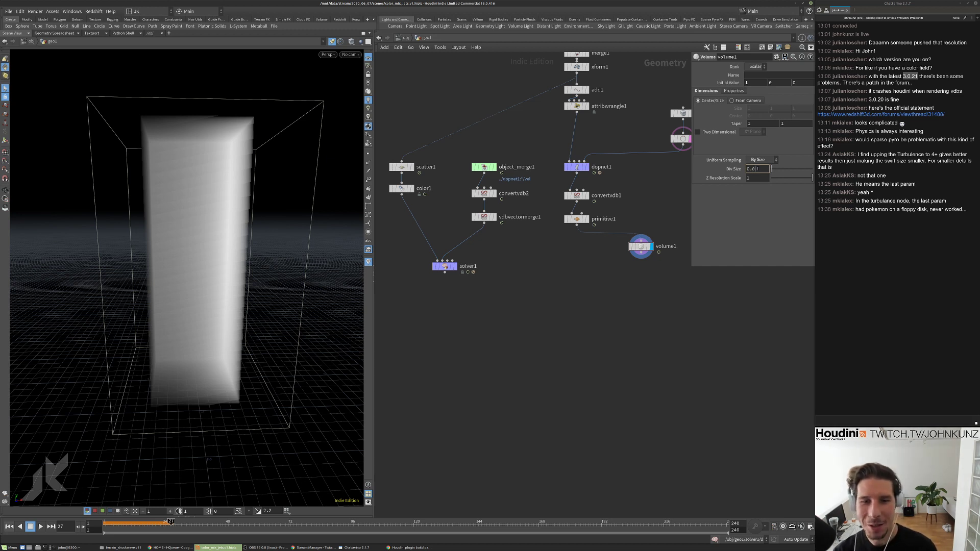
{"action": "type", "text": "5"}
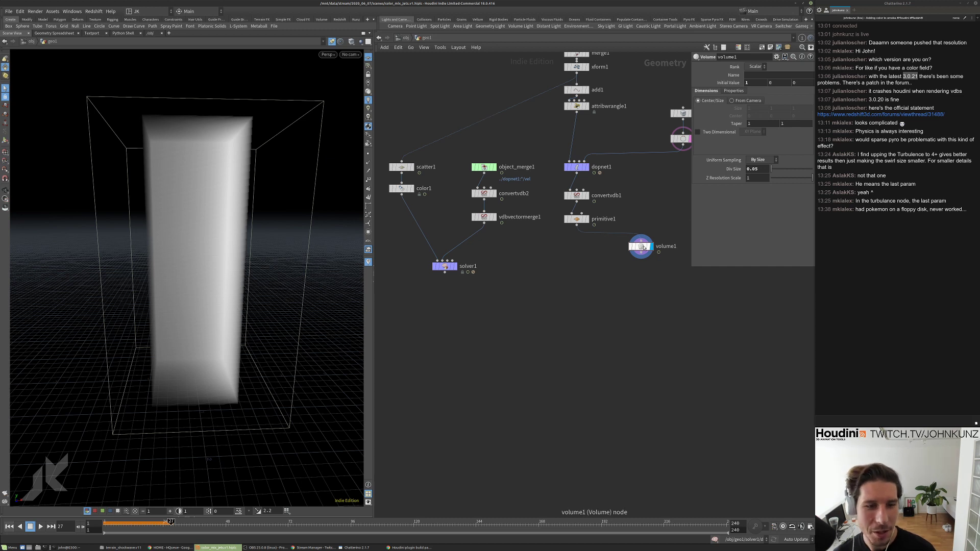
{"action": "left_click_drag", "start_coordinate": [643, 248], "coordinate": [619, 263]}
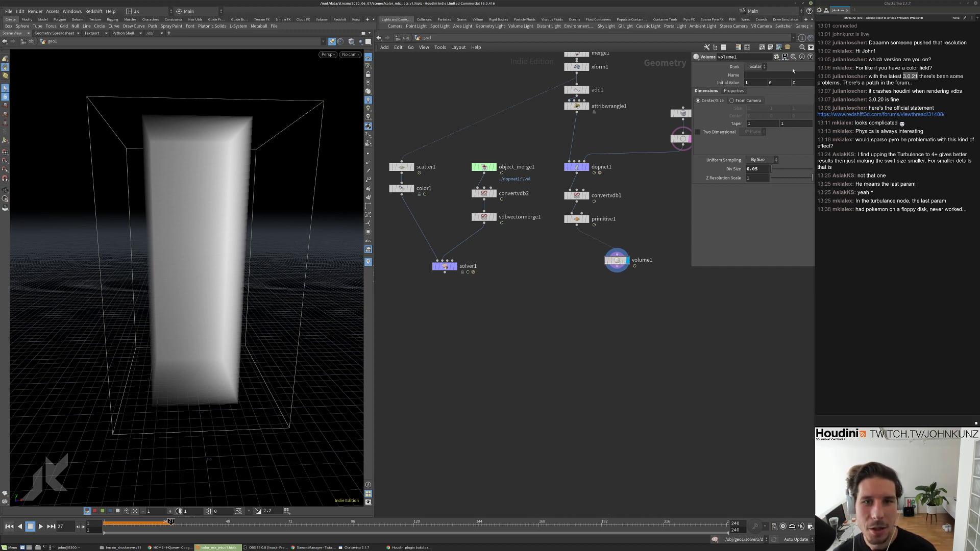
Change volume1's rank to Vector and name it Cd.
{"action": "left_click", "coordinate": [759, 69]}
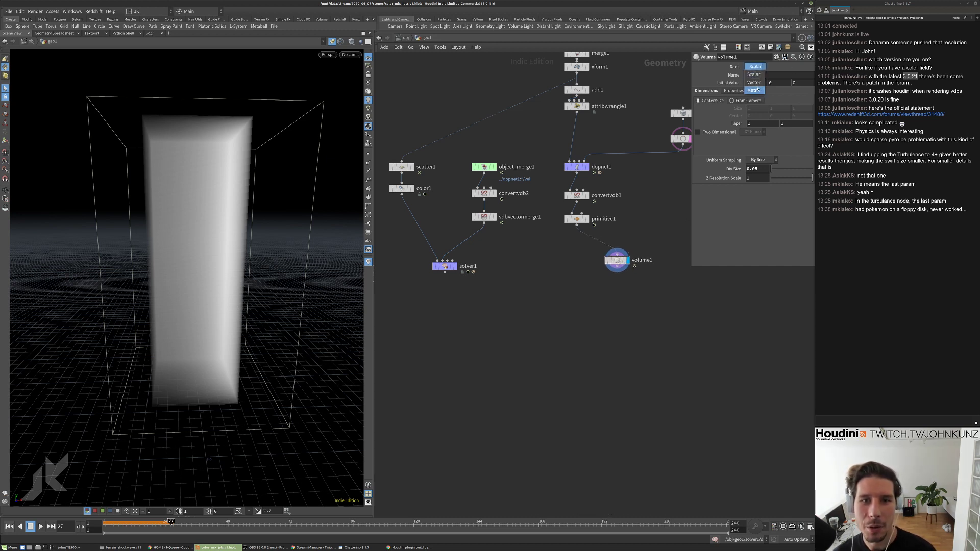
{"action": "left_click", "coordinate": [755, 77]}
{"action": "left_click", "coordinate": [757, 75]}
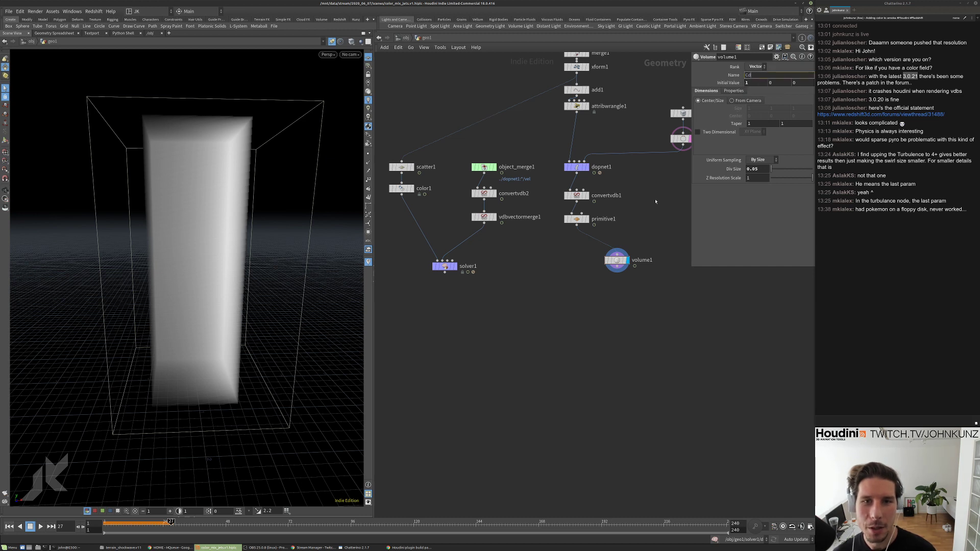
{"action": "type", "text": "Cd"}
{"action": "key", "text": "Return"}
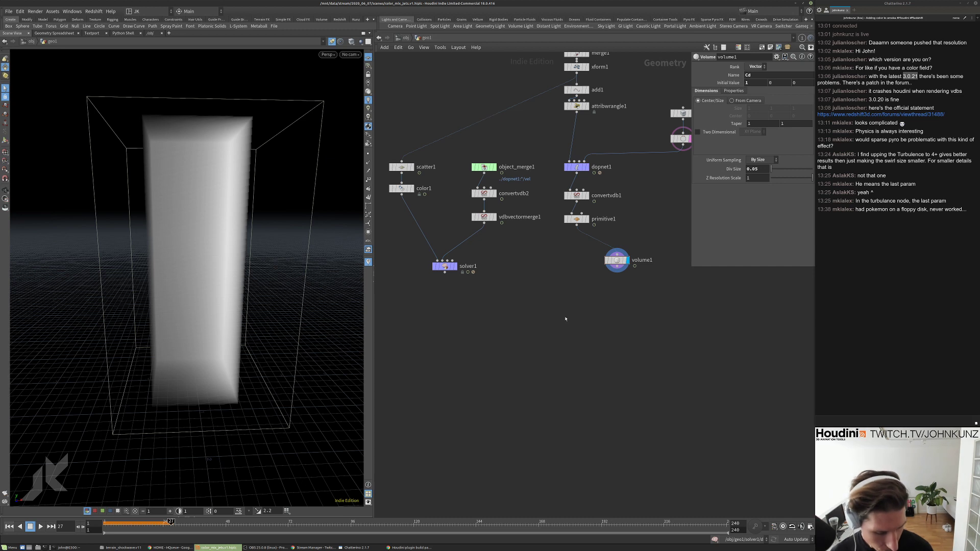
{"action": "key", "text": "Tab"}
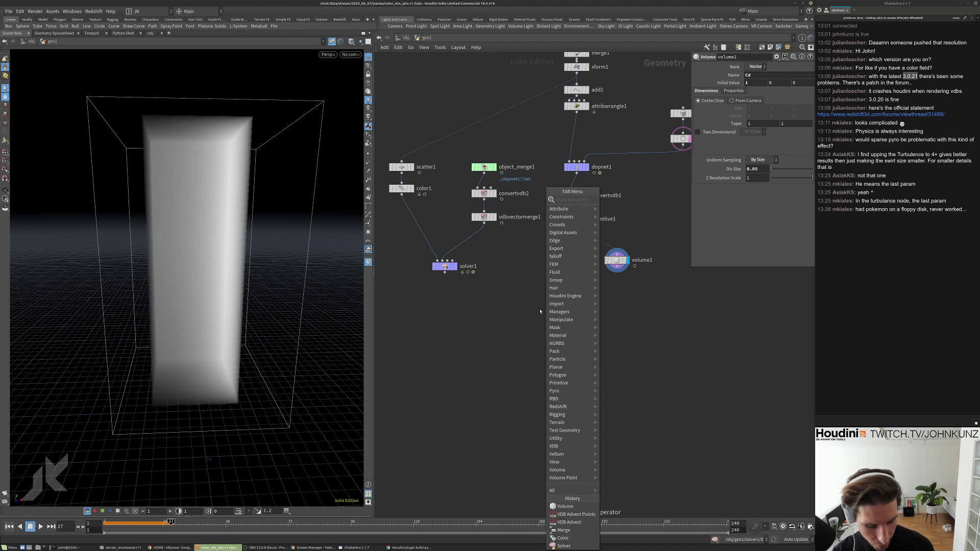
Add a Volume from Attribute node fed by volume1 and solver1's particles.
{"action": "type", "text": "vol"}
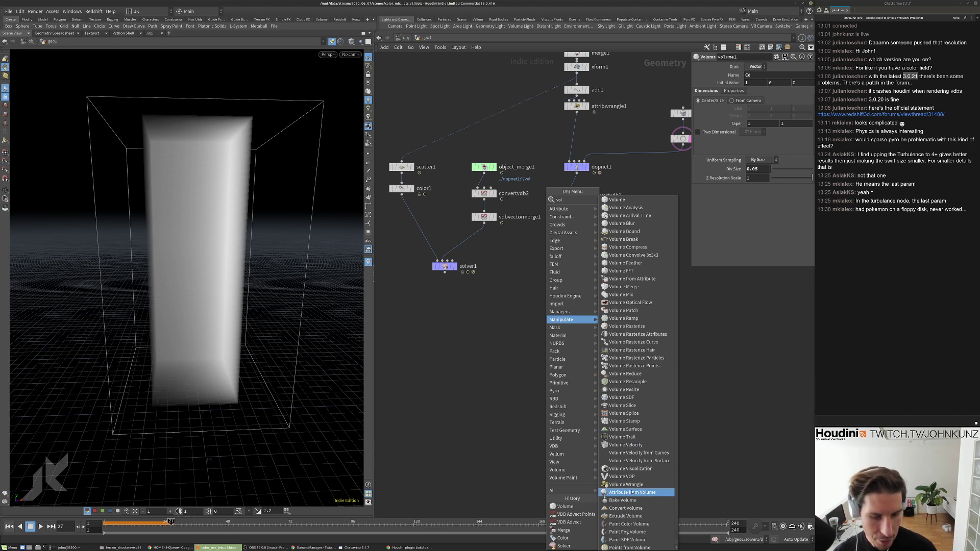
{"action": "scroll", "coordinate": [627, 493], "scroll_direction": "down", "scroll_amount": 1}
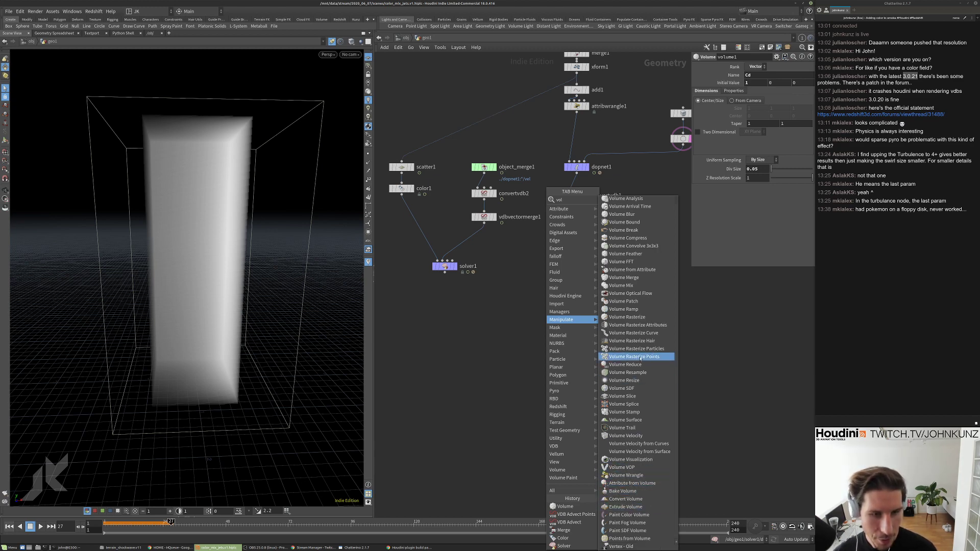
{"action": "scroll", "coordinate": [637, 357], "scroll_direction": "up", "scroll_amount": 1}
{"action": "left_click", "coordinate": [633, 279]}
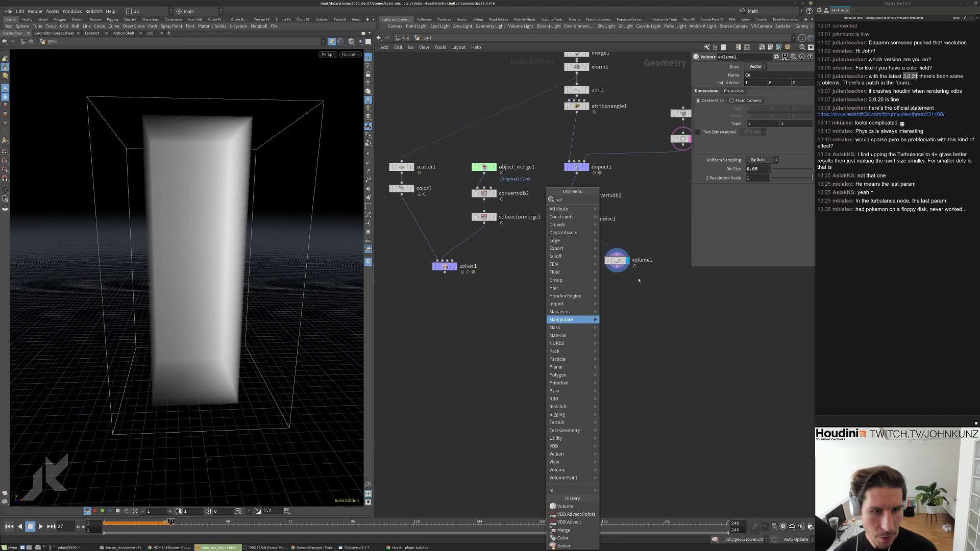
{"action": "left_click", "coordinate": [585, 309]}
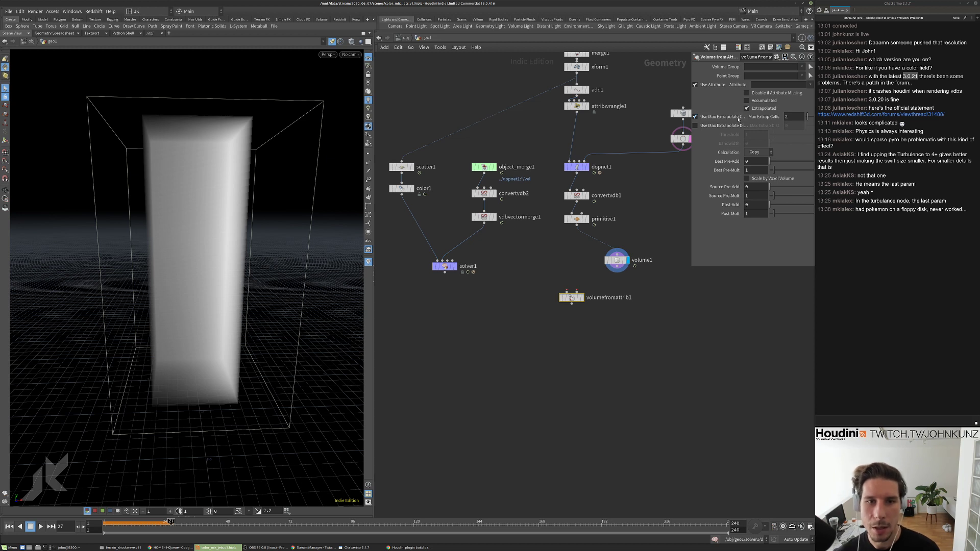
{"action": "left_click_drag", "start_coordinate": [571, 298], "coordinate": [567, 315]}
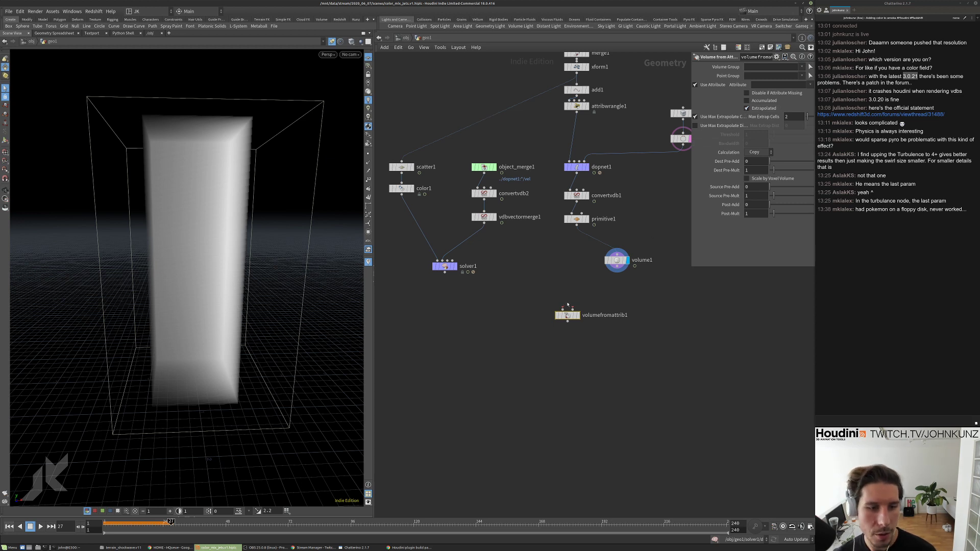
{"action": "left_click_drag", "start_coordinate": [568, 304], "coordinate": [615, 271]}
{"action": "left_click_drag", "start_coordinate": [573, 308], "coordinate": [444, 272]}
{"action": "left_click", "coordinate": [578, 315]}
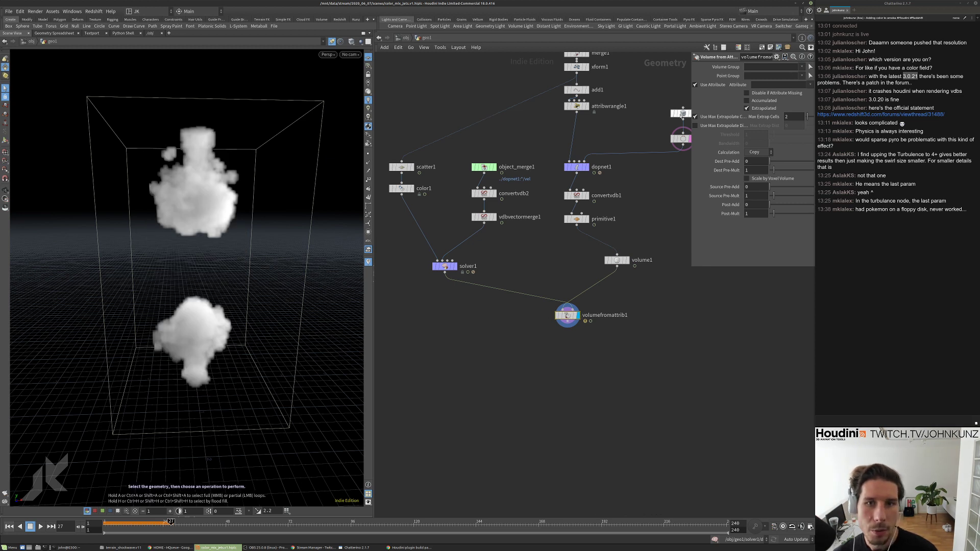
Rasterize the Cd point attribute and check volumefromattrib1's volume stats.
{"action": "left_click", "coordinate": [811, 85]}
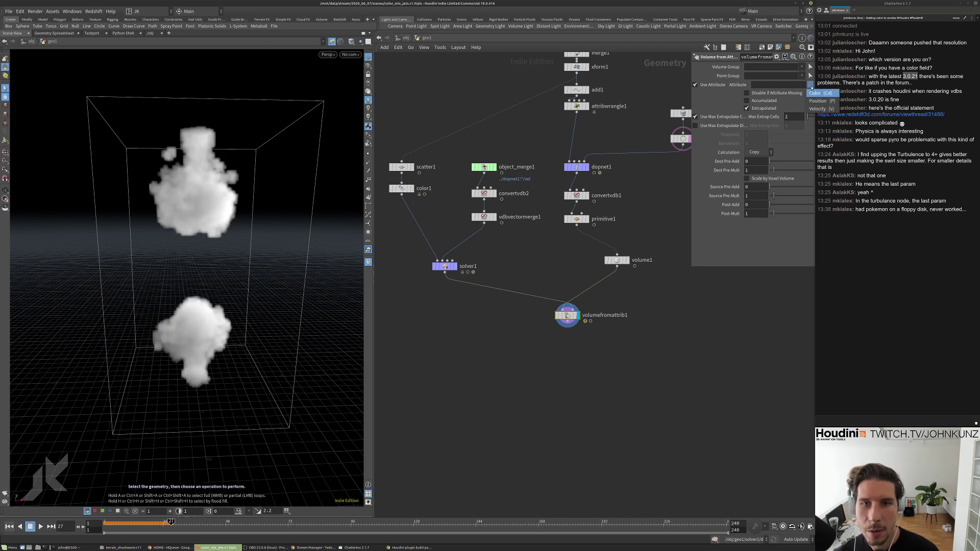
{"action": "left_click", "coordinate": [771, 92]}
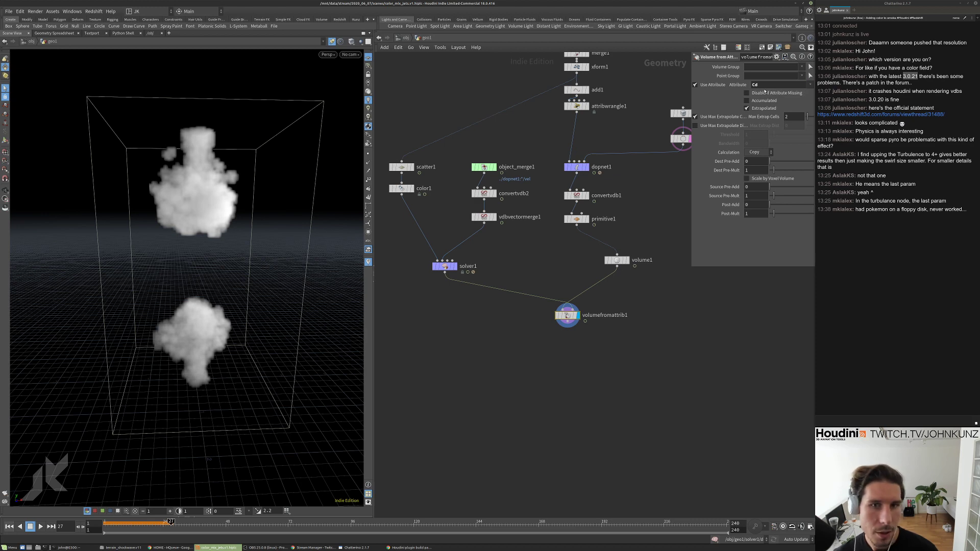
{"action": "middle_click", "coordinate": [566, 315]}
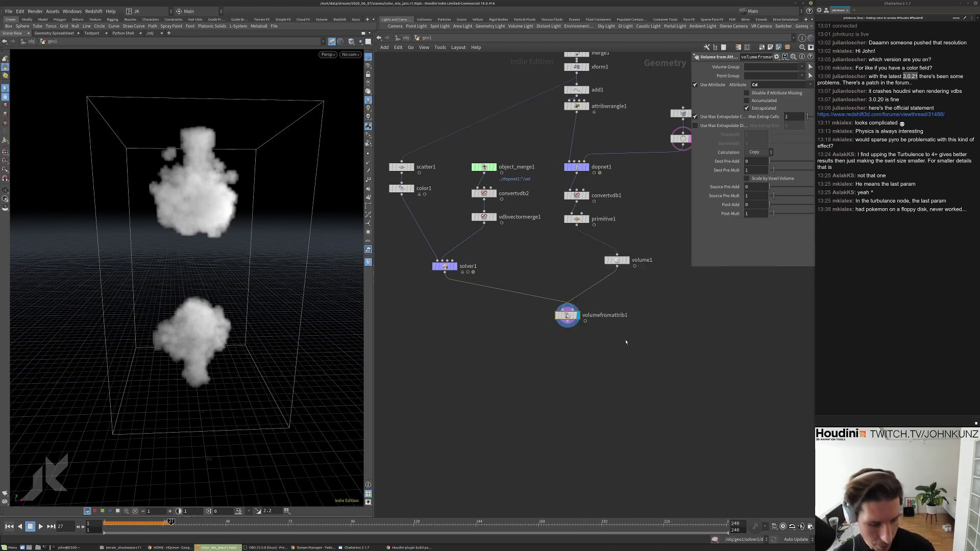
{"action": "key", "text": "Tab"}
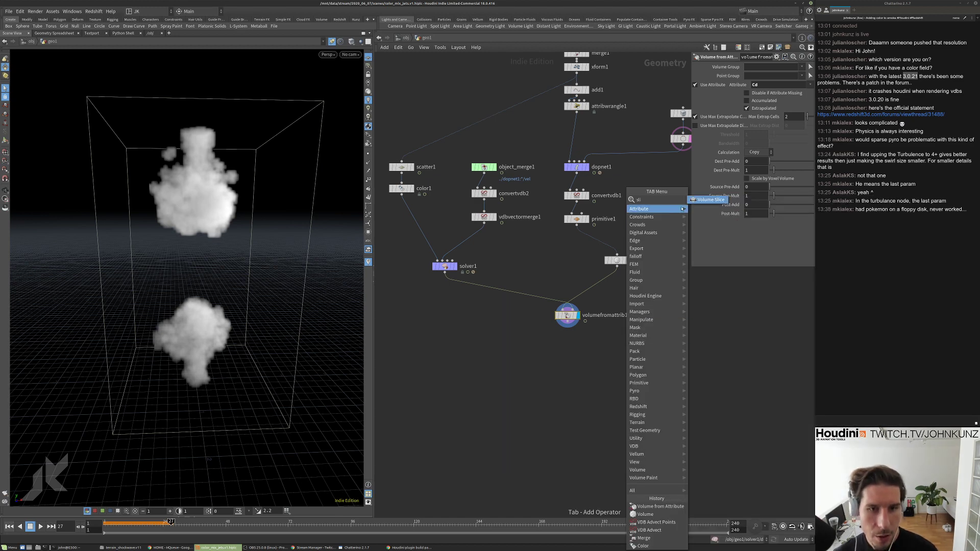
Attach volumeslice1 to volumefromattrib1 to preview it, then redisplay volumefromattrib1's smoke.
{"action": "key", "text": "Escape"}
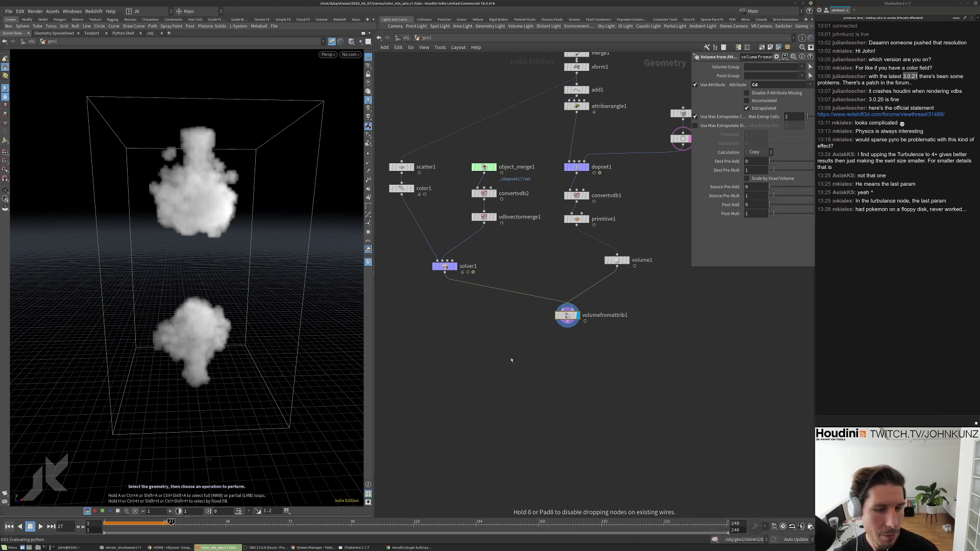
{"action": "left_click", "coordinate": [511, 357]}
{"action": "left_click_drag", "start_coordinate": [534, 345], "coordinate": [511, 351]}
{"action": "left_click", "coordinate": [521, 357]}
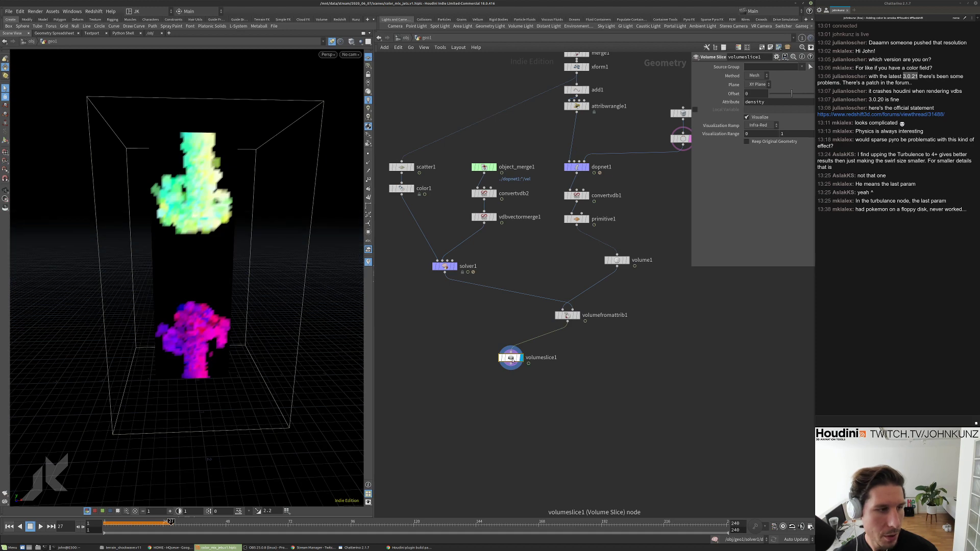
{"action": "scroll", "coordinate": [512, 357], "scroll_direction": "up", "scroll_amount": 3}
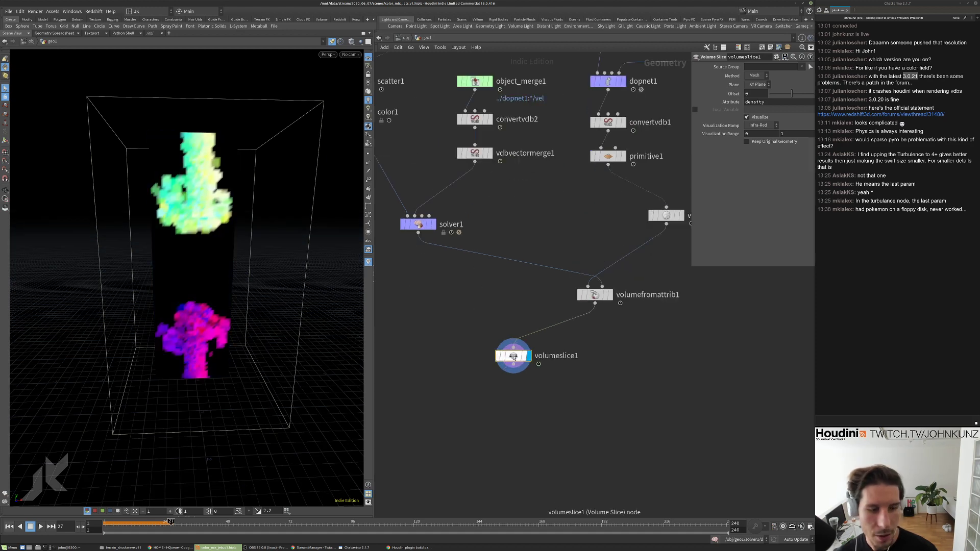
{"action": "left_click_drag", "start_coordinate": [513, 357], "coordinate": [520, 338]}
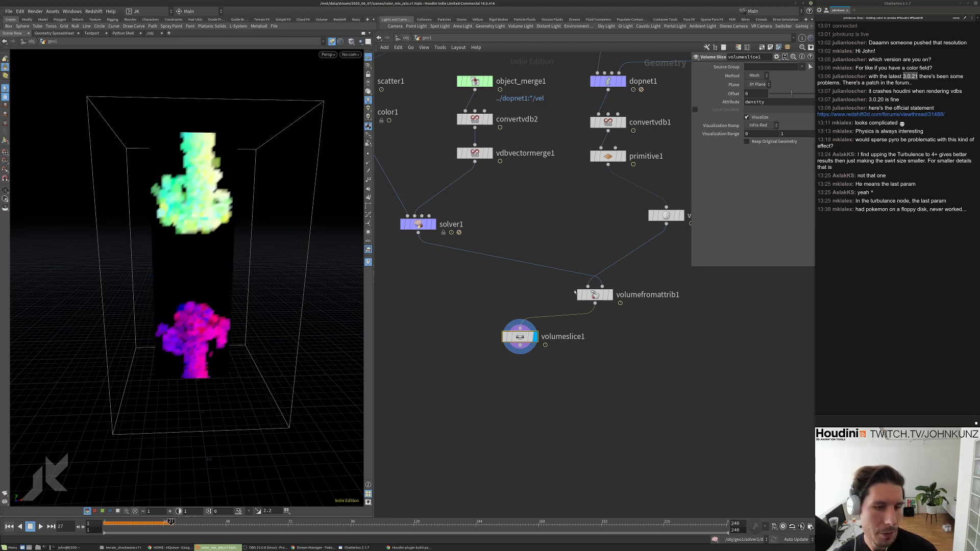
{"action": "left_click", "coordinate": [610, 294]}
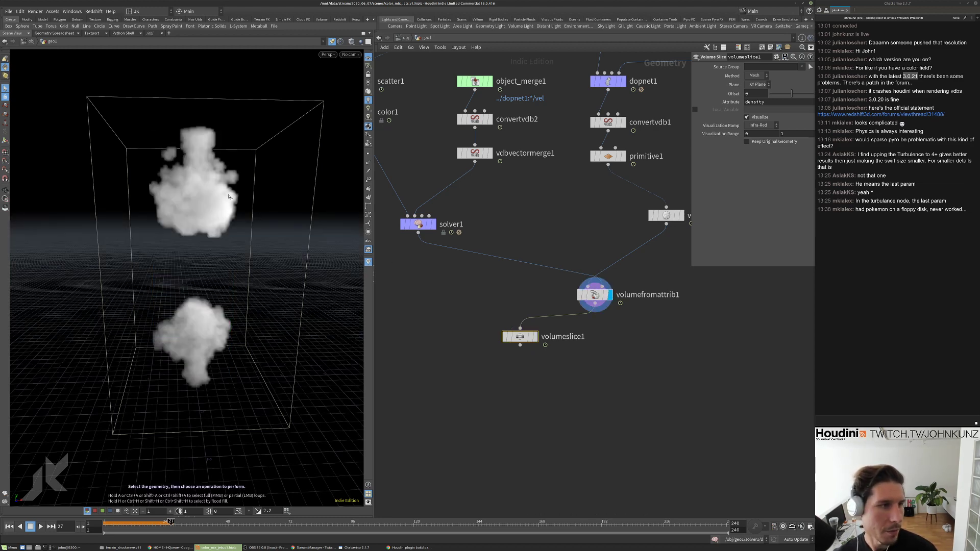
{"action": "scroll", "coordinate": [608, 310], "scroll_direction": "down", "scroll_amount": 2}
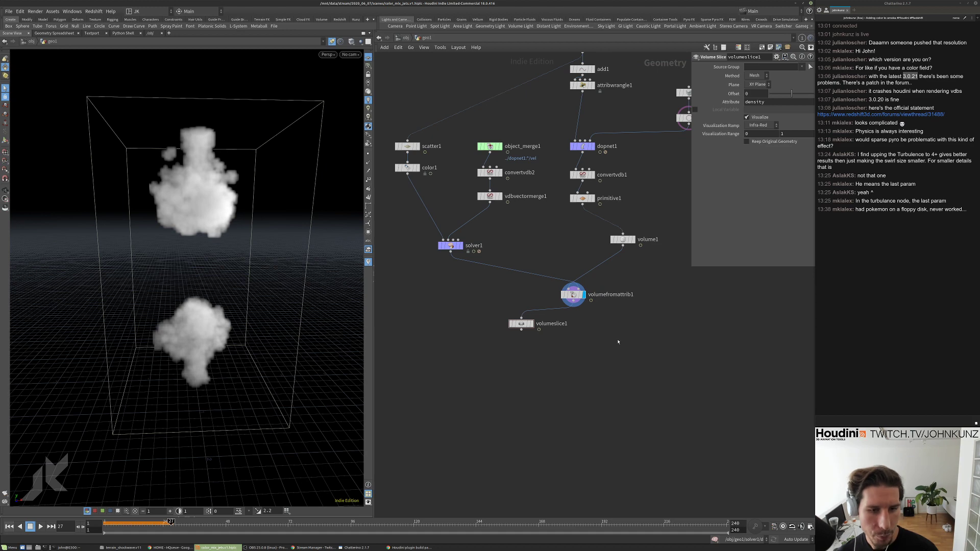
Add volumevisualization1 after volumefromattrib1 and make it the displayed node.
{"action": "key", "text": "Tab"}
{"action": "type", "text": "vis"}
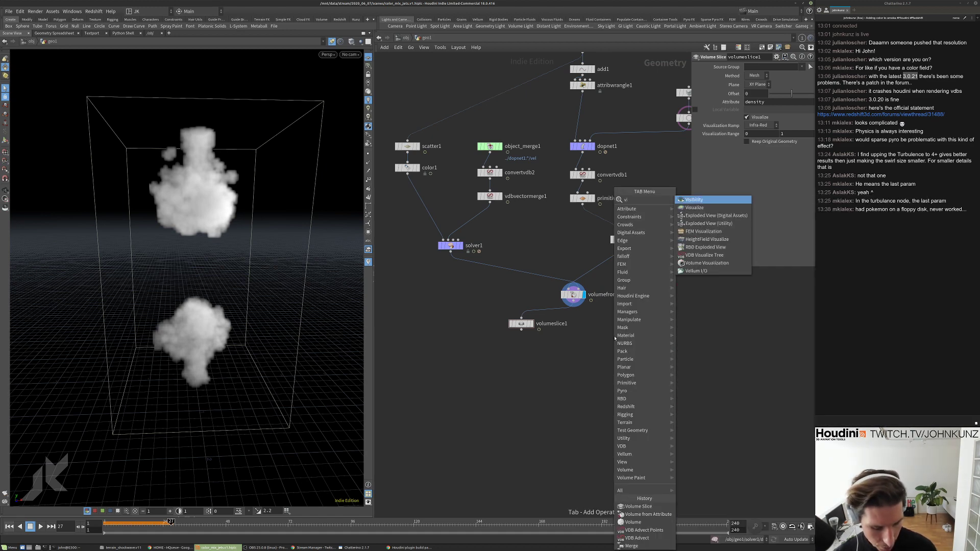
{"action": "key", "text": "Down"}
{"action": "key", "text": "Down"}
{"action": "key", "text": "Down"}
{"action": "key", "text": "Down"}
{"action": "key", "text": "Down"}
{"action": "key", "text": "Return"}
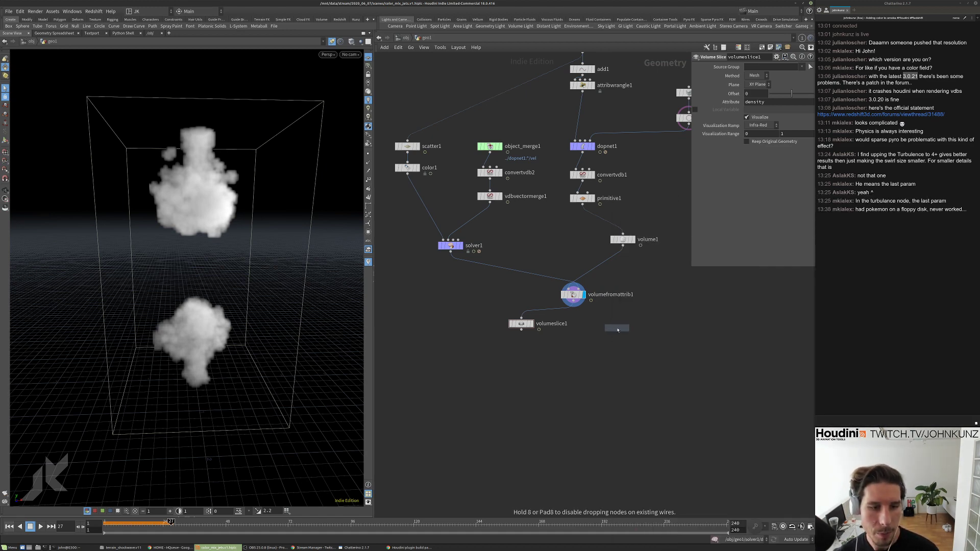
{"action": "left_click", "coordinate": [617, 327]}
{"action": "left_click_drag", "start_coordinate": [617, 321], "coordinate": [573, 301]}
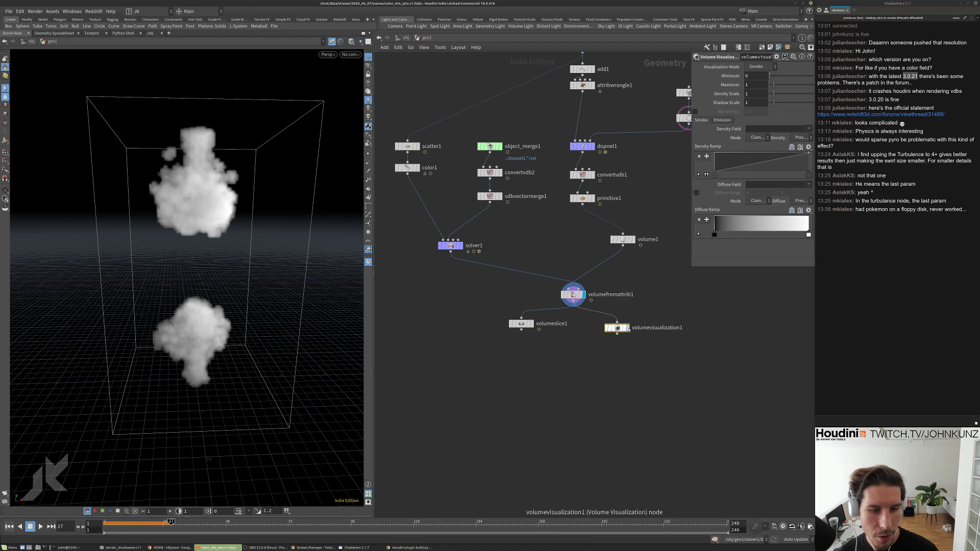
{"action": "left_click", "coordinate": [627, 327]}
{"action": "left_click_drag", "start_coordinate": [624, 329], "coordinate": [620, 325]}
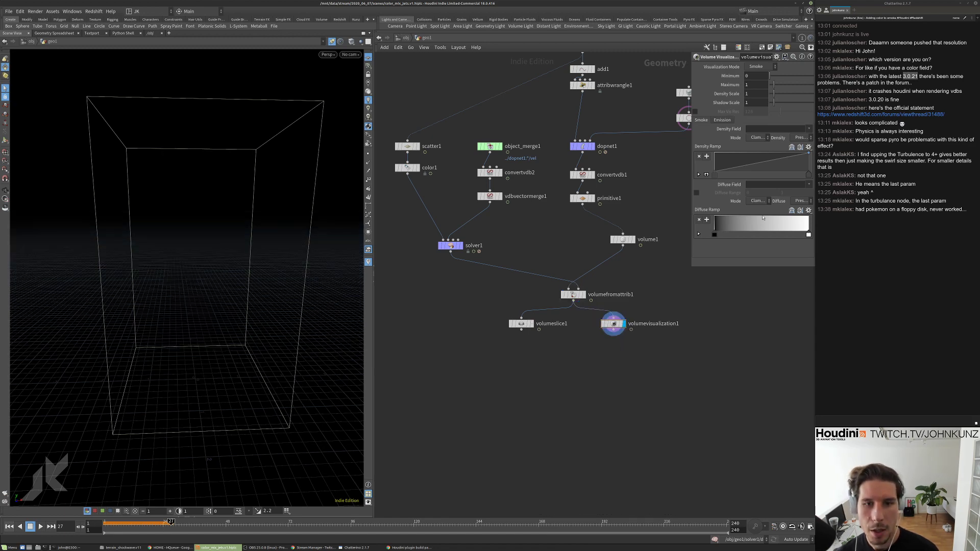
Set the Diffuse Field to Cd.* and move volume1 closer to volumefromattrib1.
{"action": "left_click", "coordinate": [807, 186]}
{"action": "left_click", "coordinate": [816, 201]}
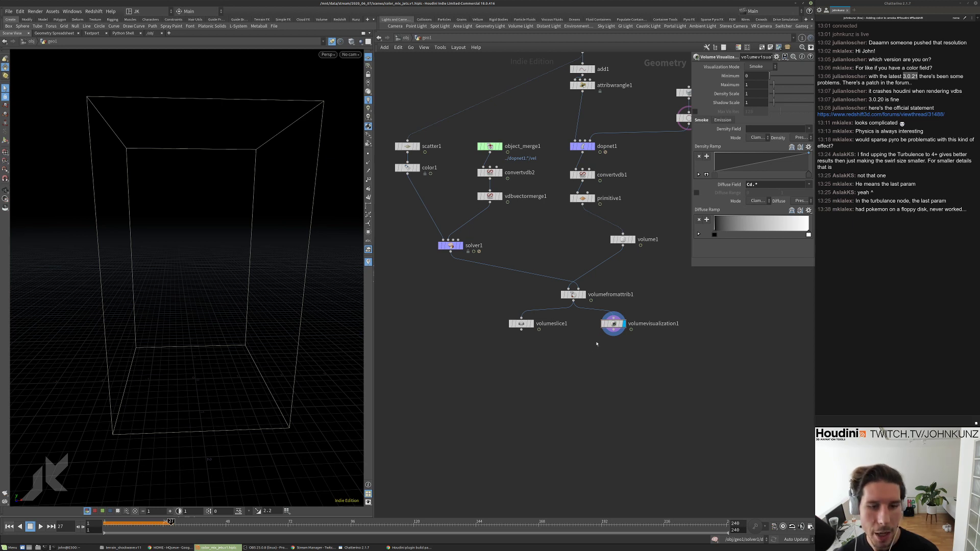
{"action": "left_click_drag", "start_coordinate": [629, 241], "coordinate": [586, 257]}
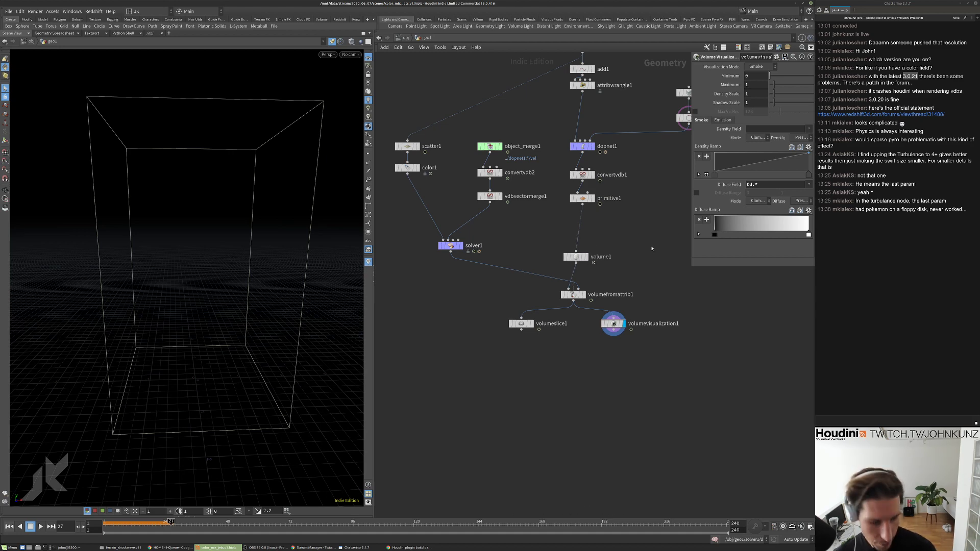
{"action": "key", "text": "Tab"}
{"action": "key", "text": "Escape"}
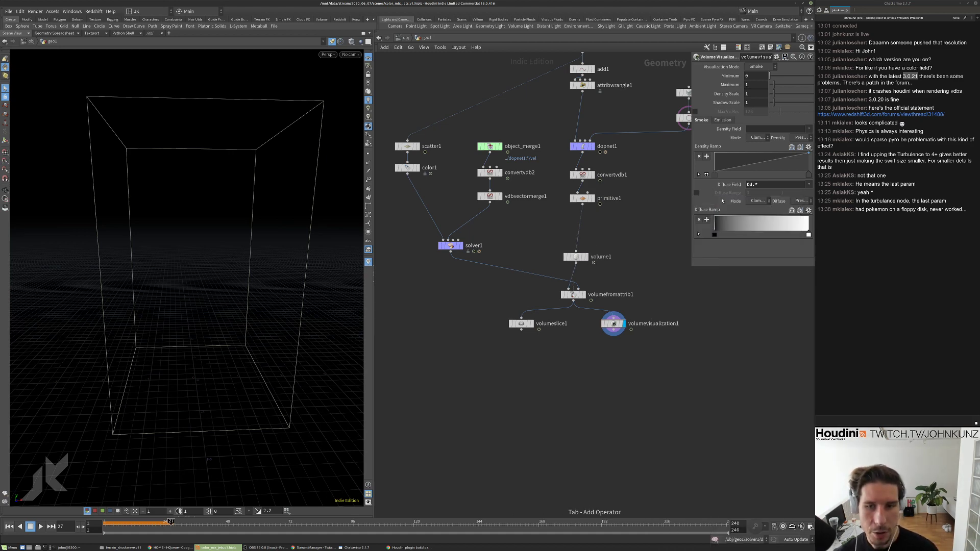
Merge primitive1 first with volumefromattrib1 in merge2 and feed it to volumevisualization1.
{"action": "left_click", "coordinate": [603, 306]}
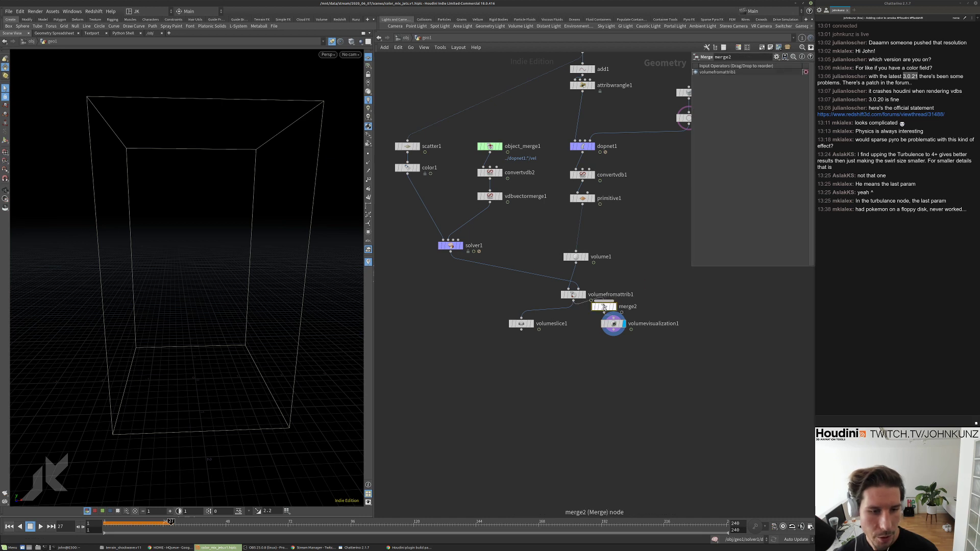
{"action": "left_click_drag", "start_coordinate": [604, 306], "coordinate": [596, 216]}
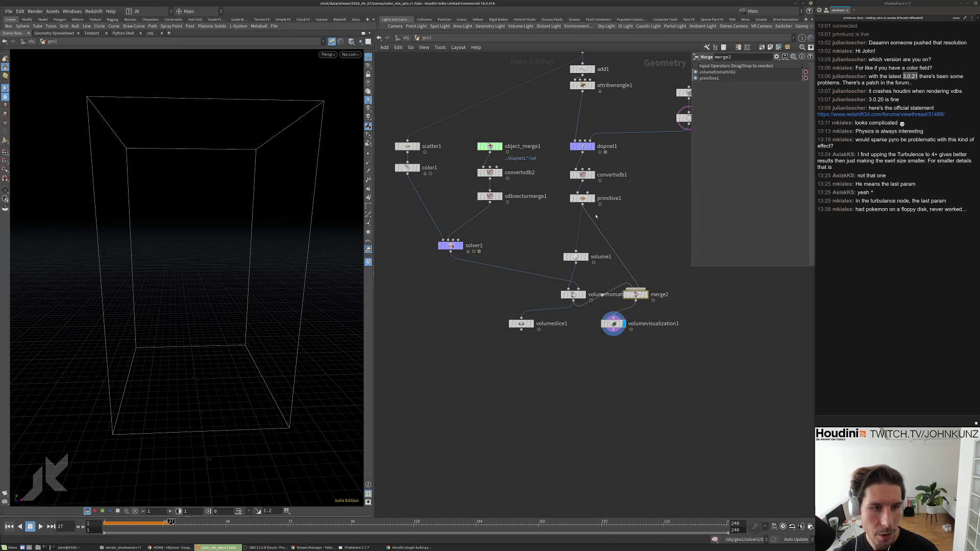
{"action": "left_click_drag", "start_coordinate": [613, 323], "coordinate": [635, 336]}
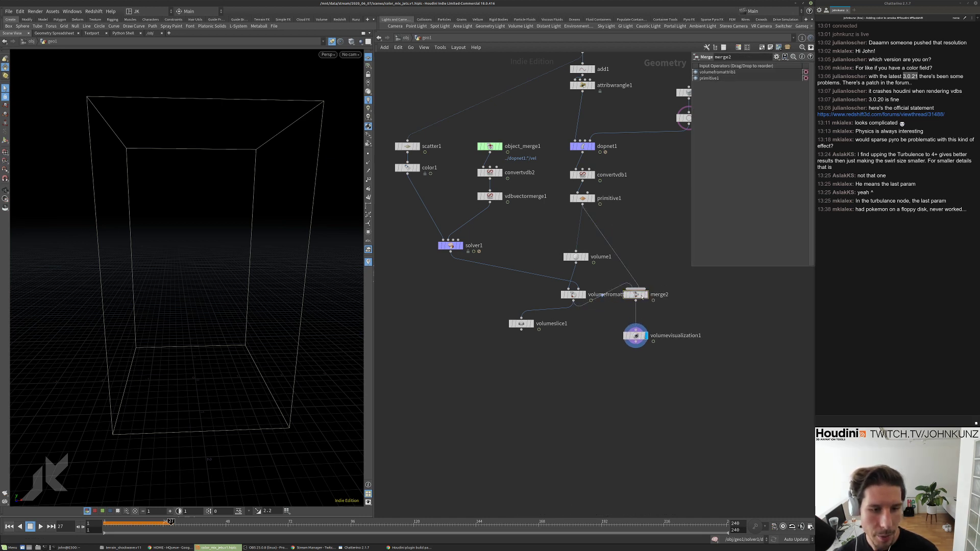
{"action": "left_click_drag", "start_coordinate": [694, 79], "coordinate": [695, 72]}
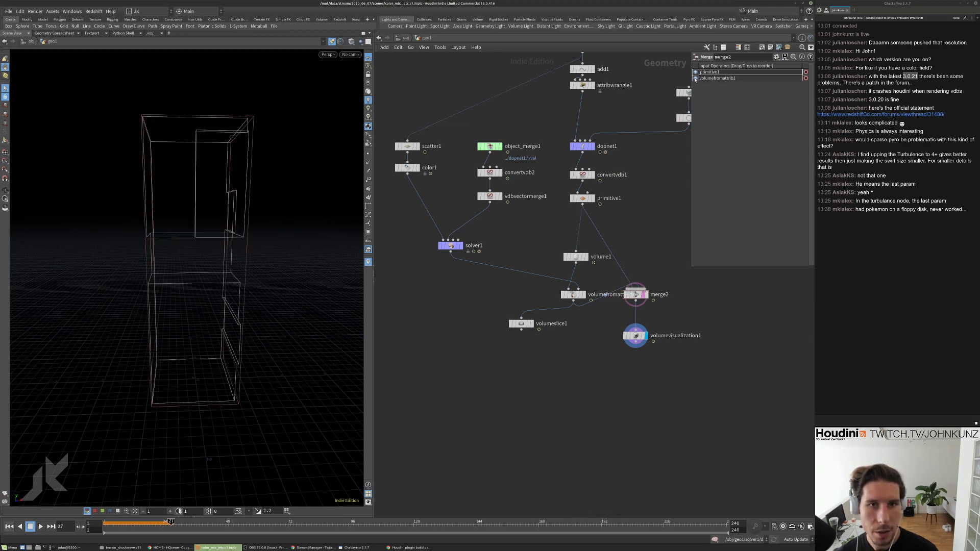
{"action": "scroll", "coordinate": [634, 298], "scroll_direction": "up", "scroll_amount": 3}
{"action": "left_click", "coordinate": [654, 291]}
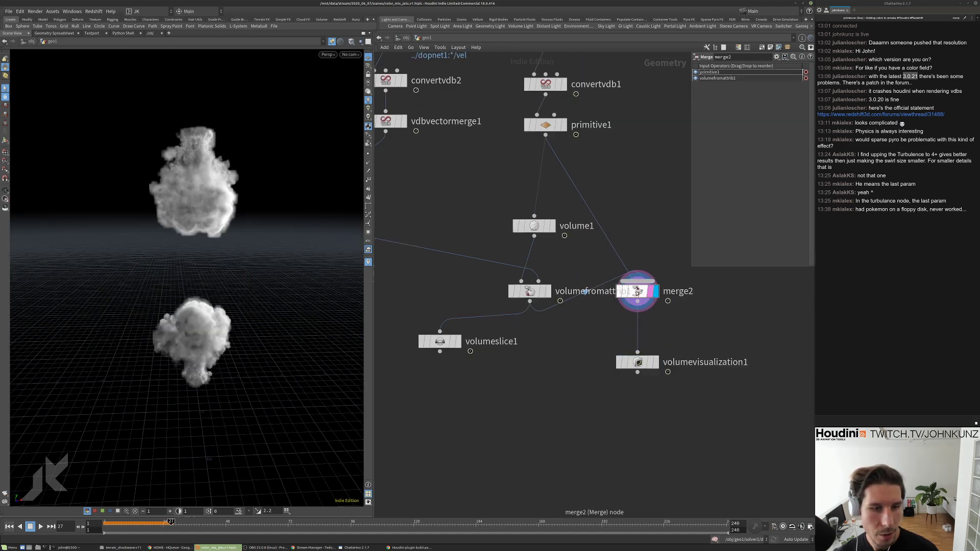
{"action": "left_click", "coordinate": [656, 362]}
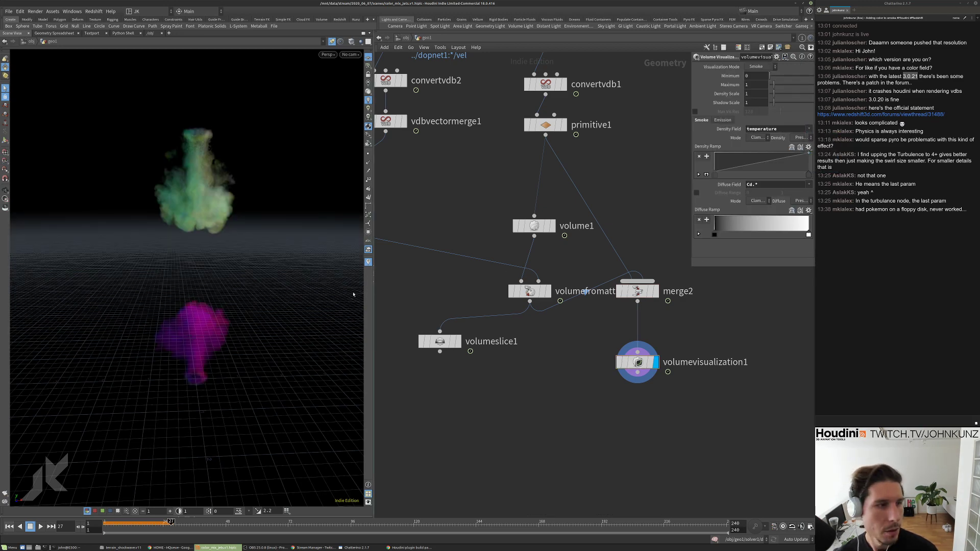
Clear the temperature entry from volumevisualization1's Density Field.
{"action": "middle_click_drag", "start_coordinate": [587, 158], "coordinate": [592, 197]}
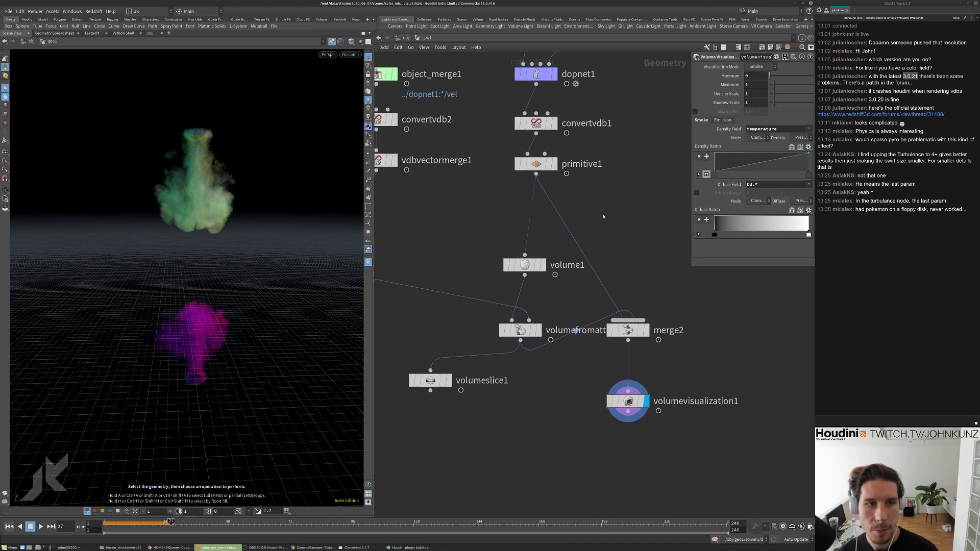
{"action": "scroll", "coordinate": [592, 197], "scroll_direction": "down", "scroll_amount": 2}
{"action": "double_click", "coordinate": [776, 129]}
{"action": "key", "text": "BackSpace"}
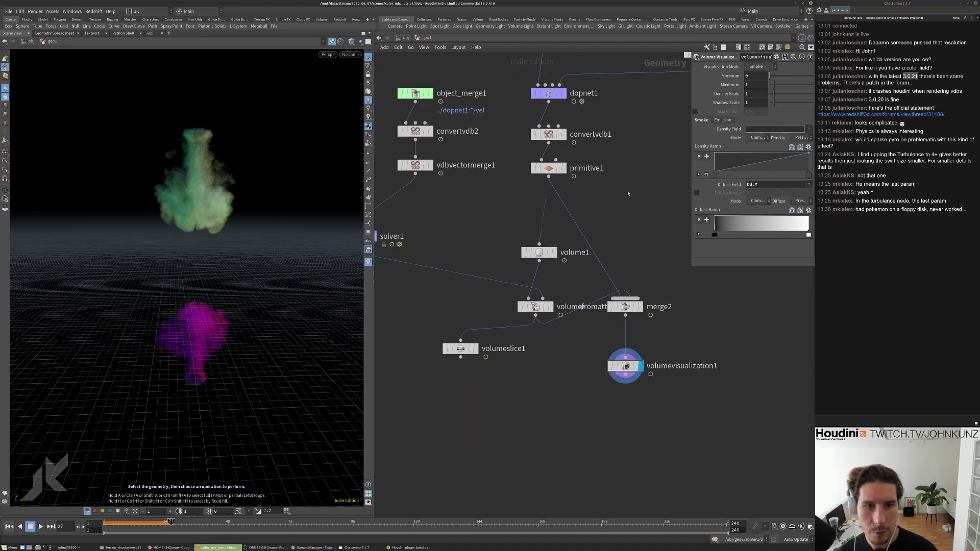
Insert a Name node between convertvdb1 and primitive1 naming the volume 'density'.
{"action": "key", "text": "Tab"}
{"action": "type", "text": "name"}
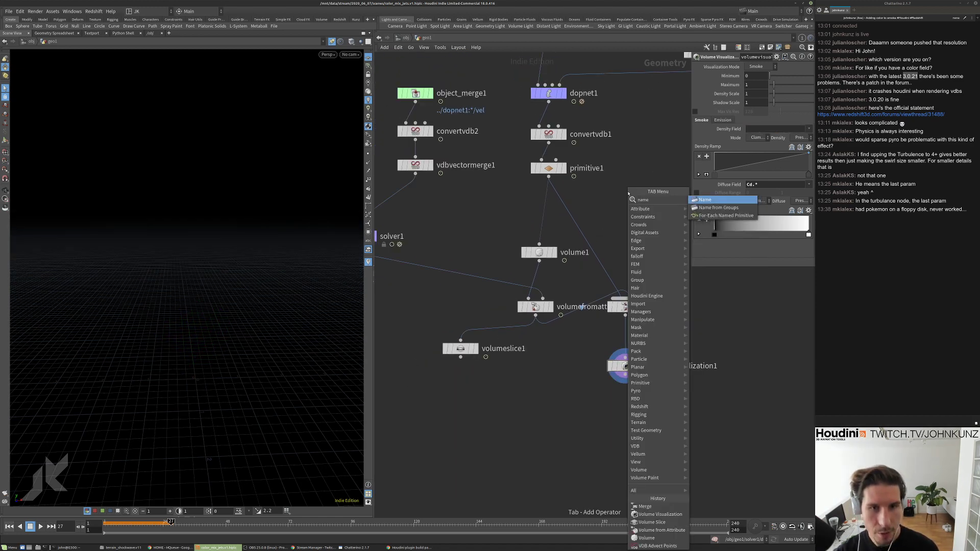
{"action": "key", "text": "Return"}
{"action": "left_click", "coordinate": [627, 192]}
{"action": "left_click_drag", "start_coordinate": [627, 192], "coordinate": [549, 152]}
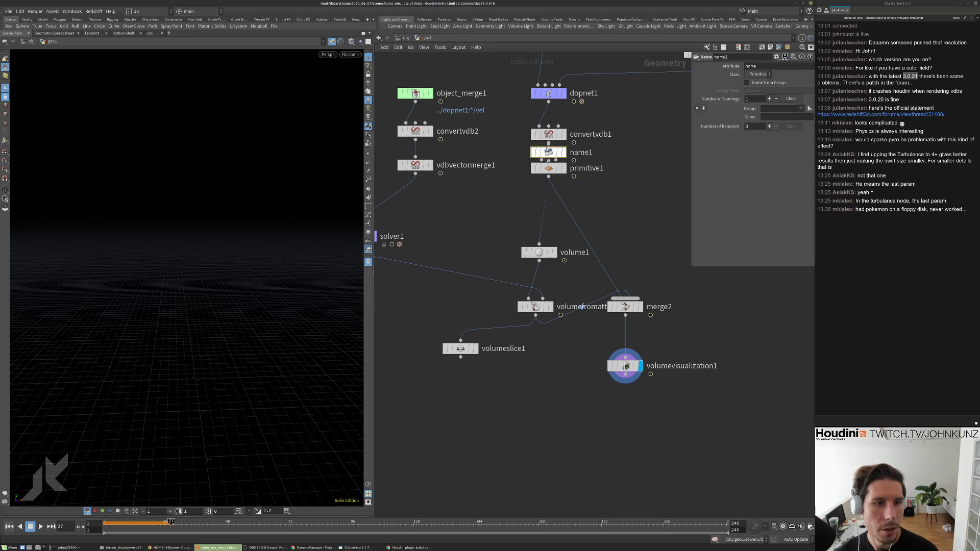
{"action": "left_click", "coordinate": [781, 116]}
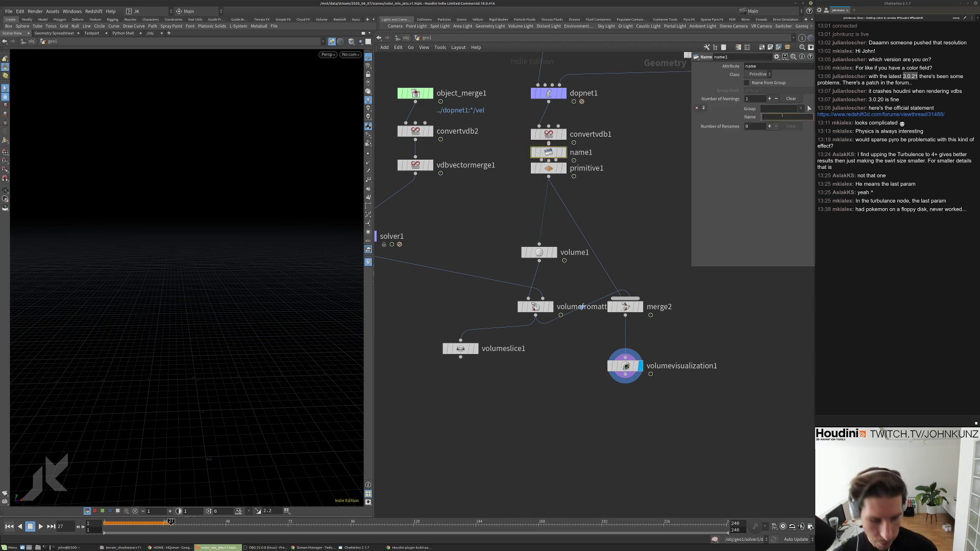
{"action": "key", "text": "BackSpace"}
{"action": "key", "text": "BackSpace"}
{"action": "type", "text": "d"}
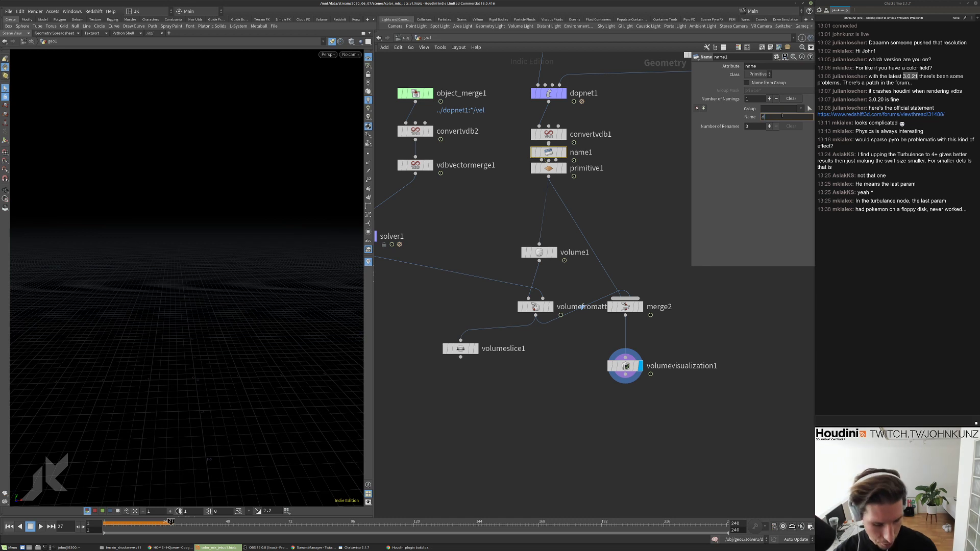
{"action": "type", "text": "ensity"}
{"action": "key", "text": "Return"}
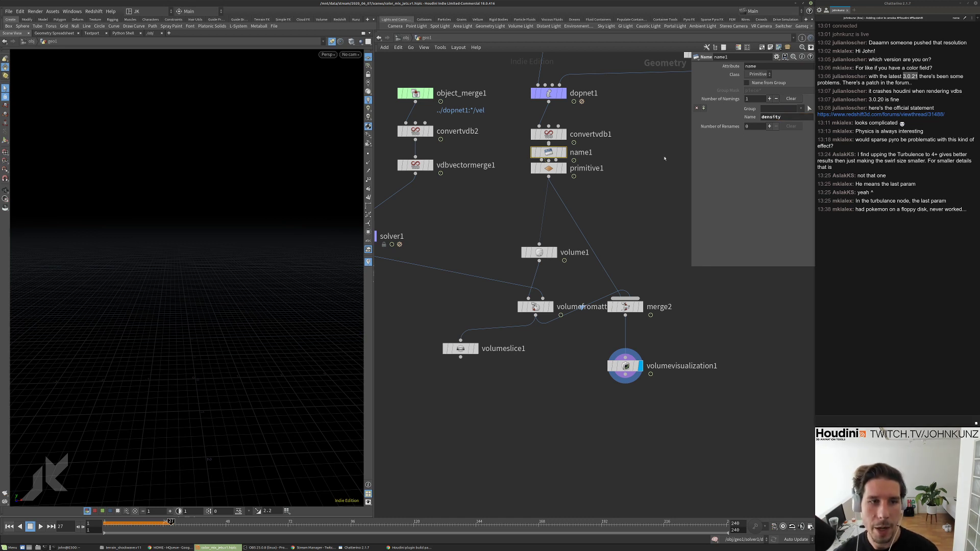
{"action": "mouse_move", "coordinate": [548, 134]}
{"action": "left_mouse_down"}
{"action": "mouse_move", "coordinate": [549, 123]}
{"action": "mouse_move", "coordinate": [550, 144]}
{"action": "left_mouse_up"}
Set volumevisualization1's density field to density and raise its Density Scale.
{"action": "left_click", "coordinate": [625, 366]}
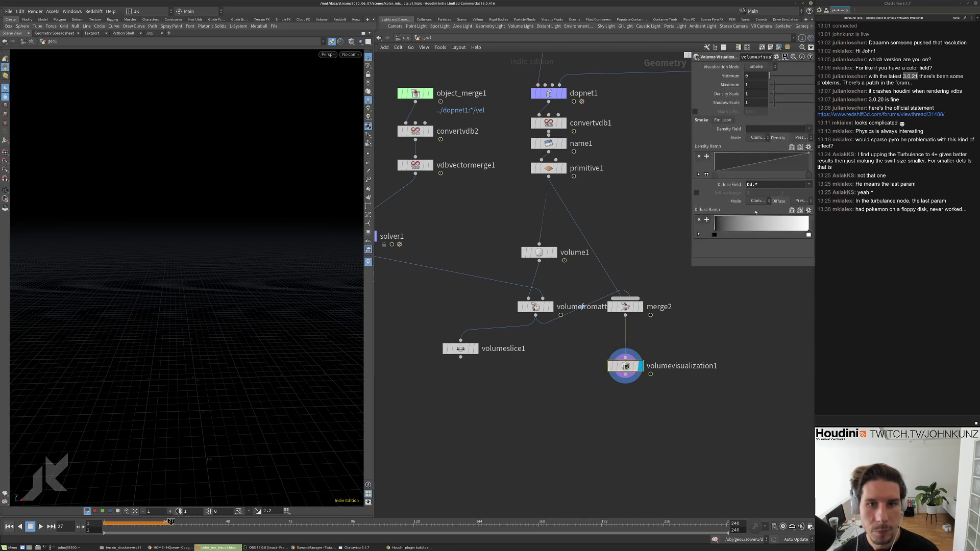
{"action": "left_click", "coordinate": [809, 128]}
{"action": "left_click", "coordinate": [817, 162]}
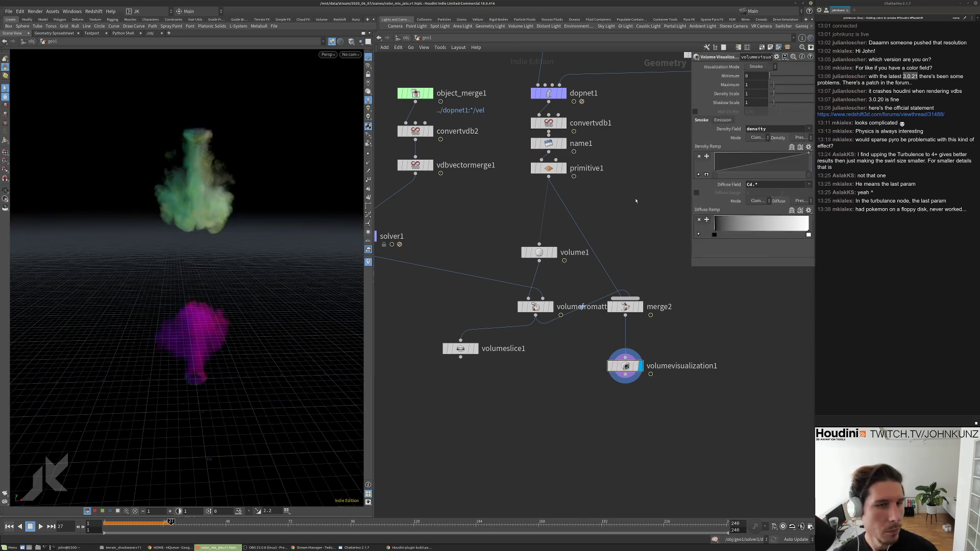
{"action": "left_click", "coordinate": [788, 95]}
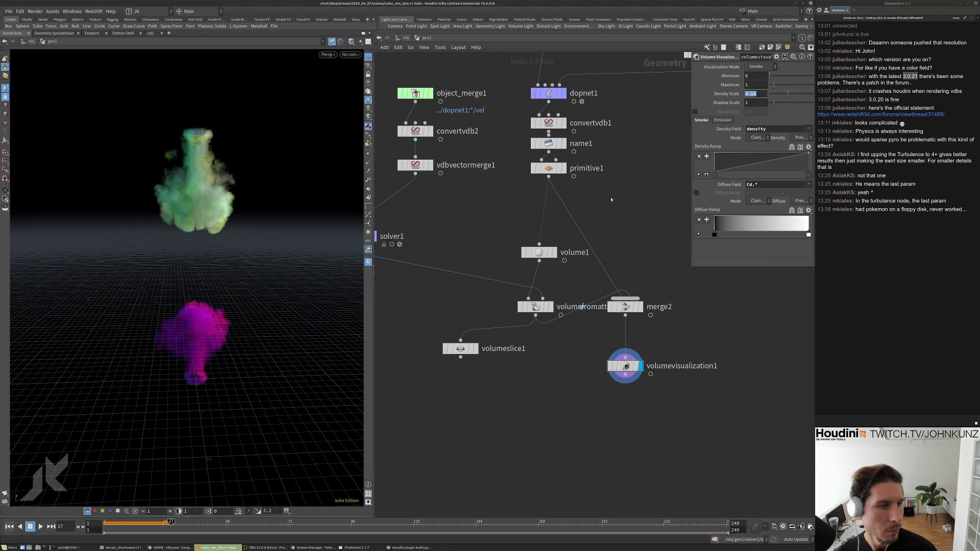
{"action": "type", "text": "10"}
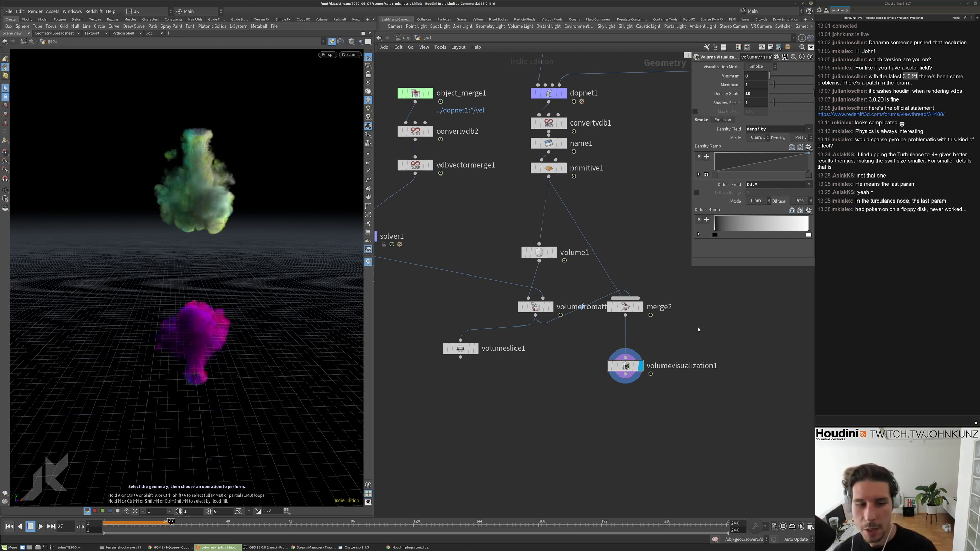
{"action": "scroll", "coordinate": [522, 356], "scroll_direction": "up", "scroll_amount": 2}
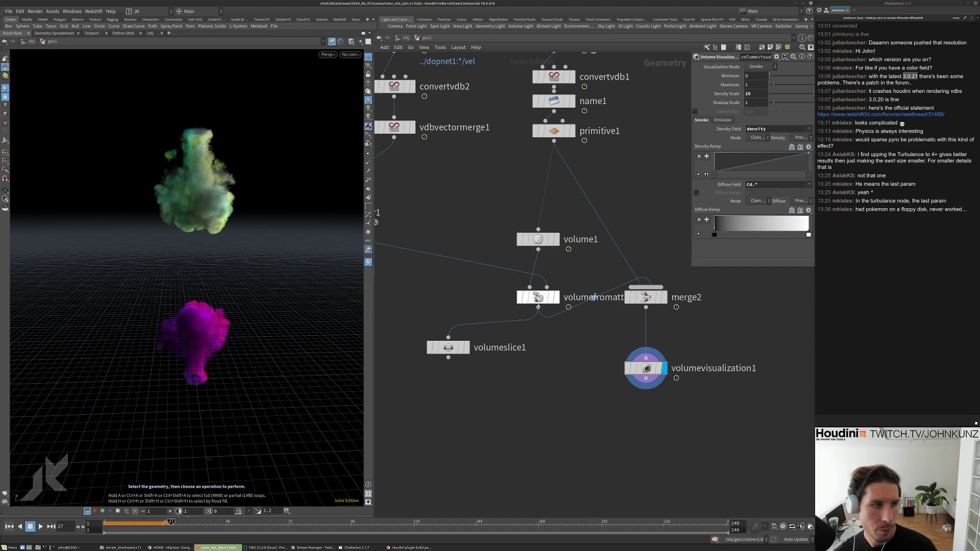
{"action": "scroll", "coordinate": [550, 284], "scroll_direction": "up", "scroll_amount": 2}
{"action": "left_click", "coordinate": [539, 225]}
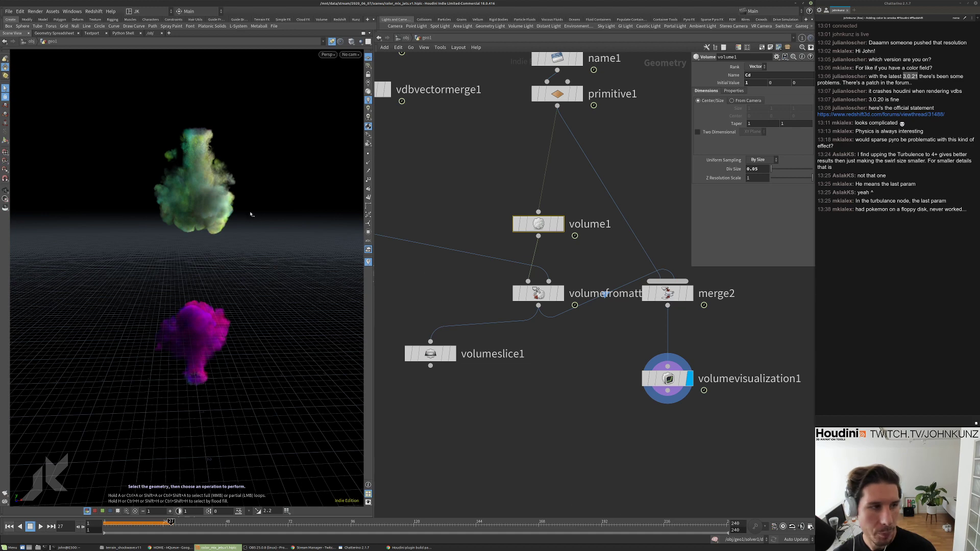
{"action": "left_click_drag", "start_coordinate": [248, 256], "coordinate": [221, 220]}
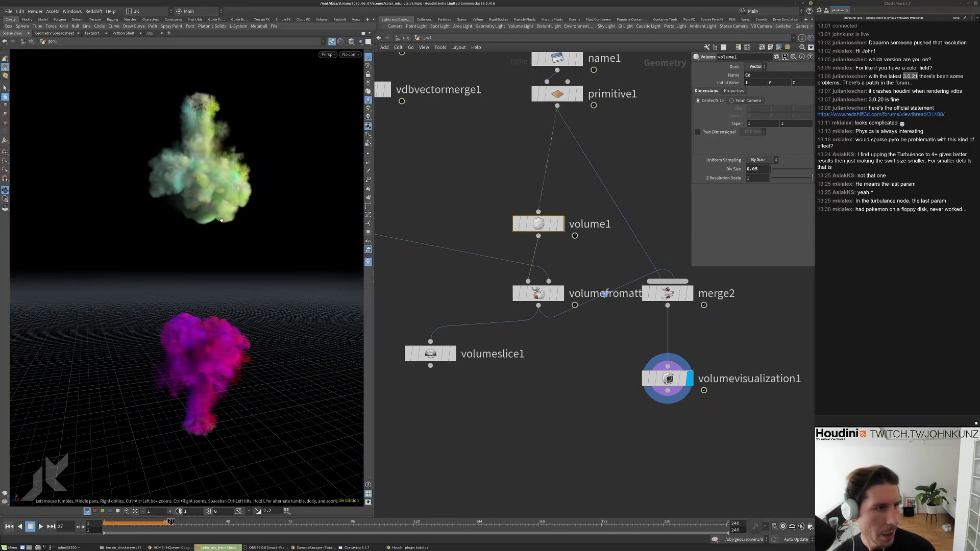
{"action": "key", "text": "Escape"}
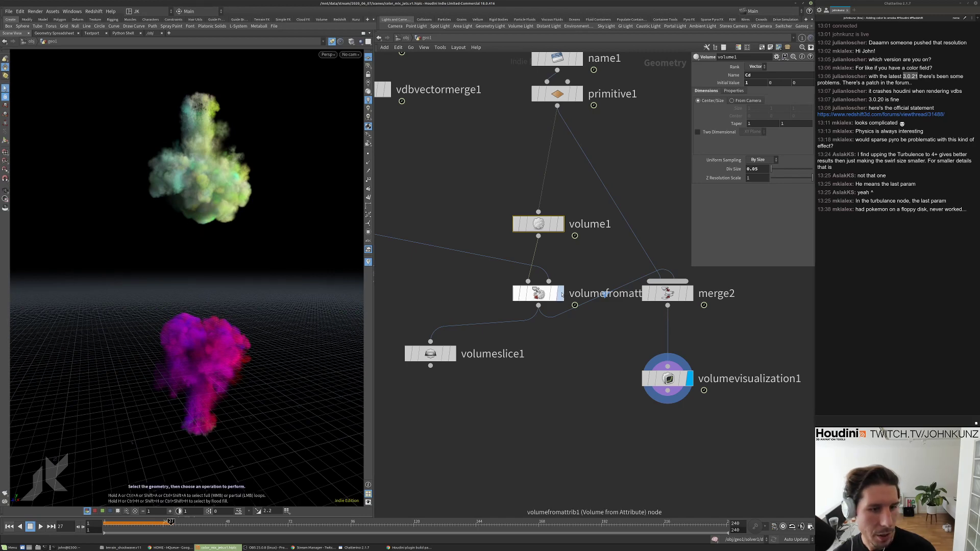
{"action": "key", "text": "Up"}
{"action": "key", "text": "Up"}
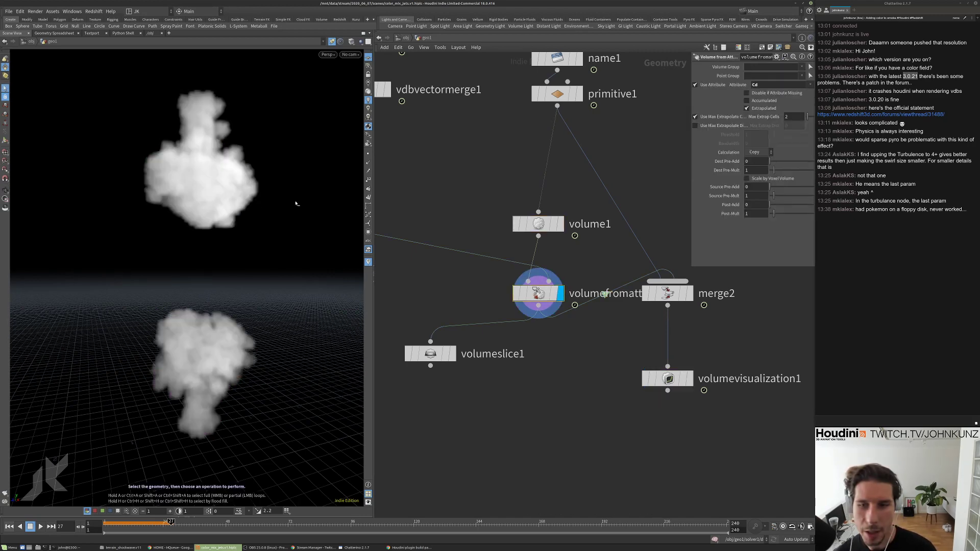
{"action": "left_click", "coordinate": [452, 354]}
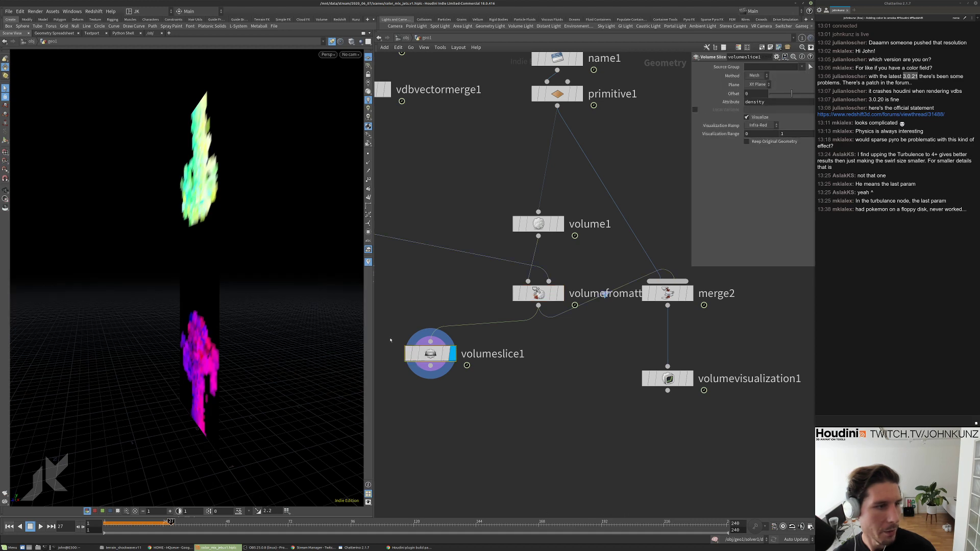
{"action": "key", "text": "Escape"}
{"action": "left_click_drag", "start_coordinate": [230, 295], "coordinate": [179, 345]}
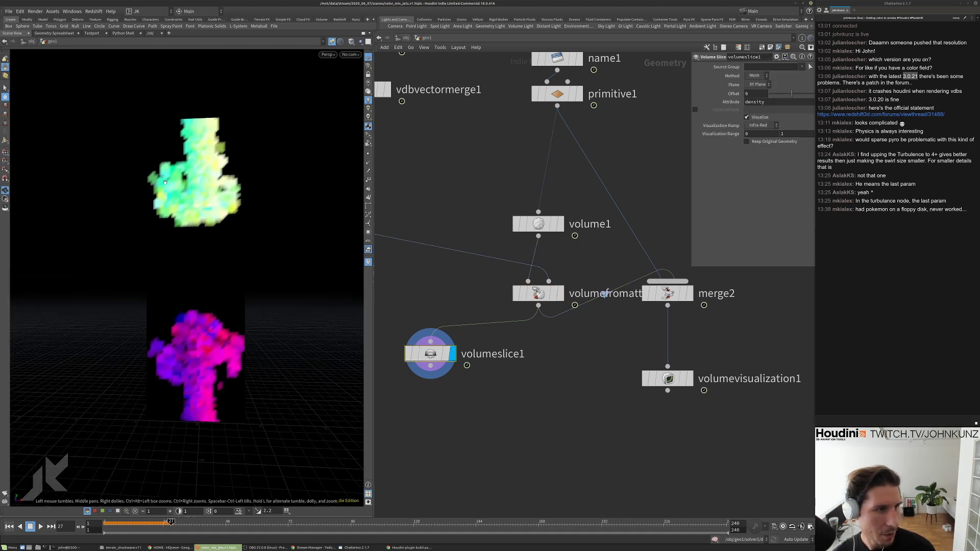
{"action": "key", "text": "Escape"}
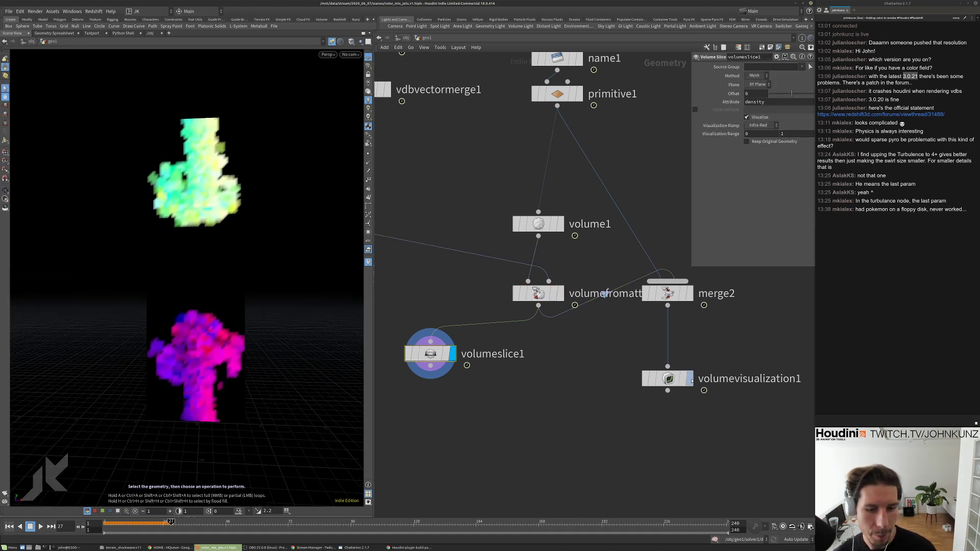
{"action": "left_click", "coordinate": [690, 378]}
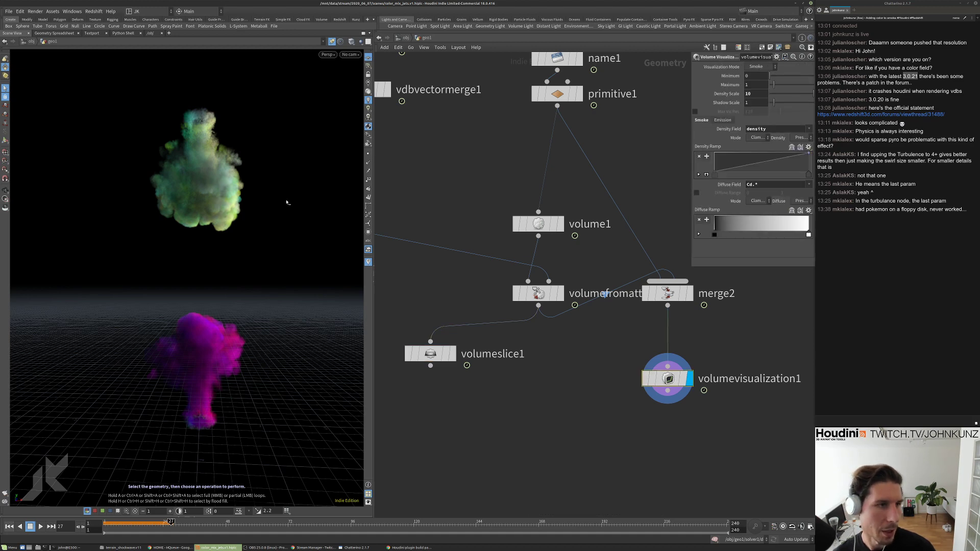
{"action": "scroll", "coordinate": [480, 209], "scroll_direction": "down", "scroll_amount": 2}
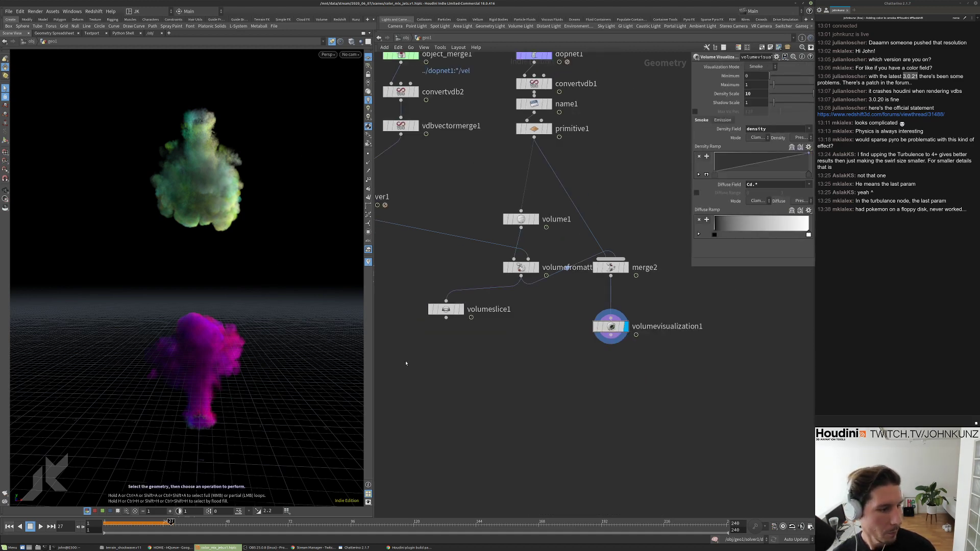
{"action": "key", "text": "ctrl+Up"}
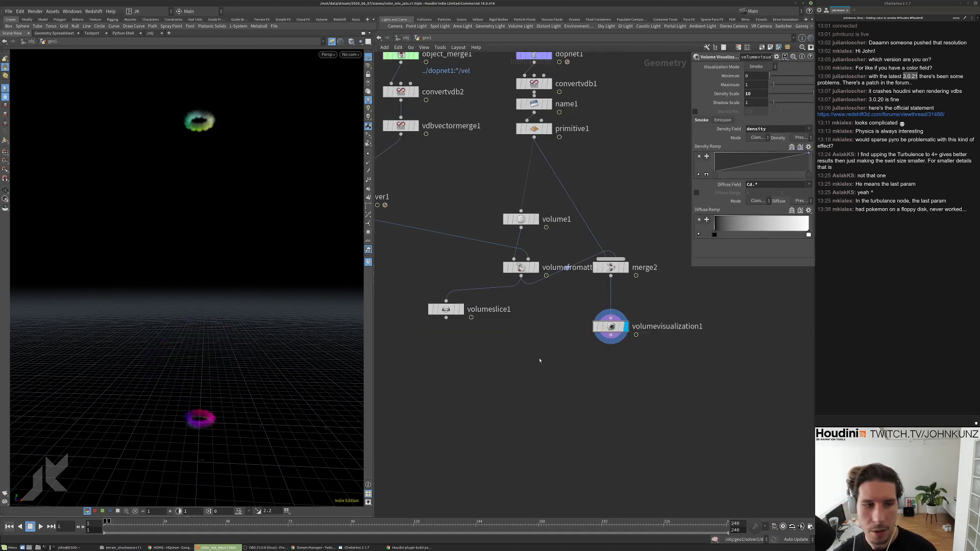
{"action": "middle_click_drag", "start_coordinate": [540, 360], "coordinate": [589, 384]}
{"action": "left_click_drag", "start_coordinate": [571, 242], "coordinate": [518, 219]}
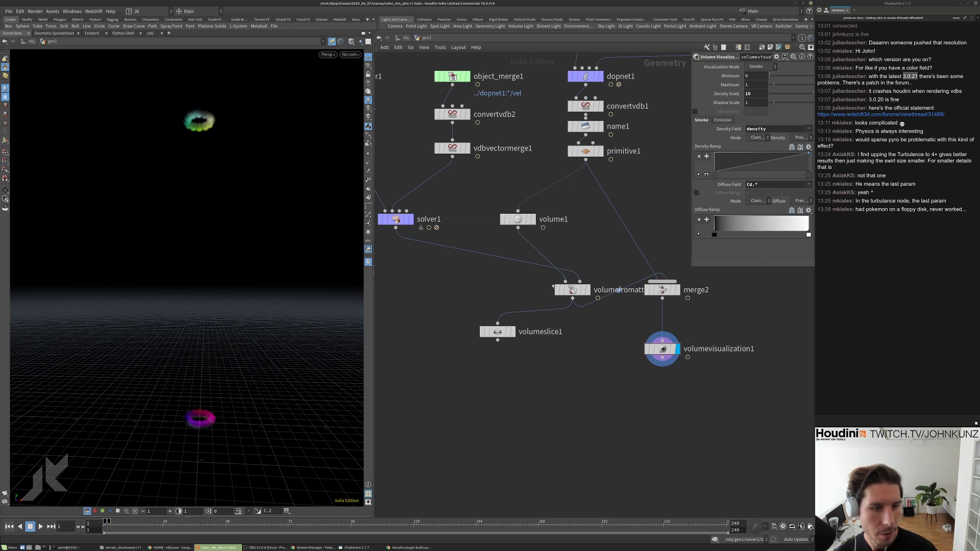
{"action": "left_click_drag", "start_coordinate": [553, 286], "coordinate": [498, 256]}
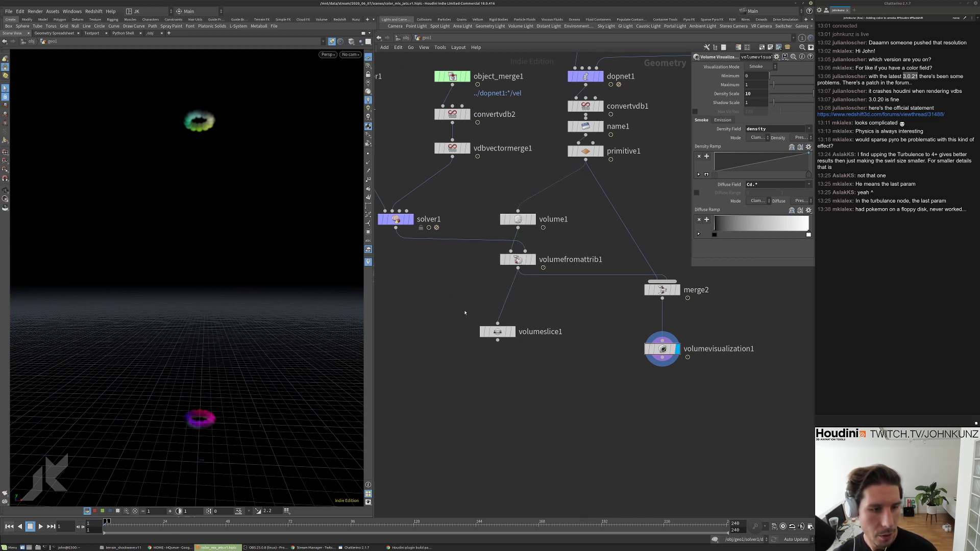
{"action": "left_click_drag", "start_coordinate": [496, 338], "coordinate": [517, 357]}
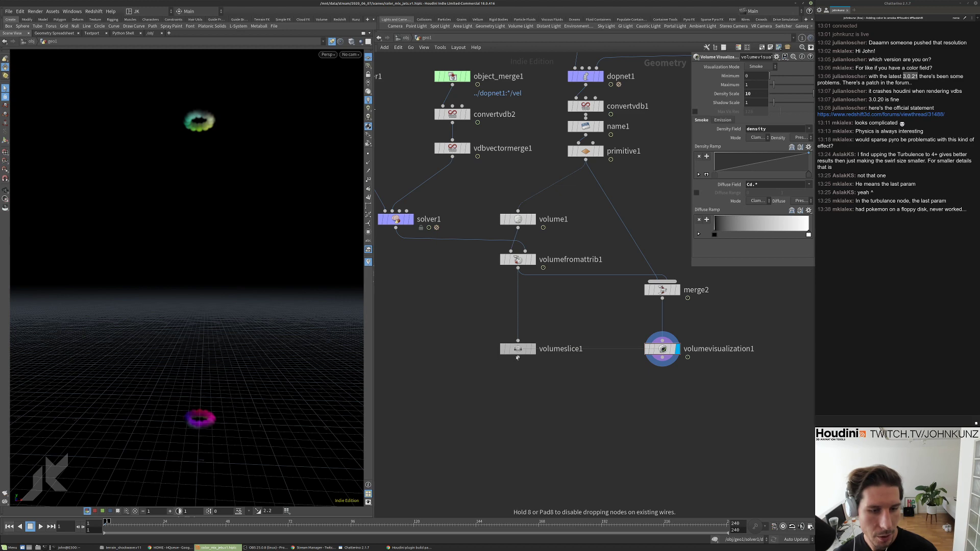
{"action": "scroll", "coordinate": [574, 328], "scroll_direction": "down", "scroll_amount": 3}
{"action": "scroll", "coordinate": [379, 296], "scroll_direction": "up", "scroll_amount": 2}
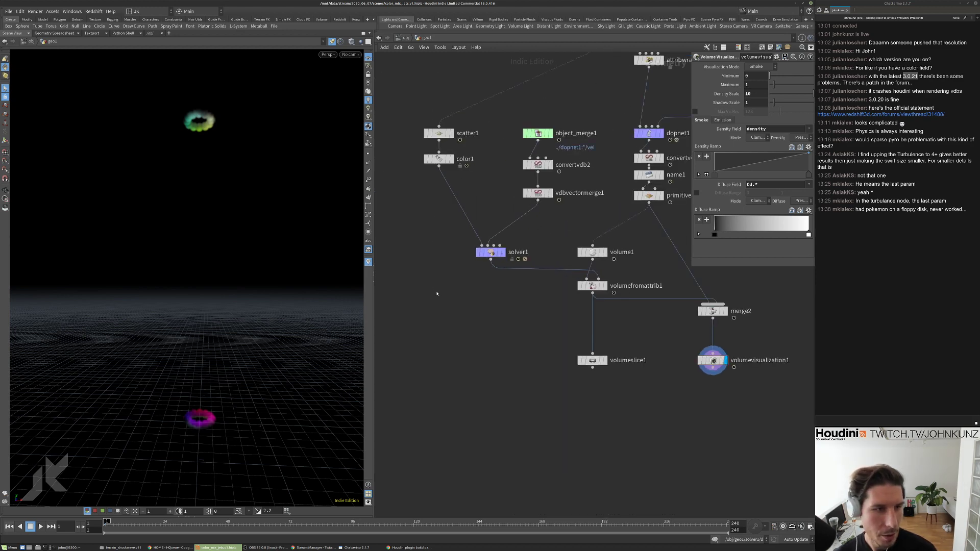
{"action": "middle_click_drag", "start_coordinate": [512, 327], "coordinate": [478, 342]}
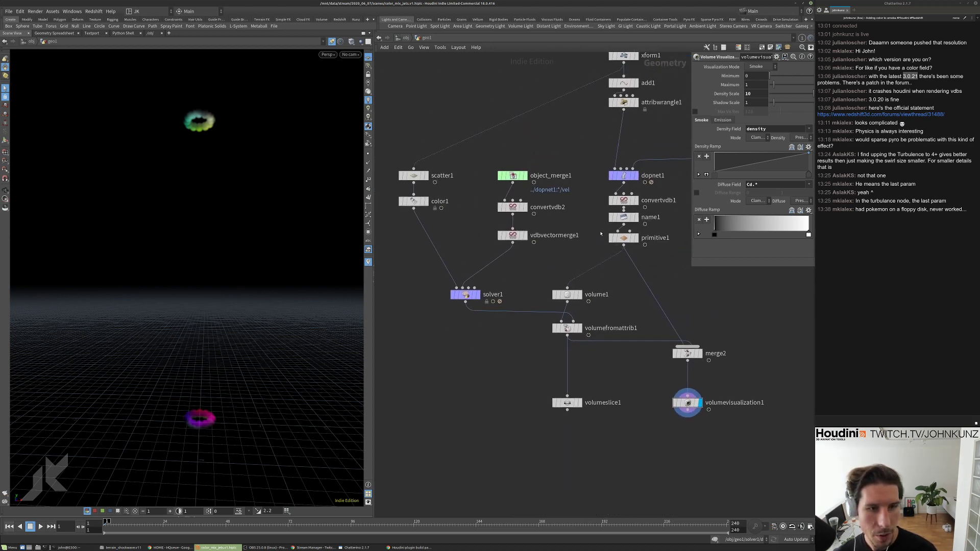
{"action": "left_click", "coordinate": [624, 175]}
{"action": "double_click", "coordinate": [623, 175]}
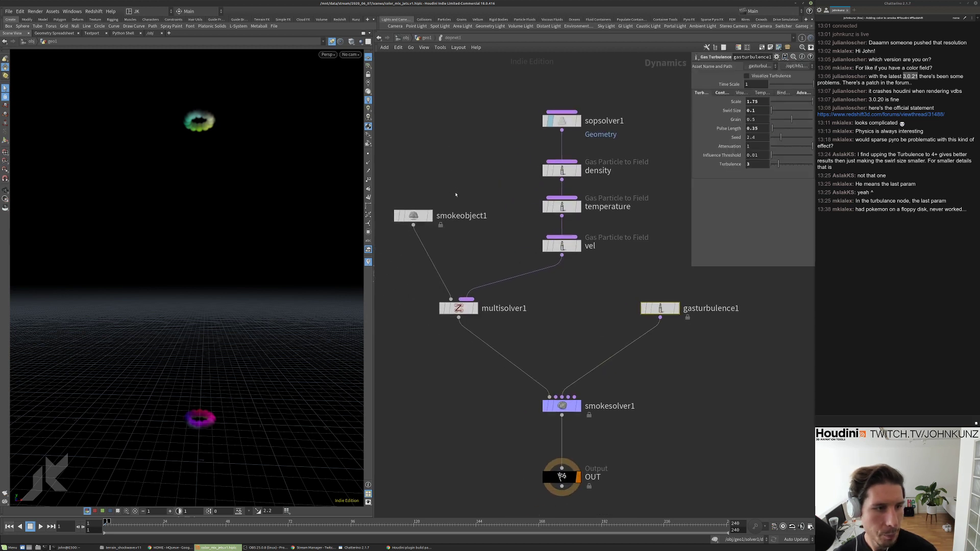
{"action": "left_click", "coordinate": [443, 213]}
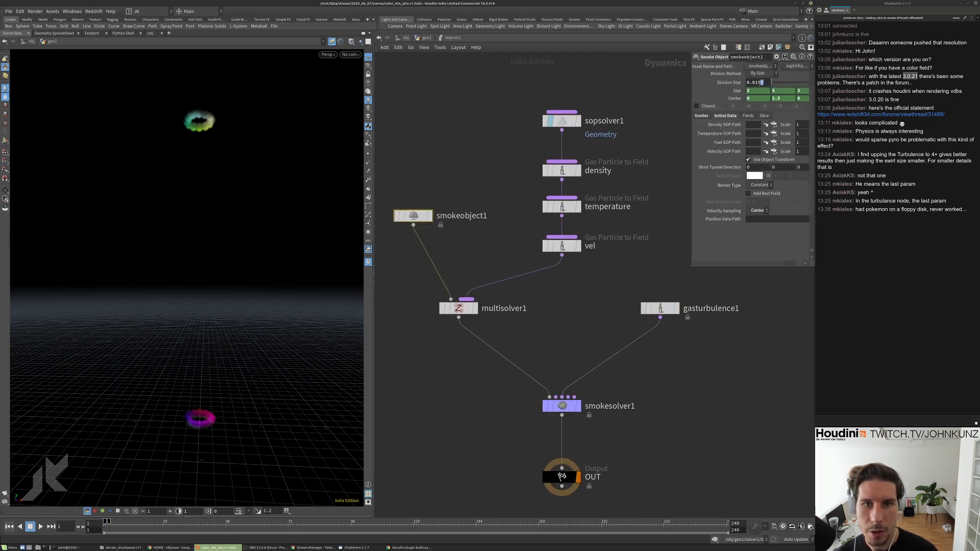
{"action": "left_click_drag", "start_coordinate": [760, 83], "coordinate": [756, 83]}
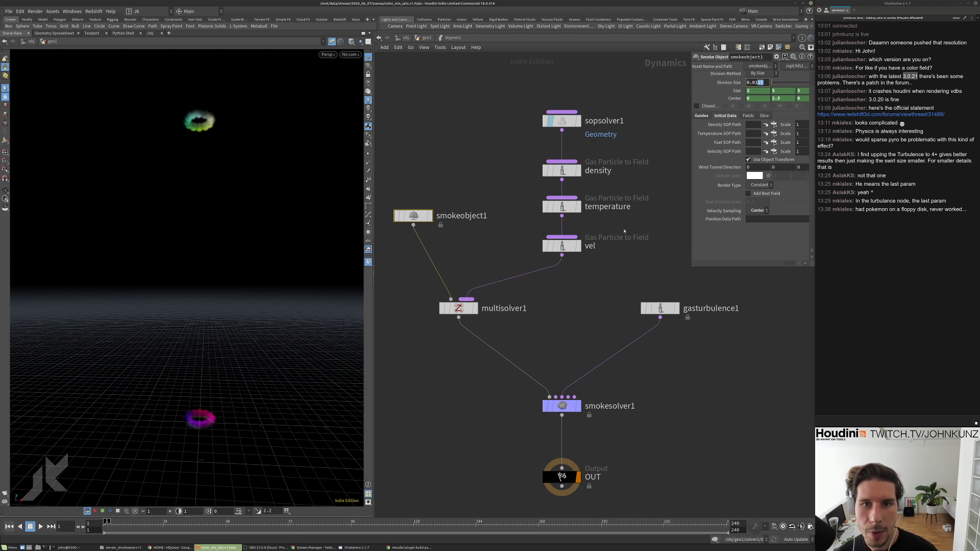
{"action": "key", "text": "BackSpace"}
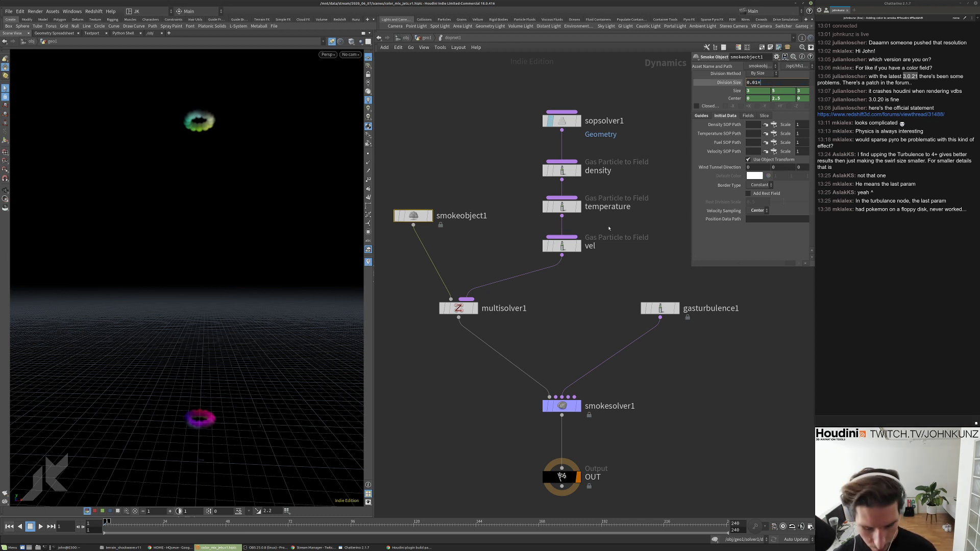
{"action": "key", "text": "Return"}
{"action": "left_click", "coordinate": [426, 37]}
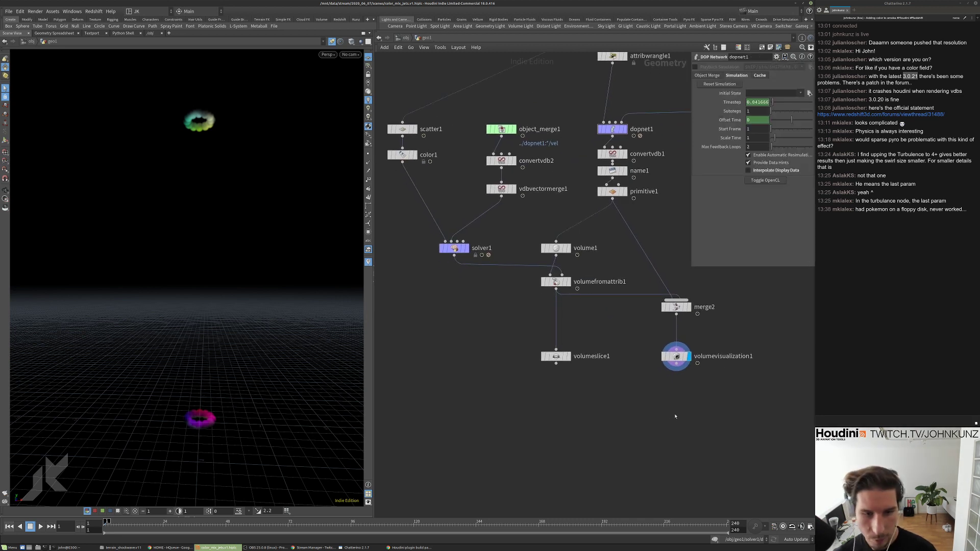
{"action": "middle_click_drag", "start_coordinate": [675, 417], "coordinate": [649, 414]}
{"action": "left_click", "coordinate": [592, 349]}
{"action": "key", "text": "d"}
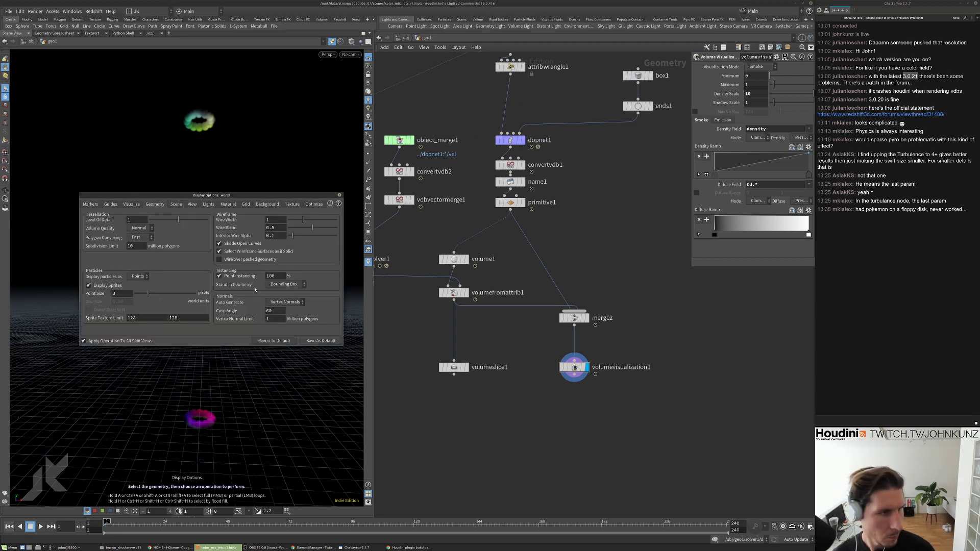
{"action": "left_click", "coordinate": [289, 204]}
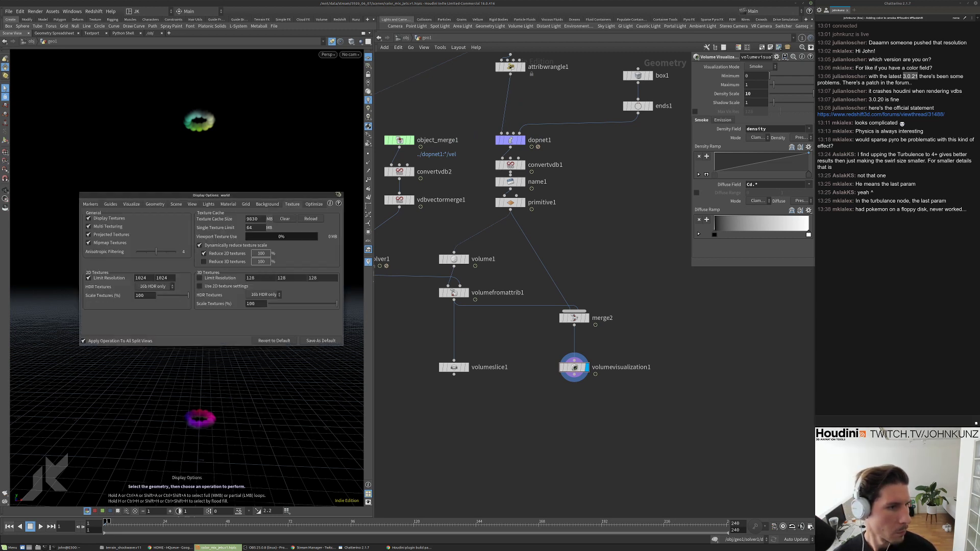
{"action": "middle_click_drag", "start_coordinate": [558, 190], "coordinate": [549, 227]}
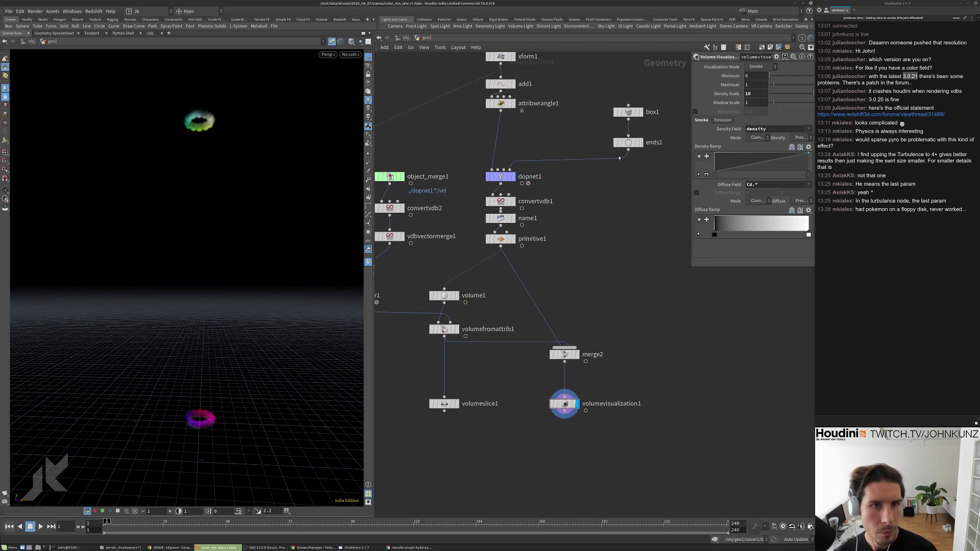
{"action": "left_click", "coordinate": [639, 142]}
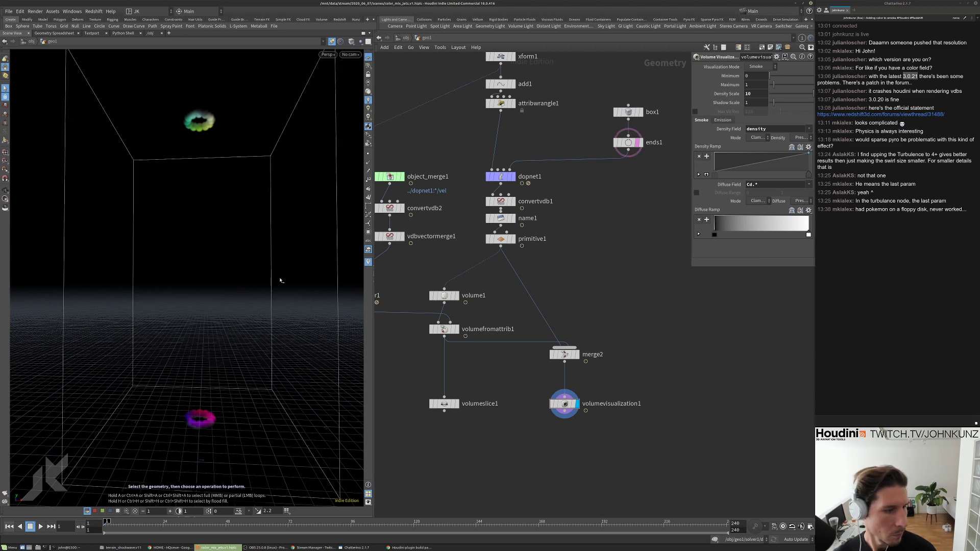
{"action": "left_click_drag", "start_coordinate": [248, 280], "coordinate": [251, 276], "text": "alt"}
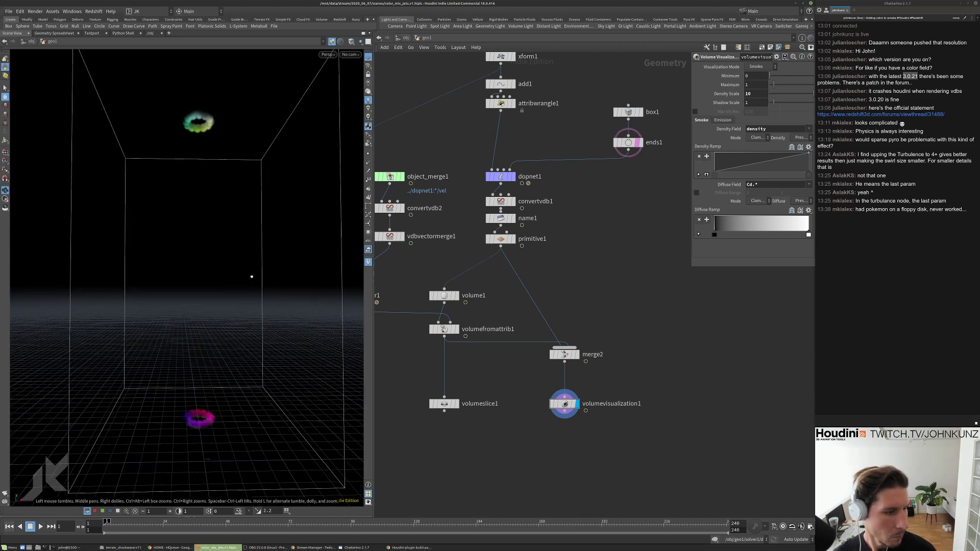
{"action": "scroll", "coordinate": [271, 267], "scroll_direction": "down", "scroll_amount": 5}
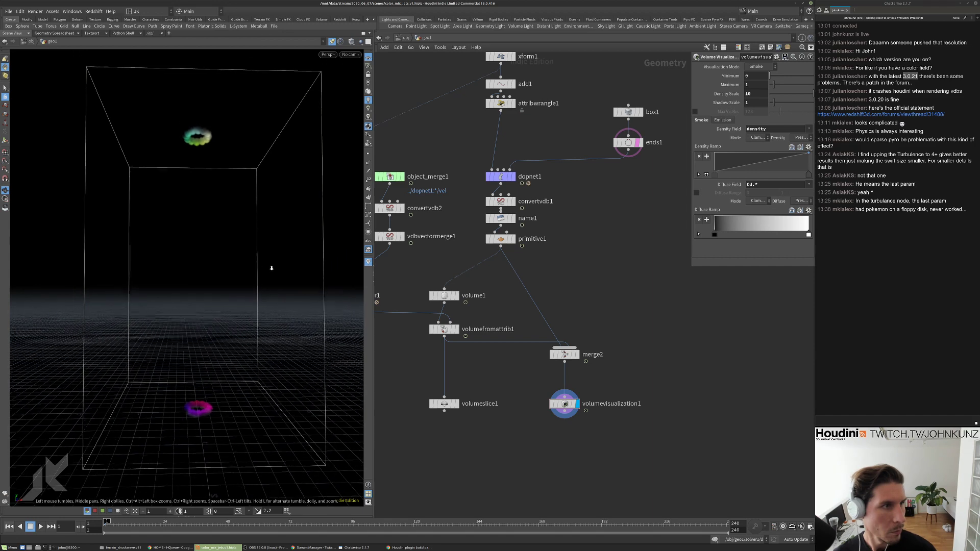
Open the Render Flipbook options from the Flipbook button and view the Size settings.
{"action": "scroll", "coordinate": [271, 282], "scroll_direction": "up", "scroll_amount": 3}
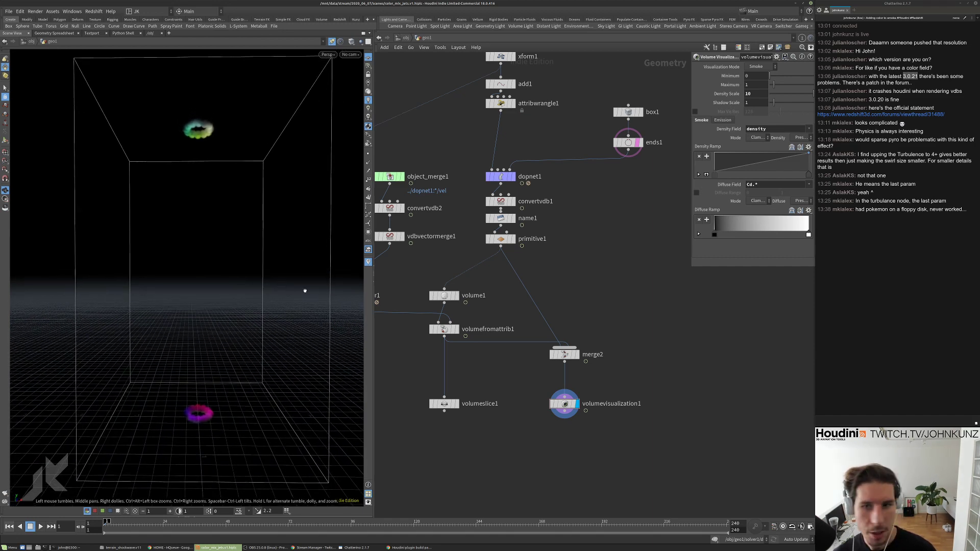
{"action": "key", "text": "s"}
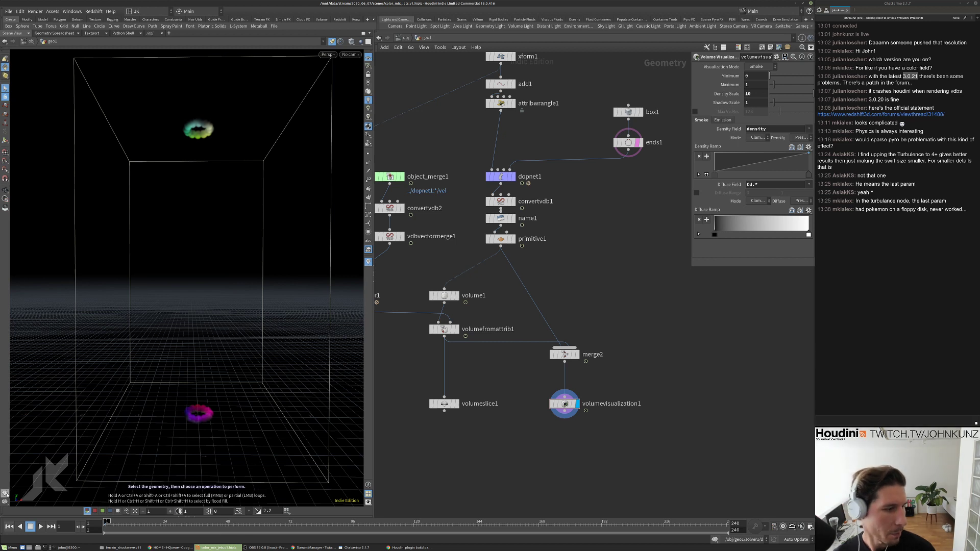
{"action": "right_click", "coordinate": [6, 493]}
{"action": "left_click", "coordinate": [40, 490]}
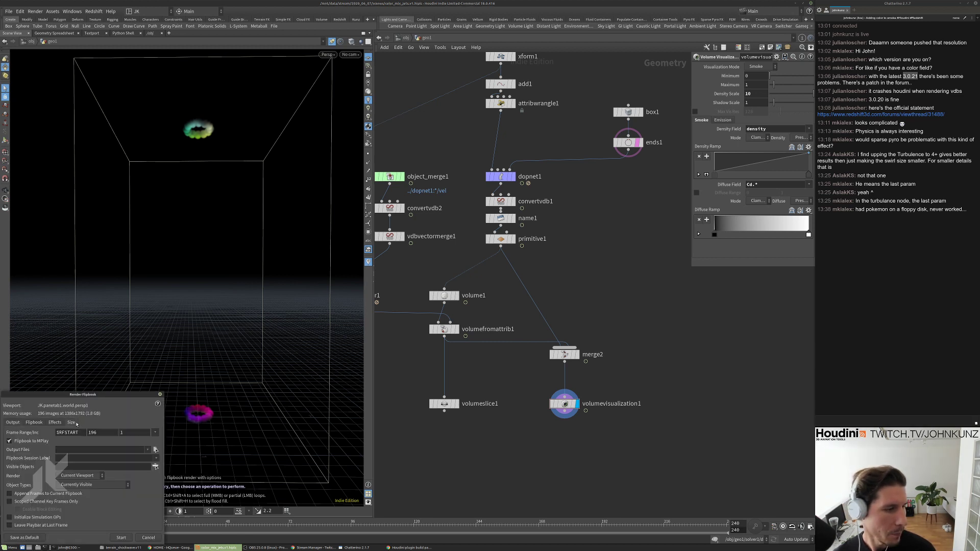
{"action": "left_click", "coordinate": [74, 423]}
Start flipbooking frames 1–196 of the smoke simulation into MPlay.
{"action": "left_click", "coordinate": [121, 537]}
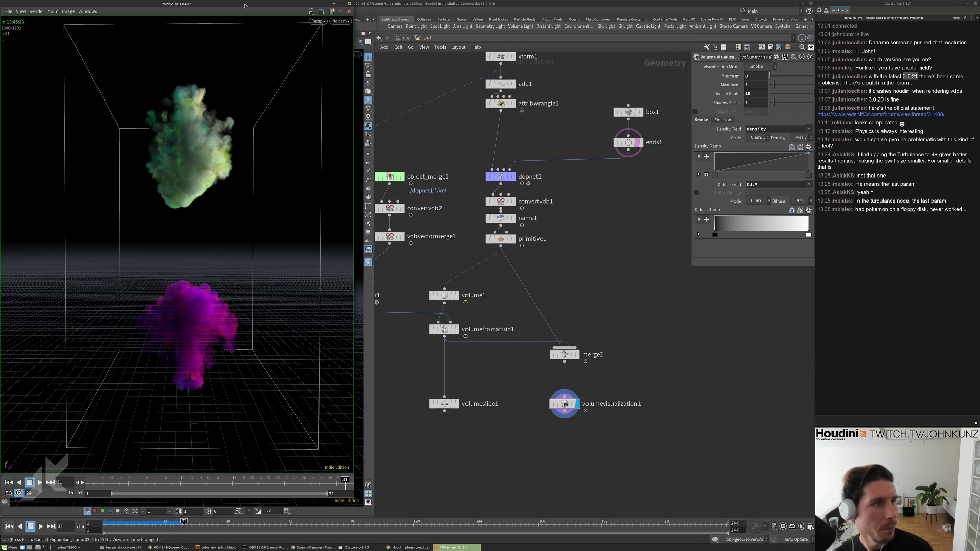
Centre the MPlay window, play the flipbook, check the GPU monitor, then replay from frame 1.
{"action": "left_click_drag", "start_coordinate": [245, 5], "coordinate": [573, 16]}
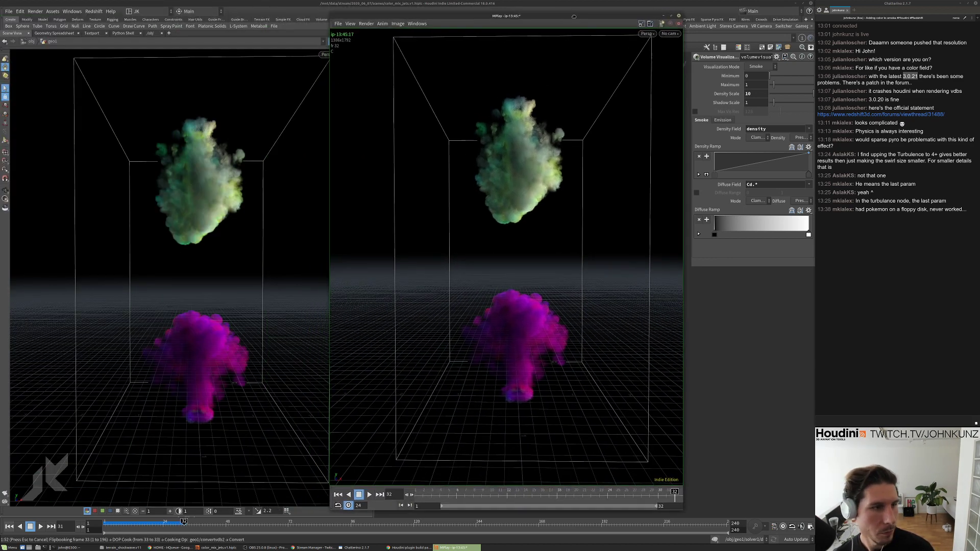
{"action": "key", "text": "Up"}
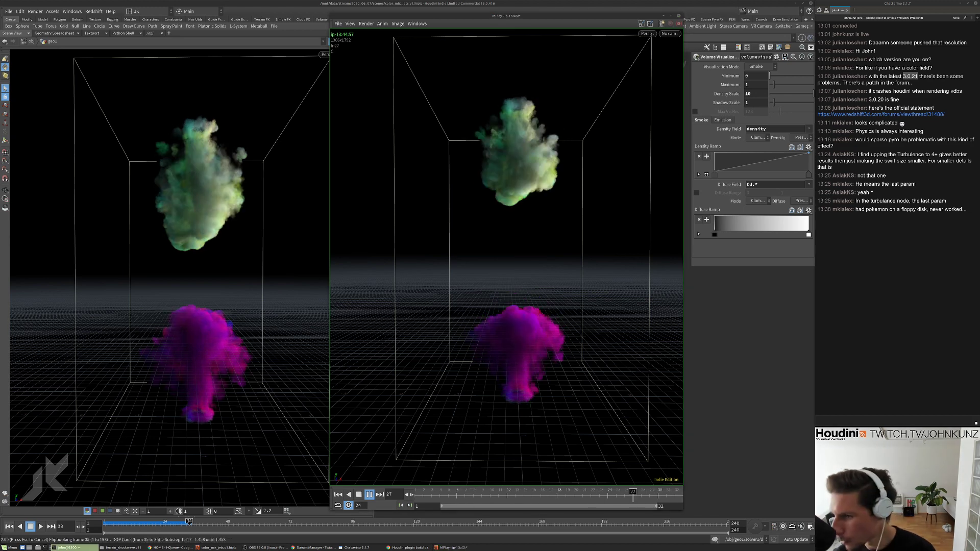
{"action": "key", "text": "alt+Tab"}
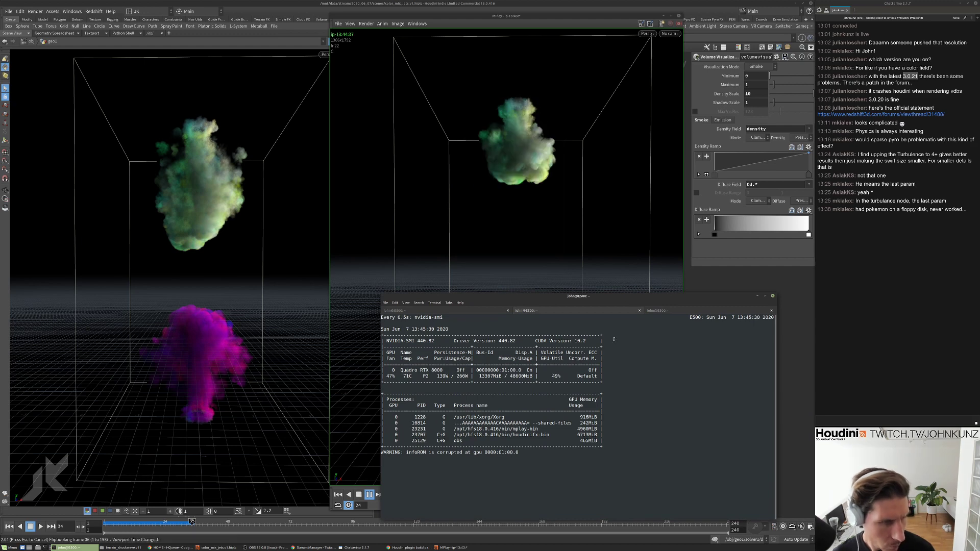
{"action": "left_click_drag", "start_coordinate": [625, 296], "coordinate": [651, 248]}
{"action": "double_click", "coordinate": [646, 276]}
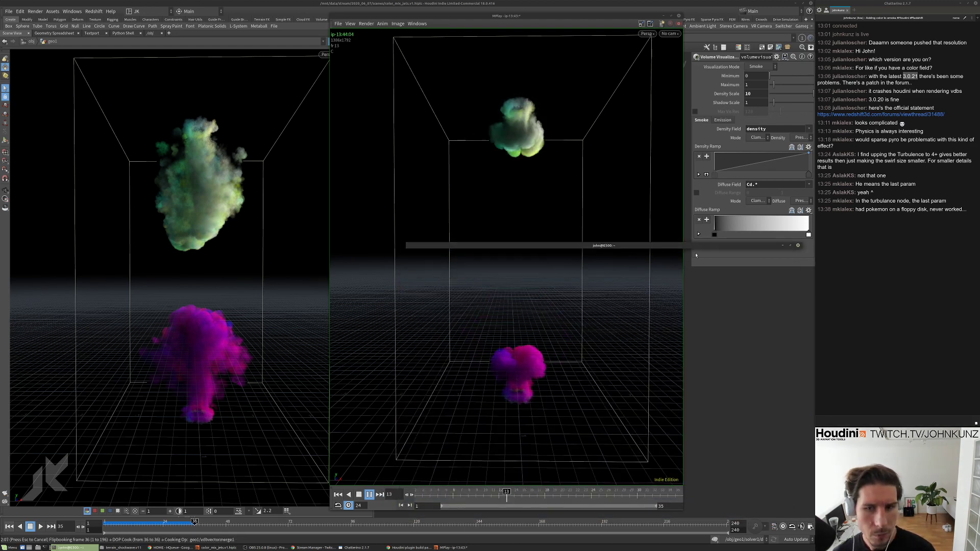
{"action": "left_click", "coordinate": [358, 495]}
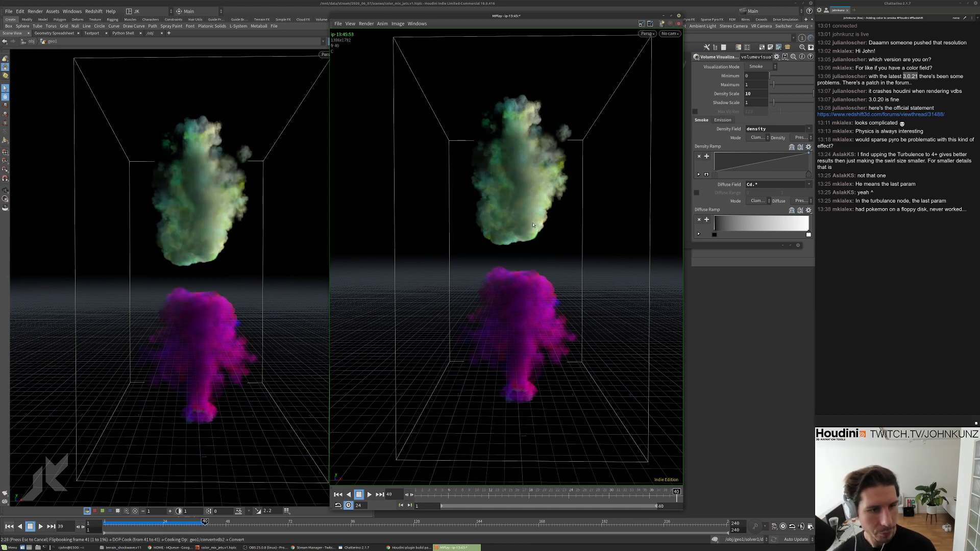
{"action": "key", "text": "Up"}
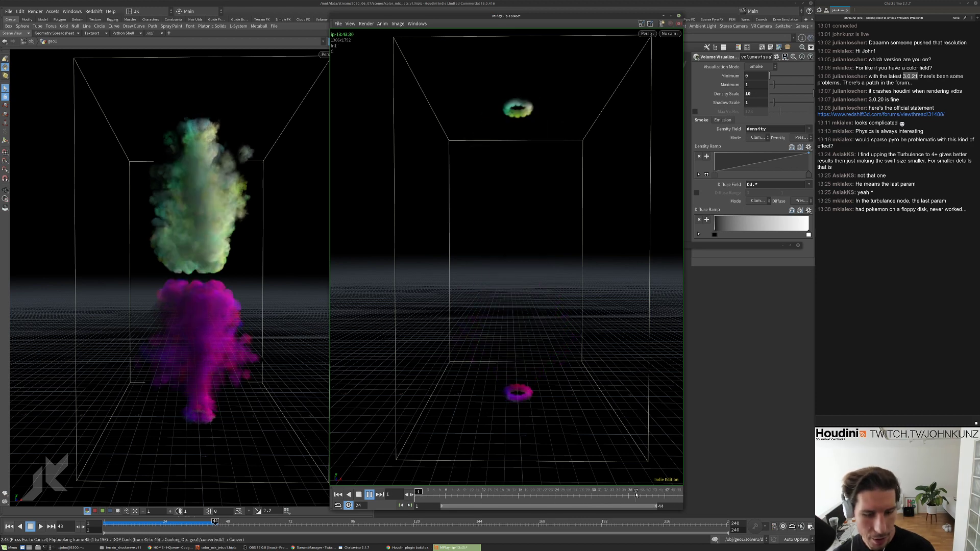
Stop the flipbook on frame 44, replay it from the start, and shift MPlay right.
{"action": "left_click_drag", "start_coordinate": [663, 492], "coordinate": [689, 497]}
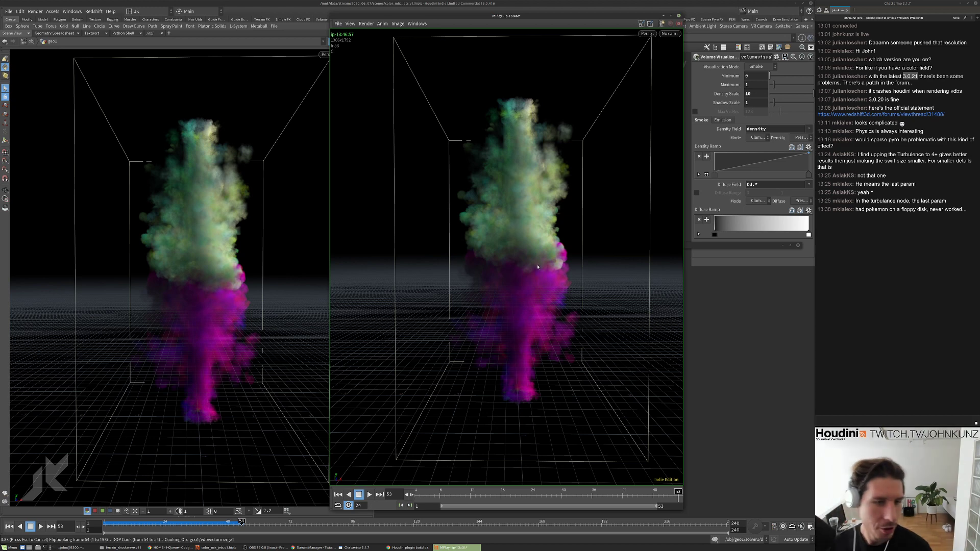
{"action": "key", "text": "Up"}
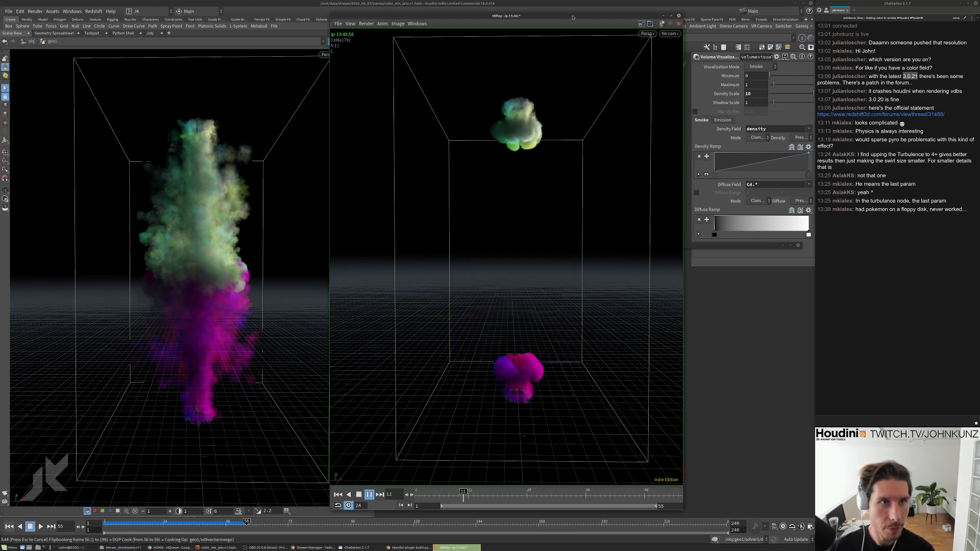
{"action": "left_click_drag", "start_coordinate": [510, 218], "coordinate": [565, 218], "text": "alt"}
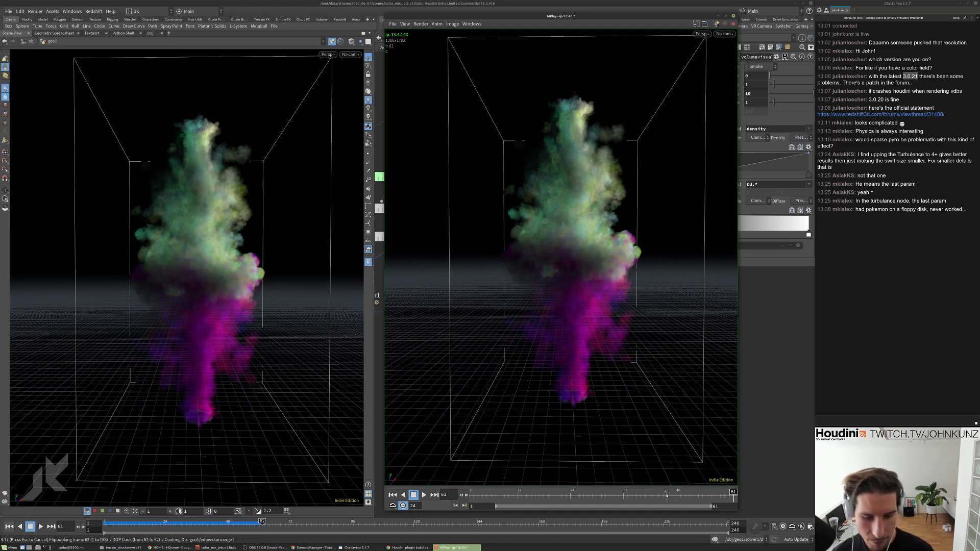
Replay the flipbook from frame 42, then bring Houdini's main window to the front.
{"action": "mouse_move", "coordinate": [666, 497]}
{"action": "left_mouse_down"}
{"action": "mouse_move", "coordinate": [658, 474]}
{"action": "mouse_move", "coordinate": [669, 449]}
{"action": "mouse_move", "coordinate": [645, 406]}
{"action": "left_mouse_up"}
{"action": "key", "text": "Up"}
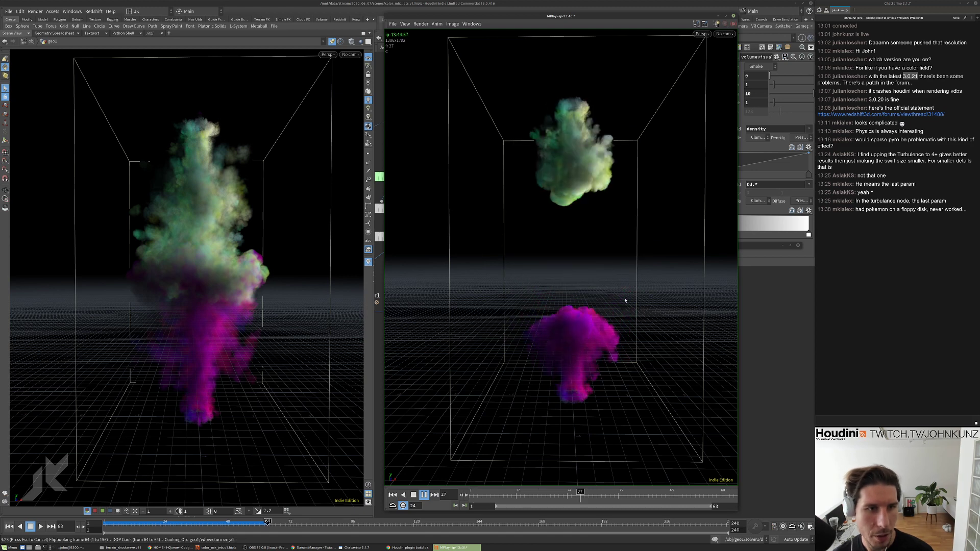
{"action": "left_click", "coordinate": [780, 295]}
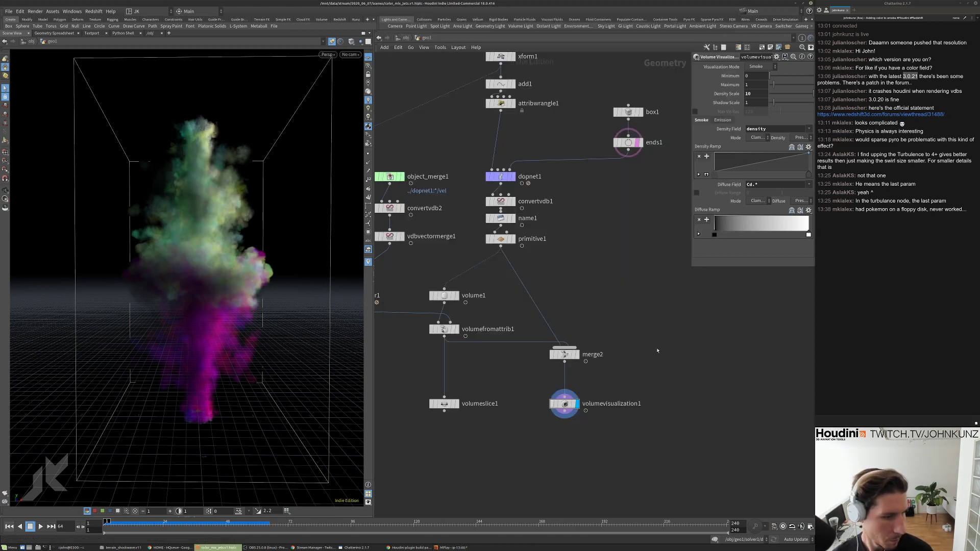
Inside dopnet1, set smokeobject1's Division Size to 0.015 and return to geo1.
{"action": "double_click", "coordinate": [503, 162]}
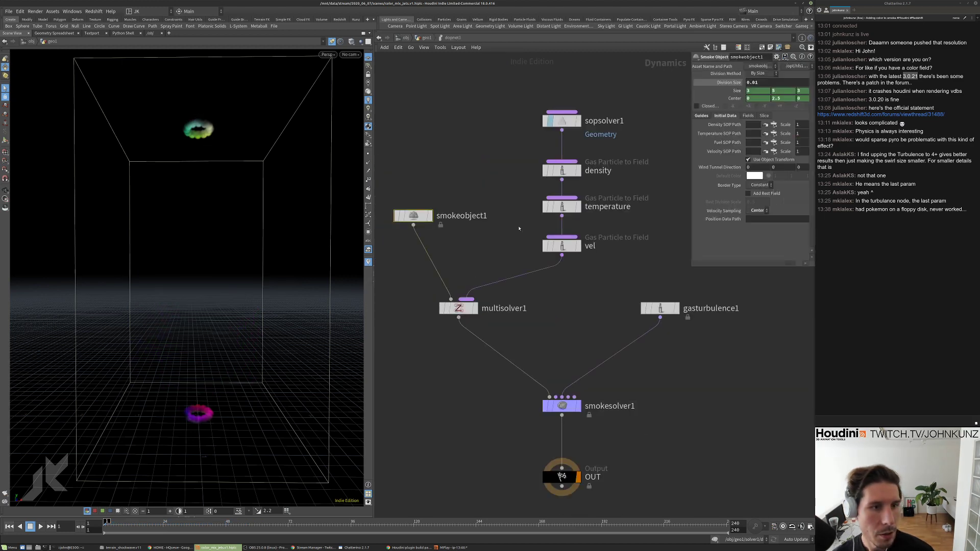
{"action": "middle_click_drag", "start_coordinate": [760, 82], "coordinate": [660, 95]}
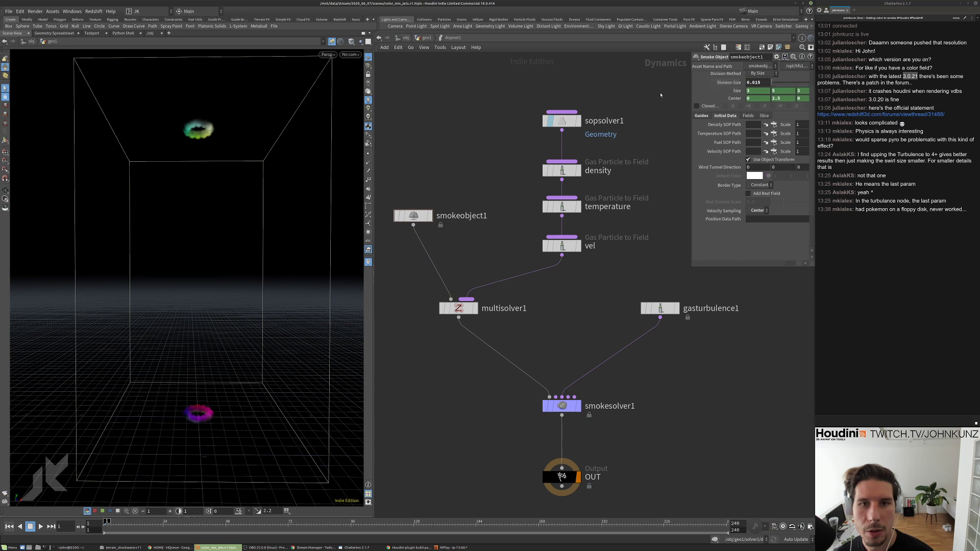
{"action": "left_click", "coordinate": [418, 38]}
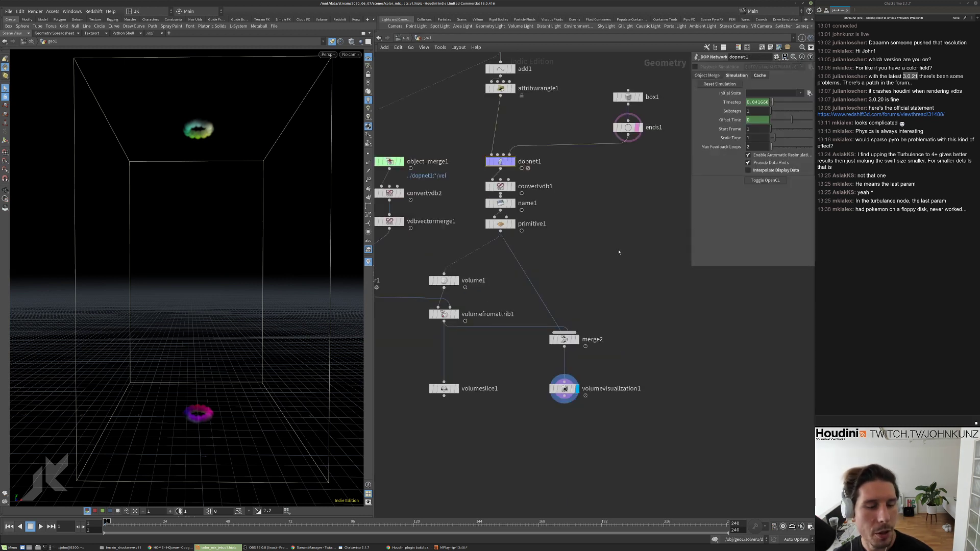
Check dopnet1's info and recook the simulation through frame 26.
{"action": "middle_click", "coordinate": [505, 107]}
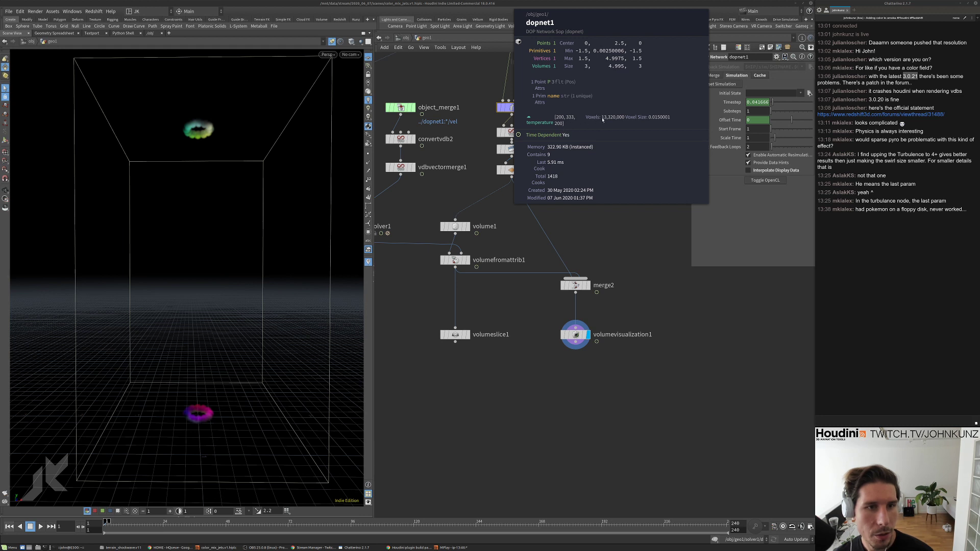
{"action": "middle_click_drag", "start_coordinate": [498, 346], "coordinate": [550, 322]}
{"action": "scroll", "coordinate": [550, 321], "scroll_direction": "down", "scroll_amount": 2}
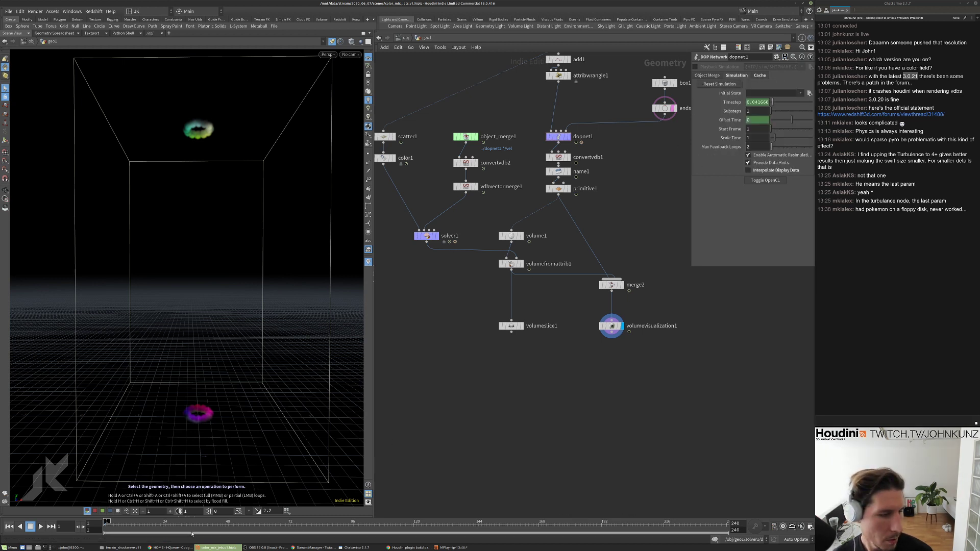
{"action": "left_click", "coordinate": [169, 523]}
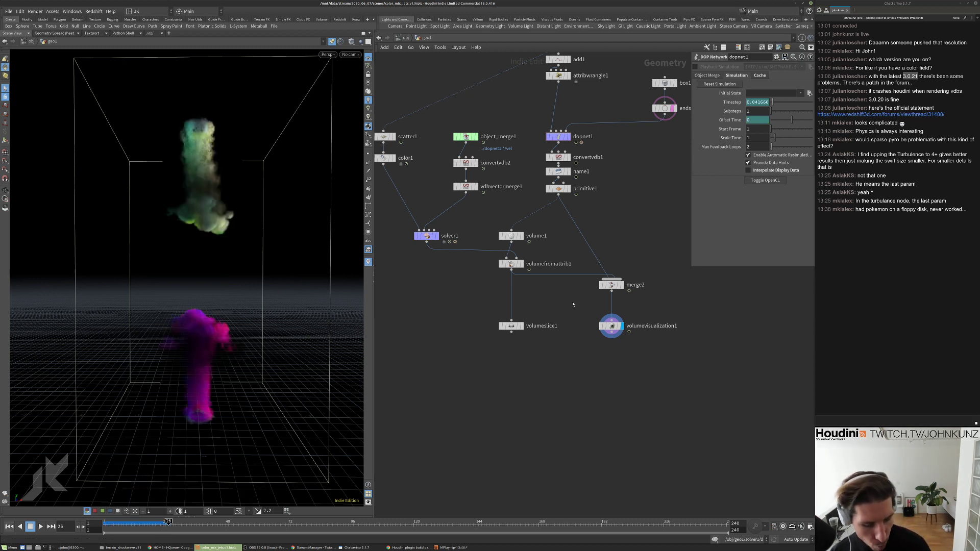
Display the volumeslice1 colour slice in the viewport.
{"action": "scroll", "coordinate": [521, 325], "scroll_direction": "up", "scroll_amount": 3}
{"action": "left_click", "coordinate": [508, 331]}
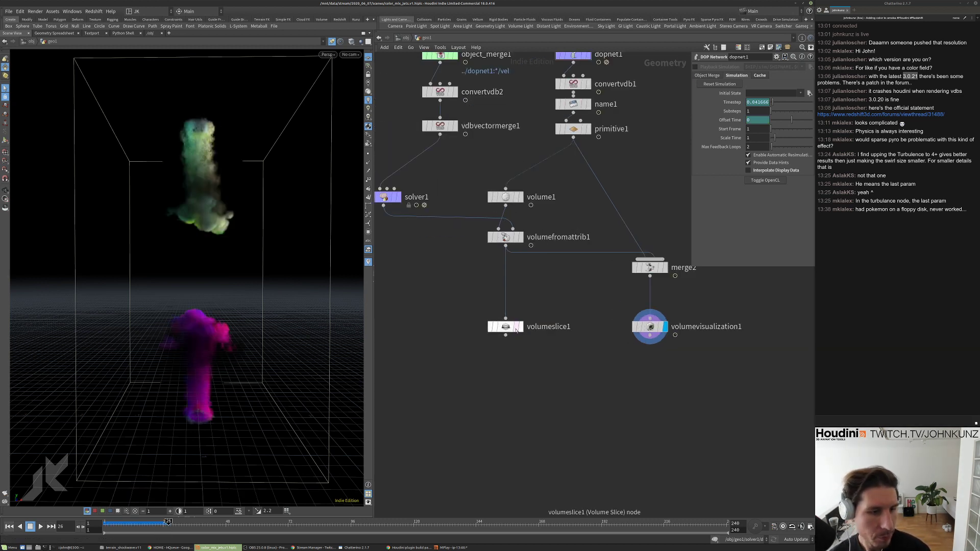
{"action": "key", "text": "r"}
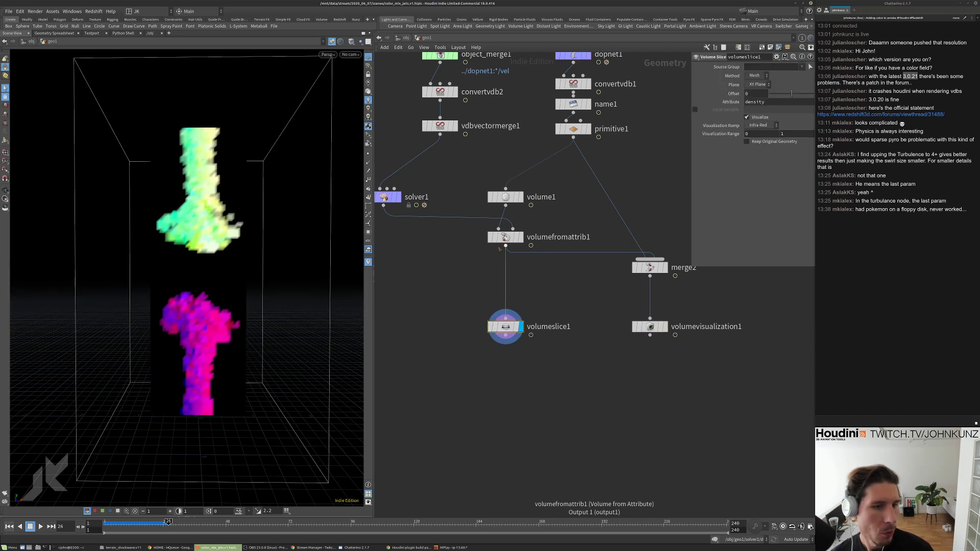
In volumefromattrib1, raise Max Extrap Cells for Cd and disable Use Max Extrapolate Cells.
{"action": "left_click", "coordinate": [505, 237]}
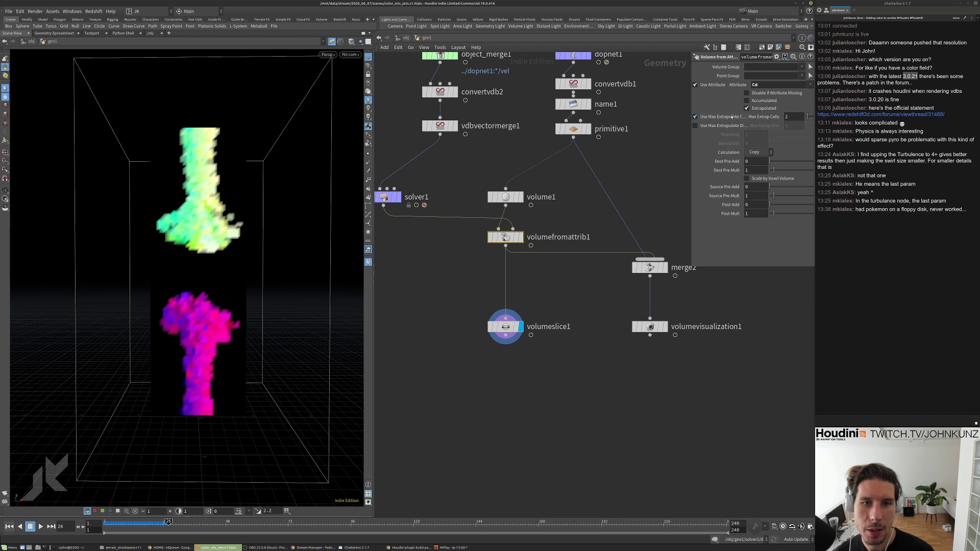
{"action": "mouse_move", "coordinate": [709, 112]}
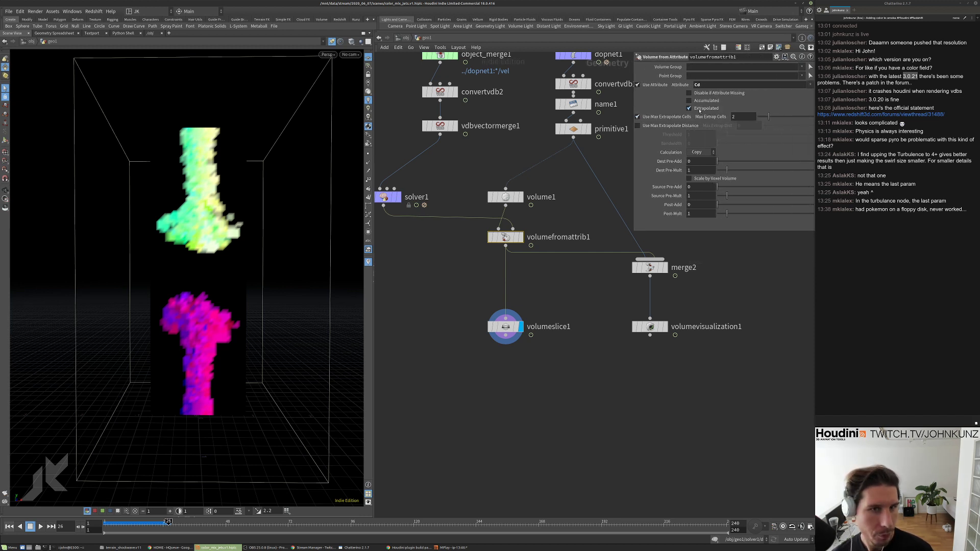
{"action": "left_click", "coordinate": [699, 110]}
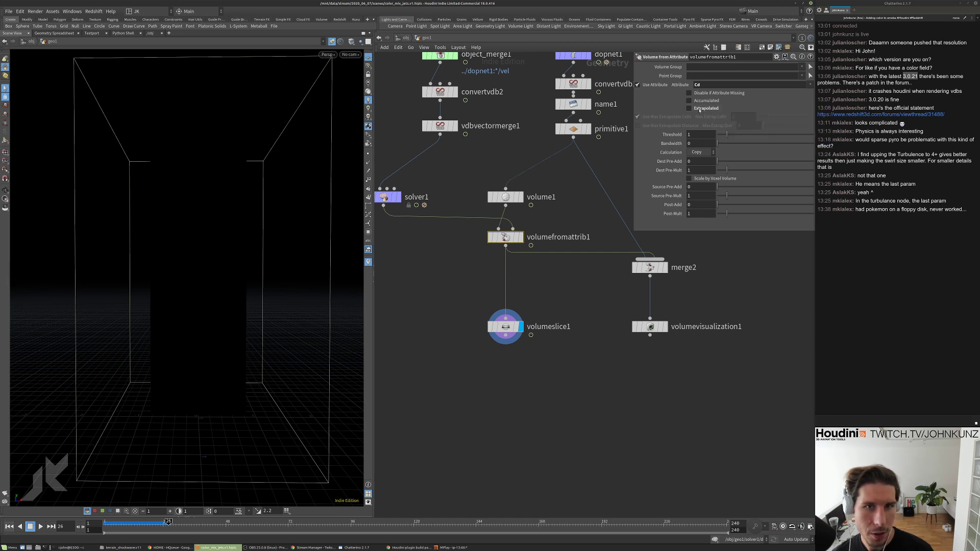
{"action": "middle_click_drag", "start_coordinate": [458, 270], "coordinate": [477, 262]}
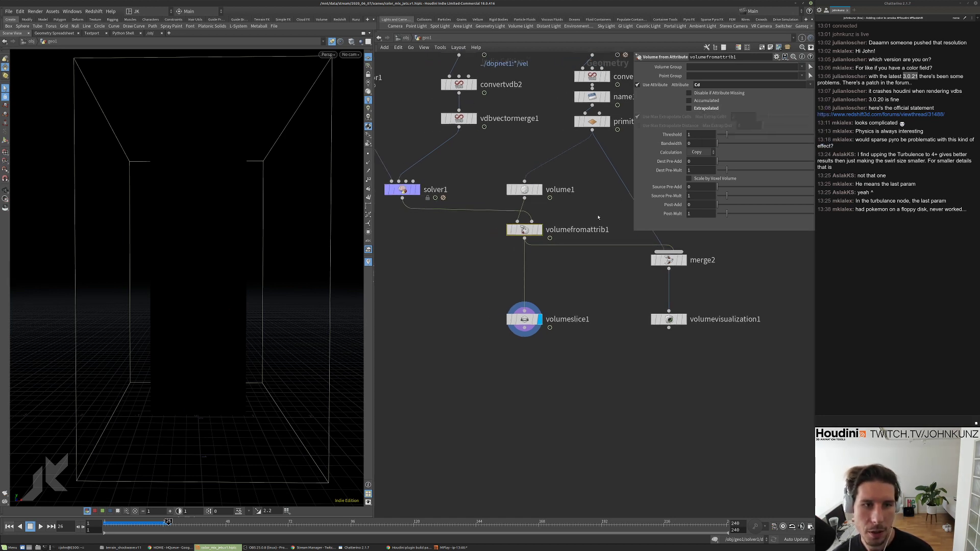
{"action": "scroll", "coordinate": [579, 240], "scroll_direction": "down", "scroll_amount": 2}
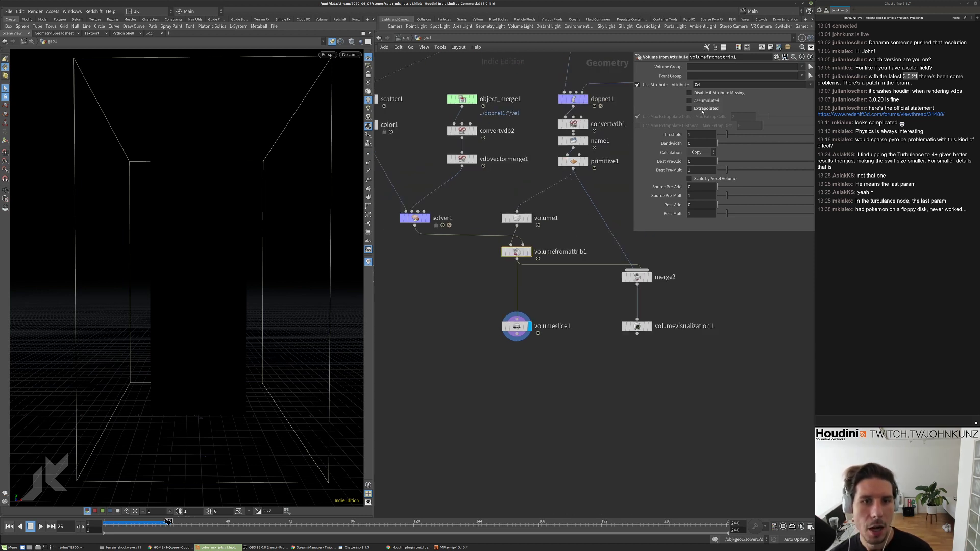
{"action": "left_click", "coordinate": [702, 109]}
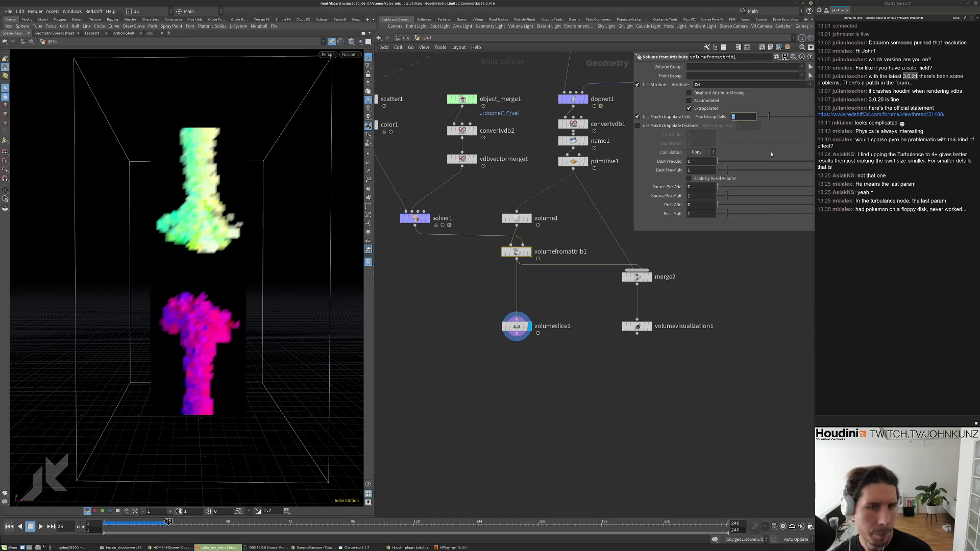
{"action": "left_click_drag", "start_coordinate": [768, 117], "coordinate": [847, 127]}
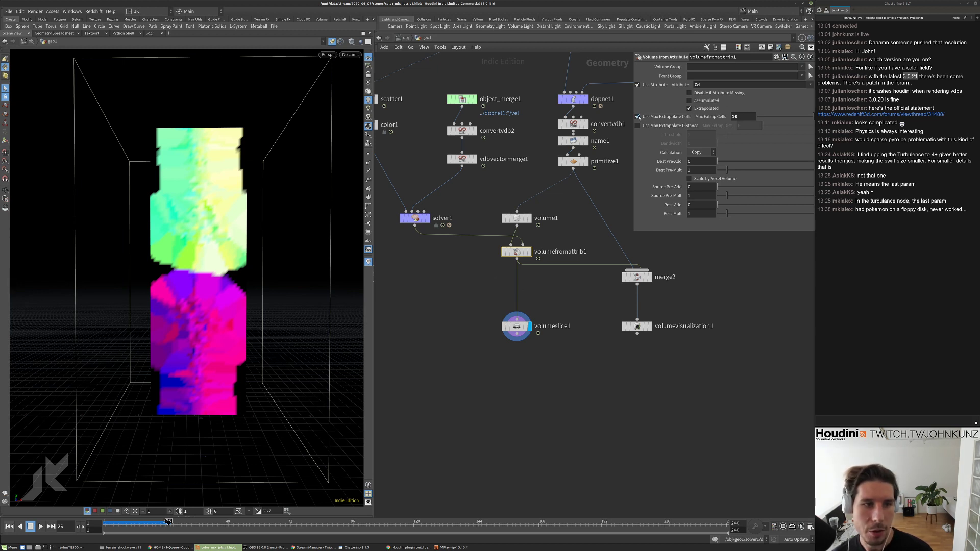
{"action": "left_click", "coordinate": [638, 117]}
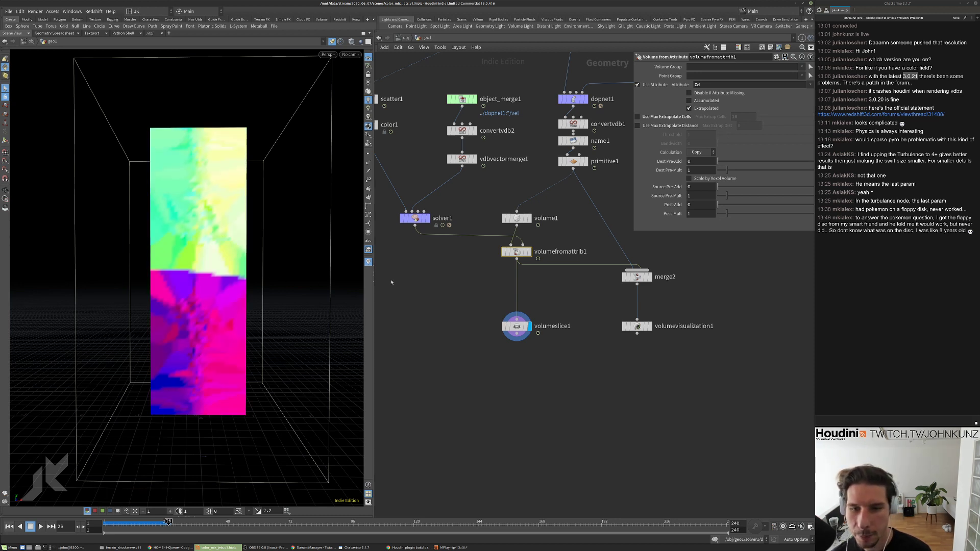
Reframe the network around the scatter and colour nodes and rewind to frame 1.
{"action": "scroll", "coordinate": [669, 364], "scroll_direction": "down", "scroll_amount": 5}
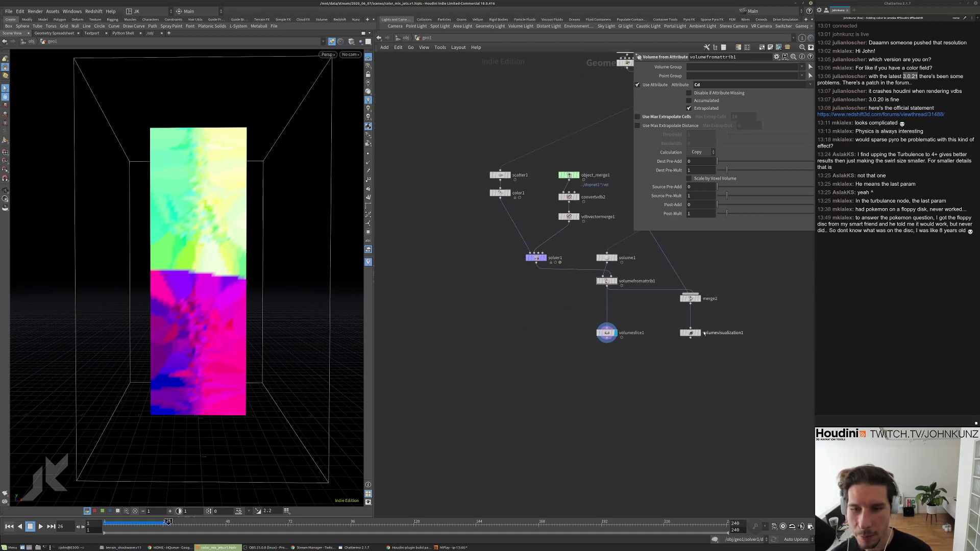
{"action": "scroll", "coordinate": [670, 334], "scroll_direction": "up", "scroll_amount": 3}
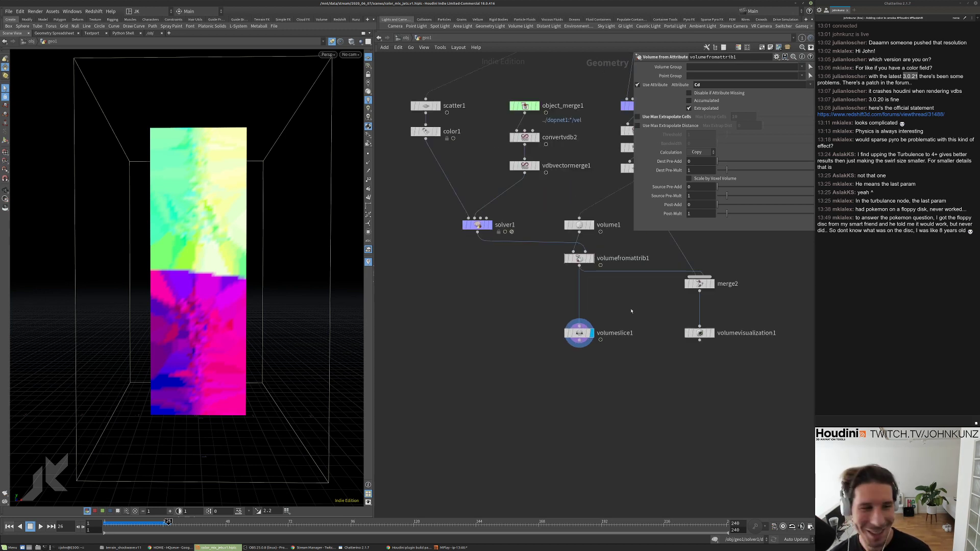
{"action": "middle_click_drag", "start_coordinate": [632, 311], "coordinate": [612, 304]}
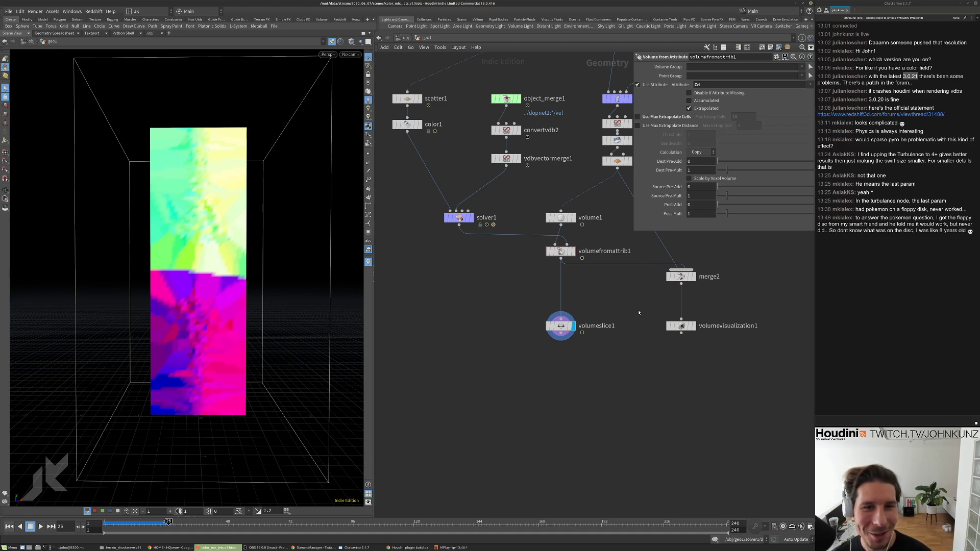
{"action": "scroll", "coordinate": [633, 306], "scroll_direction": "down", "scroll_amount": 2}
{"action": "mouse_move", "coordinate": [635, 326]}
{"action": "middle_mouse_down"}
{"action": "mouse_move", "coordinate": [628, 314]}
{"action": "mouse_move", "coordinate": [619, 333]}
{"action": "middle_mouse_up"}
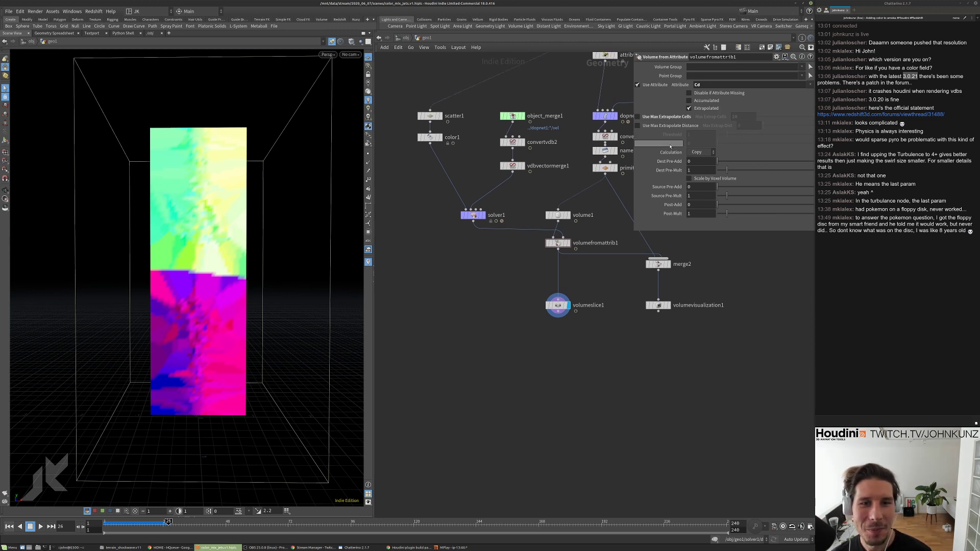
{"action": "middle_click_drag", "start_coordinate": [461, 194], "coordinate": [485, 237]}
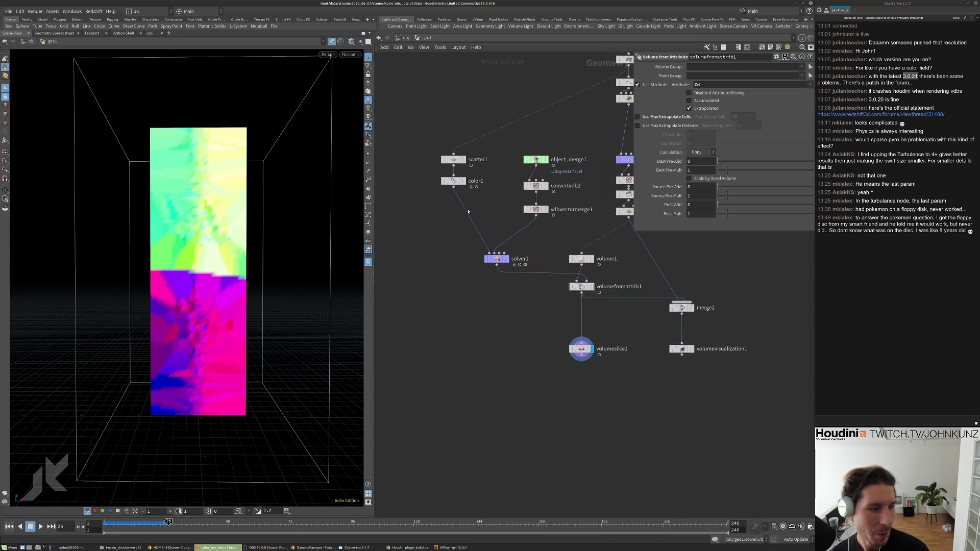
{"action": "key", "text": "ctrl+Up"}
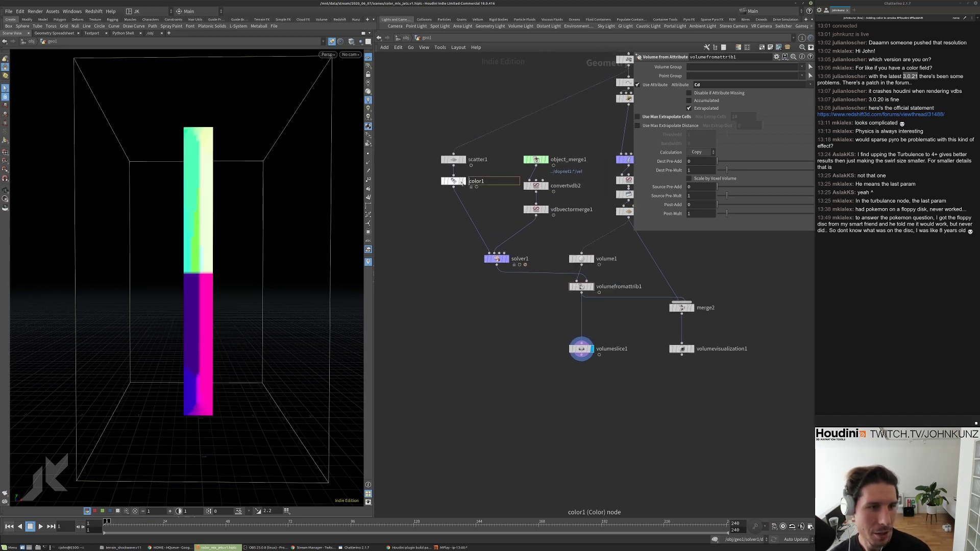
Display color1's coloured points and set scatter1's Density Scale to 1405.362.
{"action": "left_click", "coordinate": [459, 185]}
{"action": "left_click", "coordinate": [459, 184]}
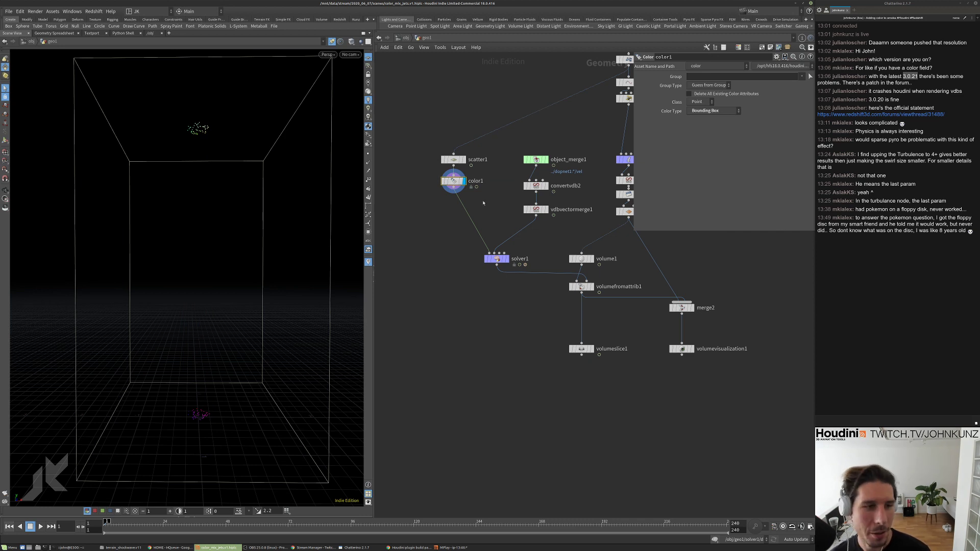
{"action": "left_click", "coordinate": [453, 160]}
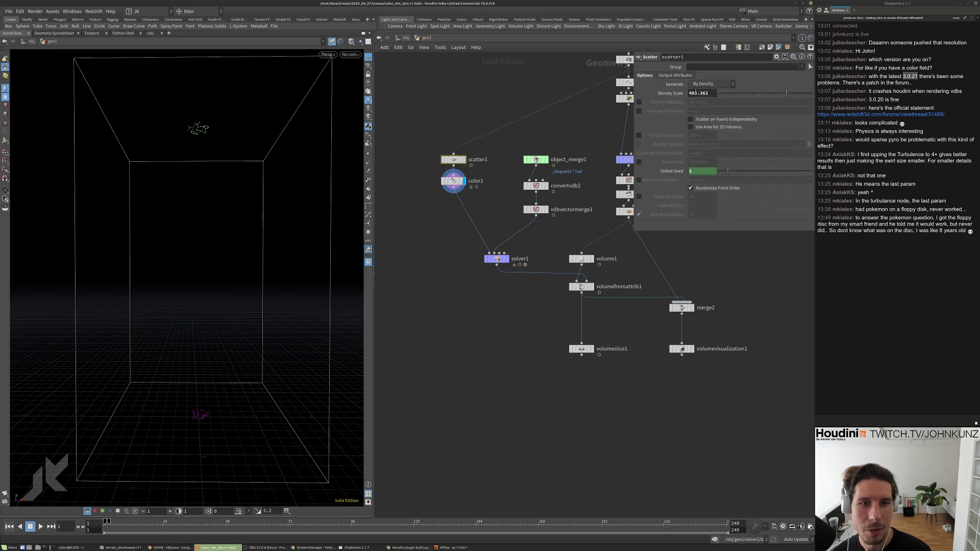
{"action": "left_click", "coordinate": [691, 94]}
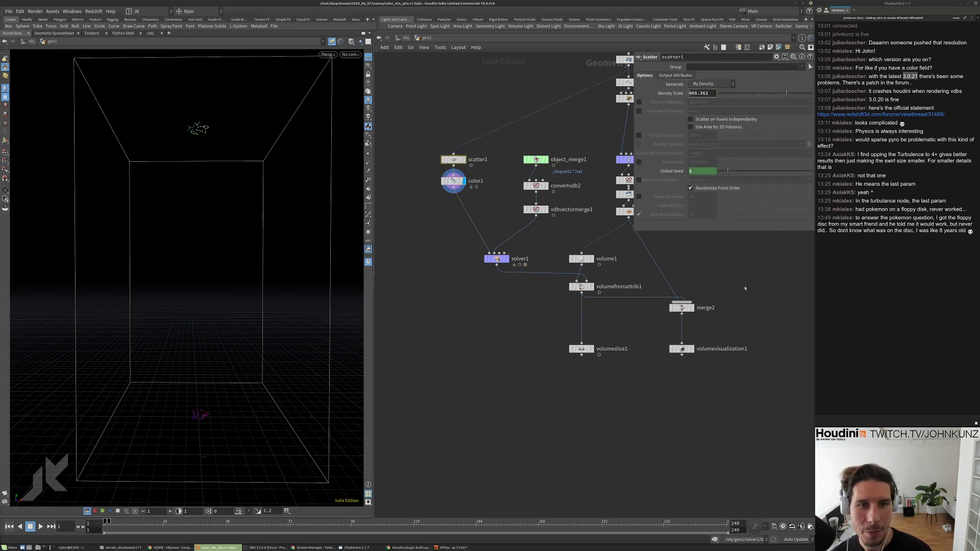
{"action": "type", "text": "1"}
{"action": "key", "text": "Return"}
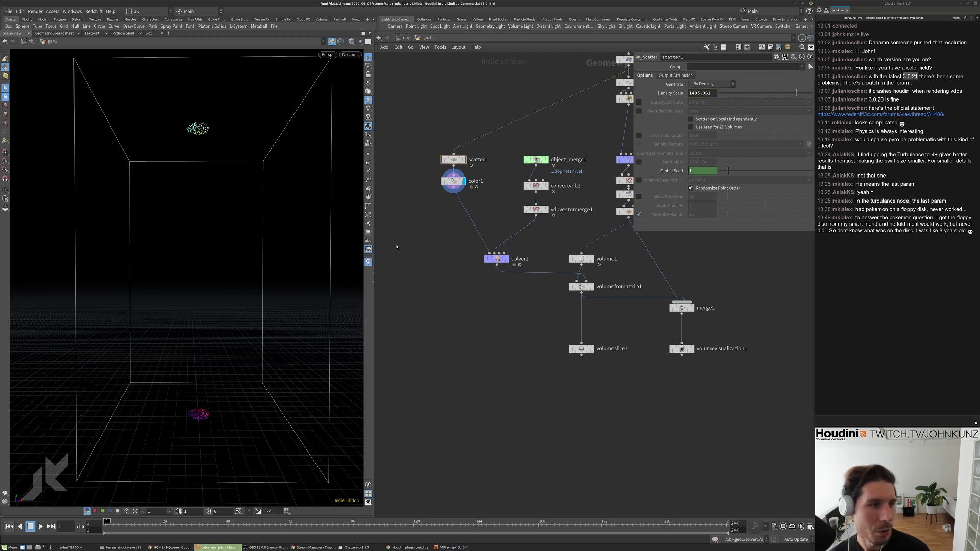
Check color1's point info and raise scatter1's Density Scale to 2405.362.
{"action": "middle_click", "coordinate": [453, 181]}
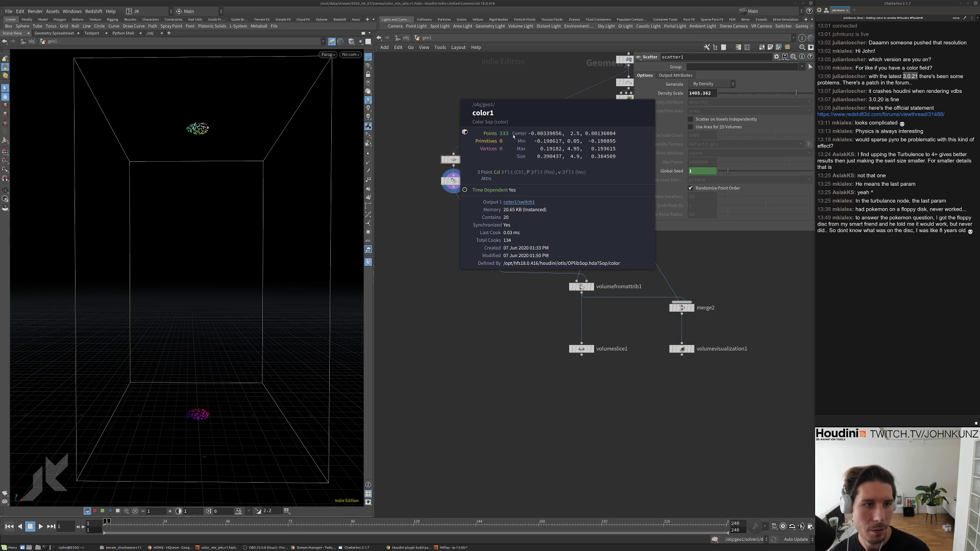
{"action": "scroll", "coordinate": [541, 138], "scroll_direction": "down", "scroll_amount": 2}
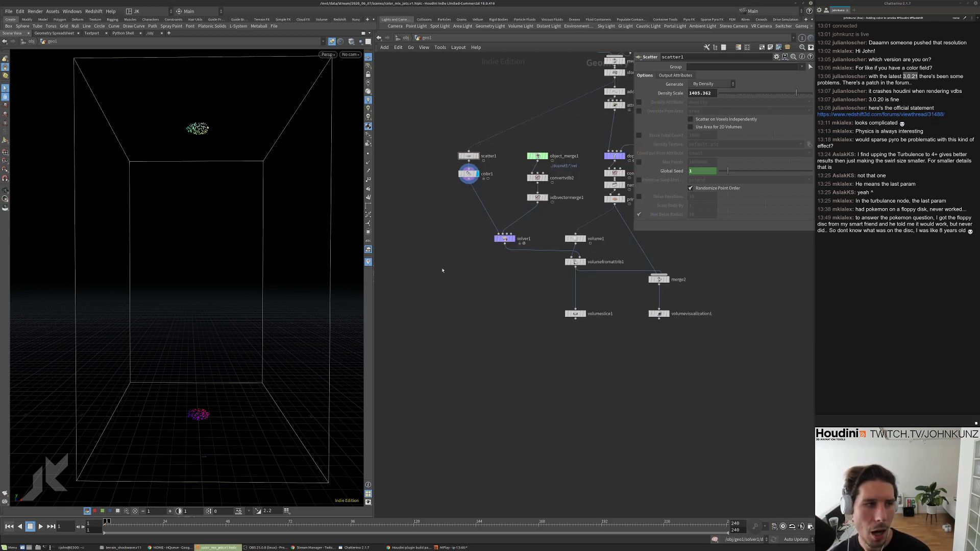
{"action": "scroll", "coordinate": [443, 271], "scroll_direction": "up", "scroll_amount": 1}
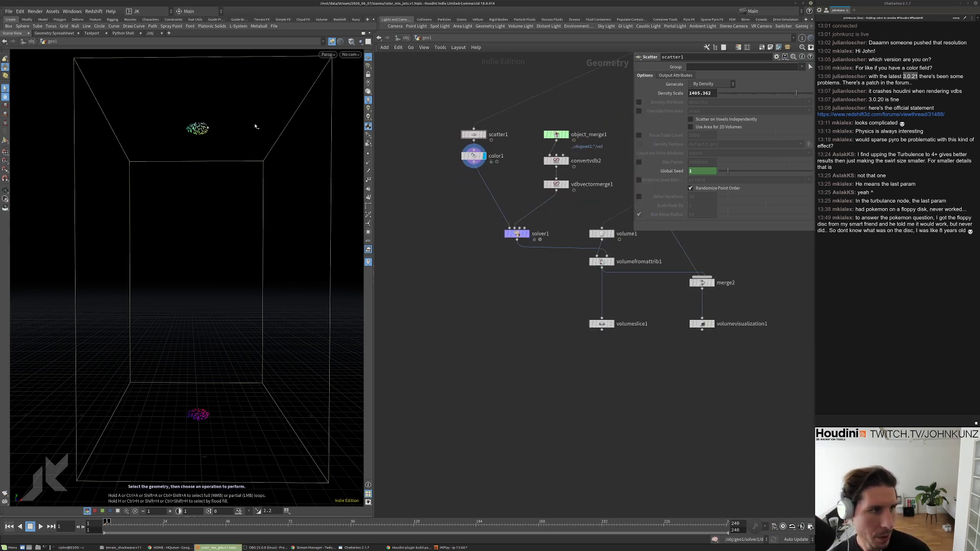
{"action": "middle_click_drag", "start_coordinate": [699, 93], "coordinate": [715, 93]}
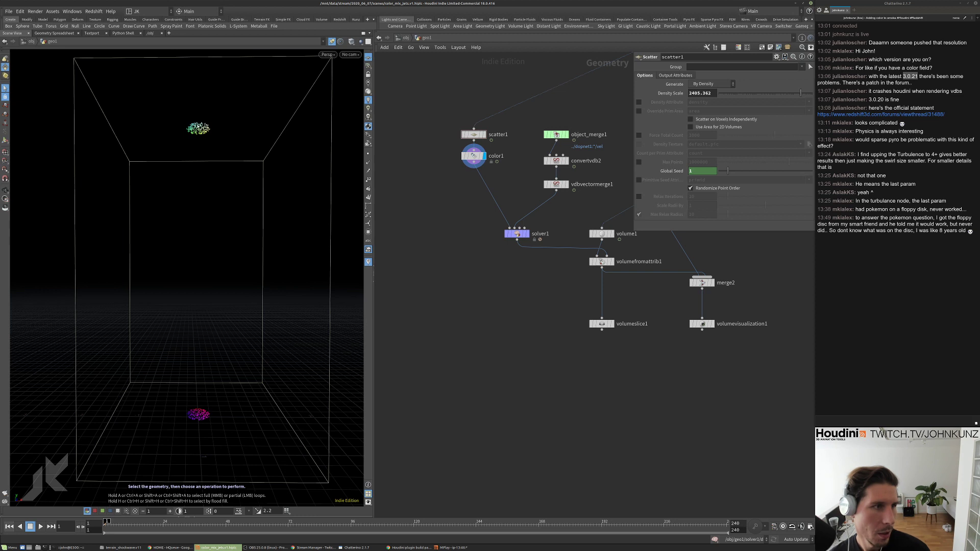
Add a Point Jitter node wired between scatter1 and color1.
{"action": "middle_click_drag", "start_coordinate": [470, 229], "coordinate": [466, 259]}
{"action": "key", "text": "Tab"}
{"action": "type", "text": "ji"}
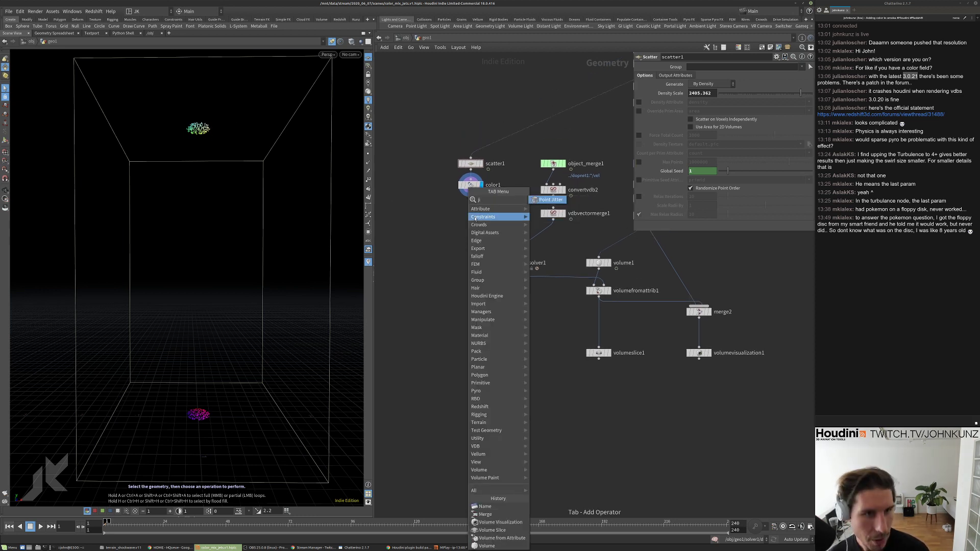
{"action": "left_click", "coordinate": [539, 200]}
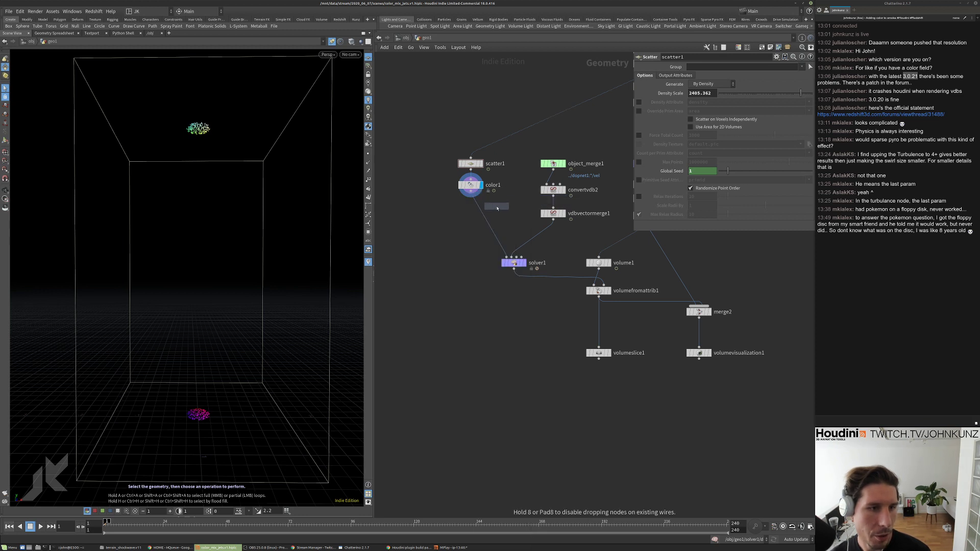
{"action": "left_click", "coordinate": [496, 205]}
{"action": "mouse_move", "coordinate": [476, 186]}
{"action": "left_mouse_down"}
{"action": "mouse_move", "coordinate": [475, 196]}
{"action": "mouse_move", "coordinate": [482, 190]}
{"action": "mouse_move", "coordinate": [470, 177]}
{"action": "left_mouse_up"}
Set the Point Jitter Scale to 0.075 and Seed to $FF.
{"action": "left_click_drag", "start_coordinate": [727, 93], "coordinate": [718, 95]}
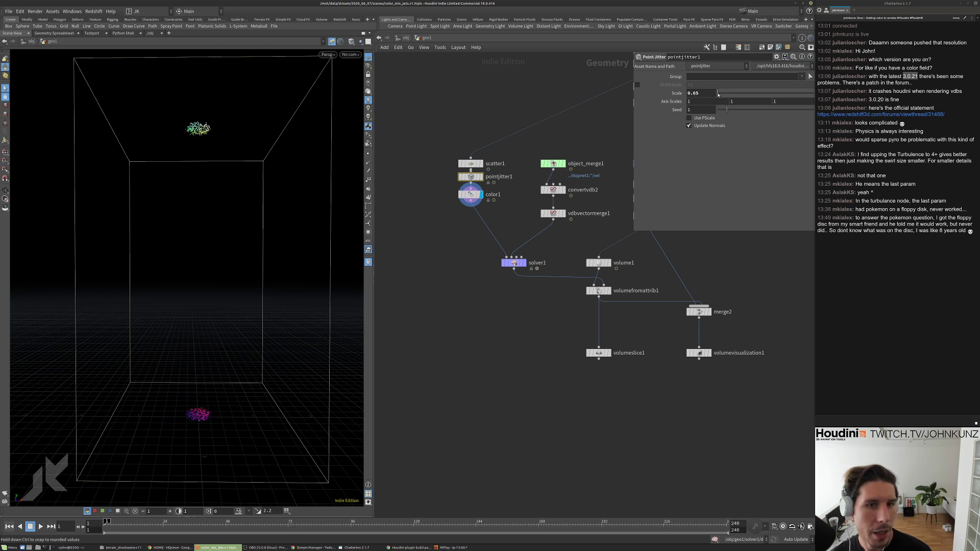
{"action": "double_click", "coordinate": [695, 93]}
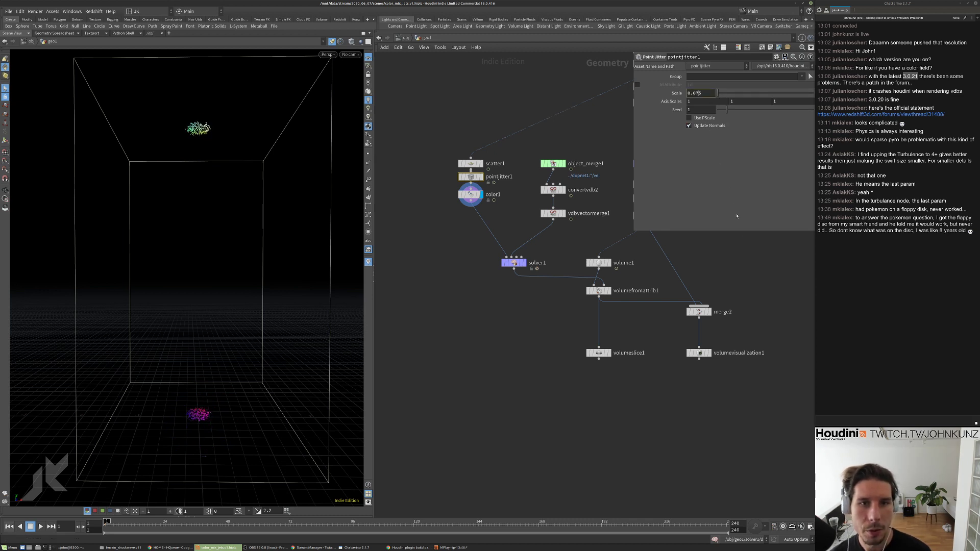
{"action": "type", "text": "0.075"}
{"action": "key", "text": "Return"}
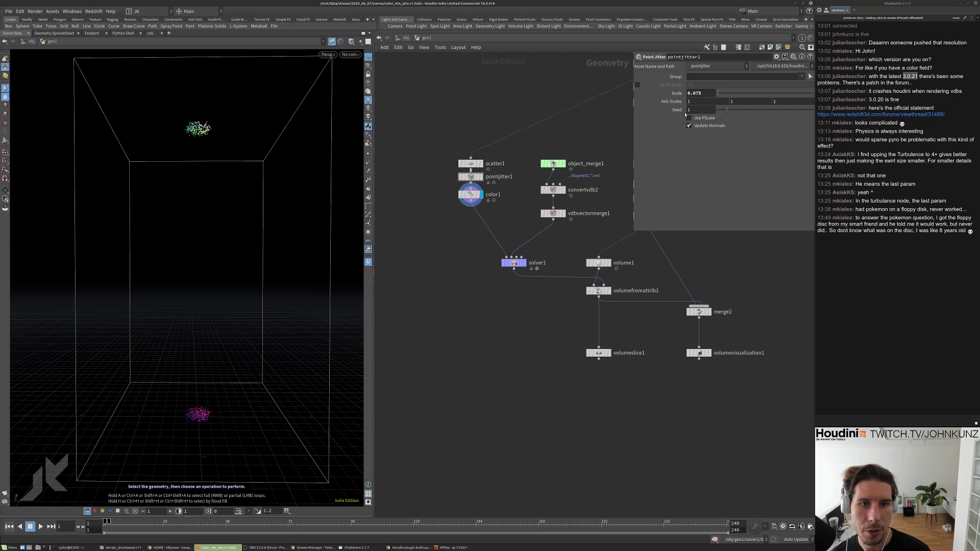
{"action": "double_click", "coordinate": [692, 110]}
{"action": "type", "text": "$FF"}
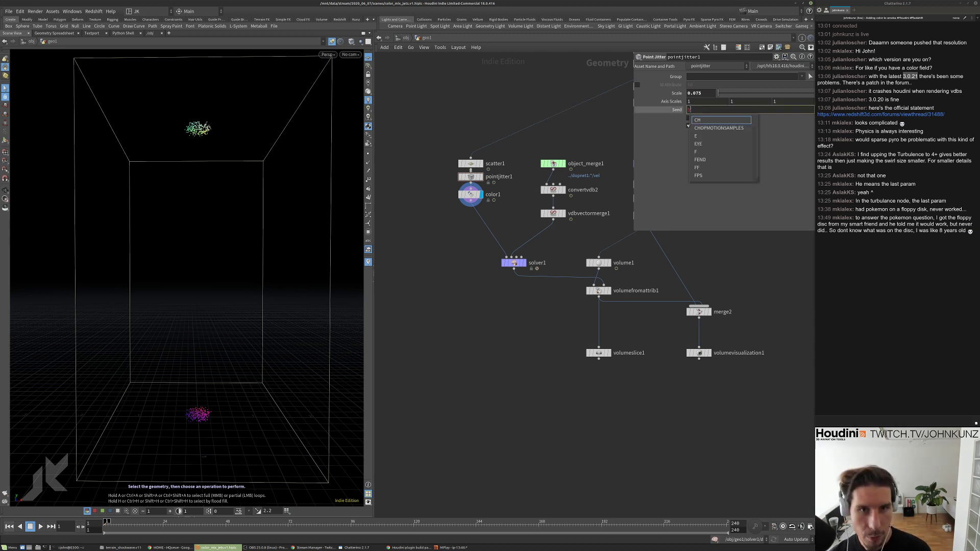
{"action": "key", "text": "Return"}
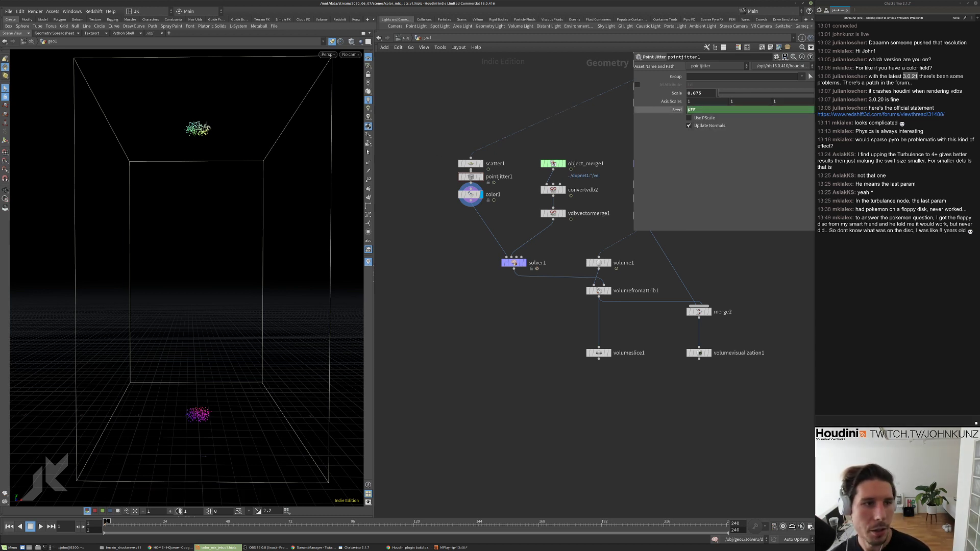
{"action": "scroll", "coordinate": [461, 180], "scroll_direction": "up", "scroll_amount": 2}
{"action": "mouse_move", "coordinate": [243, 130]}
{"action": "left_mouse_down"}
{"action": "mouse_move", "coordinate": [233, 116]}
{"action": "mouse_move", "coordinate": [236, 124]}
{"action": "left_mouse_up"}
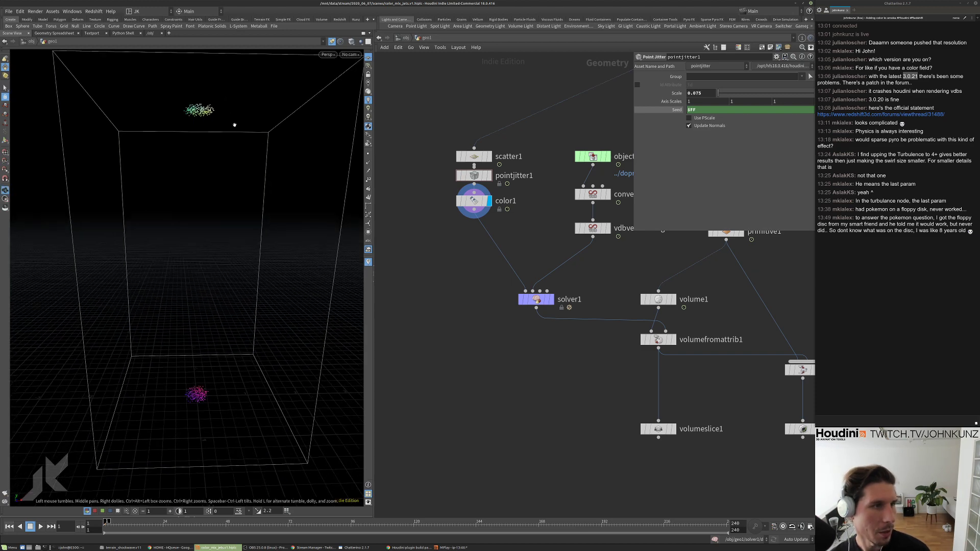
{"action": "key", "text": "s"}
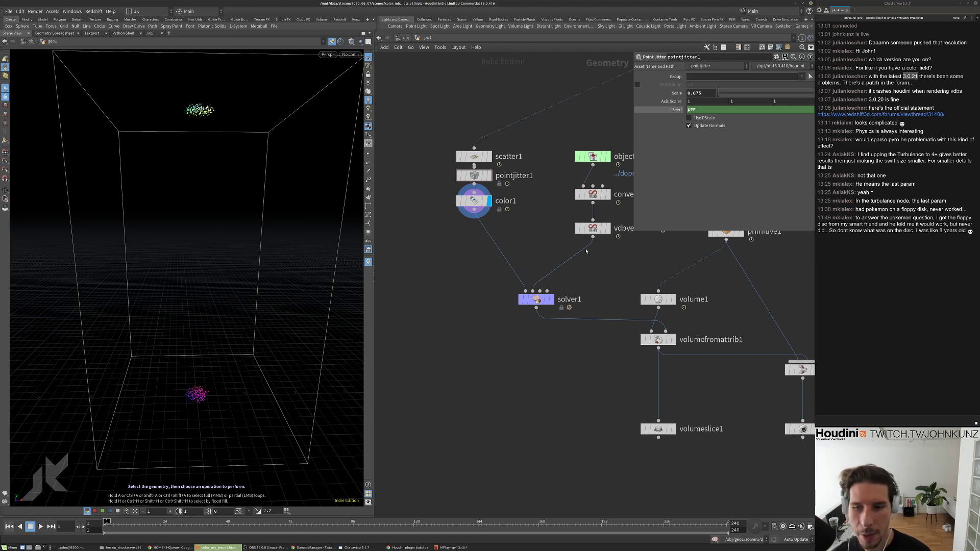
{"action": "scroll", "coordinate": [548, 325], "scroll_direction": "down", "scroll_amount": 3}
{"action": "middle_click_drag", "start_coordinate": [524, 318], "coordinate": [464, 318]}
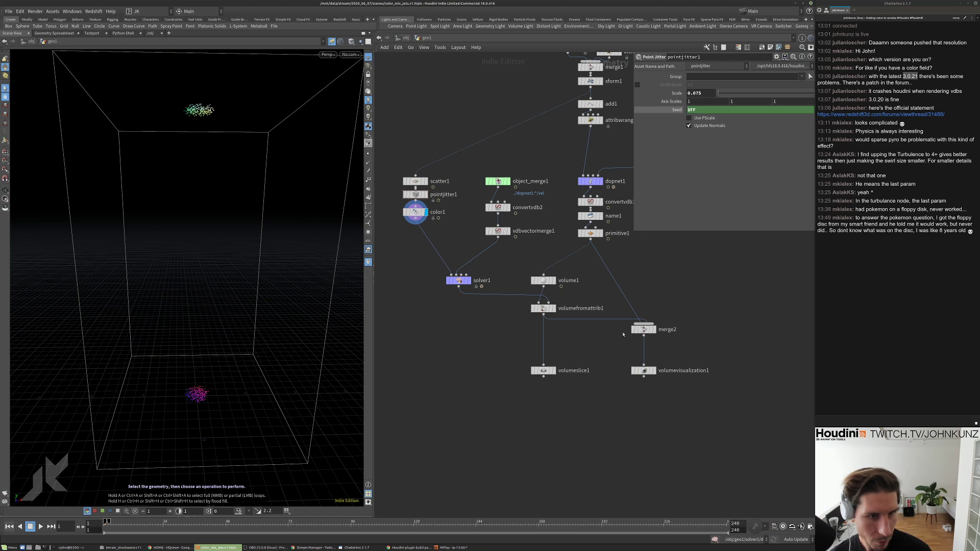
{"action": "scroll", "coordinate": [571, 322], "scroll_direction": "up", "scroll_amount": 2}
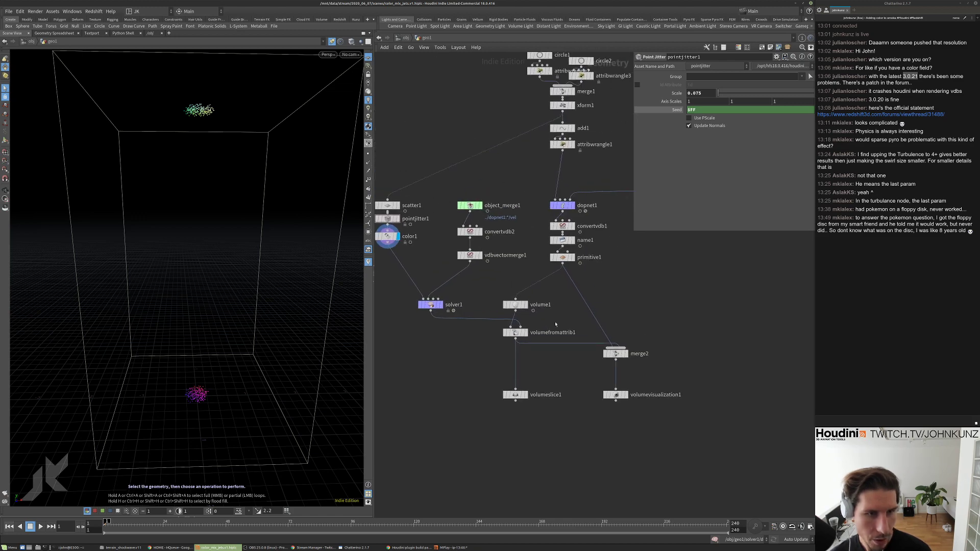
{"action": "middle_click_drag", "start_coordinate": [572, 321], "coordinate": [488, 293]}
{"action": "scroll", "coordinate": [553, 293], "scroll_direction": "down", "scroll_amount": 1}
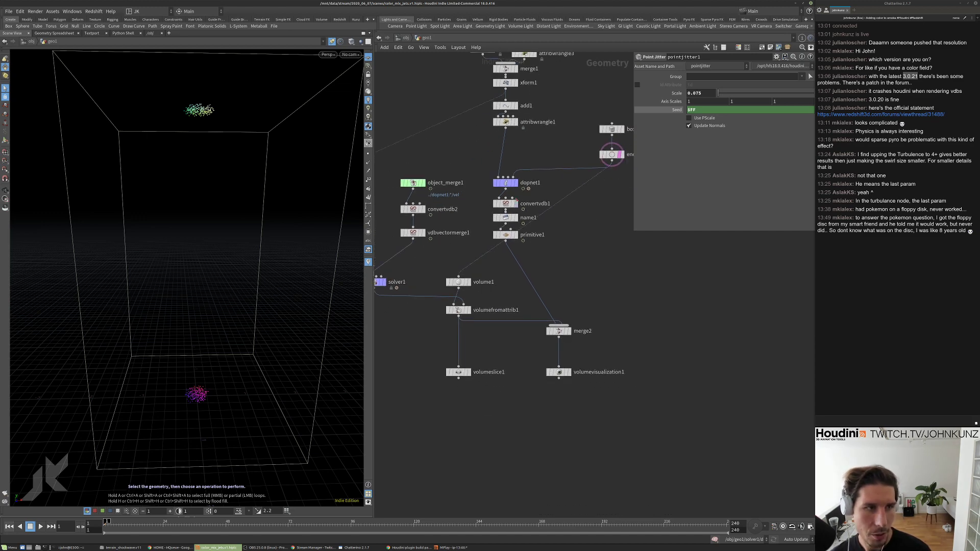
{"action": "scroll", "coordinate": [473, 285], "scroll_direction": "up", "scroll_amount": 2}
{"action": "left_click", "coordinate": [467, 281]}
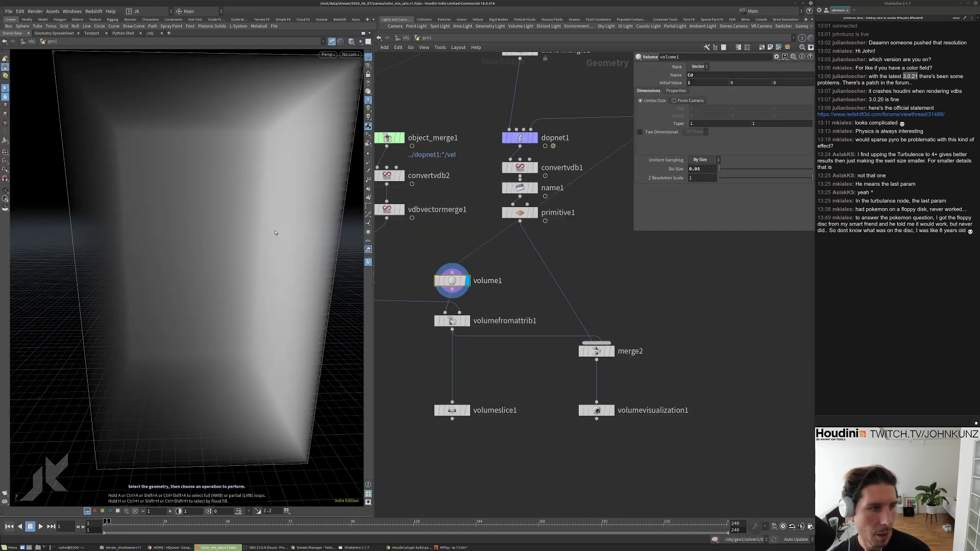
Inspect volume1's voxel count and memory in its node info.
{"action": "left_click_drag", "start_coordinate": [302, 203], "coordinate": [213, 210]}
{"action": "key", "text": "s"}
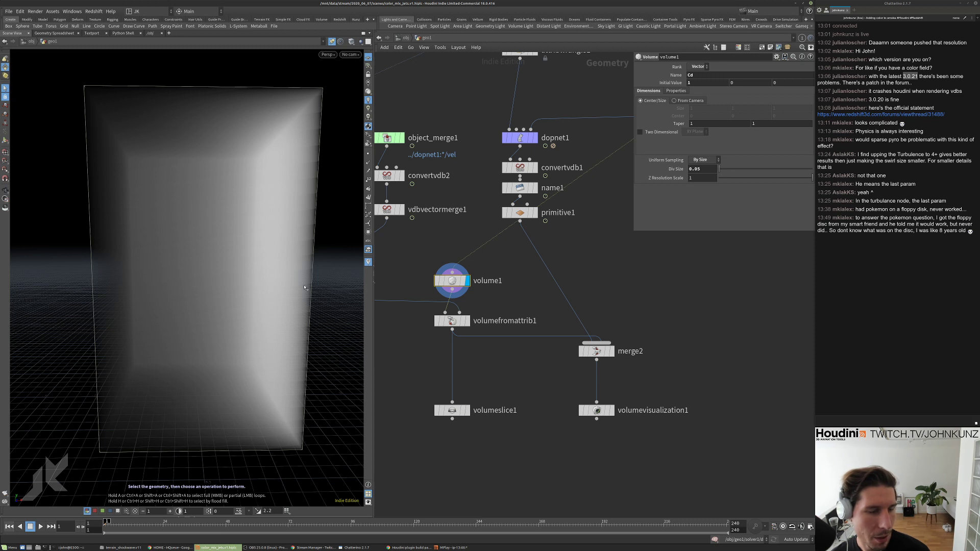
{"action": "middle_click", "coordinate": [436, 282]}
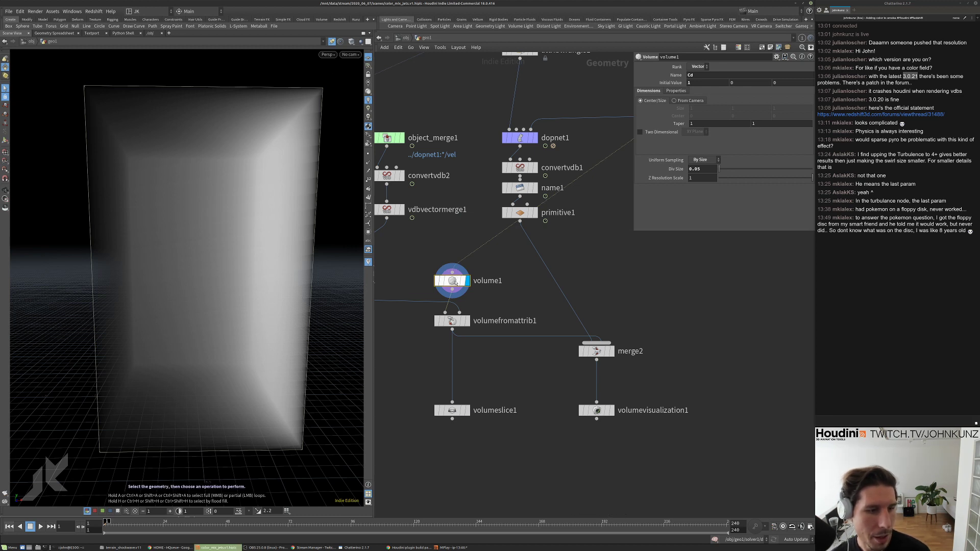
{"action": "middle_click", "coordinate": [474, 281]}
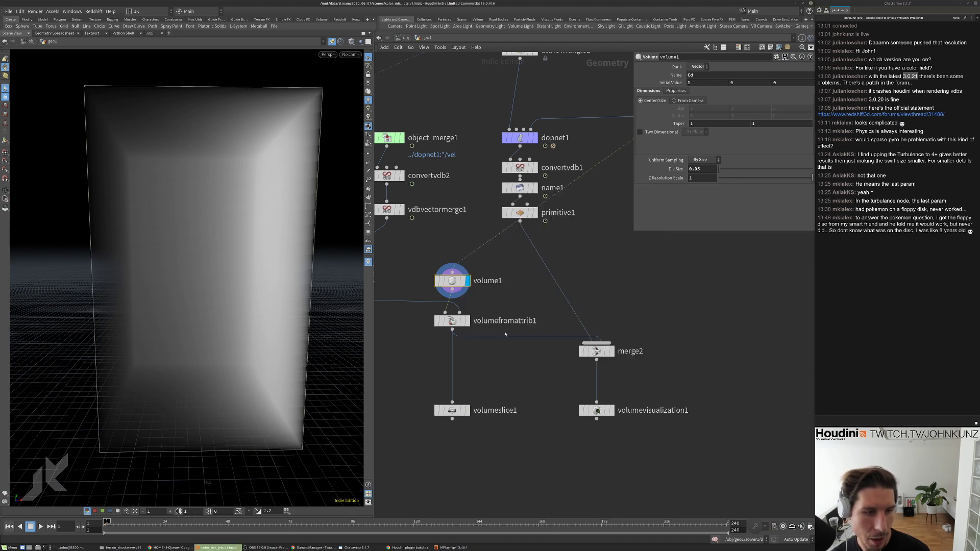
Display the volumeslice1 colour slice and orbit to face it.
{"action": "left_click", "coordinate": [467, 411]}
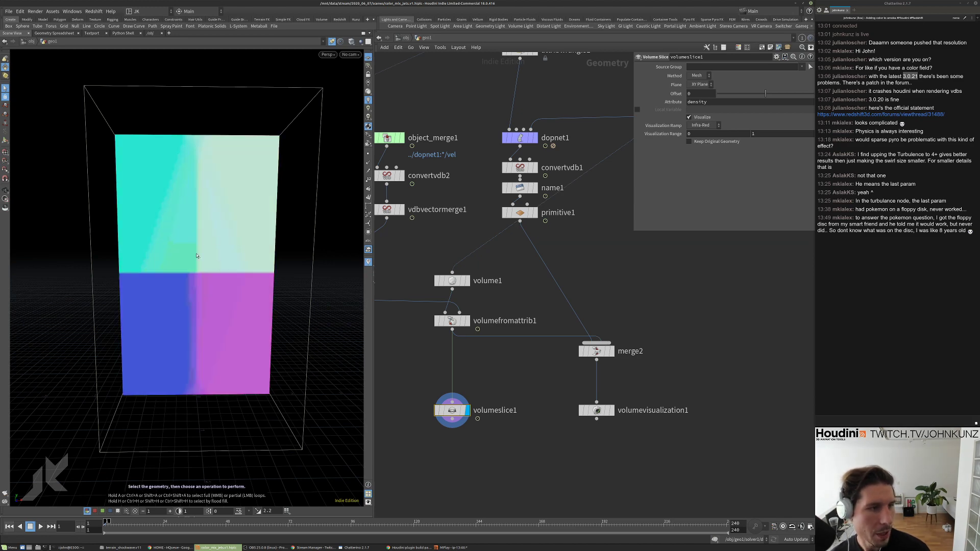
{"action": "key", "text": "Escape"}
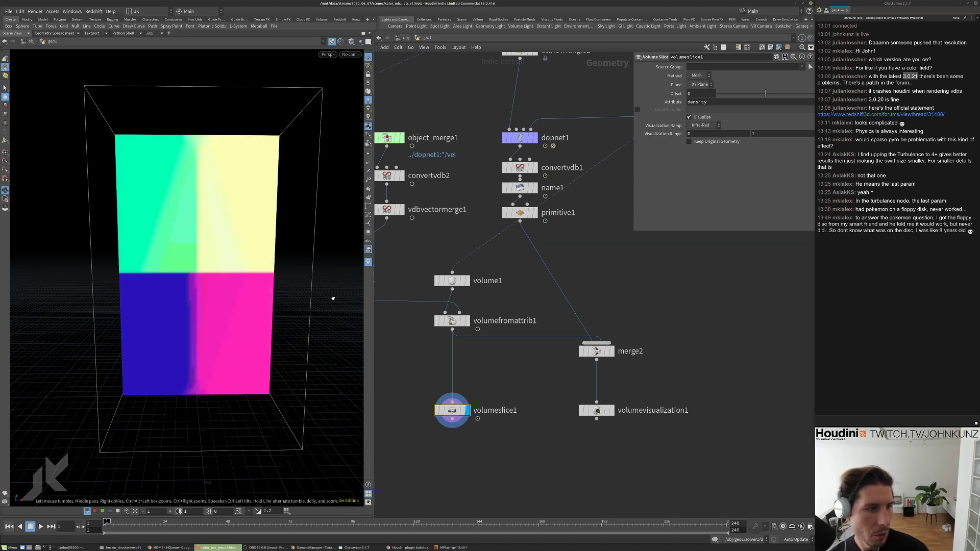
{"action": "left_click_drag", "start_coordinate": [333, 300], "coordinate": [331, 281]}
{"action": "left_click_drag", "start_coordinate": [199, 273], "coordinate": [224, 304]}
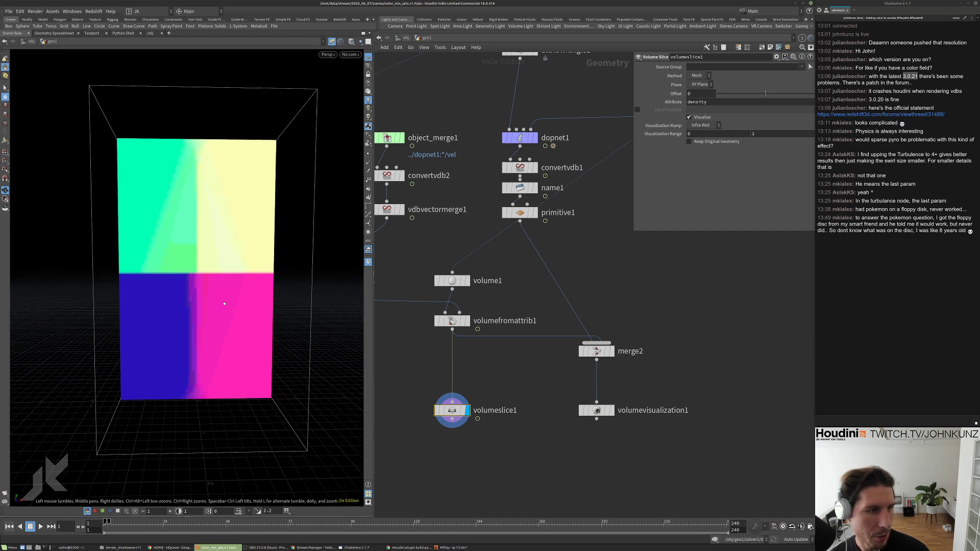
Make volumevisualization1 the displayed node to show the green and magenta smoke.
{"action": "key", "text": "s"}
{"action": "left_click", "coordinate": [612, 411]}
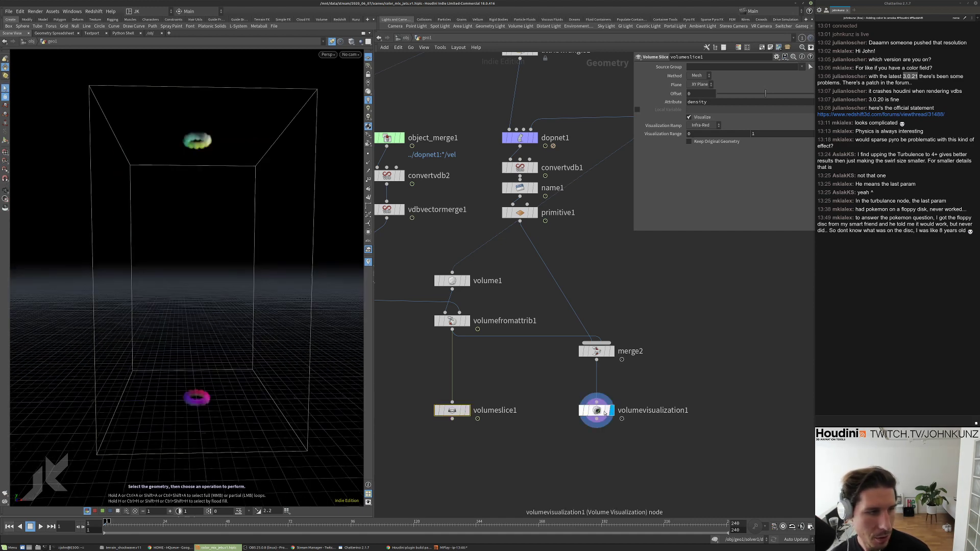
{"action": "left_click", "coordinate": [597, 410]}
Flipbook the smoke simulation and bring the MPlay player to the front.
{"action": "scroll", "coordinate": [678, 347], "scroll_direction": "down", "scroll_amount": 3}
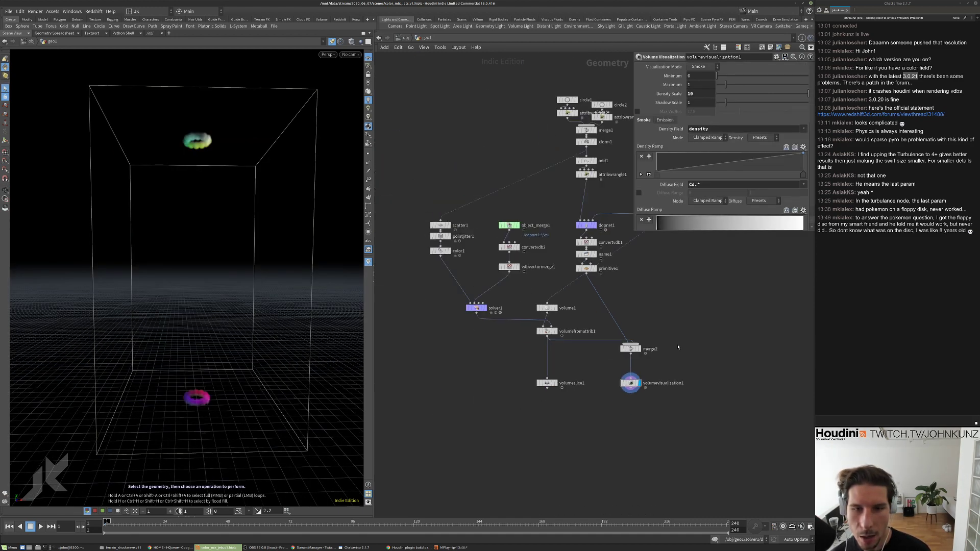
{"action": "left_click", "coordinate": [4, 493]}
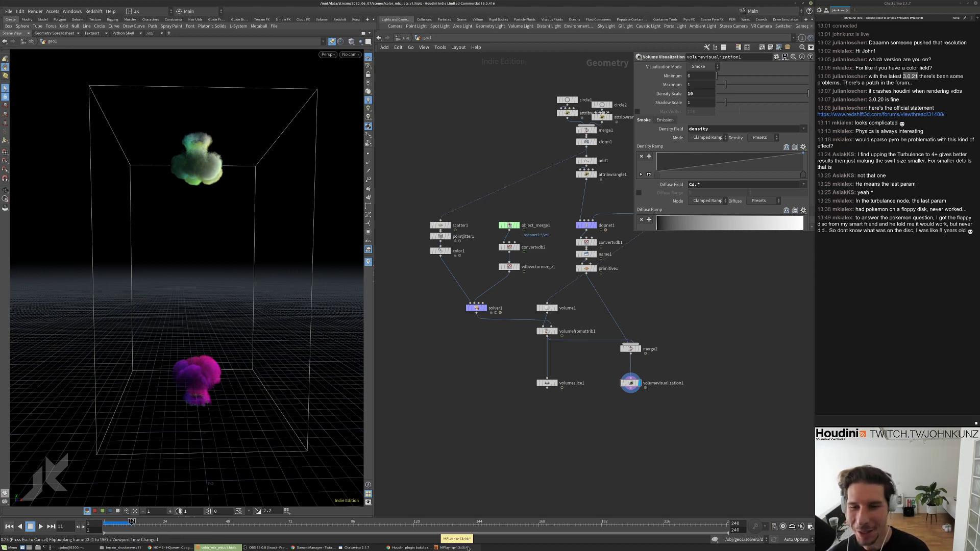
{"action": "left_click", "coordinate": [466, 548]}
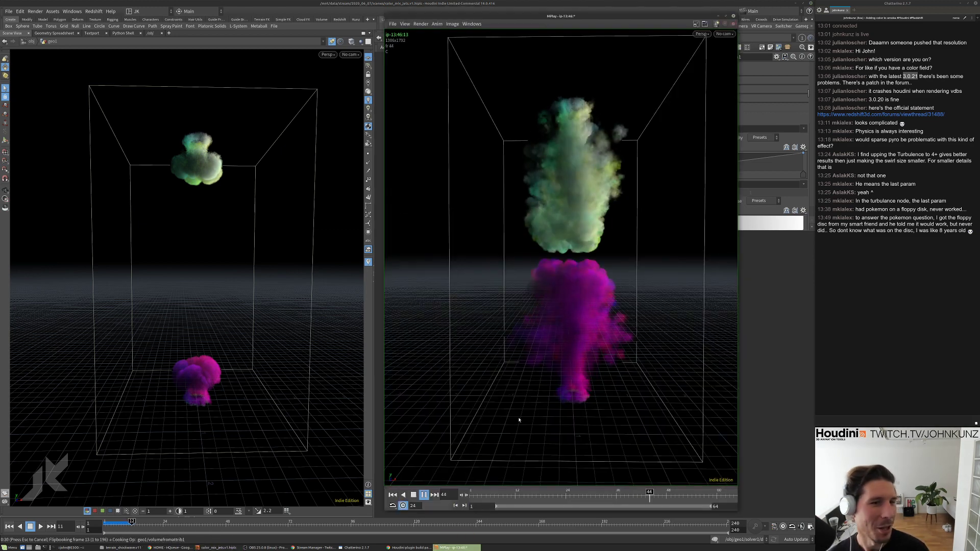
Scrub MPlay back to frame 16 and loop-play the green and magenta smoke.
{"action": "left_click_drag", "start_coordinate": [524, 494], "coordinate": [523, 493]}
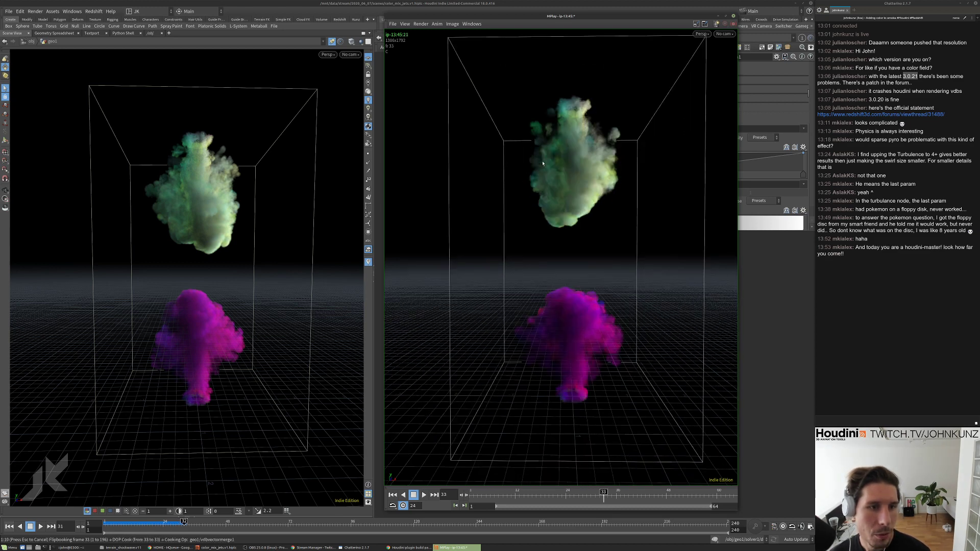
{"action": "key", "text": "Up"}
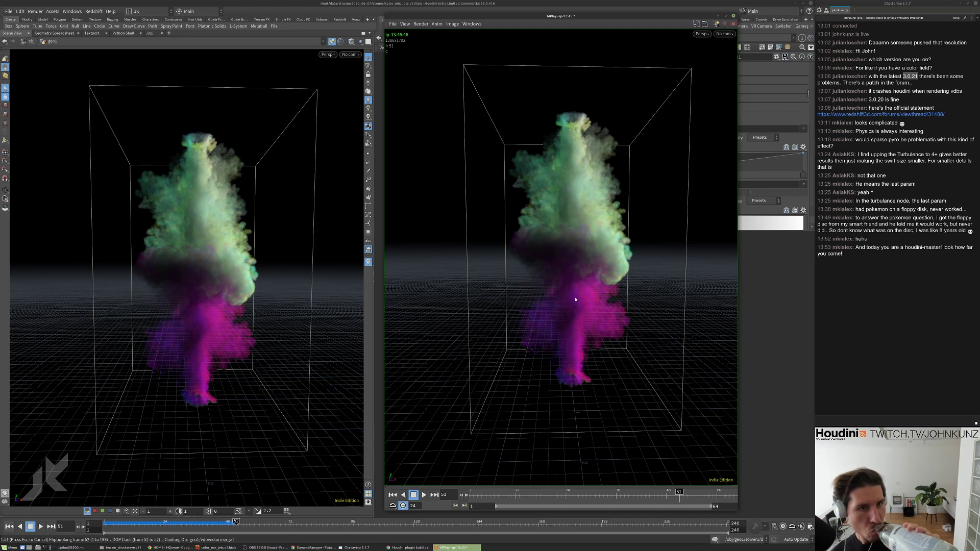
{"action": "key", "text": "Up"}
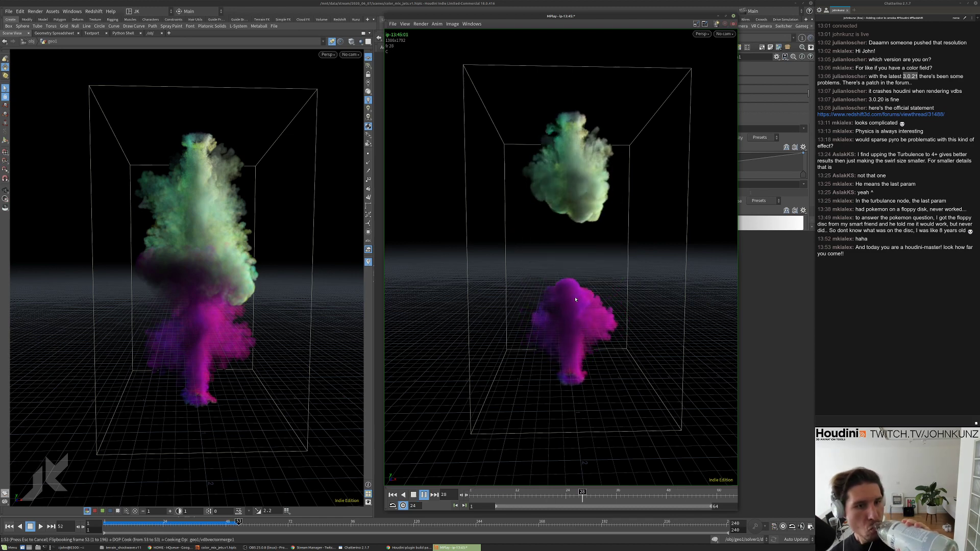
Play the flipbook in reverse, step frames back and forth, then return to Houdini.
{"action": "key", "text": "Down"}
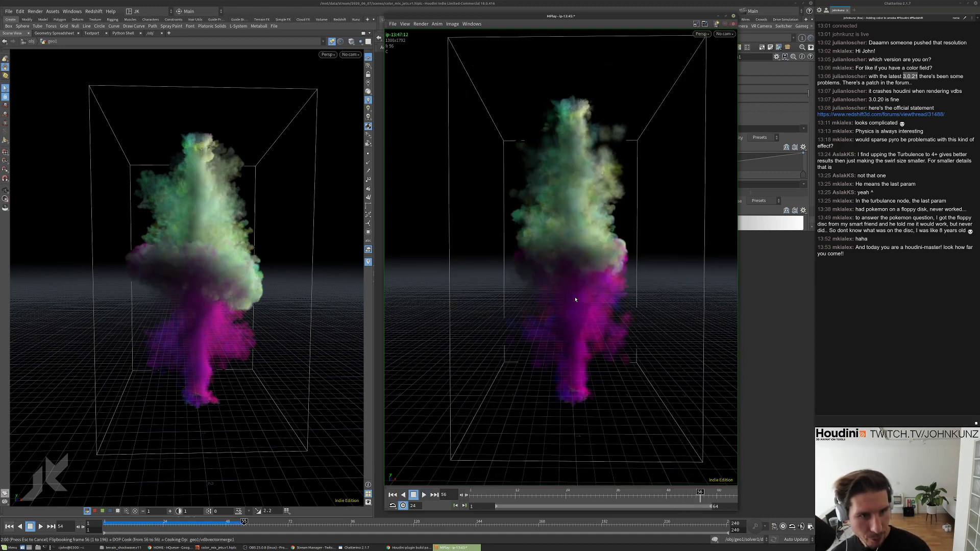
{"action": "key", "text": "Left"}
{"action": "key", "text": "Right"}
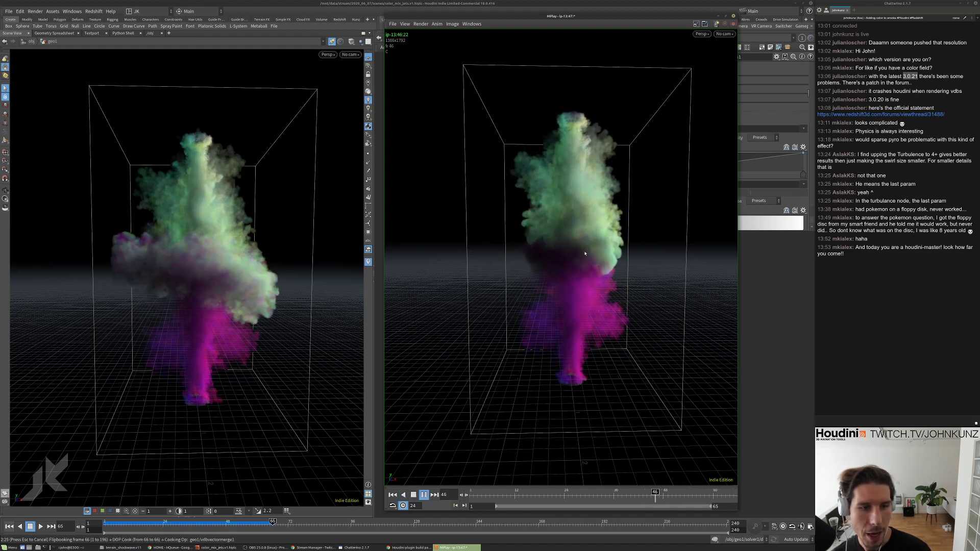
{"action": "left_click", "coordinate": [751, 269]}
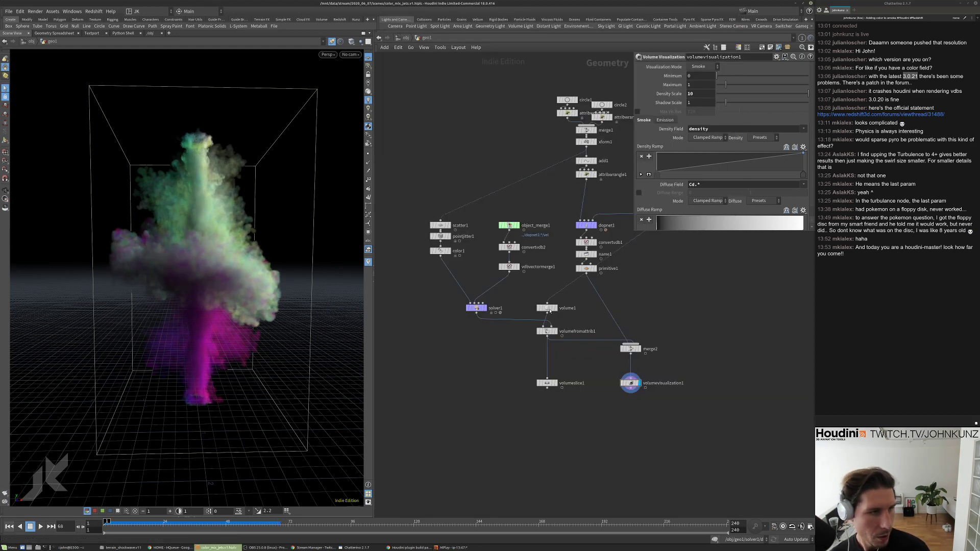
At frame 1, set volume1's Div Size to 0.025.
{"action": "scroll", "coordinate": [550, 311], "scroll_direction": "up", "scroll_amount": 3}
{"action": "key", "text": "ctrl+Up"}
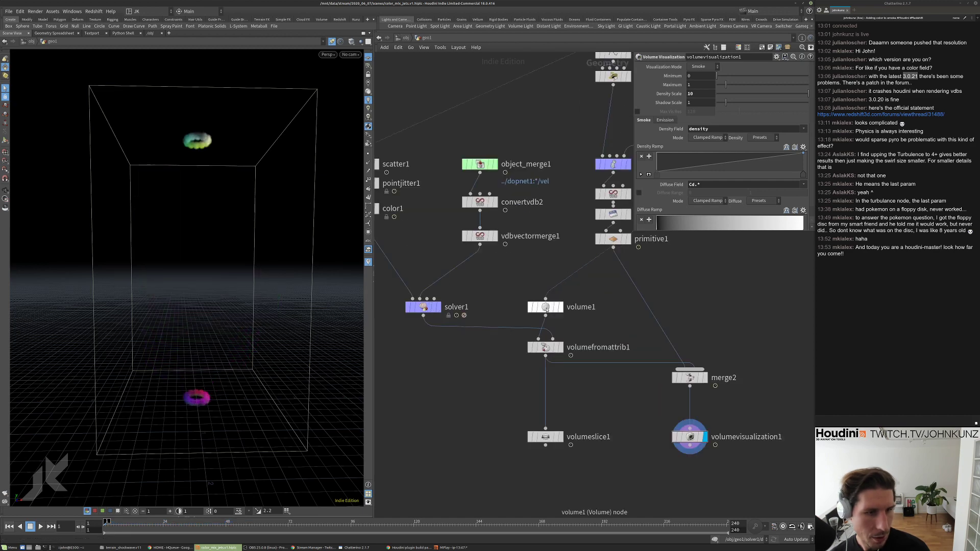
{"action": "left_click", "coordinate": [545, 307]}
{"action": "left_click", "coordinate": [696, 170]}
{"action": "type", "text": "25"}
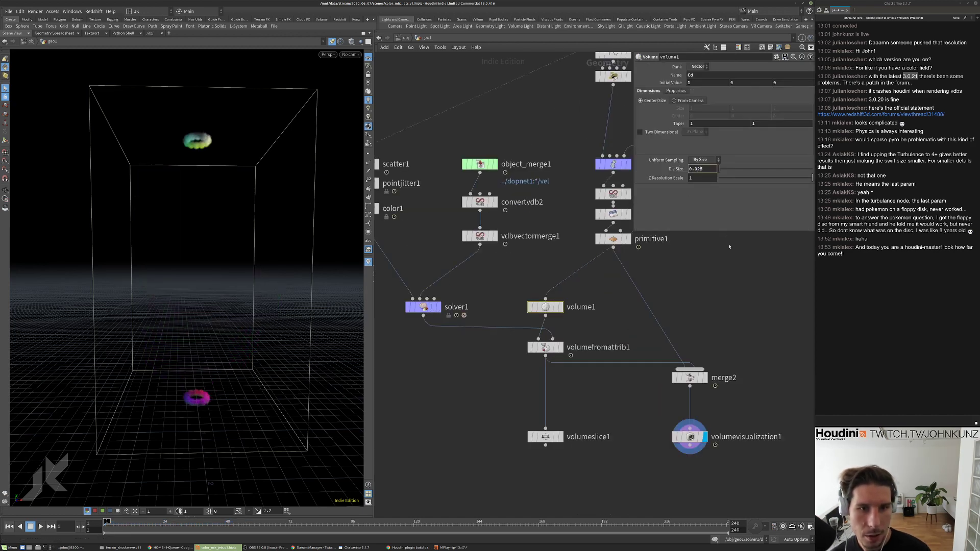
{"action": "key", "text": "Return"}
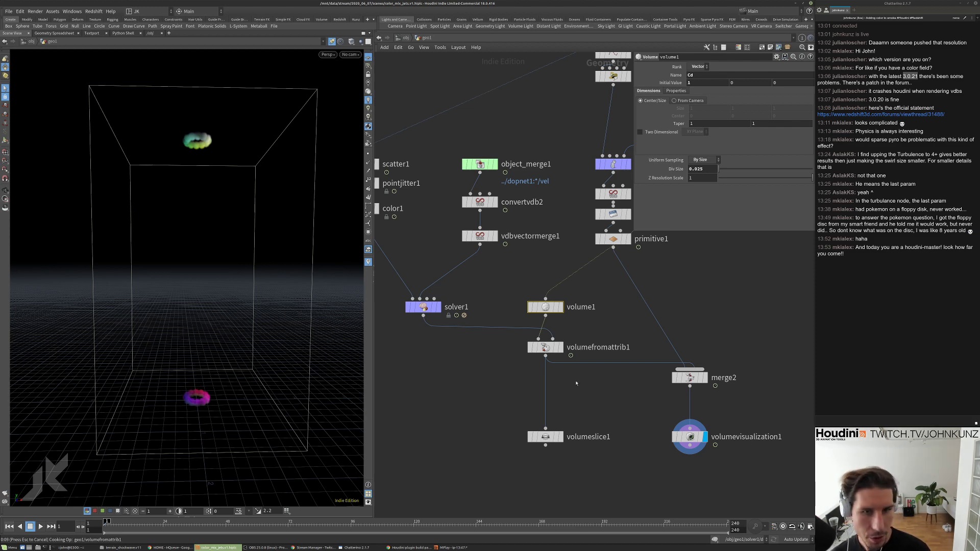
Select scatter1 to show its parameters.
{"action": "scroll", "coordinate": [631, 226], "scroll_direction": "down", "scroll_amount": 3}
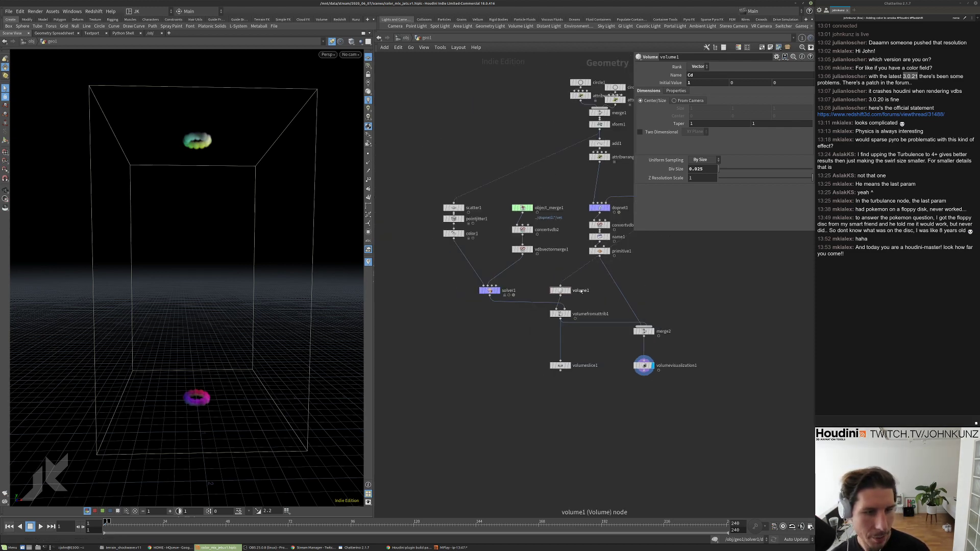
{"action": "scroll", "coordinate": [561, 286], "scroll_direction": "up", "scroll_amount": 2}
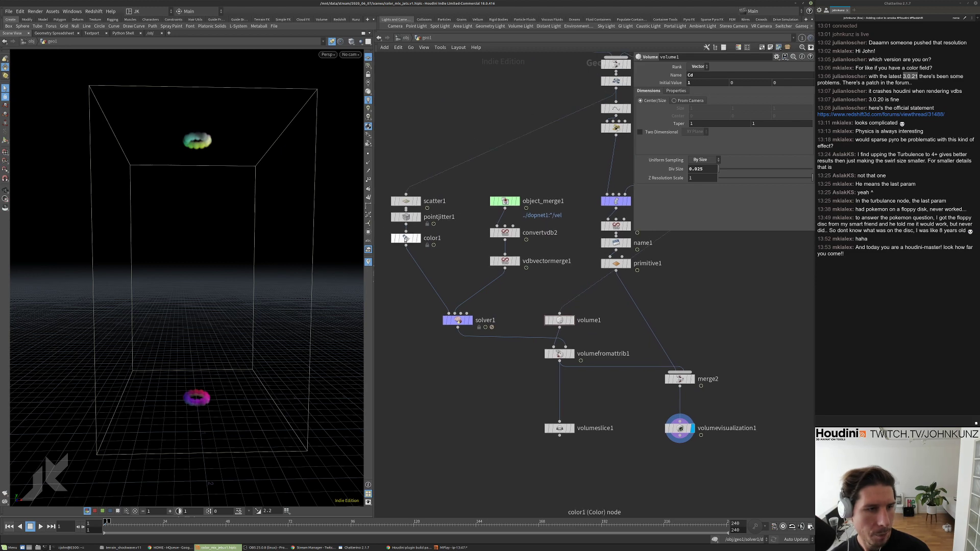
{"action": "left_click", "coordinate": [405, 201]}
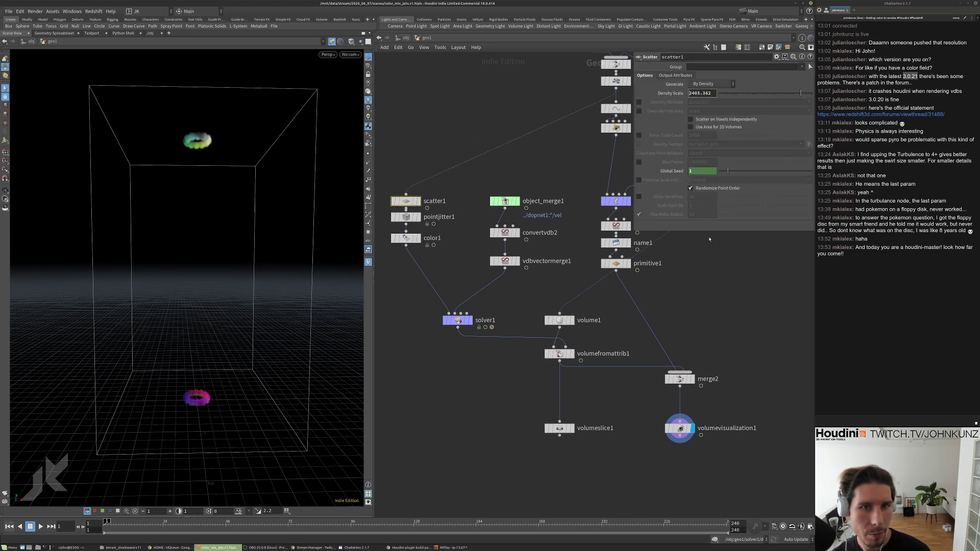
Set scatter1's Density Scale to 12405.362.
{"action": "type", "text": "1"}
{"action": "key", "text": "Return"}
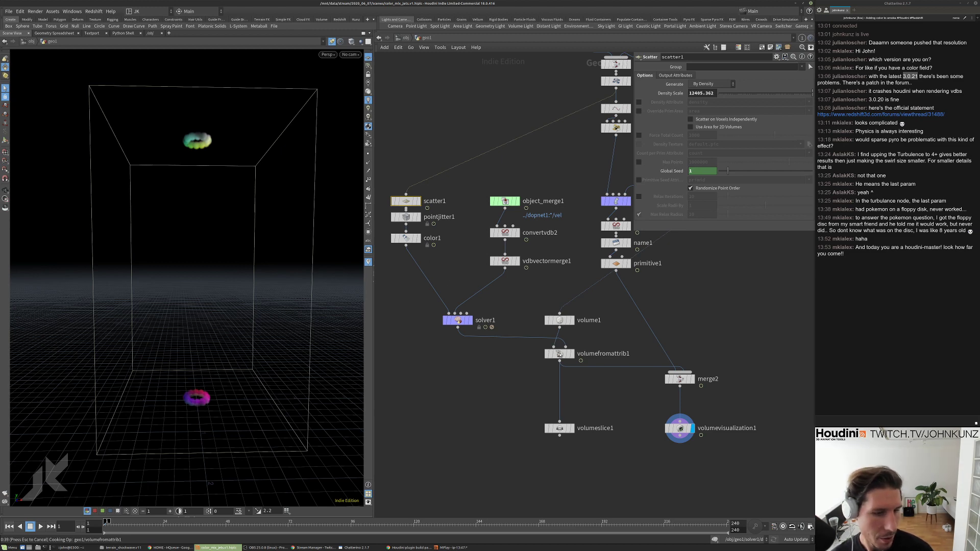
{"action": "scroll", "coordinate": [553, 359], "scroll_direction": "up", "scroll_amount": 3}
Dismiss the interruption error and open the Volume from Attribute help page for volumefromattrib1.
{"action": "left_click", "coordinate": [595, 369]}
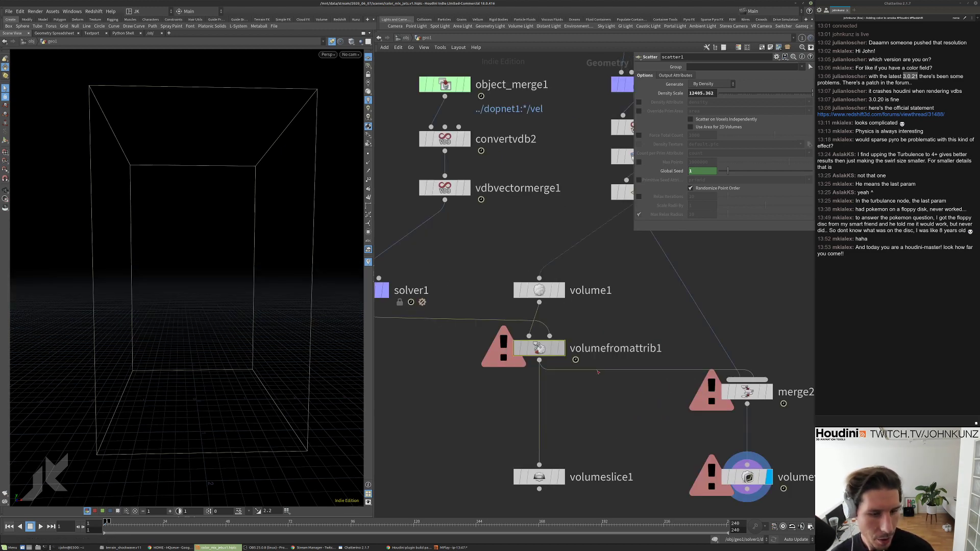
{"action": "left_click", "coordinate": [540, 348]}
{"action": "middle_click_drag", "start_coordinate": [566, 392], "coordinate": [577, 361]}
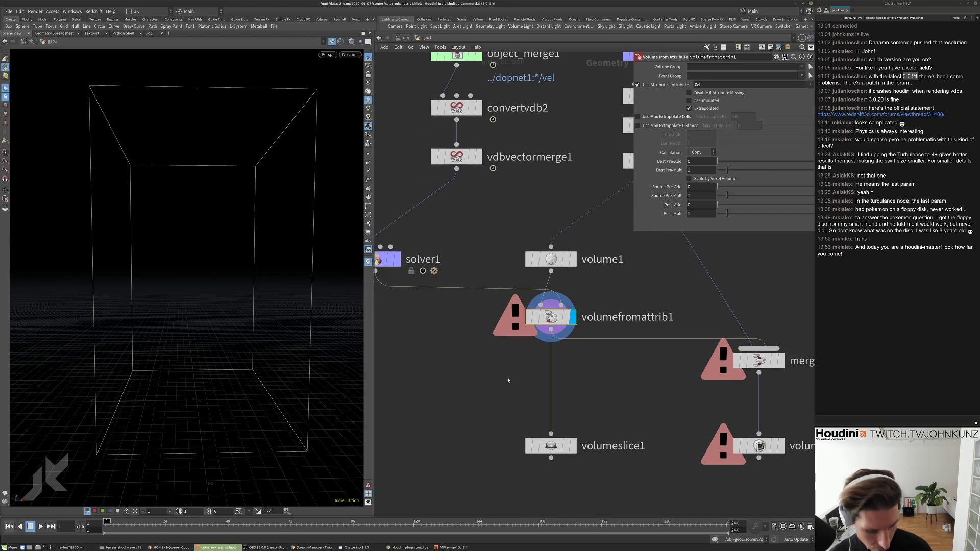
{"action": "key", "text": "ctrl+b"}
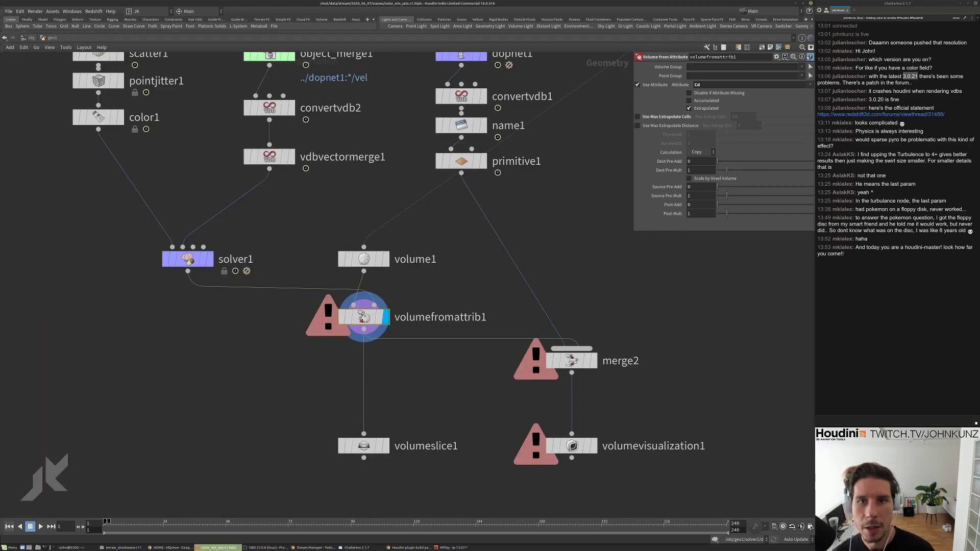
{"action": "left_click", "coordinate": [810, 57]}
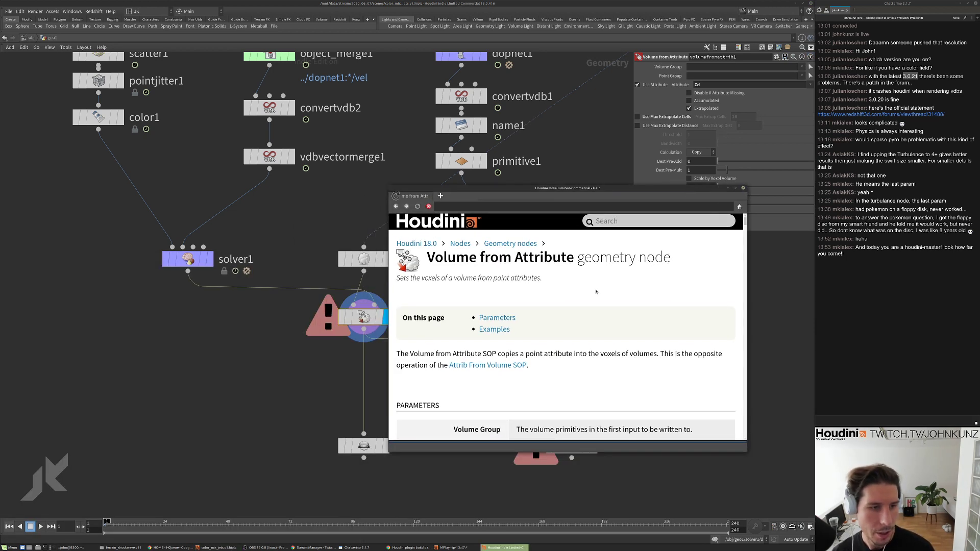
{"action": "scroll", "coordinate": [558, 305], "scroll_direction": "down", "scroll_amount": 2}
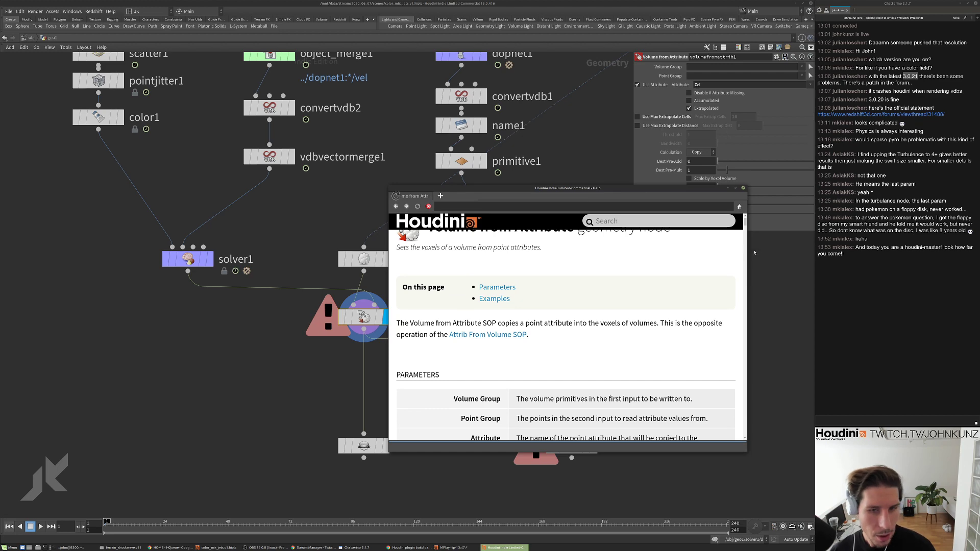
{"action": "mouse_move", "coordinate": [744, 223]}
{"action": "left_mouse_down"}
{"action": "mouse_move", "coordinate": [744, 256]}
{"action": "mouse_move", "coordinate": [738, 221]}
{"action": "left_mouse_up"}
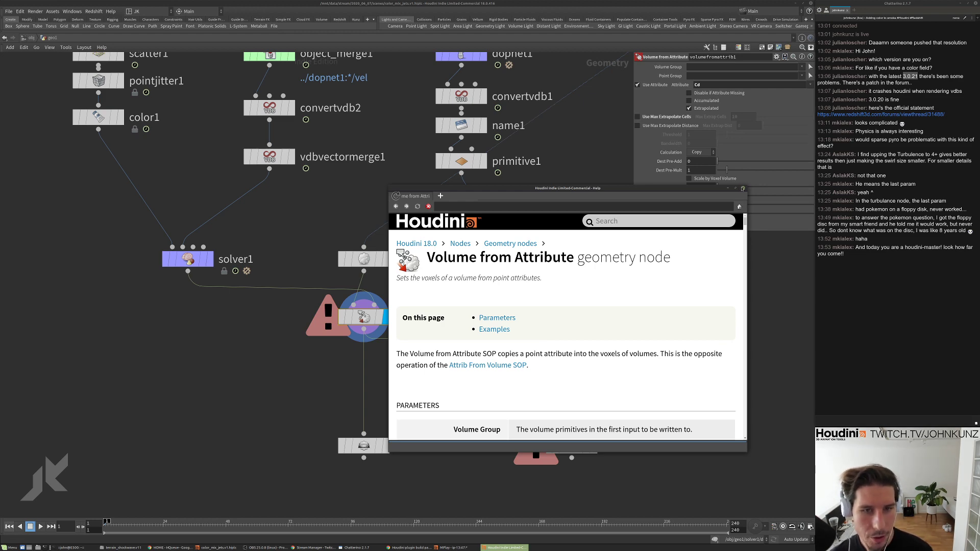
Close the help page, select primitive1, and restore the split layout with the 3D viewport.
{"action": "left_click", "coordinate": [743, 189]}
{"action": "middle_click_drag", "start_coordinate": [473, 167], "coordinate": [482, 204]}
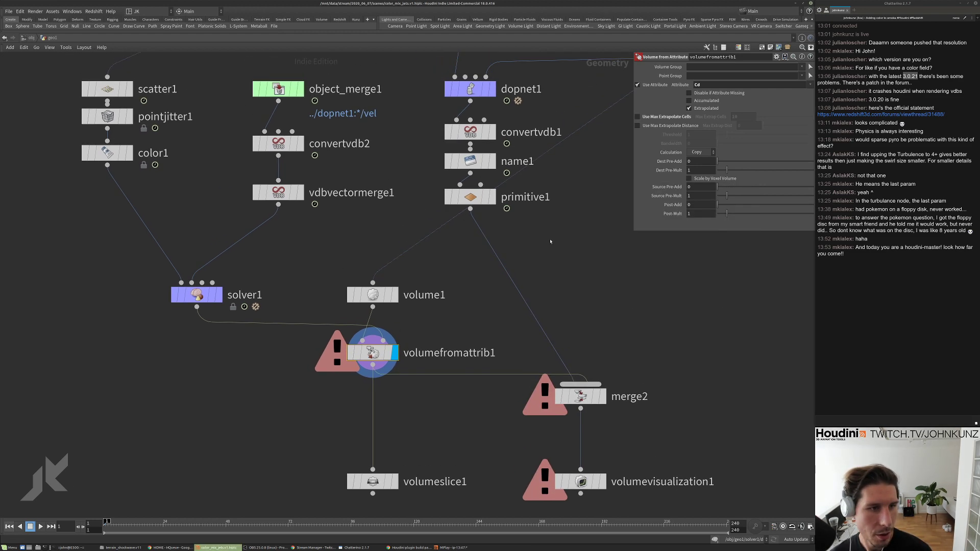
{"action": "left_click", "coordinate": [482, 203]}
{"action": "key", "text": "ctrl+b"}
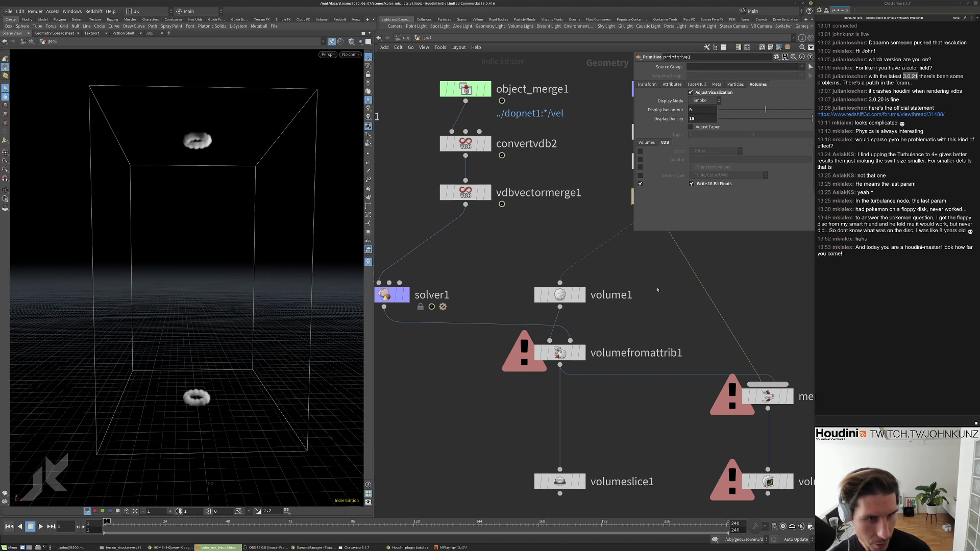
{"action": "key", "text": "f"}
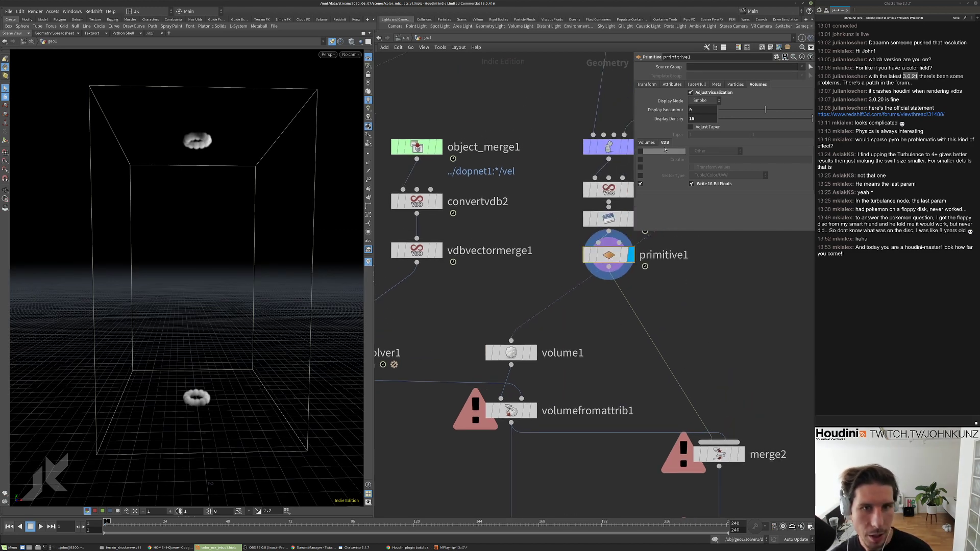
{"action": "middle_click_drag", "start_coordinate": [687, 313], "coordinate": [680, 300]}
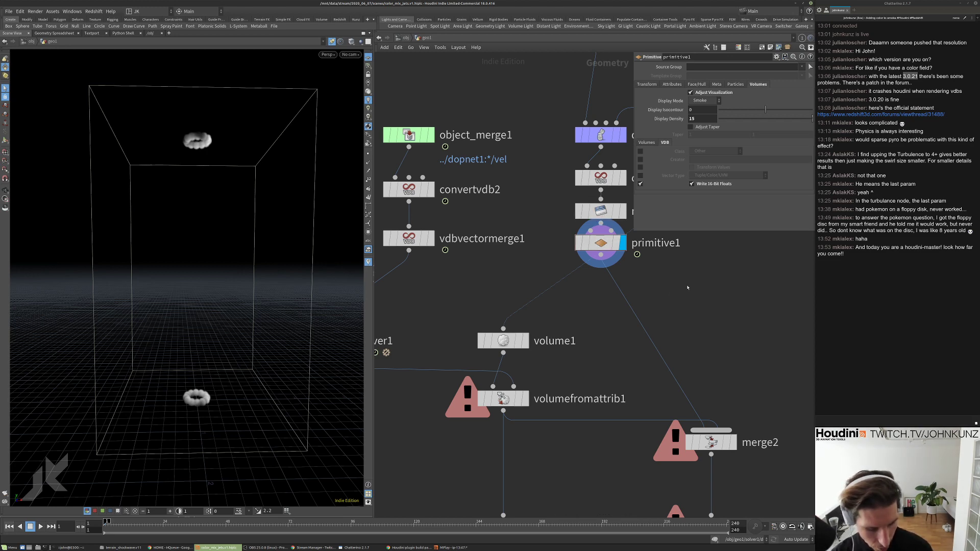
{"action": "key", "text": "Tab"}
Add a Merge node (merge3) wired from primitive1.
{"action": "type", "text": "merge"}
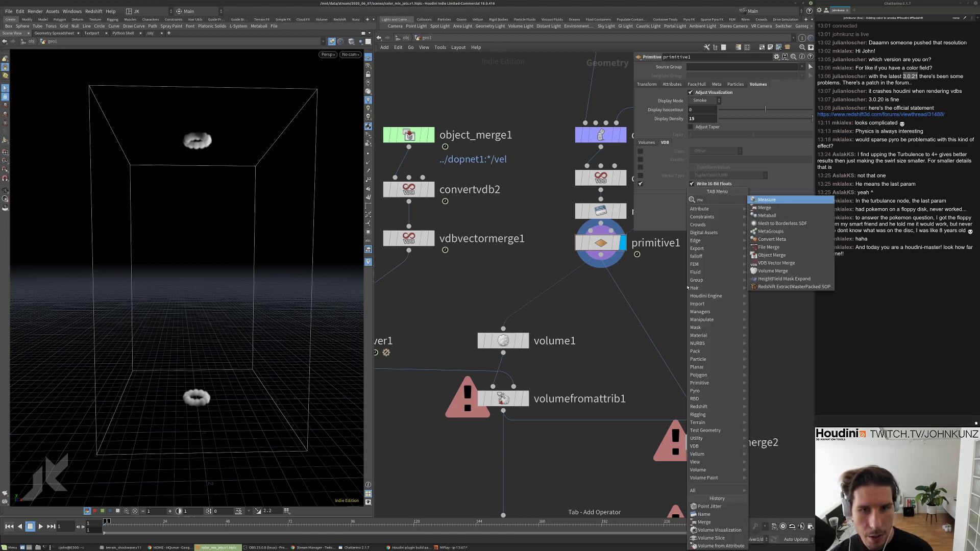
{"action": "key", "text": "Return"}
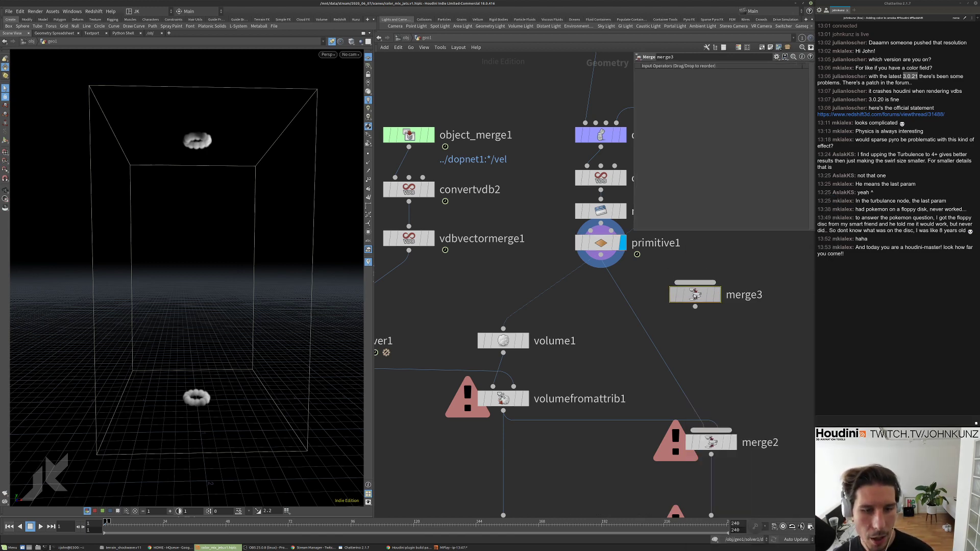
{"action": "left_click", "coordinate": [696, 297]}
{"action": "middle_click_drag", "start_coordinate": [688, 263], "coordinate": [680, 279]}
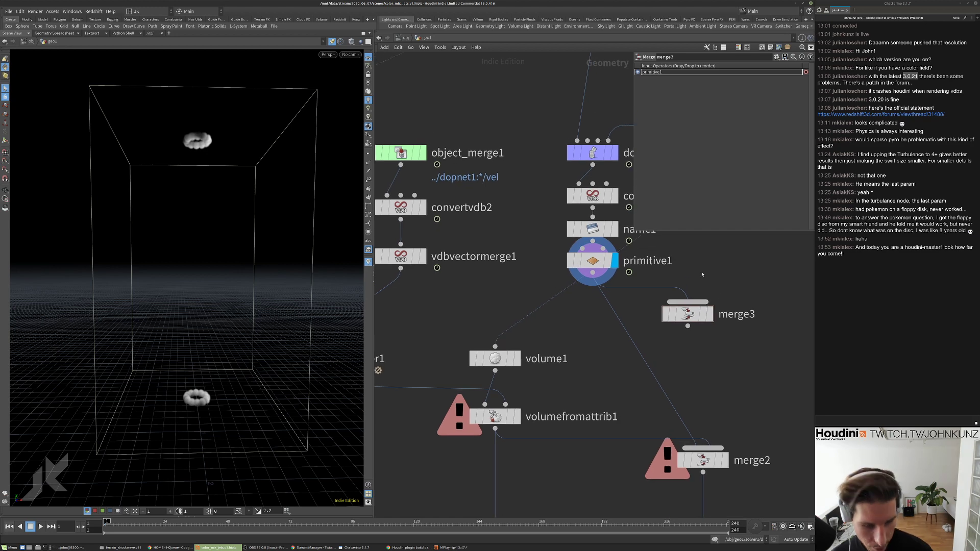
Insert a Name node name2 between primitive1 and merge3, naming it Cd.x.
{"action": "key", "text": "Tab"}
{"action": "type", "text": "name"}
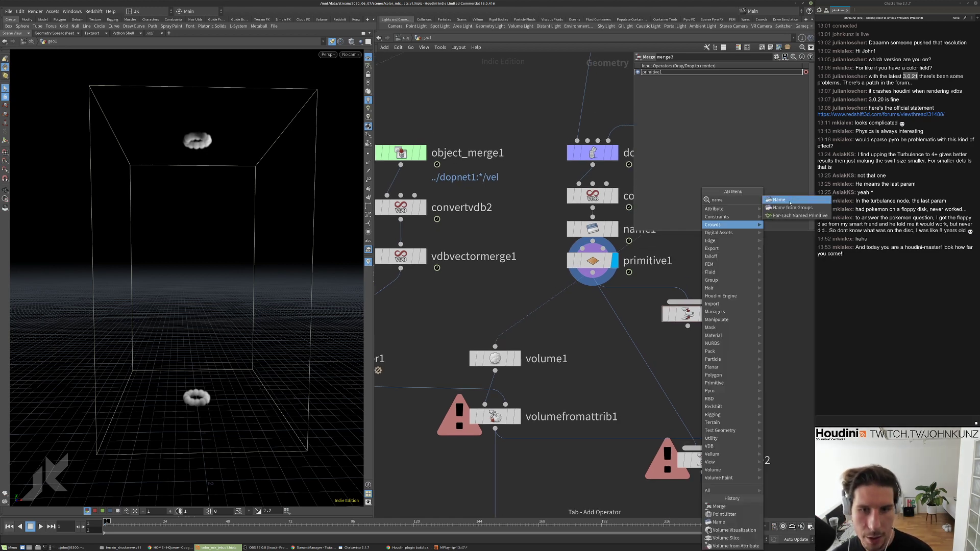
{"action": "key", "text": "Return"}
{"action": "left_click", "coordinate": [744, 260]}
{"action": "left_click_drag", "start_coordinate": [745, 260], "coordinate": [688, 269]}
{"action": "left_click", "coordinate": [708, 118]}
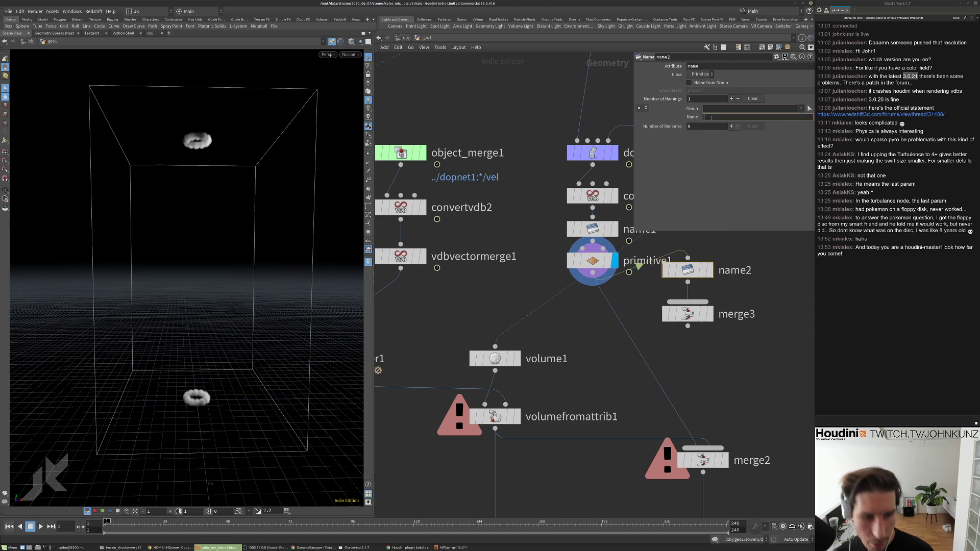
{"action": "type", "text": "Cd"}
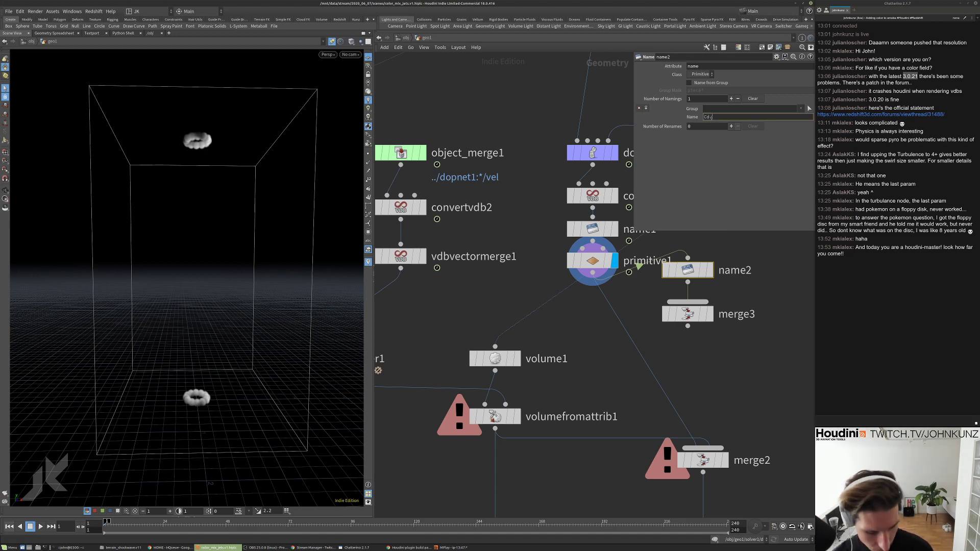
{"action": "type", "text": ".x"}
Duplicate the Name node into merge3 and rename the copy to Cd.y.
{"action": "scroll", "coordinate": [726, 363], "scroll_direction": "down", "scroll_amount": 2}
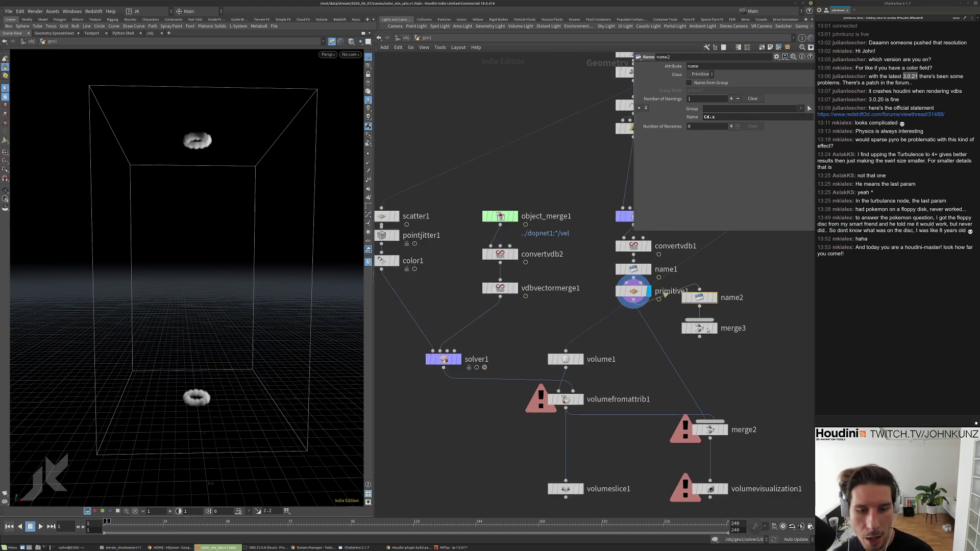
{"action": "left_click_drag", "start_coordinate": [702, 329], "coordinate": [724, 340]}
{"action": "left_click_drag", "start_coordinate": [700, 298], "coordinate": [764, 316]}
{"action": "key", "text": "ctrl+z"}
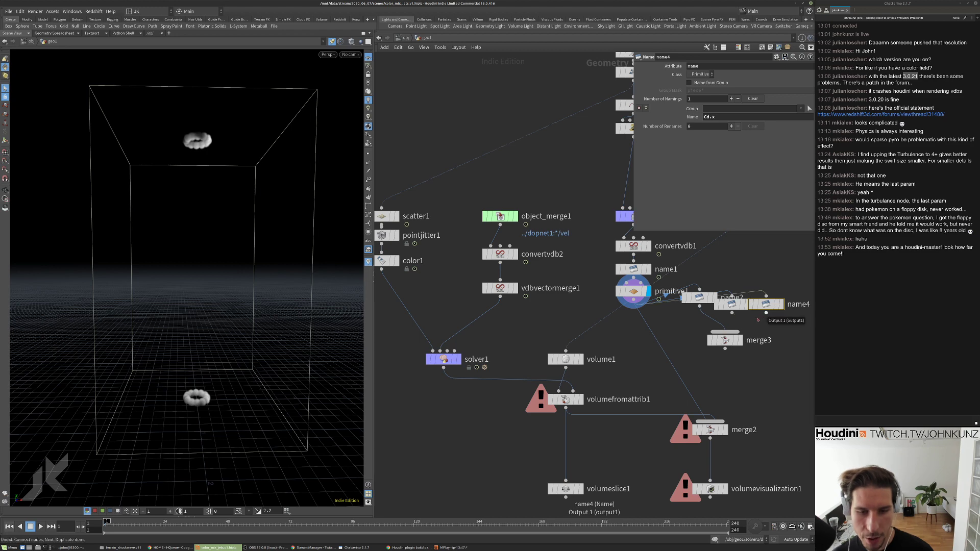
{"action": "left_click", "coordinate": [740, 330]}
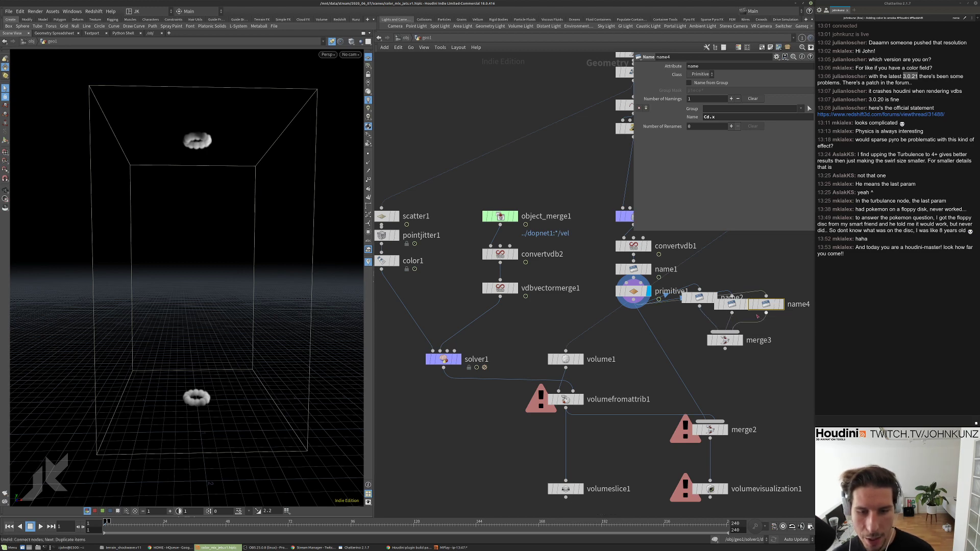
{"action": "left_click", "coordinate": [731, 304]}
{"action": "double_click", "coordinate": [713, 118]}
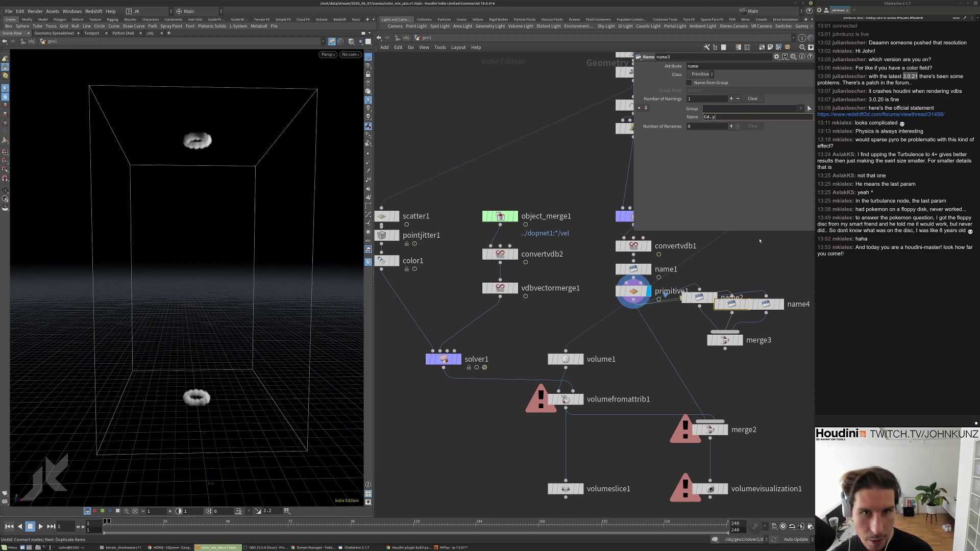
{"action": "type", "text": "y"}
{"action": "key", "text": "Return"}
{"action": "key", "text": "Down"}
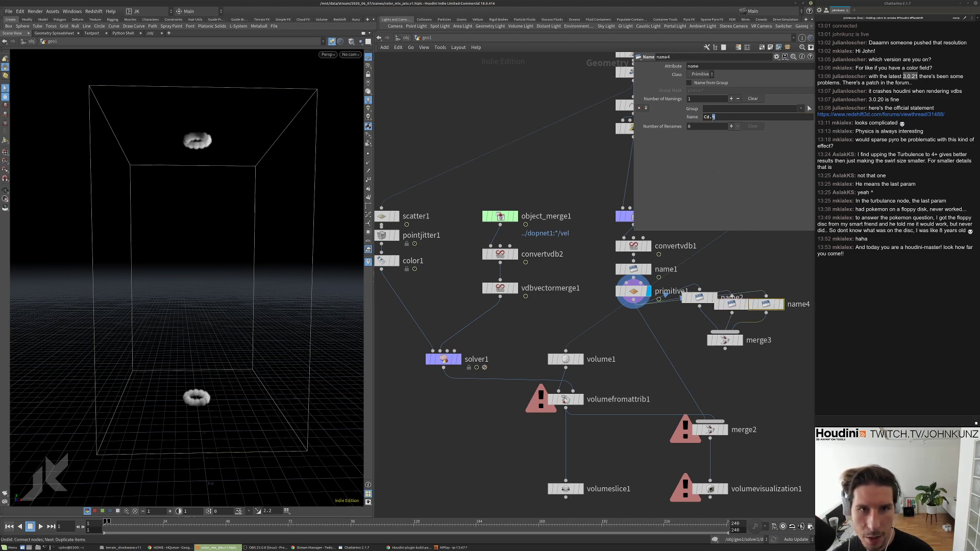
Inspect merge3's merged Cd volumes.
{"action": "left_click", "coordinate": [725, 341]}
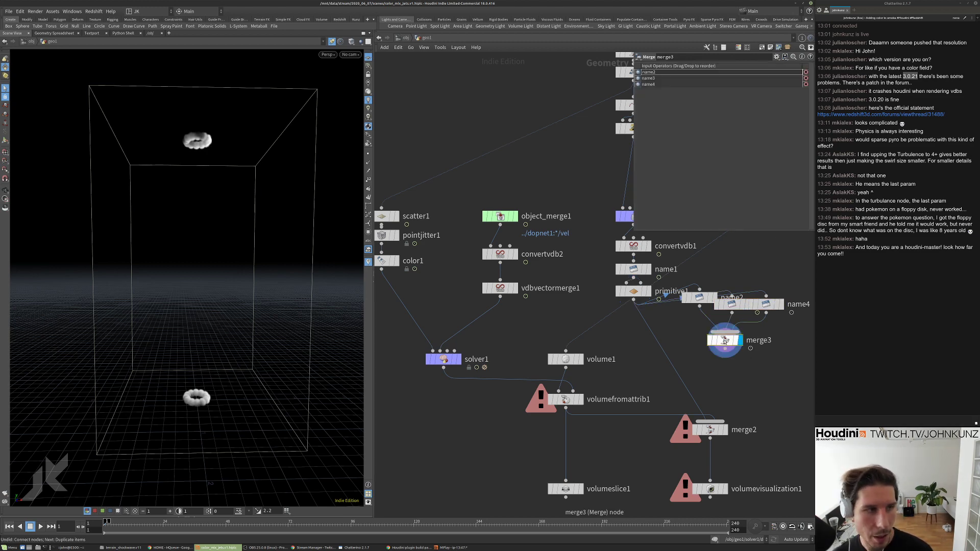
{"action": "middle_click", "coordinate": [725, 341]}
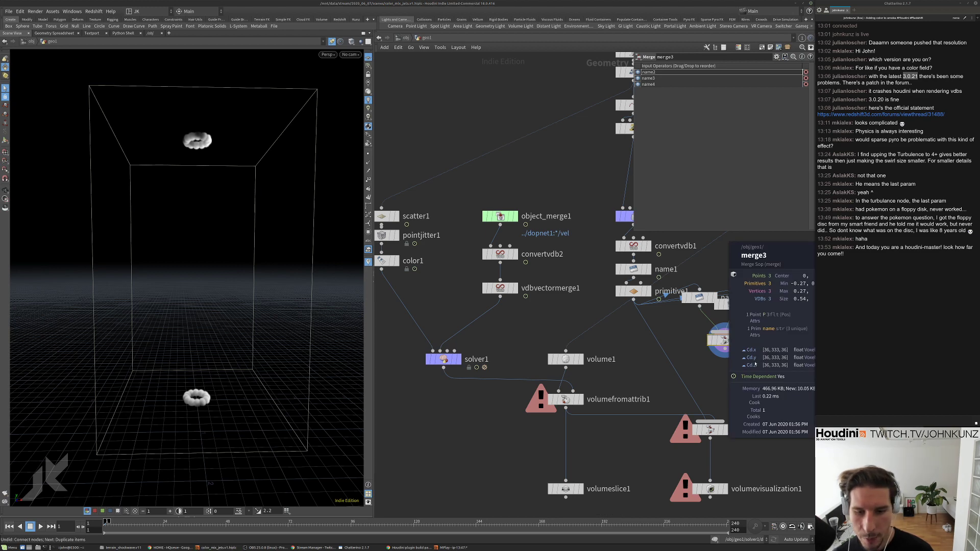
{"action": "middle_click_drag", "start_coordinate": [729, 343], "coordinate": [629, 314]}
{"action": "middle_click", "coordinate": [629, 314]}
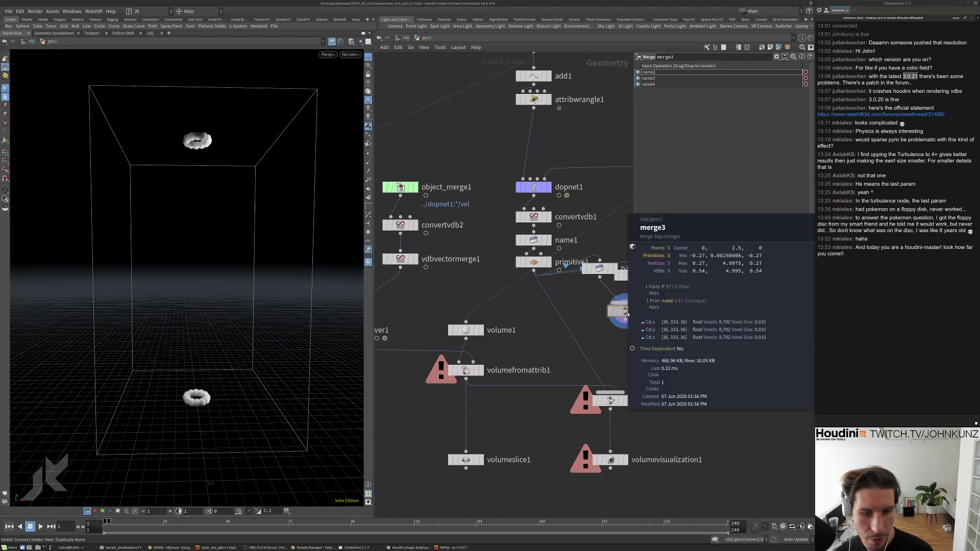
Add a VDB Vector Merge node directly under merge3 and inspect its output.
{"action": "key", "text": "Tab"}
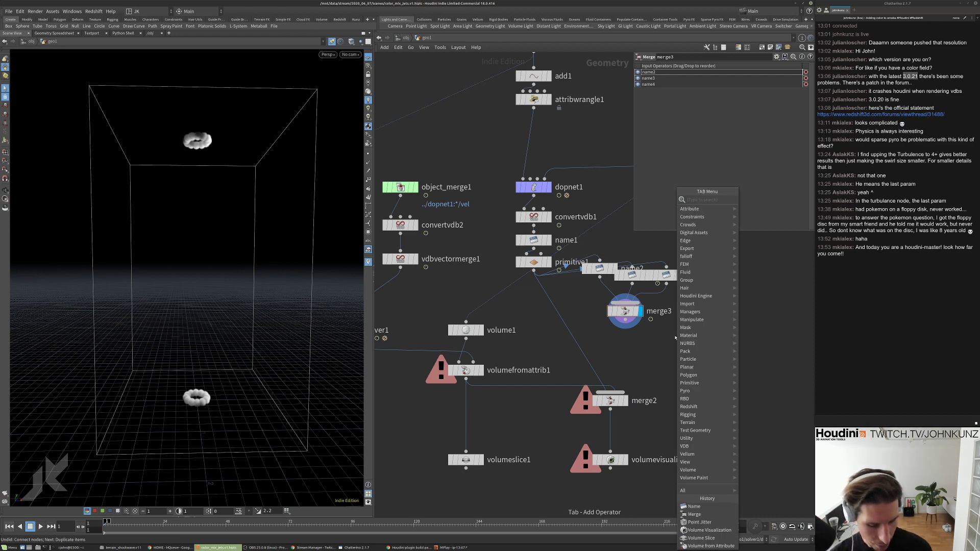
{"action": "type", "text": "vec"}
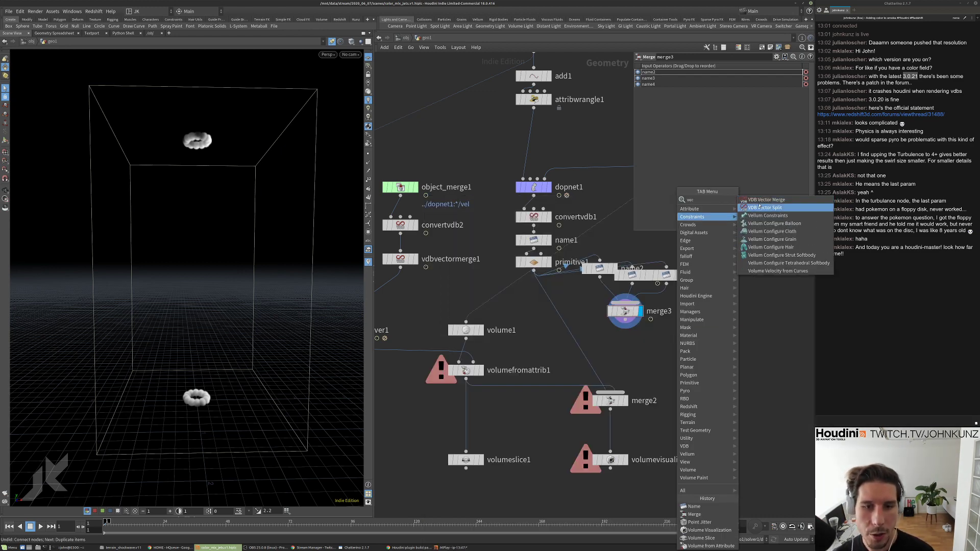
{"action": "left_click", "coordinate": [766, 199]}
{"action": "left_click", "coordinate": [671, 345]}
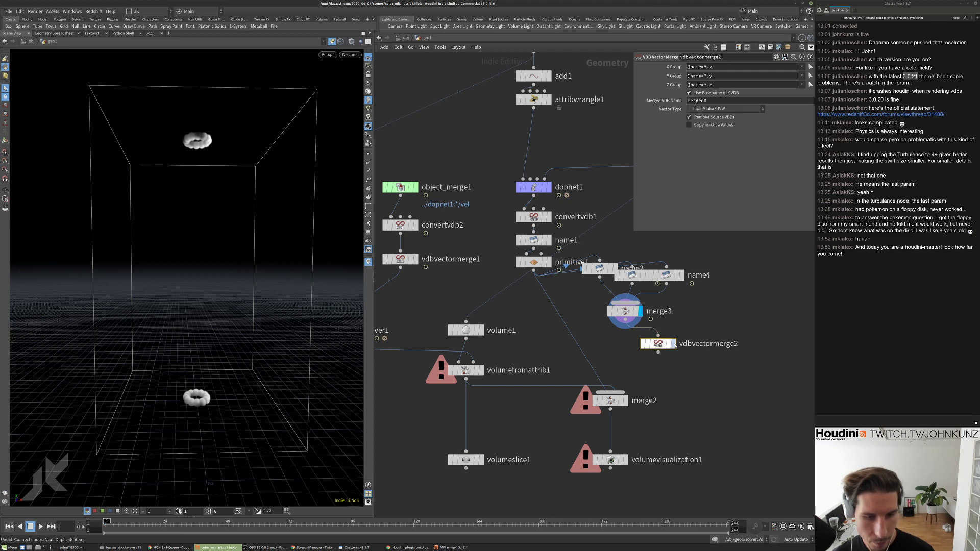
{"action": "left_click_drag", "start_coordinate": [675, 346], "coordinate": [642, 343]}
{"action": "middle_click", "coordinate": [642, 343]}
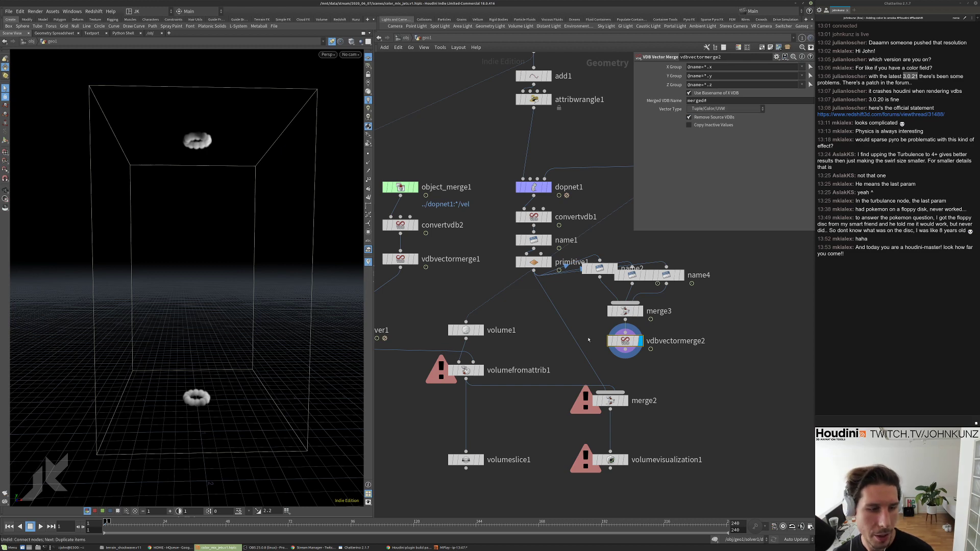
{"action": "middle_click_drag", "start_coordinate": [588, 339], "coordinate": [614, 310]}
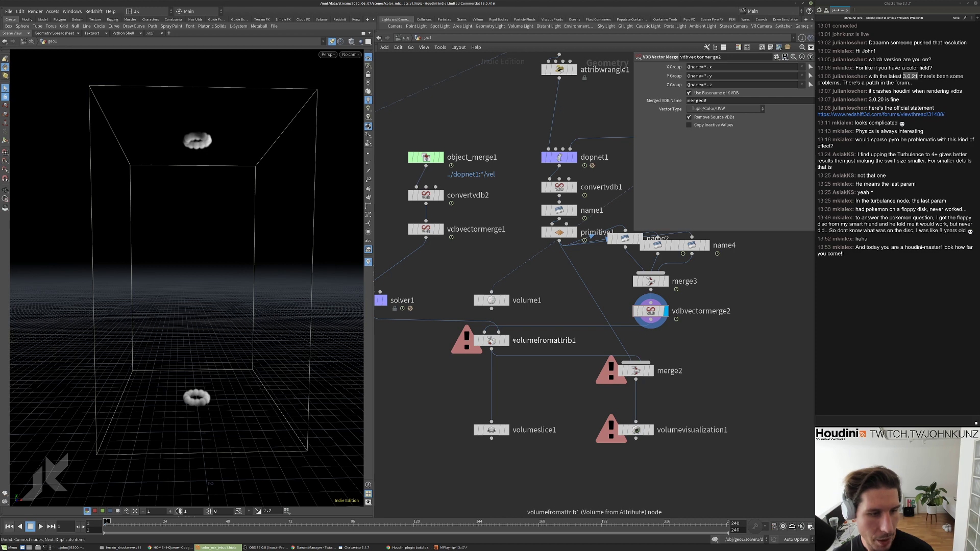
Display volumefromattrib1, the volume slice and smoke visualization, and inspect the output volumes.
{"action": "left_click", "coordinate": [505, 341]}
{"action": "middle_click_drag", "start_coordinate": [521, 376], "coordinate": [517, 359]}
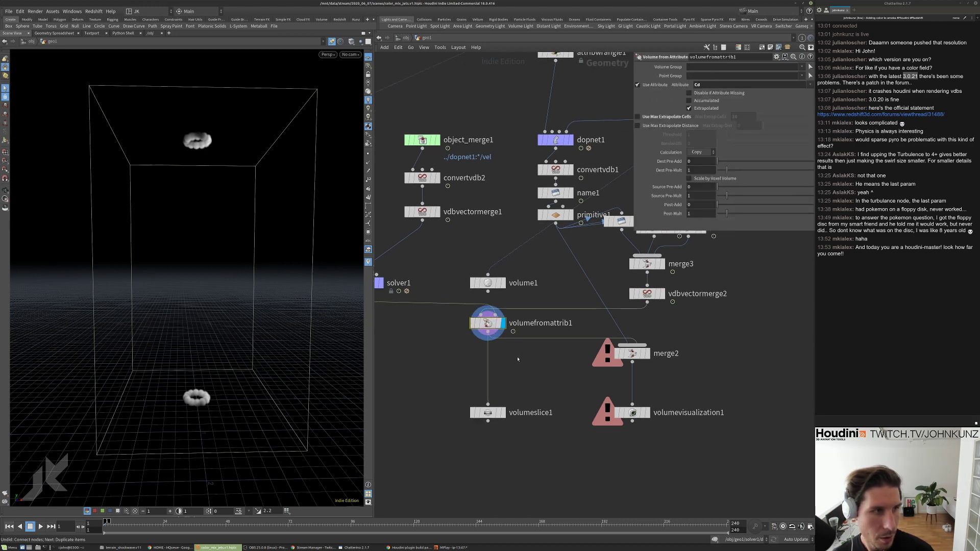
{"action": "left_click", "coordinate": [502, 413]}
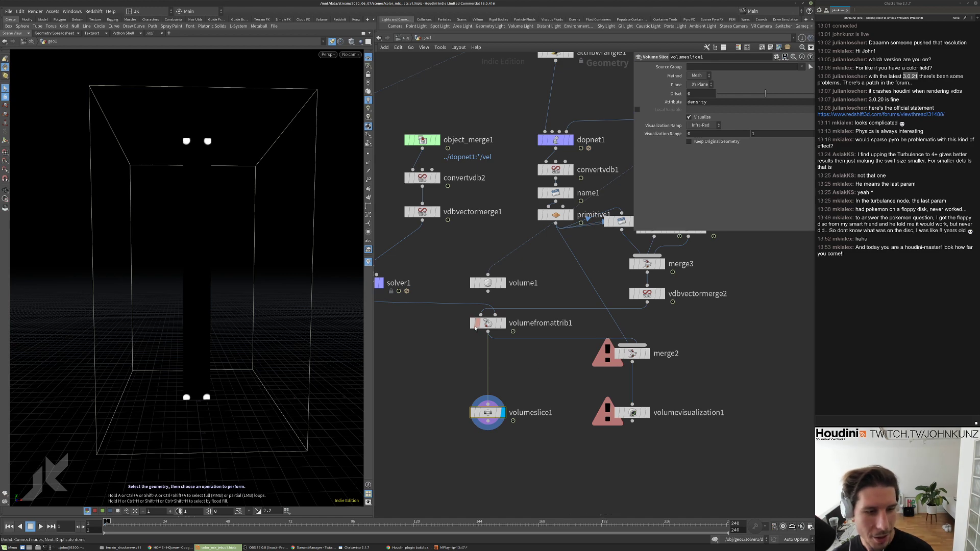
{"action": "left_click", "coordinate": [646, 413]}
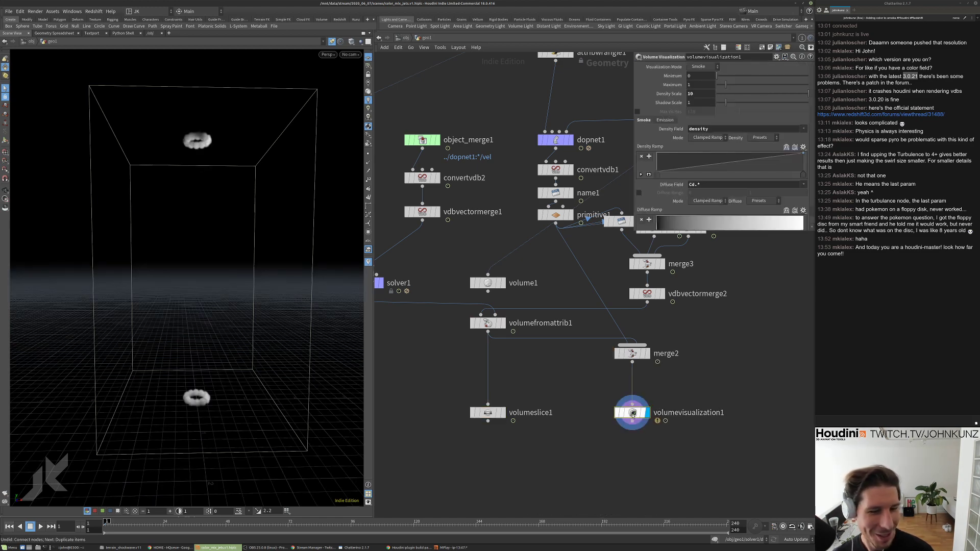
{"action": "middle_click", "coordinate": [495, 320]}
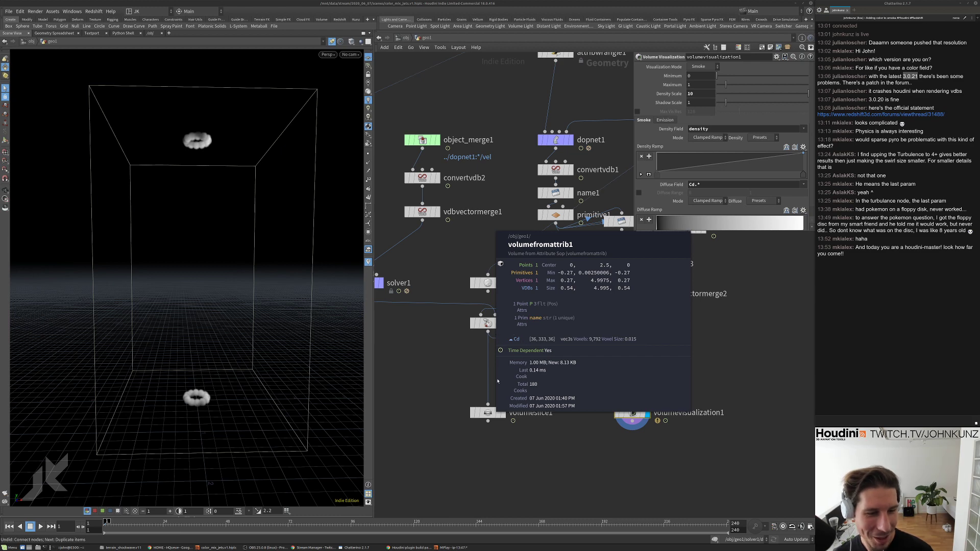
Review the name nodes, then display solver1's green and magenta particle clouds.
{"action": "middle_click_drag", "start_coordinate": [595, 357], "coordinate": [556, 418]}
{"action": "left_click_drag", "start_coordinate": [592, 281], "coordinate": [683, 296]}
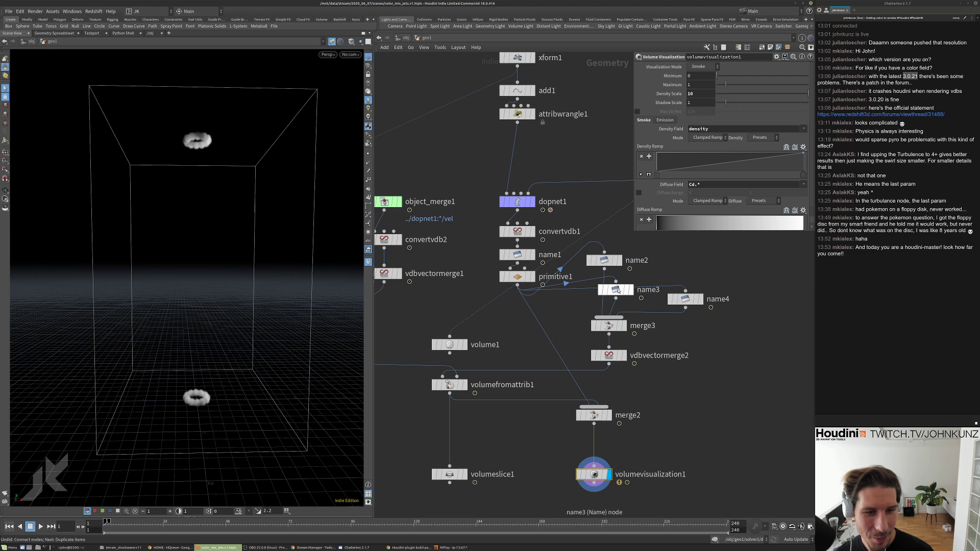
{"action": "left_click", "coordinate": [685, 298]}
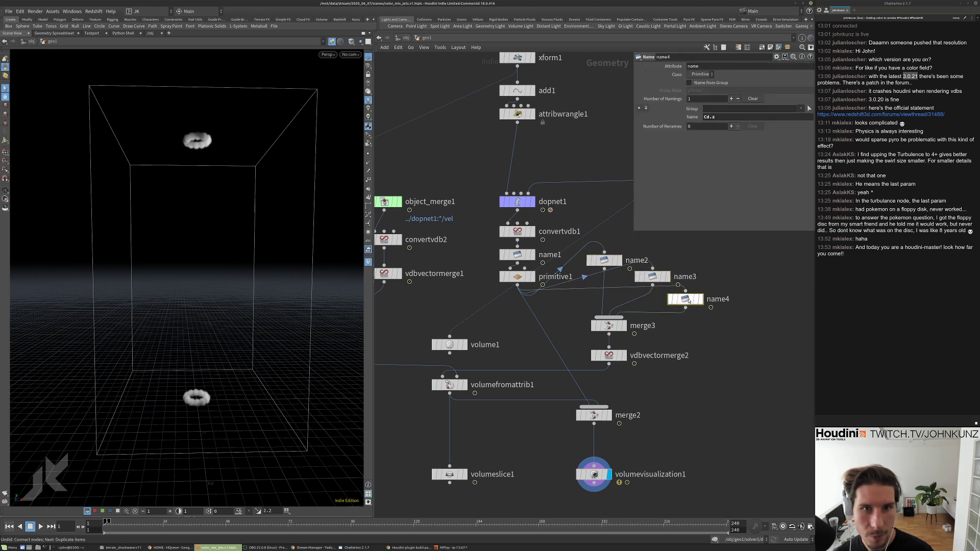
{"action": "left_click", "coordinate": [604, 261]}
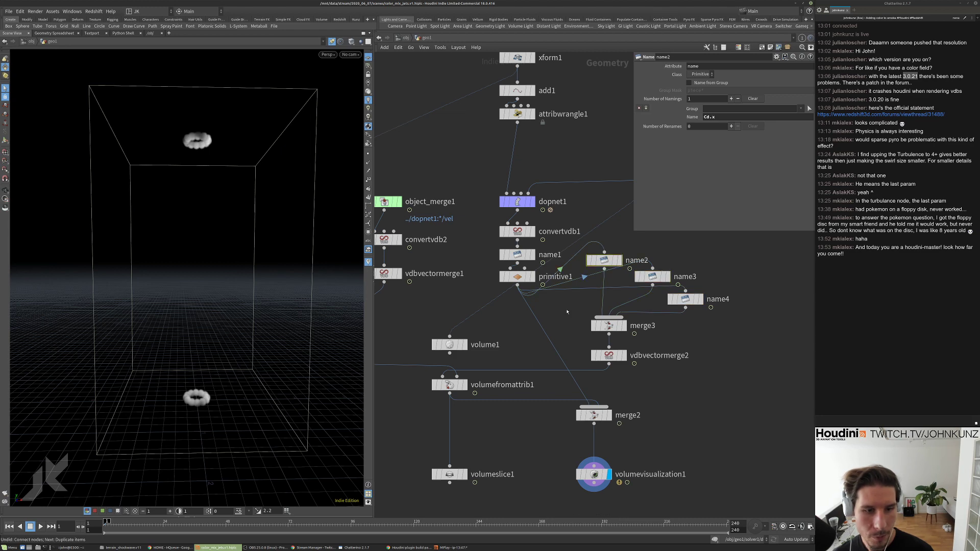
{"action": "scroll", "coordinate": [567, 311], "scroll_direction": "down", "scroll_amount": 3}
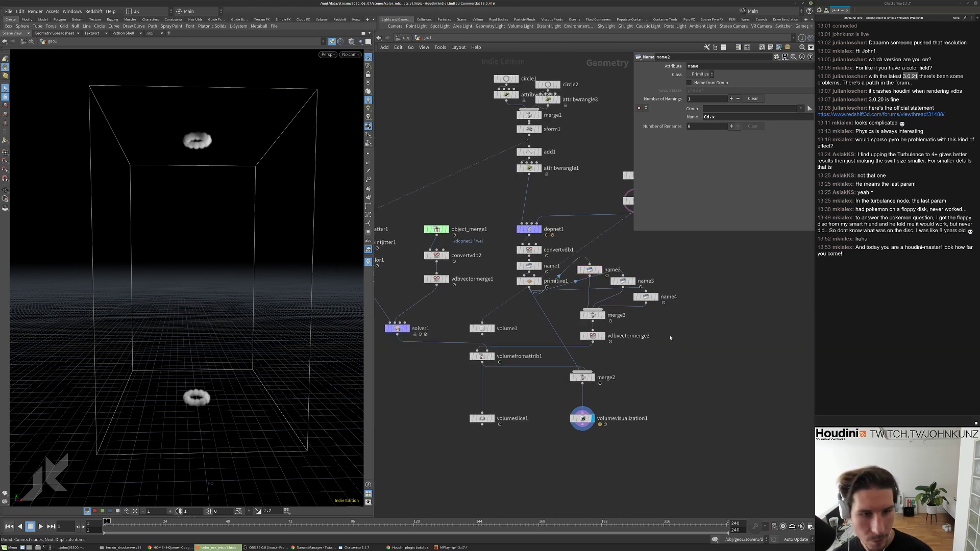
{"action": "mouse_move", "coordinate": [670, 338]}
{"action": "middle_mouse_down"}
{"action": "mouse_move", "coordinate": [693, 340]}
{"action": "mouse_move", "coordinate": [687, 329]}
{"action": "middle_mouse_up"}
{"action": "scroll", "coordinate": [493, 354], "scroll_direction": "up", "scroll_amount": 2}
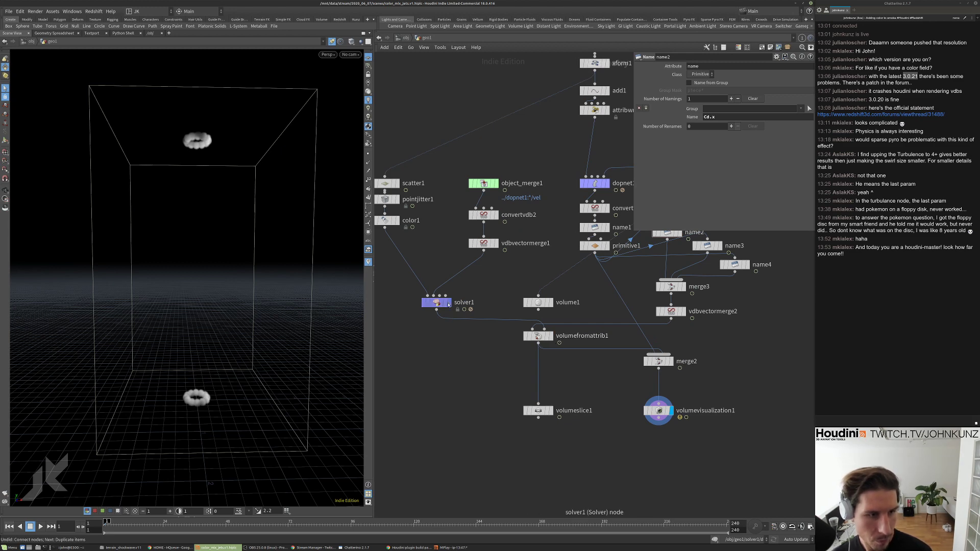
{"action": "left_click", "coordinate": [449, 303]}
Add a VDB from Particles node below solver1.
{"action": "key", "text": "Tab"}
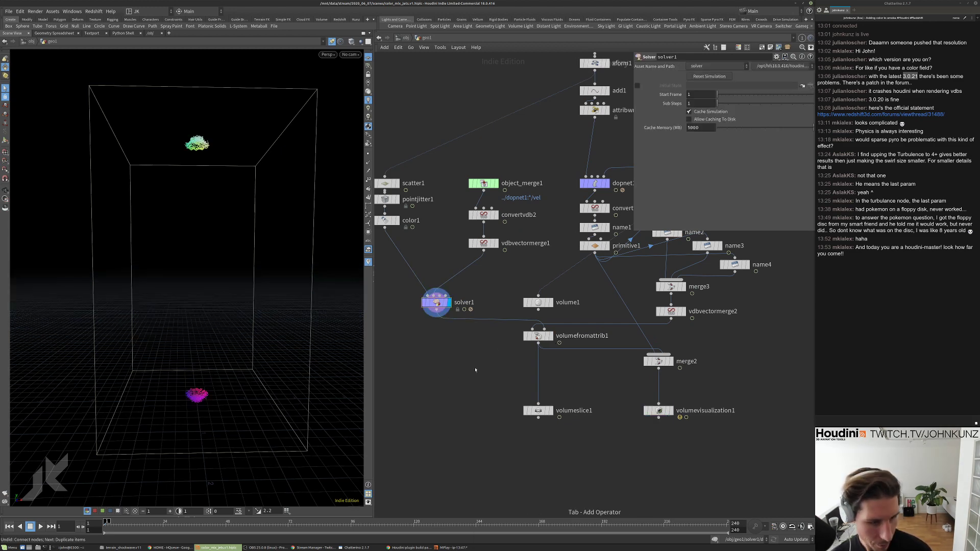
{"action": "type", "text": "vdb"}
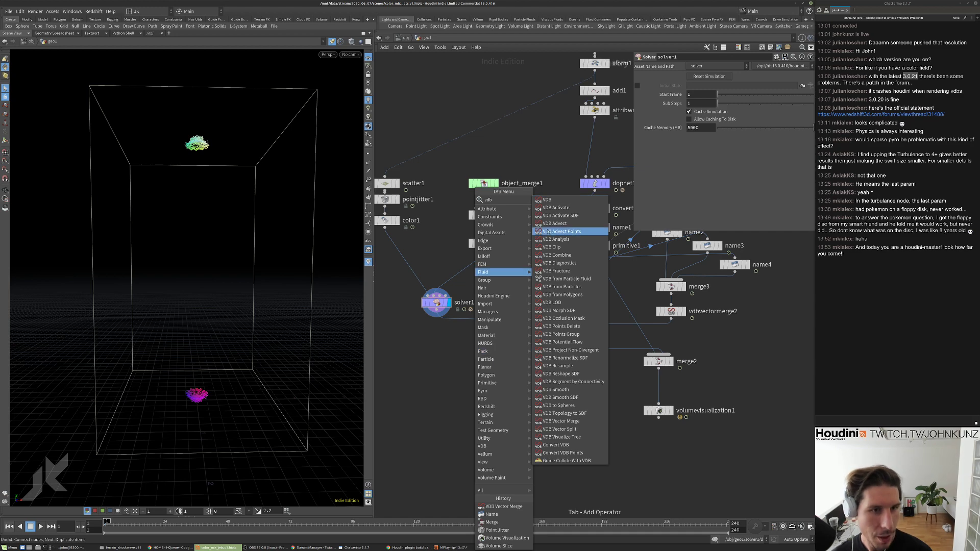
{"action": "left_click", "coordinate": [562, 286]}
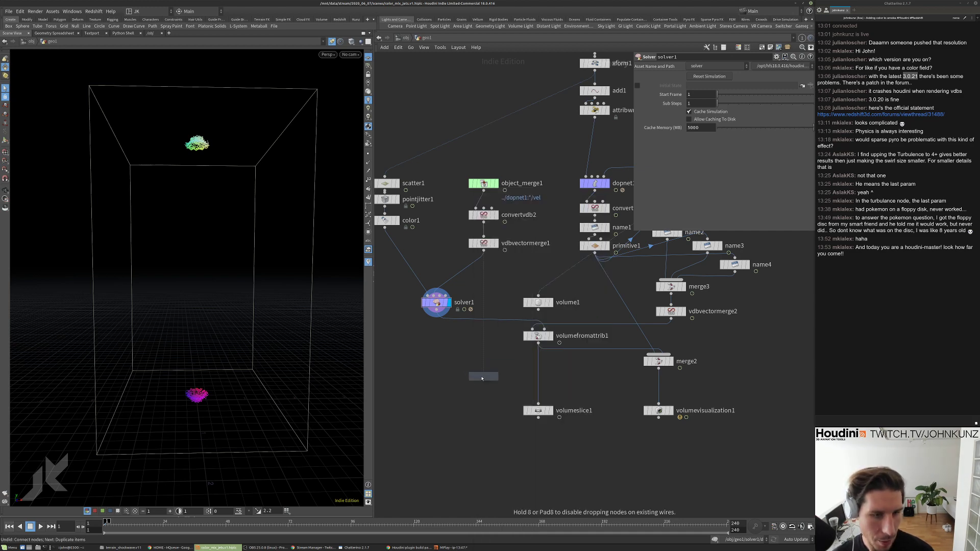
{"action": "left_click", "coordinate": [471, 379]}
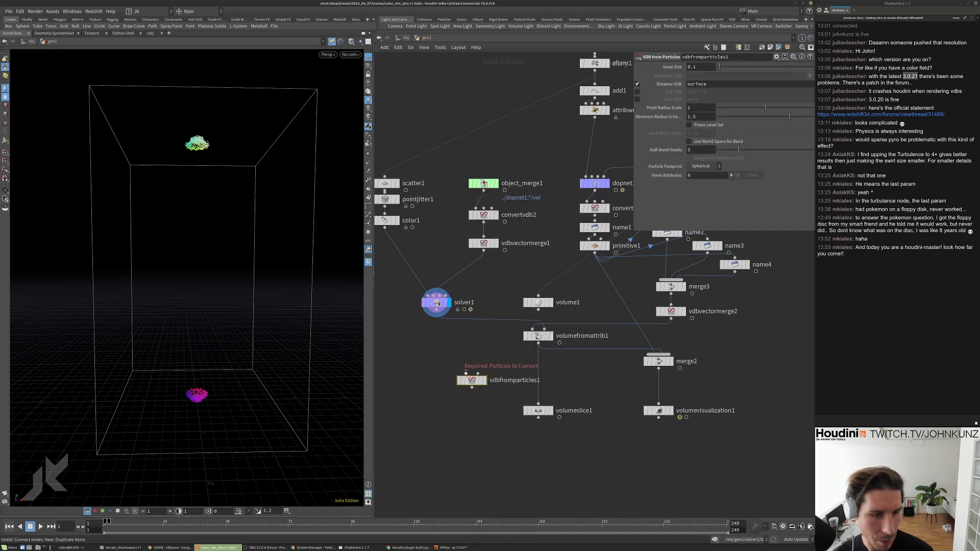
Set vdbfromparticles1's voxel size to 0.02.
{"action": "double_click", "coordinate": [694, 67]}
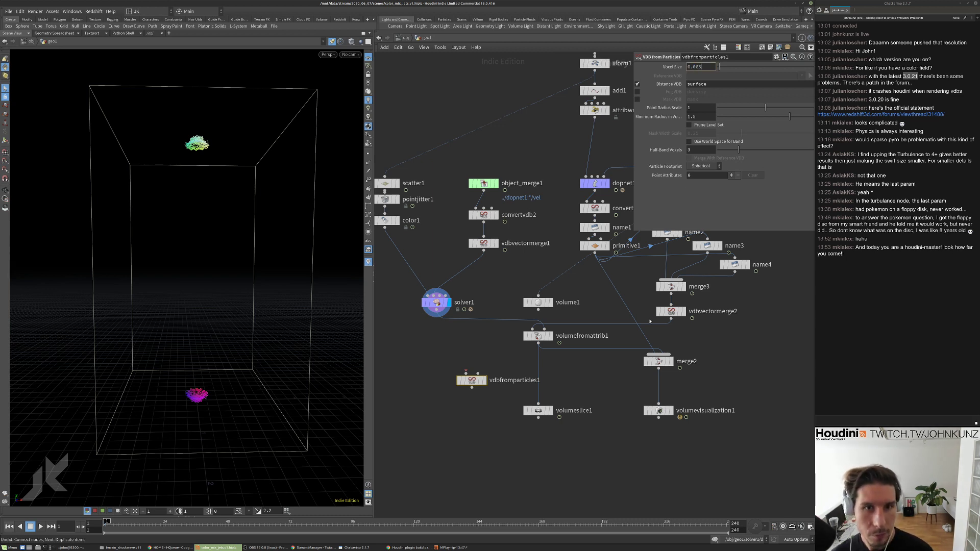
{"action": "key", "text": "Return"}
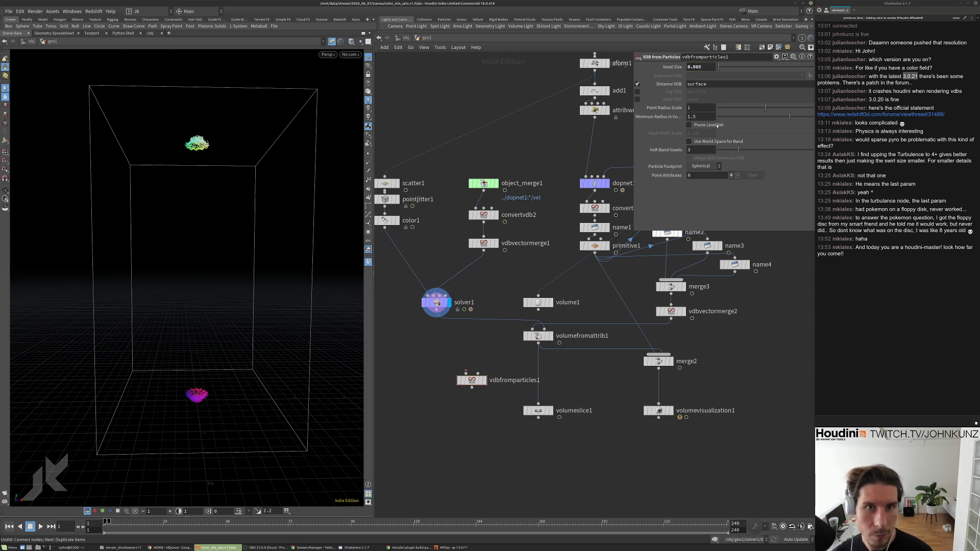
{"action": "double_click", "coordinate": [695, 67]}
{"action": "type", "text": "0.02"}
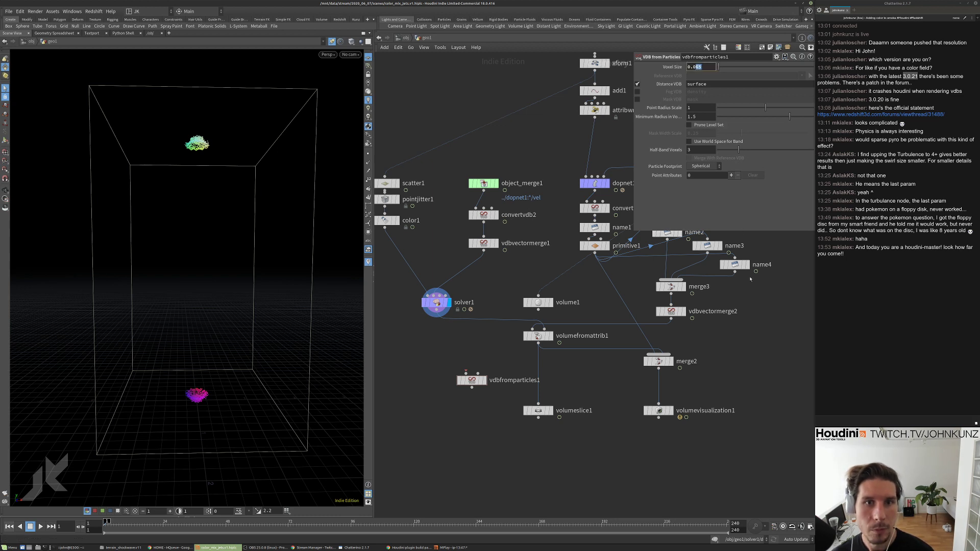
{"action": "key", "text": "Return"}
Set minimum radius 0, point radius scale 0.05 and half-band voxels 5.
{"action": "left_click", "coordinate": [699, 117]}
{"action": "type", "text": "0"}
{"action": "key", "text": "Return"}
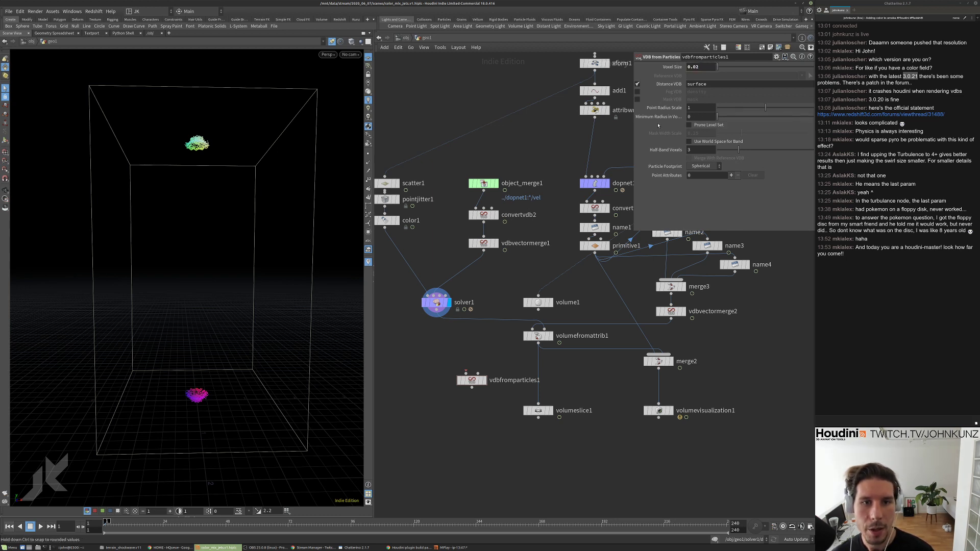
{"action": "left_click", "coordinate": [700, 108]}
{"action": "type", "text": "0.122"}
{"action": "left_click_drag", "start_coordinate": [694, 108], "coordinate": [702, 108]}
{"action": "type", "text": "05"}
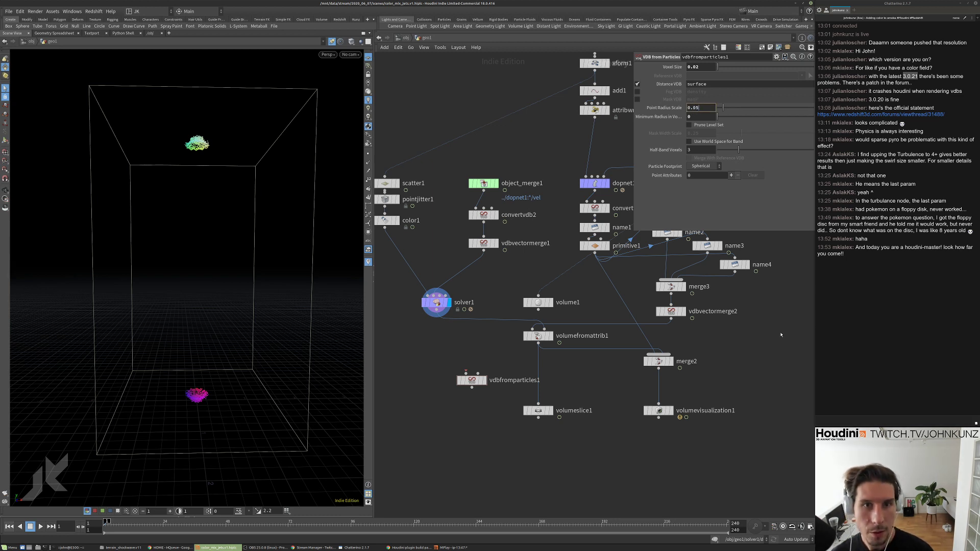
{"action": "key", "text": "Return"}
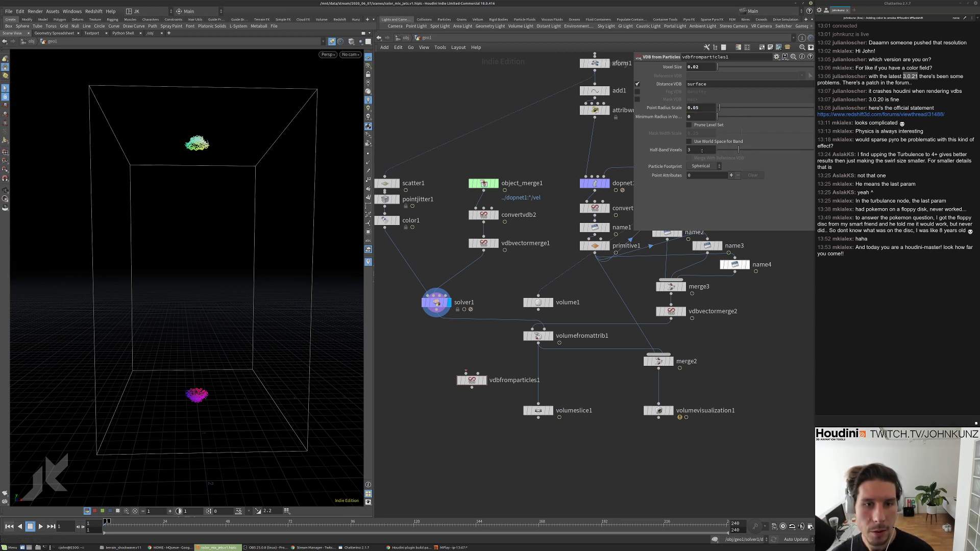
{"action": "left_click", "coordinate": [702, 150]}
{"action": "type", "text": "5"}
{"action": "key", "text": "Return"}
Turn off Distance VDB, add a point attribute, and wire solver1 into vdbfromparticles1.
{"action": "scroll", "coordinate": [470, 374], "scroll_direction": "up", "scroll_amount": 2}
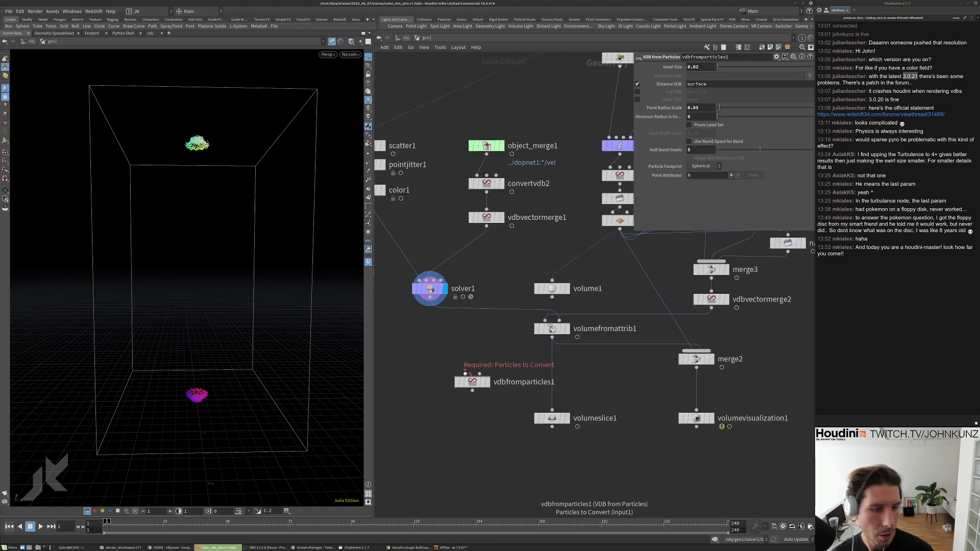
{"action": "left_click", "coordinate": [637, 84]}
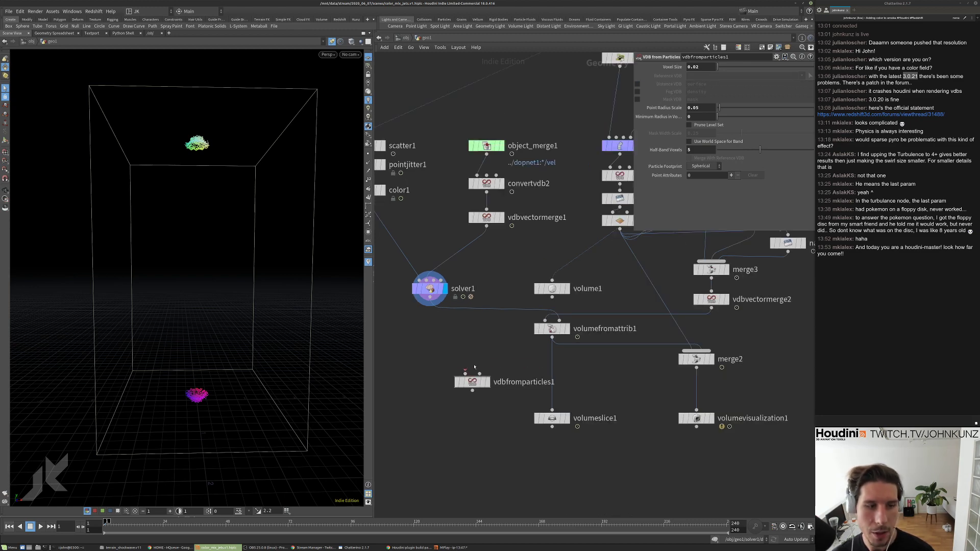
{"action": "left_click", "coordinate": [731, 176]}
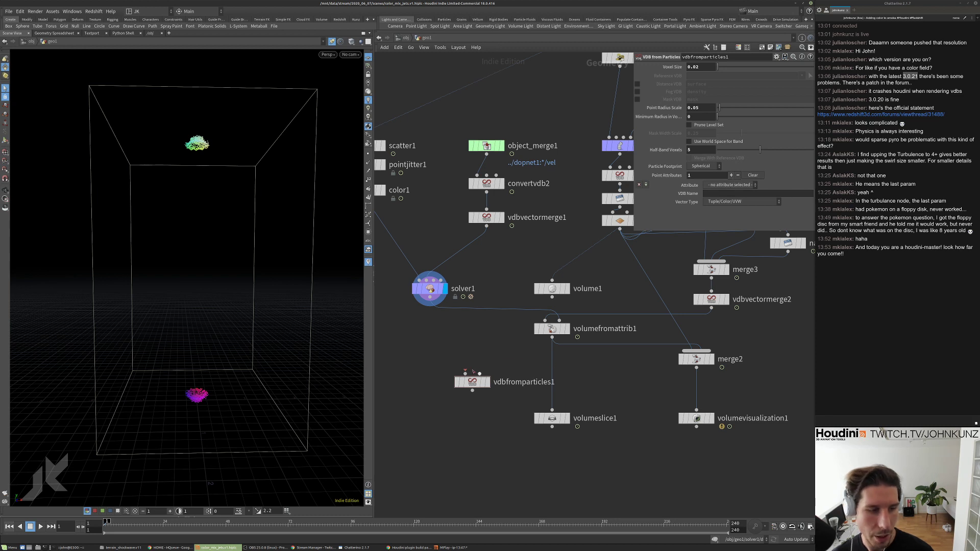
{"action": "left_click_drag", "start_coordinate": [472, 374], "coordinate": [430, 305]}
{"action": "left_click", "coordinate": [488, 382]}
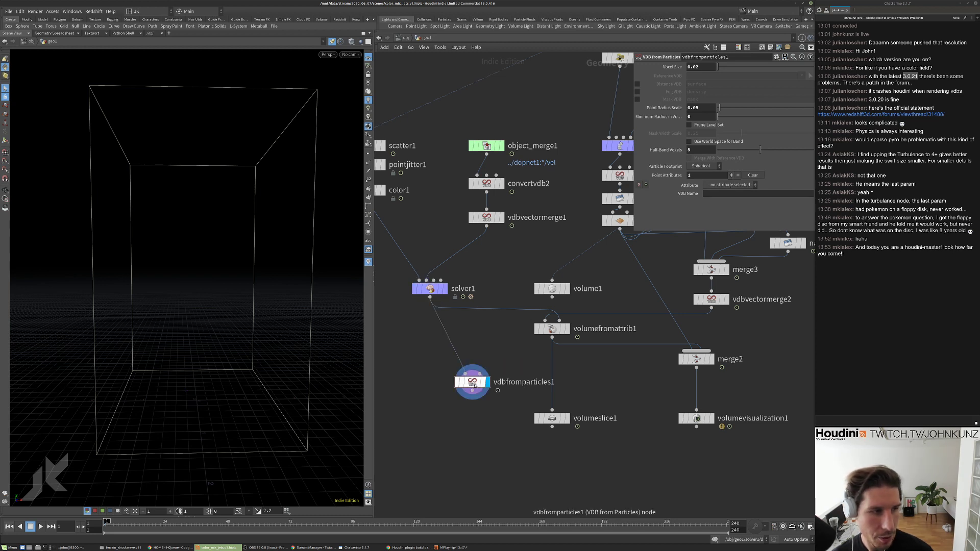
Rasterize the Cd attribute into a Cd grid and view it through volumeslice1.
{"action": "left_click", "coordinate": [723, 194]}
{"action": "type", "text": "C"}
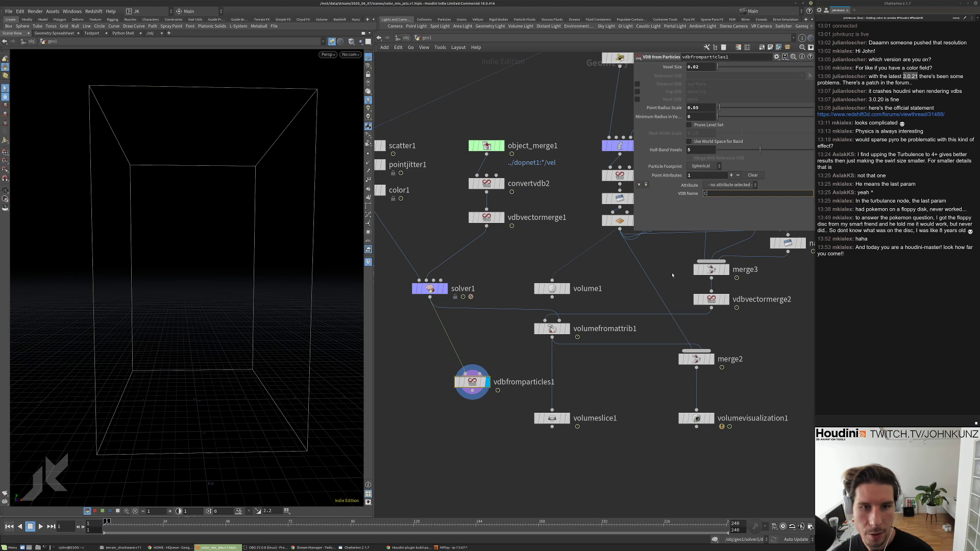
{"action": "type", "text": "d"}
{"action": "left_click", "coordinate": [739, 184]}
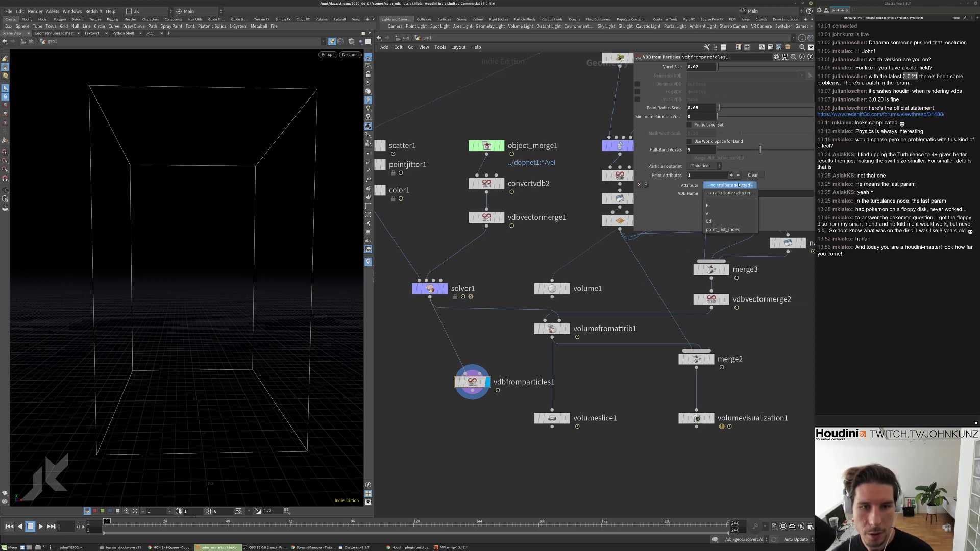
{"action": "left_click", "coordinate": [729, 222]}
{"action": "scroll", "coordinate": [527, 403], "scroll_direction": "up", "scroll_amount": 3}
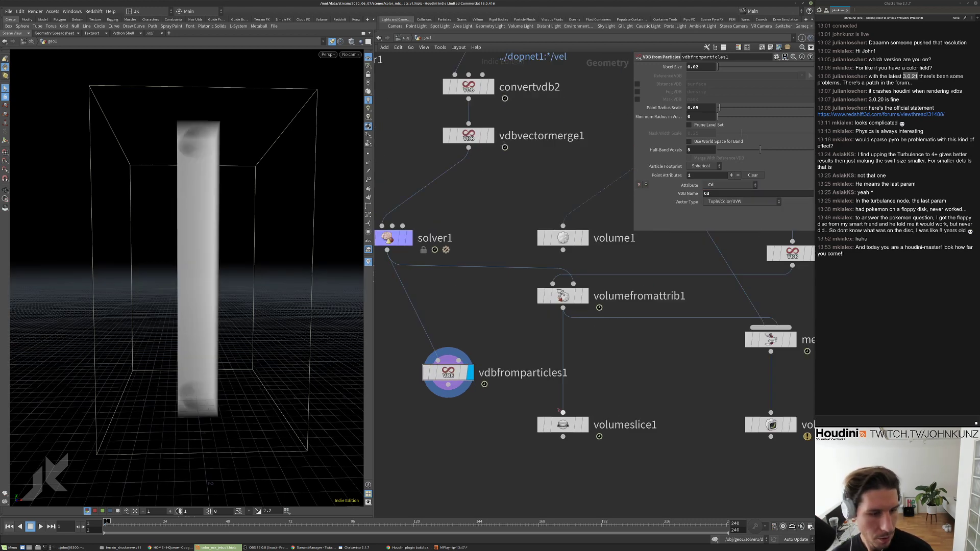
{"action": "left_click_drag", "start_coordinate": [472, 397], "coordinate": [552, 410]}
{"action": "left_click", "coordinate": [584, 425]}
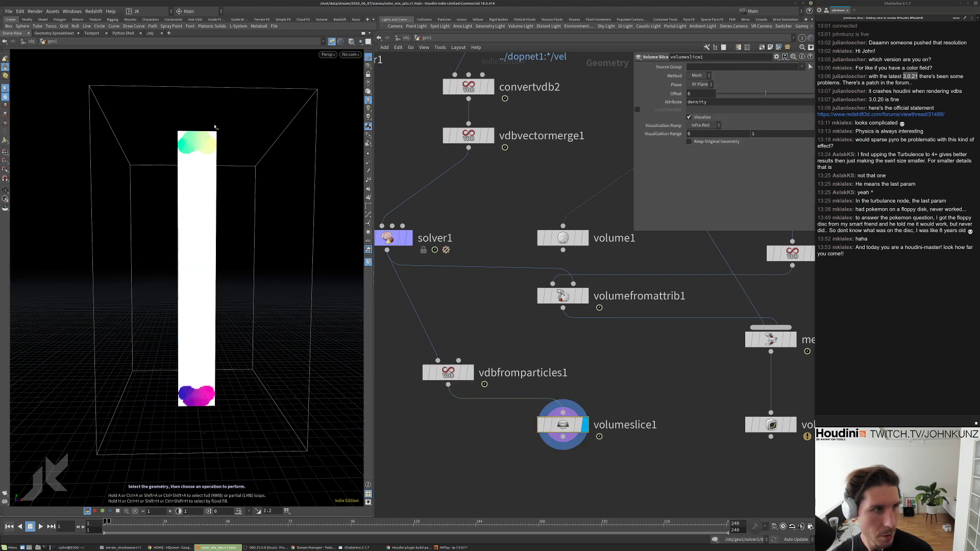
Raise the half-band voxels to 6 or more and check vdbfromparticles1's info.
{"action": "left_click", "coordinate": [448, 372]}
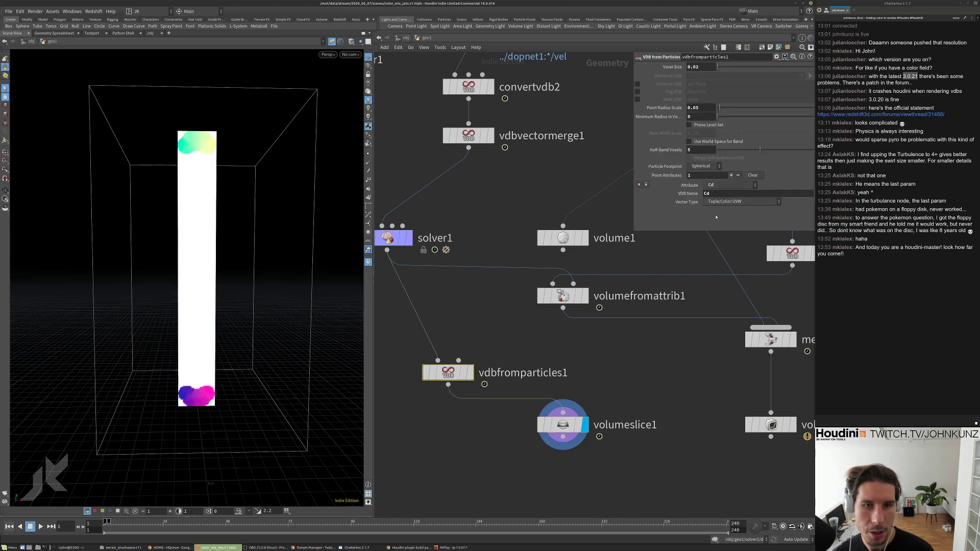
{"action": "left_click", "coordinate": [706, 150]}
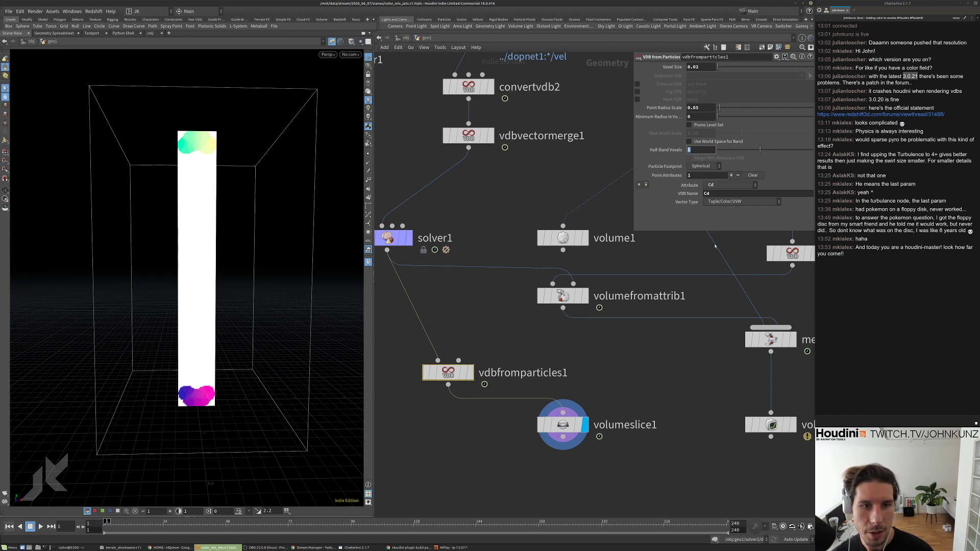
{"action": "type", "text": "6"}
{"action": "key", "text": "Return"}
{"action": "middle_click_drag", "start_coordinate": [700, 150], "coordinate": [725, 152]}
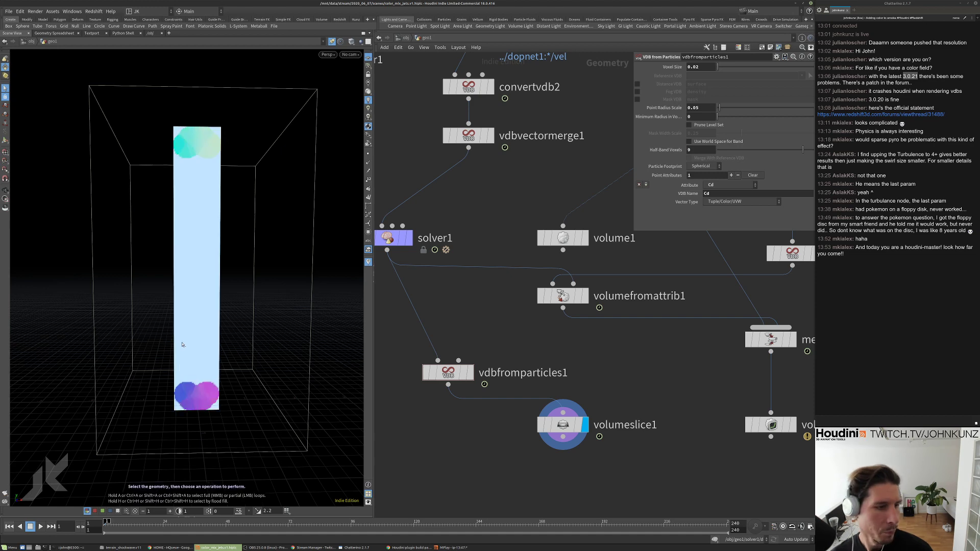
{"action": "scroll", "coordinate": [588, 406], "scroll_direction": "down", "scroll_amount": 3}
{"action": "middle_click", "coordinate": [449, 373]}
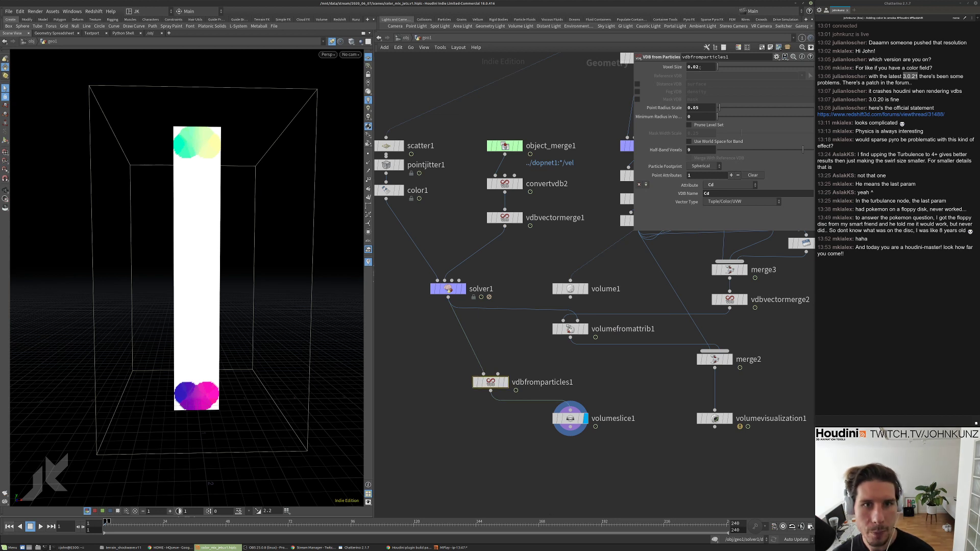
{"action": "type", "text": "5"}
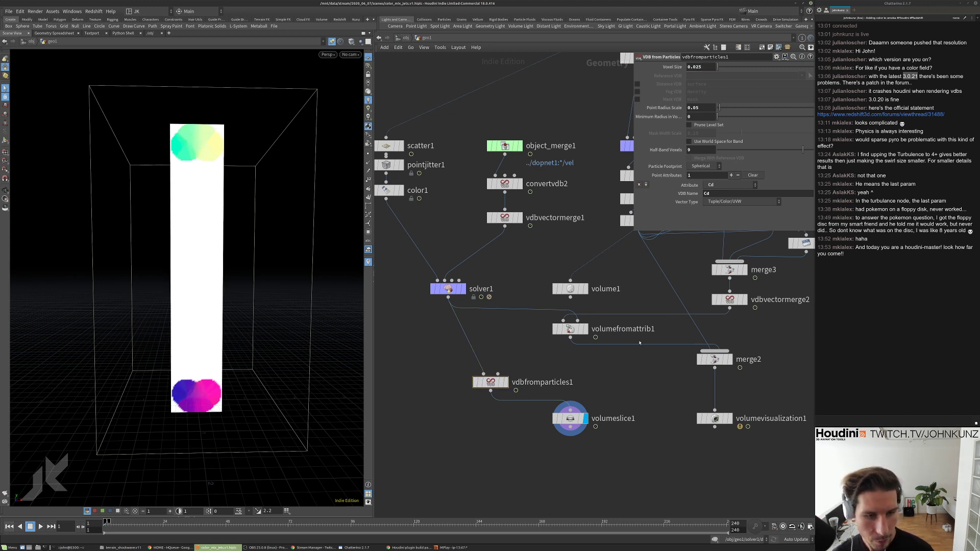
Replace volumefromattrib1's connection to merge2 with vdbfromparticles1.
{"action": "right_click", "coordinate": [640, 343]}
{"action": "left_click", "coordinate": [653, 366]}
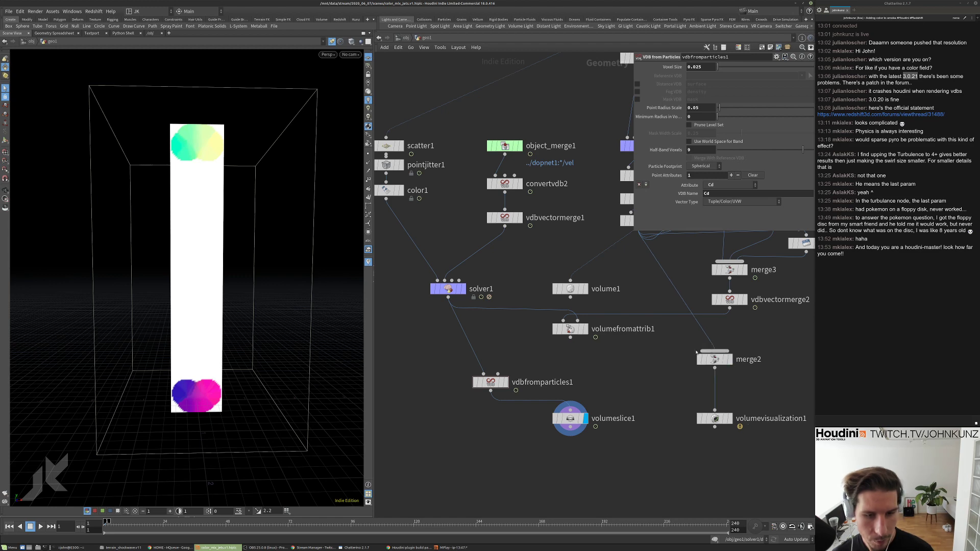
{"action": "left_click_drag", "start_coordinate": [715, 351], "coordinate": [515, 391]}
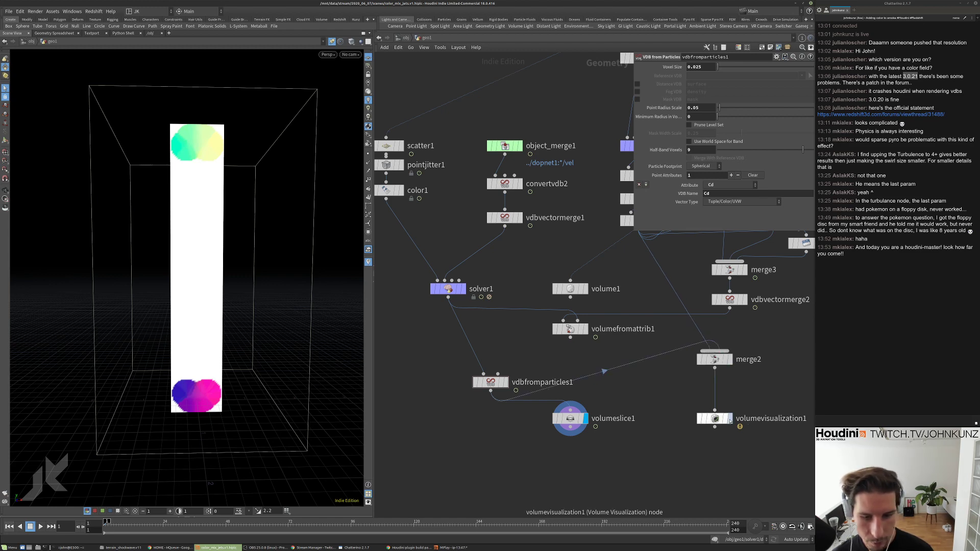
Display volumevisualization1 and inspect vdbfromparticles1's output info.
{"action": "left_click", "coordinate": [729, 418]}
{"action": "left_click", "coordinate": [714, 418]}
{"action": "middle_click_drag", "start_coordinate": [759, 389], "coordinate": [719, 406]}
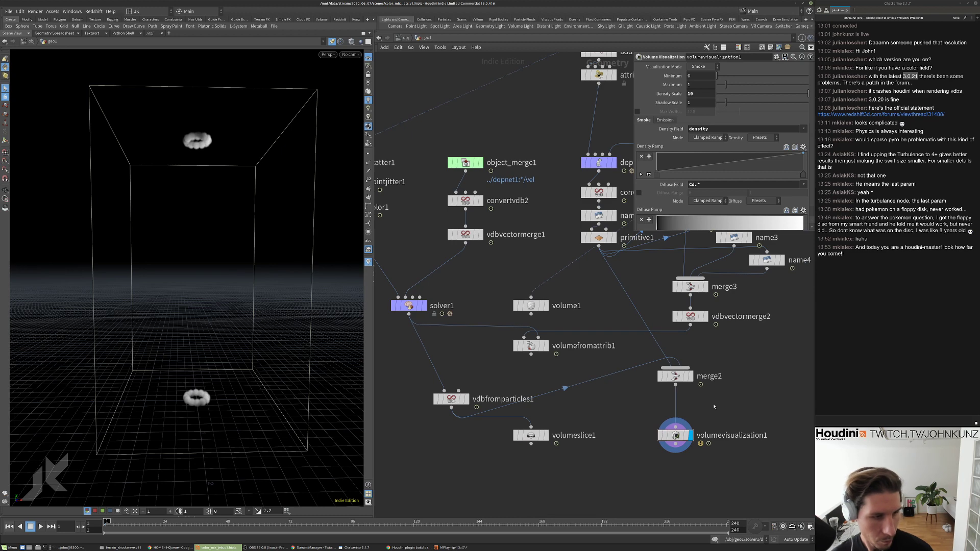
{"action": "scroll", "coordinate": [544, 402], "scroll_direction": "up", "scroll_amount": 2}
{"action": "middle_click", "coordinate": [432, 398]}
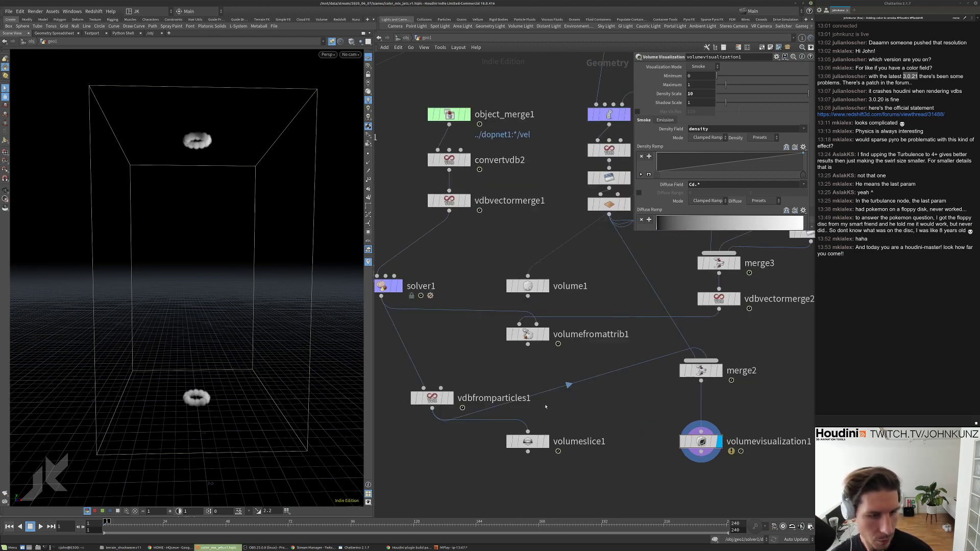
Insert a VDB Vector Split node between vdbfromparticles1 and merge2.
{"action": "key", "text": "Tab"}
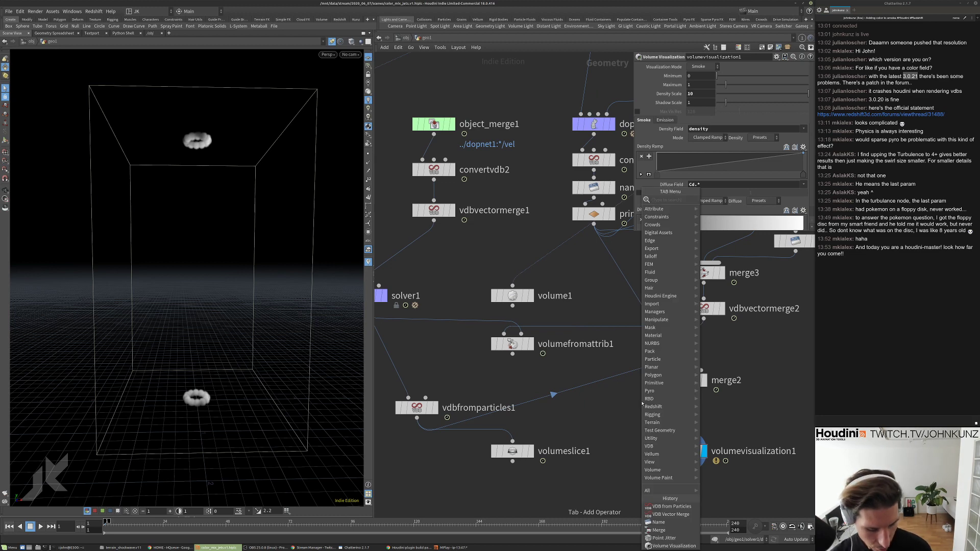
{"action": "type", "text": "vec"}
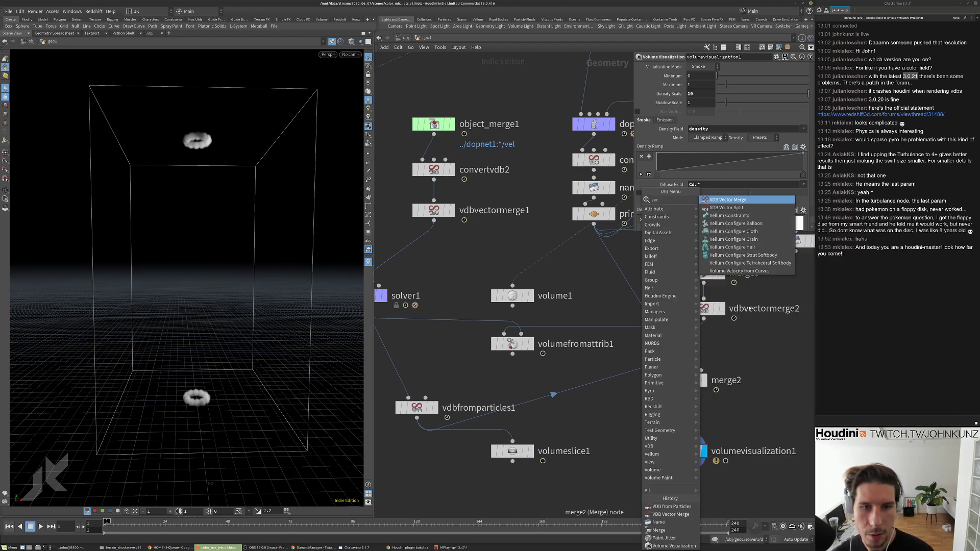
{"action": "key", "text": "Down"}
{"action": "key", "text": "Return"}
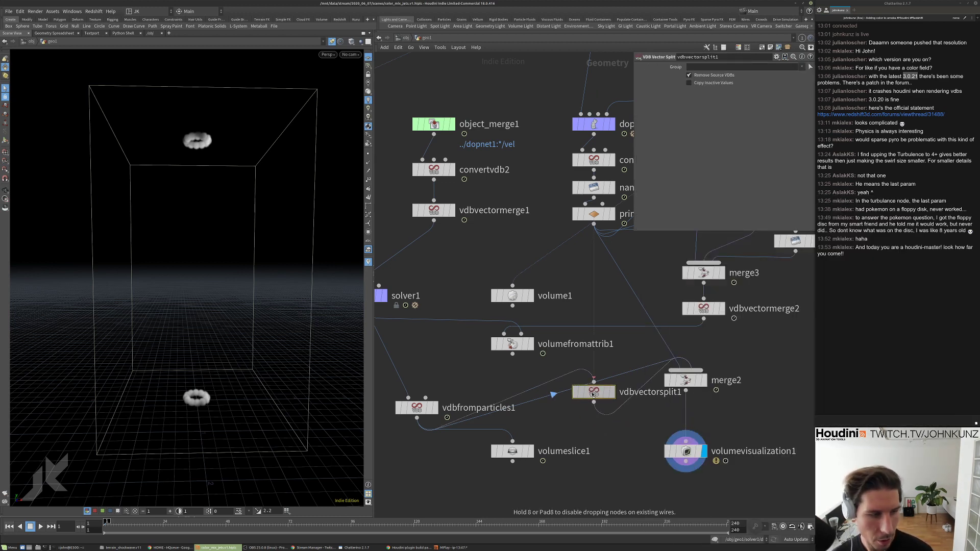
{"action": "left_click", "coordinate": [594, 386]}
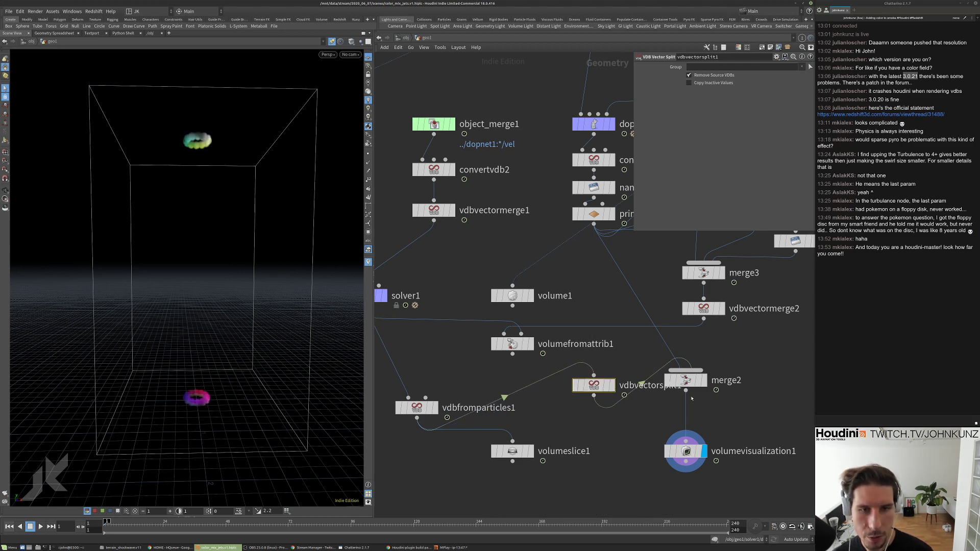
{"action": "left_click", "coordinate": [593, 375]}
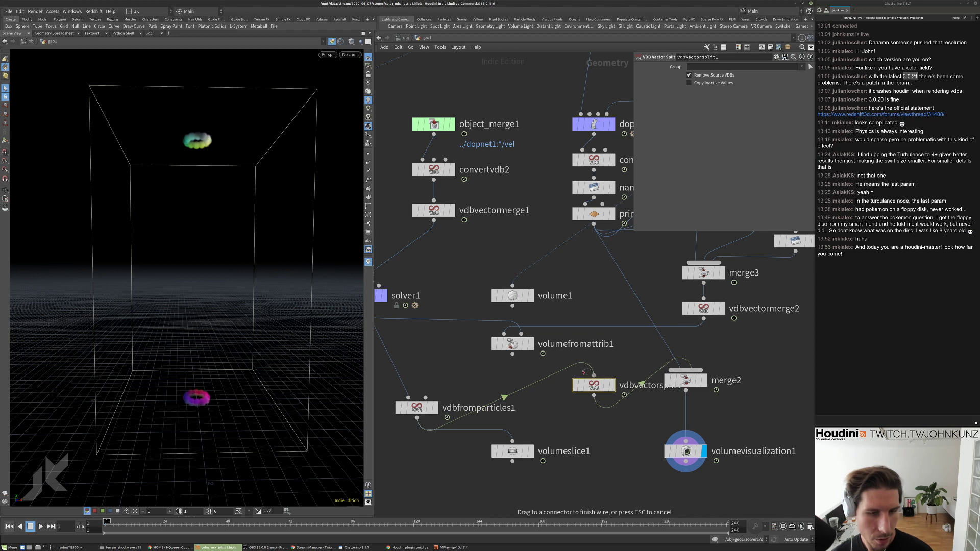
{"action": "left_click", "coordinate": [536, 362]}
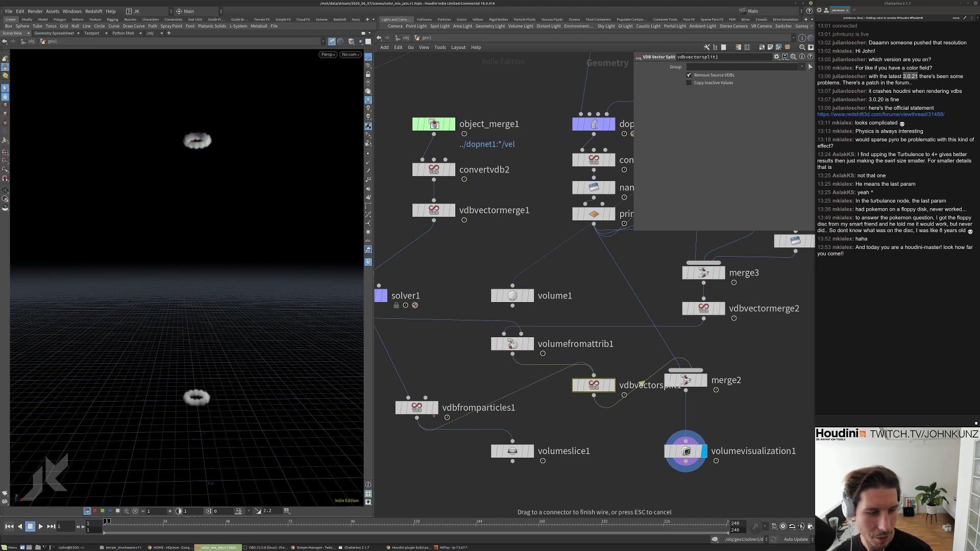
Move volumevisualization1 lower, check vdbvectorsplit1's output VDBs, and select volumevisualization1.
{"action": "scroll", "coordinate": [587, 372], "scroll_direction": "down", "scroll_amount": 5}
{"action": "scroll", "coordinate": [624, 414], "scroll_direction": "up", "scroll_amount": 3}
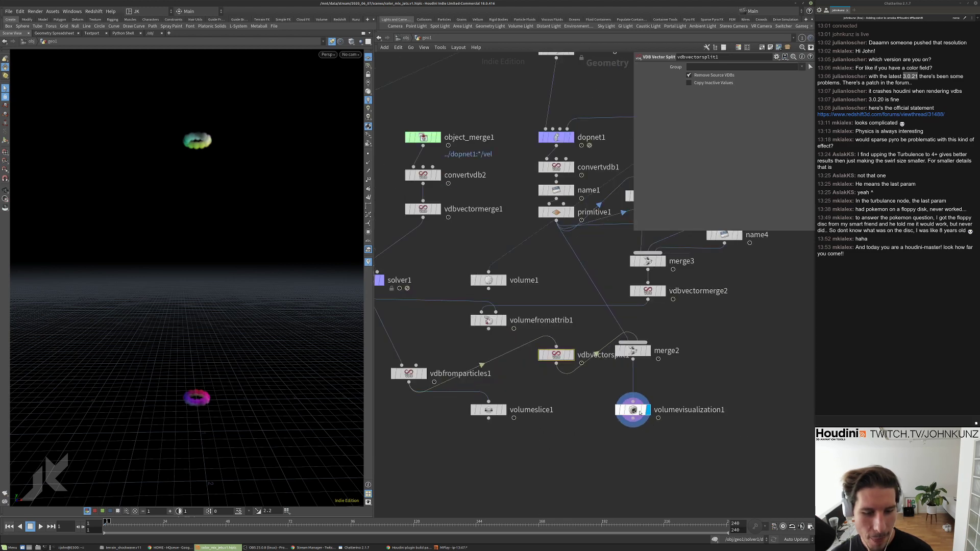
{"action": "left_click_drag", "start_coordinate": [624, 414], "coordinate": [624, 447]}
{"action": "middle_click", "coordinate": [584, 336]}
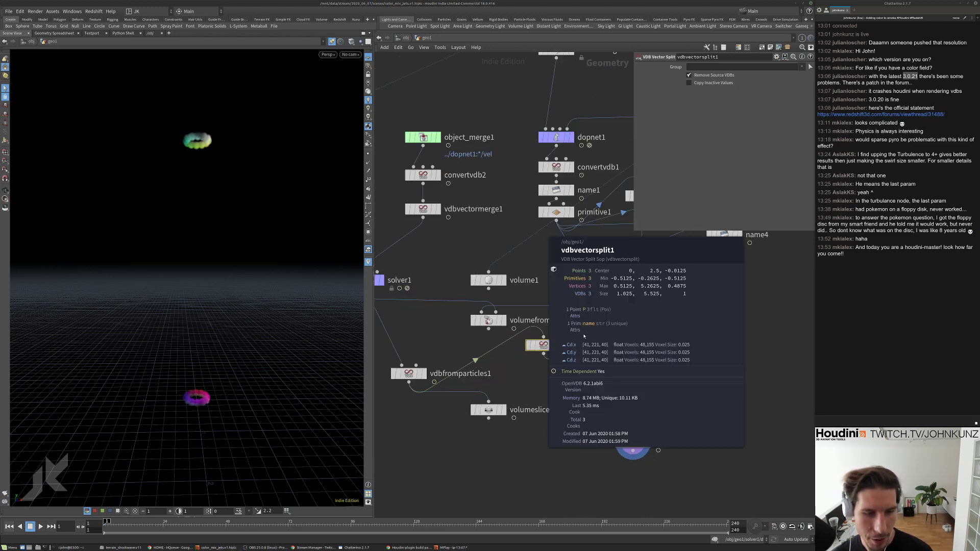
{"action": "left_click", "coordinate": [633, 442]}
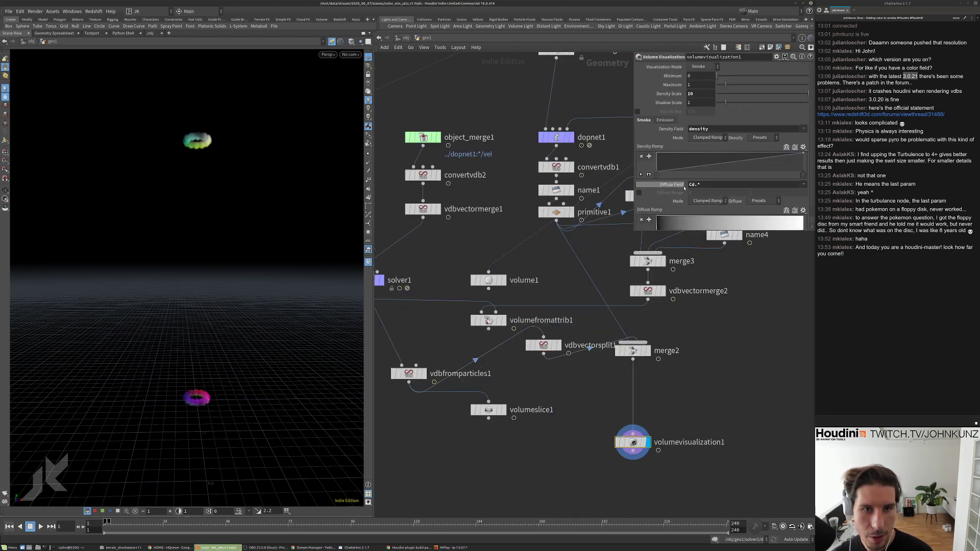
Set the Diffuse Field to Cd and delete vdbvectorsplit1.
{"action": "left_click", "coordinate": [703, 184]}
{"action": "type", "text": "Cd"}
{"action": "key", "text": "Return"}
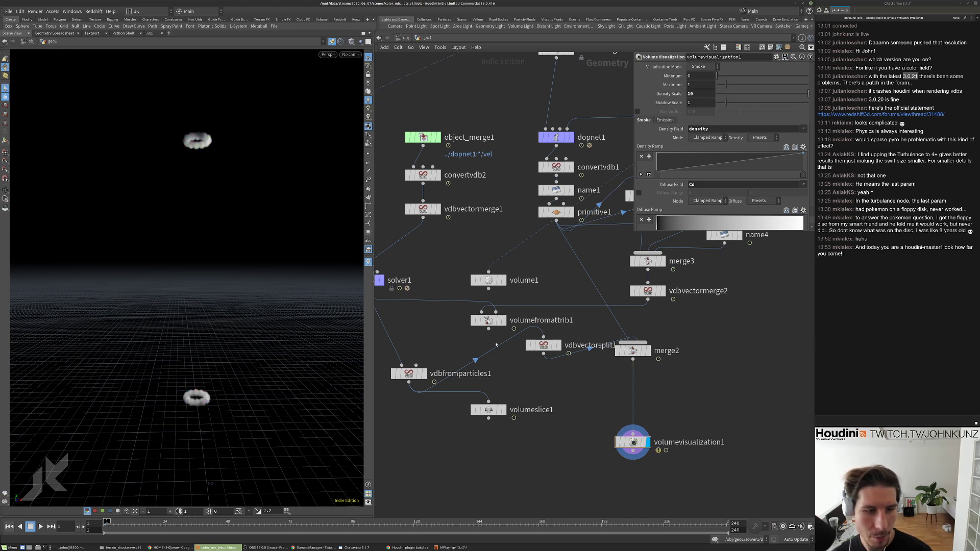
{"action": "left_click", "coordinate": [528, 346]}
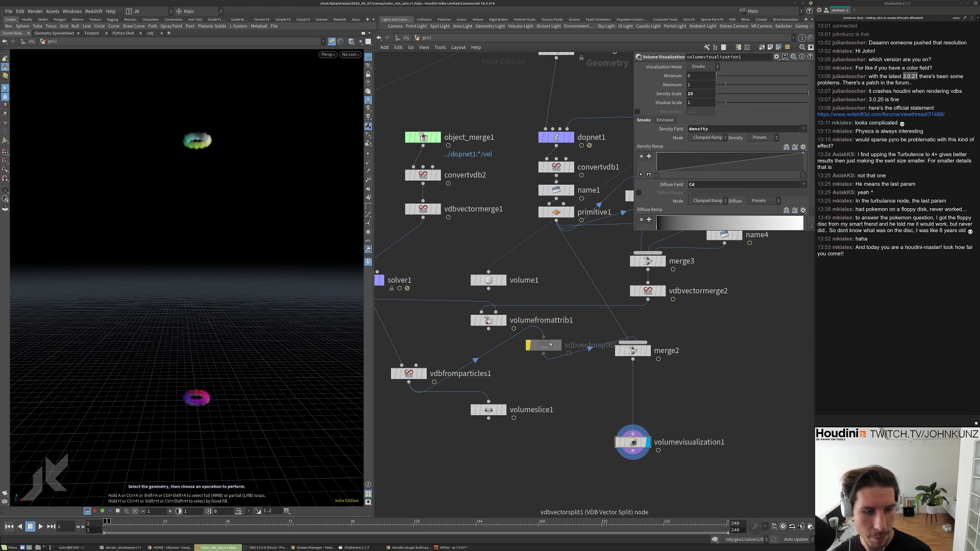
{"action": "key", "text": "Delete"}
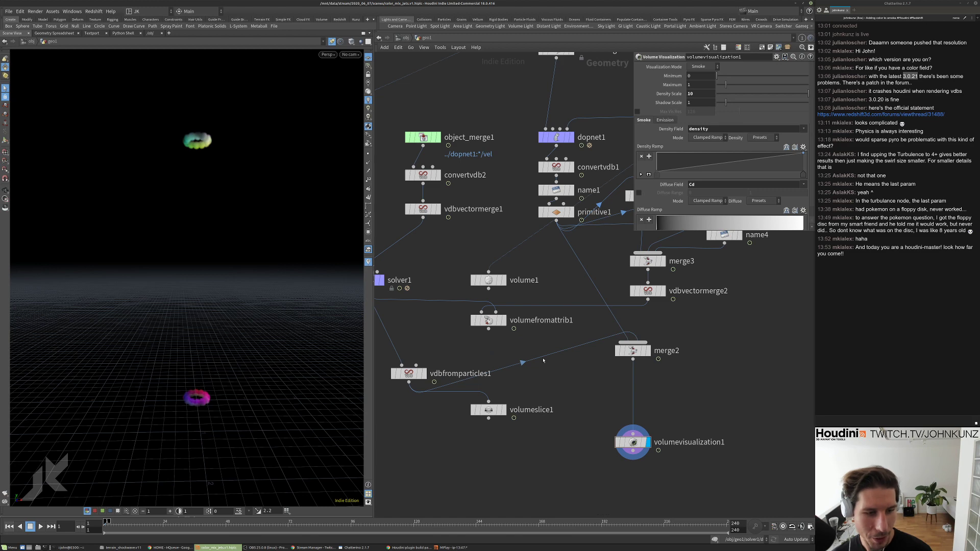
Rewire vdbfromparticles1 directly into merge2, removing the other wires.
{"action": "right_click", "coordinate": [543, 360]}
{"action": "left_click", "coordinate": [566, 387]}
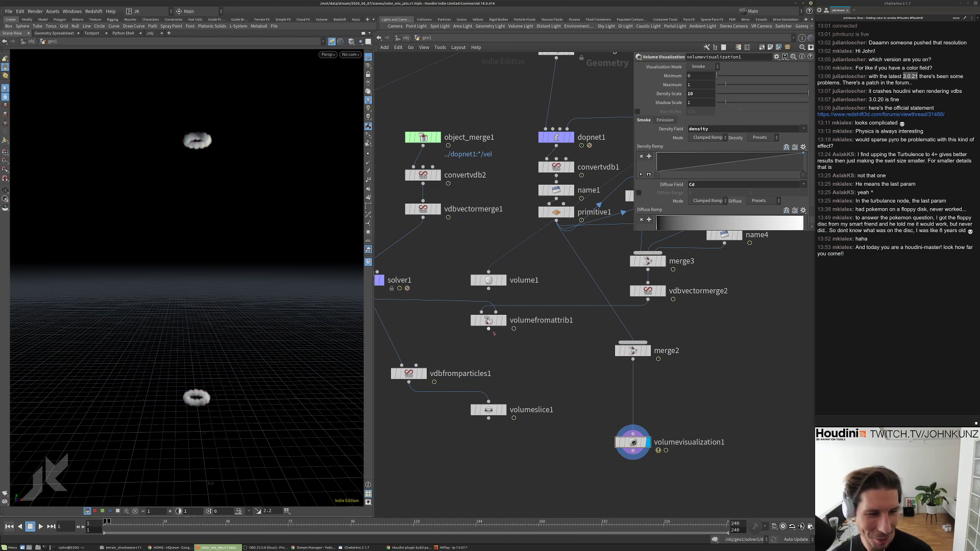
{"action": "left_click_drag", "start_coordinate": [490, 331], "coordinate": [631, 343]}
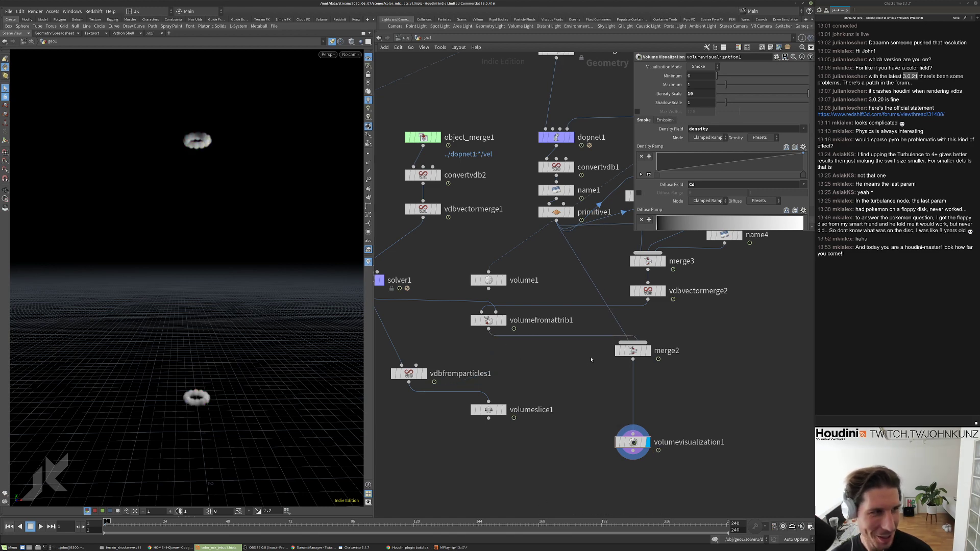
{"action": "right_click", "coordinate": [560, 335]}
{"action": "left_click", "coordinate": [584, 361]}
{"action": "left_click", "coordinate": [632, 342]}
{"action": "left_click", "coordinate": [461, 382]}
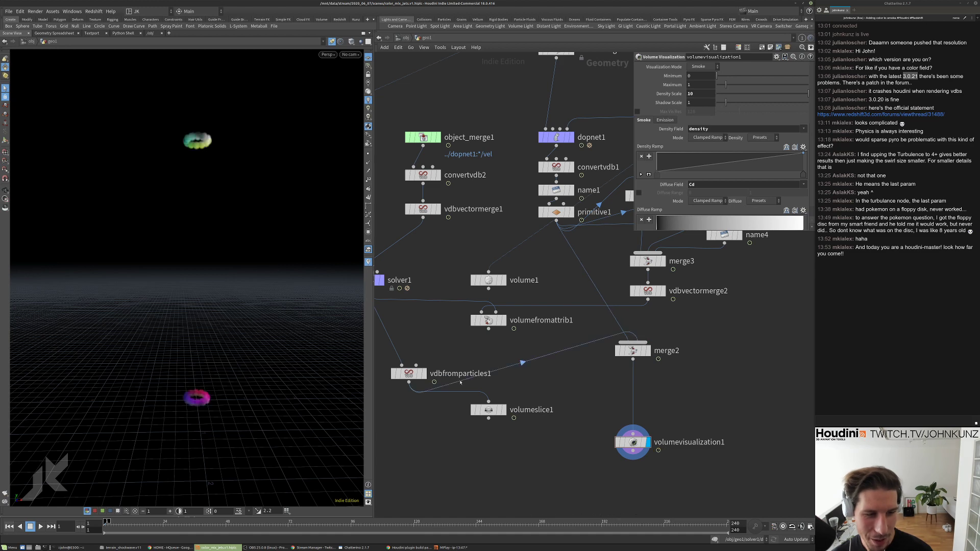
Recheck volumevisualization1's diffuse field and zoom out the network view.
{"action": "left_click", "coordinate": [639, 446]}
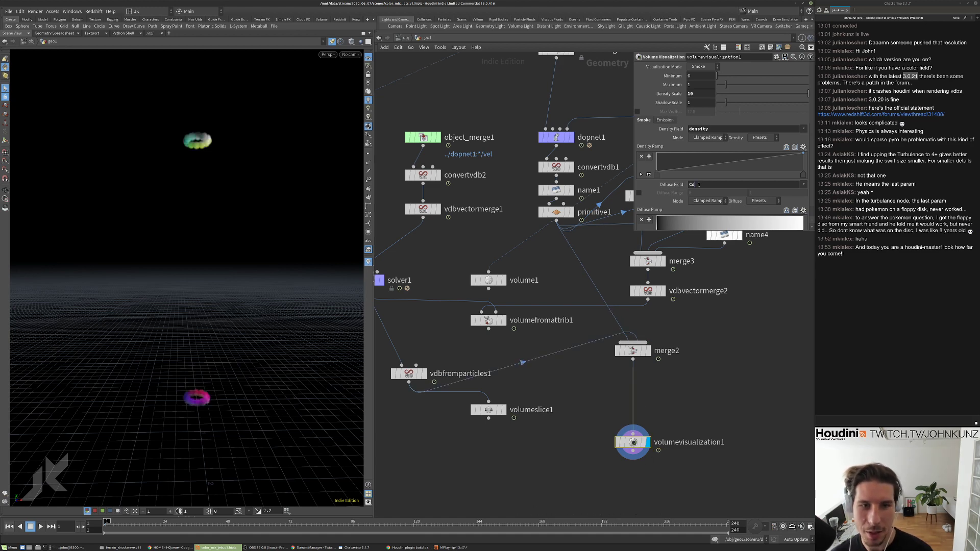
{"action": "left_click", "coordinate": [699, 185]}
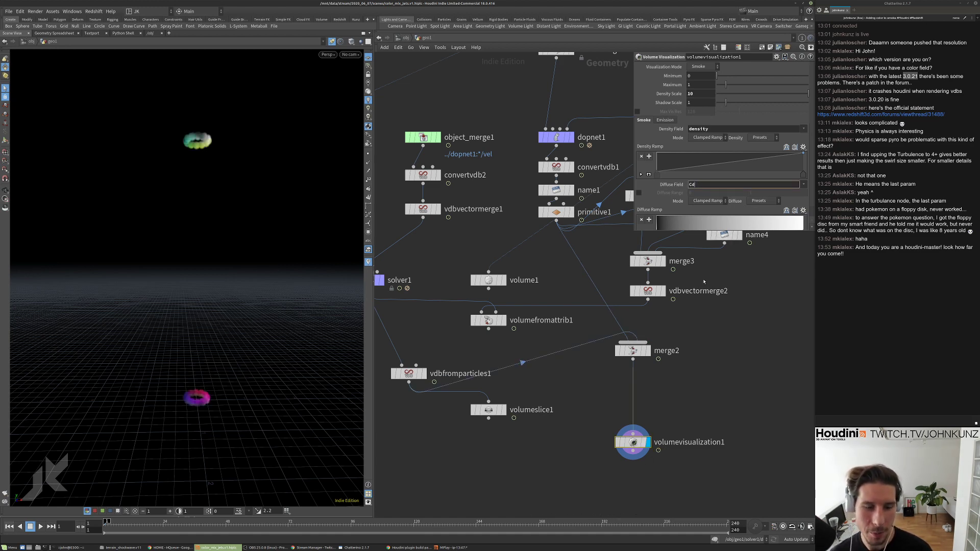
{"action": "middle_click_drag", "start_coordinate": [700, 374], "coordinate": [703, 354]}
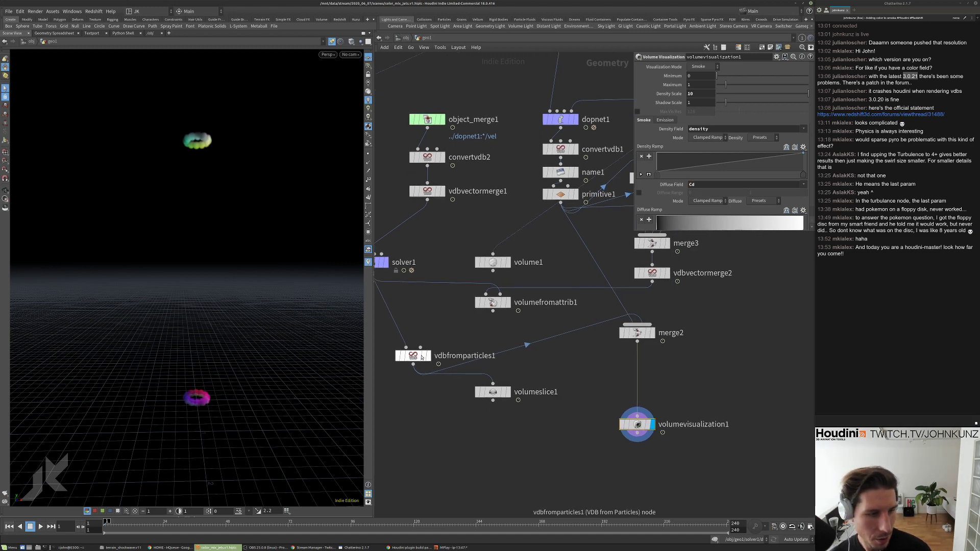
{"action": "scroll", "coordinate": [419, 369], "scroll_direction": "down", "scroll_amount": 3}
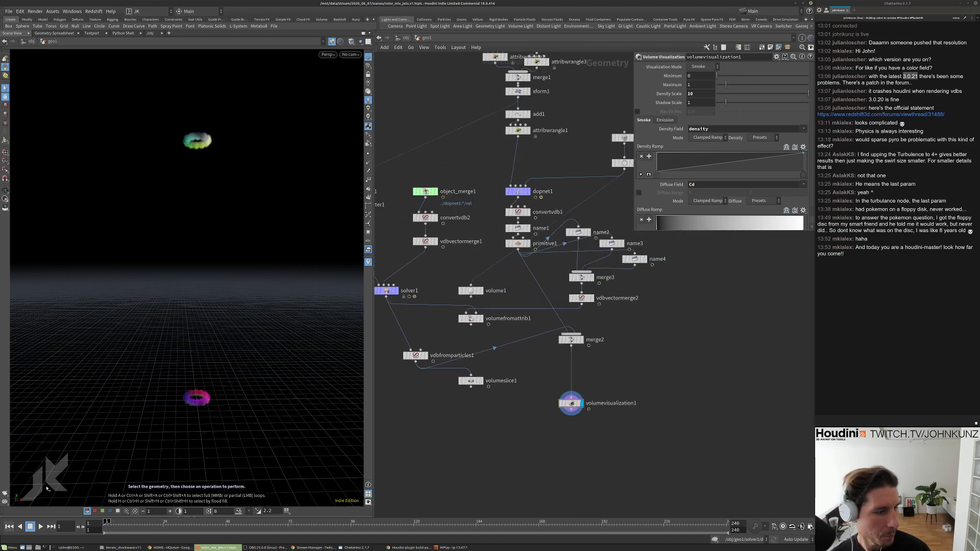
Flipbook the smoke sim, then scrub the playback back to frame 16.
{"action": "left_click", "coordinate": [4, 494]}
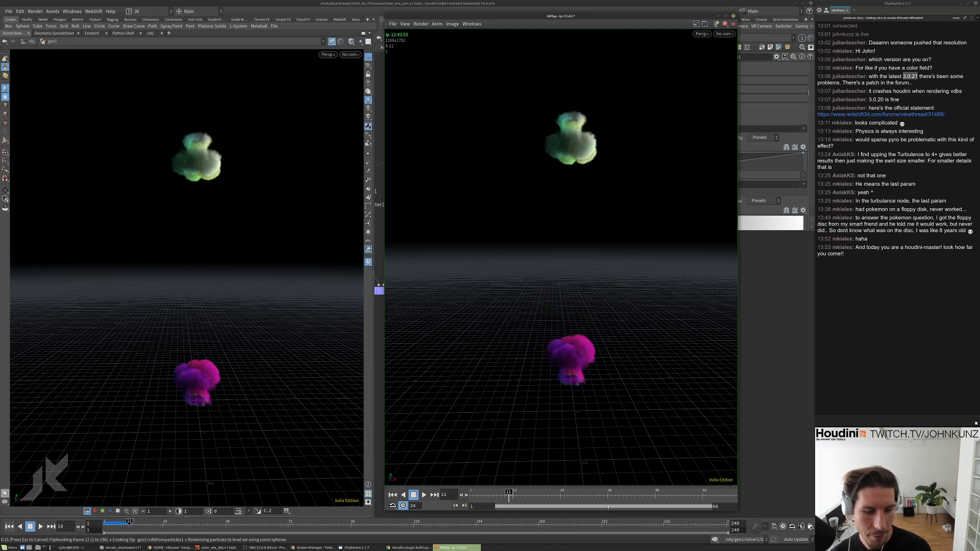
{"action": "left_click", "coordinate": [618, 495]}
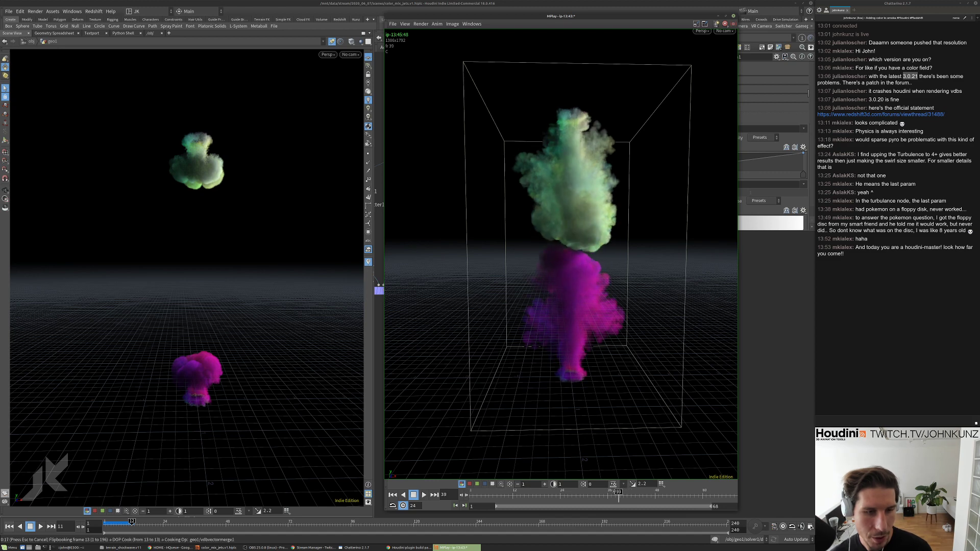
{"action": "mouse_move", "coordinate": [618, 494]}
{"action": "left_mouse_down"}
{"action": "mouse_move", "coordinate": [601, 492]}
{"action": "mouse_move", "coordinate": [653, 493]}
{"action": "mouse_move", "coordinate": [609, 493]}
{"action": "mouse_move", "coordinate": [642, 493]}
{"action": "left_mouse_up"}
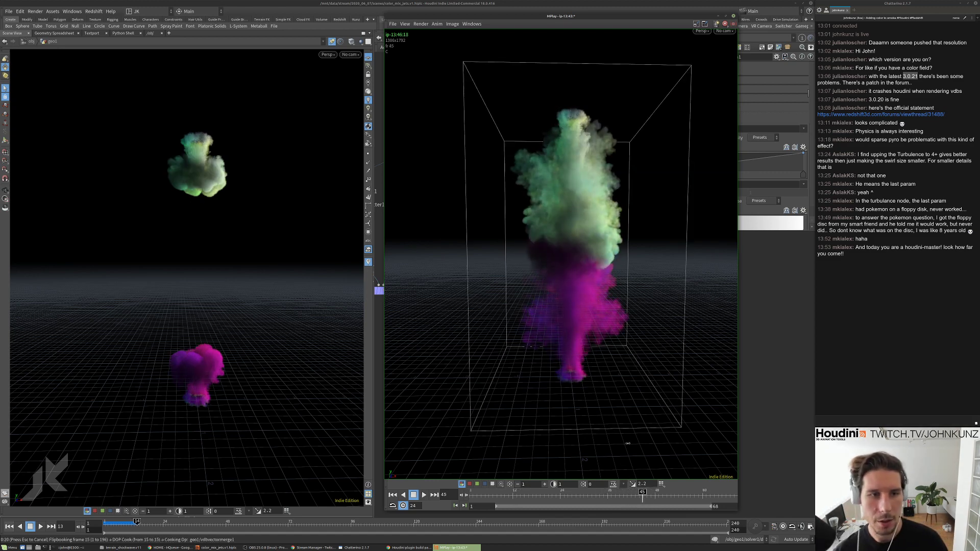
{"action": "key", "text": "Left"}
{"action": "key", "text": "Left"}
{"action": "key", "text": "Left"}
{"action": "key", "text": "Left"}
{"action": "key", "text": "Left"}
{"action": "key", "text": "Left"}
{"action": "key", "text": "Left"}
{"action": "key", "text": "Left"}
{"action": "key", "text": "Left"}
{"action": "key", "text": "Left"}
{"action": "key", "text": "Left"}
{"action": "key", "text": "Left"}
{"action": "key", "text": "Left"}
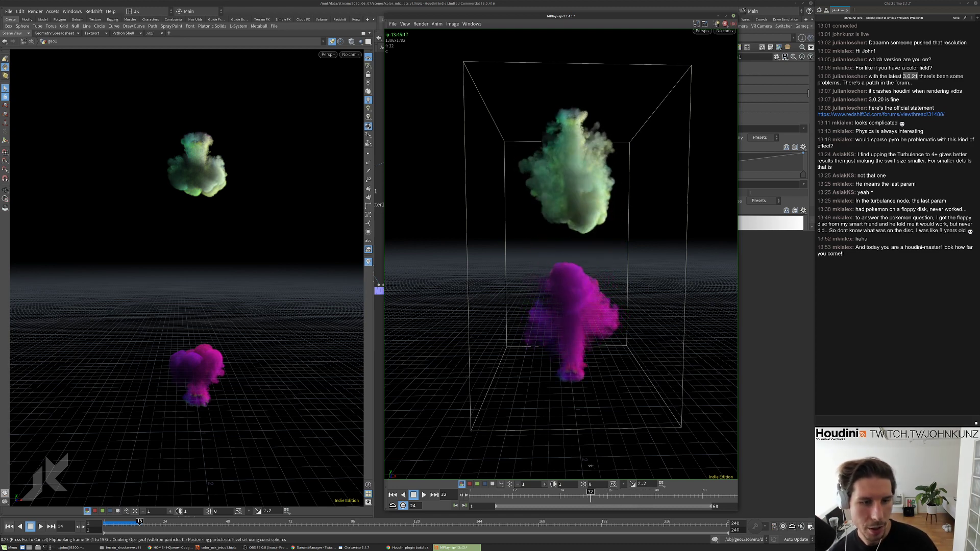
{"action": "left_click_drag", "start_coordinate": [590, 465], "coordinate": [531, 476]}
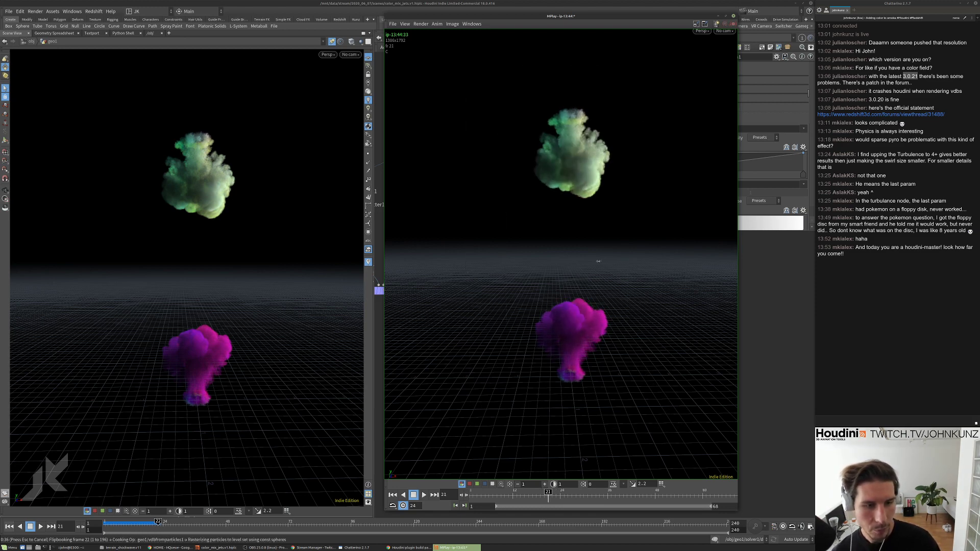
Fit the green and magenta smoke in MPlay's view and replay the sequence from the start.
{"action": "scroll", "coordinate": [605, 286], "scroll_direction": "up", "scroll_amount": 10}
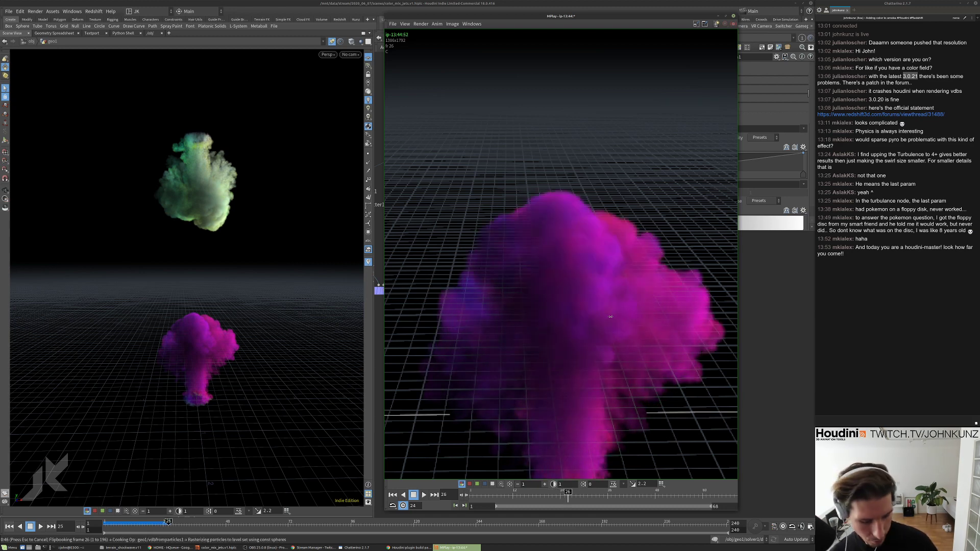
{"action": "key", "text": "h"}
{"action": "key", "text": "Up"}
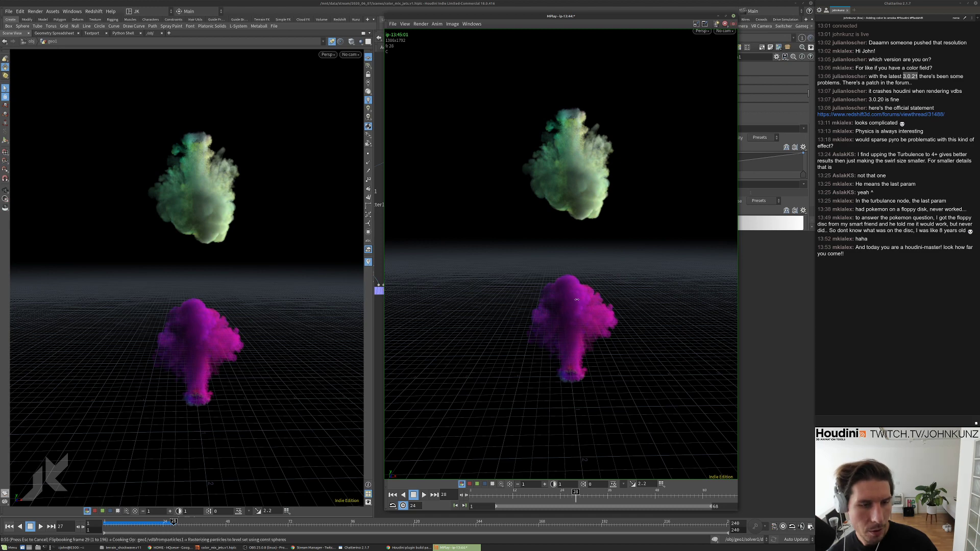
{"action": "key", "text": "Up"}
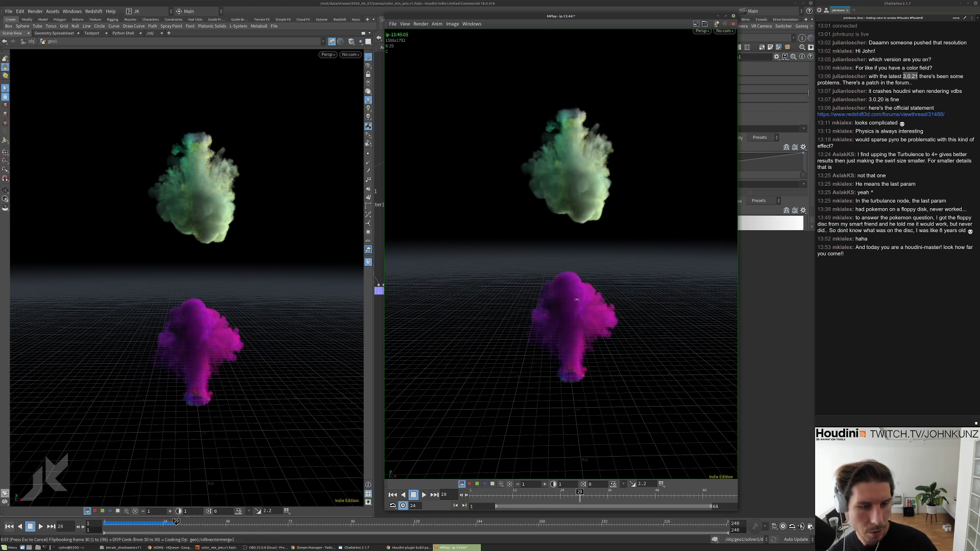
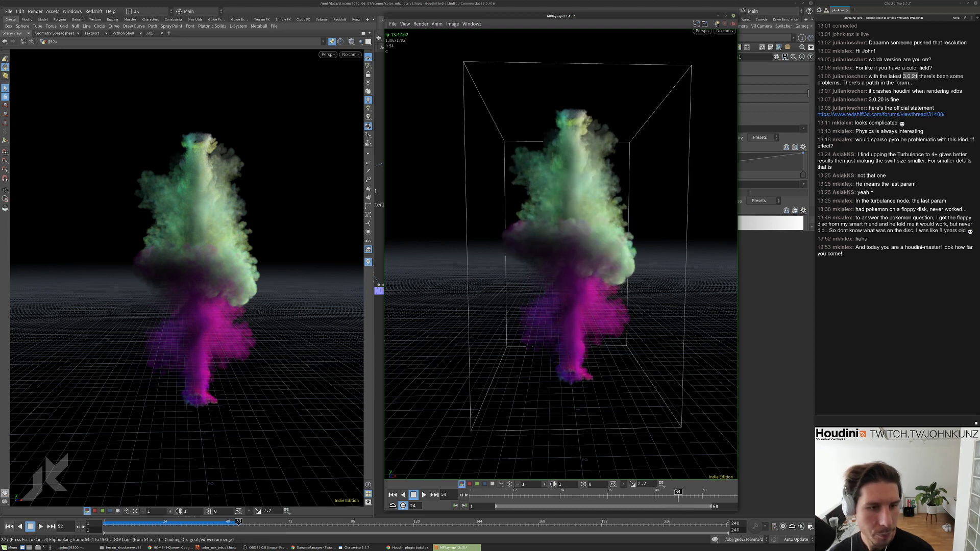
Zoom the MPlay flipbook of the green and magenta smoke back out.
{"action": "scroll", "coordinate": [602, 284], "scroll_direction": "up", "scroll_amount": 2}
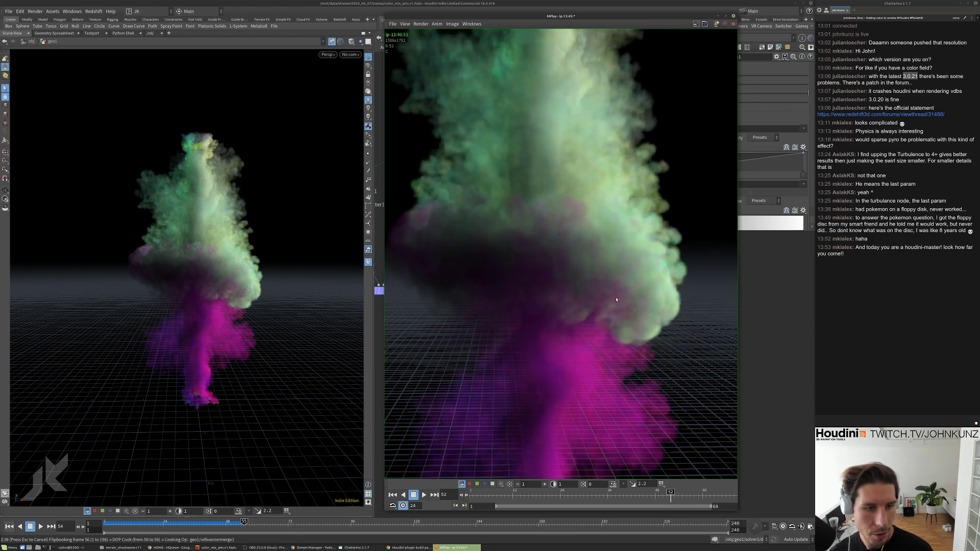
Fit the flipbook view, return to the network, and display primitive1's output.
{"action": "key", "text": "h"}
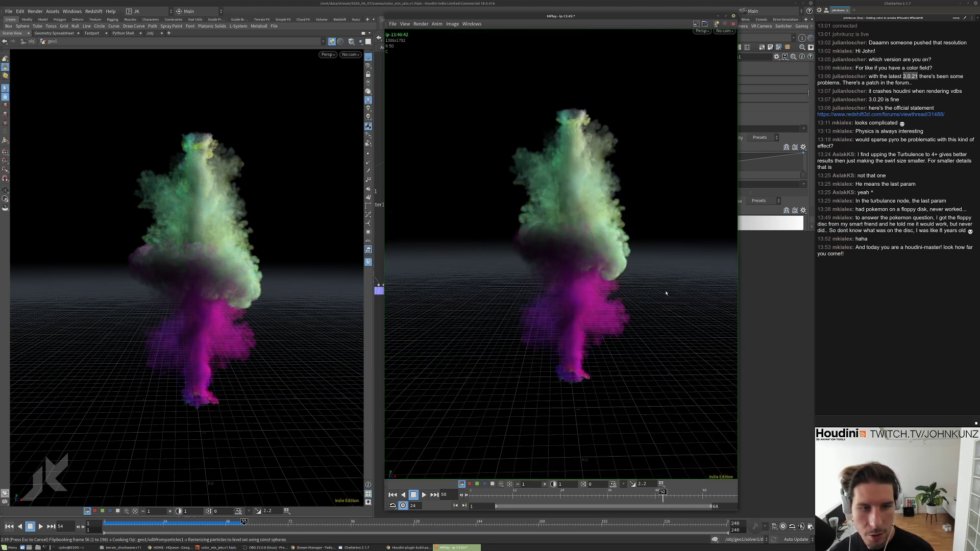
{"action": "left_click", "coordinate": [757, 295]}
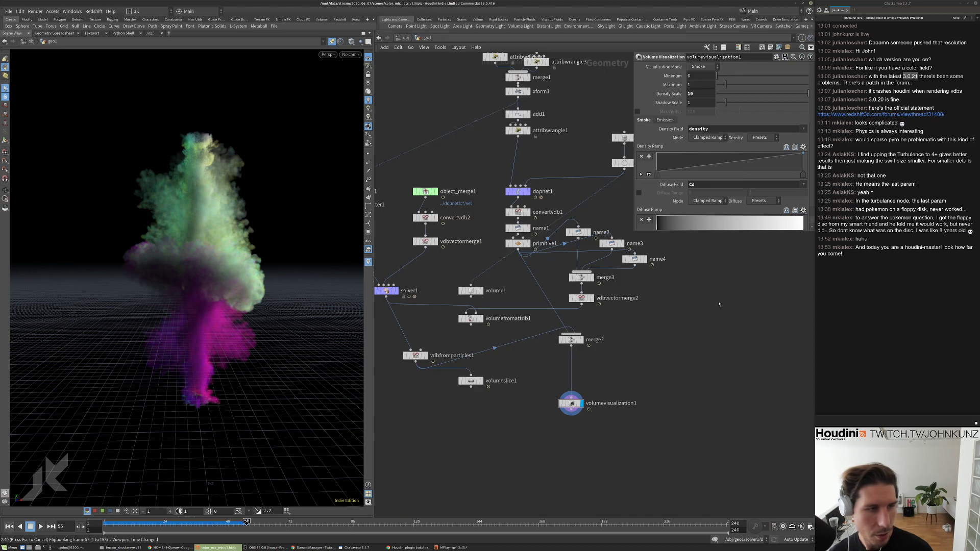
{"action": "scroll", "coordinate": [534, 247], "scroll_direction": "up", "scroll_amount": 3}
{"action": "left_click", "coordinate": [525, 240]}
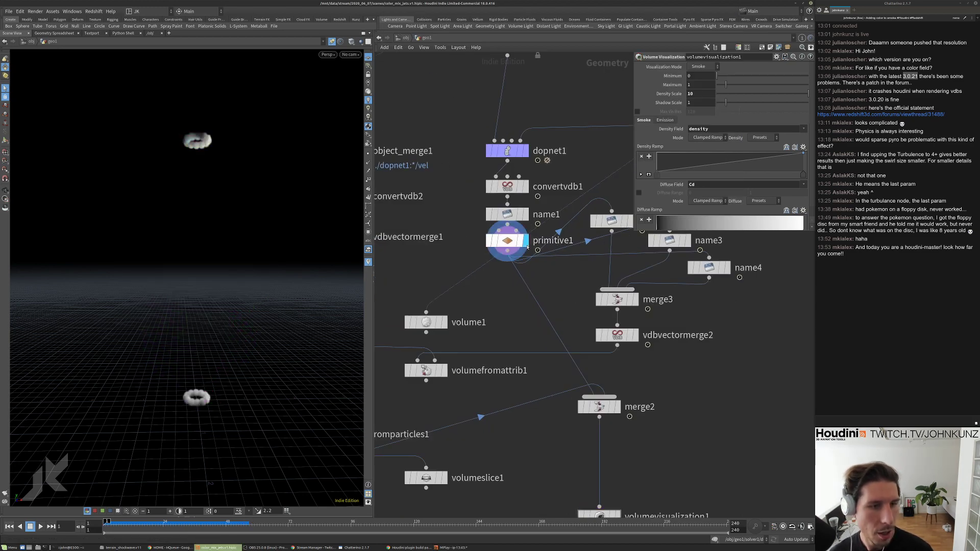
{"action": "scroll", "coordinate": [606, 300], "scroll_direction": "down", "scroll_amount": 4}
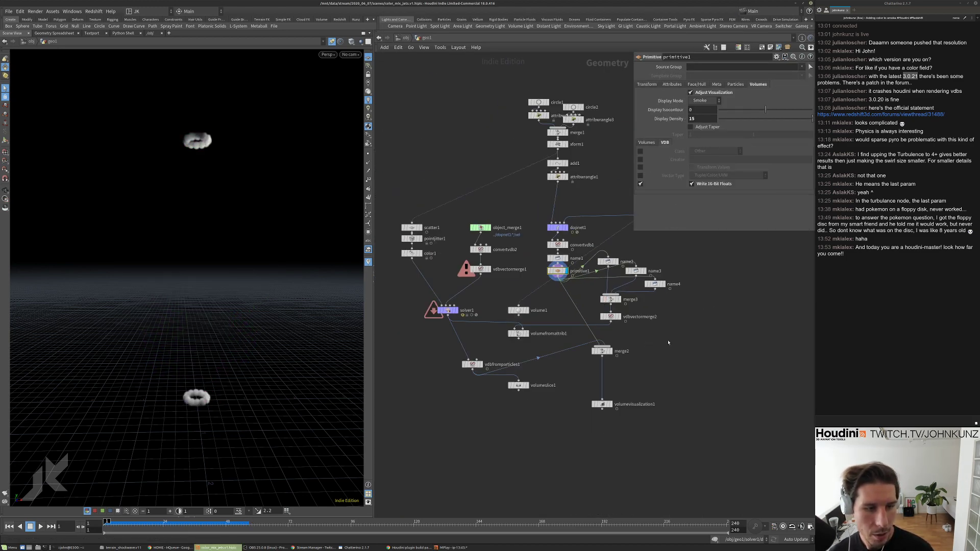
Delete name2–4, merge3, vdbvectormerge2, volume1 and volumefromattrib1.
{"action": "left_click_drag", "start_coordinate": [668, 342], "coordinate": [600, 255]}
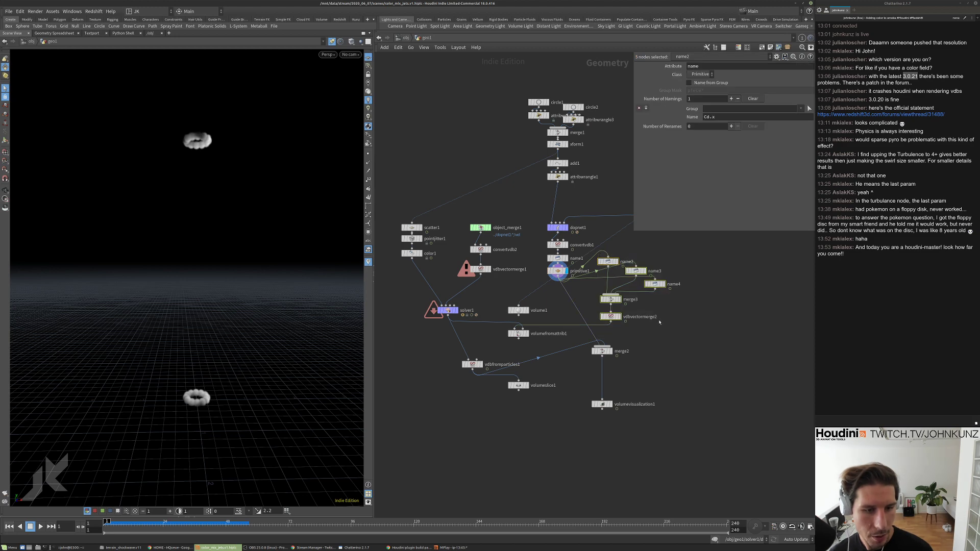
{"action": "key", "text": "Delete"}
{"action": "left_click_drag", "start_coordinate": [499, 301], "coordinate": [547, 343]}
{"action": "key", "text": "Delete"}
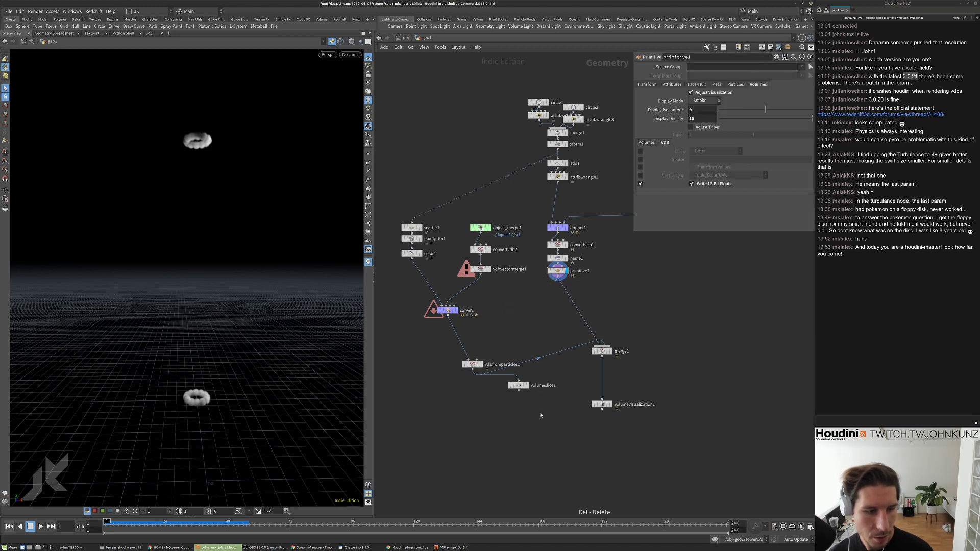
Stack vdbfromparticles1, volumeslice1, merge2 and volumevisualization1 in a chain under primitive1.
{"action": "left_click_drag", "start_coordinate": [519, 386], "coordinate": [472, 391]}
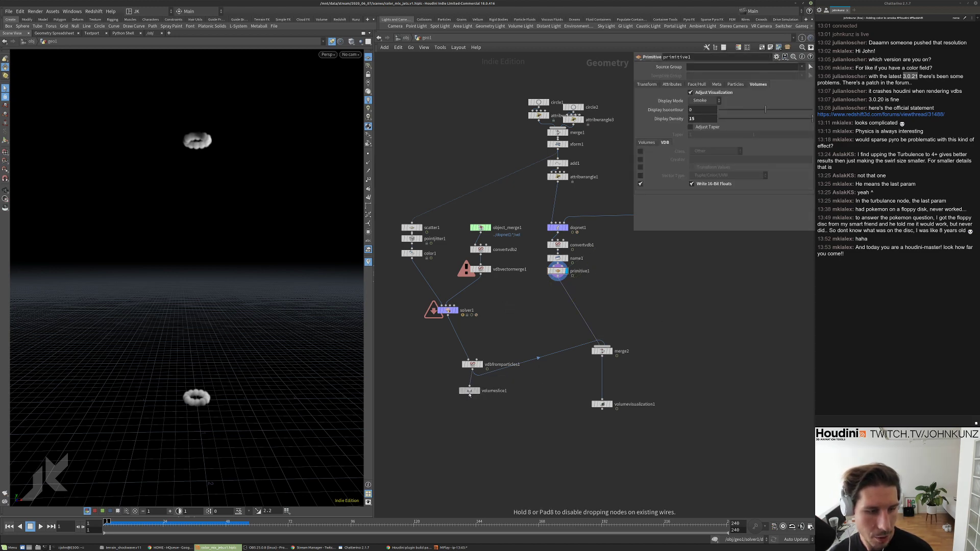
{"action": "left_click_drag", "start_coordinate": [482, 426], "coordinate": [512, 308]}
{"action": "left_click", "coordinate": [590, 317]}
{"action": "middle_click_drag", "start_coordinate": [590, 317], "coordinate": [562, 301]}
{"action": "left_click_drag", "start_coordinate": [562, 312], "coordinate": [609, 421]}
{"action": "left_click_drag", "start_coordinate": [574, 335], "coordinate": [529, 354]}
{"action": "left_click", "coordinate": [543, 352]}
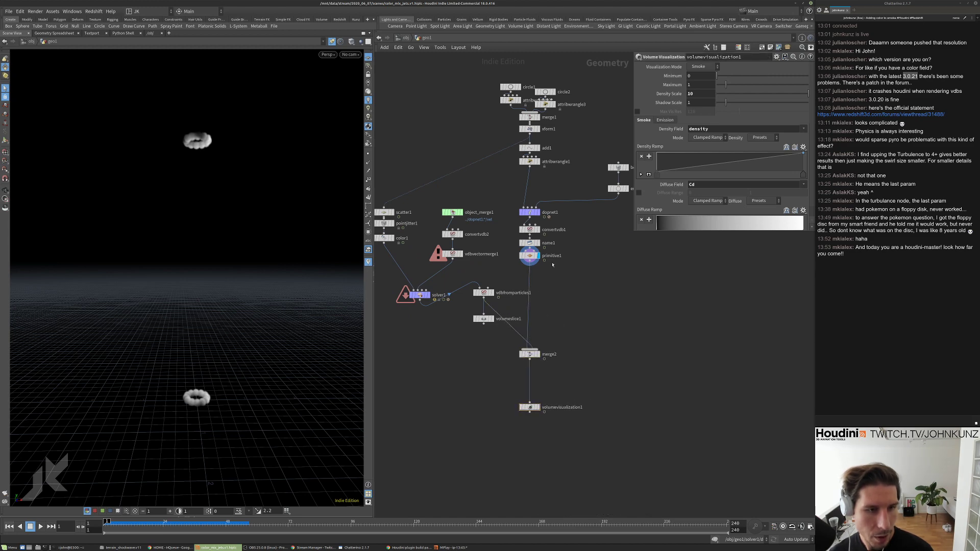
Play the smoke simulation, then stop and return to frame 1.
{"action": "scroll", "coordinate": [552, 183], "scroll_direction": "up", "scroll_amount": 3}
{"action": "scroll", "coordinate": [541, 300], "scroll_direction": "up", "scroll_amount": 1}
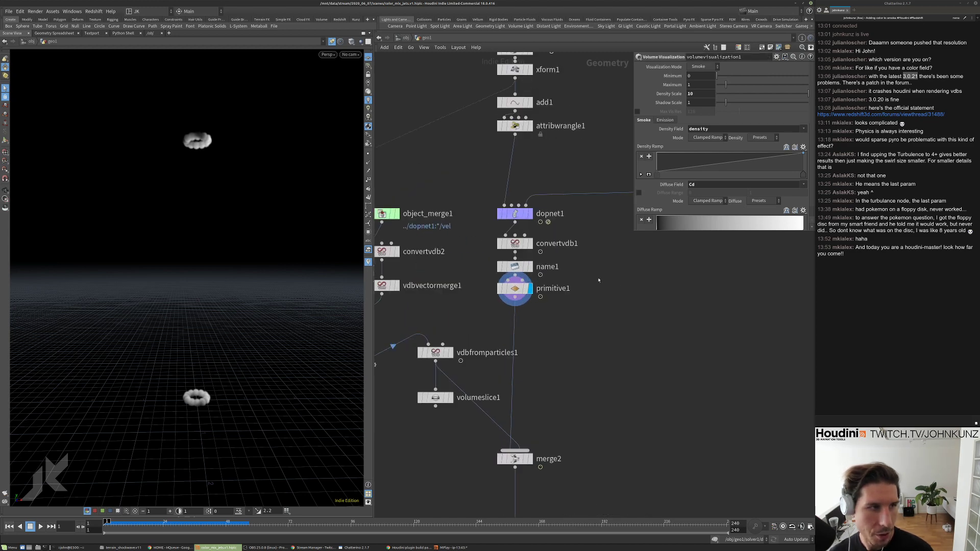
{"action": "key", "text": "Up"}
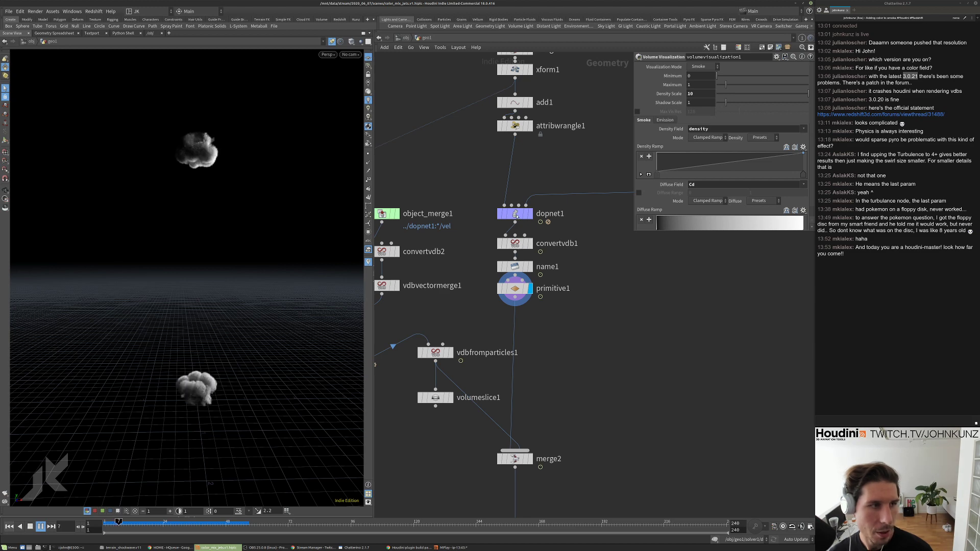
{"action": "key", "text": "ctrl+Up"}
Inside dopnet1, lower gasturbulence1's turbulence Scale to 1.
{"action": "double_click", "coordinate": [515, 214]}
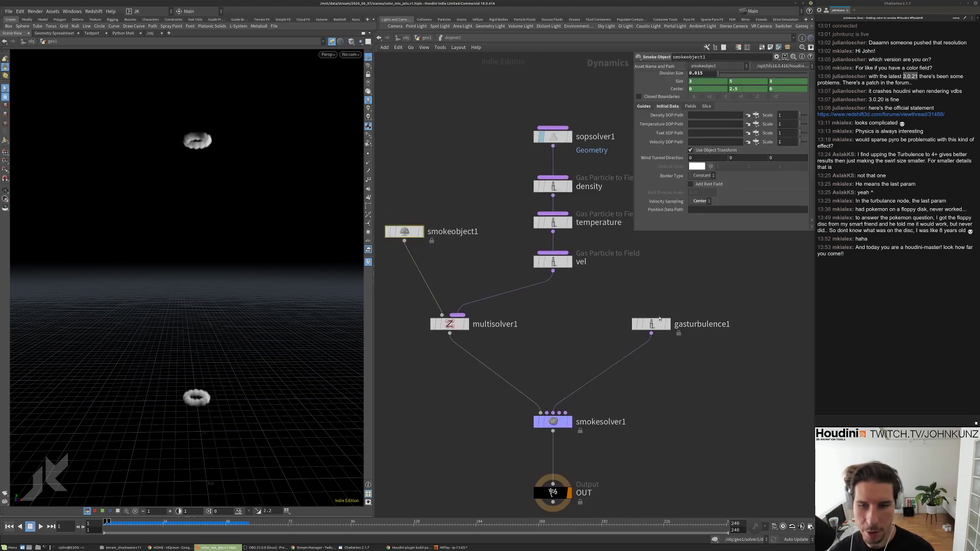
{"action": "left_click", "coordinate": [656, 323]}
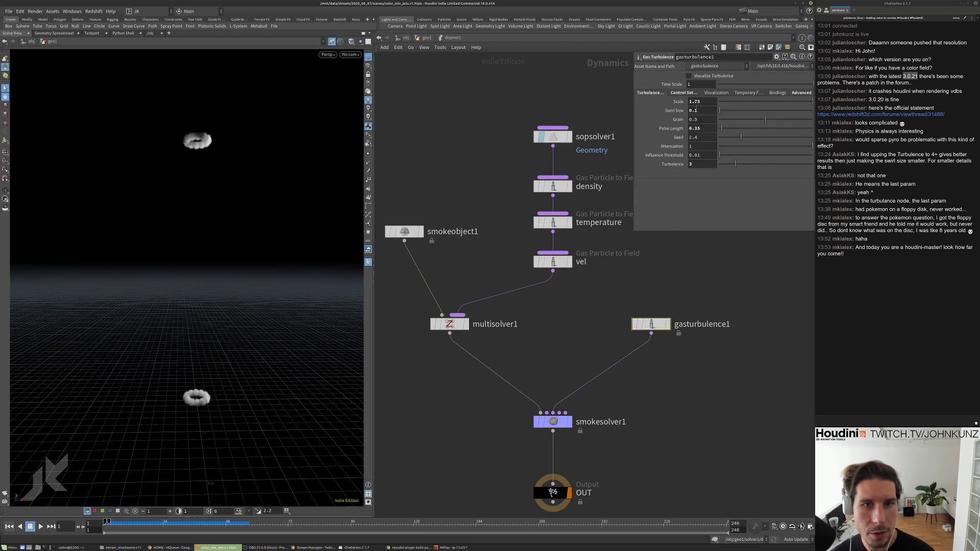
{"action": "left_click", "coordinate": [691, 101]}
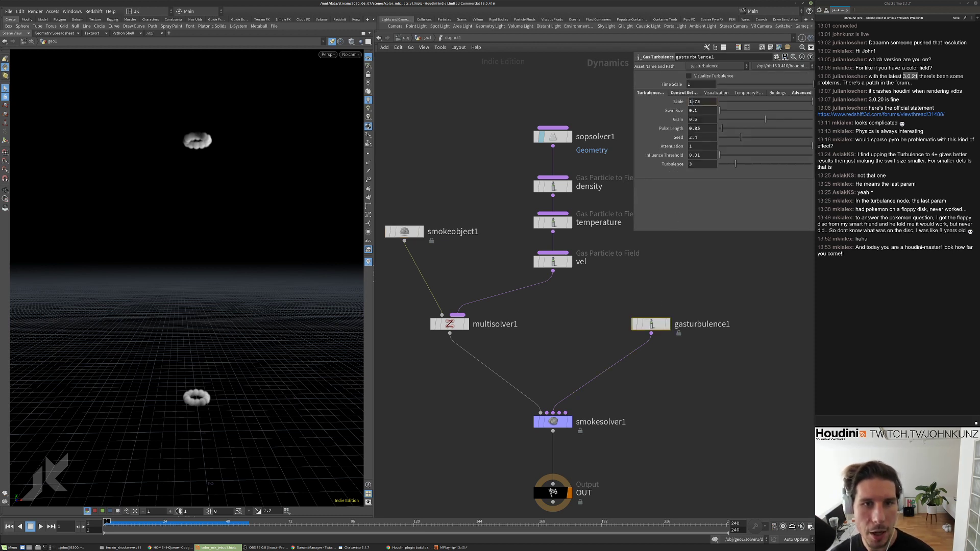
{"action": "left_click", "coordinate": [743, 313]}
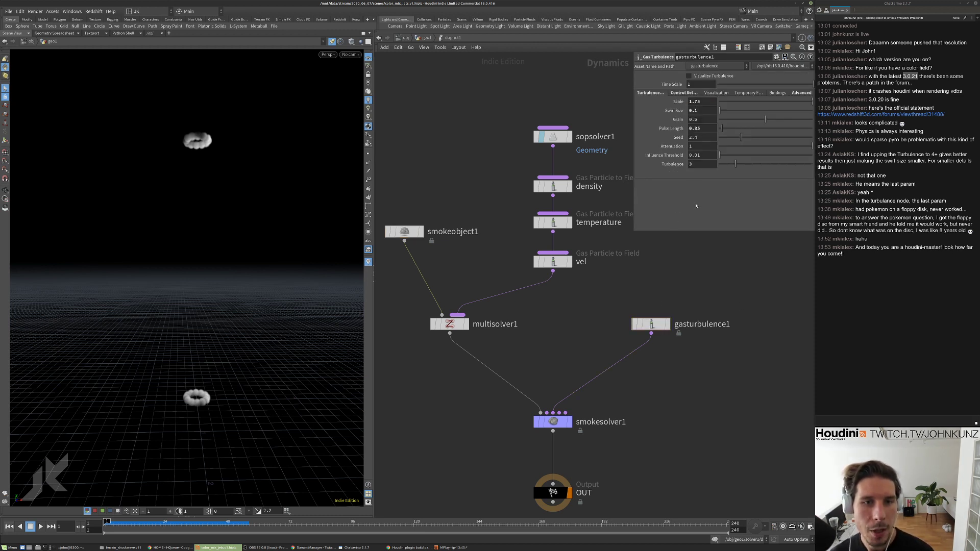
{"action": "left_click", "coordinate": [695, 102]}
{"action": "key", "text": "BackSpace"}
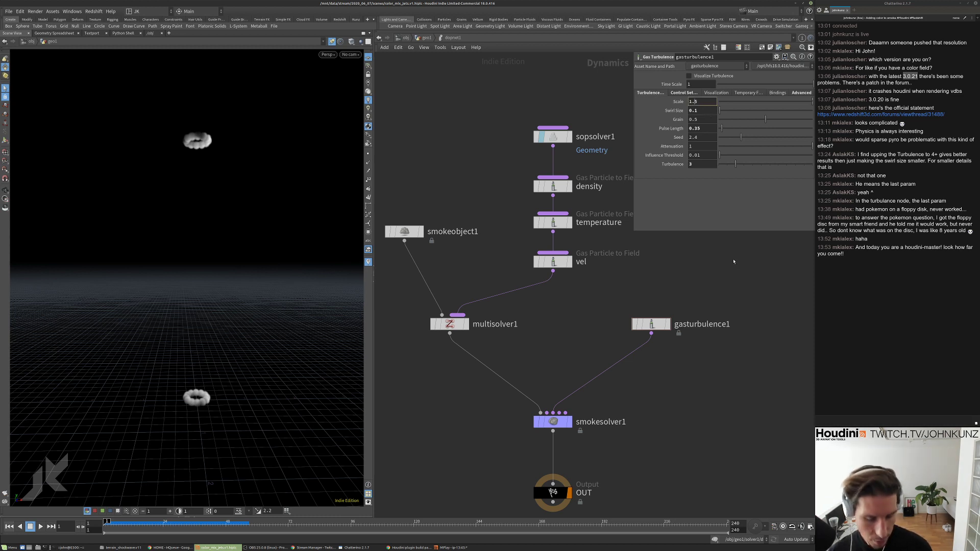
{"action": "key", "text": "Delete"}
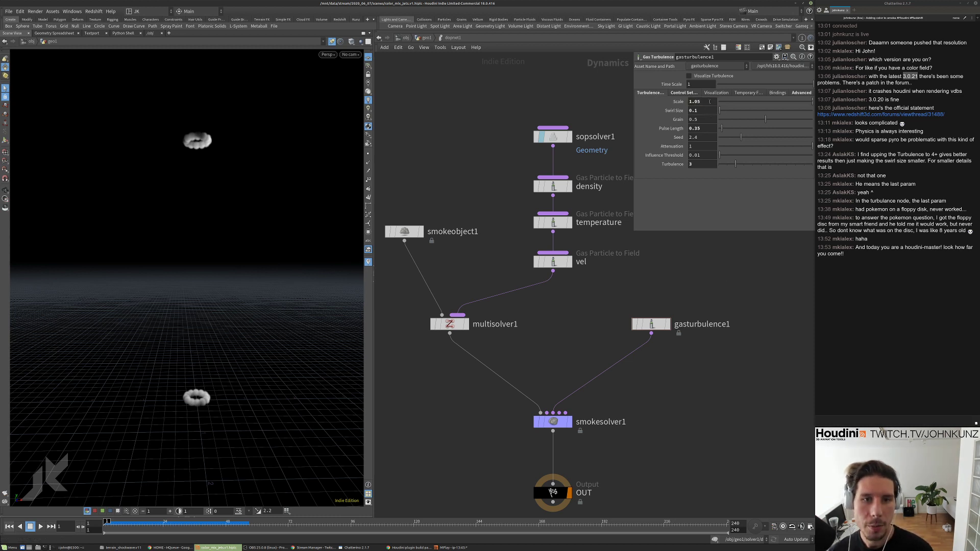
Set gasturbulence1's Control Min to 0.25 and view the smoke flipbook.
{"action": "left_click", "coordinate": [684, 92]}
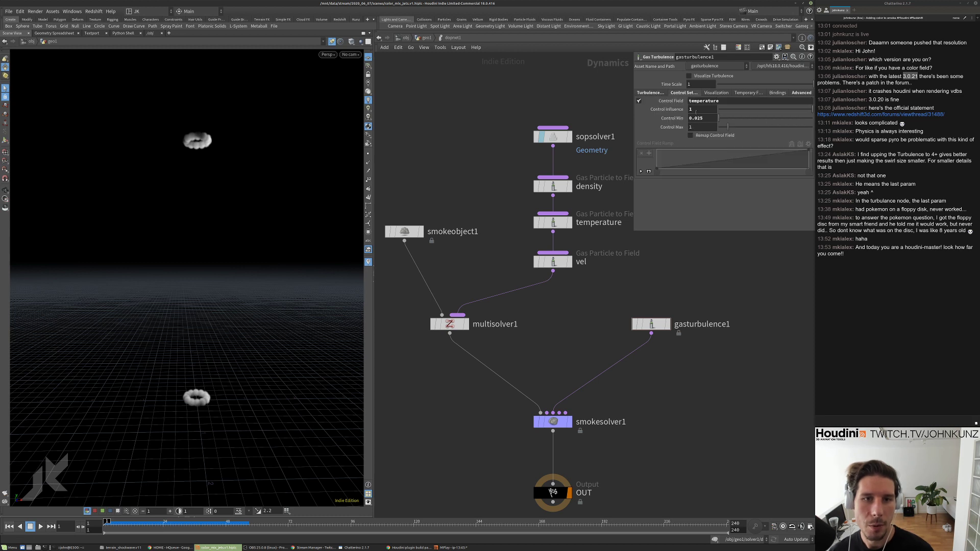
{"action": "left_click", "coordinate": [697, 118]}
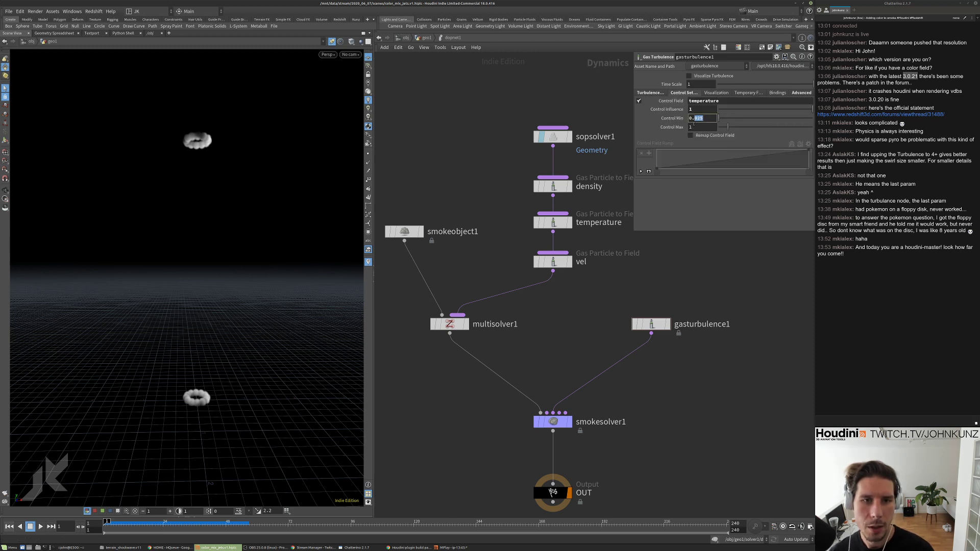
{"action": "key", "text": "BackSpace"}
{"action": "key", "text": "Return"}
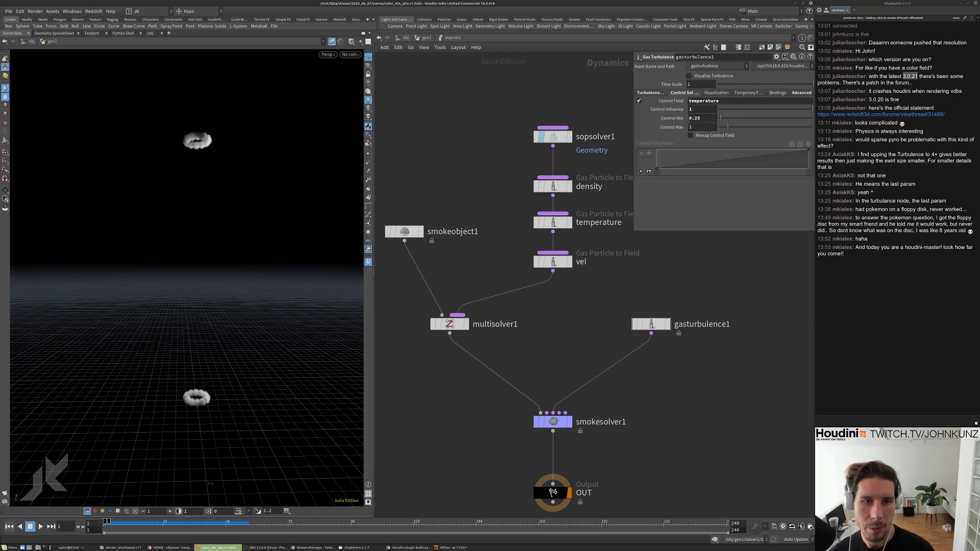
{"action": "key", "text": "alt+Tab"}
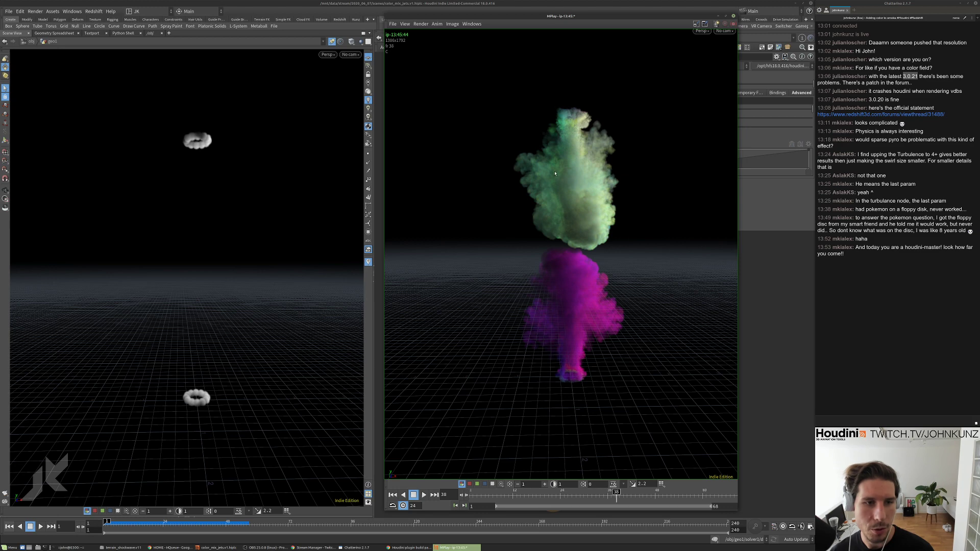
Edit gasturbulence1's main turbulence value and set its Control Max to 1.25.
{"action": "key", "text": "alt+Tab"}
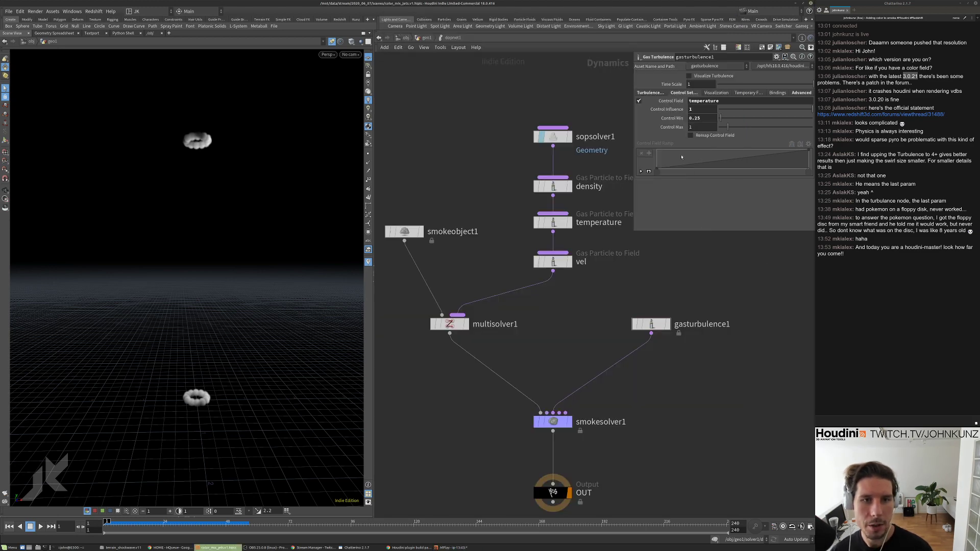
{"action": "left_click", "coordinate": [647, 93]}
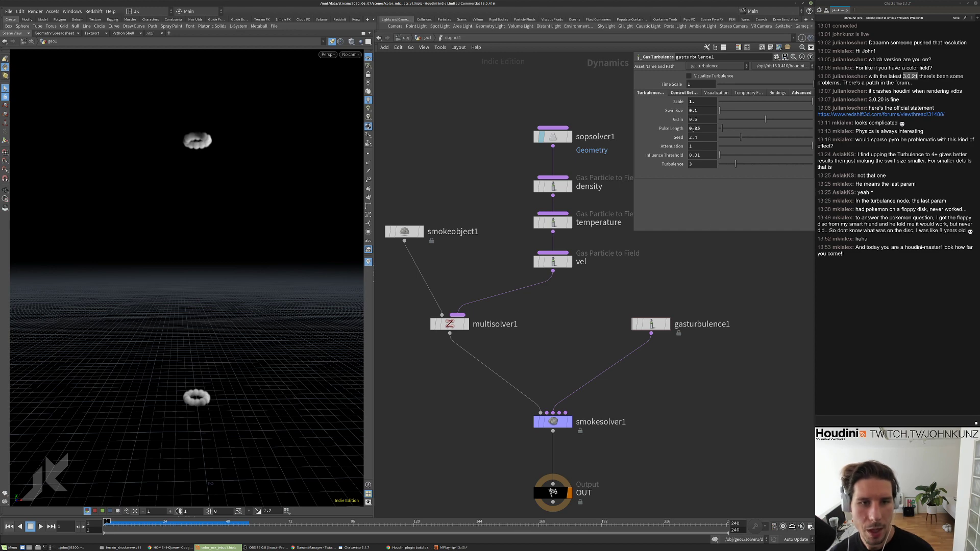
{"action": "type", "text": "8"}
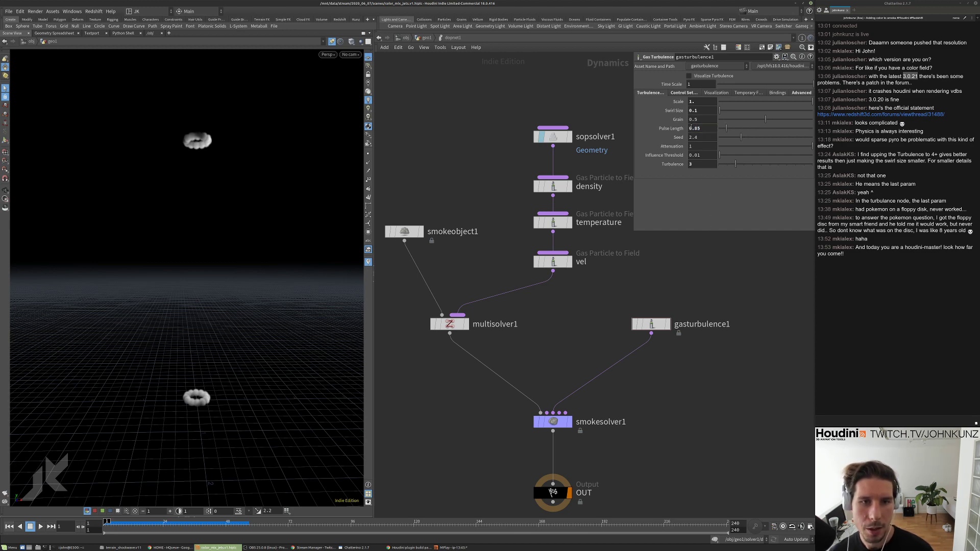
{"action": "key", "text": "alt+Tab"}
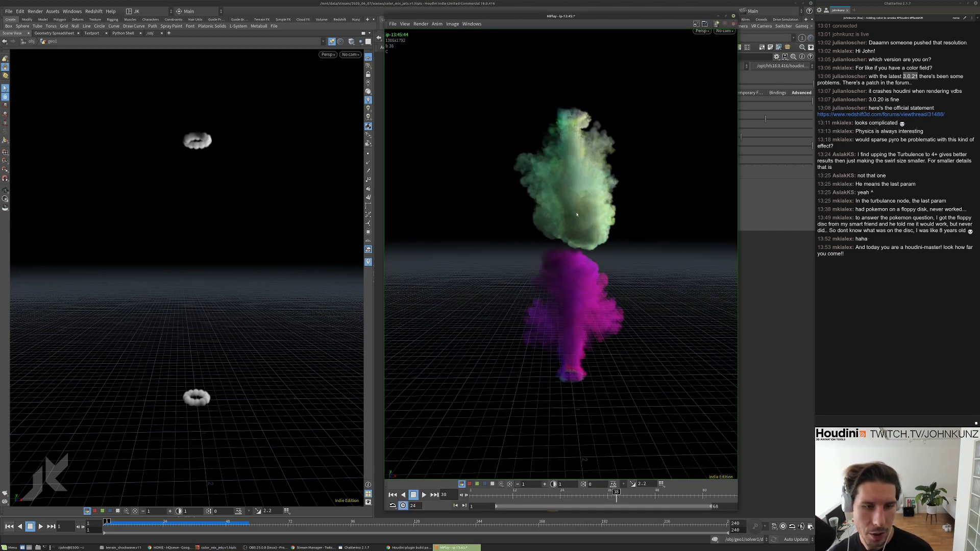
{"action": "key", "text": "alt+Tab"}
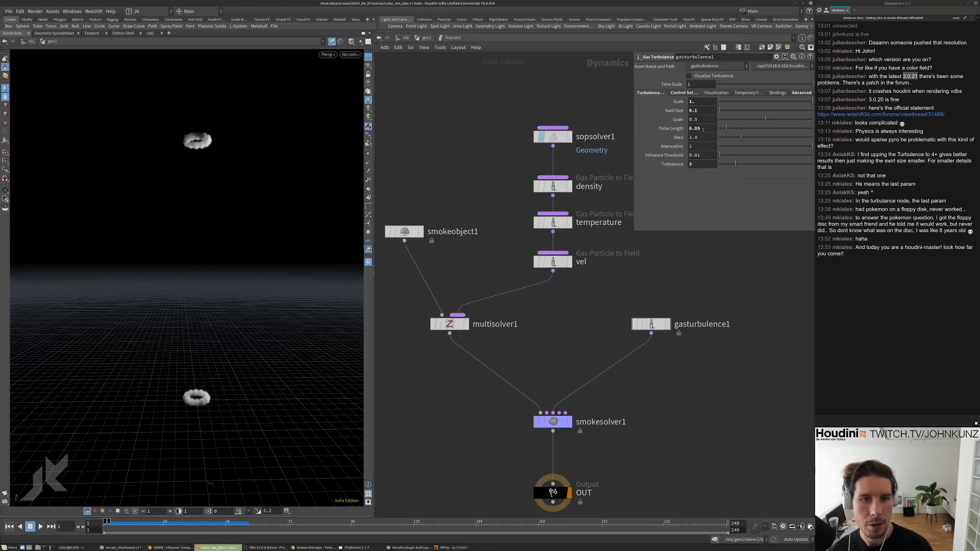
{"action": "left_click", "coordinate": [684, 93]}
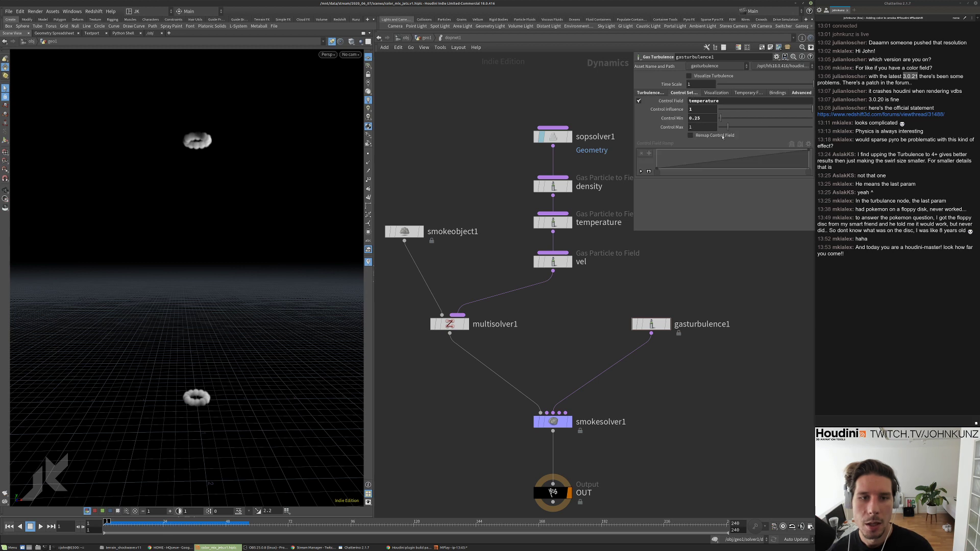
{"action": "left_click", "coordinate": [705, 126]}
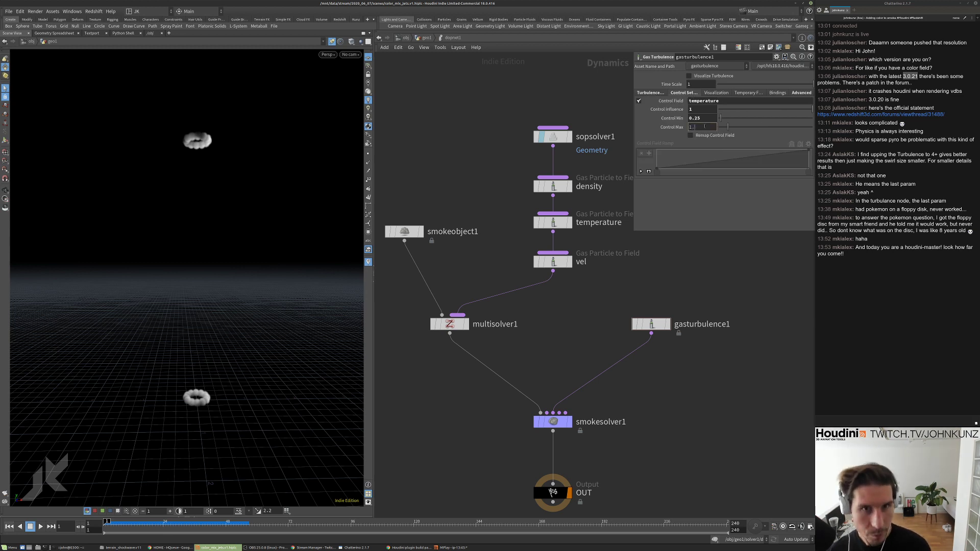
{"action": "key", "text": "Return"}
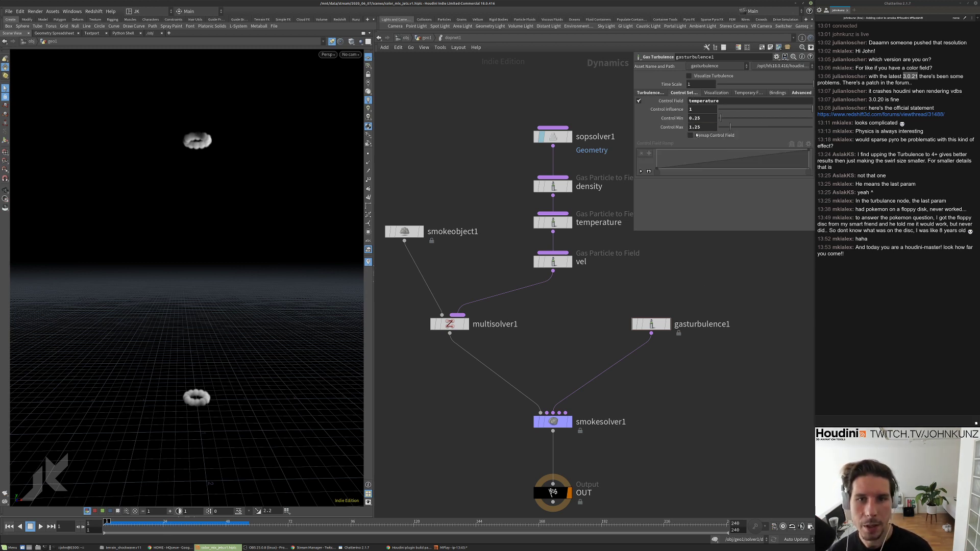
Frame all DOP nodes and select smokesolver1.
{"action": "key", "text": "h"}
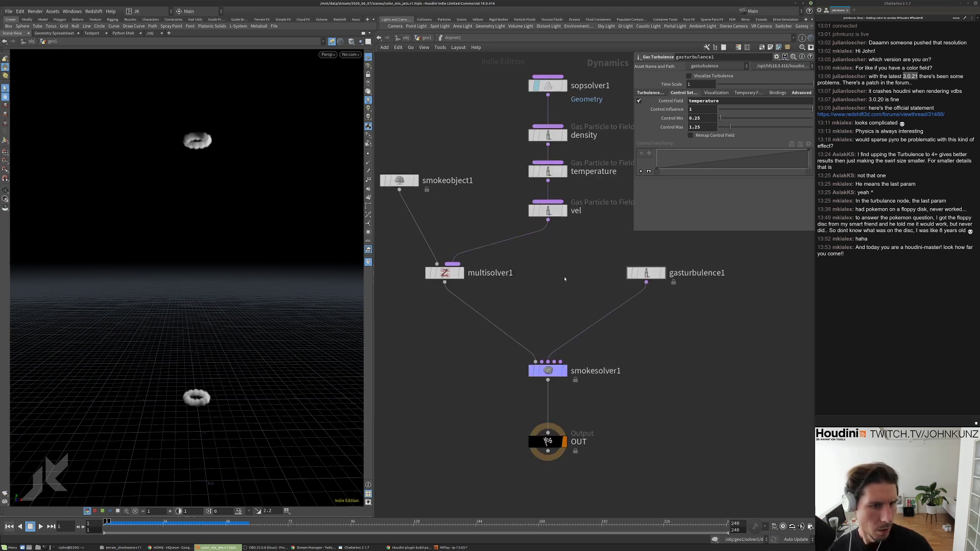
{"action": "middle_click_drag", "start_coordinate": [564, 280], "coordinate": [476, 288]}
{"action": "scroll", "coordinate": [505, 286], "scroll_direction": "down", "scroll_amount": 1}
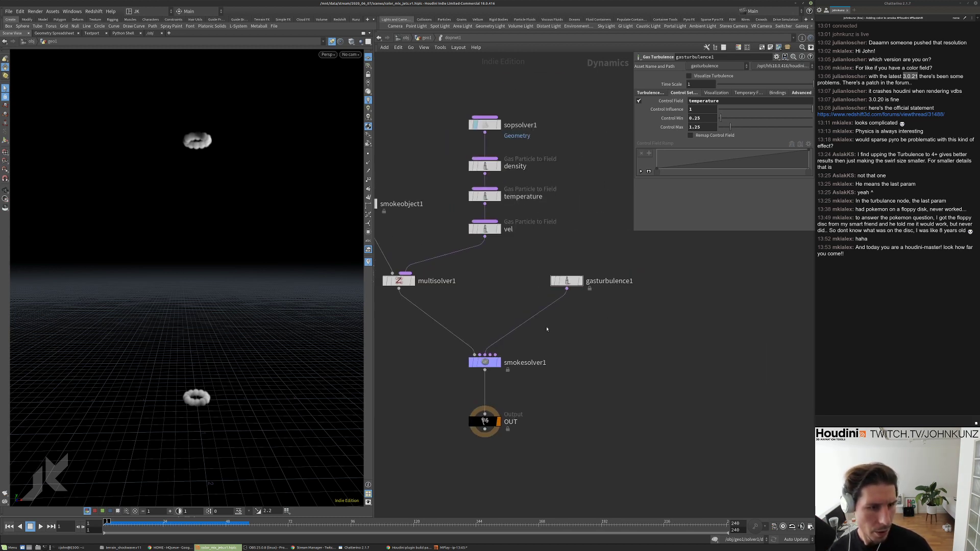
{"action": "left_click_drag", "start_coordinate": [505, 320], "coordinate": [470, 383]}
Lower smokesolver1's Cooling Rate on the Simulation tab and check its Advanced settings.
{"action": "key", "text": "h"}
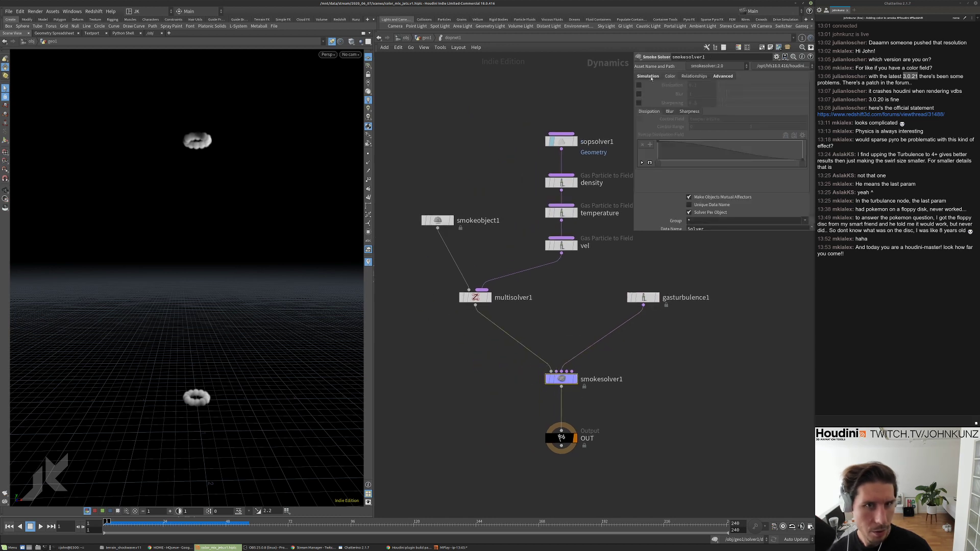
{"action": "left_click", "coordinate": [648, 77]}
{"action": "left_click_drag", "start_coordinate": [704, 103], "coordinate": [694, 104]}
{"action": "type", "text": "0"}
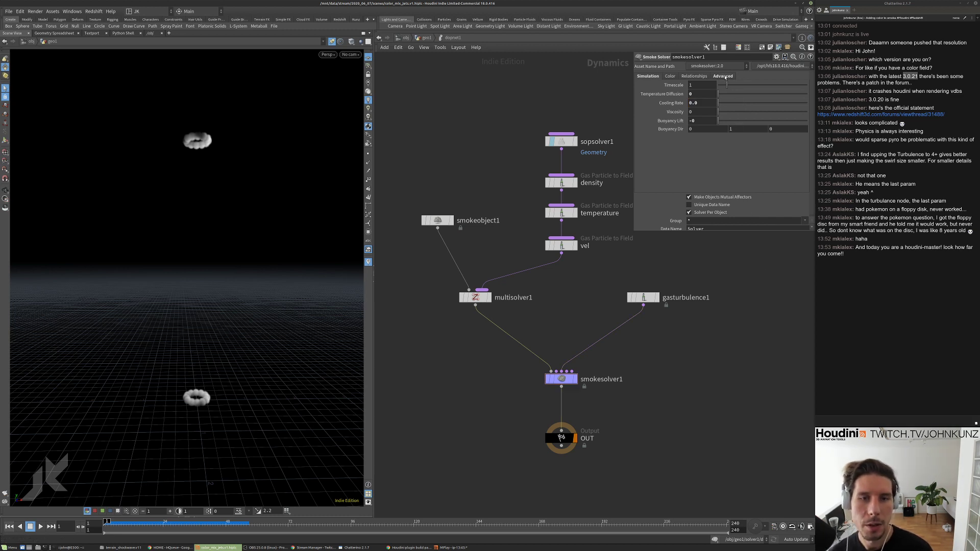
{"action": "left_click", "coordinate": [724, 76]}
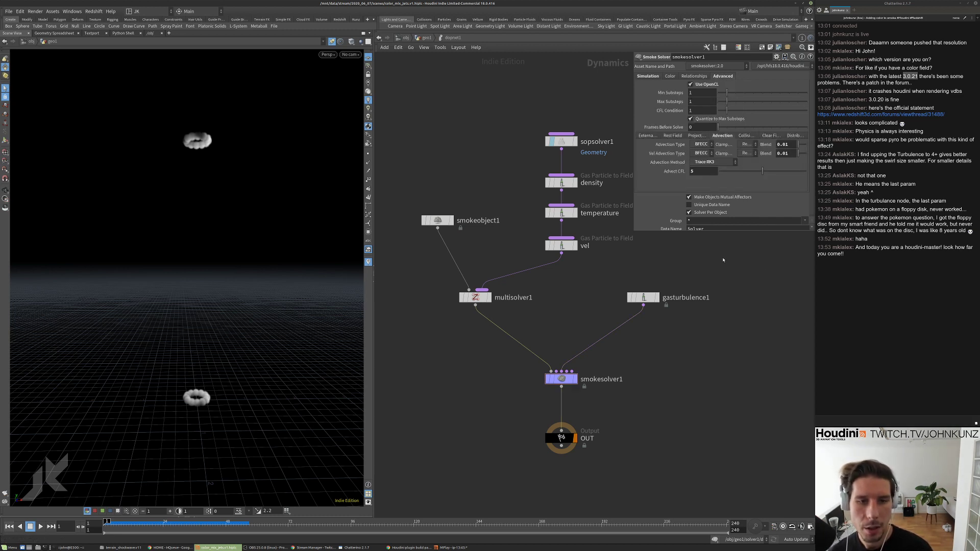
{"action": "middle_click_drag", "start_coordinate": [620, 274], "coordinate": [601, 284]}
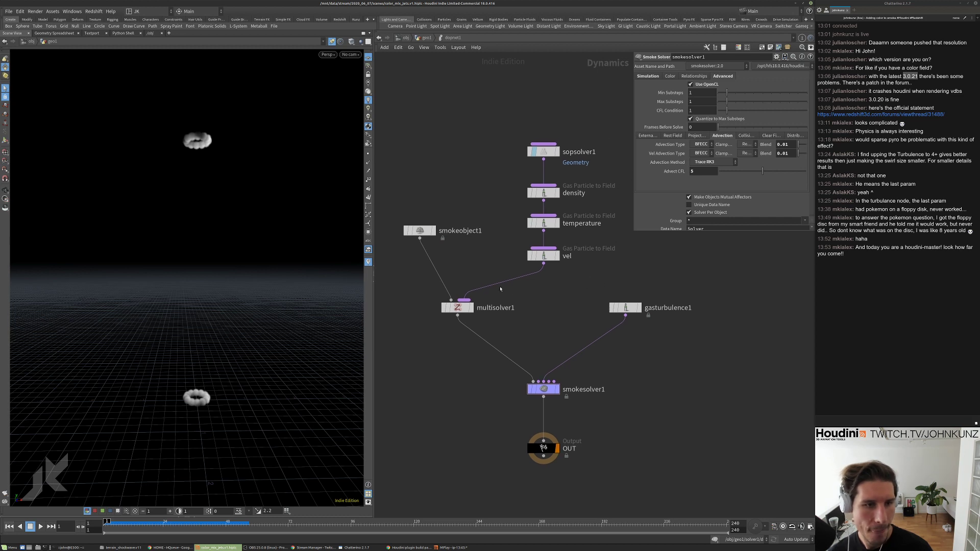
Back in geo1, set volumevisualization1's Density Scale to 25.
{"action": "left_click", "coordinate": [426, 38]}
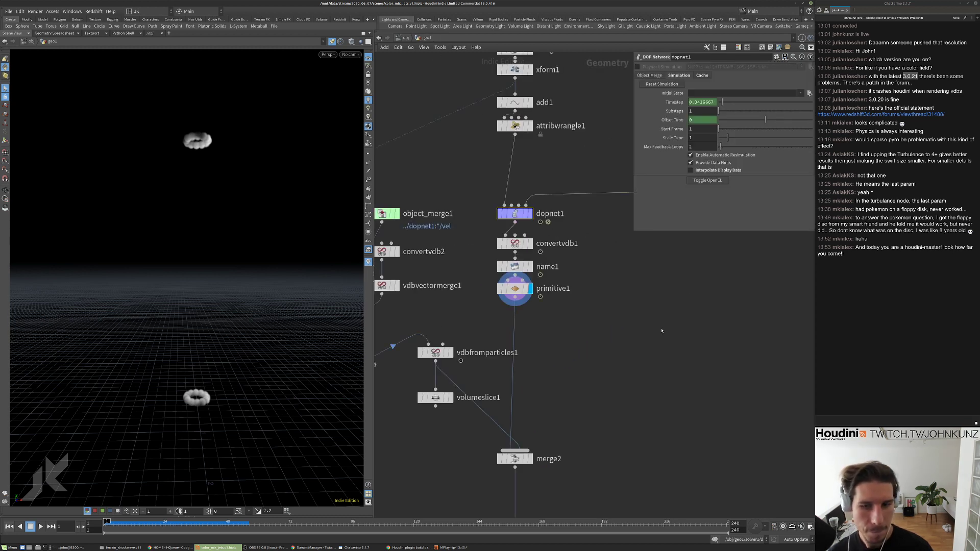
{"action": "middle_click_drag", "start_coordinate": [513, 290], "coordinate": [552, 292]}
{"action": "left_click", "coordinate": [551, 292]}
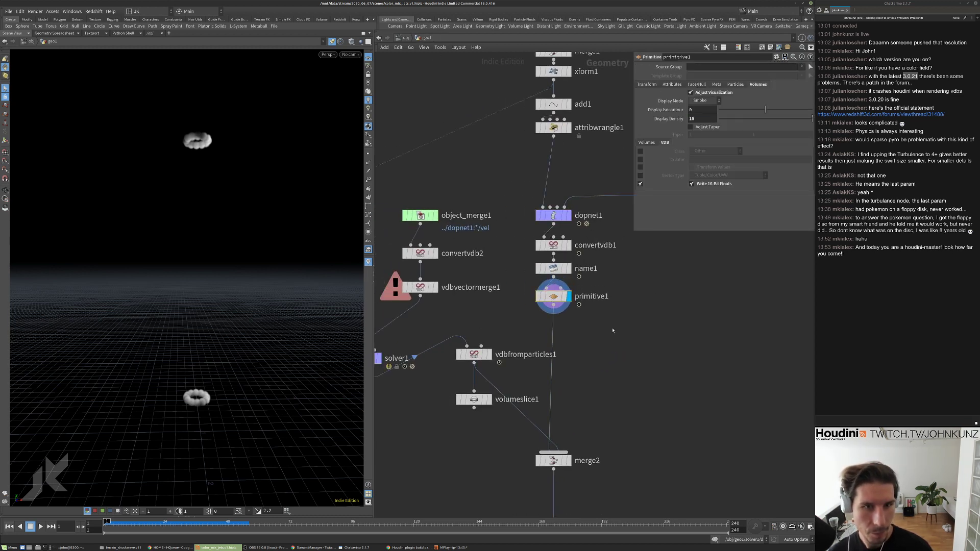
{"action": "scroll", "coordinate": [567, 294], "scroll_direction": "down", "scroll_amount": 3}
{"action": "middle_click_drag", "start_coordinate": [595, 459], "coordinate": [586, 426]}
{"action": "left_click", "coordinate": [559, 438]}
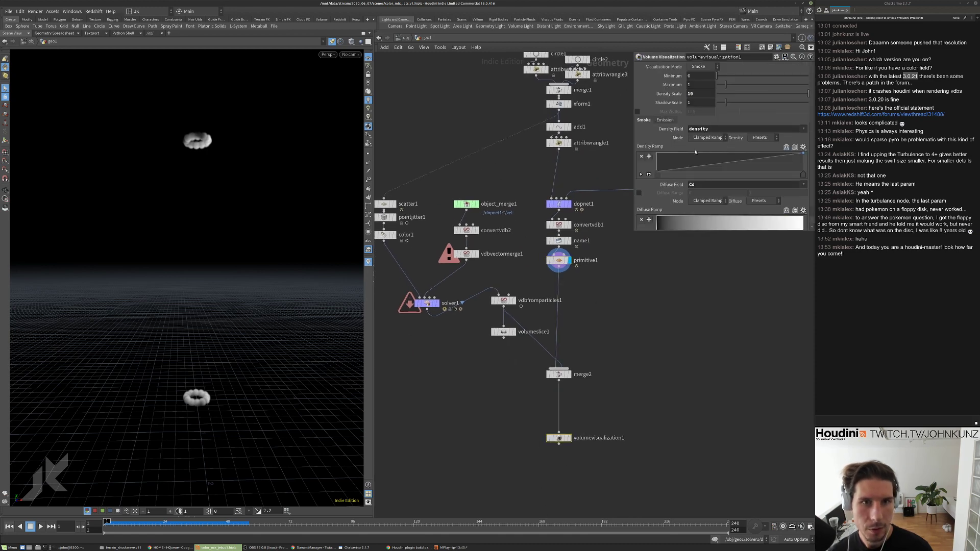
{"action": "double_click", "coordinate": [699, 94]}
{"action": "type", "text": "25"}
{"action": "key", "text": "Return"}
{"action": "scroll", "coordinate": [572, 229], "scroll_direction": "up", "scroll_amount": 3}
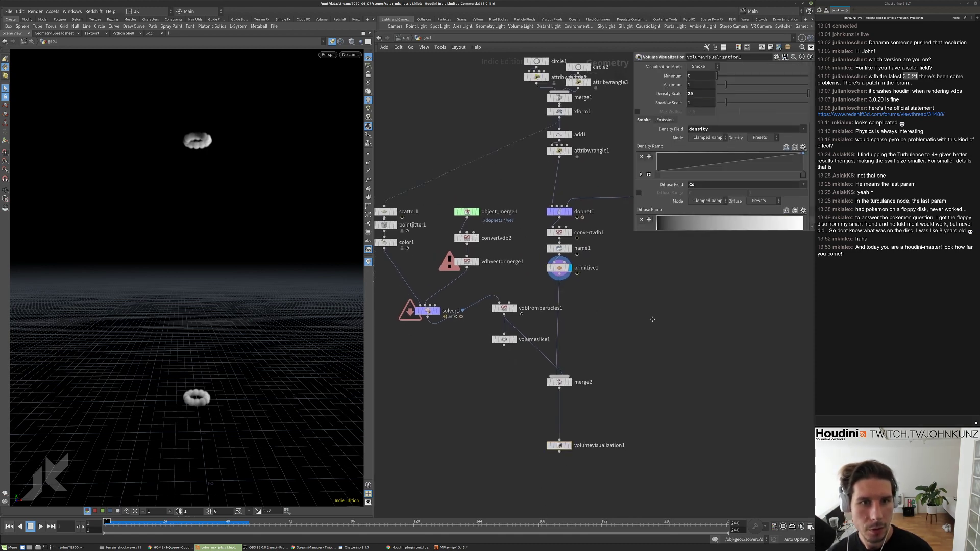
{"action": "left_click", "coordinate": [540, 316]}
{"action": "key", "text": "Up"}
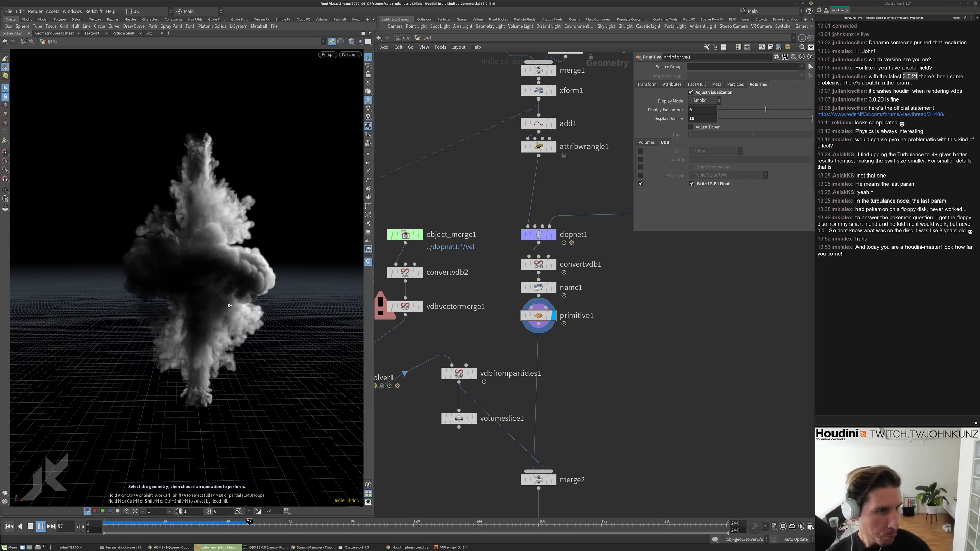
{"action": "key", "text": "Up"}
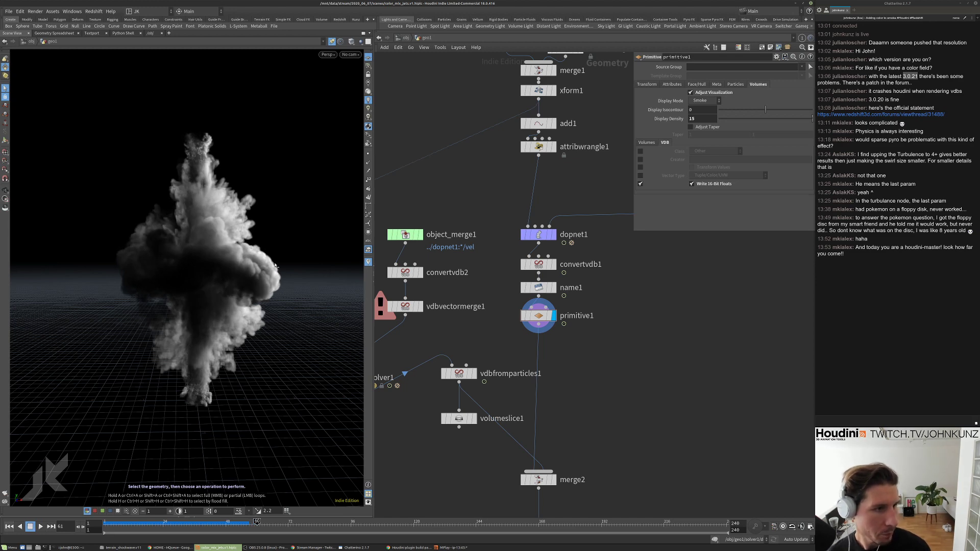
{"action": "key", "text": "ctrl+Up"}
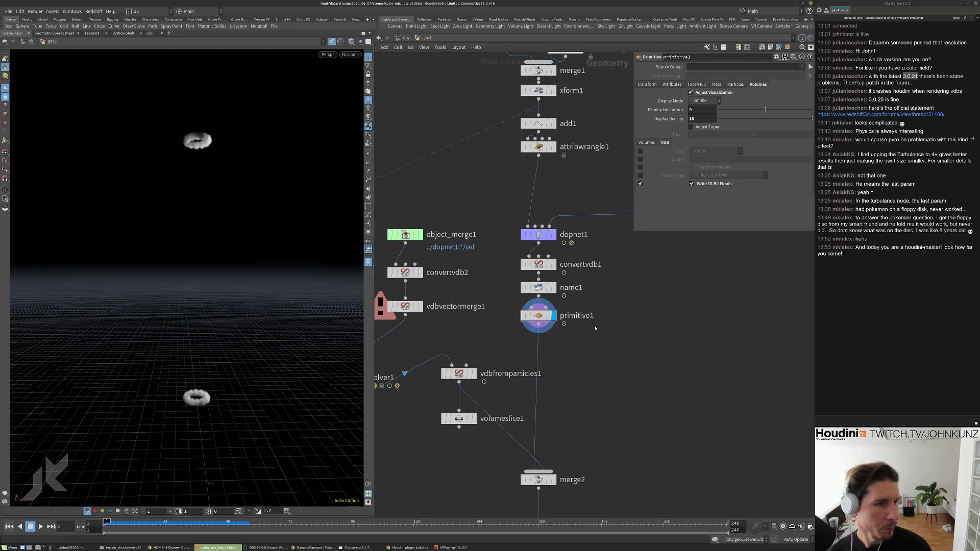
Inside dopnet1, give gasturbulence1 Scale .65 and Swirl Size 0.125.
{"action": "double_click", "coordinate": [541, 234]}
{"action": "left_click", "coordinate": [625, 307]}
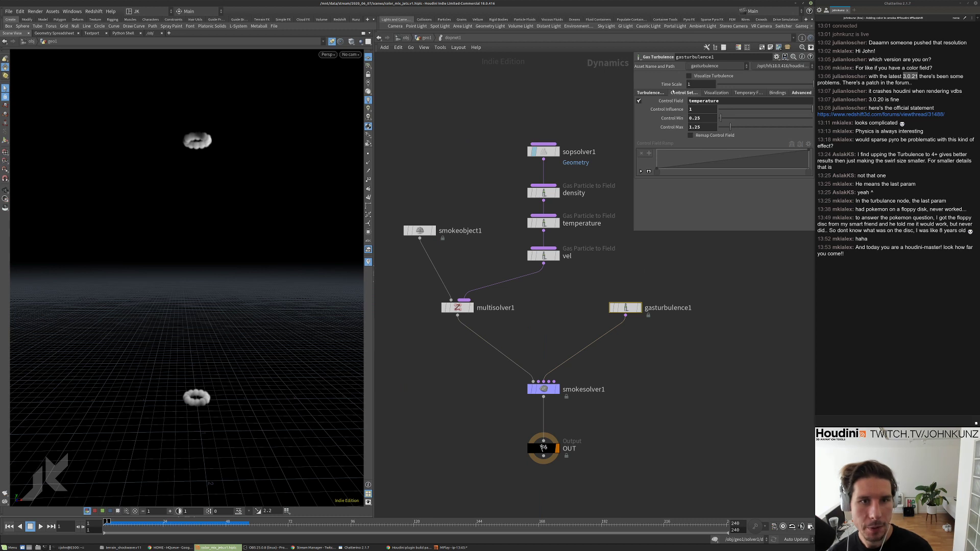
{"action": "left_click", "coordinate": [651, 92]}
{"action": "left_click", "coordinate": [699, 102]}
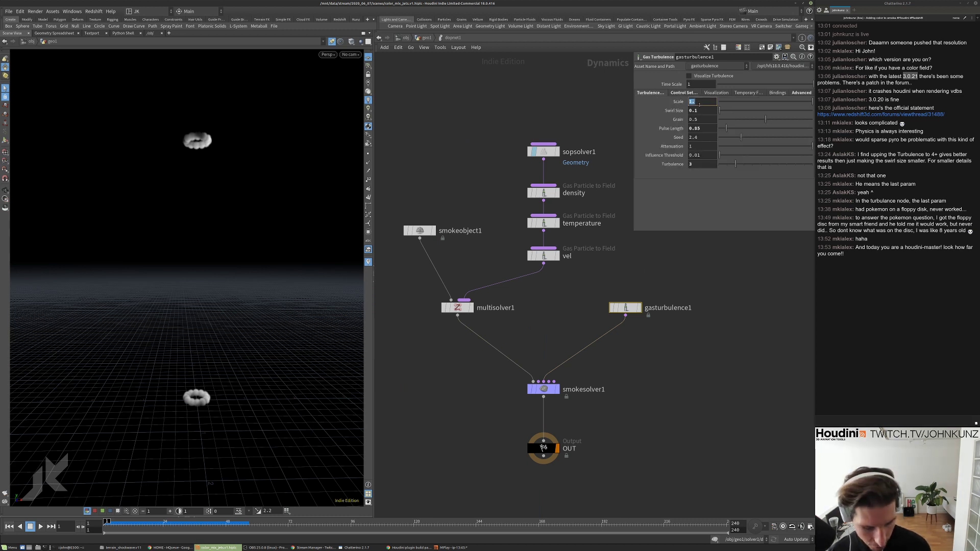
{"action": "type", "text": ".65"}
{"action": "key", "text": "Return"}
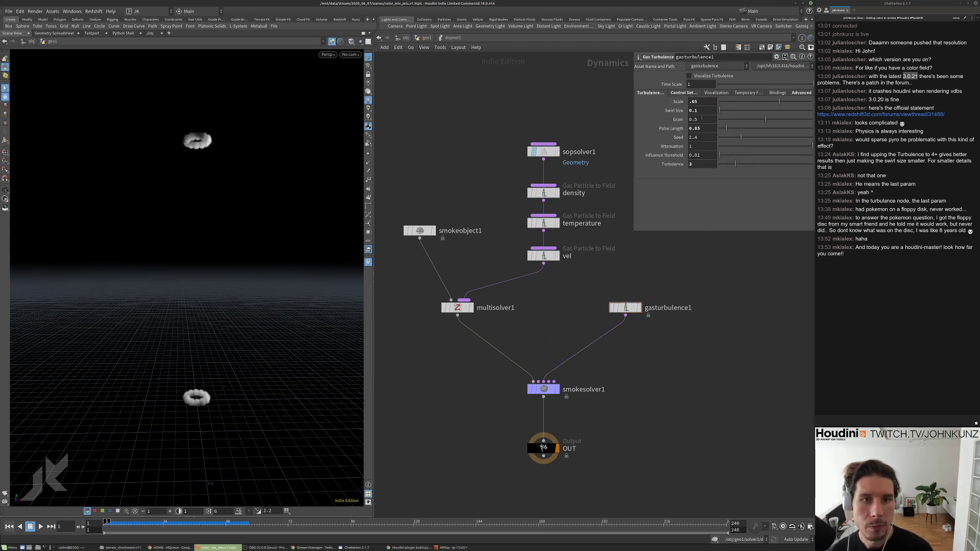
{"action": "left_click", "coordinate": [698, 110]}
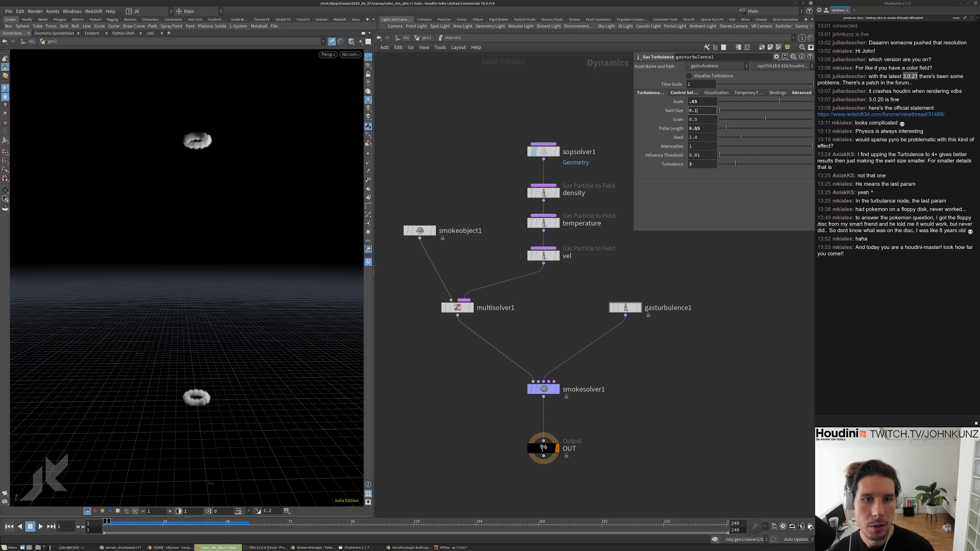
{"action": "type", "text": "25"}
{"action": "key", "text": "Return"}
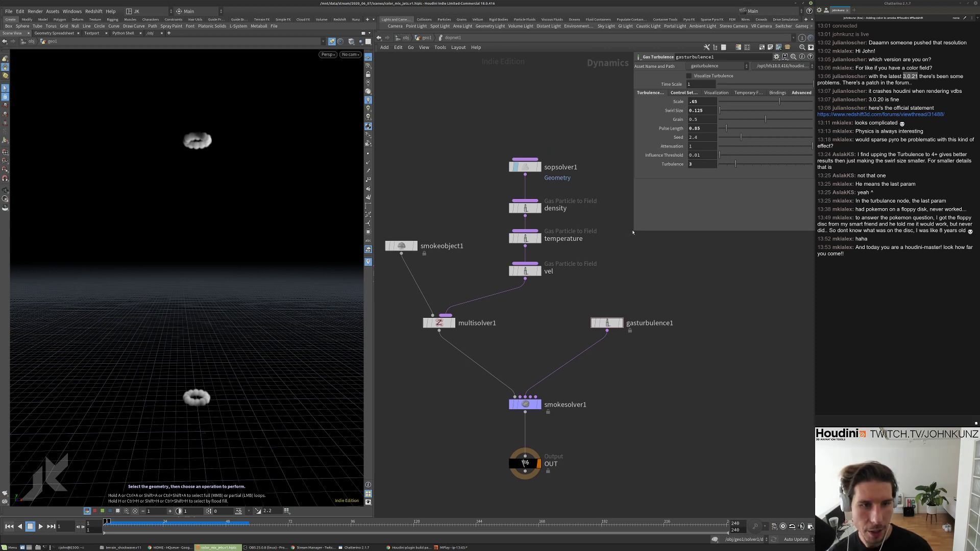
Shrink the parameter pane, make room in the network, and search for 'conf'.
{"action": "left_click_drag", "start_coordinate": [633, 230], "coordinate": [647, 192]}
{"action": "middle_click_drag", "start_coordinate": [655, 298], "coordinate": [651, 266]}
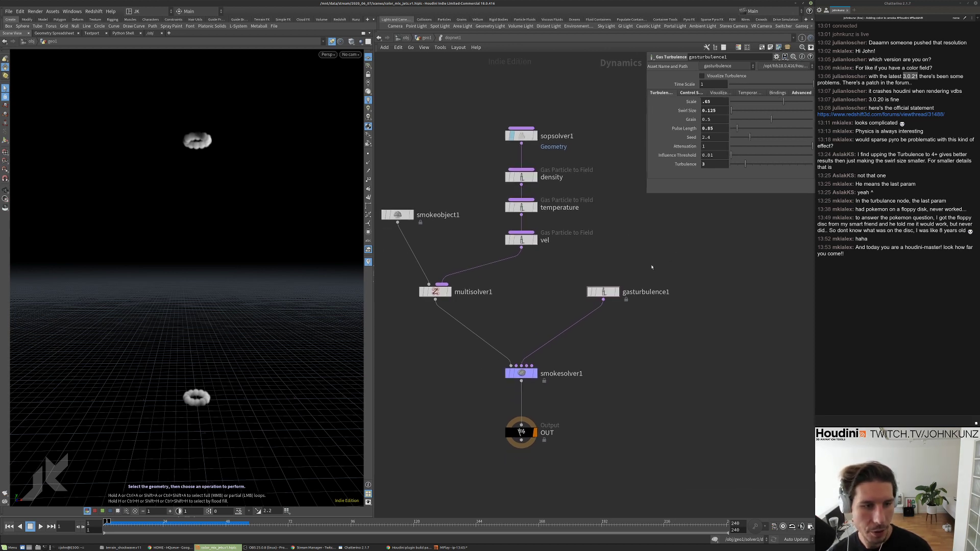
{"action": "key", "text": "Tab"}
{"action": "type", "text": "conf"}
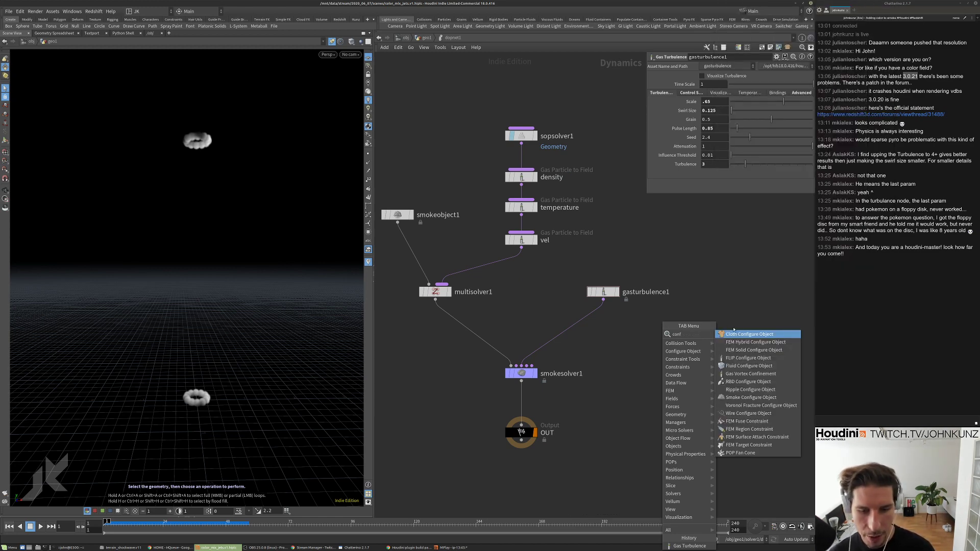
Place a Gas Vortex Confinement node beside gasturbulence1 and open its settings.
{"action": "left_click", "coordinate": [750, 373]}
{"action": "left_click", "coordinate": [697, 300]}
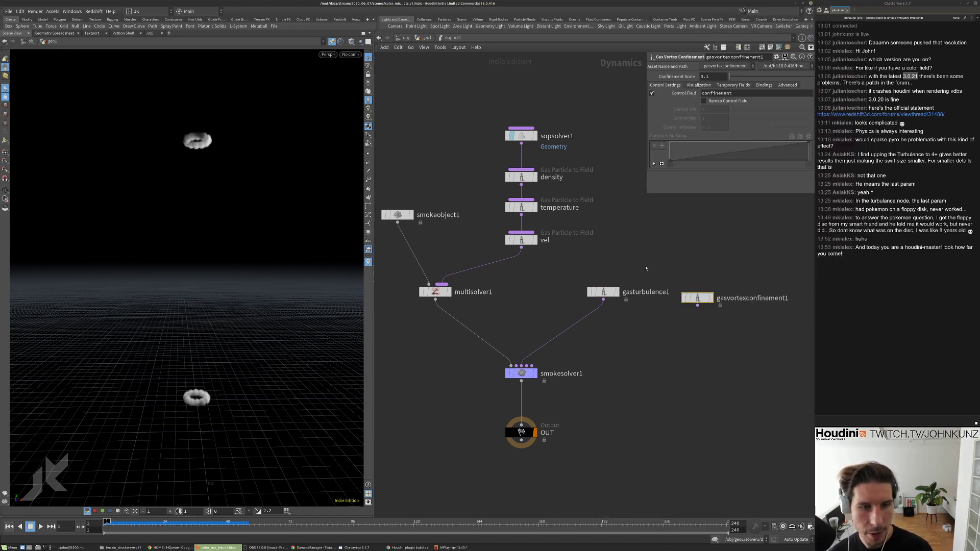
{"action": "left_click", "coordinate": [604, 292]}
{"action": "left_click", "coordinate": [521, 374]}
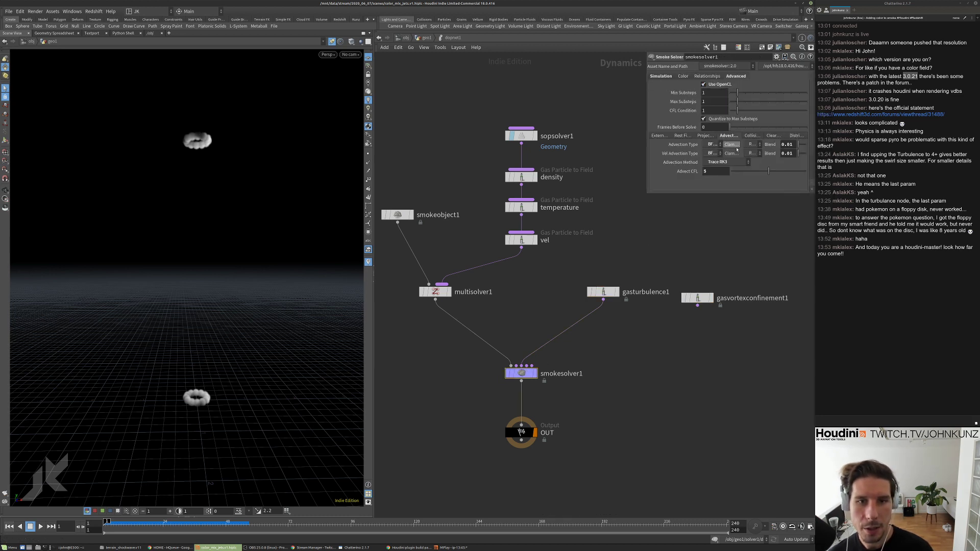
{"action": "left_click", "coordinate": [697, 298]}
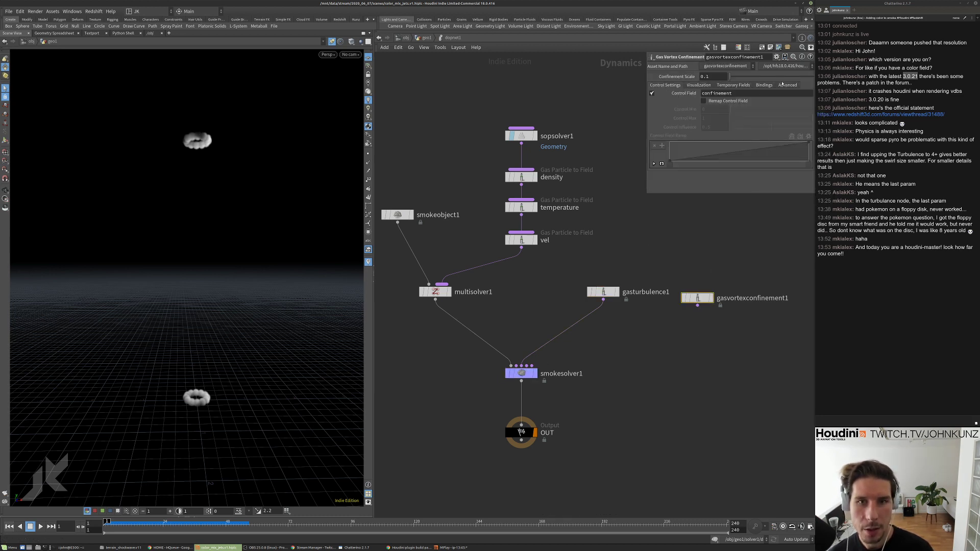
Adjust Confinement Scale, enable OpenCL, and review the Control, Temporary Fields and Visualization tabs.
{"action": "left_click_drag", "start_coordinate": [782, 83], "coordinate": [790, 85]}
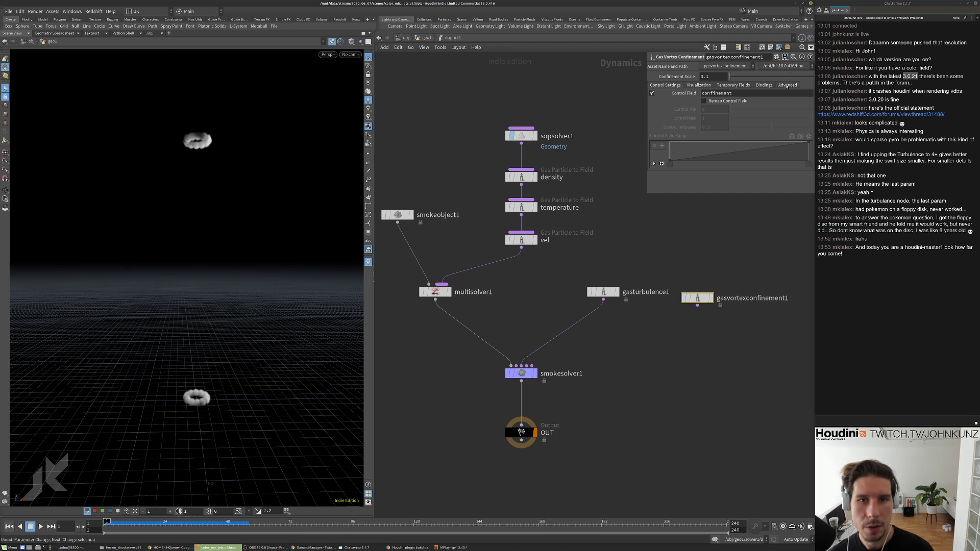
{"action": "left_click", "coordinate": [787, 85]}
{"action": "right_click", "coordinate": [732, 103]}
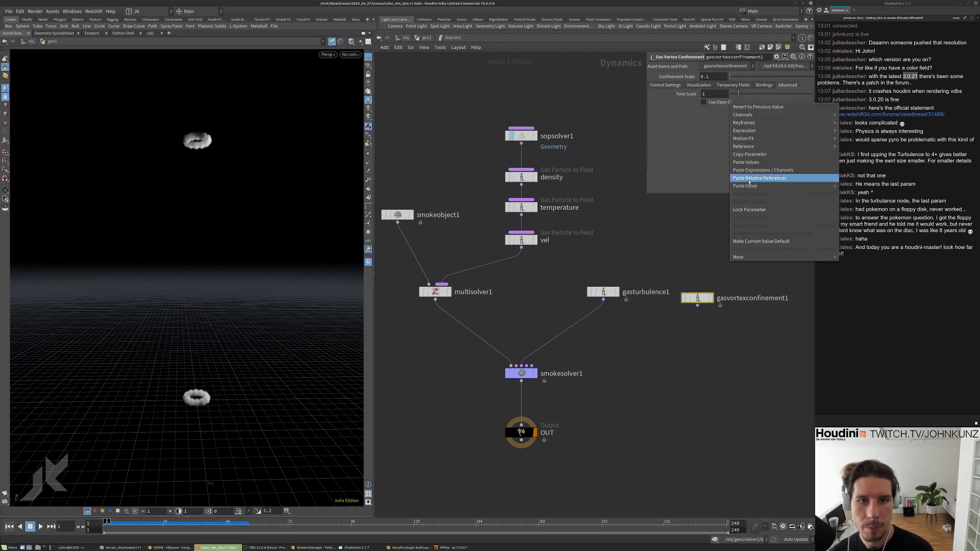
{"action": "left_click", "coordinate": [748, 178]}
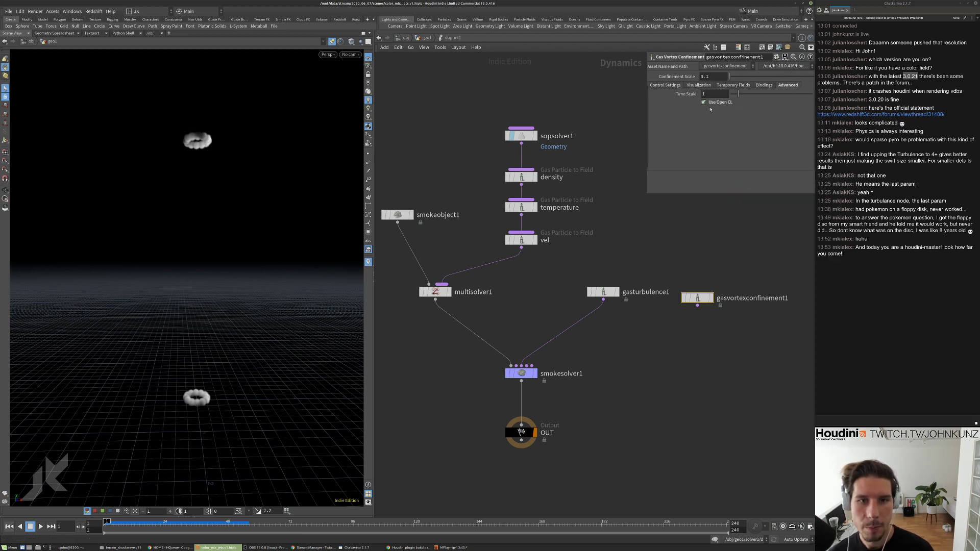
{"action": "left_click", "coordinate": [665, 85]}
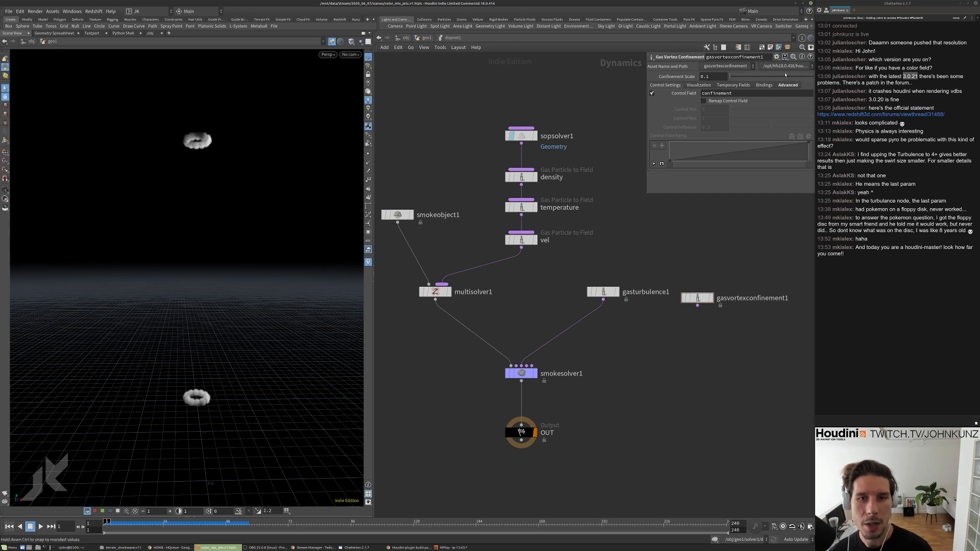
{"action": "left_click", "coordinate": [725, 86]}
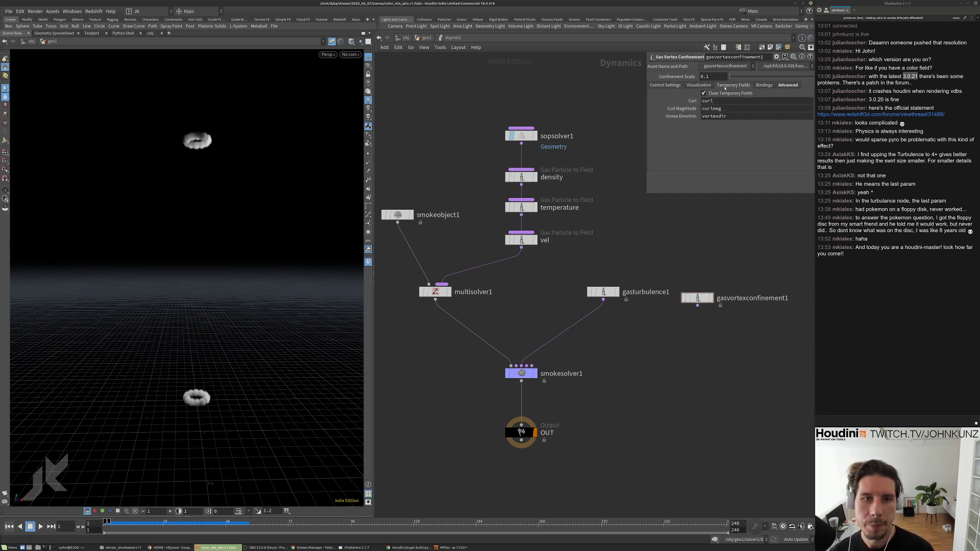
{"action": "left_click", "coordinate": [704, 86]}
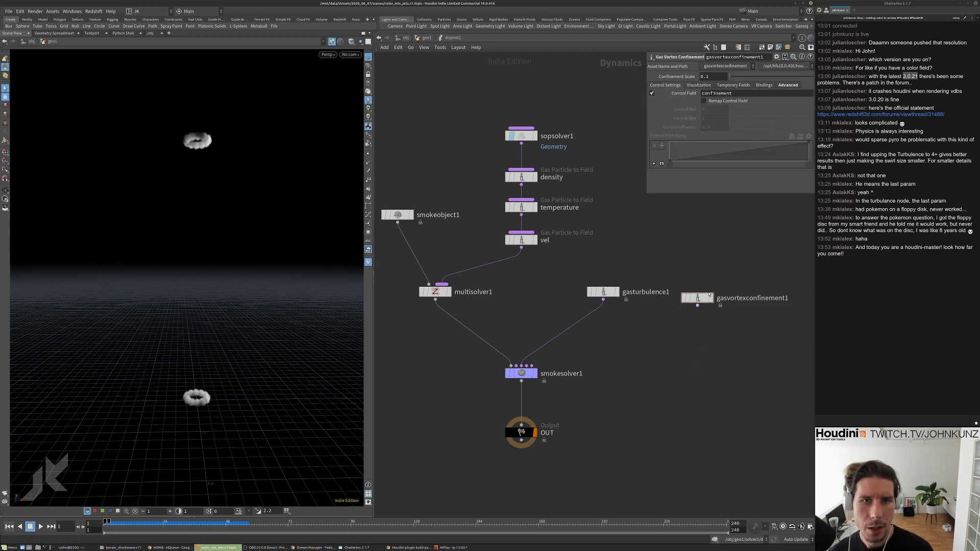
{"action": "key", "text": "Tab"}
Add a Gas Repeat Solver under gasvortexconfinement1 with Minimum Passes 12.
{"action": "type", "text": "rep"}
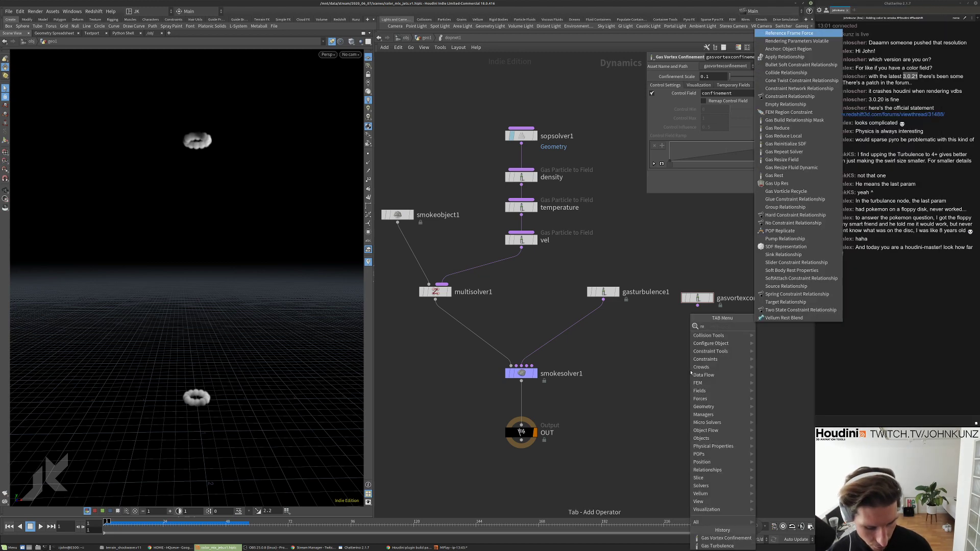
{"action": "left_click", "coordinate": [784, 326]}
{"action": "left_click", "coordinate": [710, 332]}
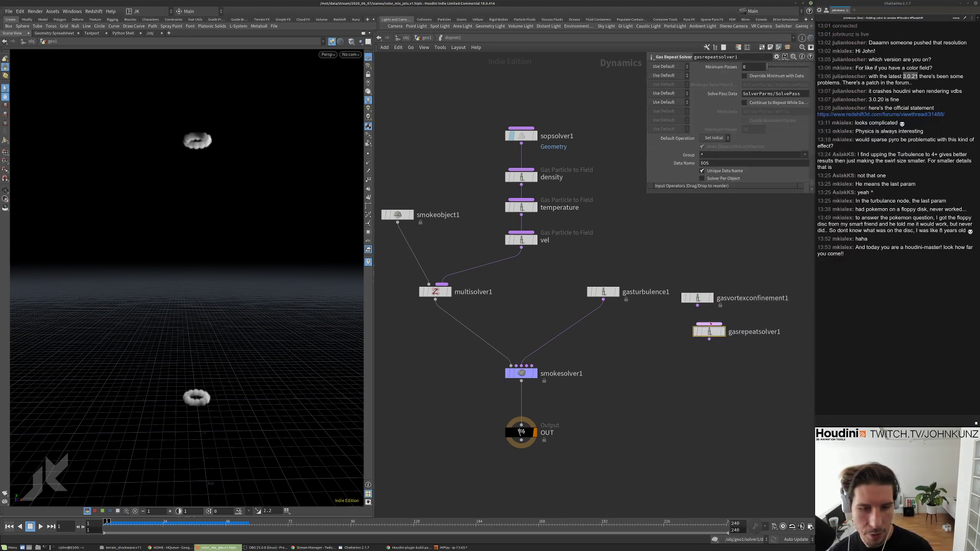
{"action": "left_click_drag", "start_coordinate": [712, 333], "coordinate": [701, 333]}
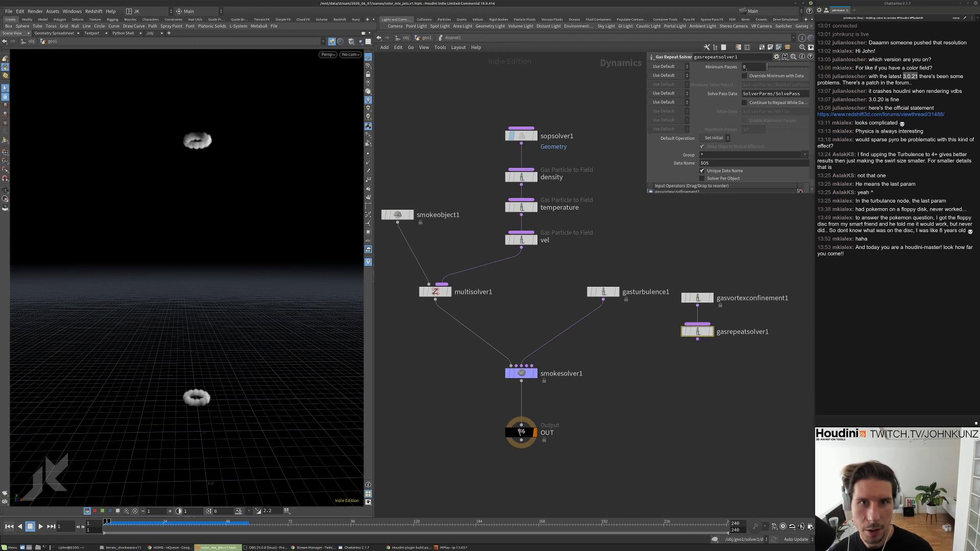
{"action": "left_click", "coordinate": [750, 67]}
{"action": "type", "text": "12"}
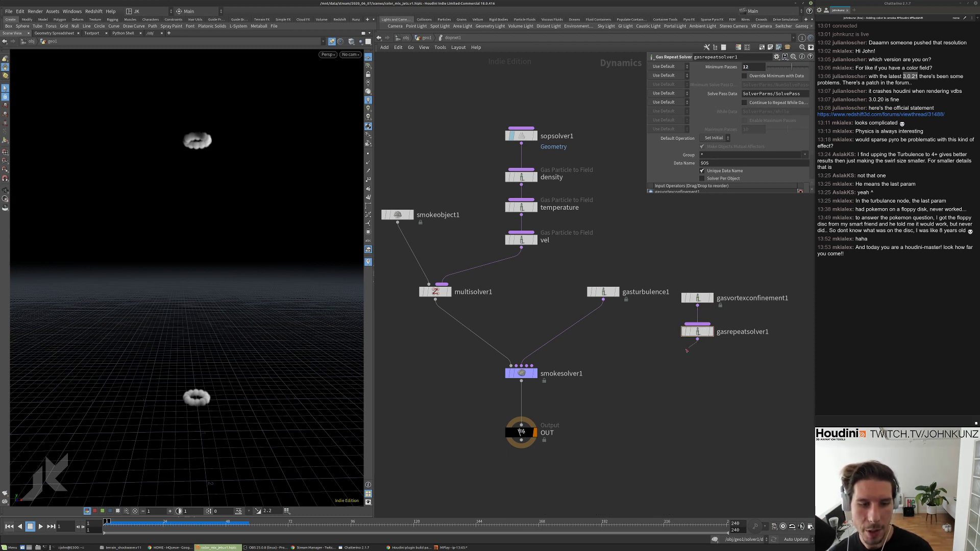
Insert merge1 between gasturbulence1 and smokesolver1 and wire the repeat solver into it.
{"action": "left_click_drag", "start_coordinate": [697, 339], "coordinate": [670, 355]}
{"action": "left_click", "coordinate": [670, 355]}
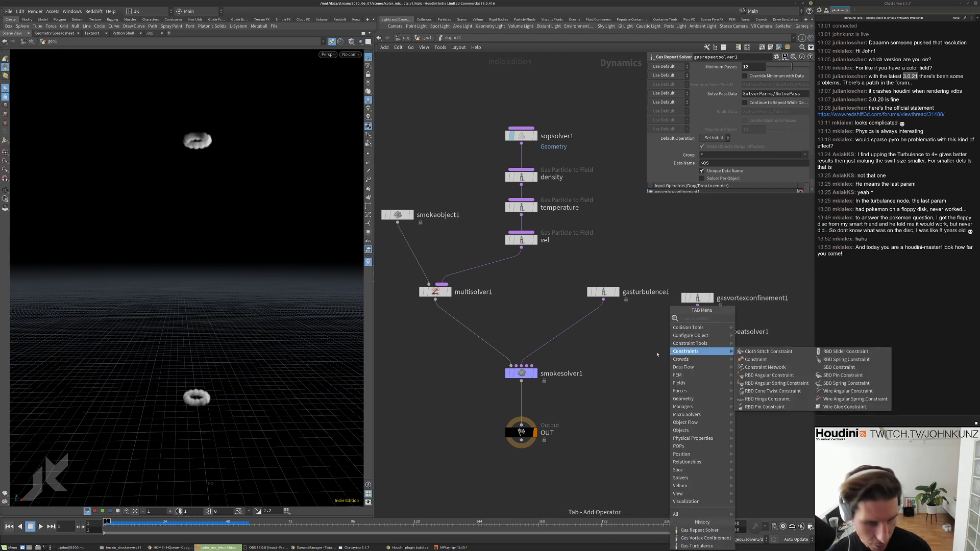
{"action": "key", "text": "Escape"}
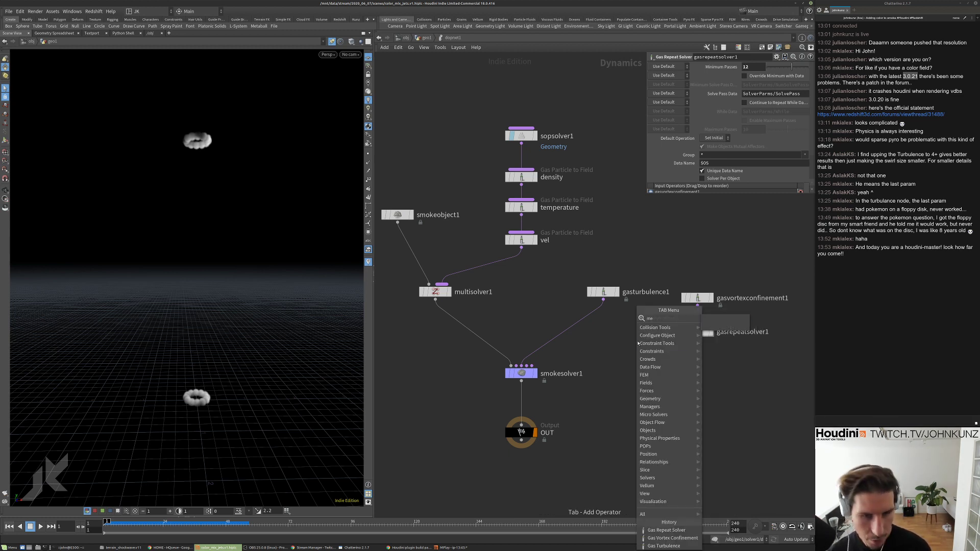
{"action": "type", "text": "merge"}
{"action": "key", "text": "Return"}
{"action": "left_click", "coordinate": [666, 356]}
{"action": "left_click_drag", "start_coordinate": [666, 356], "coordinate": [616, 348]}
{"action": "left_click_drag", "start_coordinate": [697, 339], "coordinate": [620, 338]}
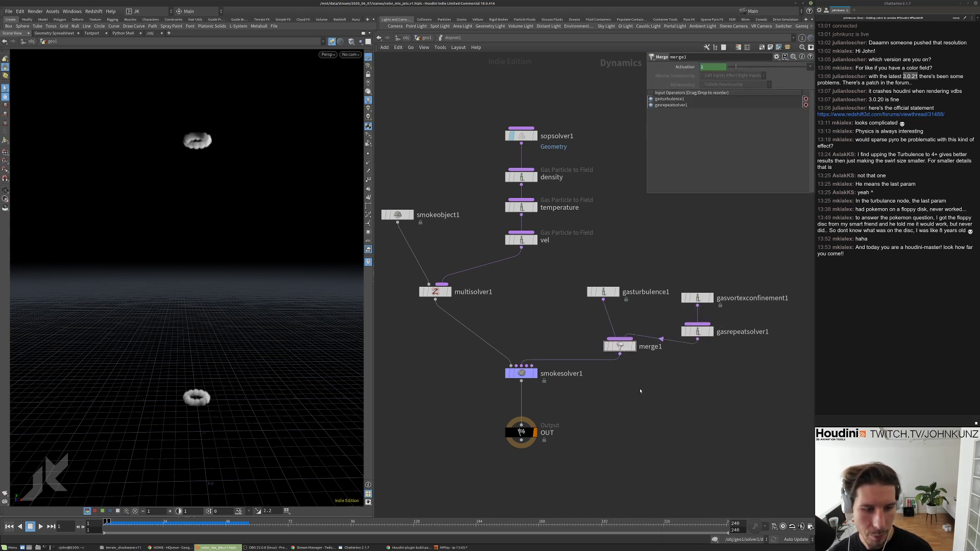
{"action": "middle_click_drag", "start_coordinate": [674, 352], "coordinate": [666, 332]}
{"action": "left_click_drag", "start_coordinate": [613, 327], "coordinate": [592, 326]}
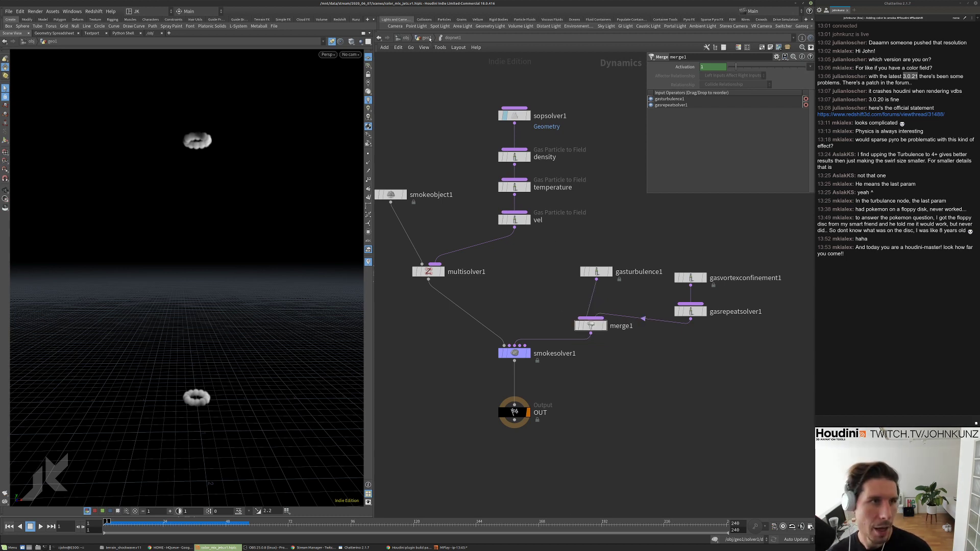
{"action": "left_click", "coordinate": [426, 37]}
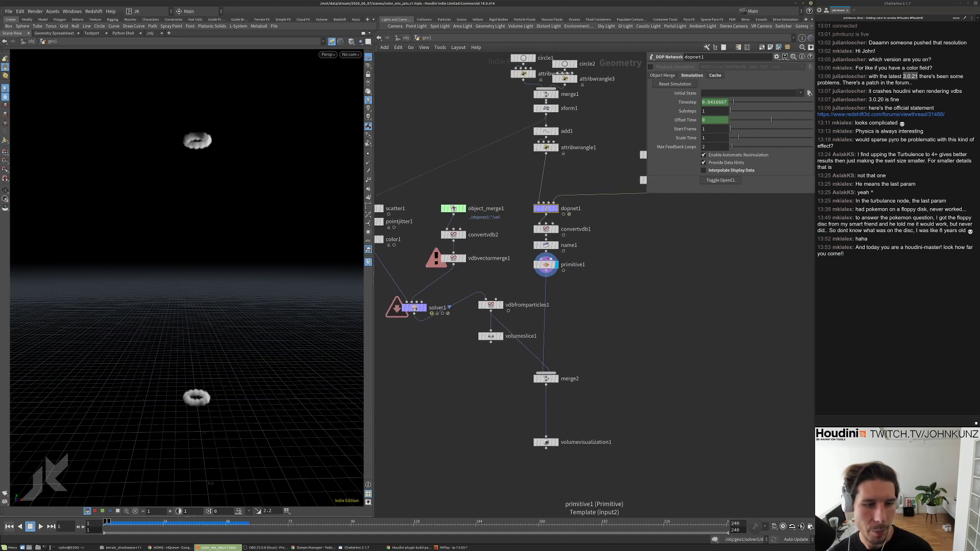
Select primitive1 and play the simulation up to frame 50.
{"action": "left_click", "coordinate": [546, 264]}
{"action": "middle_click_drag", "start_coordinate": [618, 294], "coordinate": [603, 315]}
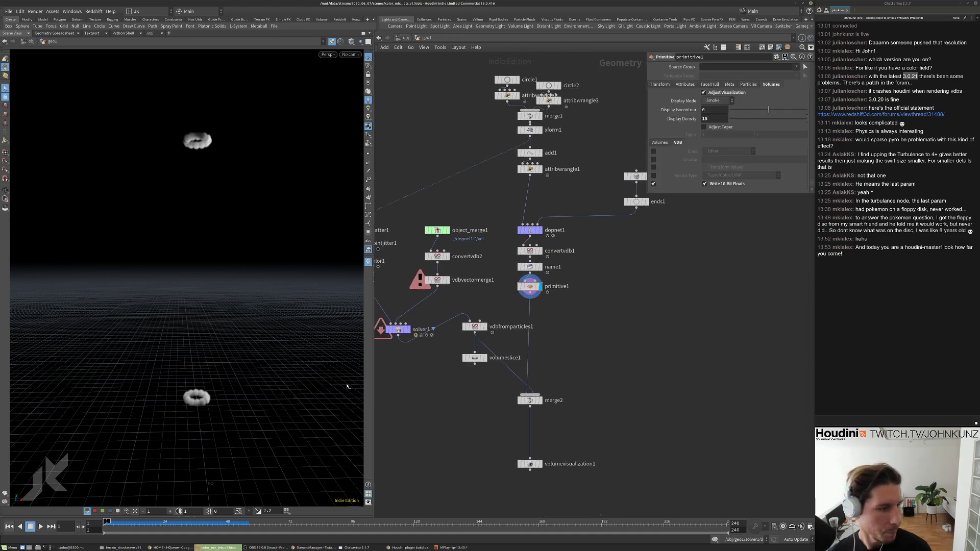
{"action": "key", "text": "Up"}
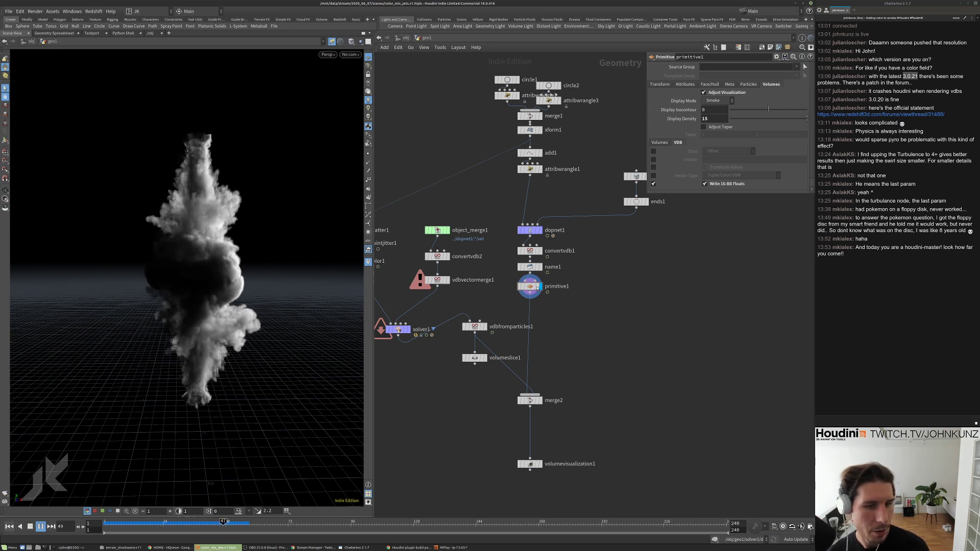
{"action": "key", "text": "Up"}
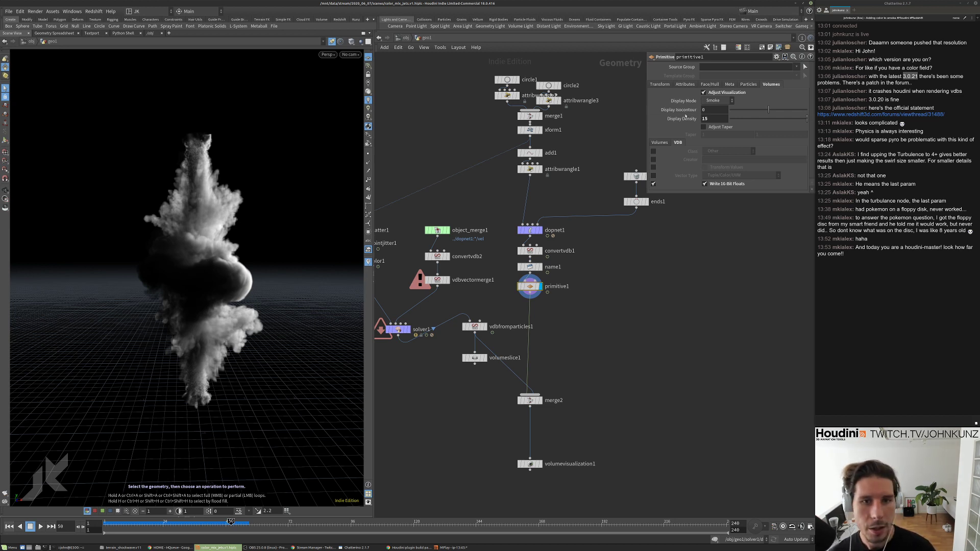
Set primitive1's Display Density to 5, then to 12.
{"action": "double_click", "coordinate": [710, 118]}
{"action": "type", "text": "5"}
{"action": "key", "text": "Return"}
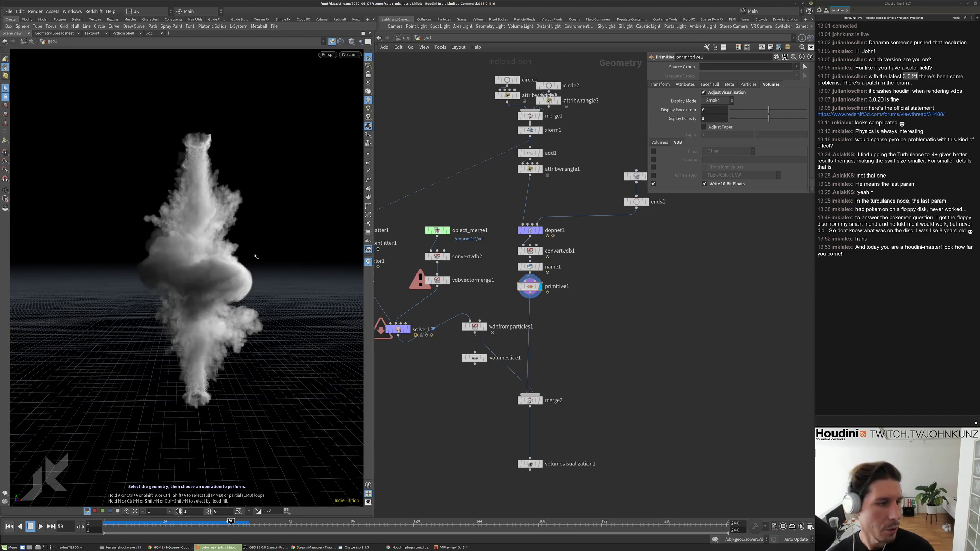
{"action": "double_click", "coordinate": [709, 119]}
{"action": "type", "text": "12"}
{"action": "key", "text": "Return"}
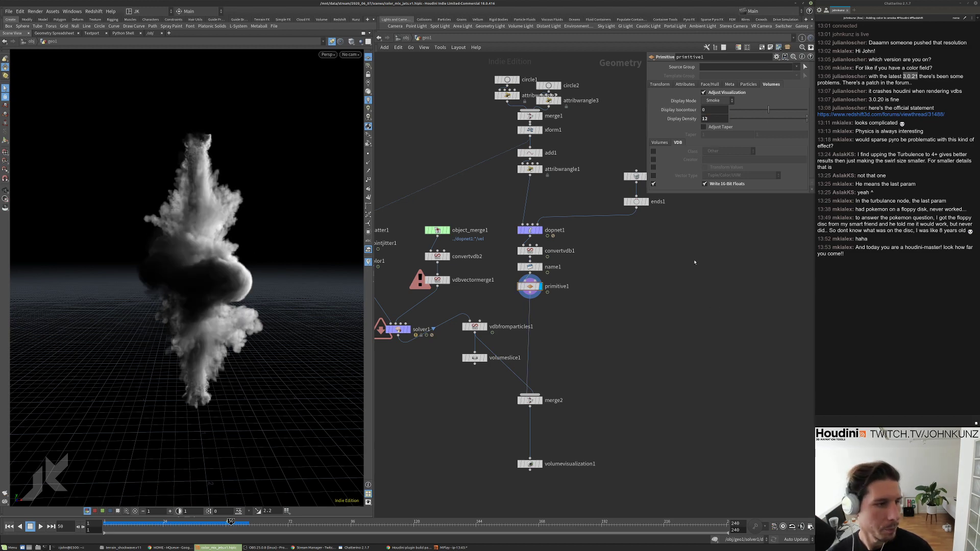
Orbit the viewport around the smoke, then rewind to frame 1.
{"action": "key", "text": "Escape"}
{"action": "left_click_drag", "start_coordinate": [267, 234], "coordinate": [204, 237]}
{"action": "scroll", "coordinate": [204, 237], "scroll_direction": "up", "scroll_amount": 5}
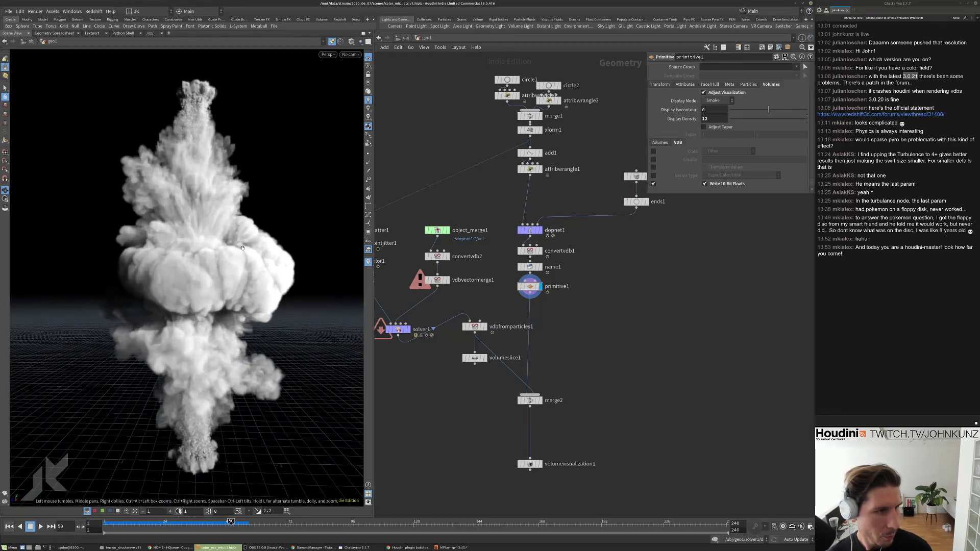
{"action": "scroll", "coordinate": [219, 252], "scroll_direction": "down", "scroll_amount": 2}
{"action": "key", "text": "s"}
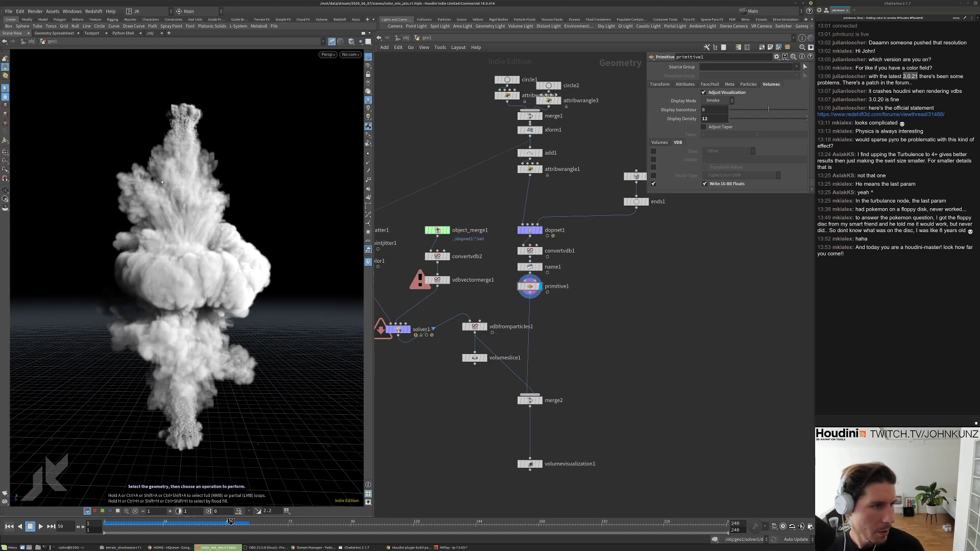
{"action": "key", "text": "ctrl+Up"}
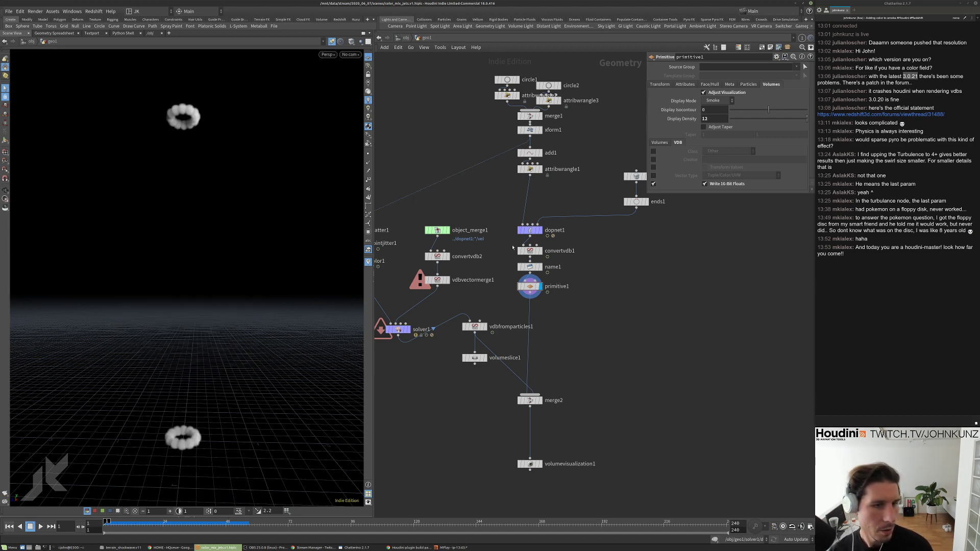
Inside dopnet1, set gasturbulence1's Swirl Size to 0.05.
{"action": "left_click", "coordinate": [530, 232]}
{"action": "double_click", "coordinate": [531, 231]}
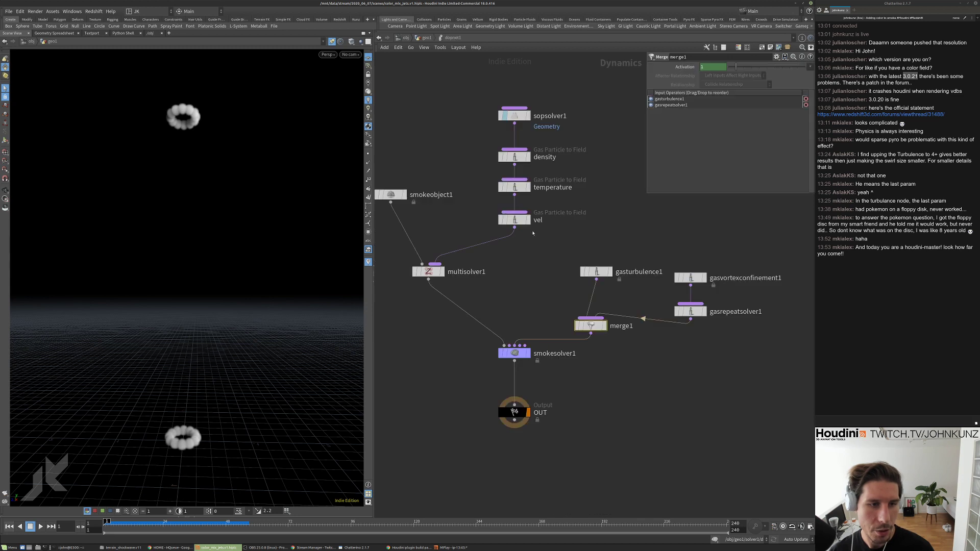
{"action": "left_click", "coordinate": [585, 260]}
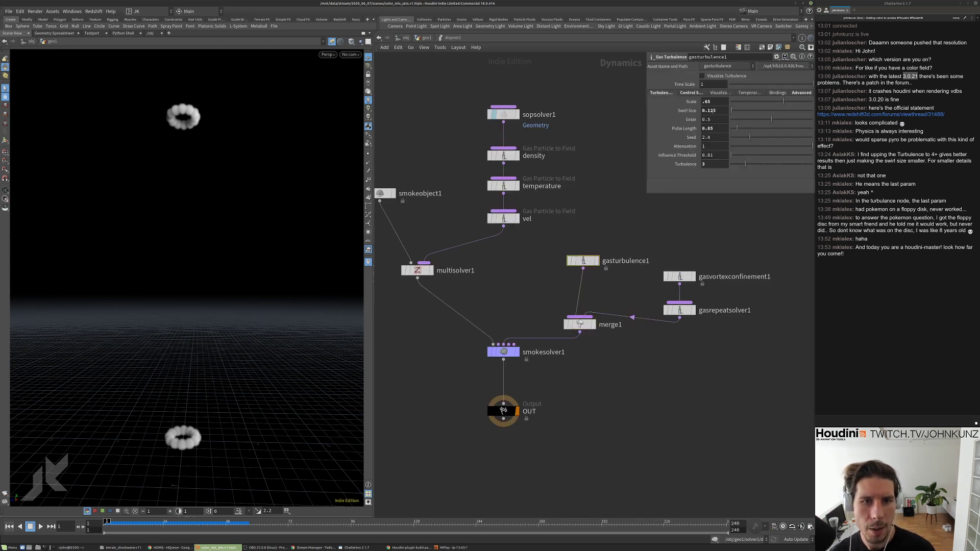
{"action": "left_click_drag", "start_coordinate": [709, 111], "coordinate": [714, 110]}
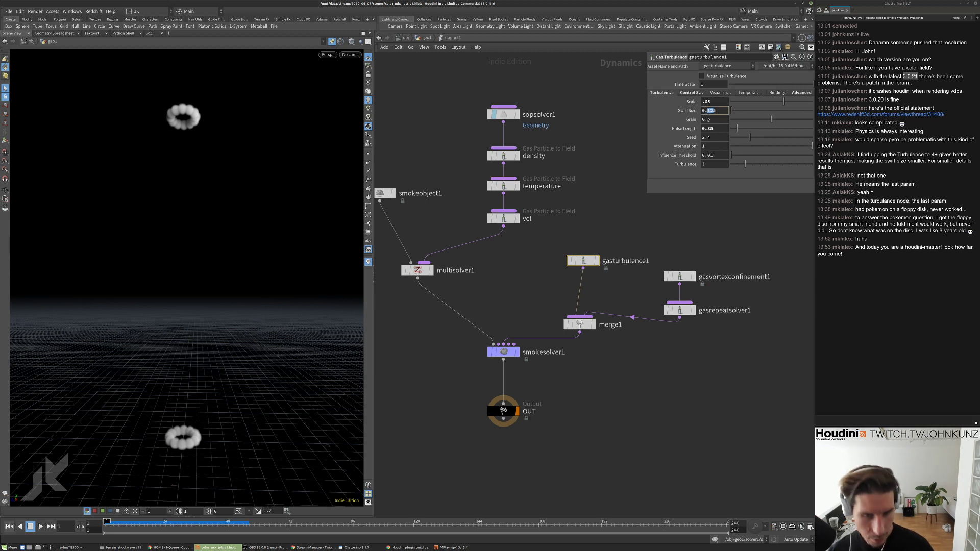
{"action": "type", "text": "05"}
{"action": "key", "text": "Return"}
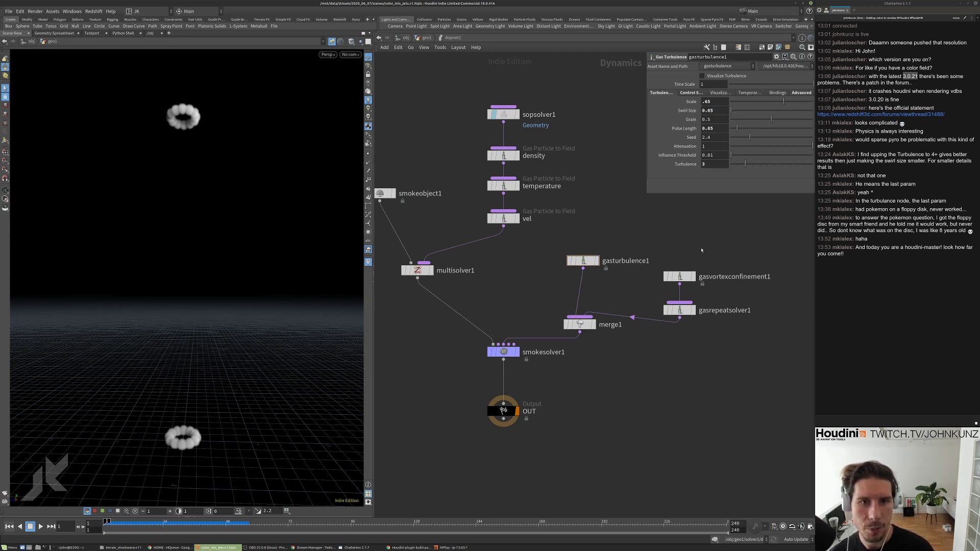
Set gasvortexconfinement1's Confinement Scale to 0.05 and play the simulation.
{"action": "left_click", "coordinate": [682, 277]}
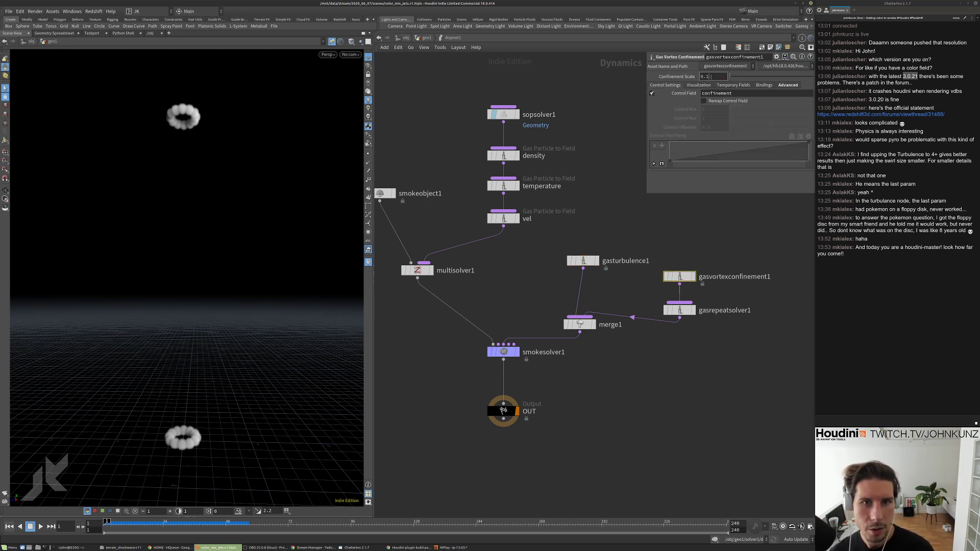
{"action": "type", "text": "0.05"}
{"action": "key", "text": "Return"}
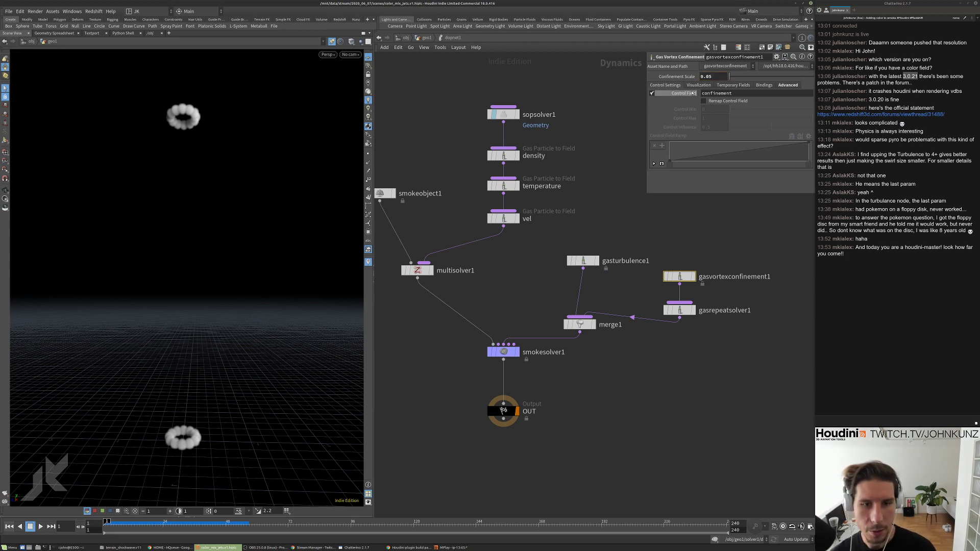
{"action": "key", "text": "Up"}
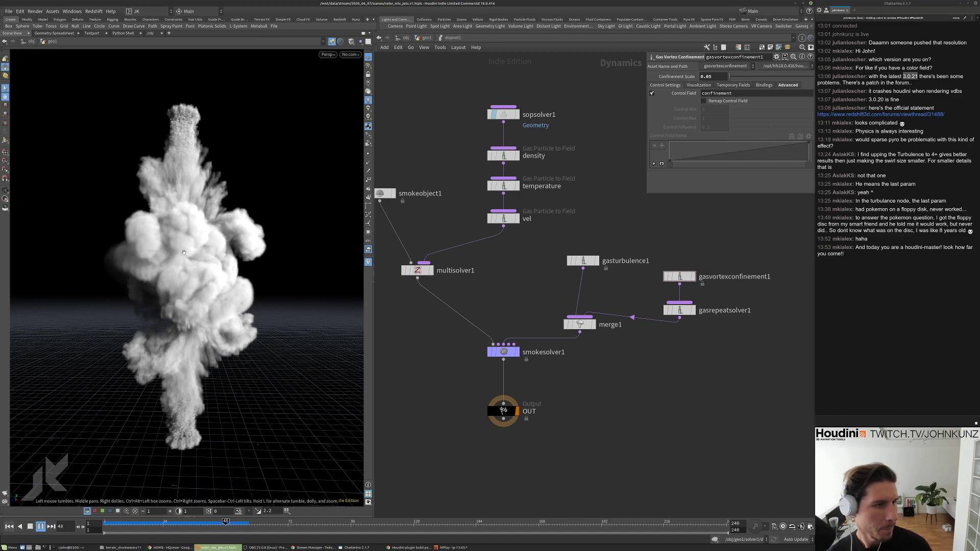
{"action": "key", "text": "Escape"}
{"action": "left_click_drag", "start_coordinate": [182, 251], "coordinate": [257, 234]}
{"action": "key", "text": "s"}
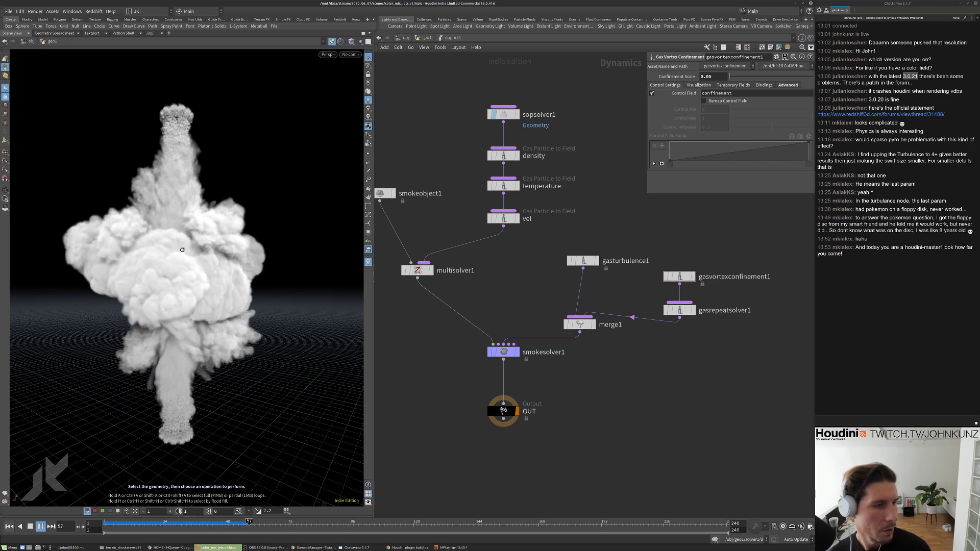
{"action": "key", "text": "Escape"}
{"action": "mouse_move", "coordinate": [157, 259]}
{"action": "left_mouse_down"}
{"action": "mouse_move", "coordinate": [163, 240]}
{"action": "mouse_move", "coordinate": [183, 256]}
{"action": "mouse_move", "coordinate": [169, 276]}
{"action": "mouse_move", "coordinate": [153, 267]}
{"action": "left_mouse_up"}
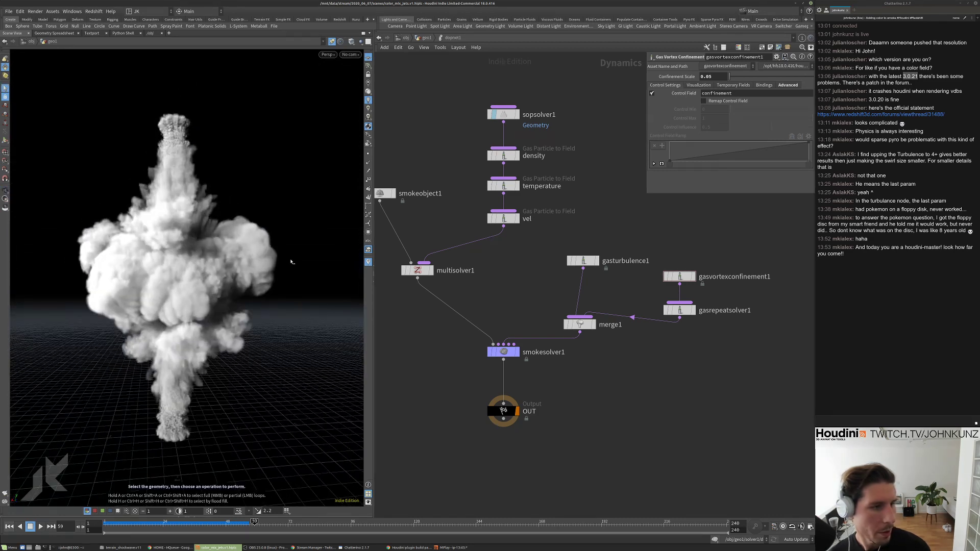
Return to frame 1, go up from dopnet1 to geo1, and bring up the Tab node menu.
{"action": "key", "text": "ctrl+Up"}
{"action": "key", "text": "u"}
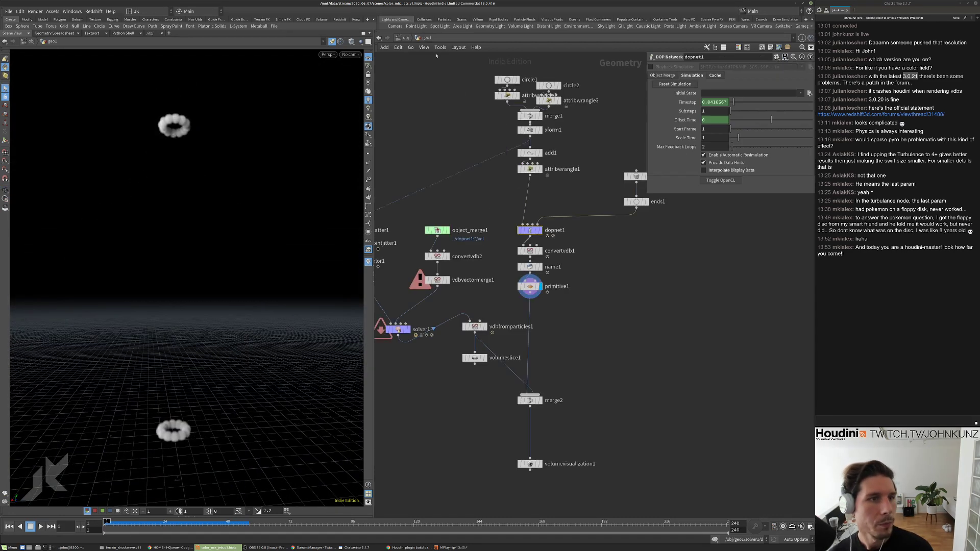
{"action": "scroll", "coordinate": [505, 230], "scroll_direction": "down", "scroll_amount": 5}
{"action": "scroll", "coordinate": [511, 225], "scroll_direction": "up", "scroll_amount": 3}
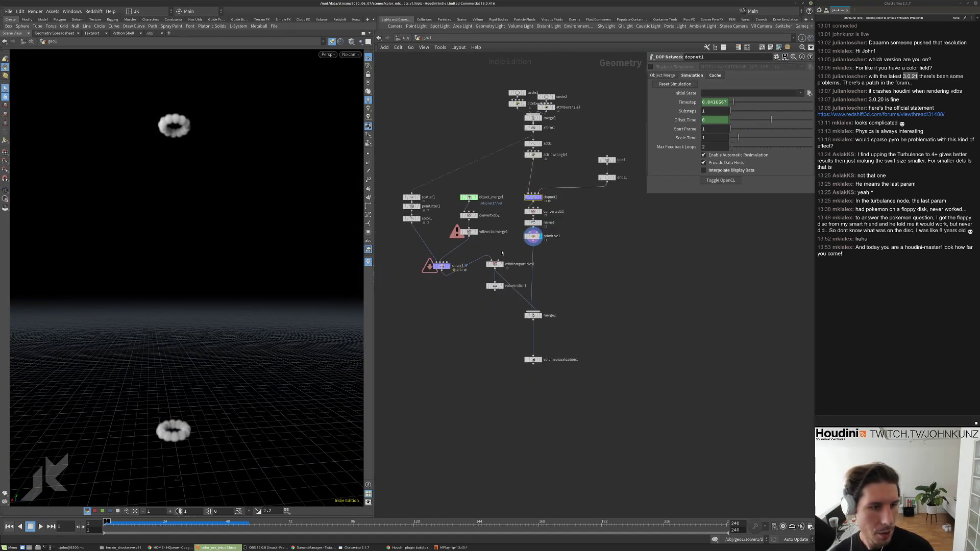
{"action": "scroll", "coordinate": [514, 220], "scroll_direction": "up", "scroll_amount": 3}
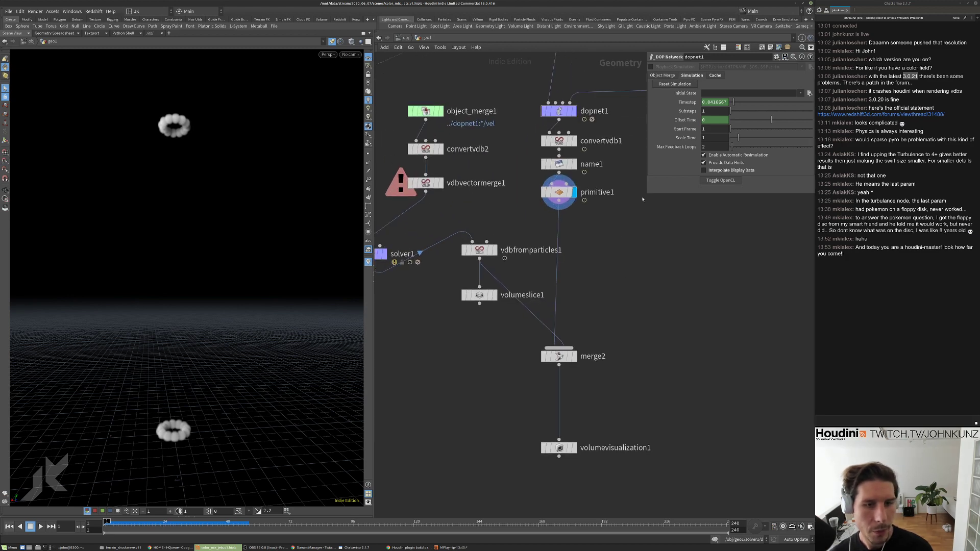
{"action": "key", "text": "Tab"}
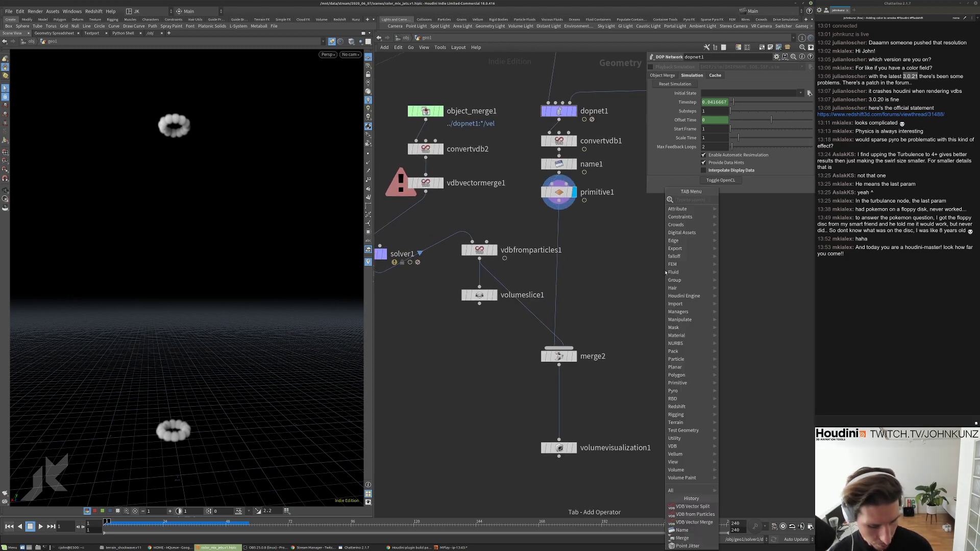
Add a File Cache node from the 'cache' search and place it beside merge2.
{"action": "type", "text": "cache"}
{"action": "key", "text": "Down"}
{"action": "key", "text": "Down"}
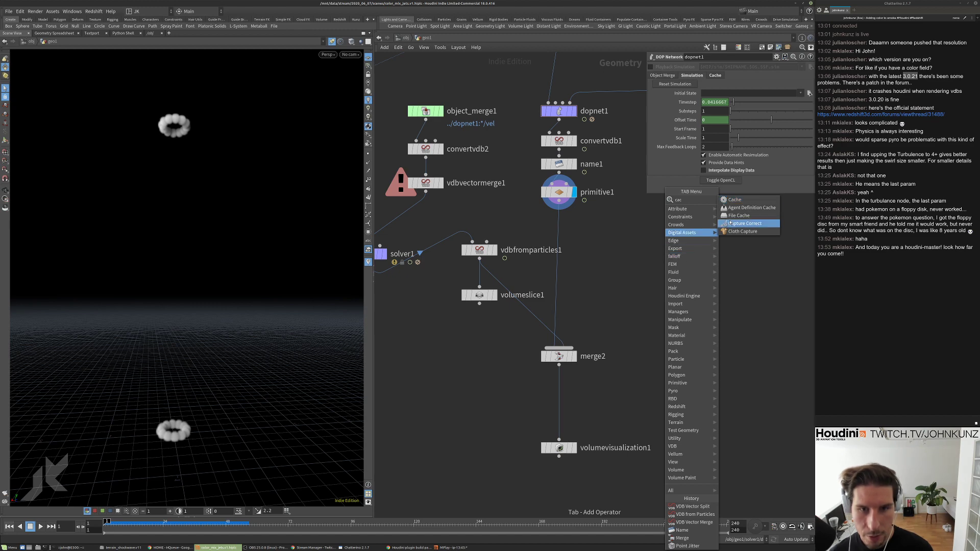
{"action": "key", "text": "Return"}
{"action": "left_click", "coordinate": [641, 382]}
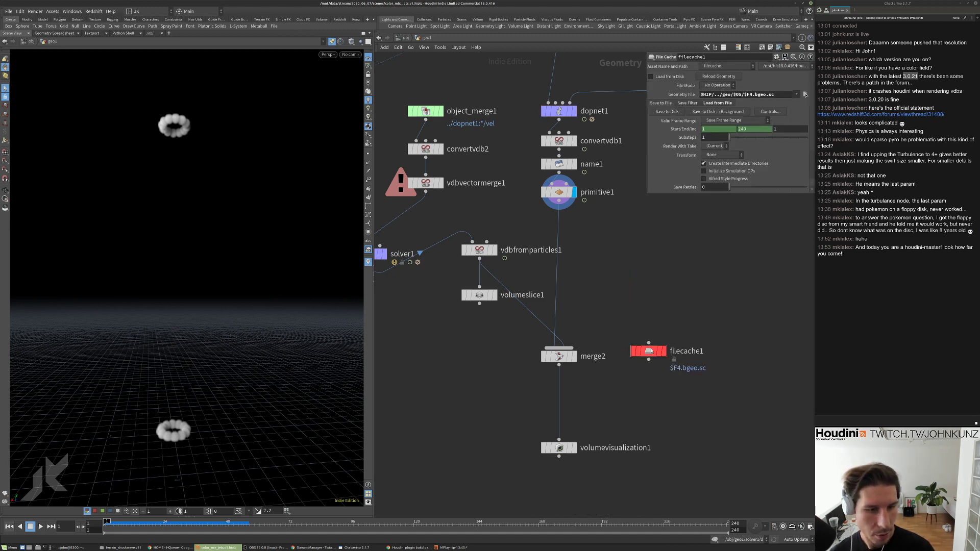
{"action": "scroll", "coordinate": [668, 286], "scroll_direction": "down", "scroll_amount": 3}
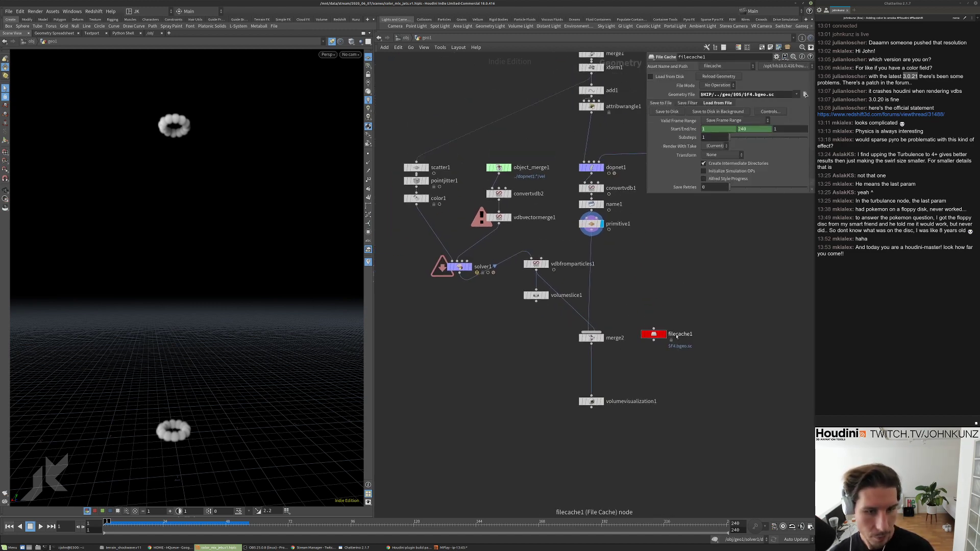
Wire merge2's output into the file cache, then go up to the object level.
{"action": "left_click_drag", "start_coordinate": [654, 330], "coordinate": [605, 353]}
{"action": "left_click", "coordinate": [591, 343]}
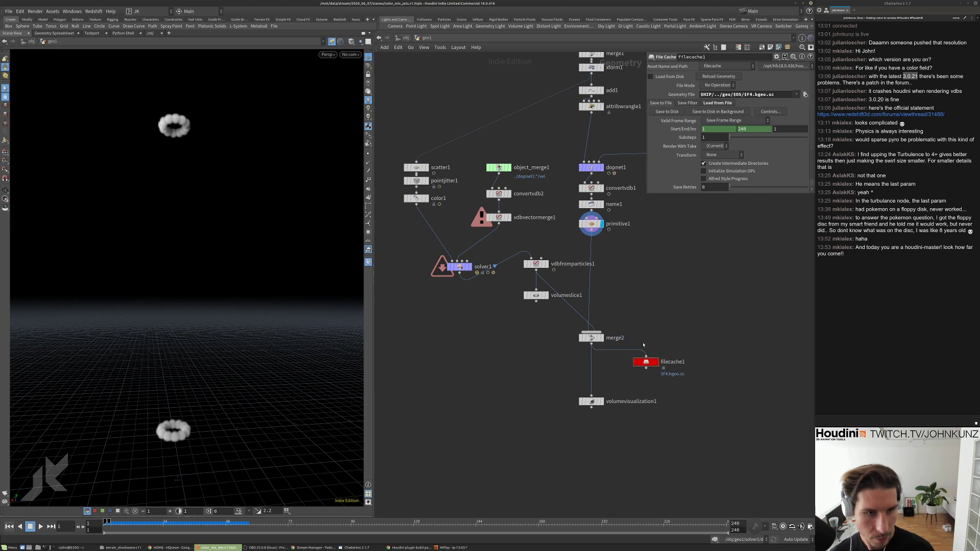
{"action": "middle_click_drag", "start_coordinate": [646, 363], "coordinate": [626, 313]}
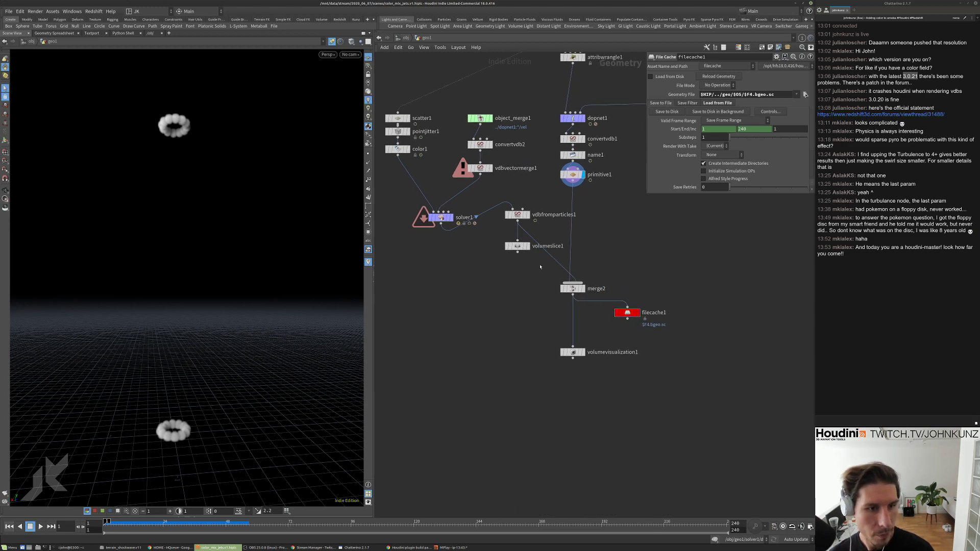
{"action": "scroll", "coordinate": [540, 267], "scroll_direction": "up", "scroll_amount": 2}
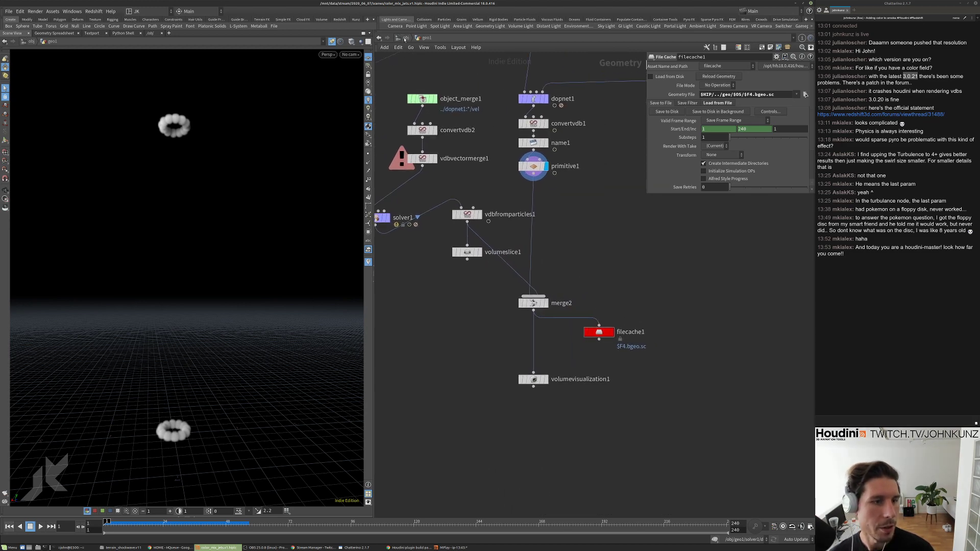
{"action": "left_click", "coordinate": [405, 39]}
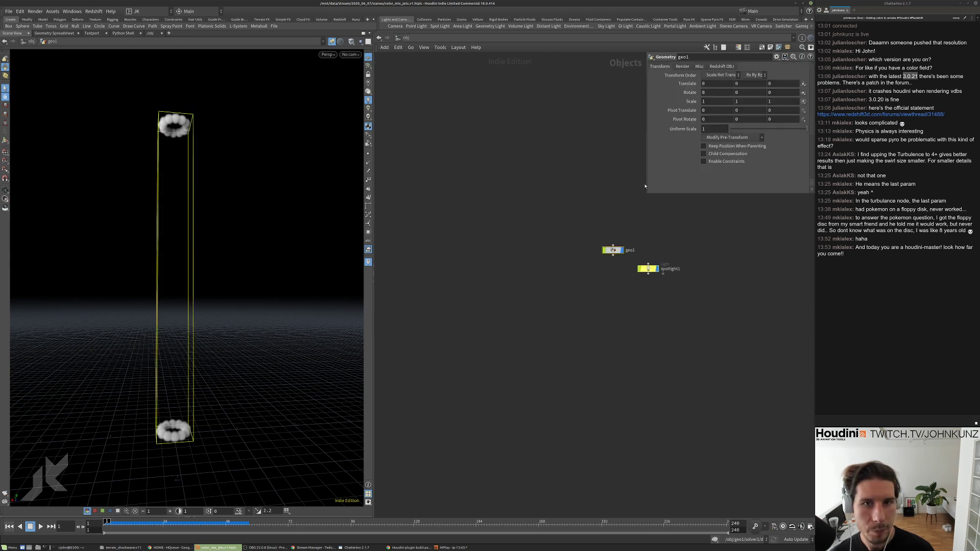
View geo1's Redshift OBJ Volume settings, then dive back into geo1's node network.
{"action": "left_click", "coordinate": [727, 67]}
{"action": "left_click", "coordinate": [798, 75]}
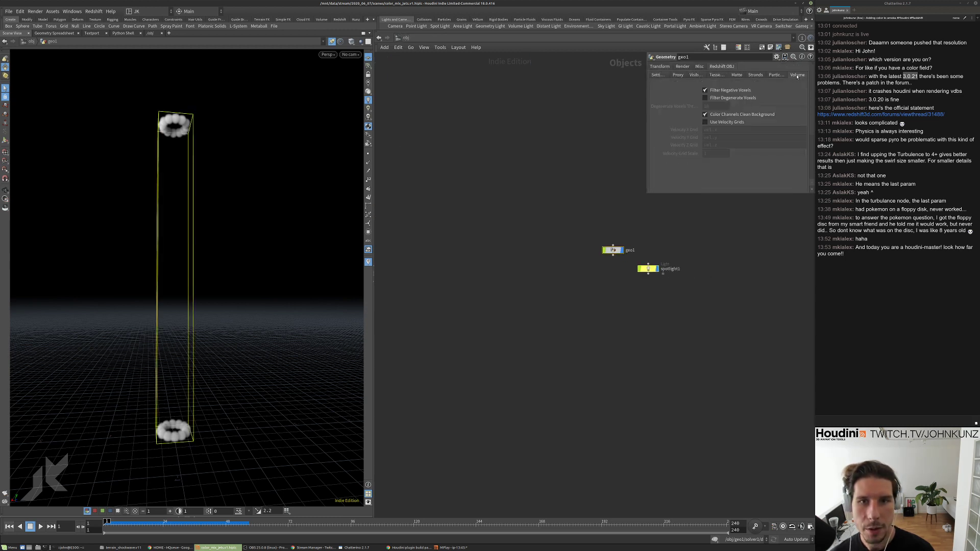
{"action": "left_click", "coordinate": [712, 238]}
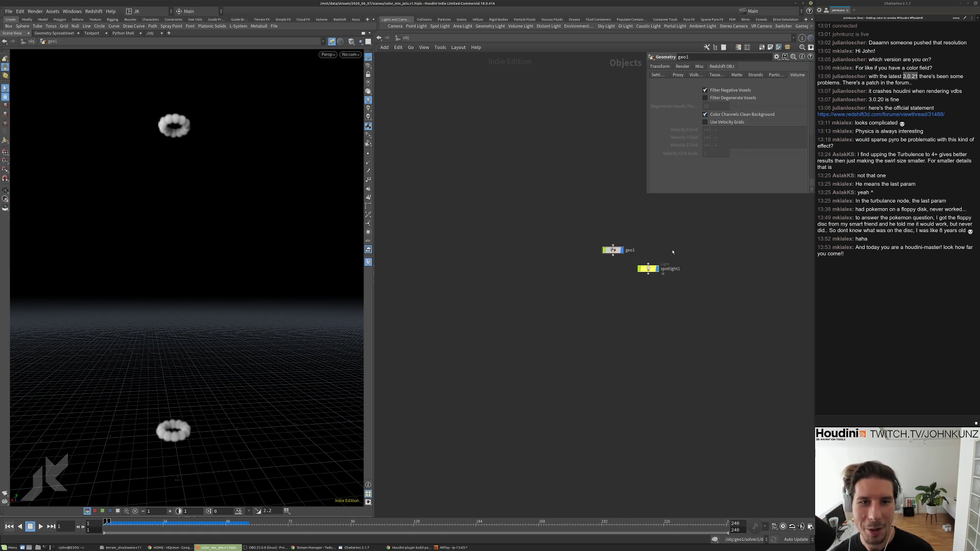
{"action": "double_click", "coordinate": [616, 250]}
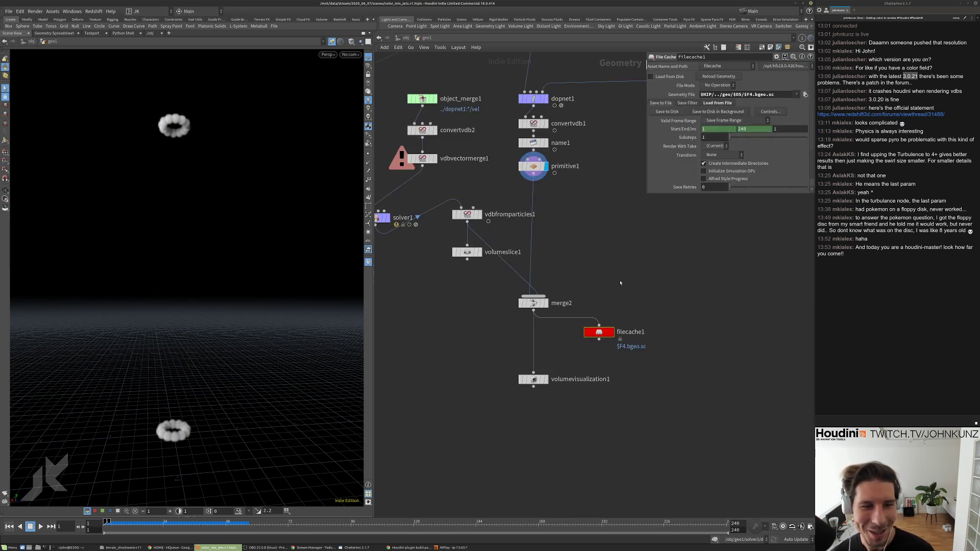
Inspect vdbfromparticles1's VDB Name, confirming it is Cd.
{"action": "left_click", "coordinate": [479, 214]}
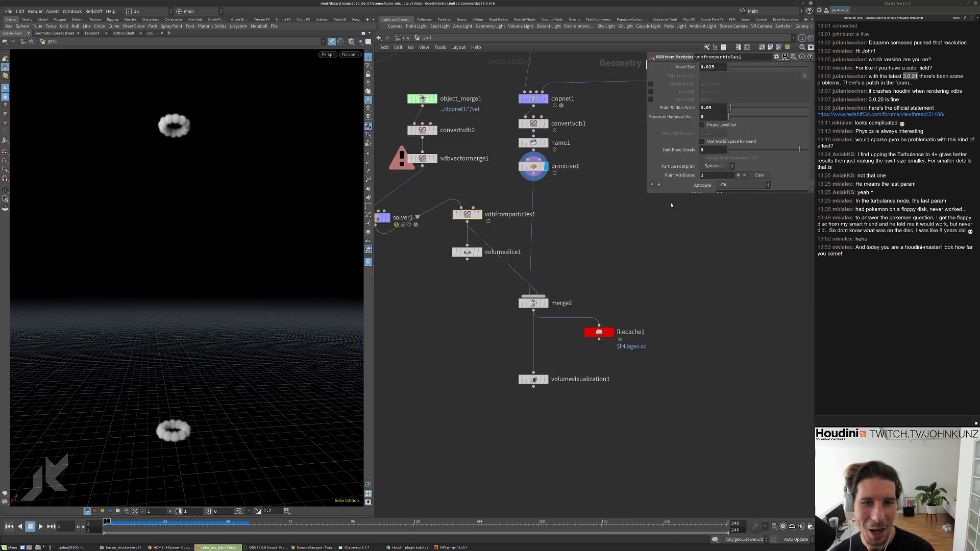
{"action": "left_click_drag", "start_coordinate": [646, 193], "coordinate": [647, 262]}
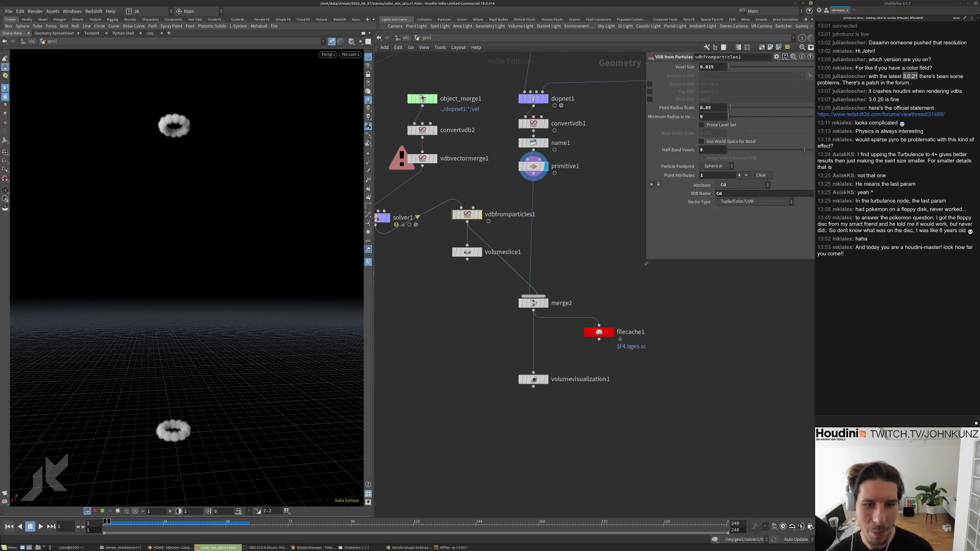
{"action": "left_click", "coordinate": [726, 194]}
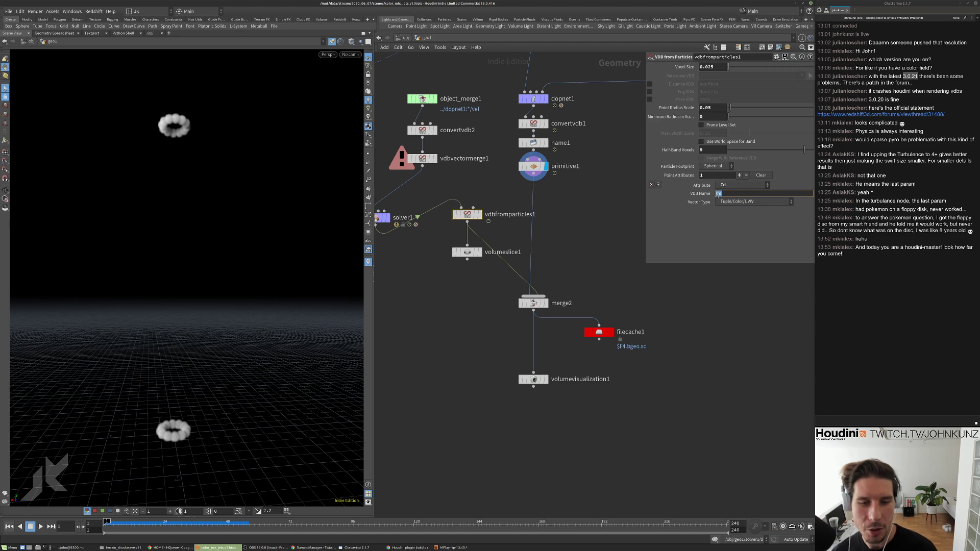
Review primitive1's volume settings and node info, then begin renaming filecache1.
{"action": "left_click", "coordinate": [535, 167]}
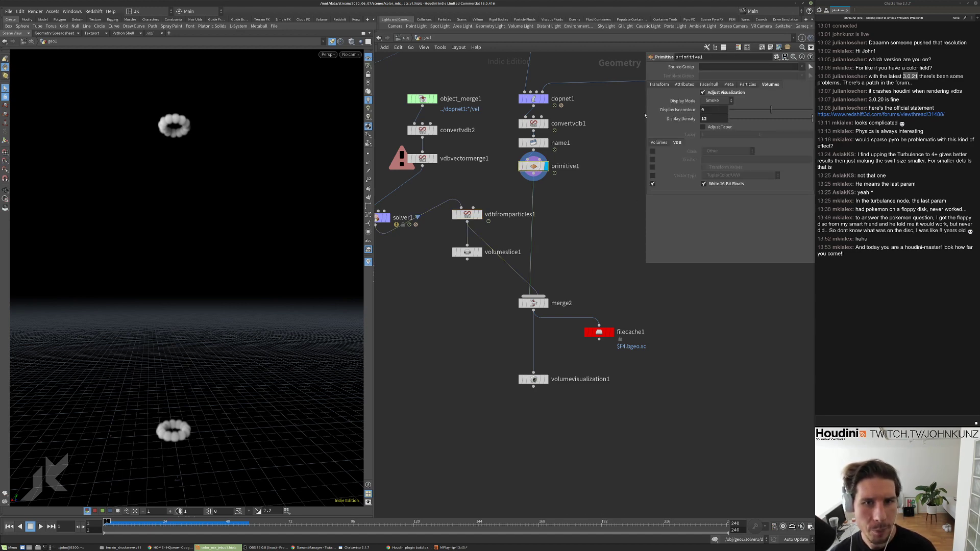
{"action": "middle_click", "coordinate": [533, 167]}
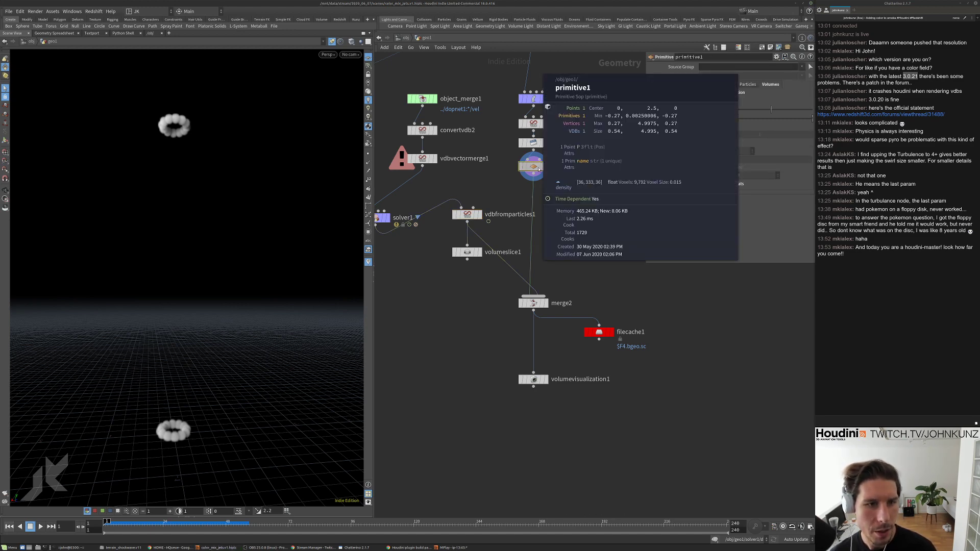
{"action": "scroll", "coordinate": [635, 332], "scroll_direction": "up", "scroll_amount": 2}
{"action": "double_click", "coordinate": [627, 333]}
Rename filecache1 to colored_smoke and set its cache path to $TEMP/$OS/$F4.bgeo.sc.
{"action": "type", "text": "co"}
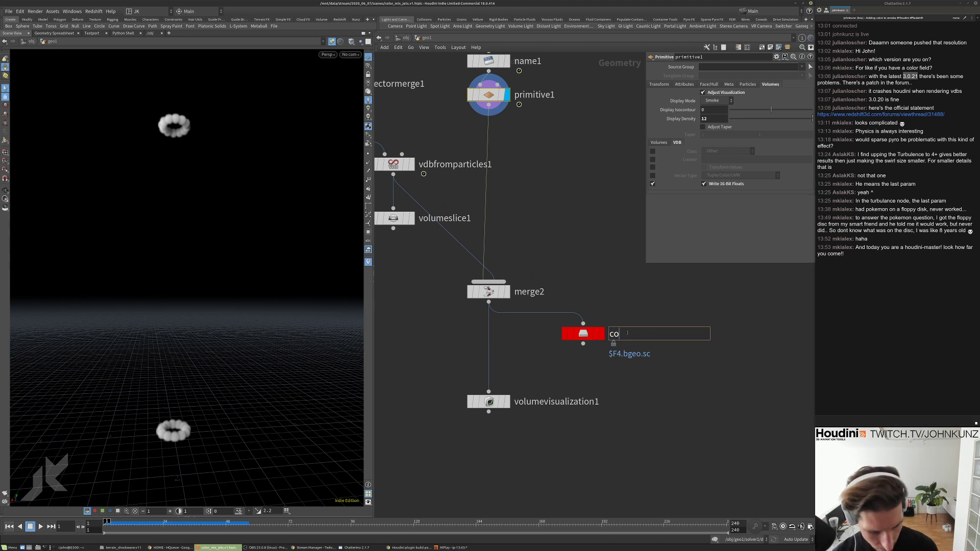
{"action": "type", "text": "lored_"}
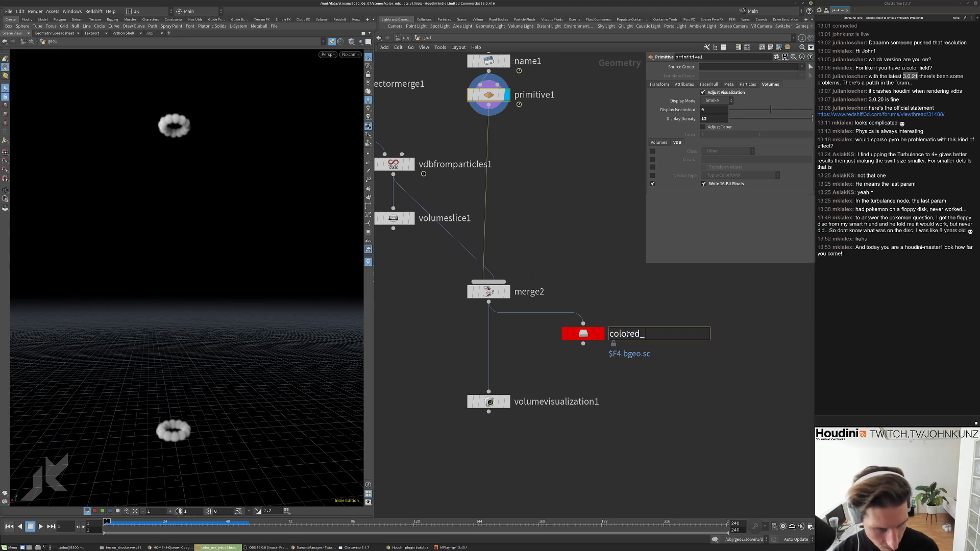
{"action": "type", "text": "smoke"}
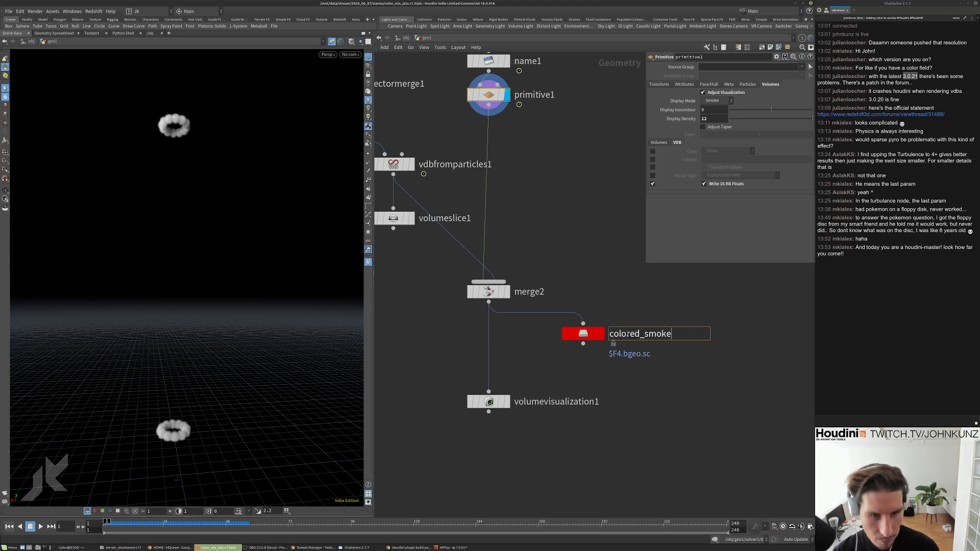
{"action": "key", "text": "Return"}
{"action": "left_click", "coordinate": [583, 334]}
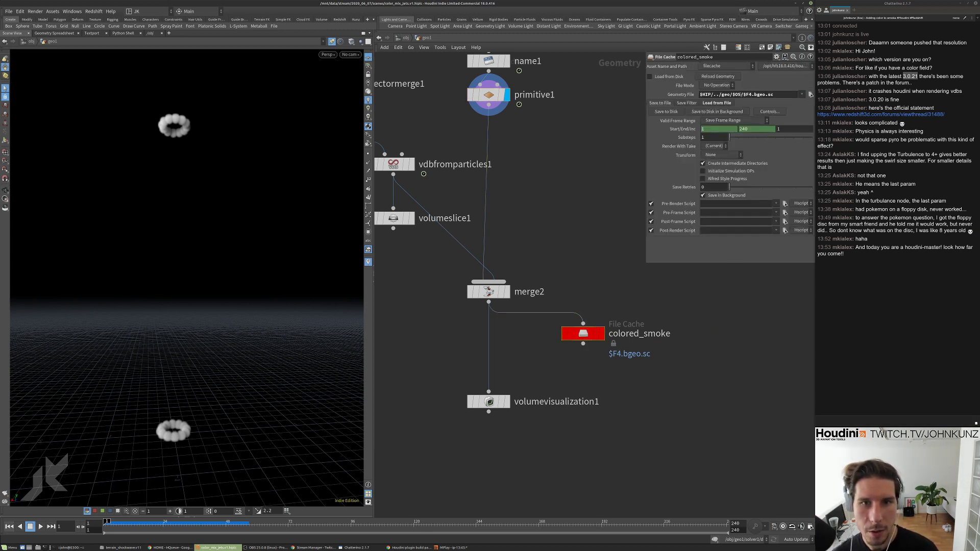
{"action": "left_click_drag", "start_coordinate": [733, 94], "coordinate": [666, 100]}
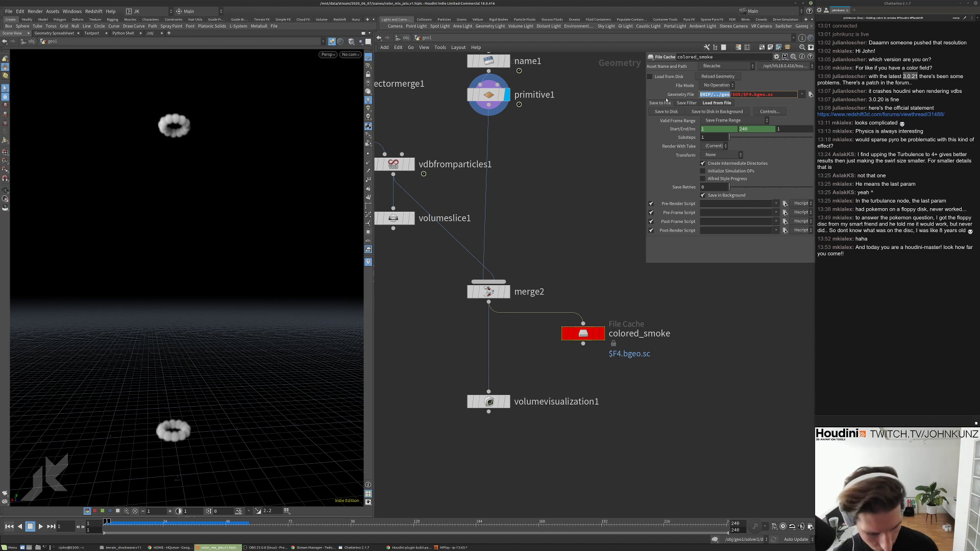
{"action": "type", "text": "$TEMP"}
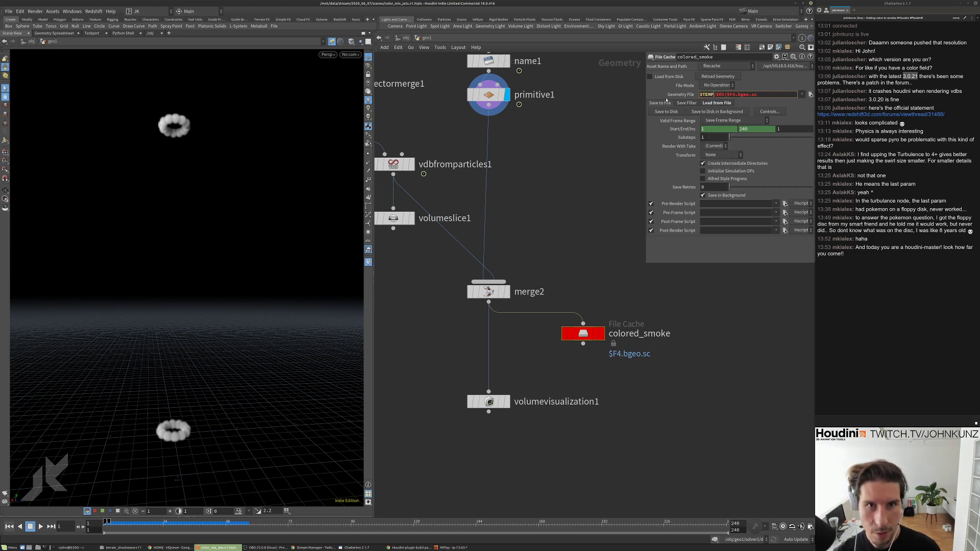
{"action": "key", "text": "Return"}
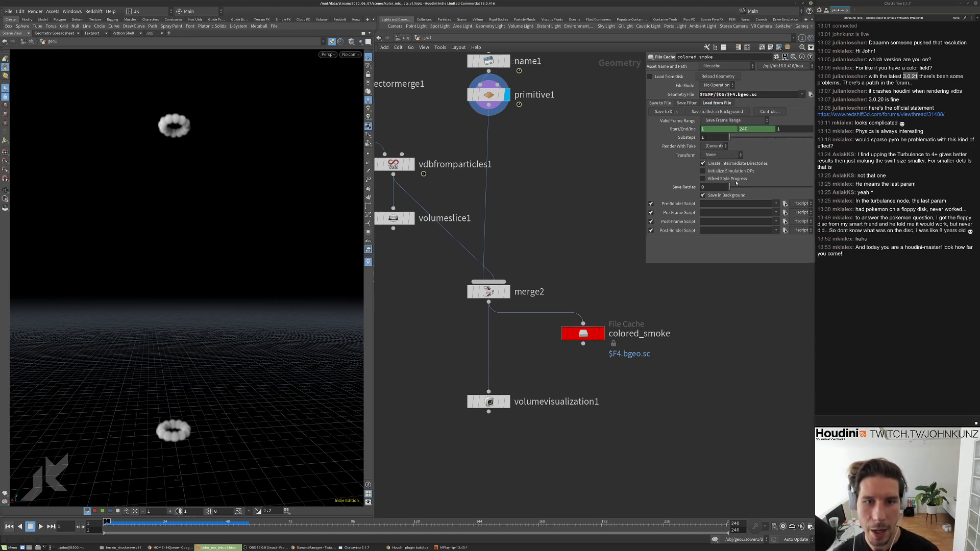
{"action": "scroll", "coordinate": [642, 277], "scroll_direction": "down", "scroll_amount": 3}
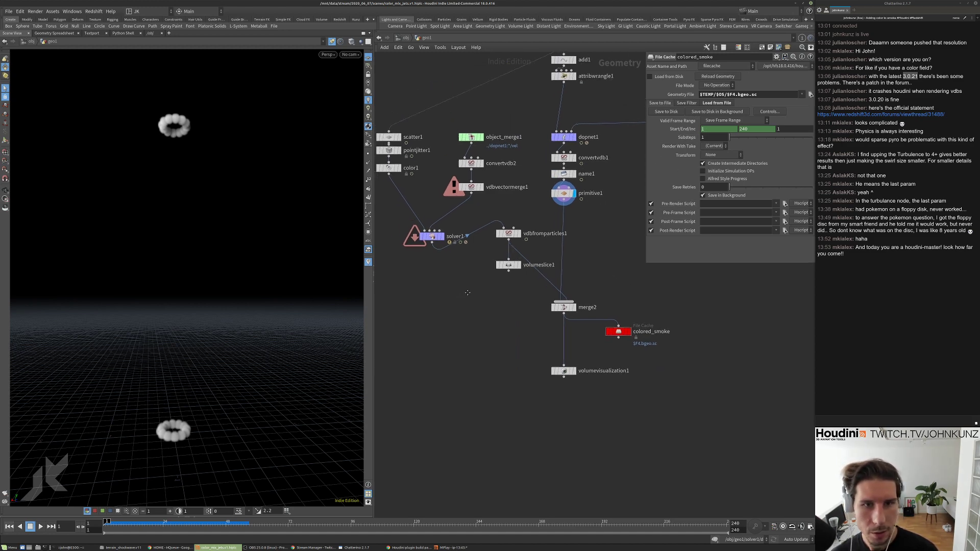
Set vdbfromparticles1's voxel size to 0.02.
{"action": "middle_click_drag", "start_coordinate": [461, 297], "coordinate": [482, 287]}
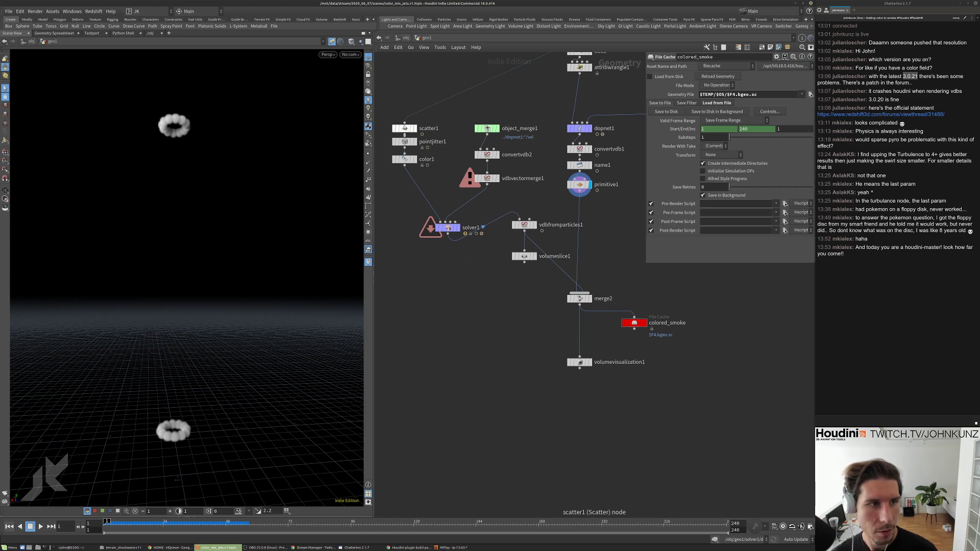
{"action": "left_click", "coordinate": [525, 225]}
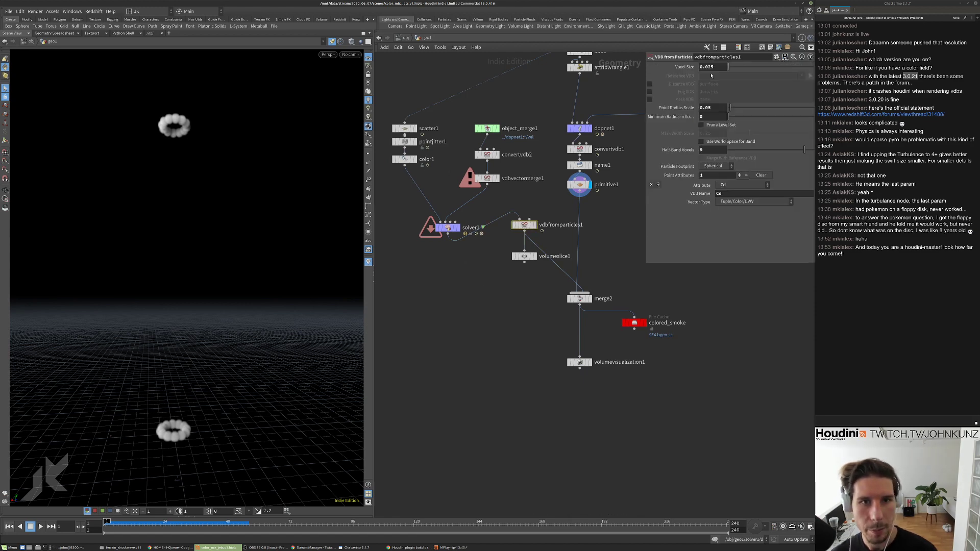
{"action": "left_click", "coordinate": [716, 67]}
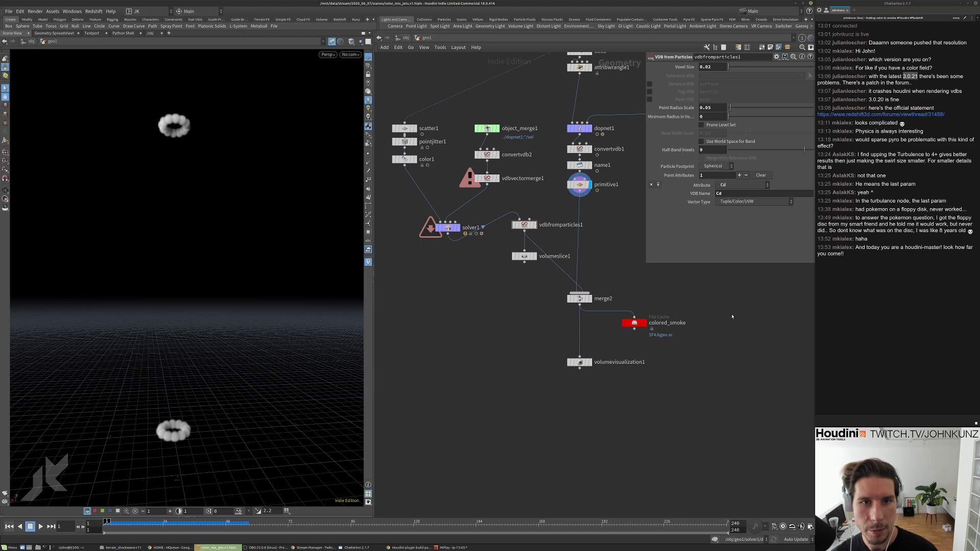
{"action": "scroll", "coordinate": [715, 338], "scroll_direction": "up", "scroll_amount": 2}
Insert a primitive2 node between merge2 and colored_smoke with Write 16-Bit Floats enabled.
{"action": "key", "text": "Tab"}
{"action": "type", "text": "primitive"}
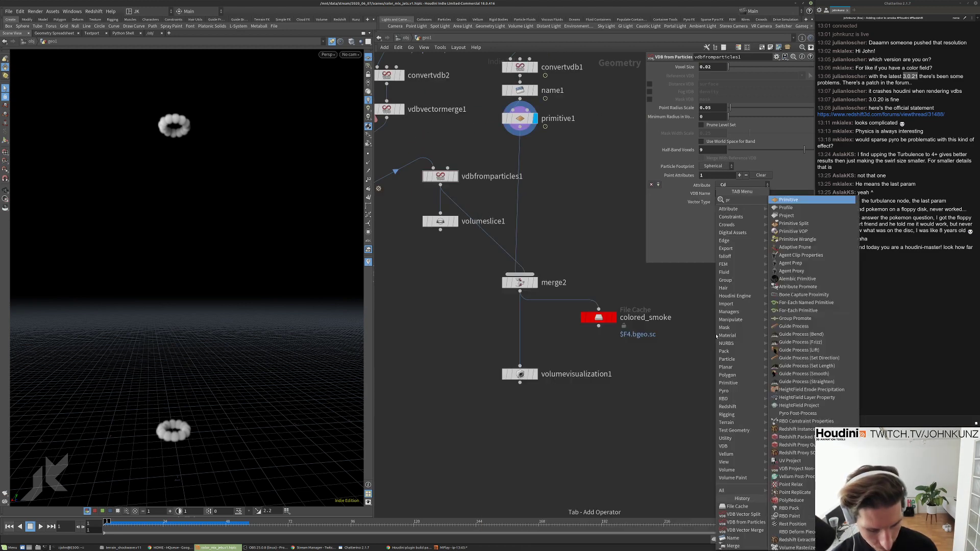
{"action": "key", "text": "Return"}
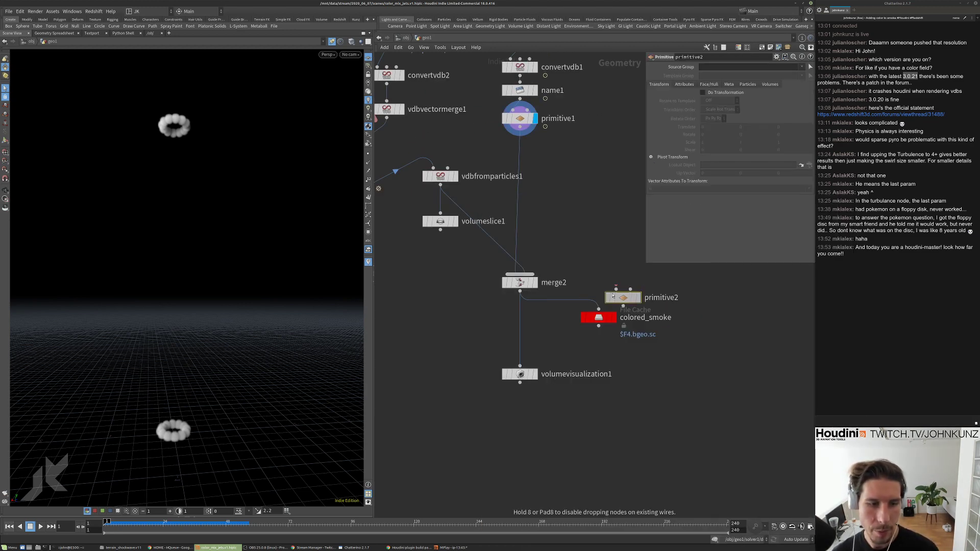
{"action": "left_click", "coordinate": [598, 289]}
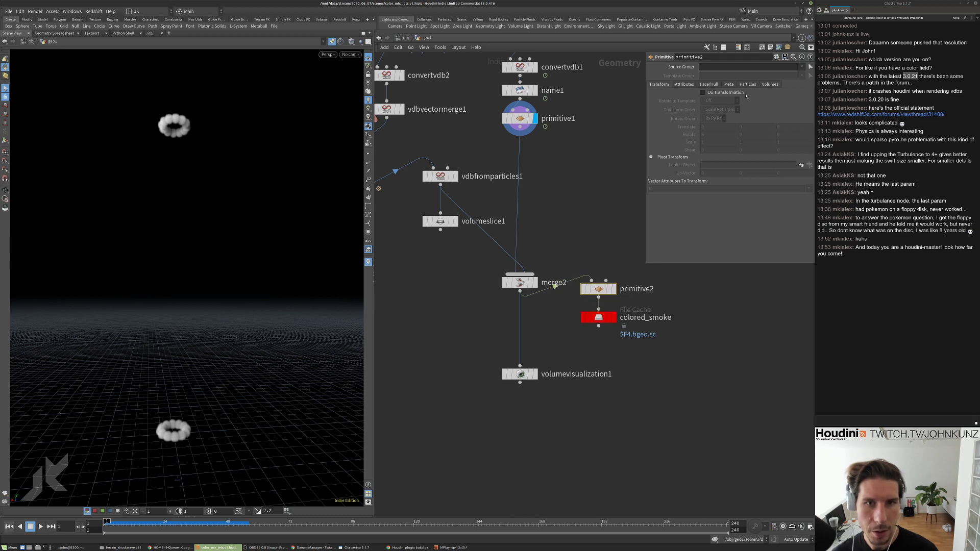
{"action": "left_click", "coordinate": [771, 85]}
{"action": "left_click", "coordinate": [677, 142]}
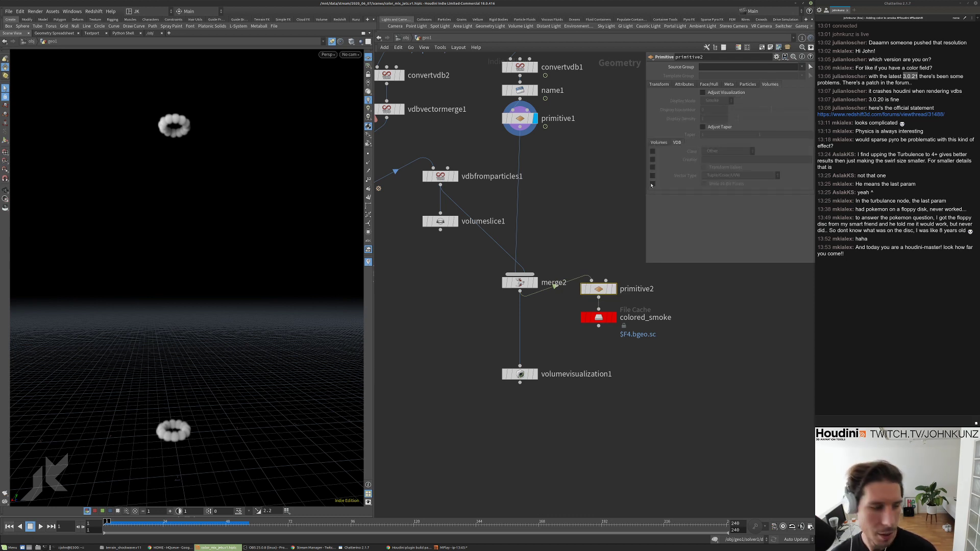
{"action": "left_click", "coordinate": [652, 184]}
{"action": "left_click", "coordinate": [704, 184]}
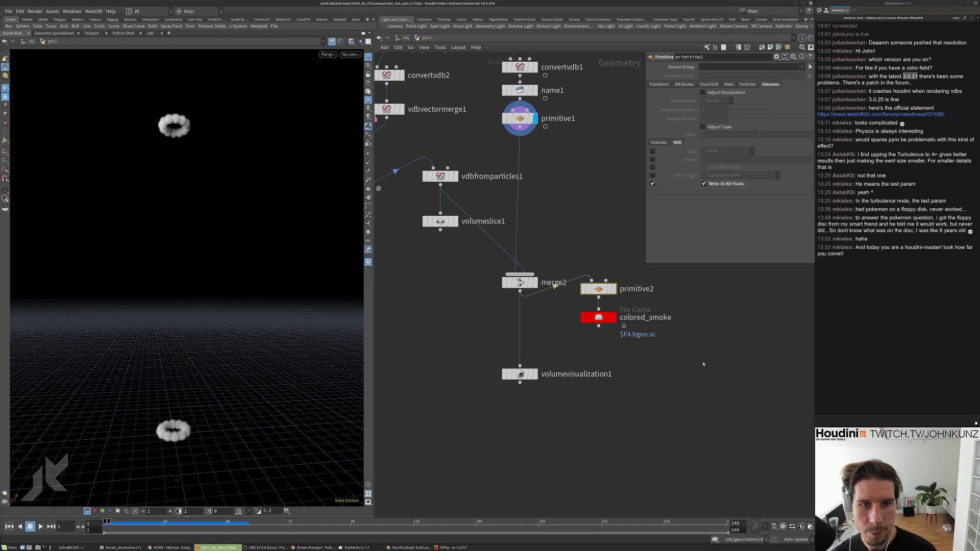
Move primitive2 and colored_smoke together down-left beside merge2.
{"action": "left_click_drag", "start_coordinate": [663, 276], "coordinate": [582, 360]}
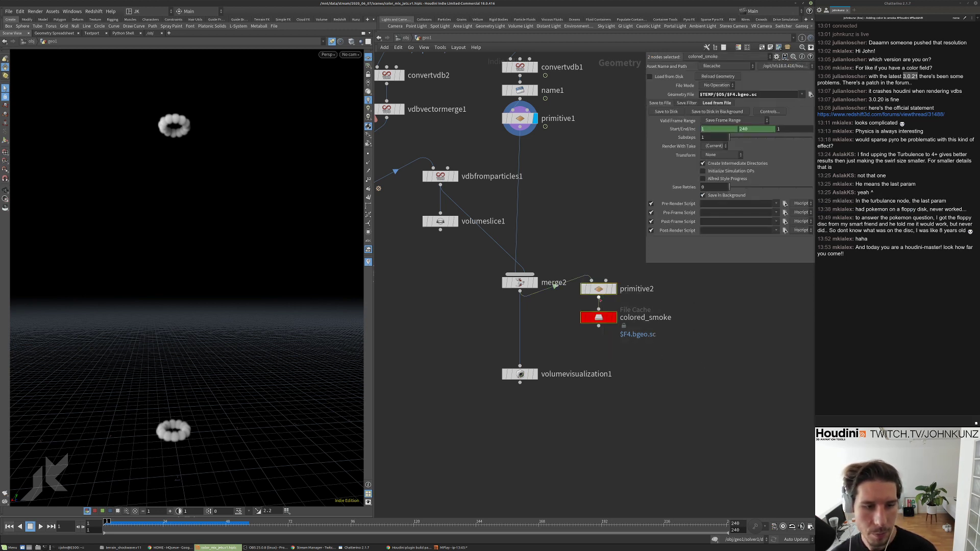
{"action": "middle_click_drag", "start_coordinate": [618, 342], "coordinate": [685, 322]}
{"action": "left_click_drag", "start_coordinate": [665, 297], "coordinate": [642, 319]}
{"action": "middle_click_drag", "start_coordinate": [728, 304], "coordinate": [683, 308]}
{"action": "left_click", "coordinate": [683, 309]}
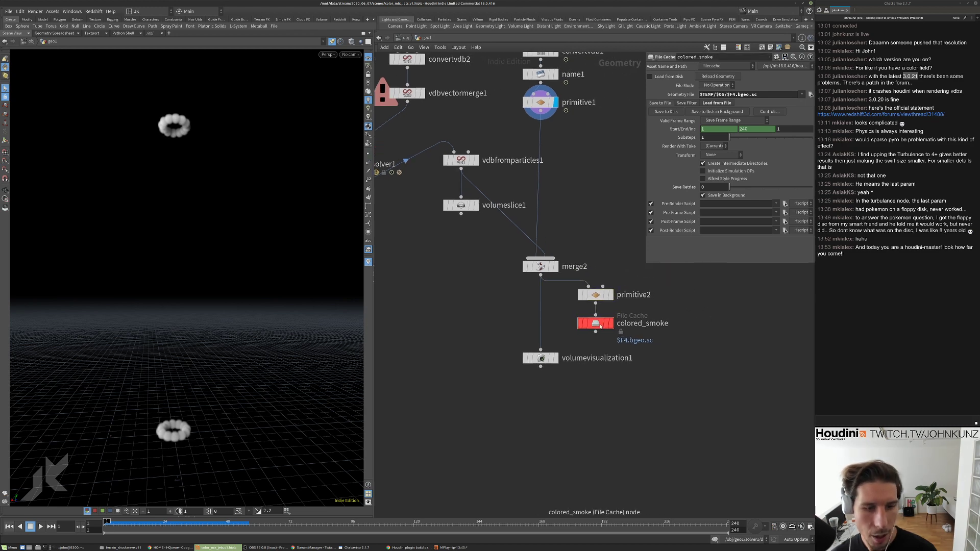
Save the scene as color_mix_jets.v2.hiplc.
{"action": "left_click", "coordinate": [8, 11]}
{"action": "left_click", "coordinate": [23, 56]}
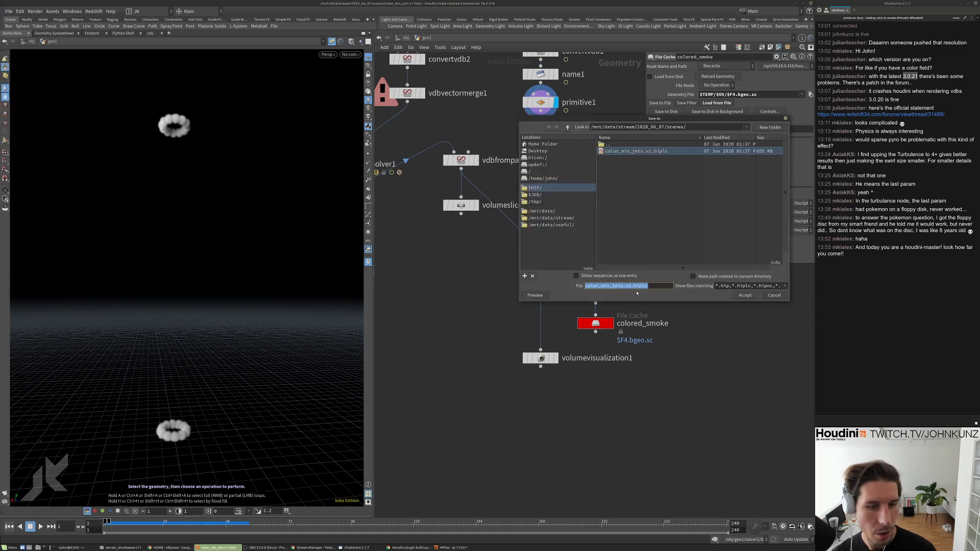
{"action": "left_click", "coordinate": [631, 286]}
{"action": "key", "text": "BackSpace"}
{"action": "type", "text": "2"}
{"action": "key", "text": "Return"}
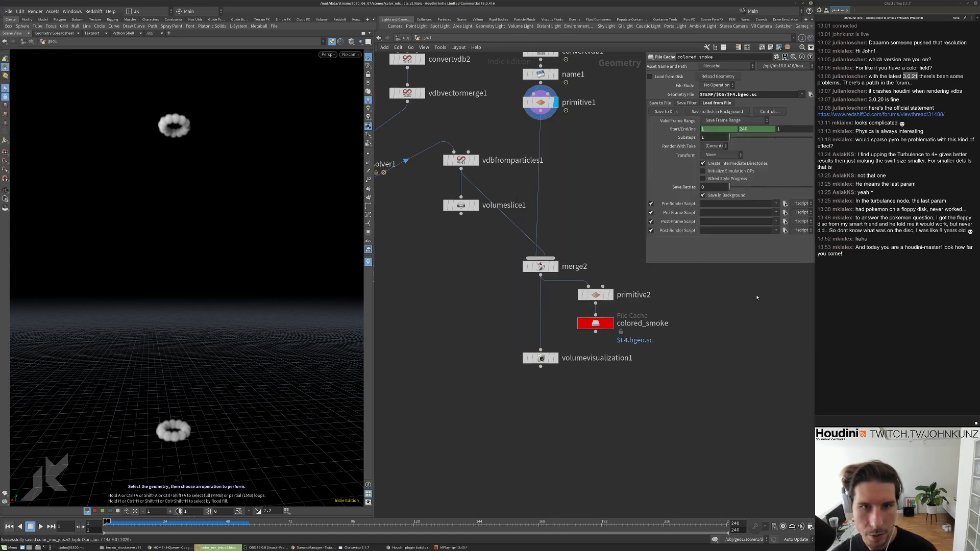
Write the colored_smoke cache to disk in the background and show the render job list.
{"action": "left_click", "coordinate": [721, 111]}
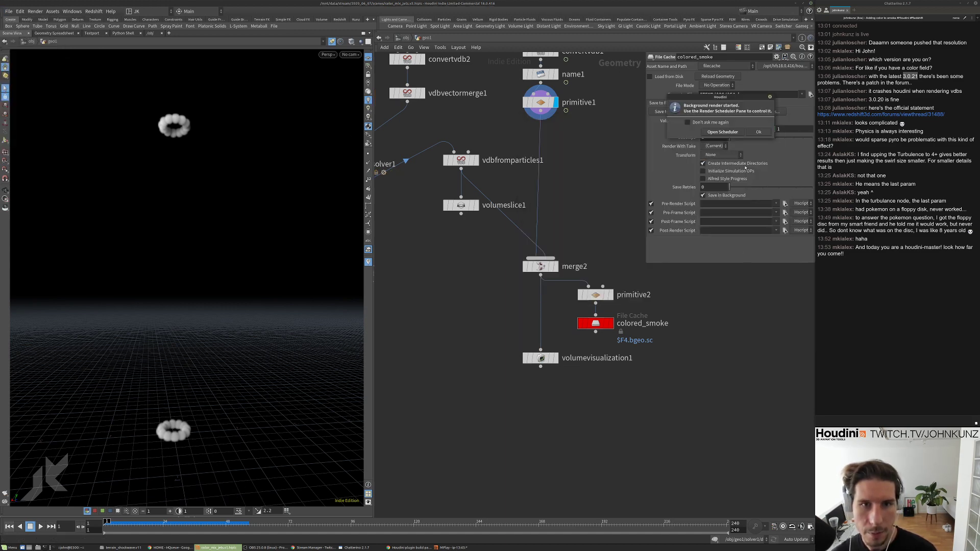
{"action": "left_click", "coordinate": [758, 132]}
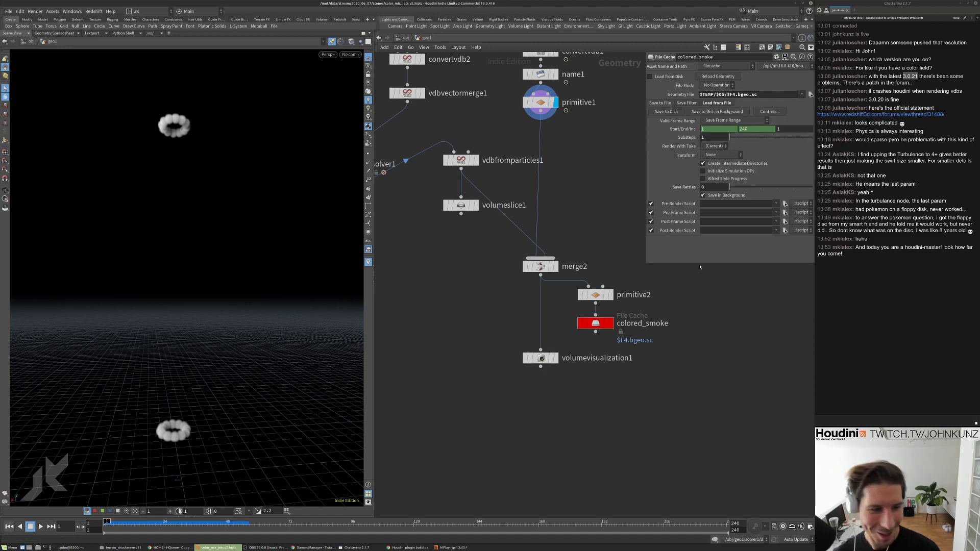
{"action": "key", "text": "ctrl+b"}
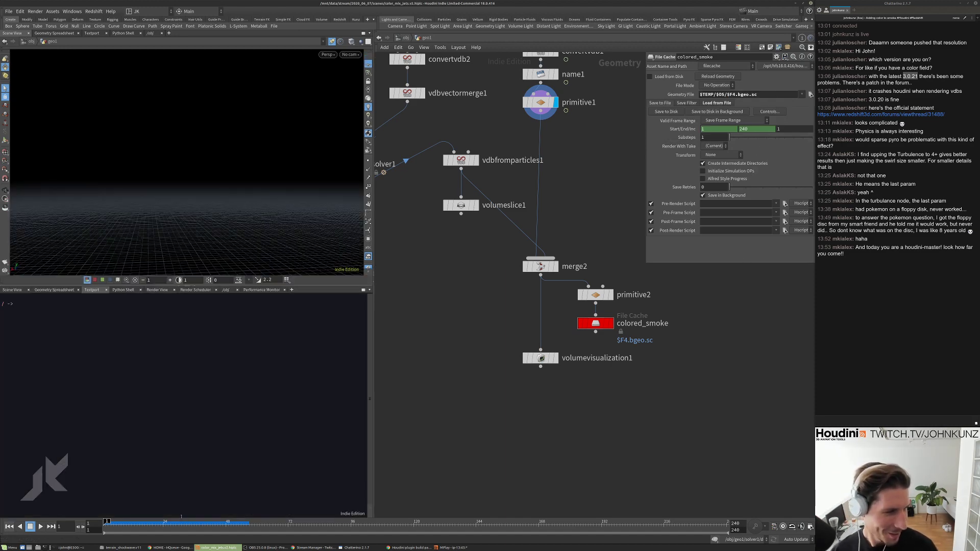
{"action": "left_click", "coordinate": [200, 290]}
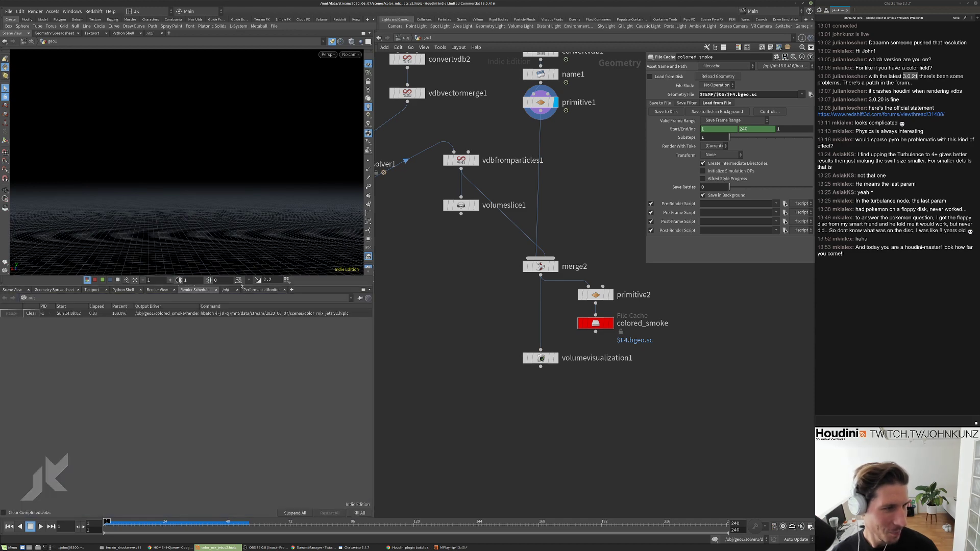
{"action": "left_click_drag", "start_coordinate": [242, 287], "coordinate": [245, 399]}
Inside dopnet1, try smokeobject1 Division Sizes of 0.0065 and then 0.0085.
{"action": "key", "text": "ctrl+b"}
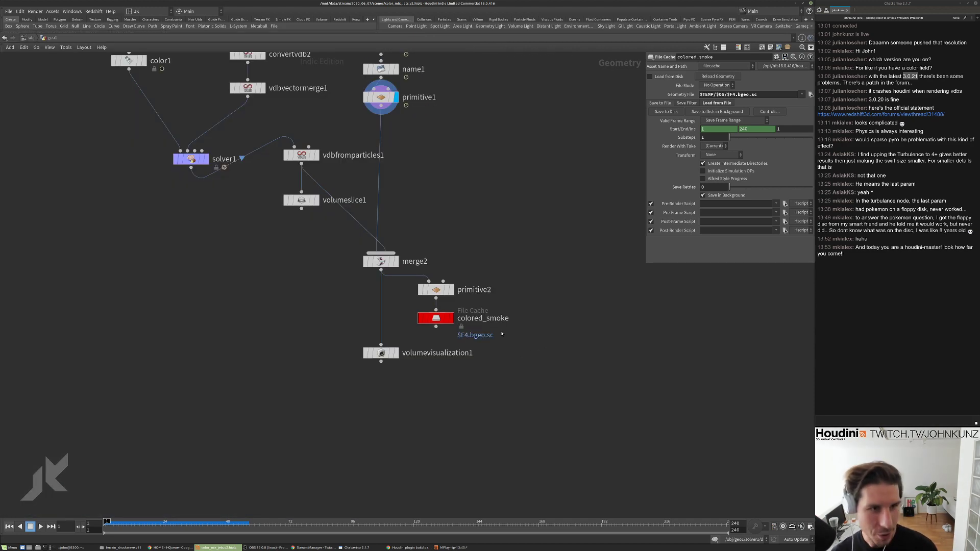
{"action": "middle_click_drag", "start_coordinate": [337, 56], "coordinate": [359, 191]}
{"action": "double_click", "coordinate": [402, 189]}
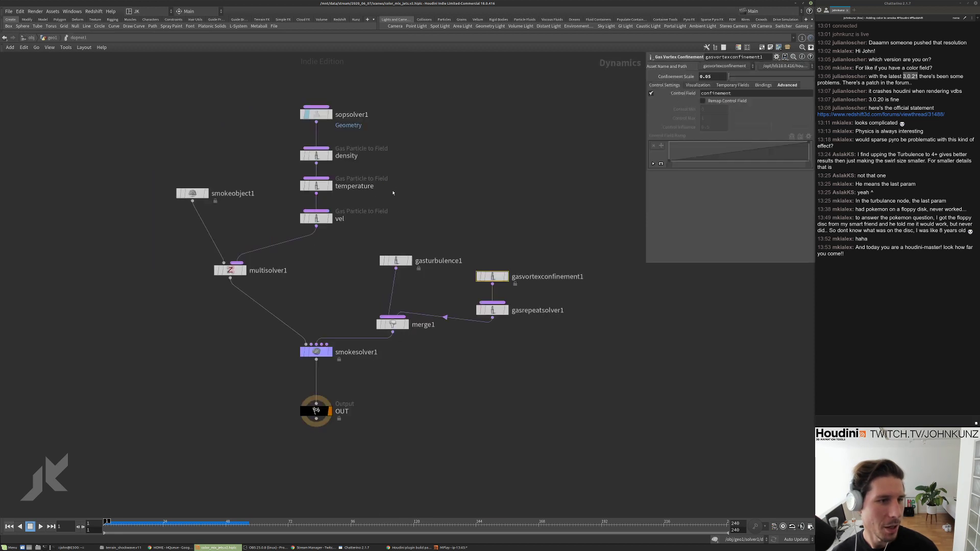
{"action": "left_click", "coordinate": [193, 193]}
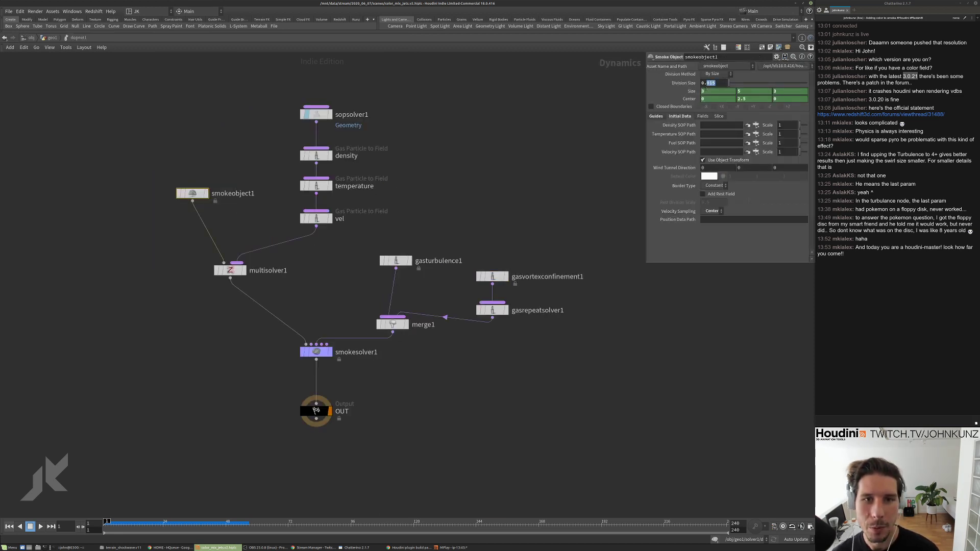
{"action": "double_click", "coordinate": [709, 83]}
{"action": "type", "text": "0.00"}
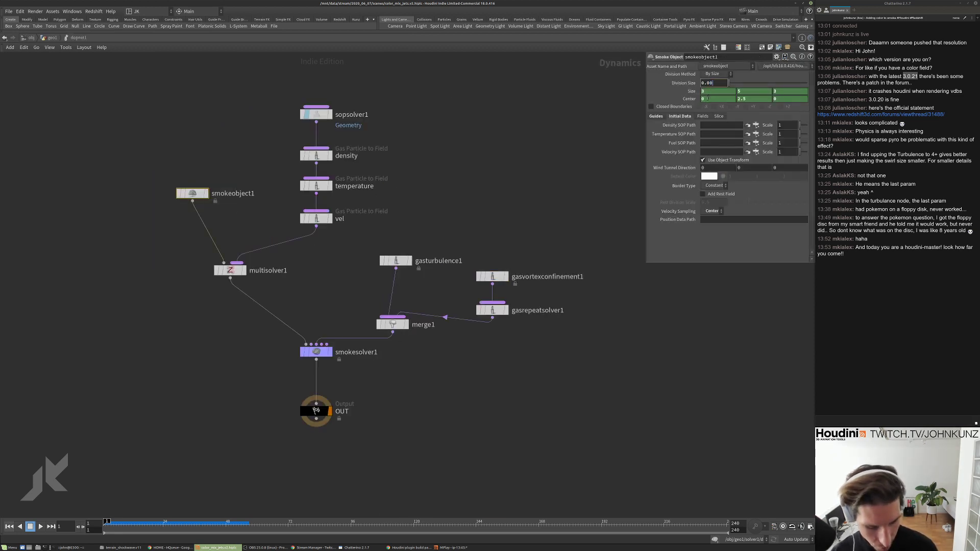
{"action": "type", "text": "65"}
{"action": "key", "text": "Return"}
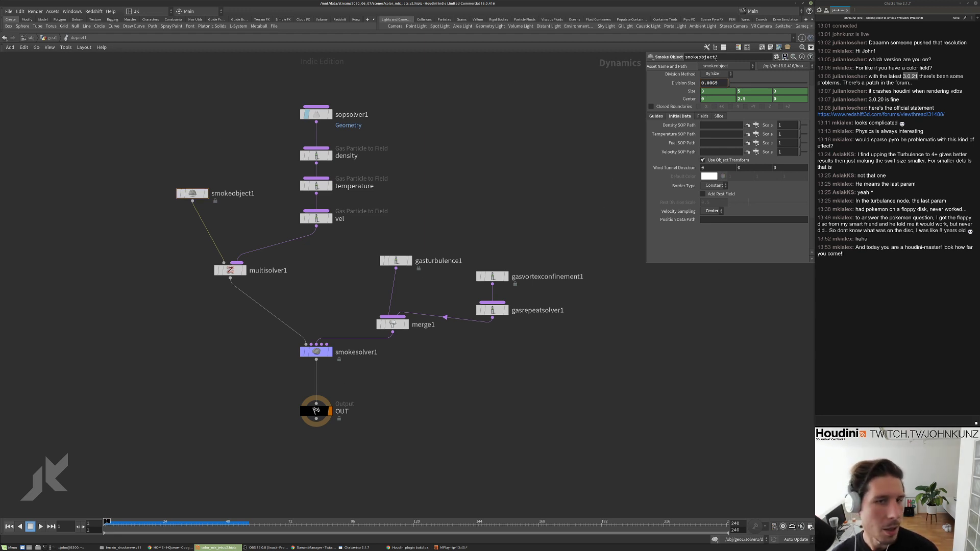
{"action": "double_click", "coordinate": [717, 83]}
{"action": "type", "text": "0.0085"}
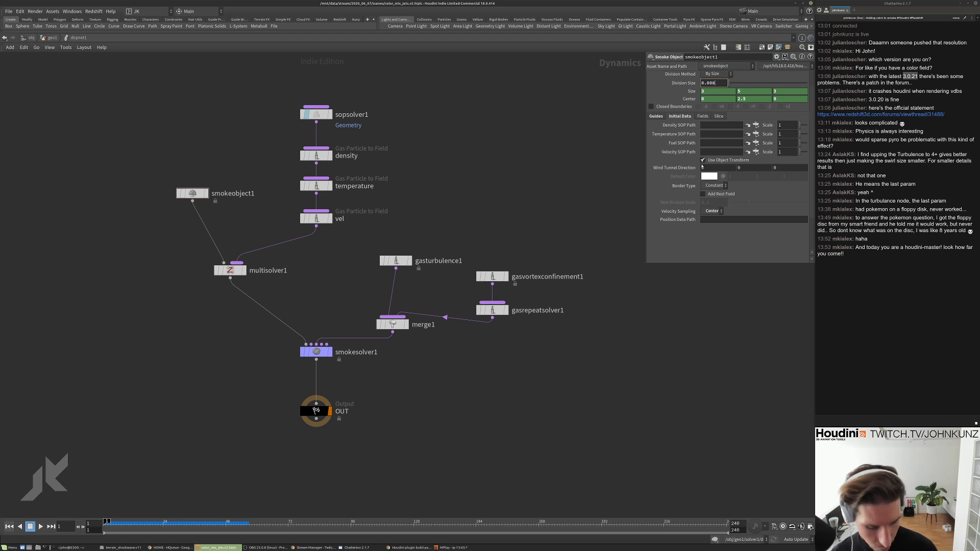
{"action": "key", "text": "Return"}
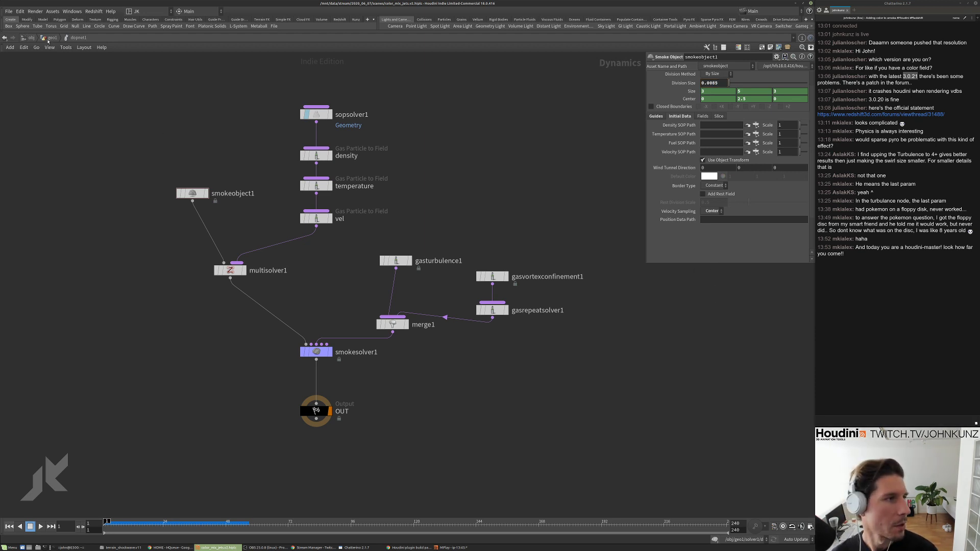
Check dopnet1's node info, then set smokeobject1's Division Size to 0.0075.
{"action": "left_click", "coordinate": [51, 38]}
{"action": "middle_click", "coordinate": [402, 189]}
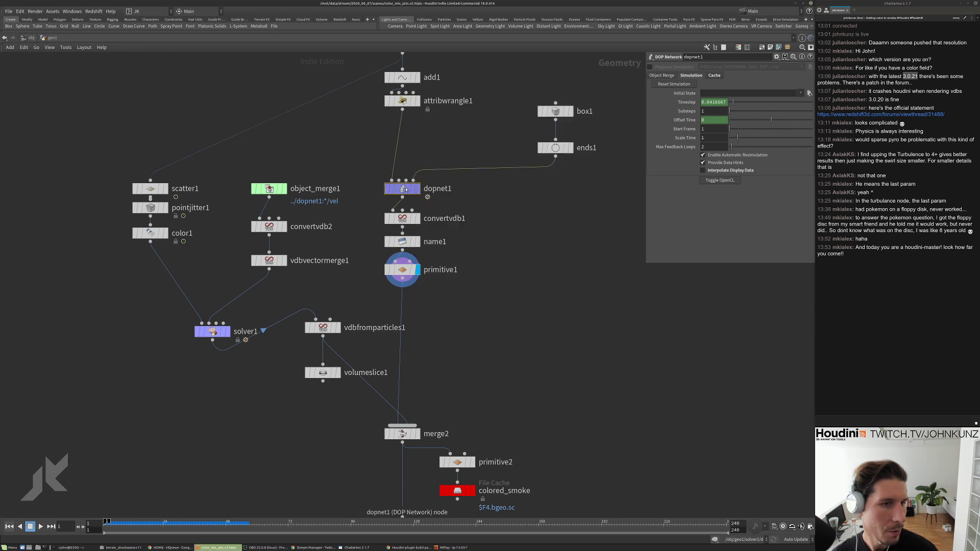
{"action": "key", "text": "i"}
{"action": "double_click", "coordinate": [712, 83]}
{"action": "type", "text": "0.00"}
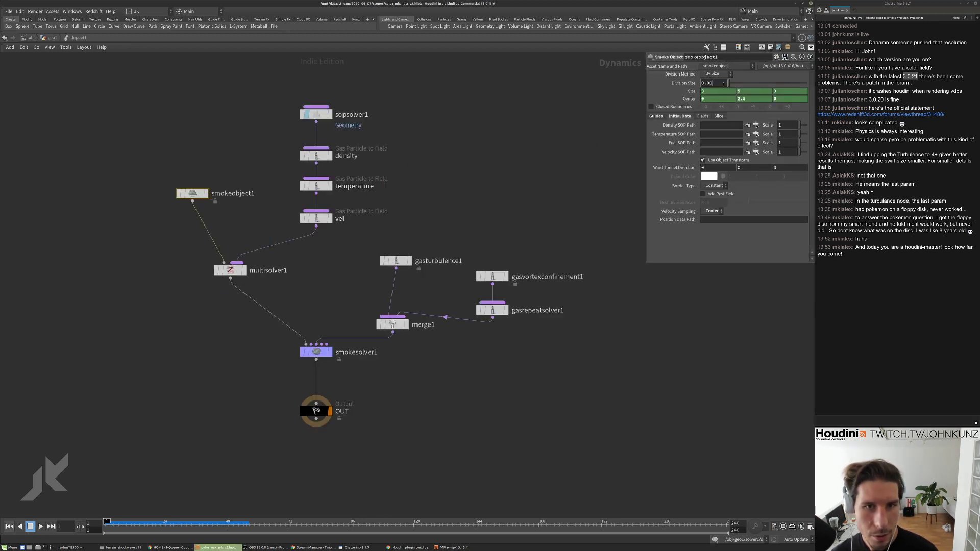
{"action": "type", "text": "75"}
{"action": "key", "text": "Return"}
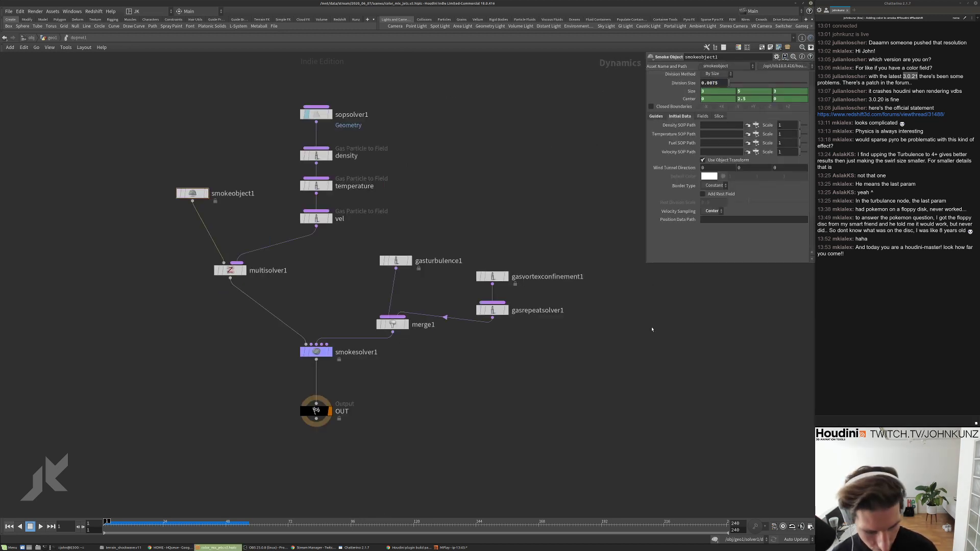
Return to the geo1 network and save the scene.
{"action": "key", "text": "u"}
{"action": "key", "text": "ctrl+s"}
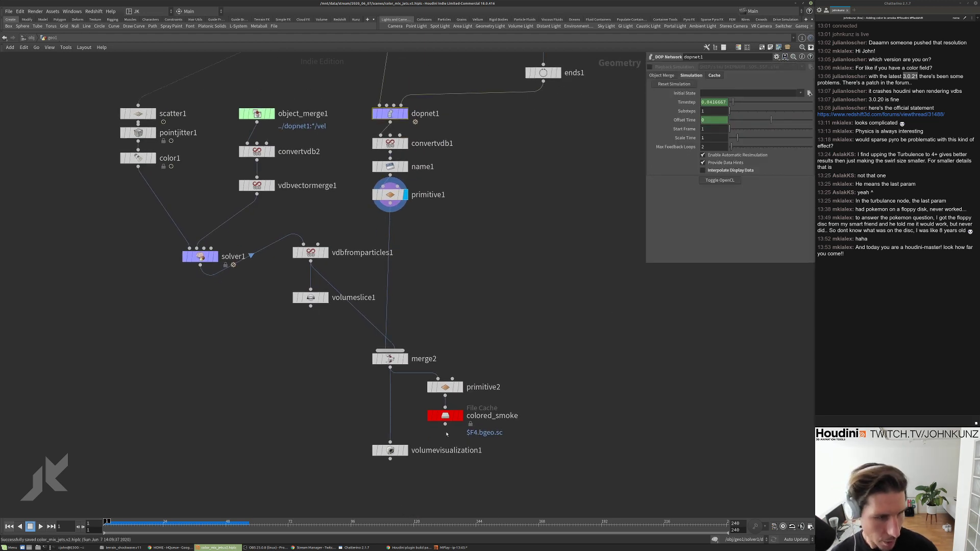
{"action": "left_click", "coordinate": [445, 424]}
{"action": "key", "text": "Escape"}
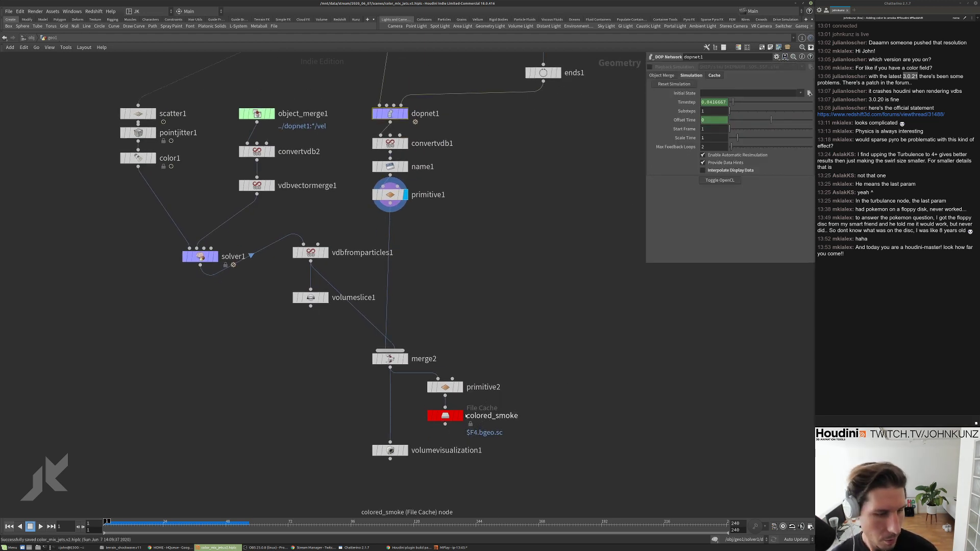
Restart colored_smoke's background cache write and bring up the nvidia-smi terminal.
{"action": "left_click", "coordinate": [445, 416]}
{"action": "left_click", "coordinate": [718, 112]}
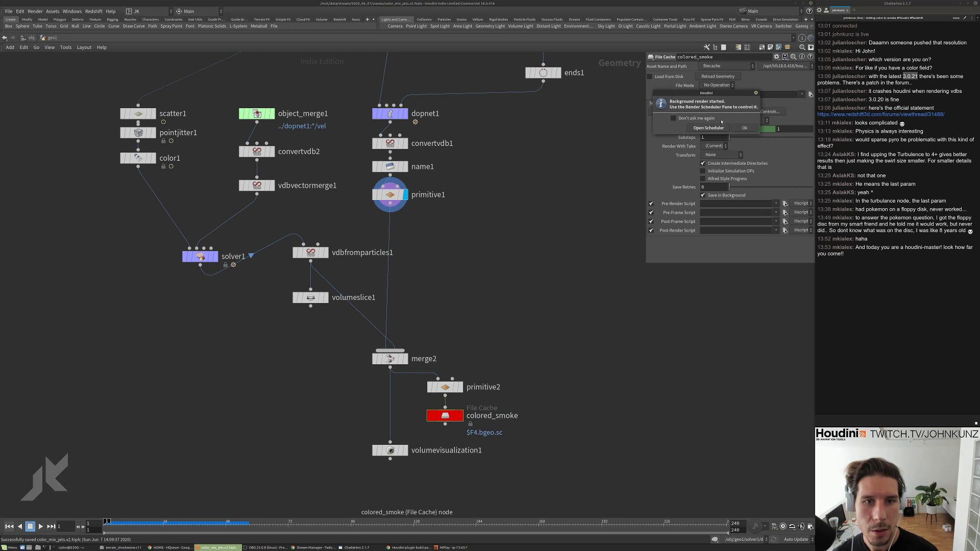
{"action": "left_click", "coordinate": [745, 128]}
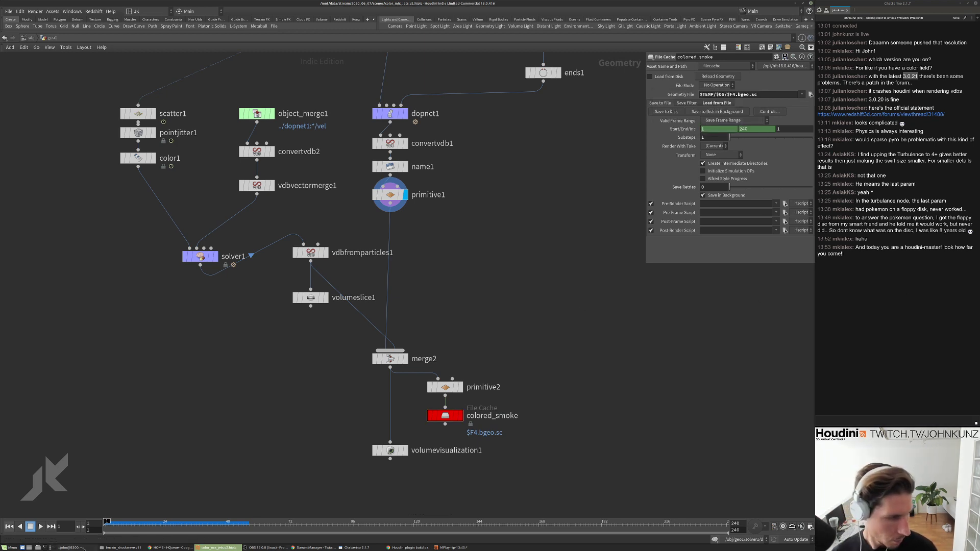
{"action": "left_click", "coordinate": [77, 547]}
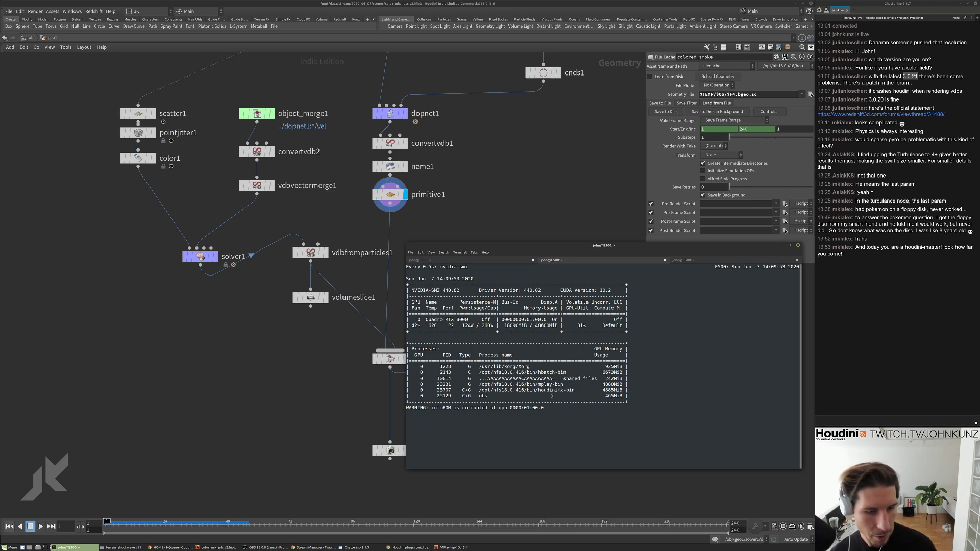
Shrink the terminal window, restore the Houdini panes, and enable Load from Disk on colored_smoke.
{"action": "right_click", "coordinate": [564, 250]}
{"action": "left_click", "coordinate": [607, 245]}
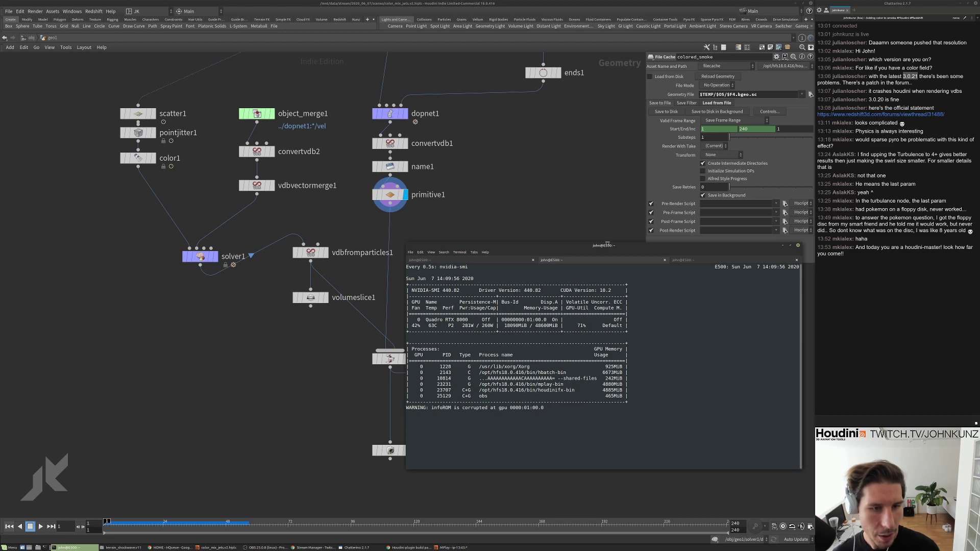
{"action": "left_click_drag", "start_coordinate": [607, 244], "coordinate": [569, 292]}
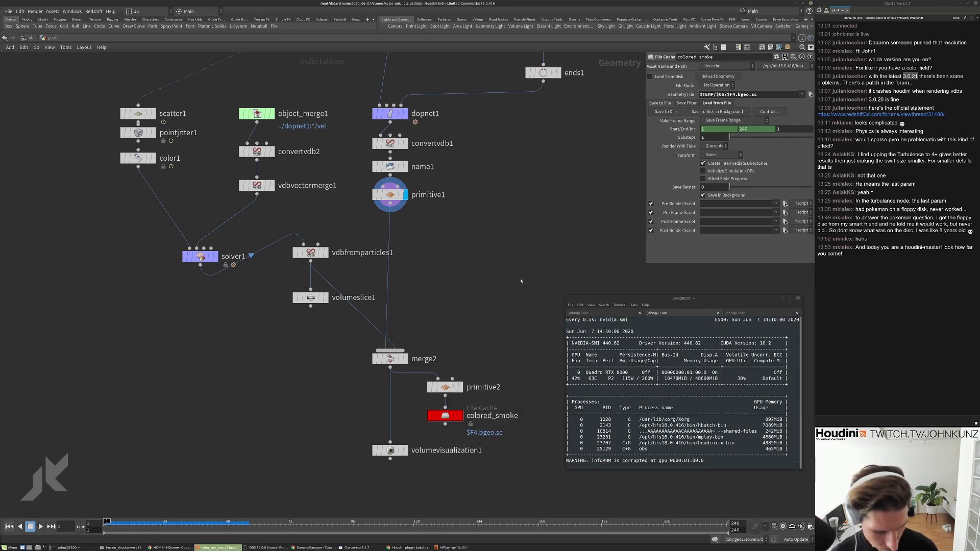
{"action": "key", "text": "ctrl+b"}
{"action": "scroll", "coordinate": [592, 251], "scroll_direction": "down", "scroll_amount": 3}
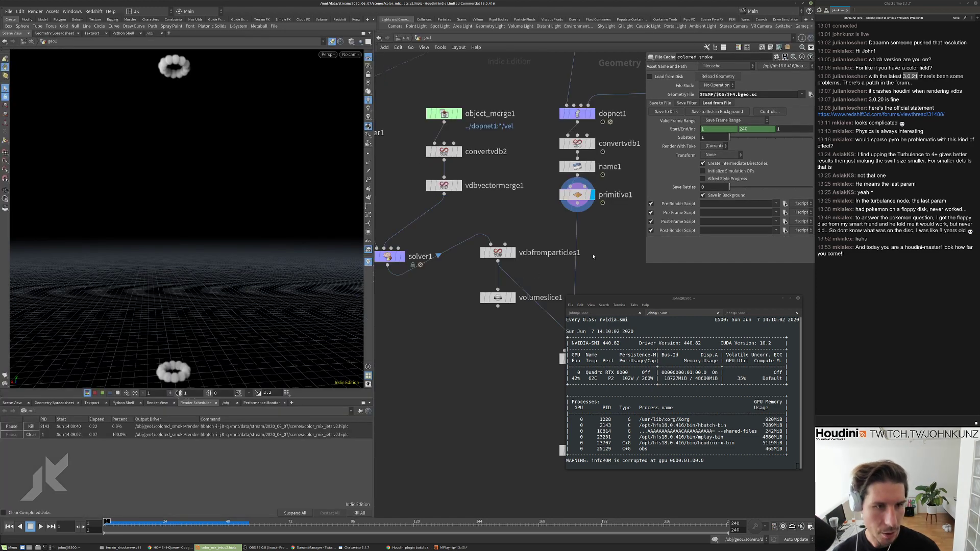
{"action": "middle_click_drag", "start_coordinate": [592, 251], "coordinate": [497, 154]}
{"action": "scroll", "coordinate": [514, 235], "scroll_direction": "up", "scroll_amount": 2}
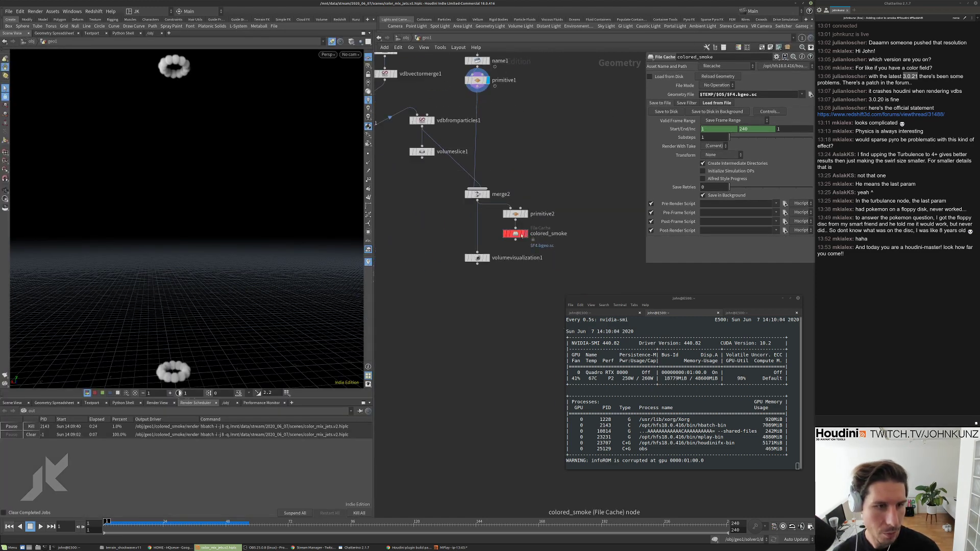
{"action": "left_click", "coordinate": [649, 76]}
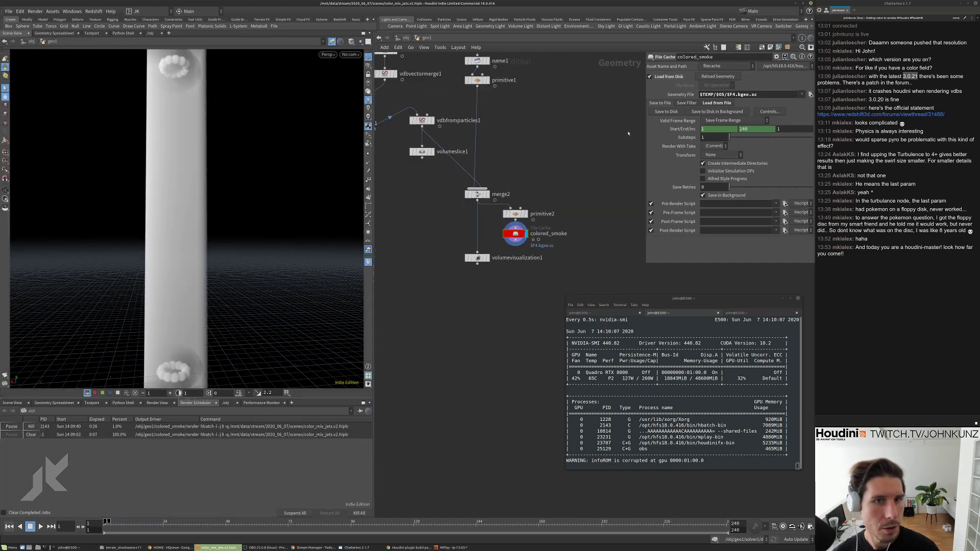
Splice primitive2 and colored_smoke into the chain feeding volumevisualization1.
{"action": "left_click_drag", "start_coordinate": [515, 246], "coordinate": [479, 257]}
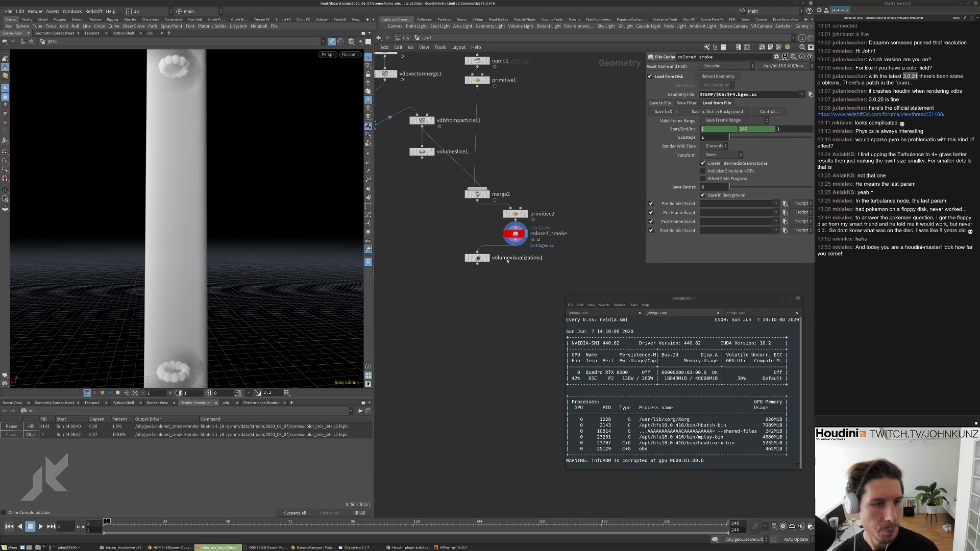
{"action": "left_click", "coordinate": [479, 263]}
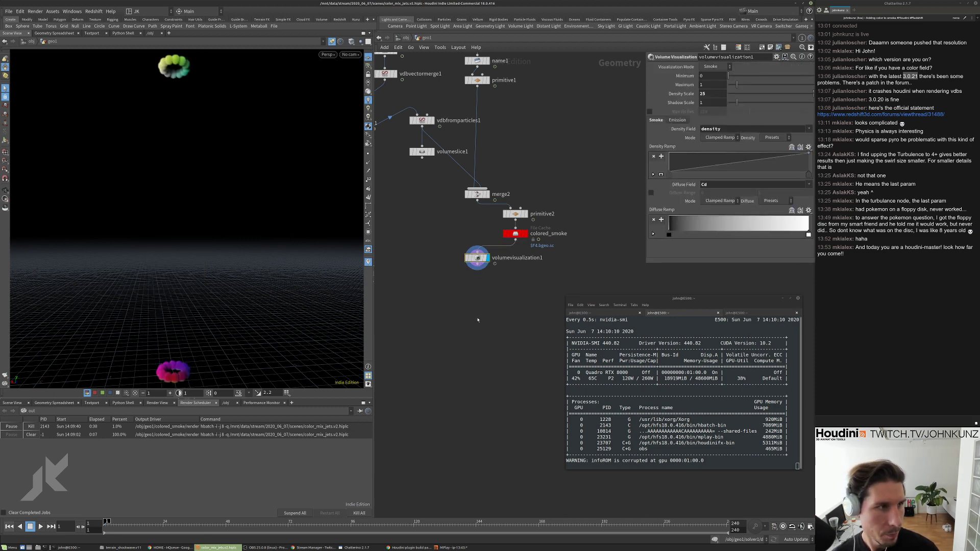
{"action": "middle_click_drag", "start_coordinate": [479, 263], "coordinate": [479, 282]}
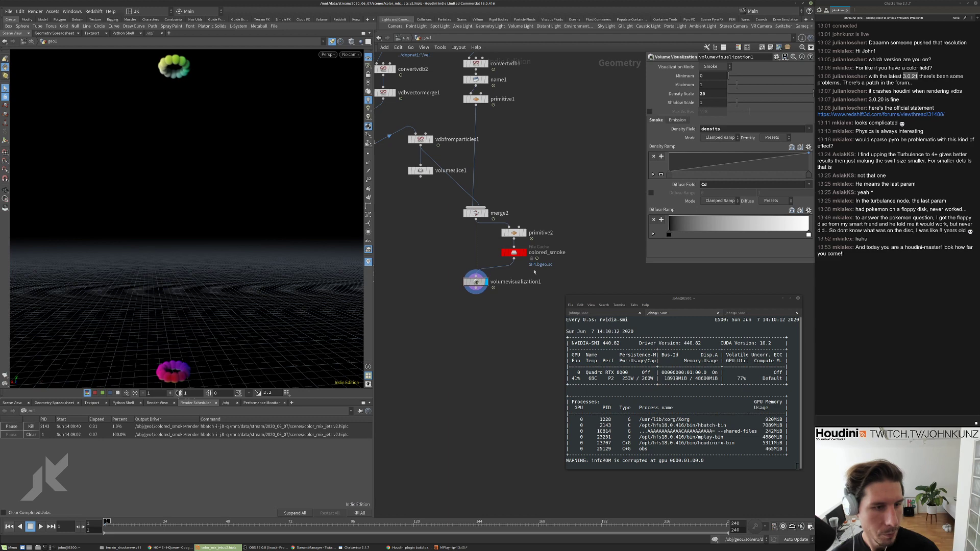
{"action": "left_click_drag", "start_coordinate": [477, 282], "coordinate": [477, 298]}
{"action": "left_click_drag", "start_coordinate": [539, 275], "coordinate": [476, 243]}
Rearrange volumeslice1 and vdbfromparticles1 into a neat column below solver1 and frame the network.
{"action": "scroll", "coordinate": [539, 239], "scroll_direction": "down", "scroll_amount": 3}
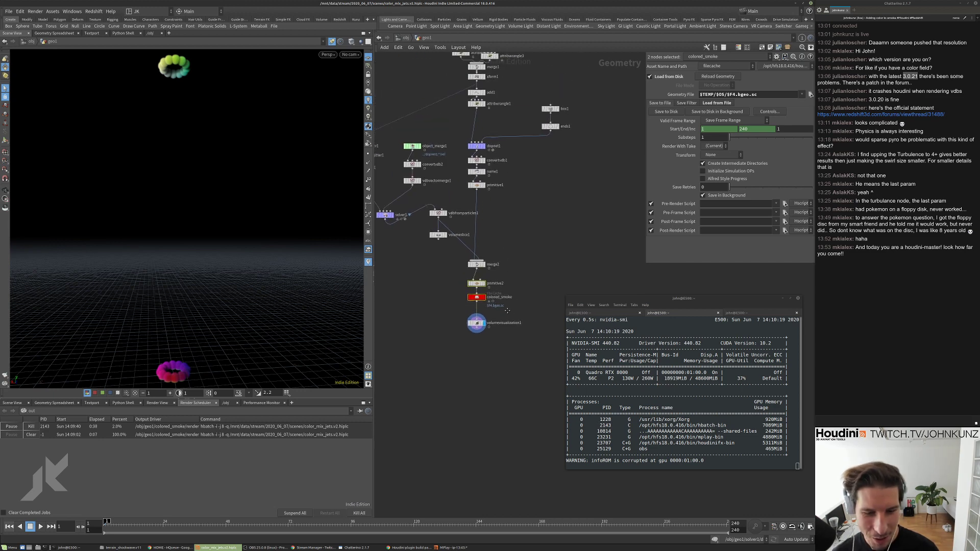
{"action": "left_click", "coordinate": [530, 239]}
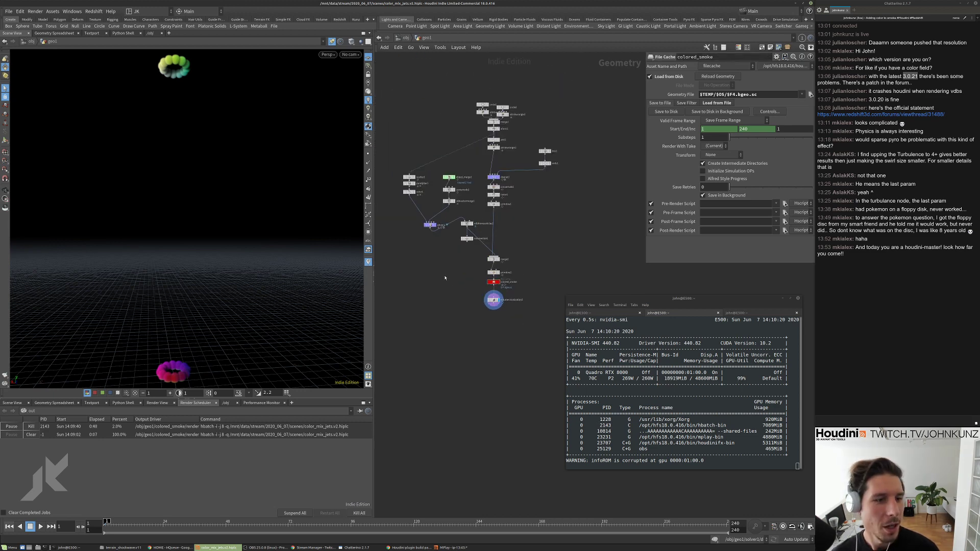
{"action": "middle_click_drag", "start_coordinate": [515, 214], "coordinate": [554, 171]}
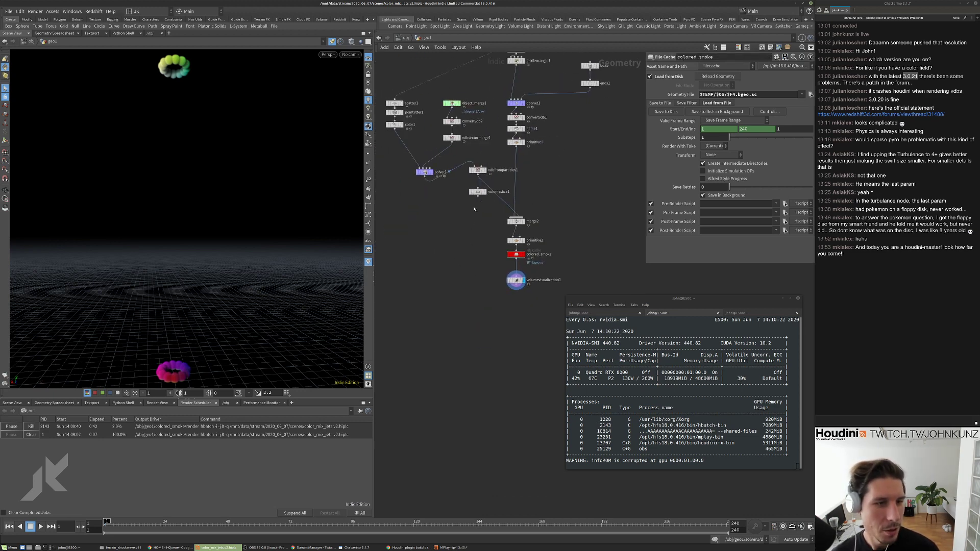
{"action": "left_click_drag", "start_coordinate": [477, 192], "coordinate": [475, 210]}
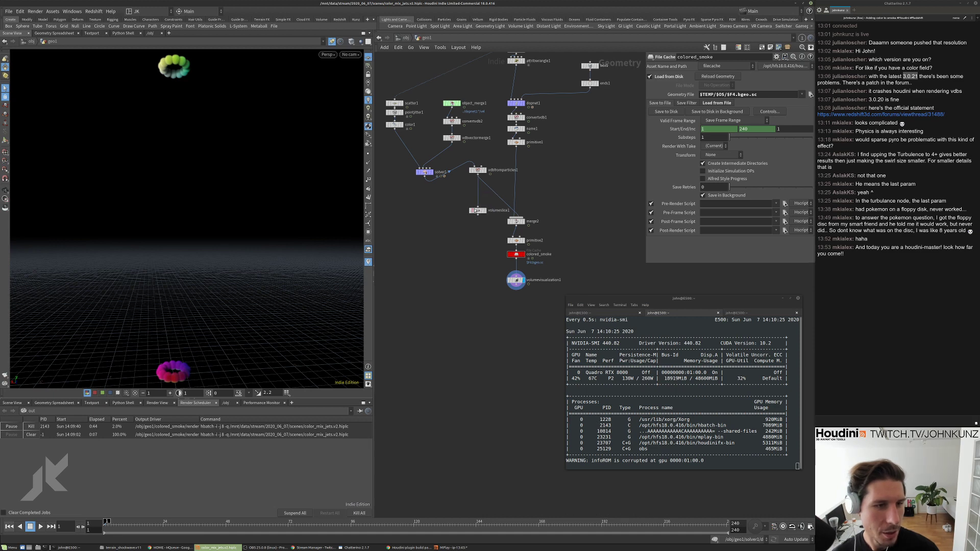
{"action": "left_click_drag", "start_coordinate": [478, 171], "coordinate": [424, 211]}
{"action": "key", "text": "h"}
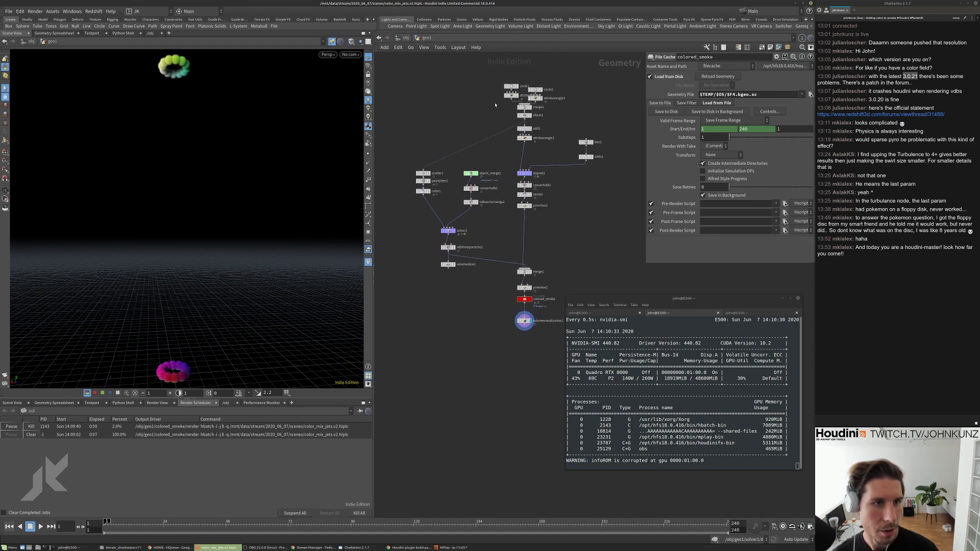
Select circle1, circle2 and the attribute wrangle, then go up to the /obj level.
{"action": "scroll", "coordinate": [474, 128], "scroll_direction": "up", "scroll_amount": 4}
{"action": "left_click_drag", "start_coordinate": [474, 119], "coordinate": [531, 157]}
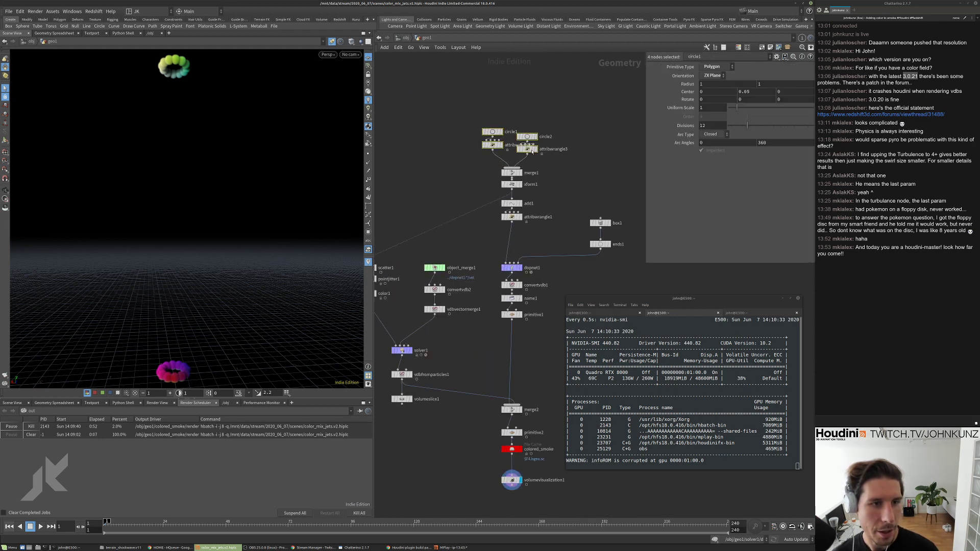
{"action": "scroll", "coordinate": [474, 176], "scroll_direction": "down", "scroll_amount": 3}
{"action": "middle_click_drag", "start_coordinate": [531, 250], "coordinate": [527, 163]}
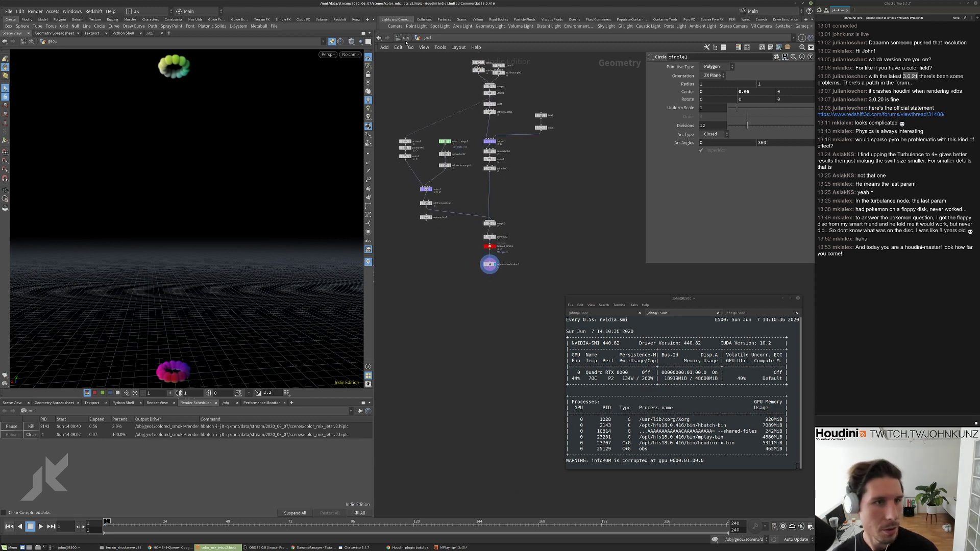
{"action": "left_click", "coordinate": [406, 43]}
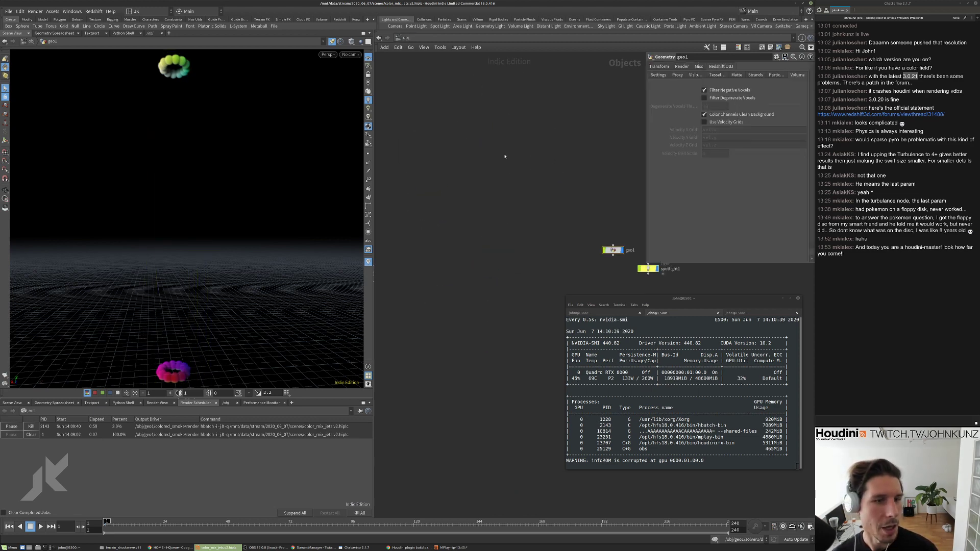
Rename the geo1 object to 'smokes'.
{"action": "key", "text": "h"}
{"action": "left_click_drag", "start_coordinate": [512, 212], "coordinate": [475, 210]}
{"action": "double_click", "coordinate": [503, 211]}
{"action": "type", "text": "smokes"}
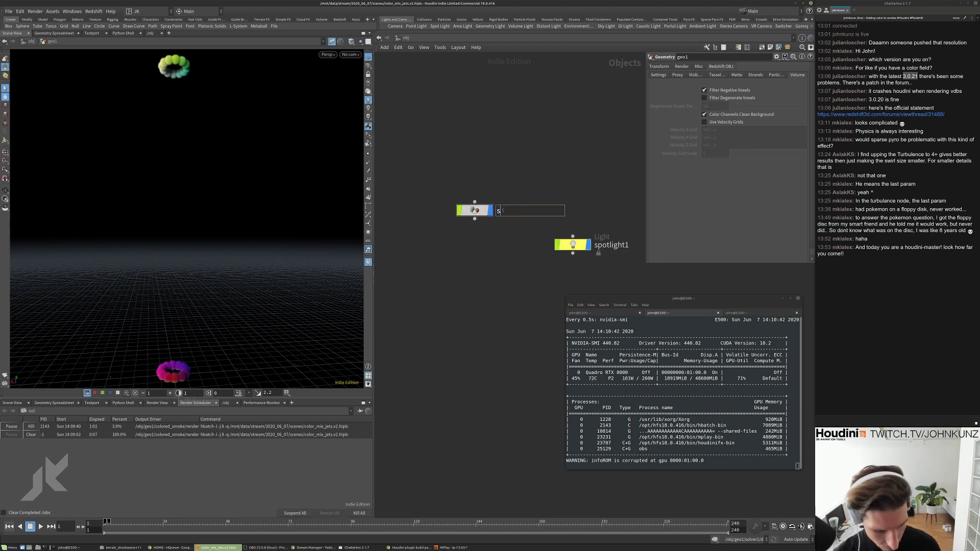
{"action": "key", "text": "Return"}
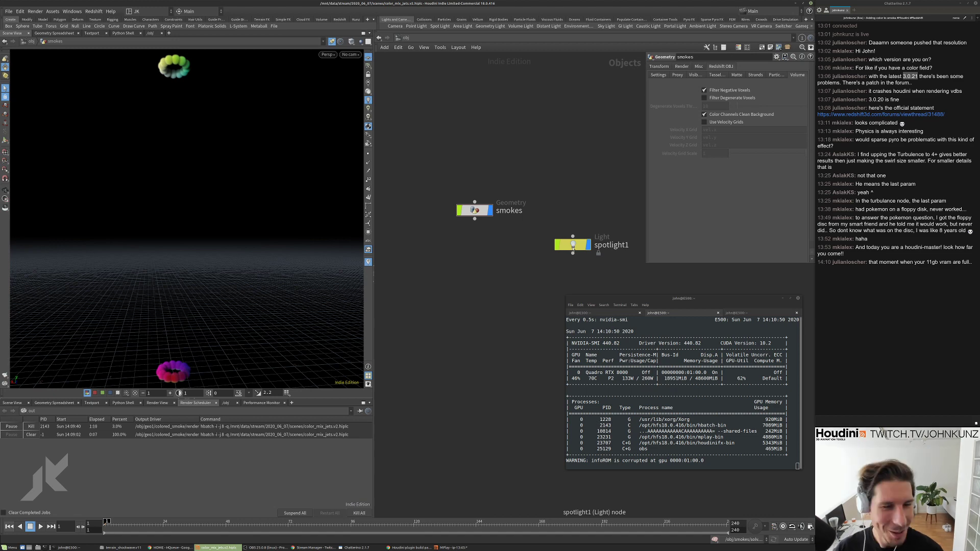
Place spotlight1 beside smokes, then switch to the Redshift plugin patch page.
{"action": "left_click_drag", "start_coordinate": [572, 245], "coordinate": [556, 210]}
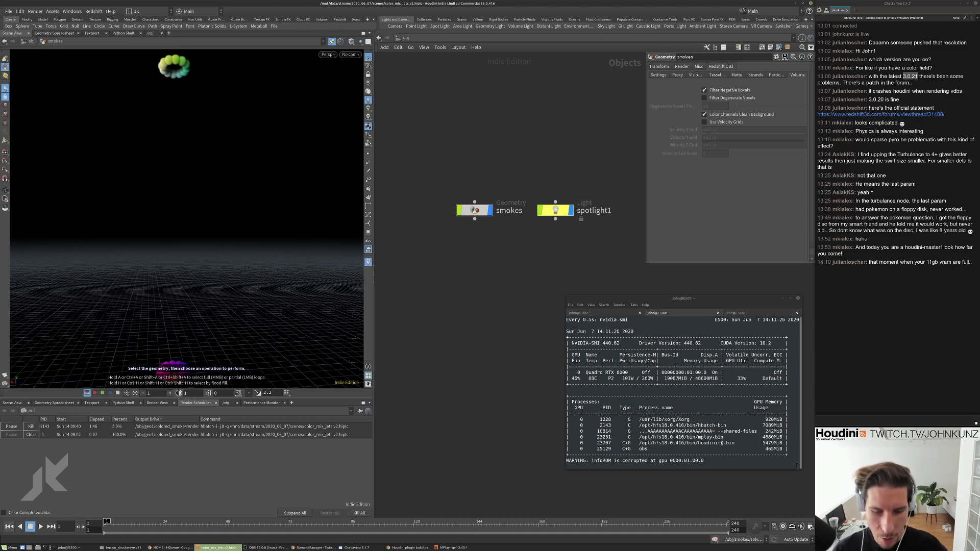
{"action": "left_click_drag", "start_coordinate": [746, 443], "coordinate": [684, 438]}
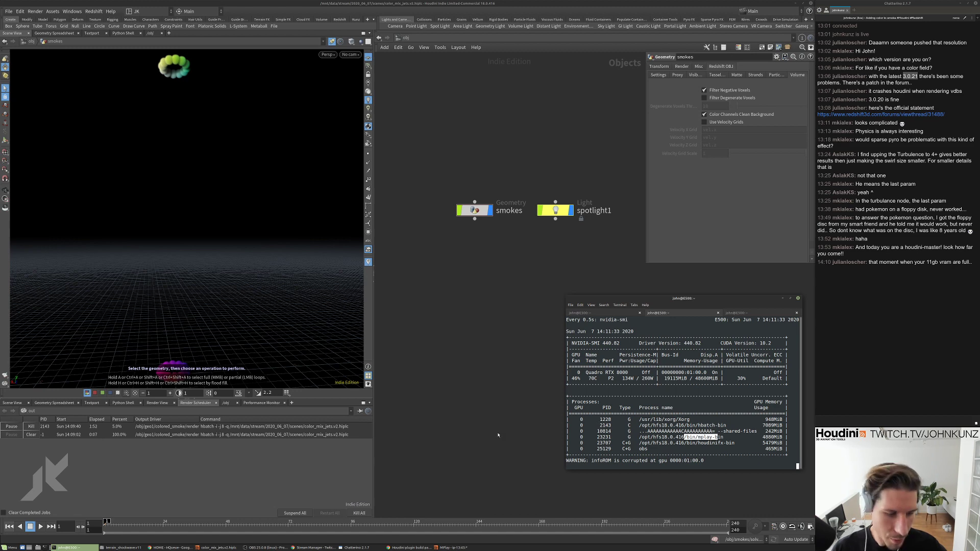
{"action": "key", "text": "alt+Tab"}
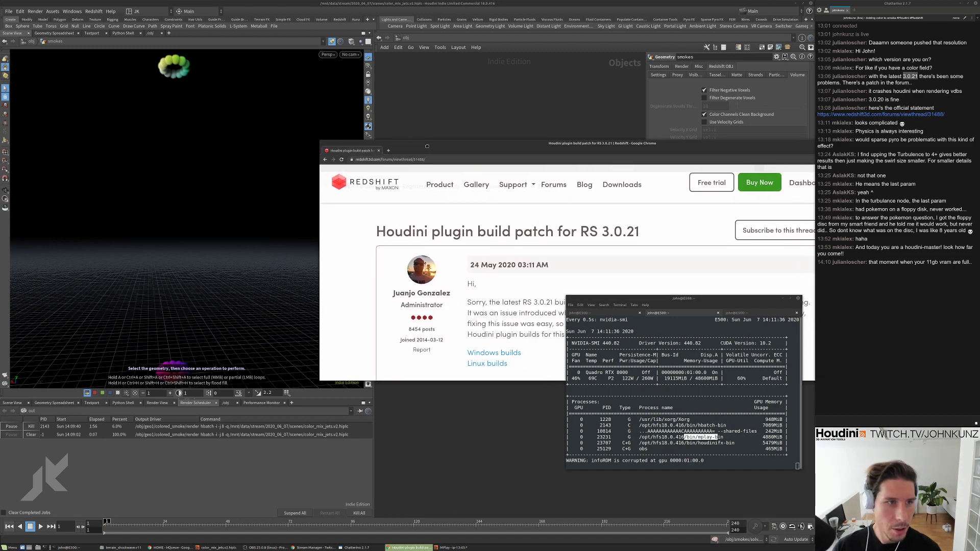
Select the patch page's address in Chrome, then return to Houdini's Edit menu.
{"action": "left_click", "coordinate": [434, 159]}
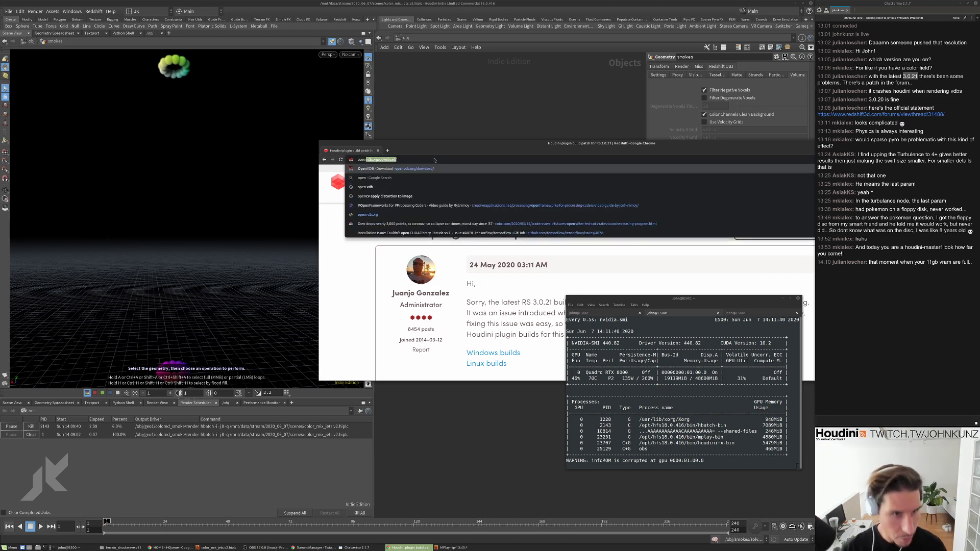
{"action": "key", "text": "alt+Tab"}
{"action": "left_click", "coordinate": [20, 11]}
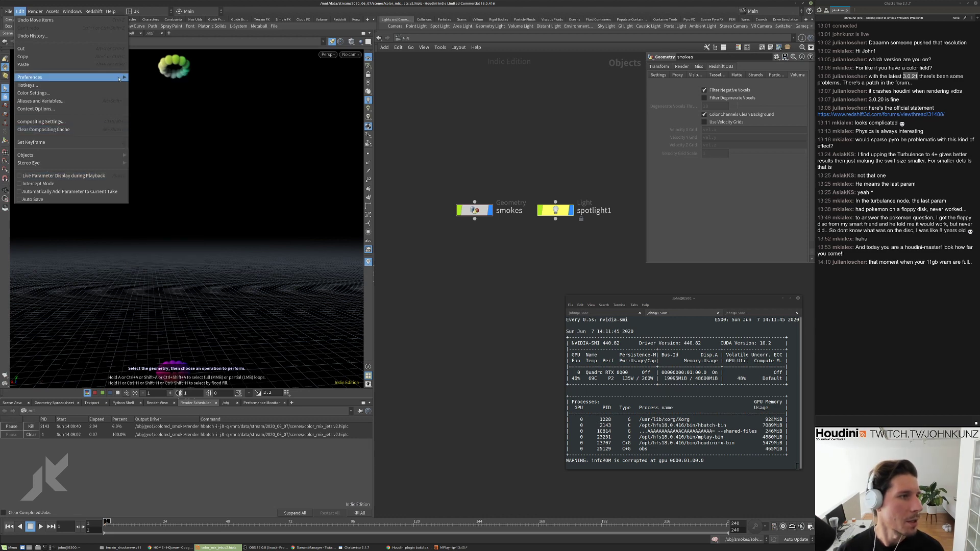
{"action": "mouse_move", "coordinate": [30, 77]}
{"action": "left_click", "coordinate": [145, 264]}
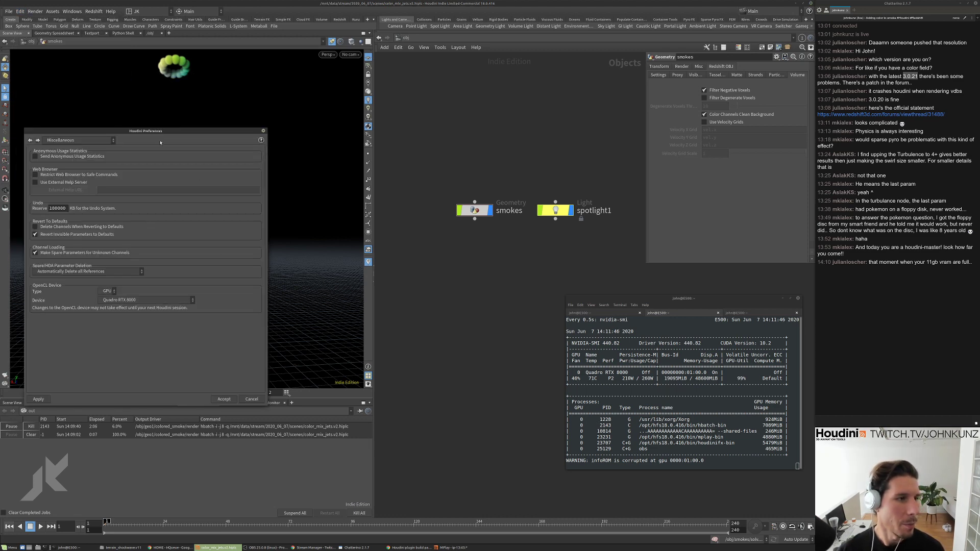
{"action": "left_click_drag", "start_coordinate": [160, 131], "coordinate": [625, 77]}
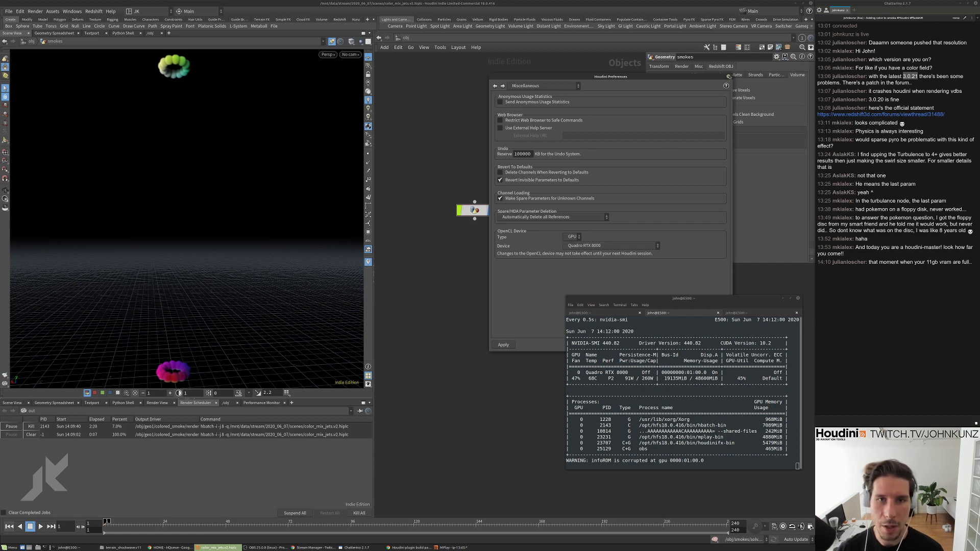
{"action": "left_click", "coordinate": [728, 76]}
Add a Redshift RSLight node, rslight1, next to spotlight1 in the object network.
{"action": "middle_click_drag", "start_coordinate": [478, 273], "coordinate": [474, 249]}
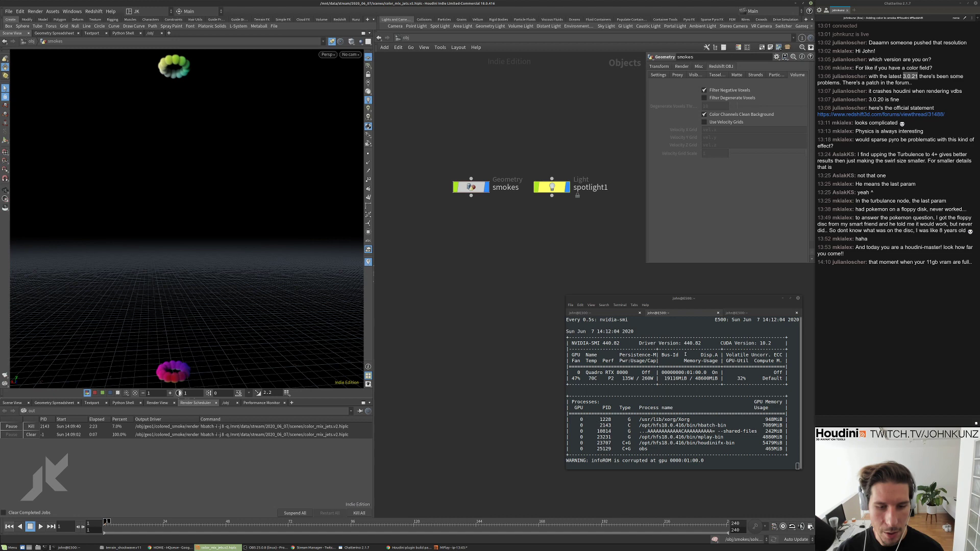
{"action": "left_click", "coordinate": [479, 190]}
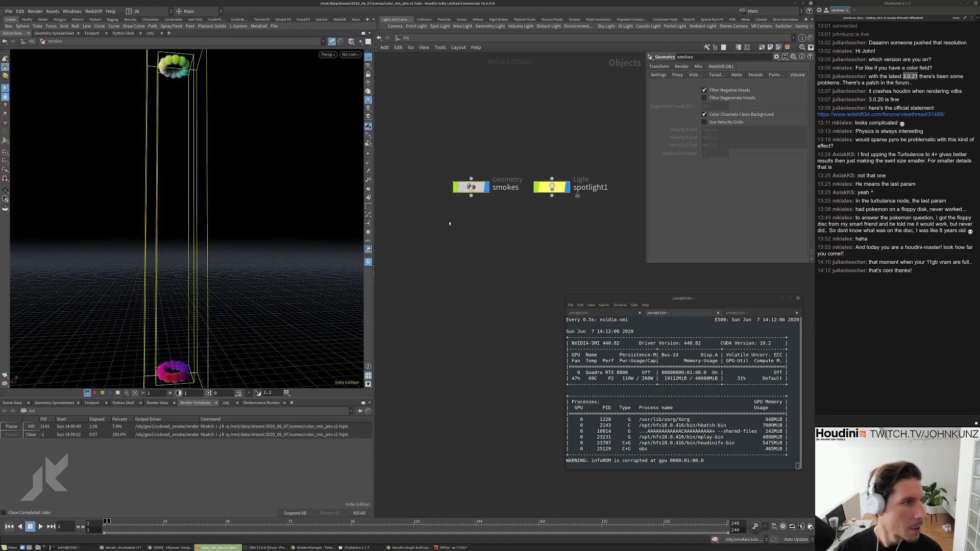
{"action": "left_click", "coordinate": [451, 242]}
{"action": "middle_click_drag", "start_coordinate": [451, 241], "coordinate": [442, 230]}
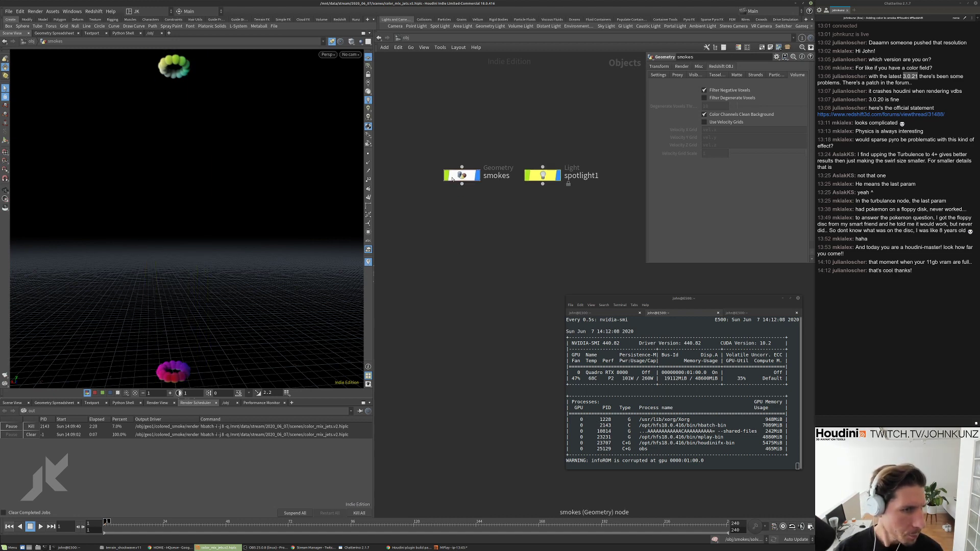
{"action": "left_click", "coordinate": [543, 175]}
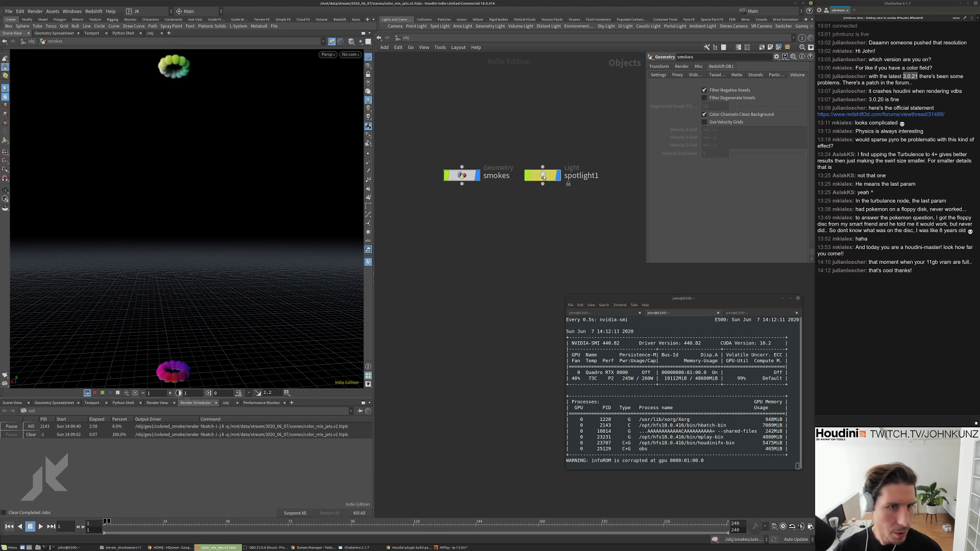
{"action": "middle_click_drag", "start_coordinate": [597, 225], "coordinate": [530, 240]}
{"action": "key", "text": "Tab"}
{"action": "type", "text": "rs"}
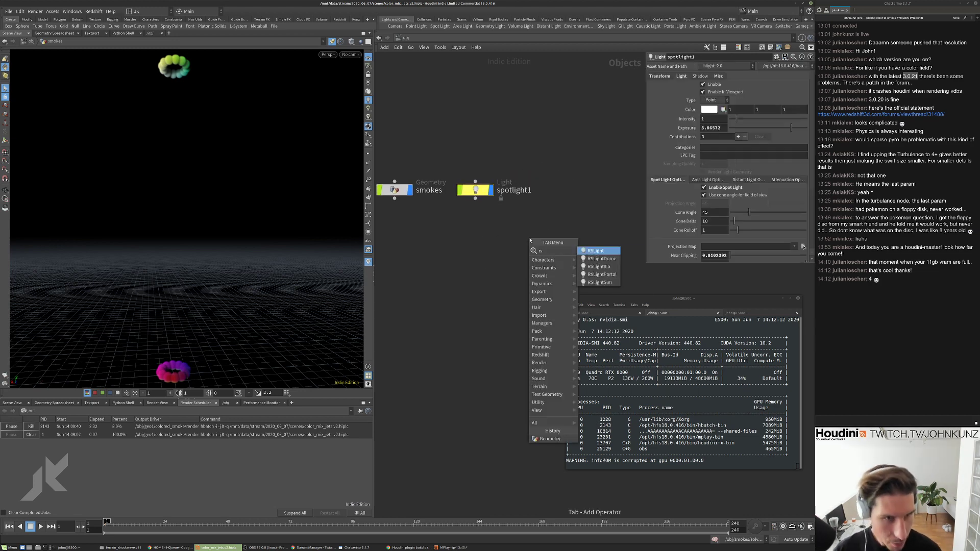
{"action": "left_click", "coordinate": [595, 250]}
{"action": "left_click", "coordinate": [528, 228]}
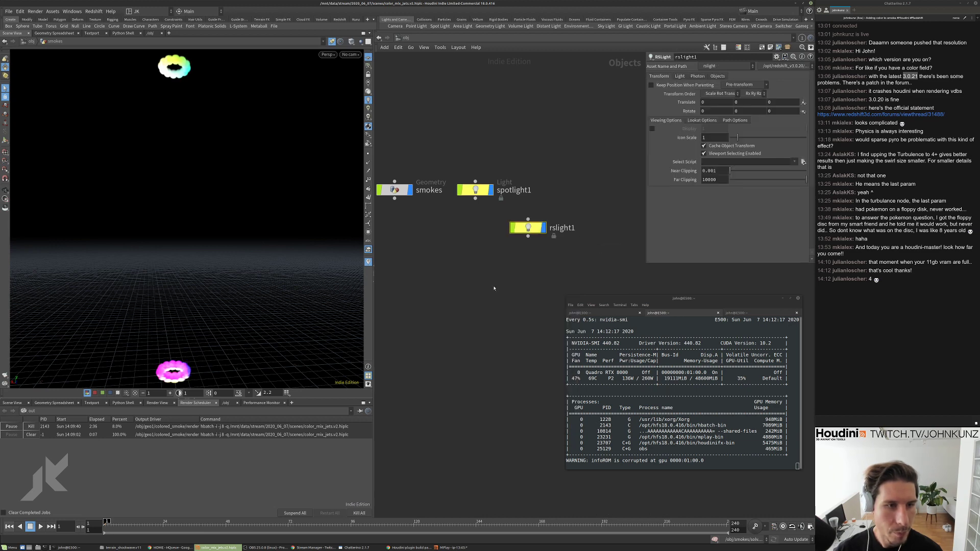
Copy spotlight1's Translate values and paste them into rslight1's Translate.
{"action": "left_click", "coordinate": [475, 189]}
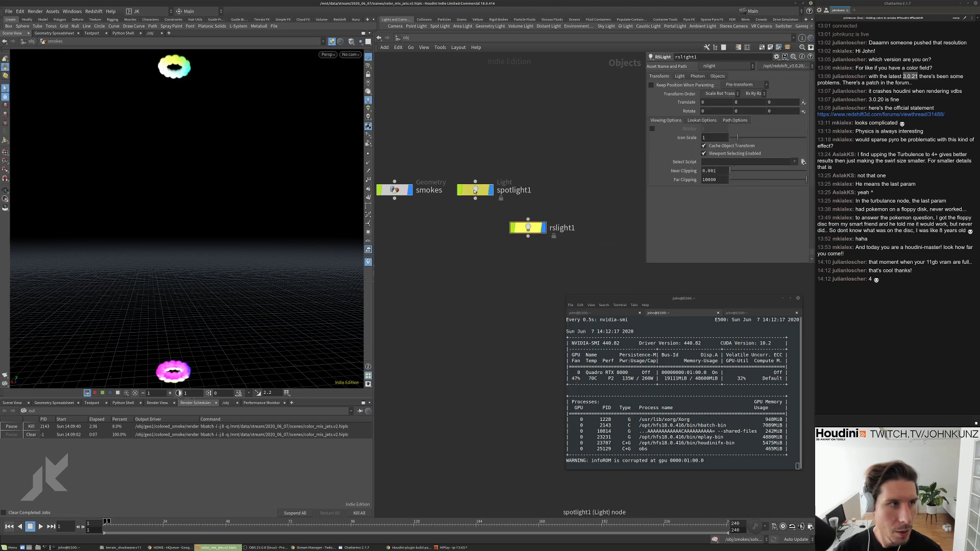
{"action": "left_click", "coordinate": [659, 76]}
{"action": "right_click", "coordinate": [686, 95]}
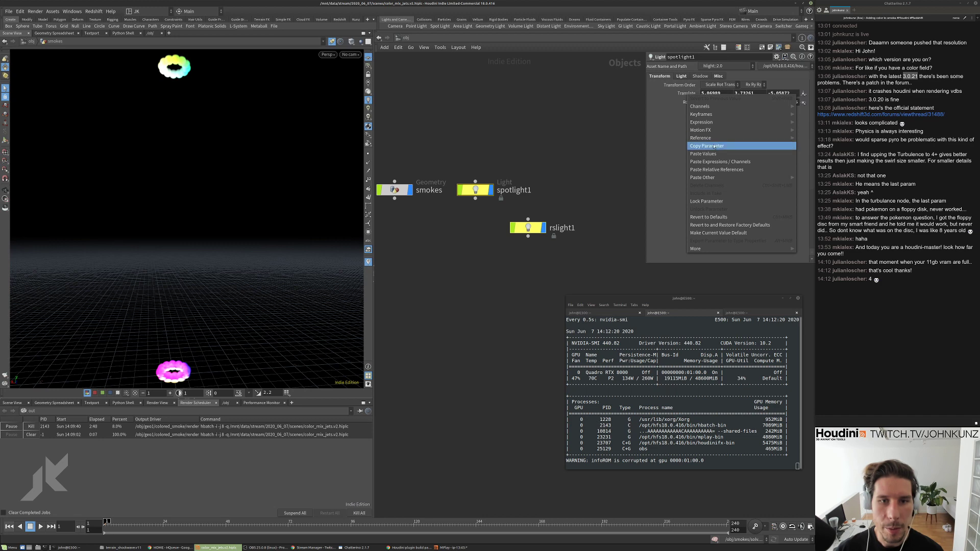
{"action": "left_click", "coordinate": [713, 147]}
{"action": "left_click", "coordinate": [528, 228]}
{"action": "left_click", "coordinate": [658, 76]}
{"action": "right_click", "coordinate": [687, 102]}
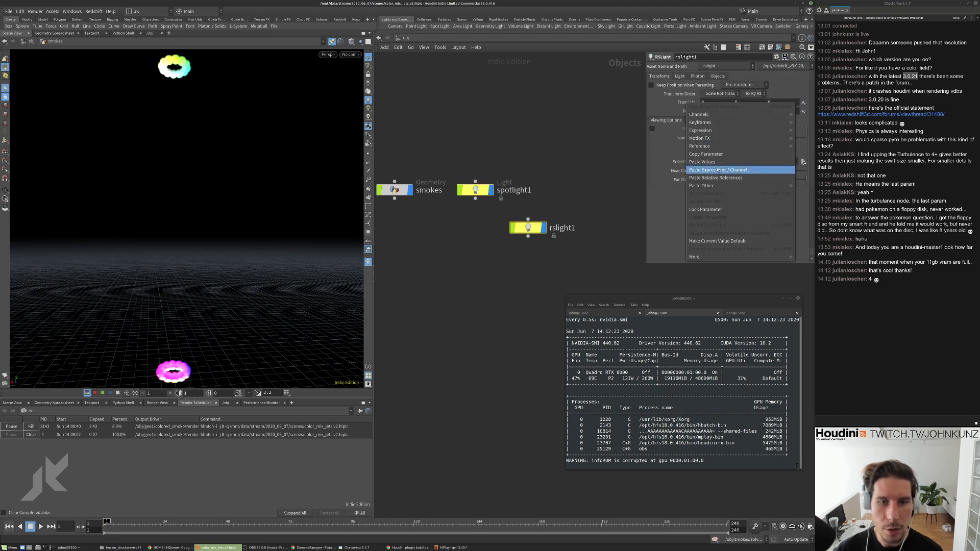
{"action": "left_click", "coordinate": [703, 162]}
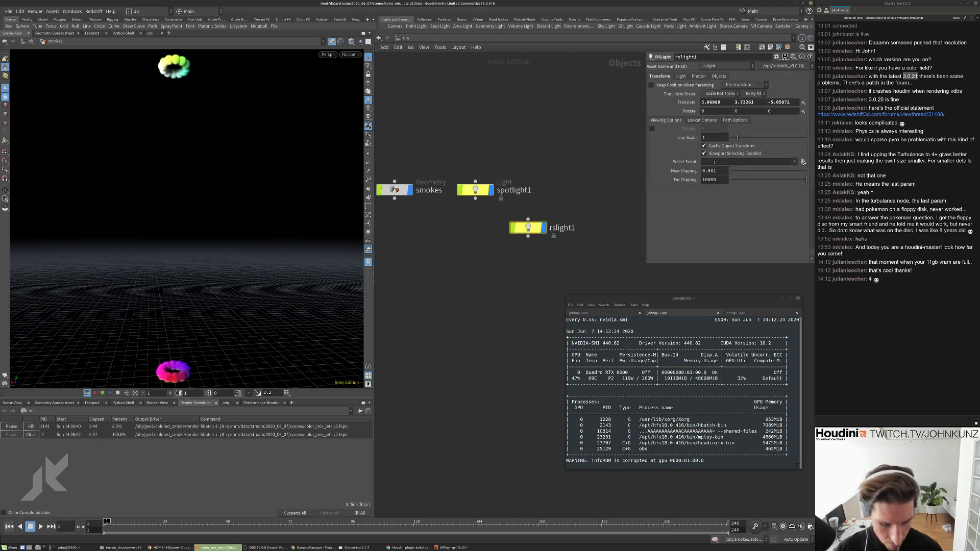
Copy spotlight1's Rotate values and paste them into rslight1's Rotate.
{"action": "left_click", "coordinate": [475, 190]}
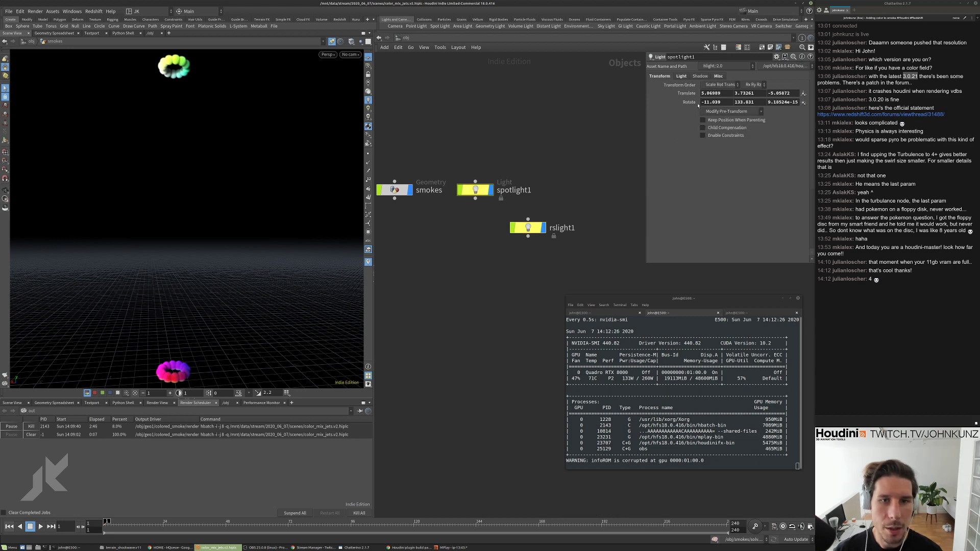
{"action": "right_click", "coordinate": [694, 108]}
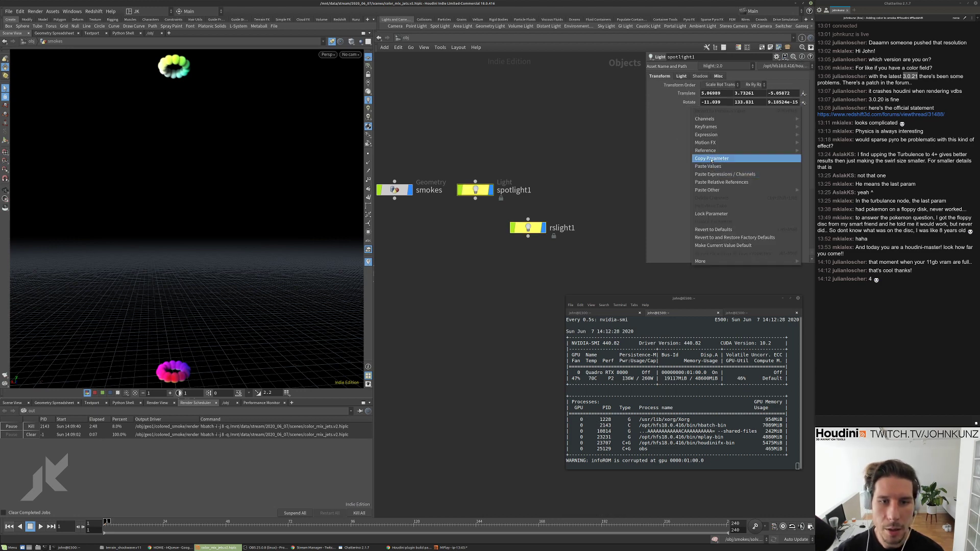
{"action": "left_click", "coordinate": [714, 158]}
{"action": "left_click", "coordinate": [528, 228]}
{"action": "right_click", "coordinate": [688, 111]}
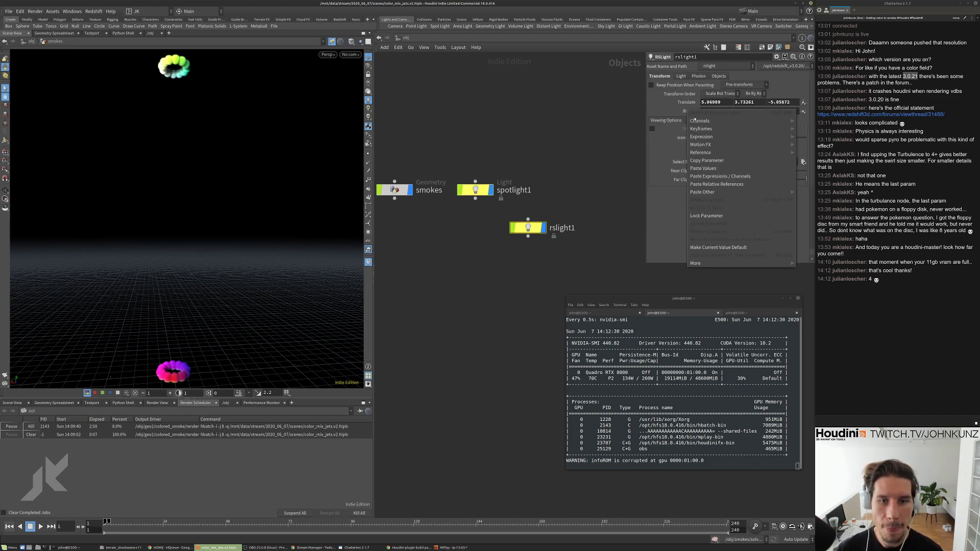
{"action": "left_click", "coordinate": [717, 169]}
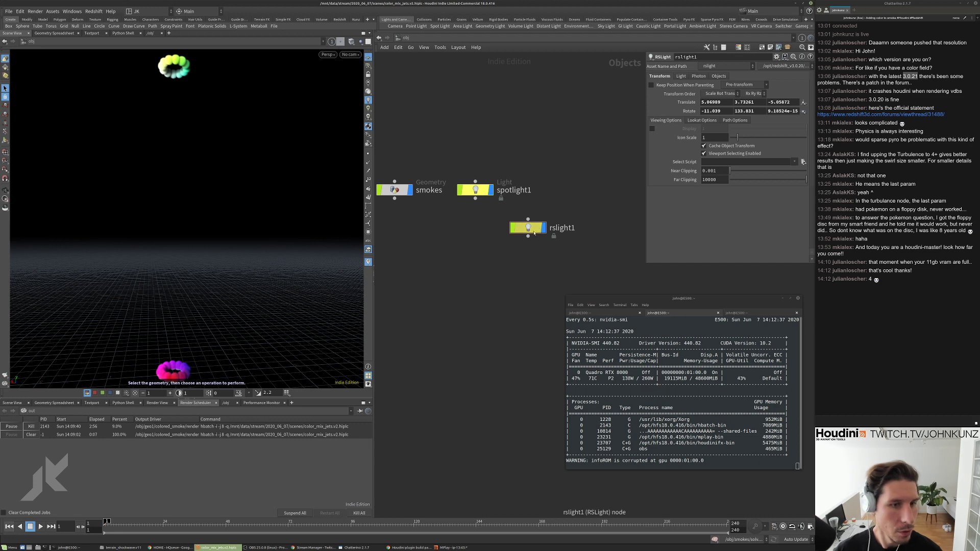
Tumble the 3D view down onto the grid and lay the network nodes out in a row.
{"action": "key", "text": "Escape"}
{"action": "scroll", "coordinate": [275, 149], "scroll_direction": "down", "scroll_amount": 5}
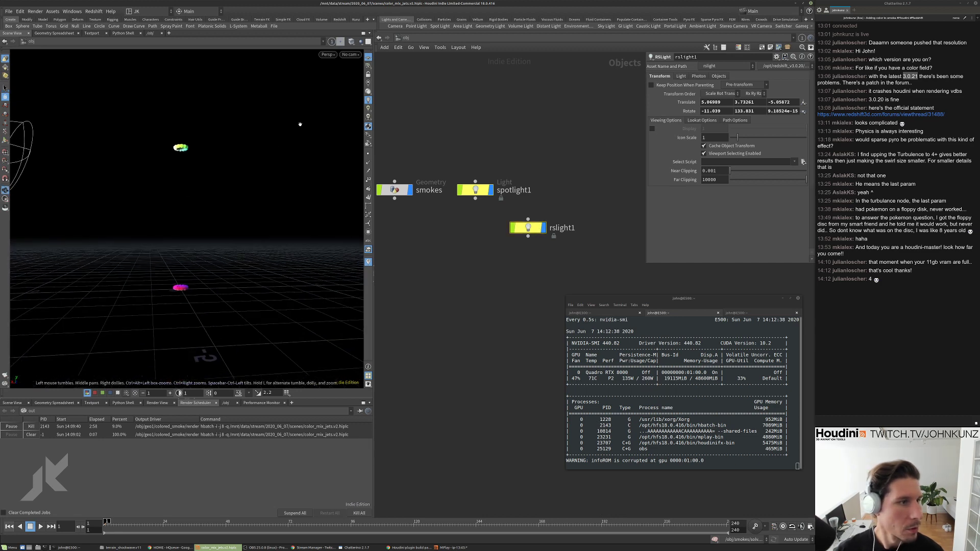
{"action": "left_click_drag", "start_coordinate": [237, 151], "coordinate": [242, 183]}
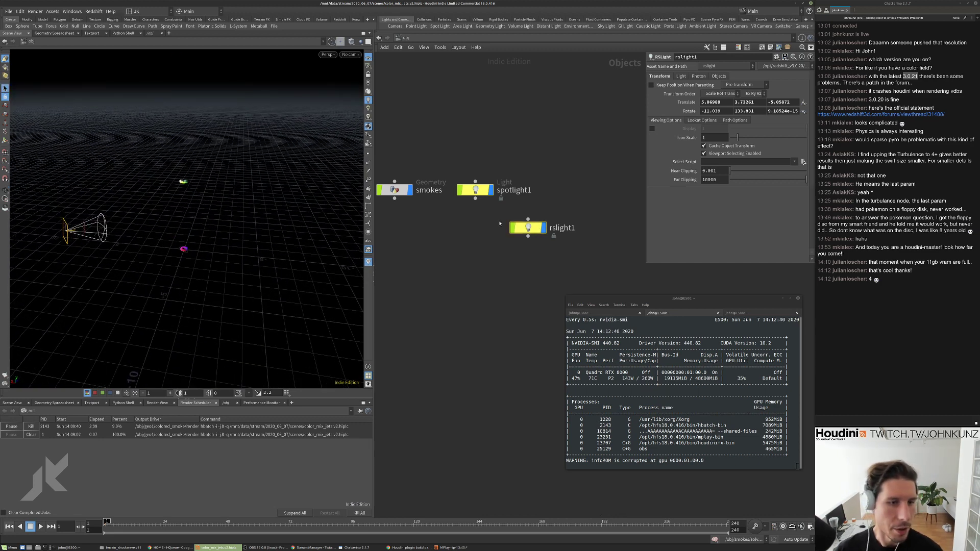
{"action": "scroll", "coordinate": [481, 200], "scroll_direction": "up", "scroll_amount": 2}
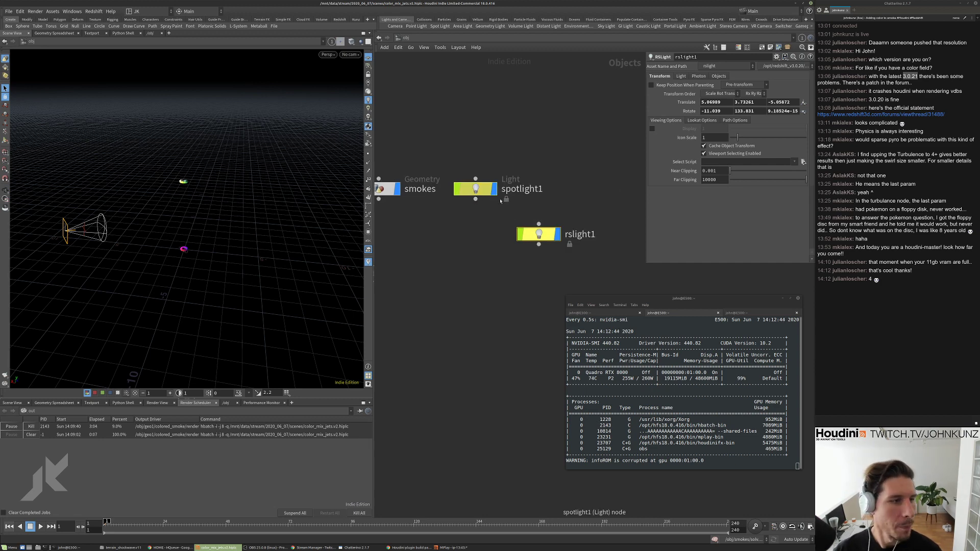
{"action": "key", "text": "l"}
{"action": "scroll", "coordinate": [478, 203], "scroll_direction": "down", "scroll_amount": 1}
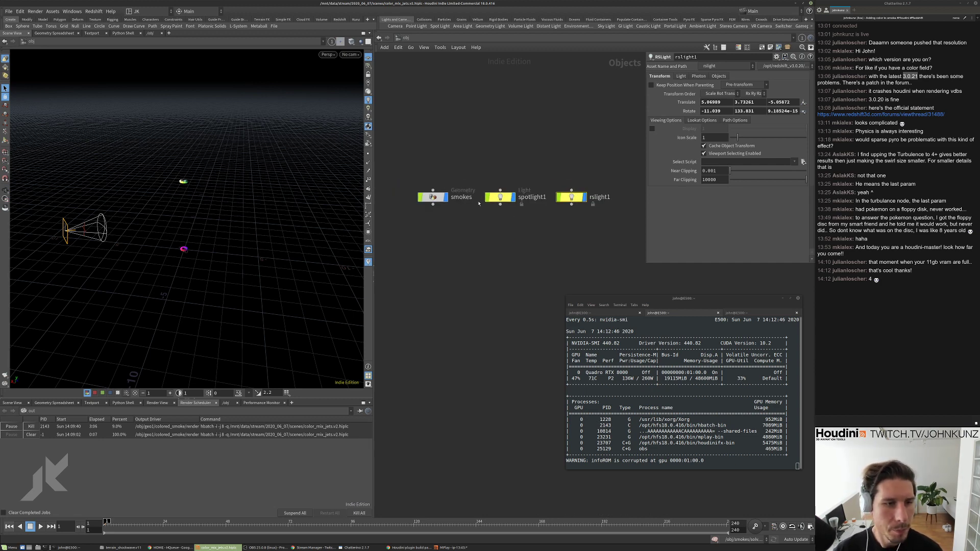
Delete spotlight1, then re-lay out and frame the remaining smokes and rslight1 nodes.
{"action": "left_click", "coordinate": [499, 198]}
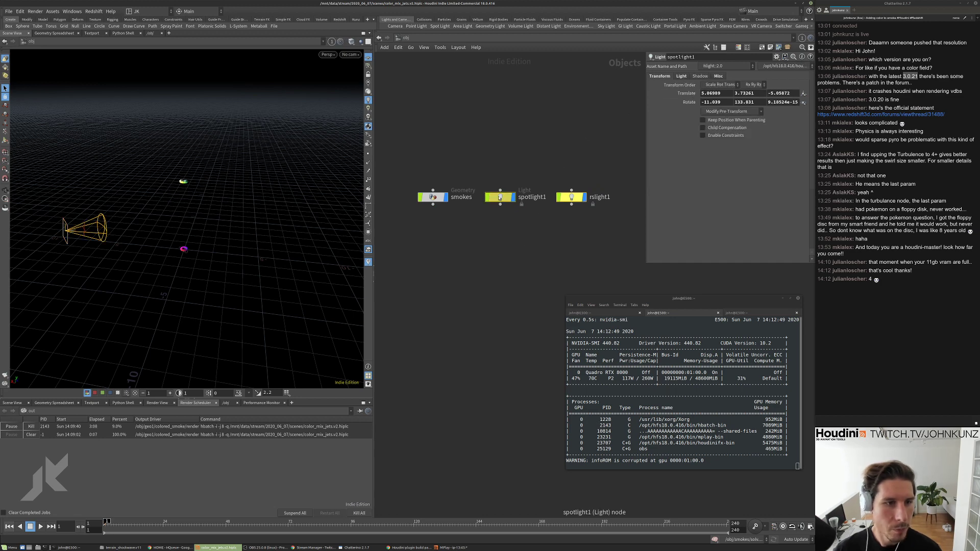
{"action": "key", "text": "Delete"}
{"action": "left_click", "coordinate": [572, 198]}
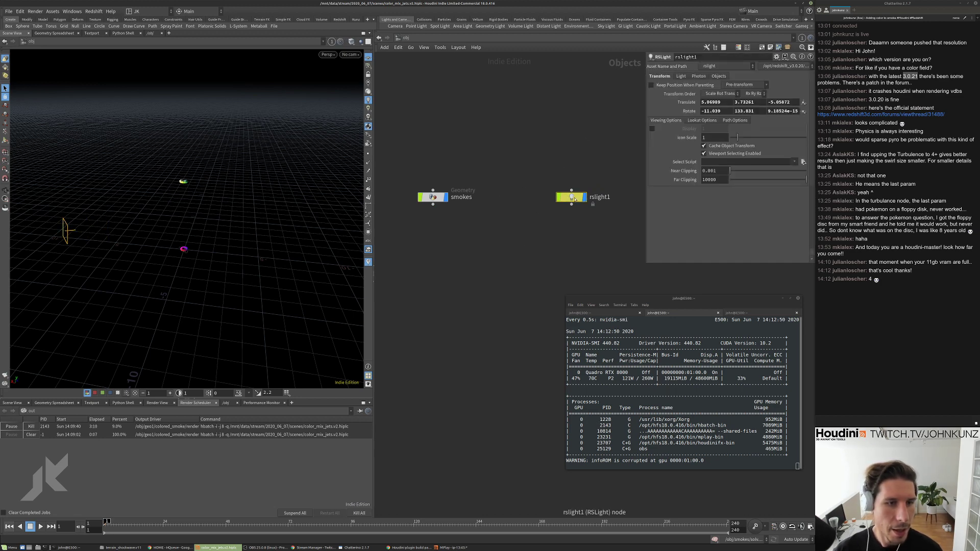
{"action": "key", "text": "l"}
{"action": "key", "text": "h"}
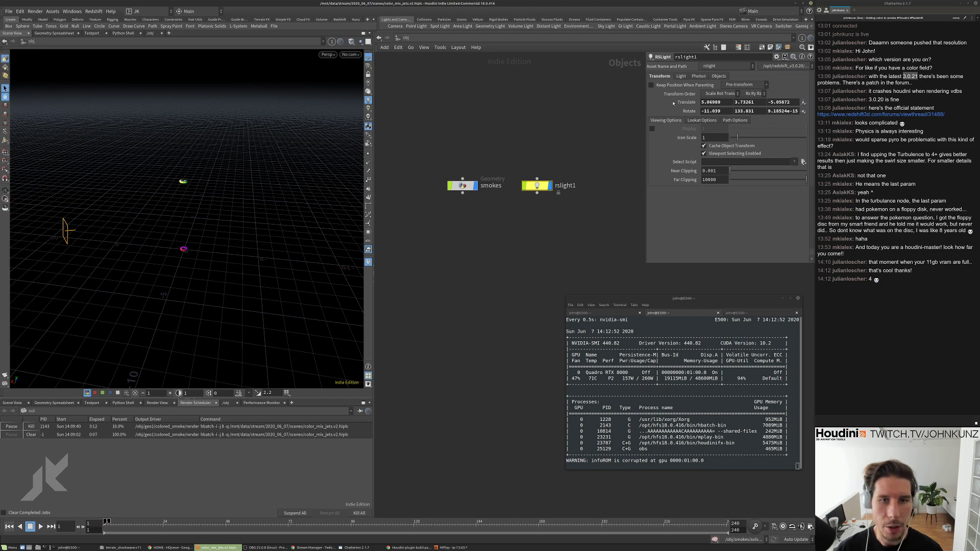
Set rslight1's Light Type to Spot on its Light tab.
{"action": "left_click", "coordinate": [680, 76]}
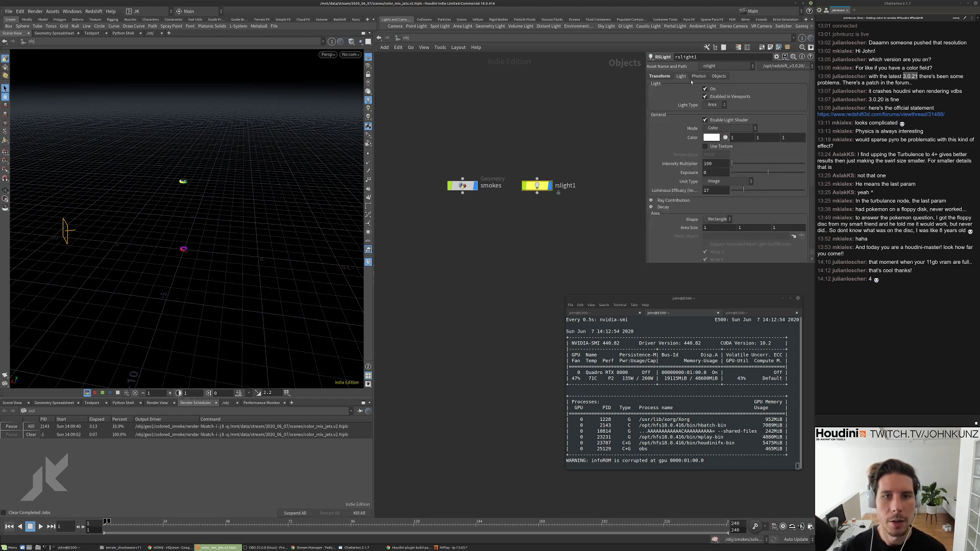
{"action": "left_click", "coordinate": [713, 105]}
{"action": "left_click", "coordinate": [713, 128]}
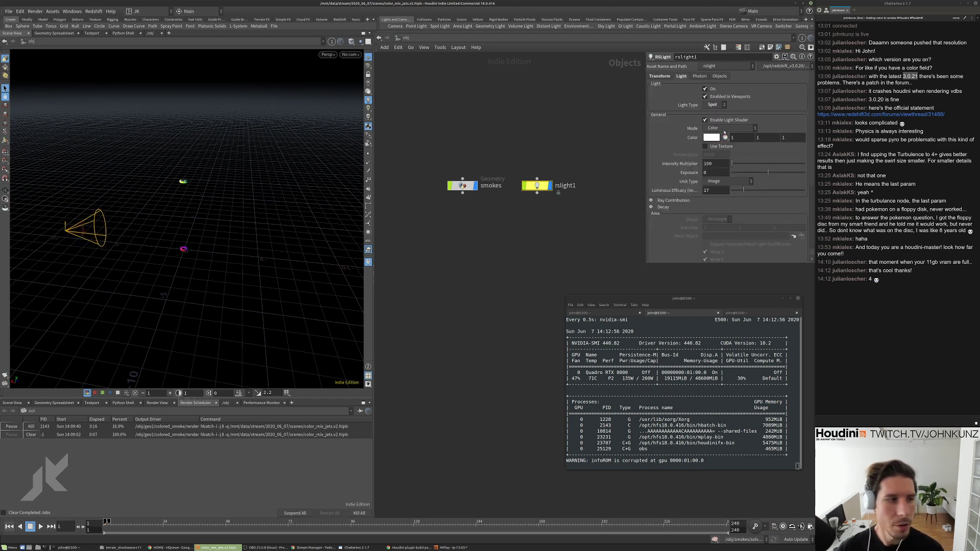
{"action": "middle_click_drag", "start_coordinate": [556, 252], "coordinate": [555, 226]}
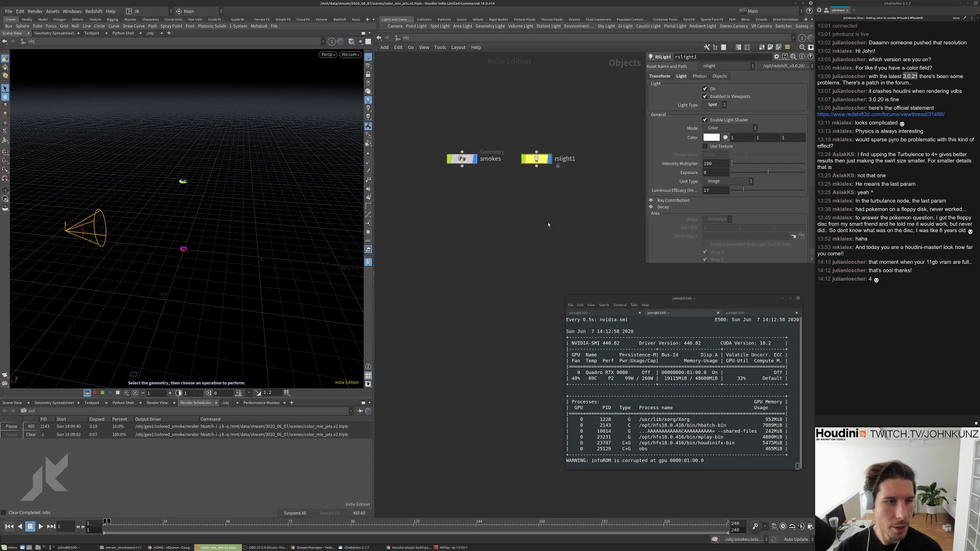
{"action": "key", "text": "Tab"}
Create a Material Network and add a Redshift Material Builder inside it.
{"action": "type", "text": "ma"}
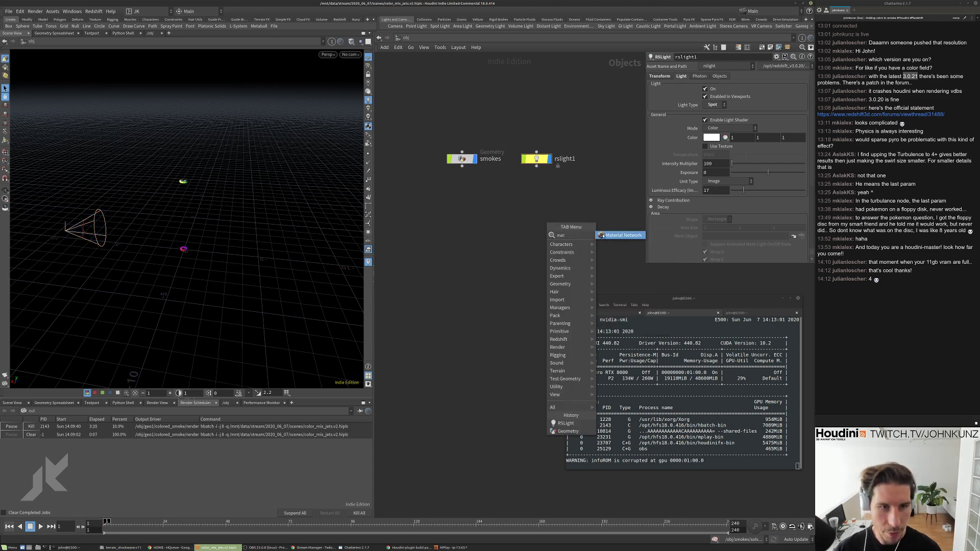
{"action": "key", "text": "Return"}
{"action": "left_click", "coordinate": [590, 202]}
{"action": "double_click", "coordinate": [590, 202]}
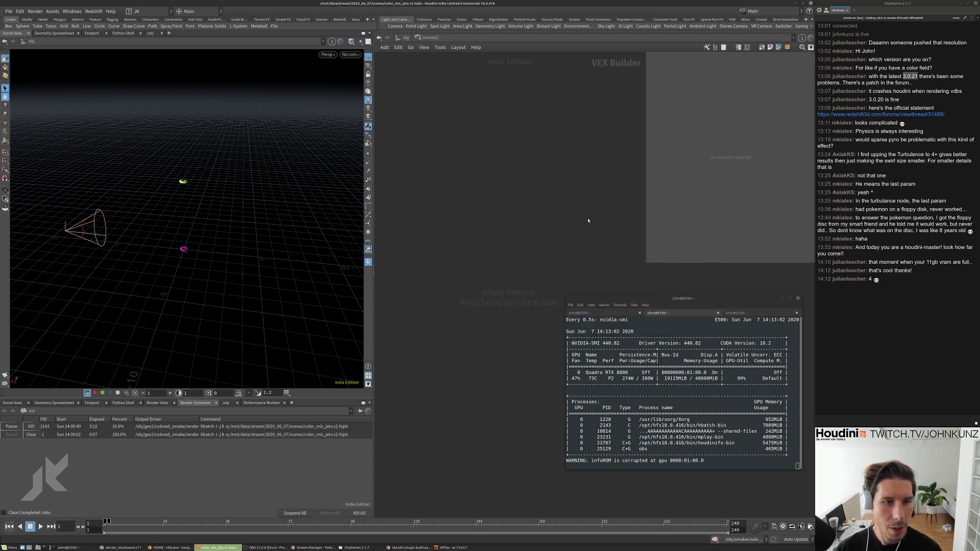
{"action": "key", "text": "Tab"}
{"action": "type", "text": "ma"}
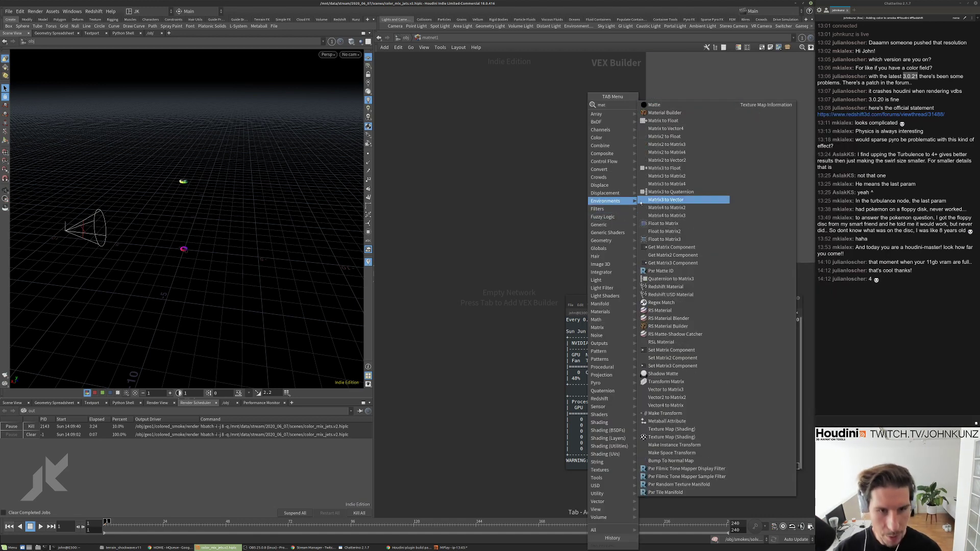
{"action": "key", "text": "Escape"}
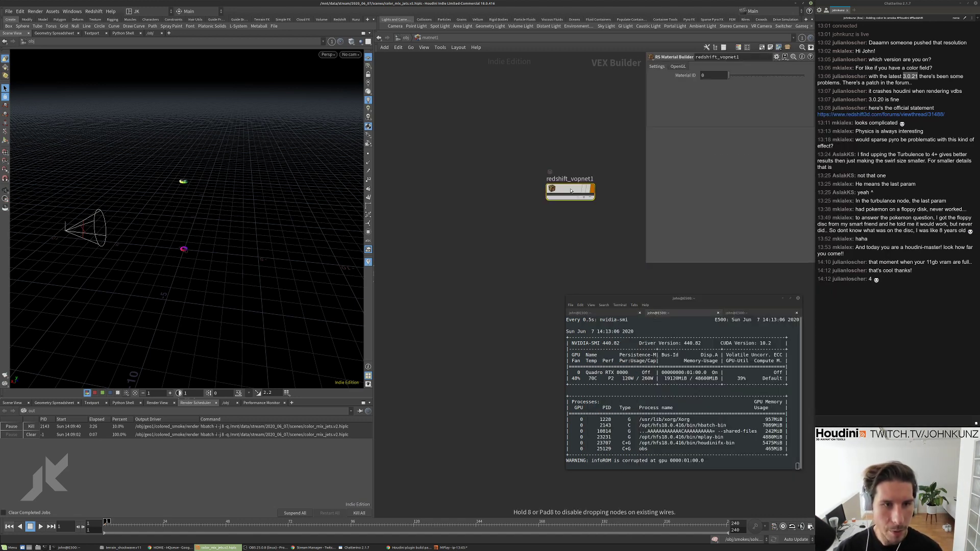
{"action": "left_click", "coordinate": [566, 189]}
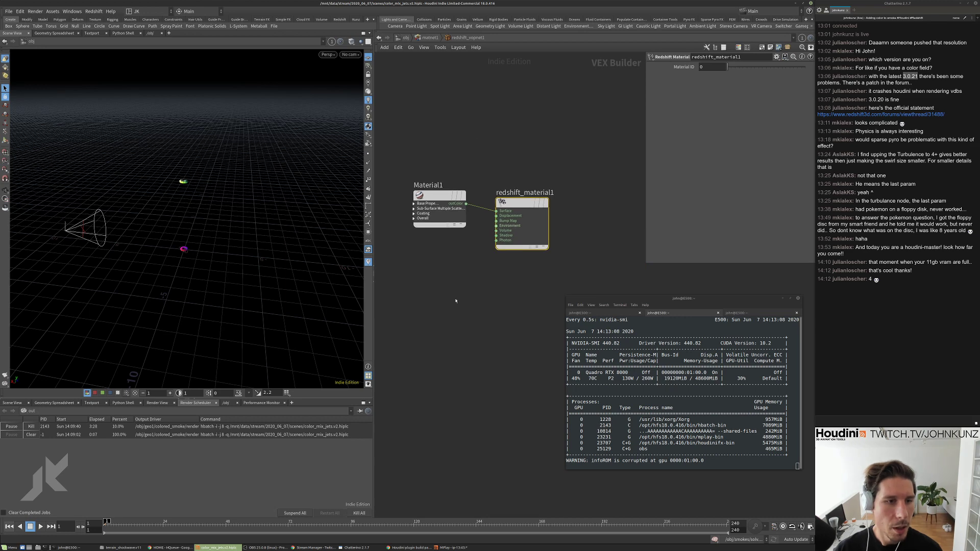
Replace Material1 with an RS Volume node wired into redshift_material1's Volume input.
{"action": "left_click", "coordinate": [443, 199]}
{"action": "key", "text": "Delete"}
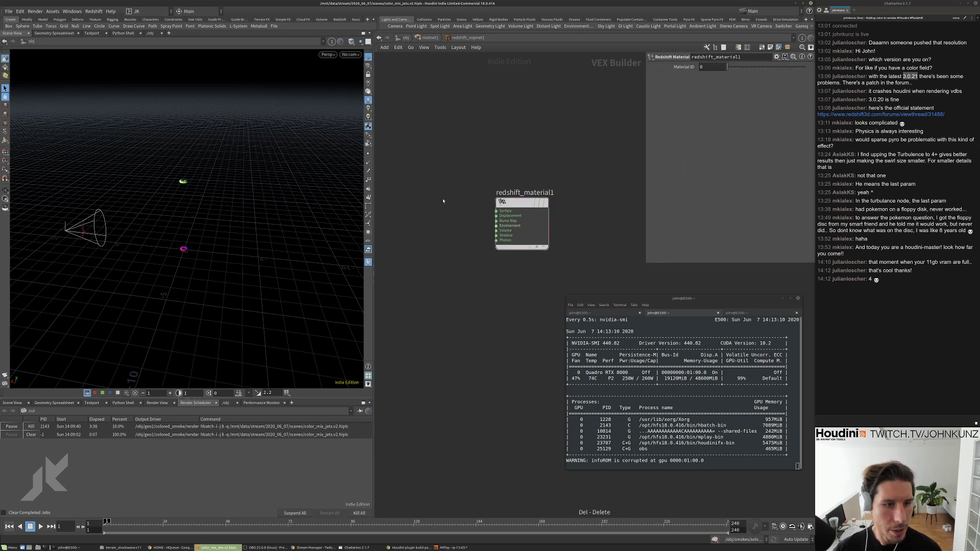
{"action": "key", "text": "Tab"}
{"action": "type", "text": "volume"}
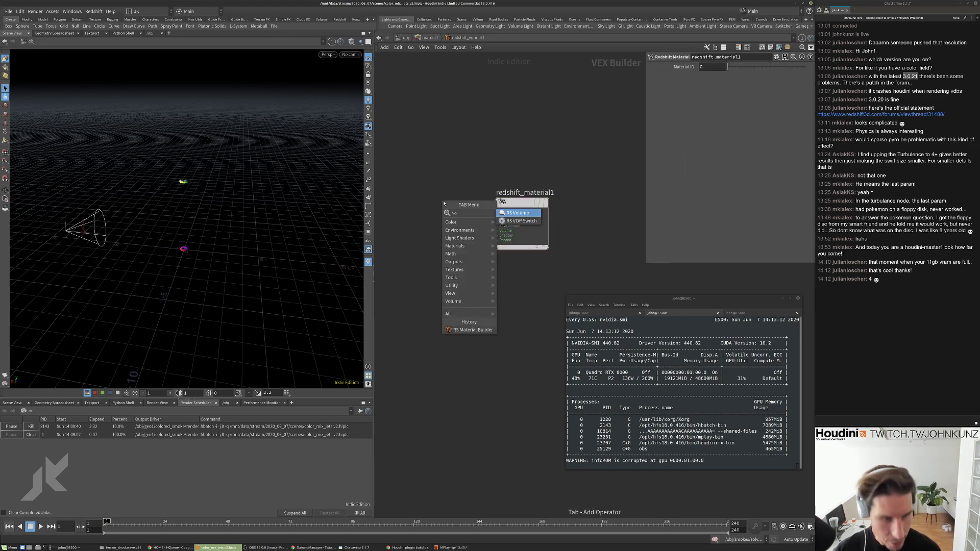
{"action": "key", "text": "Return"}
{"action": "left_click", "coordinate": [460, 253]}
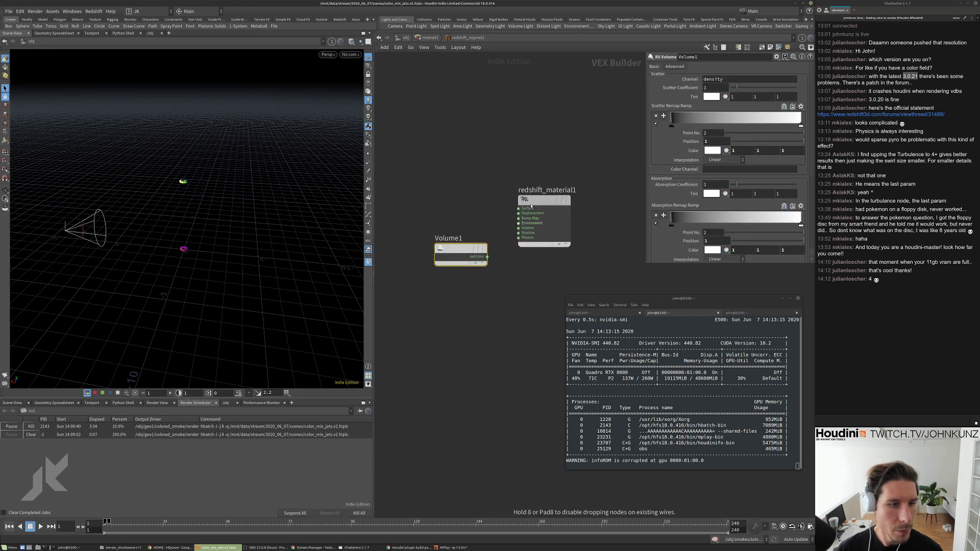
{"action": "left_click_drag", "start_coordinate": [521, 203], "coordinate": [544, 201]}
{"action": "left_click_drag", "start_coordinate": [488, 256], "coordinate": [519, 228]}
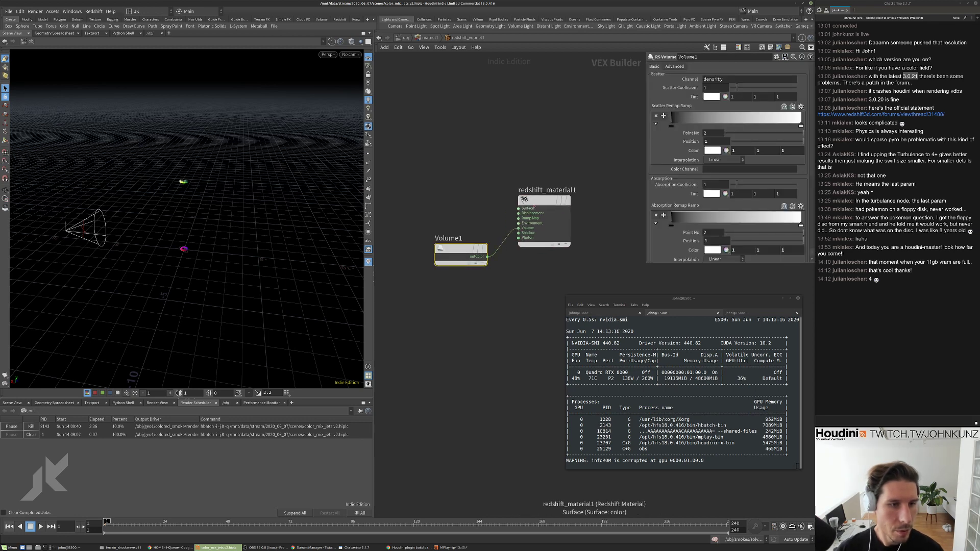
{"action": "key", "text": "l"}
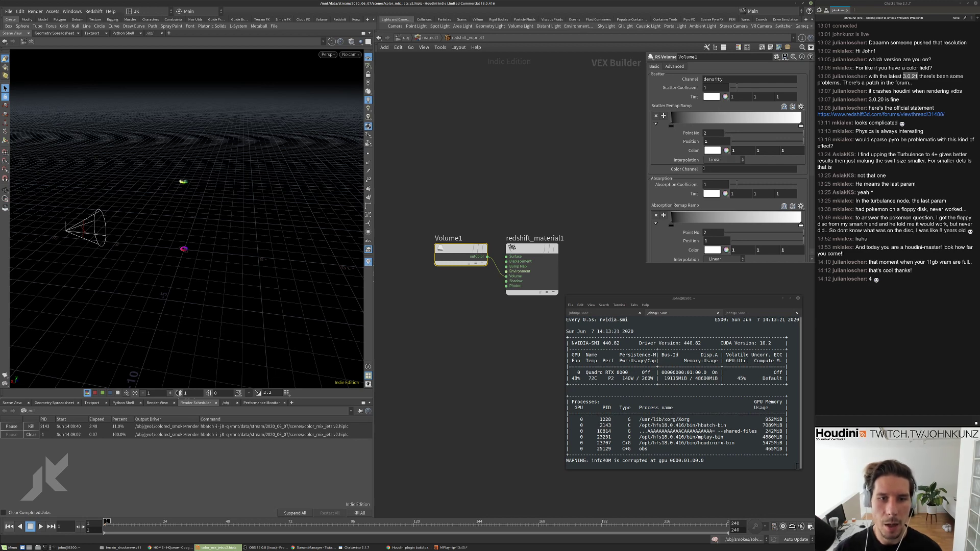
{"action": "scroll", "coordinate": [630, 189], "scroll_direction": "down", "scroll_amount": 2}
{"action": "left_click_drag", "start_coordinate": [645, 263], "coordinate": [621, 375]}
Tuck away the GPU monitor terminal and set Volume1's Scatter Color Channel to Cd.
{"action": "left_click_drag", "start_coordinate": [653, 339], "coordinate": [510, 339]}
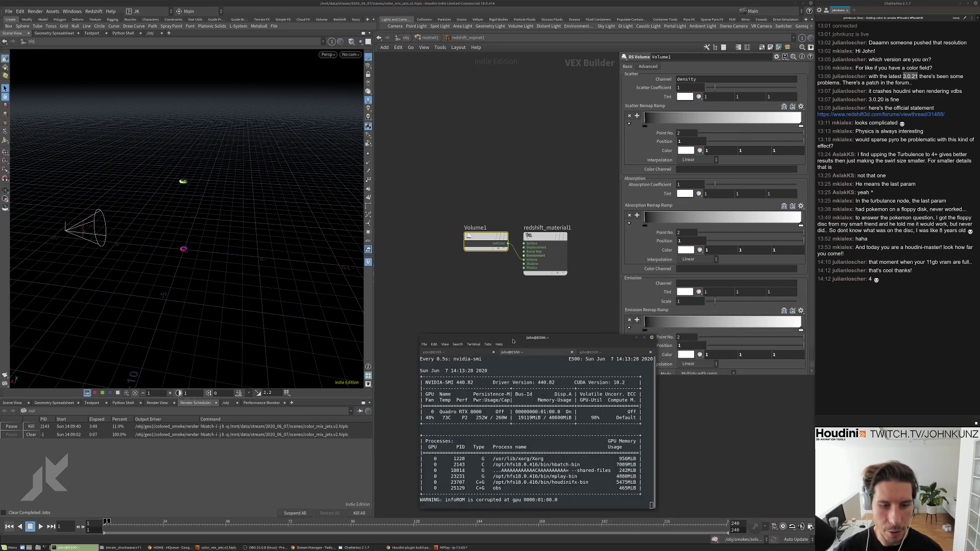
{"action": "double_click", "coordinate": [510, 338]}
{"action": "left_click", "coordinate": [617, 383]}
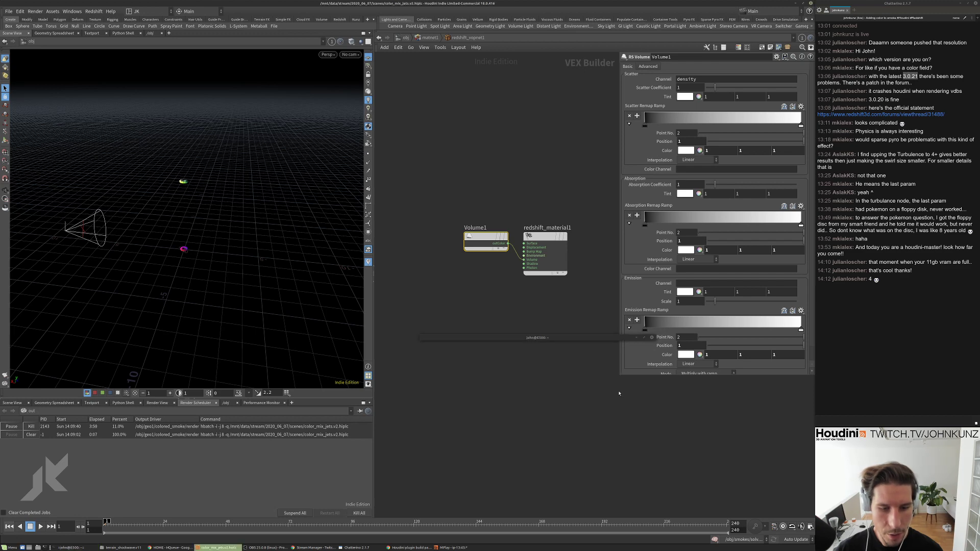
{"action": "left_click_drag", "start_coordinate": [619, 376], "coordinate": [607, 418]}
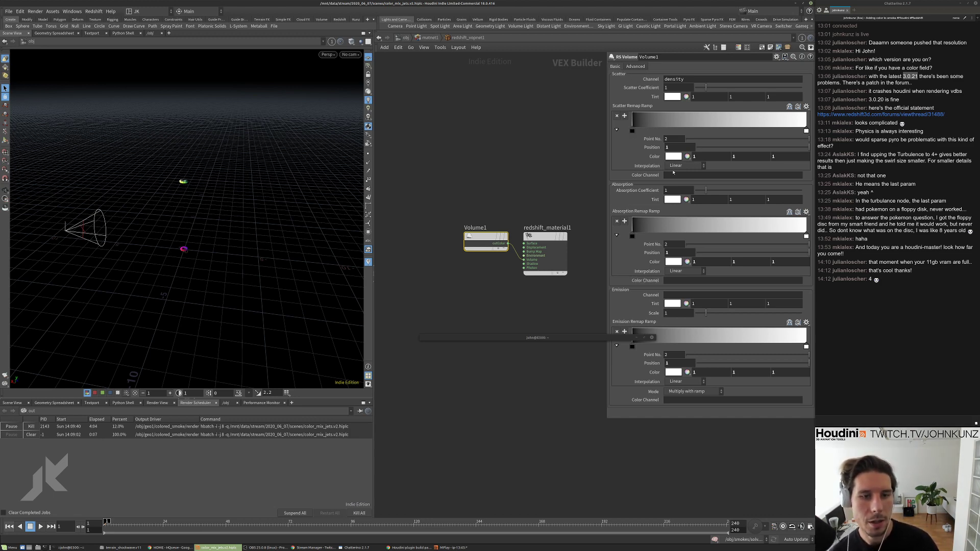
{"action": "left_click", "coordinate": [671, 175]}
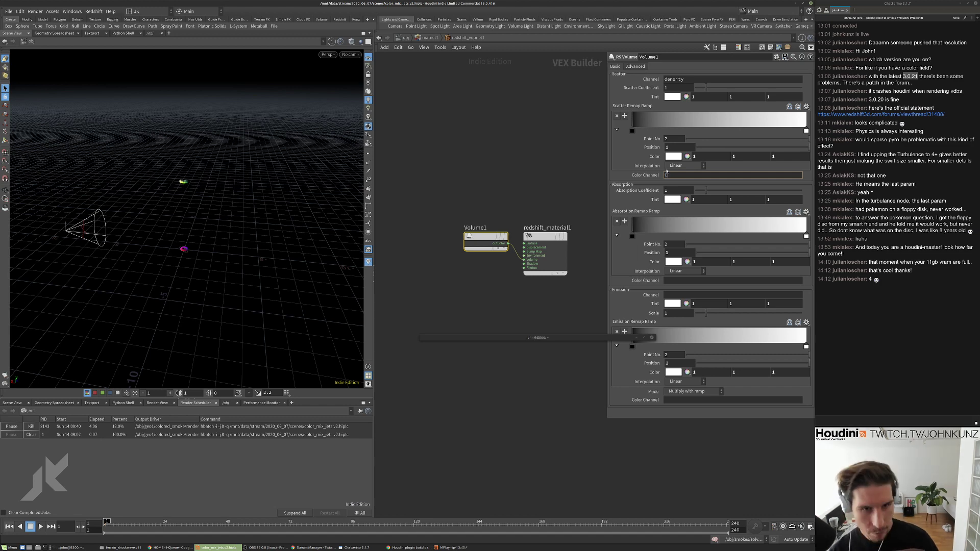
{"action": "type", "text": "Cd"}
{"action": "key", "text": "Return"}
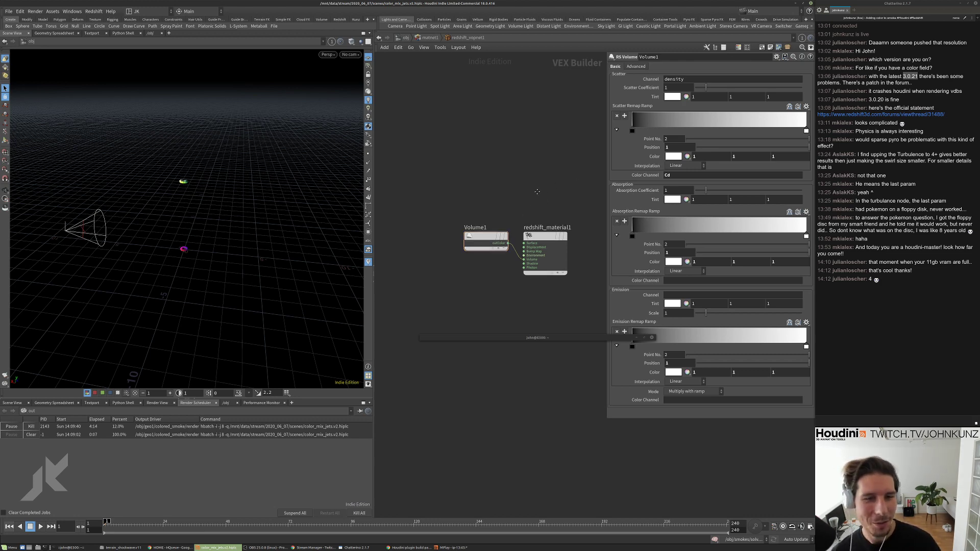
Go back up through matnet1 to the /obj level.
{"action": "middle_click_drag", "start_coordinate": [541, 201], "coordinate": [547, 171]}
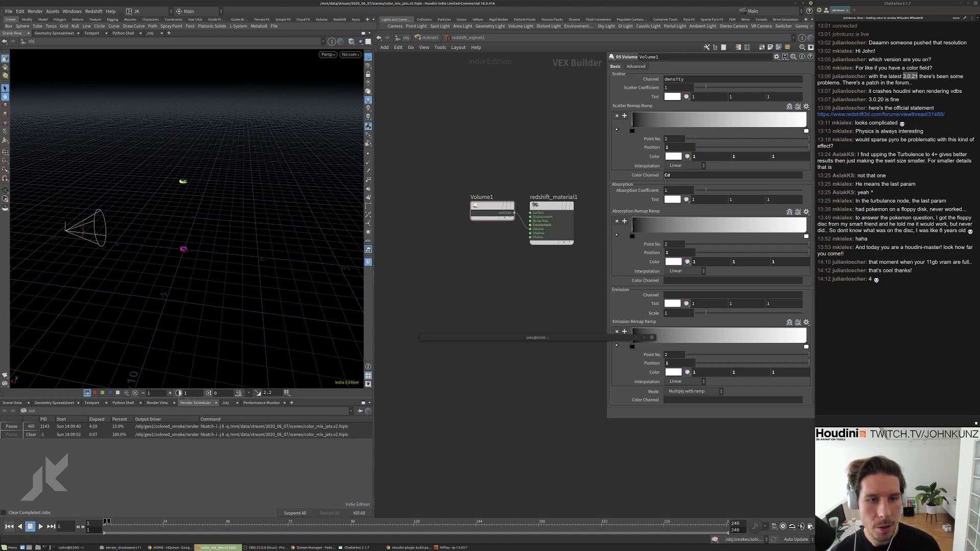
{"action": "left_click", "coordinate": [428, 37]}
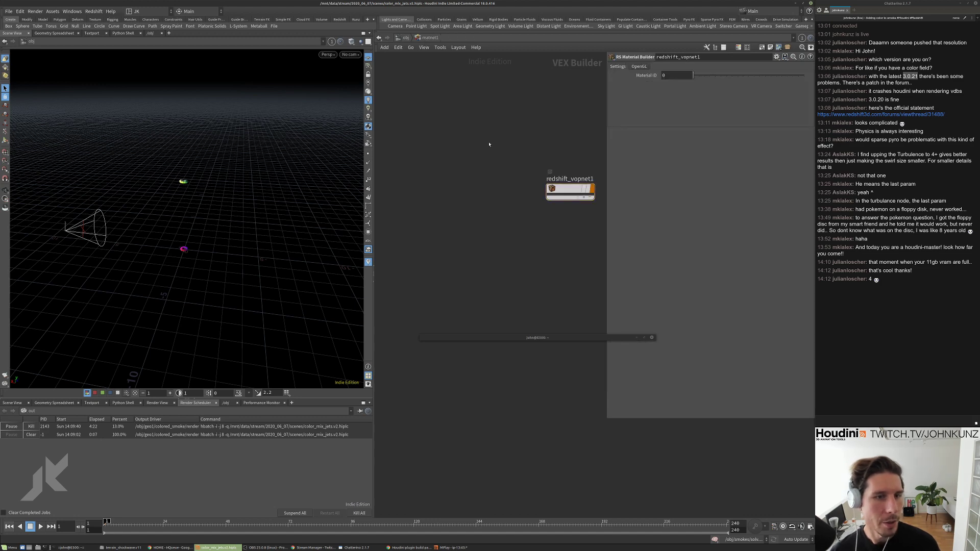
{"action": "scroll", "coordinate": [505, 153], "scroll_direction": "down", "scroll_amount": 2}
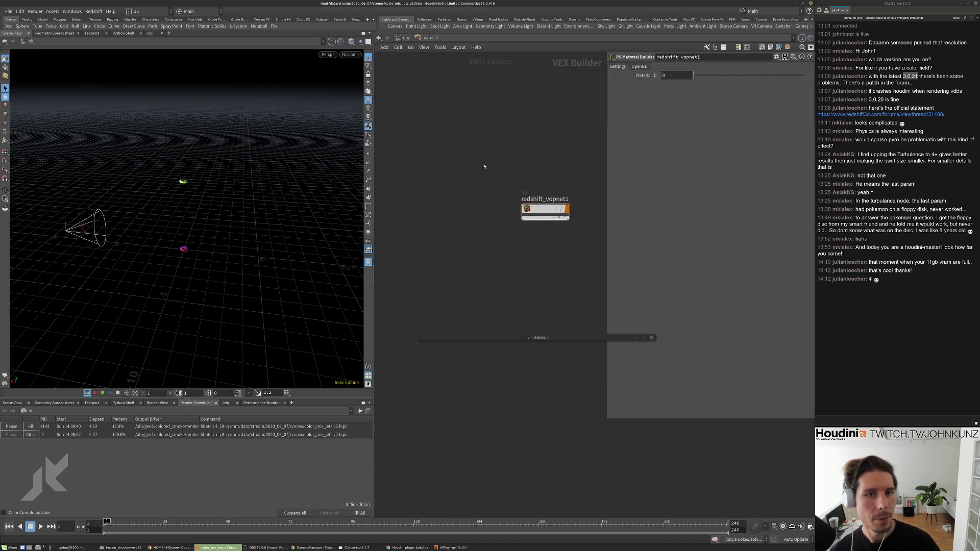
{"action": "left_click", "coordinate": [405, 38]}
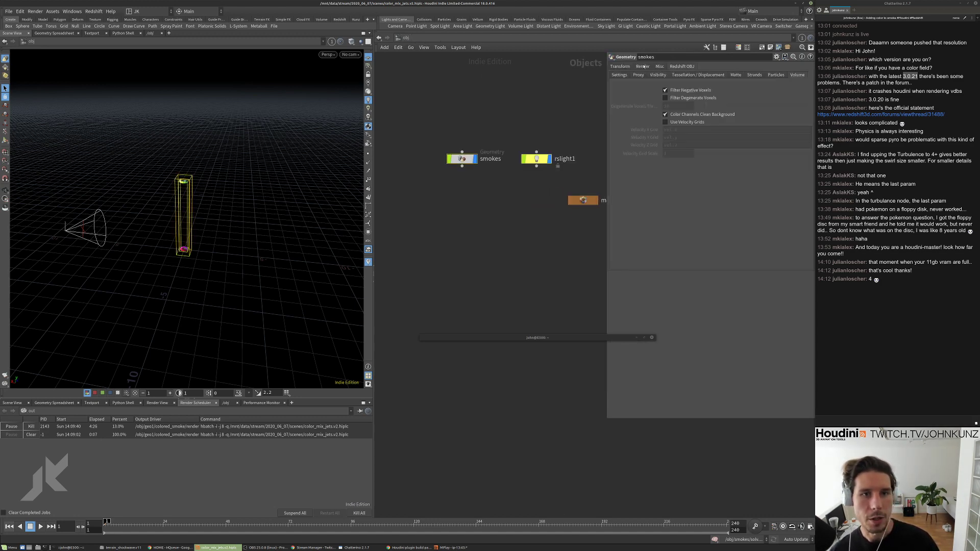
On smokes' Render tab, set Material to ../matnet1/redshift_vopnet1.
{"action": "left_click", "coordinate": [643, 66]}
{"action": "left_click", "coordinate": [809, 76]}
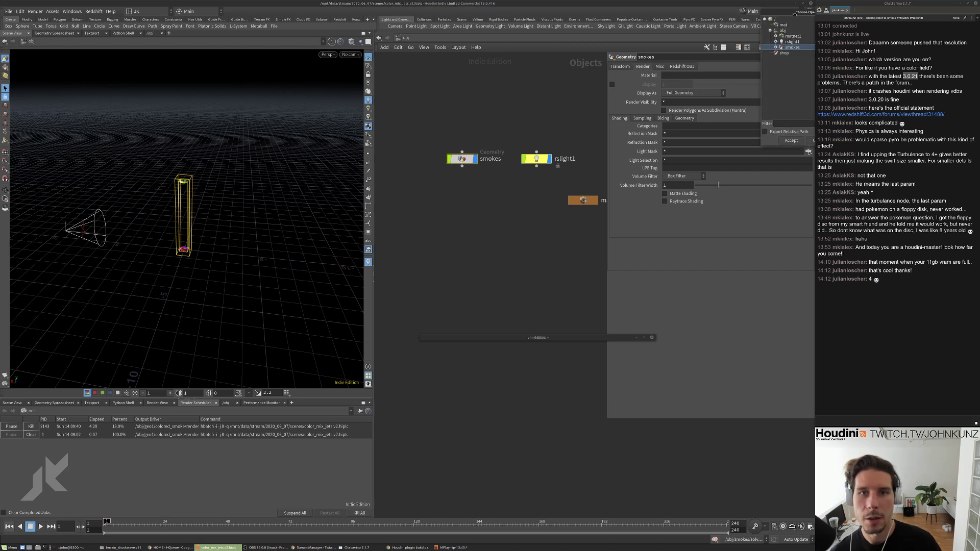
{"action": "left_click", "coordinate": [627, 90]}
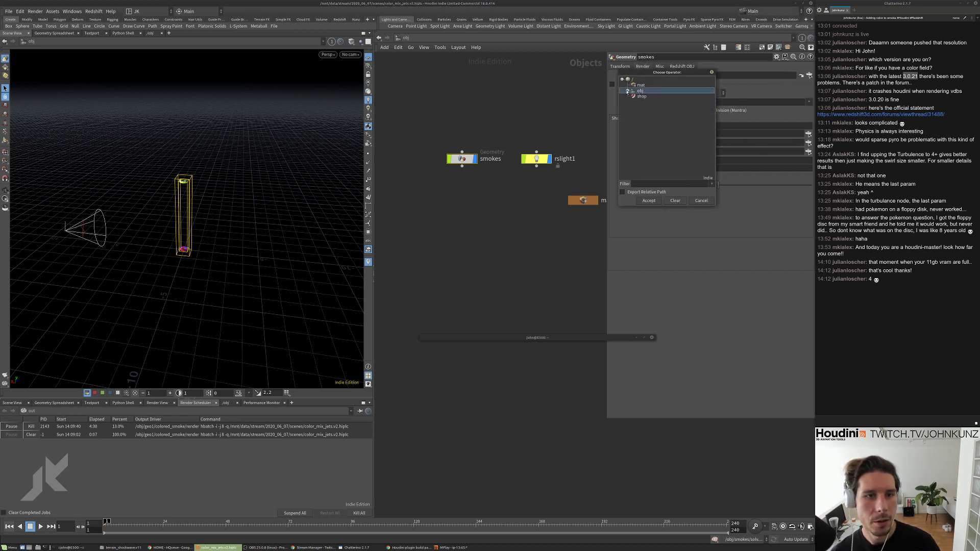
{"action": "left_click", "coordinate": [628, 90]}
{"action": "left_click", "coordinate": [634, 96]}
{"action": "left_click", "coordinate": [648, 102]}
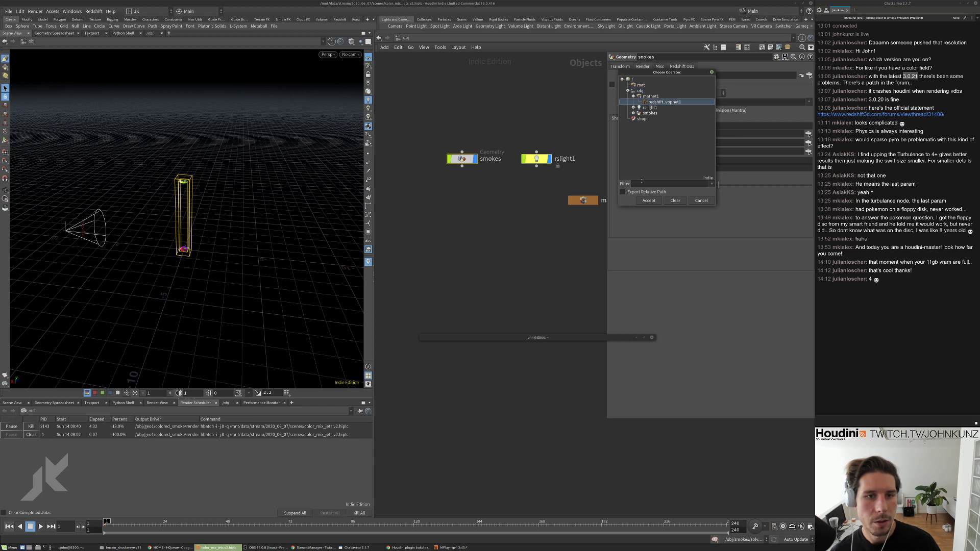
{"action": "left_click", "coordinate": [648, 201]}
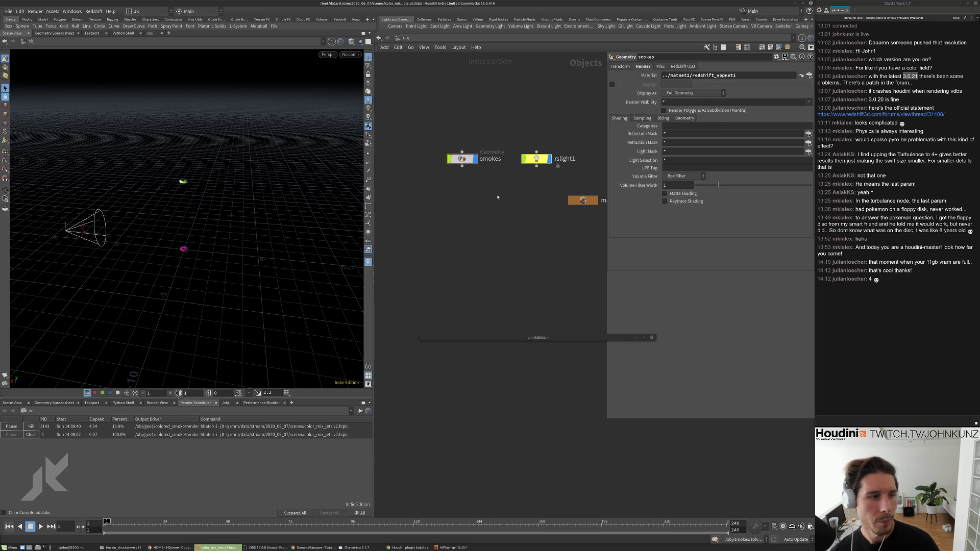
{"action": "middle_click_drag", "start_coordinate": [497, 197], "coordinate": [464, 206]}
{"action": "left_click", "coordinate": [399, 38]}
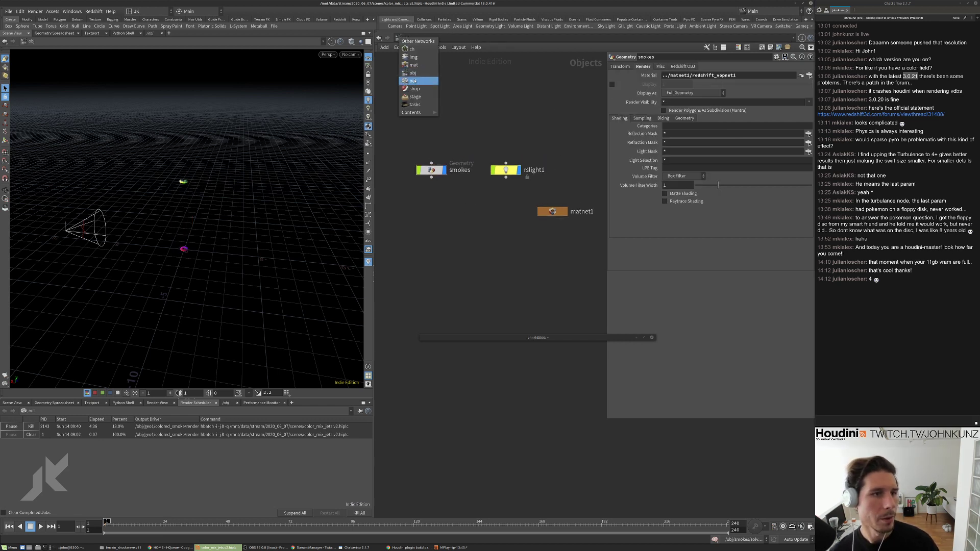
Add a Redshift (Custom) render node, redshift1, in /out and show its parameters.
{"action": "left_click", "coordinate": [408, 81]}
{"action": "key", "text": "Tab"}
{"action": "mouse_move", "coordinate": [493, 210]}
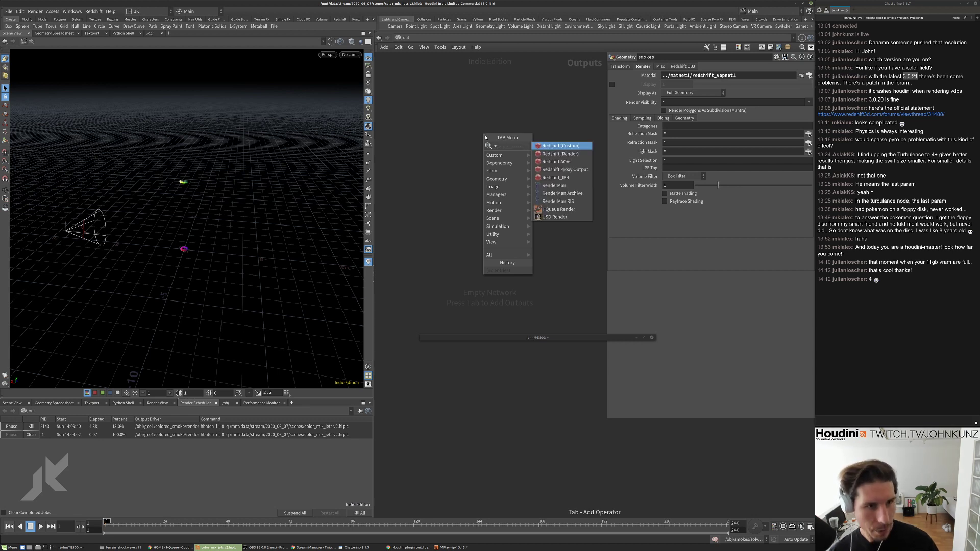
{"action": "left_click", "coordinate": [546, 163]}
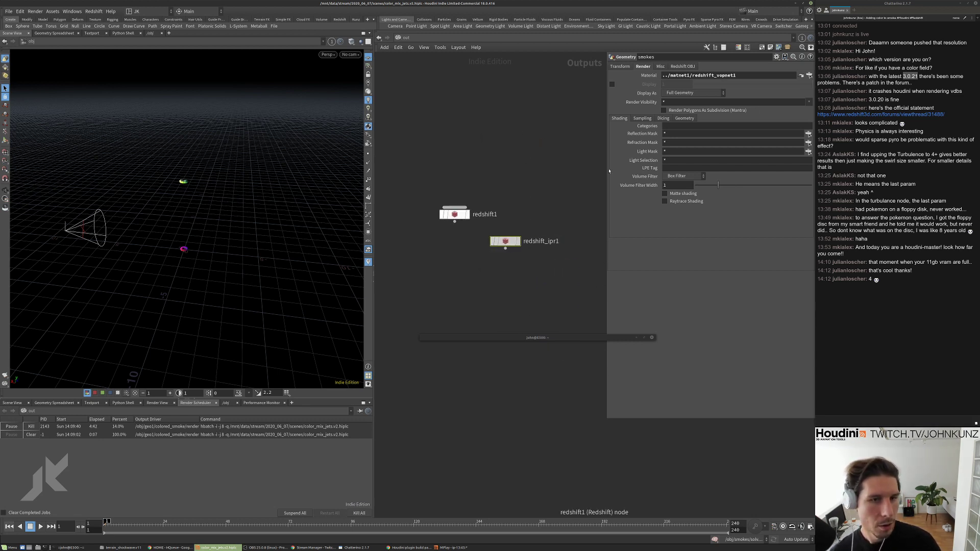
{"action": "left_click", "coordinate": [454, 214]}
Set redshift1's Primary and Secondary GI Engine to Brute Force.
{"action": "left_click", "coordinate": [653, 115]}
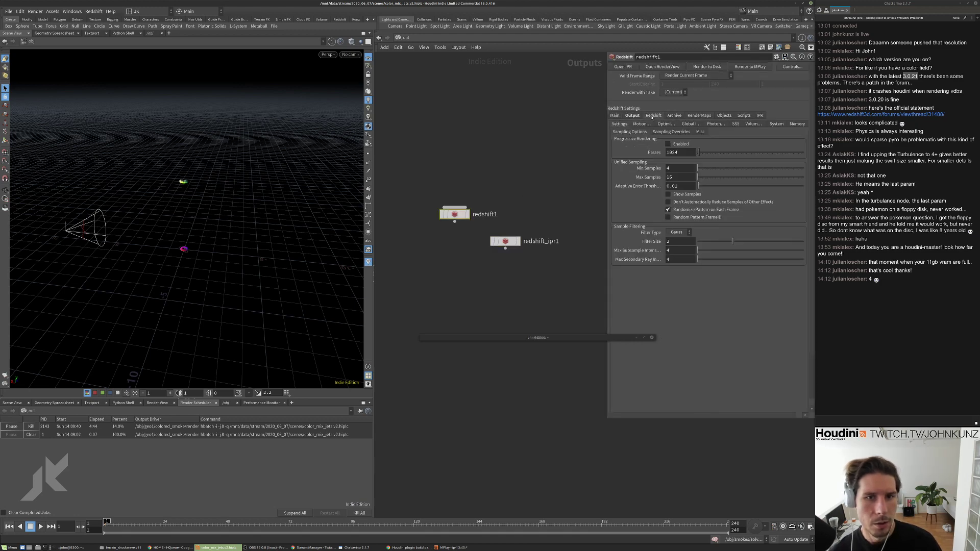
{"action": "left_click", "coordinate": [753, 124]}
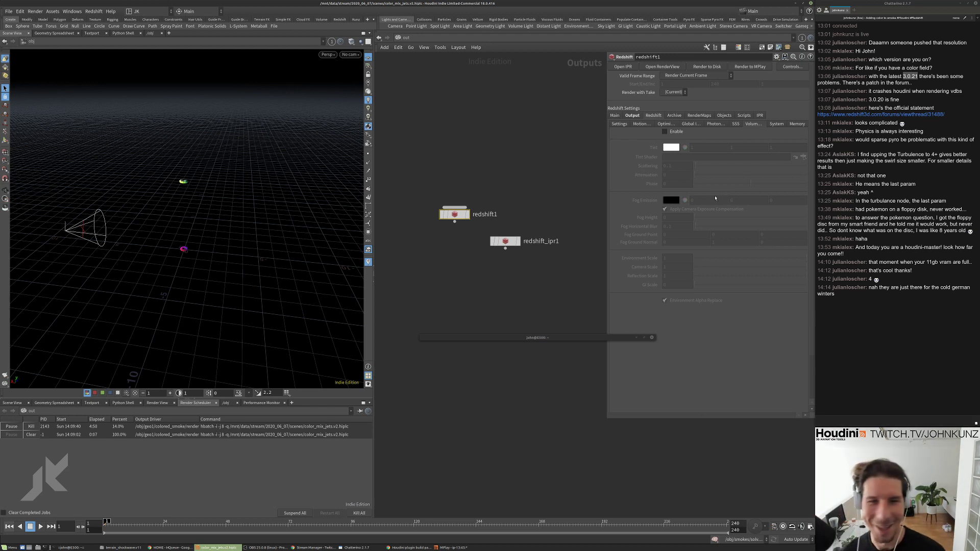
{"action": "left_click", "coordinate": [707, 126]}
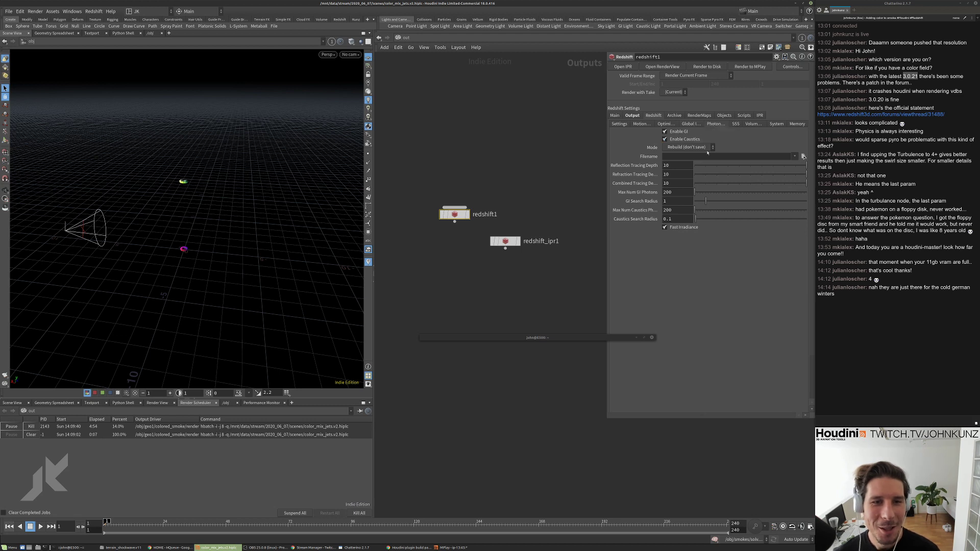
{"action": "left_click", "coordinate": [695, 125]}
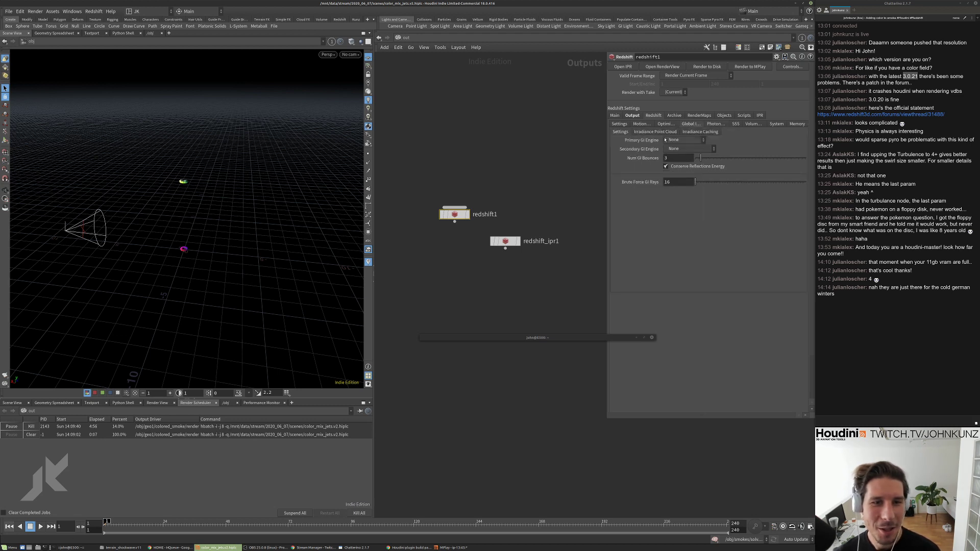
{"action": "left_click", "coordinate": [681, 140]}
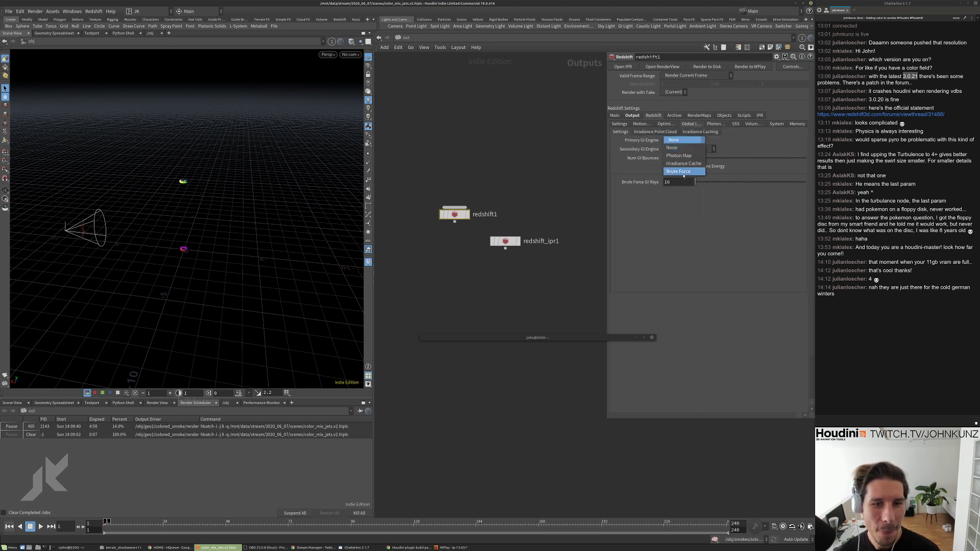
{"action": "left_click", "coordinate": [679, 172]}
{"action": "left_click", "coordinate": [683, 149]}
{"action": "left_click", "coordinate": [679, 181]}
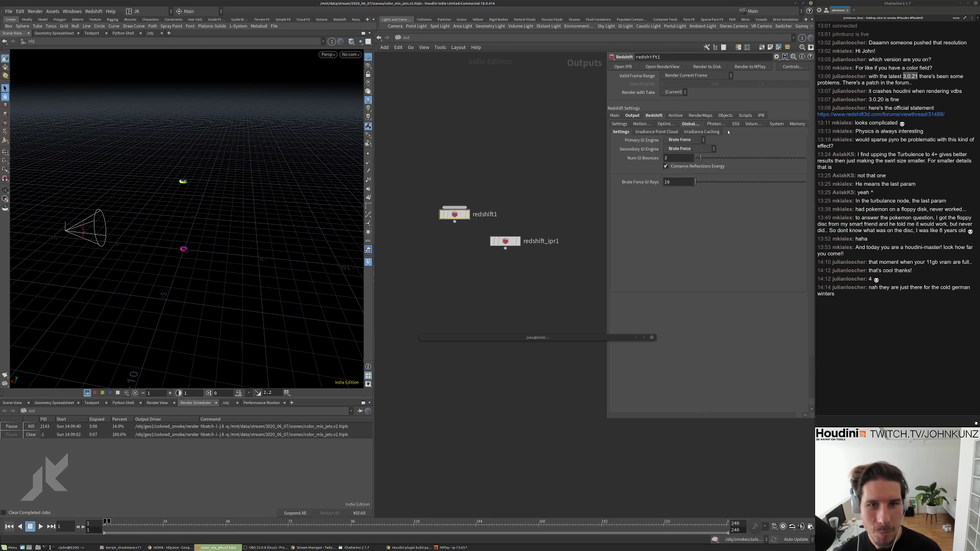
Toggle volume fog rendering on and off, leaving it disabled.
{"action": "left_click", "coordinate": [752, 124]}
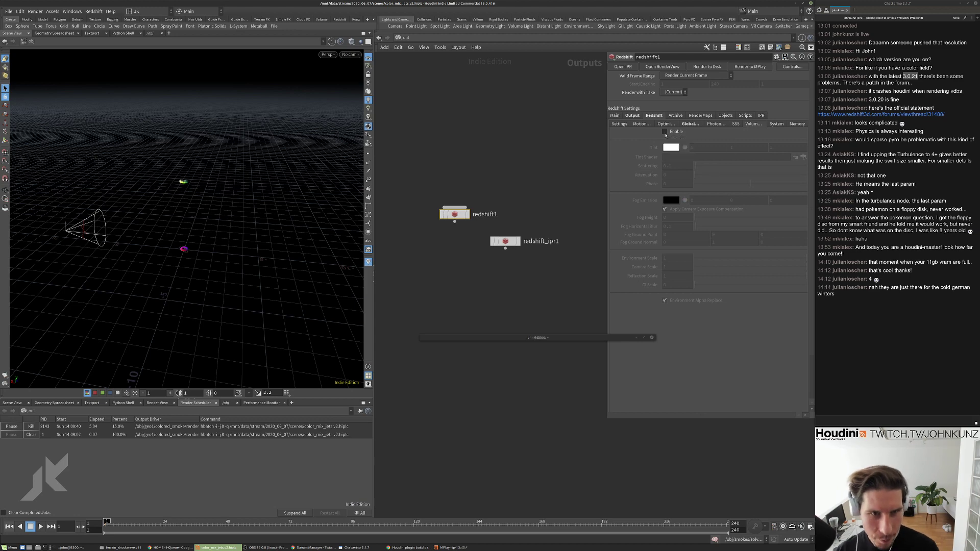
{"action": "left_click", "coordinate": [664, 132]}
{"action": "left_click", "coordinate": [665, 131]}
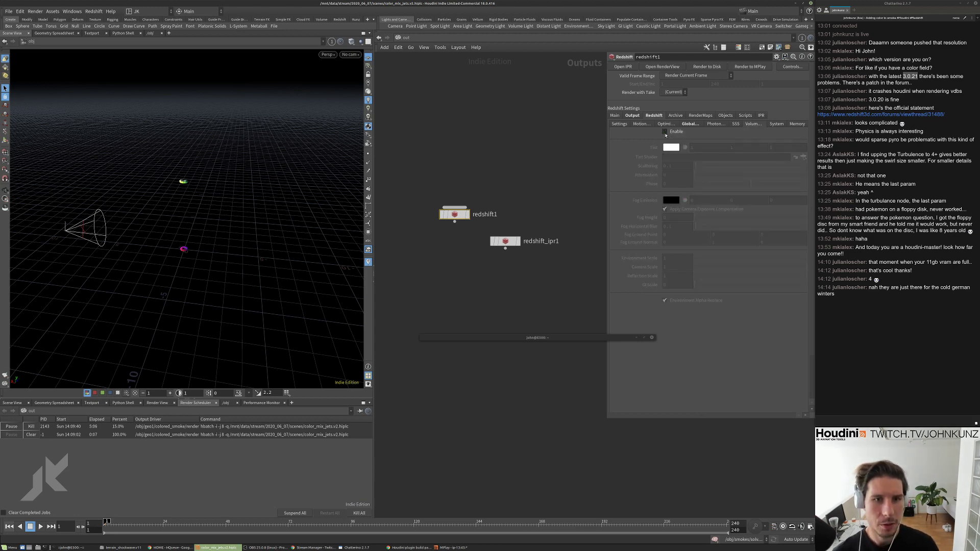
{"action": "left_click", "coordinate": [664, 131]}
{"action": "left_click", "coordinate": [664, 132]}
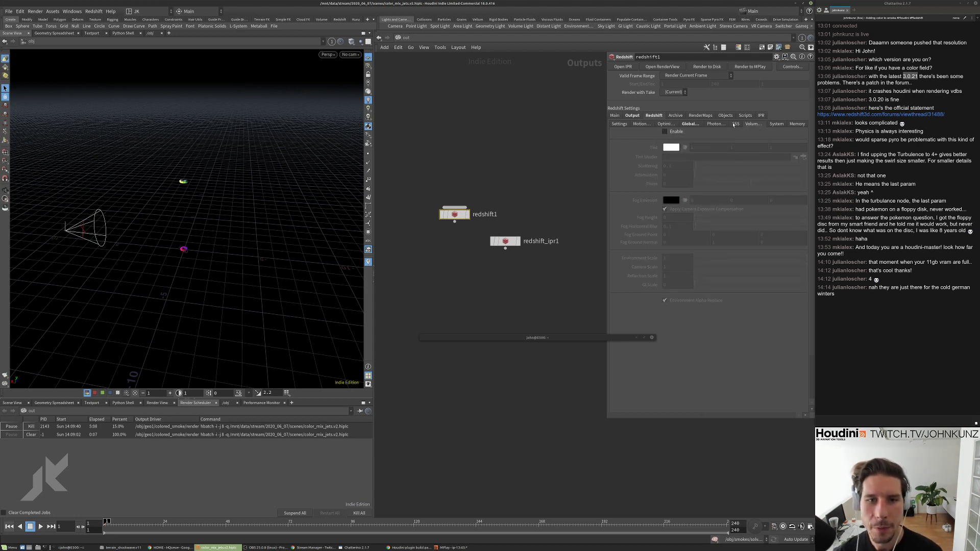
Review the photon, GI and optimization settings, keeping photon mode at Rebuild, and return to /obj.
{"action": "left_click", "coordinate": [733, 125]}
{"action": "left_click", "coordinate": [720, 125]}
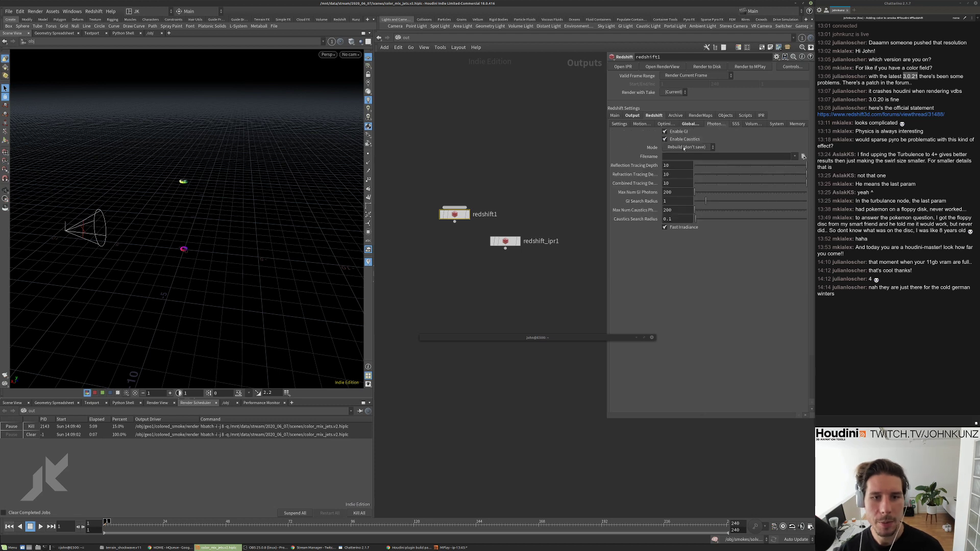
{"action": "left_click", "coordinate": [684, 147]}
{"action": "left_click", "coordinate": [684, 148]}
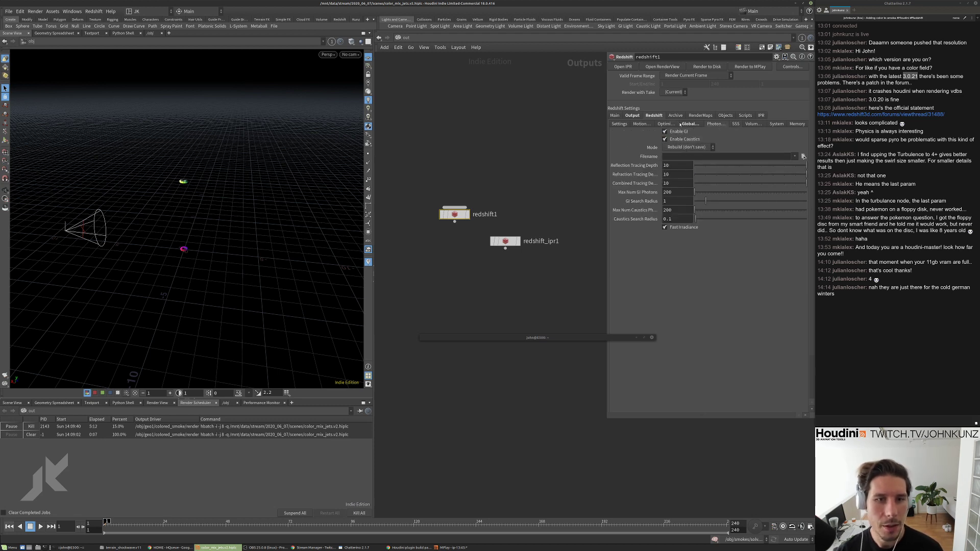
{"action": "left_click", "coordinate": [683, 124]}
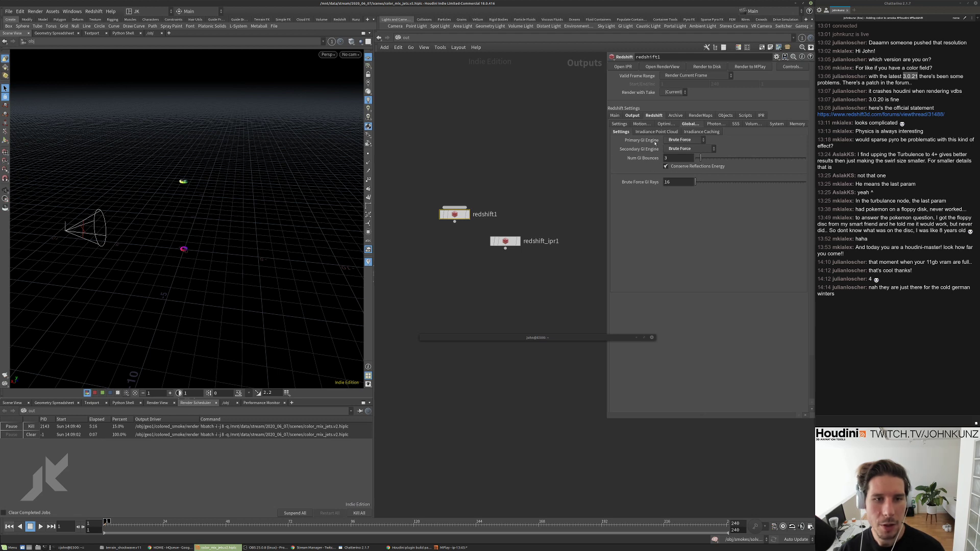
{"action": "left_click", "coordinate": [664, 124]}
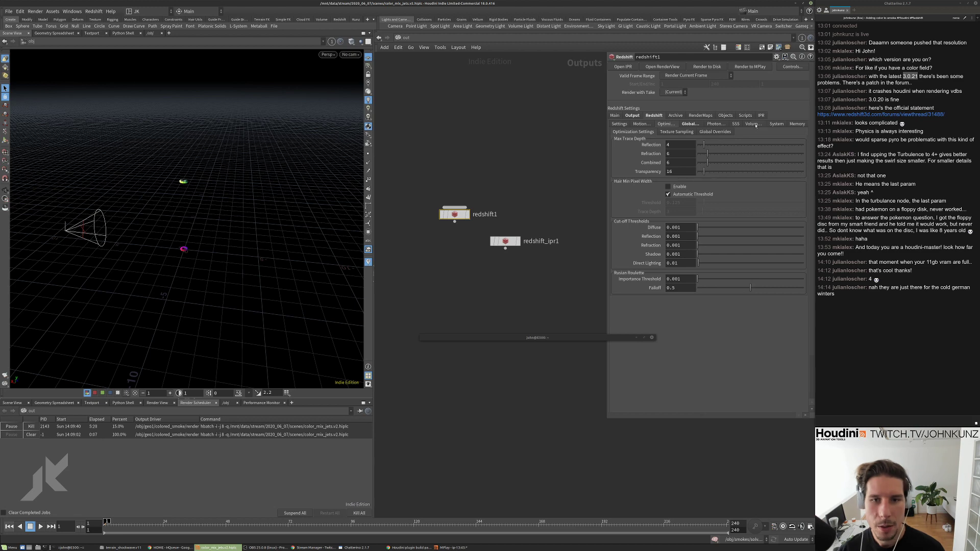
{"action": "left_click", "coordinate": [620, 124]}
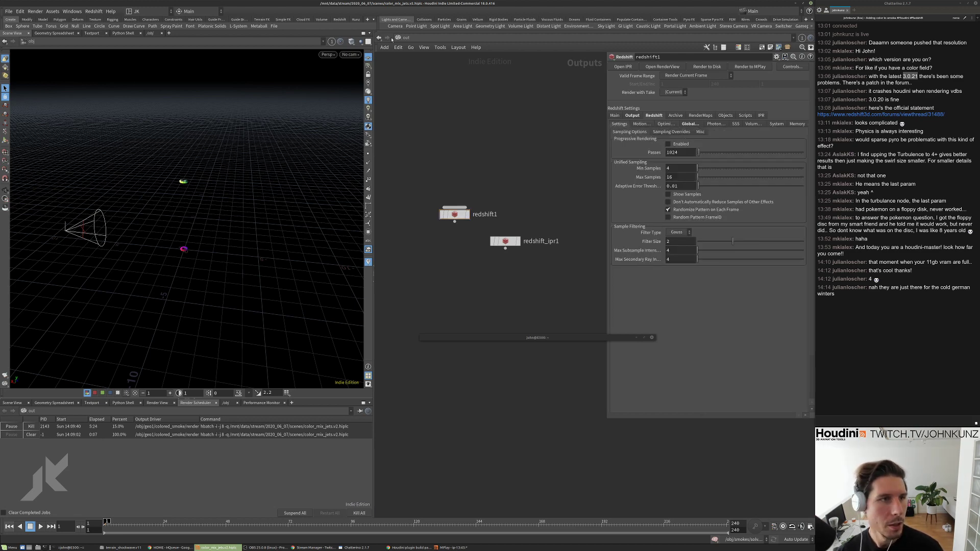
{"action": "left_click", "coordinate": [403, 38]}
{"action": "left_click", "coordinate": [414, 79]}
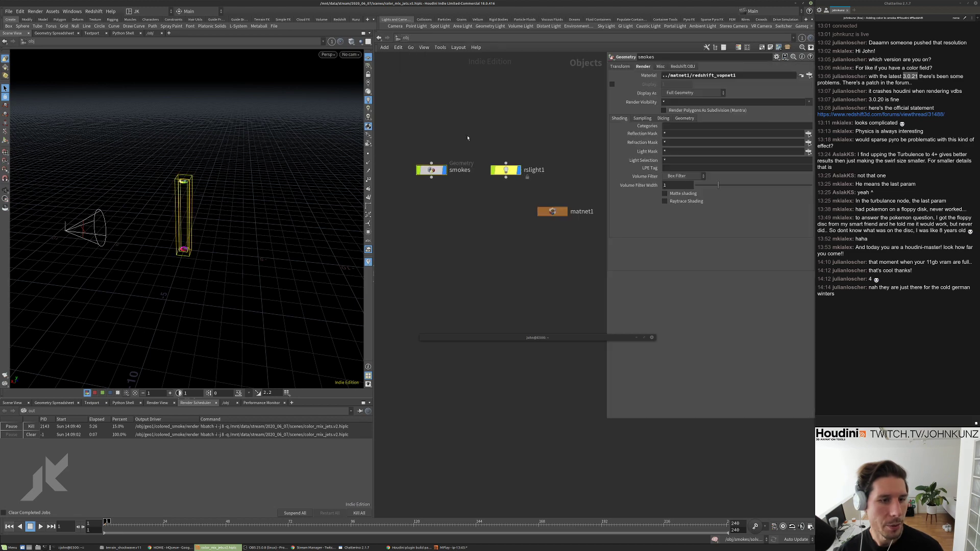
Select rslight1, move matnet1 up beside it, and dive into the smokes SOP network.
{"action": "left_click", "coordinate": [505, 170]}
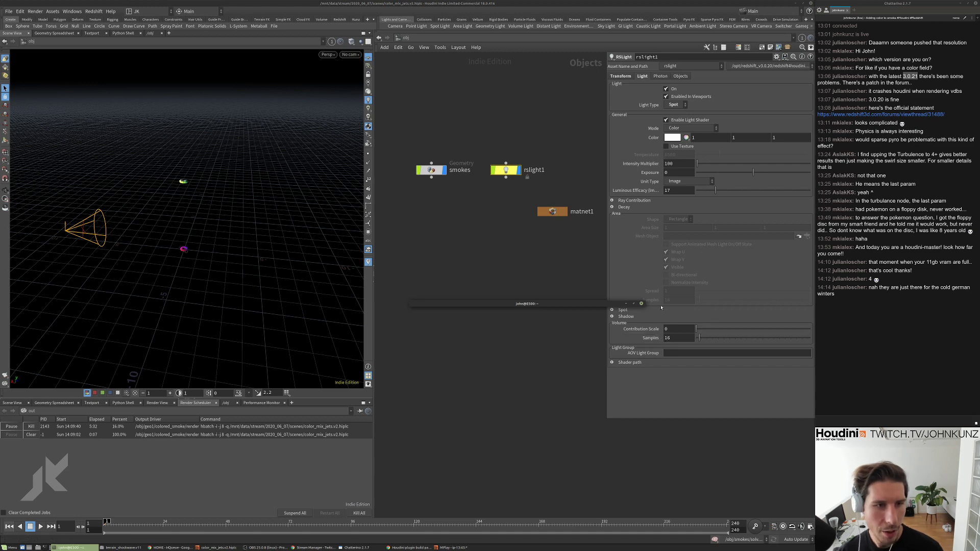
{"action": "left_click_drag", "start_coordinate": [552, 211], "coordinate": [569, 179]}
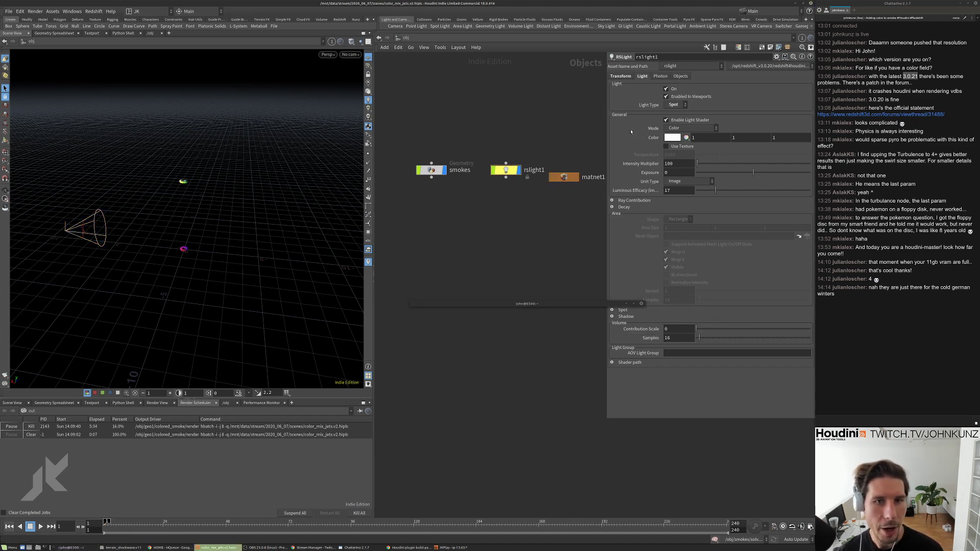
{"action": "double_click", "coordinate": [420, 175]}
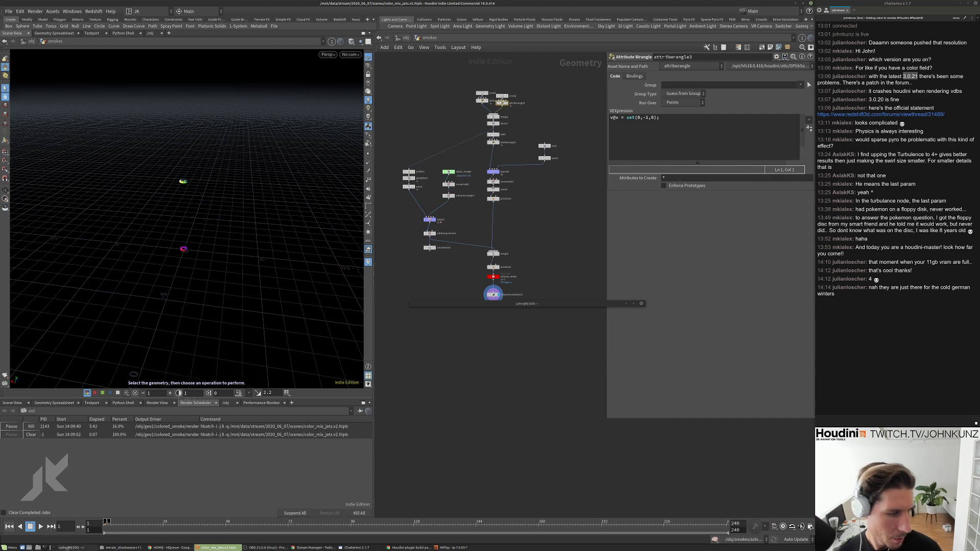
Move the GPU-usage monitor terminal aside and minimize it.
{"action": "left_click", "coordinate": [76, 548]}
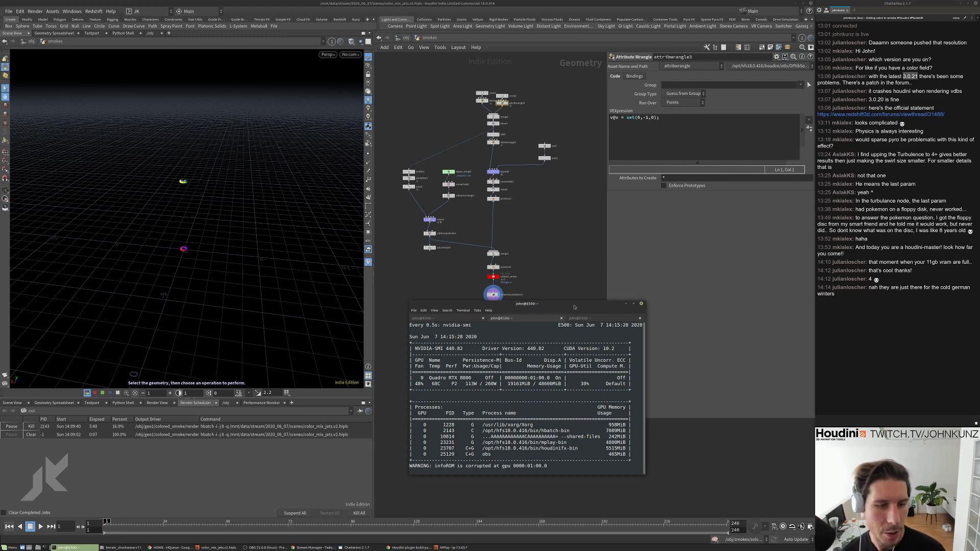
{"action": "left_click_drag", "start_coordinate": [617, 306], "coordinate": [732, 309]}
{"action": "left_click", "coordinate": [741, 307]}
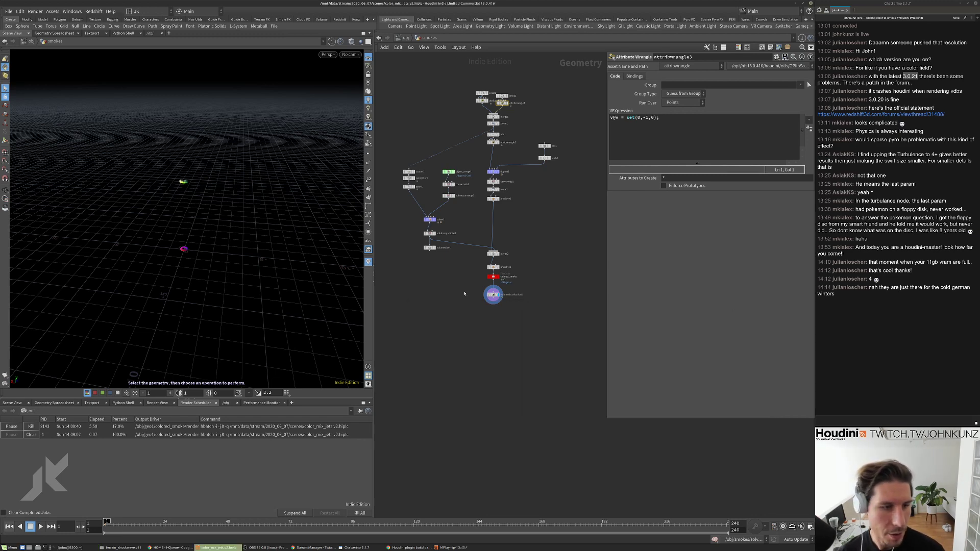
Check volumevisualization1, tumble the smoke side-on, then browse for colored_smoke's geometry file.
{"action": "scroll", "coordinate": [464, 290], "scroll_direction": "up", "scroll_amount": 5}
{"action": "left_click", "coordinate": [524, 299]}
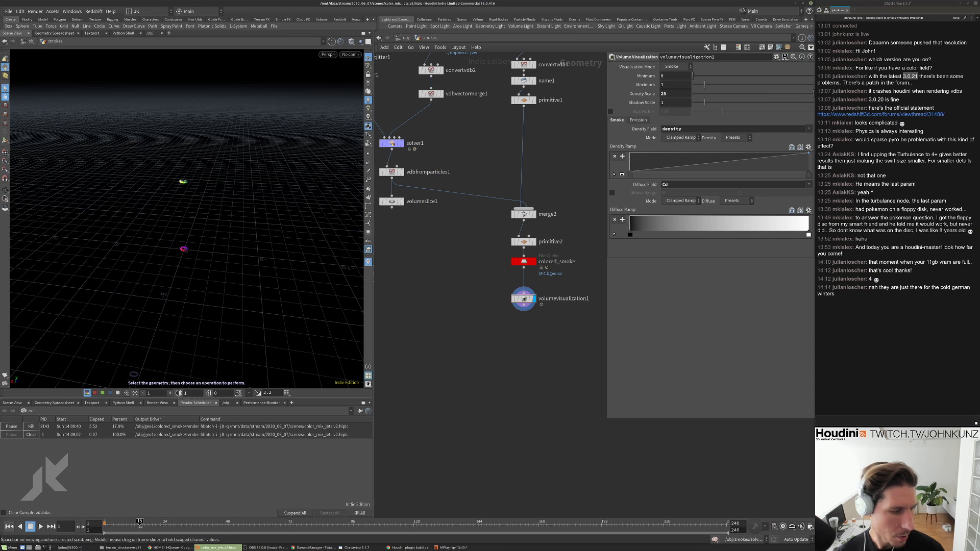
{"action": "left_click", "coordinate": [350, 54]}
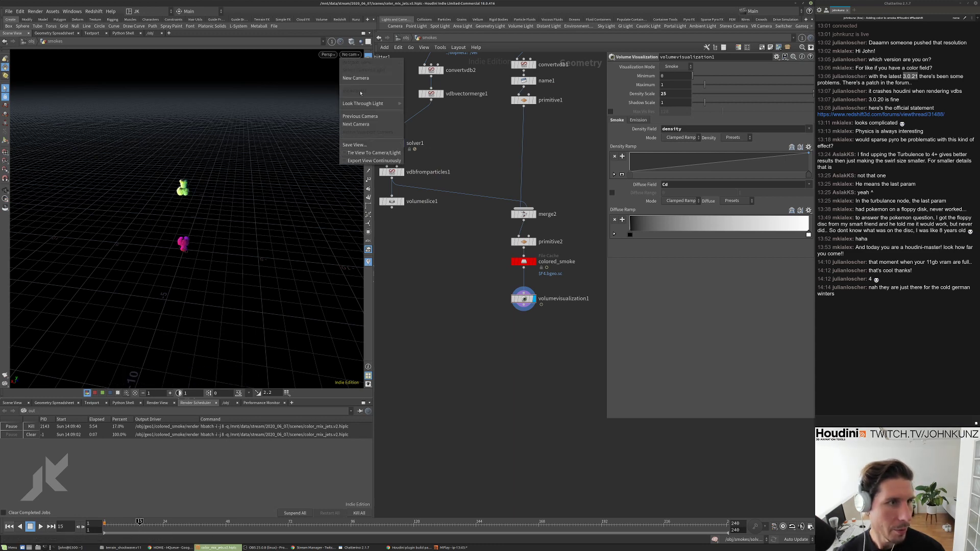
{"action": "mouse_move", "coordinate": [363, 102]}
{"action": "left_click", "coordinate": [304, 143]}
{"action": "left_click_drag", "start_coordinate": [220, 264], "coordinate": [228, 253]}
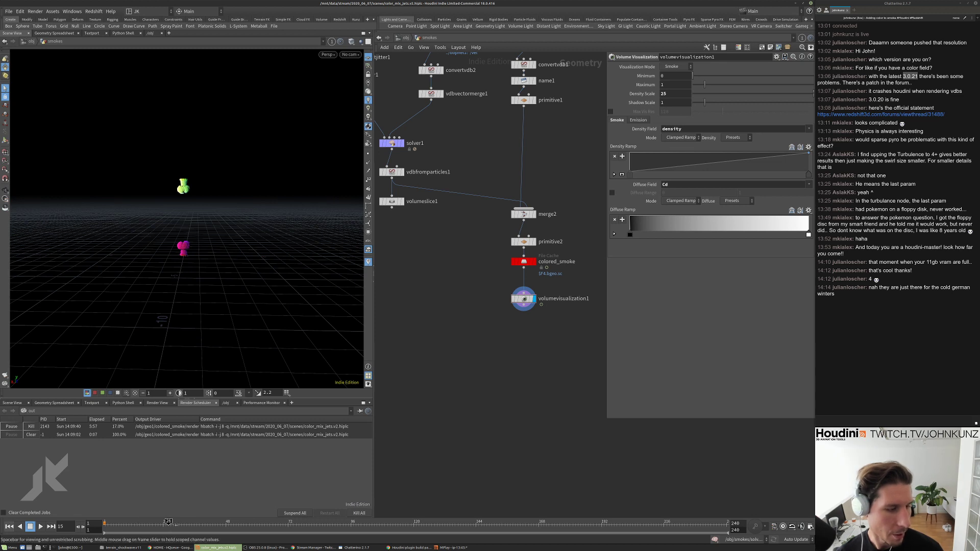
{"action": "left_click", "coordinate": [524, 261]}
{"action": "left_click", "coordinate": [810, 94]}
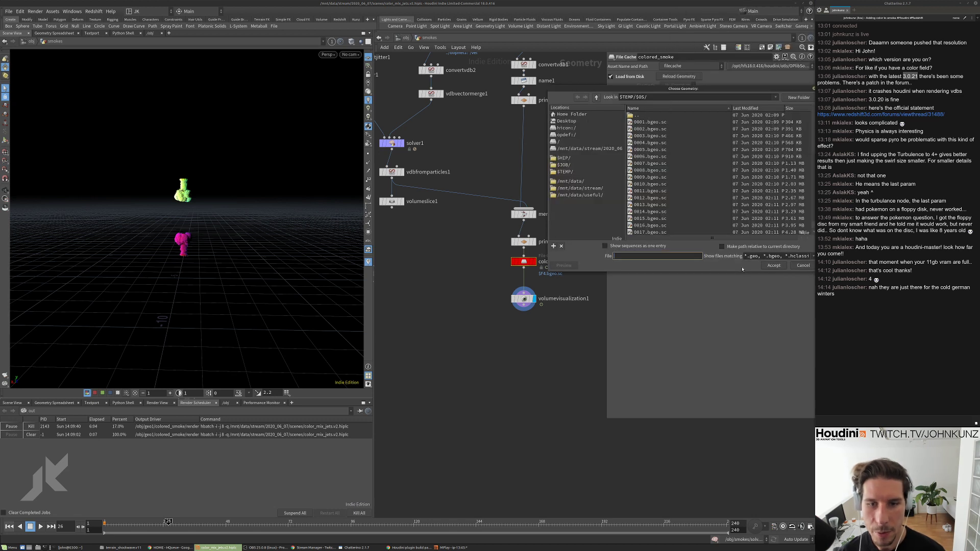
Enlarge the Choose Geometry dialog, inspect 0042.bgeo.sc, and cancel without changing the path.
{"action": "left_click_drag", "start_coordinate": [732, 273], "coordinate": [725, 500]}
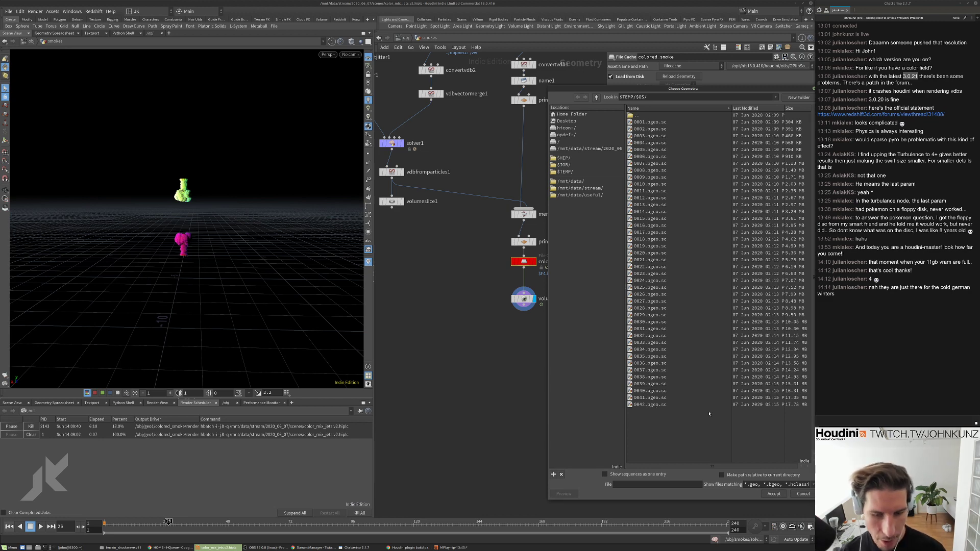
{"action": "left_click", "coordinate": [790, 406]}
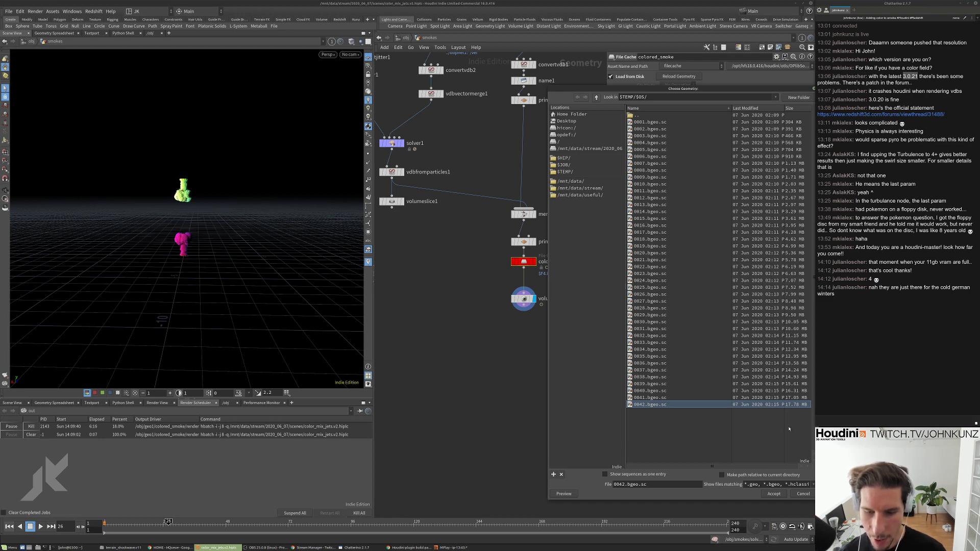
{"action": "left_click", "coordinate": [798, 494]}
Set the timeline to frame 42 and orbit the view around the two smoke plumes.
{"action": "middle_click_drag", "start_coordinate": [526, 380], "coordinate": [543, 352]}
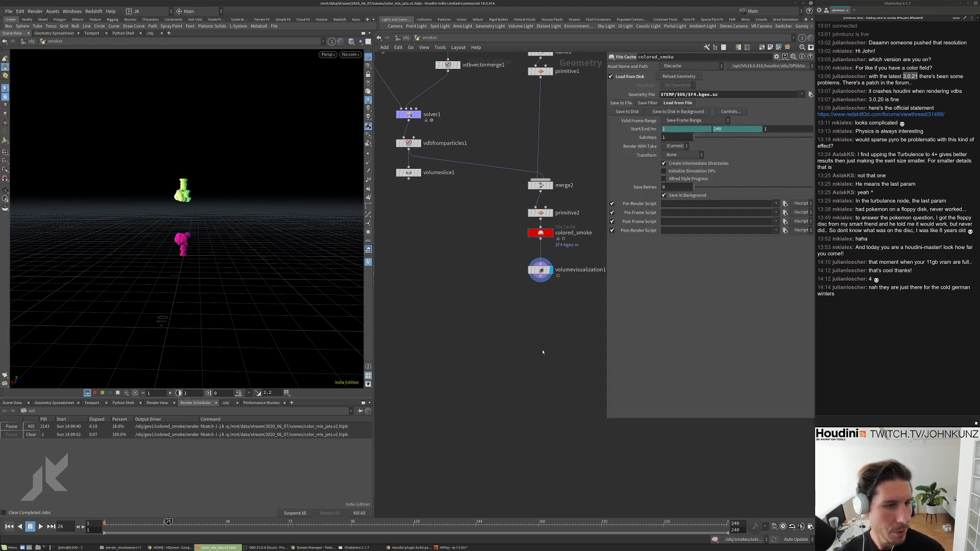
{"action": "scroll", "coordinate": [255, 189], "scroll_direction": "up", "scroll_amount": 5}
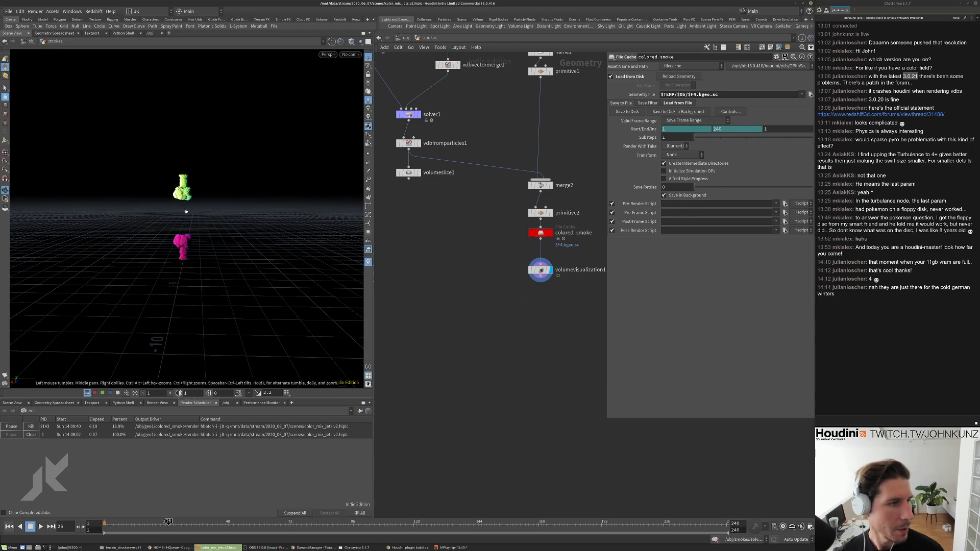
{"action": "scroll", "coordinate": [279, 166], "scroll_direction": "up", "scroll_amount": 3}
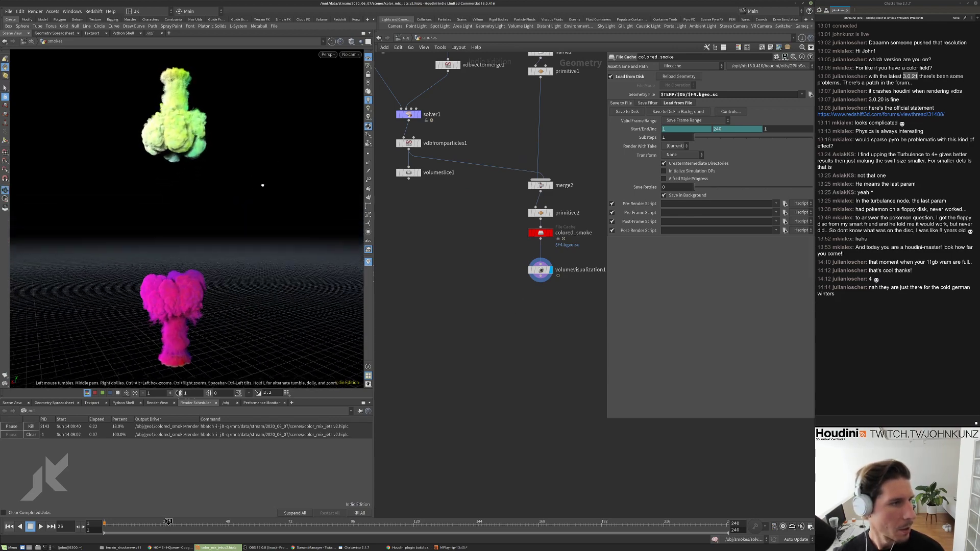
{"action": "left_click_drag", "start_coordinate": [277, 186], "coordinate": [232, 184]}
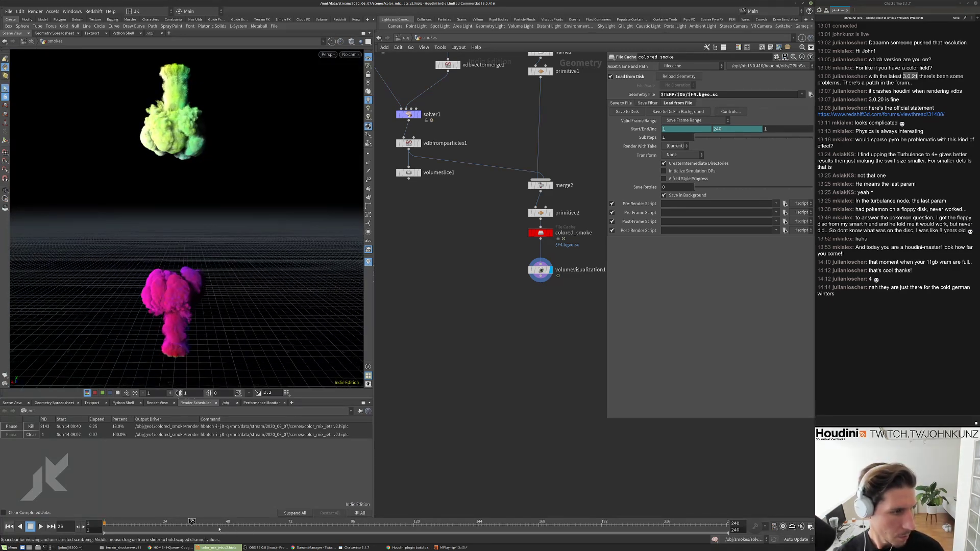
{"action": "left_click", "coordinate": [219, 529]}
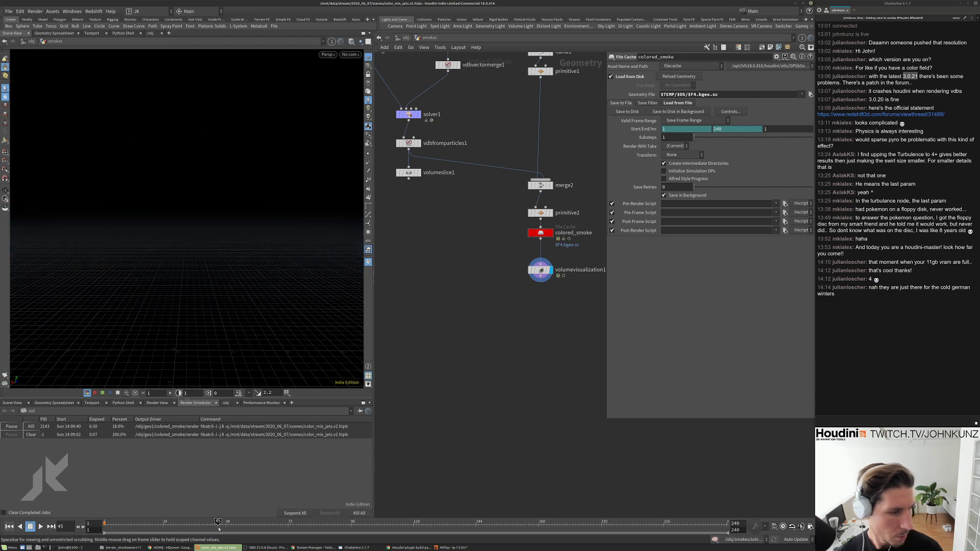
{"action": "left_click", "coordinate": [211, 528]}
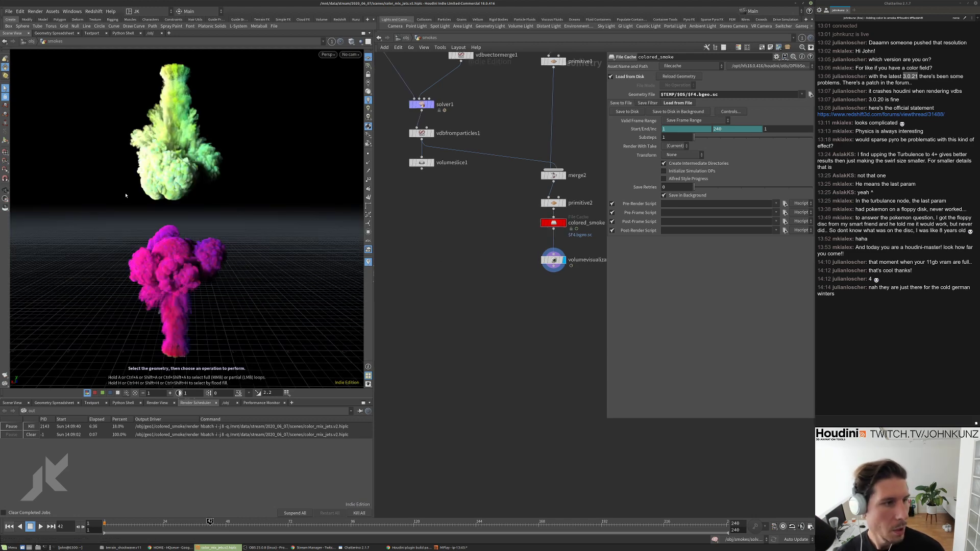
{"action": "mouse_move", "coordinate": [240, 197]}
{"action": "left_mouse_down"}
{"action": "mouse_move", "coordinate": [250, 191]}
{"action": "mouse_move", "coordinate": [240, 194]}
{"action": "left_mouse_up"}
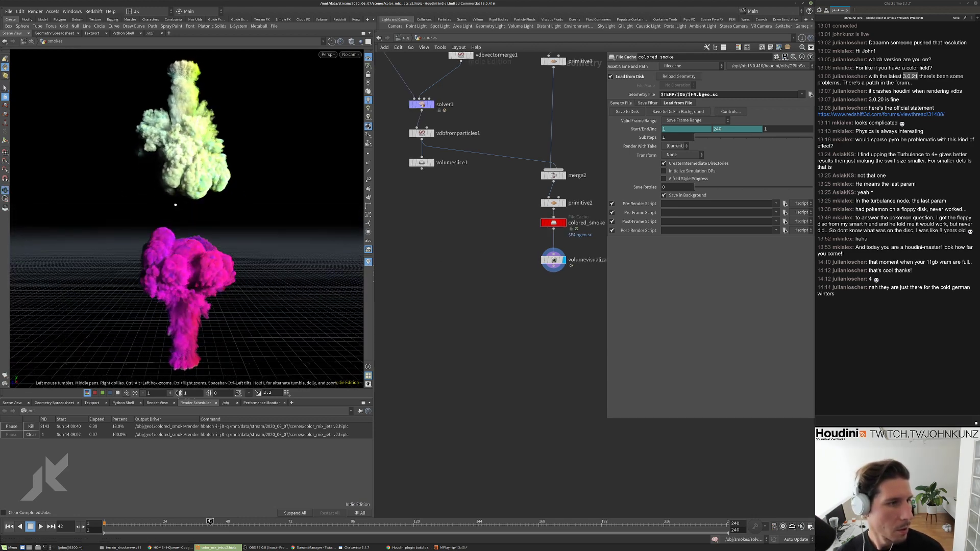
{"action": "scroll", "coordinate": [560, 261], "scroll_direction": "up", "scroll_amount": 3}
Select volumevisualization1 and move it lower in the rearranged node network.
{"action": "left_click", "coordinate": [560, 260]}
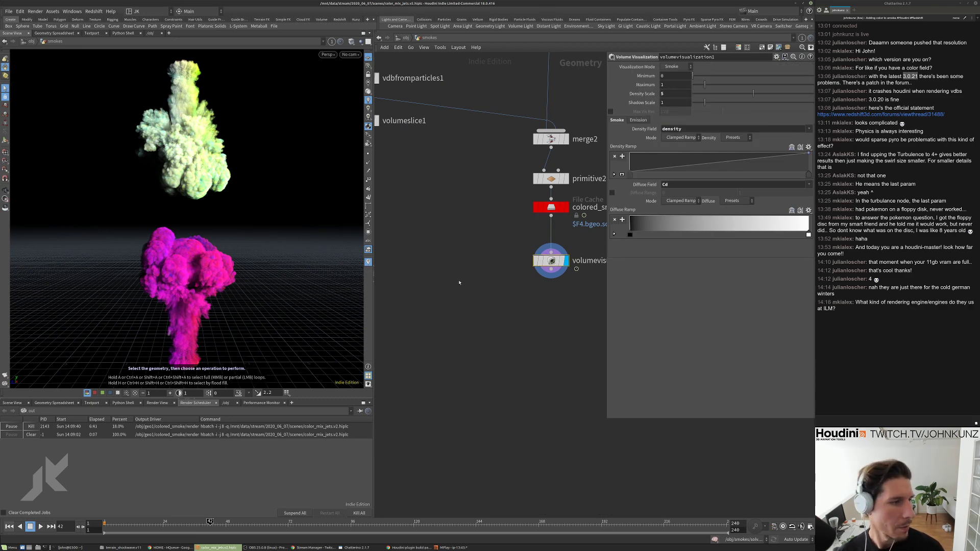
{"action": "scroll", "coordinate": [461, 241], "scroll_direction": "down", "scroll_amount": 2}
{"action": "middle_click_drag", "start_coordinate": [461, 255], "coordinate": [448, 283]}
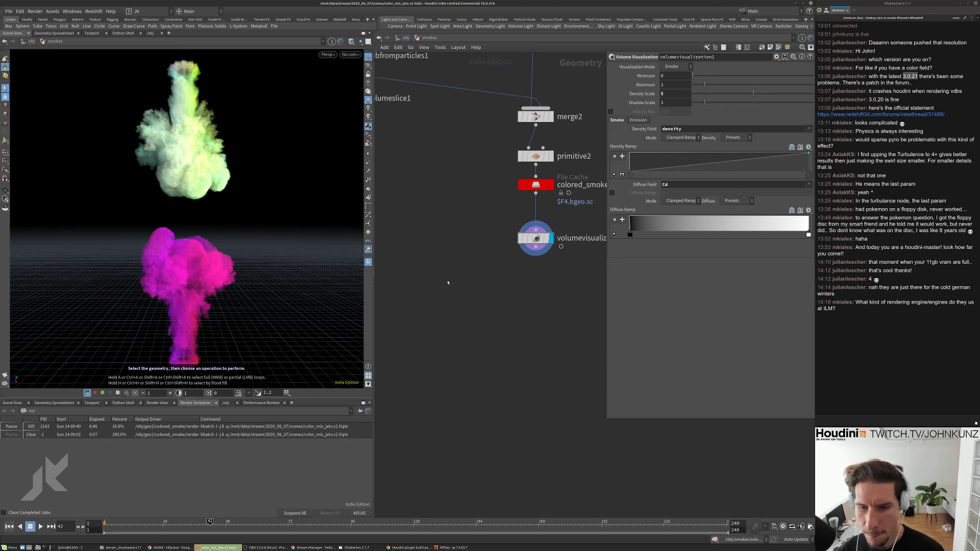
{"action": "middle_click_drag", "start_coordinate": [509, 328], "coordinate": [510, 369]}
{"action": "scroll", "coordinate": [509, 326], "scroll_direction": "up", "scroll_amount": 2}
{"action": "middle_click_drag", "start_coordinate": [509, 327], "coordinate": [500, 365]}
{"action": "scroll", "coordinate": [456, 303], "scroll_direction": "down", "scroll_amount": 1}
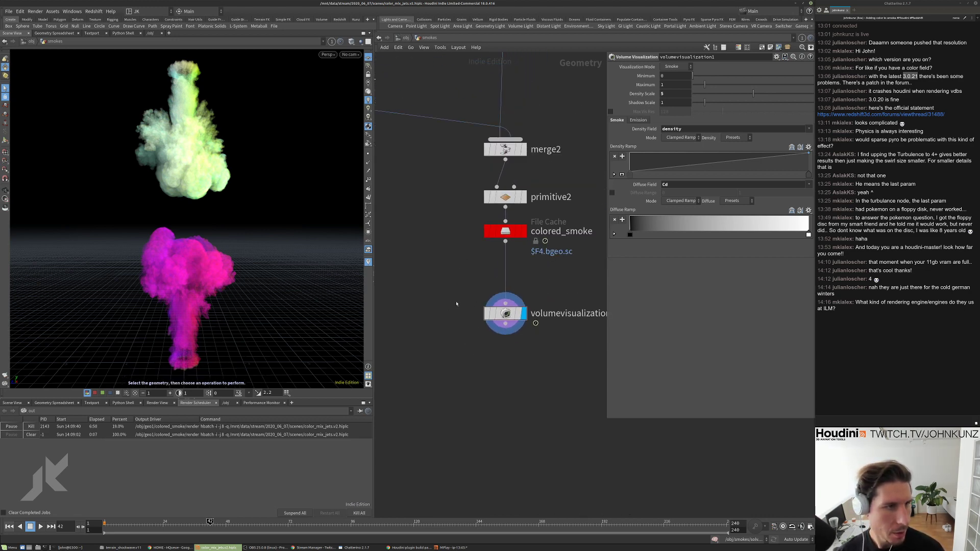
{"action": "scroll", "coordinate": [456, 304], "scroll_direction": "down", "scroll_amount": 1}
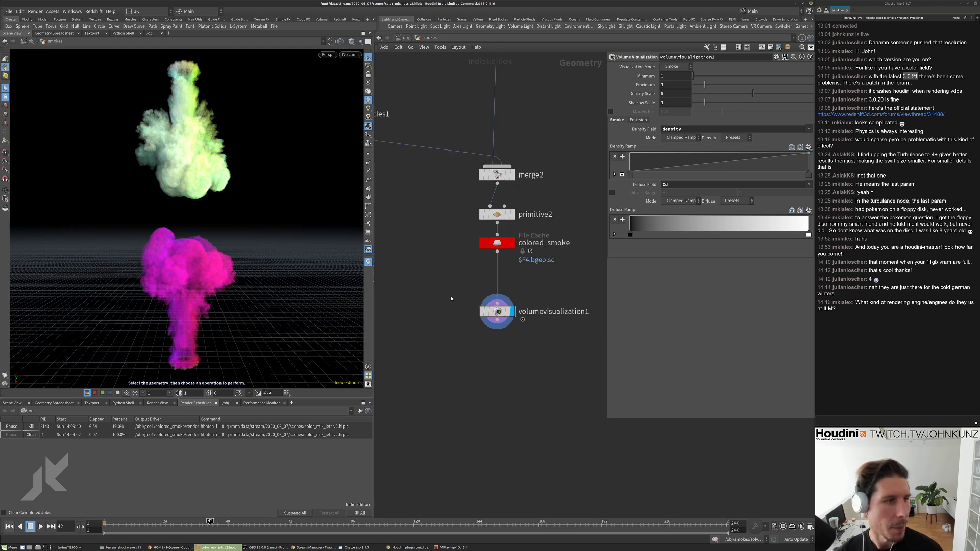
{"action": "middle_click_drag", "start_coordinate": [451, 304], "coordinate": [442, 276]}
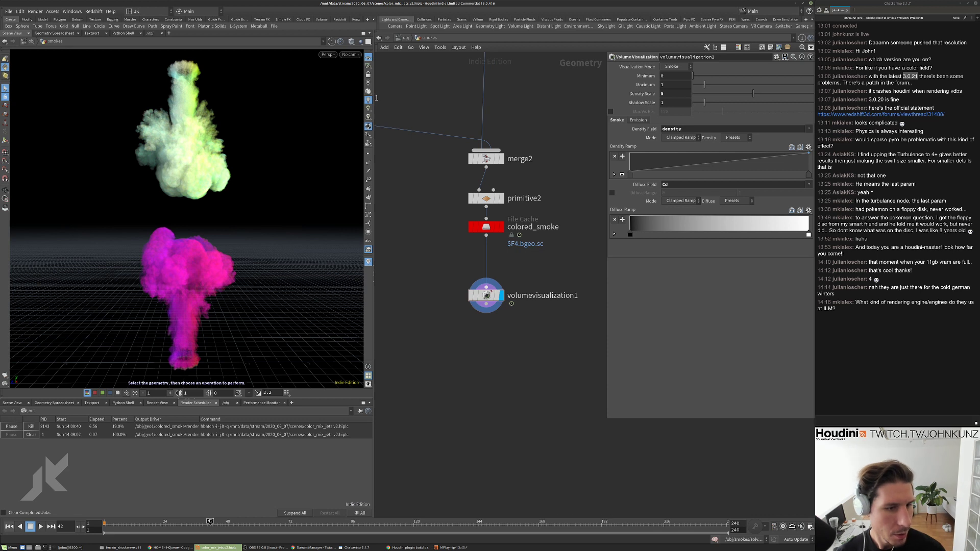
{"action": "left_click_drag", "start_coordinate": [486, 294], "coordinate": [485, 311]}
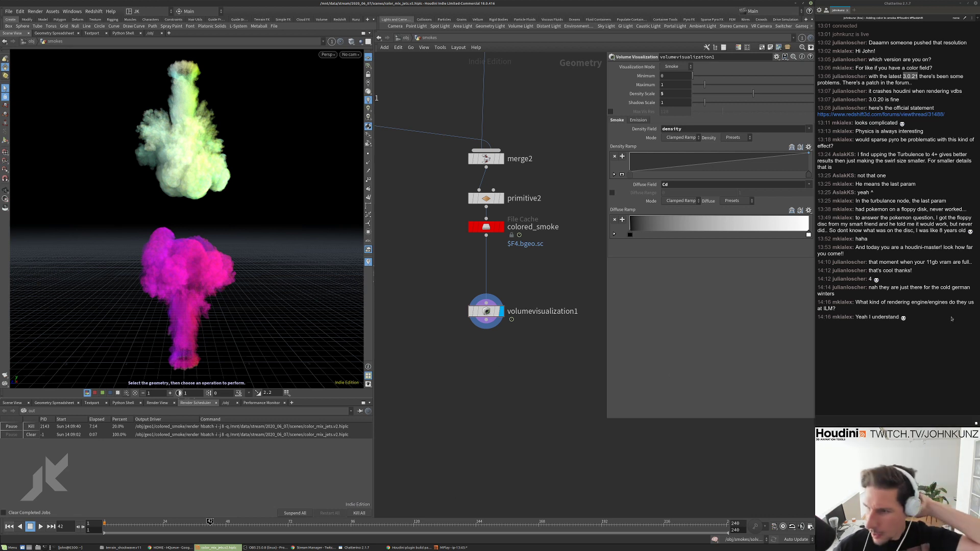
Nudge volumevisualization1 further down and set its Density Scale to 7.
{"action": "key", "text": "alt+Tab"}
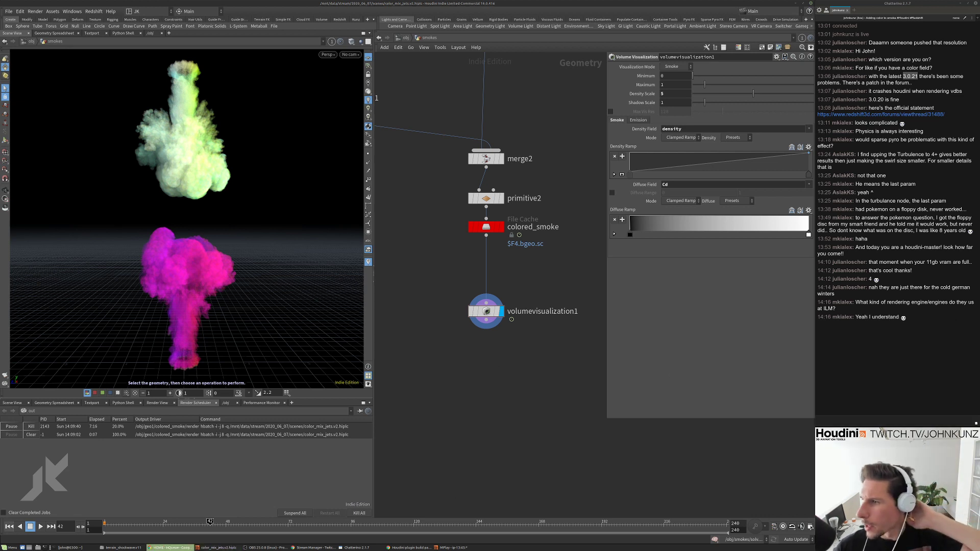
{"action": "key", "text": "alt+Tab"}
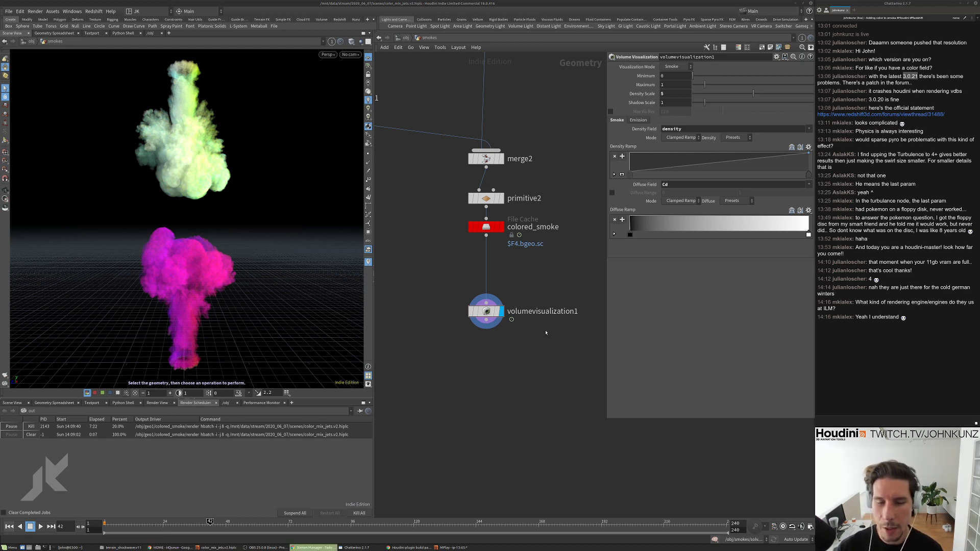
{"action": "left_click", "coordinate": [486, 306]}
{"action": "scroll", "coordinate": [486, 304], "scroll_direction": "down", "scroll_amount": 3}
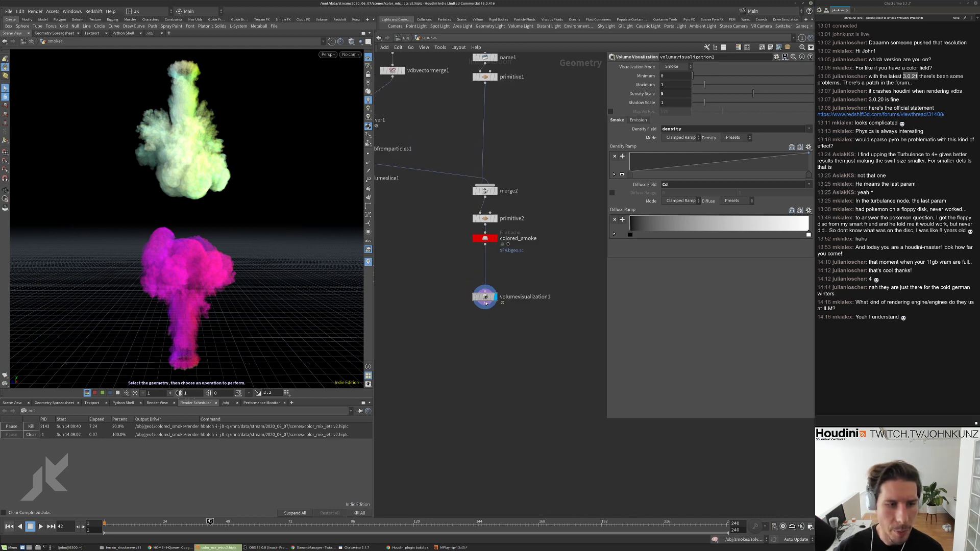
{"action": "left_click_drag", "start_coordinate": [486, 303], "coordinate": [487, 309]}
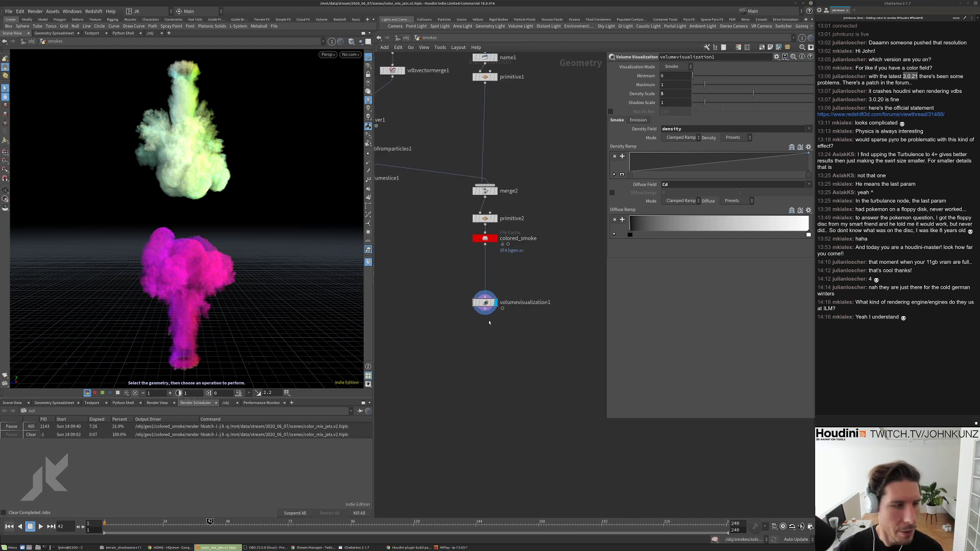
{"action": "left_click_drag", "start_coordinate": [485, 304], "coordinate": [485, 309]}
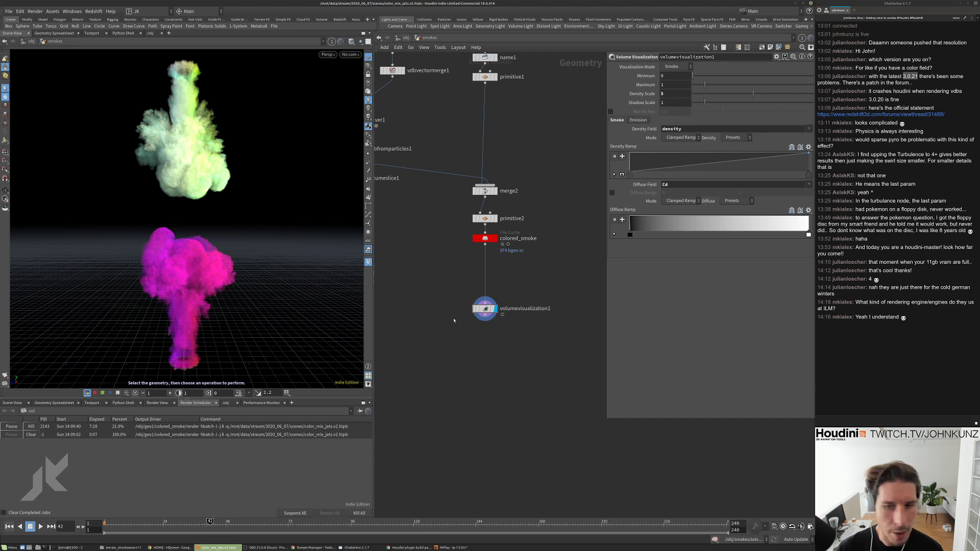
{"action": "middle_click_drag", "start_coordinate": [449, 308], "coordinate": [447, 286]}
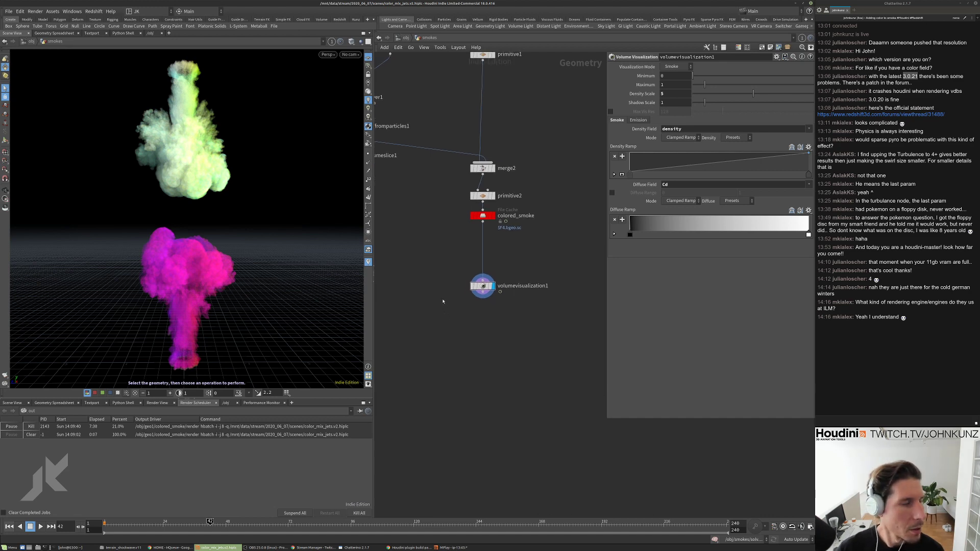
{"action": "left_click_drag", "start_coordinate": [225, 243], "coordinate": [271, 248]}
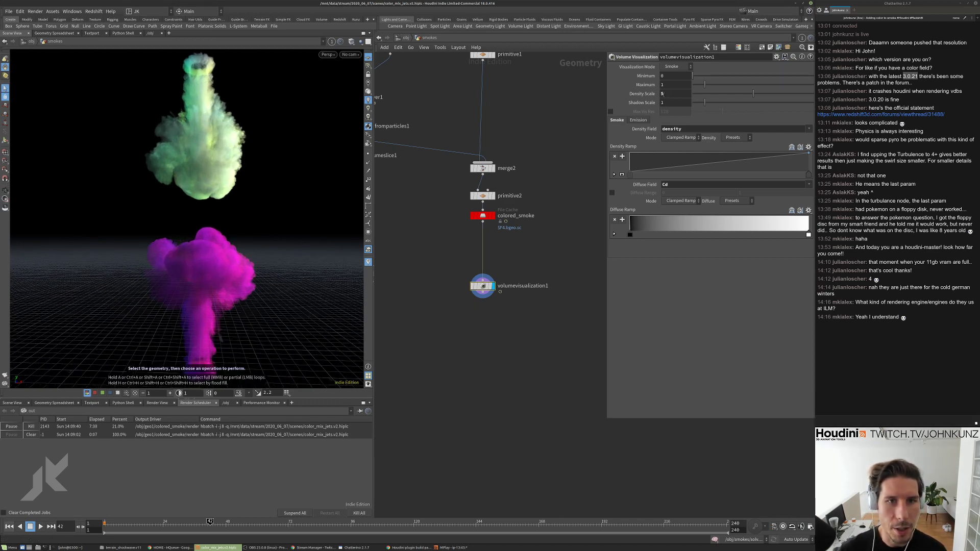
{"action": "double_click", "coordinate": [662, 93]}
{"action": "key", "text": "Return"}
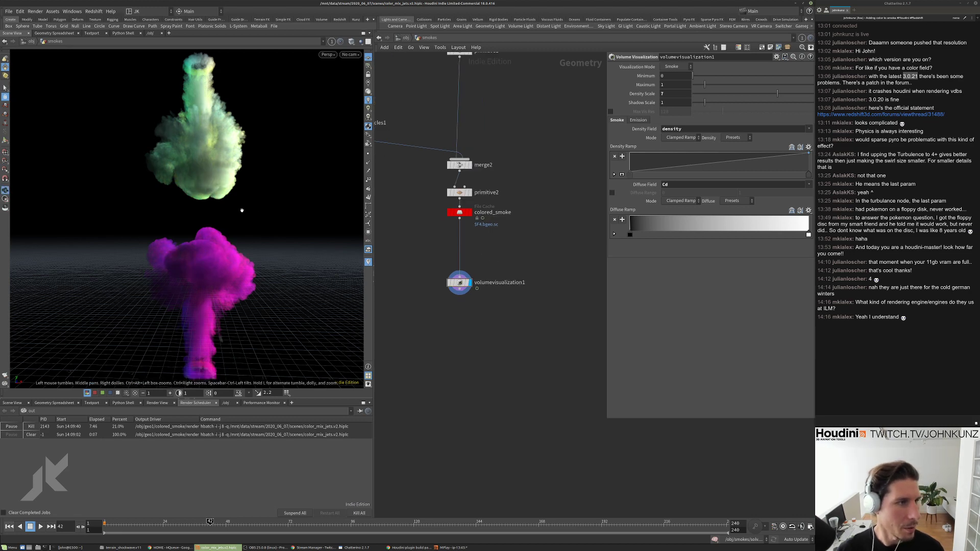
Open colored_smoke's Geometry File browser, scroll the cached frames, and cancel.
{"action": "left_click", "coordinate": [459, 213]}
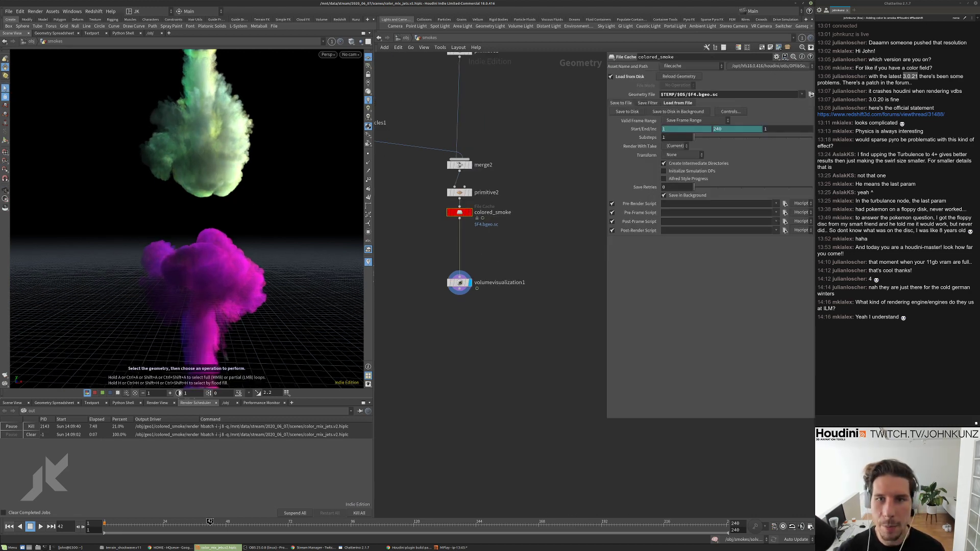
{"action": "left_click", "coordinate": [810, 95]}
{"action": "scroll", "coordinate": [729, 294], "scroll_direction": "down", "scroll_amount": 1}
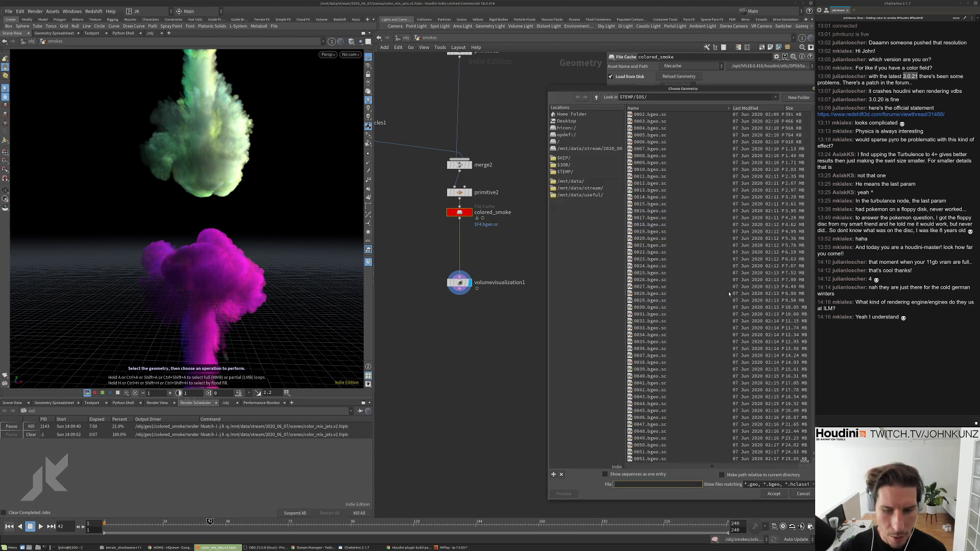
{"action": "left_click", "coordinate": [782, 494]}
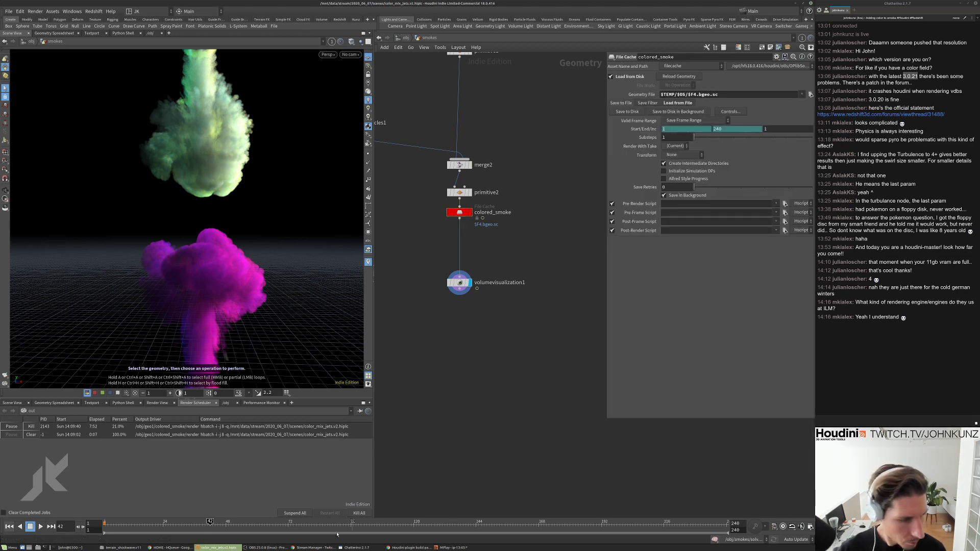
Jump to frame 52, check colored_smoke's VDB and memory info, and reopen its file browser.
{"action": "left_click", "coordinate": [236, 531]}
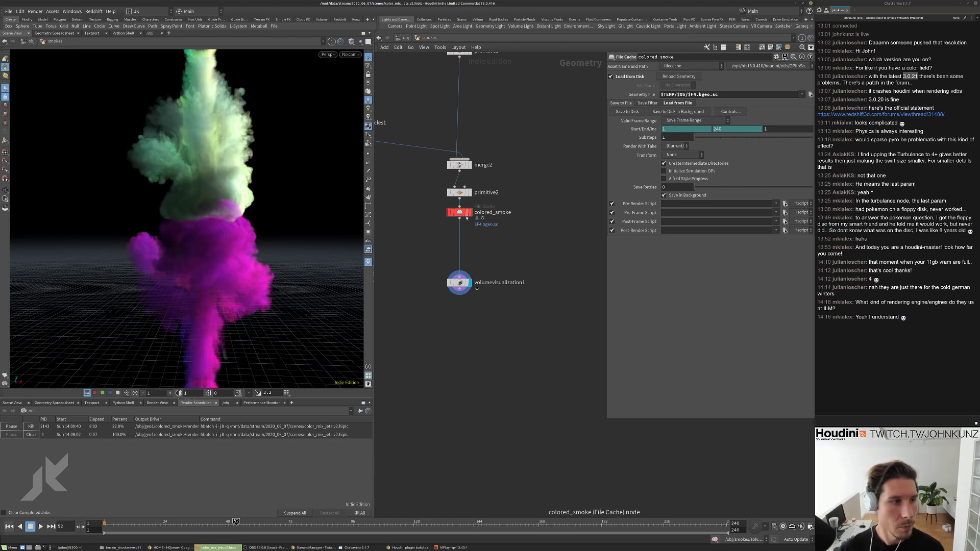
{"action": "scroll", "coordinate": [466, 228], "scroll_direction": "up", "scroll_amount": 2}
{"action": "middle_click", "coordinate": [460, 240]}
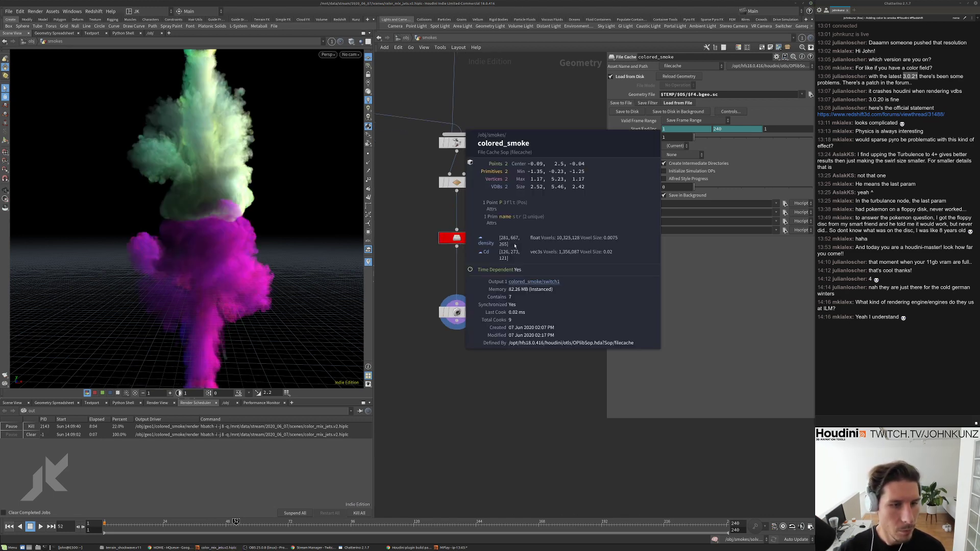
{"action": "left_click", "coordinate": [548, 266]}
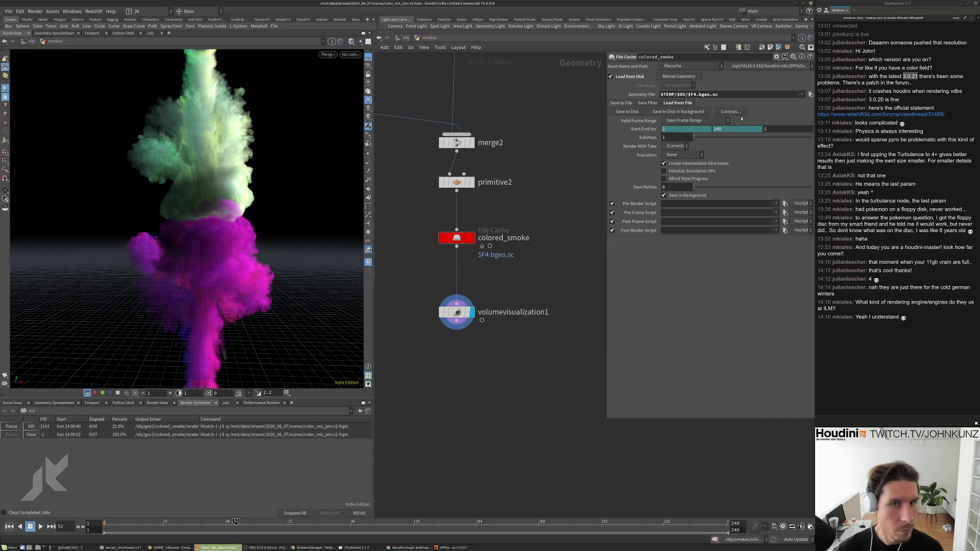
{"action": "left_click", "coordinate": [810, 94]}
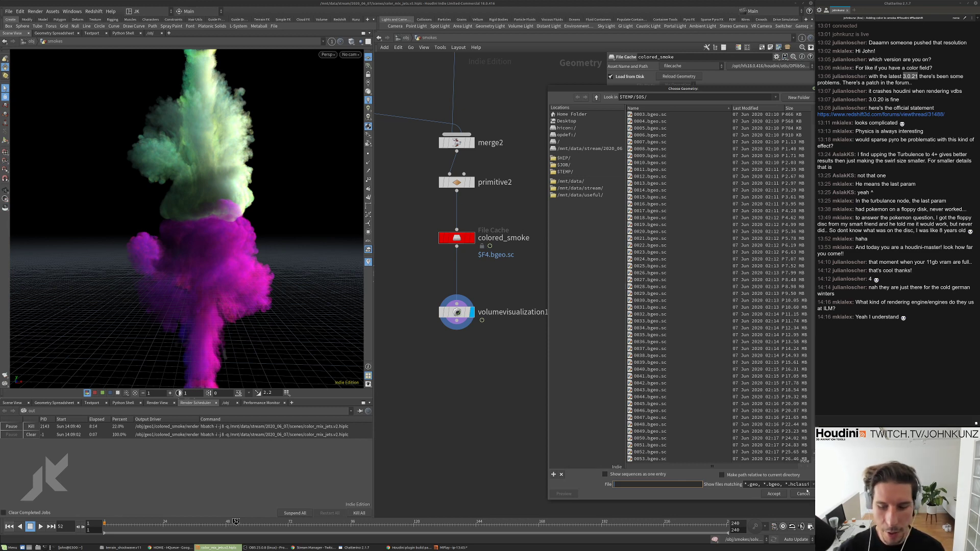
Cancel the file browser and rename the primitive2 node to half_float.
{"action": "left_click", "coordinate": [806, 493]}
{"action": "double_click", "coordinate": [494, 182]}
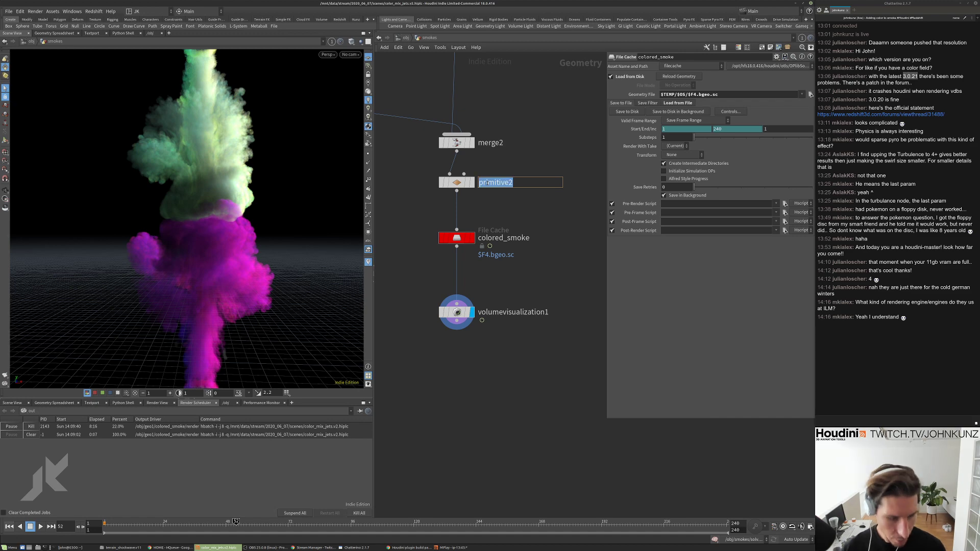
{"action": "type", "text": "half_float"}
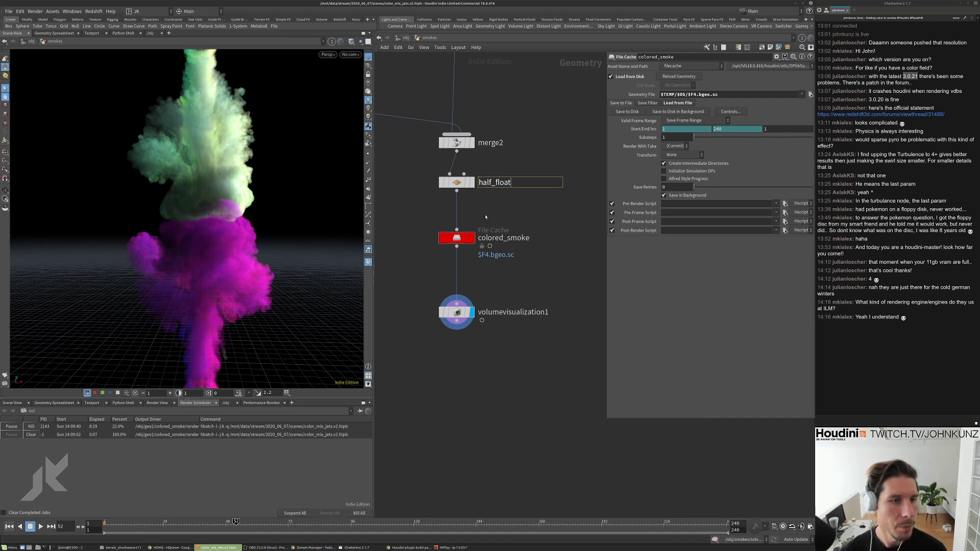
{"action": "key", "text": "Return"}
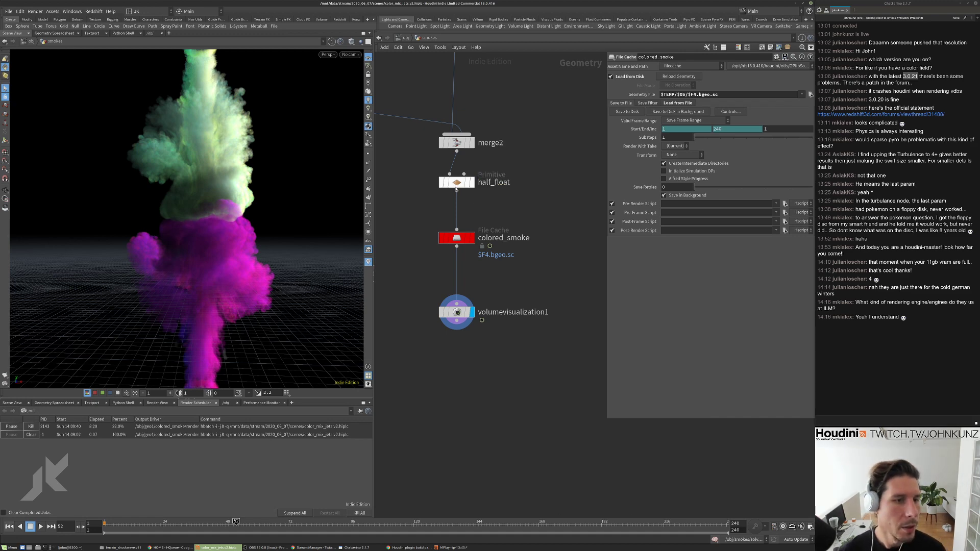
View the colored_smoke cache output, pull the camera back, and select volumevisualization1.
{"action": "scroll", "coordinate": [521, 284], "scroll_direction": "down", "scroll_amount": 3}
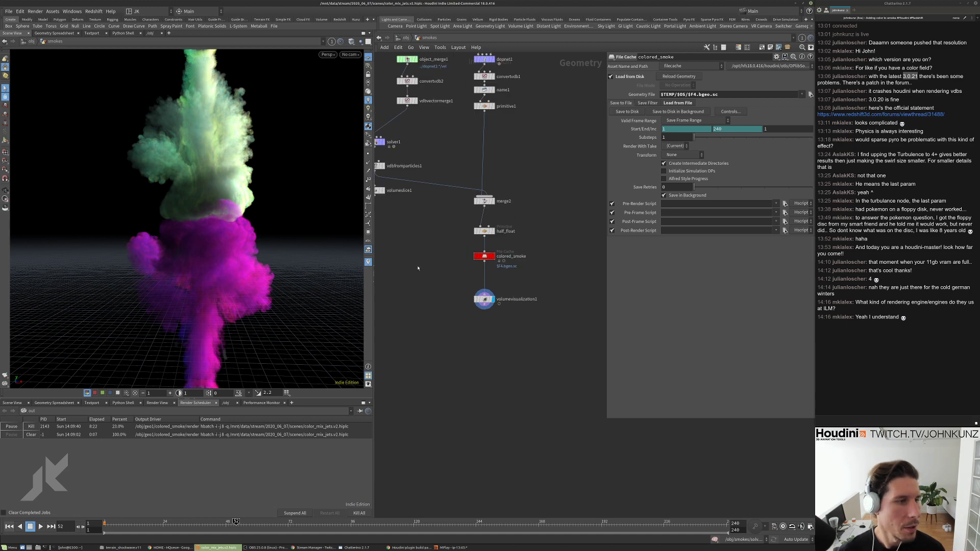
{"action": "left_click", "coordinate": [494, 258]}
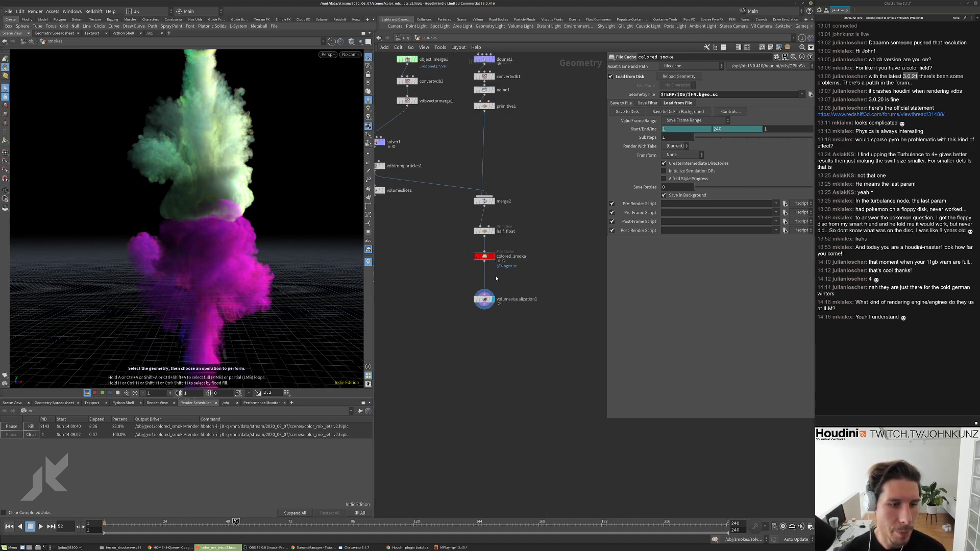
{"action": "scroll", "coordinate": [286, 214], "scroll_direction": "down", "scroll_amount": 3}
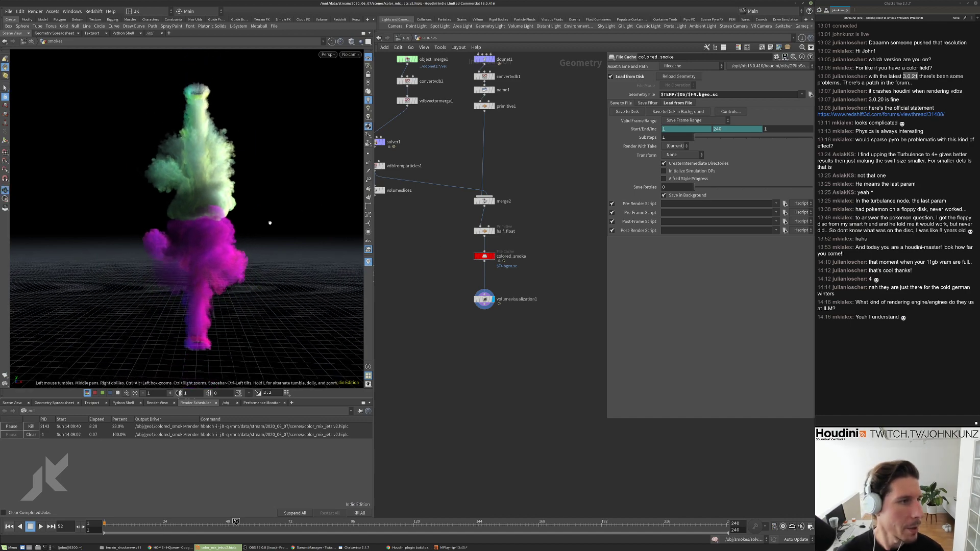
{"action": "left_click_drag", "start_coordinate": [280, 212], "coordinate": [293, 235]}
{"action": "scroll", "coordinate": [276, 219], "scroll_direction": "up", "scroll_amount": 5}
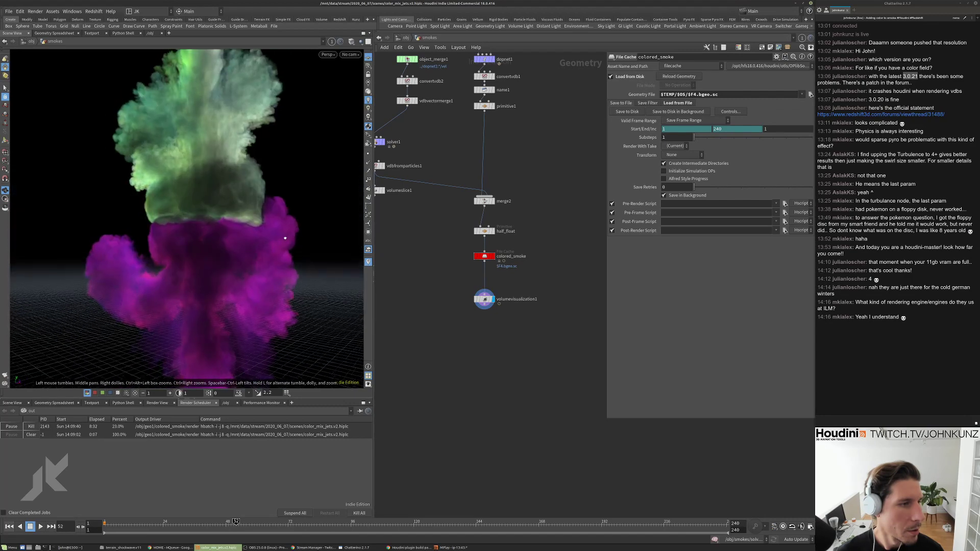
{"action": "scroll", "coordinate": [485, 305], "scroll_direction": "up", "scroll_amount": 3}
{"action": "left_click", "coordinate": [484, 297]}
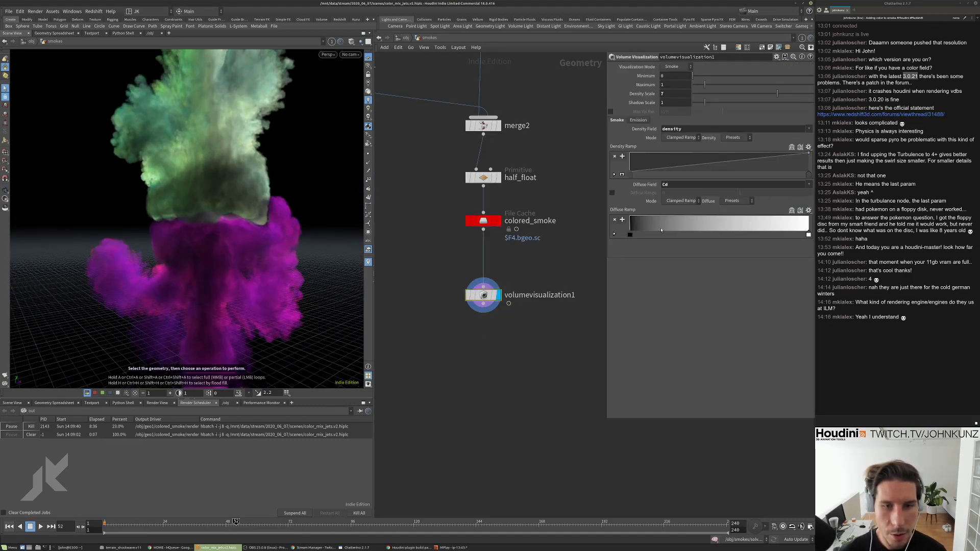
Add a control point to the Density Ramp and orbit around the smoke column.
{"action": "left_click", "coordinate": [675, 161]}
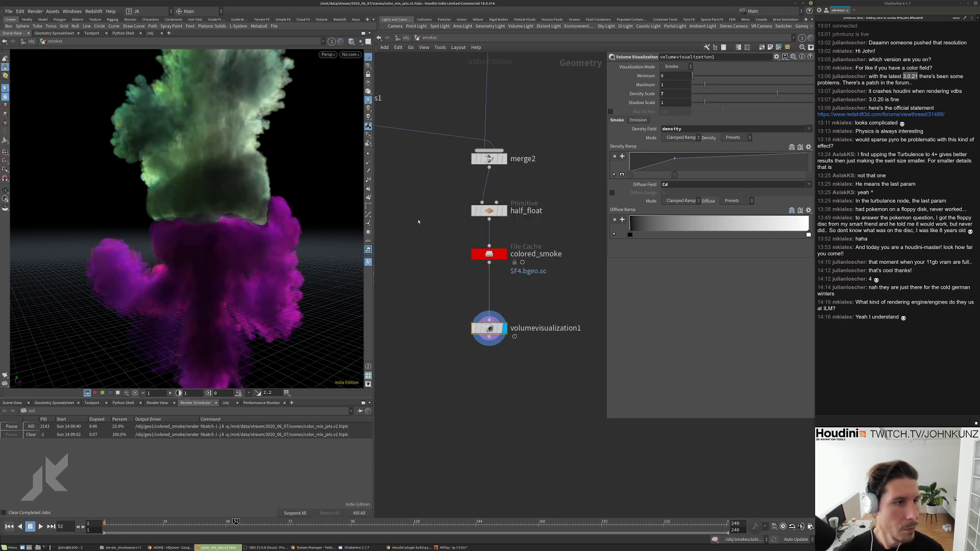
{"action": "key", "text": "Escape"}
{"action": "left_click_drag", "start_coordinate": [328, 183], "coordinate": [109, 194]}
{"action": "scroll", "coordinate": [178, 196], "scroll_direction": "up", "scroll_amount": 5}
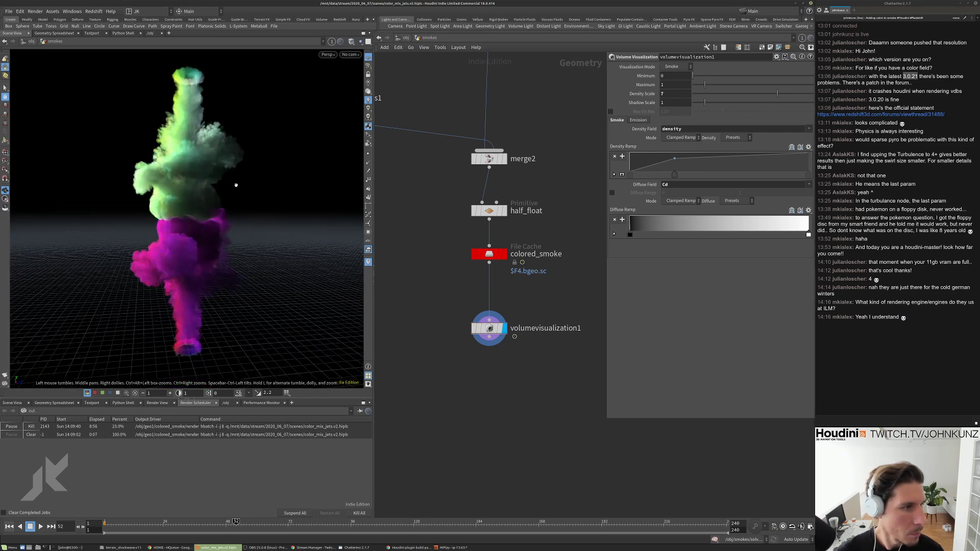
{"action": "key", "text": "Escape"}
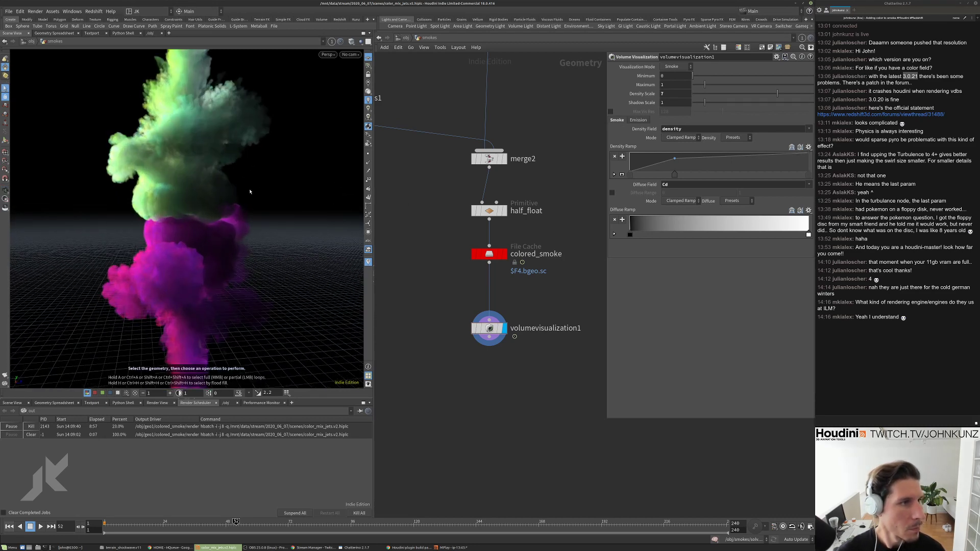
Dismiss the viewport display options and select the colored_smoke File Cache node.
{"action": "key", "text": "d"}
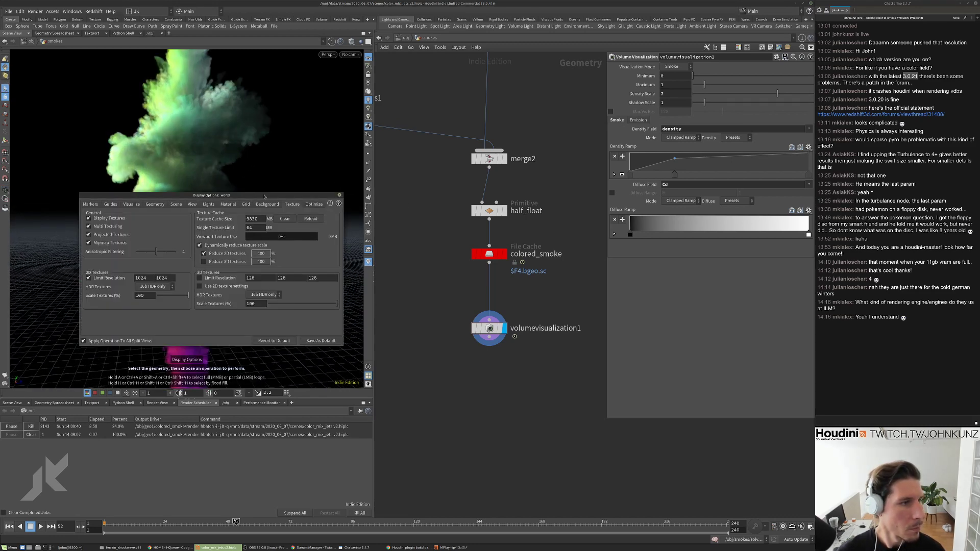
{"action": "left_click", "coordinate": [340, 196]}
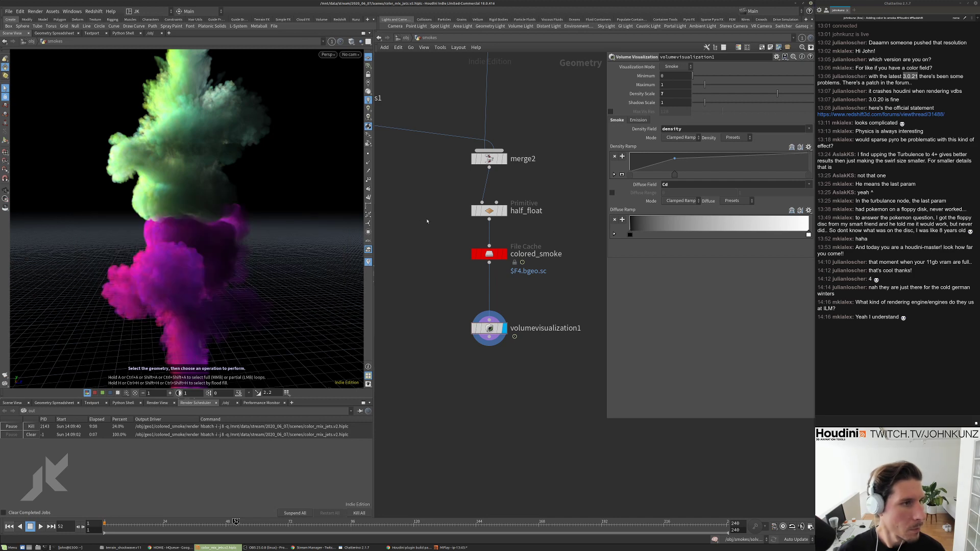
{"action": "scroll", "coordinate": [457, 286], "scroll_direction": "down", "scroll_amount": 1}
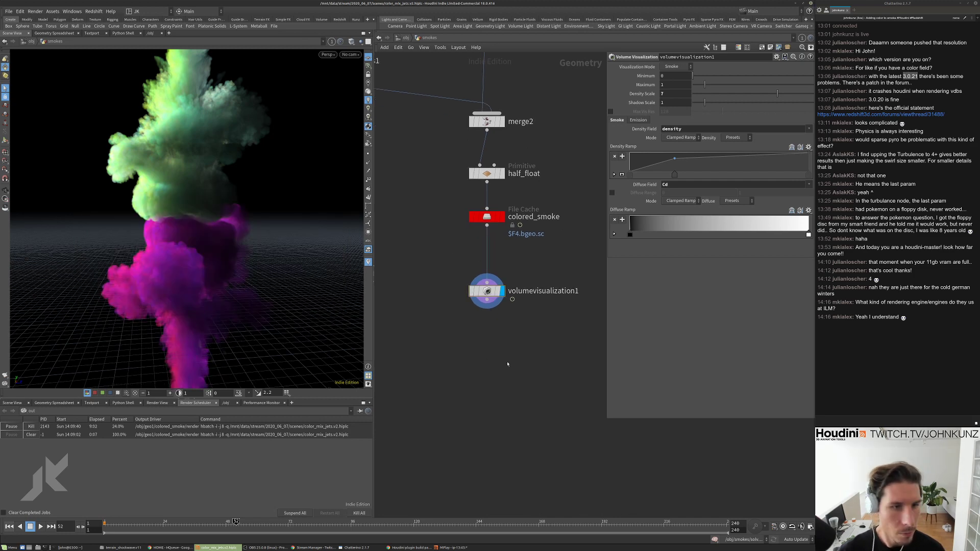
{"action": "scroll", "coordinate": [505, 365], "scroll_direction": "down", "scroll_amount": 1}
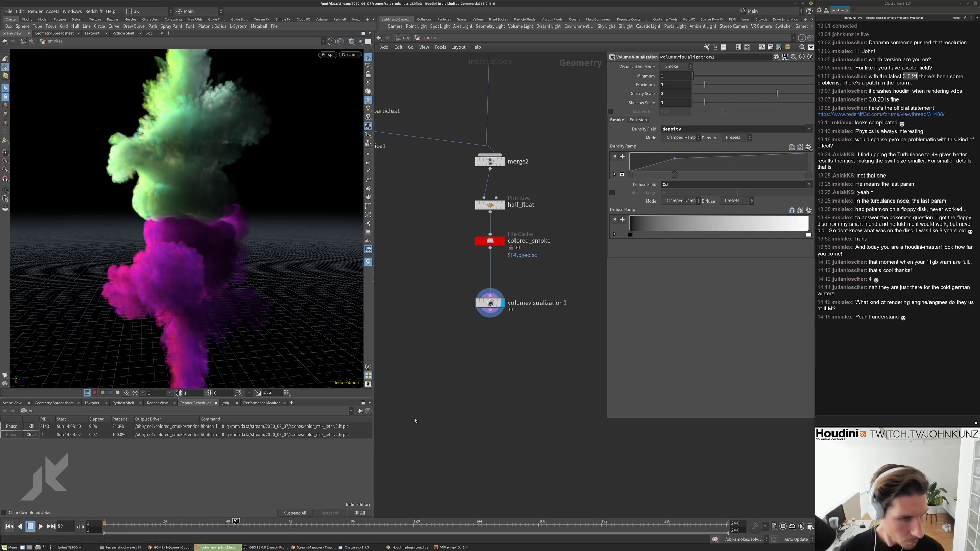
{"action": "left_click", "coordinate": [491, 242]}
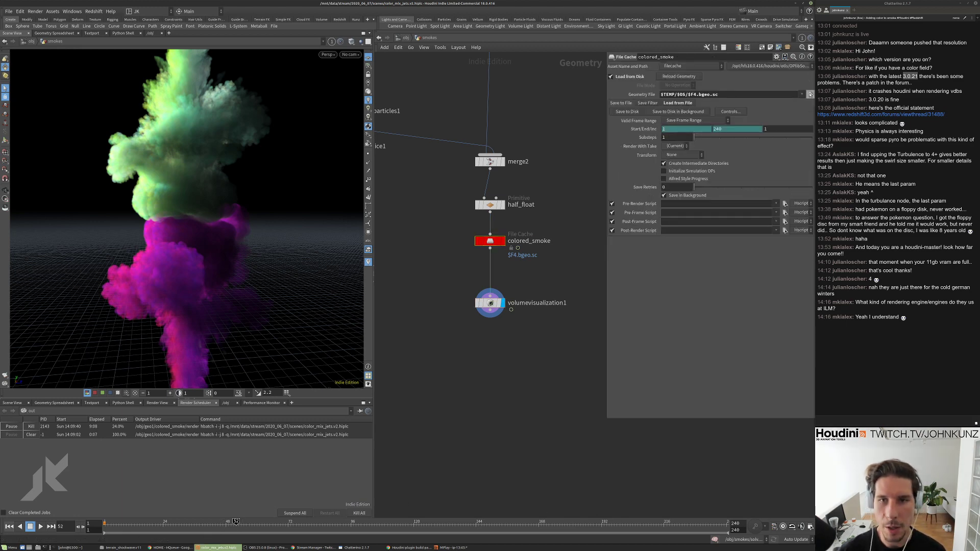
Browse colored_smoke's cache files sorted newest first, cancel, and lower the node slightly.
{"action": "left_click", "coordinate": [810, 95]}
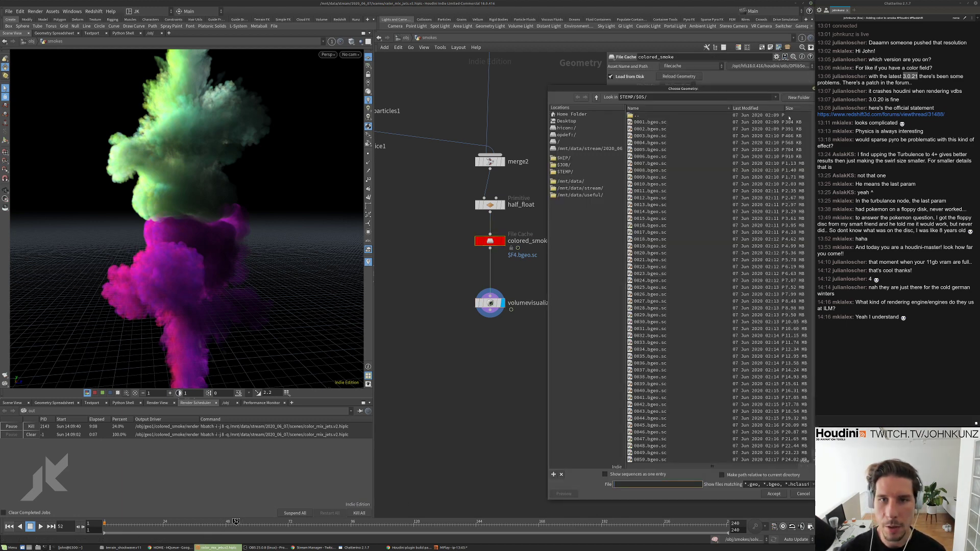
{"action": "left_click", "coordinate": [747, 107]}
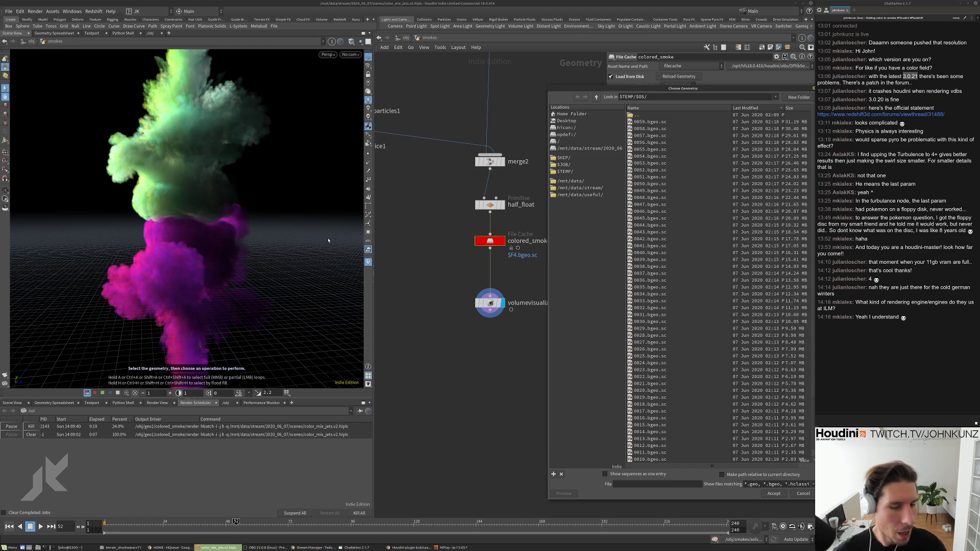
{"action": "left_click", "coordinate": [802, 493]}
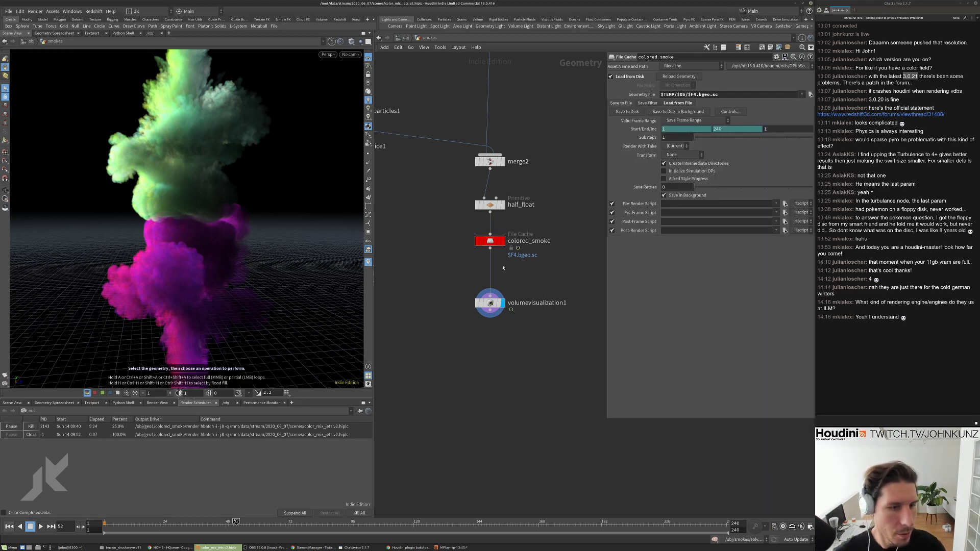
{"action": "left_click_drag", "start_coordinate": [490, 241], "coordinate": [490, 259]}
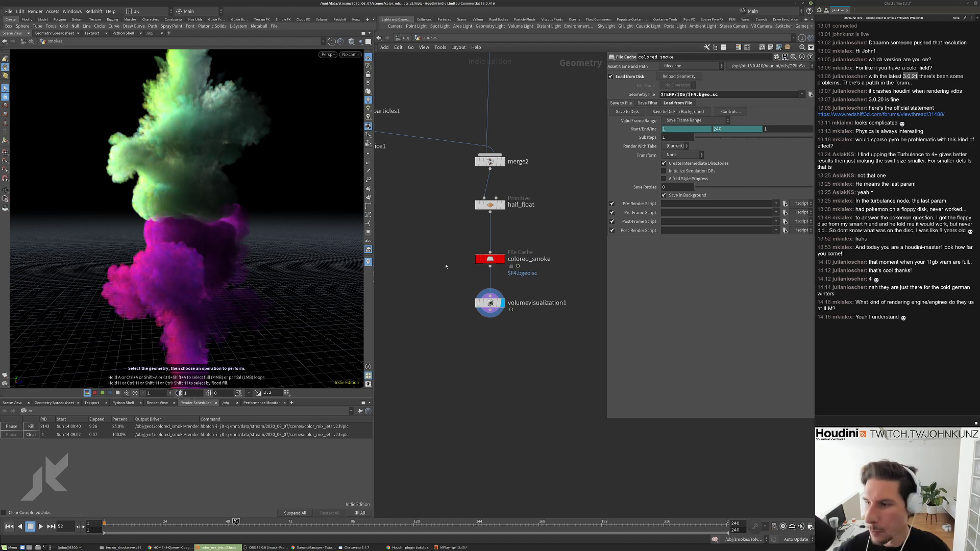
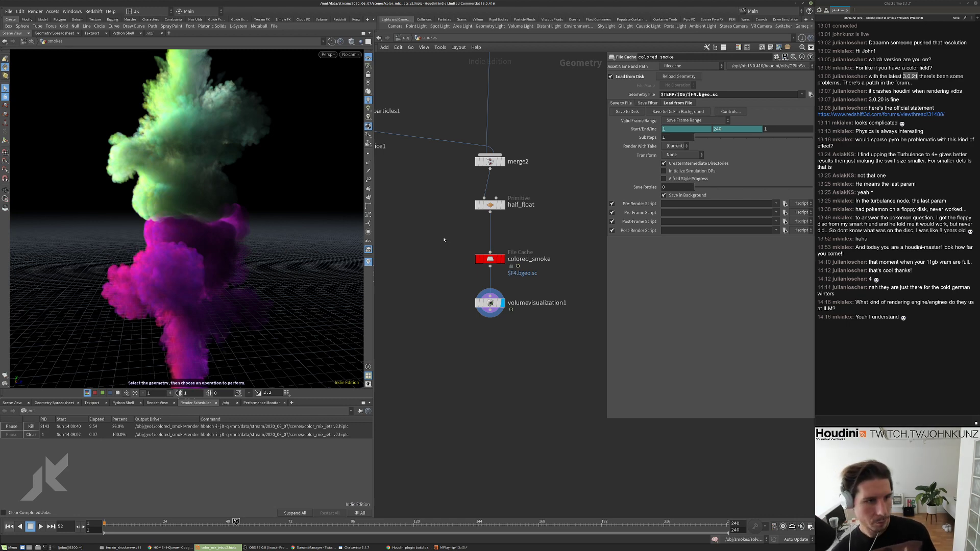
Move vdbfromparticles1 and volumeslice1 lower in the smoke network, then select volumeslice1.
{"action": "key", "text": "h"}
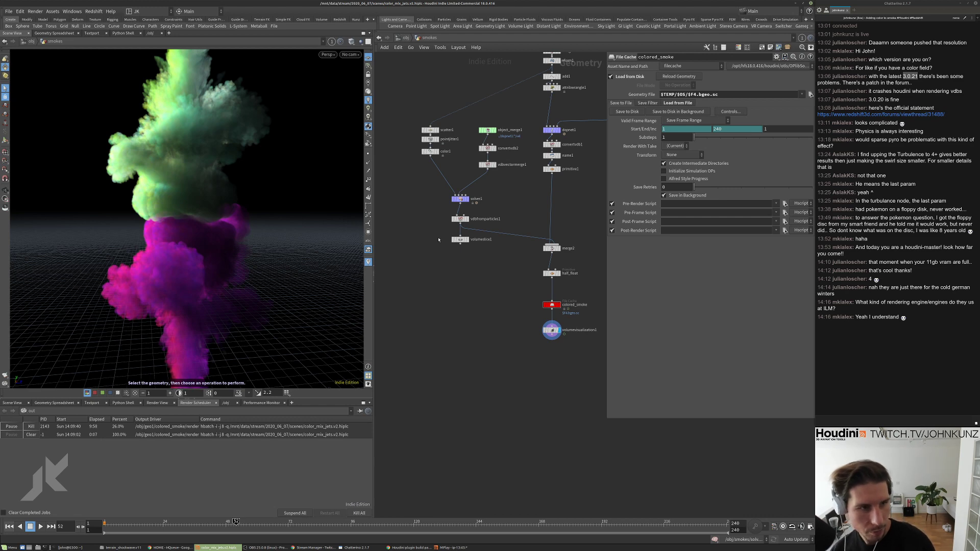
{"action": "scroll", "coordinate": [438, 229], "scroll_direction": "up", "scroll_amount": 3}
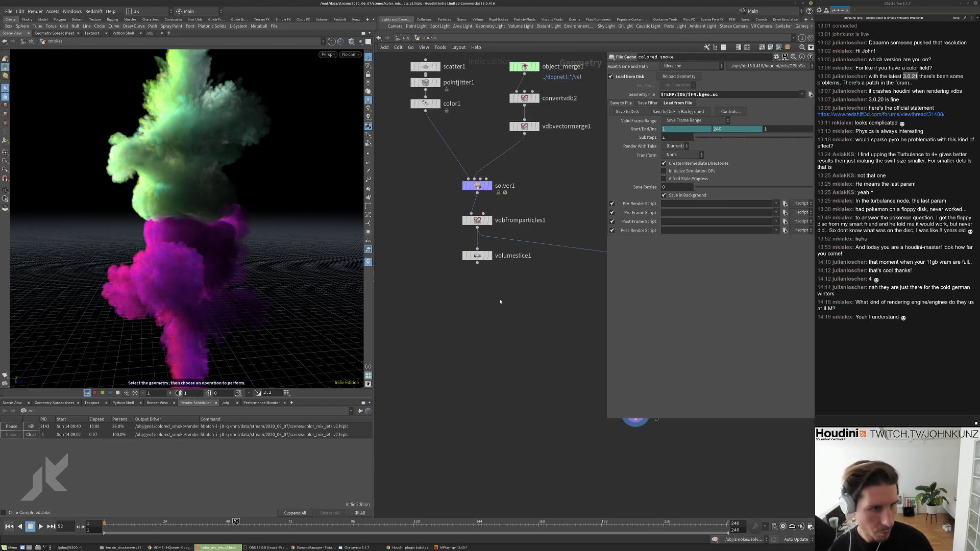
{"action": "left_click_drag", "start_coordinate": [500, 302], "coordinate": [477, 262]}
{"action": "scroll", "coordinate": [491, 336], "scroll_direction": "down", "scroll_amount": 1}
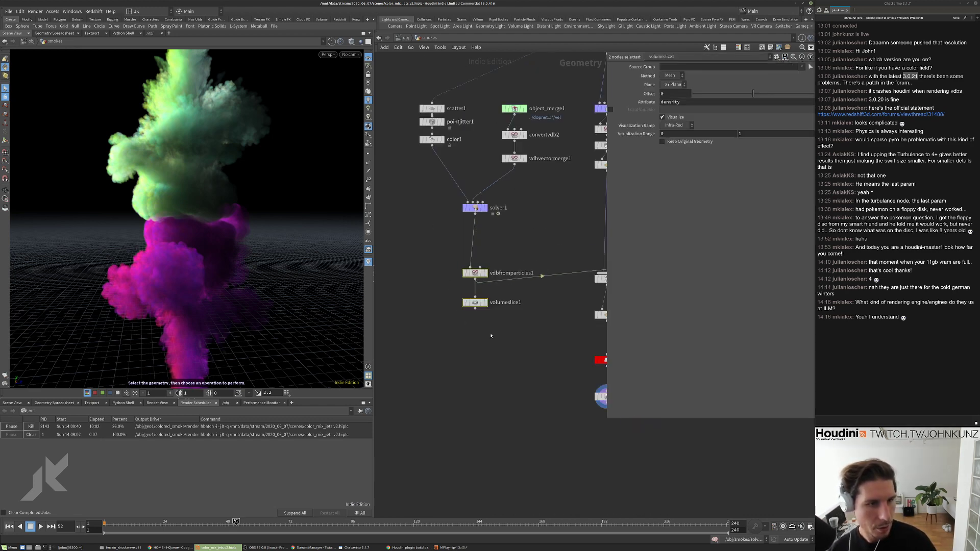
{"action": "middle_click_drag", "start_coordinate": [491, 336], "coordinate": [454, 308]}
{"action": "left_click_drag", "start_coordinate": [438, 276], "coordinate": [438, 258]}
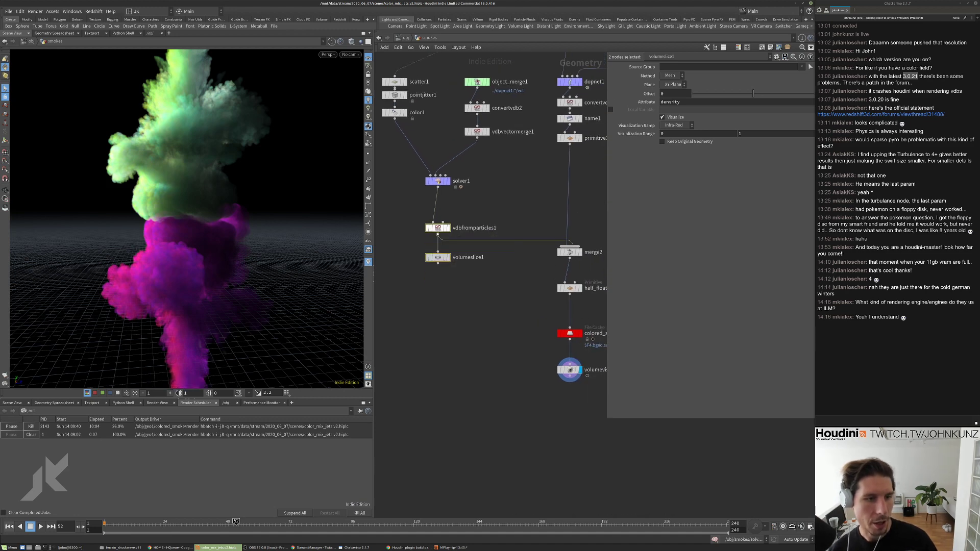
{"action": "left_click", "coordinate": [438, 258]}
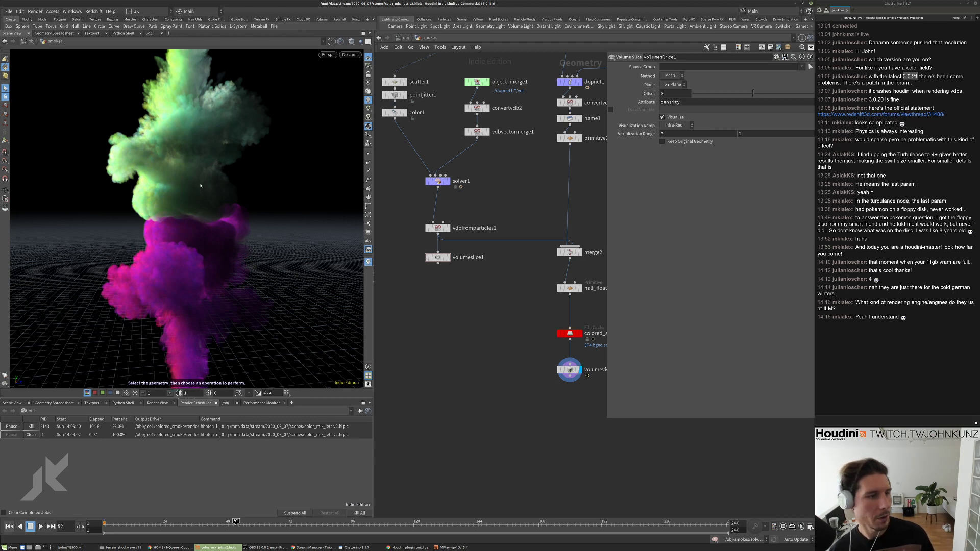
Orbit around the smoke, then begin adding a new node to the network.
{"action": "left_click_drag", "start_coordinate": [199, 241], "coordinate": [255, 237]}
{"action": "right_click_drag", "start_coordinate": [200, 241], "coordinate": [223, 227]}
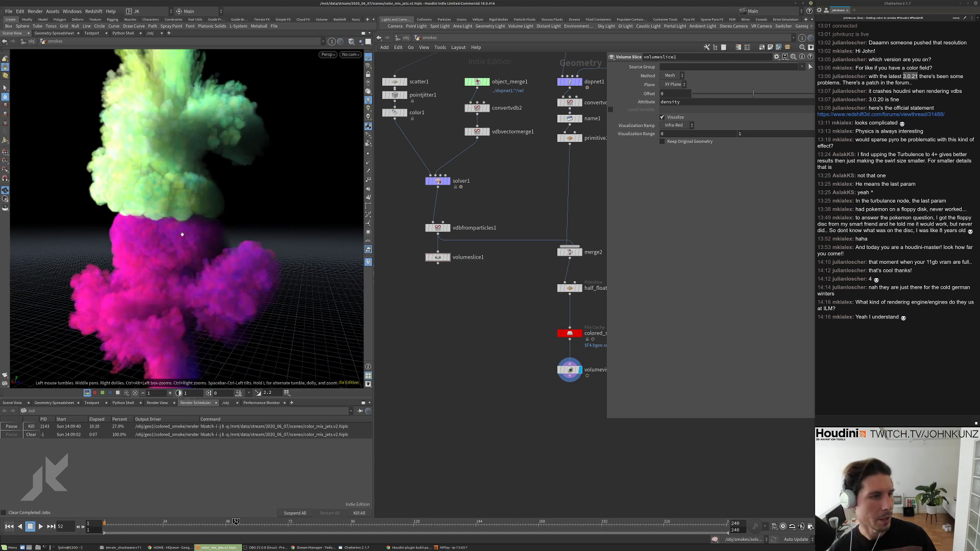
{"action": "left_click_drag", "start_coordinate": [183, 234], "coordinate": [181, 256]}
{"action": "key", "text": "s"}
{"action": "middle_click_drag", "start_coordinate": [494, 348], "coordinate": [476, 332]}
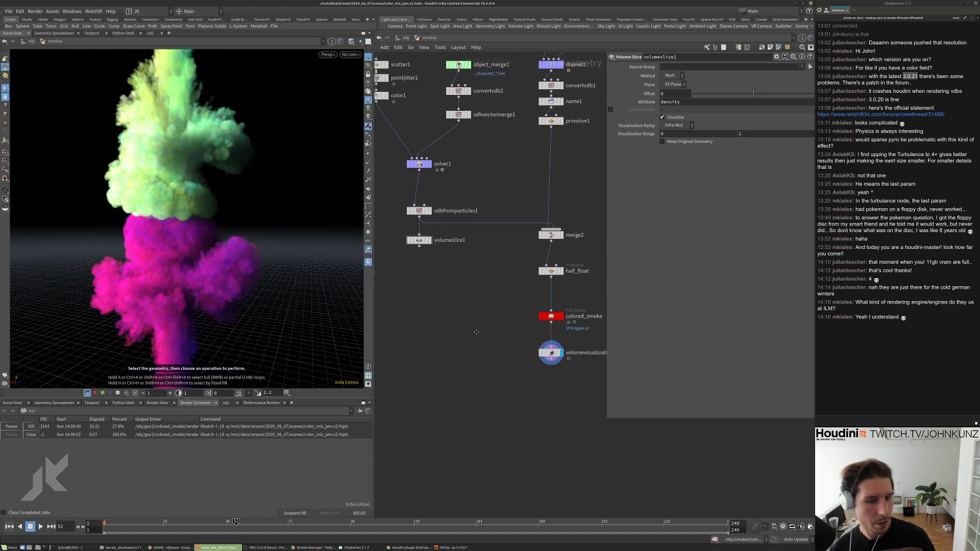
{"action": "scroll", "coordinate": [494, 346], "scroll_direction": "up", "scroll_amount": 3}
{"action": "key", "text": "Tab"}
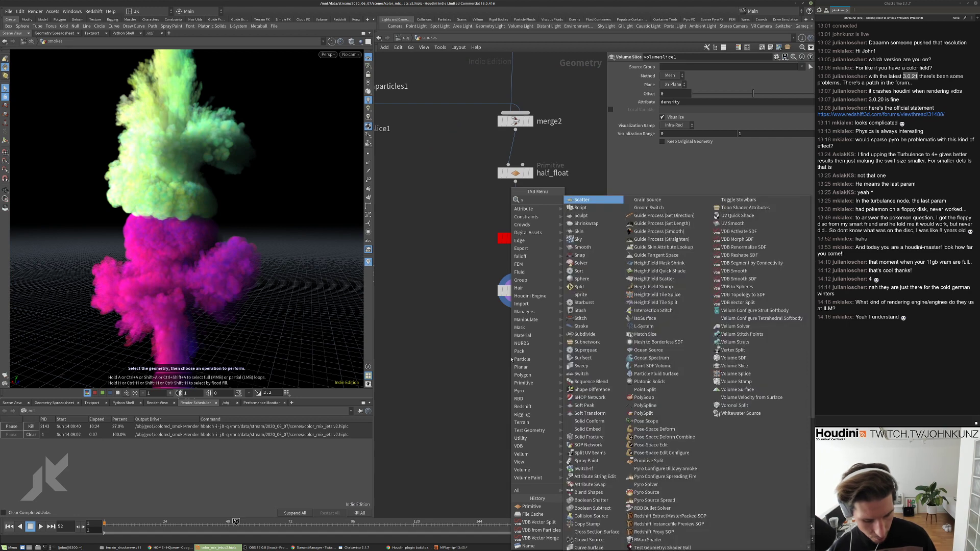
Add a Volume Slice (volumeslice2) after volumevisualization1 using slc, and display it.
{"action": "type", "text": "slc"}
{"action": "key", "text": "Return"}
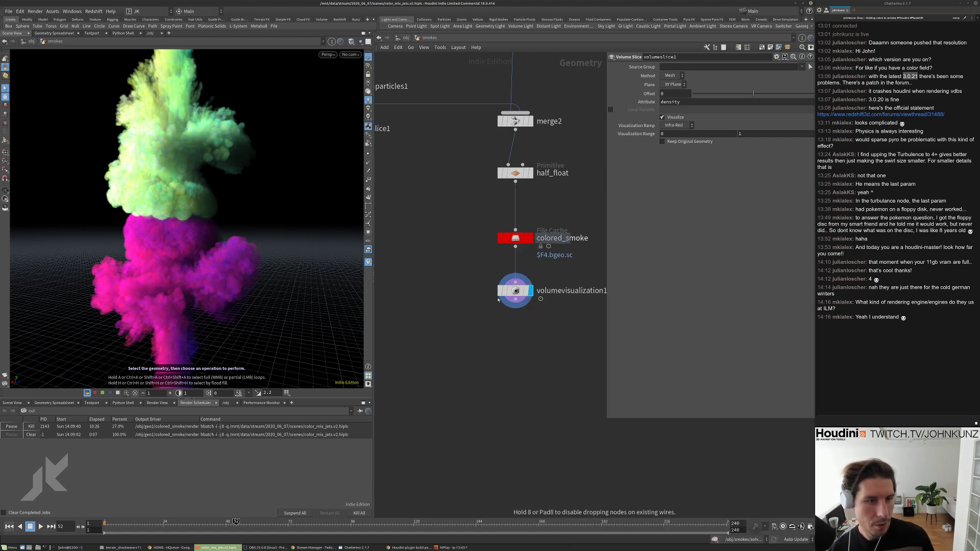
{"action": "left_click", "coordinate": [459, 331]}
{"action": "left_click_drag", "start_coordinate": [515, 299], "coordinate": [459, 322]}
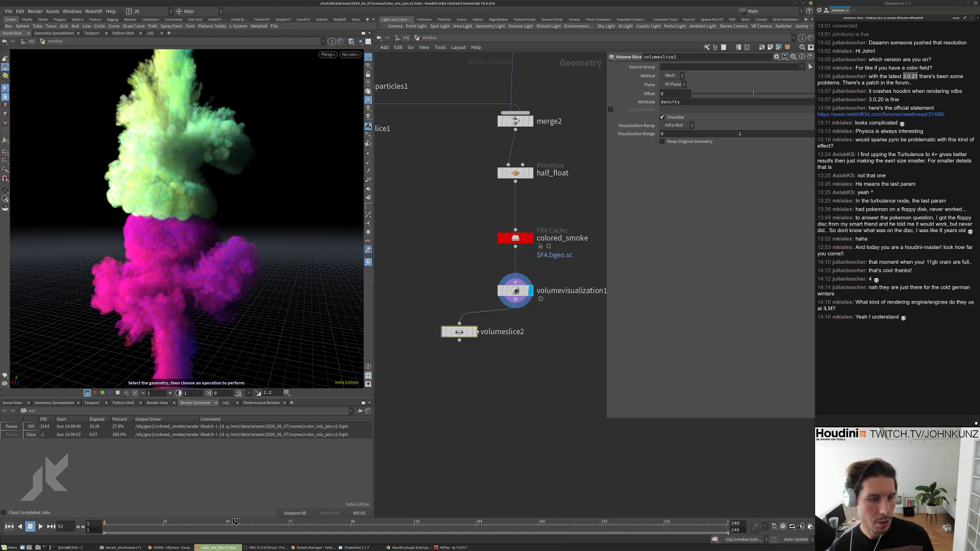
{"action": "left_click", "coordinate": [459, 331]}
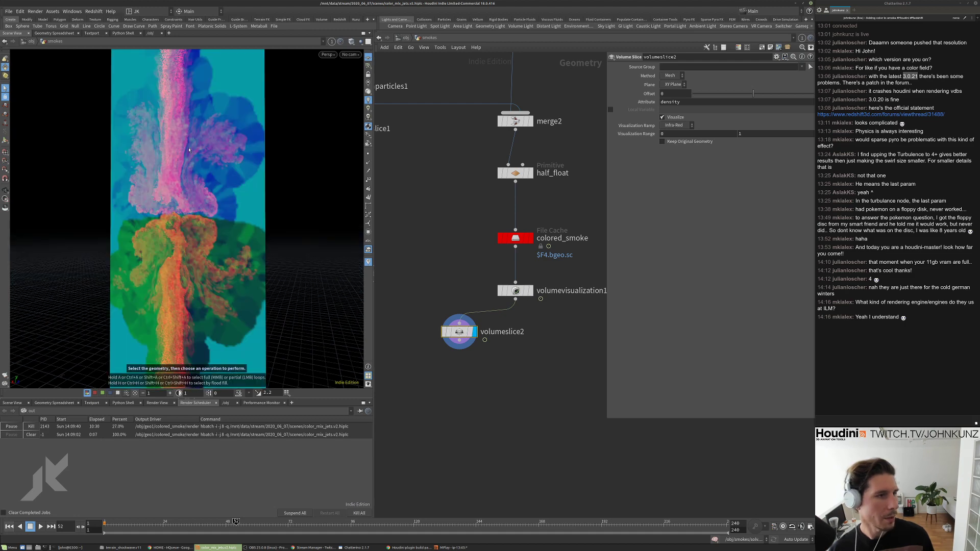
{"action": "middle_click_drag", "start_coordinate": [438, 219], "coordinate": [428, 192]}
{"action": "scroll", "coordinate": [212, 206], "scroll_direction": "up", "scroll_amount": 5}
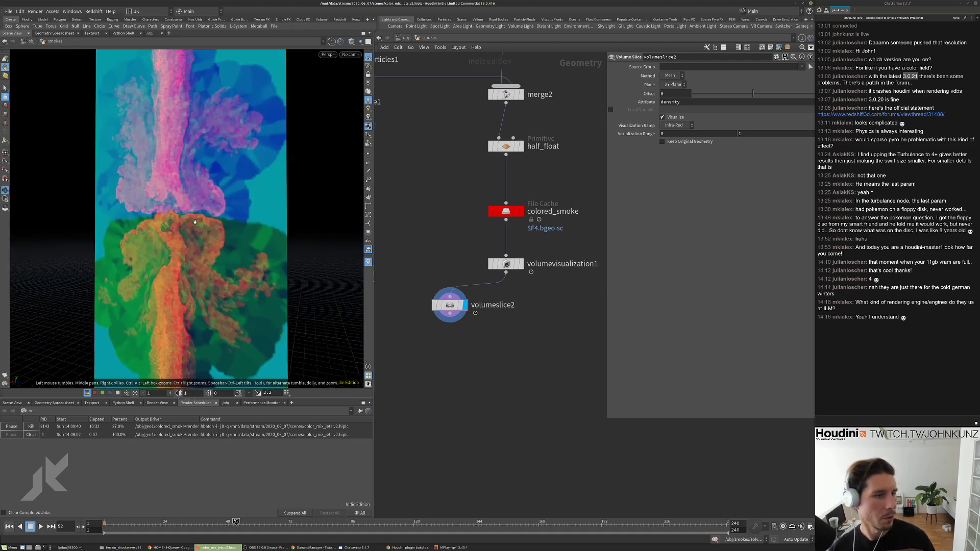
{"action": "scroll", "coordinate": [213, 206], "scroll_direction": "down", "scroll_amount": 5}
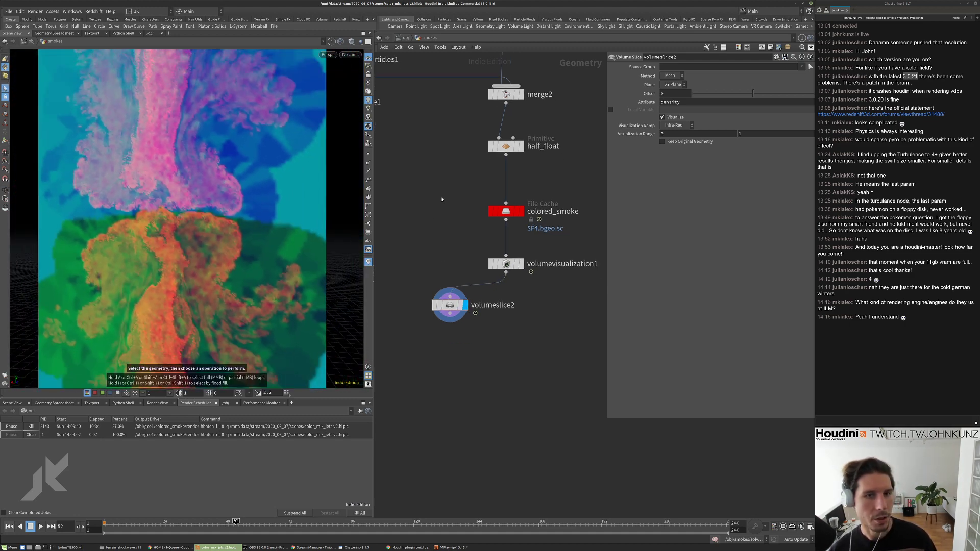
{"action": "key", "text": "Tab"}
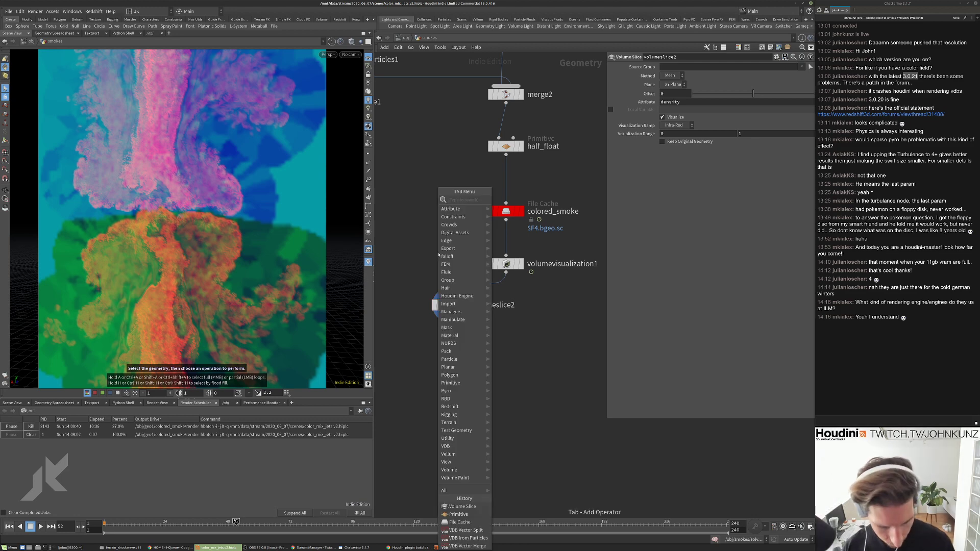
{"action": "key", "text": "Return"}
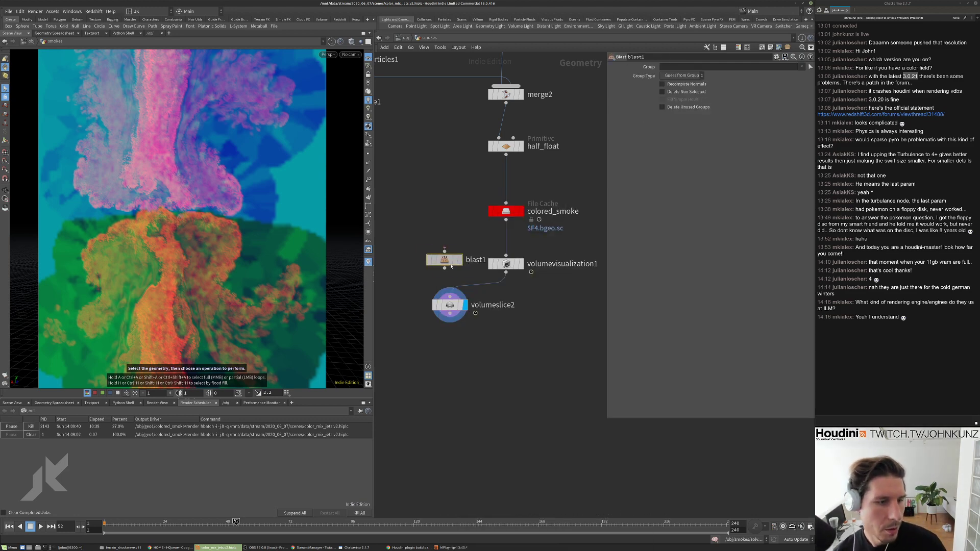
{"action": "left_click", "coordinate": [464, 282]}
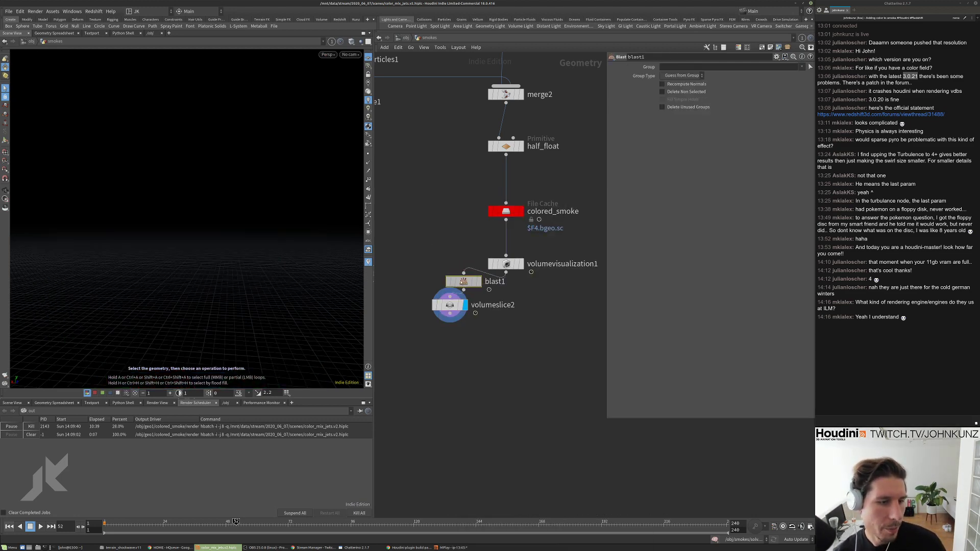
{"action": "left_click", "coordinate": [802, 67]}
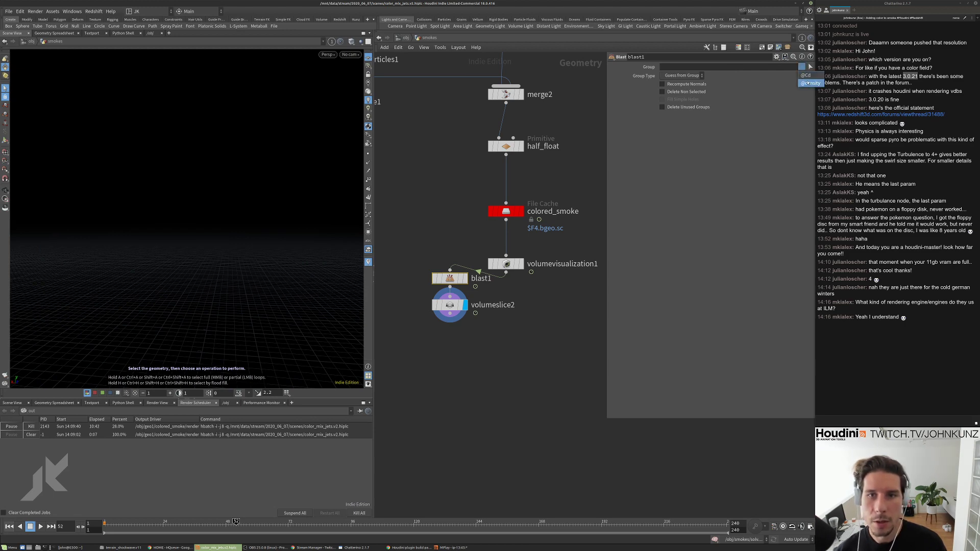
{"action": "left_click", "coordinate": [811, 82]}
Frame and orbit around the density slice to inspect its purple region and edges.
{"action": "key", "text": "Escape"}
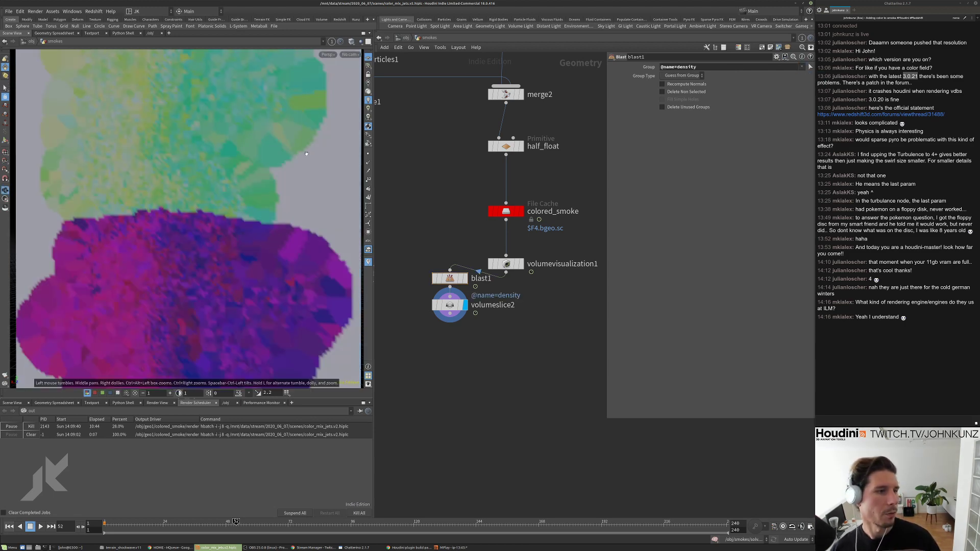
{"action": "key", "text": "h"}
{"action": "left_click_drag", "start_coordinate": [202, 202], "coordinate": [140, 222]}
{"action": "right_click_drag", "start_coordinate": [140, 222], "coordinate": [275, 165]}
{"action": "mouse_move", "coordinate": [275, 165]}
{"action": "left_mouse_down"}
{"action": "mouse_move", "coordinate": [247, 154]}
{"action": "mouse_move", "coordinate": [155, 162]}
{"action": "left_mouse_up"}
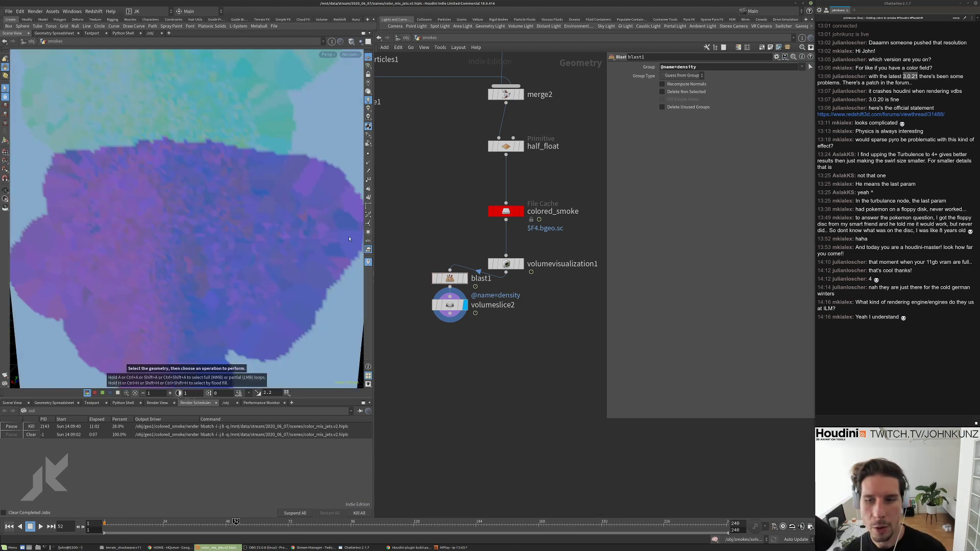
{"action": "scroll", "coordinate": [339, 168], "scroll_direction": "down", "scroll_amount": 6}
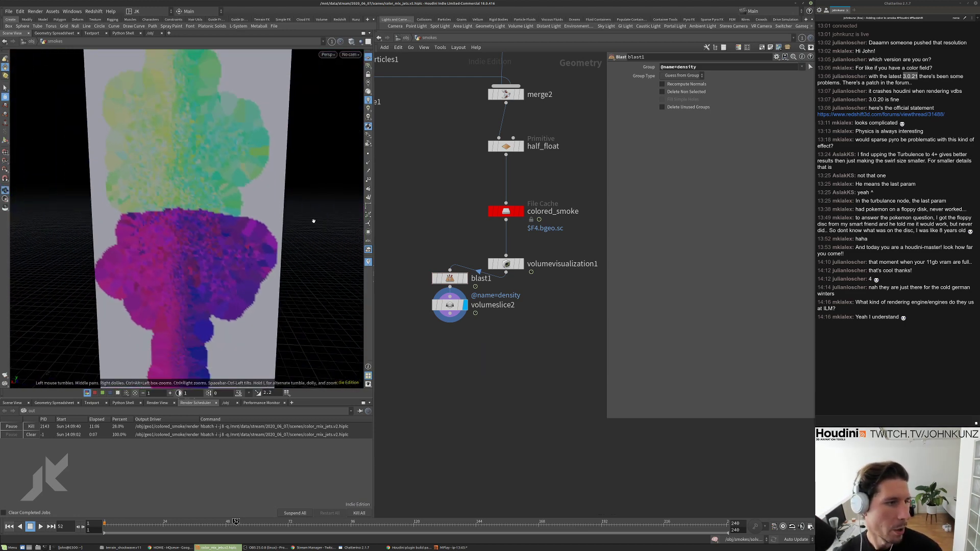
{"action": "left_click_drag", "start_coordinate": [313, 219], "coordinate": [290, 173]}
{"action": "scroll", "coordinate": [290, 174], "scroll_direction": "up", "scroll_amount": 4}
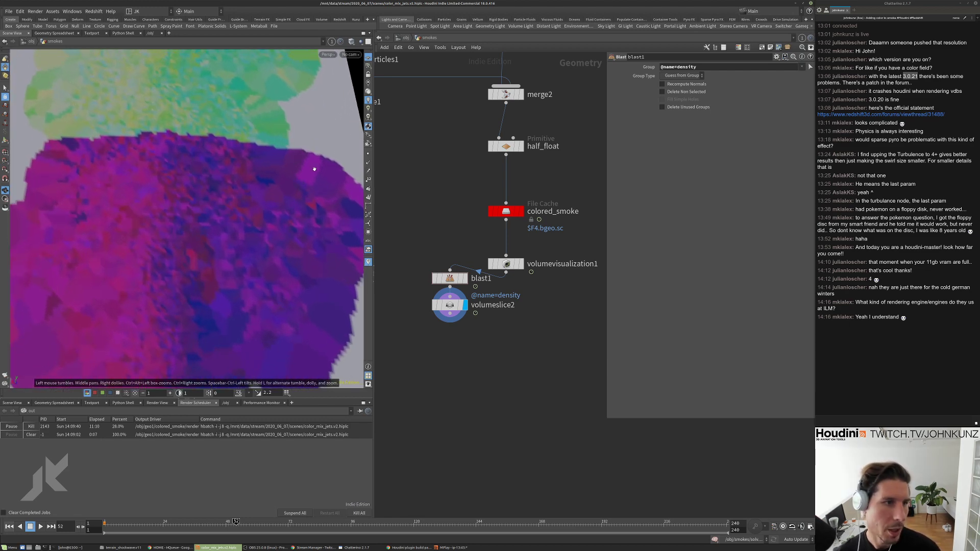
{"action": "left_click_drag", "start_coordinate": [314, 169], "coordinate": [121, 179]}
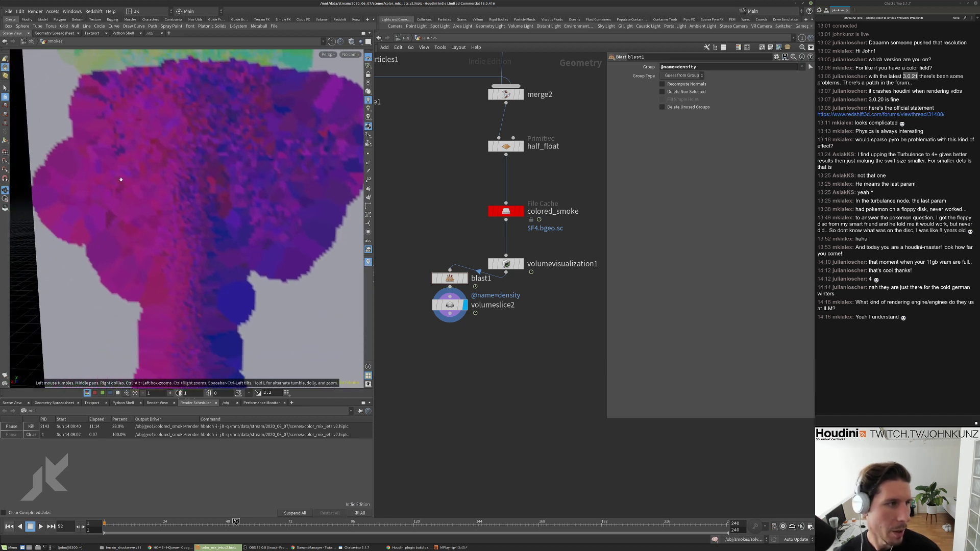
{"action": "key", "text": "Escape"}
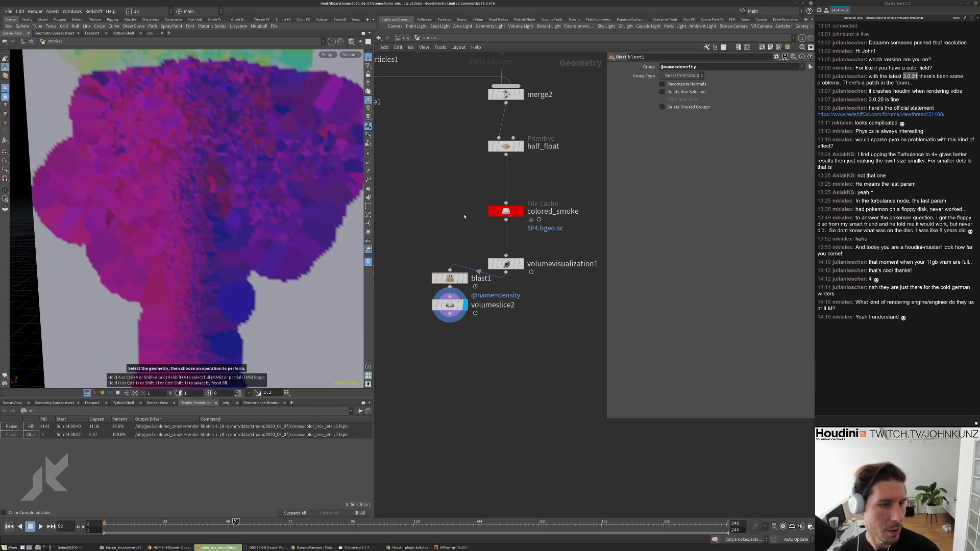
{"action": "key", "text": "Tab"}
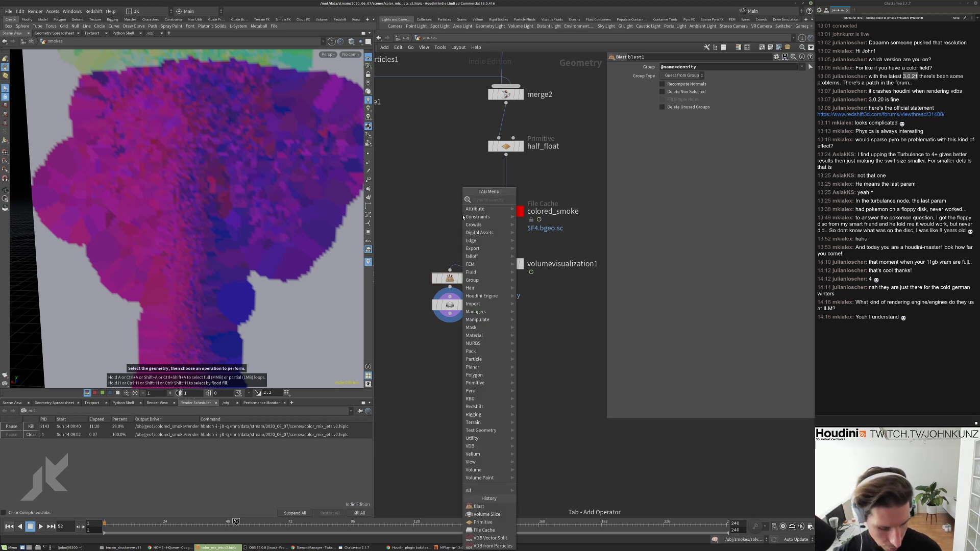
Add a VDB Smooth node (vdbsmooth1) between blast1 and volumeslice2.
{"action": "key", "text": "Escape"}
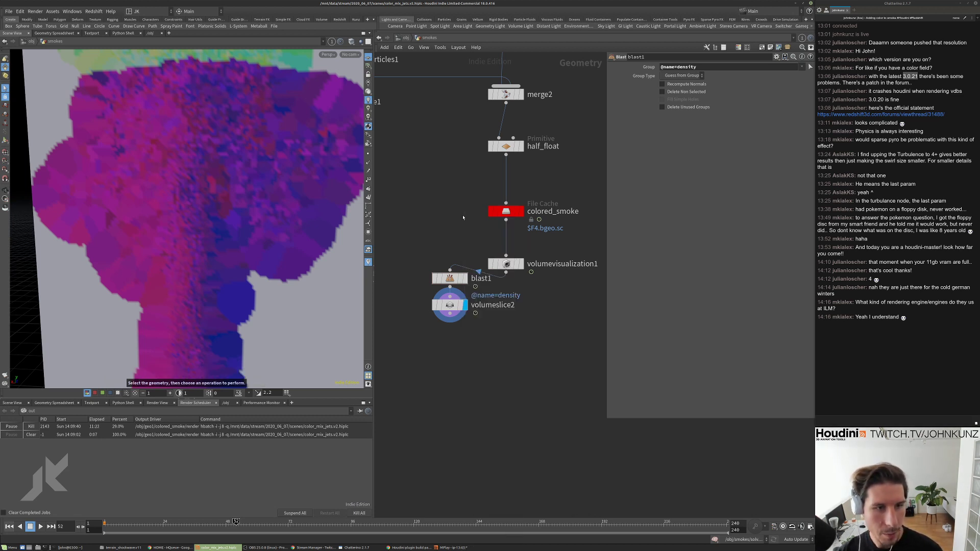
{"action": "key", "text": "Tab"}
{"action": "key", "text": "Down"}
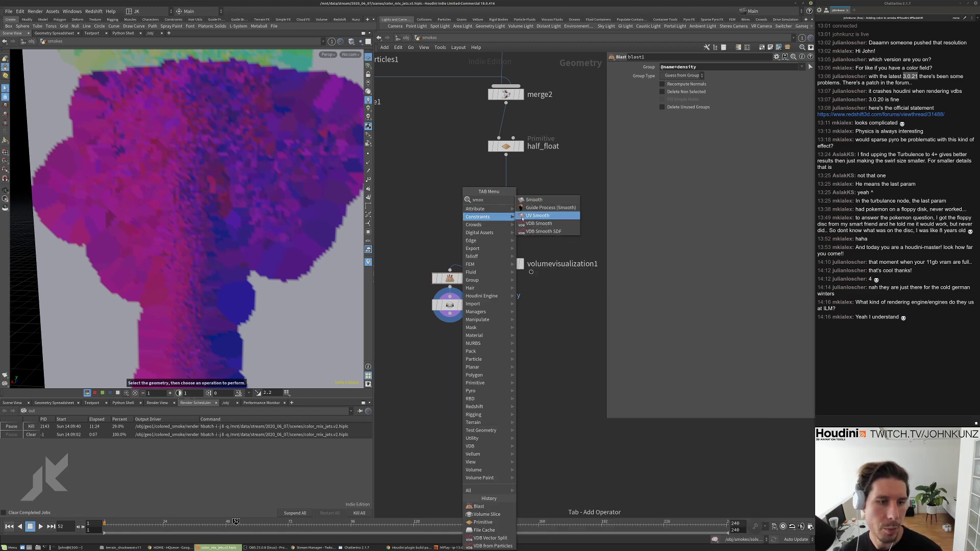
{"action": "key", "text": "Down"}
{"action": "key", "text": "Return"}
{"action": "left_click", "coordinate": [514, 388]}
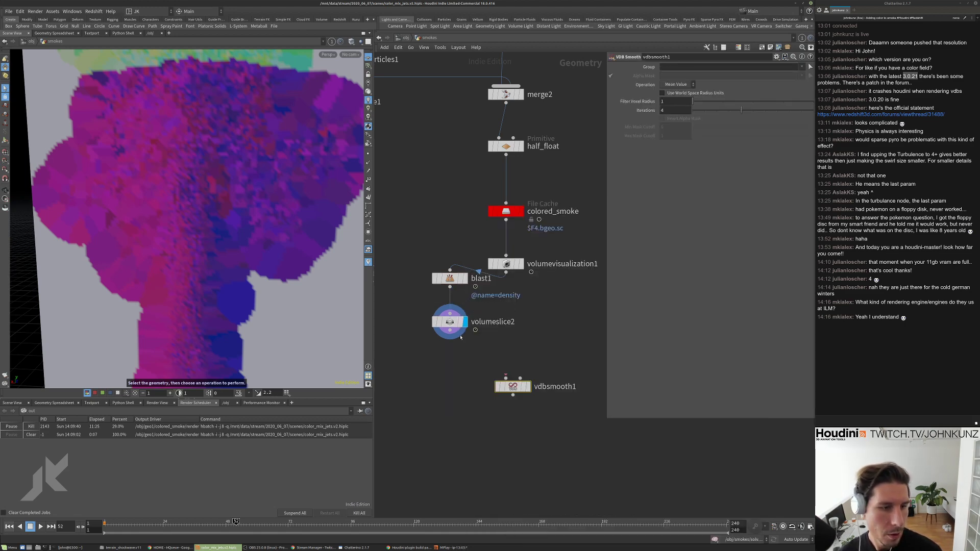
{"action": "left_click_drag", "start_coordinate": [513, 386], "coordinate": [450, 305]}
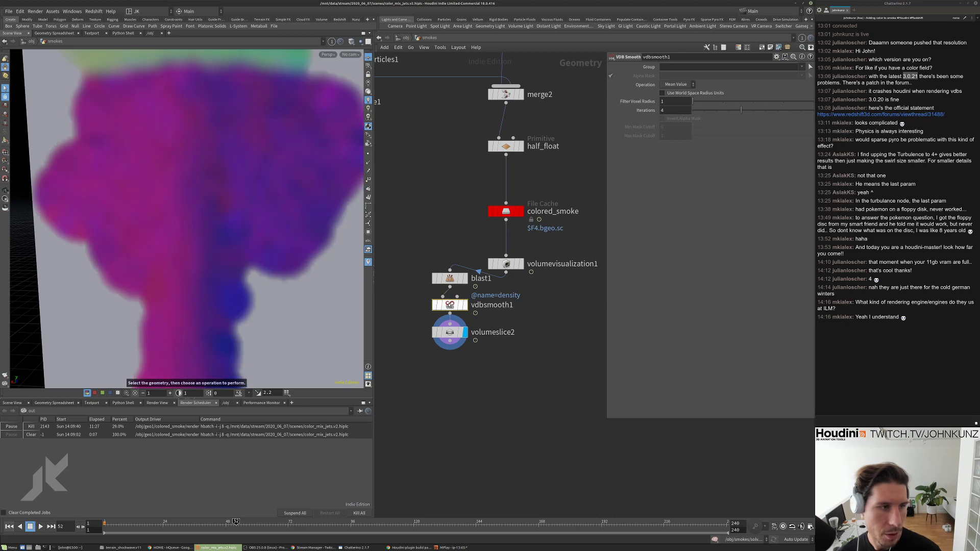
{"action": "key", "text": "space+h"}
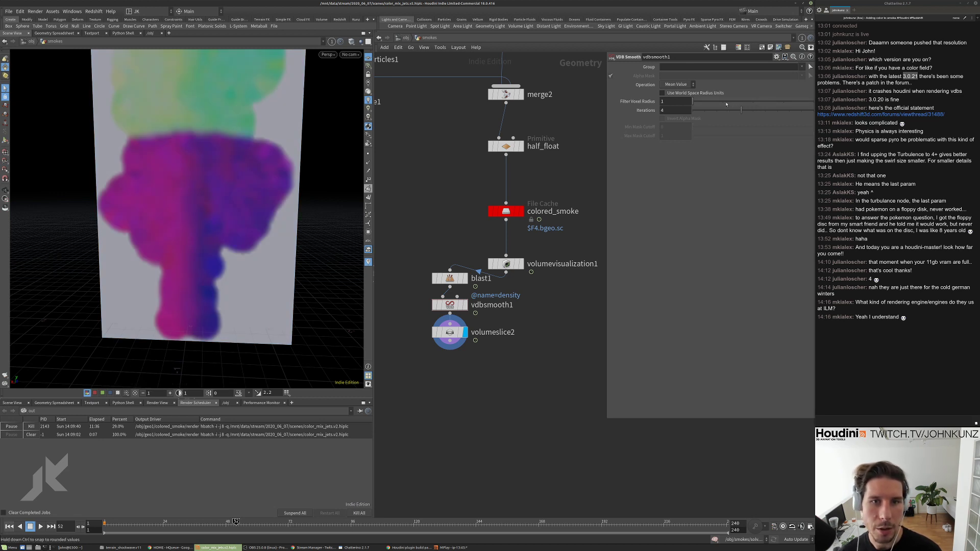
{"action": "left_click", "coordinate": [682, 110]}
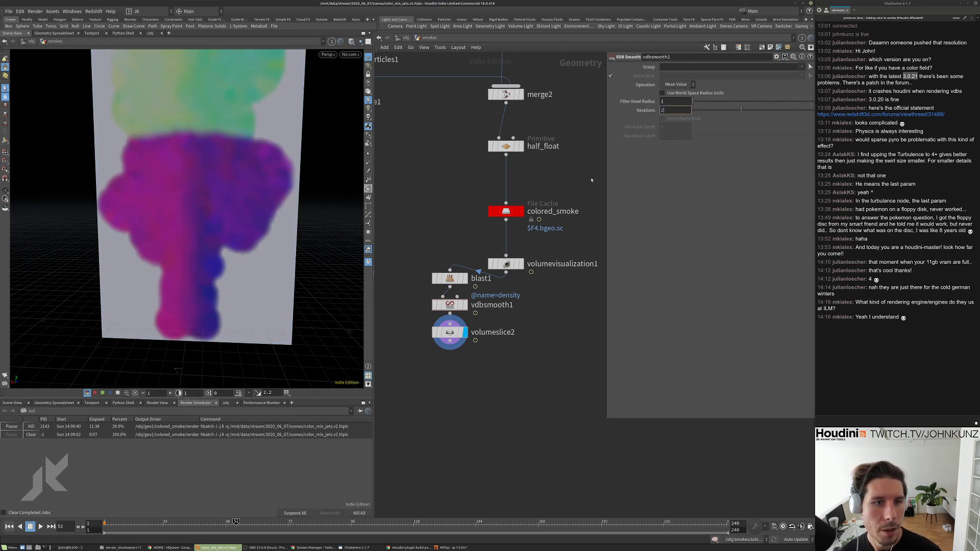
{"action": "type", "text": "2"}
{"action": "key", "text": "Return"}
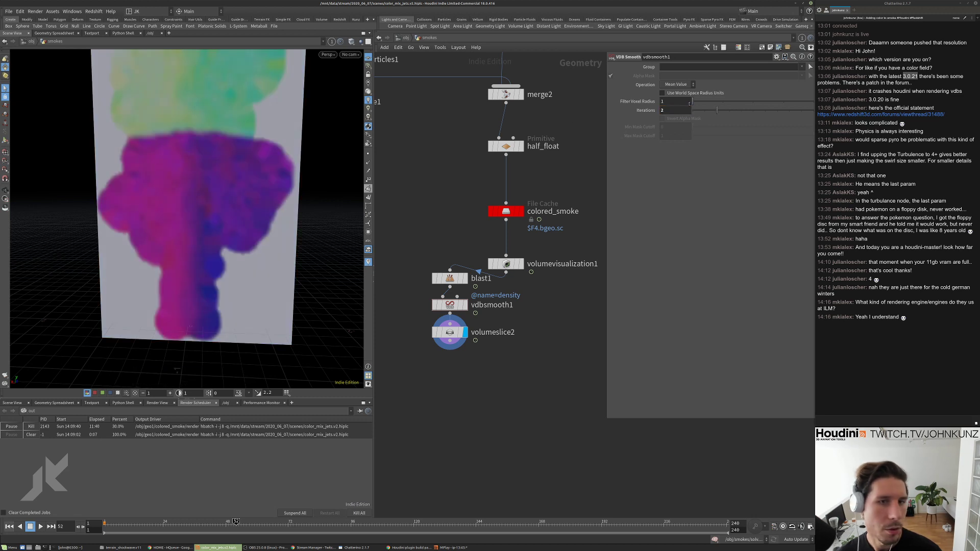
{"action": "left_click", "coordinate": [680, 102]}
{"action": "type", "text": "2"}
{"action": "key", "text": "Return"}
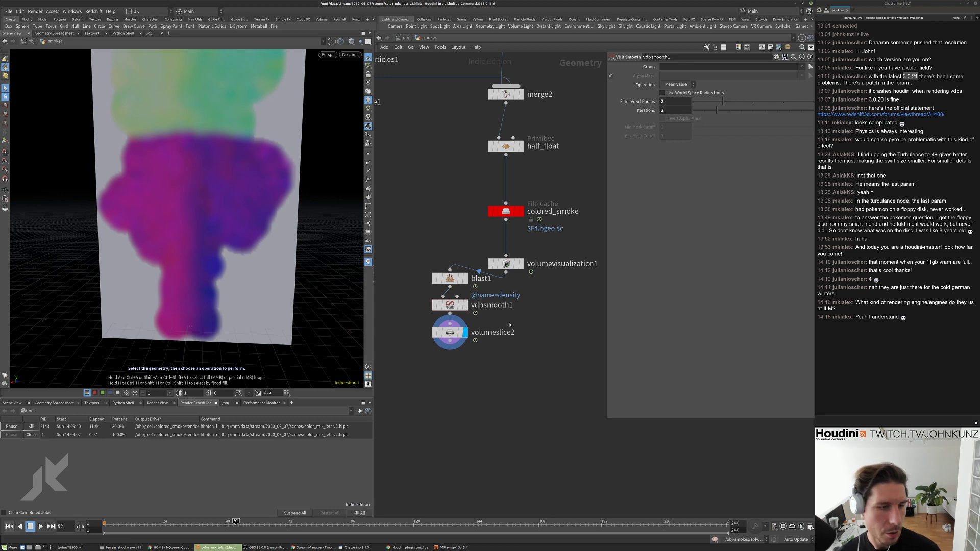
{"action": "left_click_drag", "start_coordinate": [449, 332], "coordinate": [454, 363]}
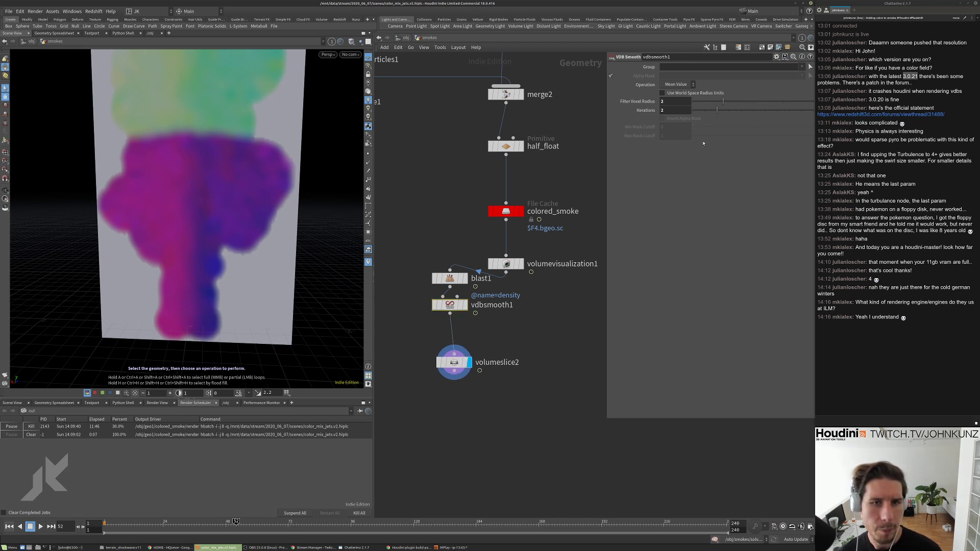
{"action": "left_click", "coordinate": [801, 68]}
{"action": "left_click", "coordinate": [804, 75]}
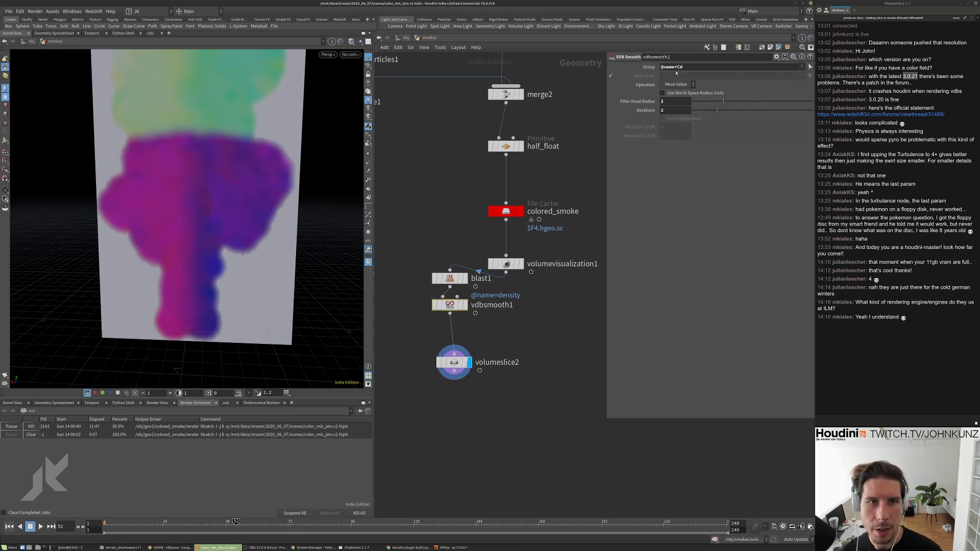
Rewire vdbsmooth1 between colored_smoke and volumevisualization1, and display the visualization.
{"action": "left_click_drag", "start_coordinate": [449, 304], "coordinate": [500, 232]}
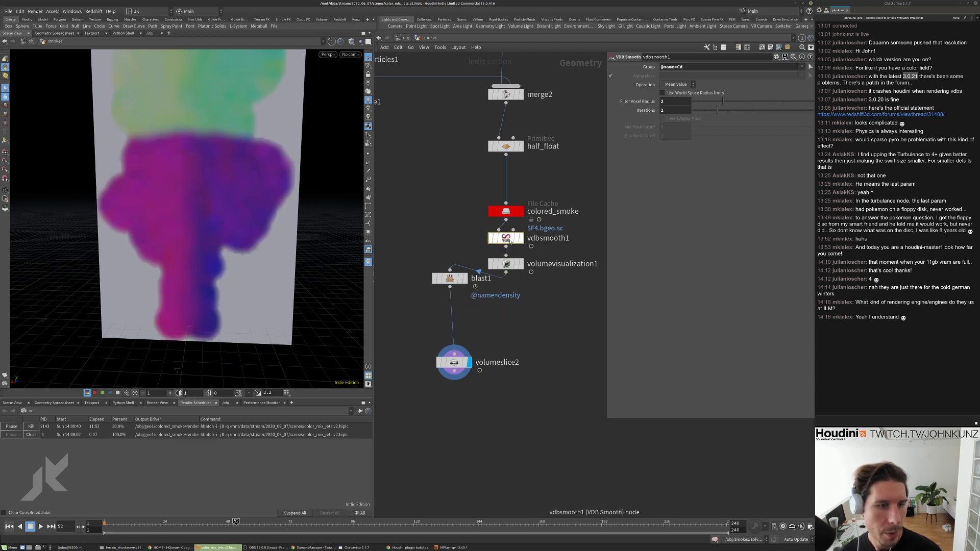
{"action": "scroll", "coordinate": [521, 266], "scroll_direction": "up", "scroll_amount": 2}
{"action": "left_click", "coordinate": [519, 265]}
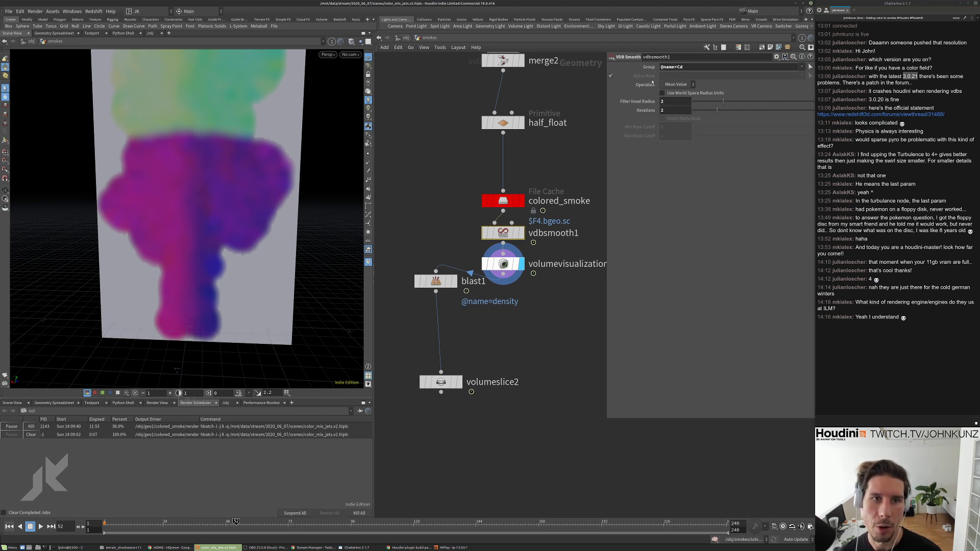
{"action": "key", "text": "Down"}
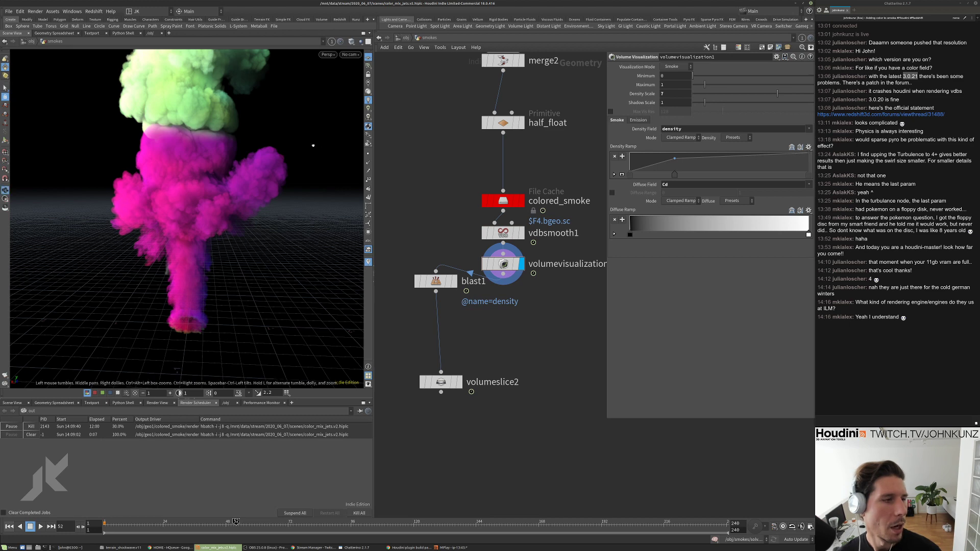
Orbit and move in close to view the coloured smoke from several angles.
{"action": "left_click_drag", "start_coordinate": [313, 149], "coordinate": [251, 153]}
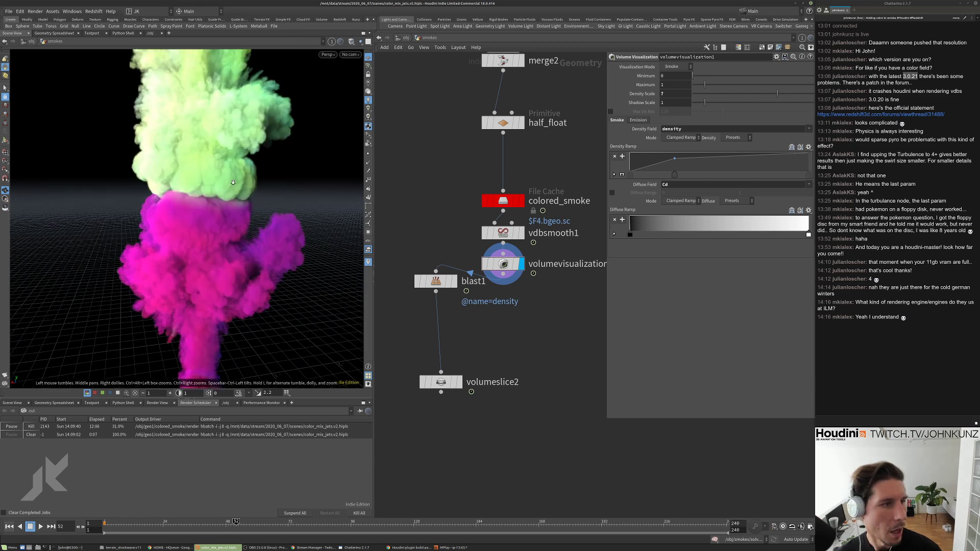
{"action": "right_click_drag", "start_coordinate": [194, 183], "coordinate": [250, 184]}
{"action": "left_click_drag", "start_coordinate": [228, 171], "coordinate": [204, 167]}
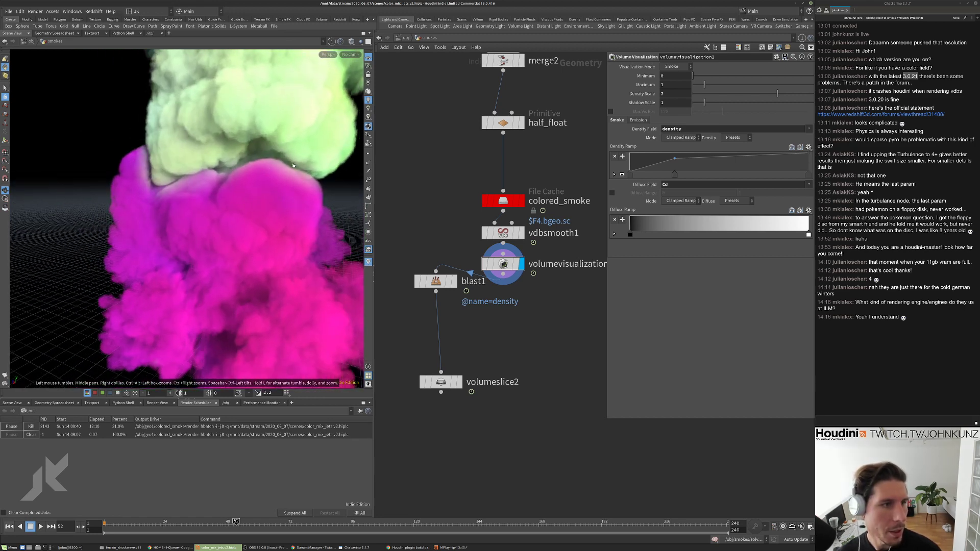
{"action": "left_click_drag", "start_coordinate": [294, 166], "coordinate": [224, 195]}
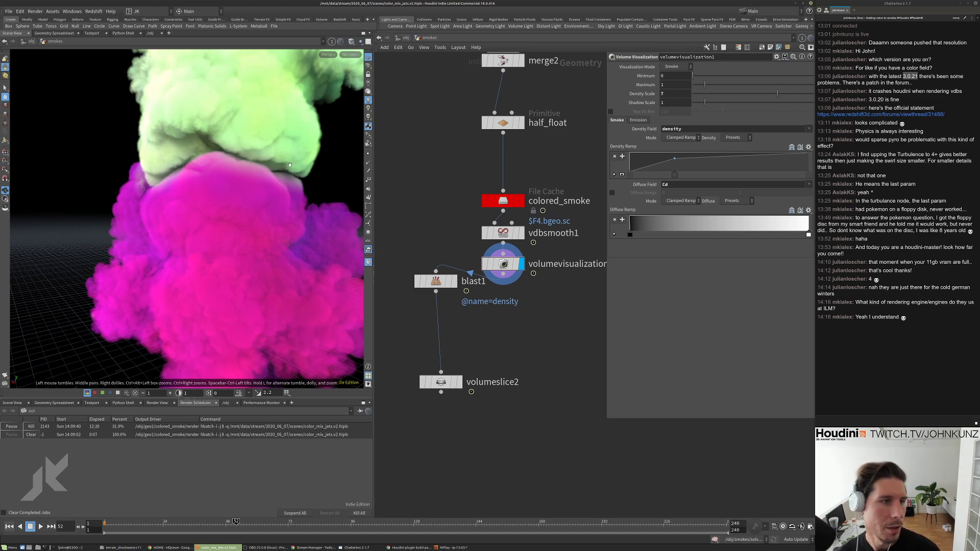
{"action": "left_click_drag", "start_coordinate": [291, 168], "coordinate": [298, 163]}
{"action": "scroll", "coordinate": [216, 176], "scroll_direction": "down", "scroll_amount": 10}
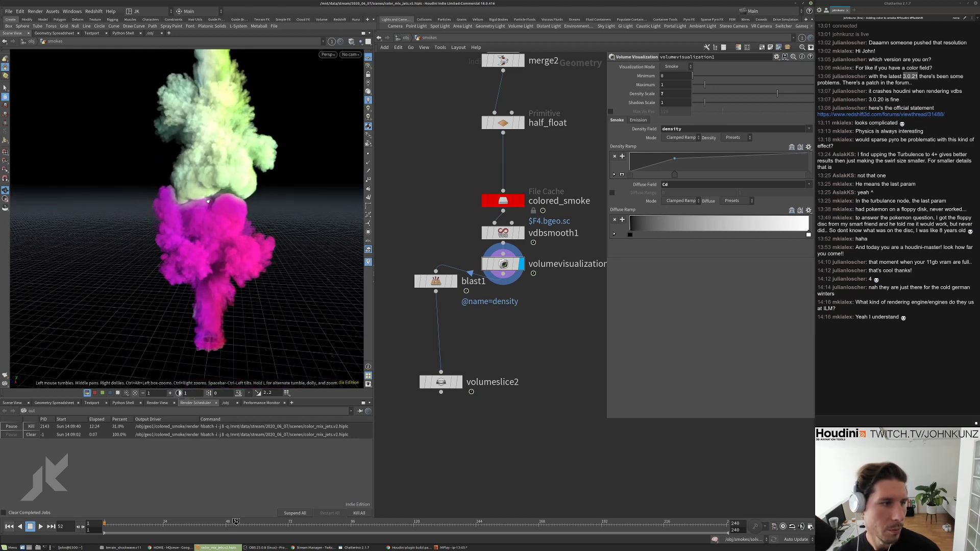
Line up blast1 and volumeslice2 in a straight column below the volume visualization.
{"action": "left_click_drag", "start_coordinate": [438, 285], "coordinate": [505, 321]}
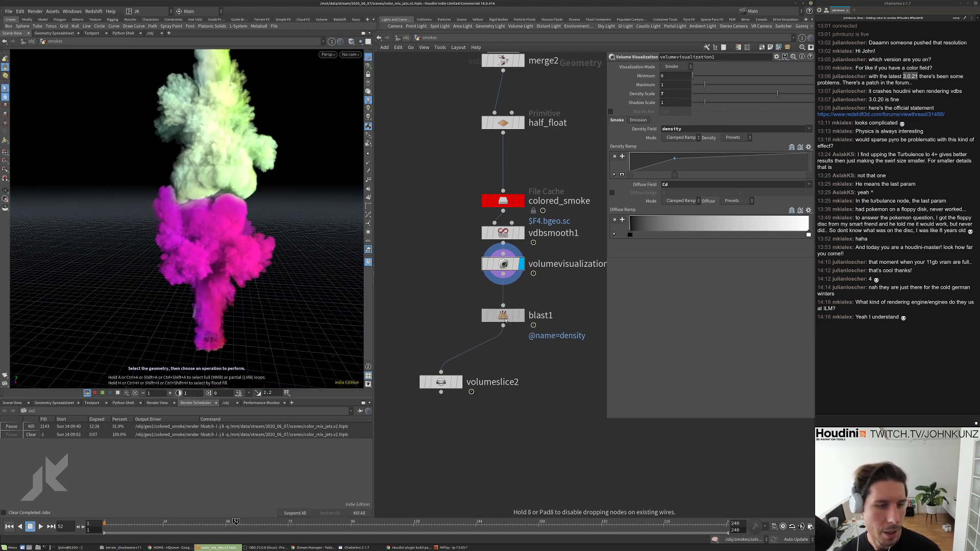
{"action": "key", "text": "l"}
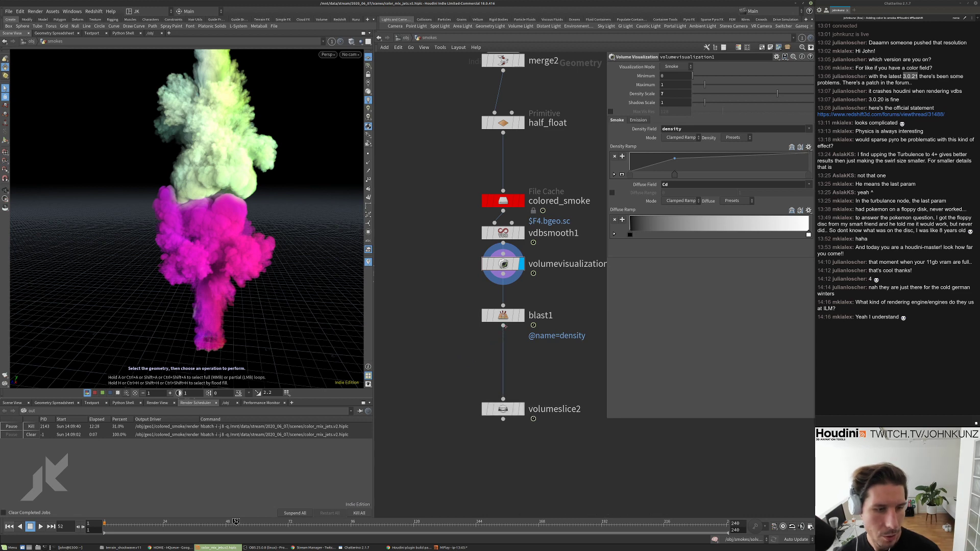
{"action": "key", "text": "l"}
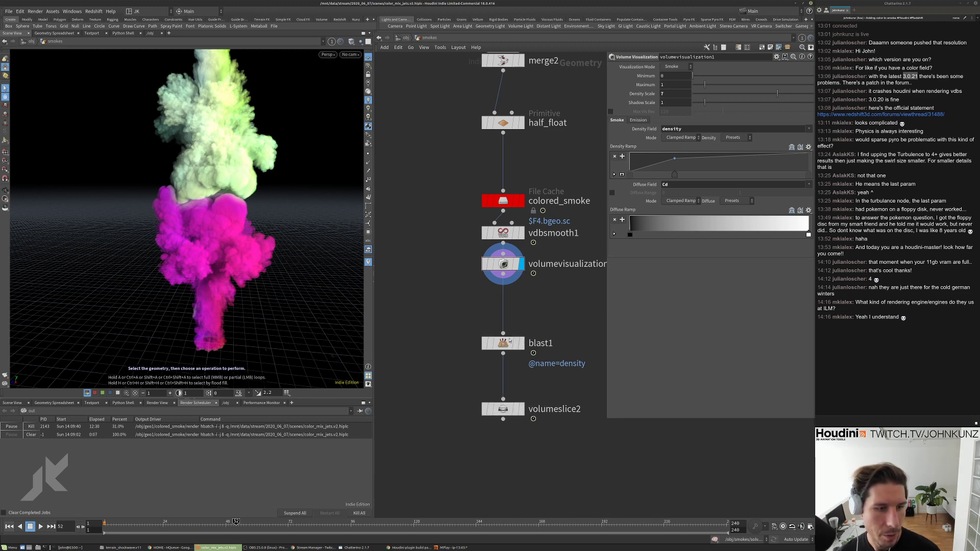
{"action": "scroll", "coordinate": [501, 312], "scroll_direction": "up", "scroll_amount": 1}
Lower vdbsmooth1's filter voxel radius and iterations to 1, then review the smoke.
{"action": "left_click", "coordinate": [482, 241]}
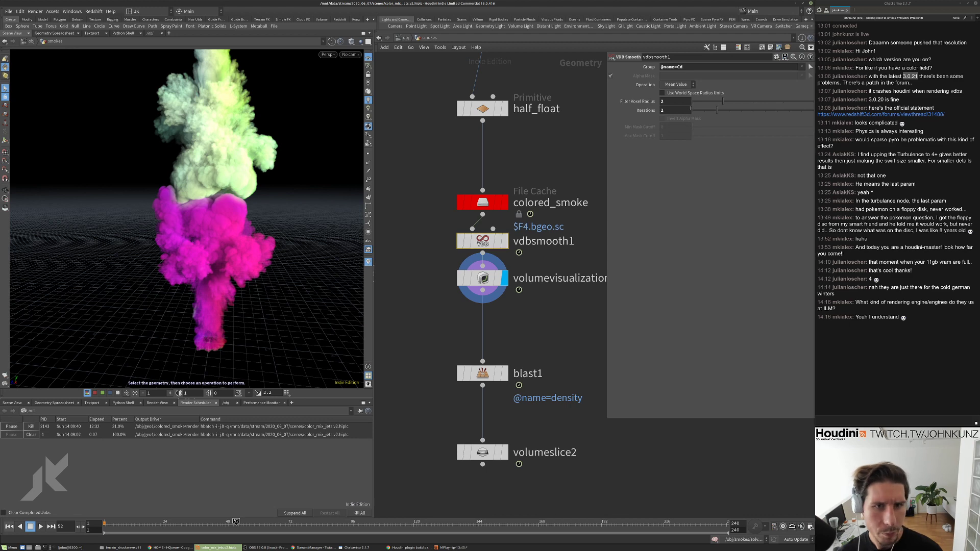
{"action": "left_click_drag", "start_coordinate": [723, 101], "coordinate": [693, 101]}
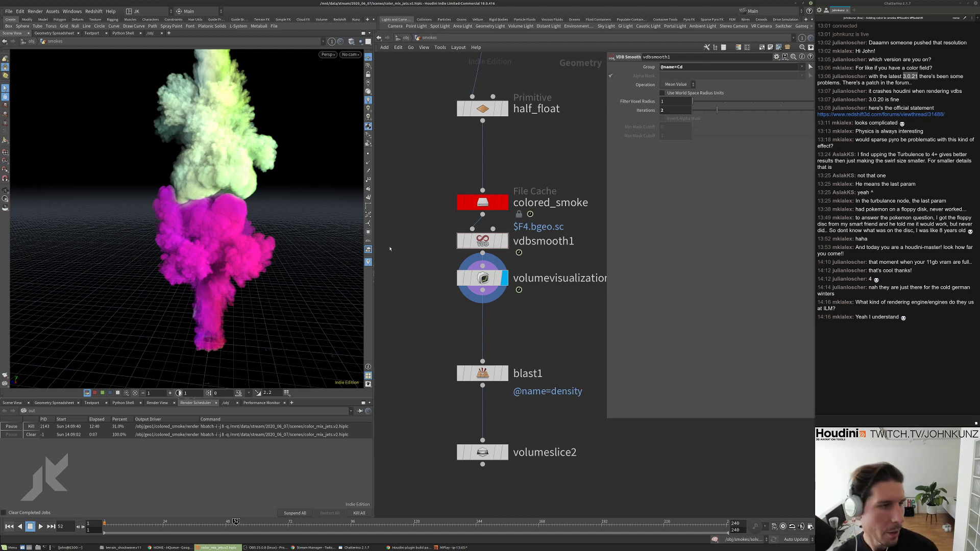
{"action": "mouse_move", "coordinate": [389, 247]}
{"action": "middle_mouse_down"}
{"action": "mouse_move", "coordinate": [394, 219]}
{"action": "mouse_move", "coordinate": [397, 237]}
{"action": "middle_mouse_up"}
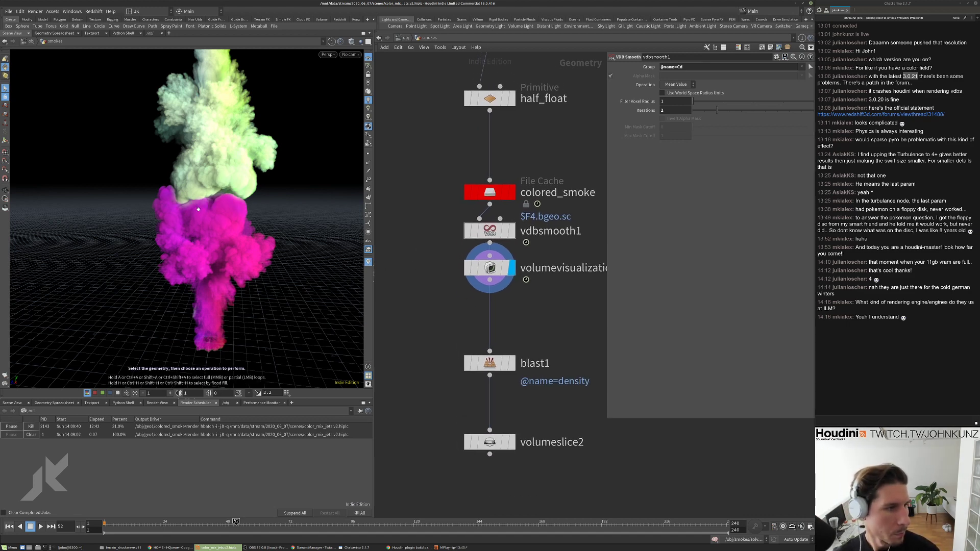
{"action": "scroll", "coordinate": [198, 209], "scroll_direction": "up", "scroll_amount": 5}
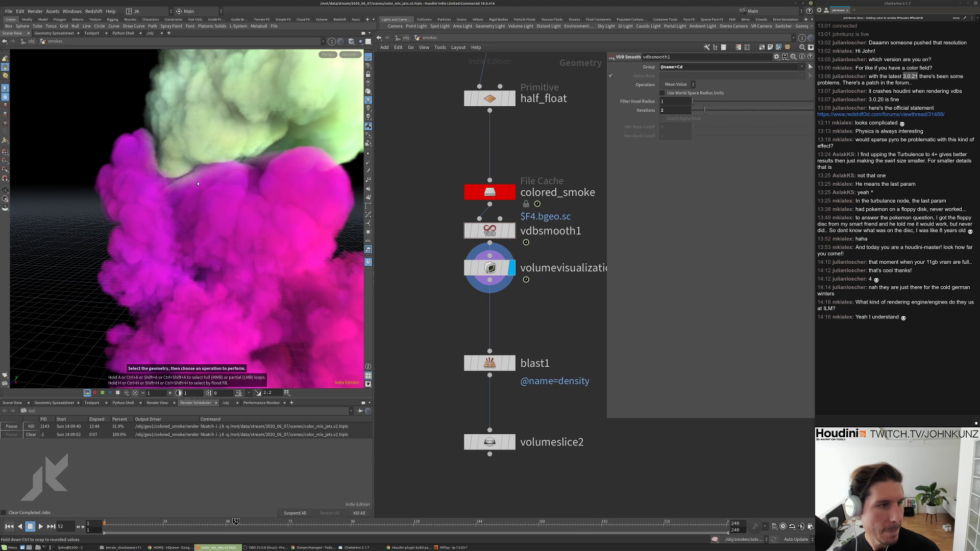
{"action": "key", "text": "ctrl+z"}
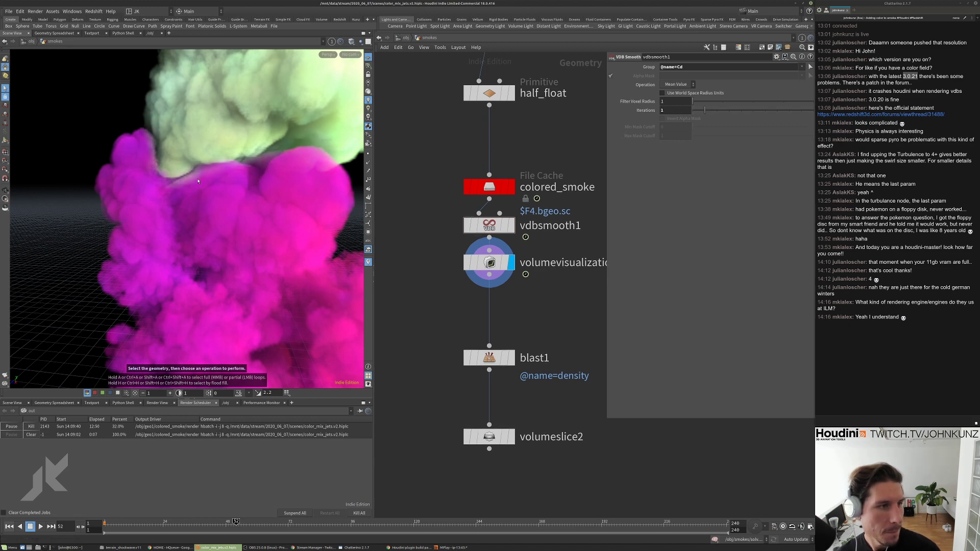
{"action": "left_click_drag", "start_coordinate": [259, 189], "coordinate": [217, 239]}
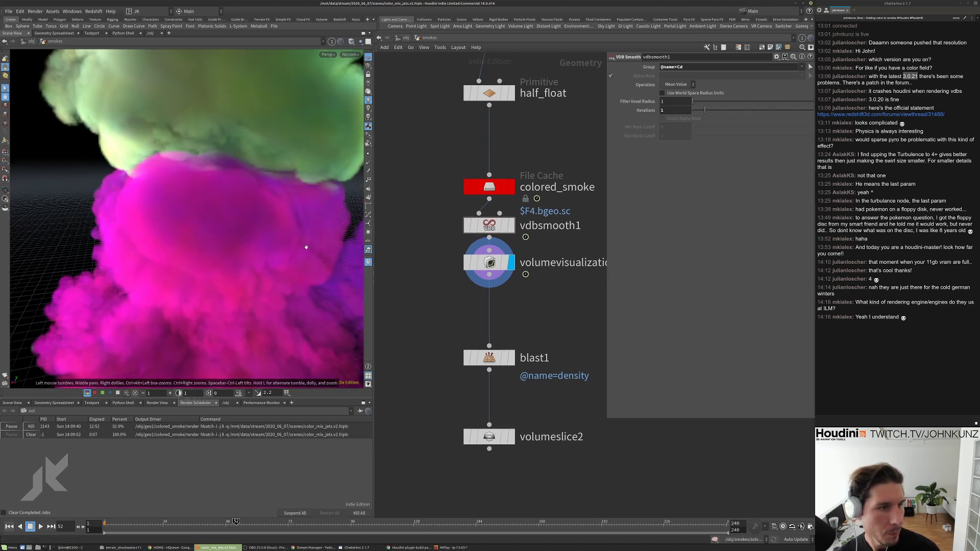
{"action": "right_click_drag", "start_coordinate": [216, 239], "coordinate": [189, 261]}
{"action": "left_click_drag", "start_coordinate": [189, 262], "coordinate": [174, 214]}
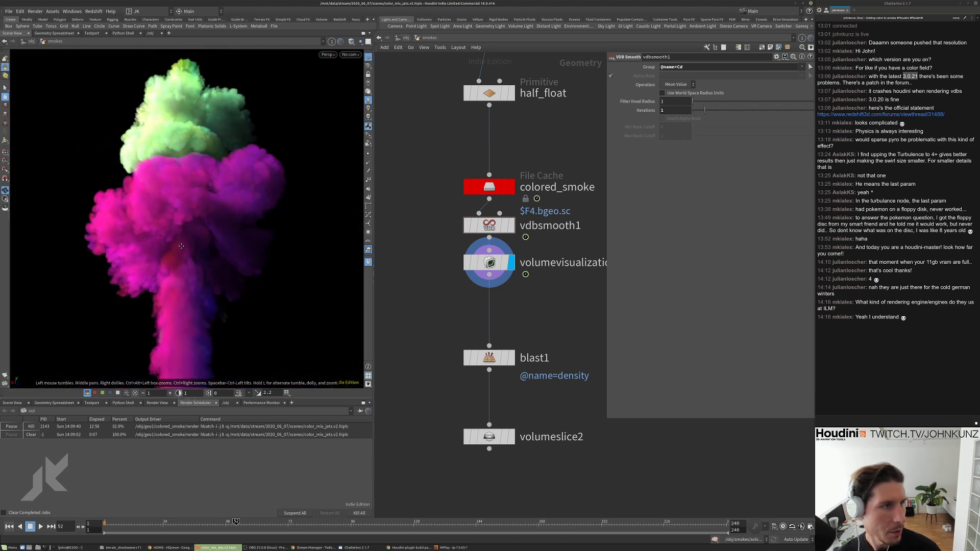
Display volumeslice2 and turn the view to face the colour slice plane.
{"action": "left_click", "coordinate": [512, 436]}
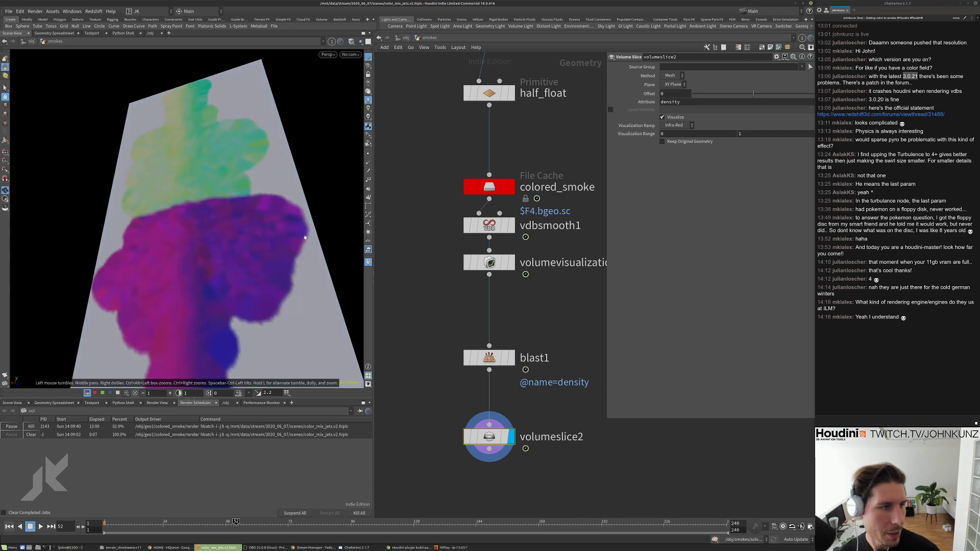
{"action": "left_click_drag", "start_coordinate": [327, 245], "coordinate": [326, 205]}
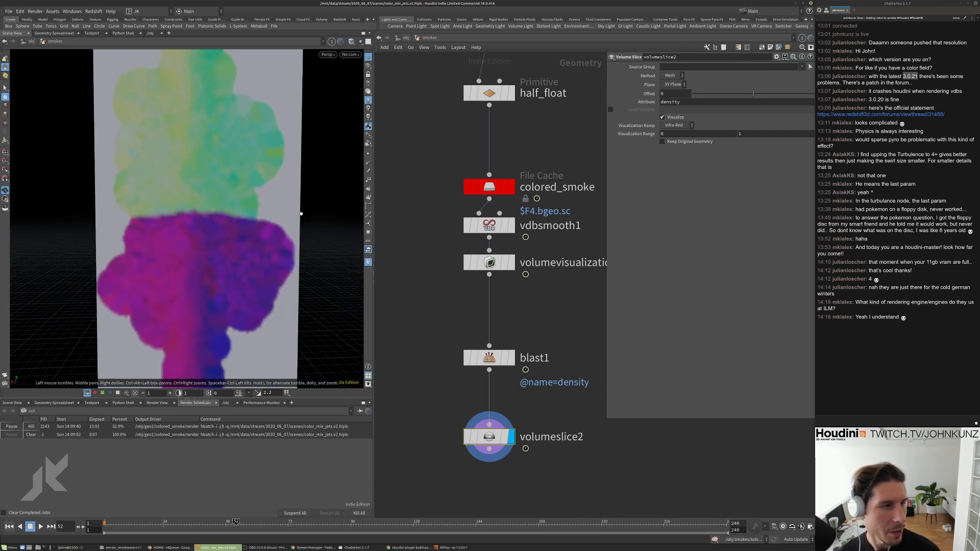
{"action": "right_click_drag", "start_coordinate": [301, 213], "coordinate": [241, 230]}
Select the colored_smoke cache and browse for its Geometry File.
{"action": "scroll", "coordinate": [418, 274], "scroll_direction": "down", "scroll_amount": 3}
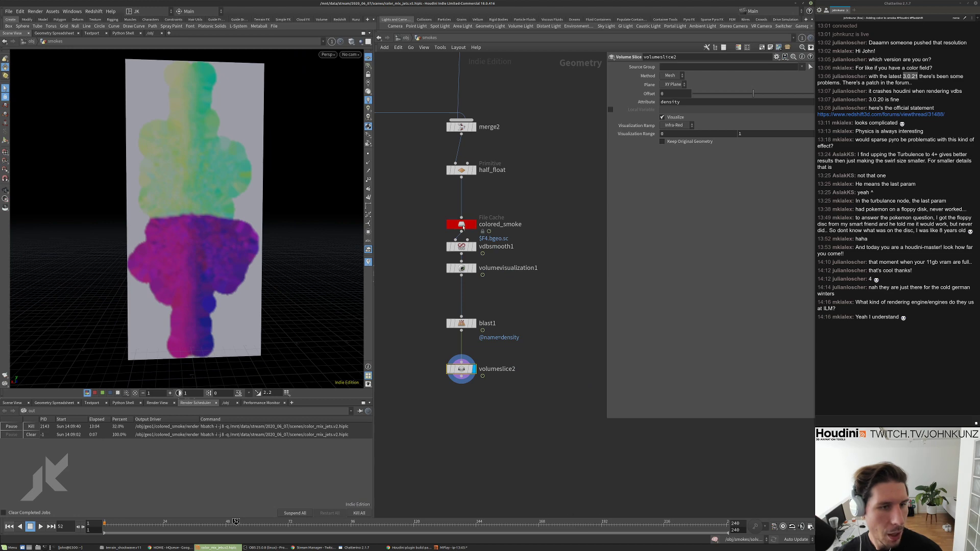
{"action": "left_click", "coordinate": [462, 225]}
{"action": "left_click", "coordinate": [812, 95]}
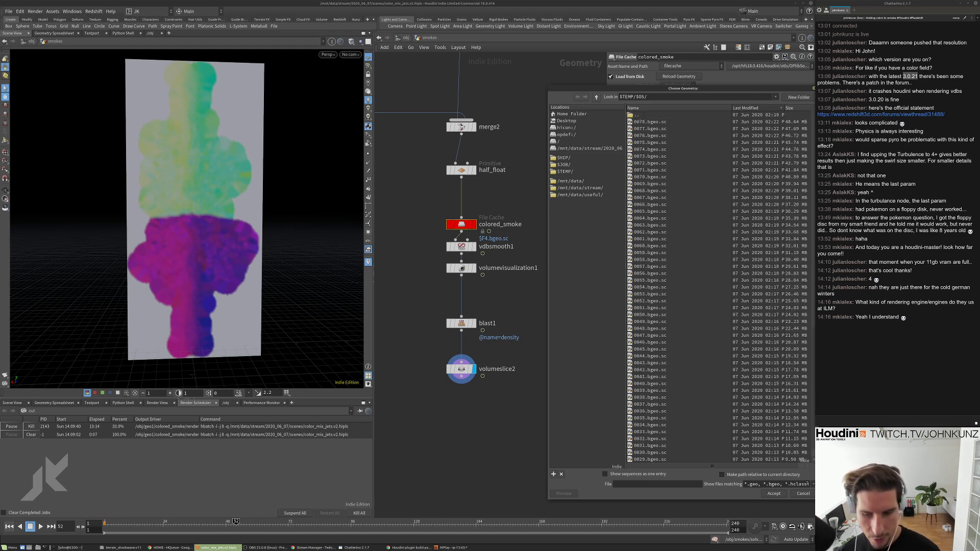
Close the file chooser without picking a file and pan the node network upward.
{"action": "left_click", "coordinate": [803, 494]}
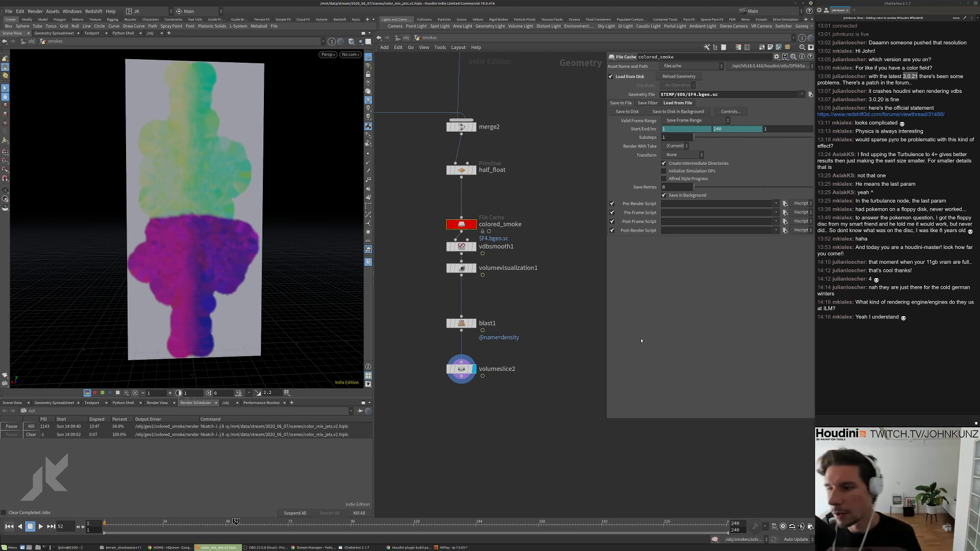
{"action": "left_click", "coordinate": [31, 427]}
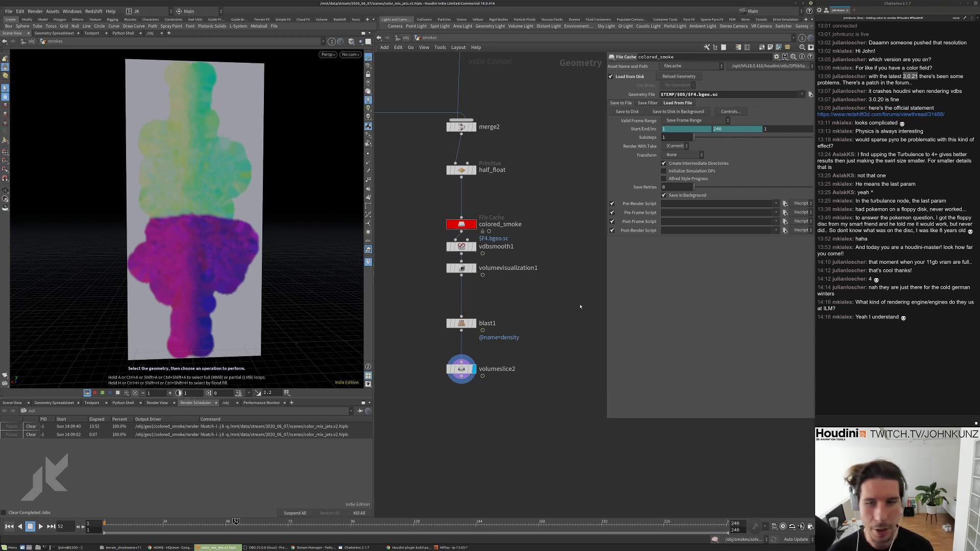
{"action": "middle_click_drag", "start_coordinate": [581, 307], "coordinate": [573, 283]}
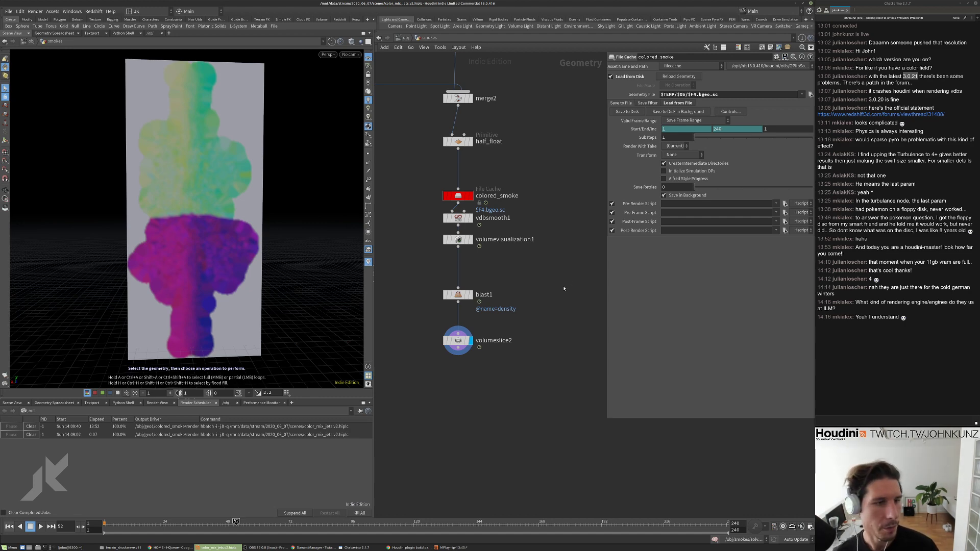
Display volumevisualization1, compare with vdbsmooth1, and rearrange the nodes down the chain.
{"action": "scroll", "coordinate": [470, 291], "scroll_direction": "up", "scroll_amount": 3}
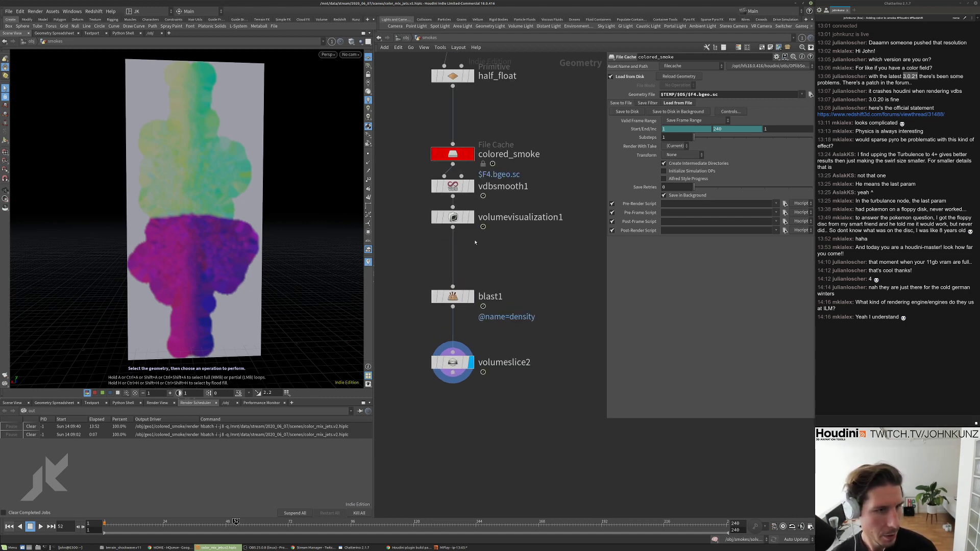
{"action": "left_click", "coordinate": [469, 217]}
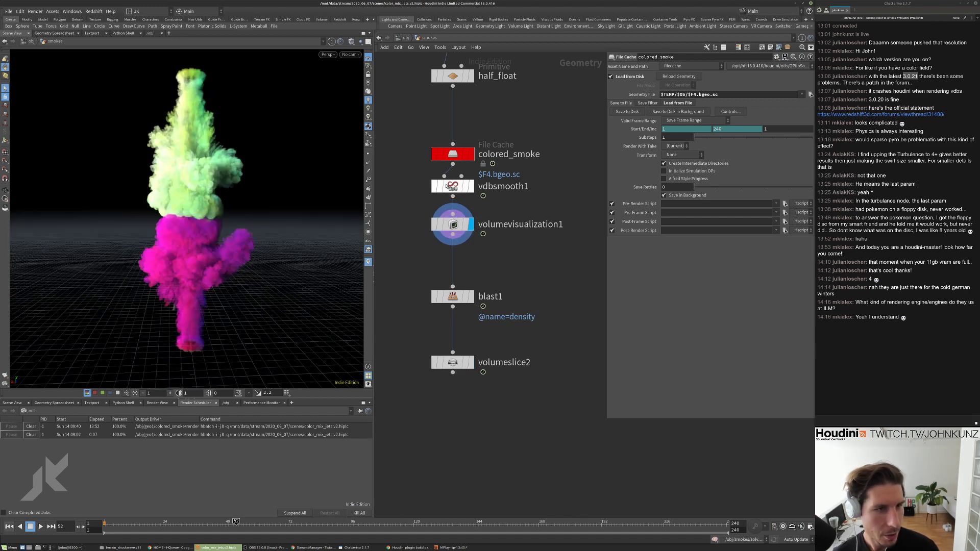
{"action": "left_click_drag", "start_coordinate": [460, 219], "coordinate": [458, 249]}
{"action": "left_click", "coordinate": [461, 189]}
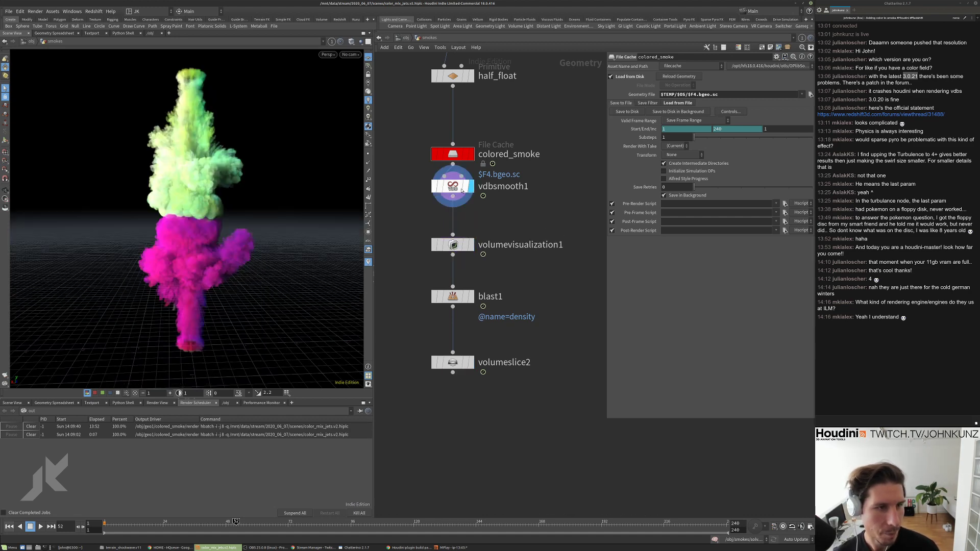
{"action": "left_click_drag", "start_coordinate": [455, 208], "coordinate": [455, 228]}
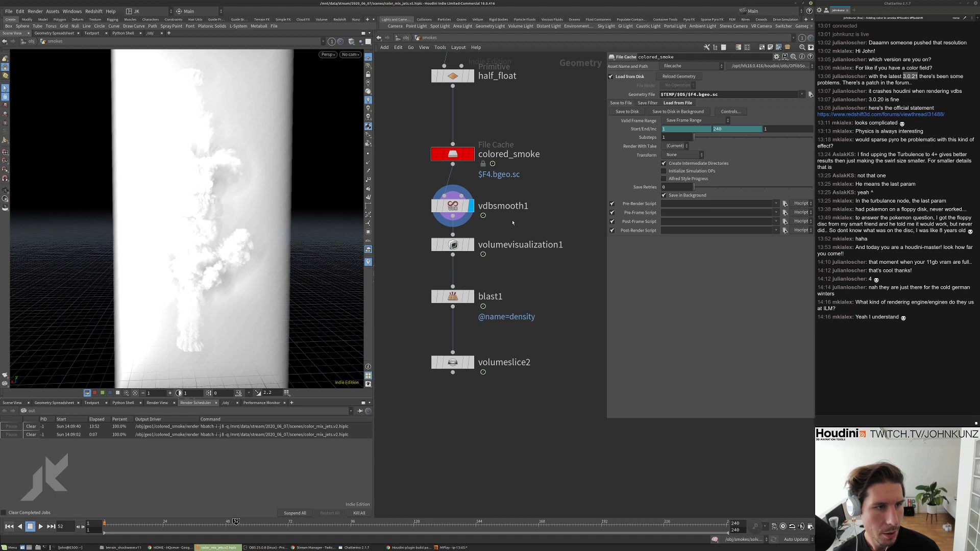
{"action": "left_click", "coordinate": [462, 245]}
{"action": "middle_click_drag", "start_coordinate": [508, 227], "coordinate": [508, 269]}
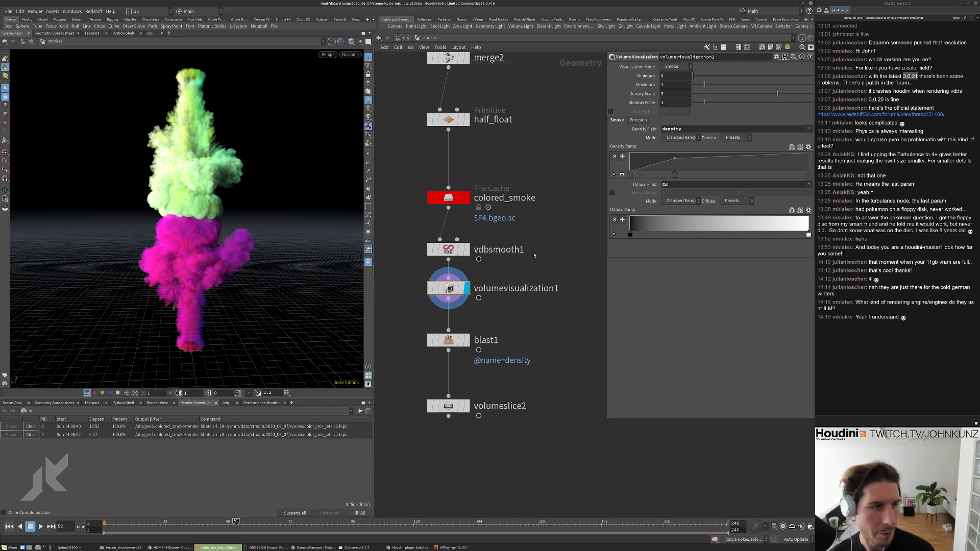
{"action": "scroll", "coordinate": [534, 255], "scroll_direction": "down", "scroll_amount": 2}
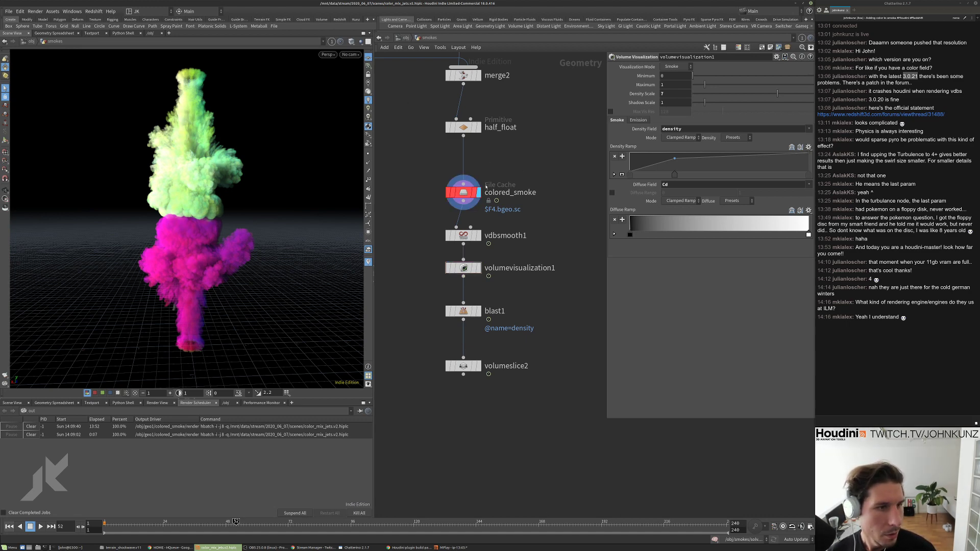
Inspect the colored_smoke cache settings, then return to the /obj level.
{"action": "left_click", "coordinate": [463, 193]}
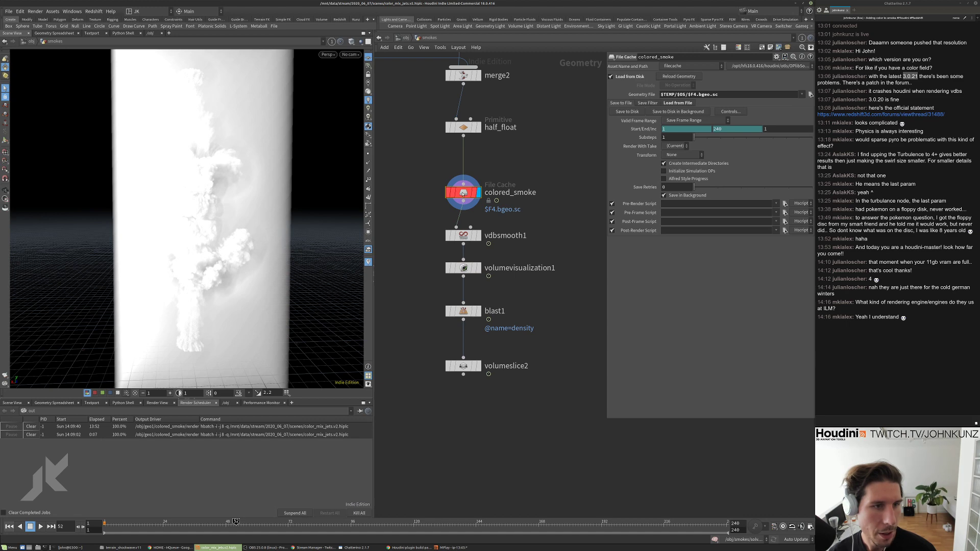
{"action": "key", "text": "Down"}
{"action": "key", "text": "Down"}
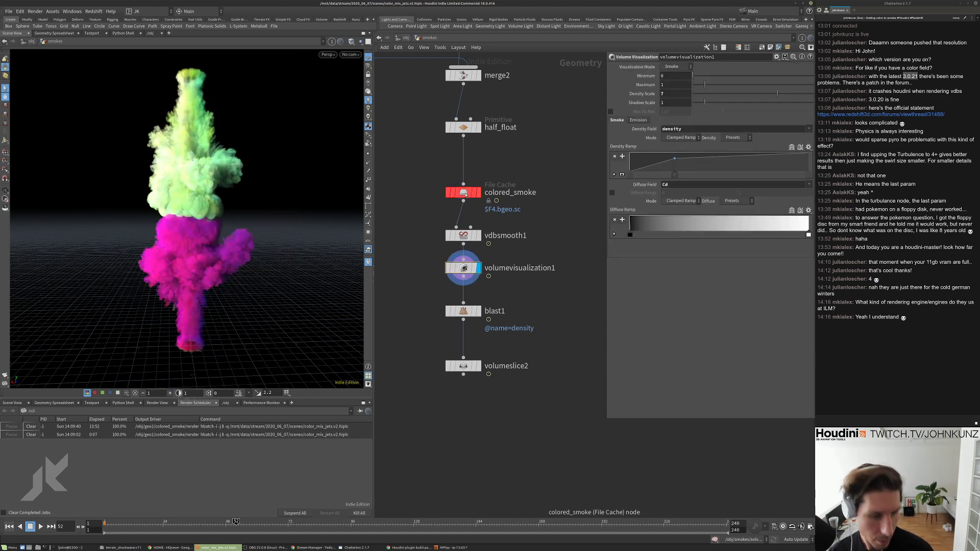
{"action": "left_click", "coordinate": [466, 194]}
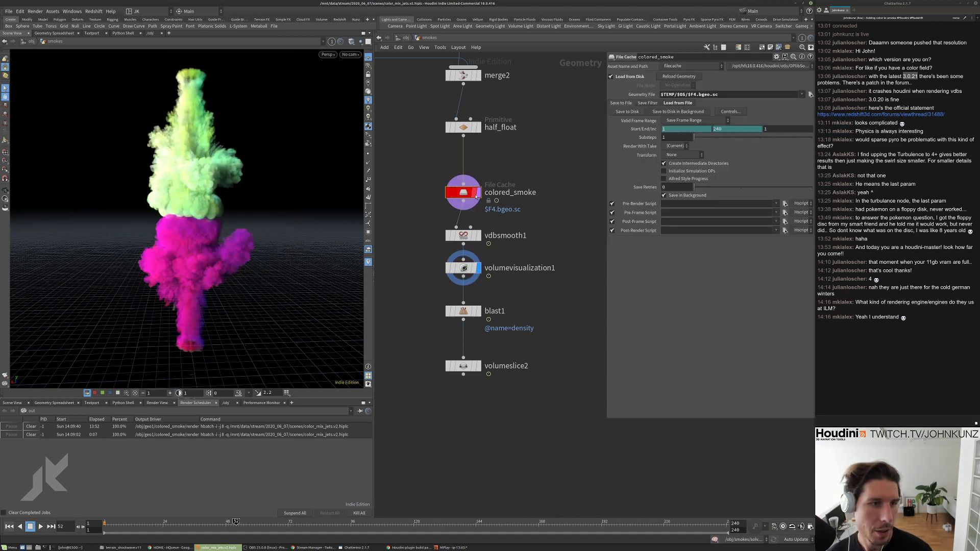
{"action": "scroll", "coordinate": [476, 240], "scroll_direction": "up", "scroll_amount": 3}
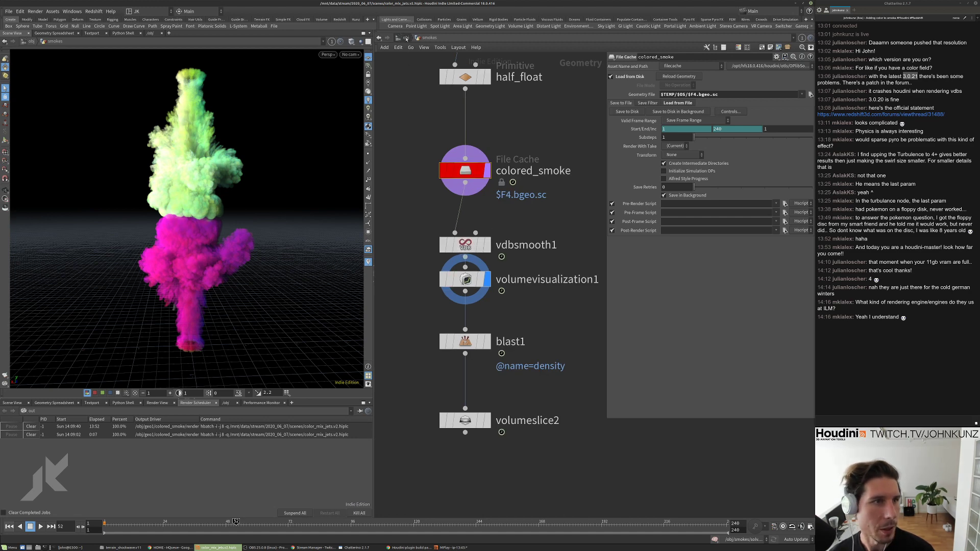
{"action": "left_click", "coordinate": [406, 38]}
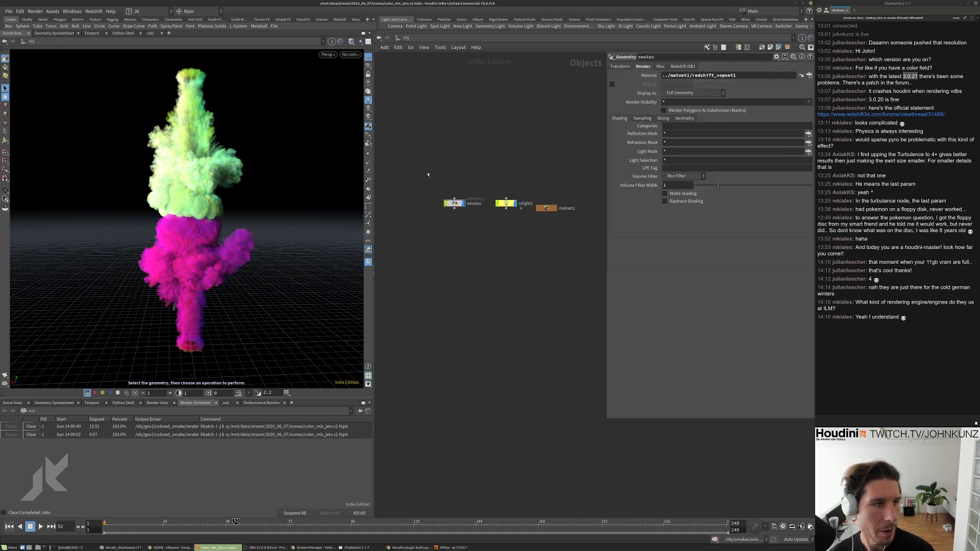
Save the scene as color_mix_jets.v2.hiplc and enlarge the Render Scheduler pane.
{"action": "left_click", "coordinate": [8, 11]}
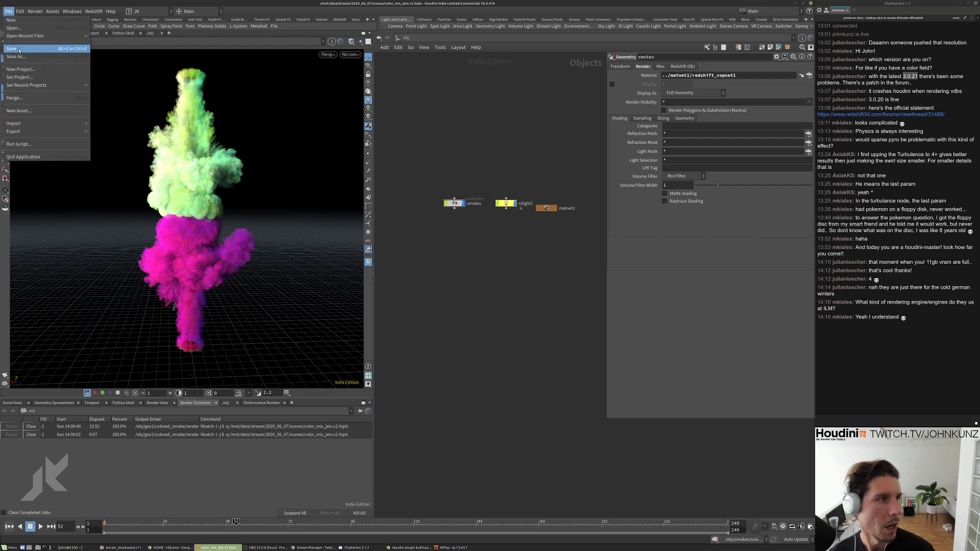
{"action": "left_click", "coordinate": [28, 57]}
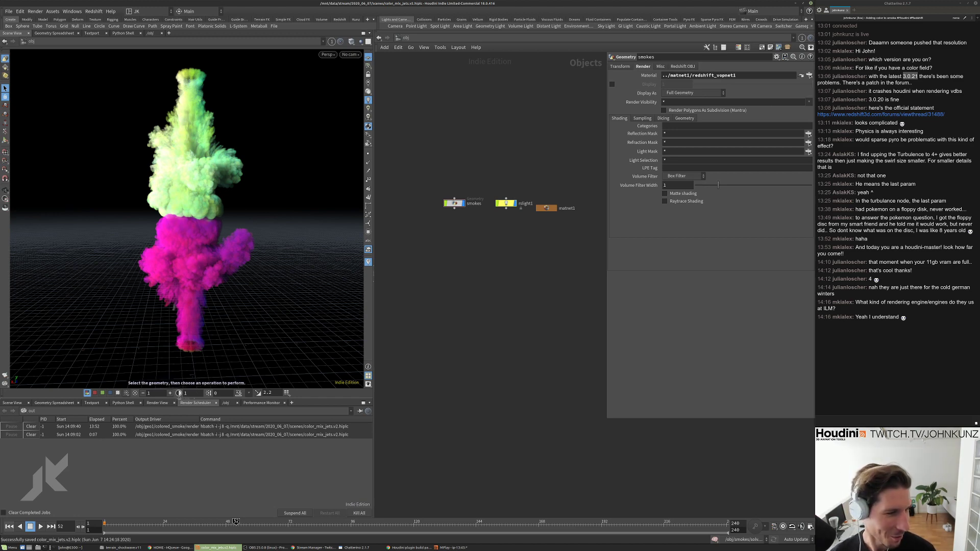
{"action": "left_click", "coordinate": [184, 398]}
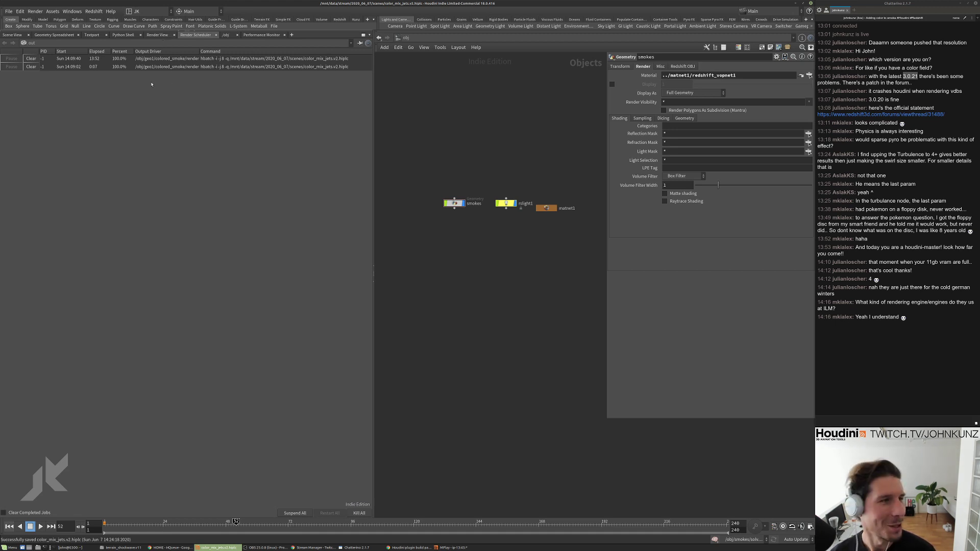
Add a Redshift RenderView tab on the left and select the Redshift ROP.
{"action": "left_click", "coordinate": [158, 35]}
{"action": "left_click", "coordinate": [293, 35]}
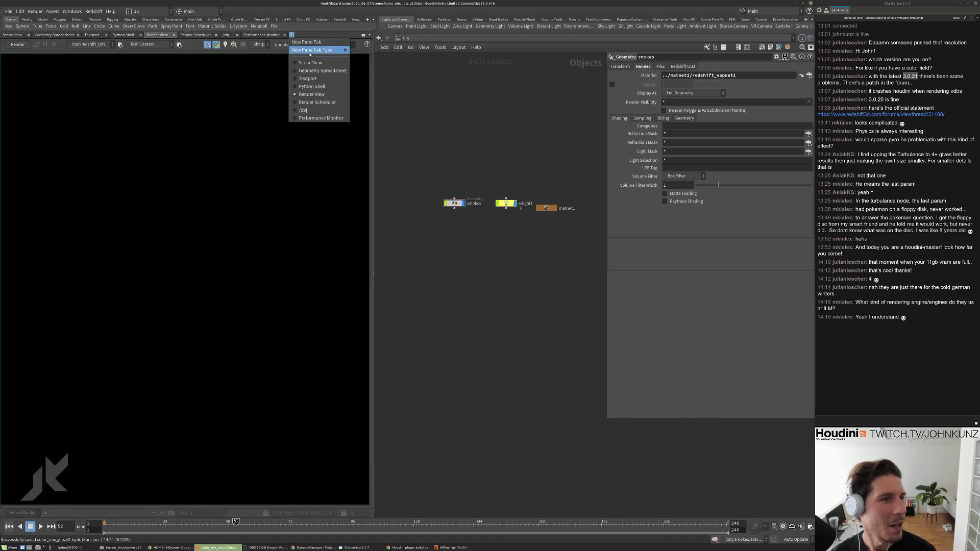
{"action": "mouse_move", "coordinate": [319, 50]}
{"action": "left_click", "coordinate": [373, 194]}
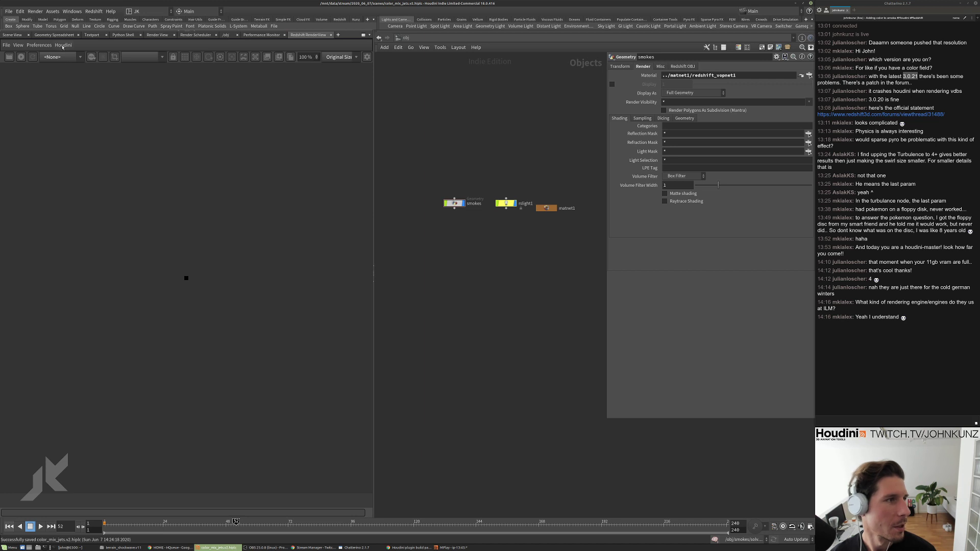
{"action": "left_click", "coordinate": [63, 45]}
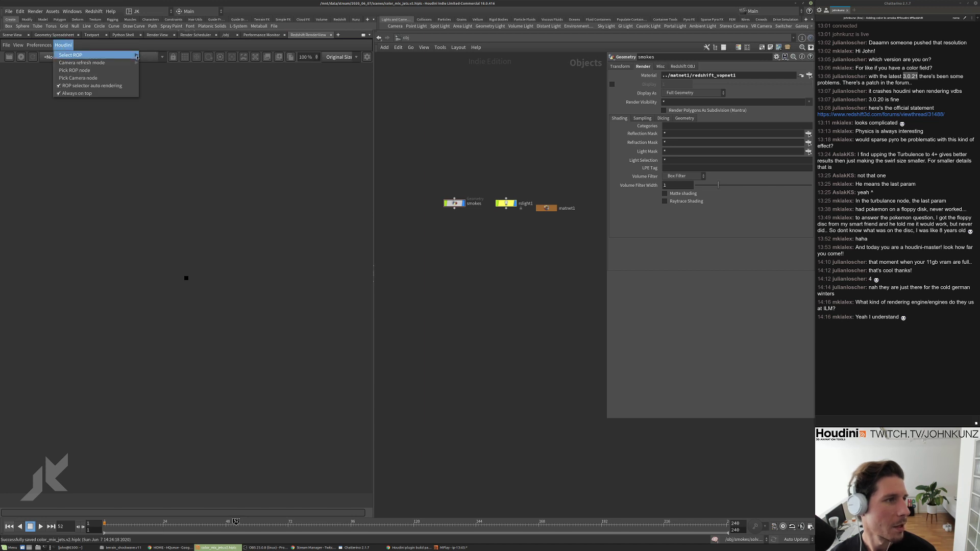
{"action": "left_click", "coordinate": [156, 58]}
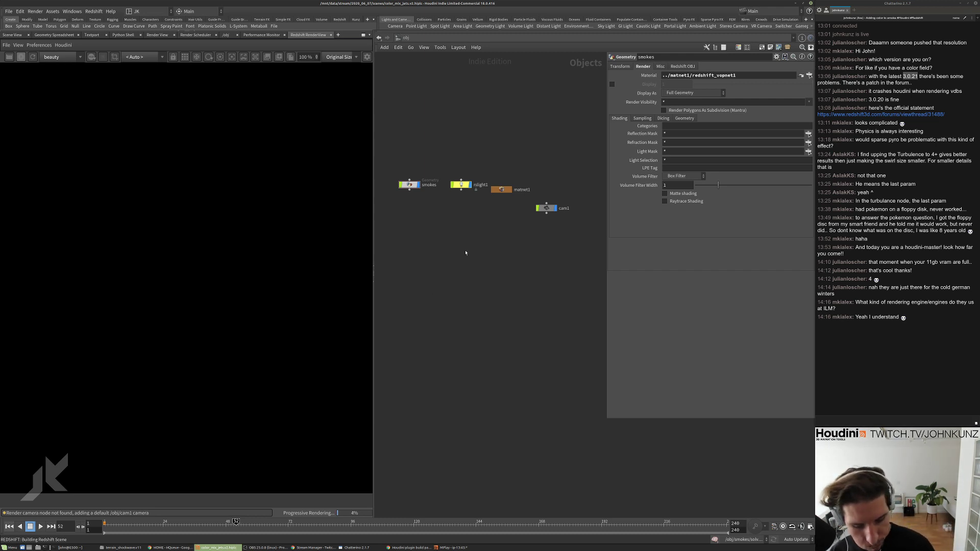
Render through /obj/cam1 and fit the whole image in the viewer.
{"action": "key", "text": "h"}
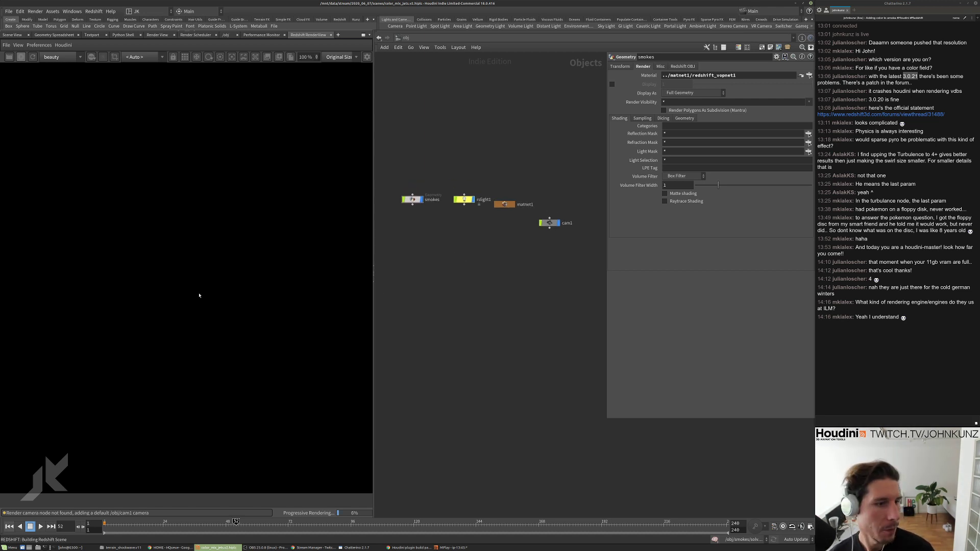
{"action": "left_click", "coordinate": [139, 56]}
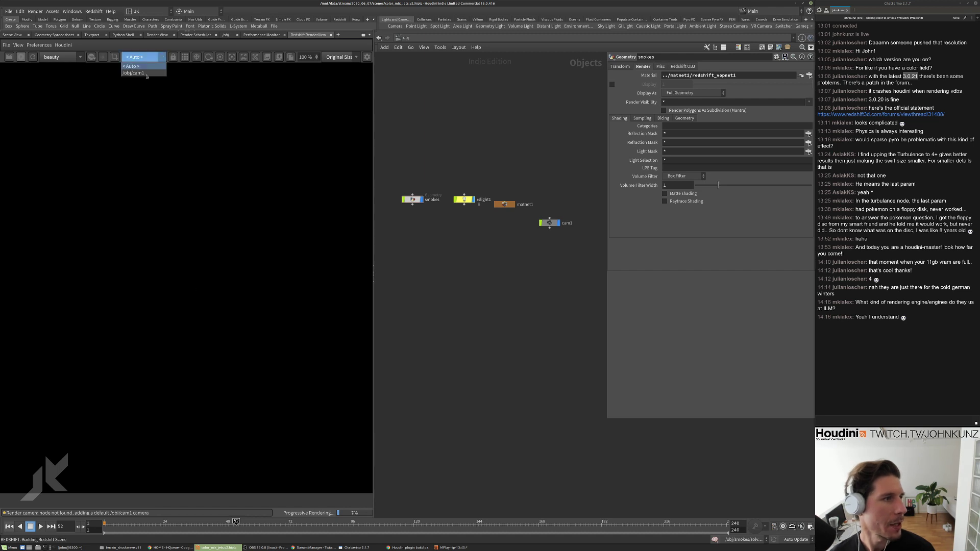
{"action": "left_click", "coordinate": [141, 73]}
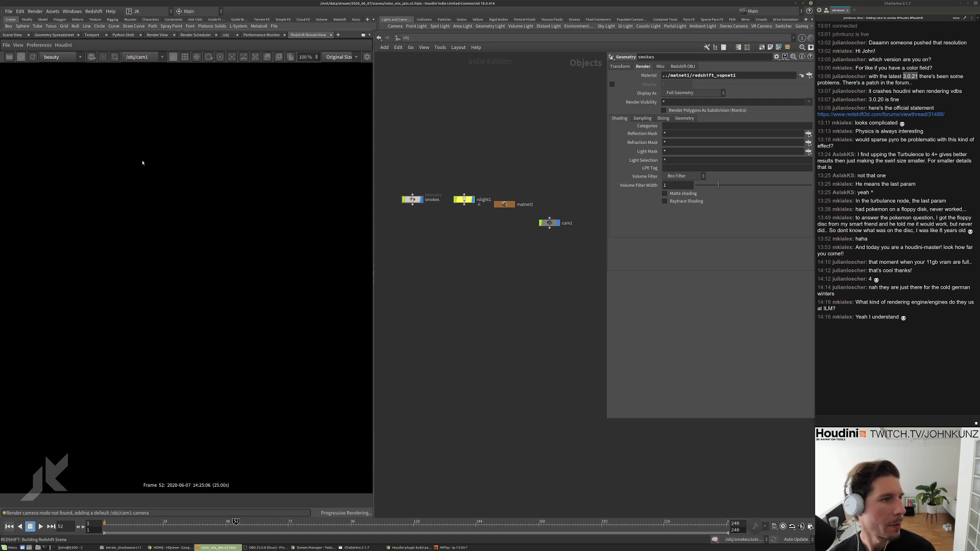
{"action": "scroll", "coordinate": [174, 177], "scroll_direction": "down", "scroll_amount": 1}
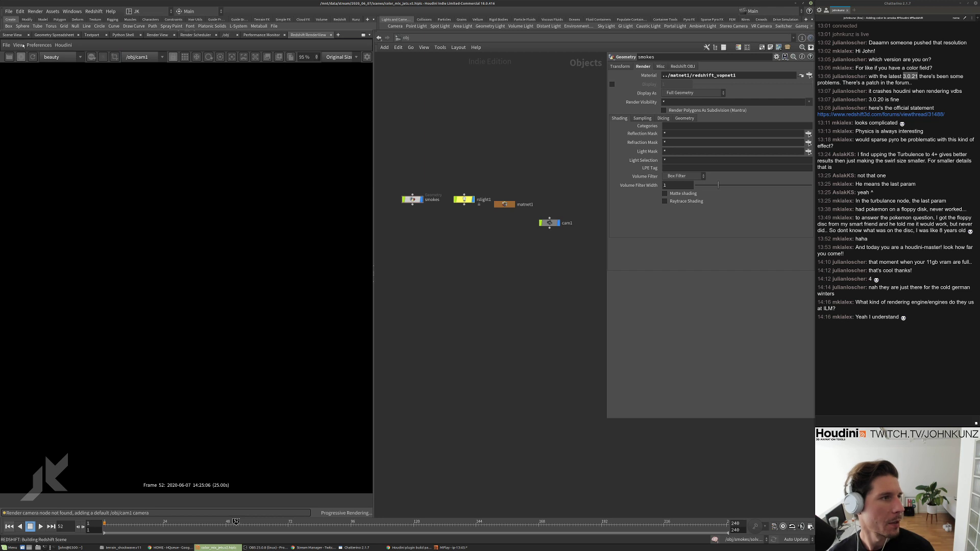
{"action": "left_click", "coordinate": [23, 45]}
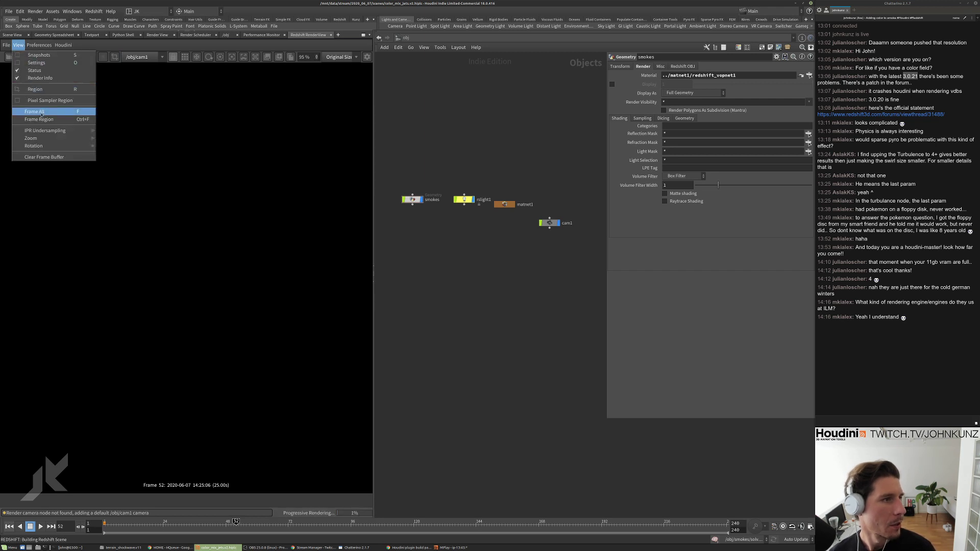
{"action": "left_click", "coordinate": [41, 114]}
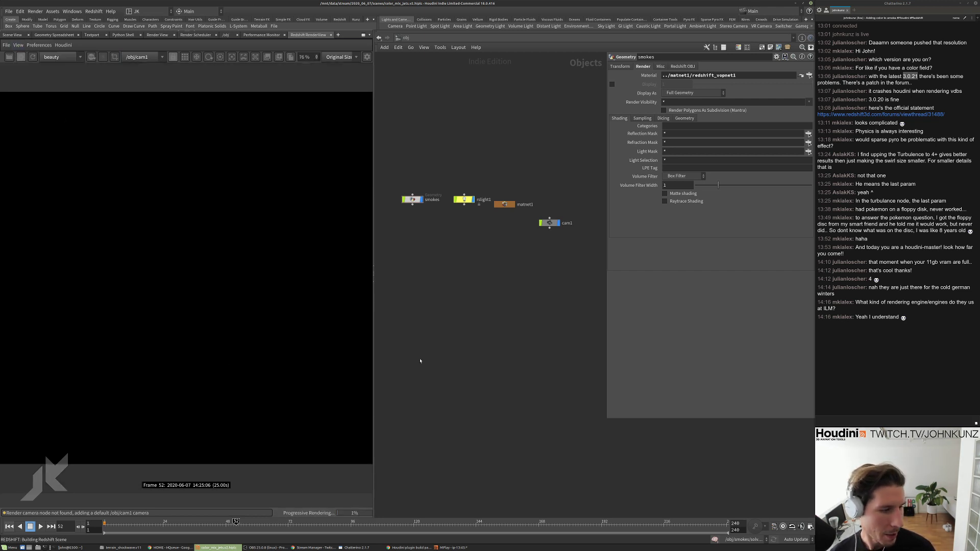
Go inside matnet1 to reach its Redshift material.
{"action": "middle_click_drag", "start_coordinate": [482, 291], "coordinate": [511, 312]}
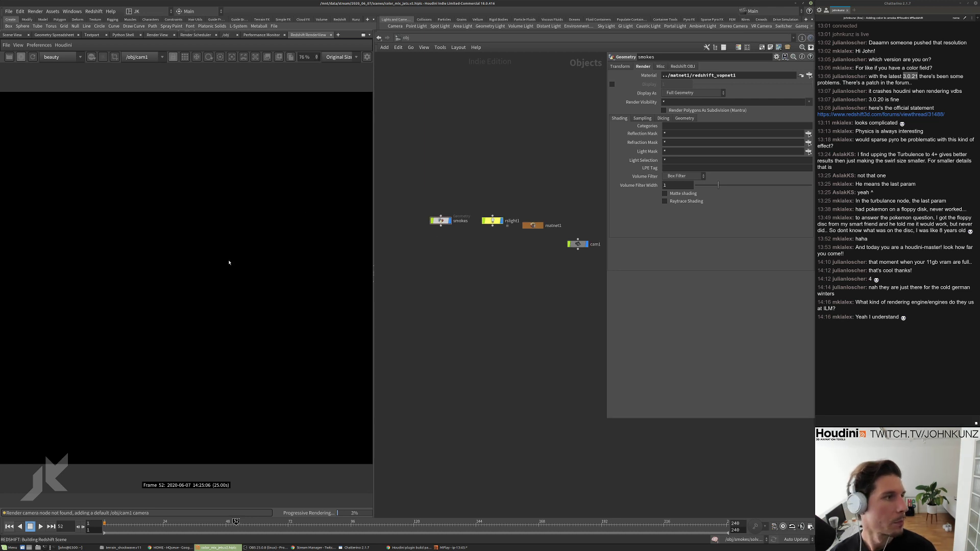
{"action": "scroll", "coordinate": [228, 262], "scroll_direction": "down", "scroll_amount": 1}
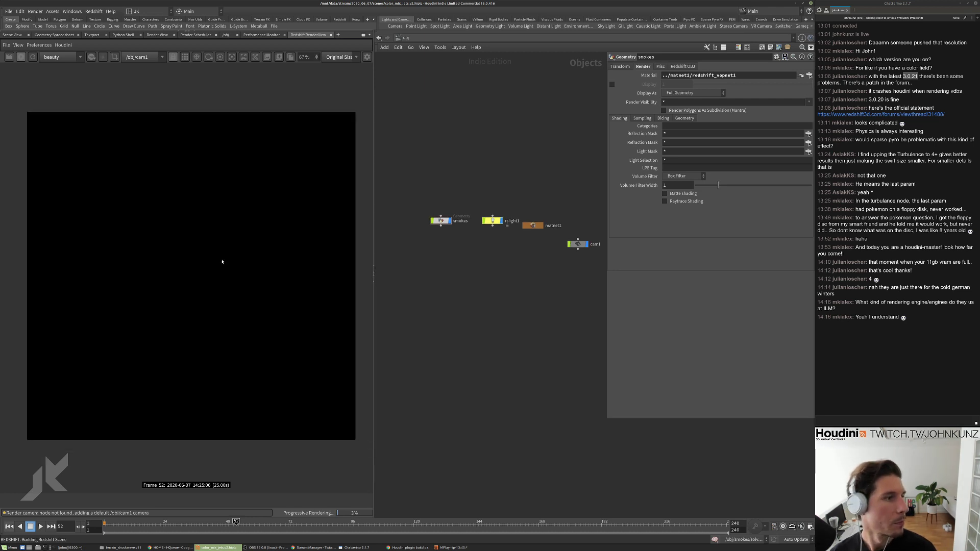
{"action": "double_click", "coordinate": [533, 225]}
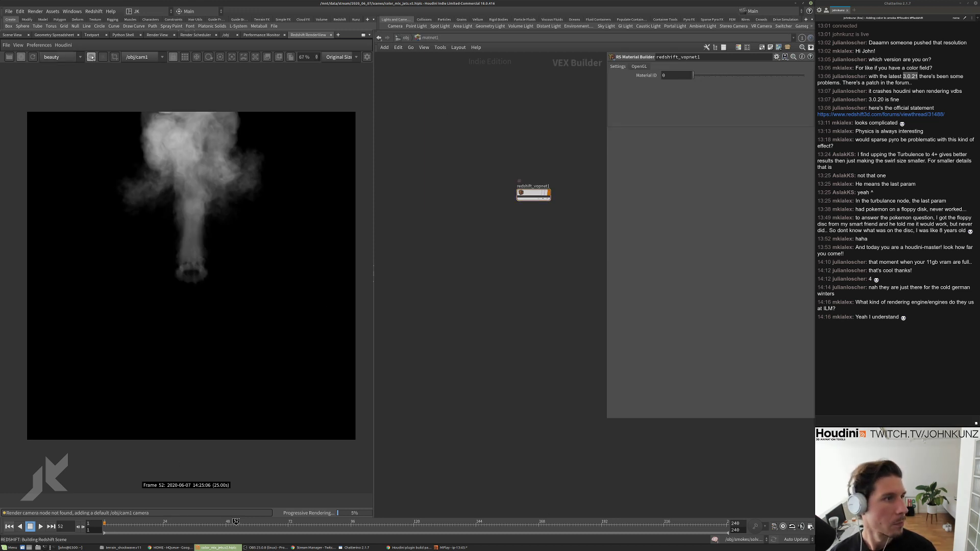
In RS Volume, clear Color Channel, set scatter 6.04 and absorption 4.53.
{"action": "left_click", "coordinate": [91, 57]}
{"action": "double_click", "coordinate": [534, 193]}
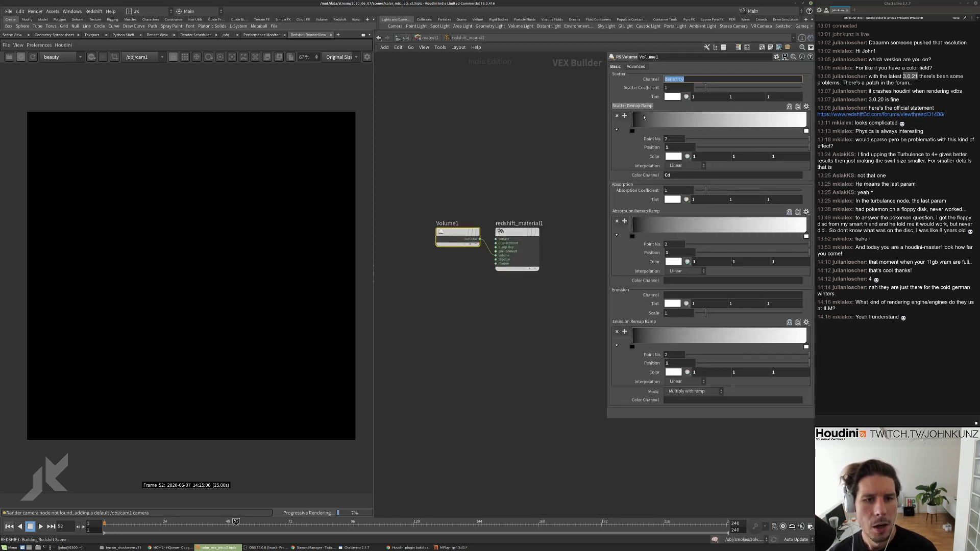
{"action": "key", "text": "BackSpace"}
{"action": "key", "text": "BackSpace"}
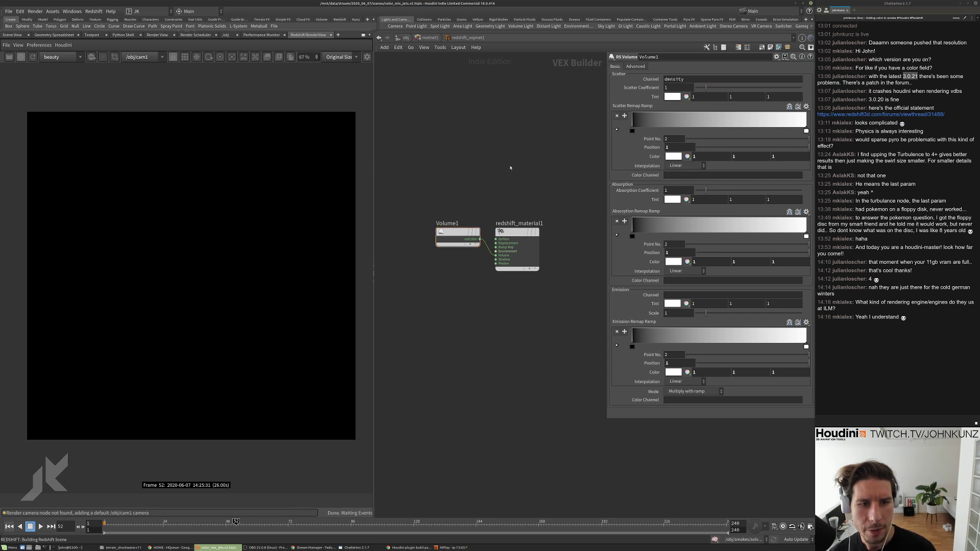
{"action": "key", "text": "Return"}
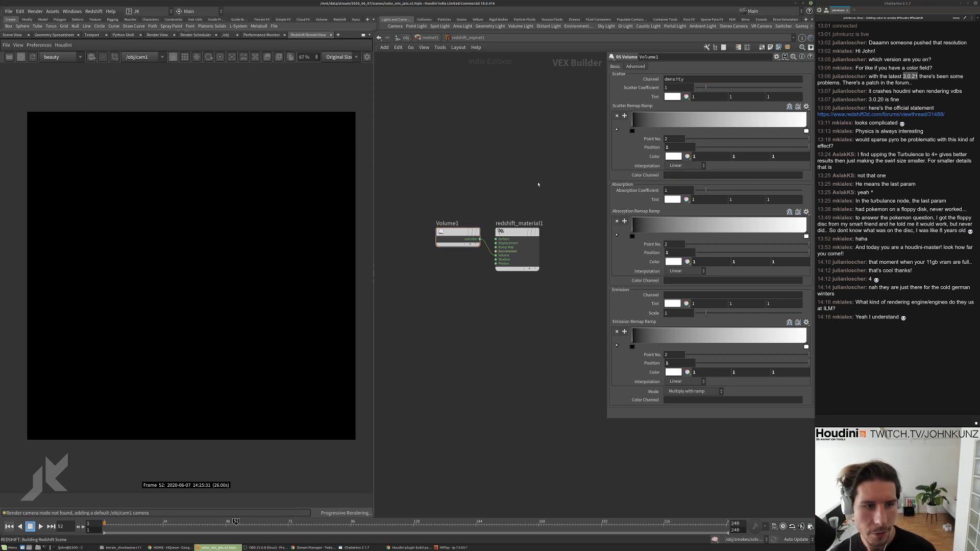
{"action": "left_click_drag", "start_coordinate": [705, 87], "coordinate": [760, 88]}
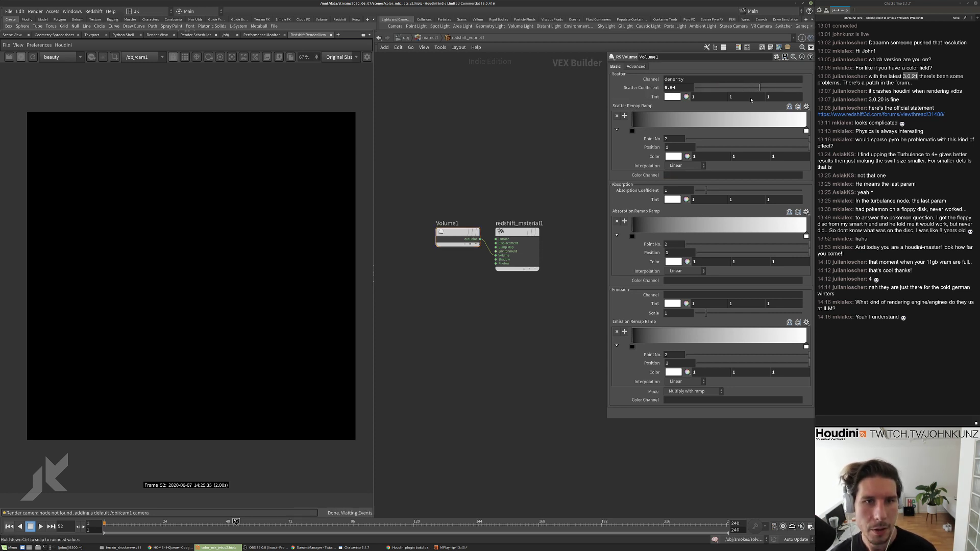
{"action": "left_click", "coordinate": [743, 192]}
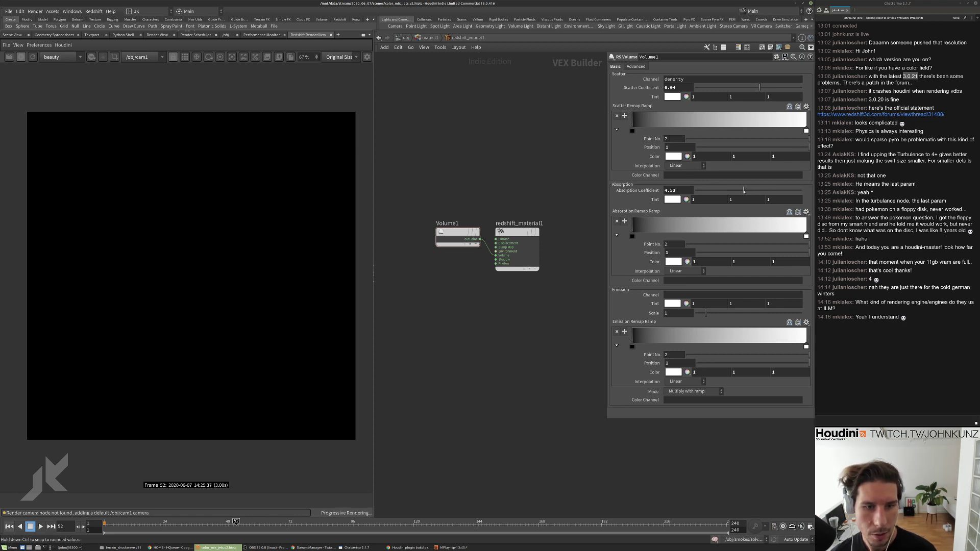
Check the volume shader's advanced and density settings, then return to object level.
{"action": "left_click", "coordinate": [636, 67]}
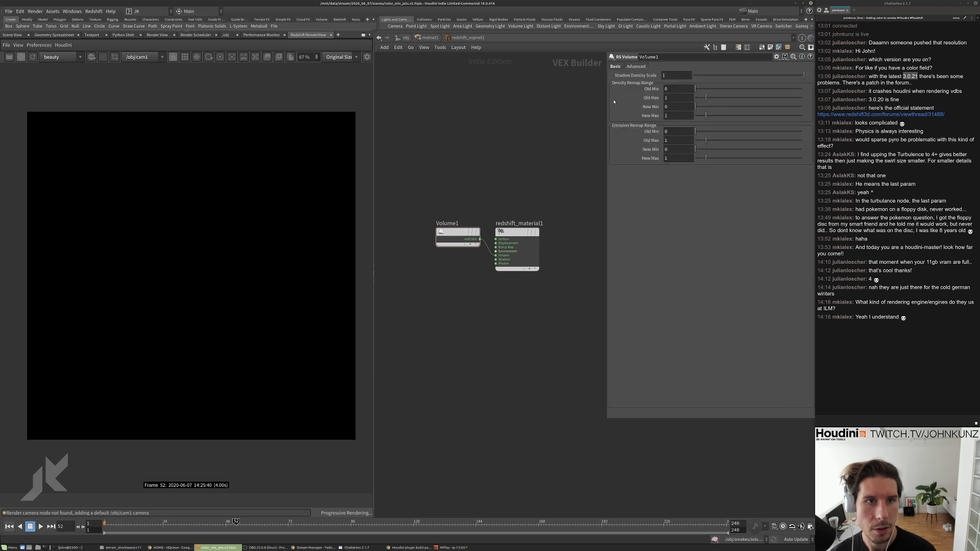
{"action": "left_click", "coordinate": [615, 67]}
{"action": "middle_click_drag", "start_coordinate": [570, 141], "coordinate": [554, 136]}
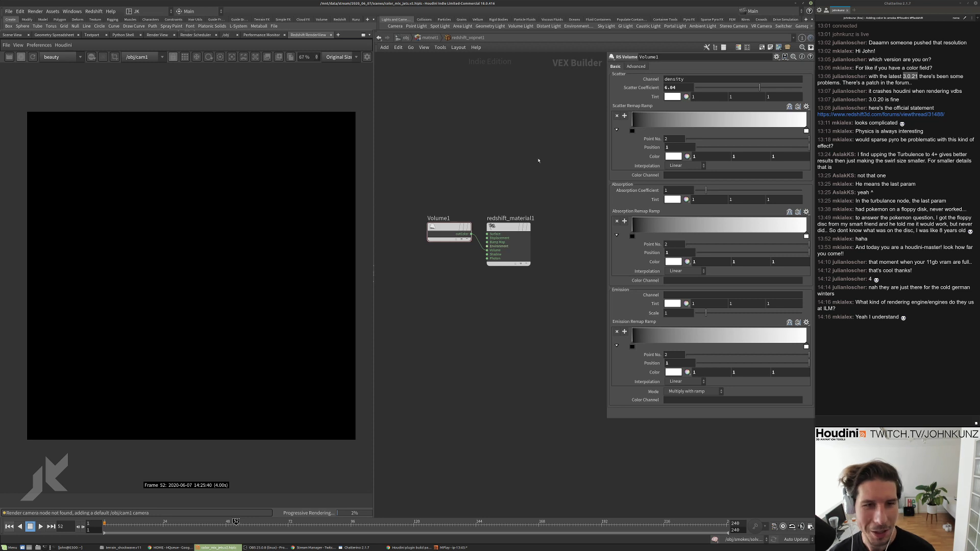
{"action": "scroll", "coordinate": [543, 160], "scroll_direction": "up", "scroll_amount": 2}
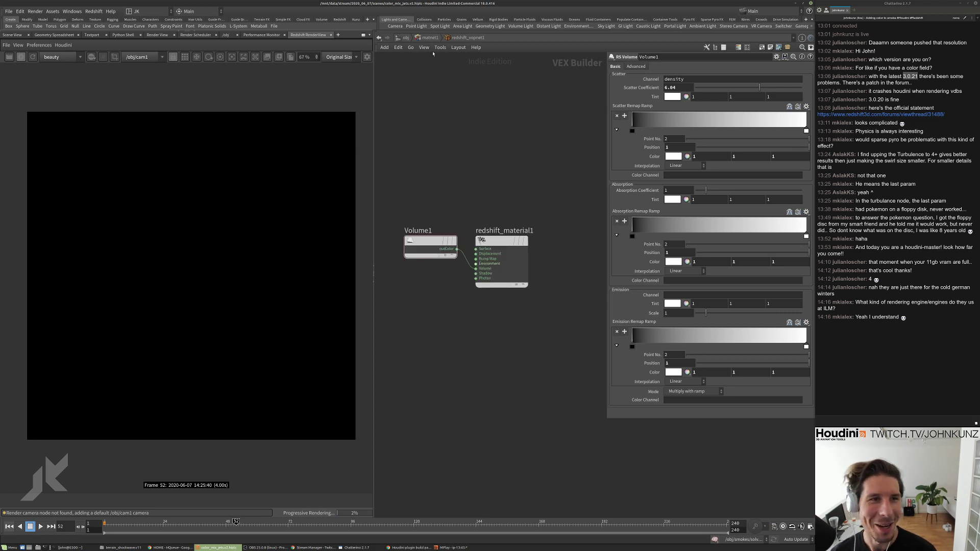
{"action": "double_click", "coordinate": [674, 79]}
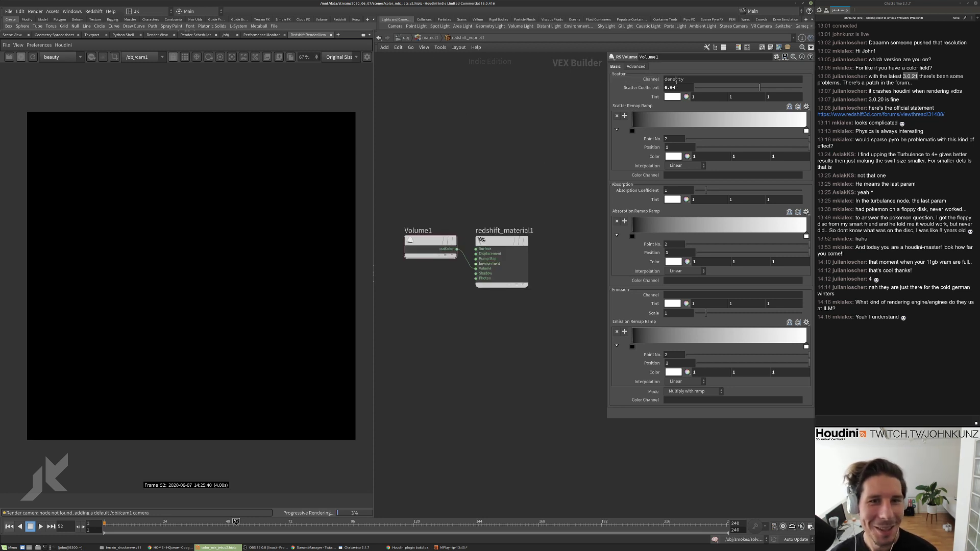
{"action": "left_click", "coordinate": [419, 38]}
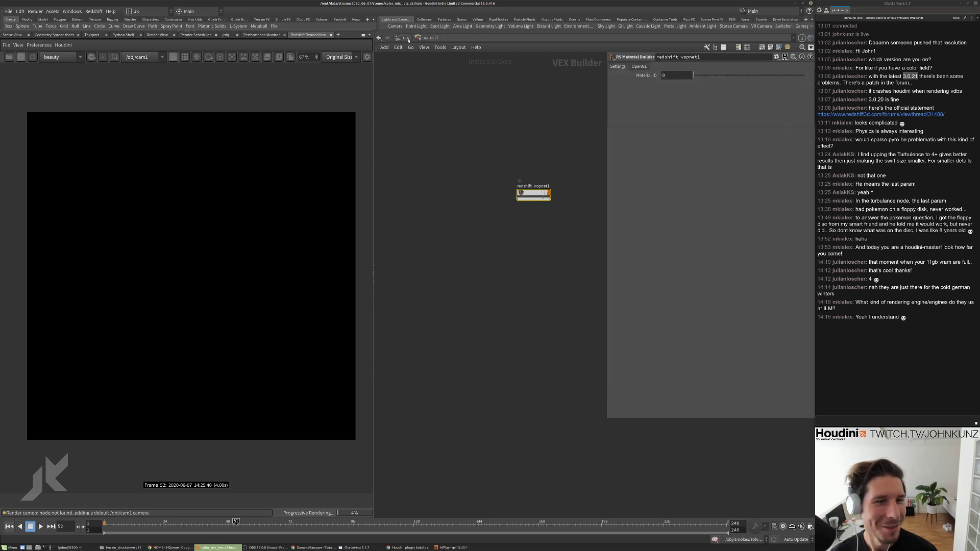
{"action": "left_click", "coordinate": [406, 38]}
Review the smokes object's Redshift tabs (attributes, volume options), then step inside its network.
{"action": "left_click", "coordinate": [423, 224]}
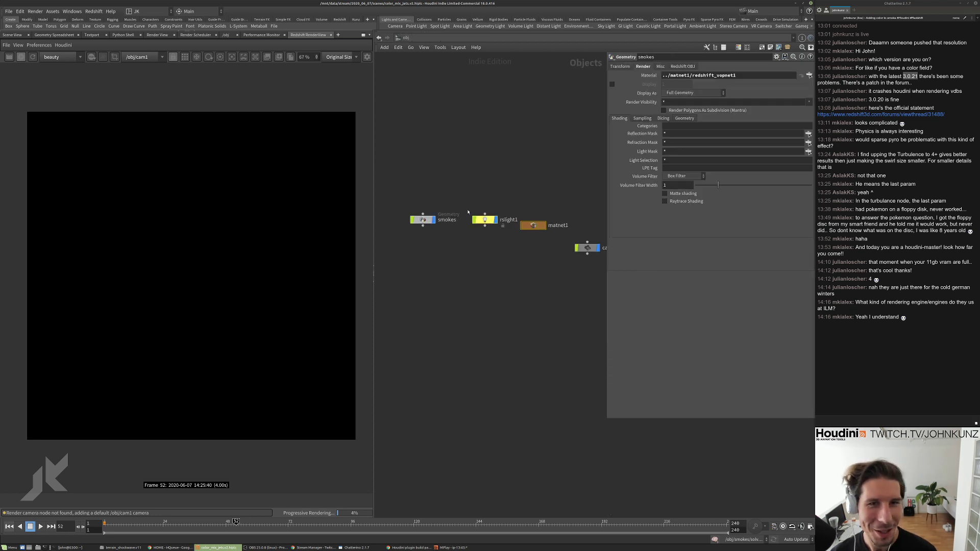
{"action": "left_click", "coordinate": [677, 69]}
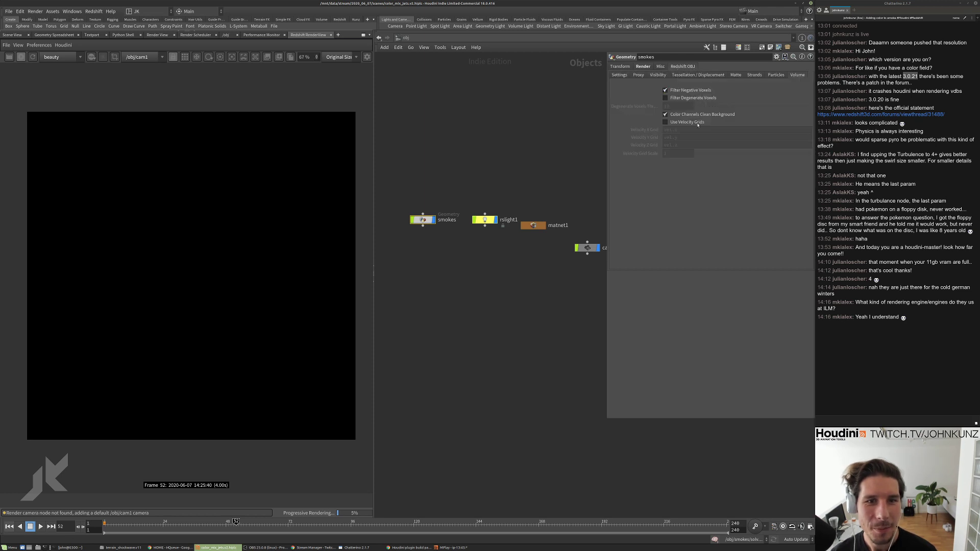
{"action": "left_click", "coordinate": [619, 75]}
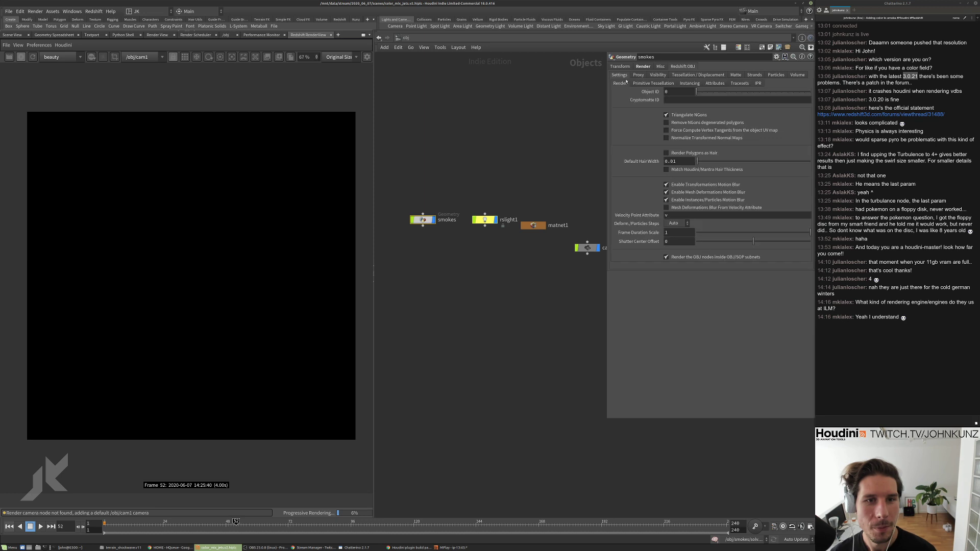
{"action": "left_click", "coordinate": [710, 84]}
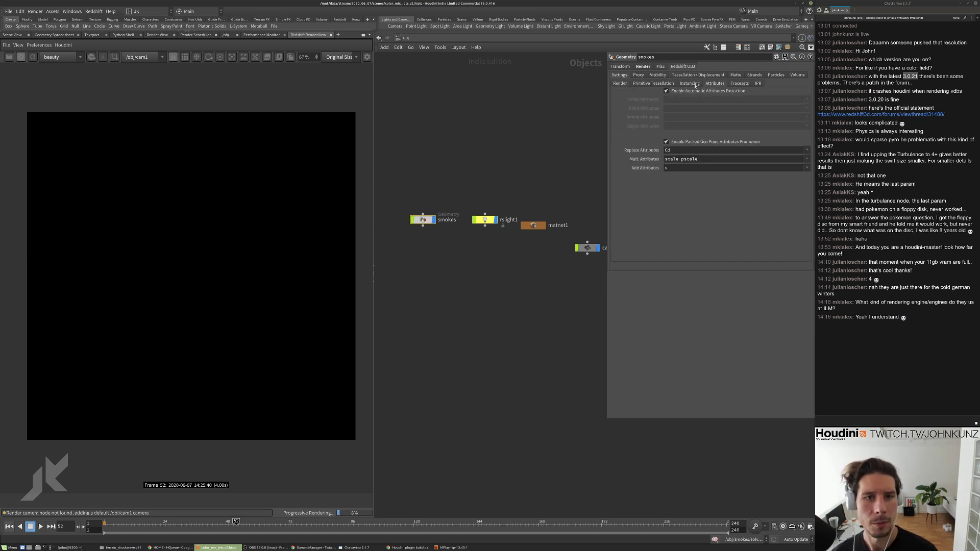
{"action": "left_click", "coordinate": [690, 83]}
{"action": "left_click", "coordinate": [797, 75]}
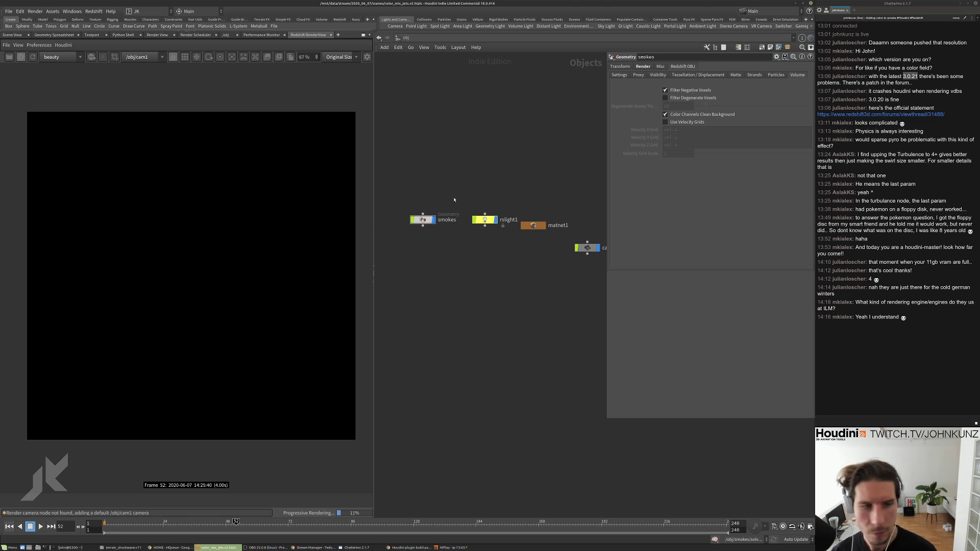
{"action": "double_click", "coordinate": [422, 219]}
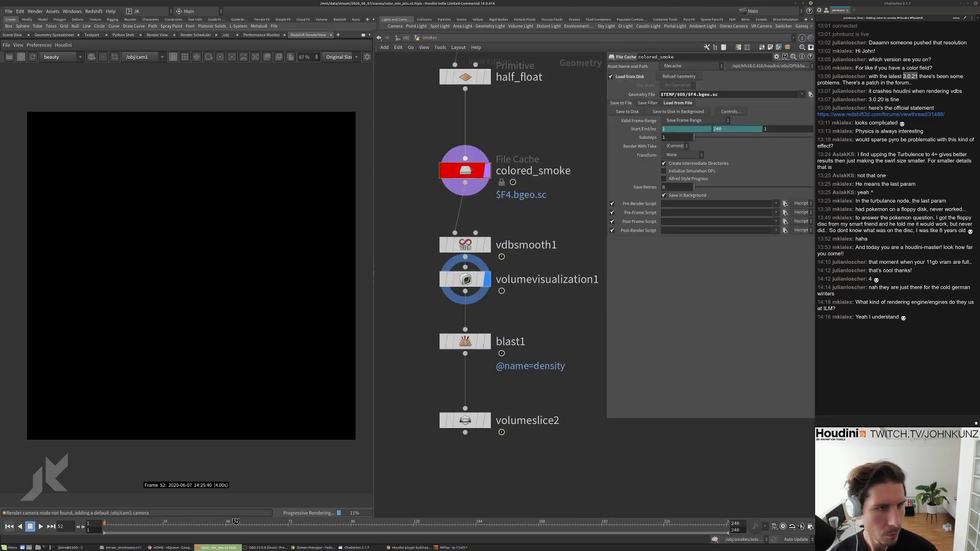
Duplicate blast1 as blast2 set to keep only density, and make it the displayed node.
{"action": "middle_click", "coordinate": [471, 169]}
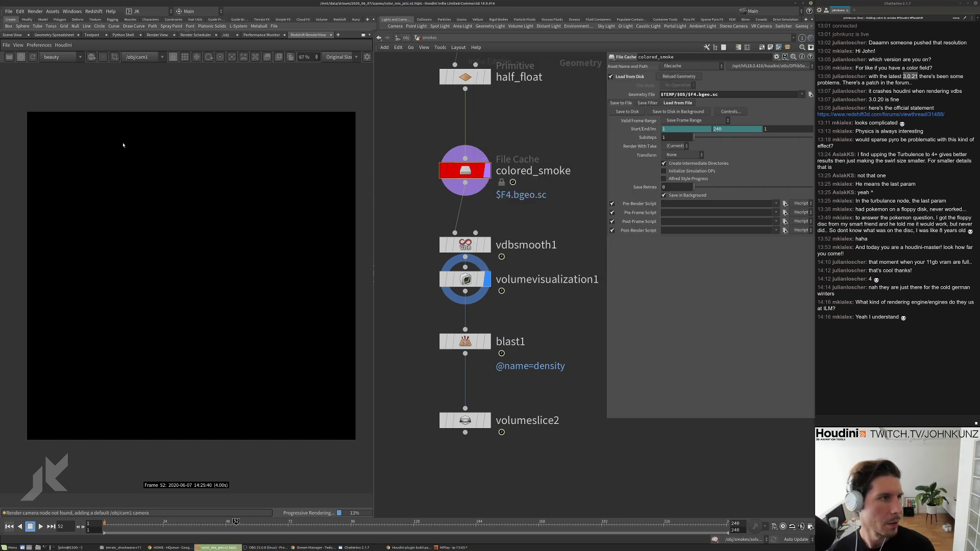
{"action": "left_click", "coordinate": [21, 57]}
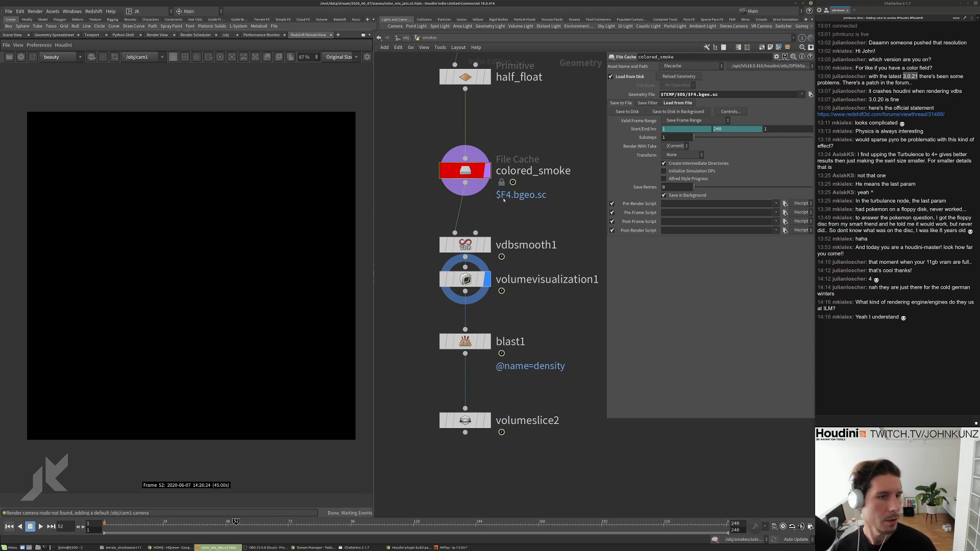
{"action": "key", "text": "Tab"}
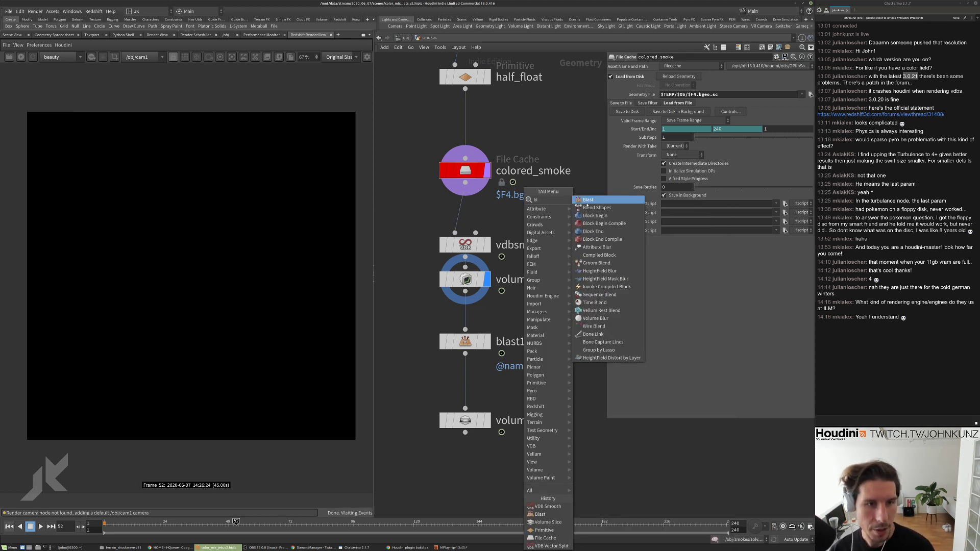
{"action": "key", "text": "Escape"}
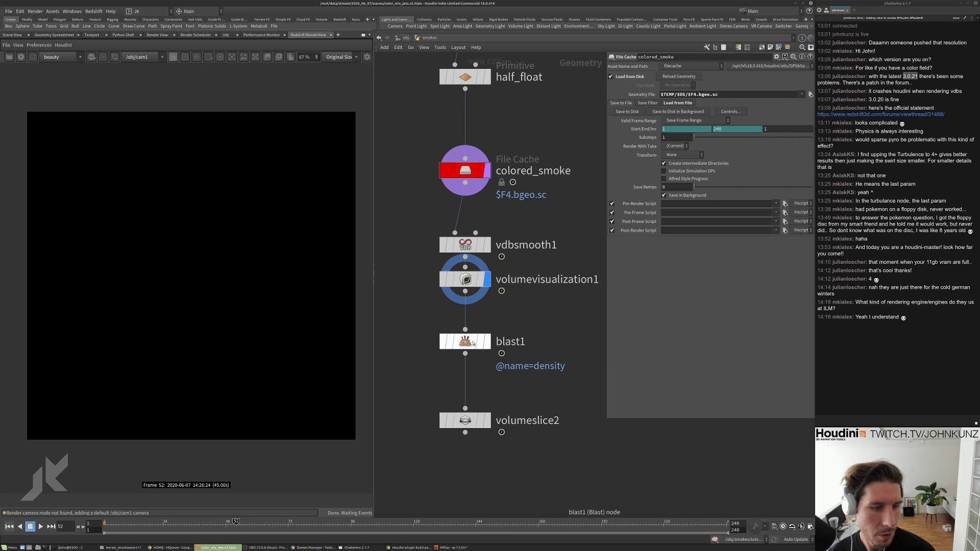
{"action": "left_click_drag", "start_coordinate": [465, 345], "coordinate": [563, 220], "text": "alt"}
{"action": "left_click", "coordinate": [690, 91]}
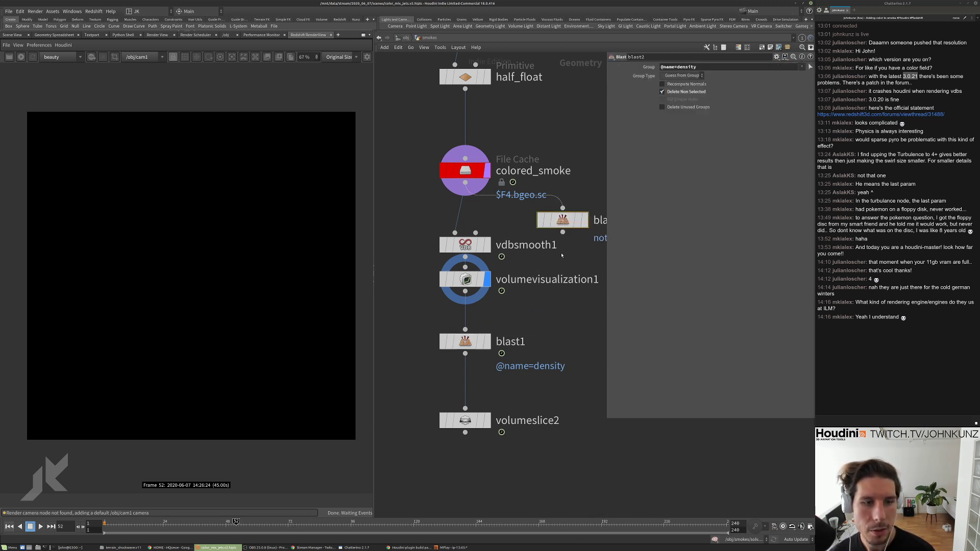
{"action": "middle_click", "coordinate": [561, 224]}
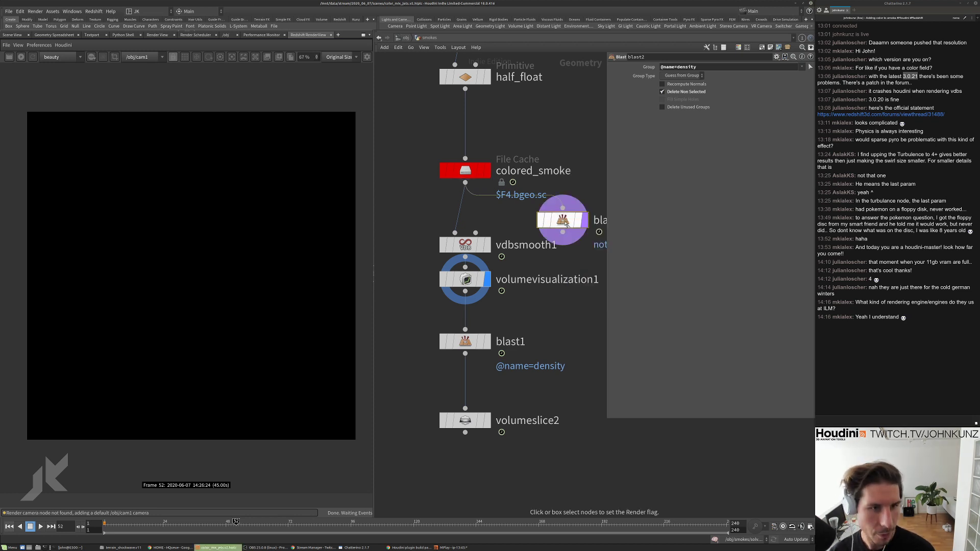
{"action": "key", "text": "r"}
Render the smoke preview in RenderView and return to object level.
{"action": "left_click", "coordinate": [20, 58]}
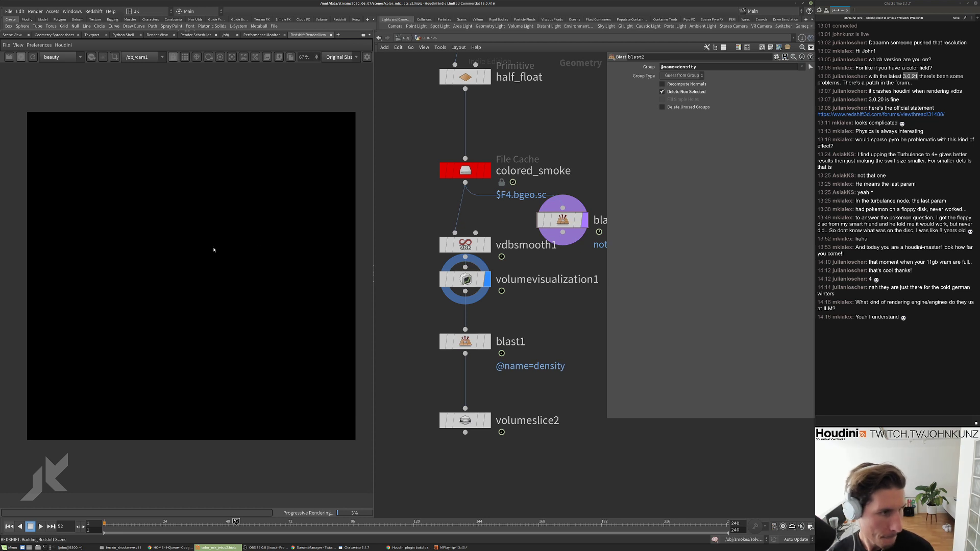
{"action": "left_click", "coordinate": [92, 57]}
{"action": "left_click", "coordinate": [106, 68]}
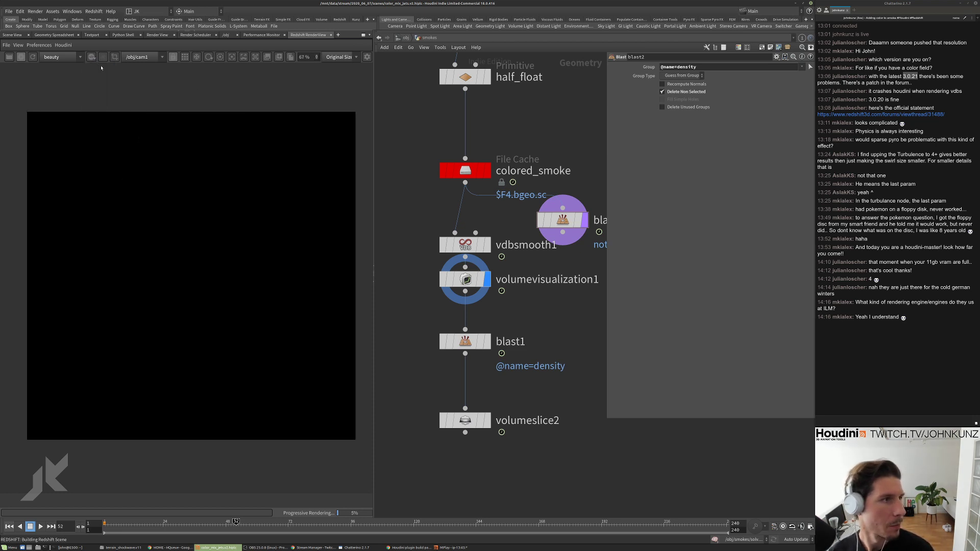
{"action": "middle_click_drag", "start_coordinate": [524, 100], "coordinate": [523, 117]}
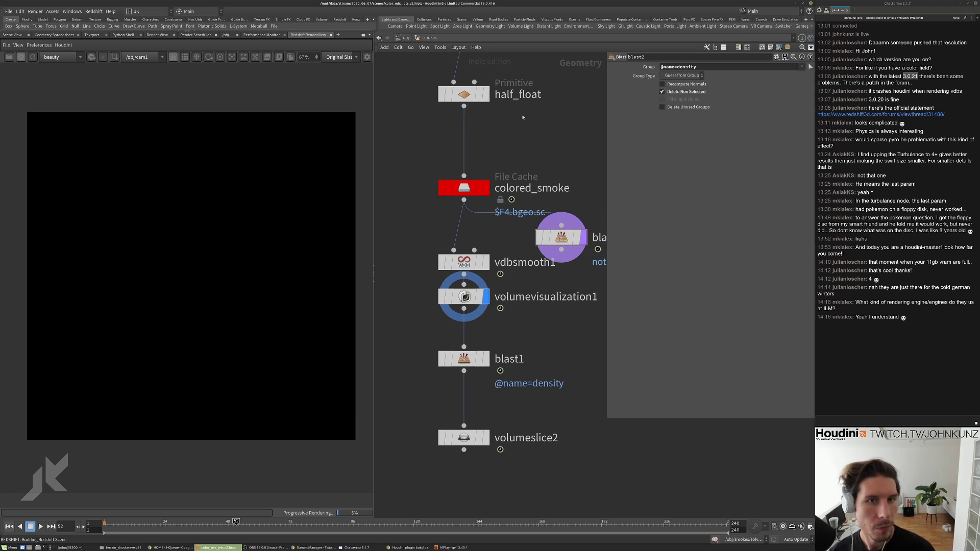
{"action": "left_click", "coordinate": [404, 38]}
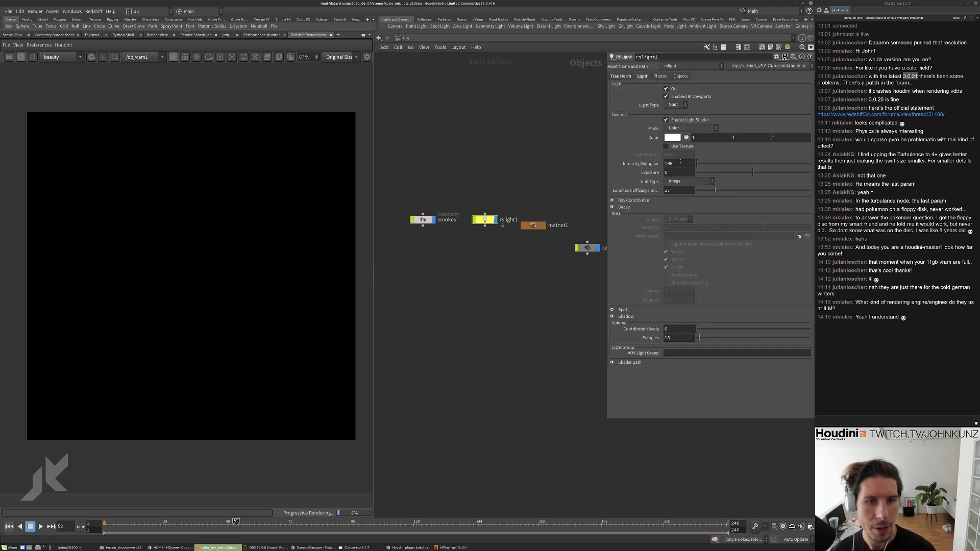
Raise the rslight1 Intensity Multiplier from 100 to 10000.
{"action": "left_click", "coordinate": [678, 163]}
{"action": "type", "text": "0"}
{"action": "key", "text": "Return"}
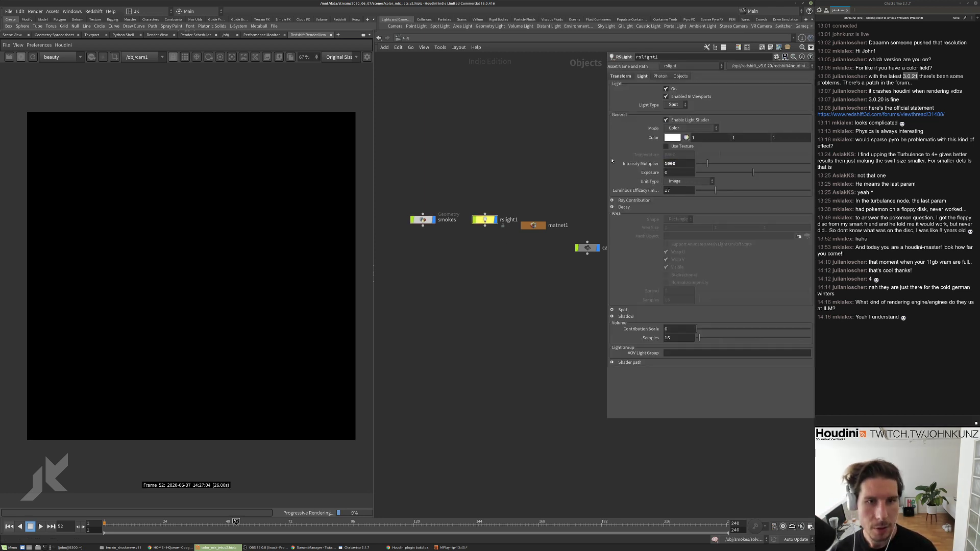
{"action": "type", "text": "0"}
{"action": "key", "text": "Return"}
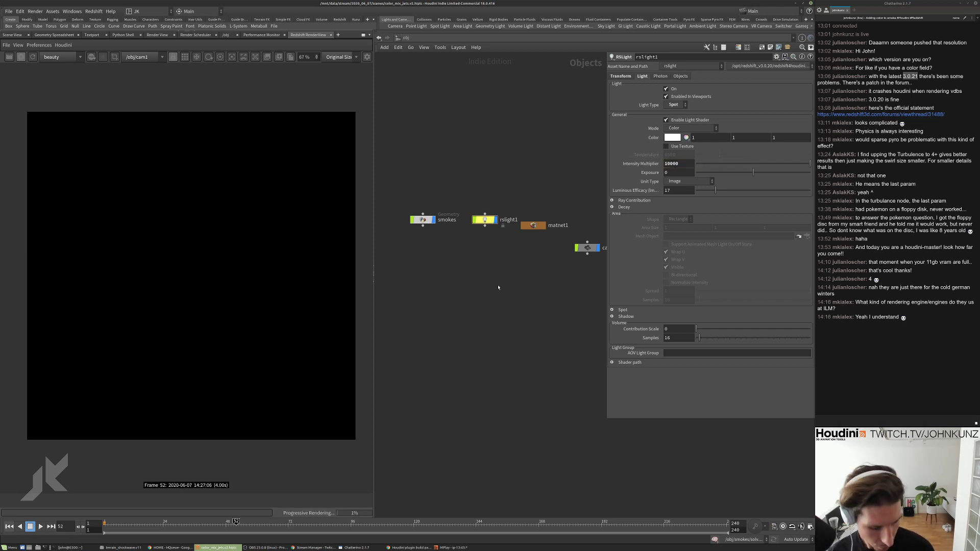
Add a grid1 ground object below the smokes node at object level.
{"action": "key", "text": "Tab"}
{"action": "type", "text": "gr"}
{"action": "left_click", "coordinate": [565, 299]}
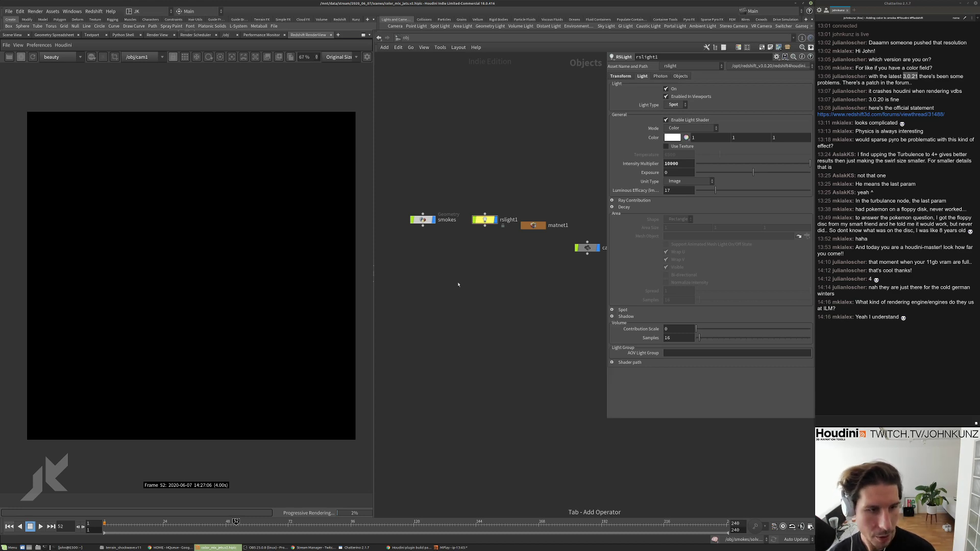
{"action": "left_click", "coordinate": [457, 282]}
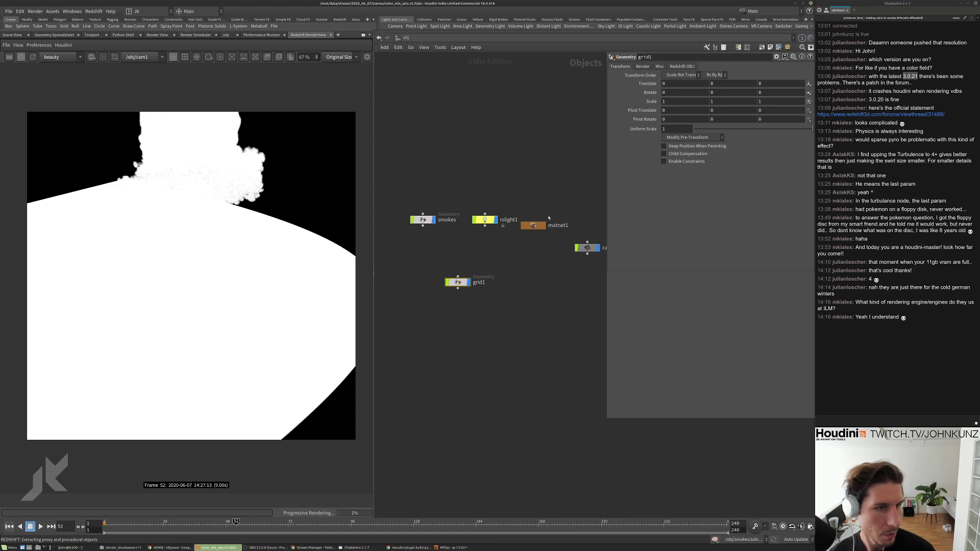
Lower the rslight1 Intensity Multiplier back to 100.
{"action": "left_click", "coordinate": [495, 220]}
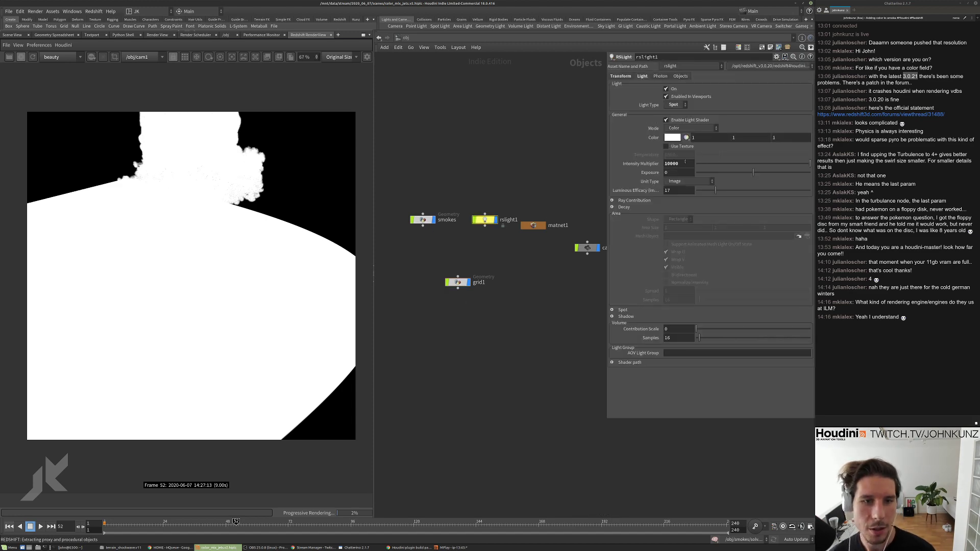
{"action": "left_click", "coordinate": [685, 163]}
{"action": "key", "text": "BackSpace"}
{"action": "key", "text": "Return"}
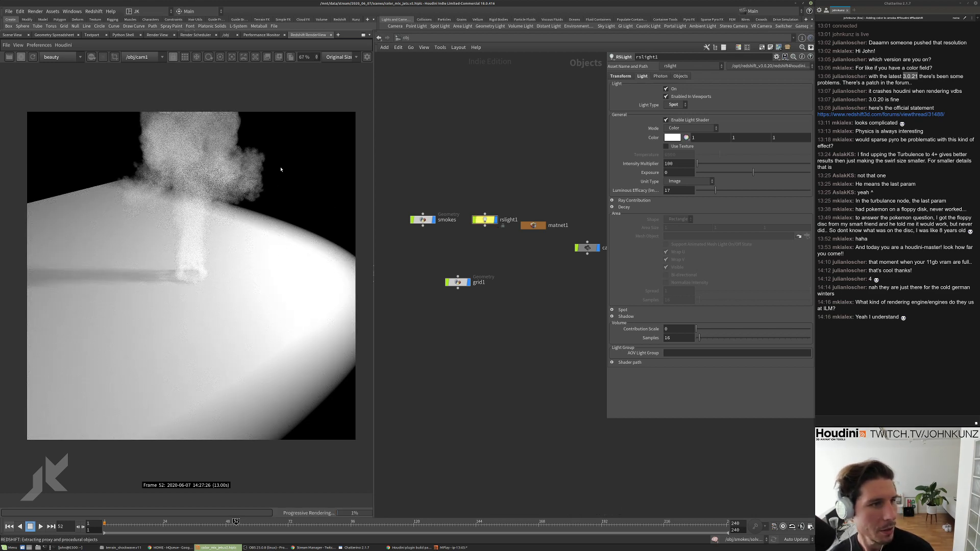
Go into matnet1 and redshift_vopnet1 to reach the RS Volume shader.
{"action": "scroll", "coordinate": [528, 231], "scroll_direction": "up", "scroll_amount": 3}
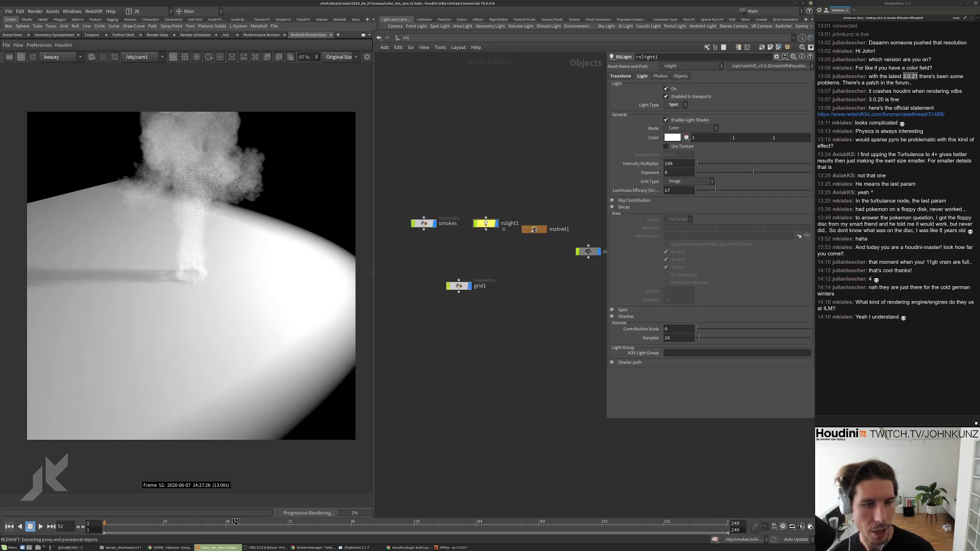
{"action": "double_click", "coordinate": [531, 227]}
{"action": "double_click", "coordinate": [530, 192]}
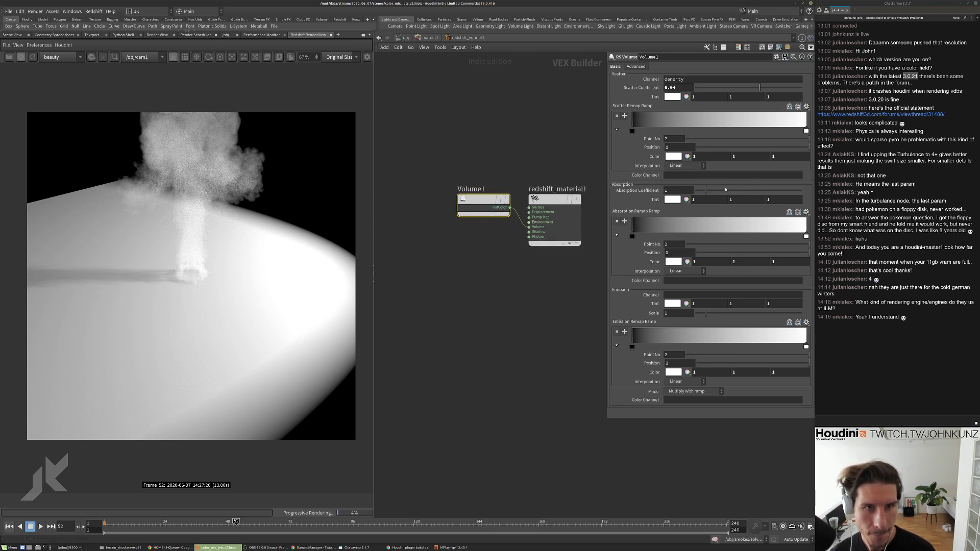
Keep the Scatter Tint white by setting its value back to 1.
{"action": "left_click", "coordinate": [672, 96]}
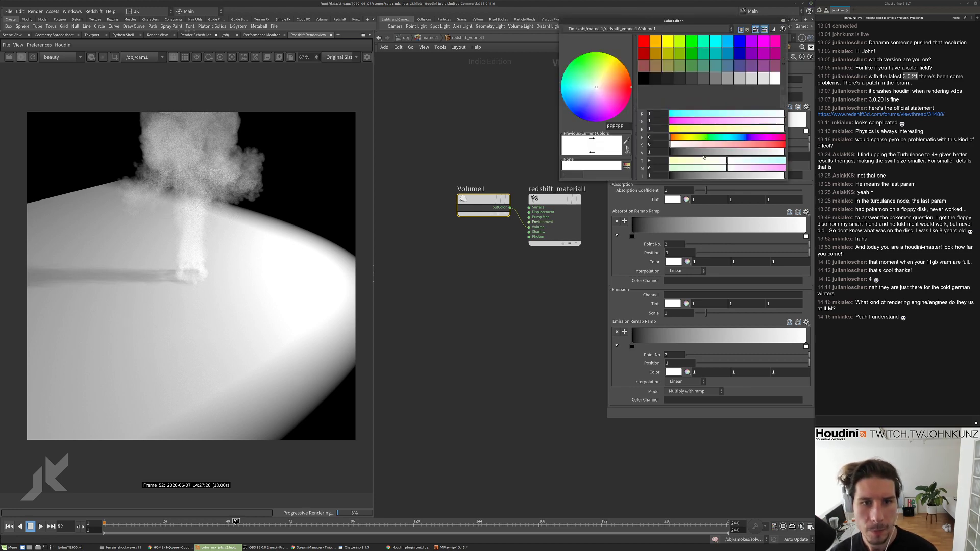
{"action": "left_click", "coordinate": [701, 153]}
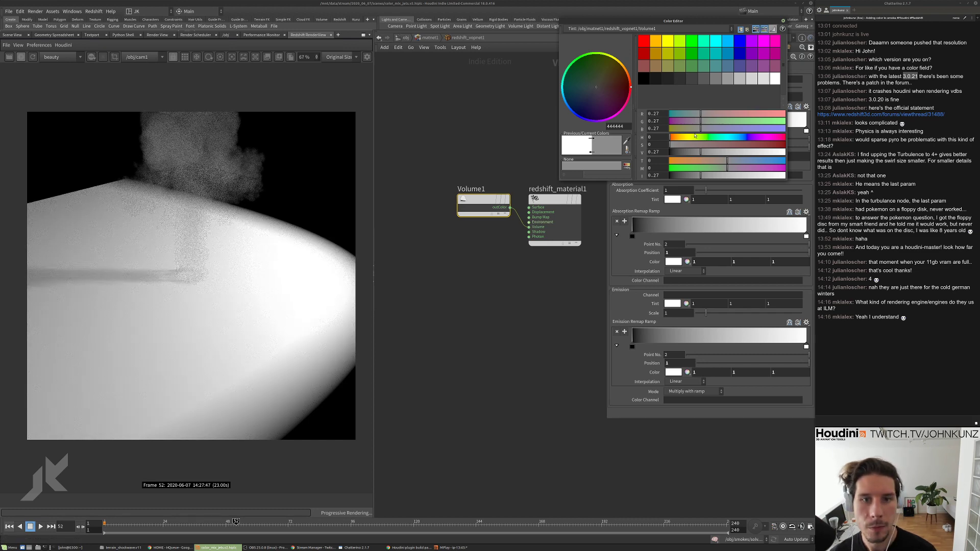
{"action": "left_click", "coordinate": [655, 151]}
{"action": "type", "text": "1"}
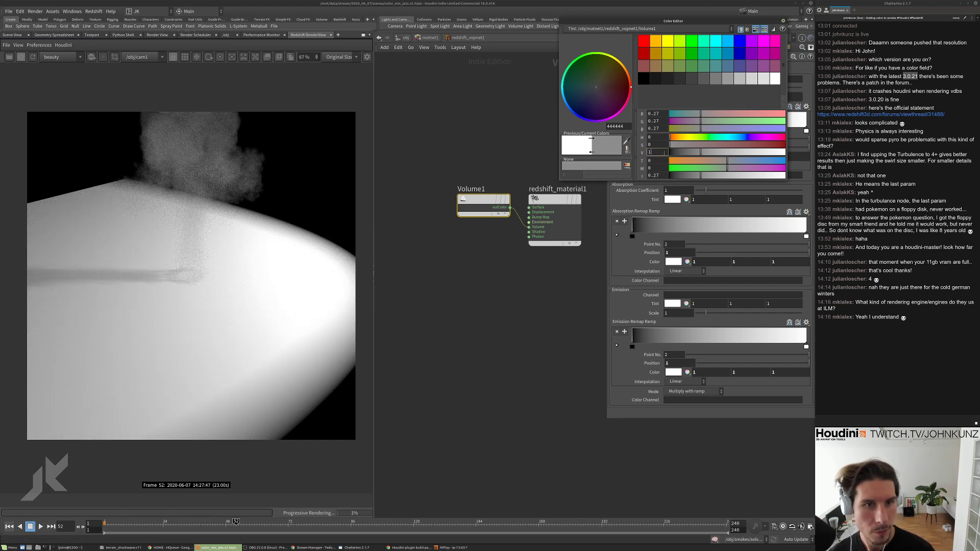
{"action": "key", "text": "Return"}
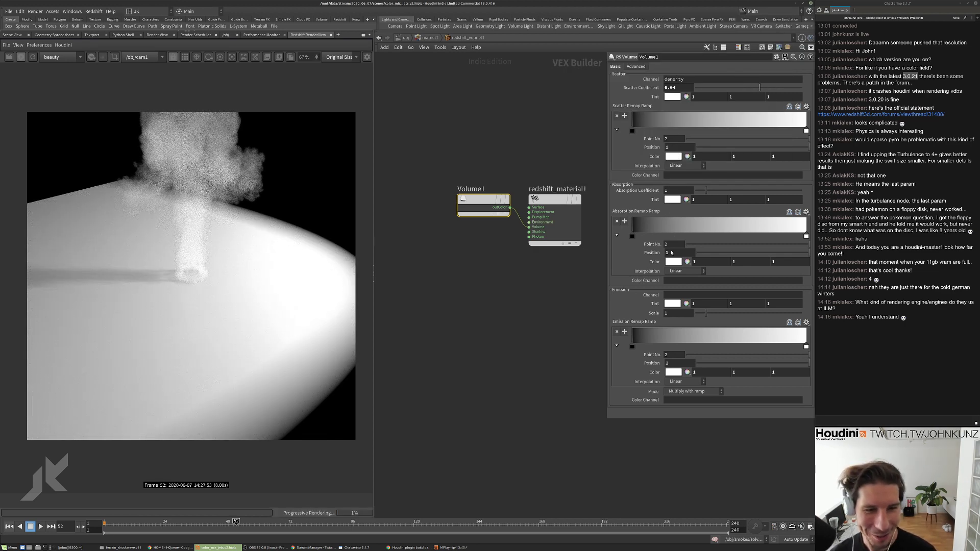
Tint the absorption red (1, 0.113, 0.113) in the Color Editor.
{"action": "left_click", "coordinate": [674, 199]}
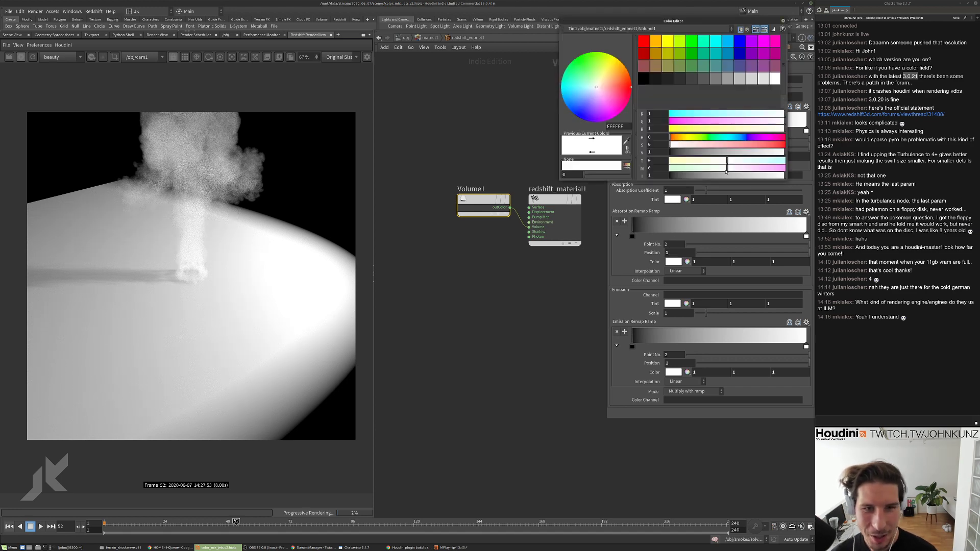
{"action": "left_click", "coordinate": [750, 145]}
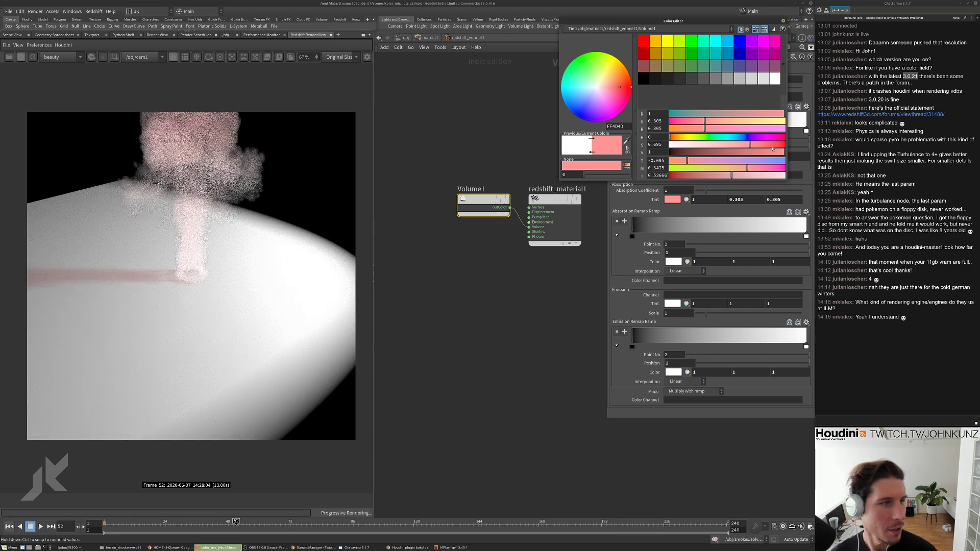
{"action": "left_click", "coordinate": [772, 145]}
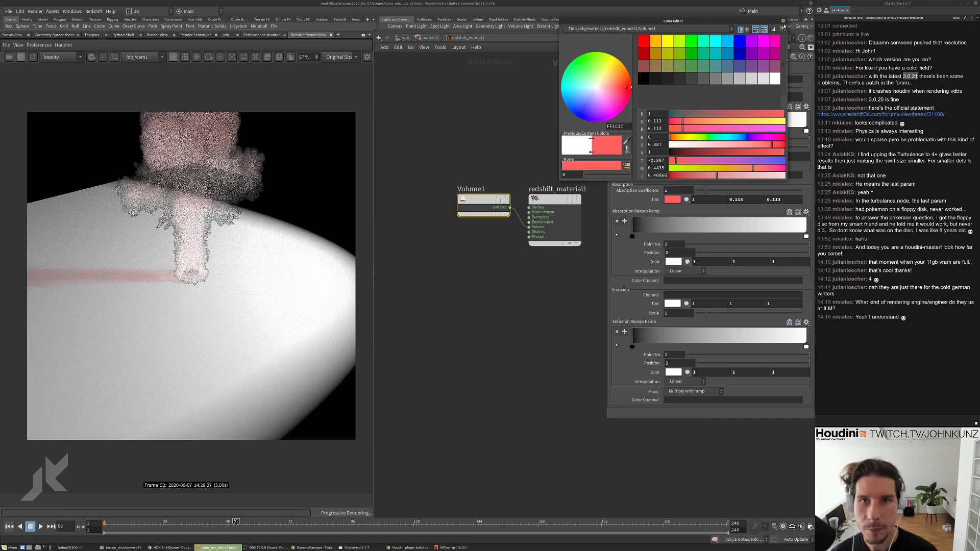
{"action": "left_click", "coordinate": [783, 21]}
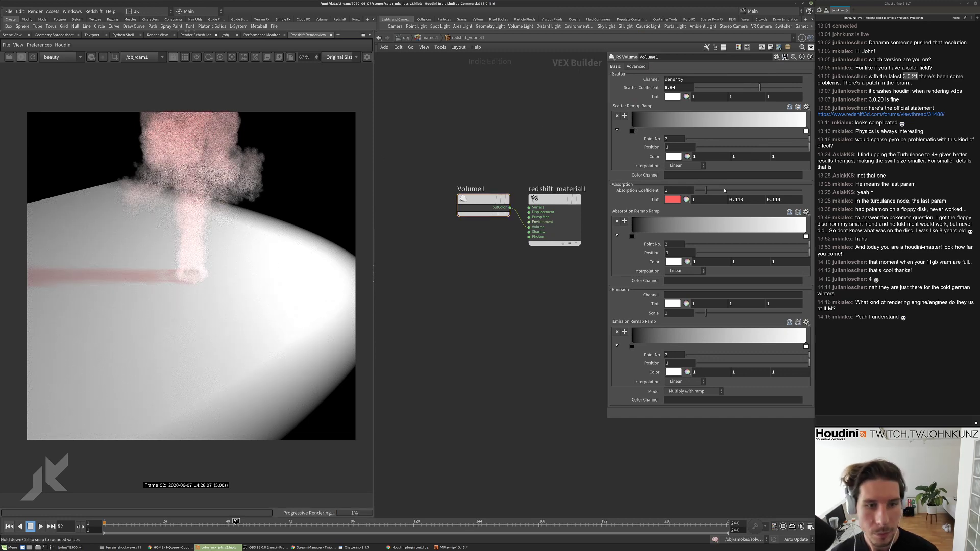
Set the RS Volume scatter coefficient to 2 and restart the Redshift render.
{"action": "middle_click_drag", "start_coordinate": [689, 190], "coordinate": [724, 189]}
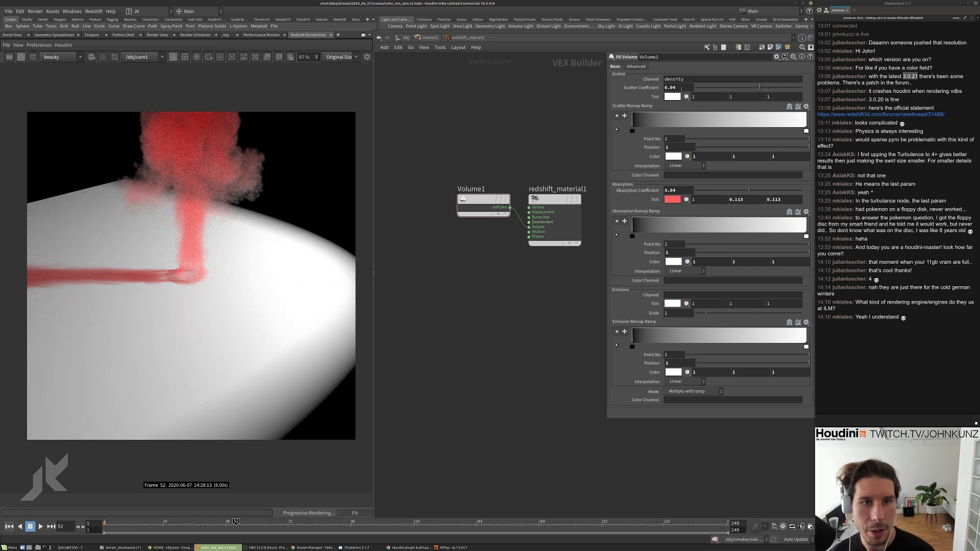
{"action": "middle_click", "coordinate": [641, 87], "text": "ctrl"}
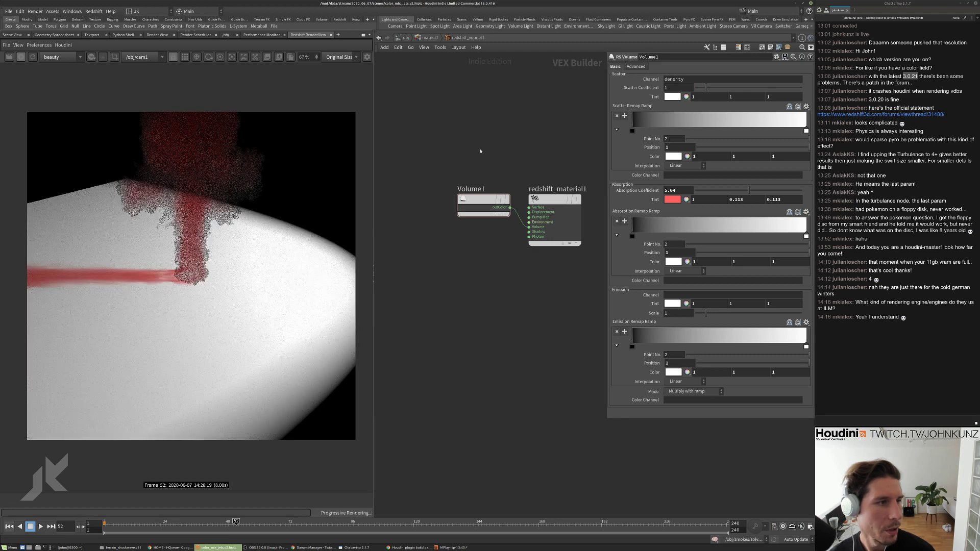
{"action": "double_click", "coordinate": [675, 87]}
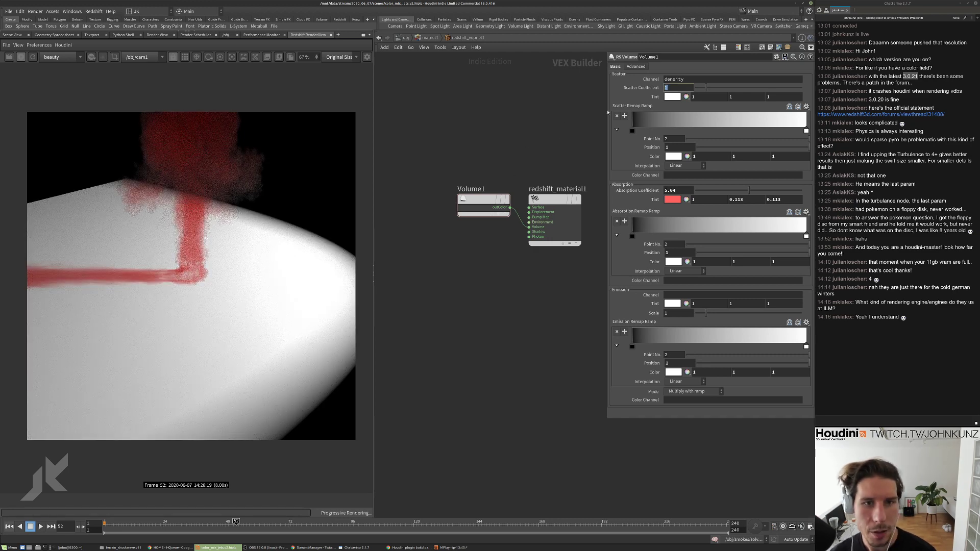
{"action": "type", "text": "2"}
{"action": "key", "text": "Return"}
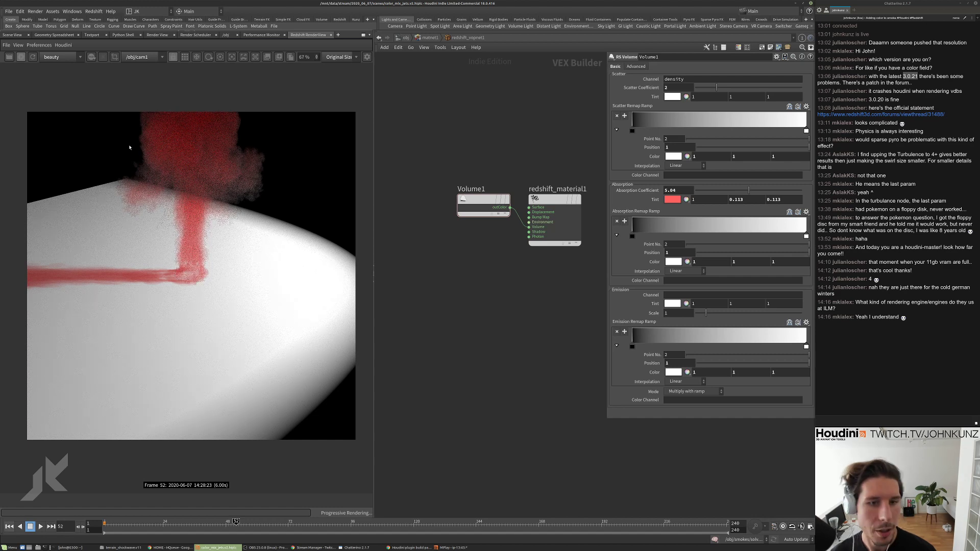
{"action": "left_click", "coordinate": [22, 57]}
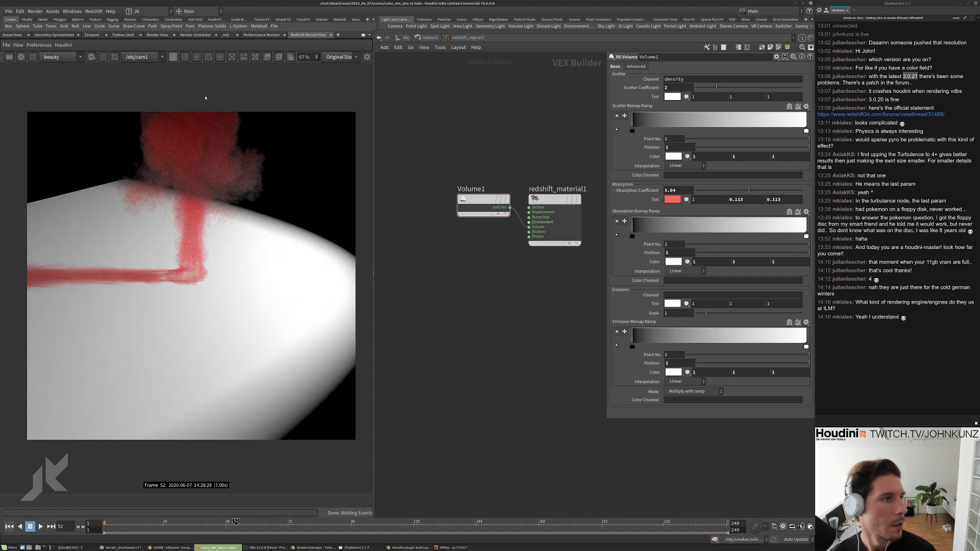
Revert the absorption tint to white, set absorption coefficient 5.11 and colour channel Cd.
{"action": "double_click", "coordinate": [686, 190]}
{"action": "type", "text": "1"}
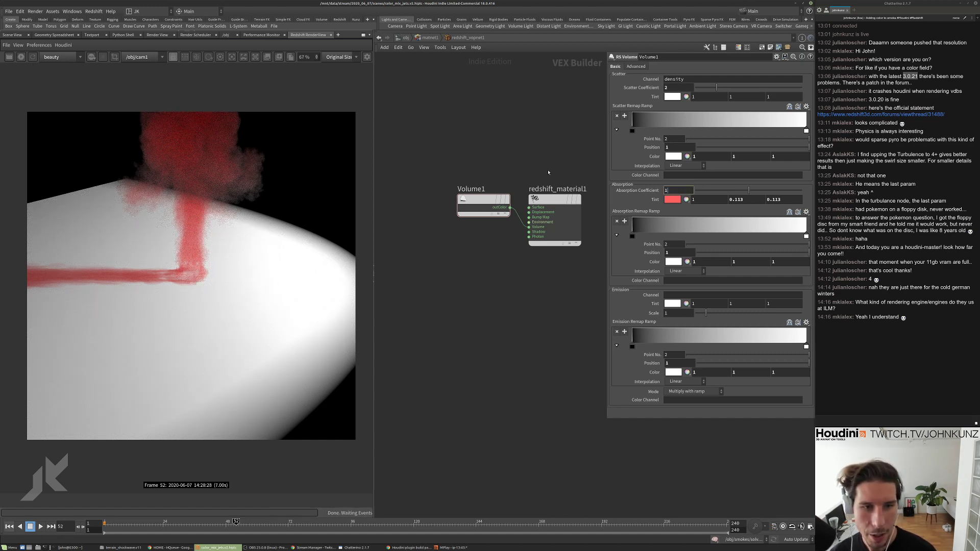
{"action": "key", "text": "Return"}
{"action": "right_click", "coordinate": [657, 202]}
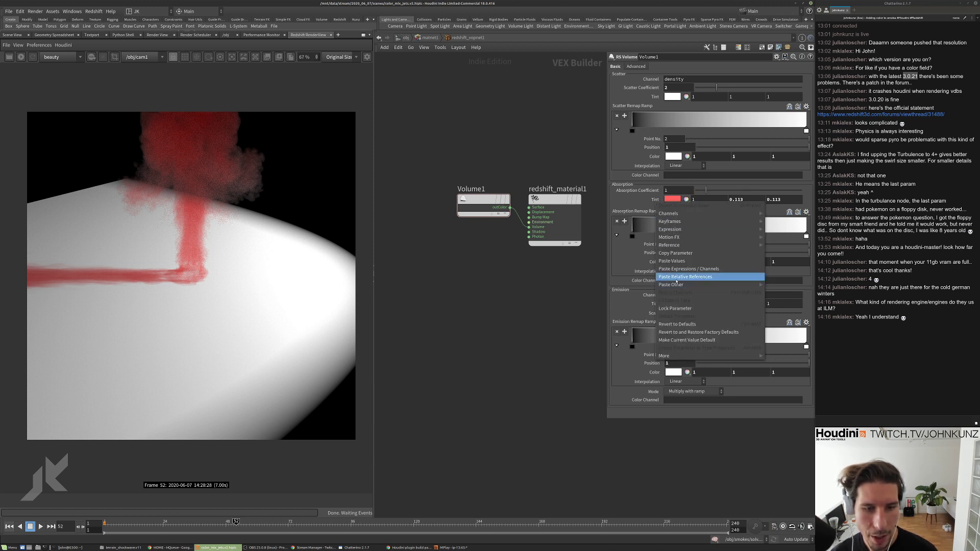
{"action": "left_click", "coordinate": [677, 324]}
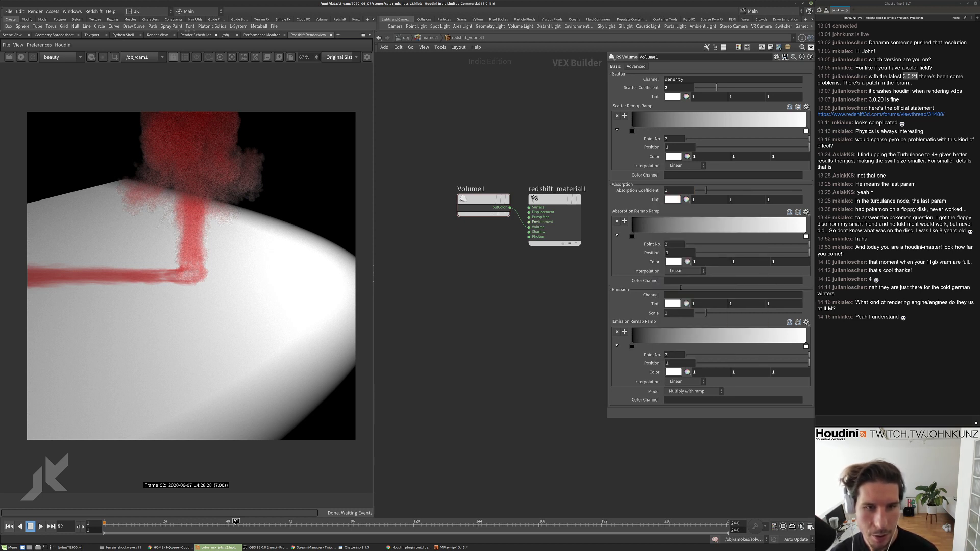
{"action": "left_click_drag", "start_coordinate": [746, 192], "coordinate": [750, 192]}
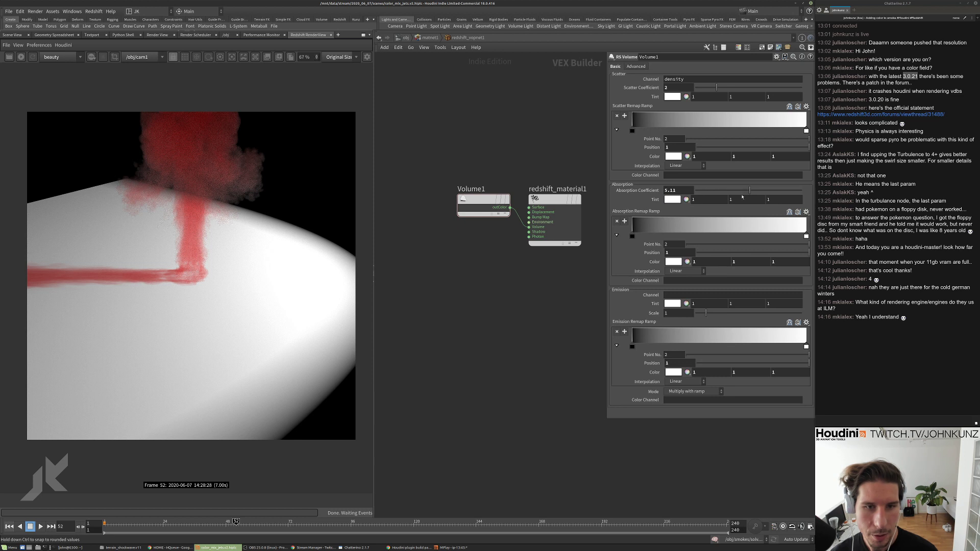
{"action": "left_click", "coordinate": [694, 281]}
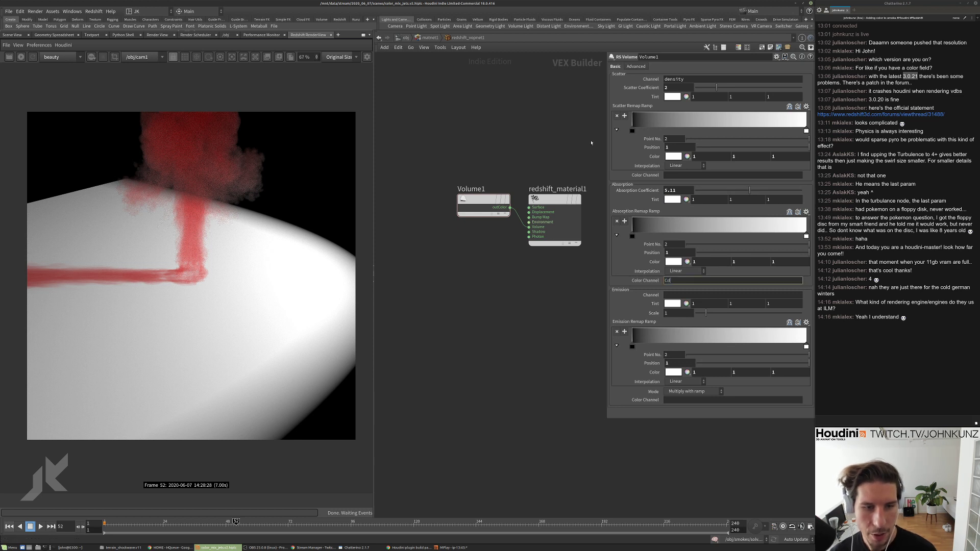
{"action": "type", "text": "Cd"}
{"action": "key", "text": "Return"}
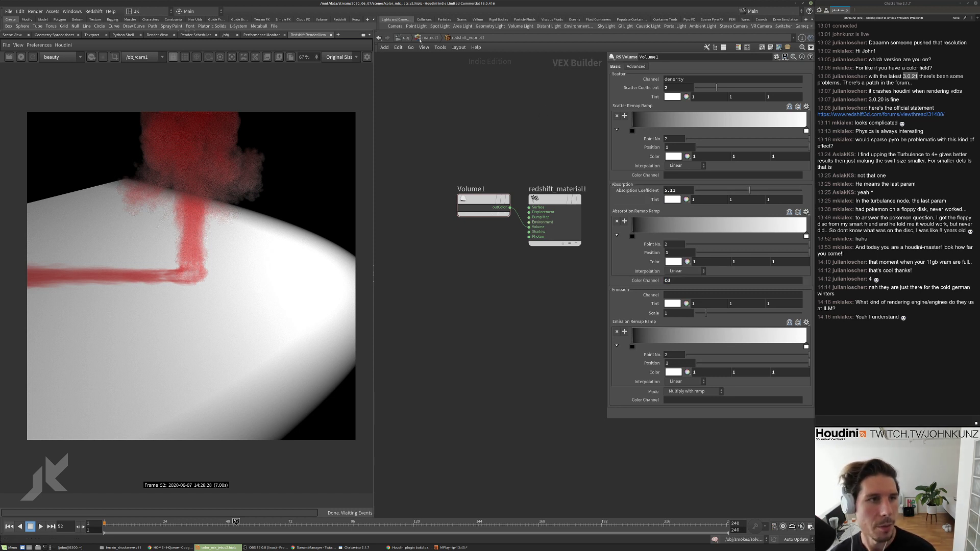
Bypass blast2 inside smokes, re-render in RenderView, then return to /obj.
{"action": "left_click", "coordinate": [419, 39]}
{"action": "key", "text": "u"}
{"action": "double_click", "coordinate": [424, 223]}
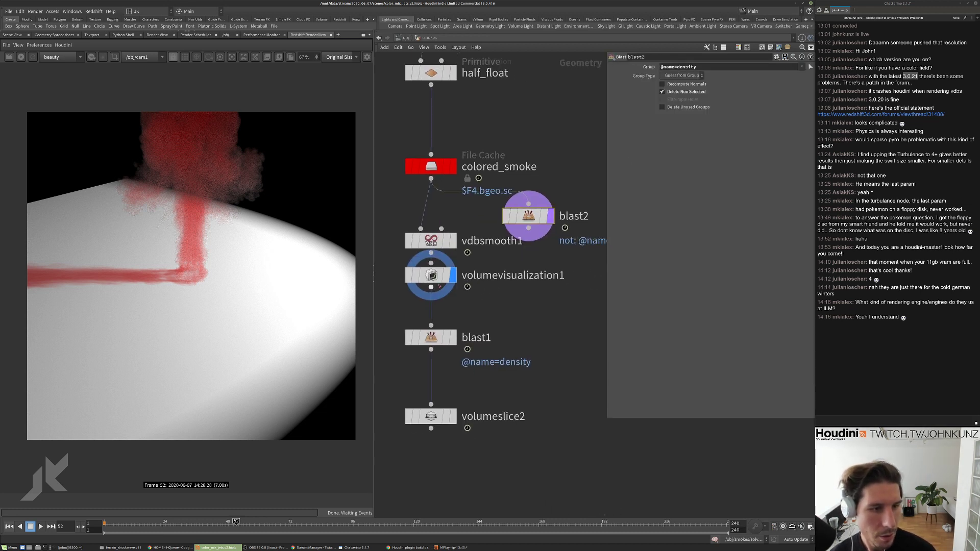
{"action": "left_click", "coordinate": [506, 216]}
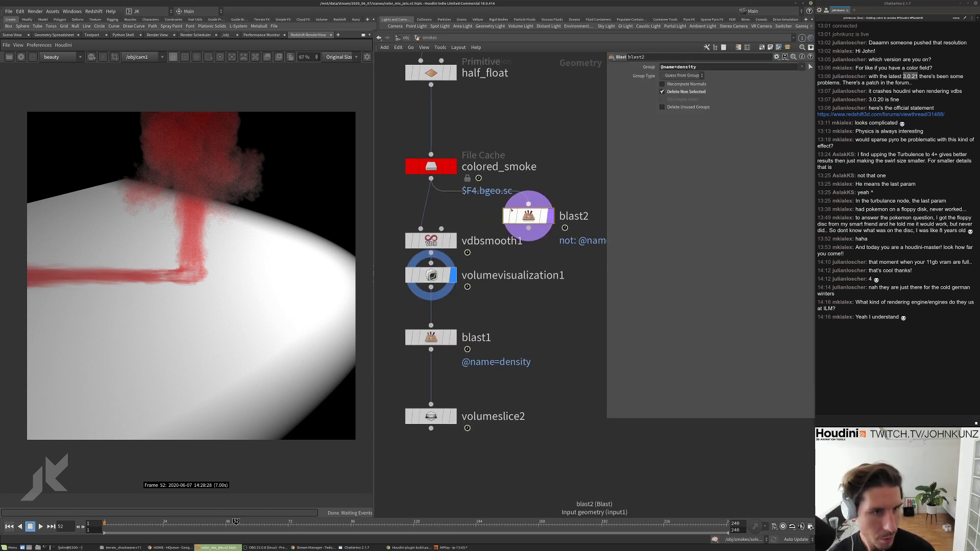
{"action": "left_click", "coordinate": [21, 56]}
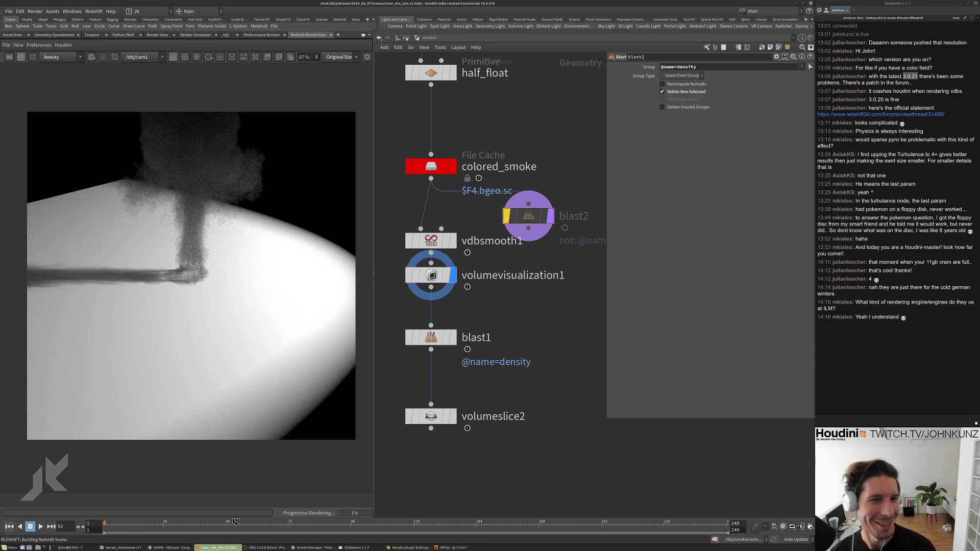
{"action": "key", "text": "u"}
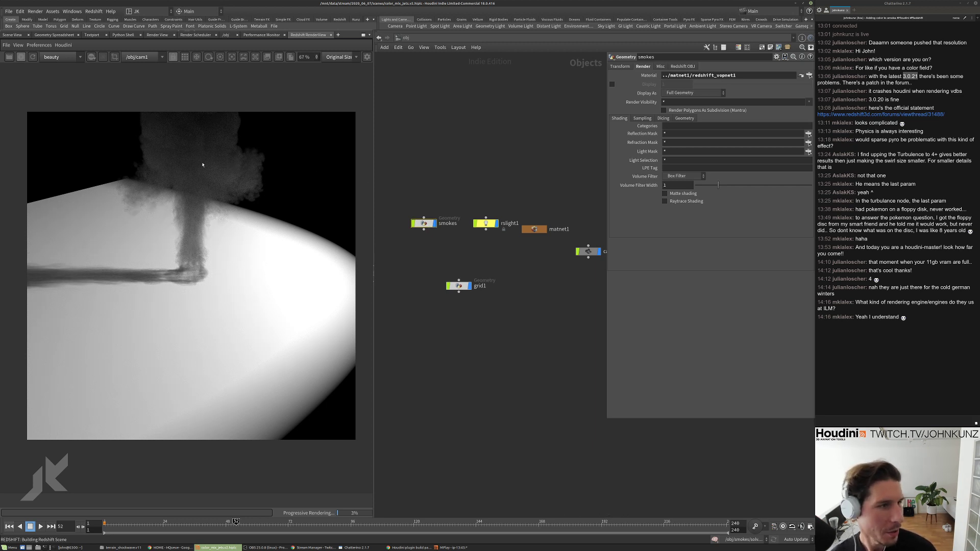
Stop the Redshift render and restore the Scene View pane with Ctrl+B.
{"action": "left_click", "coordinate": [20, 57]}
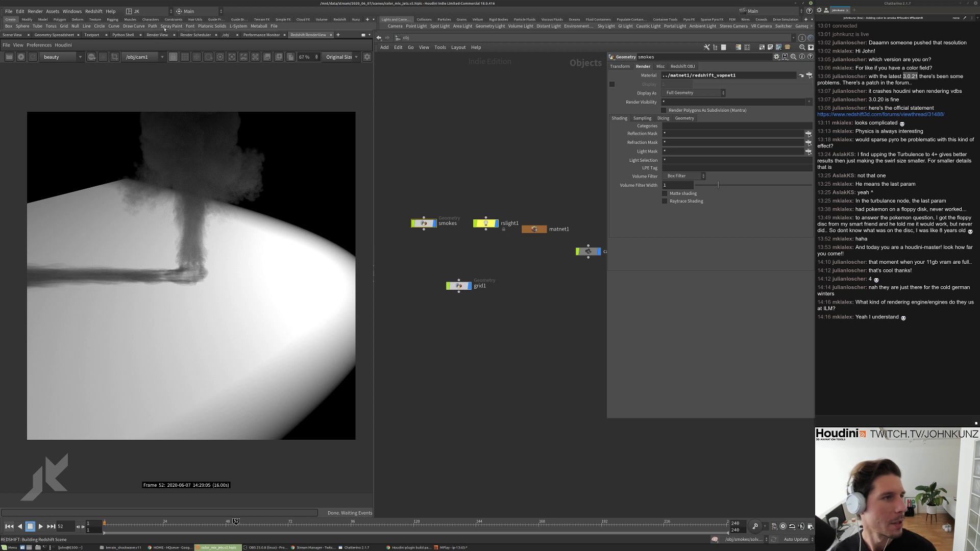
{"action": "key", "text": "ctrl+b"}
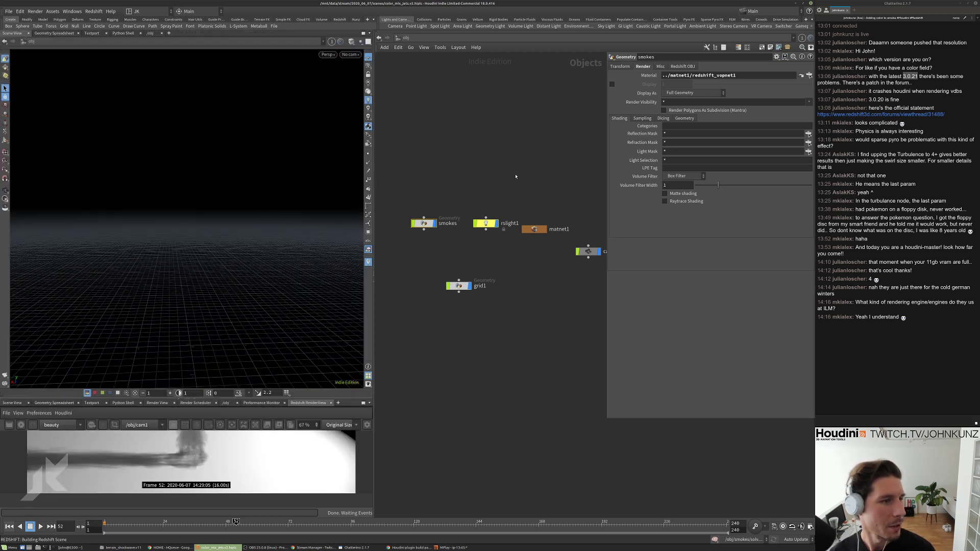
Look through a locked cam1 and tumble and pan it closer onto the smoke.
{"action": "left_click", "coordinate": [590, 251]}
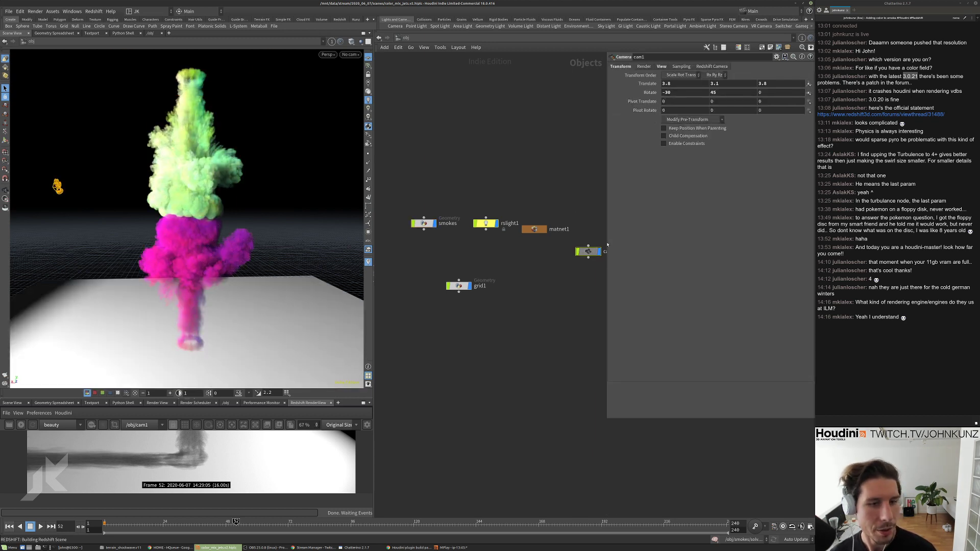
{"action": "left_click", "coordinate": [350, 54]}
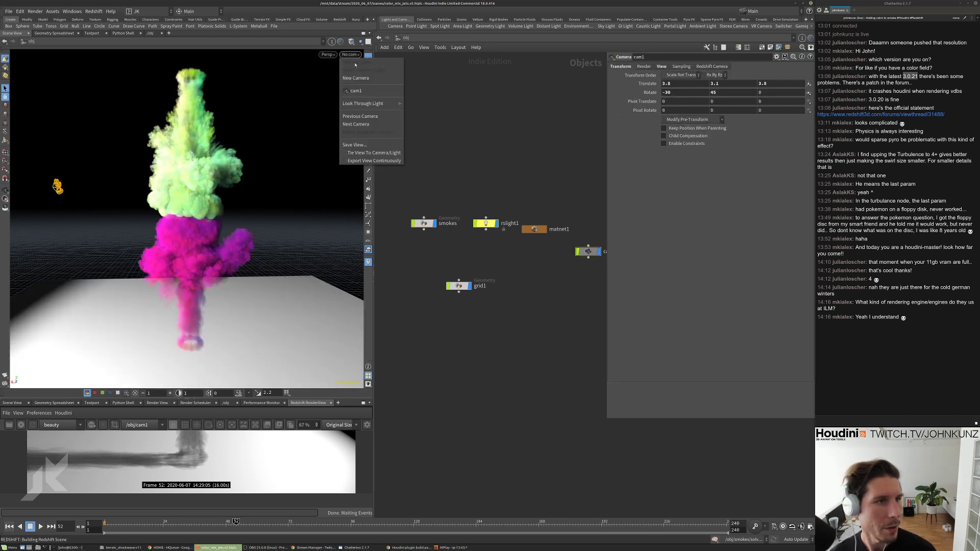
{"action": "left_click", "coordinate": [371, 90]}
{"action": "left_click", "coordinate": [368, 74]}
{"action": "key", "text": "Escape"}
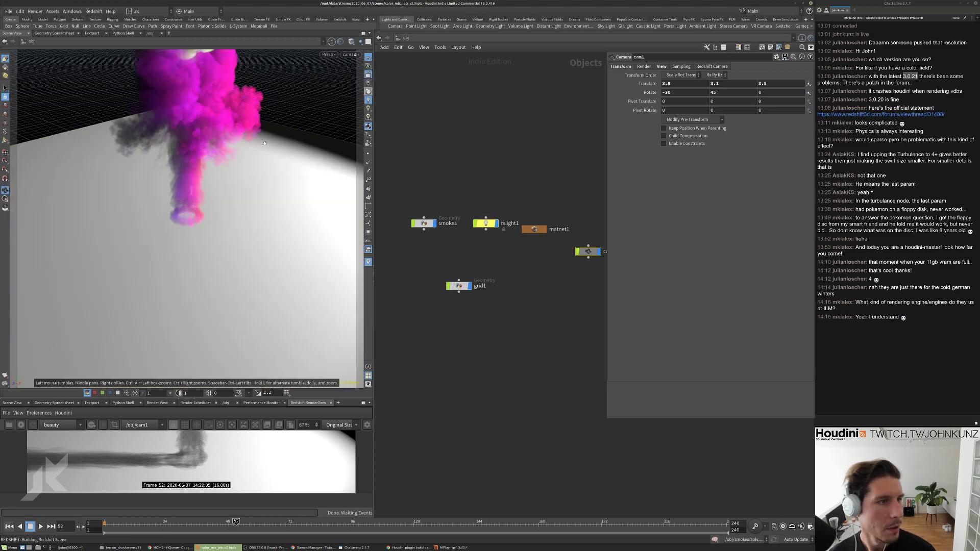
{"action": "left_click_drag", "start_coordinate": [306, 230], "coordinate": [261, 263]}
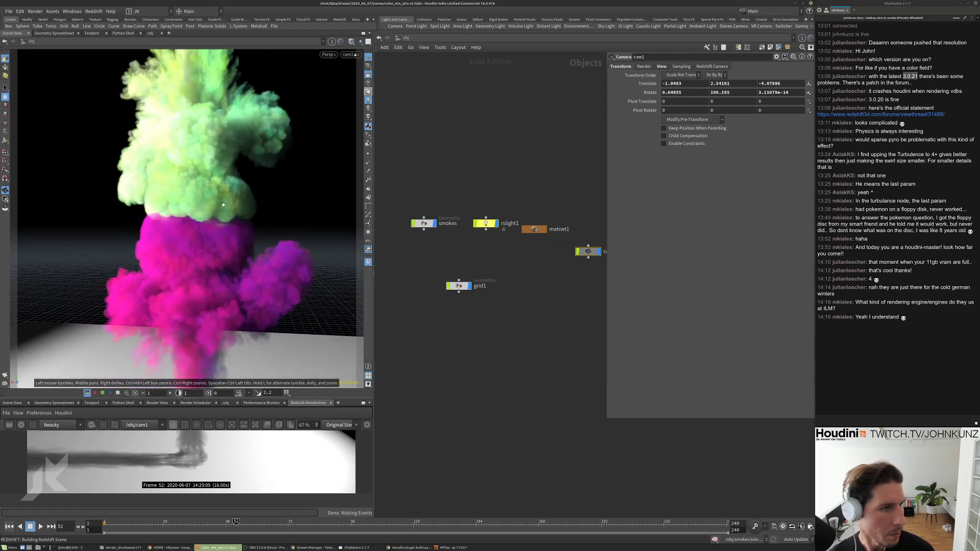
{"action": "key", "text": "s"}
{"action": "middle_click_drag", "start_coordinate": [261, 262], "coordinate": [257, 248]}
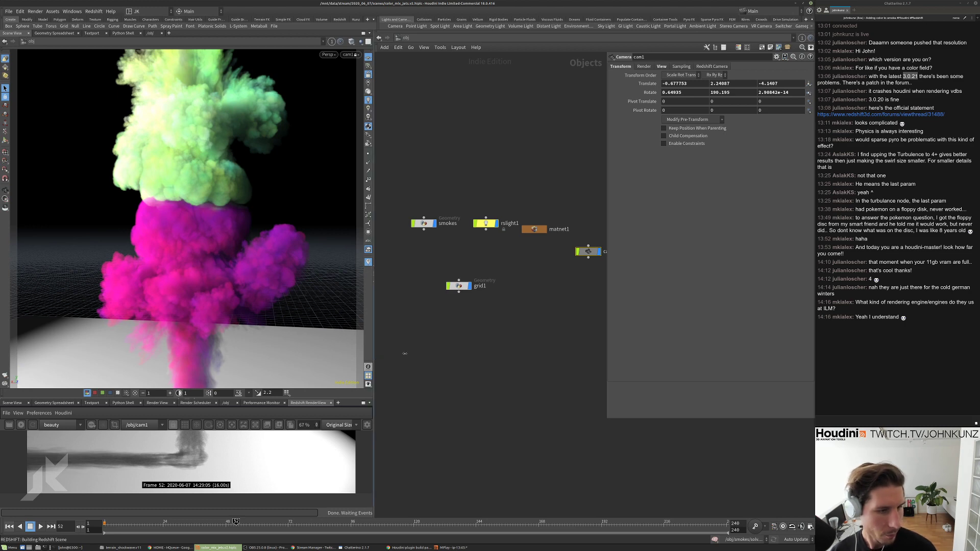
Enlarge the 3D viewport and RenderView panes, then go inside the smokes network.
{"action": "left_click_drag", "start_coordinate": [372, 357], "coordinate": [510, 357]}
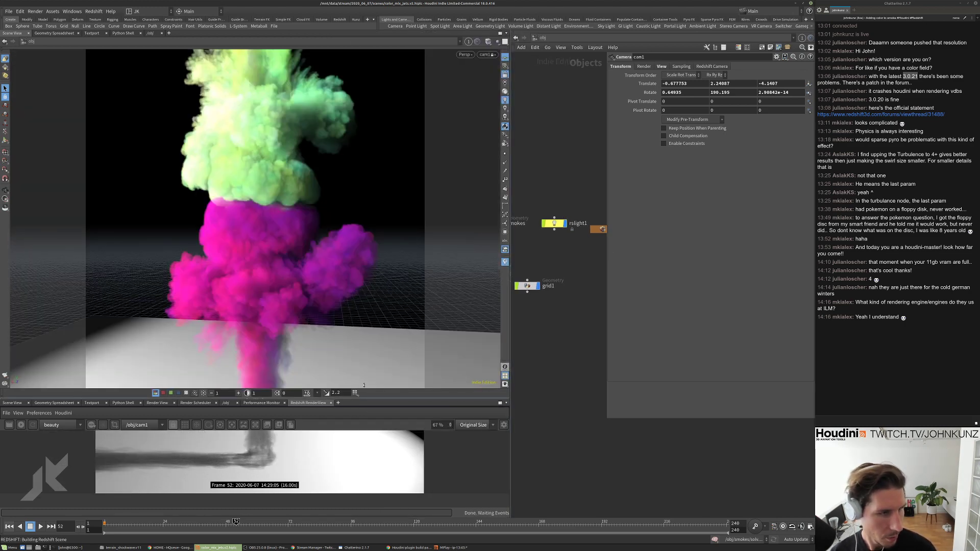
{"action": "left_click_drag", "start_coordinate": [364, 401], "coordinate": [364, 282]}
{"action": "scroll", "coordinate": [566, 351], "scroll_direction": "down", "scroll_amount": 3}
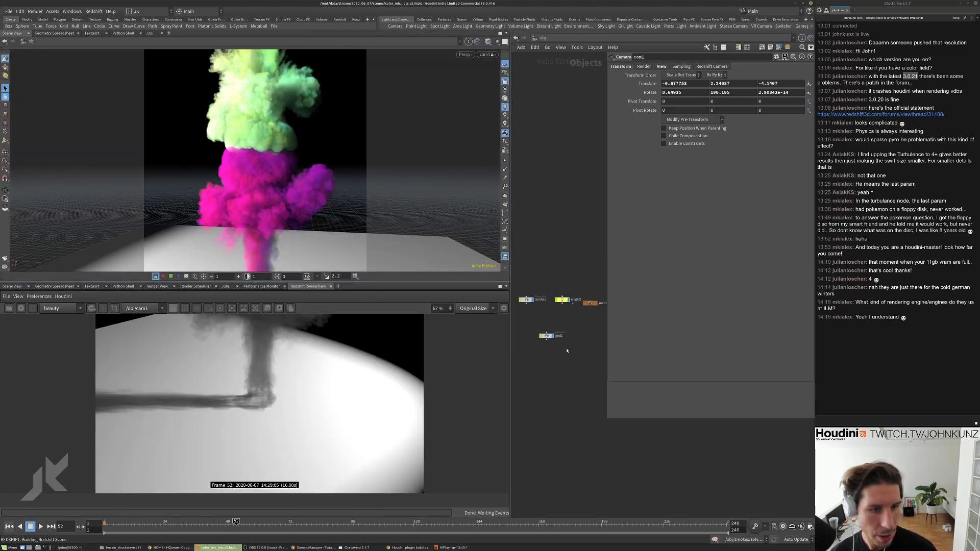
{"action": "double_click", "coordinate": [526, 300]}
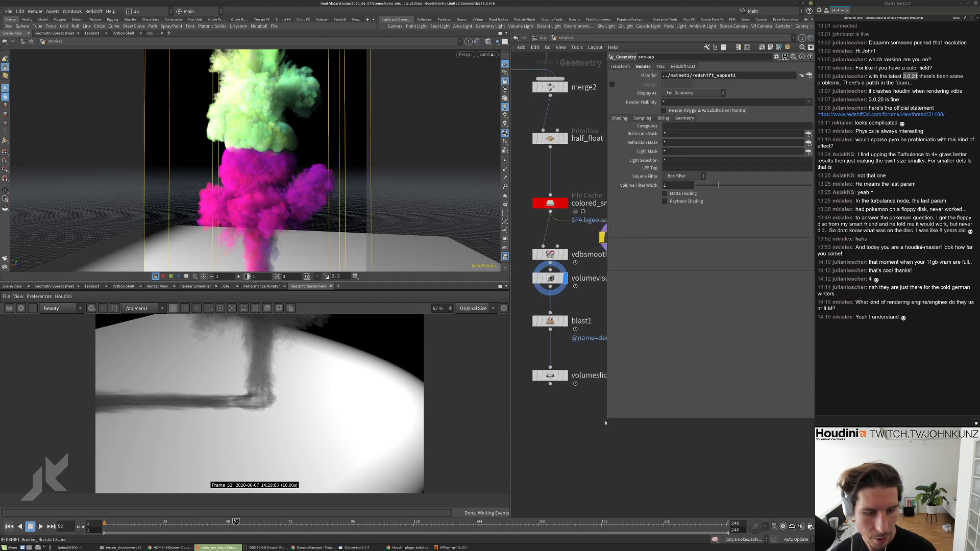
Paste a second blast node and place a VDB Vector Split beside colored_smoke.
{"action": "key", "text": "ctrl+v"}
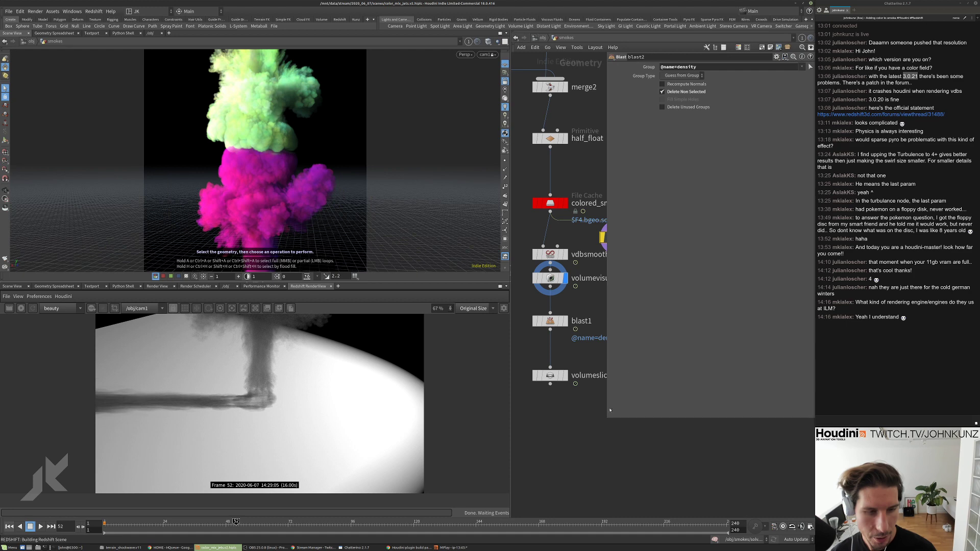
{"action": "left_click_drag", "start_coordinate": [610, 410], "coordinate": [697, 305]}
{"action": "key", "text": "Tab"}
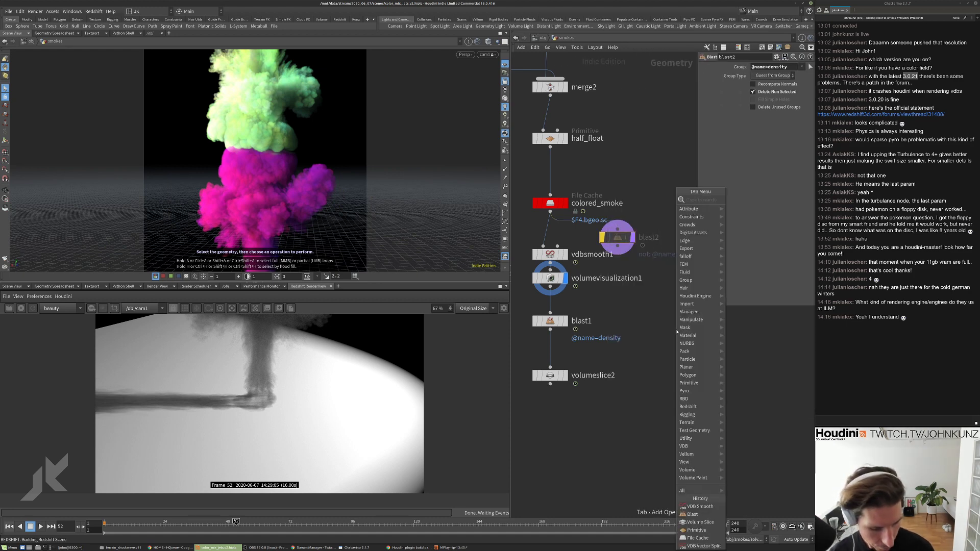
{"action": "type", "text": "vec"}
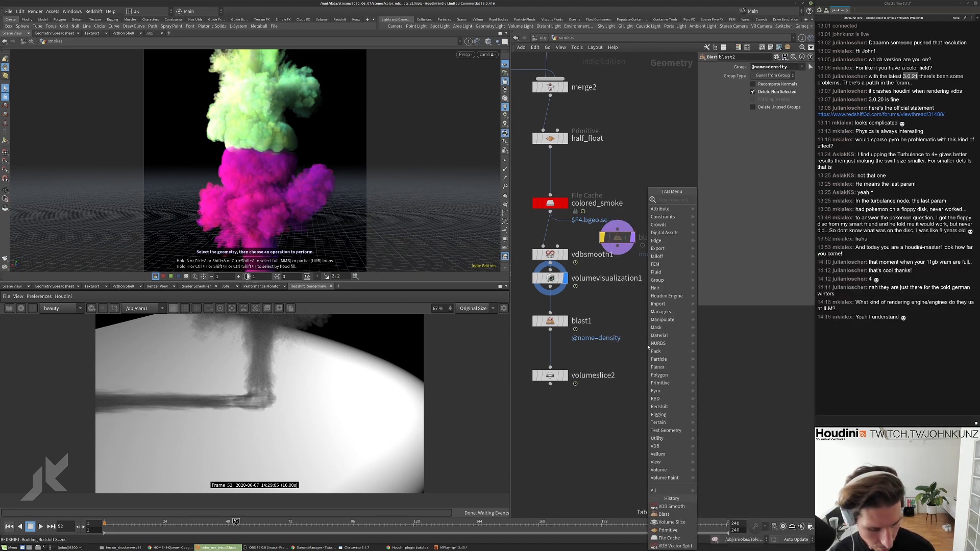
{"action": "left_click", "coordinate": [723, 208]}
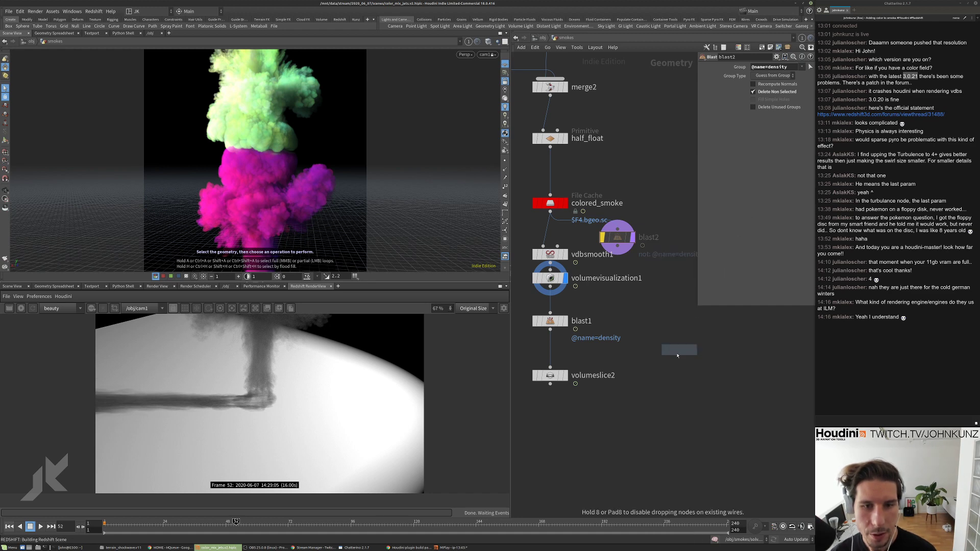
{"action": "left_click", "coordinate": [619, 220]}
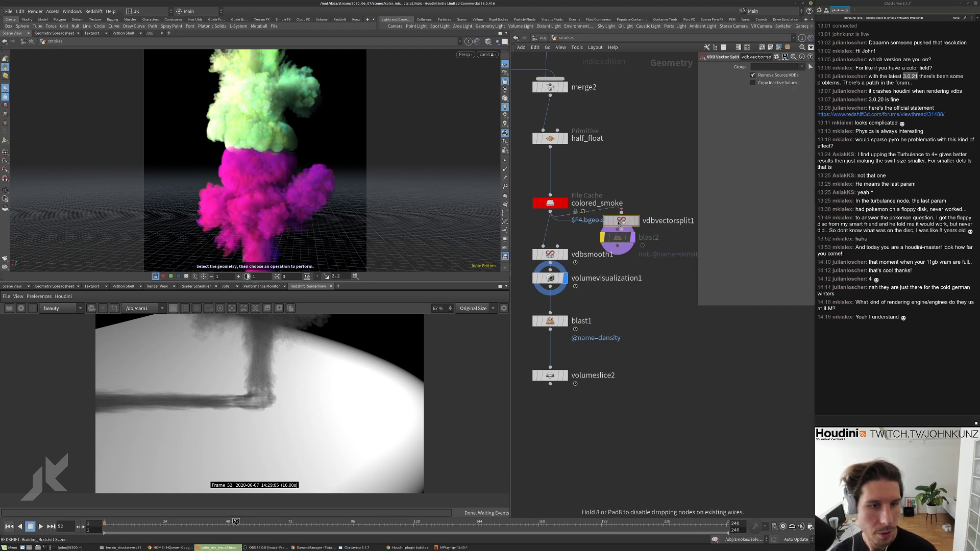
Inspect vdbvectorsplit1's and colored_smoke's volumes, then restart the Redshift render.
{"action": "middle_click", "coordinate": [617, 223]}
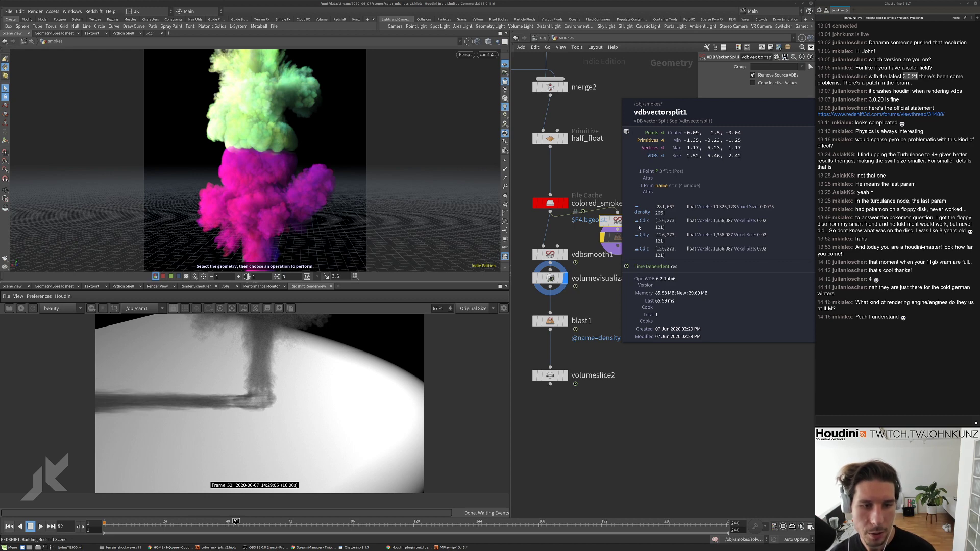
{"action": "middle_click", "coordinate": [588, 218]}
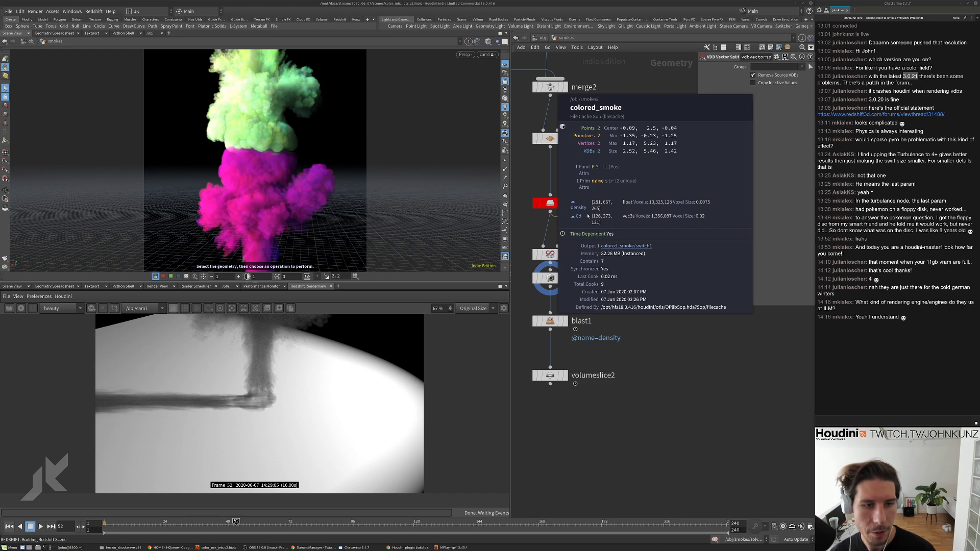
{"action": "middle_click", "coordinate": [619, 220]}
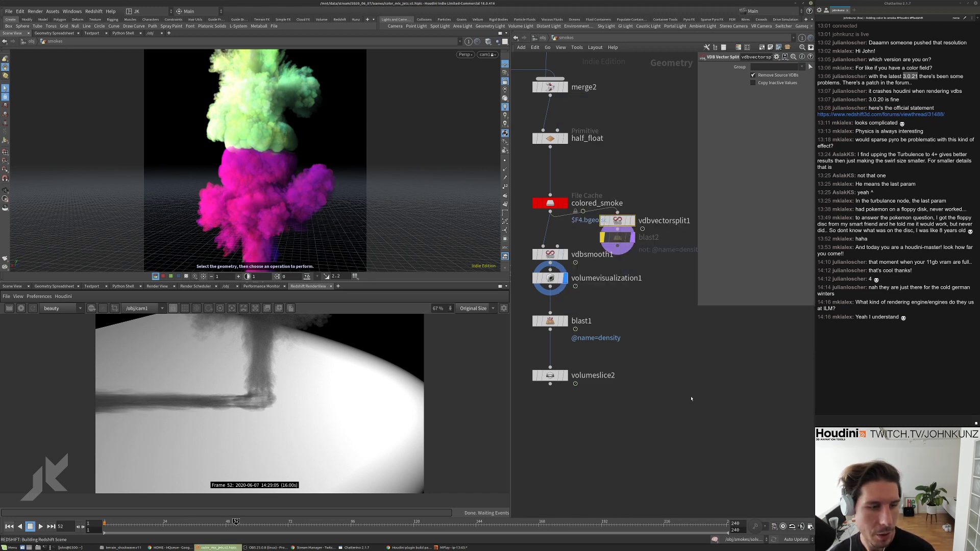
{"action": "left_click", "coordinate": [20, 309]}
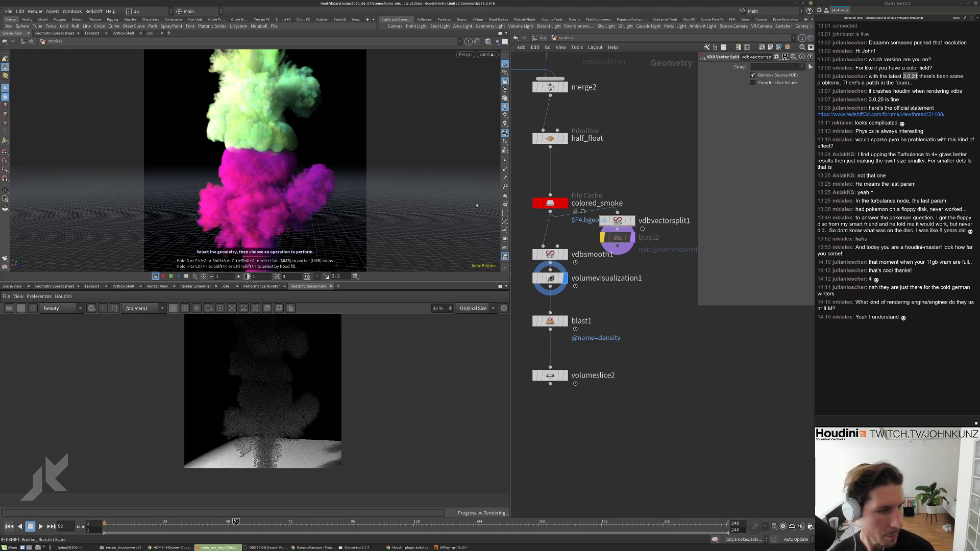
Raise rslight1's Volume Contribution Scale from 0 to 1 so the spot light lights the smoke.
{"action": "key", "text": "u"}
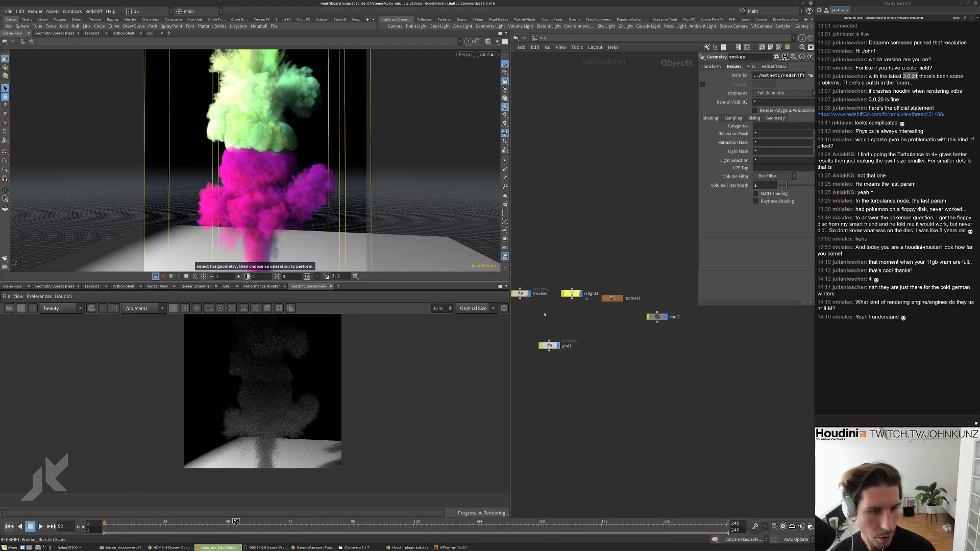
{"action": "key", "text": "i"}
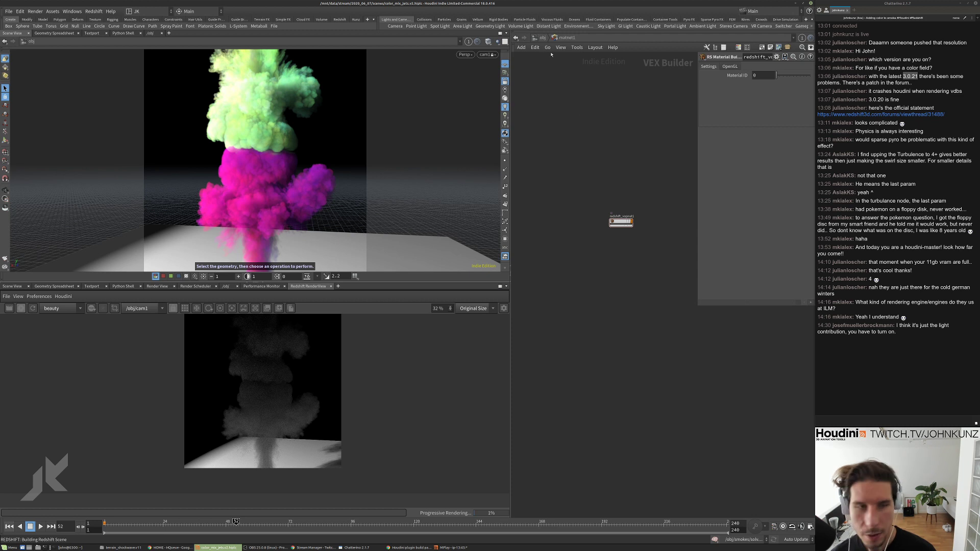
{"action": "key", "text": "u"}
{"action": "left_click", "coordinate": [572, 298]}
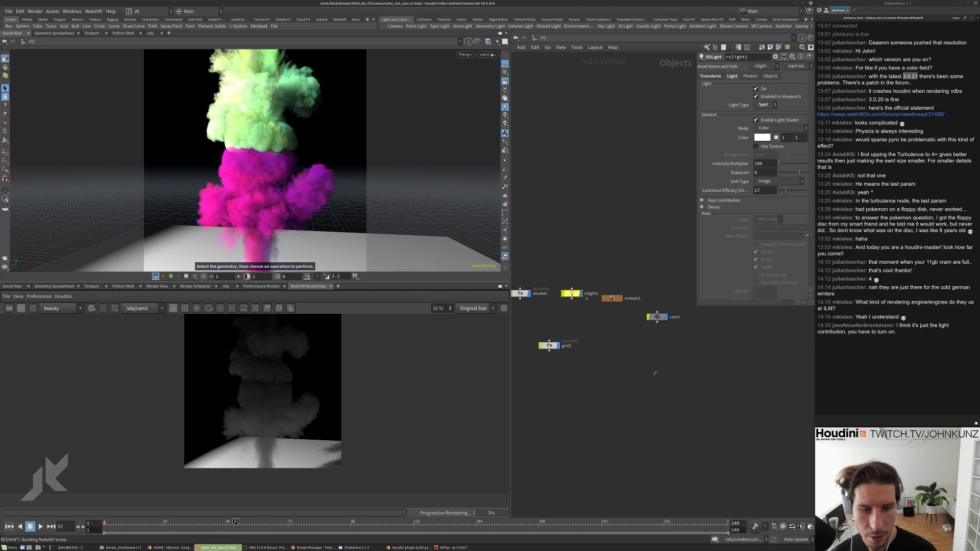
{"action": "left_click_drag", "start_coordinate": [698, 307], "coordinate": [655, 373]}
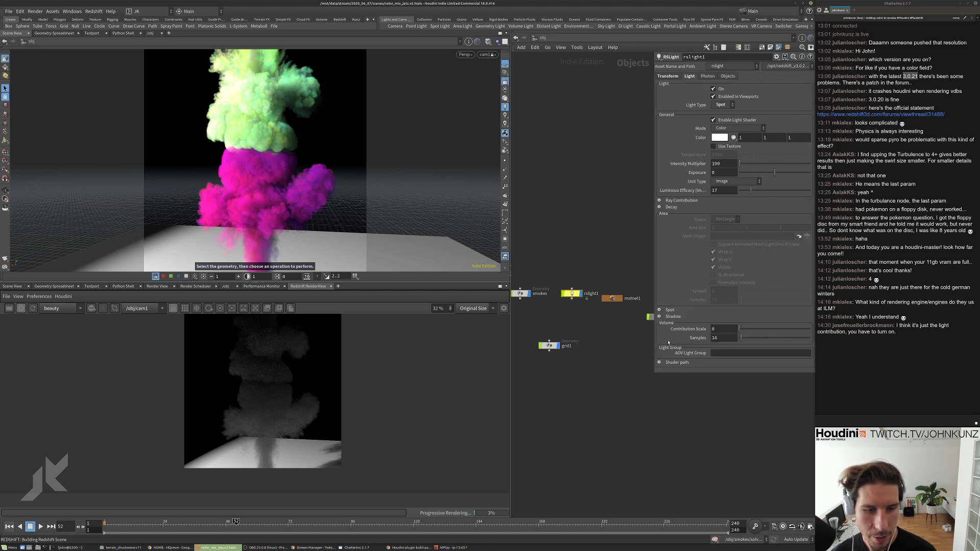
{"action": "left_click", "coordinate": [720, 331]}
{"action": "type", "text": "1"}
{"action": "key", "text": "Return"}
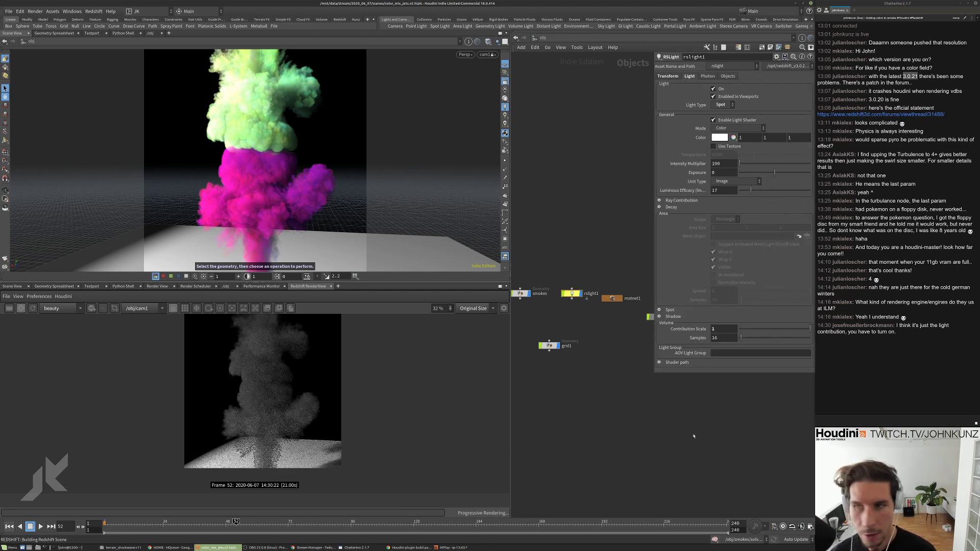
{"action": "left_click", "coordinate": [722, 328]}
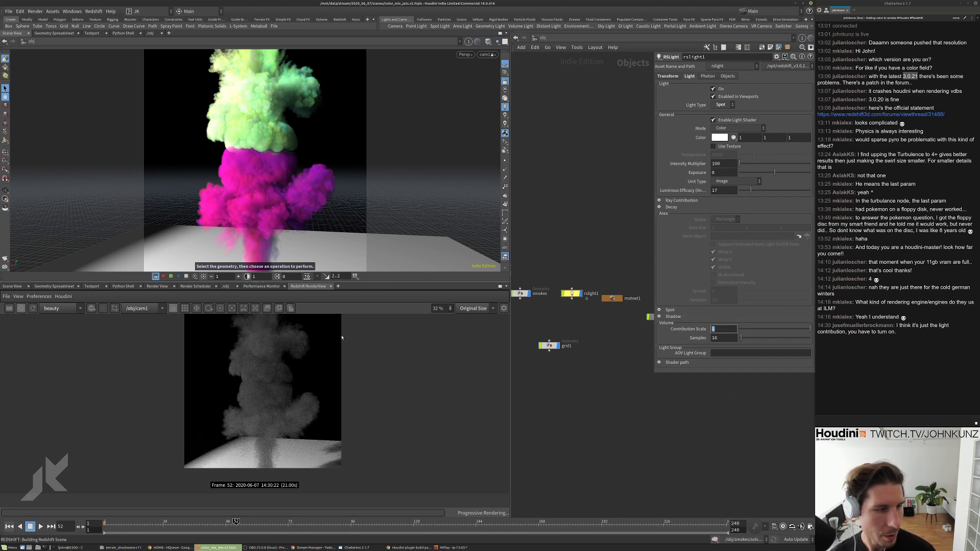
{"action": "left_click", "coordinate": [612, 298]}
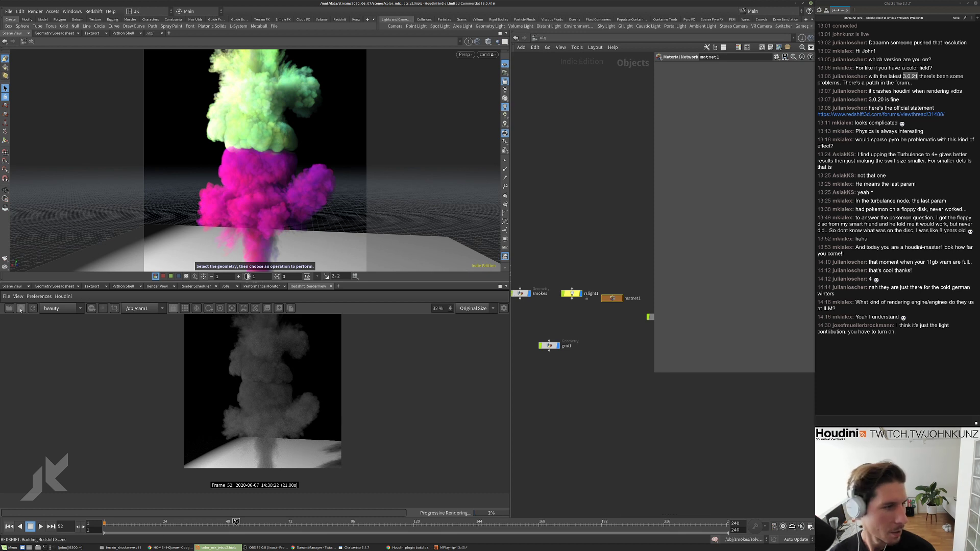
In the Volume1 shader, move Cd from the absorption color channel to the scatter color channel.
{"action": "double_click", "coordinate": [612, 298]}
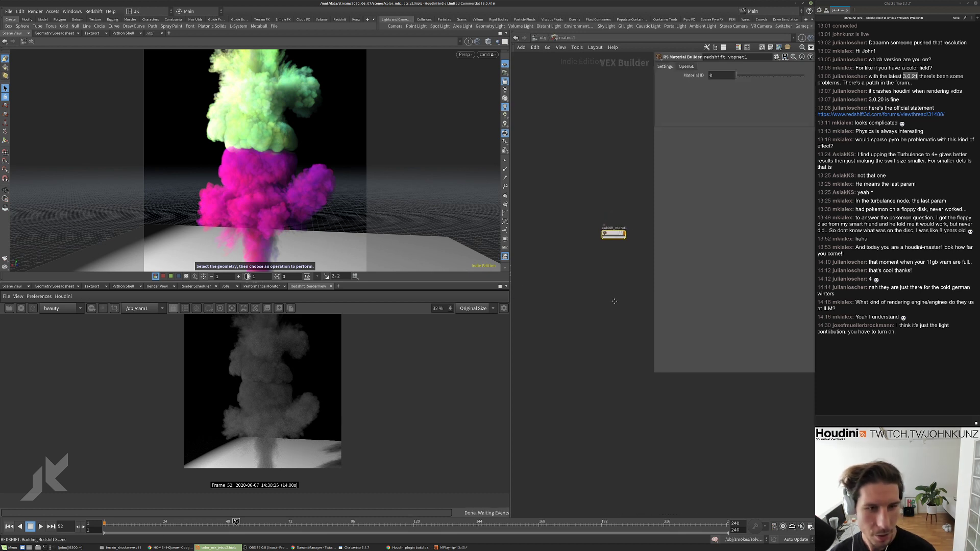
{"action": "double_click", "coordinate": [594, 261]}
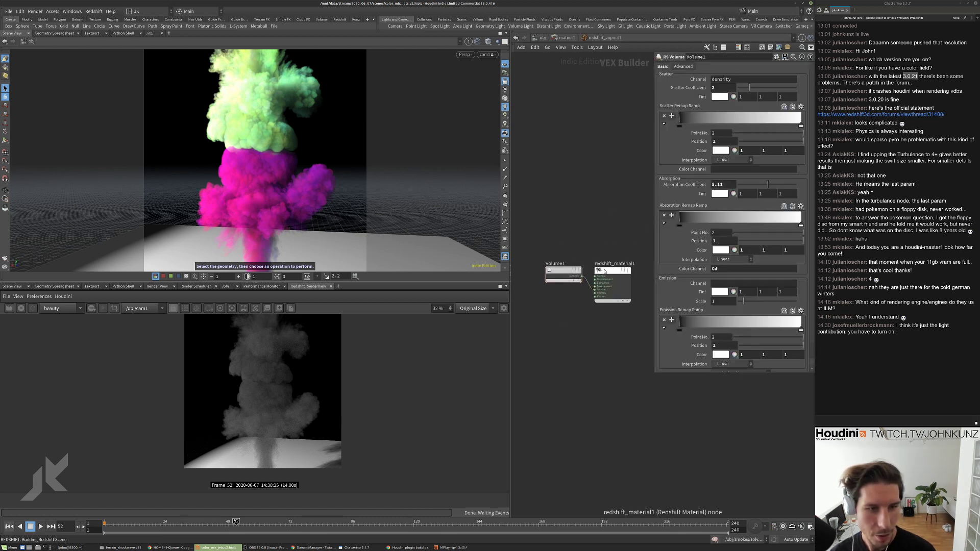
{"action": "left_click", "coordinate": [575, 270]}
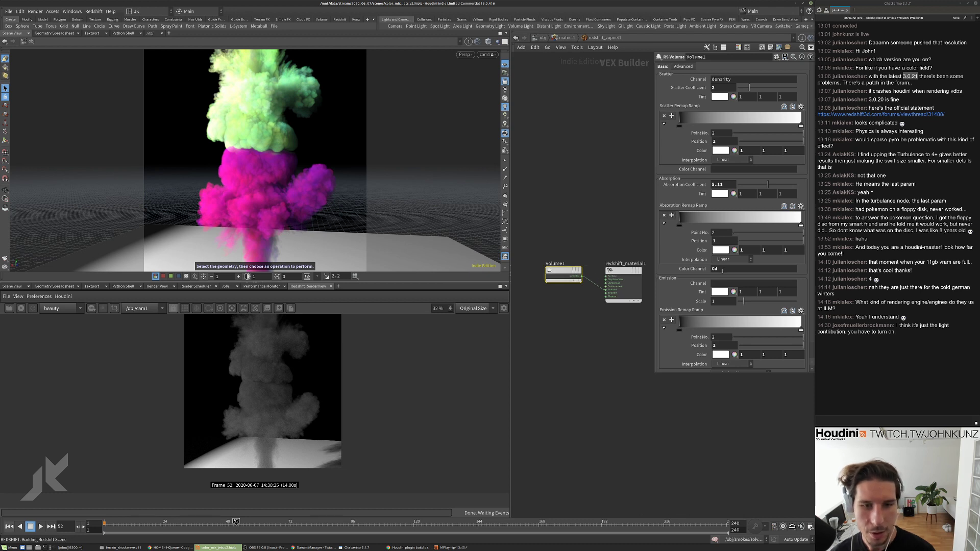
{"action": "left_click_drag", "start_coordinate": [720, 268], "coordinate": [671, 270]}
{"action": "key", "text": "ctrl+x"}
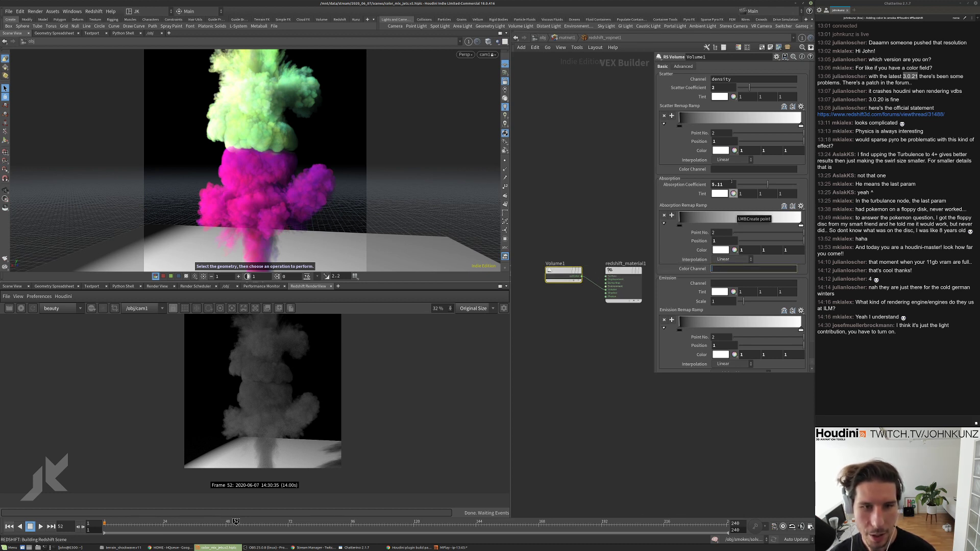
{"action": "left_click", "coordinate": [730, 169]}
{"action": "key", "text": "ctrl+v"}
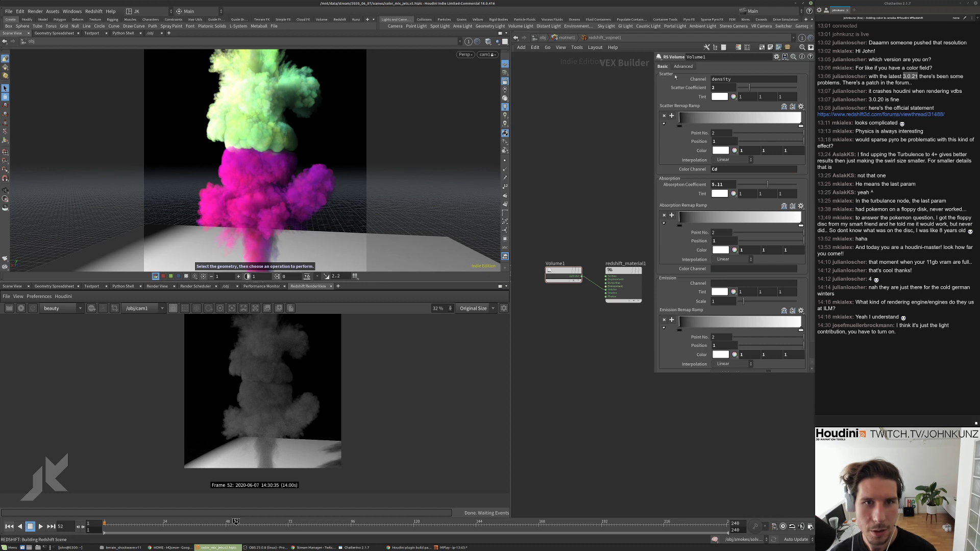
Raise the scatter coefficient to 3.52 and return to the smokes geometry network.
{"action": "left_click", "coordinate": [758, 87]}
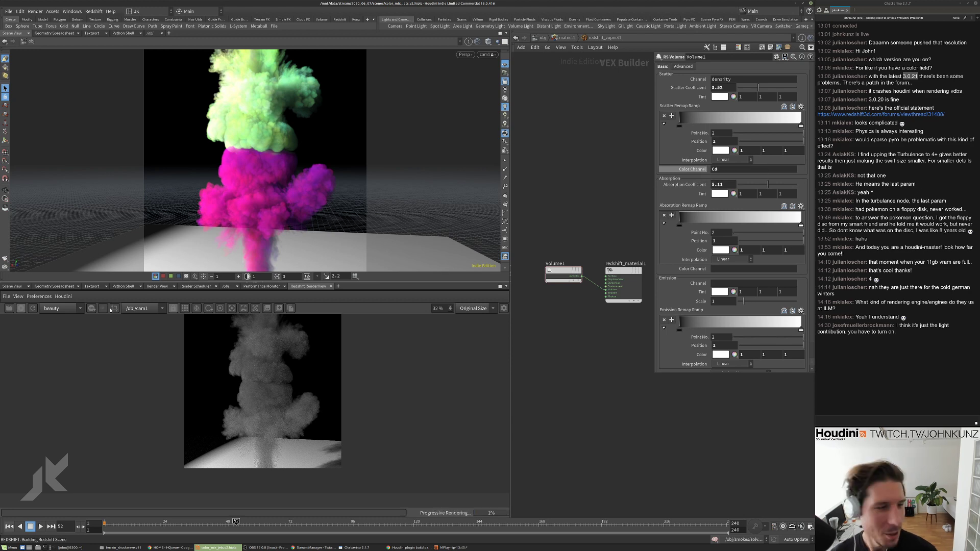
{"action": "left_click", "coordinate": [540, 38]}
{"action": "double_click", "coordinate": [523, 292]}
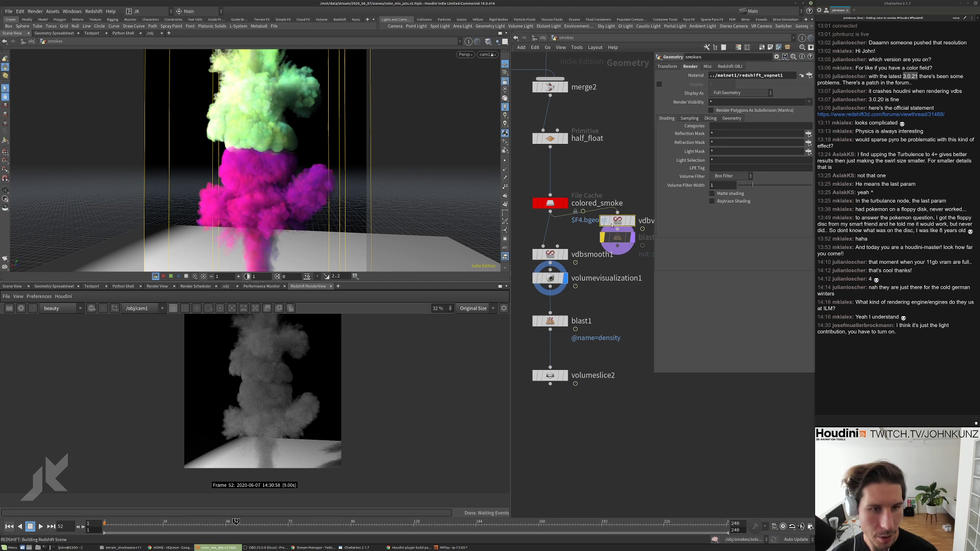
Review the vector split node's settings while zooming around the smokes network.
{"action": "left_click", "coordinate": [616, 240]}
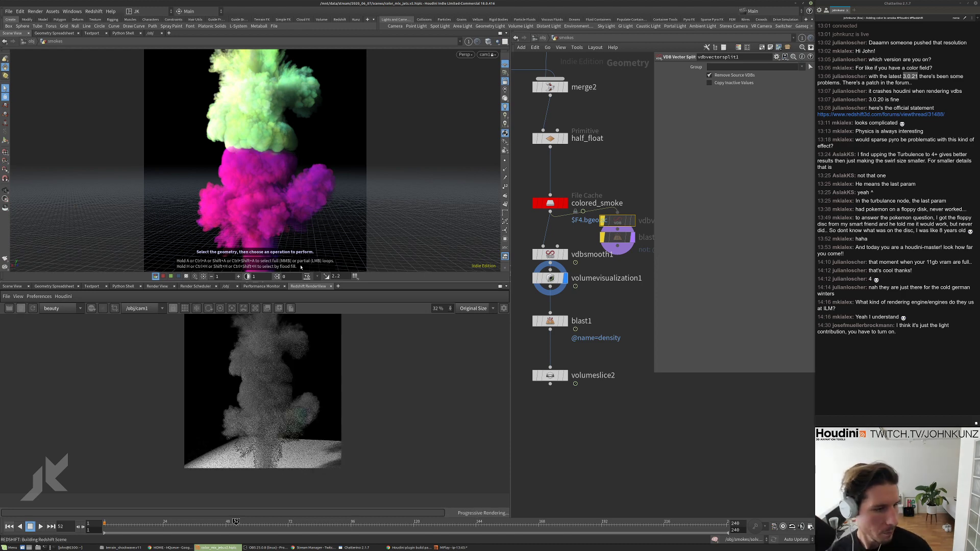
{"action": "scroll", "coordinate": [297, 428], "scroll_direction": "up", "scroll_amount": 1}
{"action": "scroll", "coordinate": [300, 421], "scroll_direction": "up", "scroll_amount": 4}
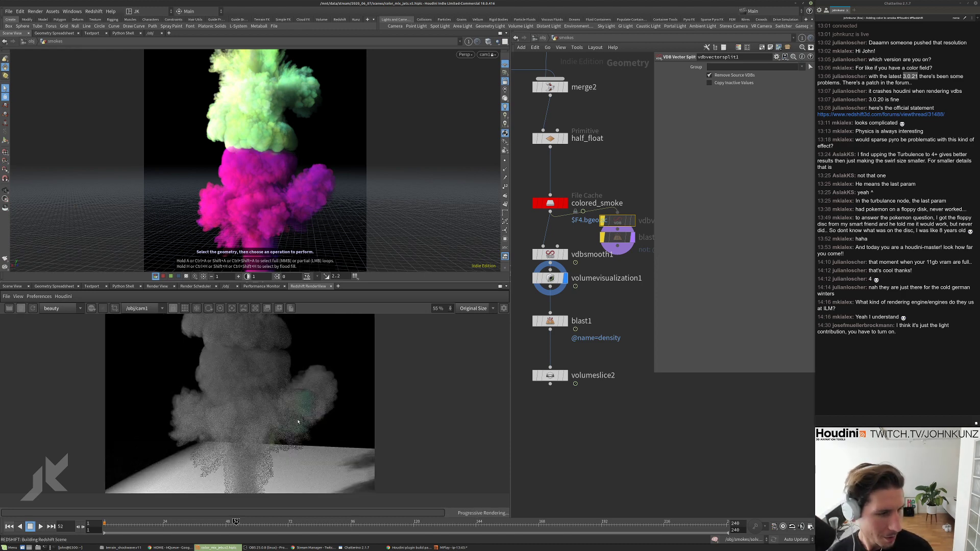
{"action": "scroll", "coordinate": [314, 382], "scroll_direction": "up", "scroll_amount": 1}
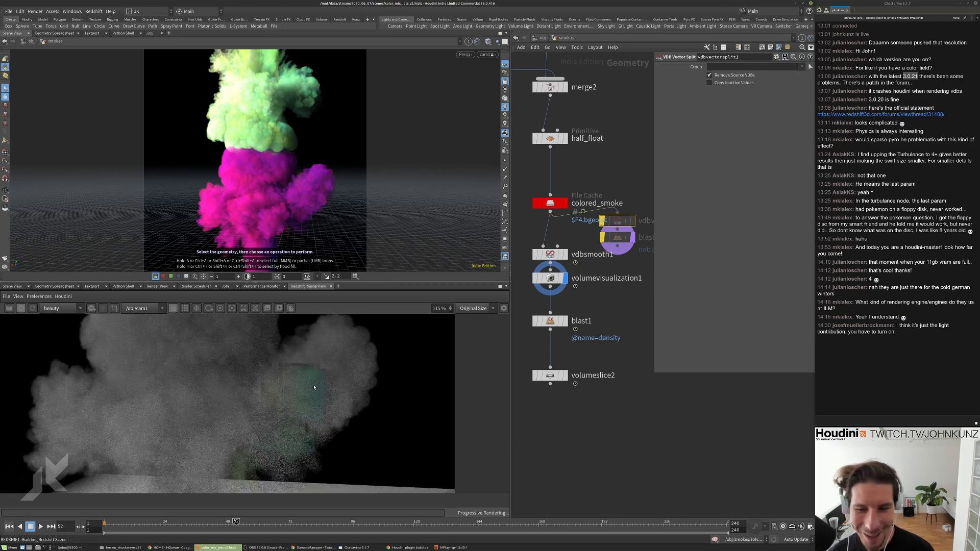
{"action": "scroll", "coordinate": [313, 388], "scroll_direction": "down", "scroll_amount": 5}
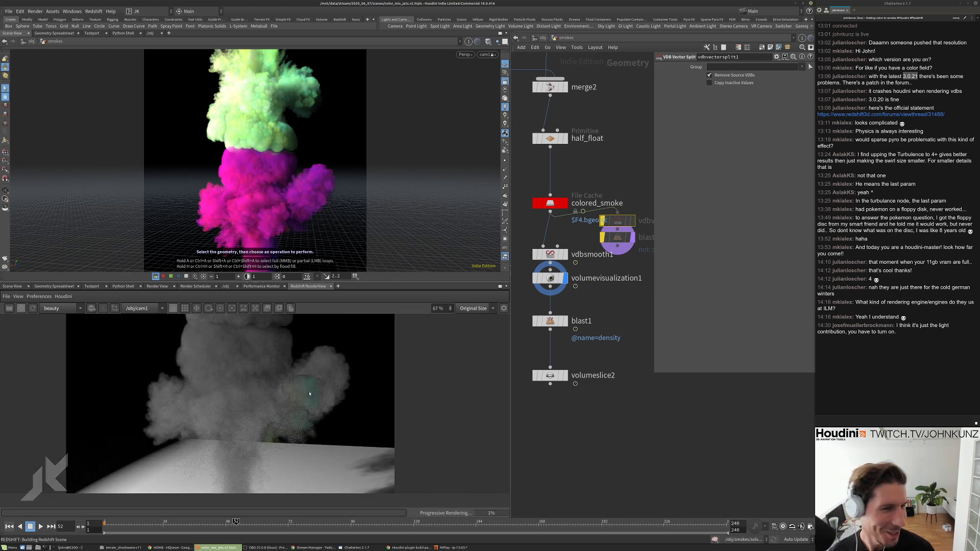
{"action": "scroll", "coordinate": [305, 406], "scroll_direction": "up", "scroll_amount": 3}
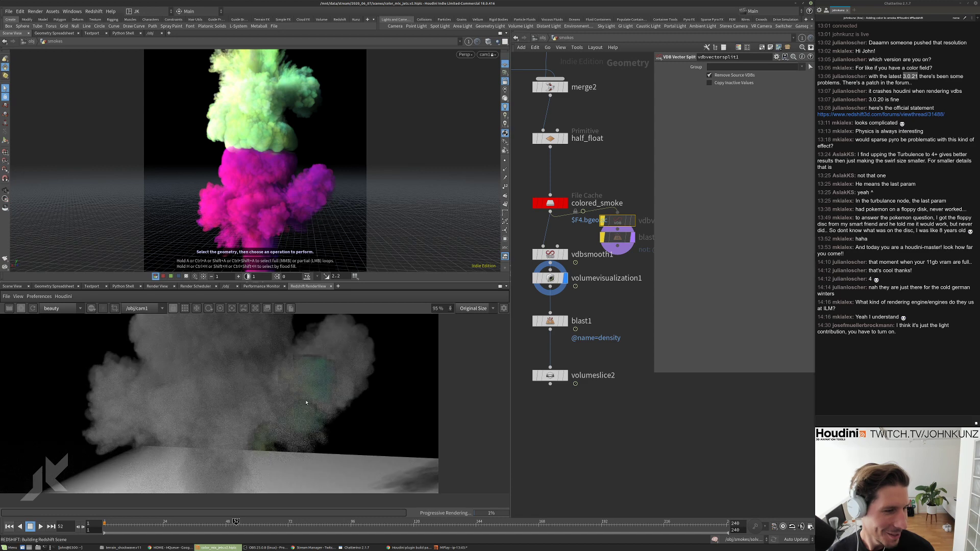
{"action": "scroll", "coordinate": [309, 408], "scroll_direction": "down", "scroll_amount": 2}
{"action": "scroll", "coordinate": [283, 431], "scroll_direction": "down", "scroll_amount": 2}
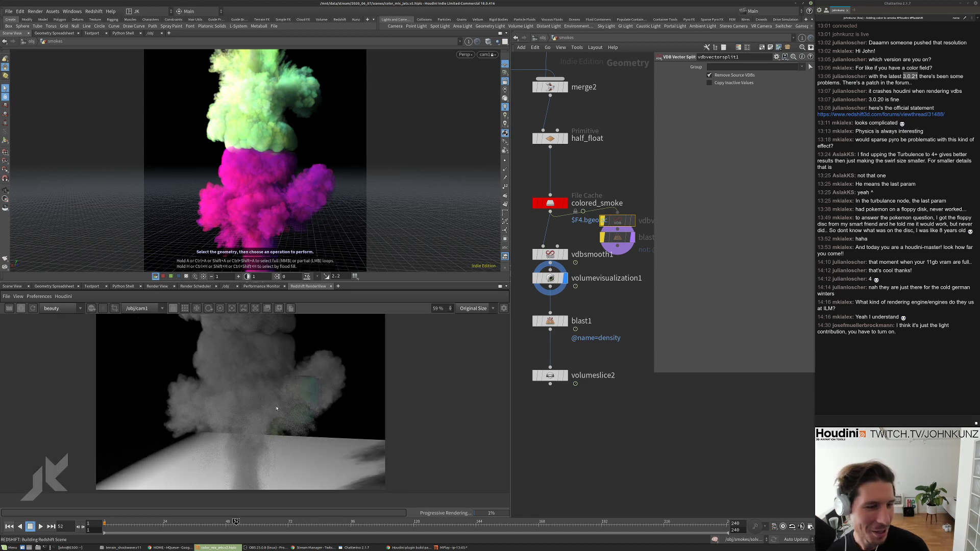
{"action": "scroll", "coordinate": [289, 405], "scroll_direction": "down", "scroll_amount": 1}
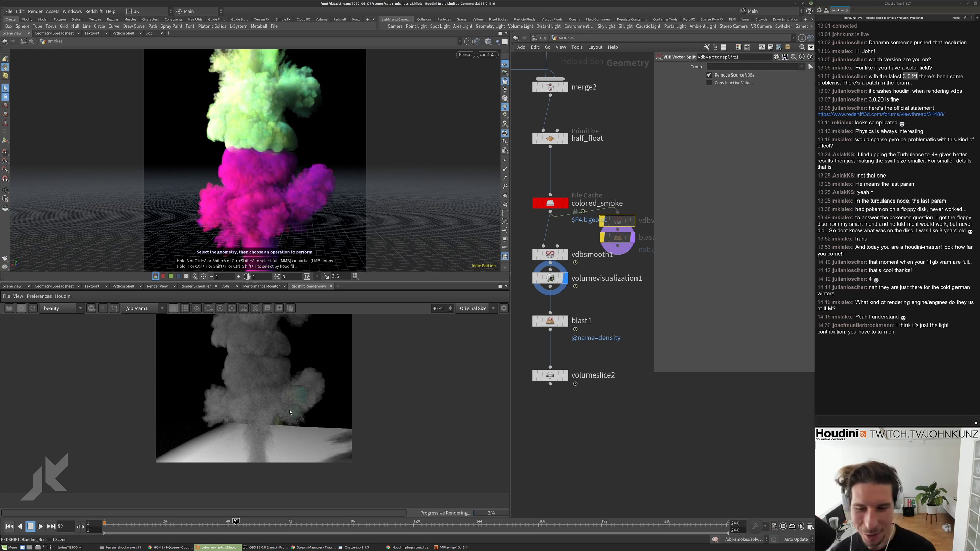
{"action": "scroll", "coordinate": [284, 408], "scroll_direction": "up", "scroll_amount": 2}
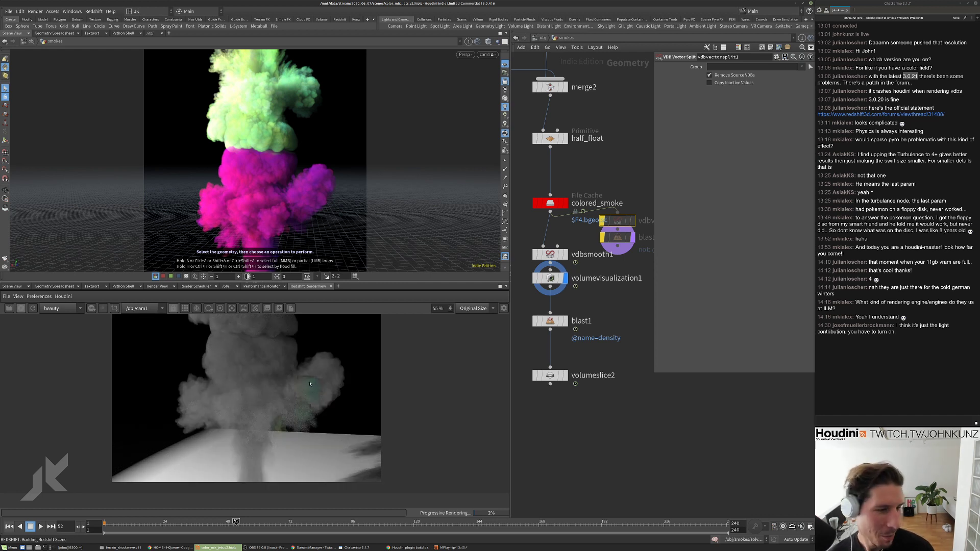
{"action": "scroll", "coordinate": [310, 384], "scroll_direction": "up", "scroll_amount": 2}
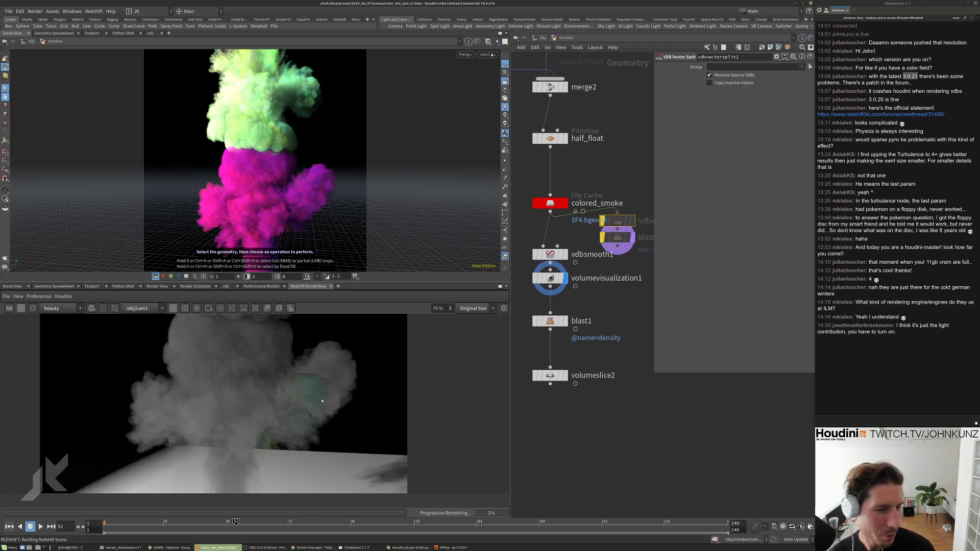
Shrink the floating parameters and box-select vdbsmooth1, volumevisualization1, blast1 and volumeslice2.
{"action": "scroll", "coordinate": [321, 400], "scroll_direction": "up", "scroll_amount": 1}
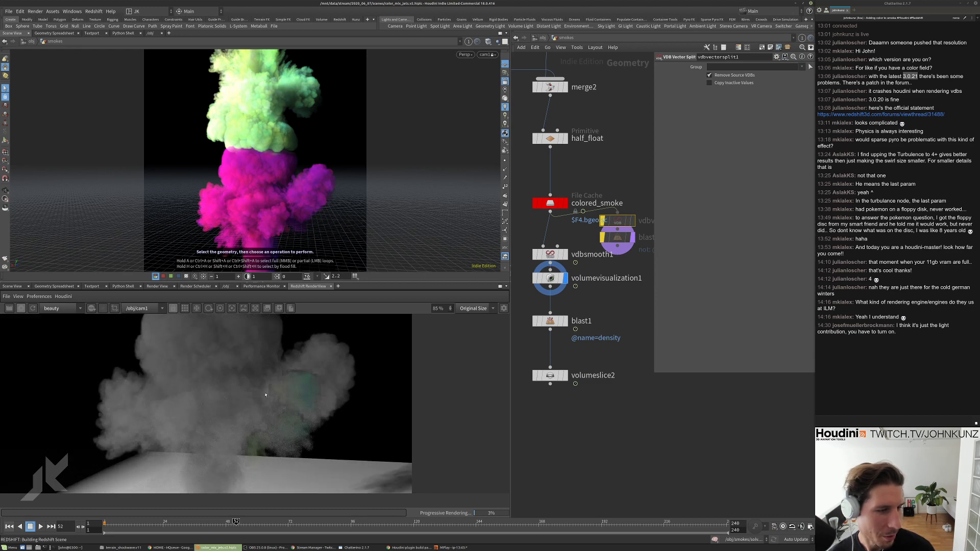
{"action": "scroll", "coordinate": [273, 398], "scroll_direction": "down", "scroll_amount": 1}
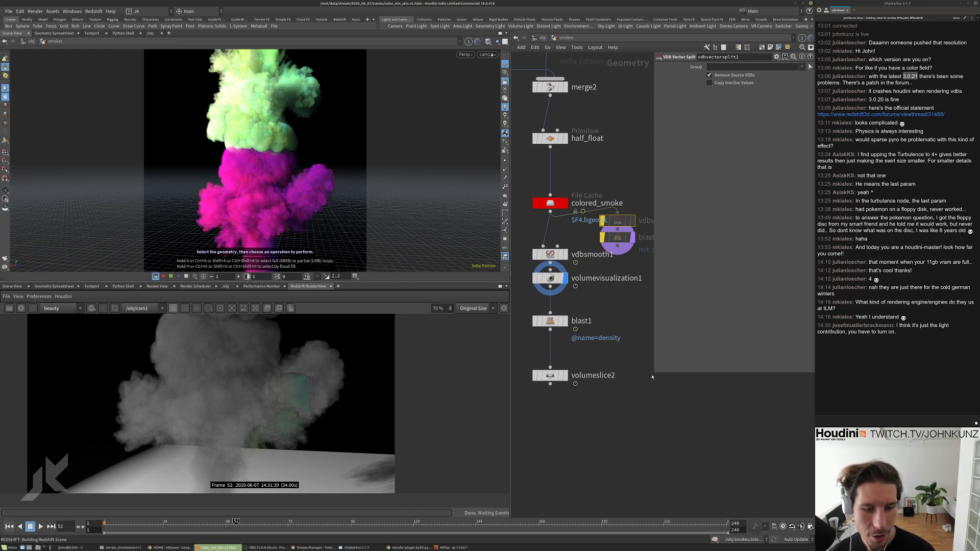
{"action": "left_click_drag", "start_coordinate": [654, 374], "coordinate": [686, 328]}
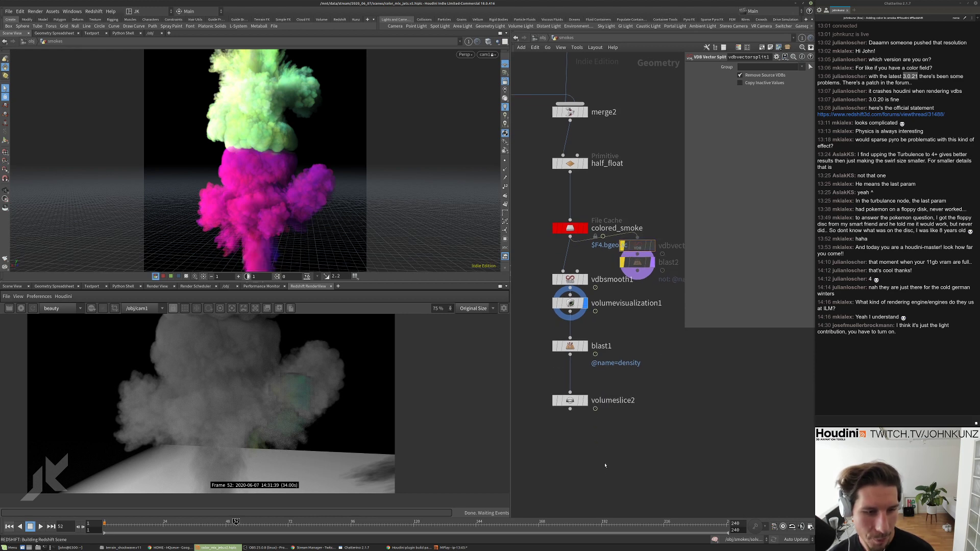
{"action": "left_click_drag", "start_coordinate": [681, 411], "coordinate": [570, 367]}
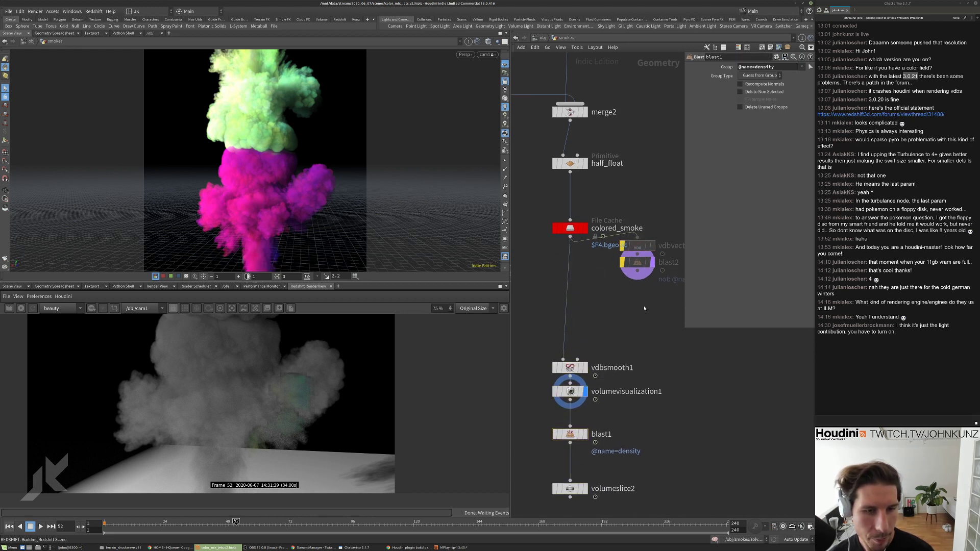
Move the four nodes down and add a VDB Resample node beside colored_smoke.
{"action": "left_click_drag", "start_coordinate": [664, 286], "coordinate": [638, 247]}
{"action": "key", "text": "l"}
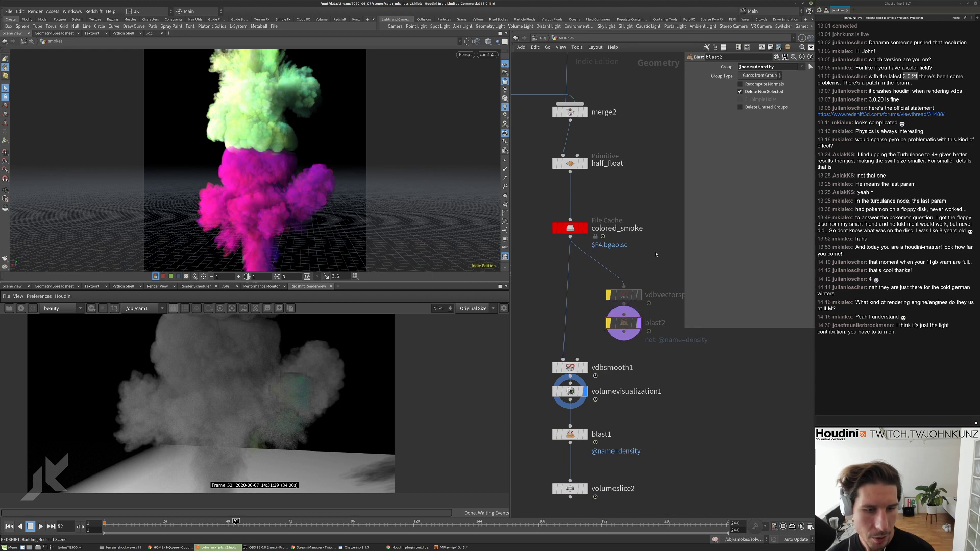
{"action": "key", "text": "Tab"}
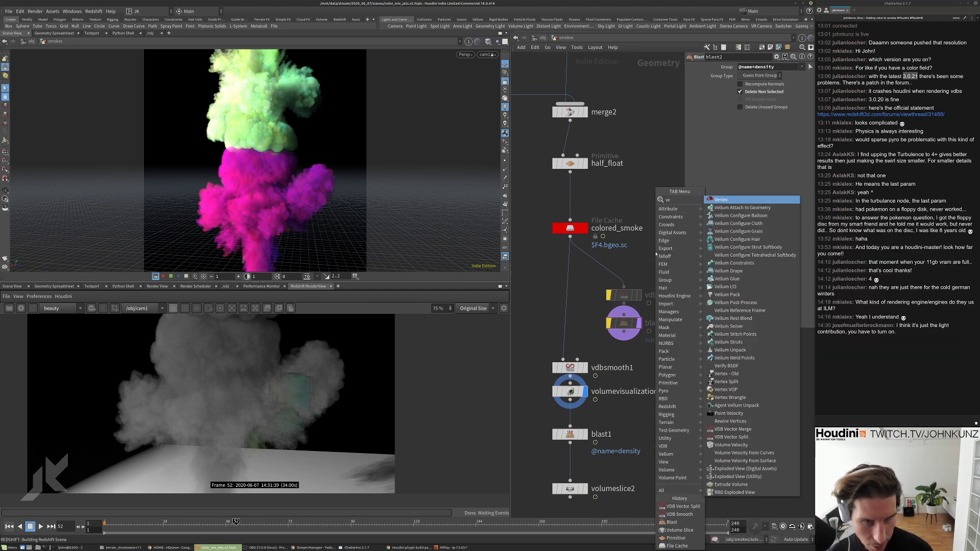
{"action": "key", "text": "Escape"}
{"action": "key", "text": "Tab"}
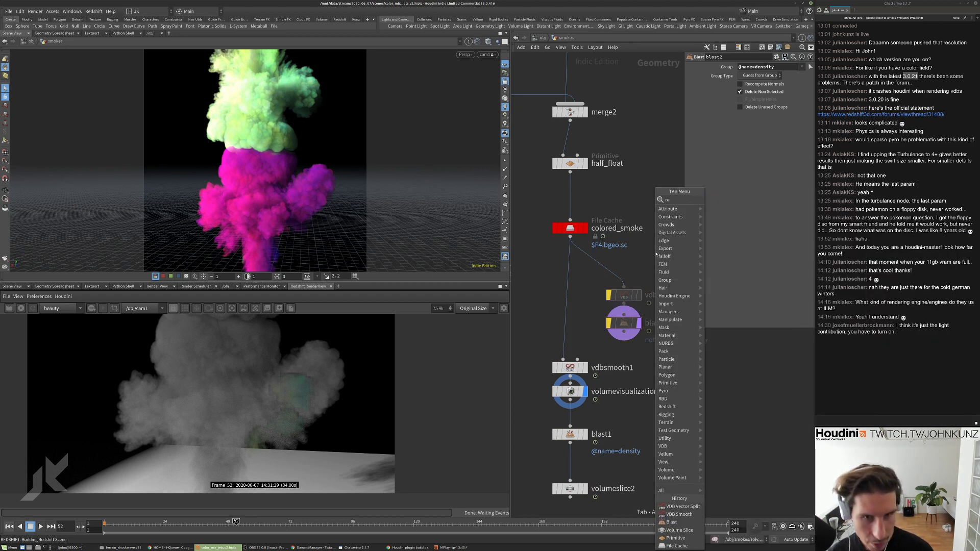
{"action": "left_click", "coordinate": [735, 224]}
{"action": "left_click", "coordinate": [666, 251]}
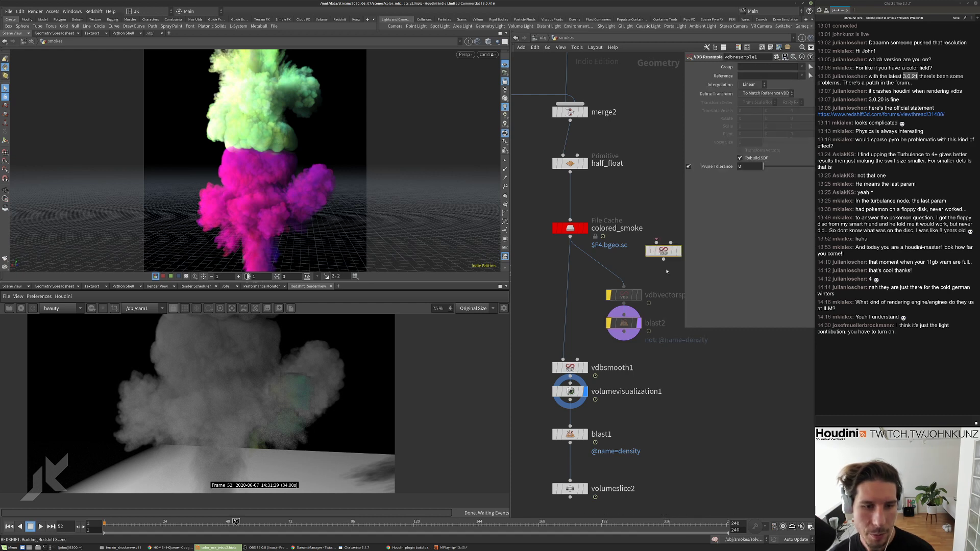
{"action": "middle_click_drag", "start_coordinate": [667, 272], "coordinate": [630, 304]}
{"action": "middle_click", "coordinate": [532, 264]}
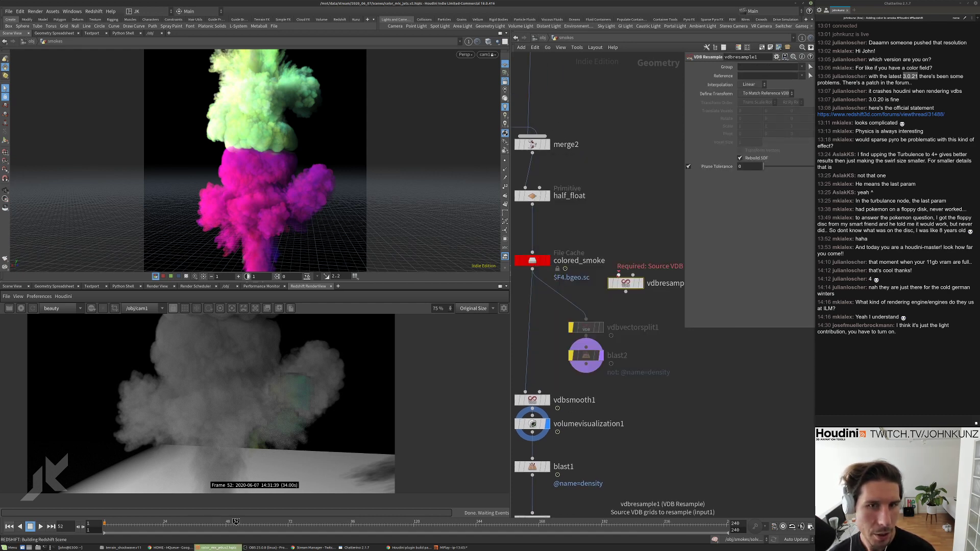
{"action": "key", "text": "Tab"}
{"action": "type", "text": "split"}
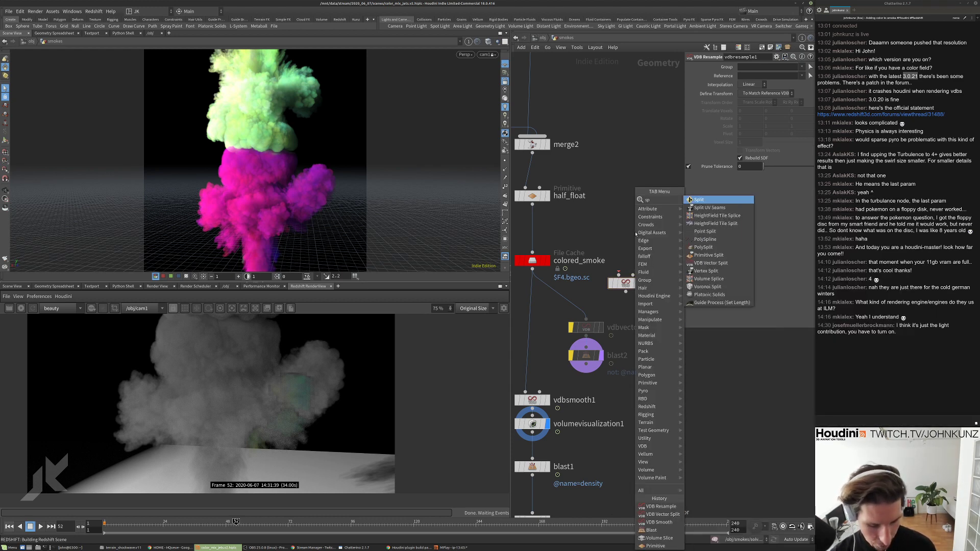
{"action": "key", "text": "Return"}
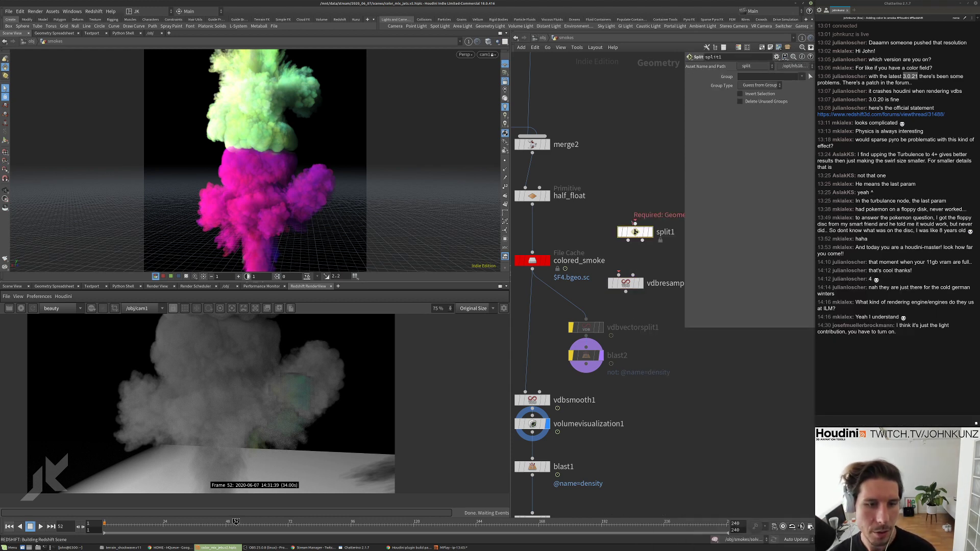
{"action": "left_click_drag", "start_coordinate": [634, 222], "coordinate": [533, 269]}
{"action": "left_click_drag", "start_coordinate": [646, 236], "coordinate": [636, 218]}
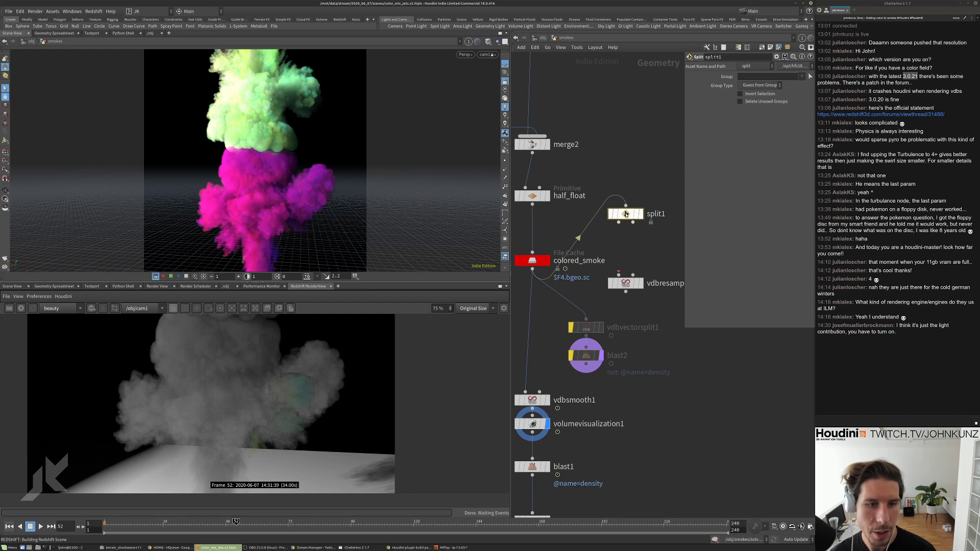
{"action": "left_click", "coordinate": [801, 77]}
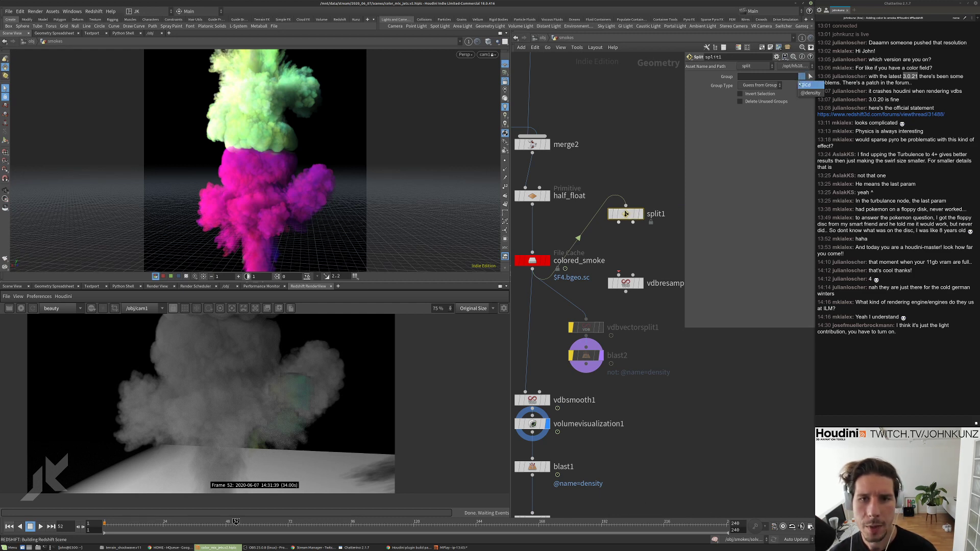
{"action": "left_click", "coordinate": [811, 88]}
Display split1 and wire its output into vdbresample1.
{"action": "left_click", "coordinate": [641, 214]}
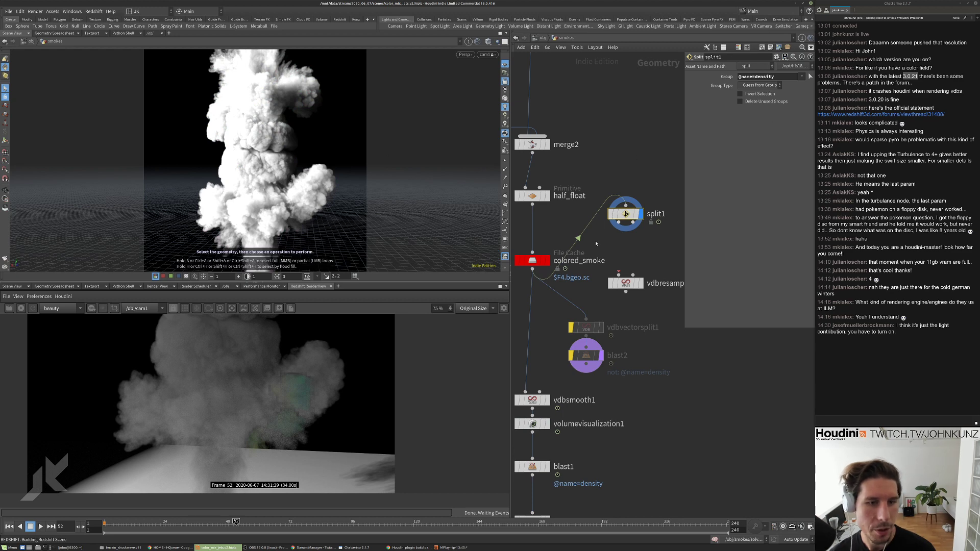
{"action": "mouse_move", "coordinate": [619, 223]}
{"action": "left_mouse_down"}
{"action": "mouse_move", "coordinate": [633, 276]}
{"action": "mouse_move", "coordinate": [633, 224]}
{"action": "left_mouse_up"}
{"action": "left_click", "coordinate": [625, 283]}
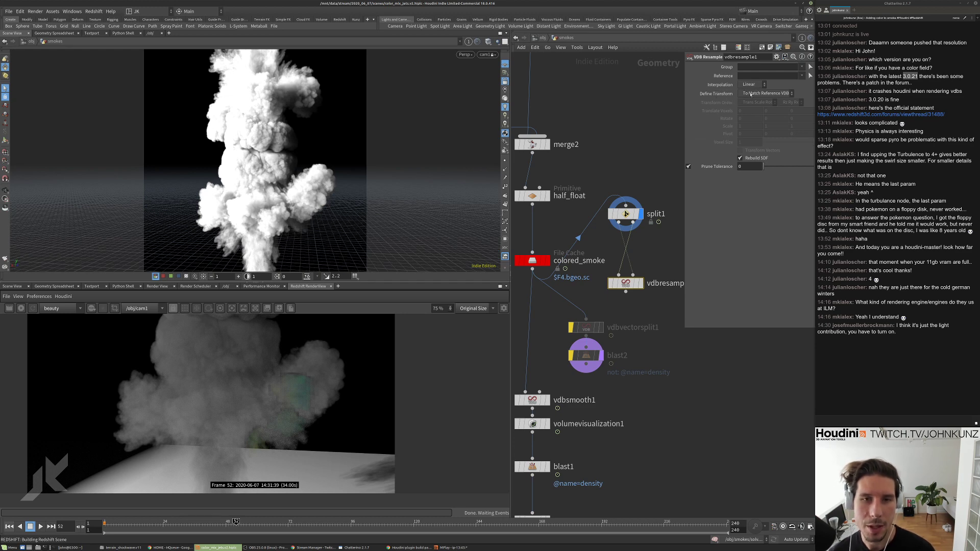
Keep vdbresample1 matching the reference VDB transform and compare its info with colored_smoke's.
{"action": "left_click", "coordinate": [763, 94]}
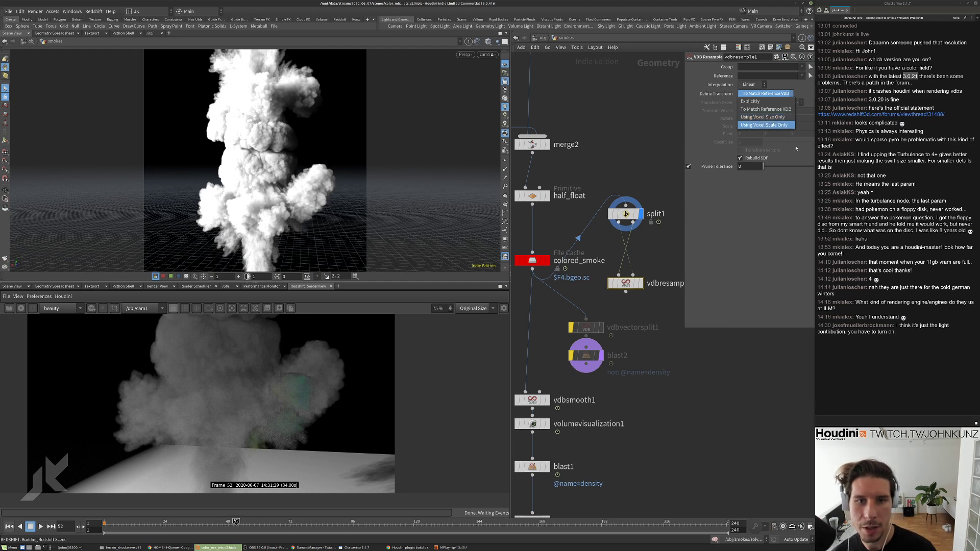
{"action": "left_click", "coordinate": [761, 94]}
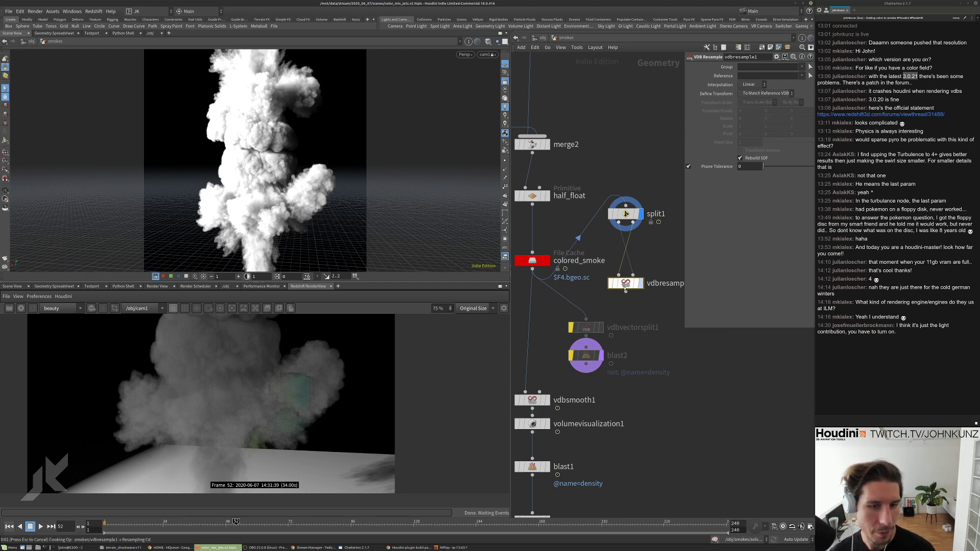
{"action": "key", "text": "r"}
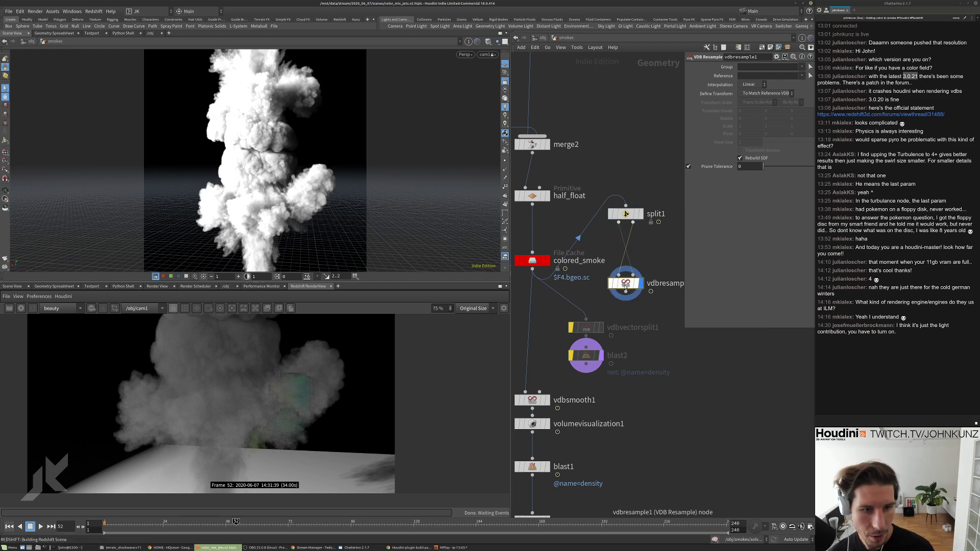
{"action": "middle_click", "coordinate": [626, 285]}
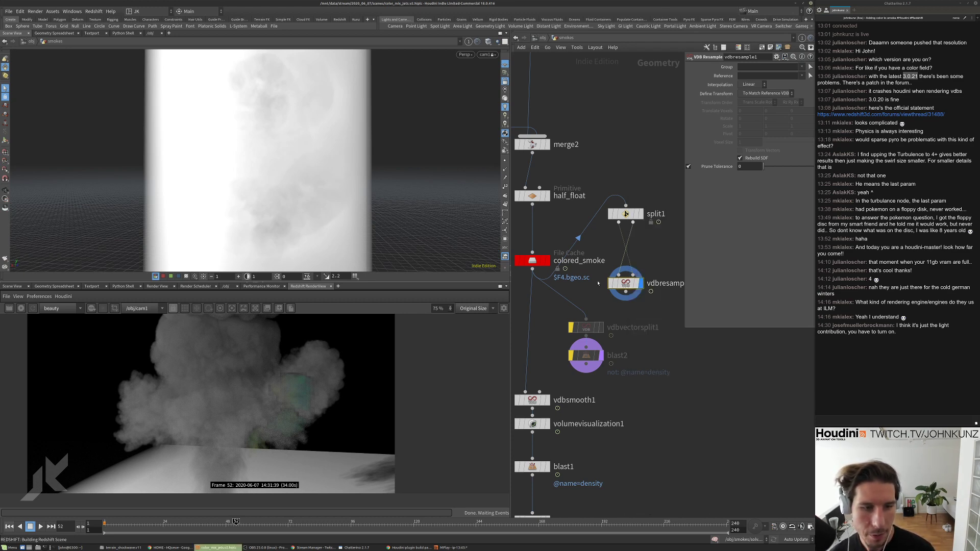
{"action": "middle_click", "coordinate": [532, 261]}
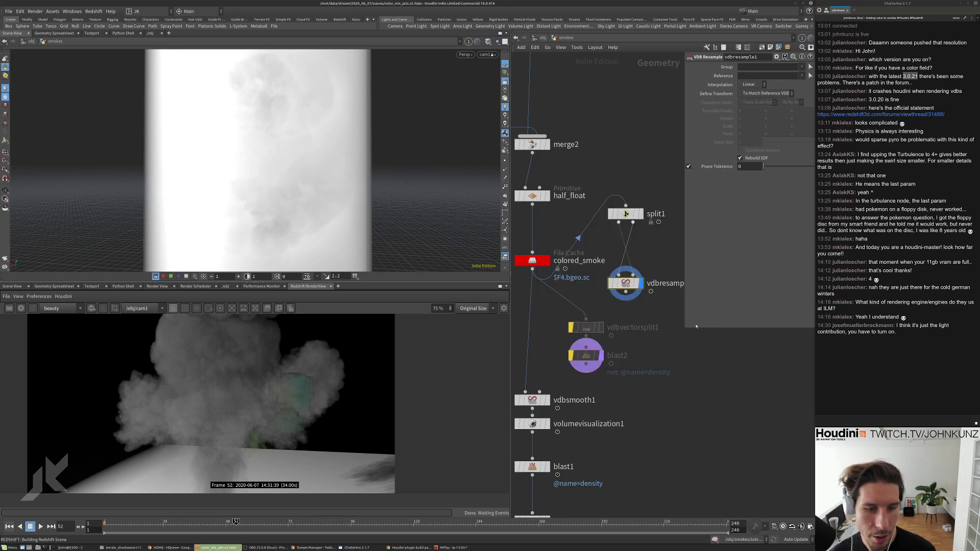
{"action": "left_click_drag", "start_coordinate": [684, 328], "coordinate": [705, 304]}
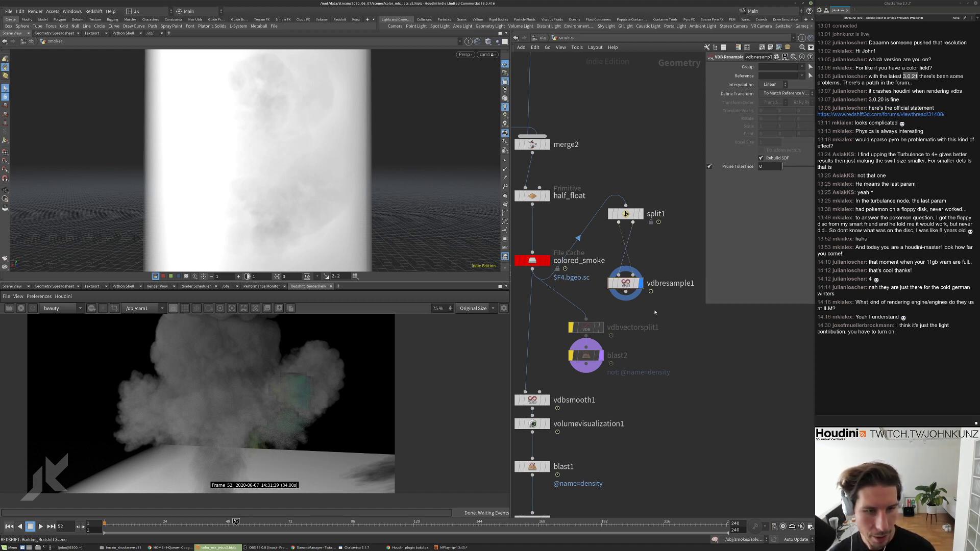
{"action": "key", "text": "Tab"}
Create merge3 combining split1 and vdbresample1, and display its result.
{"action": "type", "text": "m"}
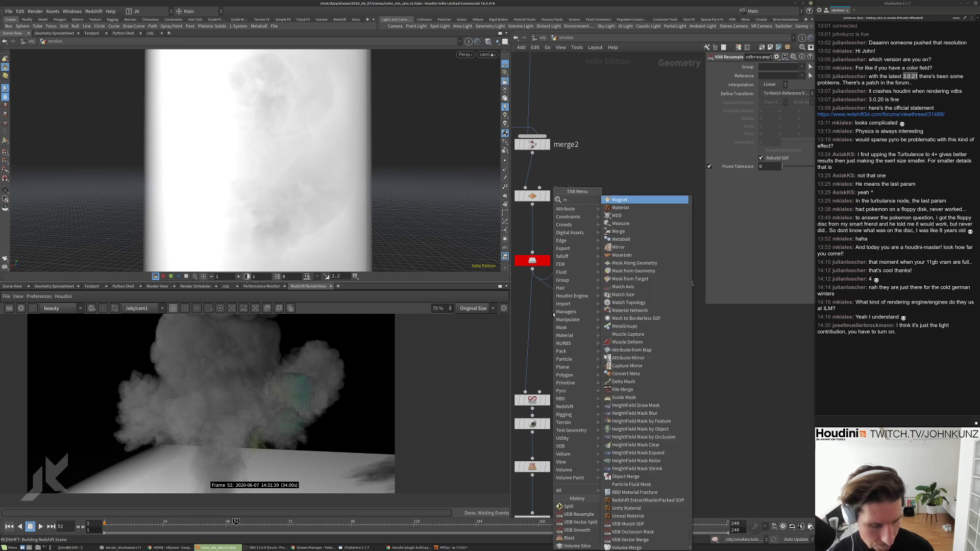
{"action": "type", "text": "erge"}
{"action": "key", "text": "Return"}
{"action": "left_click", "coordinate": [611, 301]}
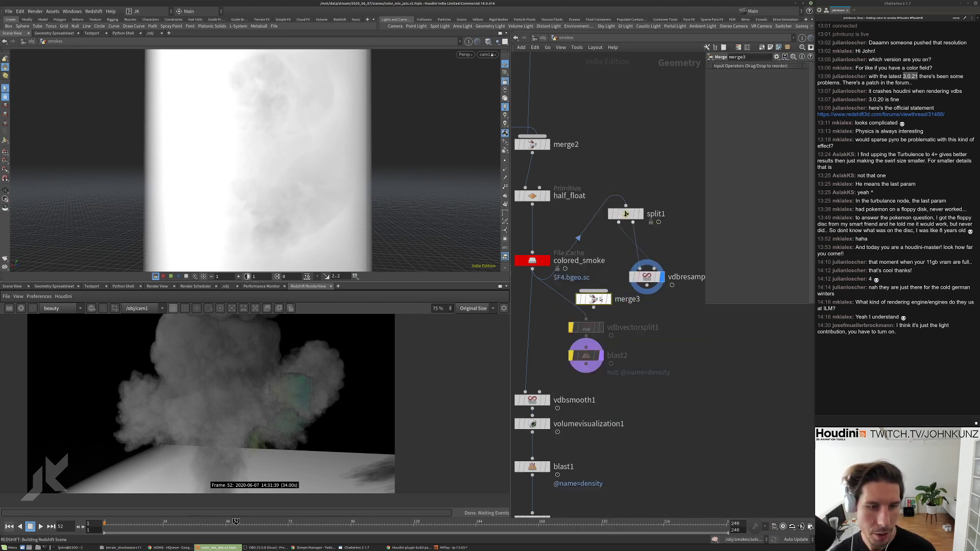
{"action": "left_click", "coordinate": [619, 223]}
{"action": "left_click", "coordinate": [593, 290]}
{"action": "left_click", "coordinate": [593, 289]}
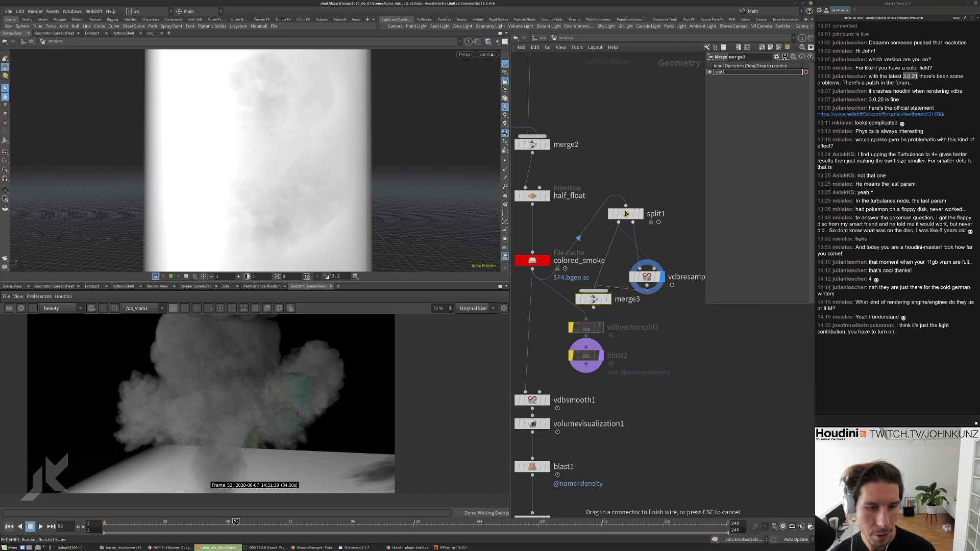
{"action": "left_click", "coordinate": [647, 285]}
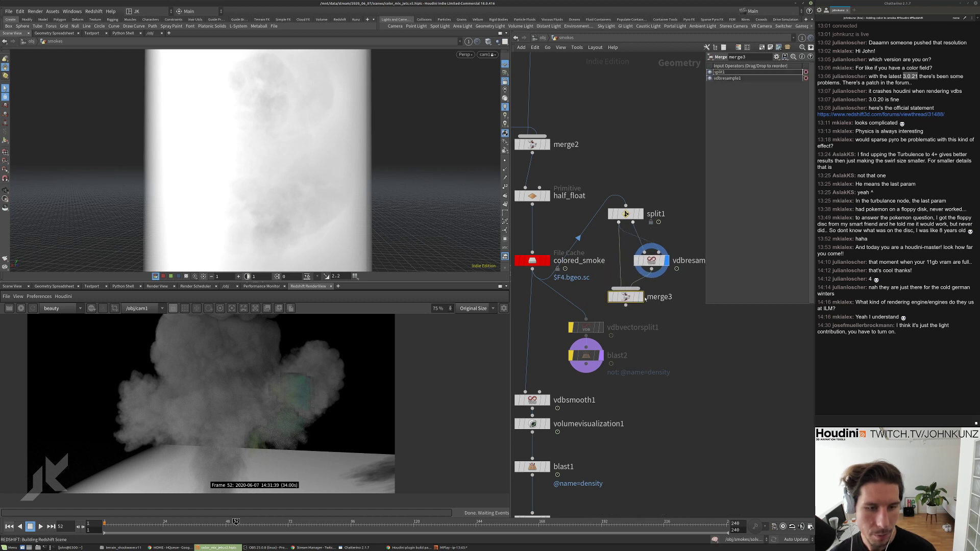
{"action": "left_click", "coordinate": [640, 297]}
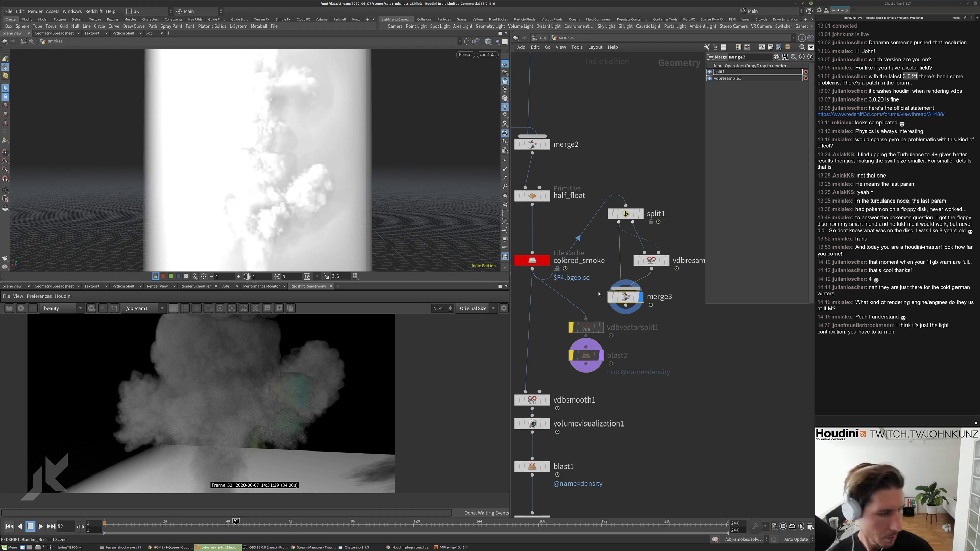
Feed merge3 into vdbvectorsplit1 in place of colored_smoke.
{"action": "left_click_drag", "start_coordinate": [626, 306], "coordinate": [586, 321]}
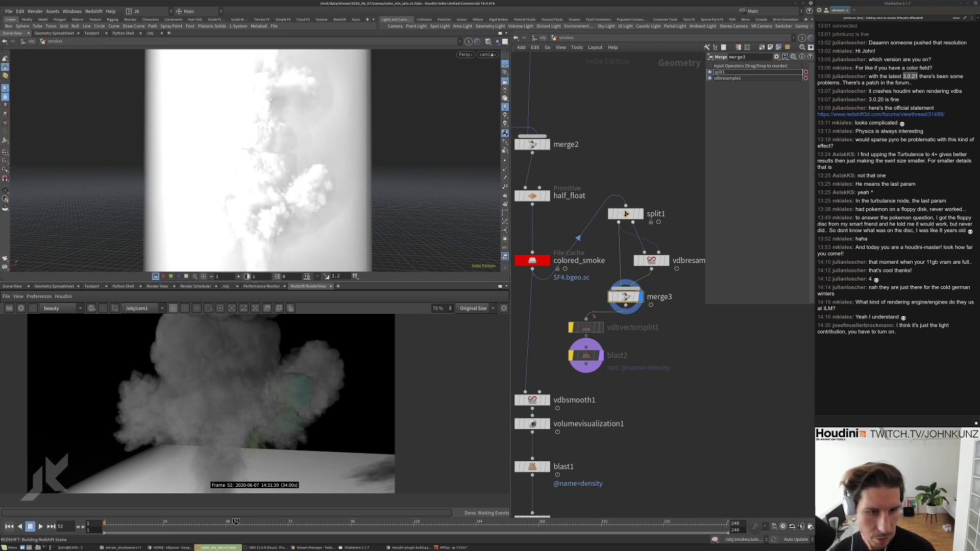
{"action": "middle_click_drag", "start_coordinate": [697, 355], "coordinate": [683, 349]}
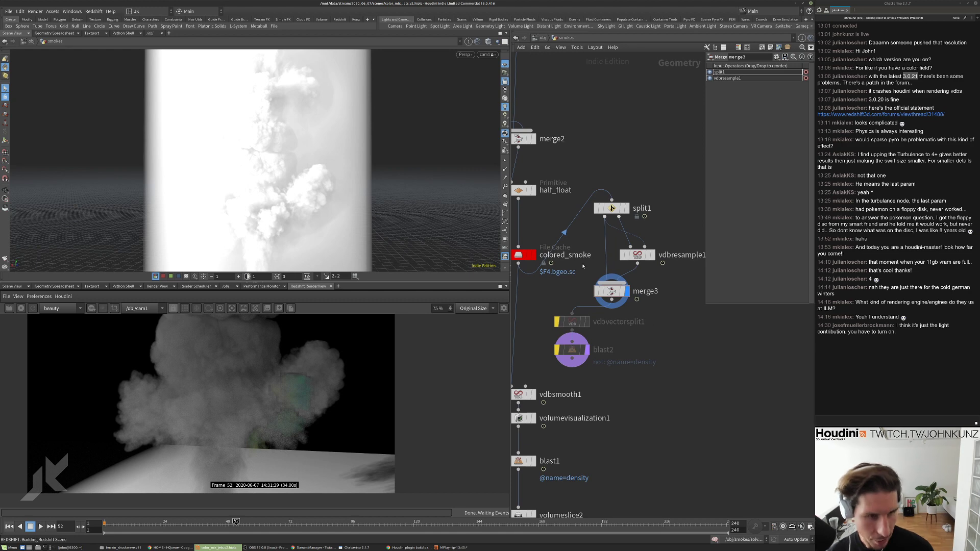
{"action": "left_click", "coordinate": [537, 256]}
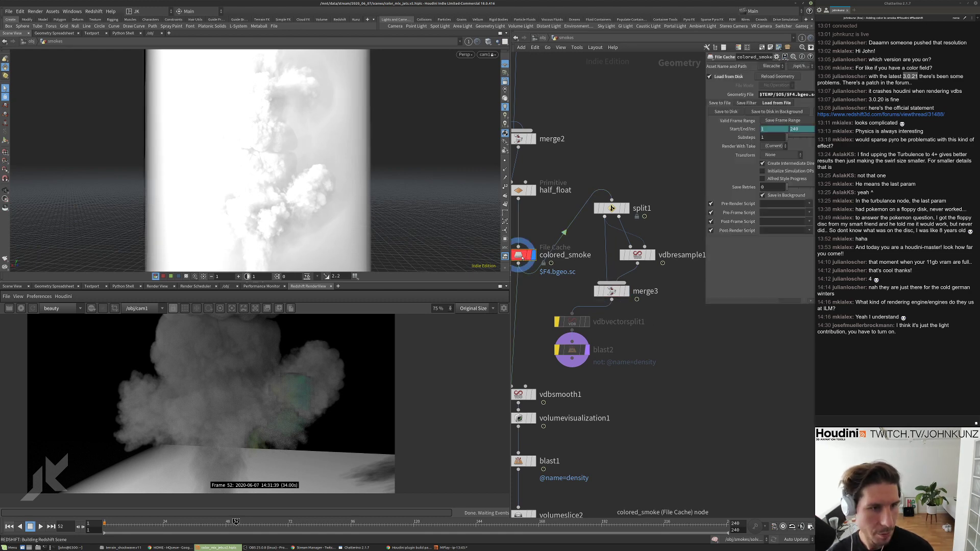
Display volumevisualization1 and re-render the green and magenta smoke in Redshift RenderView.
{"action": "middle_click_drag", "start_coordinate": [546, 278], "coordinate": [554, 269]}
{"action": "scroll", "coordinate": [554, 269], "scroll_direction": "down", "scroll_amount": 2}
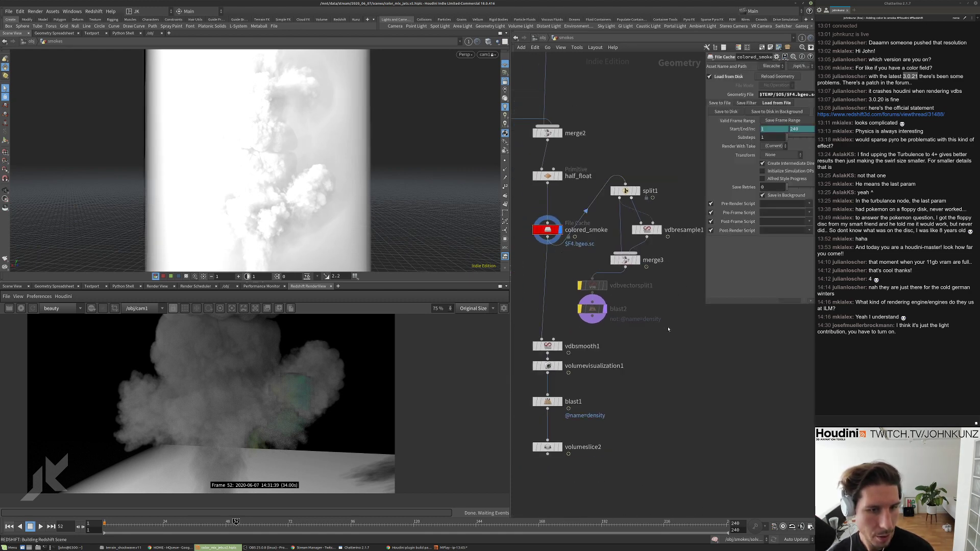
{"action": "middle_click_drag", "start_coordinate": [668, 329], "coordinate": [657, 310]}
{"action": "left_click", "coordinate": [540, 358]}
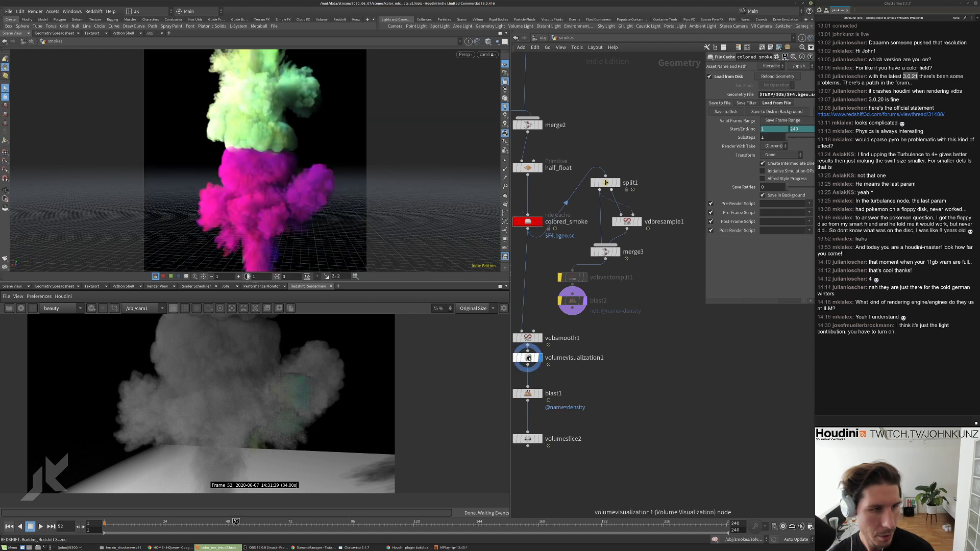
{"action": "left_click", "coordinate": [21, 308]}
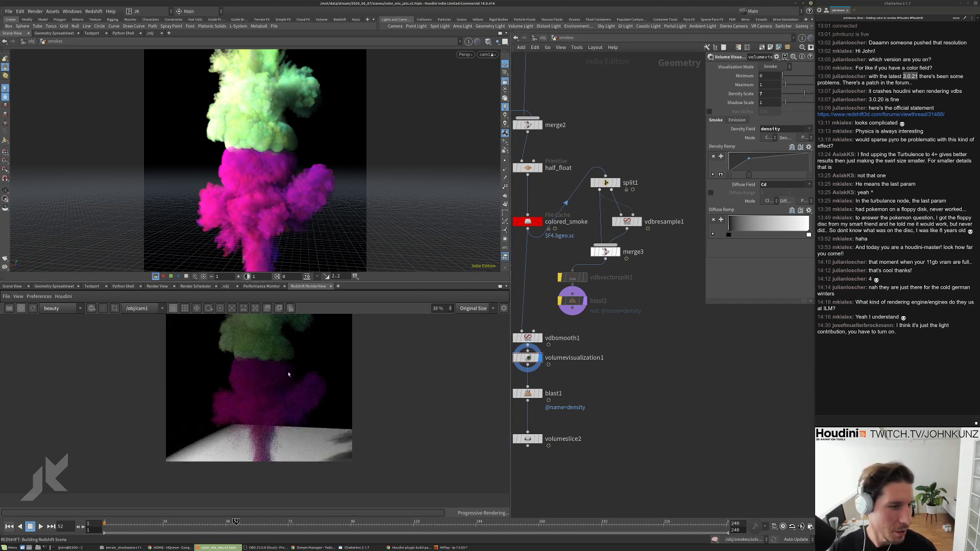
{"action": "scroll", "coordinate": [292, 357], "scroll_direction": "up", "scroll_amount": 5}
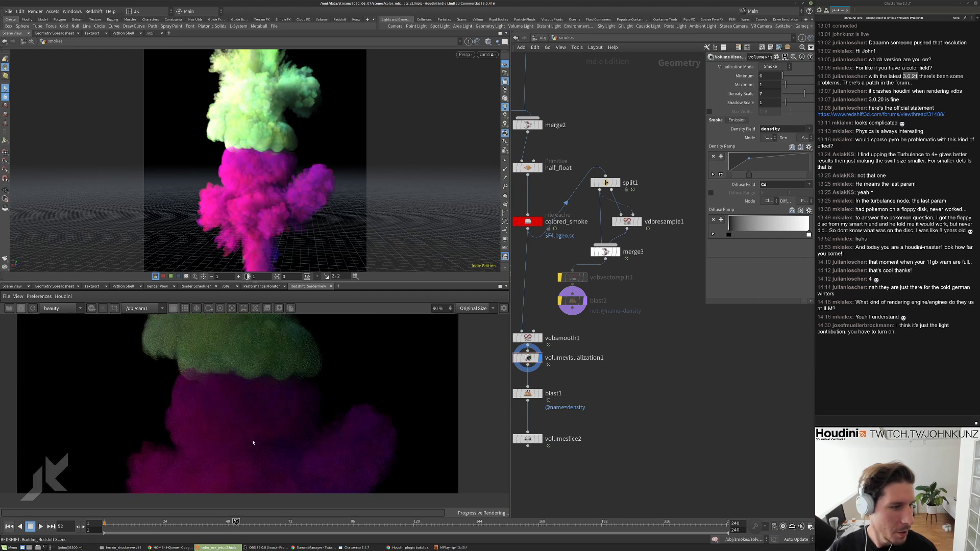
{"action": "scroll", "coordinate": [250, 429], "scroll_direction": "down", "scroll_amount": 3}
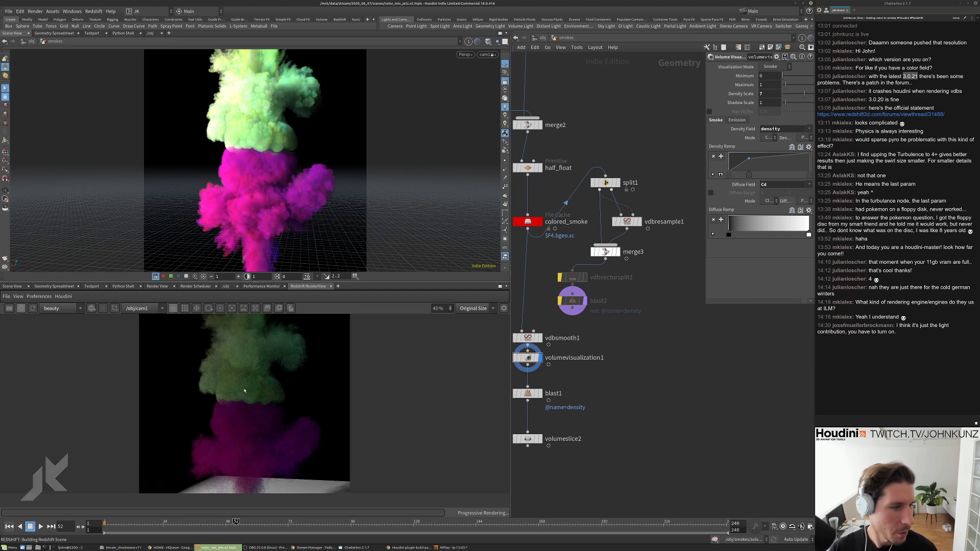
{"action": "scroll", "coordinate": [244, 391], "scroll_direction": "down", "scroll_amount": 2}
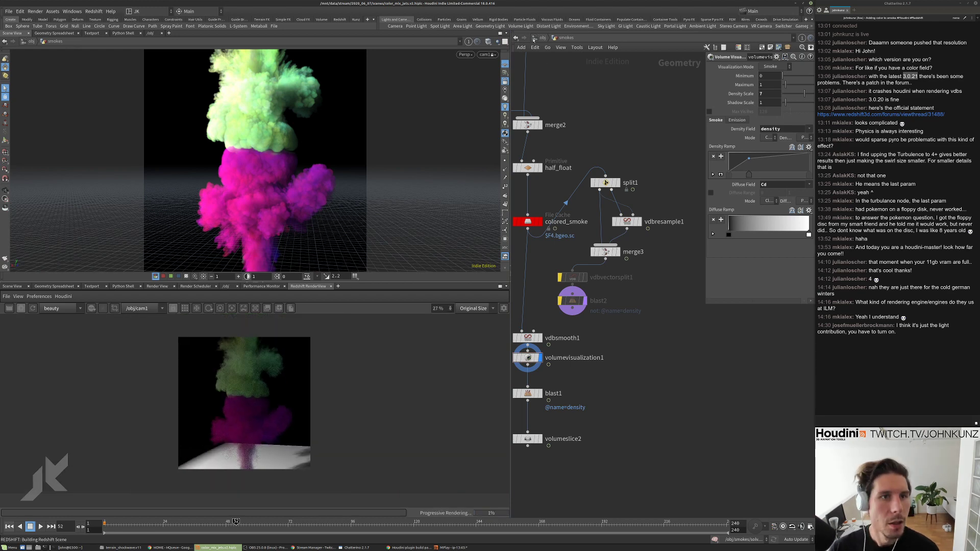
In redshift_vopnet1's volume shader, move Cd from the scatter to the absorption colour channel.
{"action": "key", "text": "u"}
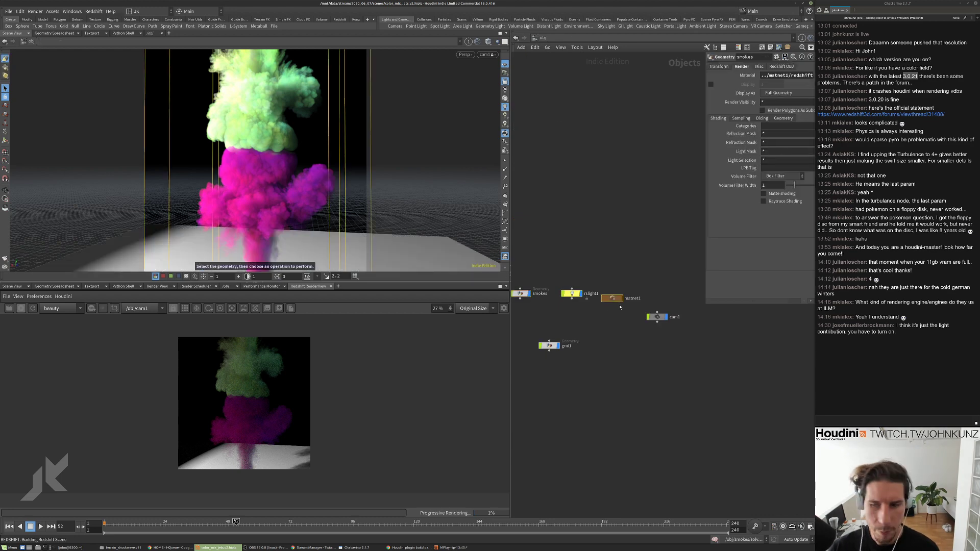
{"action": "double_click", "coordinate": [618, 298]}
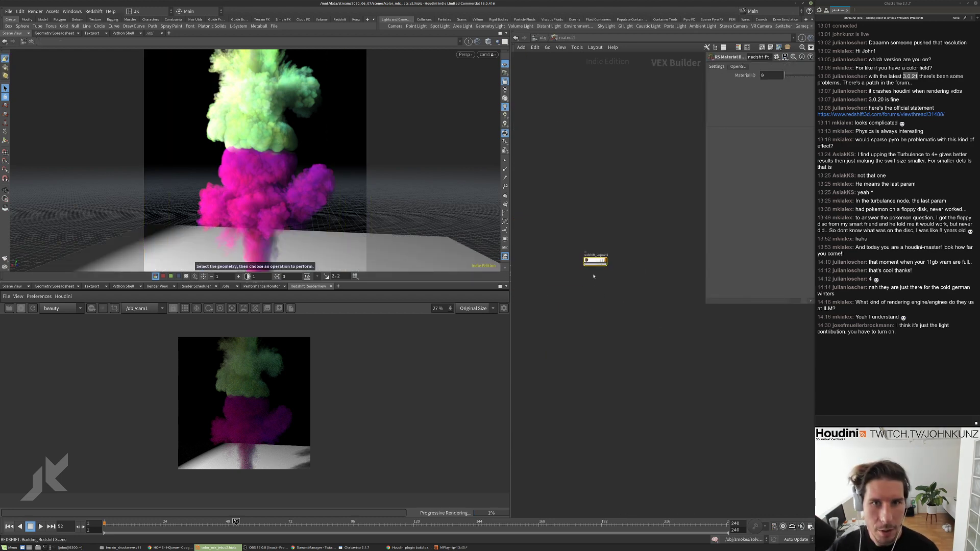
{"action": "double_click", "coordinate": [593, 261]}
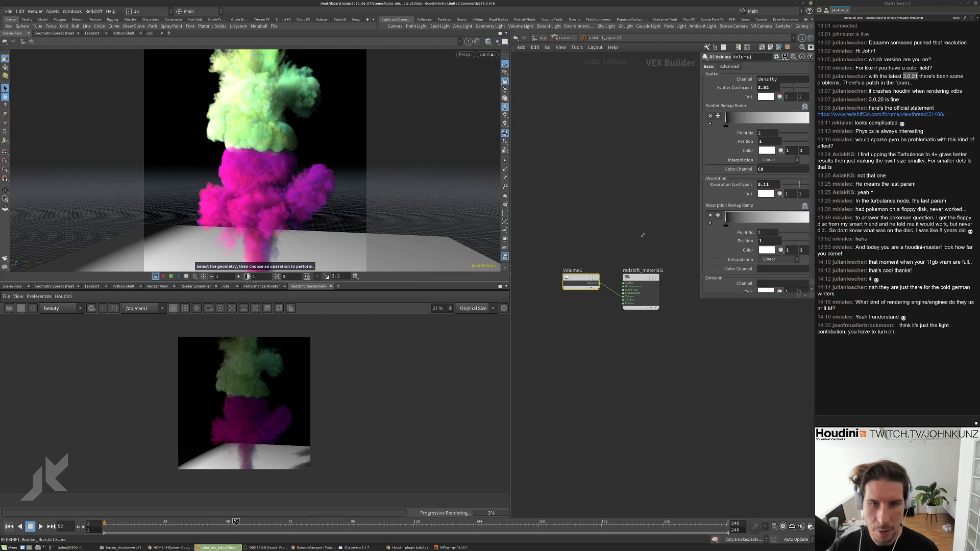
{"action": "left_click_drag", "start_coordinate": [707, 302], "coordinate": [595, 276]}
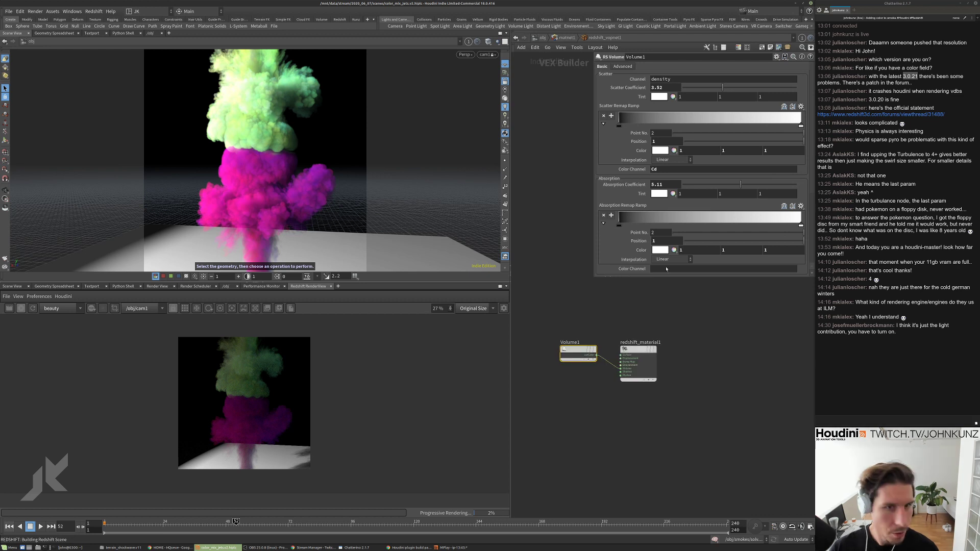
{"action": "left_click", "coordinate": [665, 168]}
{"action": "key", "text": "BackSpace"}
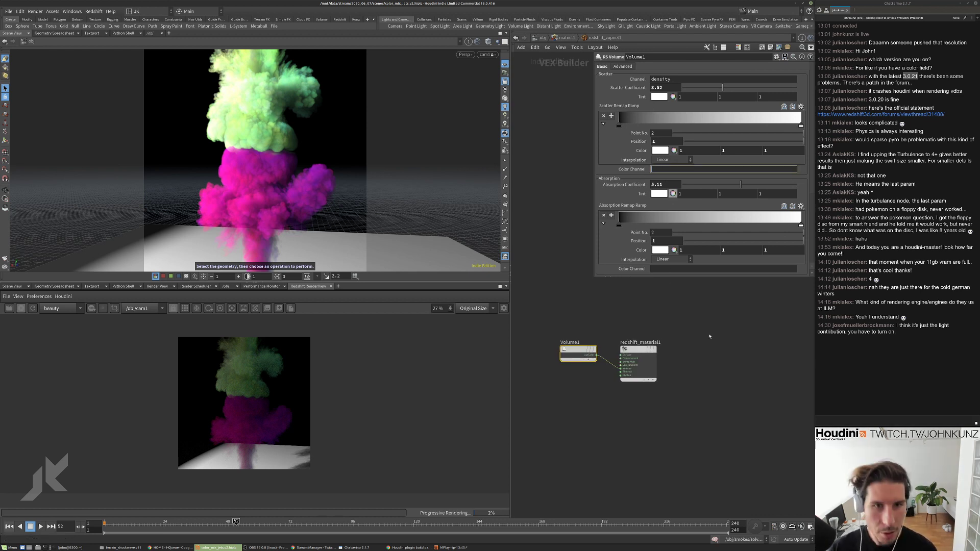
{"action": "left_click", "coordinate": [659, 279]}
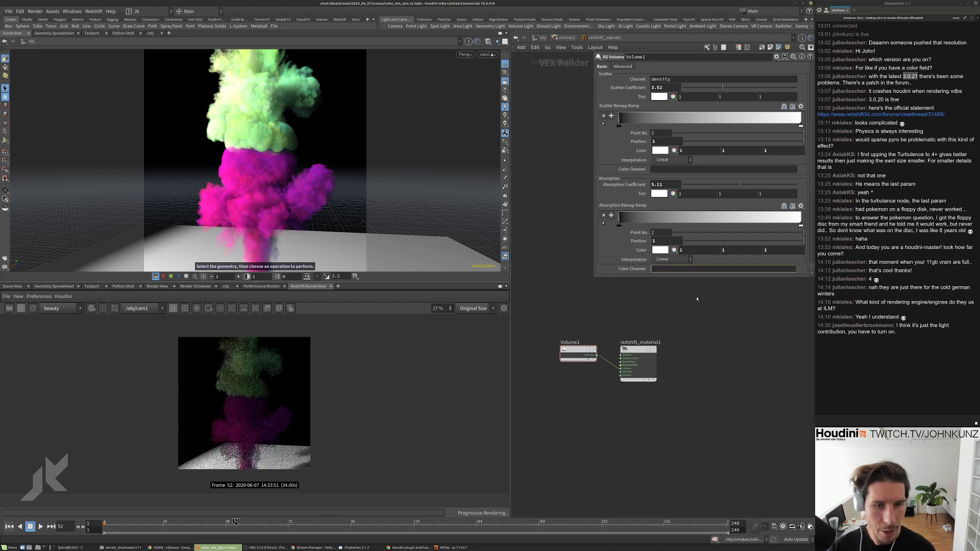
{"action": "type", "text": "Cd"}
{"action": "key", "text": "Return"}
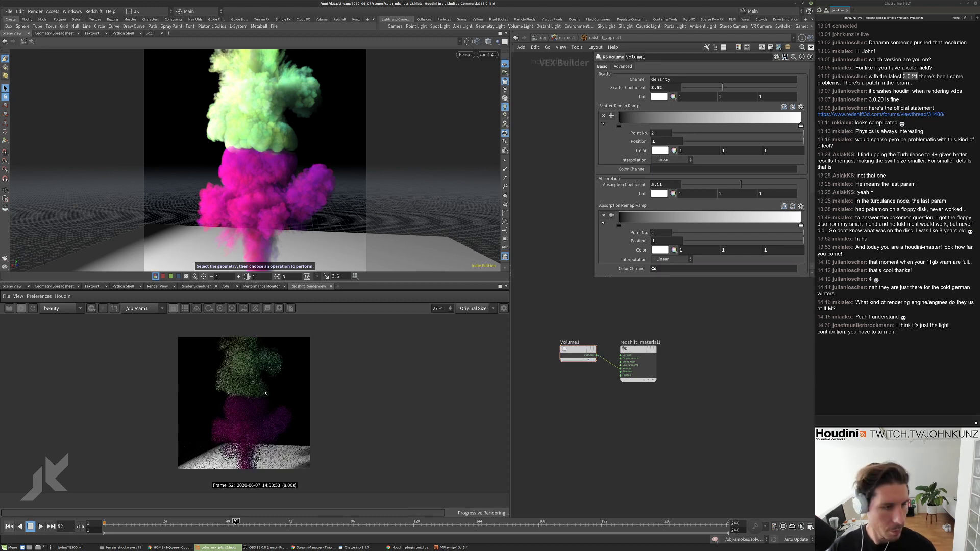
Set the absorption coefficient to 2 and restart the Redshift render.
{"action": "double_click", "coordinate": [663, 184]}
{"action": "type", "text": "25"}
{"action": "key", "text": "Return"}
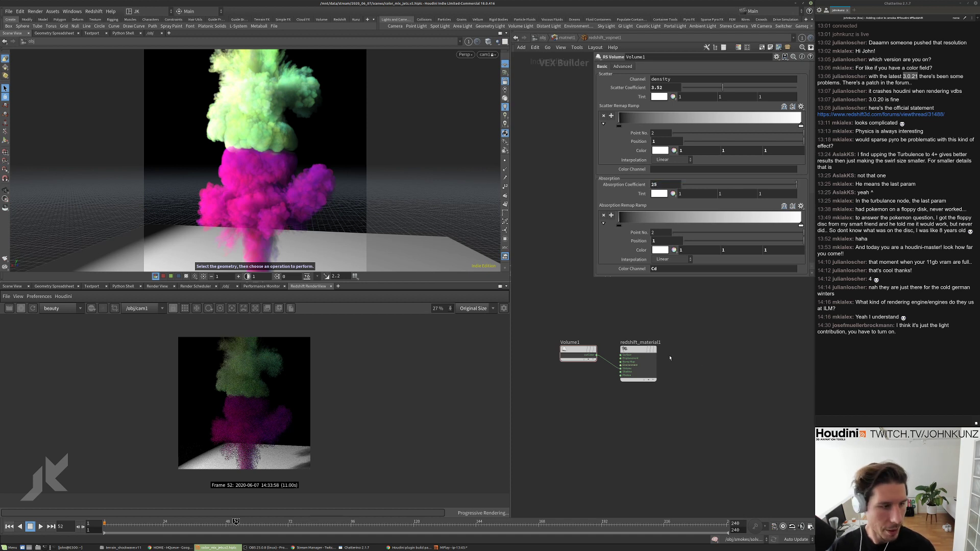
{"action": "double_click", "coordinate": [662, 185]}
{"action": "type", "text": "2"}
{"action": "key", "text": "Return"}
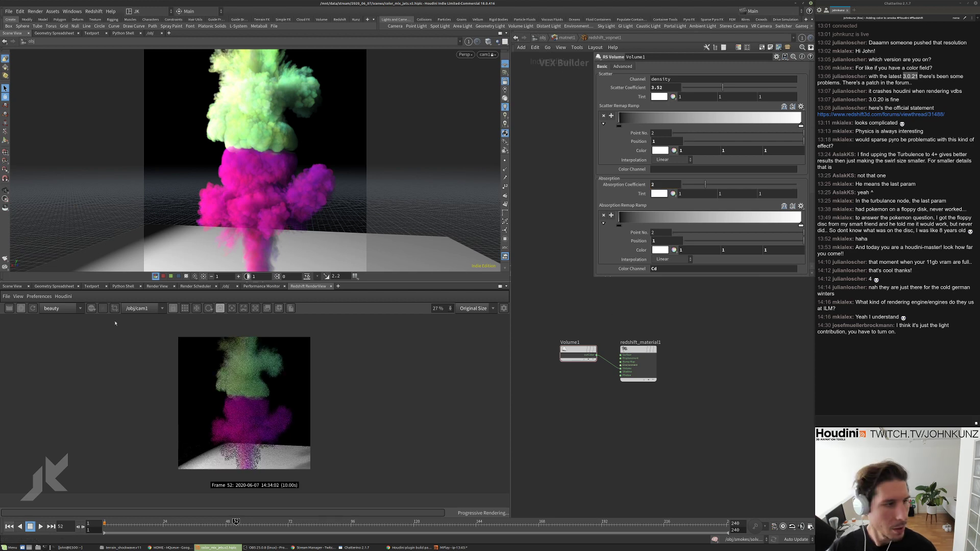
{"action": "left_click", "coordinate": [32, 309]}
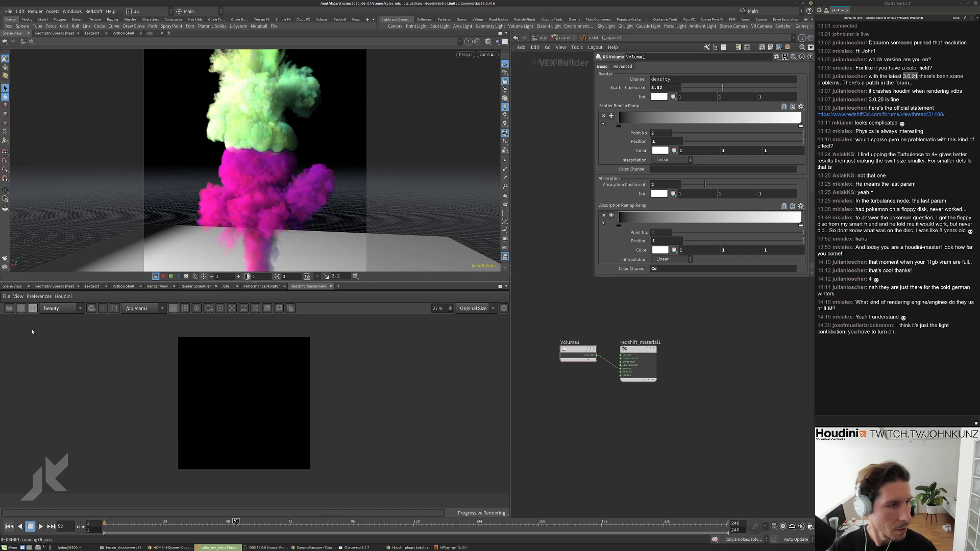
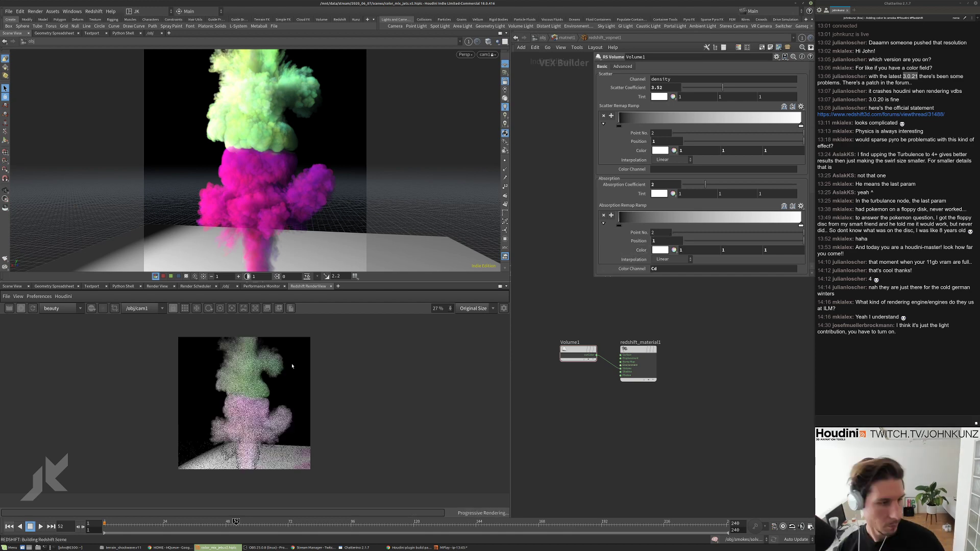
Set the RS Volume Absorption Coefficient to 14, after first trying 7.
{"action": "double_click", "coordinate": [667, 185]}
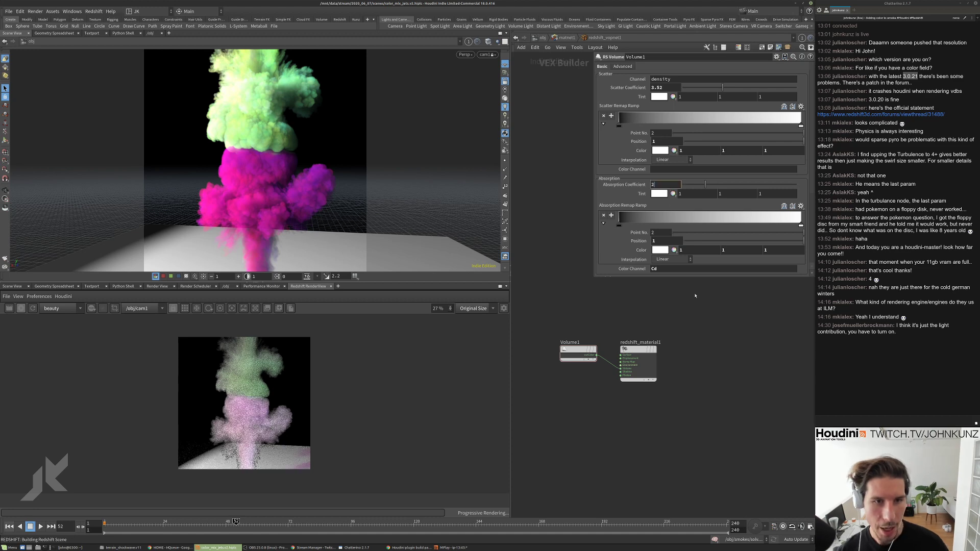
{"action": "type", "text": "7"}
{"action": "key", "text": "Return"}
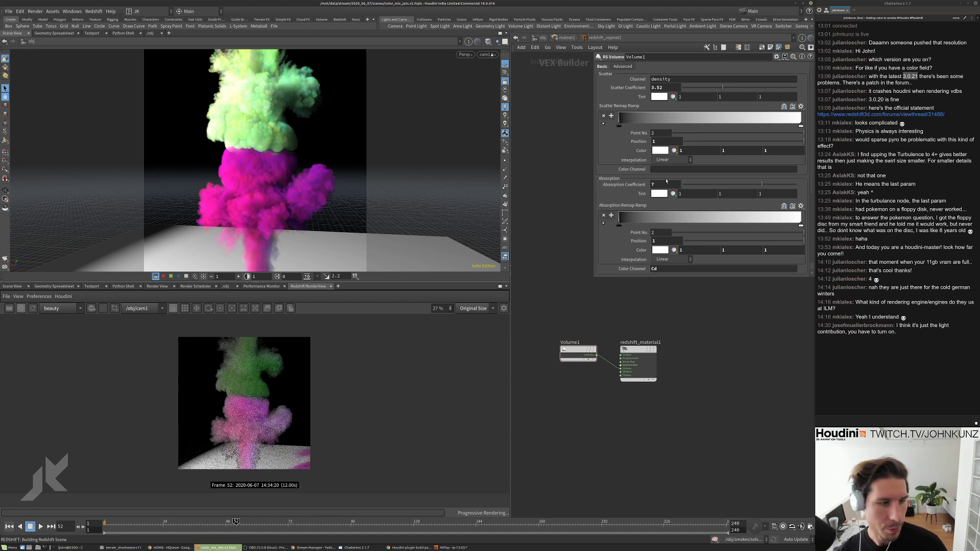
{"action": "double_click", "coordinate": [666, 185]}
{"action": "type", "text": "14"}
{"action": "key", "text": "Return"}
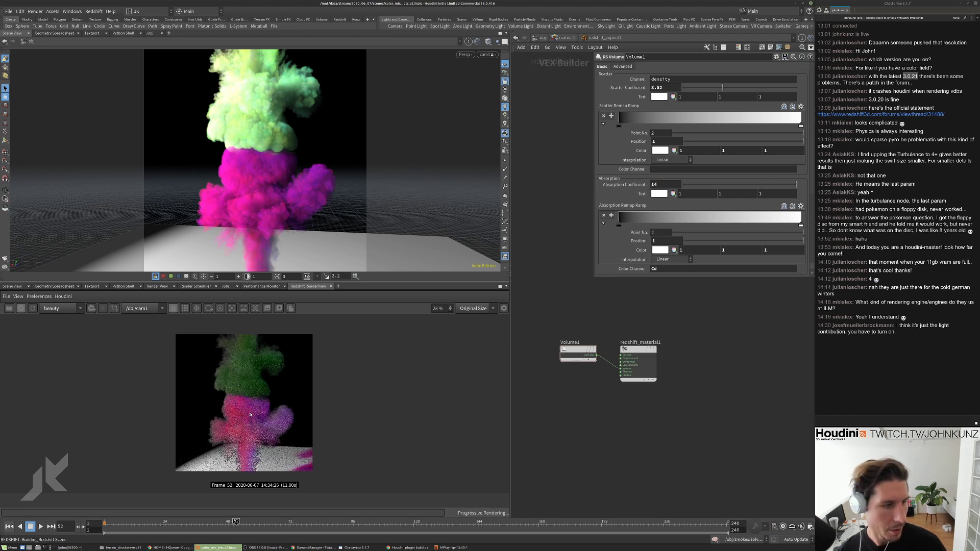
{"action": "scroll", "coordinate": [245, 378], "scroll_direction": "up", "scroll_amount": 4}
{"action": "scroll", "coordinate": [247, 393], "scroll_direction": "up", "scroll_amount": 3}
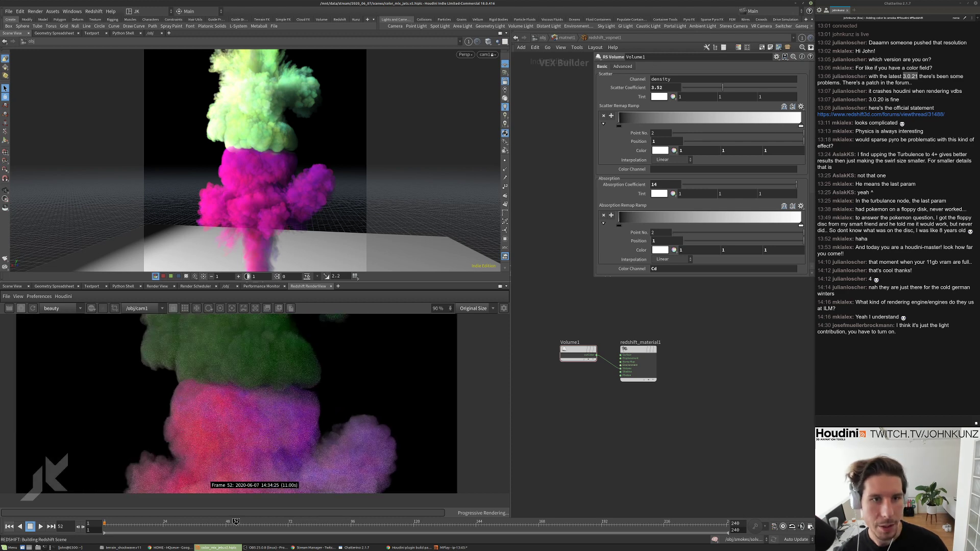
{"action": "scroll", "coordinate": [260, 373], "scroll_direction": "down", "scroll_amount": 1}
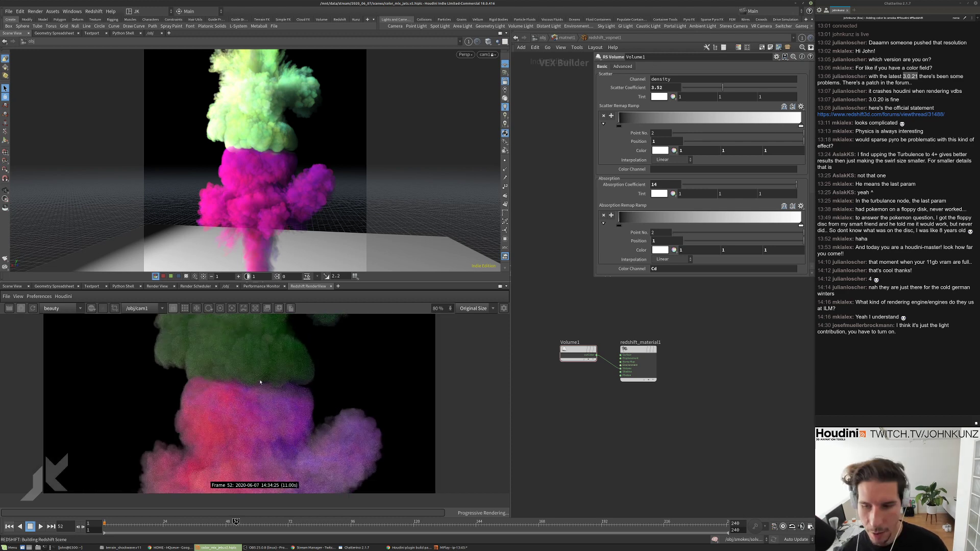
{"action": "scroll", "coordinate": [256, 392], "scroll_direction": "down", "scroll_amount": 4}
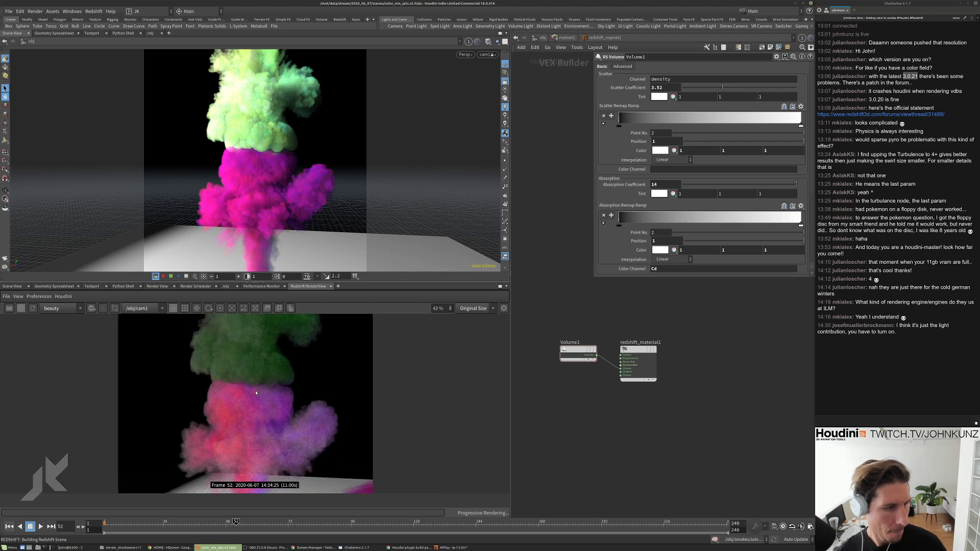
Stop the IPR, clear Cd from the Absorption Color Channel and enter Cd as the Scatter Color Channel.
{"action": "left_click", "coordinate": [21, 308]}
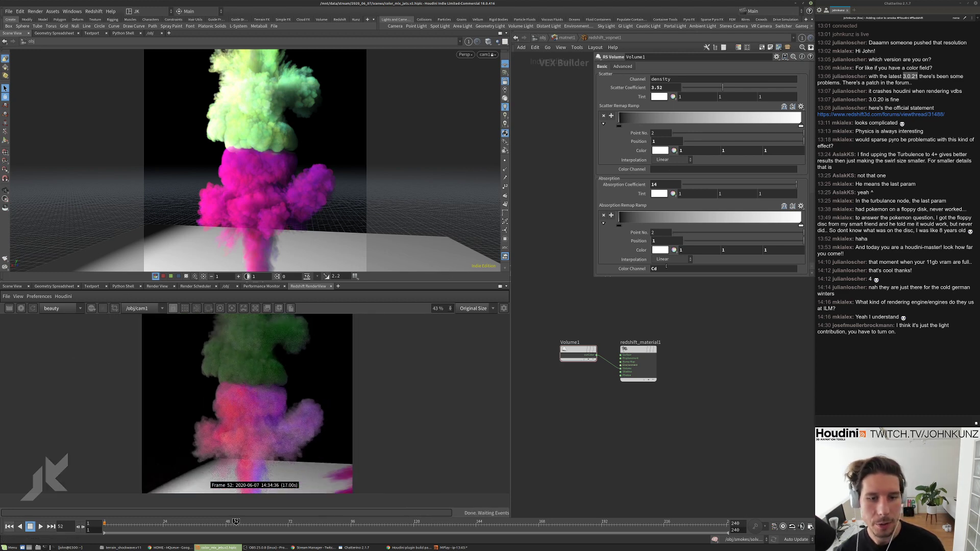
{"action": "double_click", "coordinate": [655, 269]}
{"action": "key", "text": "BackSpace"}
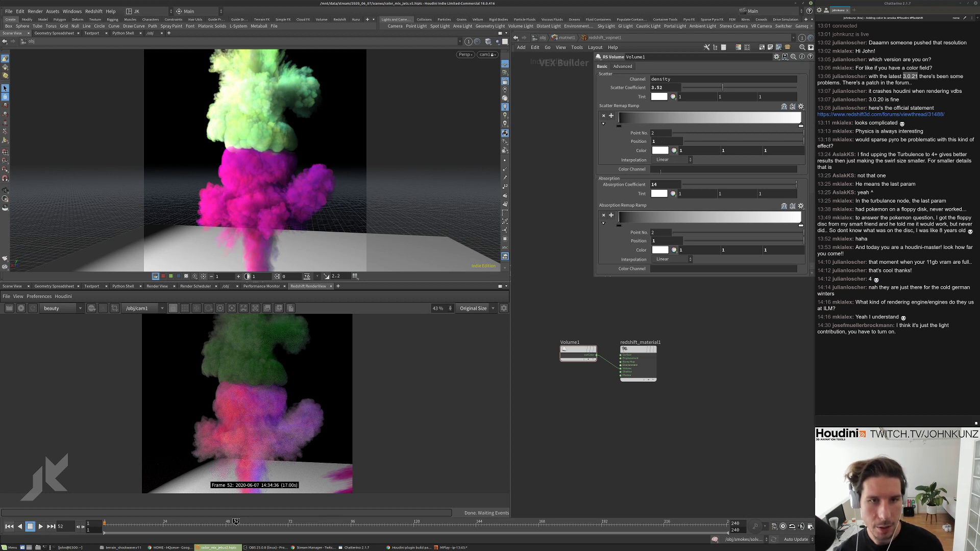
{"action": "left_click", "coordinate": [660, 169]}
{"action": "type", "text": "Cd"}
{"action": "key", "text": "Return"}
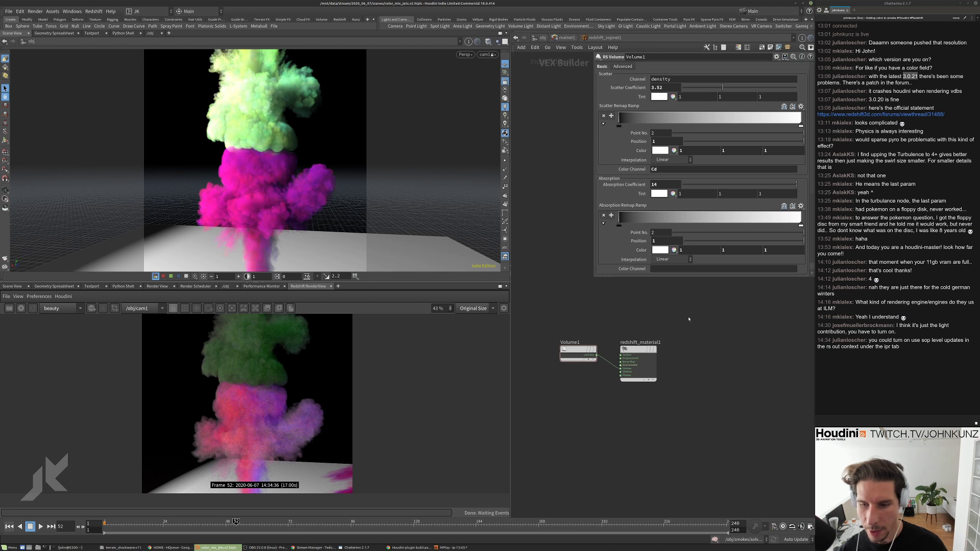
{"action": "key", "text": "h"}
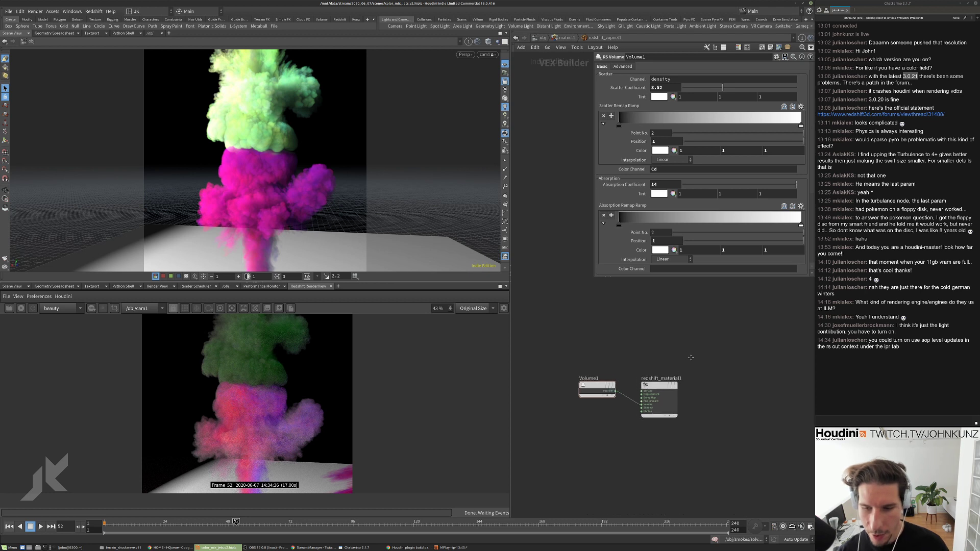
Restart the Redshift IPR and set the RS Volume Absorption Coefficient to 5.
{"action": "key", "text": "h"}
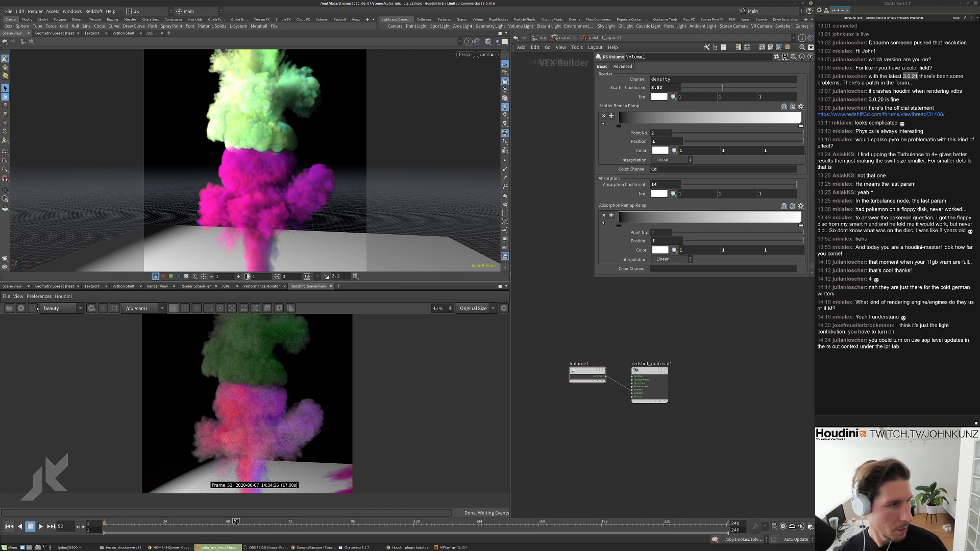
{"action": "left_click", "coordinate": [21, 308]}
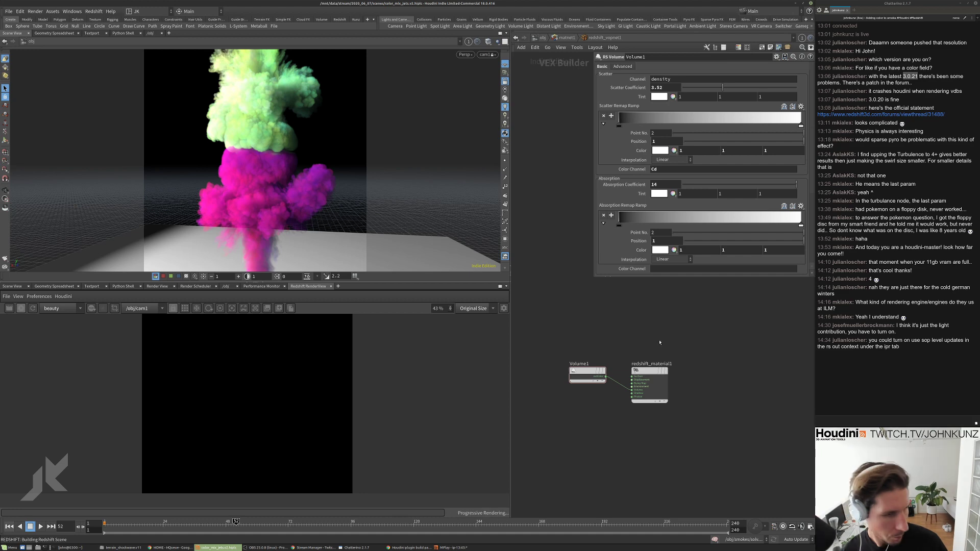
{"action": "scroll", "coordinate": [257, 422], "scroll_direction": "down", "scroll_amount": 3}
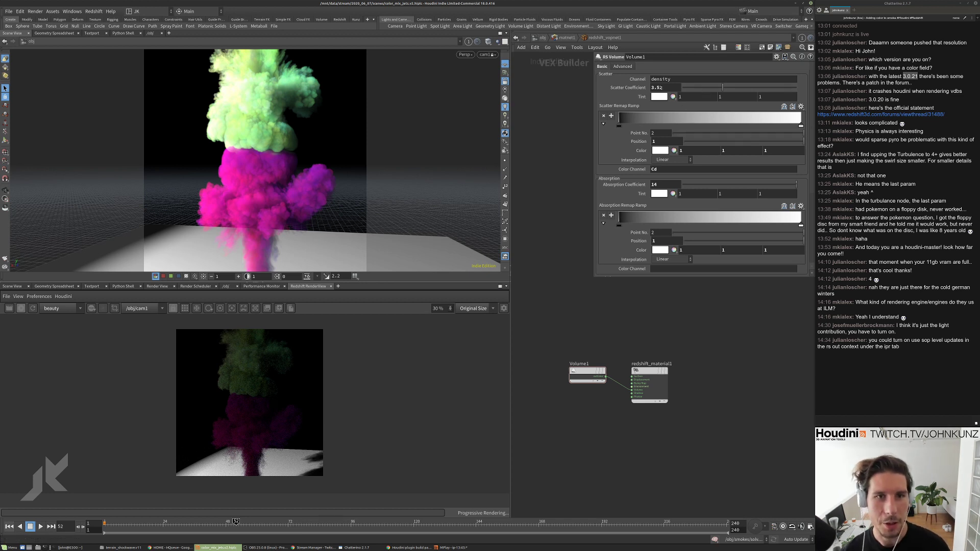
{"action": "left_click", "coordinate": [659, 87]}
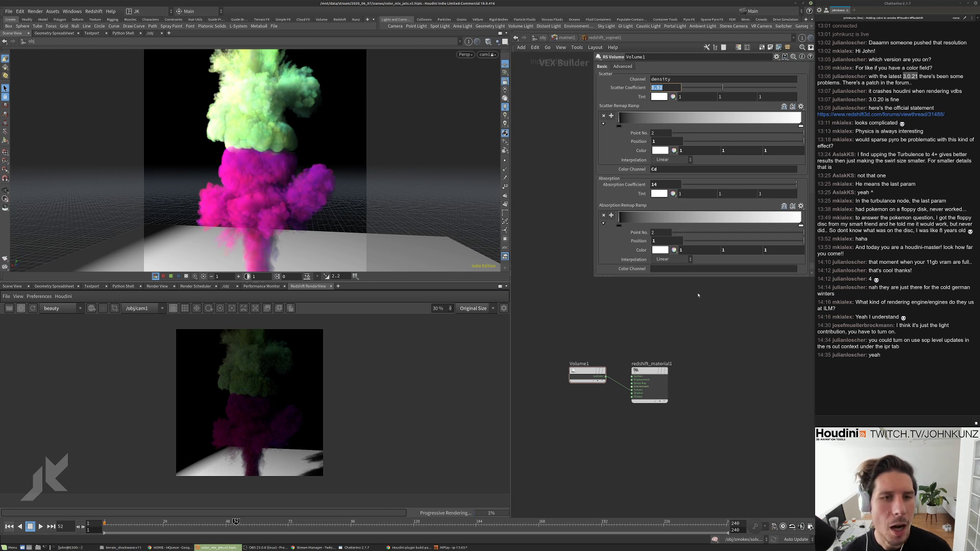
{"action": "double_click", "coordinate": [666, 185]}
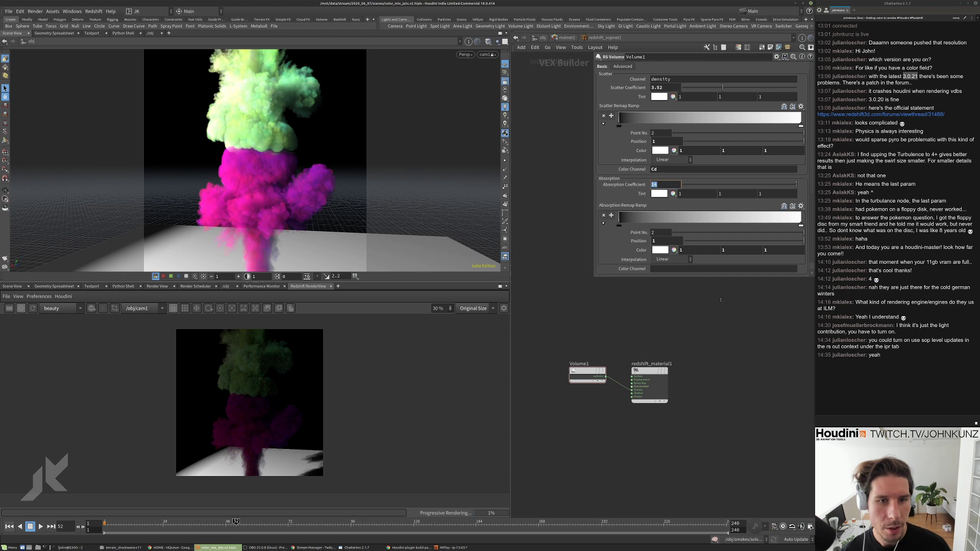
{"action": "type", "text": "5"}
{"action": "key", "text": "Return"}
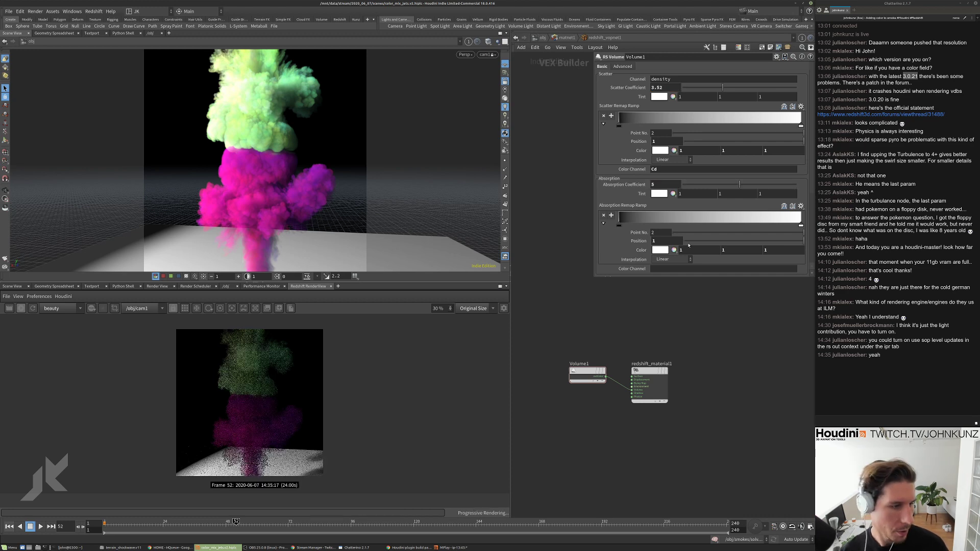
Set the Scatter Coefficient to 6 and review the volume's Advanced tab settings.
{"action": "double_click", "coordinate": [660, 87]}
{"action": "type", "text": "6"}
{"action": "key", "text": "Return"}
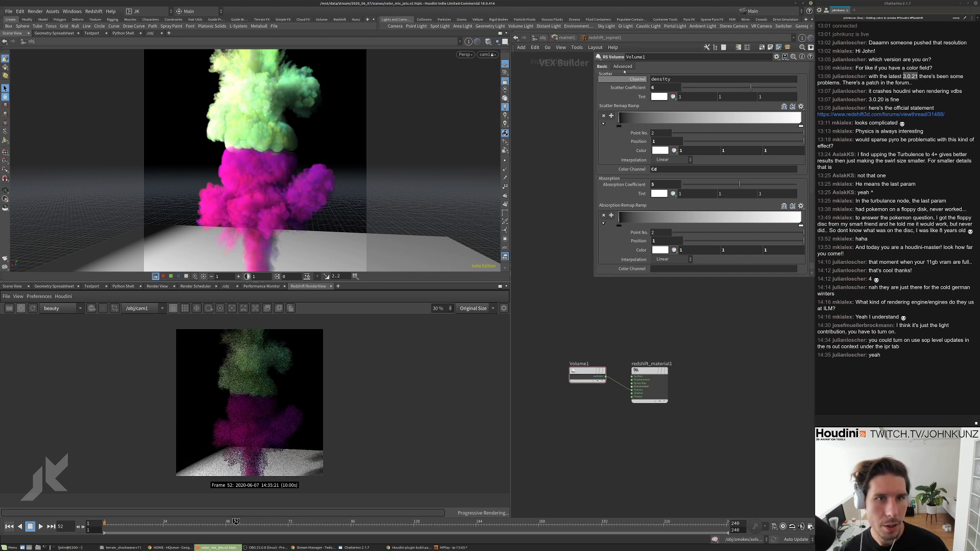
{"action": "left_click", "coordinate": [603, 67]}
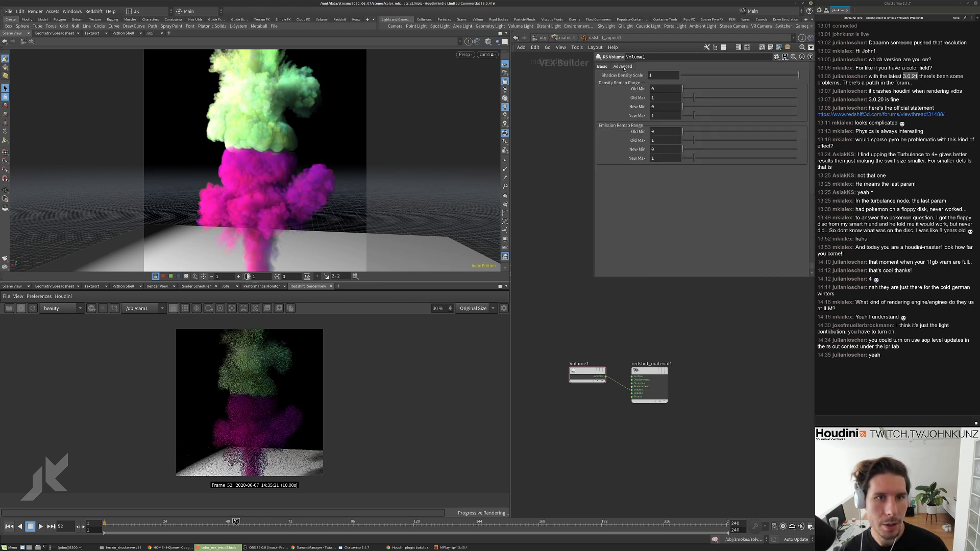
{"action": "left_click", "coordinate": [603, 67]}
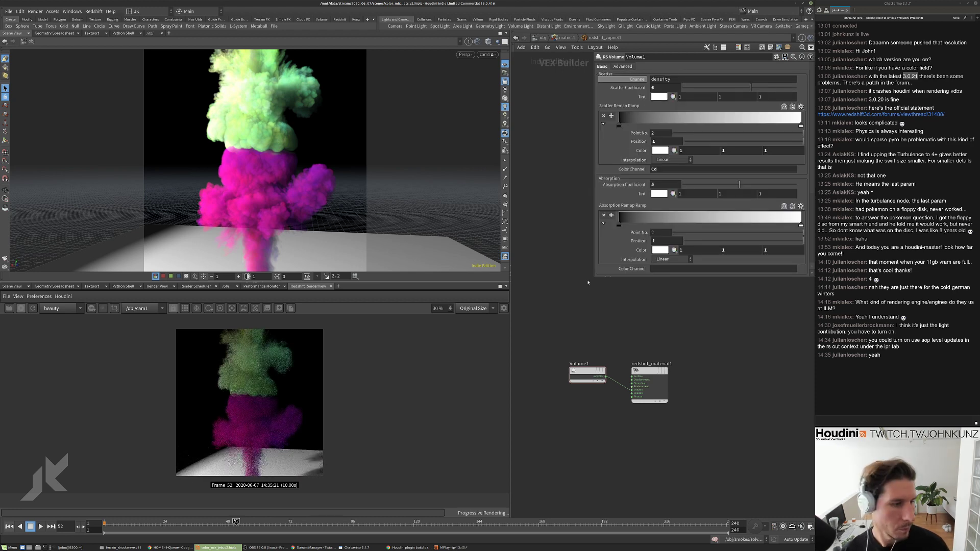
{"action": "scroll", "coordinate": [245, 386], "scroll_direction": "up", "scroll_amount": 5}
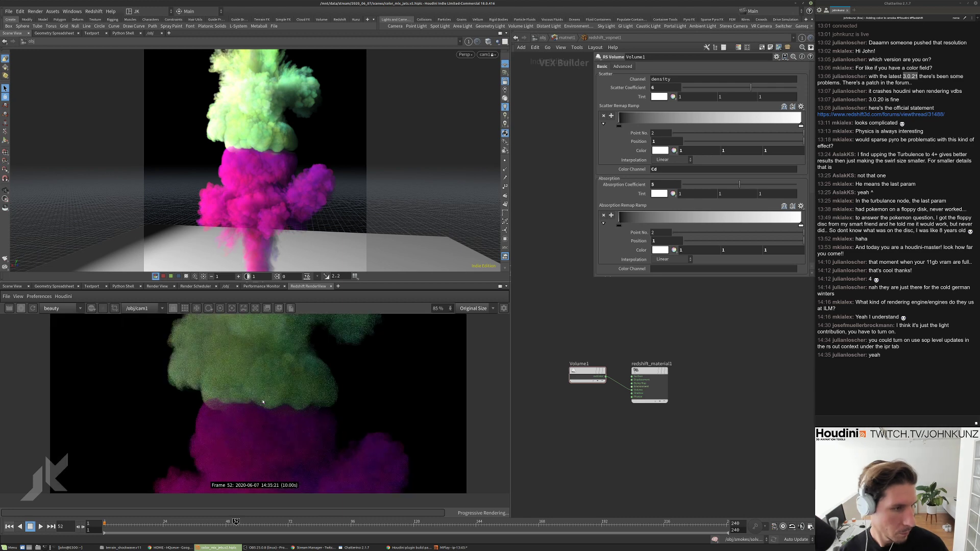
{"action": "scroll", "coordinate": [278, 393], "scroll_direction": "down", "scroll_amount": 5}
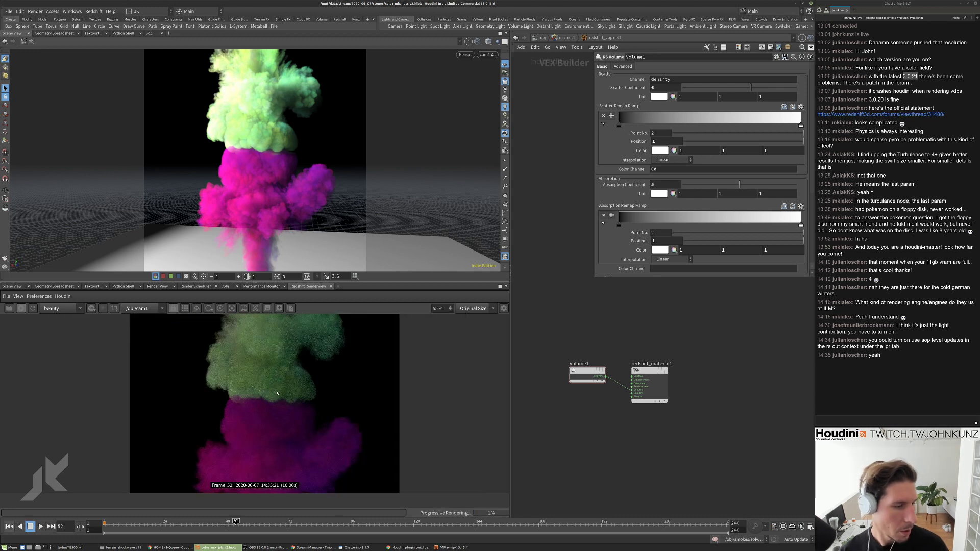
{"action": "scroll", "coordinate": [293, 392], "scroll_direction": "down", "scroll_amount": 1}
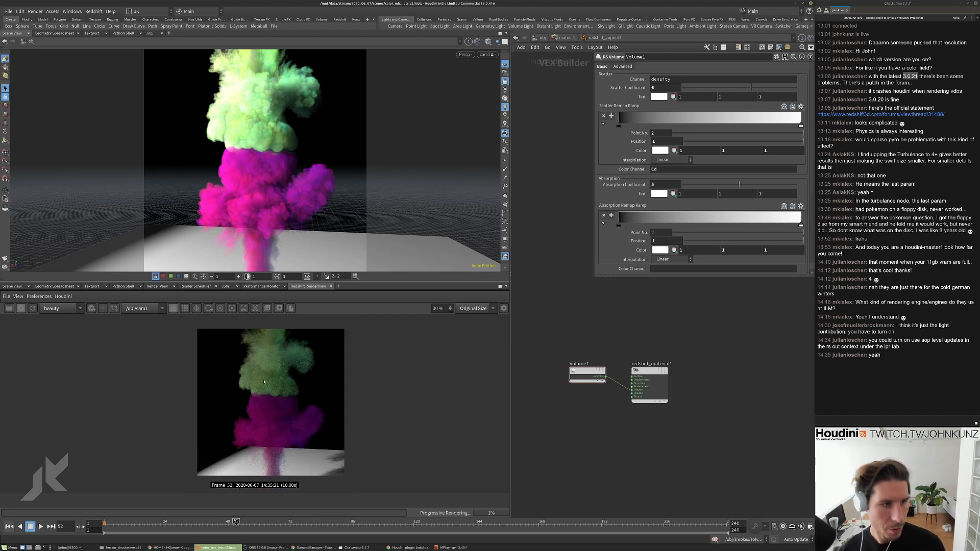
{"action": "scroll", "coordinate": [262, 388], "scroll_direction": "up", "scroll_amount": 8}
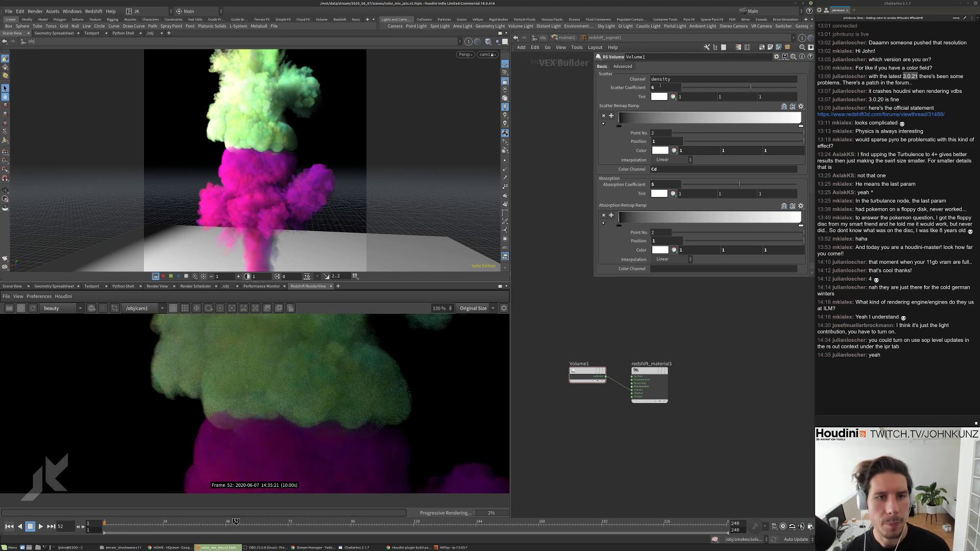
Try RS Volume Scatter Coefficient values of 15, then 35.
{"action": "double_click", "coordinate": [660, 86]}
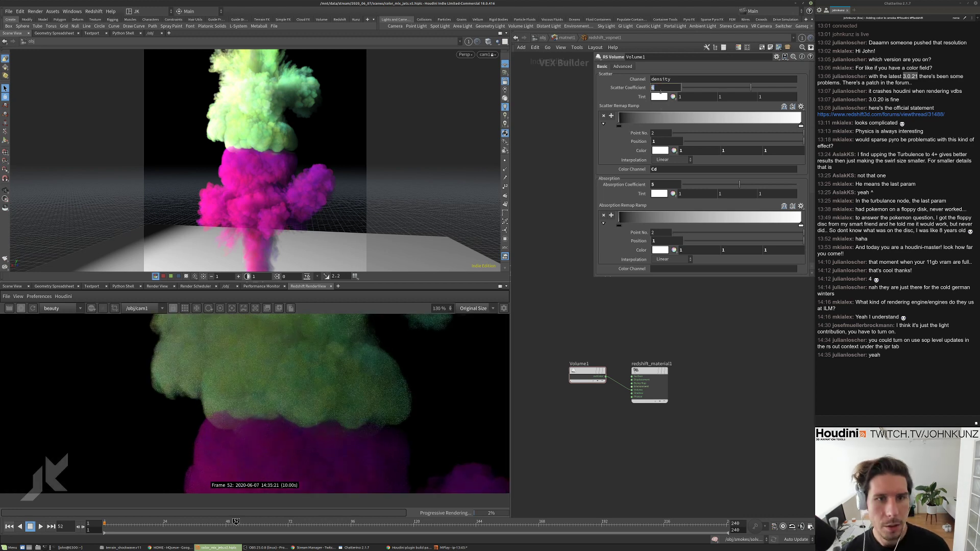
{"action": "type", "text": "15"}
{"action": "key", "text": "Return"}
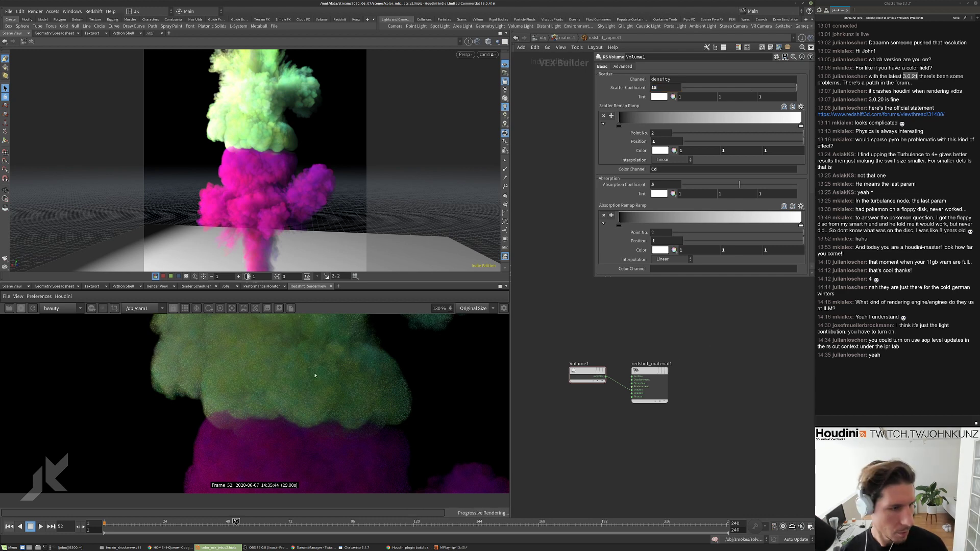
{"action": "scroll", "coordinate": [315, 376], "scroll_direction": "down", "scroll_amount": 5}
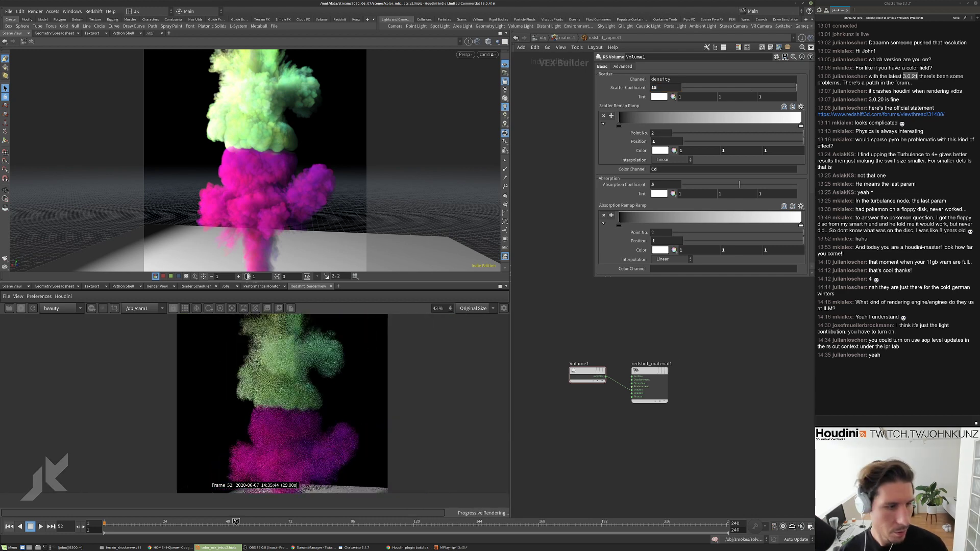
{"action": "middle_click_drag", "start_coordinate": [672, 89], "coordinate": [686, 90]}
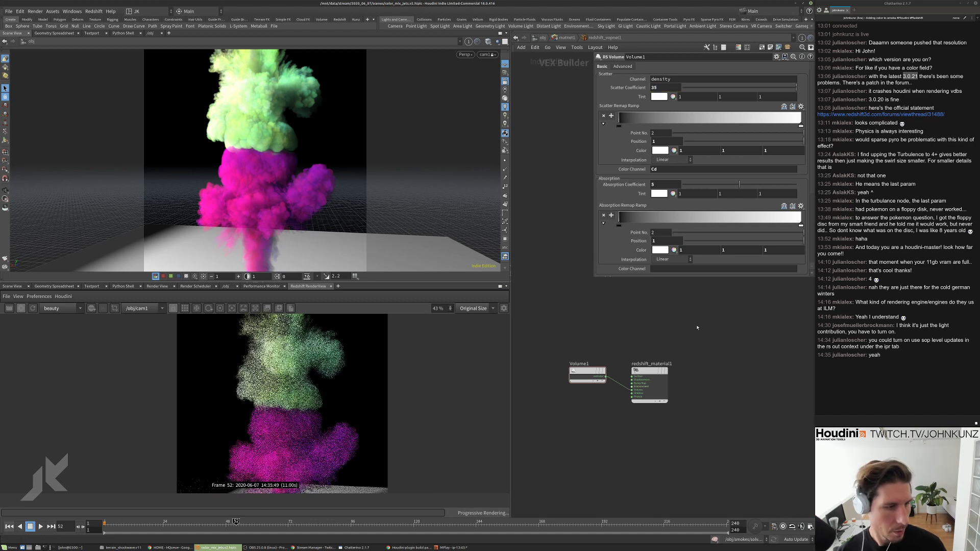
{"action": "scroll", "coordinate": [293, 420], "scroll_direction": "down", "scroll_amount": 1}
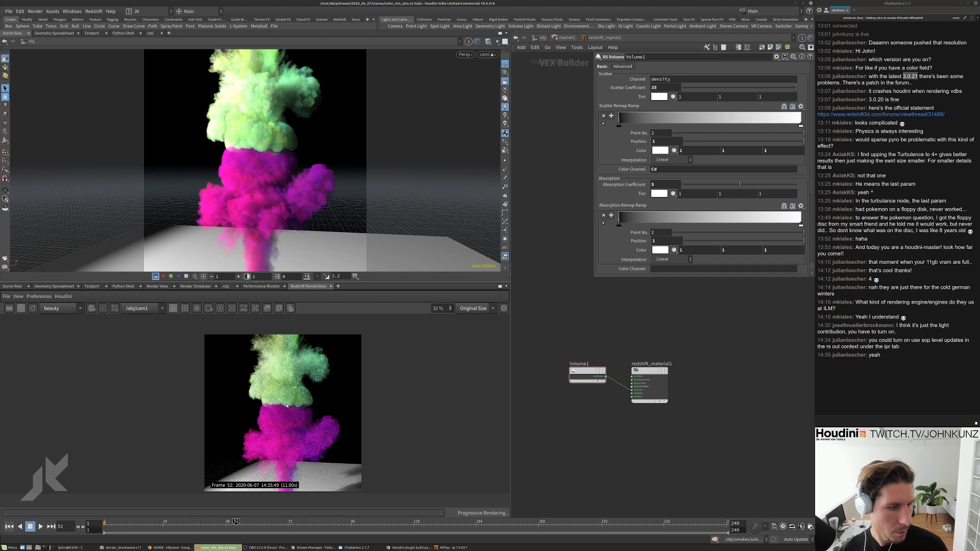
{"action": "scroll", "coordinate": [288, 406], "scroll_direction": "up", "scroll_amount": 3}
{"action": "scroll", "coordinate": [287, 403], "scroll_direction": "down", "scroll_amount": 2}
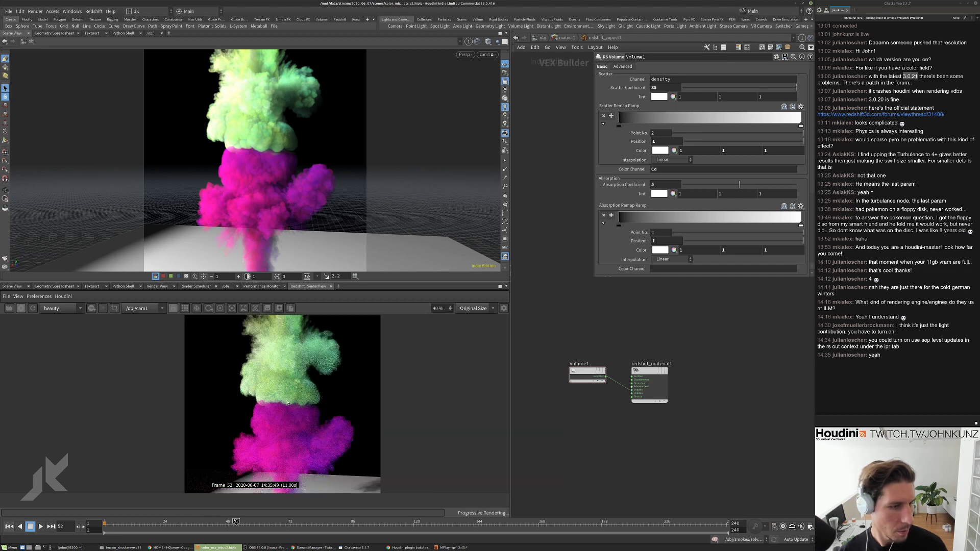
{"action": "scroll", "coordinate": [287, 402], "scroll_direction": "down", "scroll_amount": 1}
Stop the render, set Scatter Coefficient to 20 and Absorption Coefficient to 12, and re-render.
{"action": "left_click", "coordinate": [33, 308]}
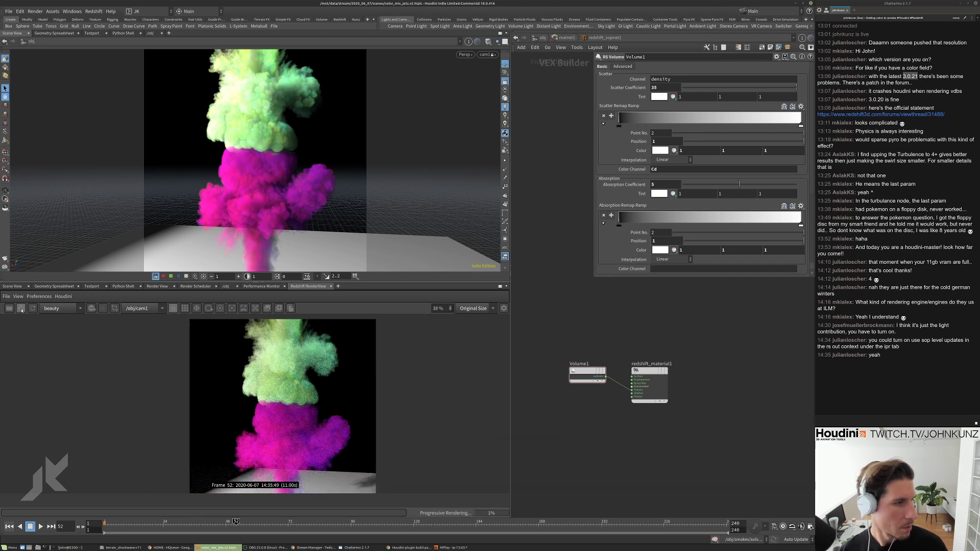
{"action": "left_click", "coordinate": [663, 88]}
{"action": "type", "text": "20"}
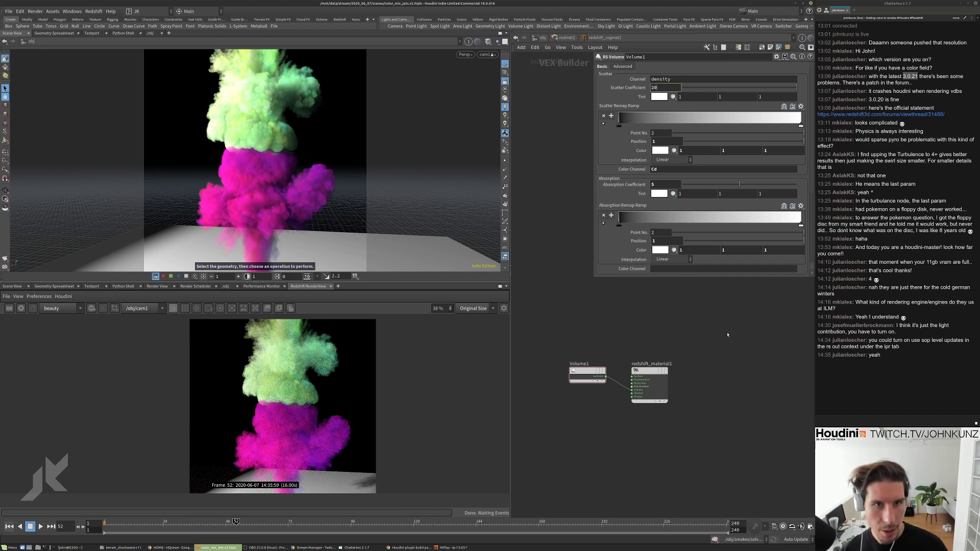
{"action": "key", "text": "Return"}
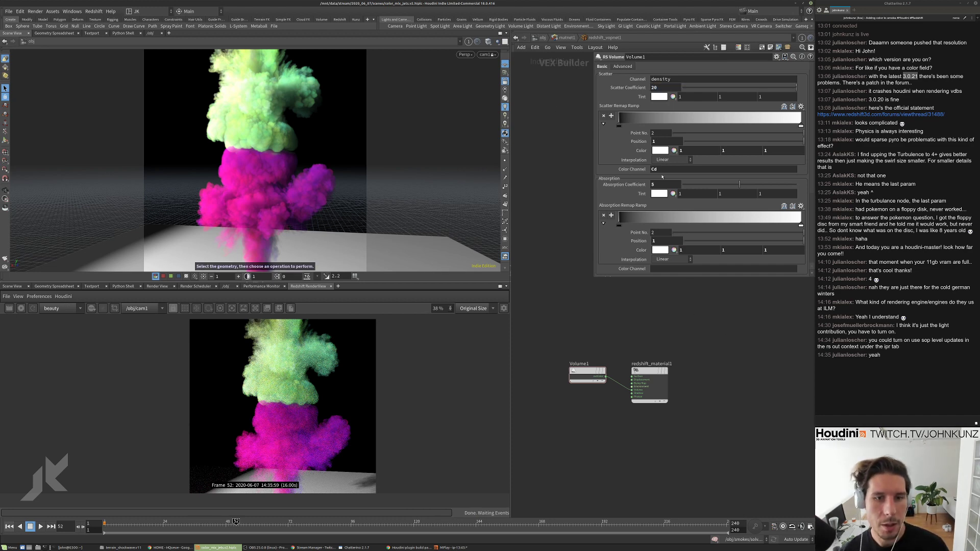
{"action": "left_click", "coordinate": [660, 183]}
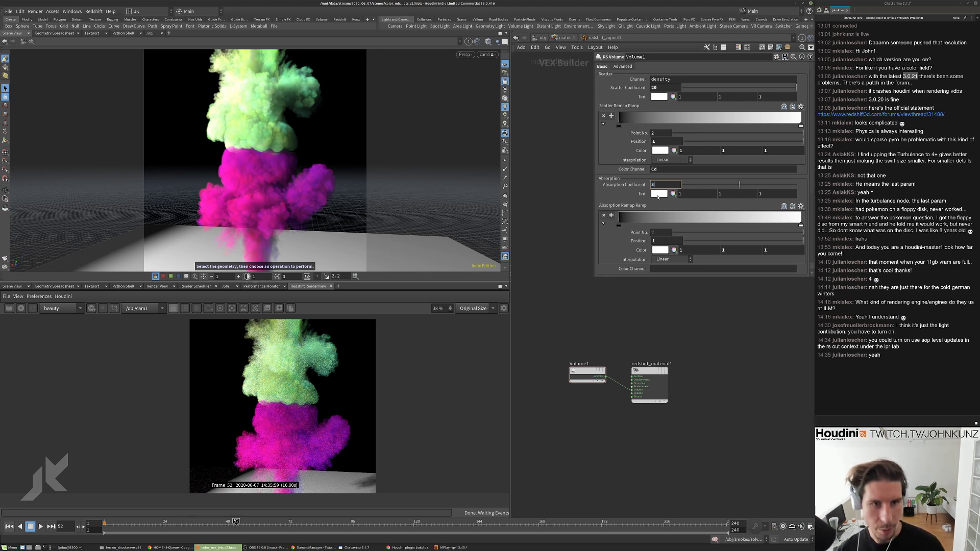
{"action": "key", "text": "Return"}
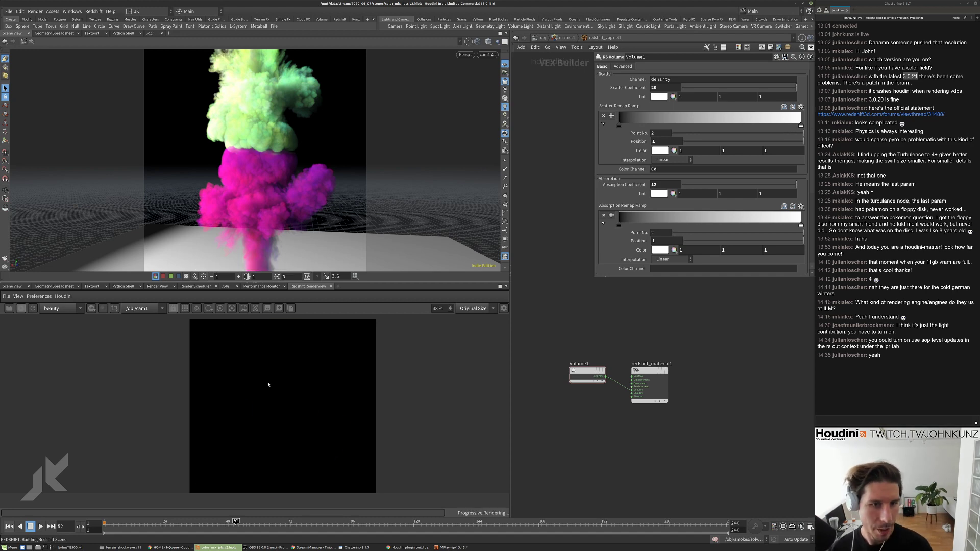
Orbit around the smoke column and go up to the /obj network.
{"action": "scroll", "coordinate": [287, 403], "scroll_direction": "up", "scroll_amount": 3}
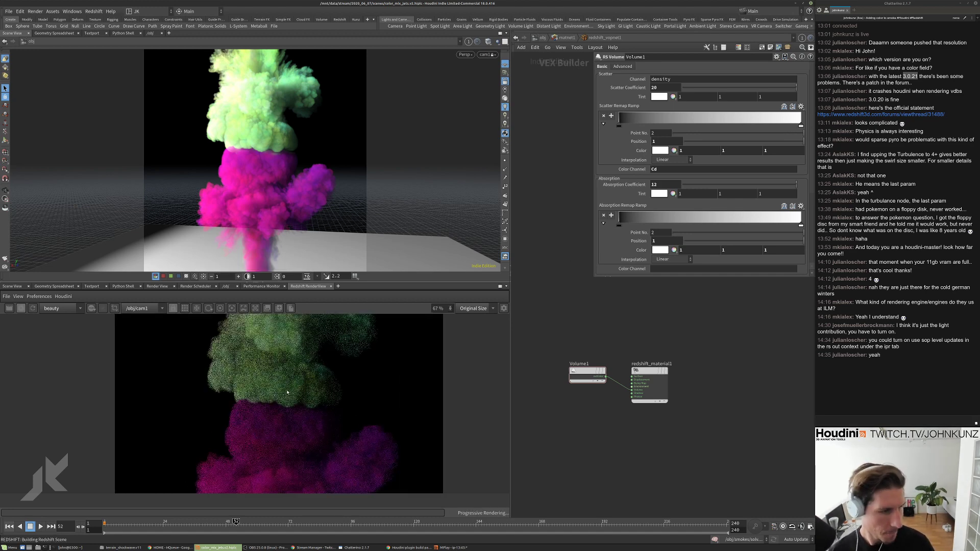
{"action": "scroll", "coordinate": [274, 398], "scroll_direction": "down", "scroll_amount": 4}
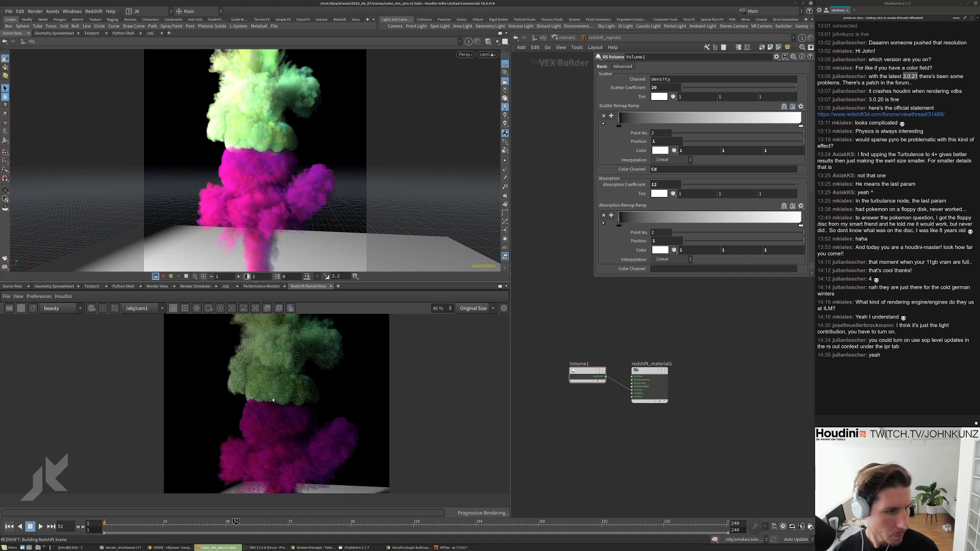
{"action": "scroll", "coordinate": [273, 400], "scroll_direction": "down", "scroll_amount": 1}
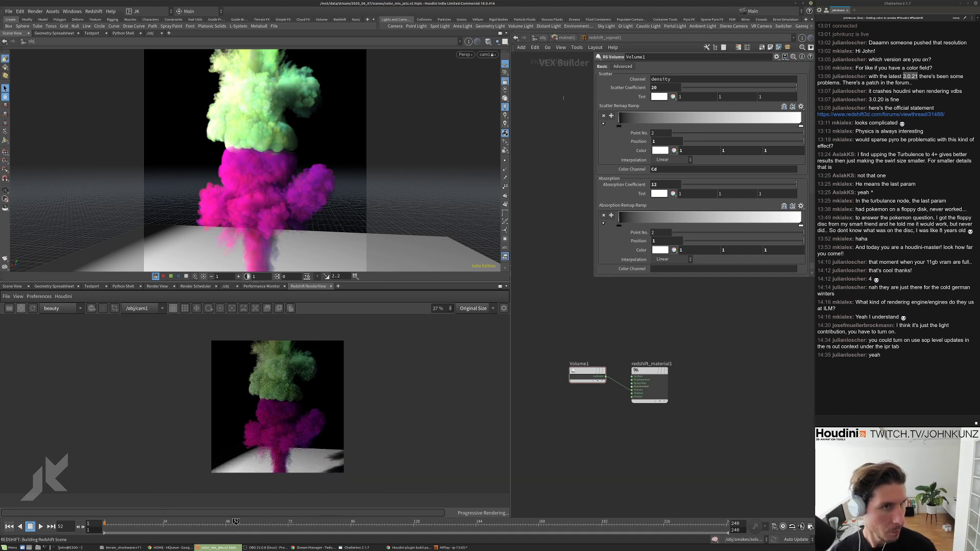
{"action": "key", "text": "Escape"}
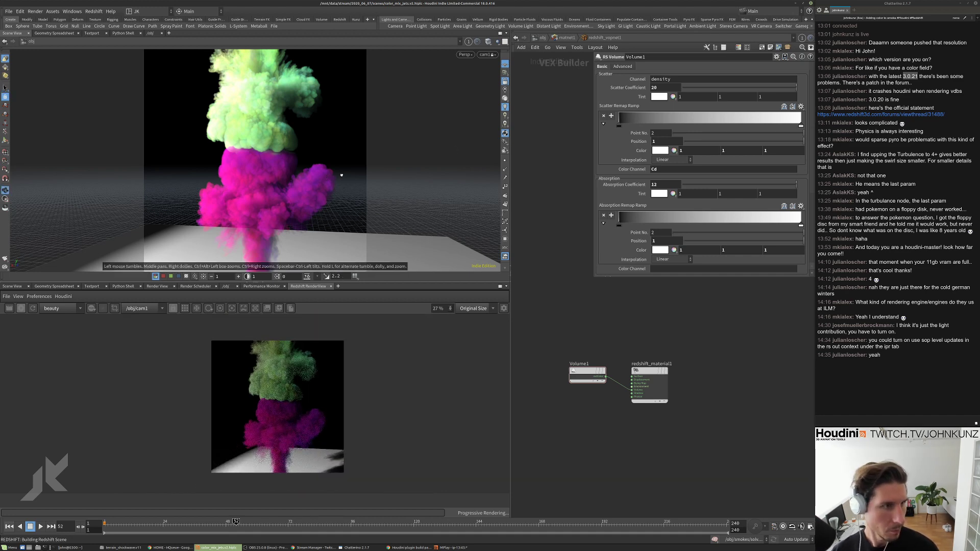
{"action": "mouse_move", "coordinate": [324, 176]}
{"action": "left_mouse_down"}
{"action": "mouse_move", "coordinate": [283, 194]}
{"action": "mouse_move", "coordinate": [310, 181]}
{"action": "left_mouse_up"}
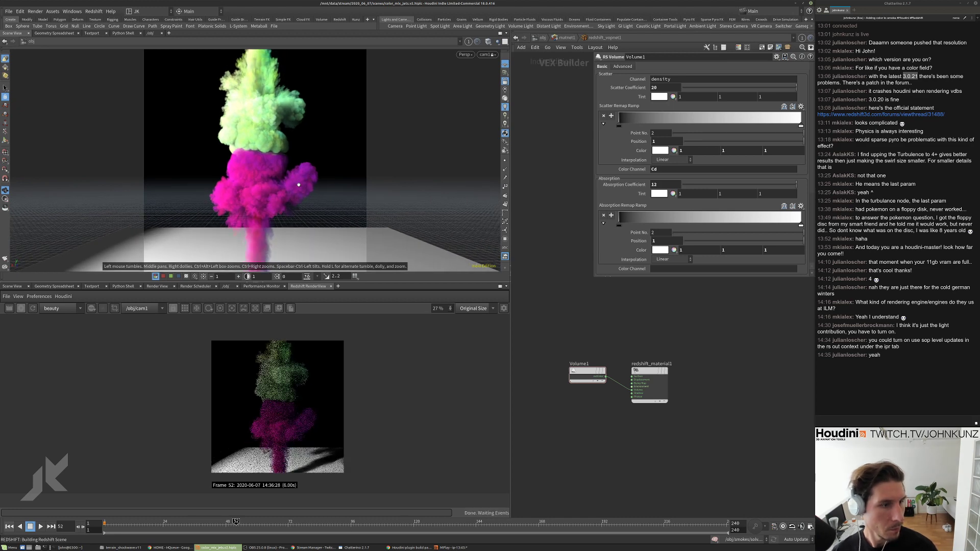
{"action": "key", "text": "s"}
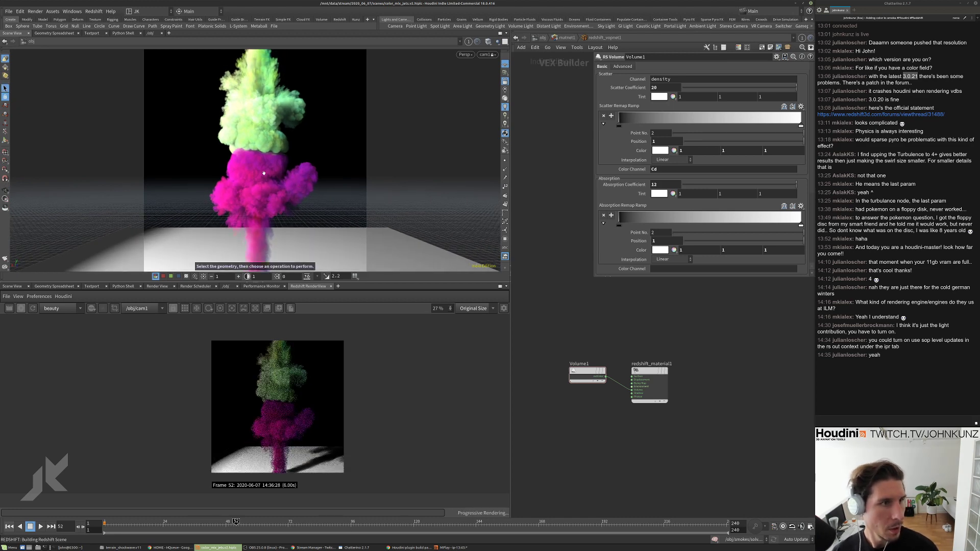
{"action": "key", "text": "Escape"}
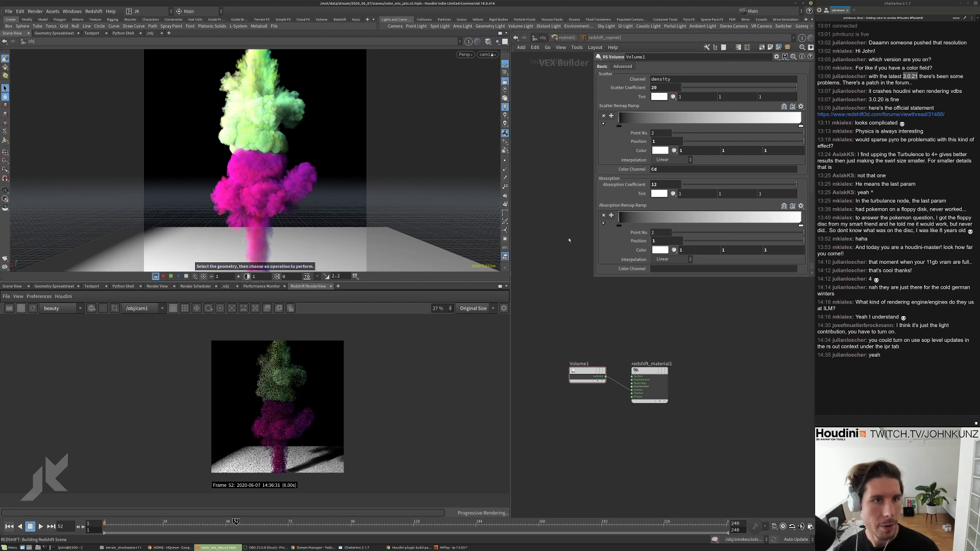
{"action": "left_click", "coordinate": [543, 37]}
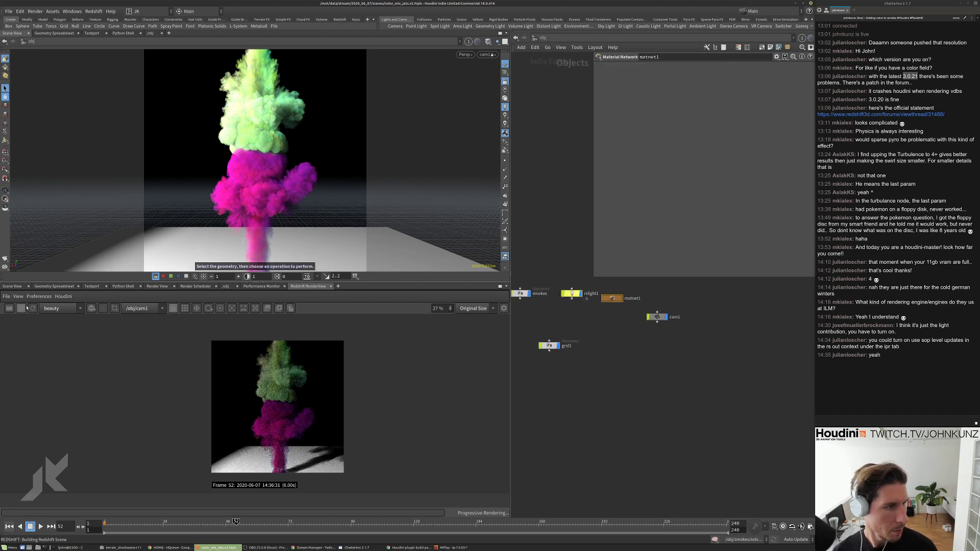
Hide grid1's display in the viewport.
{"action": "left_click", "coordinate": [558, 346]}
{"action": "key", "text": "Escape"}
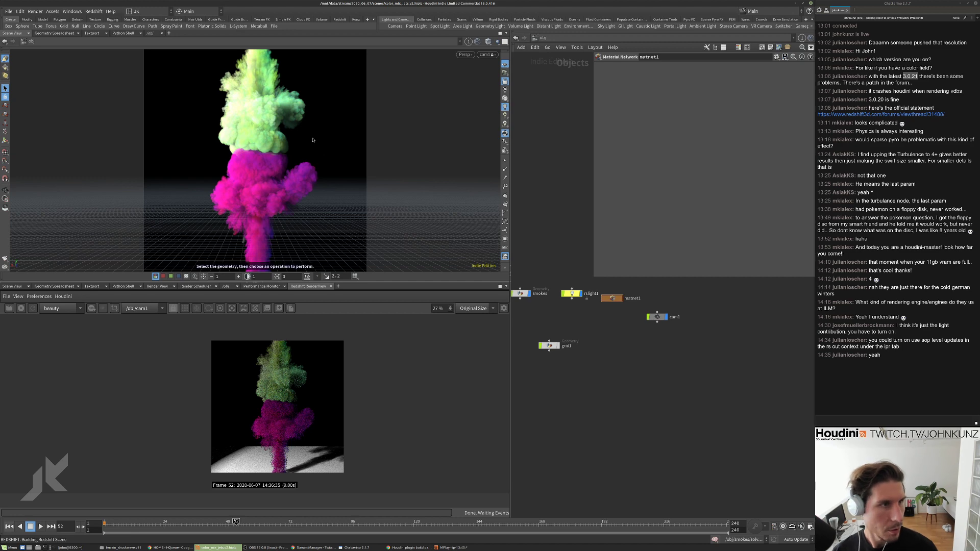
{"action": "left_click_drag", "start_coordinate": [275, 153], "coordinate": [300, 159]}
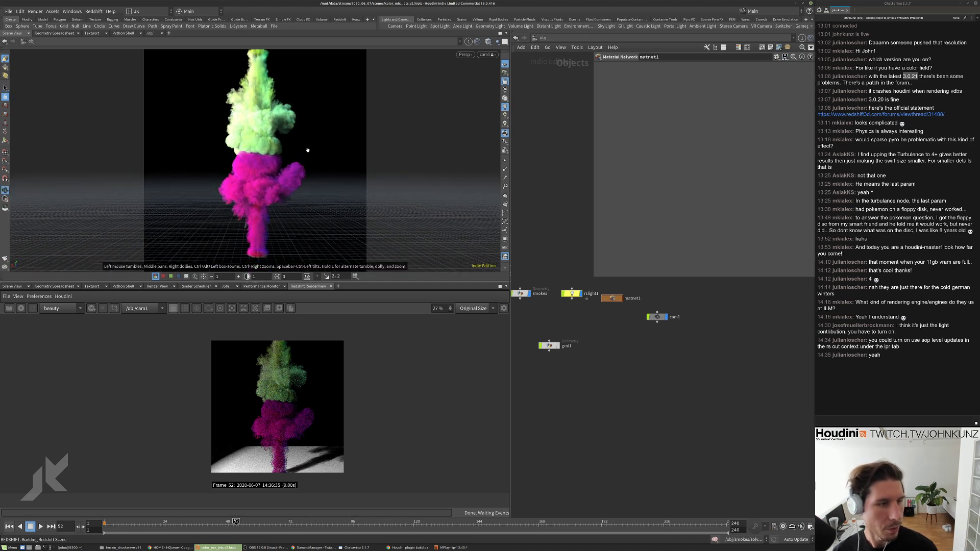
{"action": "key", "text": "Escape"}
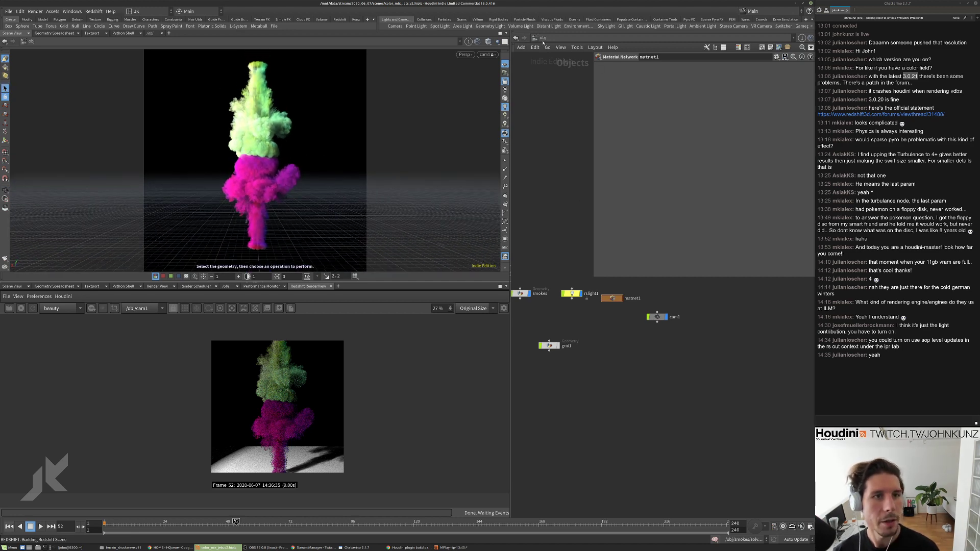
Switch to the /out network and inspect redshift1's main and output settings.
{"action": "left_click", "coordinate": [543, 39]}
{"action": "left_click", "coordinate": [556, 84]}
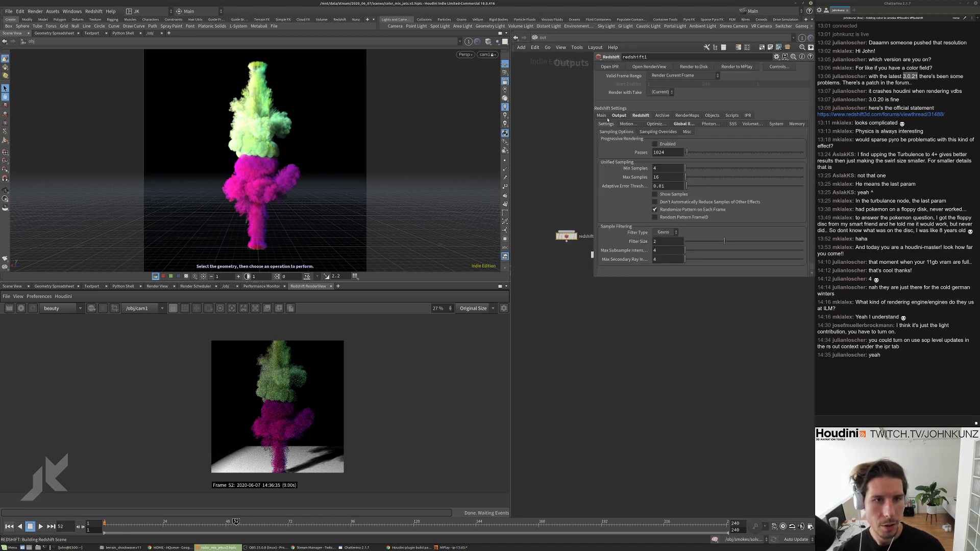
{"action": "left_click", "coordinate": [601, 115]}
{"action": "scroll", "coordinate": [633, 220], "scroll_direction": "down", "scroll_amount": 5}
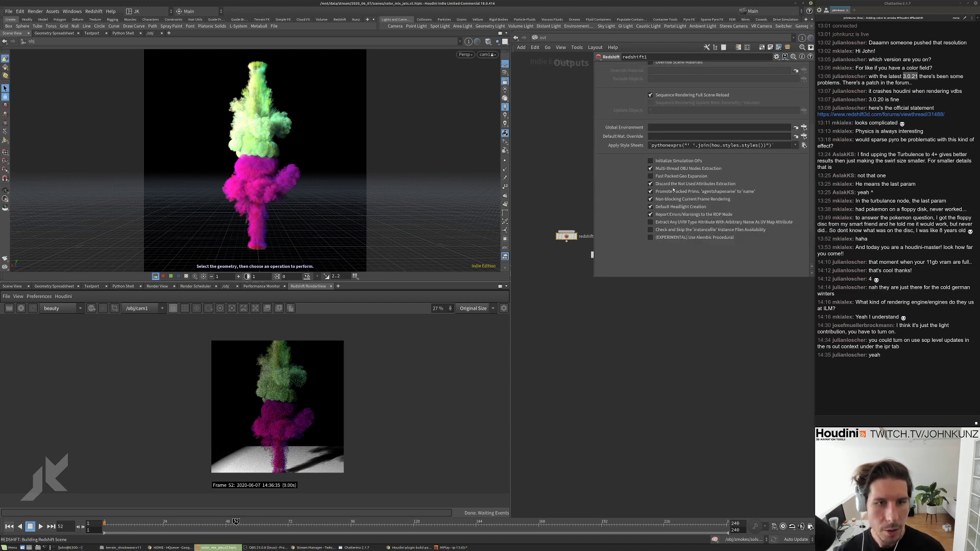
{"action": "scroll", "coordinate": [653, 234], "scroll_direction": "up", "scroll_amount": 4}
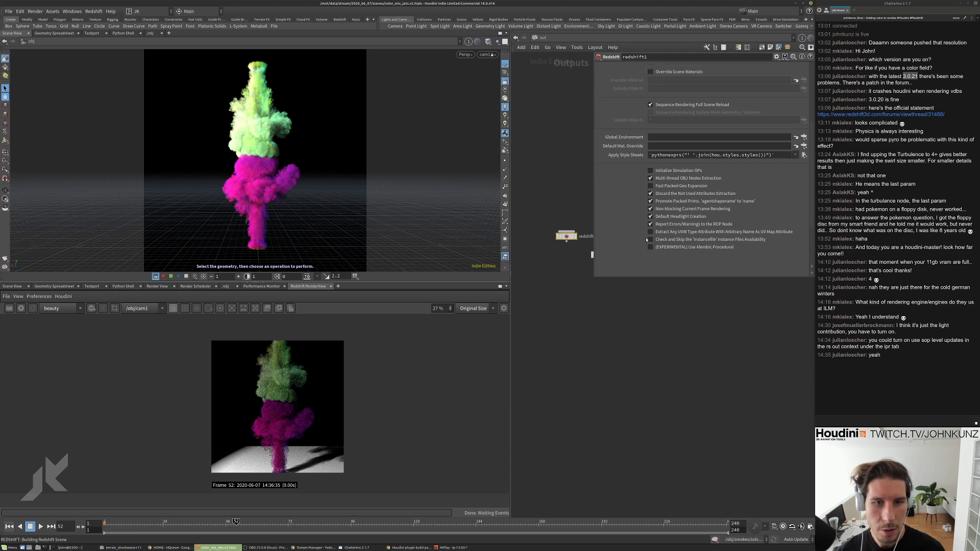
{"action": "left_click", "coordinate": [618, 86]}
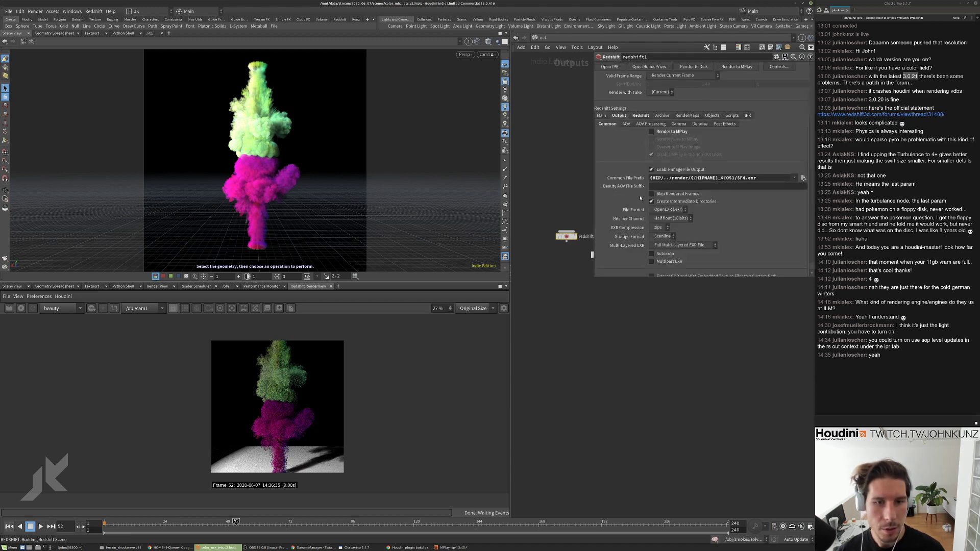
{"action": "scroll", "coordinate": [634, 211], "scroll_direction": "down", "scroll_amount": 2}
{"action": "scroll", "coordinate": [635, 212], "scroll_direction": "up", "scroll_amount": 2}
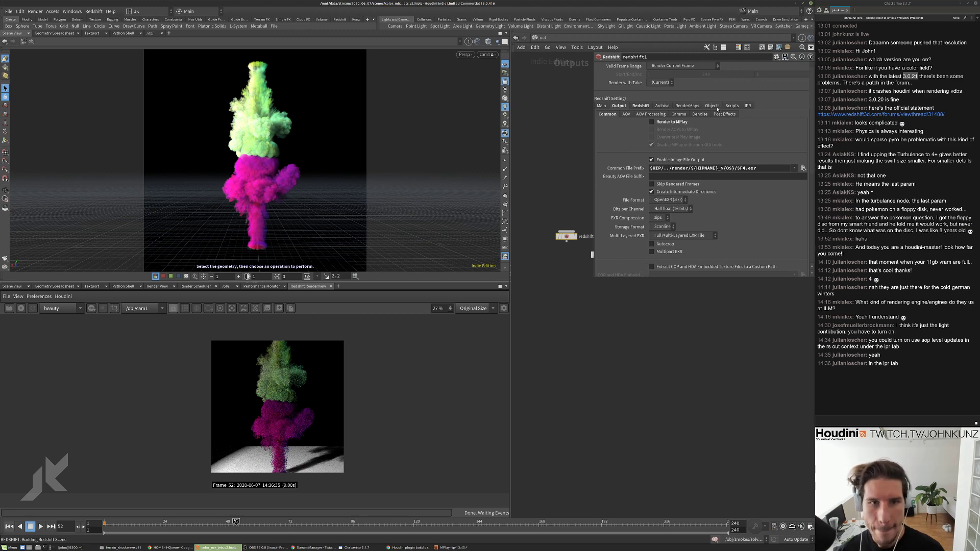
{"action": "scroll", "coordinate": [618, 167], "scroll_direction": "up", "scroll_amount": 1}
Enable IPR Live SOP Level Updates on redshift1's IPR tab.
{"action": "left_click", "coordinate": [747, 115]}
{"action": "scroll", "coordinate": [673, 225], "scroll_direction": "down", "scroll_amount": 2}
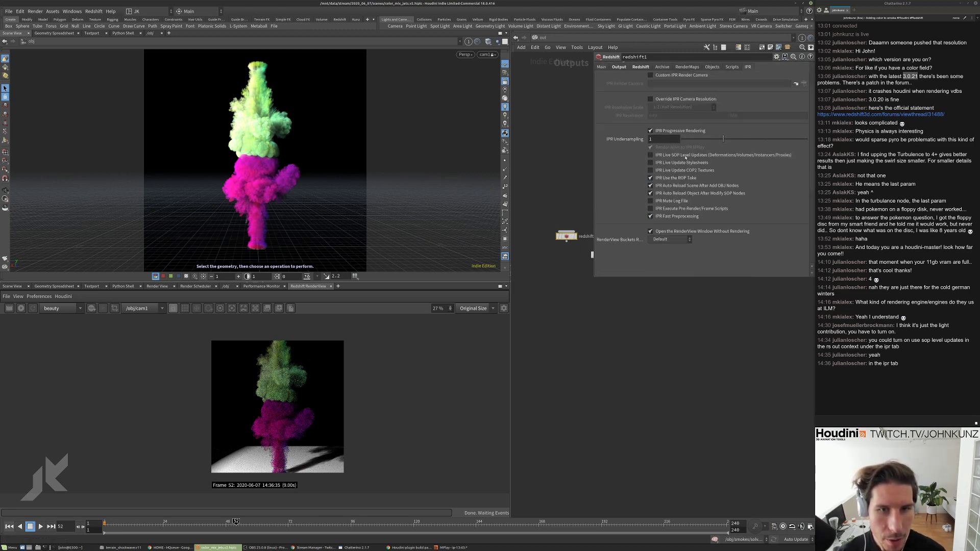
{"action": "left_click", "coordinate": [685, 156]}
{"action": "middle_click_drag", "start_coordinate": [655, 313], "coordinate": [645, 331]}
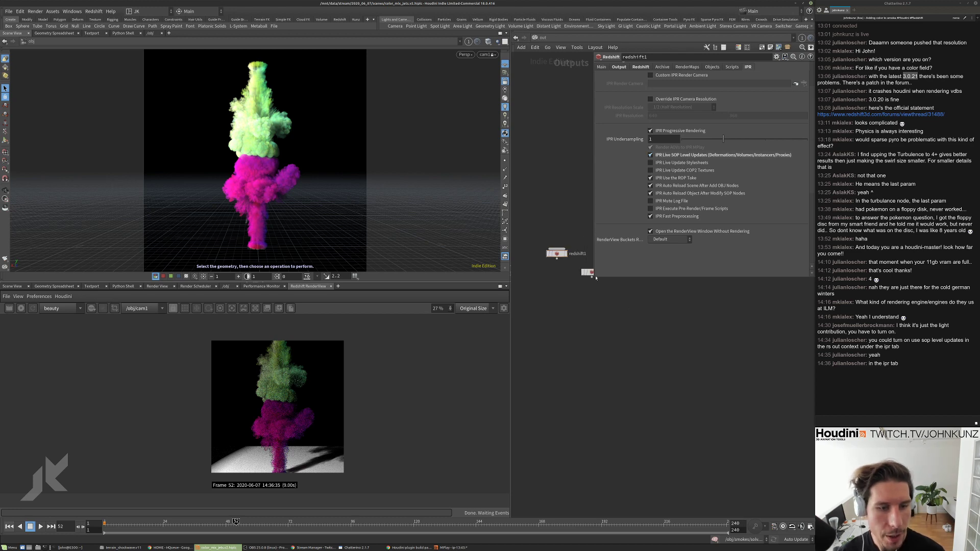
{"action": "left_click_drag", "start_coordinate": [594, 278], "coordinate": [606, 333]}
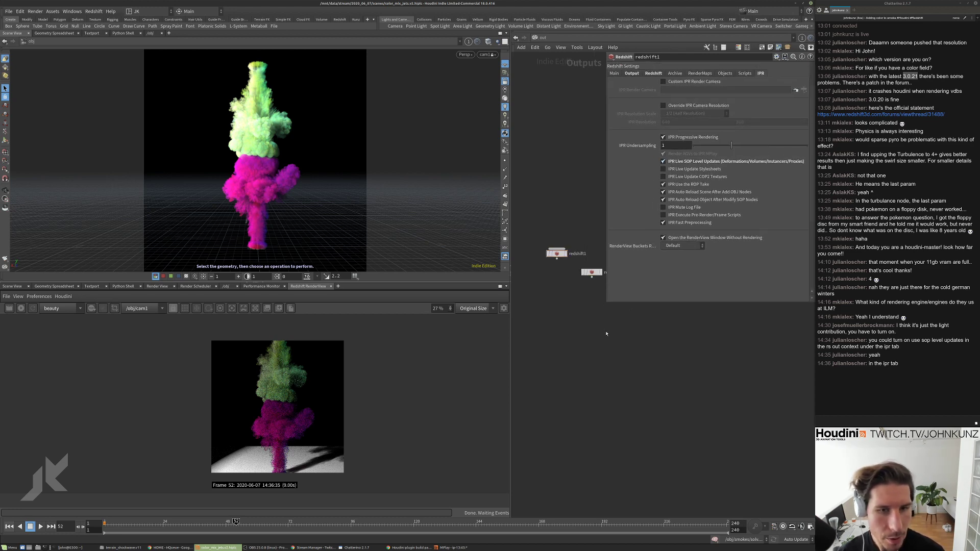
{"action": "middle_click_drag", "start_coordinate": [577, 208], "coordinate": [587, 236]}
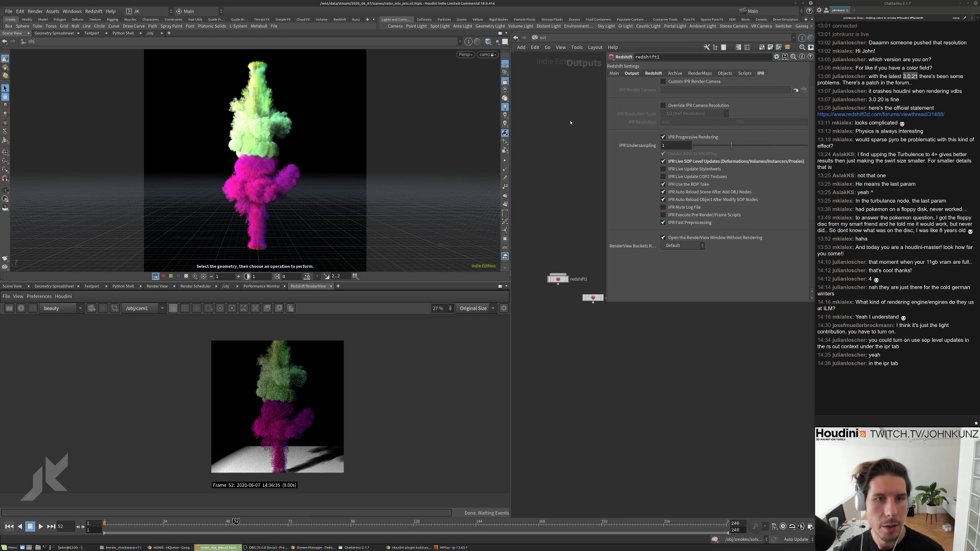
{"action": "left_click", "coordinate": [542, 38]}
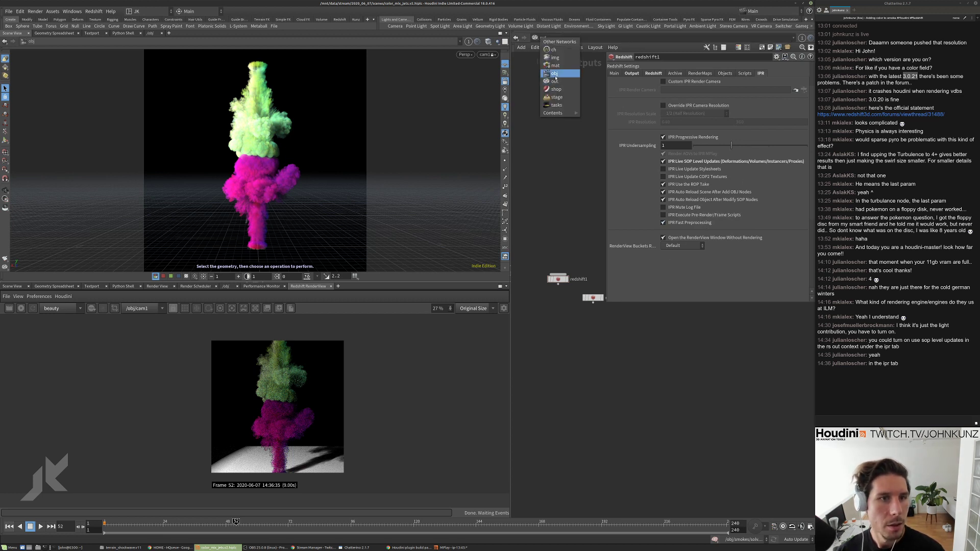
Return to the object-level network and restart the Redshift render.
{"action": "left_click", "coordinate": [556, 77]}
{"action": "middle_click_drag", "start_coordinate": [552, 263], "coordinate": [576, 263]}
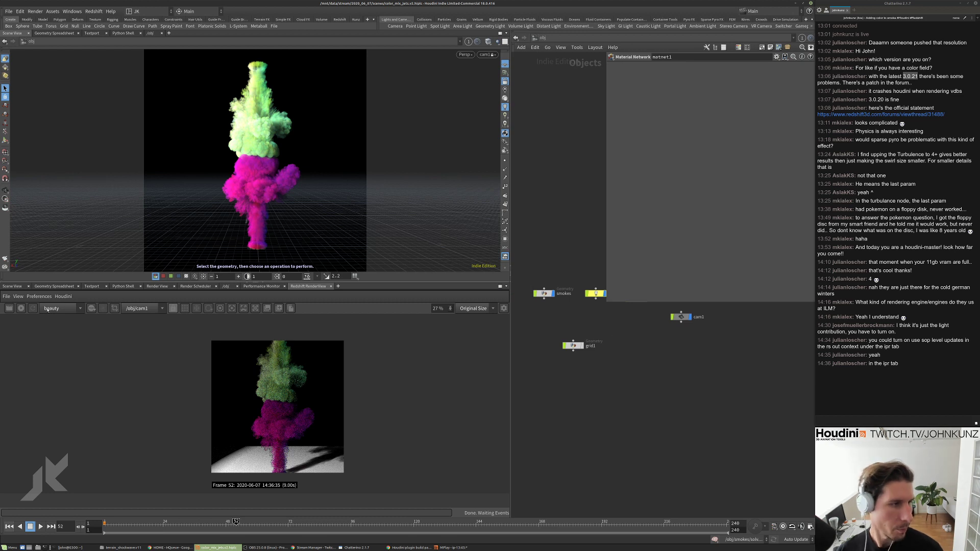
{"action": "left_click", "coordinate": [21, 308]}
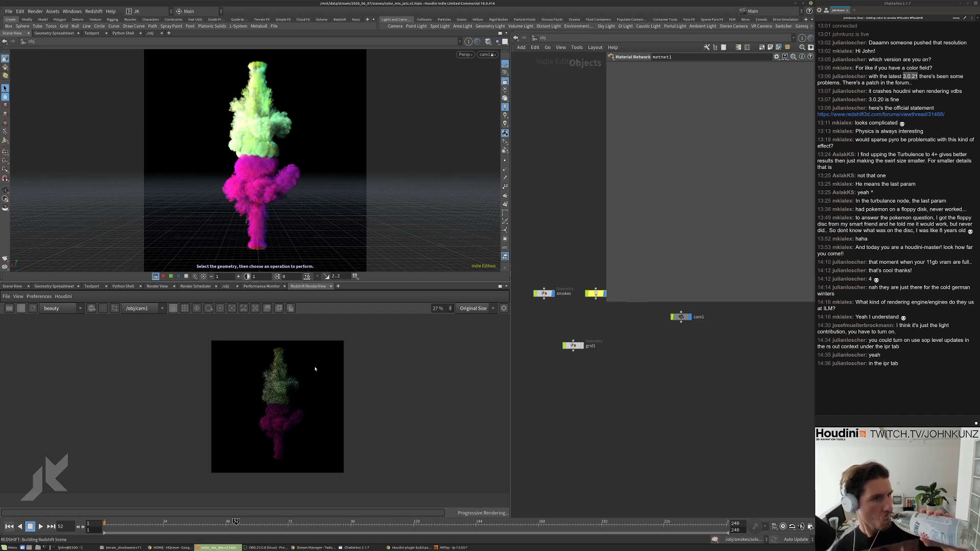
{"action": "scroll", "coordinate": [282, 390], "scroll_direction": "up", "scroll_amount": 3}
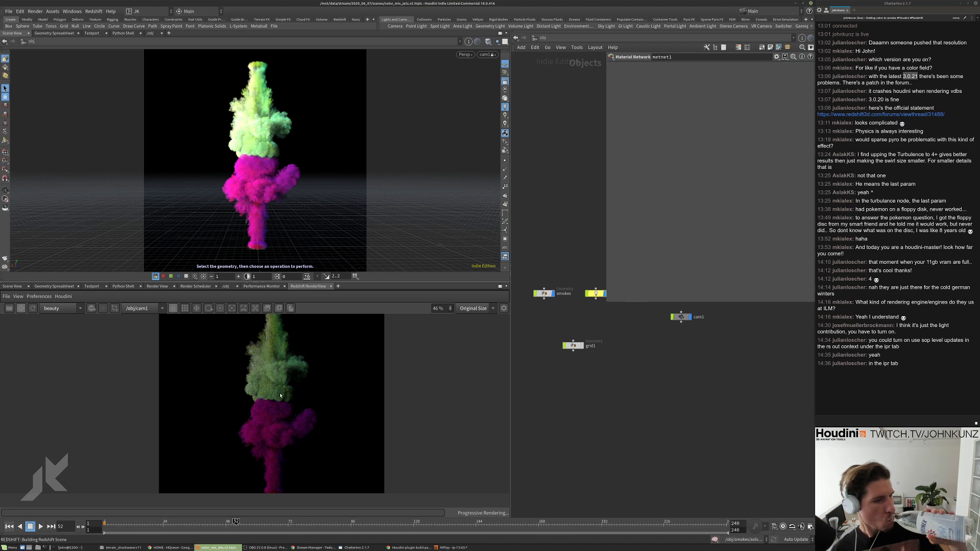
Set rslight1's Intensity Multiplier to 300, after trying 200.
{"action": "left_click", "coordinate": [598, 293]}
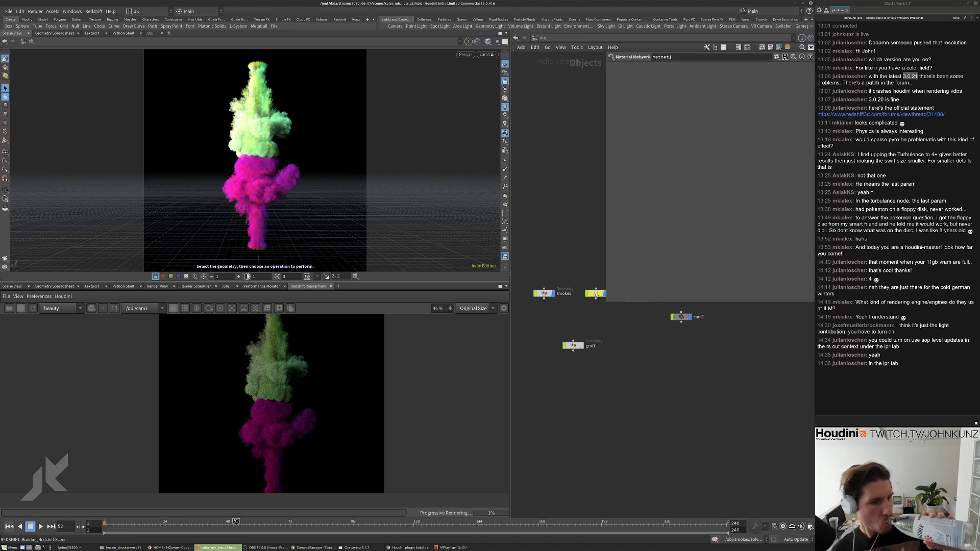
{"action": "left_click", "coordinate": [668, 163]}
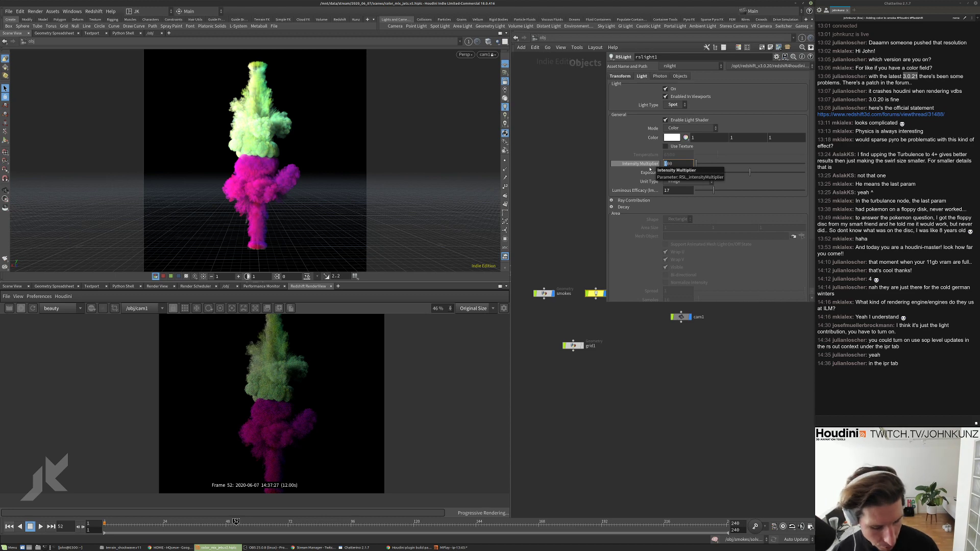
{"action": "type", "text": "200"}
{"action": "key", "text": "Return"}
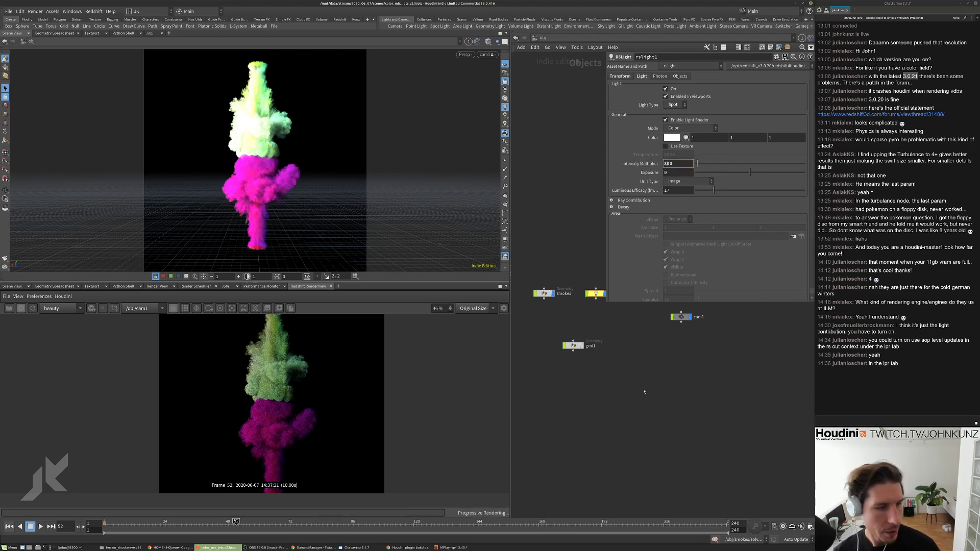
{"action": "type", "text": "300"}
{"action": "key", "text": "Return"}
Stop the Redshift render and enter the smokes geometry network.
{"action": "scroll", "coordinate": [268, 404], "scroll_direction": "up", "scroll_amount": 3}
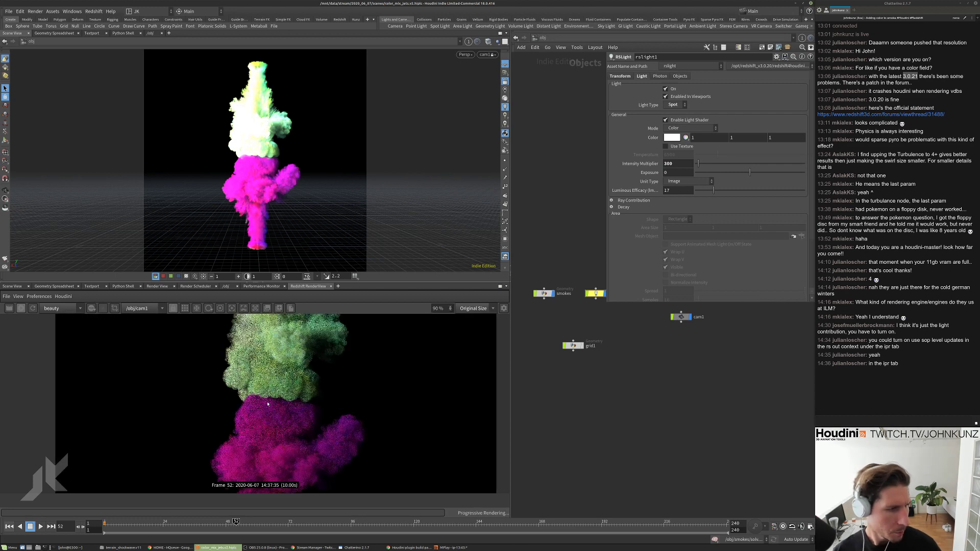
{"action": "scroll", "coordinate": [265, 399], "scroll_direction": "down", "scroll_amount": 2}
{"action": "scroll", "coordinate": [261, 405], "scroll_direction": "up", "scroll_amount": 4}
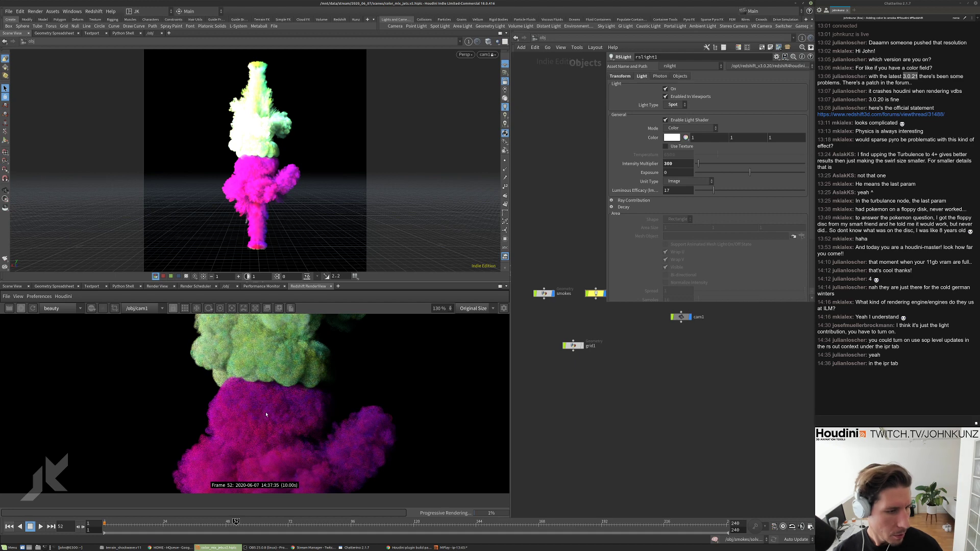
{"action": "scroll", "coordinate": [263, 411], "scroll_direction": "down", "scroll_amount": 5}
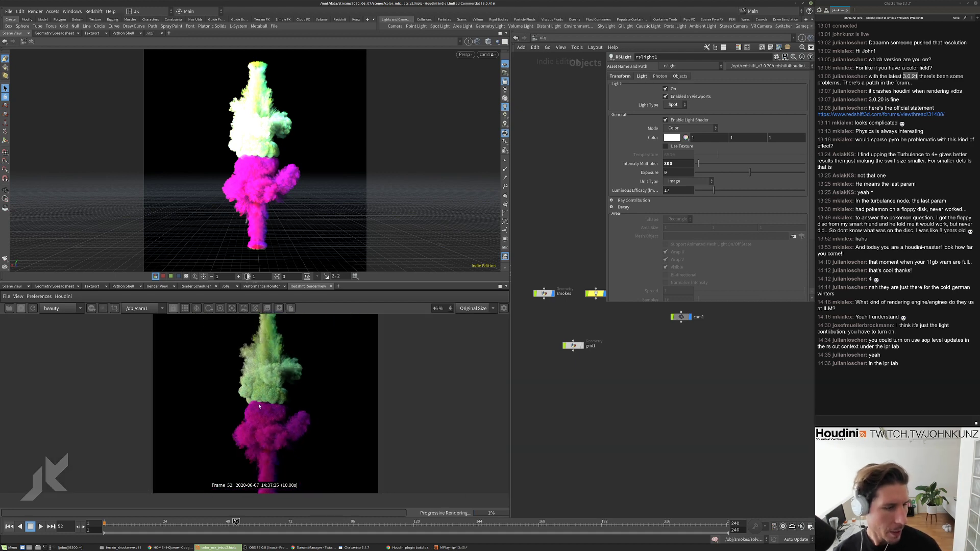
{"action": "scroll", "coordinate": [259, 406], "scroll_direction": "down", "scroll_amount": 1}
{"action": "left_click", "coordinate": [20, 308]}
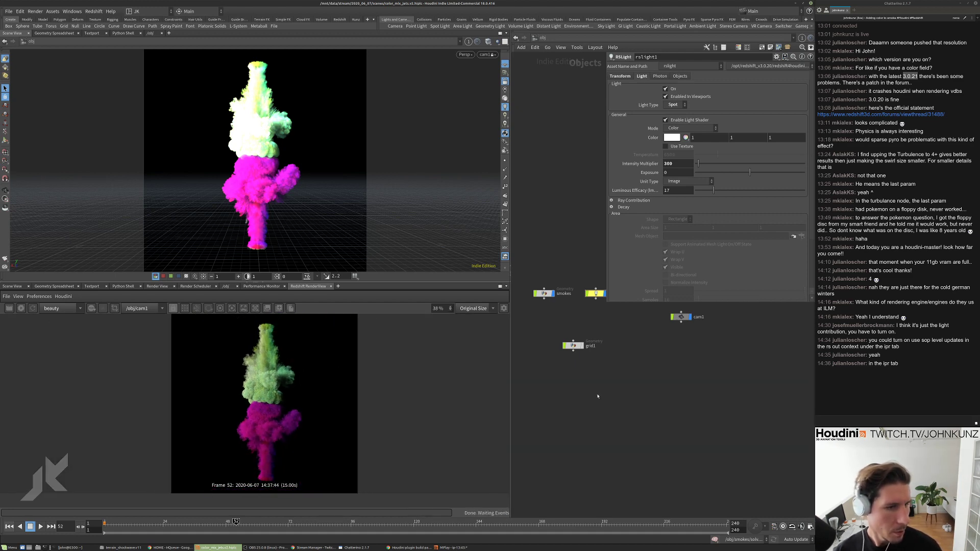
{"action": "double_click", "coordinate": [545, 294]}
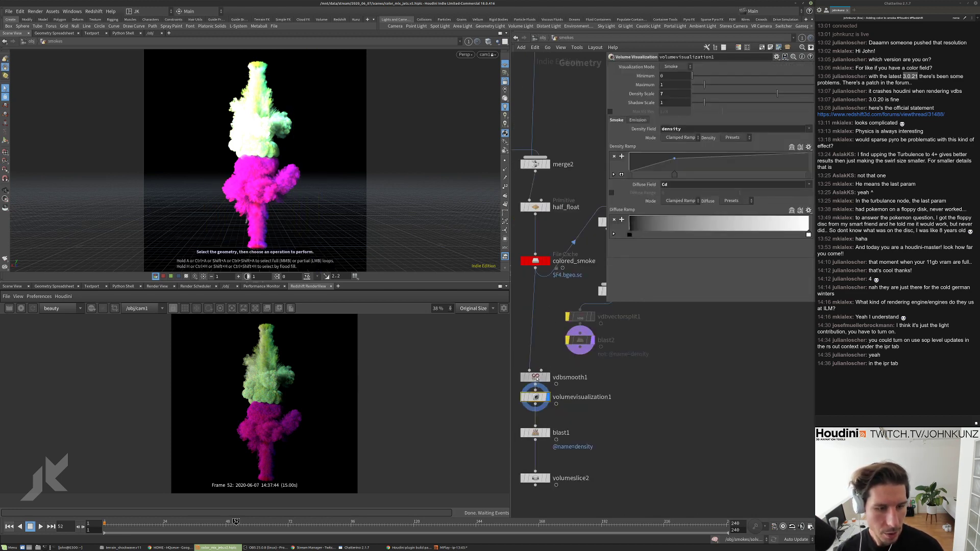
Bring the smoke's volume nodes into view and inspect split1.
{"action": "left_click_drag", "start_coordinate": [535, 377], "coordinate": [539, 303]}
{"action": "scroll", "coordinate": [667, 379], "scroll_direction": "down", "scroll_amount": 2}
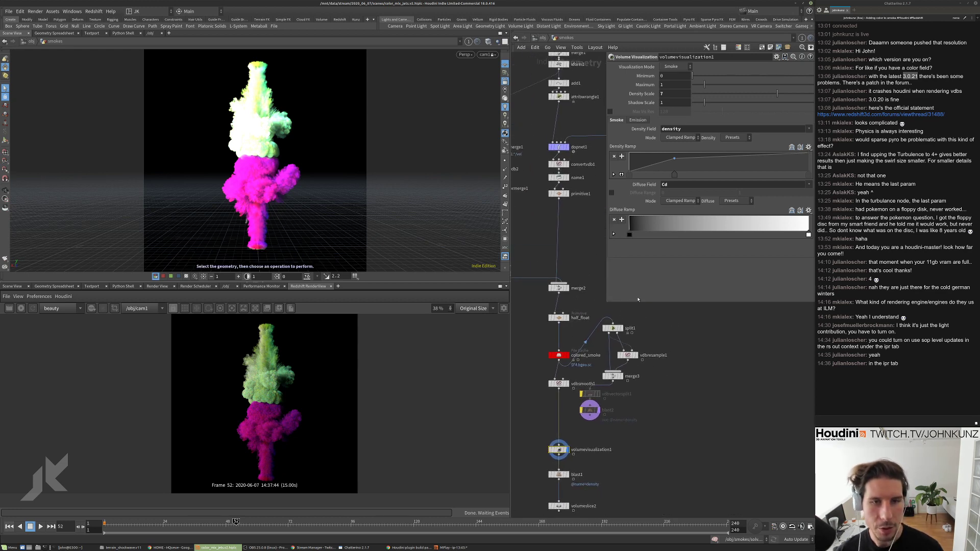
{"action": "scroll", "coordinate": [621, 321], "scroll_direction": "up", "scroll_amount": 3}
{"action": "left_click", "coordinate": [602, 328]}
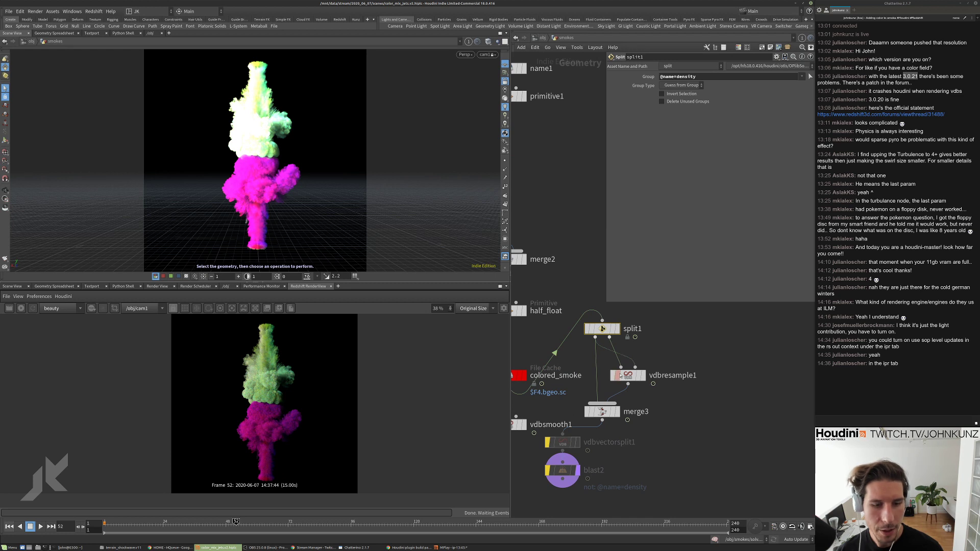
Set vdbresample1's Interpolation to Quadratic.
{"action": "left_click", "coordinate": [615, 373]}
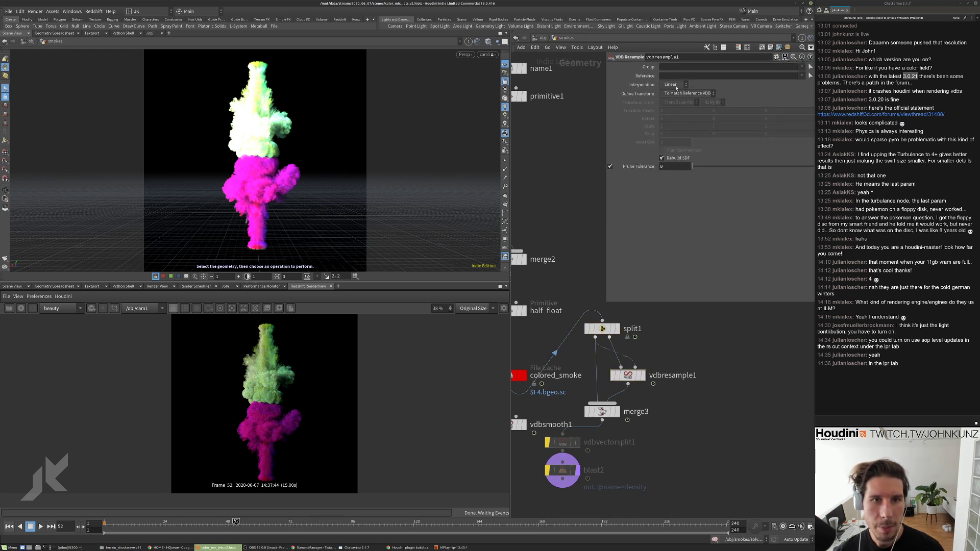
{"action": "left_click", "coordinate": [675, 85]}
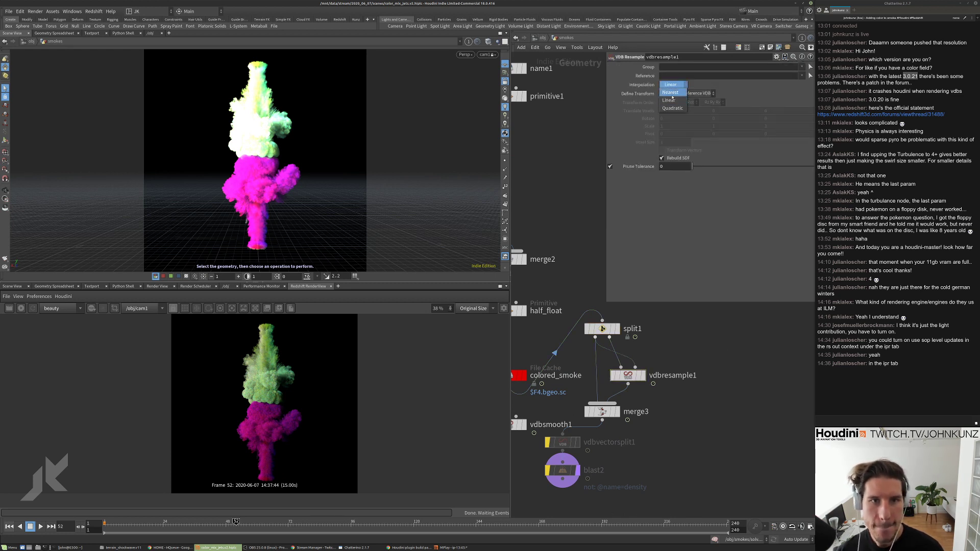
{"action": "left_click", "coordinate": [671, 108]}
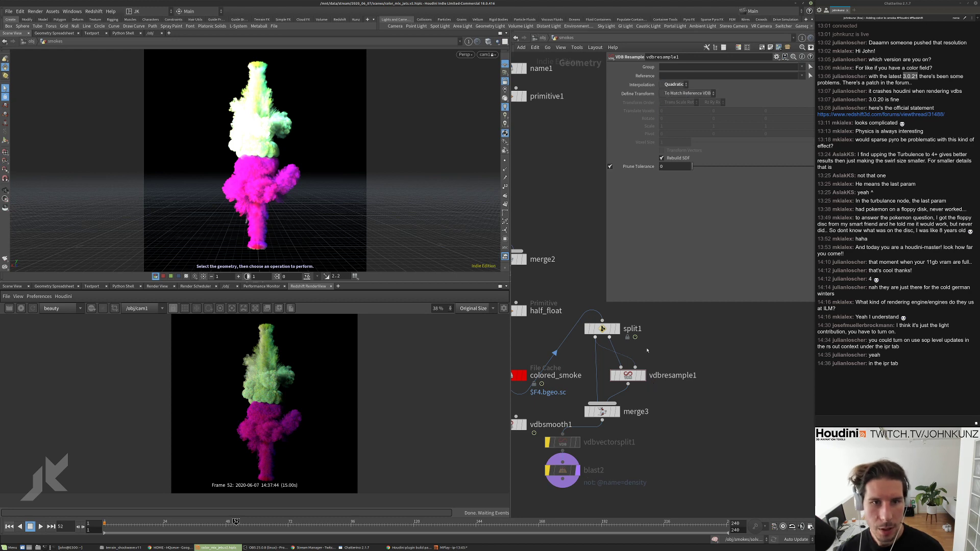
{"action": "left_click", "coordinate": [674, 85]}
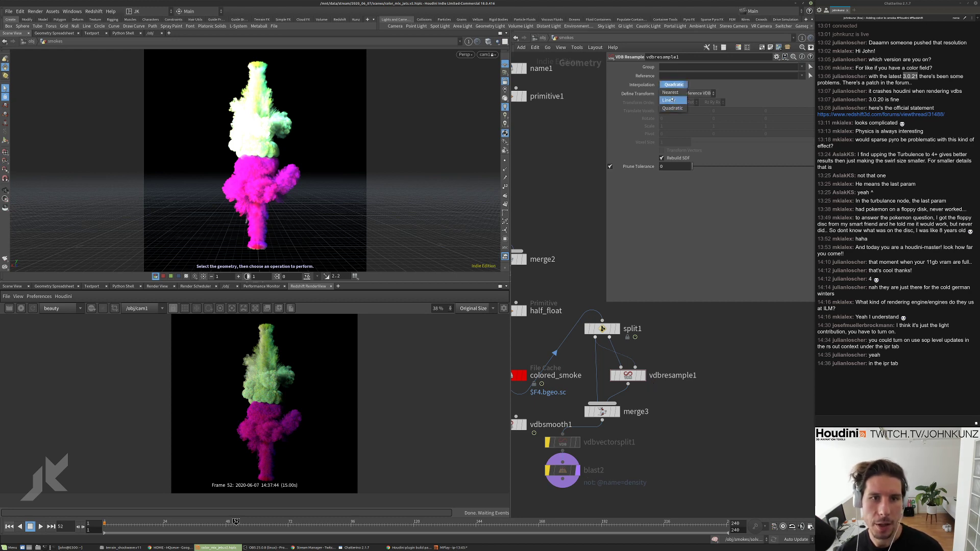
{"action": "key", "text": "Escape"}
{"action": "scroll", "coordinate": [706, 353], "scroll_direction": "down", "scroll_amount": 3}
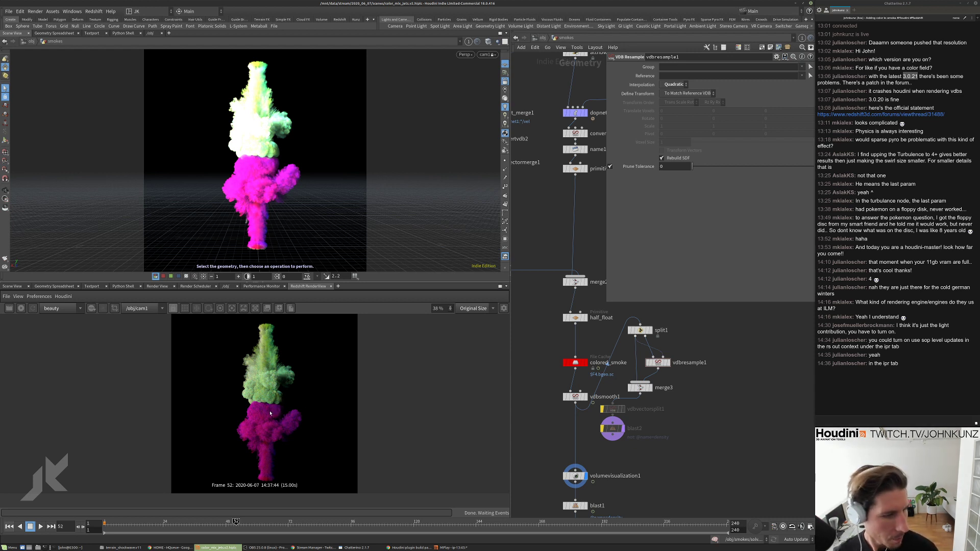
{"action": "middle_click_drag", "start_coordinate": [521, 391], "coordinate": [522, 367]}
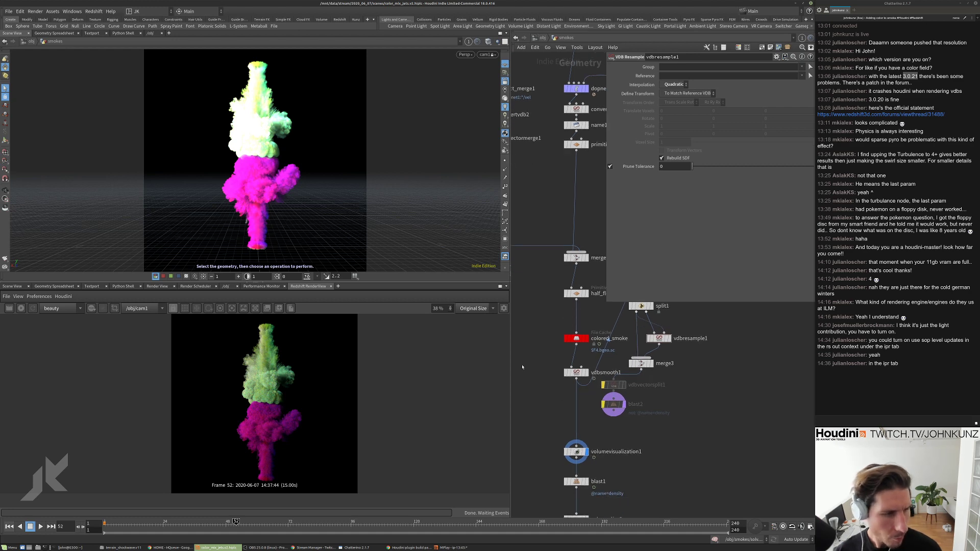
{"action": "scroll", "coordinate": [213, 429], "scroll_direction": "up", "scroll_amount": 5}
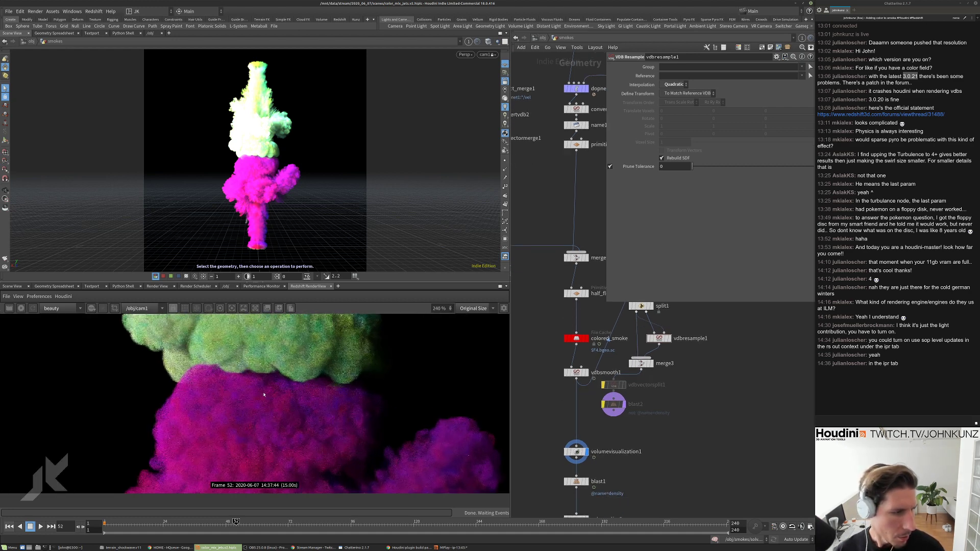
{"action": "scroll", "coordinate": [268, 397], "scroll_direction": "down", "scroll_amount": 4}
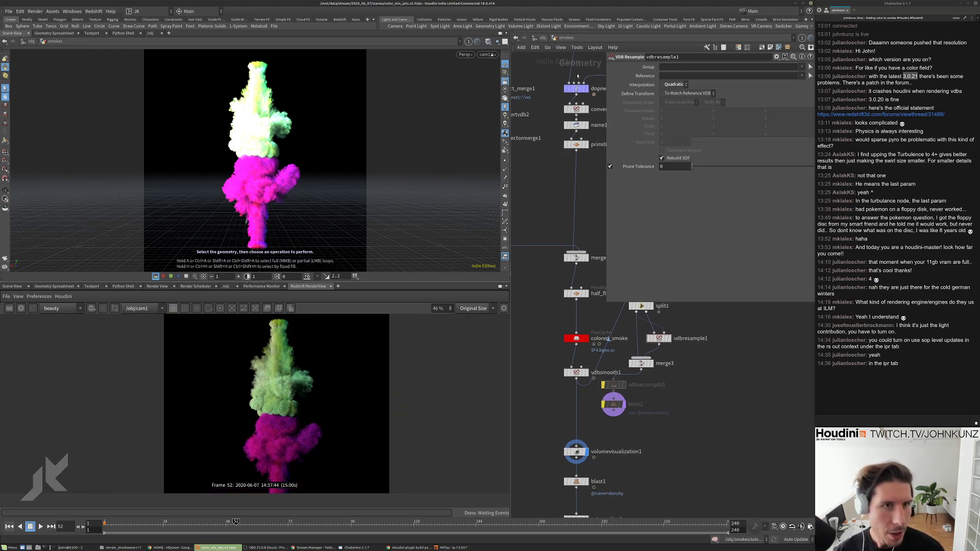
Restart the Redshift IPR and enter the Redshift volume material network.
{"action": "left_click", "coordinate": [543, 38]}
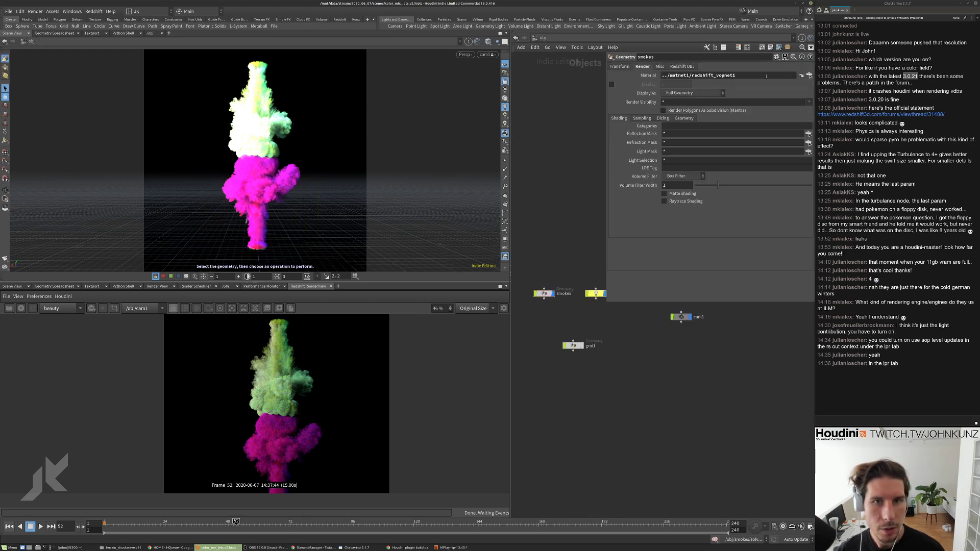
{"action": "left_click", "coordinate": [801, 75]}
{"action": "left_click", "coordinate": [21, 308]}
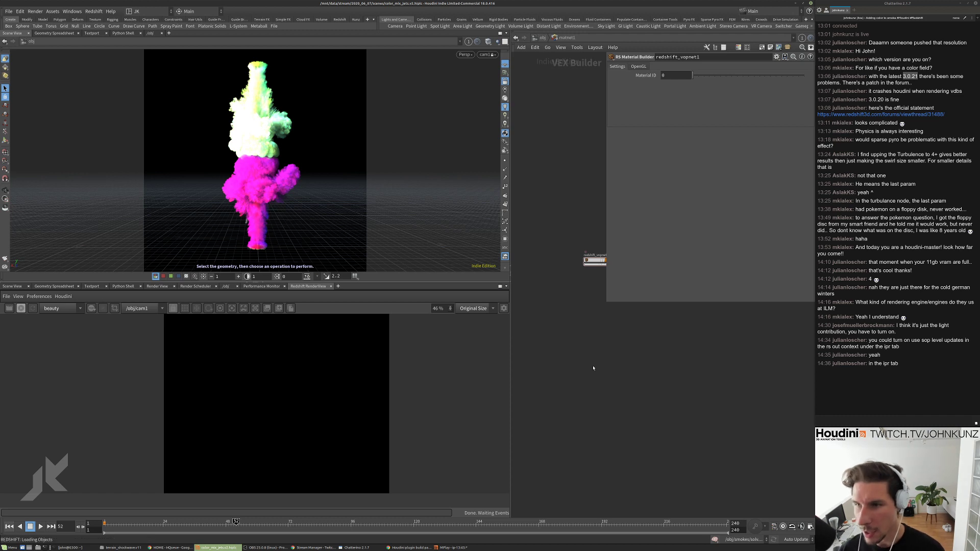
{"action": "double_click", "coordinate": [594, 262]}
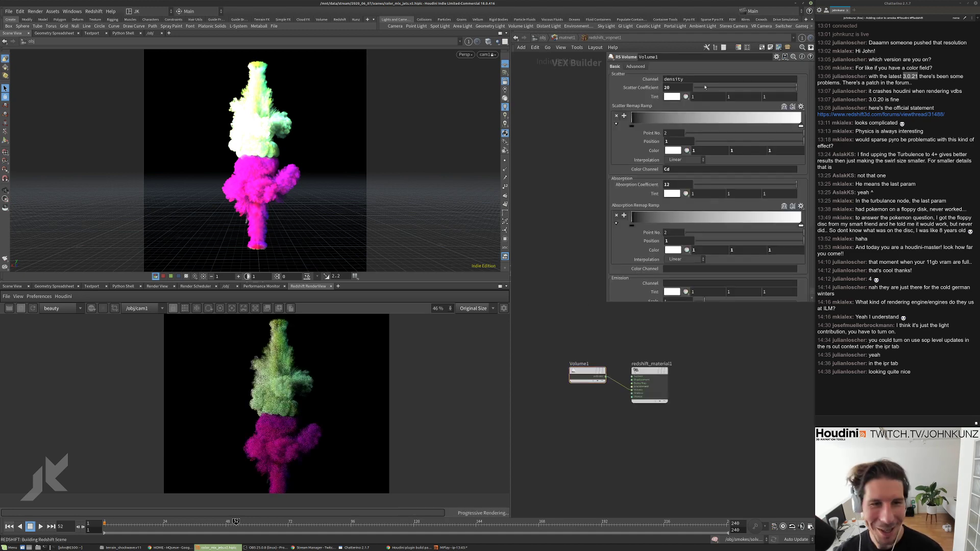
Set Scatter Coefficient to 12 and Absorption Coefficient to 3.
{"action": "left_click", "coordinate": [671, 87]}
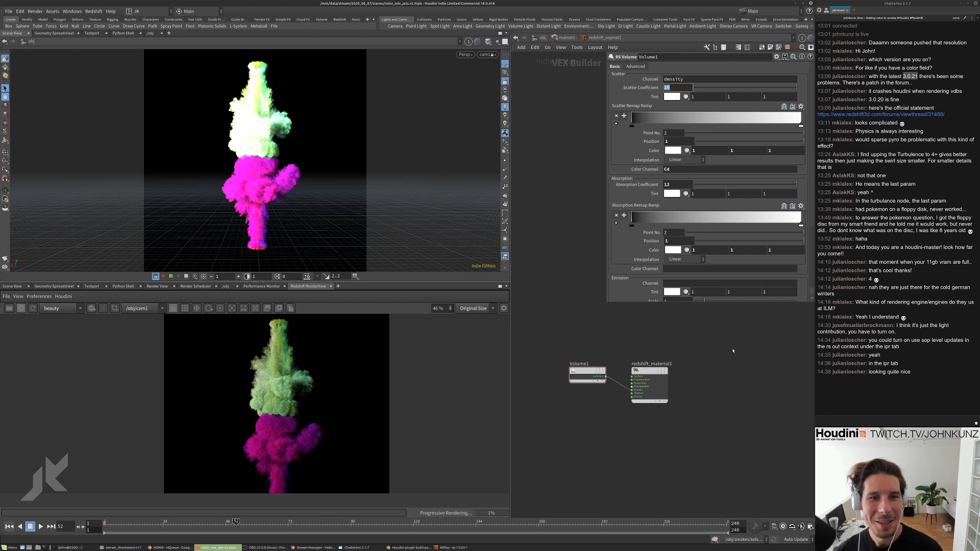
{"action": "type", "text": "12"}
{"action": "key", "text": "Return"}
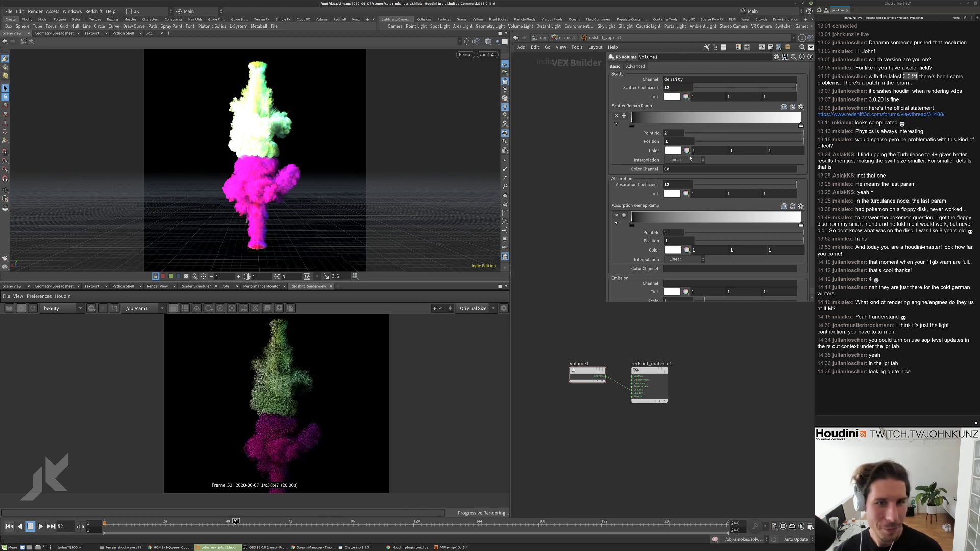
{"action": "left_click", "coordinate": [676, 184]}
{"action": "type", "text": "3"}
{"action": "key", "text": "Return"}
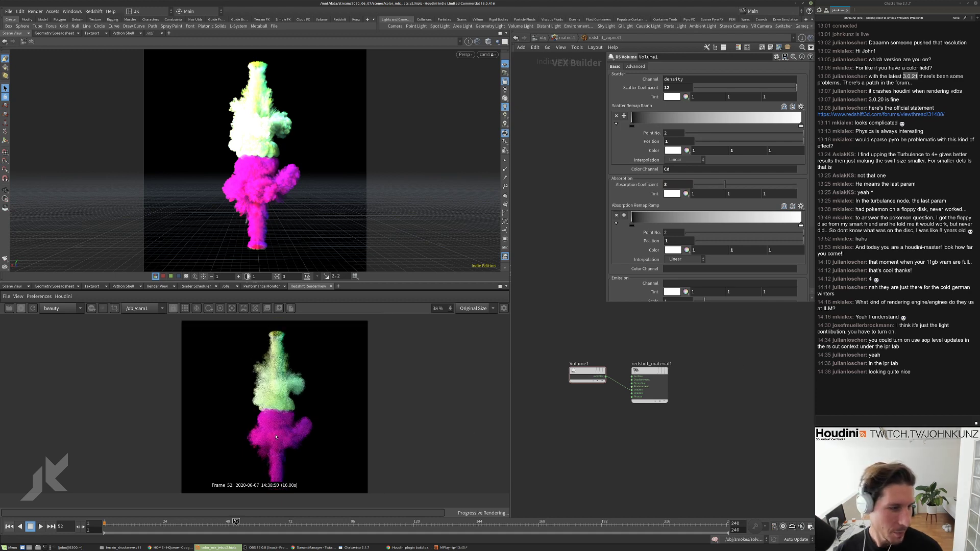
{"action": "scroll", "coordinate": [283, 408], "scroll_direction": "up", "scroll_amount": 2}
{"action": "scroll", "coordinate": [282, 406], "scroll_direction": "up", "scroll_amount": 2}
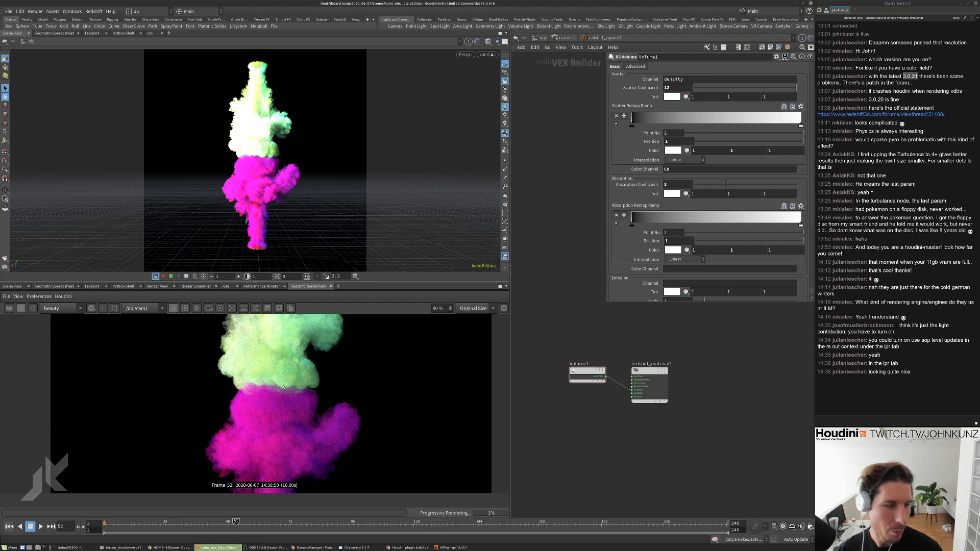
{"action": "scroll", "coordinate": [264, 428], "scroll_direction": "down", "scroll_amount": 4}
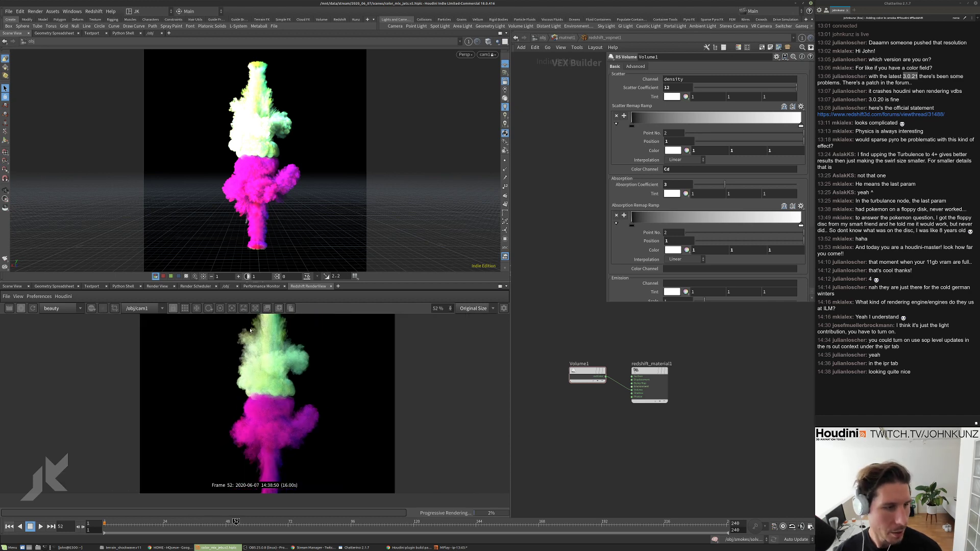
{"action": "scroll", "coordinate": [283, 398], "scroll_direction": "down", "scroll_amount": 1}
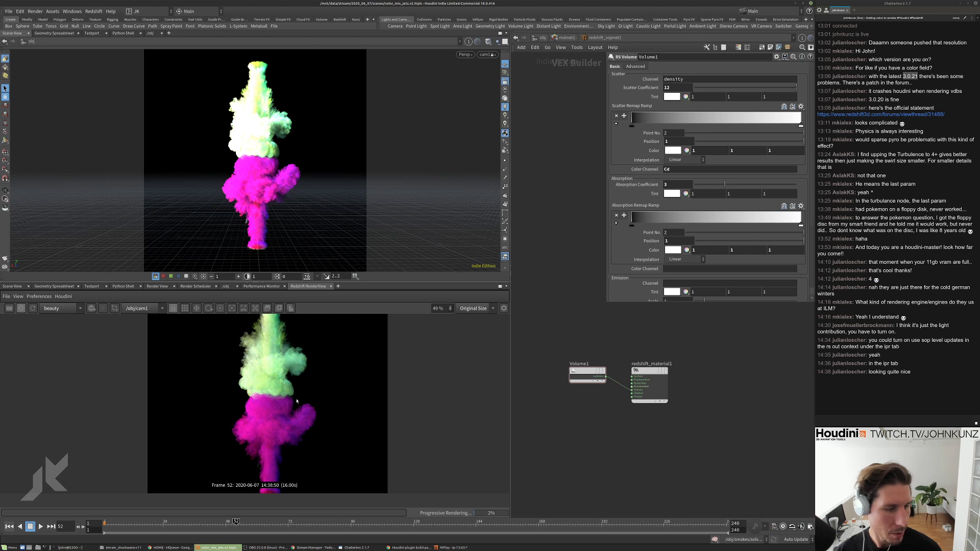
Try Scatter Coefficient values of 4, 7 and 35.
{"action": "left_click", "coordinate": [671, 87]}
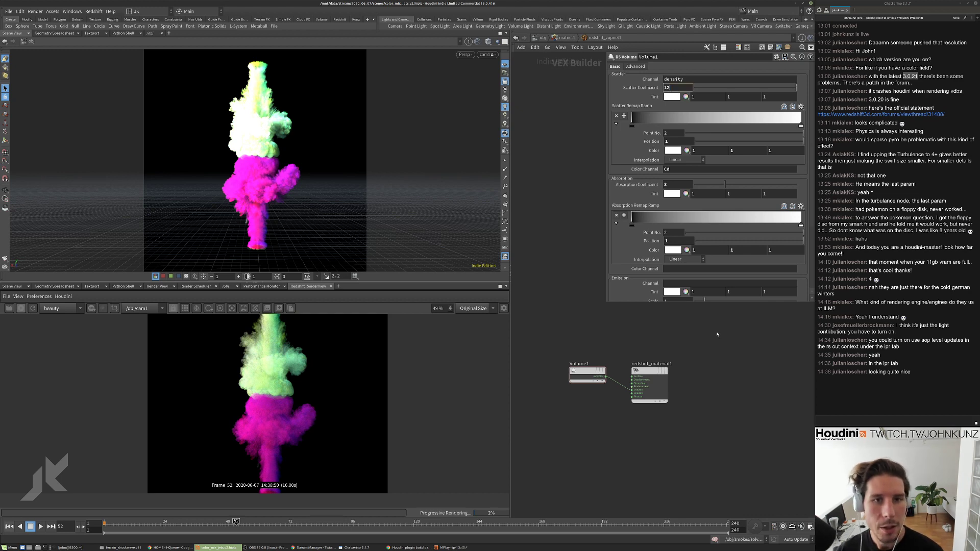
{"action": "type", "text": "4"}
{"action": "key", "text": "Return"}
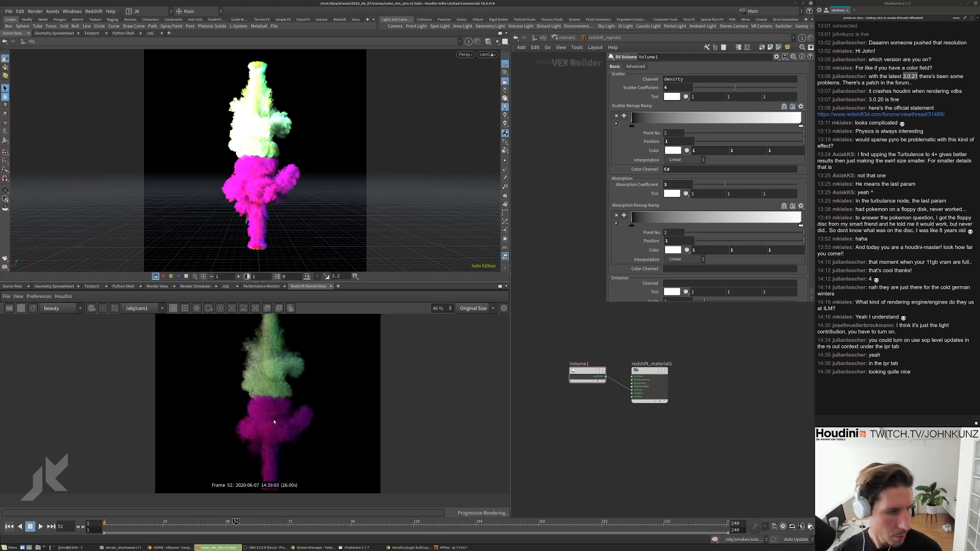
{"action": "scroll", "coordinate": [328, 364], "scroll_direction": "up", "scroll_amount": 1}
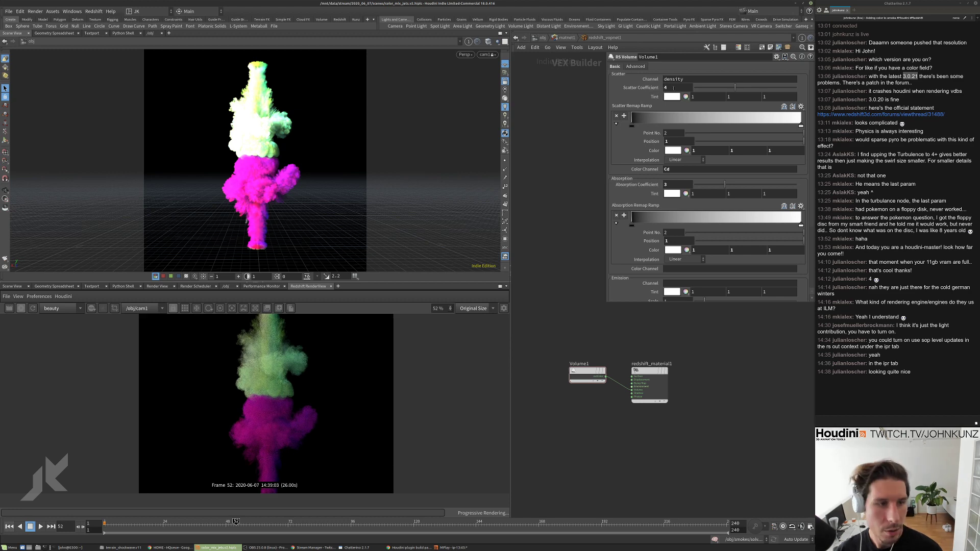
{"action": "left_click", "coordinate": [673, 88]}
{"action": "type", "text": "7"}
{"action": "key", "text": "Return"}
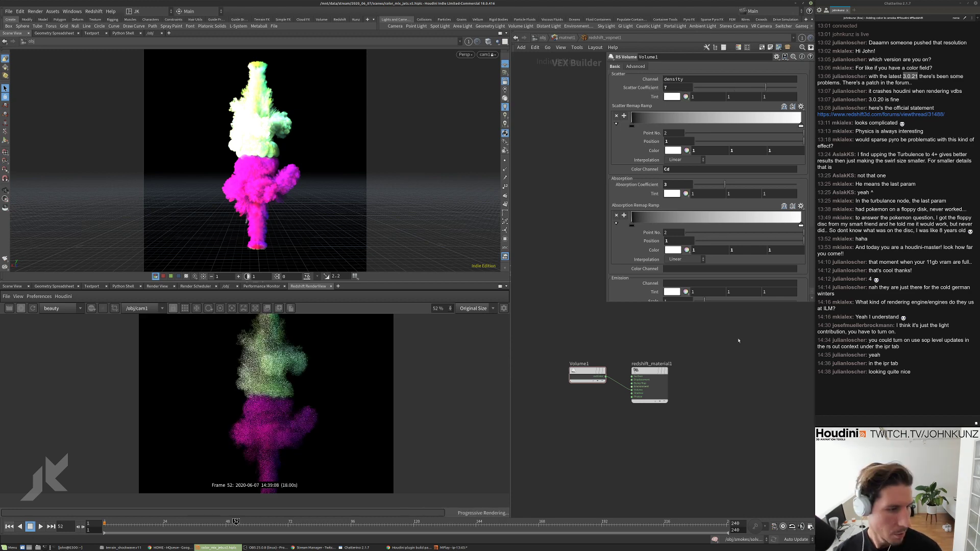
{"action": "left_click", "coordinate": [674, 87]}
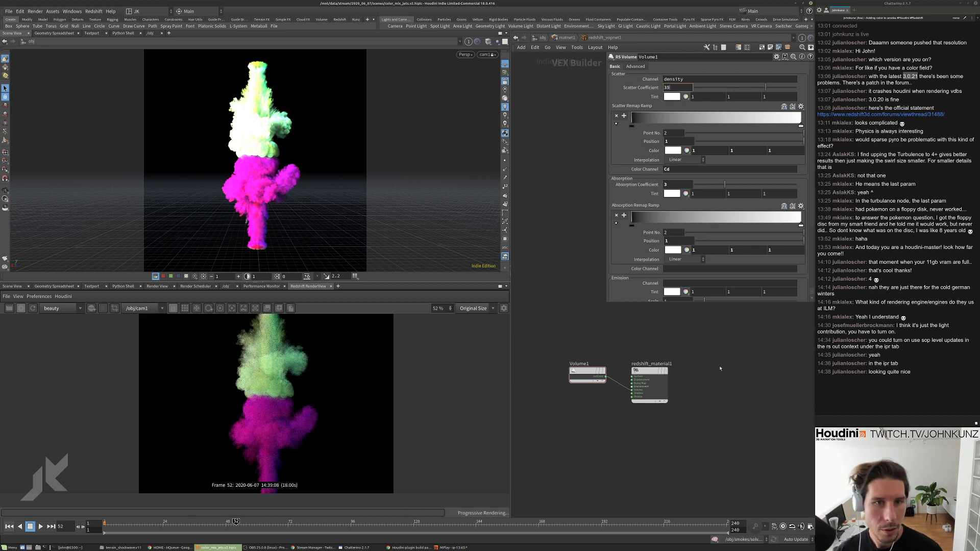
{"action": "key", "text": "Return"}
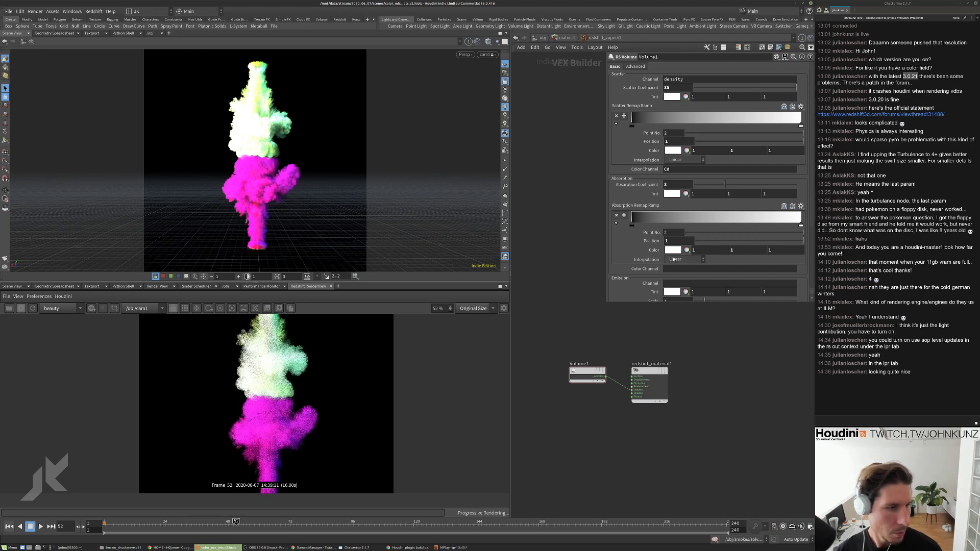
Try a Scatter Coefficient of 22, then settle on 14.
{"action": "double_click", "coordinate": [675, 87]}
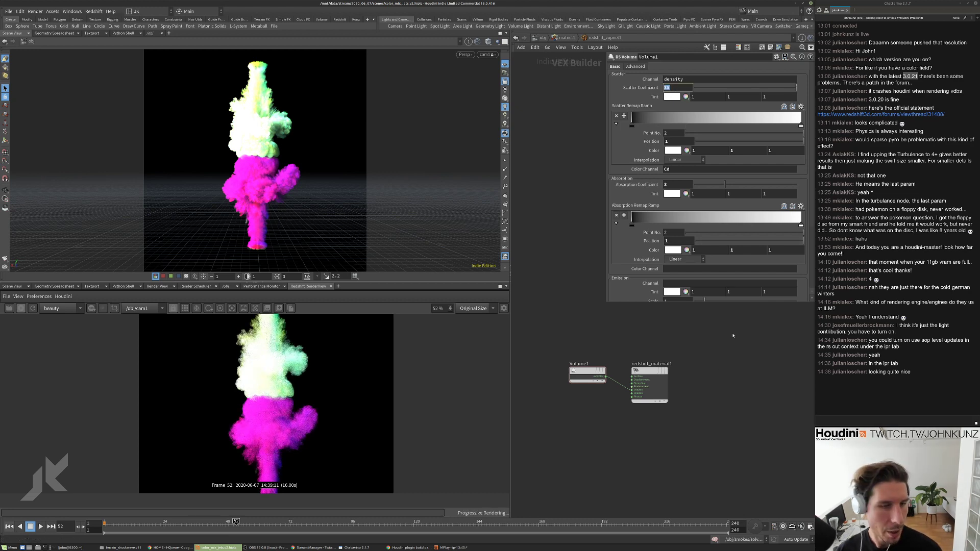
{"action": "type", "text": "22"}
{"action": "key", "text": "Return"}
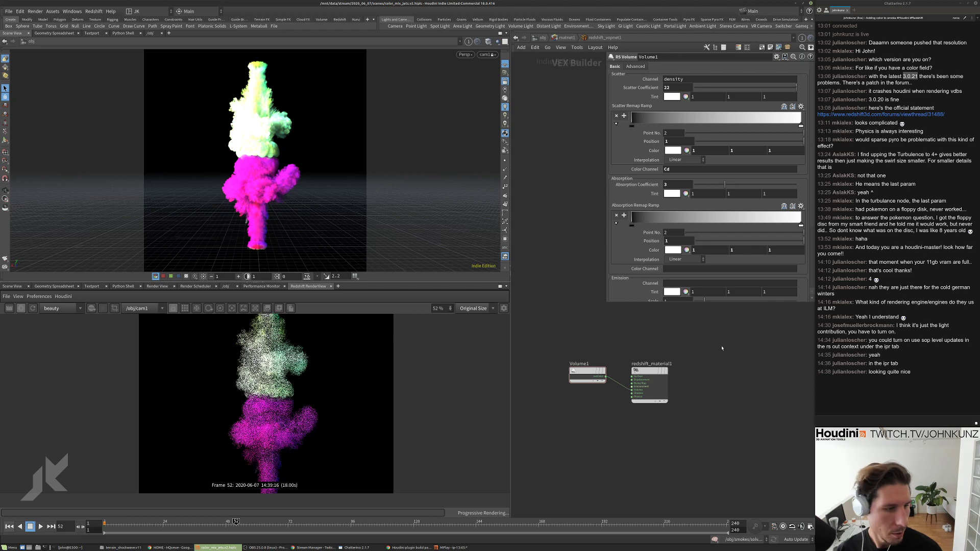
{"action": "scroll", "coordinate": [271, 403], "scroll_direction": "down", "scroll_amount": 2}
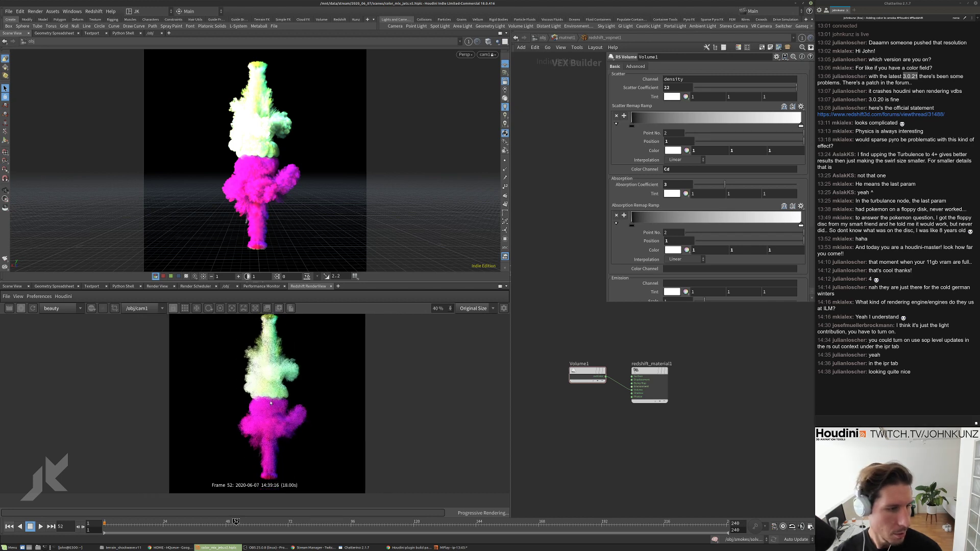
{"action": "double_click", "coordinate": [670, 87]}
{"action": "type", "text": "14"}
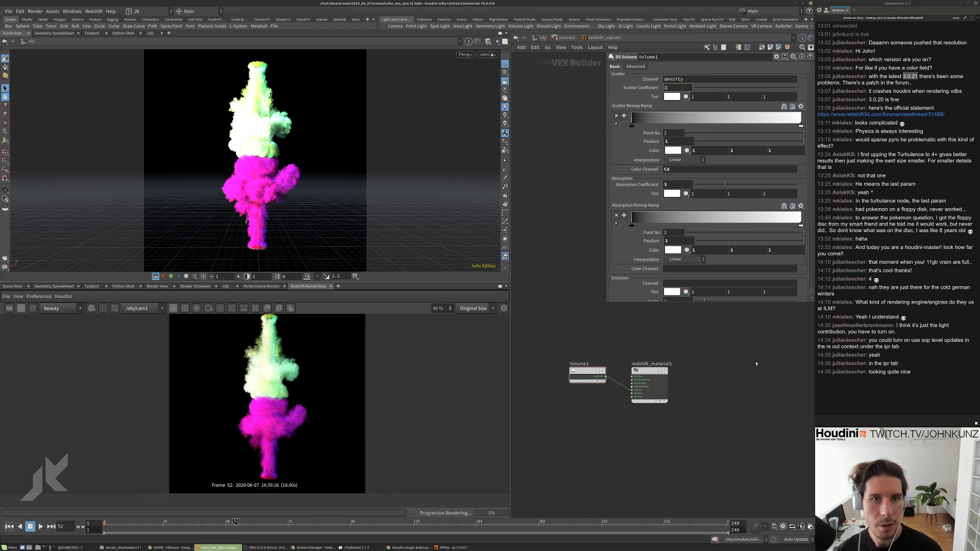
{"action": "key", "text": "Return"}
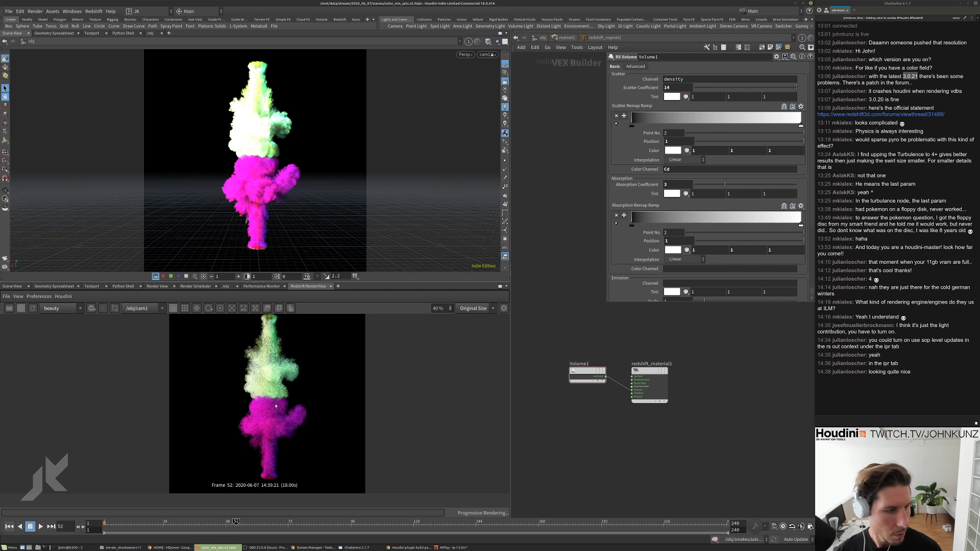
{"action": "scroll", "coordinate": [251, 403], "scroll_direction": "up", "scroll_amount": 4}
{"action": "scroll", "coordinate": [252, 405], "scroll_direction": "down", "scroll_amount": 3}
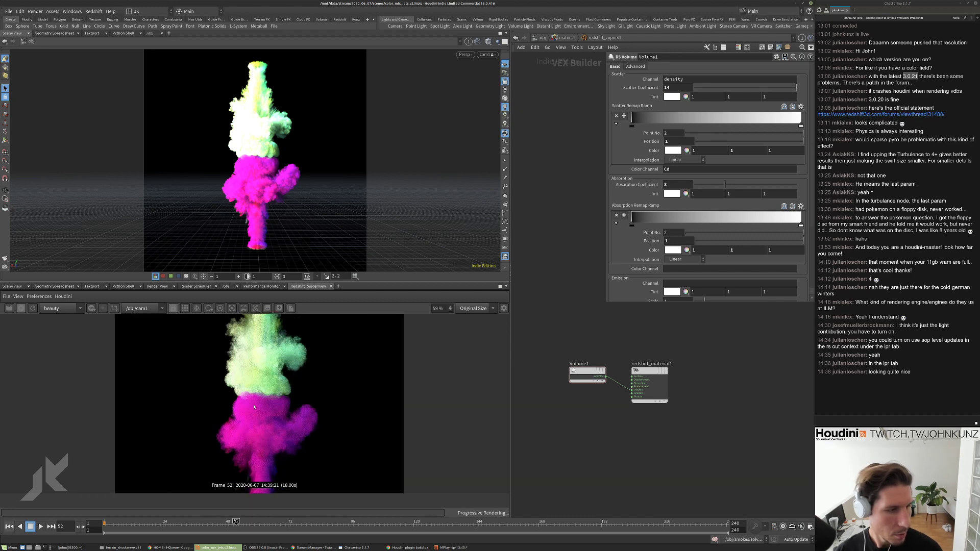
{"action": "scroll", "coordinate": [254, 410], "scroll_direction": "down", "scroll_amount": 1}
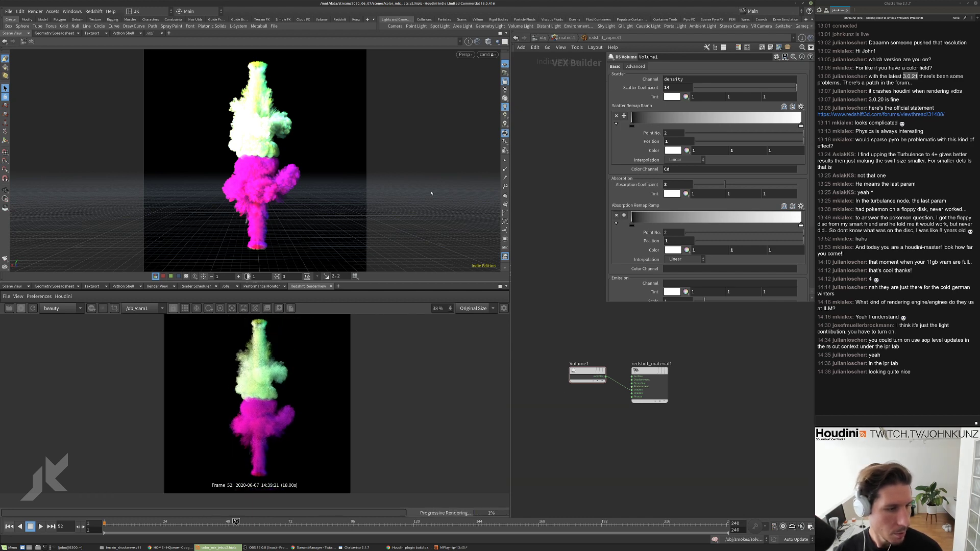
{"action": "scroll", "coordinate": [676, 77], "scroll_direction": "down", "scroll_amount": 10}
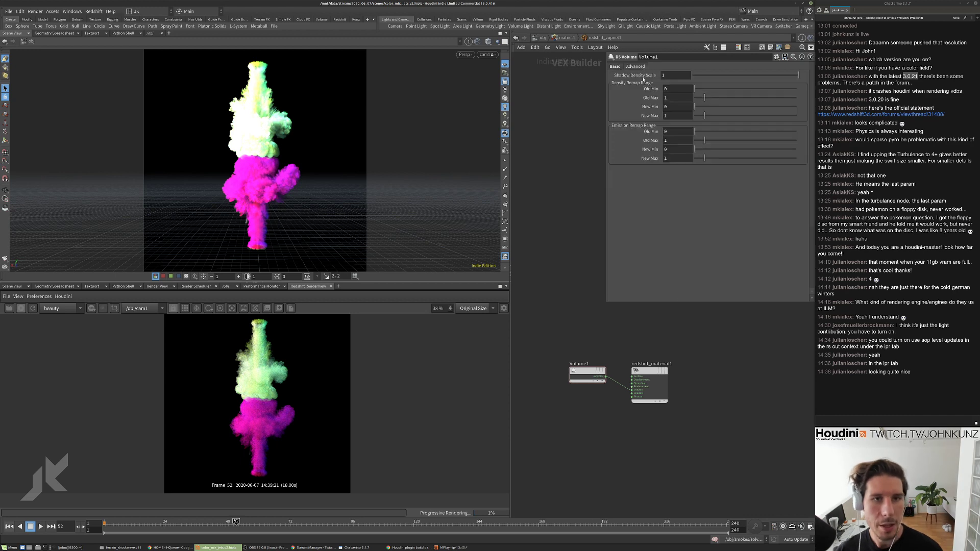
Raise the RS Volume Shadow Density Scale to 2, then to 2.75.
{"action": "left_click", "coordinate": [676, 75]}
{"action": "key", "text": "Return"}
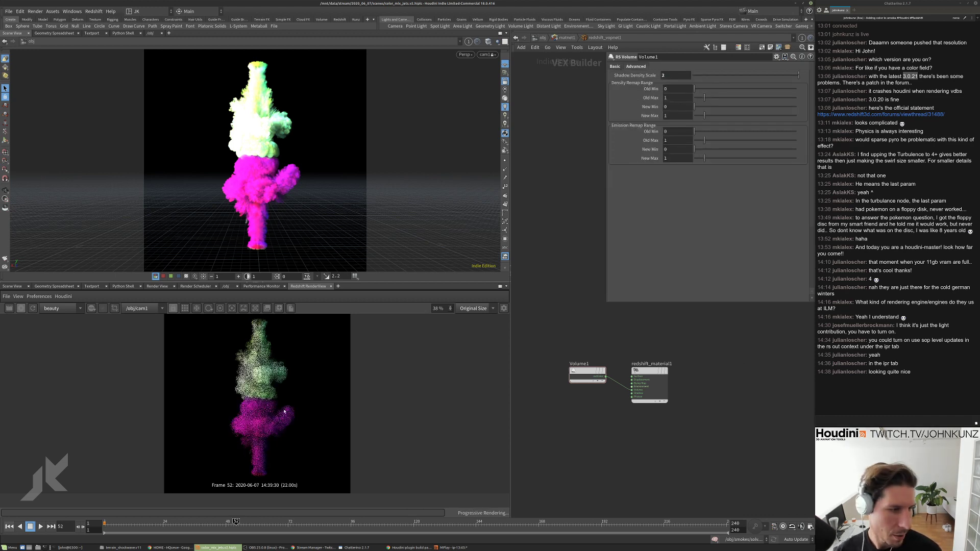
{"action": "scroll", "coordinate": [256, 379], "scroll_direction": "up", "scroll_amount": 1}
{"action": "scroll", "coordinate": [257, 379], "scroll_direction": "up", "scroll_amount": 3}
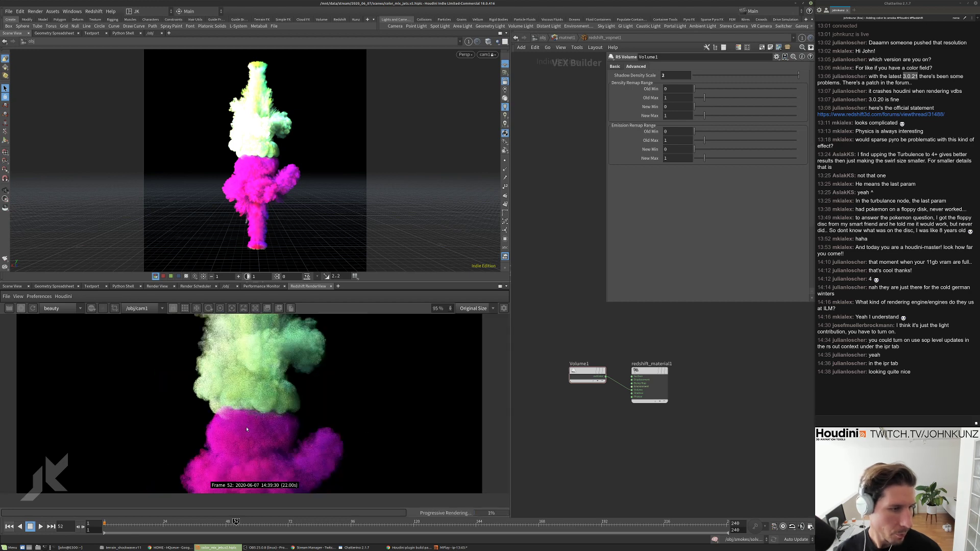
{"action": "scroll", "coordinate": [284, 404], "scroll_direction": "down", "scroll_amount": 1}
{"action": "left_click", "coordinate": [685, 77]}
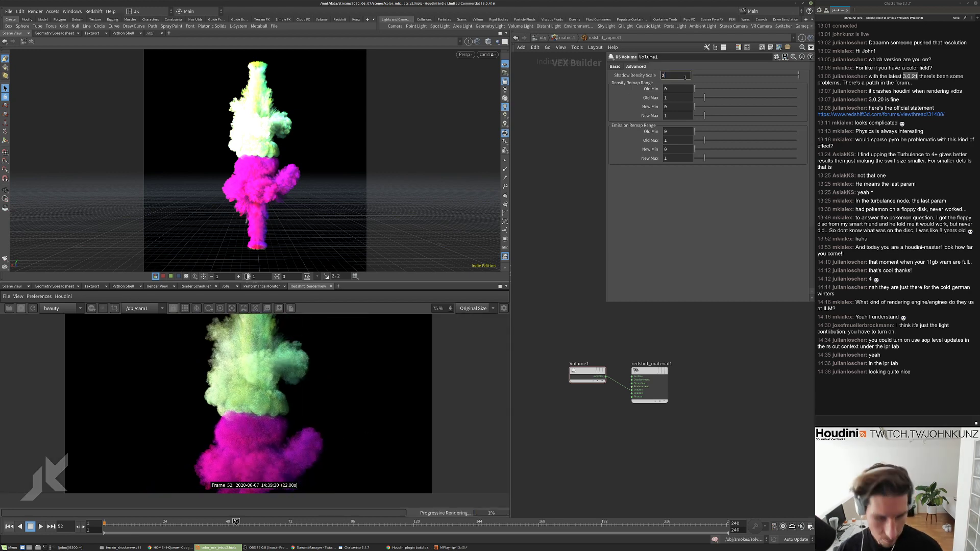
{"action": "type", "text": ".75"}
{"action": "key", "text": "Return"}
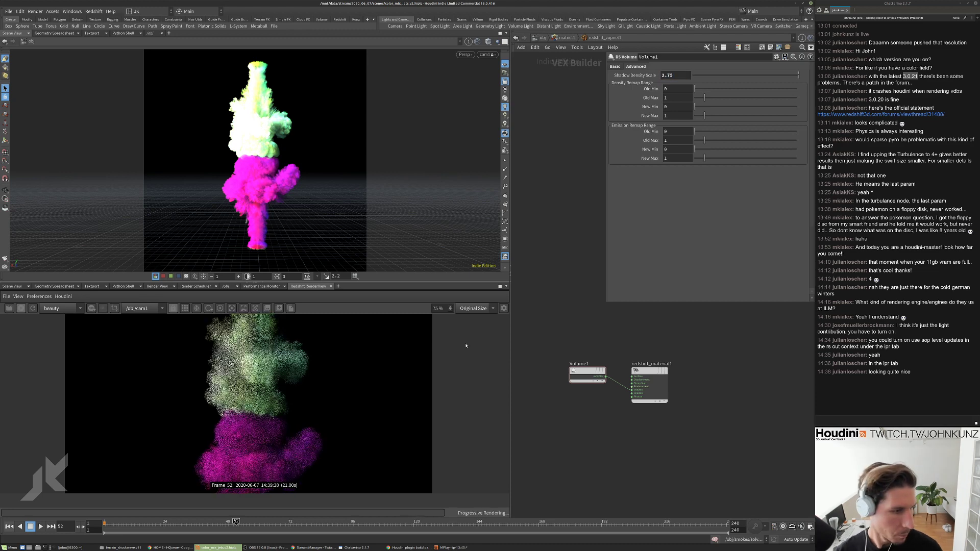
Return to the /obj object-level network.
{"action": "scroll", "coordinate": [321, 404], "scroll_direction": "up", "scroll_amount": 5}
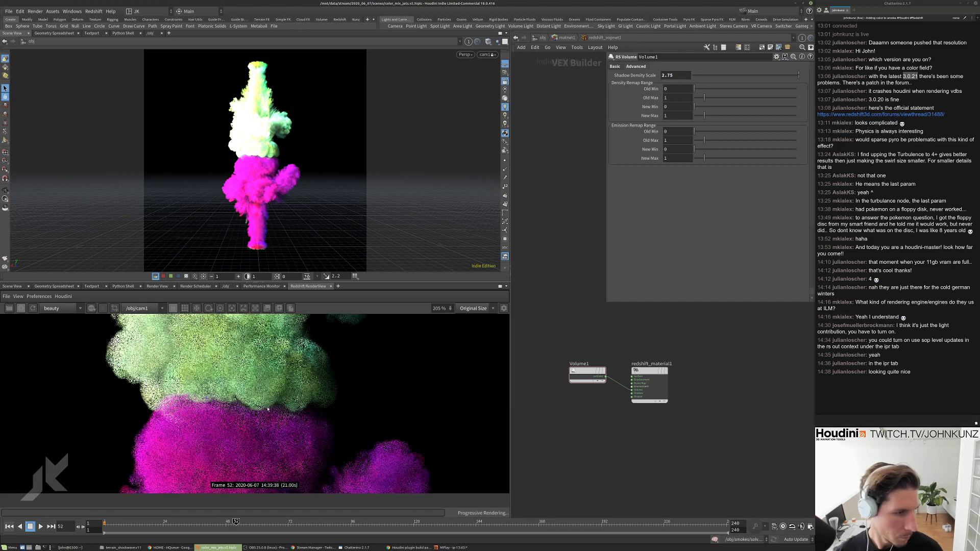
{"action": "scroll", "coordinate": [234, 428], "scroll_direction": "down", "scroll_amount": 4}
{"action": "scroll", "coordinate": [238, 407], "scroll_direction": "down", "scroll_amount": 2}
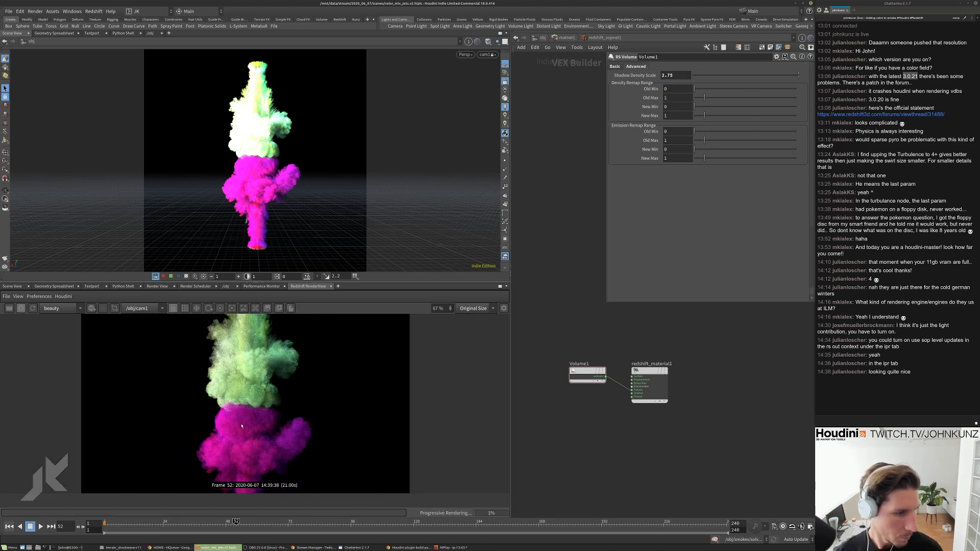
{"action": "scroll", "coordinate": [243, 453], "scroll_direction": "down", "scroll_amount": 1}
{"action": "scroll", "coordinate": [252, 406], "scroll_direction": "up", "scroll_amount": 7}
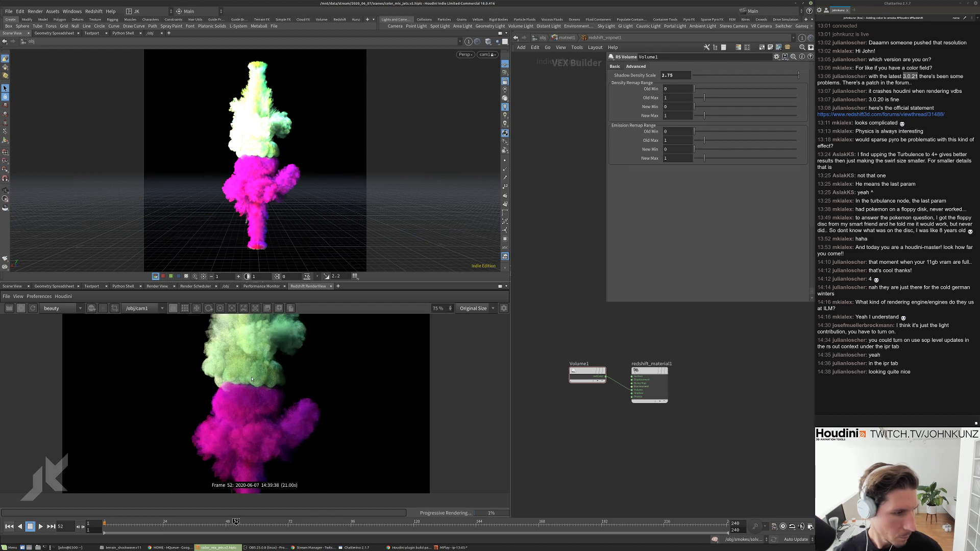
{"action": "scroll", "coordinate": [255, 393], "scroll_direction": "down", "scroll_amount": 3}
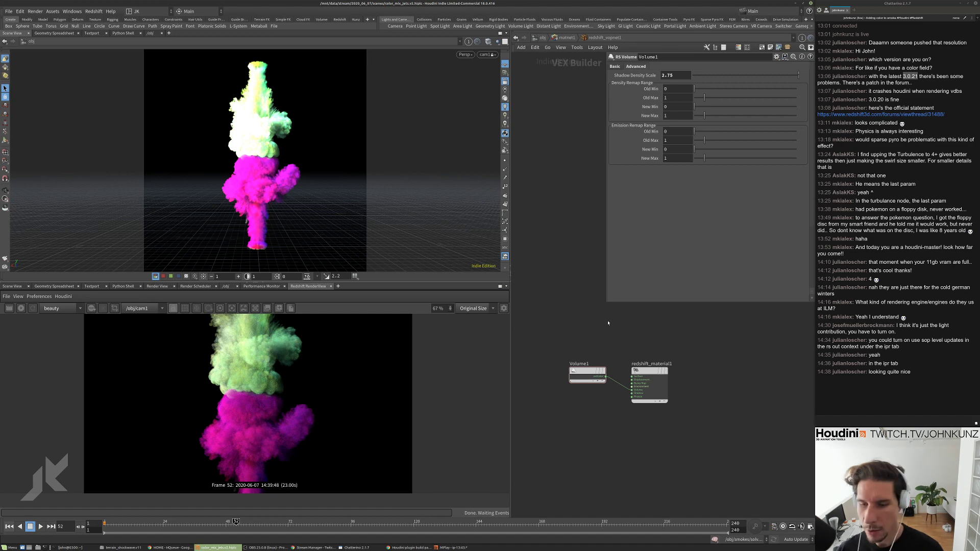
{"action": "left_click", "coordinate": [542, 37]}
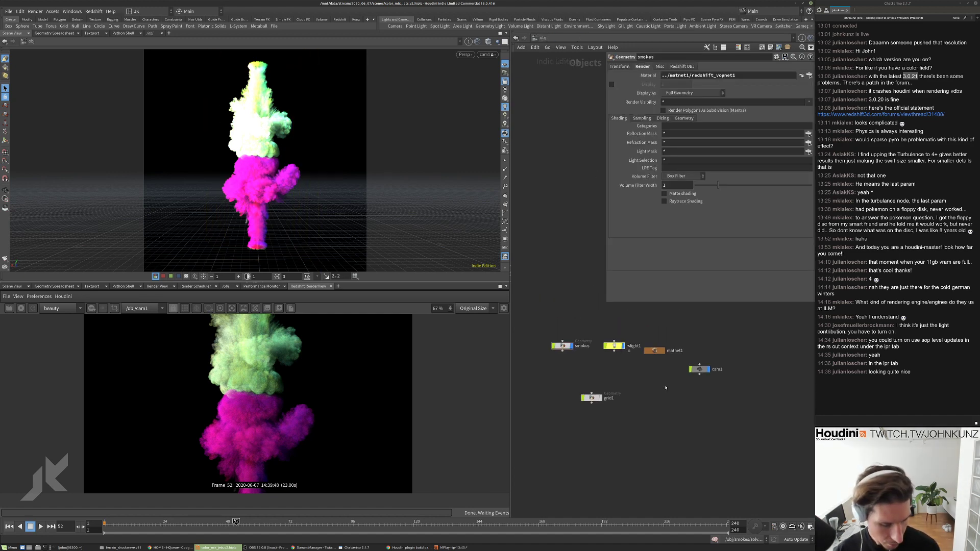
Save the scene and rearrange blast2, split1, vdbresample1 and merge3 inside the smokes network.
{"action": "key", "text": "ctrl+s"}
{"action": "double_click", "coordinate": [566, 346]}
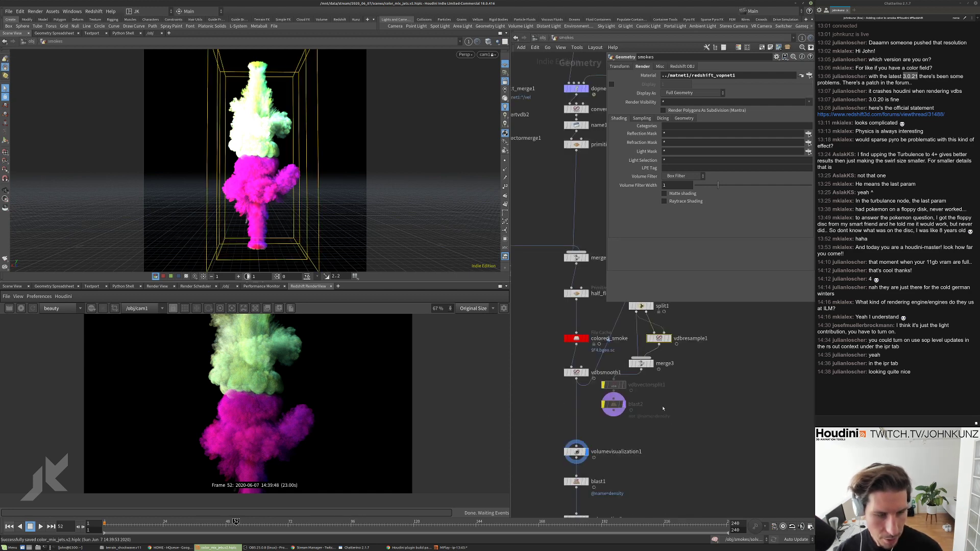
{"action": "key", "text": "h"}
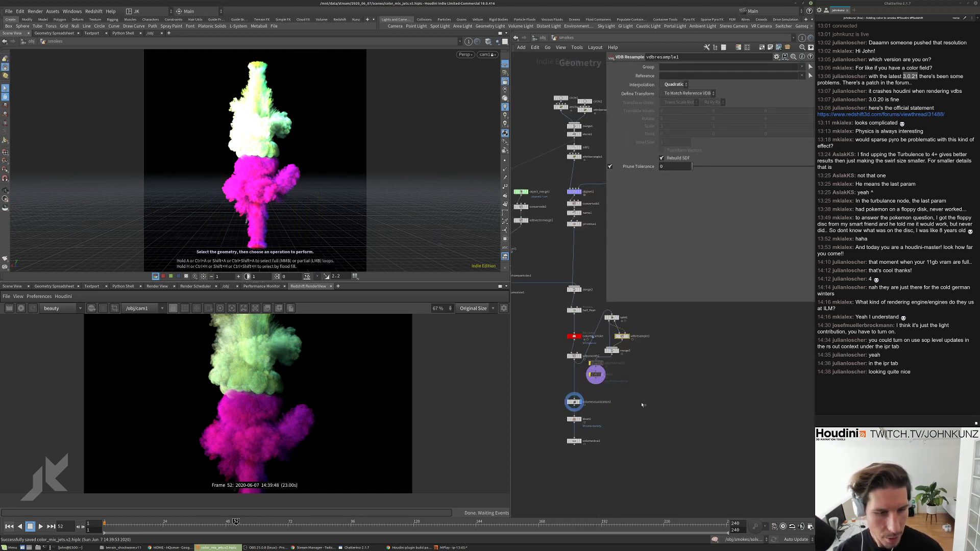
{"action": "left_click_drag", "start_coordinate": [642, 405], "coordinate": [611, 378]}
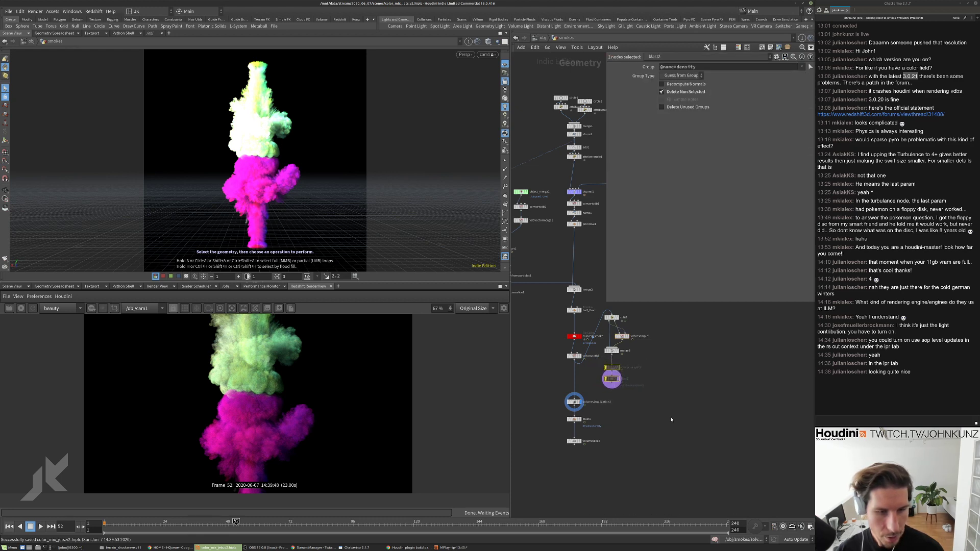
{"action": "left_click_drag", "start_coordinate": [671, 420], "coordinate": [604, 316]}
{"action": "left_click_drag", "start_coordinate": [611, 318], "coordinate": [646, 404]}
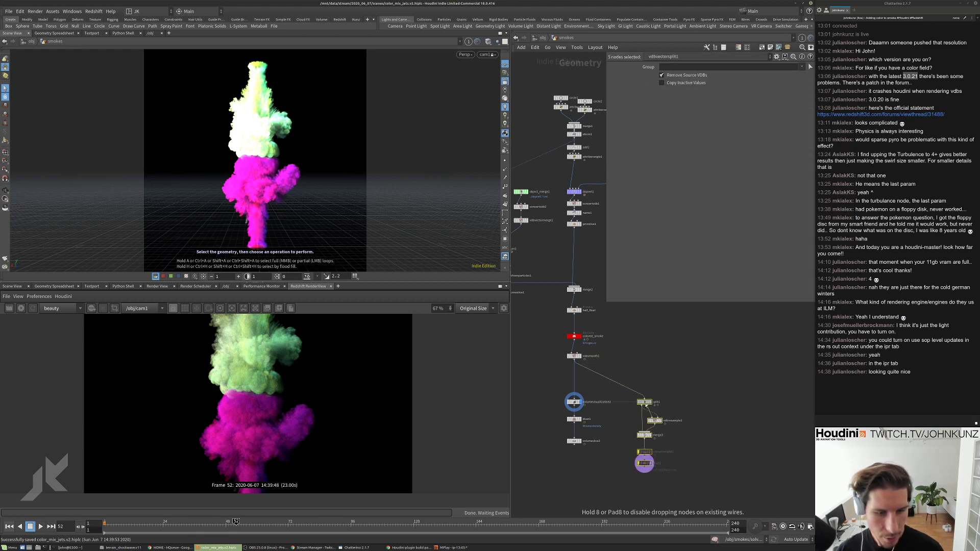
{"action": "middle_click_drag", "start_coordinate": [587, 297], "coordinate": [578, 258]}
{"action": "left_click", "coordinate": [578, 258]}
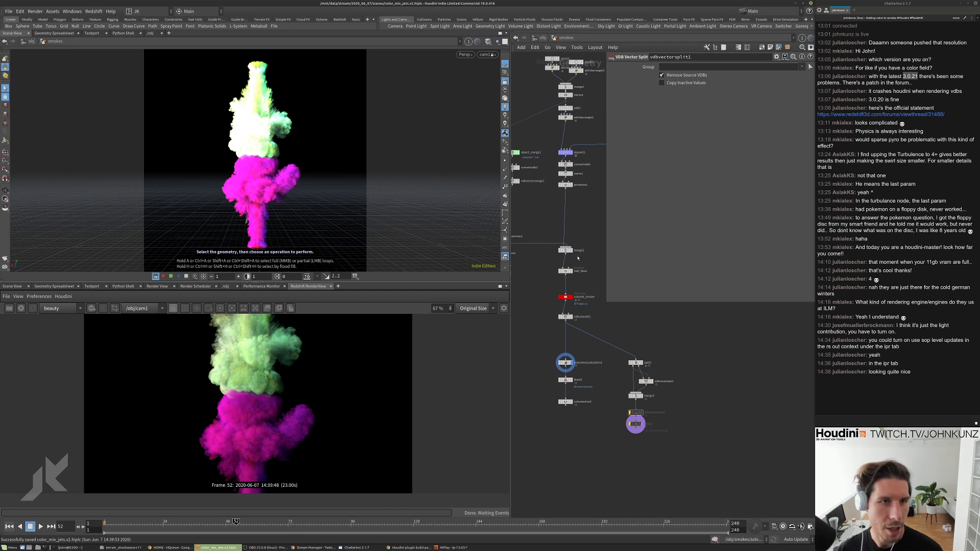
Back at /obj, nudge matnet1 right and place grid1 below the smokes node.
{"action": "left_click", "coordinate": [541, 38]}
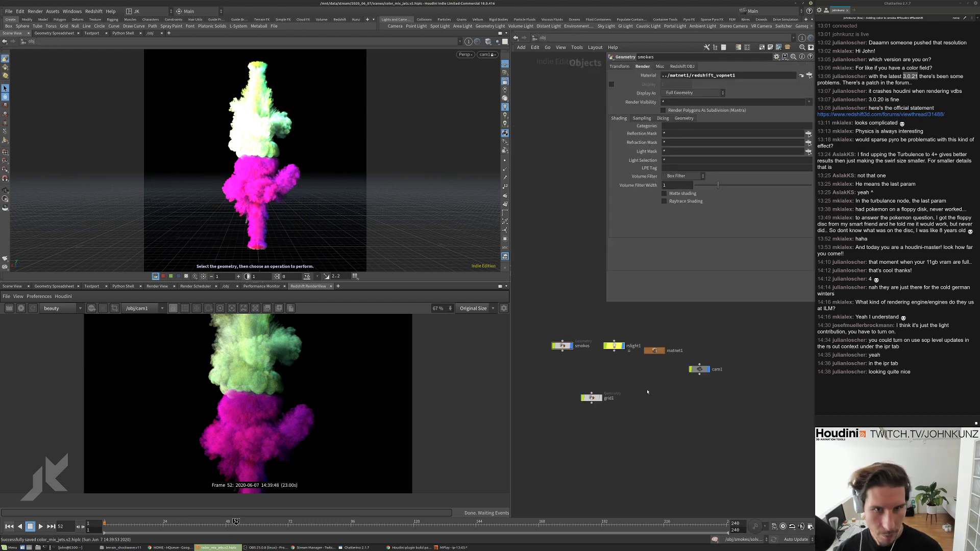
{"action": "left_click_drag", "start_coordinate": [654, 346], "coordinate": [723, 347]}
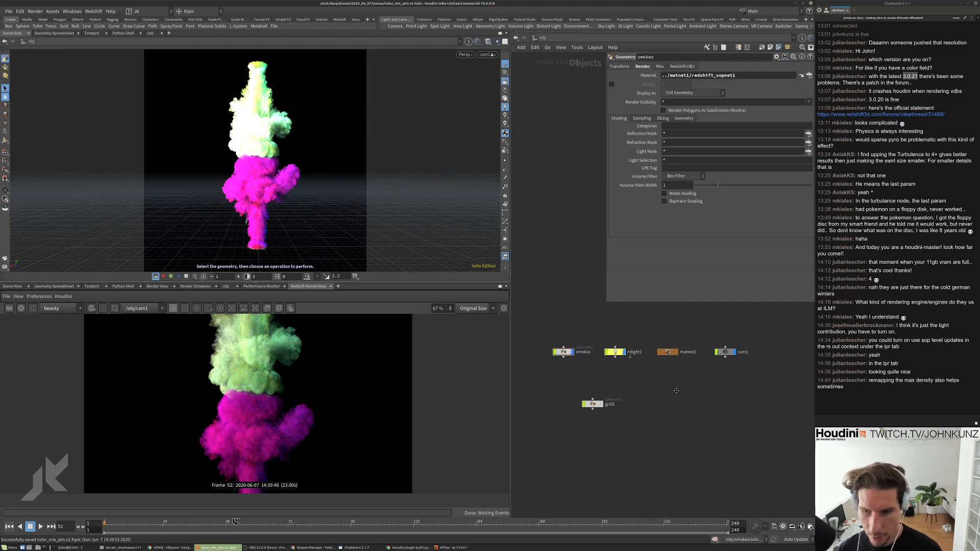
{"action": "middle_click_drag", "start_coordinate": [583, 401], "coordinate": [582, 421]}
{"action": "mouse_move", "coordinate": [582, 420]}
{"action": "left_mouse_down"}
{"action": "mouse_move", "coordinate": [584, 391]}
{"action": "mouse_move", "coordinate": [569, 412]}
{"action": "left_mouse_up"}
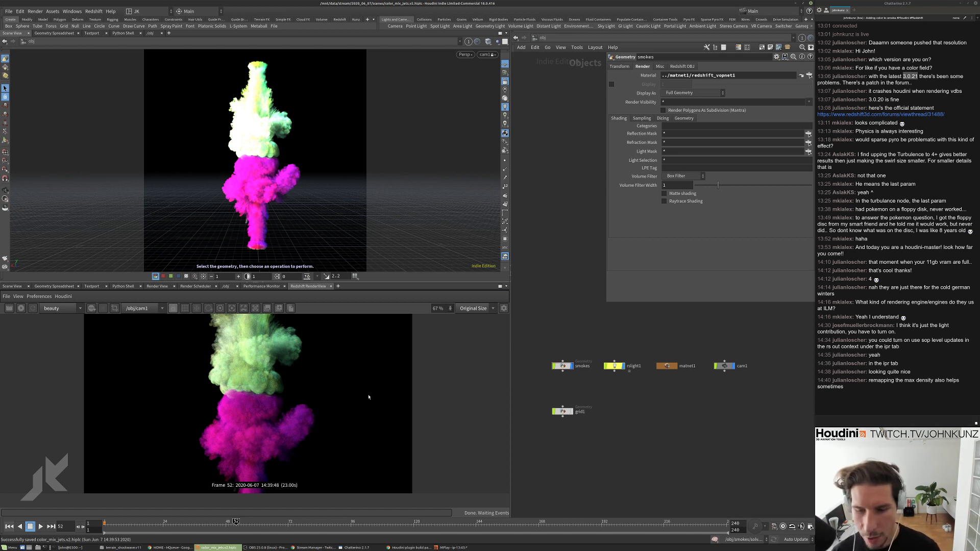
Restart the Redshift RenderView interactive render of the smoke.
{"action": "scroll", "coordinate": [344, 399], "scroll_direction": "down", "scroll_amount": 1}
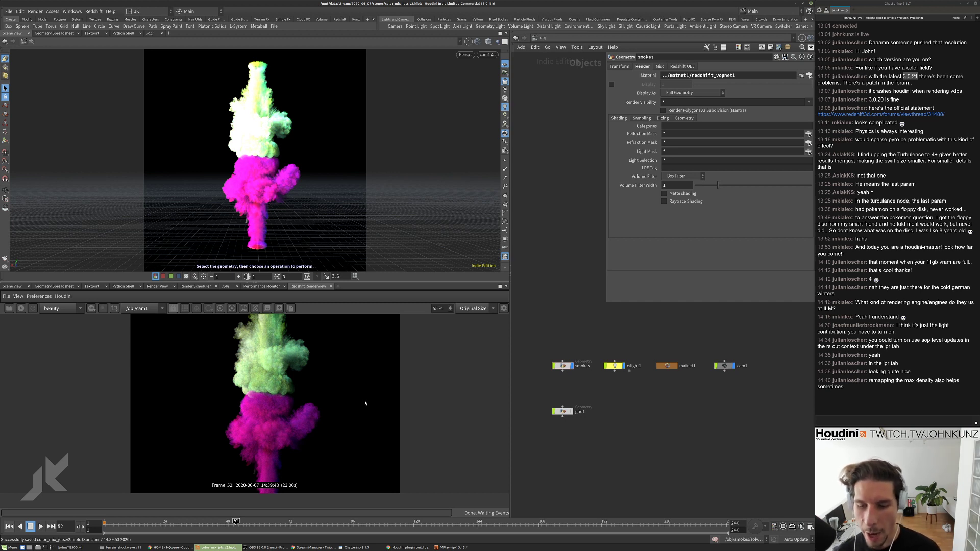
{"action": "scroll", "coordinate": [351, 415], "scroll_direction": "down", "scroll_amount": 1}
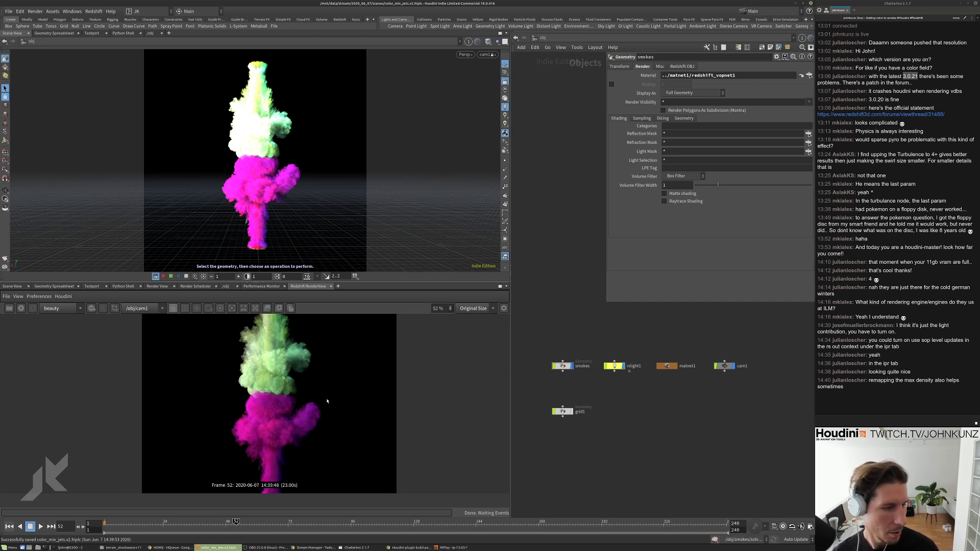
{"action": "scroll", "coordinate": [266, 406], "scroll_direction": "up", "scroll_amount": 3}
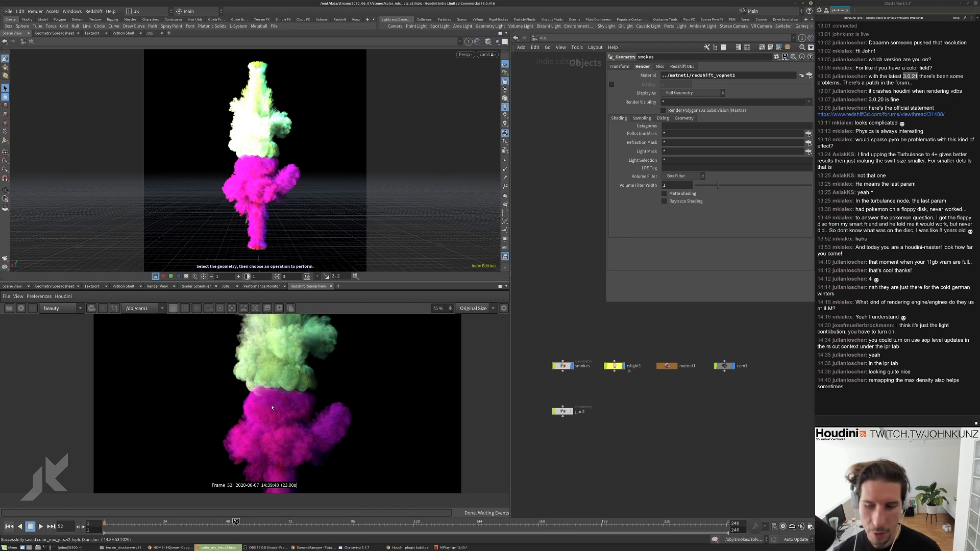
{"action": "scroll", "coordinate": [270, 424], "scroll_direction": "up", "scroll_amount": 5}
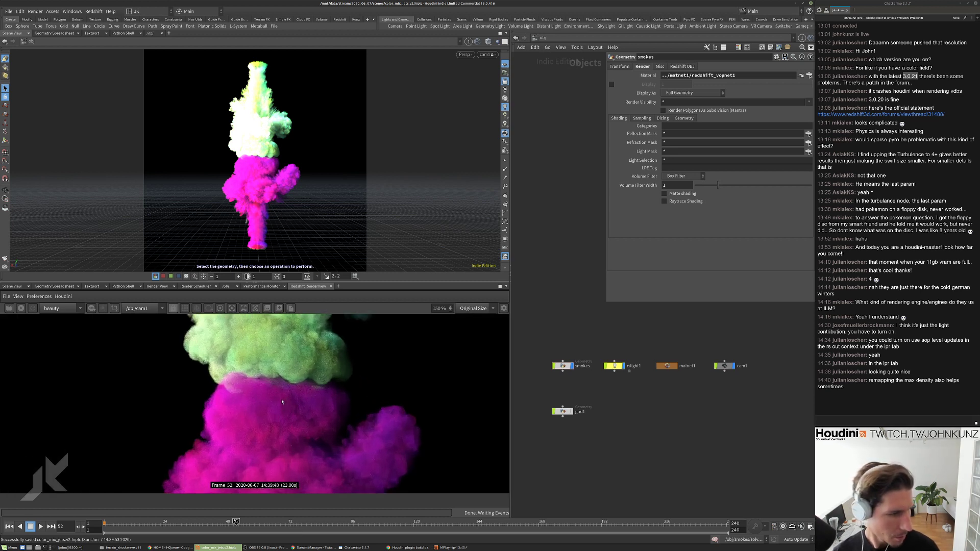
{"action": "scroll", "coordinate": [229, 413], "scroll_direction": "down", "scroll_amount": 8}
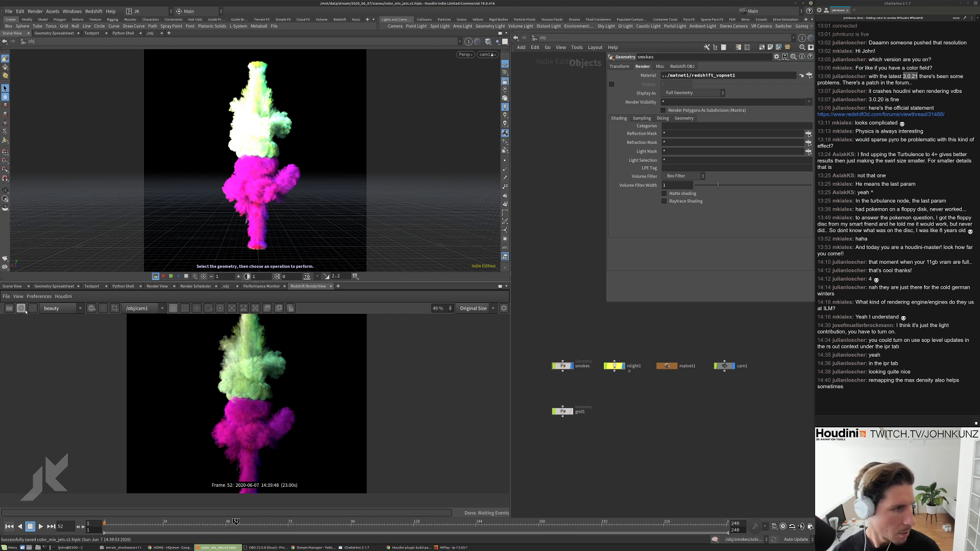
{"action": "left_click", "coordinate": [9, 309]}
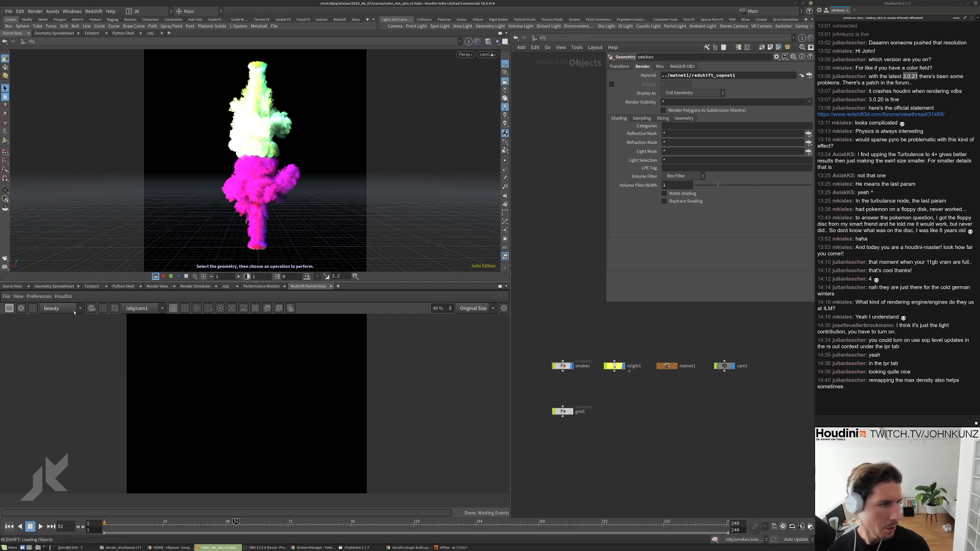
Switch to the /out render network and restart the interactive render.
{"action": "left_click", "coordinate": [543, 40]}
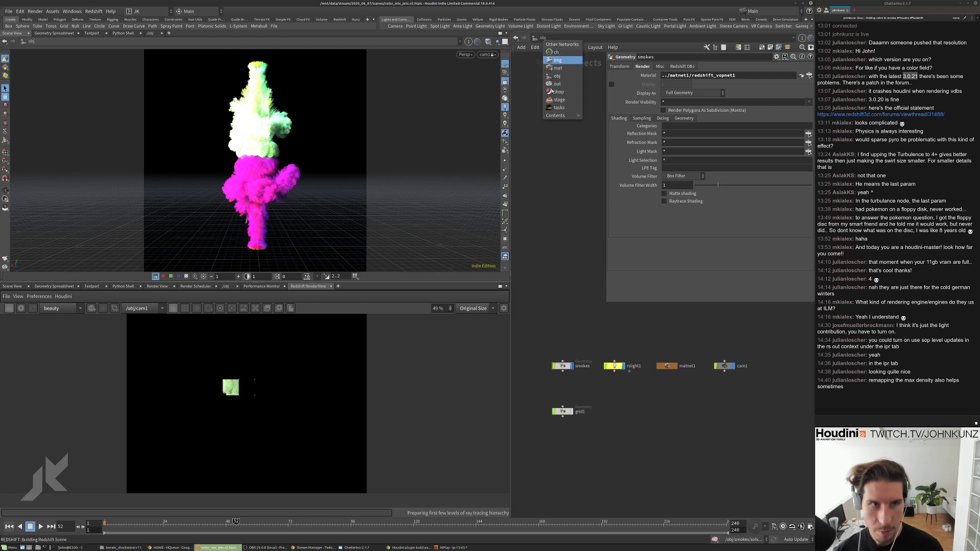
{"action": "left_click", "coordinate": [554, 84]}
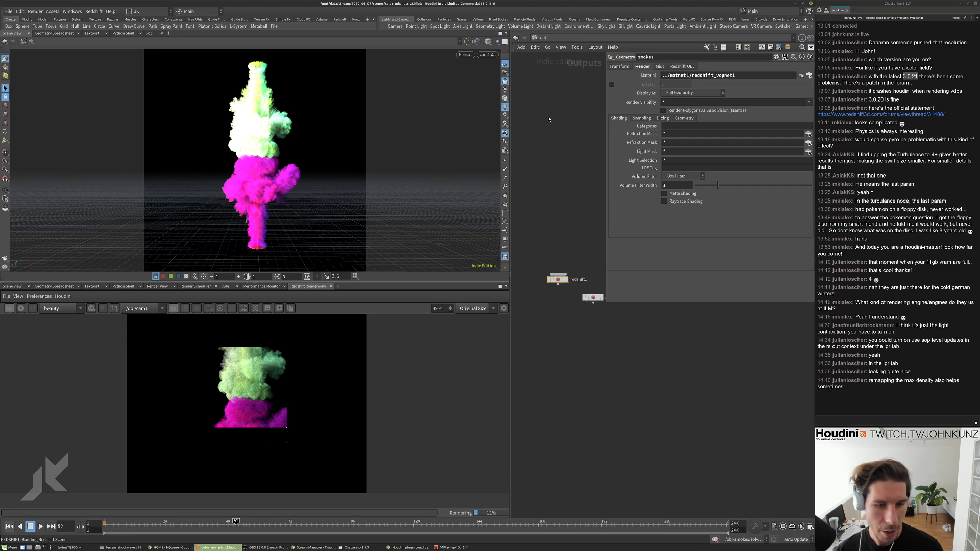
{"action": "scroll", "coordinate": [578, 238], "scroll_direction": "up", "scroll_amount": 2}
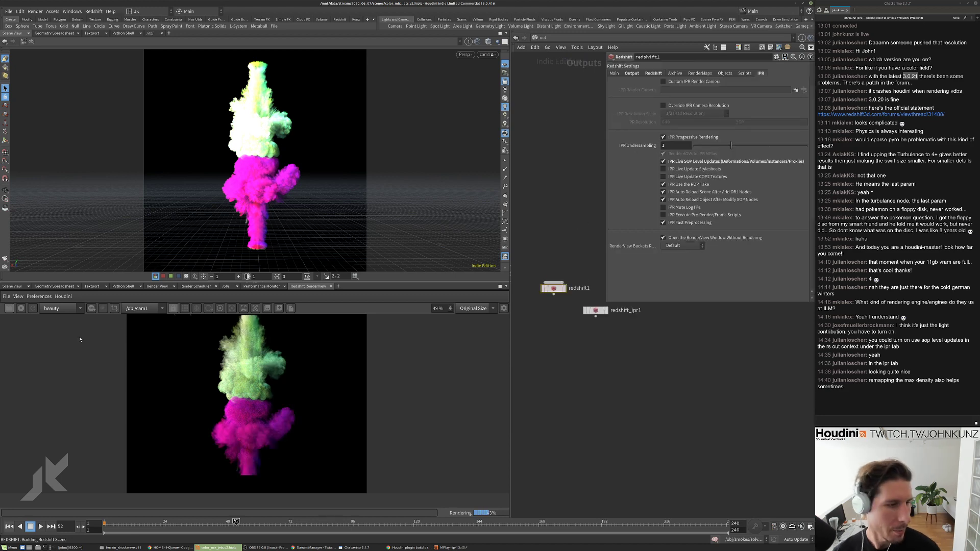
{"action": "left_click", "coordinate": [9, 308]}
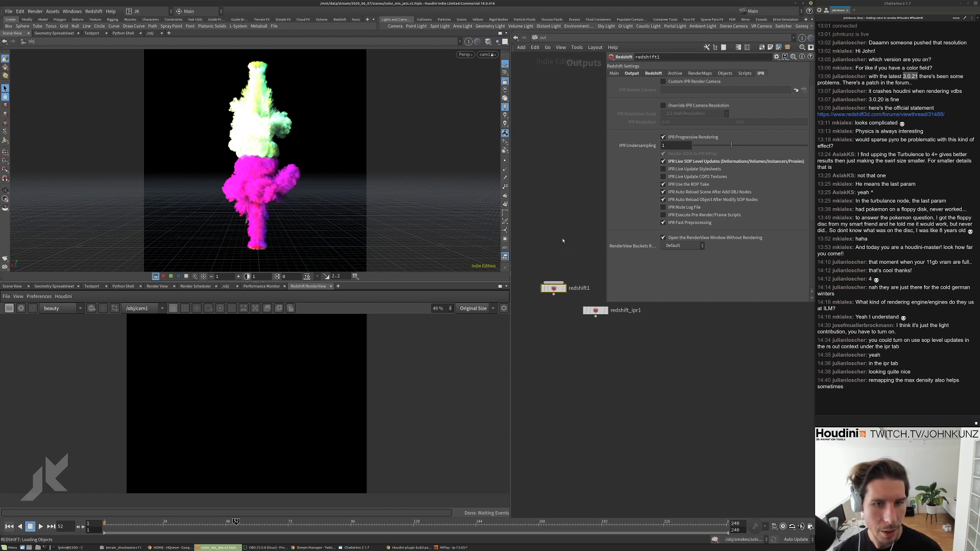
{"action": "middle_click_drag", "start_coordinate": [547, 318], "coordinate": [548, 334]}
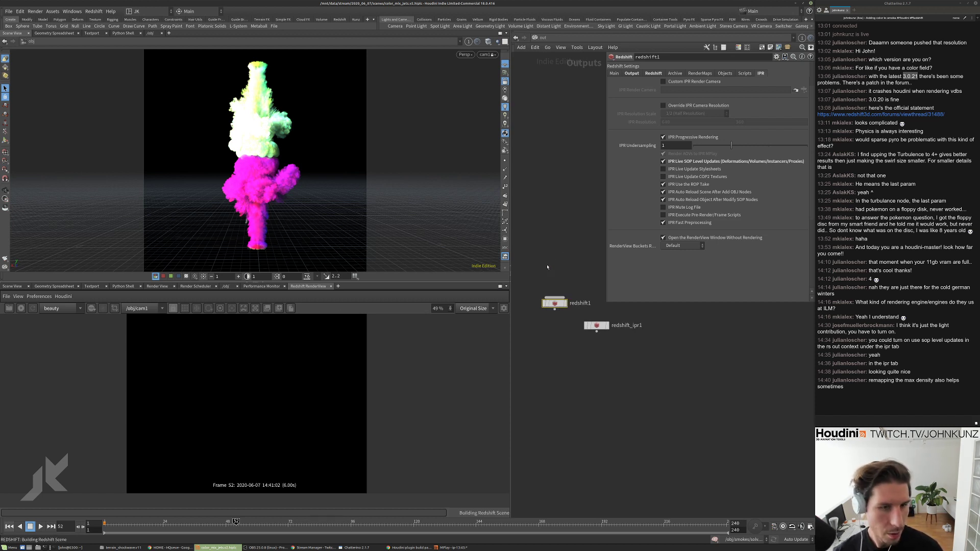
Set Num GI Bounces on redshift1 to 2.
{"action": "left_click", "coordinate": [654, 74]}
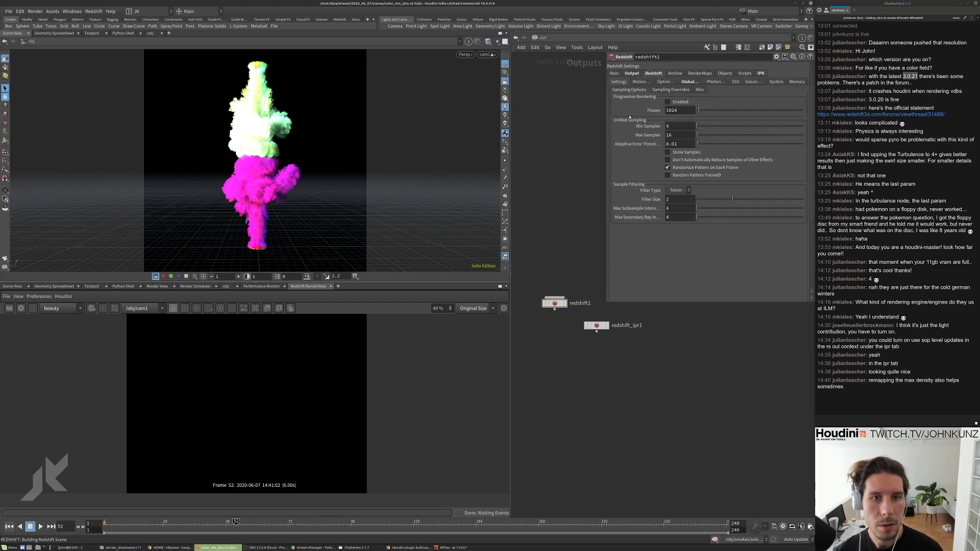
{"action": "left_click", "coordinate": [690, 82]}
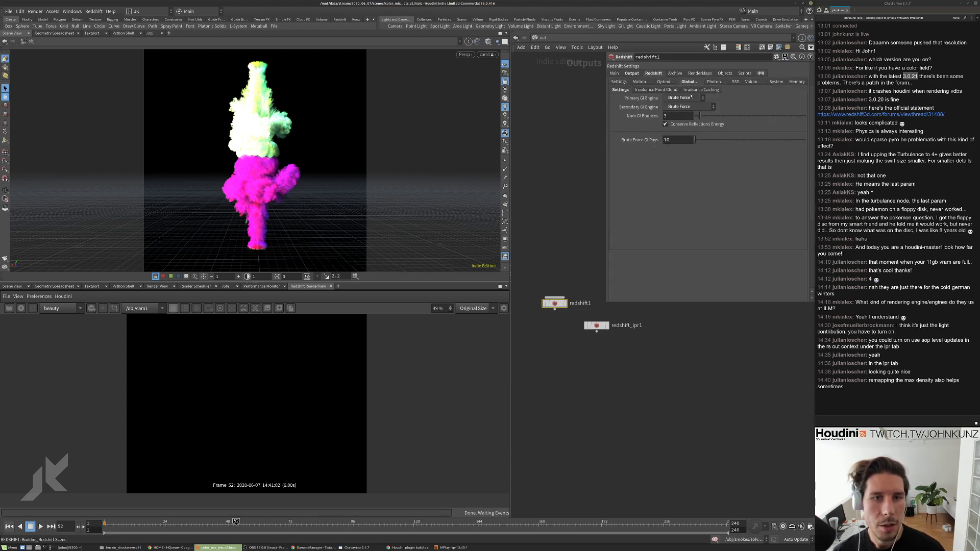
{"action": "left_click", "coordinate": [682, 107]}
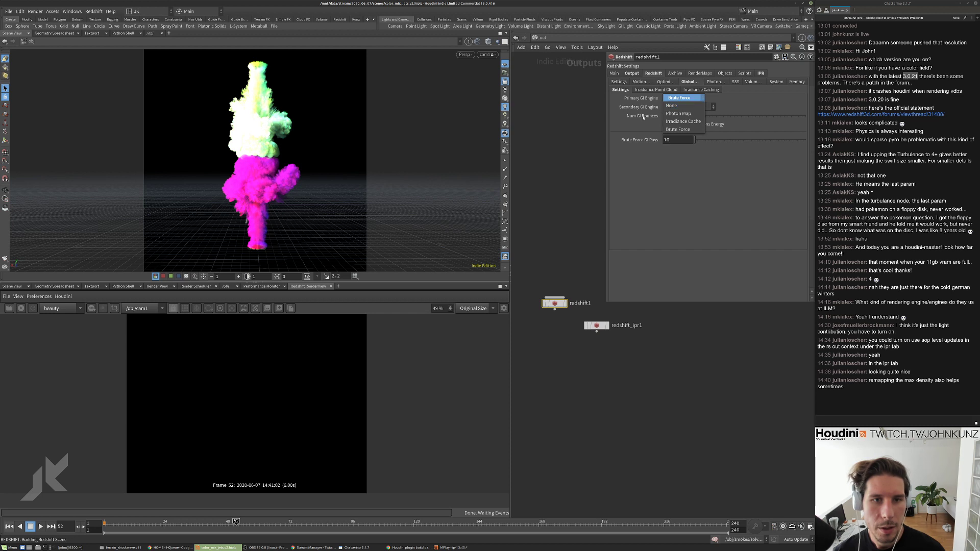
{"action": "left_click", "coordinate": [682, 115]}
{"action": "double_click", "coordinate": [682, 115]}
{"action": "type", "text": "2"}
{"action": "key", "text": "Return"}
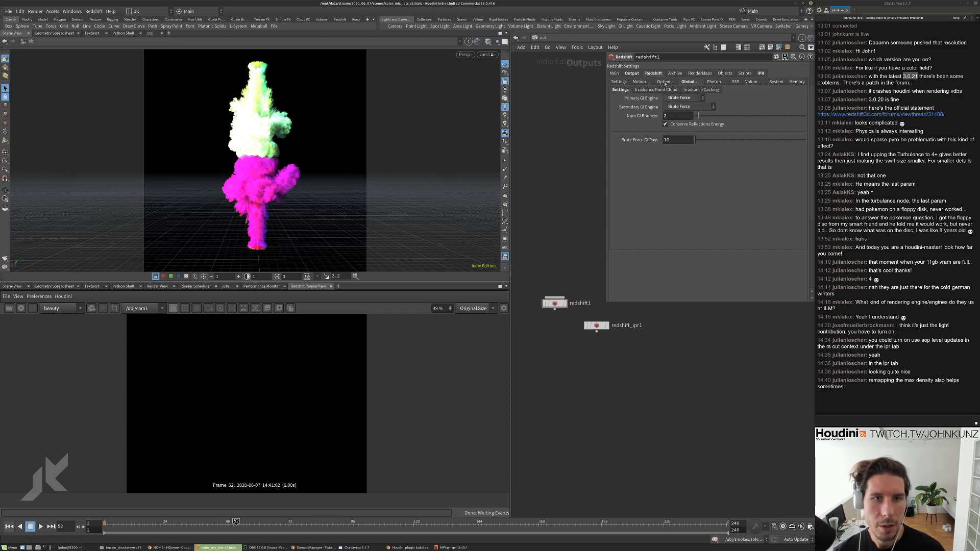
Set Max Samples to the expression 512*5.
{"action": "left_click", "coordinate": [626, 84]}
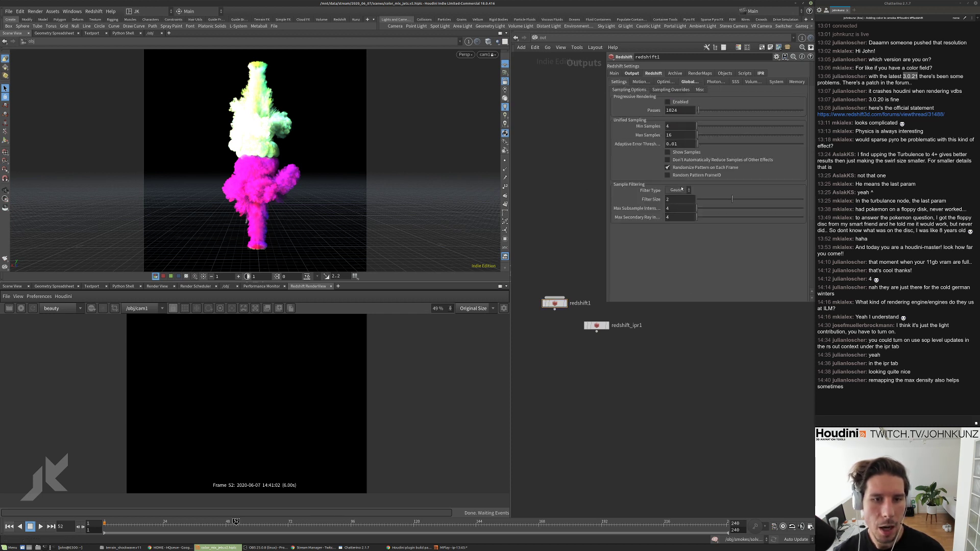
{"action": "double_click", "coordinate": [671, 135]}
{"action": "type", "text": "512"}
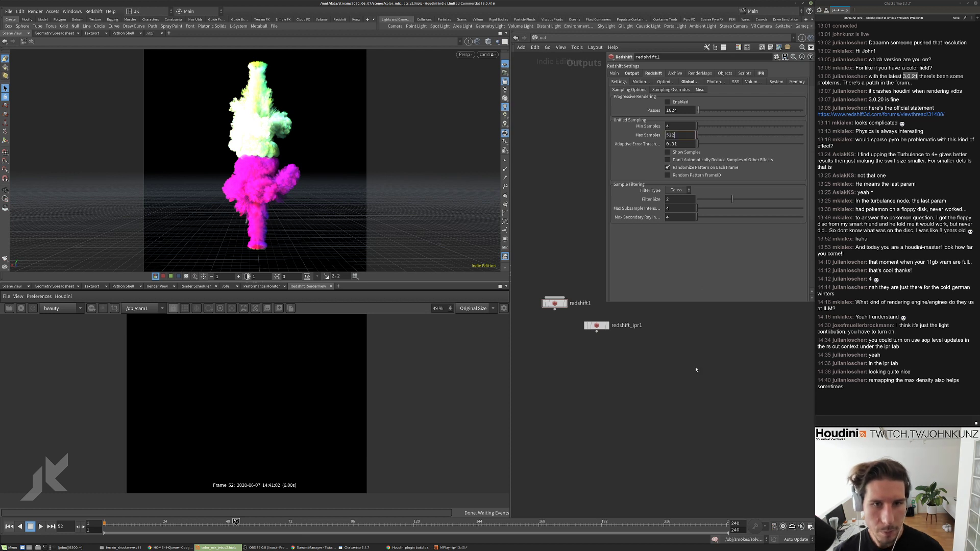
{"action": "key", "text": "Return"}
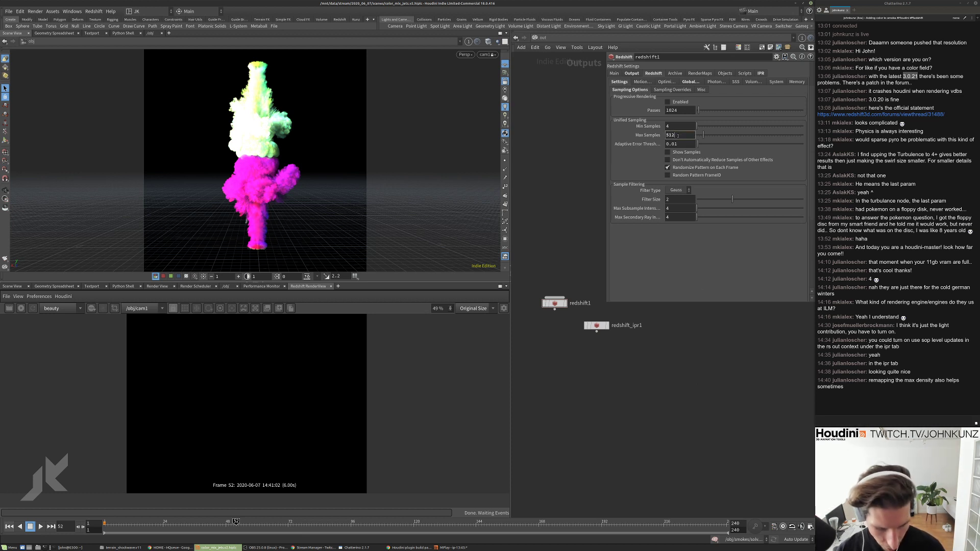
{"action": "left_click", "coordinate": [678, 135]}
{"action": "type", "text": "*32"}
{"action": "key", "text": "Return"}
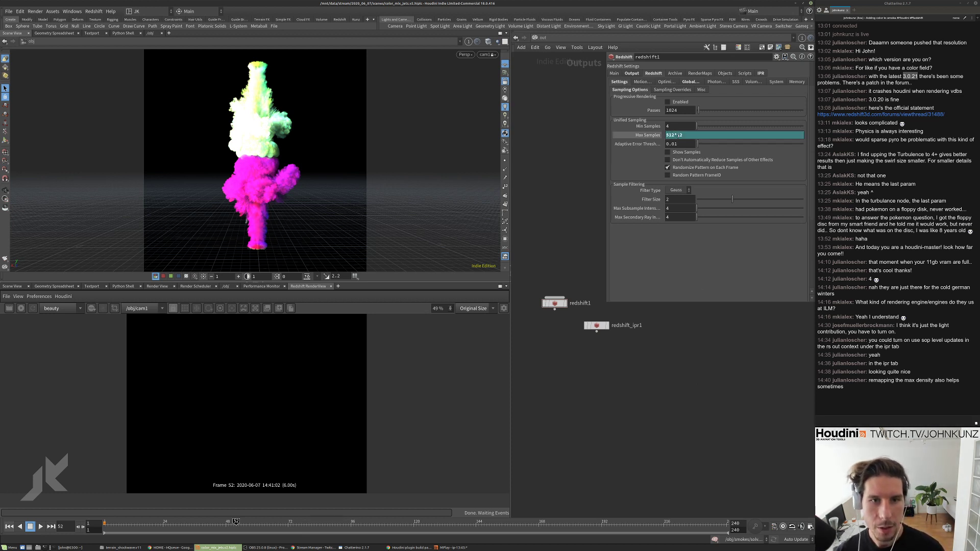
{"action": "key", "text": "BackSpace"}
{"action": "key", "text": "BackSpace"}
{"action": "type", "text": "5"}
{"action": "key", "text": "Return"}
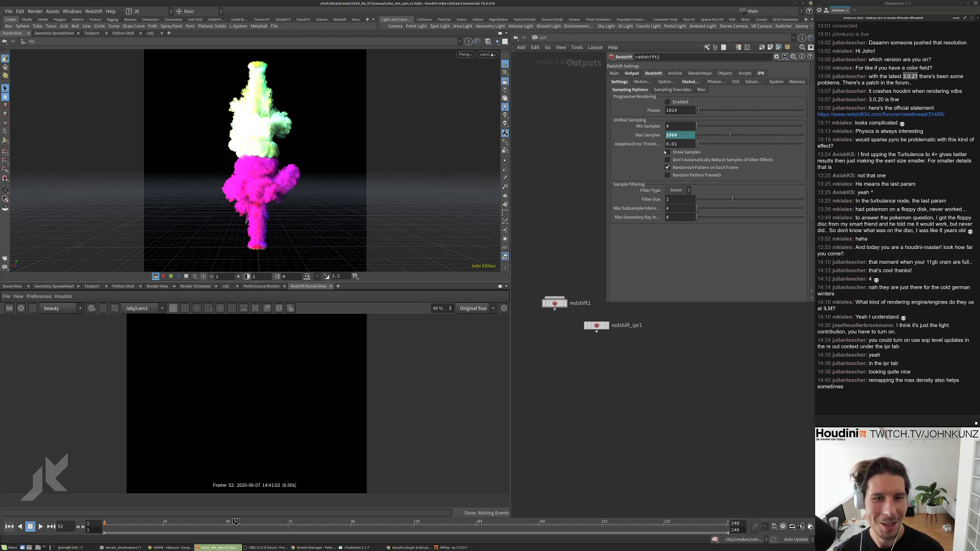
Set Adaptive Error Threshold to 0.0075 and replace the end frame expression with 71.
{"action": "left_click", "coordinate": [674, 145]}
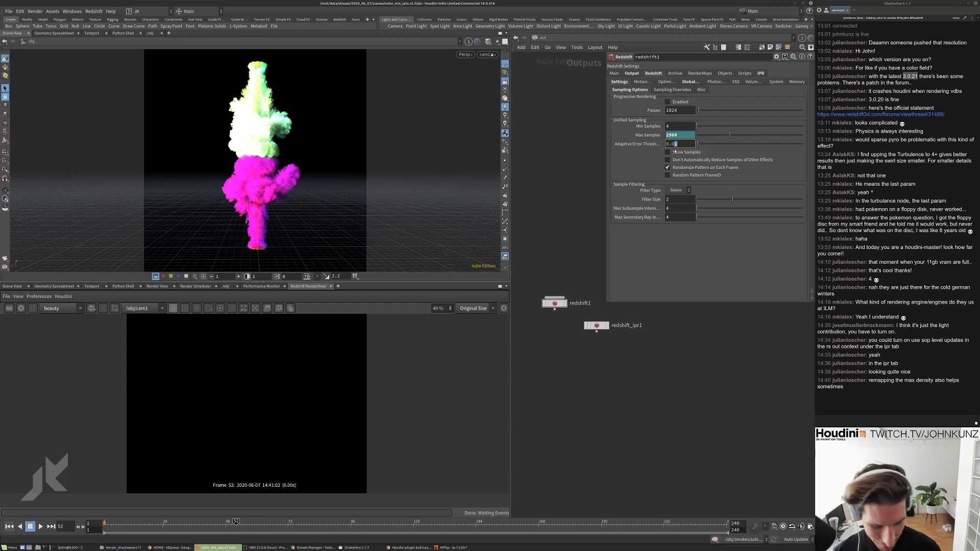
{"action": "type", "text": "075"}
{"action": "key", "text": "Return"}
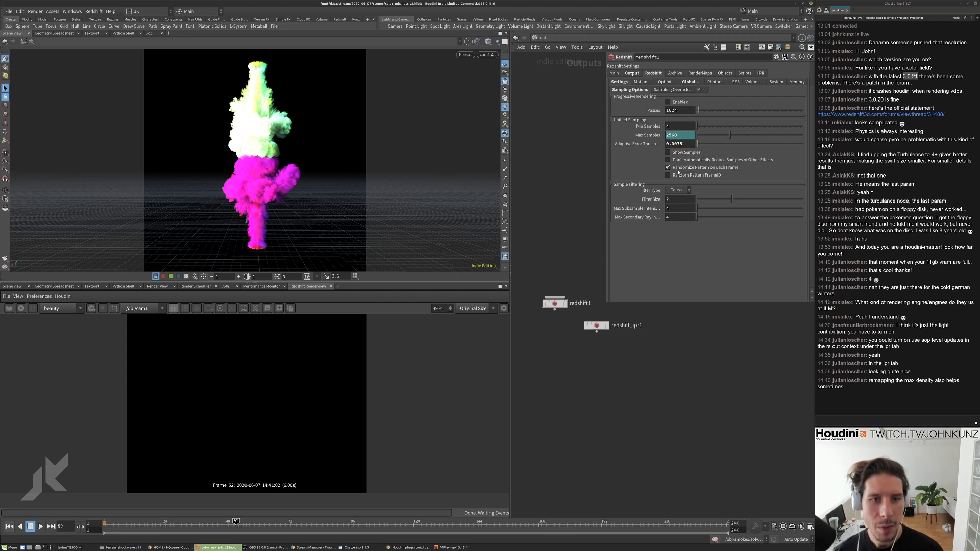
{"action": "scroll", "coordinate": [704, 153], "scroll_direction": "up", "scroll_amount": 3}
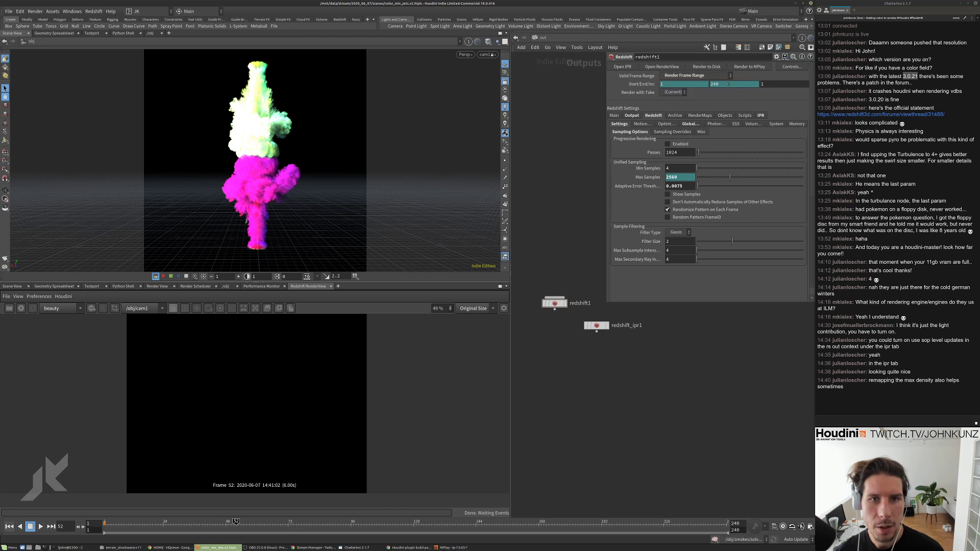
{"action": "right_click", "coordinate": [729, 84]}
{"action": "left_click", "coordinate": [736, 118]}
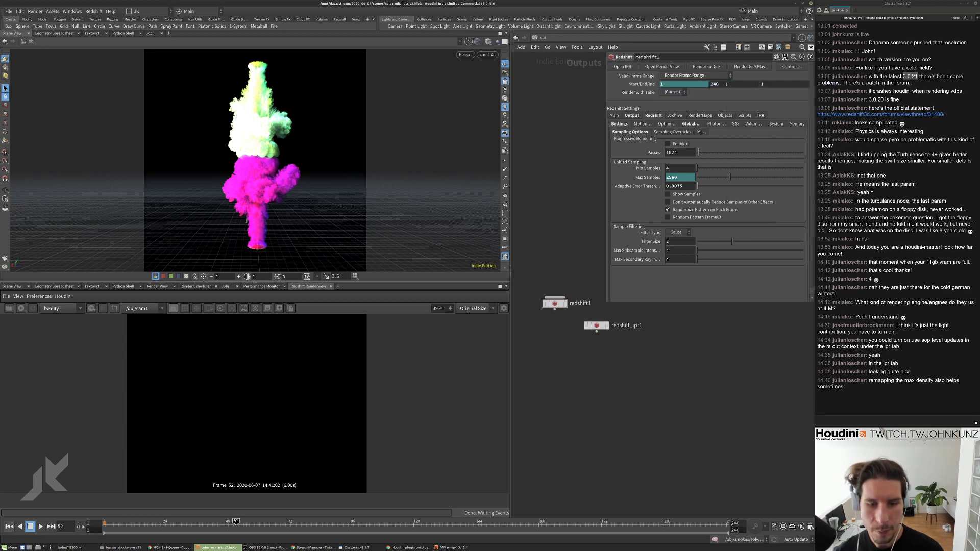
{"action": "left_click", "coordinate": [729, 84]}
{"action": "type", "text": "71"}
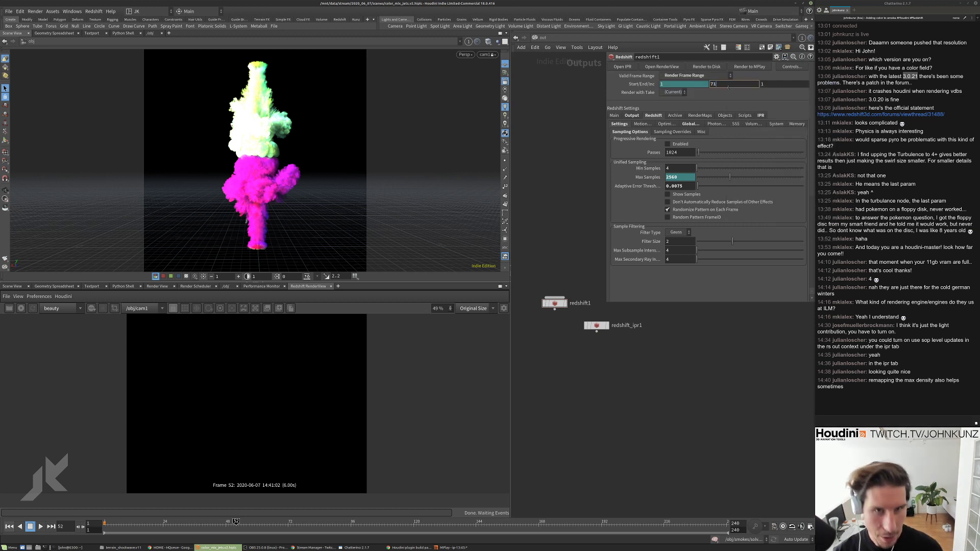
{"action": "key", "text": "Return"}
View the Output settings and enlarge the floating Redshift parameter pane.
{"action": "left_click", "coordinate": [614, 115]}
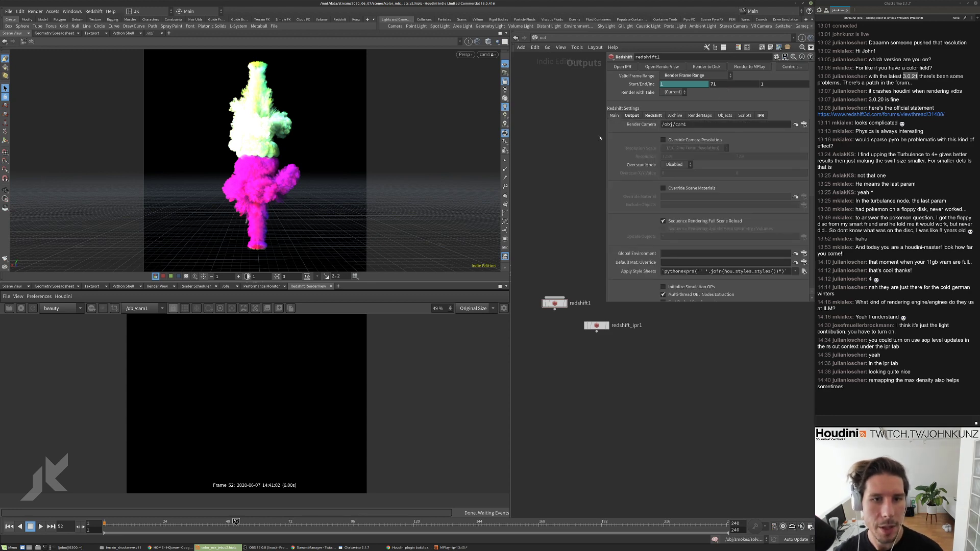
{"action": "left_click", "coordinate": [630, 117]}
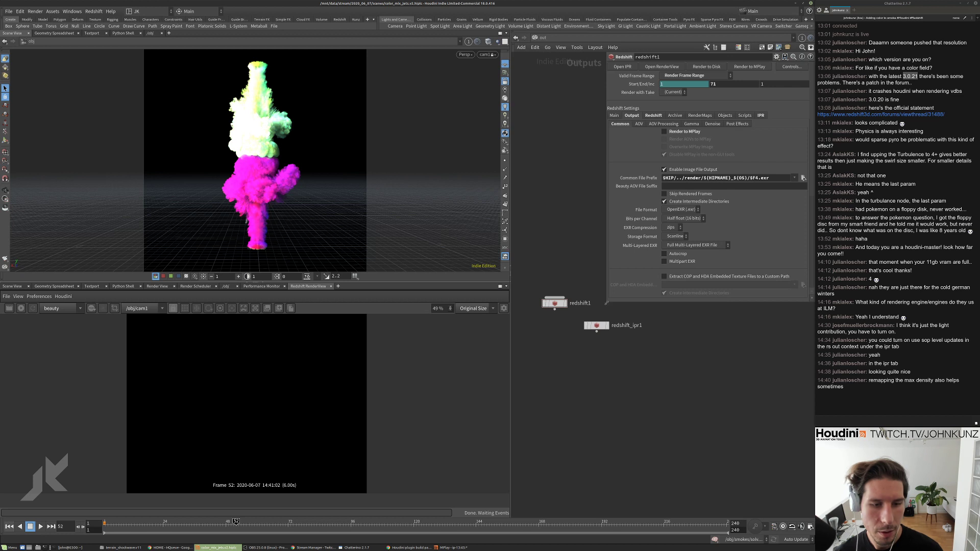
{"action": "left_click_drag", "start_coordinate": [606, 303], "coordinate": [655, 323]}
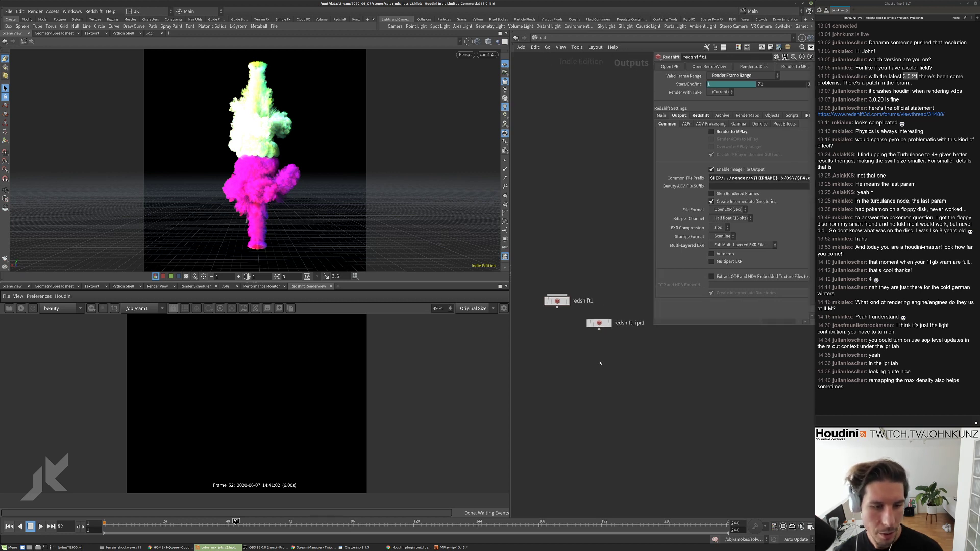
Add an HQueue Render node, hq_render1, below redshift1 in /out.
{"action": "key", "text": "Tab"}
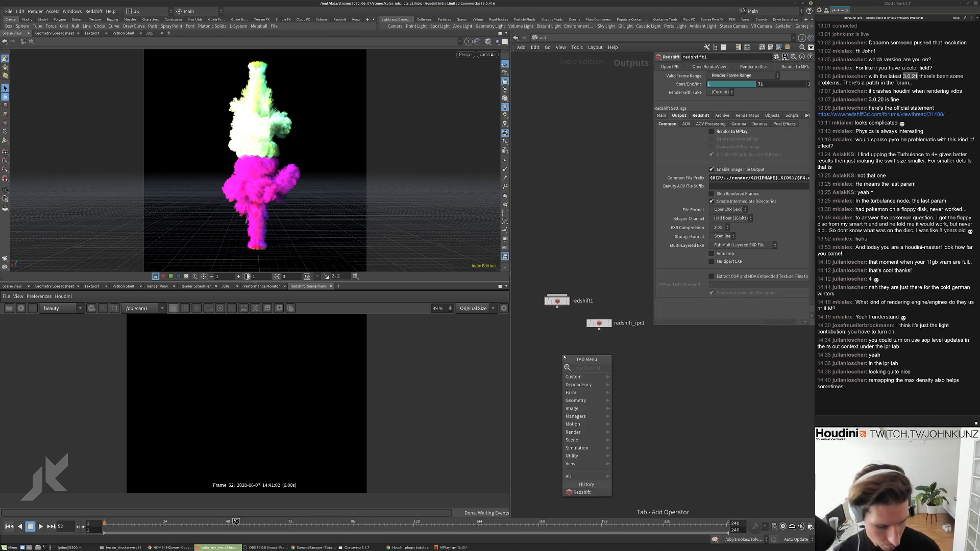
{"action": "type", "text": "hq"}
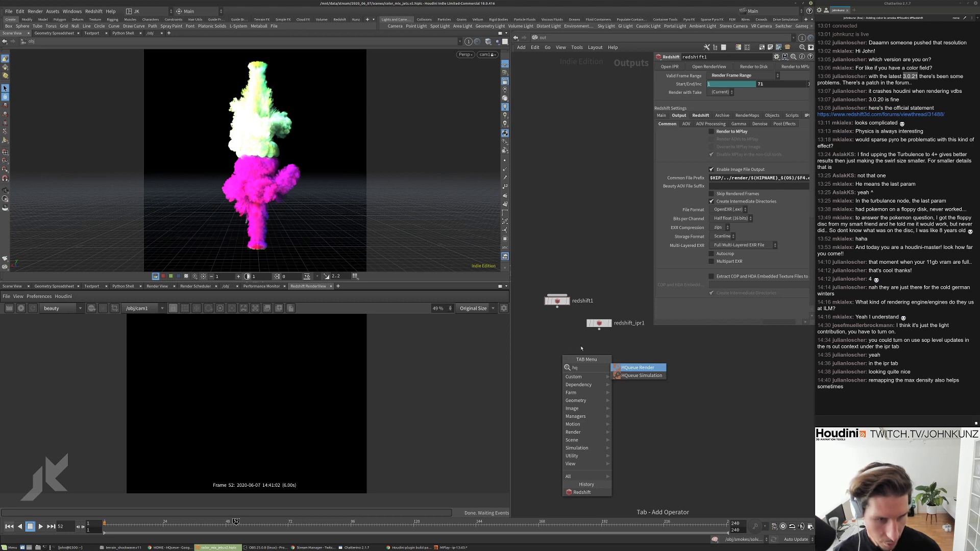
{"action": "left_click", "coordinate": [631, 368]}
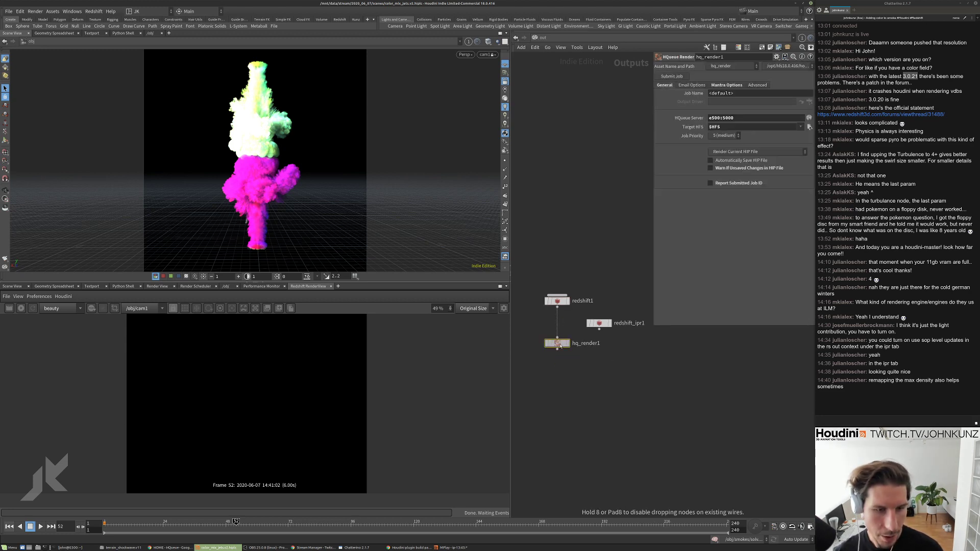
{"action": "left_click", "coordinate": [560, 345]}
{"action": "key", "text": "Tab"}
{"action": "type", "text": "h"}
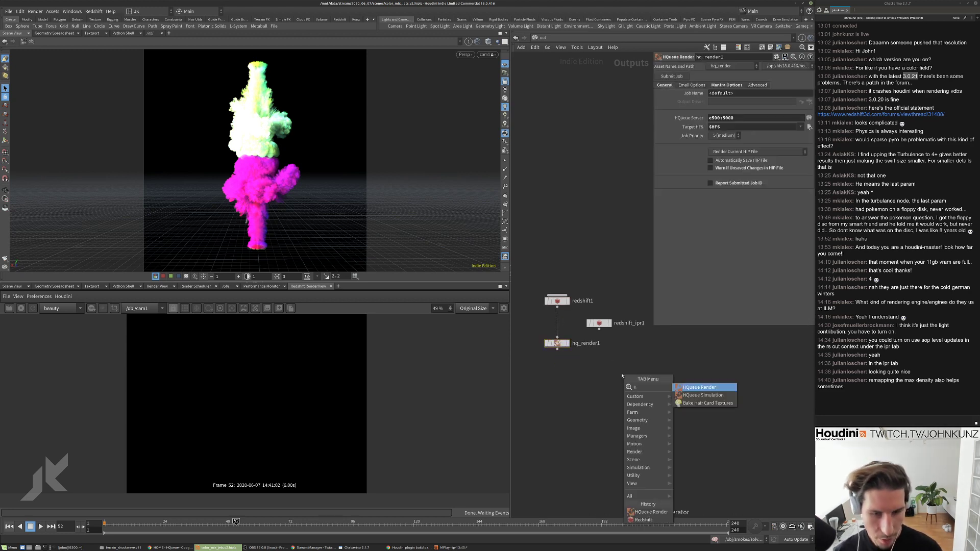
{"action": "key", "text": "Escape"}
{"action": "left_click", "coordinate": [556, 343]}
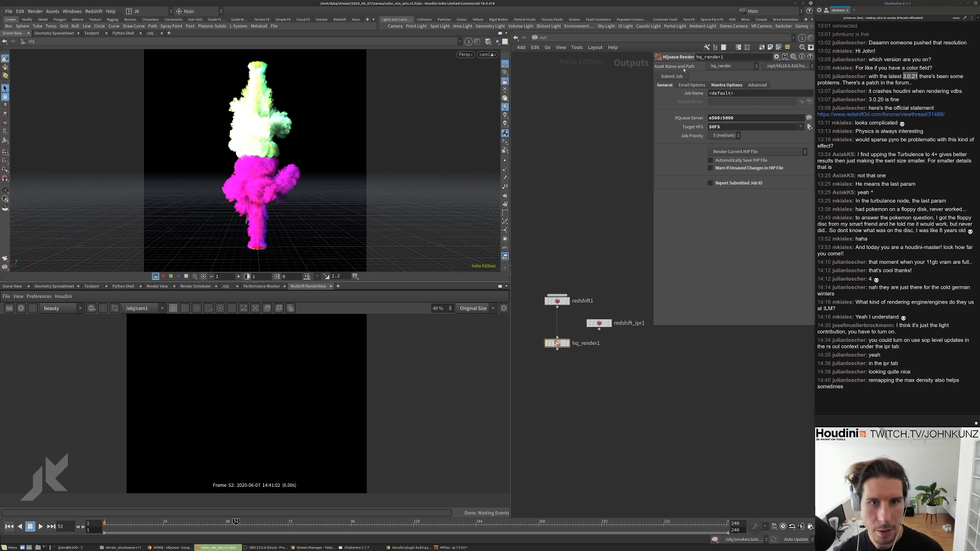
Set hq_render1's Assign To to Listed Clients with the workstation as client.
{"action": "left_click", "coordinate": [750, 85]}
{"action": "left_click", "coordinate": [736, 94]}
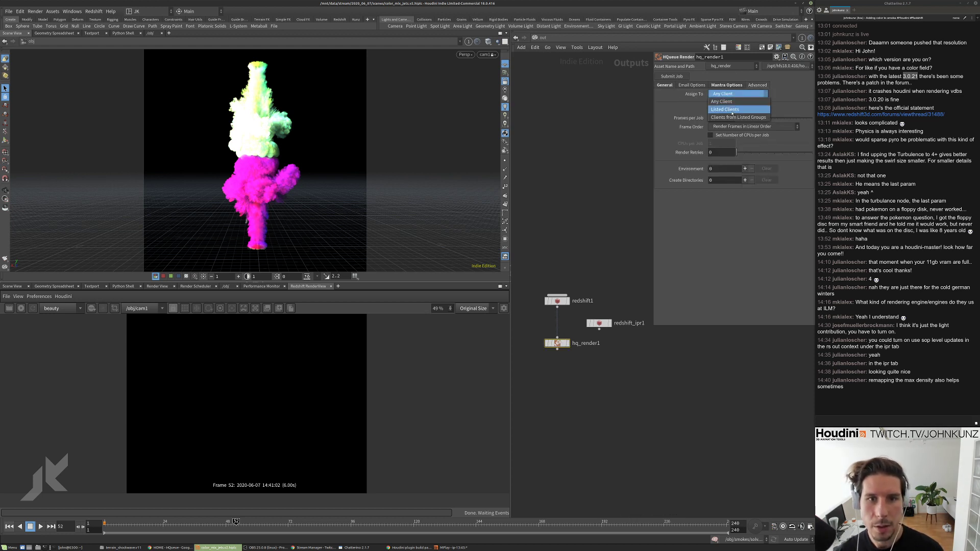
{"action": "left_click", "coordinate": [729, 117]}
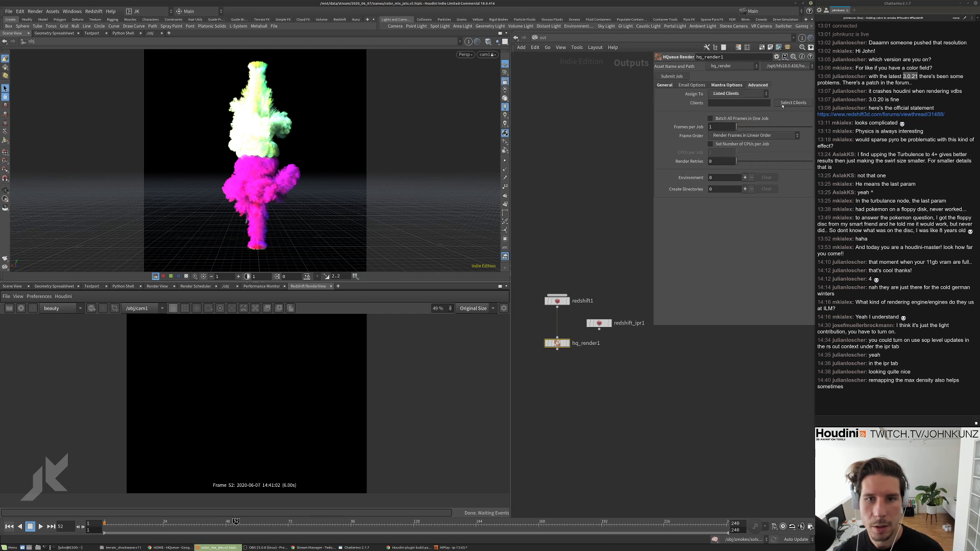
{"action": "left_click", "coordinate": [780, 103]}
{"action": "double_click", "coordinate": [730, 47]}
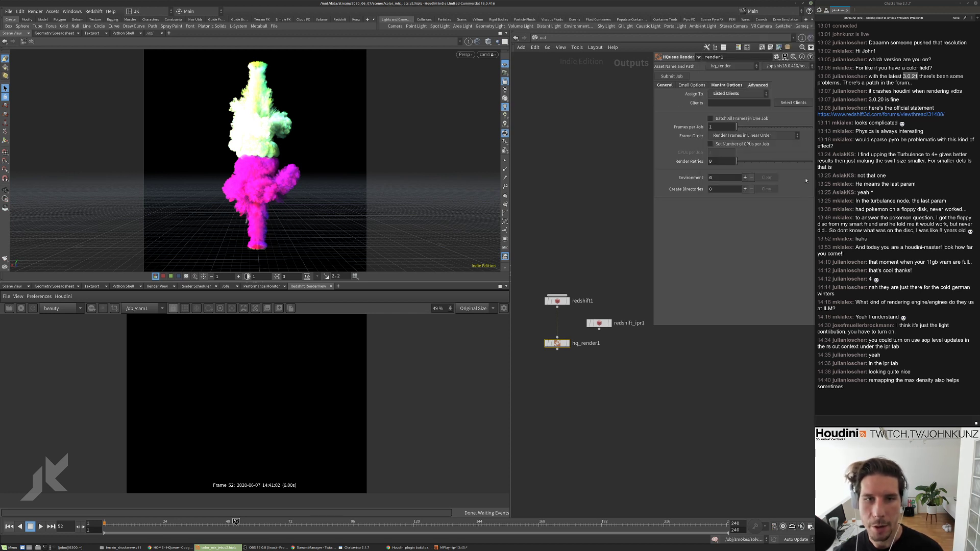
{"action": "left_click", "coordinate": [669, 85]}
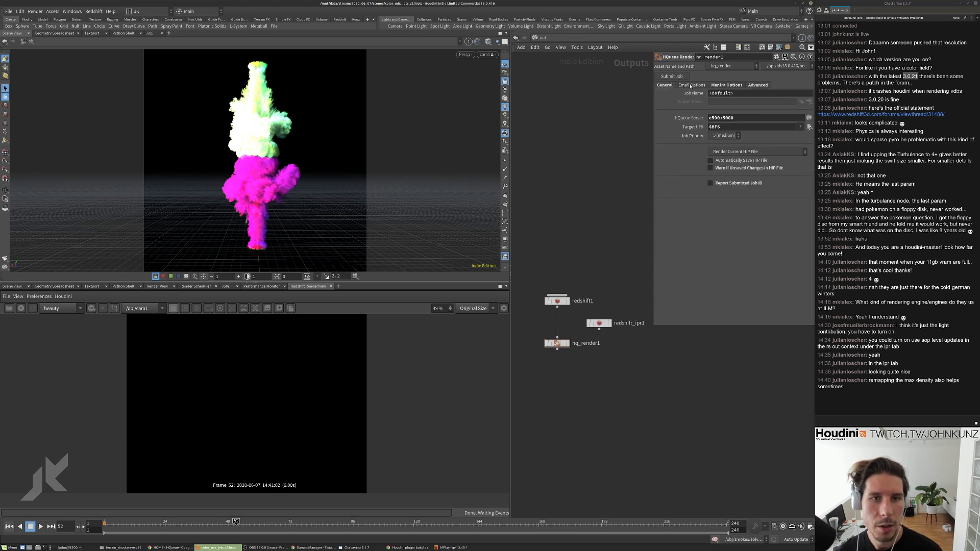
Save the scene and reselect hq_render1.
{"action": "scroll", "coordinate": [543, 338], "scroll_direction": "up", "scroll_amount": 2}
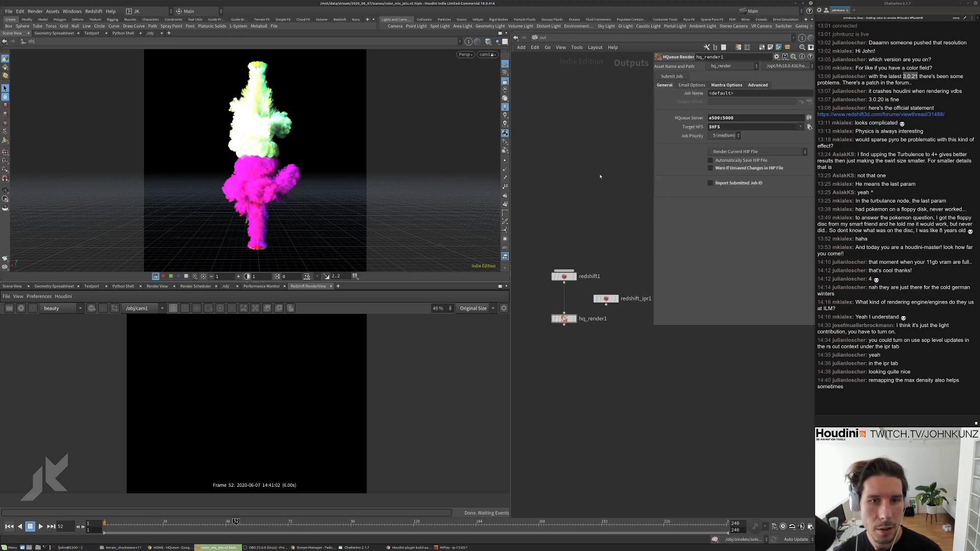
{"action": "left_click", "coordinate": [563, 283]}
{"action": "key", "text": "ctrl+s"}
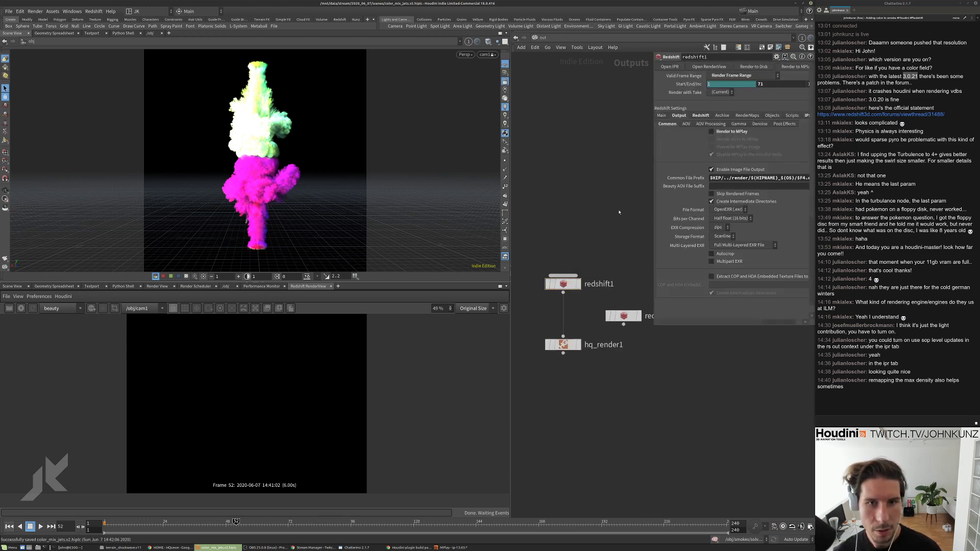
{"action": "left_click", "coordinate": [563, 344]}
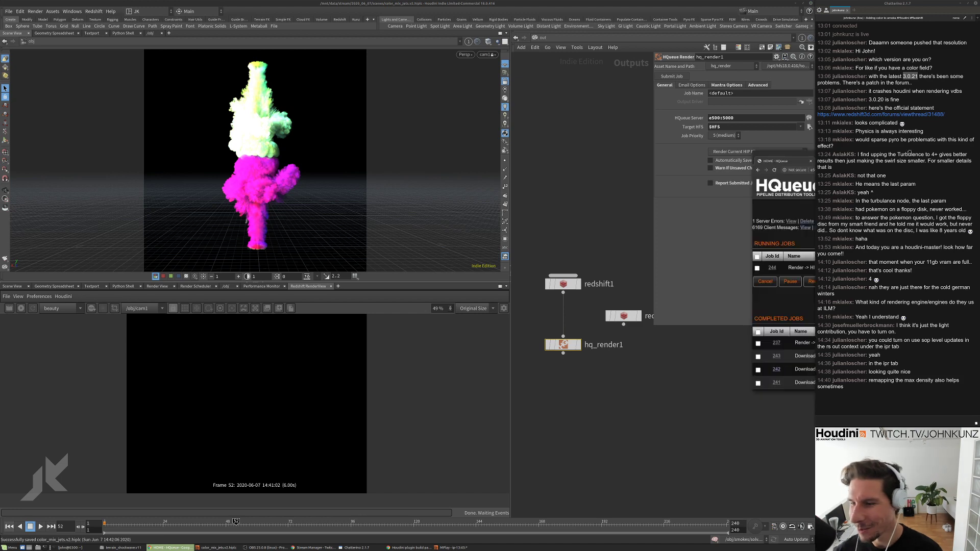
Open HQueue render job 244, scroll its child jobs, then return to Houdini.
{"action": "left_click_drag", "start_coordinate": [860, 168], "coordinate": [439, 116]}
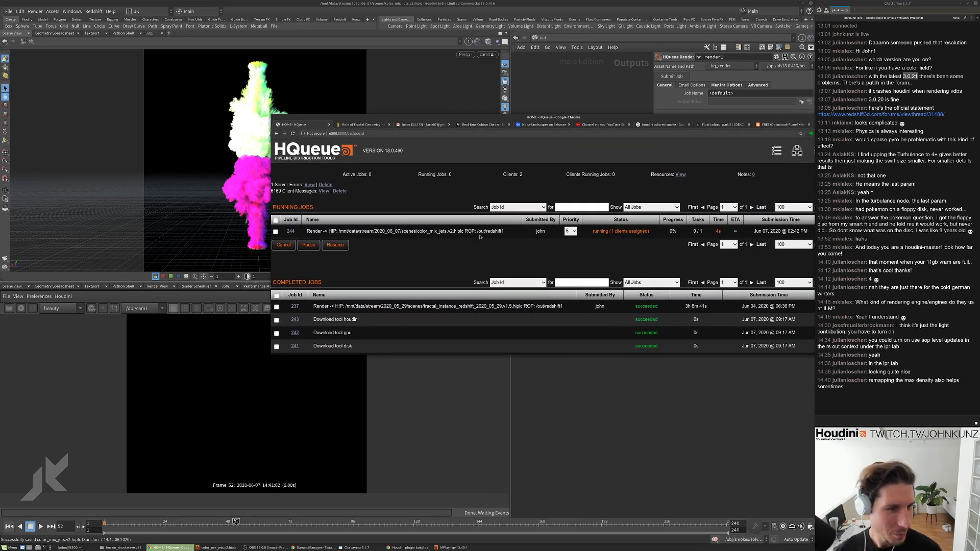
{"action": "left_click", "coordinate": [388, 231]}
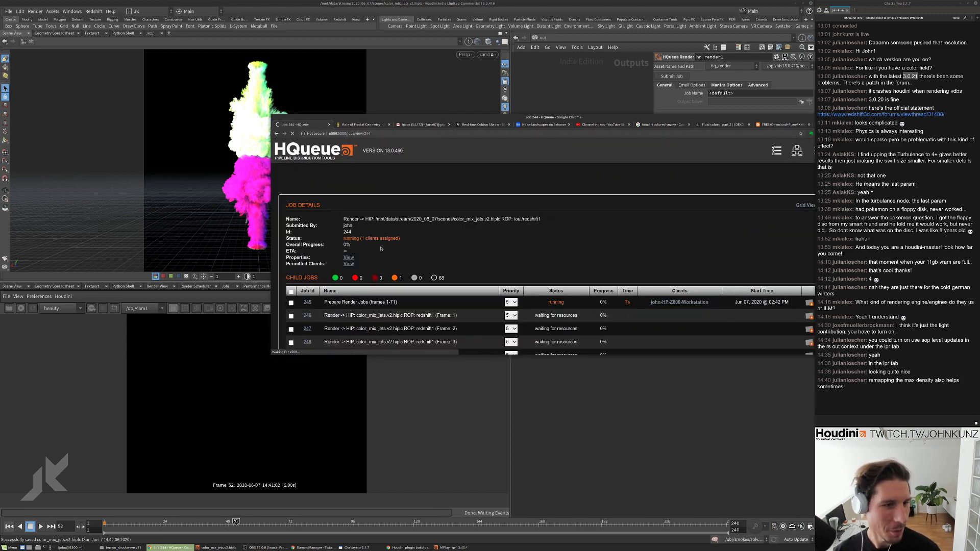
{"action": "scroll", "coordinate": [380, 248], "scroll_direction": "down", "scroll_amount": 3}
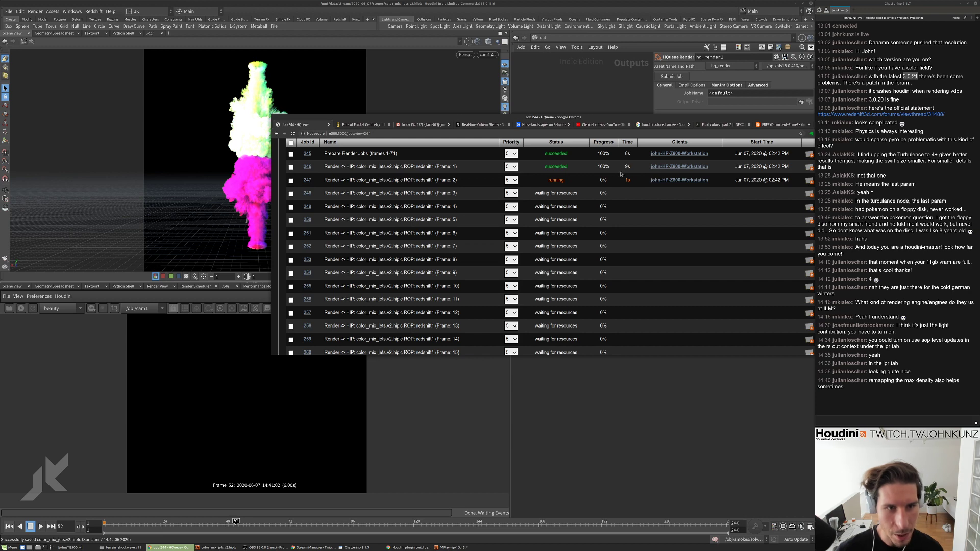
{"action": "left_click", "coordinate": [633, 432]}
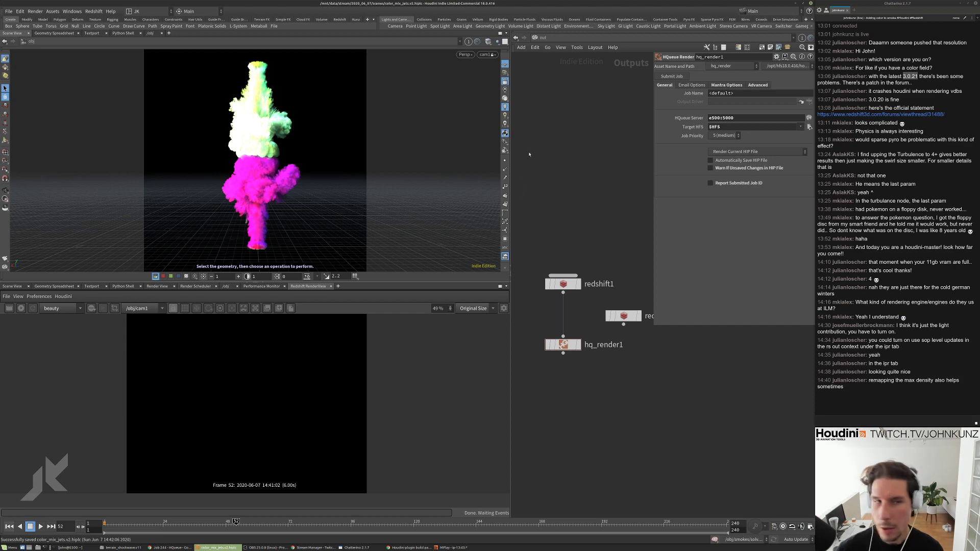
Switch to /obj, check the smokes object's Redshift volume settings, and dive inside smokes.
{"action": "left_click", "coordinate": [540, 37]}
{"action": "left_click", "coordinate": [559, 73]}
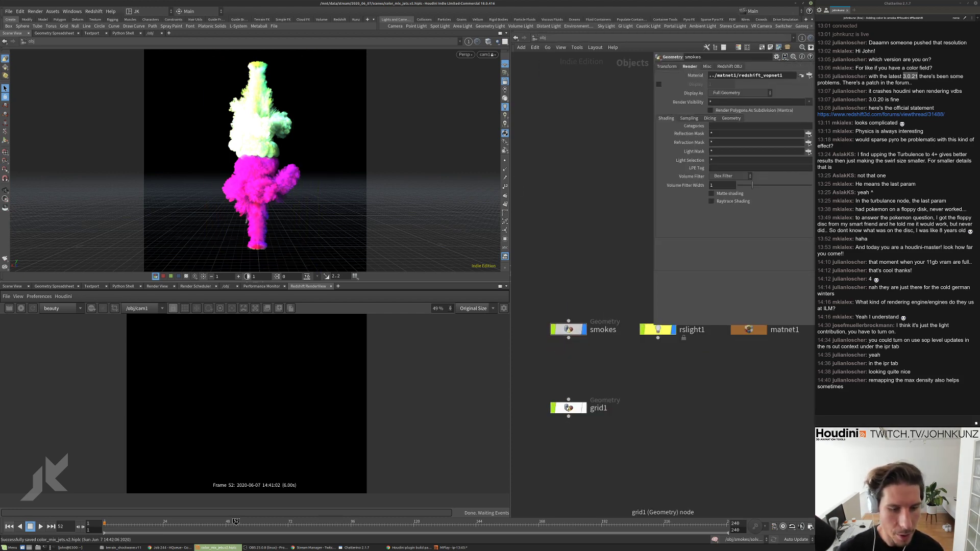
{"action": "scroll", "coordinate": [561, 403], "scroll_direction": "up", "scroll_amount": 3}
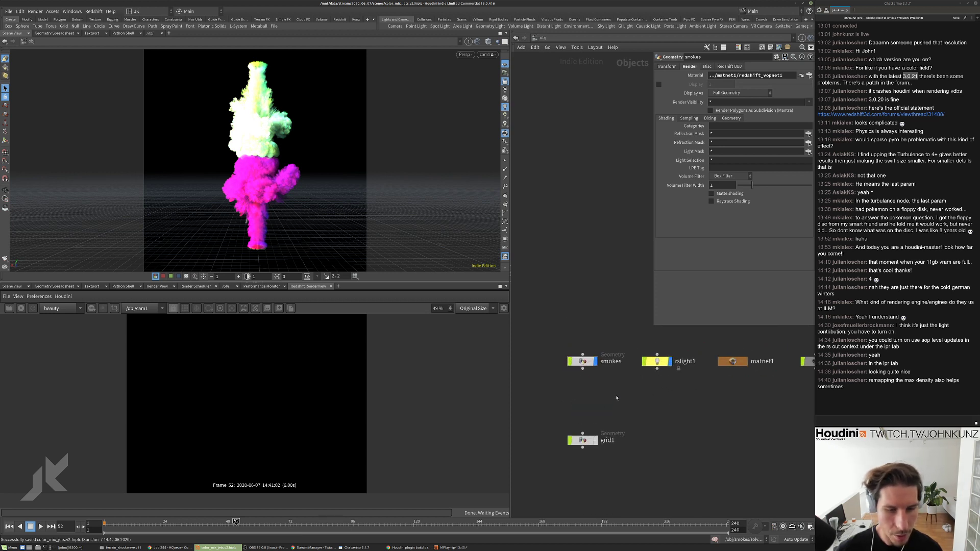
{"action": "middle_click_drag", "start_coordinate": [617, 398], "coordinate": [595, 410]}
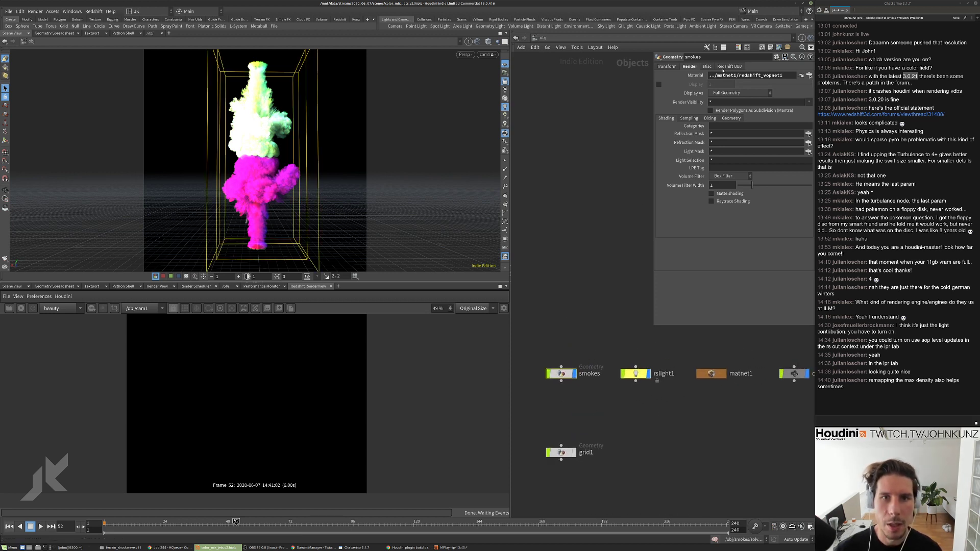
{"action": "left_click", "coordinate": [726, 67]}
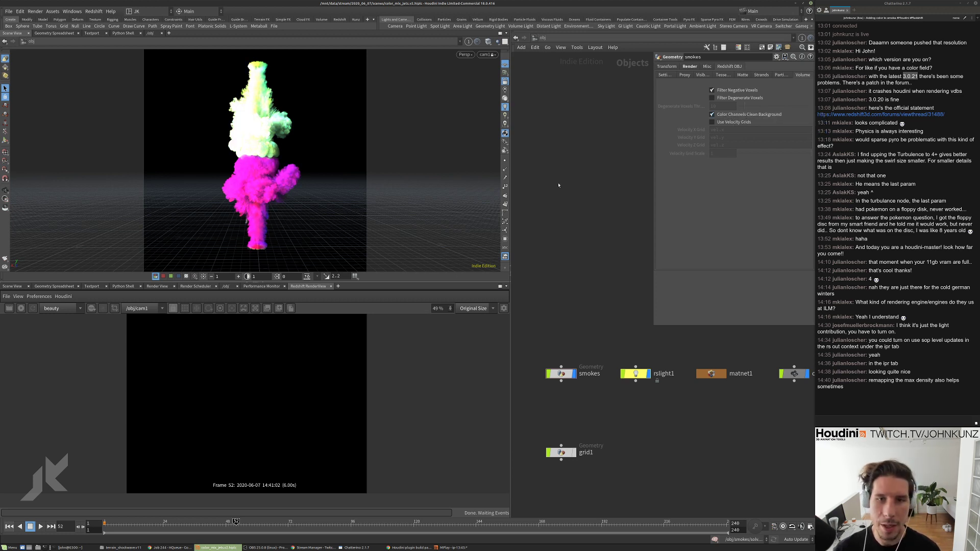
{"action": "double_click", "coordinate": [564, 341]}
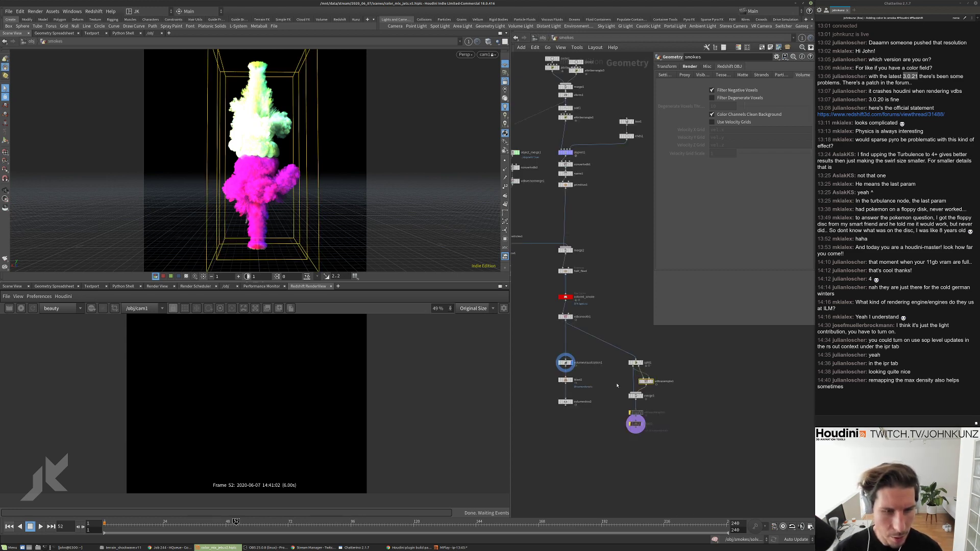
Inspect vdbresample1's settings, then maximise the 3D viewport pane with Ctrl+B.
{"action": "left_click", "coordinate": [646, 381]}
{"action": "scroll", "coordinate": [646, 388], "scroll_direction": "up", "scroll_amount": 5}
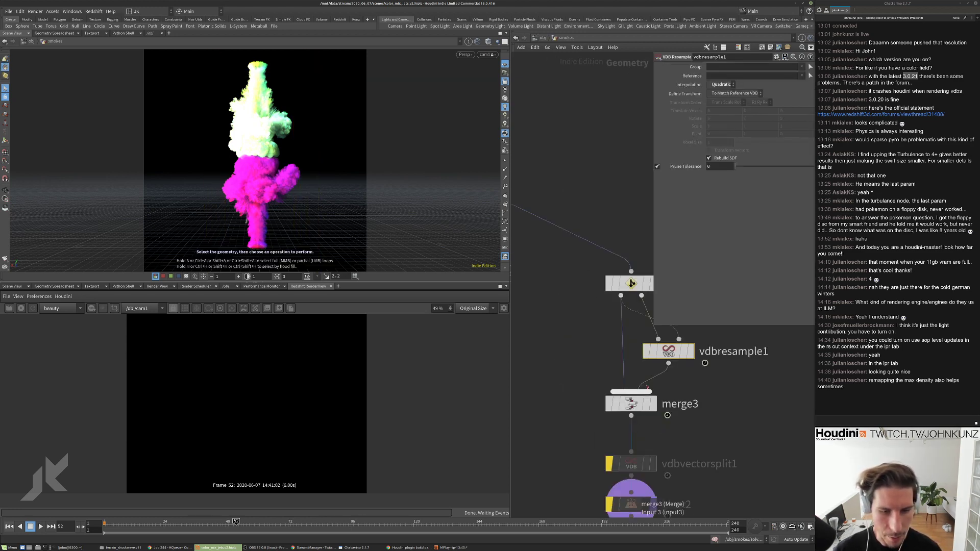
{"action": "scroll", "coordinate": [663, 368], "scroll_direction": "down", "scroll_amount": 3}
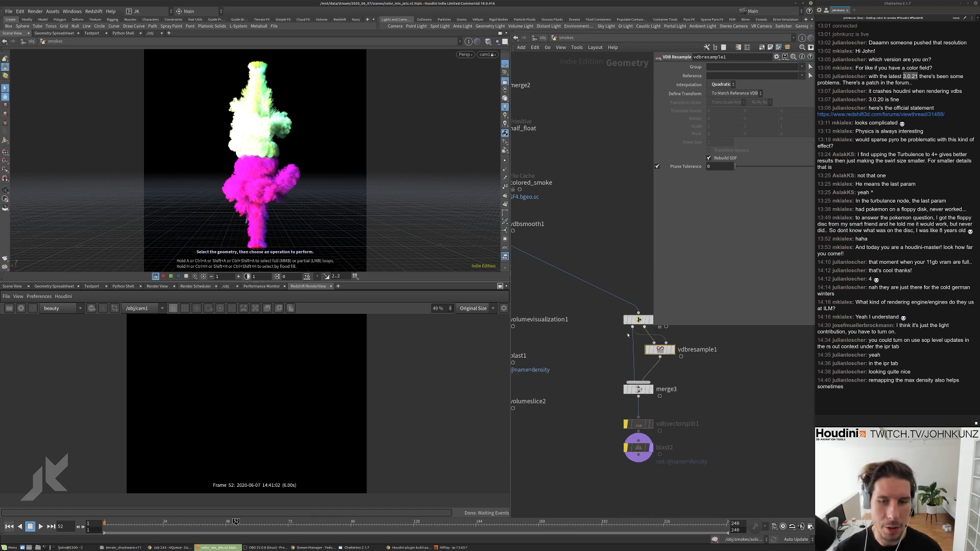
{"action": "scroll", "coordinate": [585, 323], "scroll_direction": "down", "scroll_amount": 2}
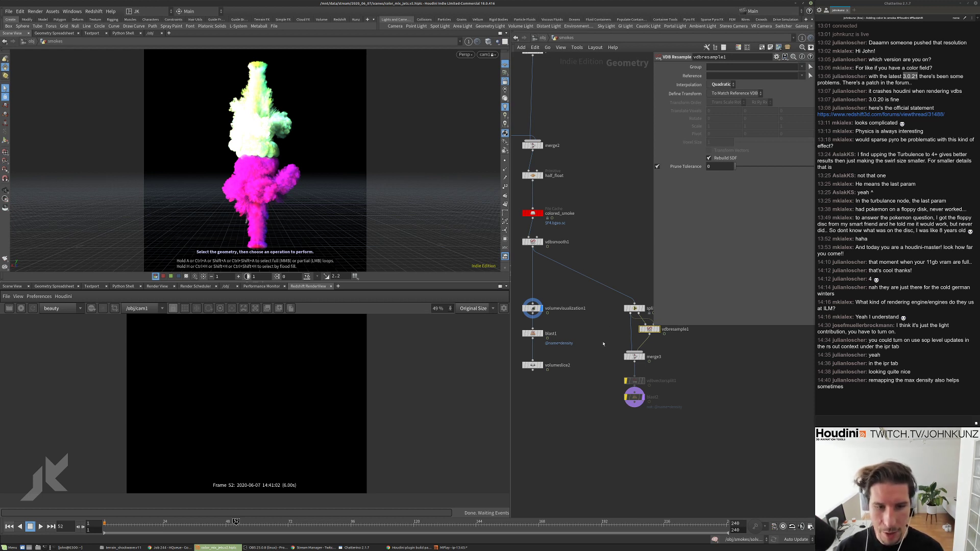
{"action": "middle_click_drag", "start_coordinate": [603, 344], "coordinate": [600, 356]}
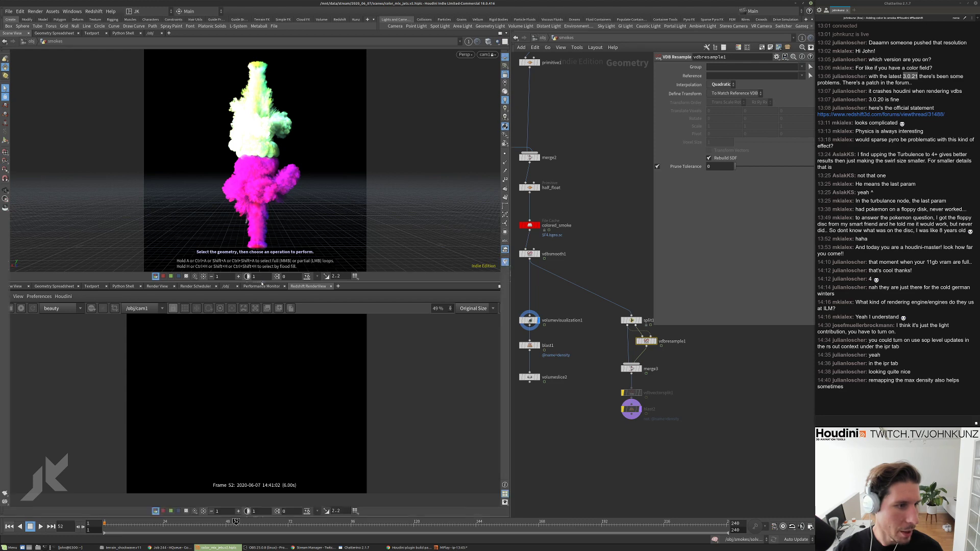
{"action": "key", "text": "ctrl+b"}
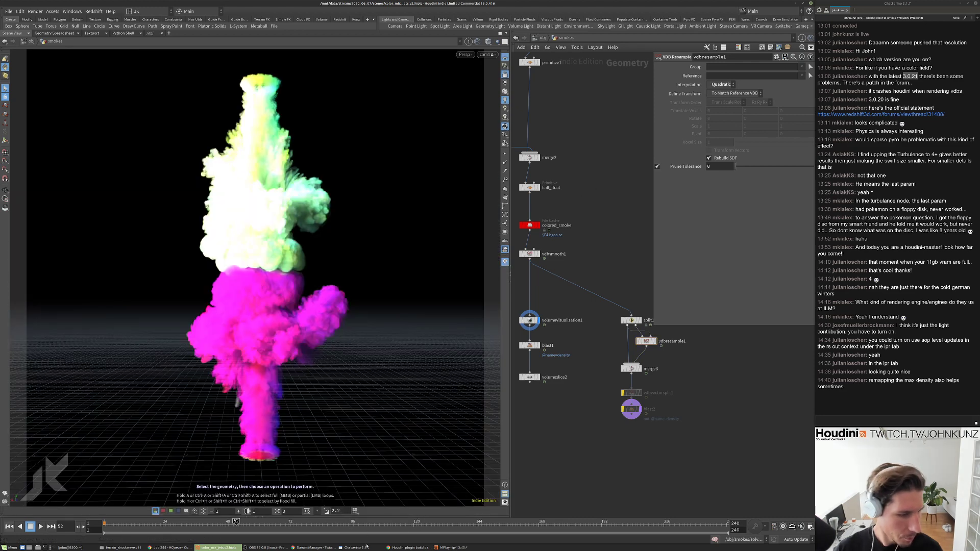
In Terminal, stop the GPU monitor and point the recalled rv command at the 2020_06_07 scenes folder.
{"action": "left_click", "coordinate": [71, 547]}
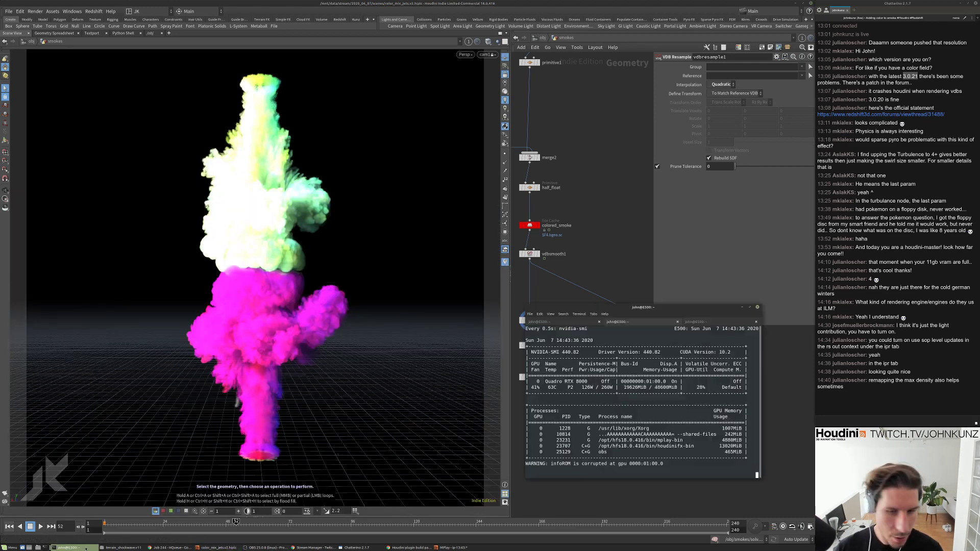
{"action": "key", "text": "ctrl+c"}
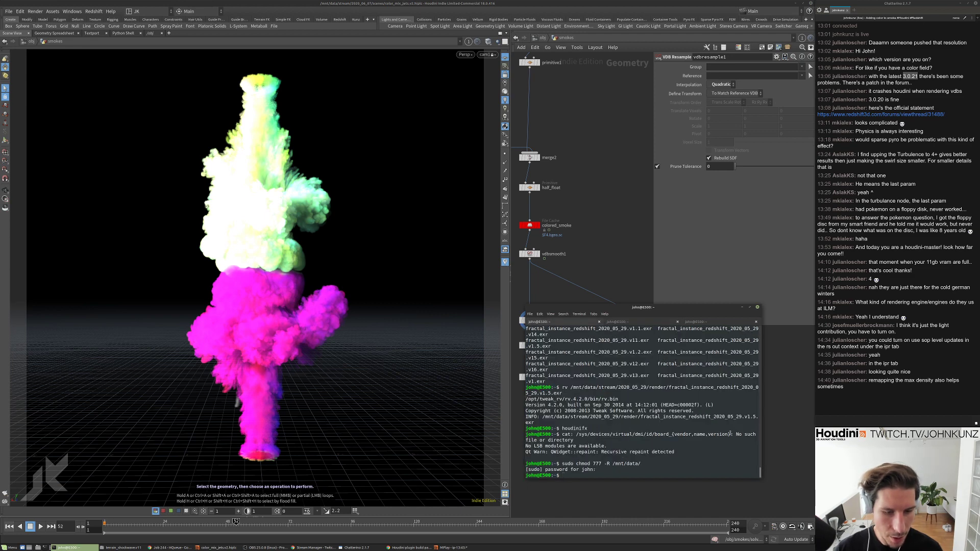
{"action": "left_click_drag", "start_coordinate": [760, 478], "coordinate": [786, 490]}
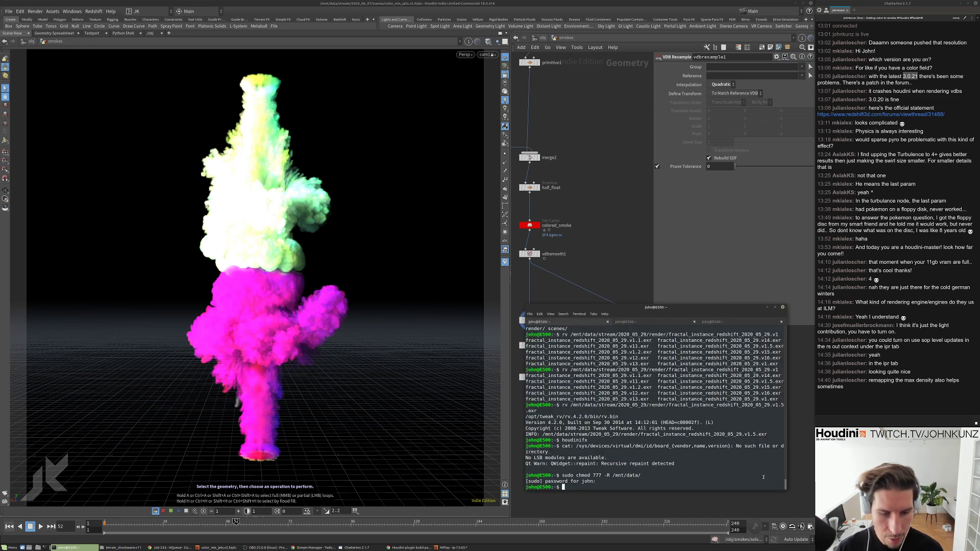
{"action": "key", "text": "Up"}
{"action": "key", "text": "Up"}
{"action": "key", "text": "Up"}
{"action": "key", "text": "Up"}
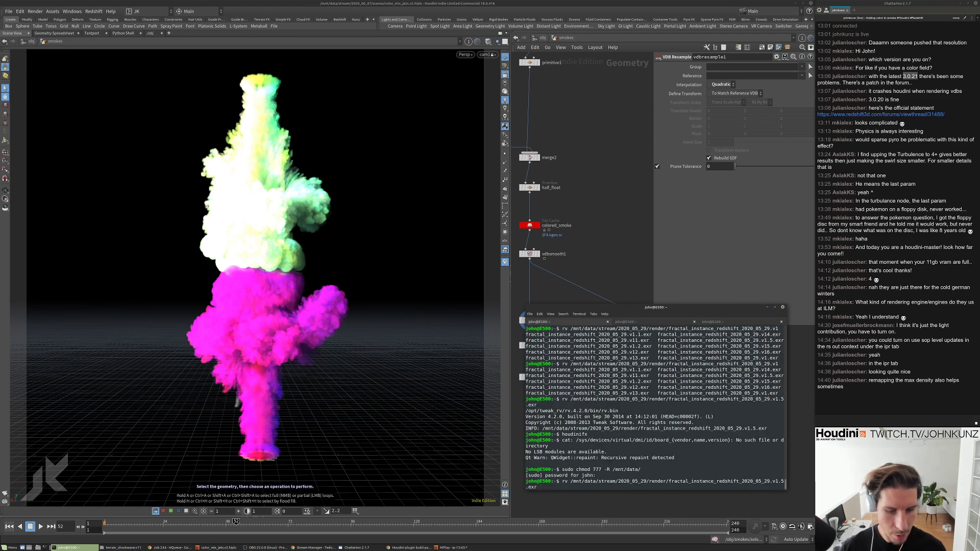
{"action": "key", "text": "BackSpace"}
{"action": "key", "text": "BackSpace"}
{"action": "key", "text": "BackSpace"}
{"action": "key", "text": "BackSpace"}
{"action": "key", "text": "BackSpace"}
{"action": "key", "text": "BackSpace"}
{"action": "key", "text": "BackSpace"}
{"action": "key", "text": "BackSpace"}
{"action": "key", "text": "BackSpace"}
{"action": "key", "text": "BackSpace"}
{"action": "key", "text": "BackSpace"}
{"action": "key", "text": "BackSpace"}
{"action": "key", "text": "BackSpace"}
{"action": "key", "text": "BackSpace"}
{"action": "key", "text": "BackSpace"}
{"action": "key", "text": "BackSpace"}
{"action": "key", "text": "BackSpace"}
{"action": "key", "text": "BackSpace"}
{"action": "key", "text": "BackSpace"}
{"action": "key", "text": "BackSpace"}
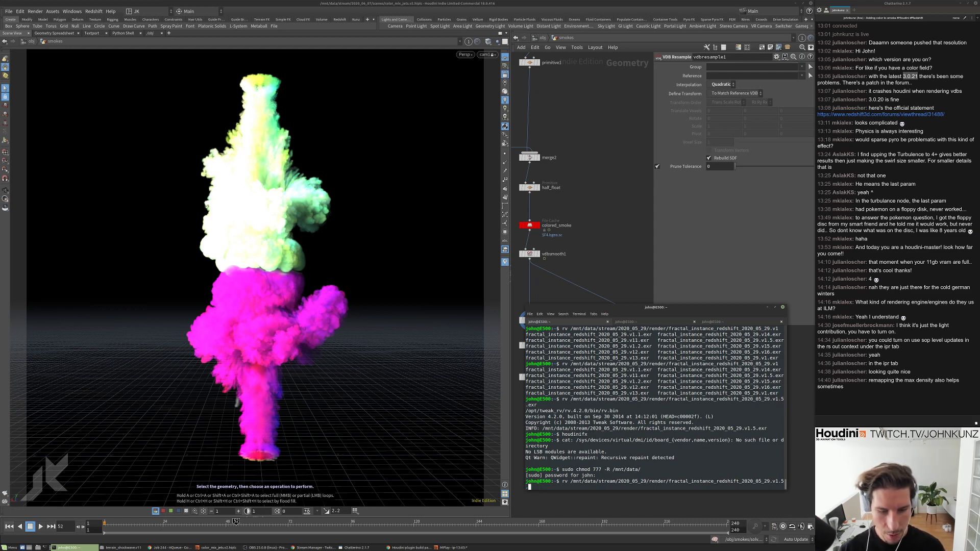
{"action": "key", "text": "BackSpace"}
{"action": "key", "text": "BackSpace"}
{"action": "key", "text": "BackSpace"}
{"action": "key", "text": "BackSpace"}
{"action": "key", "text": "BackSpace"}
{"action": "key", "text": "BackSpace"}
{"action": "key", "text": "BackSpace"}
{"action": "key", "text": "BackSpace"}
{"action": "key", "text": "BackSpace"}
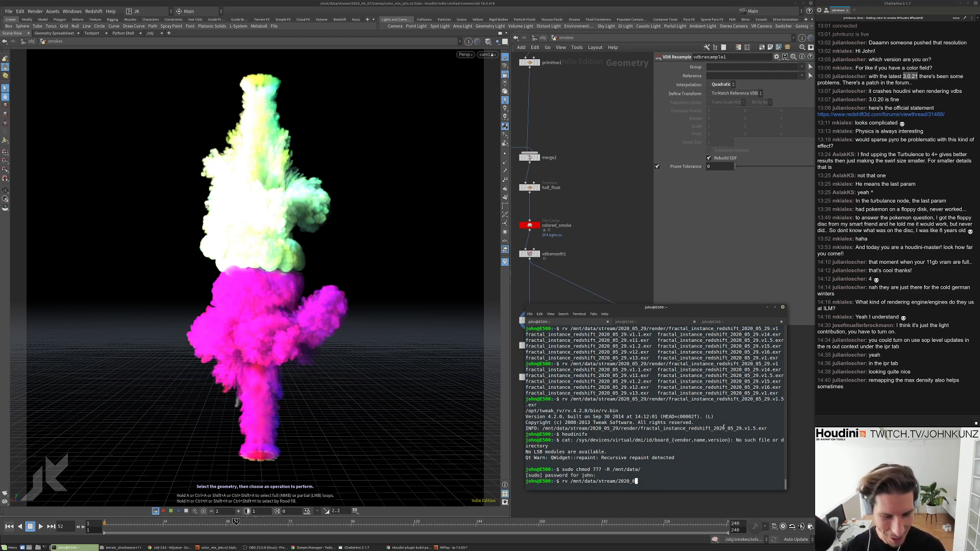
{"action": "type", "text": "6_0"}
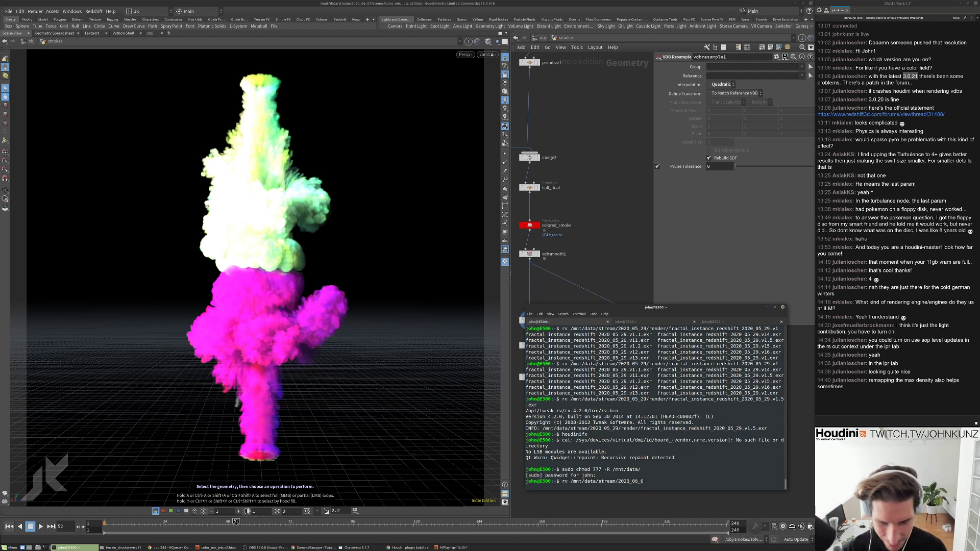
{"action": "type", "text": "8"}
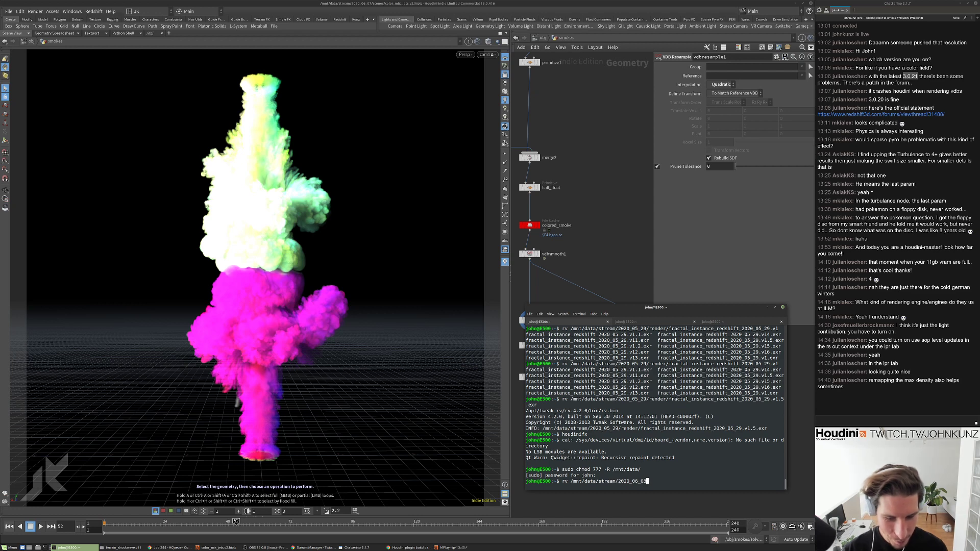
{"action": "key", "text": "BackSpace"}
{"action": "type", "text": "7/scenes/"}
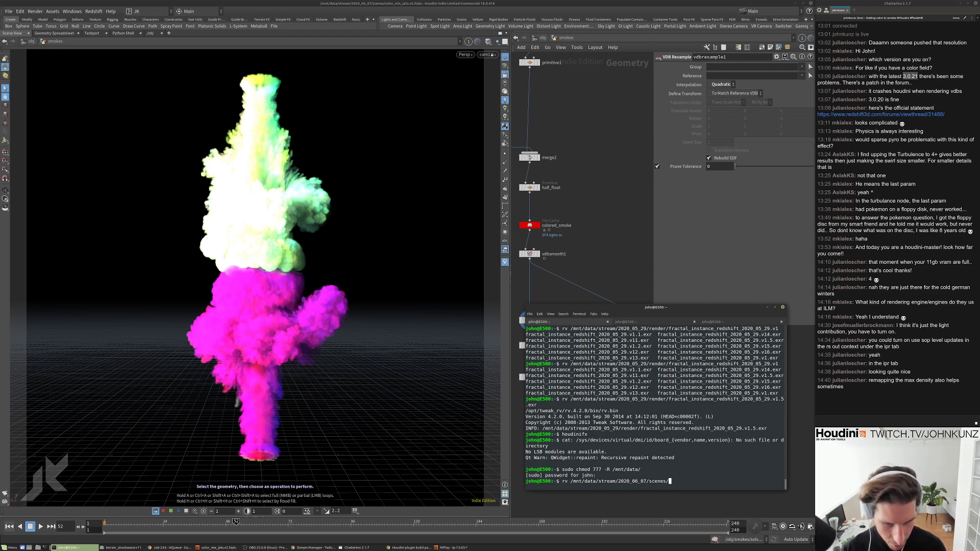
{"action": "key", "text": "Tab"}
{"action": "key", "text": "Tab"}
{"action": "key", "text": "Tab"}
Trim the rv path back to the stream folder and bring up the Redshift plugin patch page.
{"action": "key", "text": "BackSpace"}
{"action": "key", "text": "BackSpace"}
{"action": "key", "text": "BackSpace"}
{"action": "key", "text": "BackSpace"}
{"action": "key", "text": "BackSpace"}
{"action": "key", "text": "BackSpace"}
{"action": "key", "text": "BackSpace"}
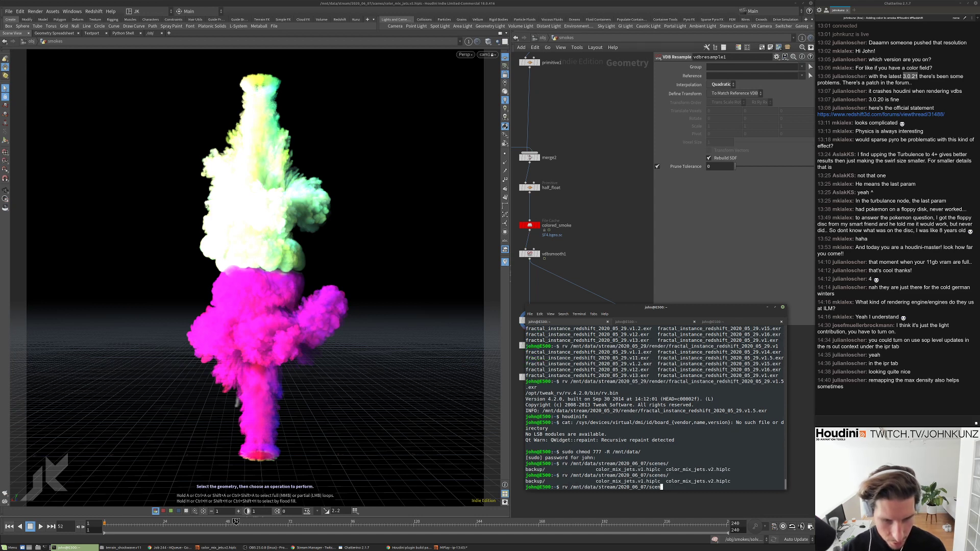
{"action": "type", "text": "re"}
{"action": "key", "text": "BackSpace"}
{"action": "key", "text": "BackSpace"}
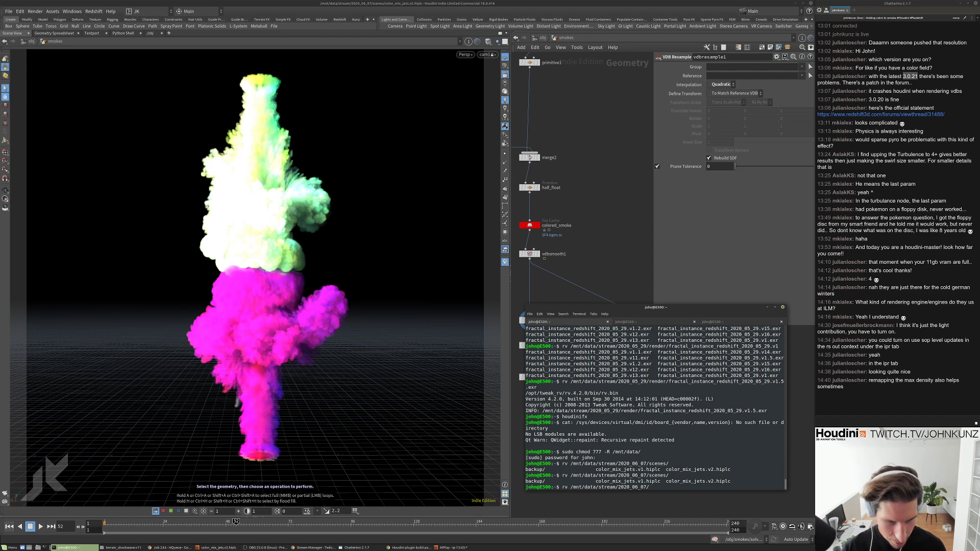
{"action": "type", "text": "../"}
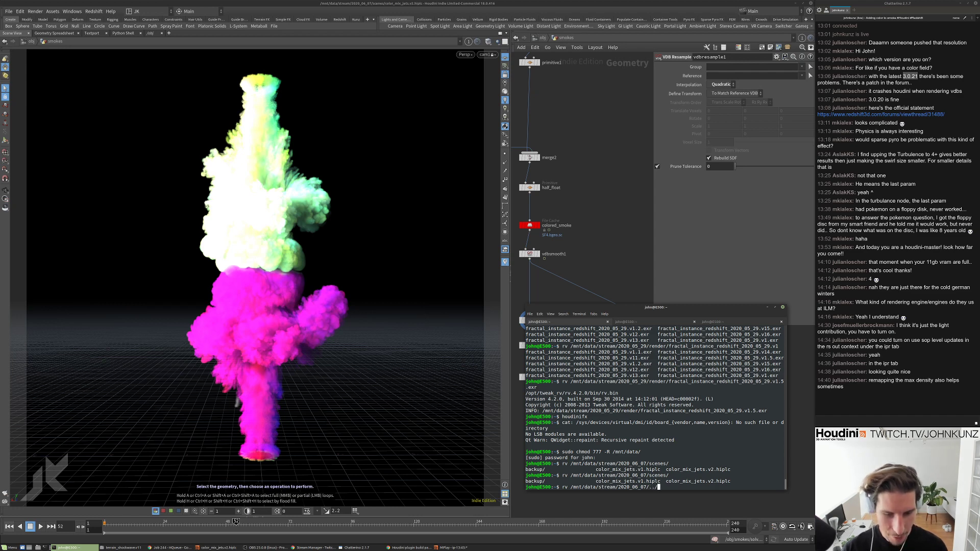
{"action": "key", "text": "BackSpace"}
{"action": "key", "text": "BackSpace"}
{"action": "key", "text": "BackSpace"}
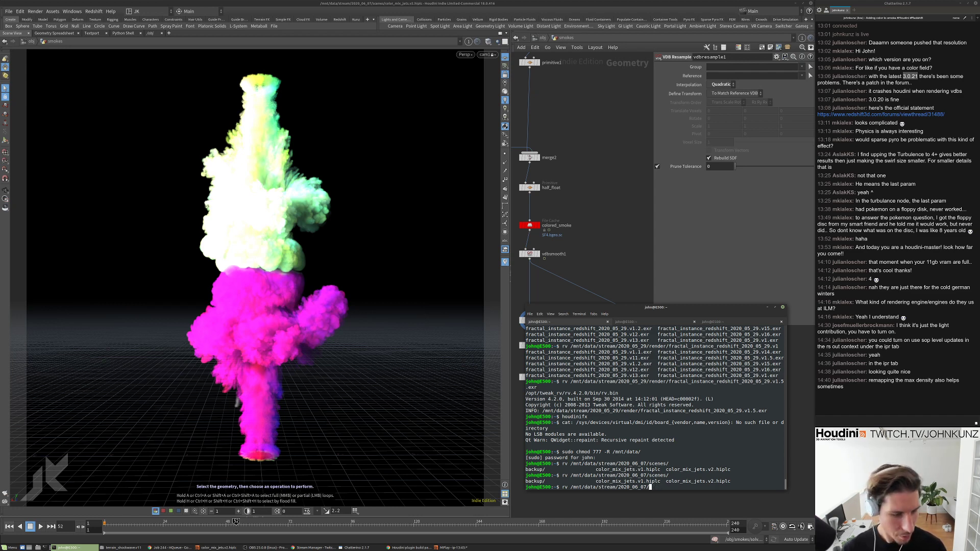
{"action": "left_click", "coordinate": [426, 546]}
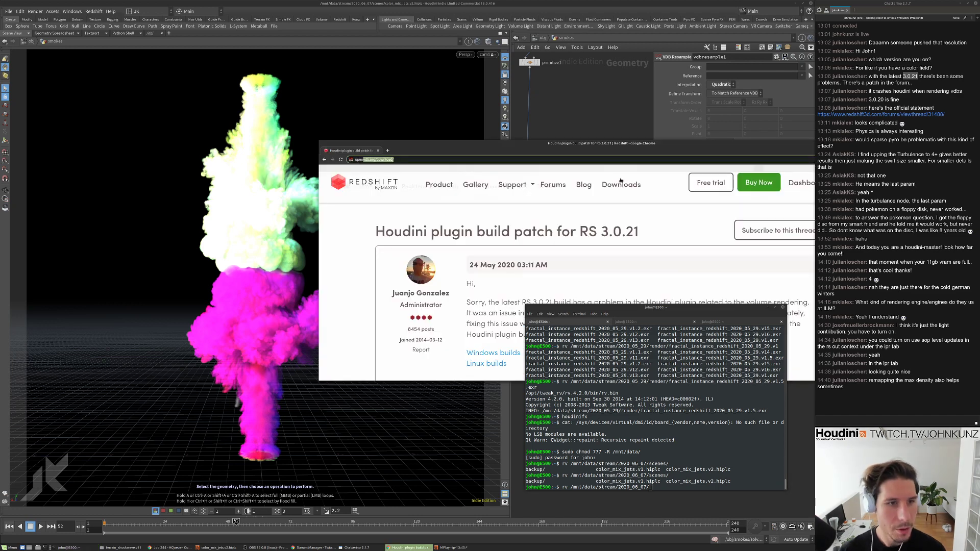
Hide the Redshift patch page and open child job 246 from HQueue's job 244 page.
{"action": "key", "text": "super+Down"}
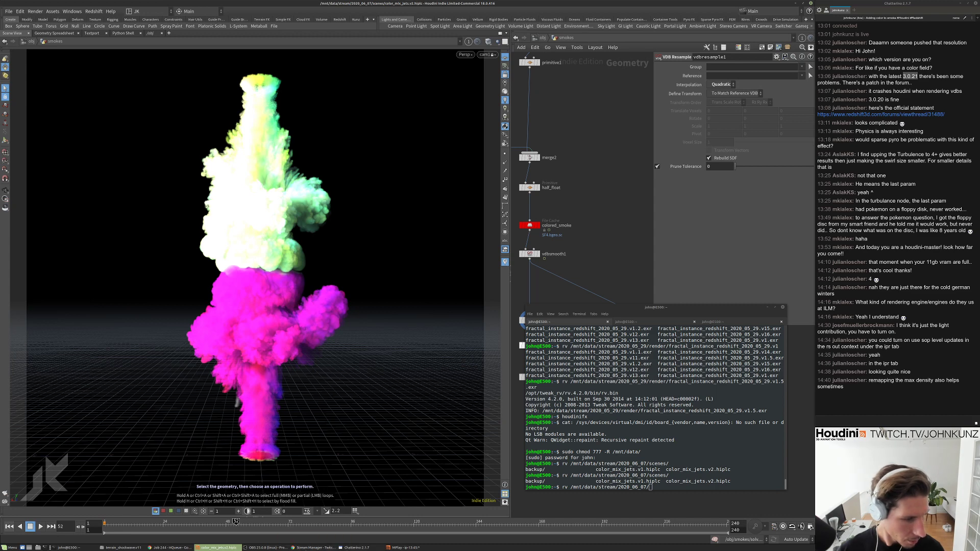
{"action": "left_click", "coordinate": [189, 548]}
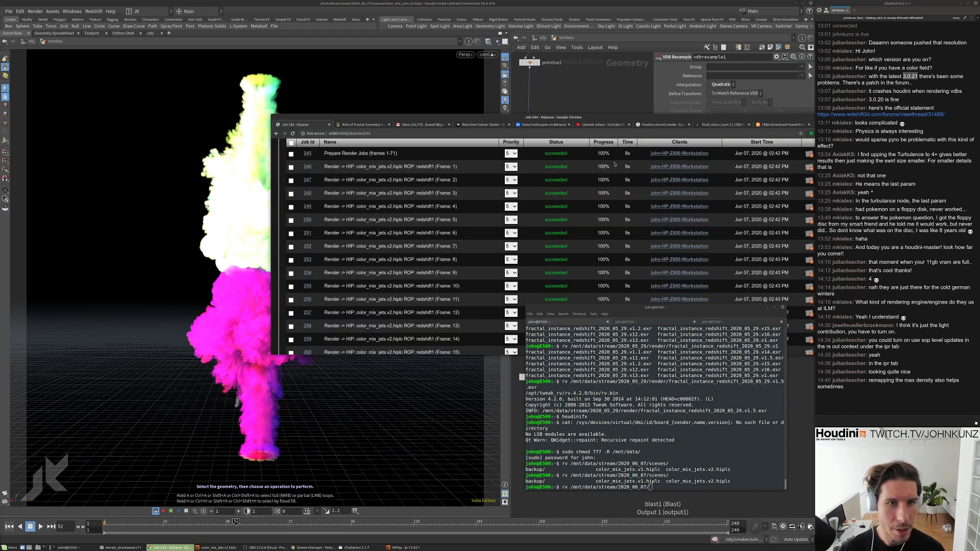
{"action": "scroll", "coordinate": [615, 164], "scroll_direction": "up", "scroll_amount": 2}
{"action": "left_click", "coordinate": [313, 210]}
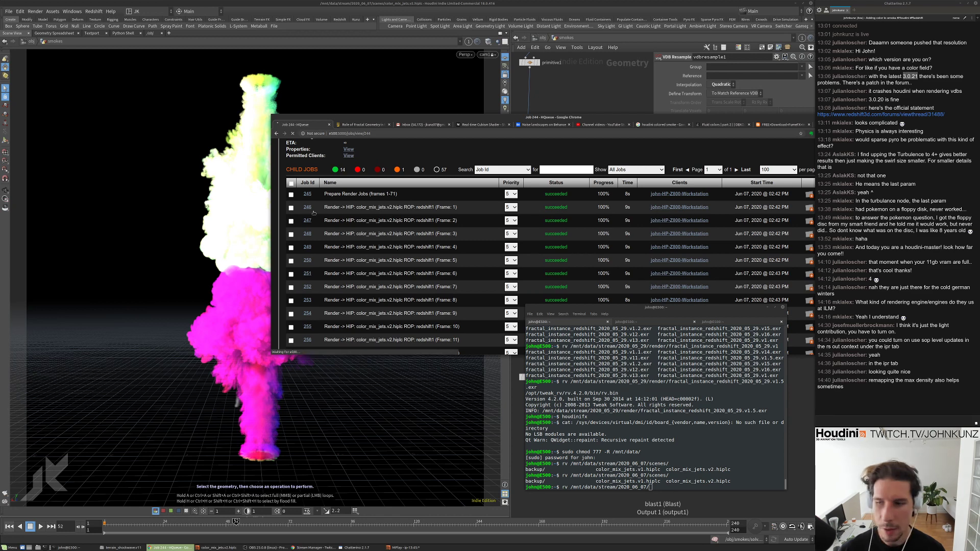
Read job 246's output log, then type 'rv /mnt/data/stream/2020_06_07/' in Terminal.
{"action": "scroll", "coordinate": [436, 264], "scroll_direction": "down", "scroll_amount": 4}
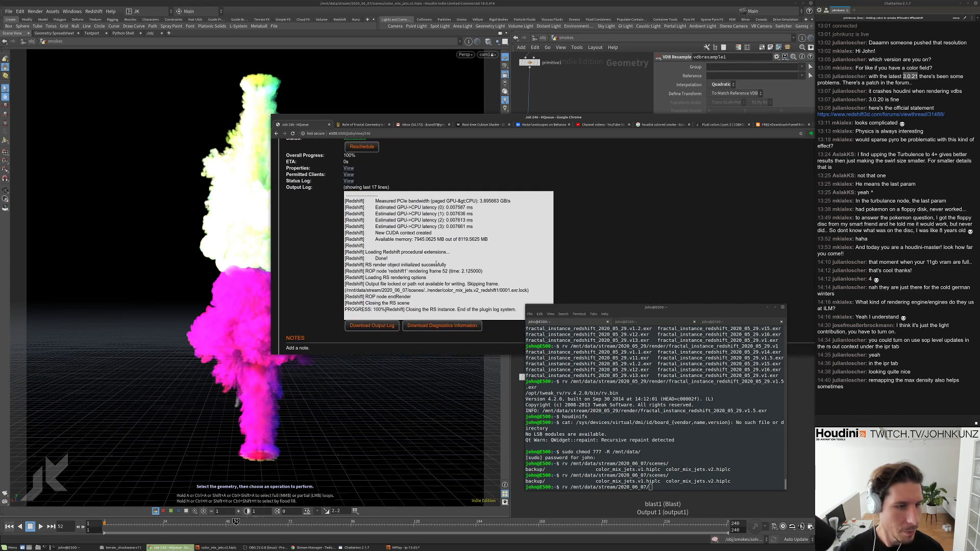
{"action": "scroll", "coordinate": [436, 263], "scroll_direction": "down", "scroll_amount": 1}
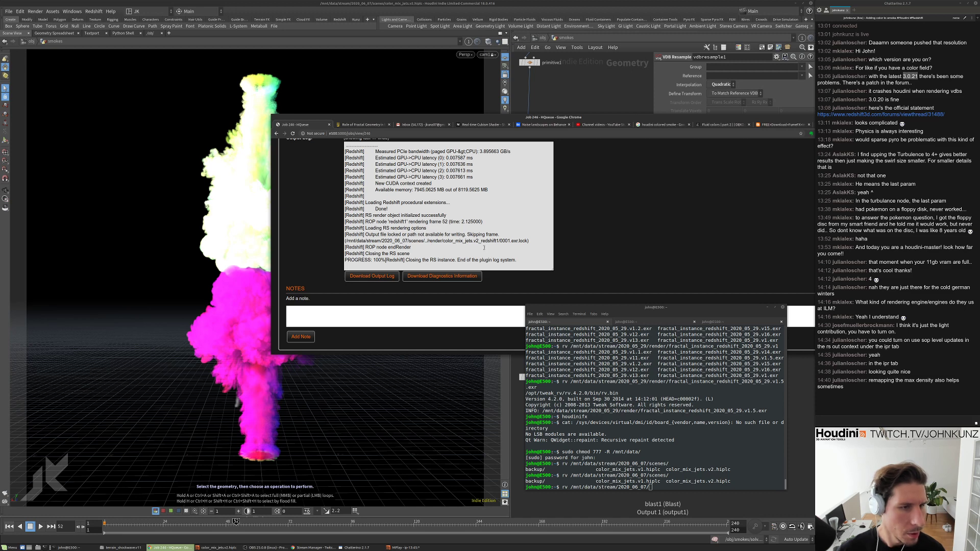
{"action": "left_click", "coordinate": [585, 306]}
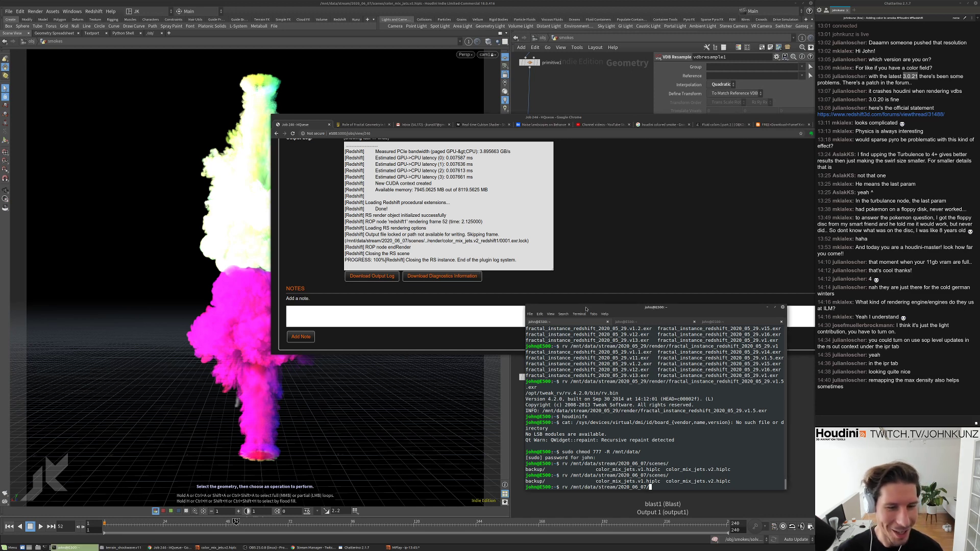
{"action": "key", "text": "Up"}
{"action": "key", "text": "Up"}
{"action": "key", "text": "Up"}
{"action": "key", "text": "Up"}
{"action": "key", "text": "Up"}
{"action": "key", "text": "ctrl+c"}
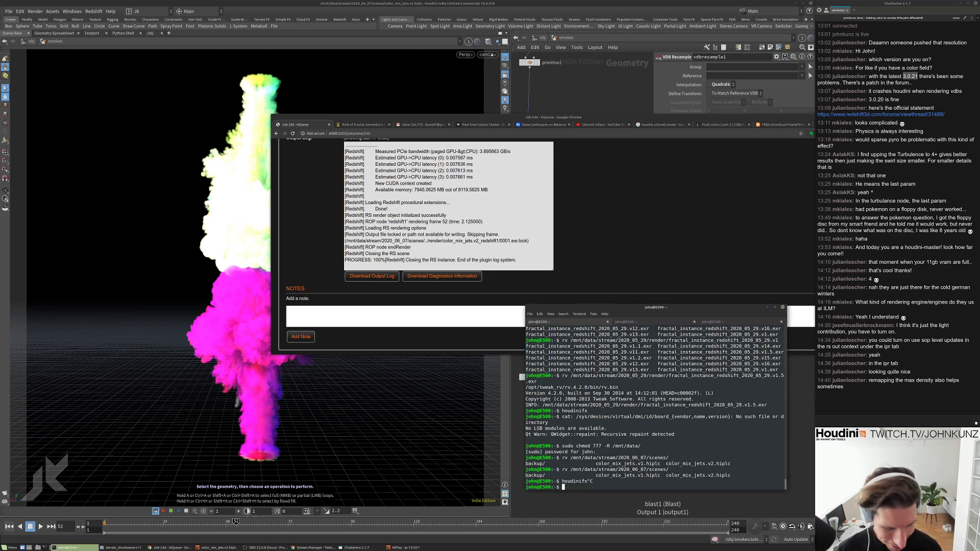
{"action": "type", "text": "rv /mnt/data/stream/2020_06_07/"}
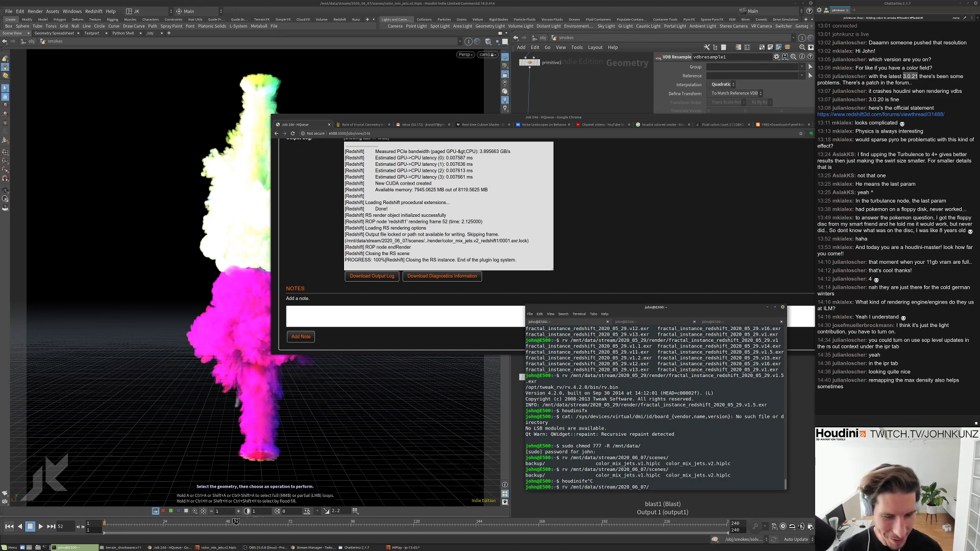
Re-run 'sudo chmod 777 -R /mnt/data/' from history and enter the sudo password.
{"action": "key", "text": "Up"}
{"action": "key", "text": "Up"}
{"action": "key", "text": "Up"}
{"action": "key", "text": "Up"}
{"action": "key", "text": "Up"}
{"action": "key", "text": "Up"}
{"action": "key", "text": "Up"}
{"action": "key", "text": "Up"}
{"action": "key", "text": "Up"}
{"action": "key", "text": "Up"}
{"action": "key", "text": "Up"}
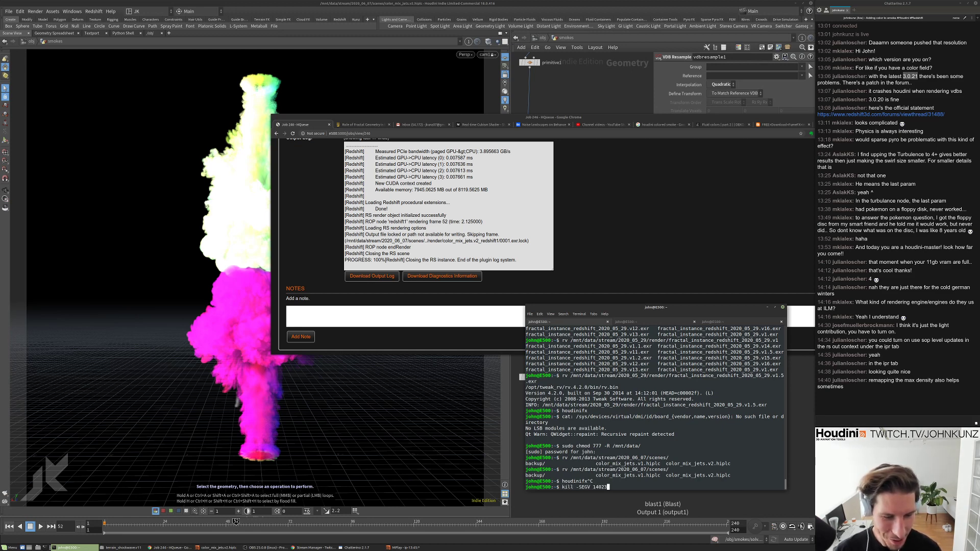
{"action": "key", "text": "Down"}
{"action": "key", "text": "Down"}
{"action": "key", "text": "Down"}
{"action": "key", "text": "Down"}
{"action": "key", "text": "Down"}
{"action": "key", "text": "Down"}
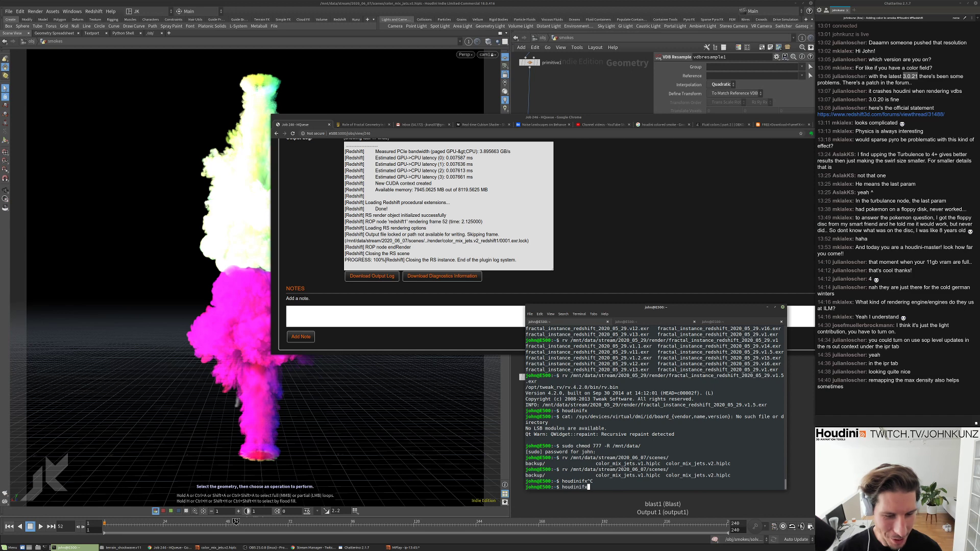
{"action": "key", "text": "Down"}
{"action": "key", "text": "Down"}
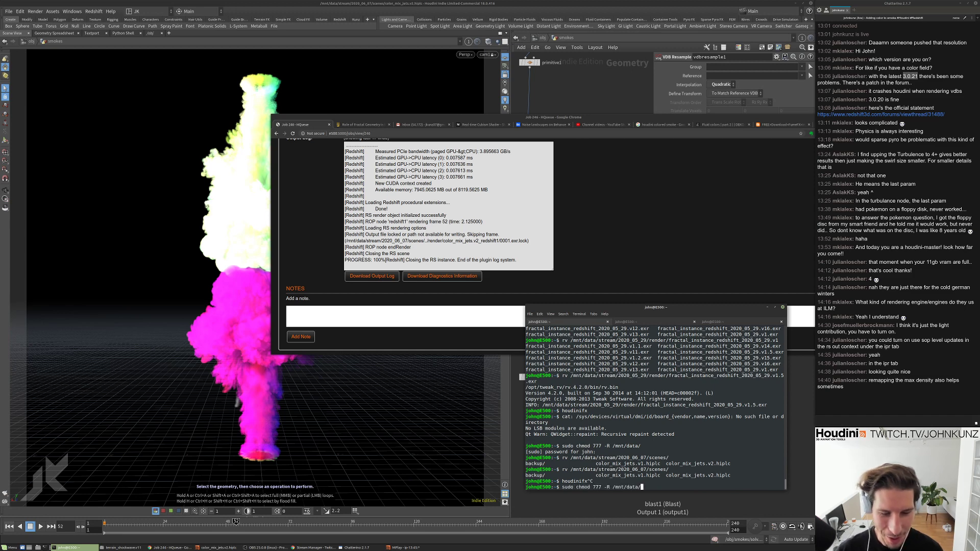
{"action": "key", "text": "Return"}
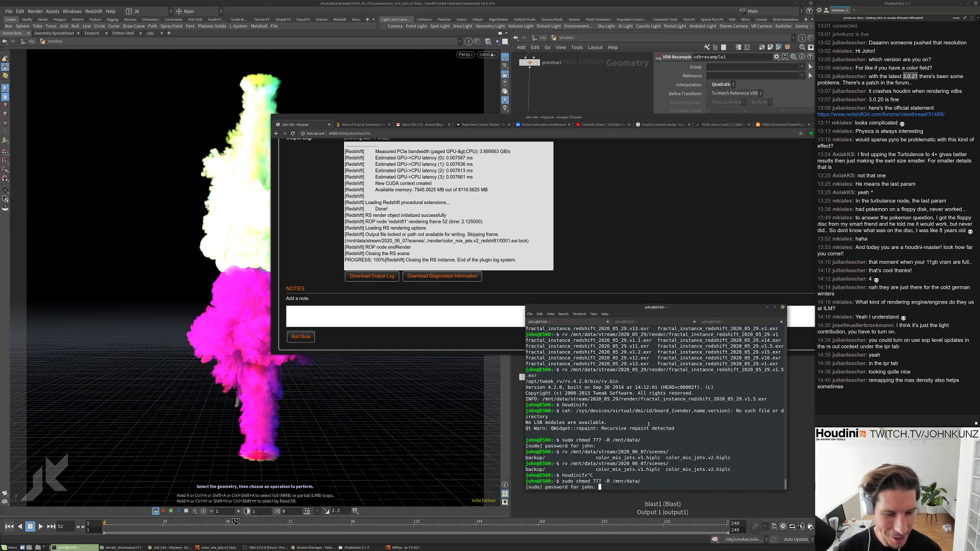
{"action": "type", "text": "******"}
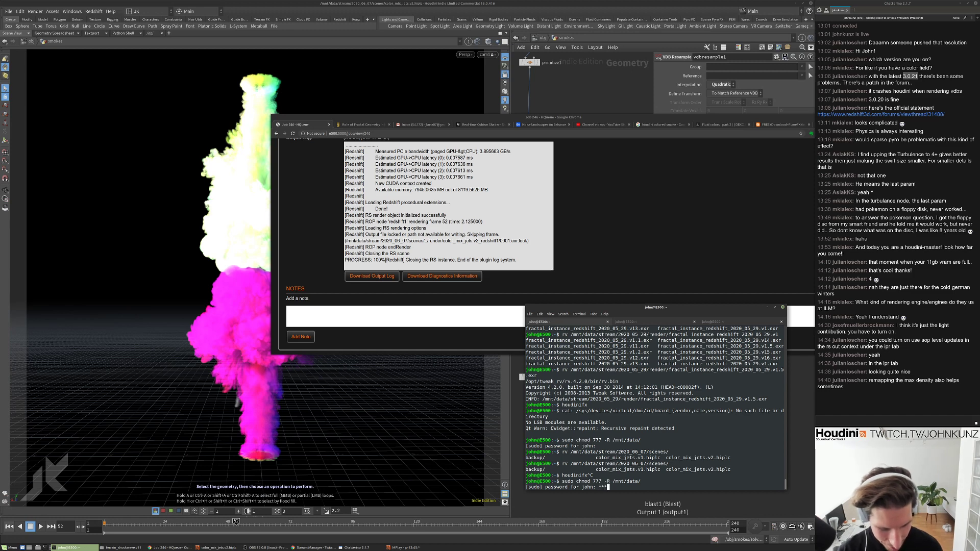
{"action": "key", "text": "Return"}
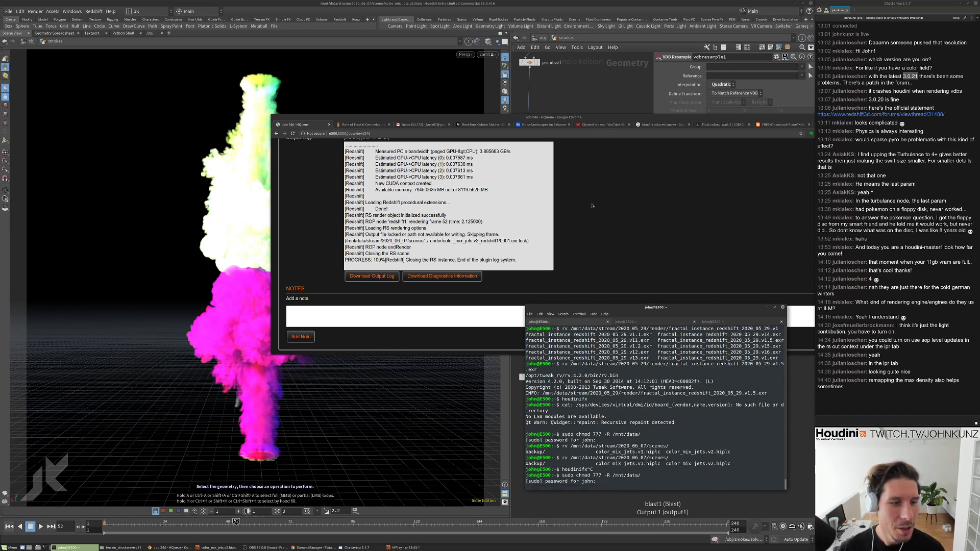
Cancel the running color_mix_jets render job 244 from the HQueue dashboard.
{"action": "left_click", "coordinate": [317, 286]}
{"action": "scroll", "coordinate": [316, 286], "scroll_direction": "up", "scroll_amount": 5}
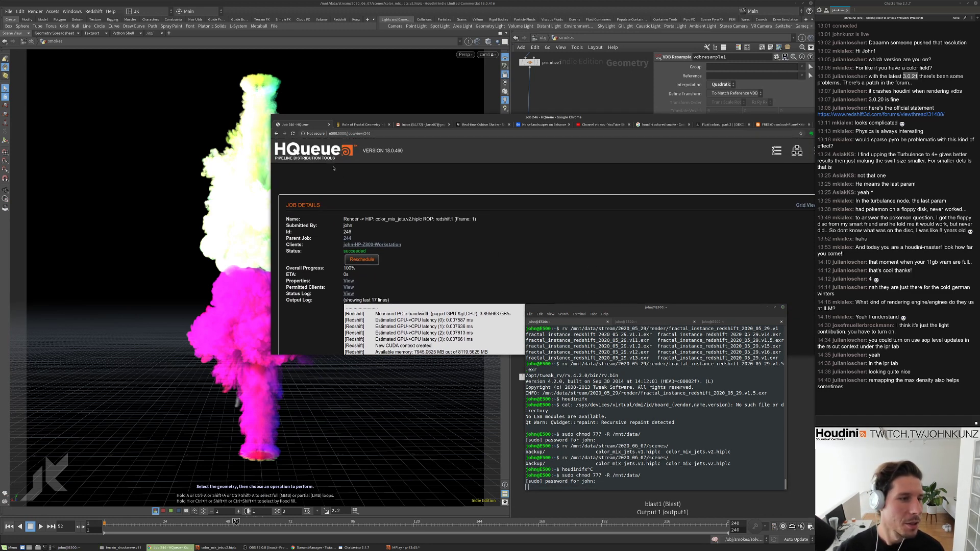
{"action": "left_click", "coordinate": [311, 150]}
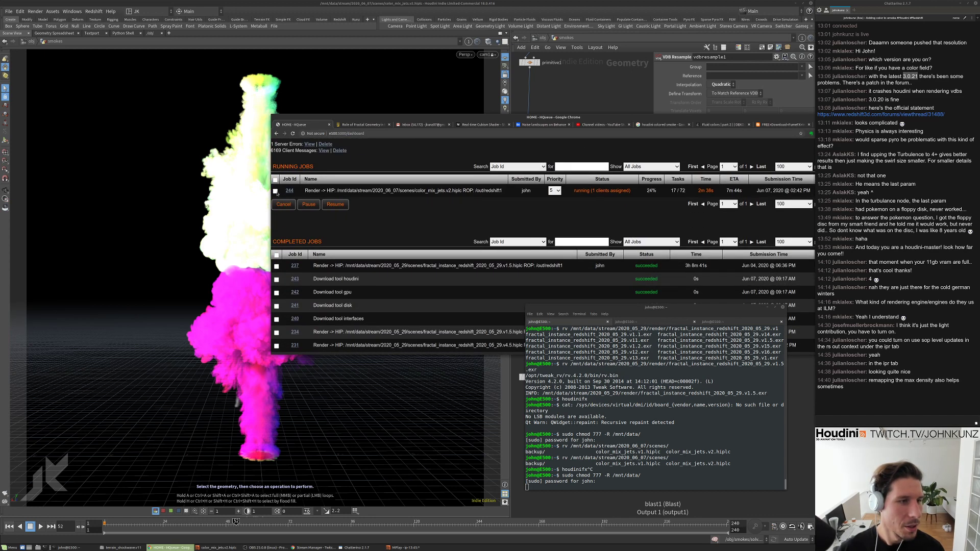
{"action": "left_click", "coordinate": [276, 190]}
{"action": "left_click", "coordinate": [283, 204]}
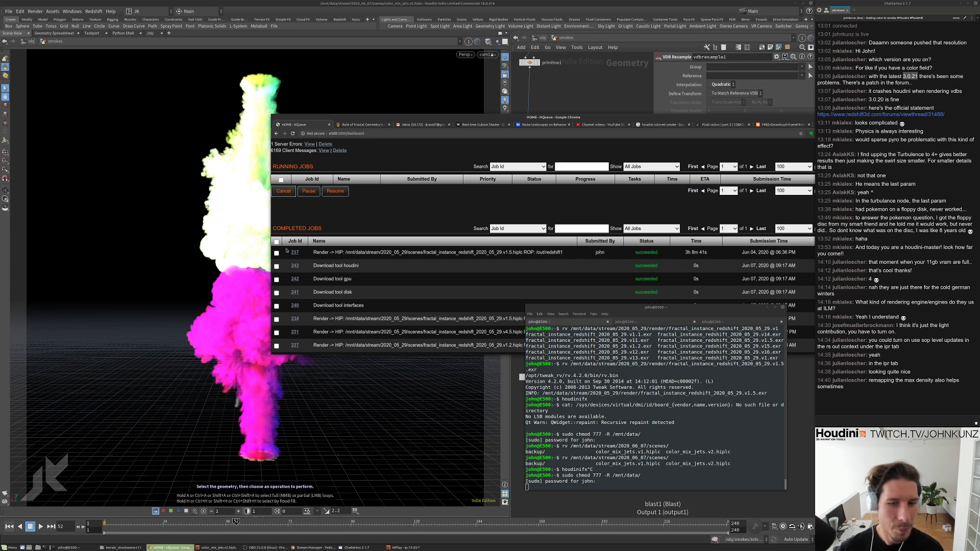
Open job 244's Job Details from the Completed Jobs list and scroll through its child jobs.
{"action": "scroll", "coordinate": [287, 231], "scroll_direction": "down", "scroll_amount": 3}
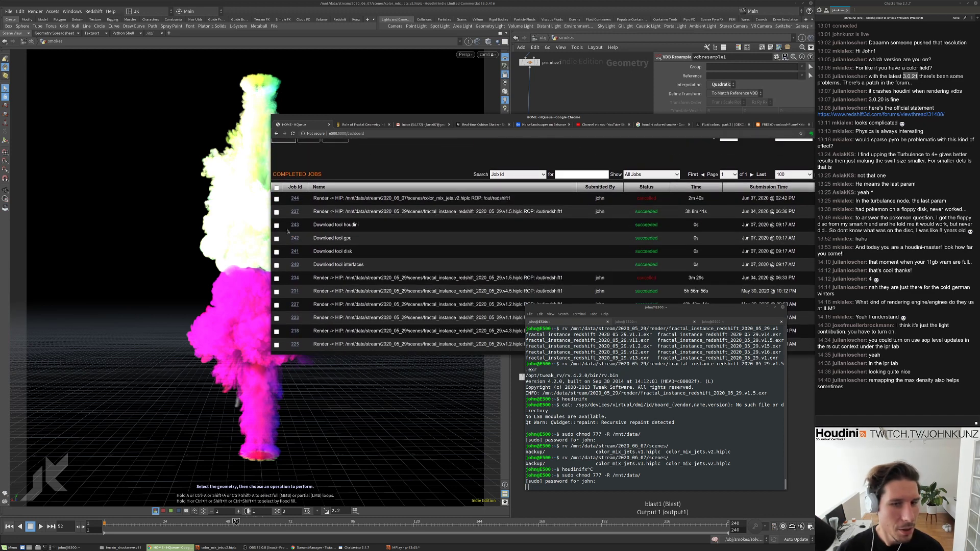
{"action": "left_click", "coordinate": [276, 199]}
{"action": "scroll", "coordinate": [286, 209], "scroll_direction": "up", "scroll_amount": 2}
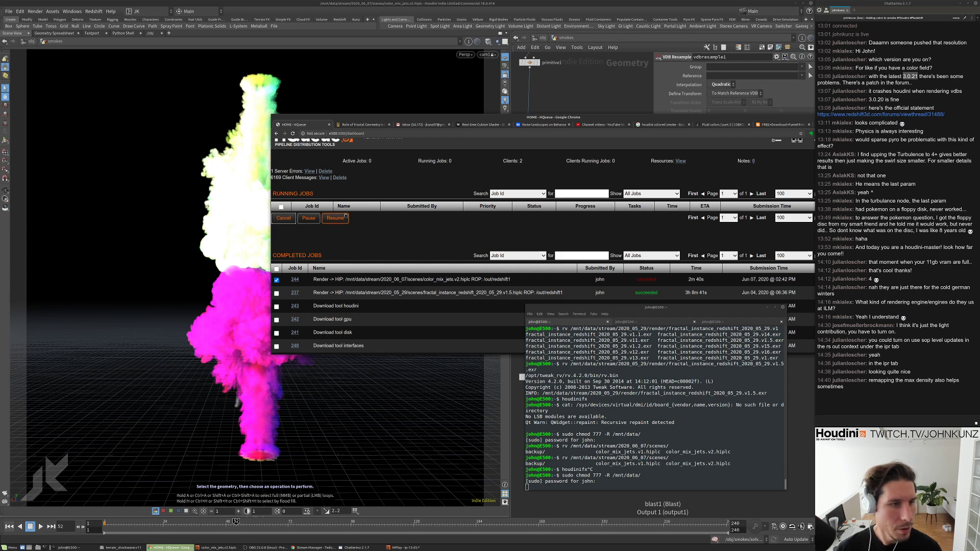
{"action": "left_click", "coordinate": [295, 279]}
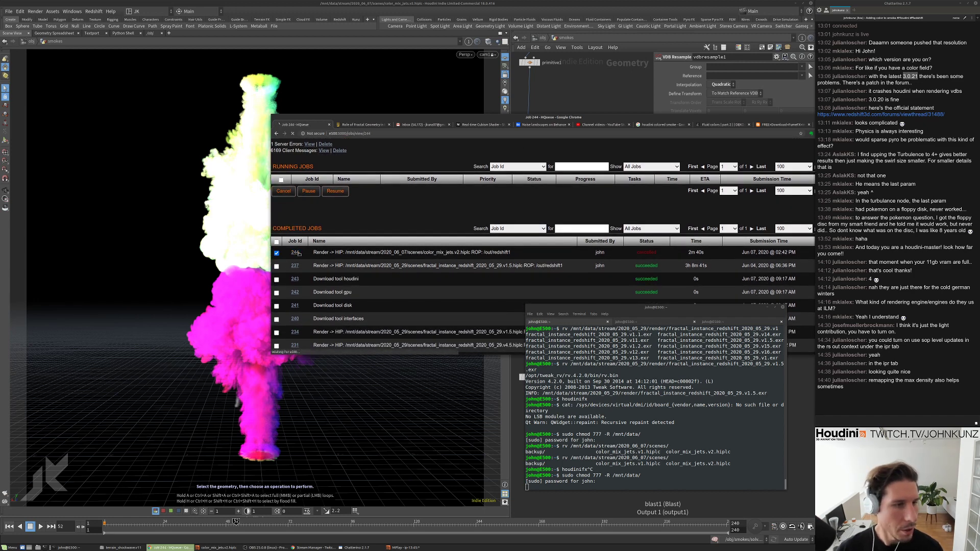
{"action": "scroll", "coordinate": [393, 196], "scroll_direction": "down", "scroll_amount": 1}
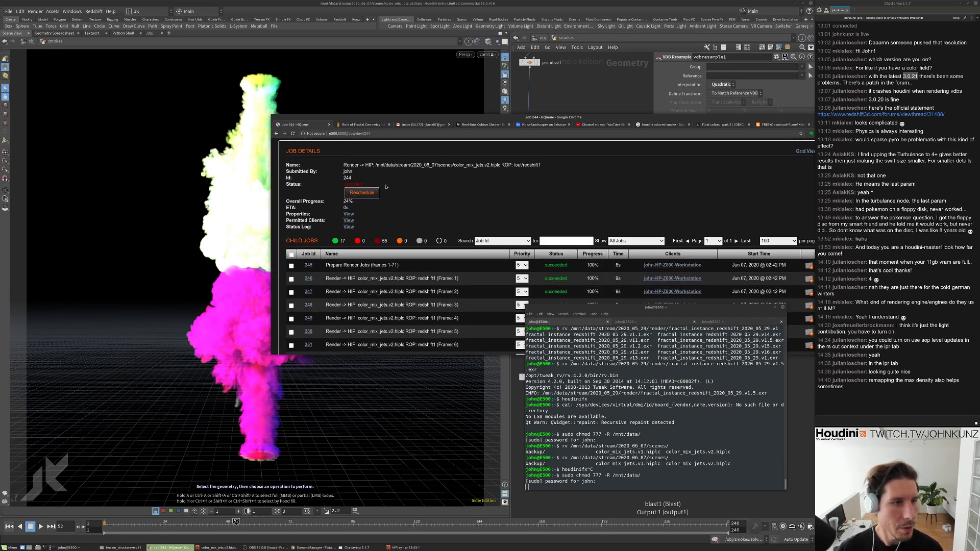
{"action": "scroll", "coordinate": [386, 187], "scroll_direction": "up", "scroll_amount": 1}
{"action": "scroll", "coordinate": [385, 187], "scroll_direction": "down", "scroll_amount": 1}
Return to Houdini's smoke network and roll up the terminal window.
{"action": "left_click", "coordinate": [604, 97]}
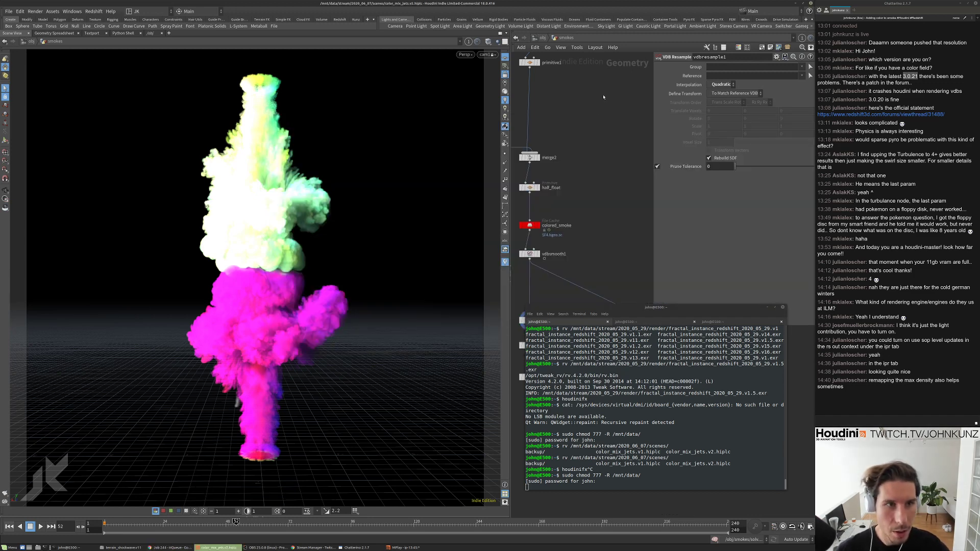
{"action": "middle_click_drag", "start_coordinate": [556, 300], "coordinate": [567, 187]}
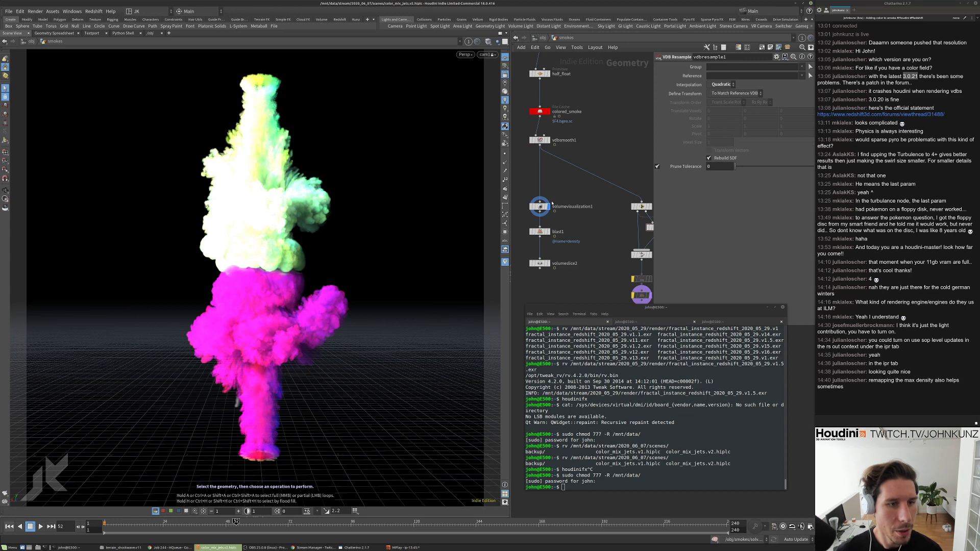
{"action": "double_click", "coordinate": [663, 308]}
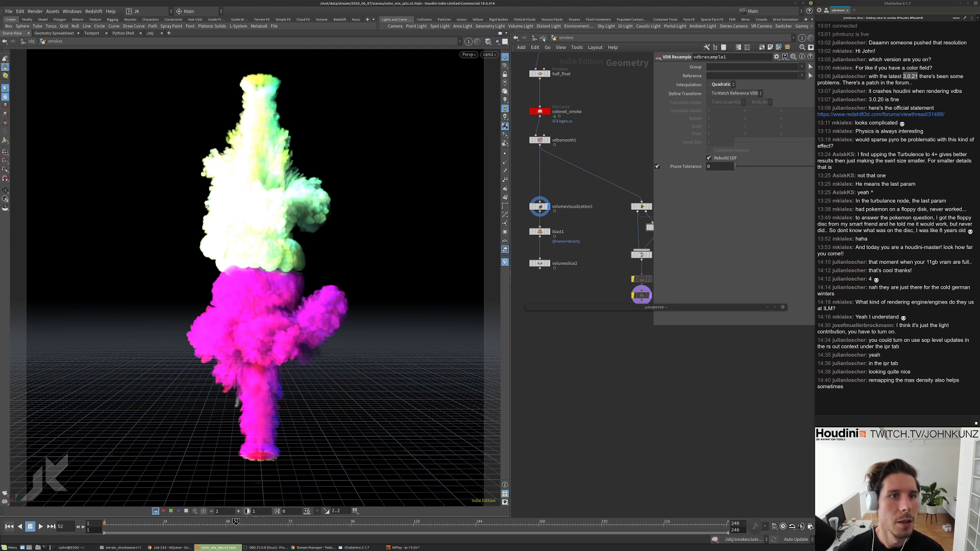
Go up to /obj and switch to the empty Solaris stage context.
{"action": "left_click", "coordinate": [542, 39]}
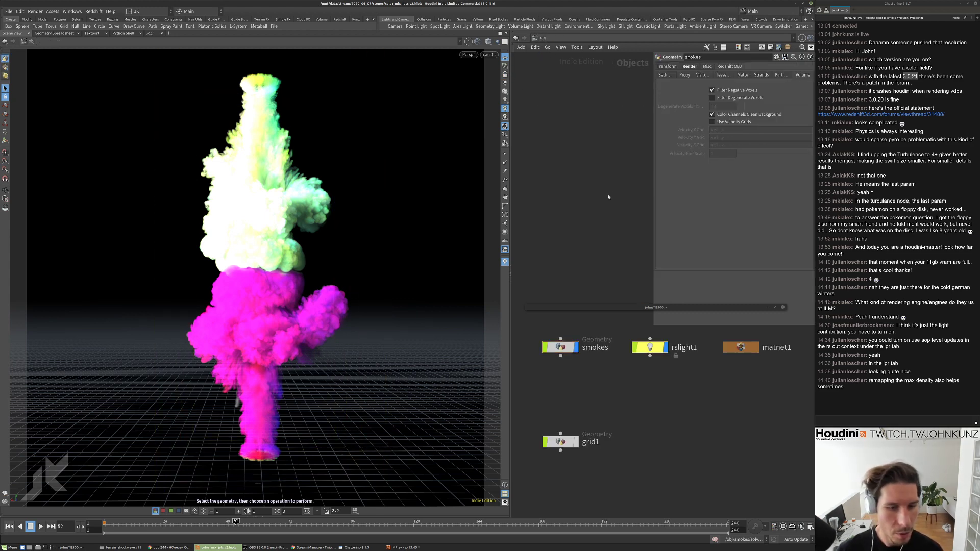
{"action": "left_click", "coordinate": [535, 38]}
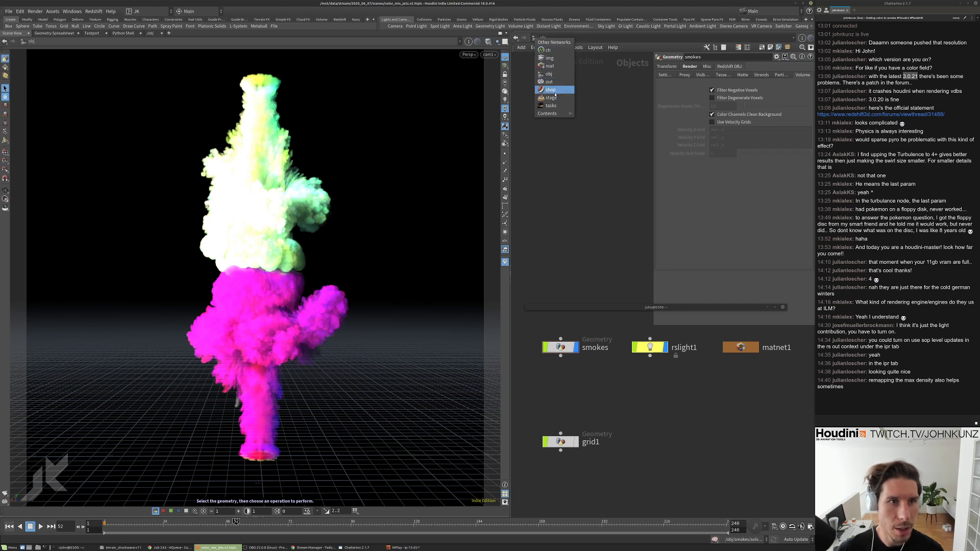
{"action": "left_click", "coordinate": [551, 94]}
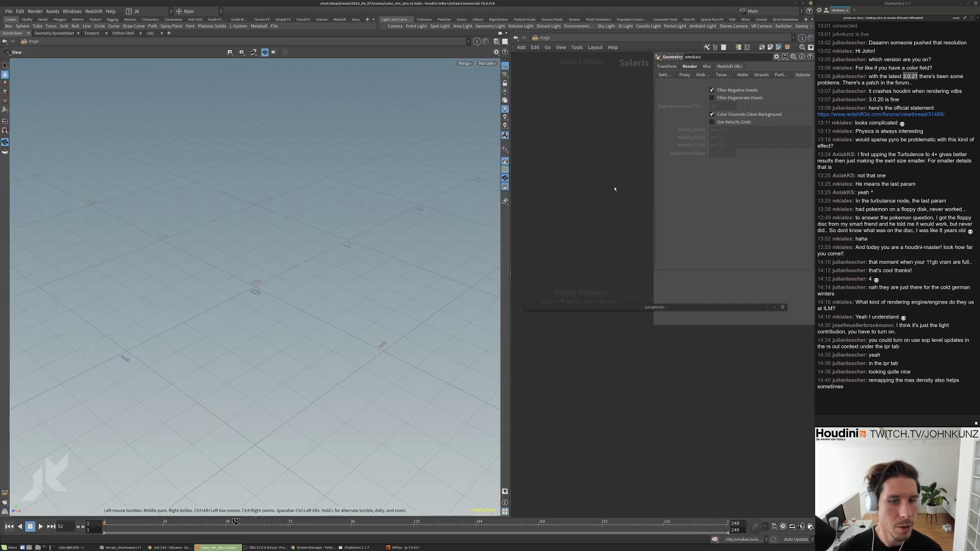
{"action": "left_click_drag", "start_coordinate": [691, 306], "coordinate": [693, 397]}
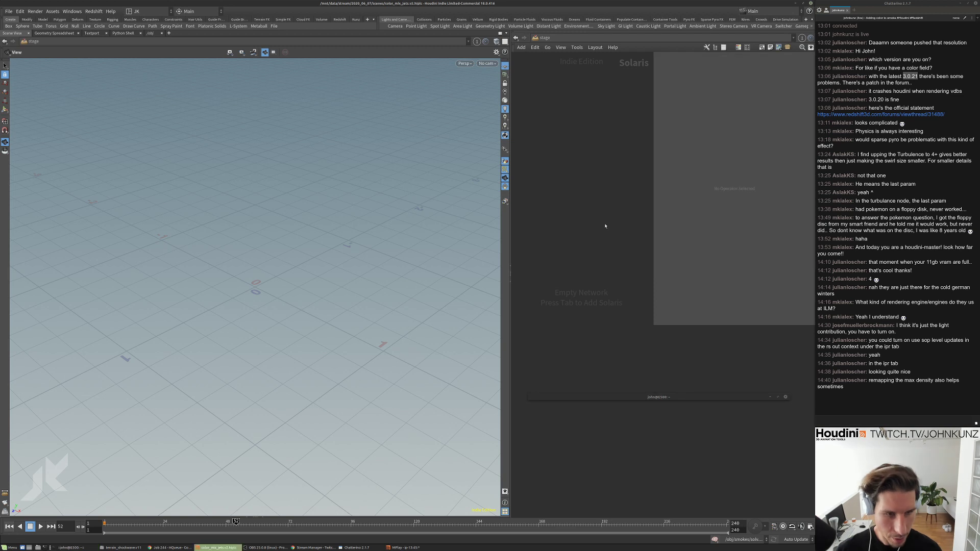
{"action": "left_click", "coordinate": [465, 64]}
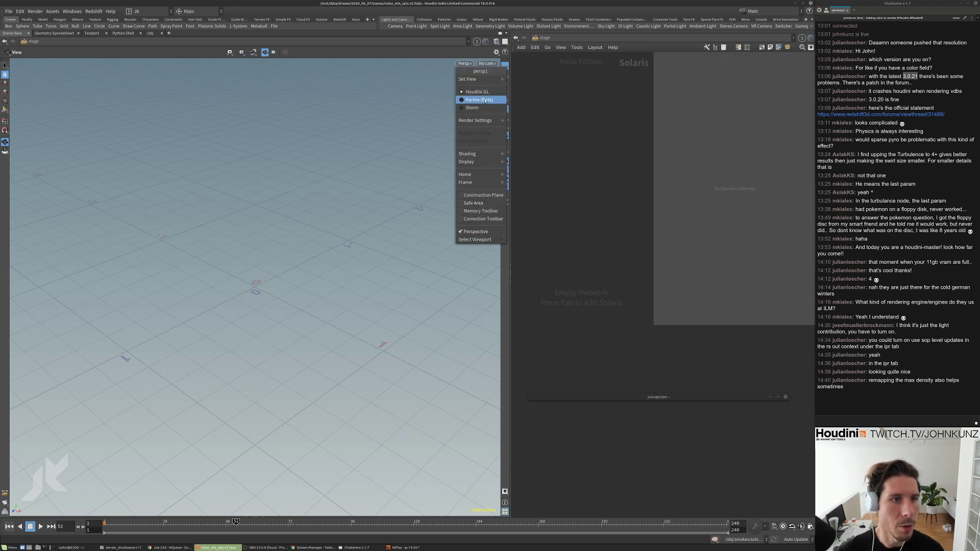
{"action": "left_click", "coordinate": [585, 139]}
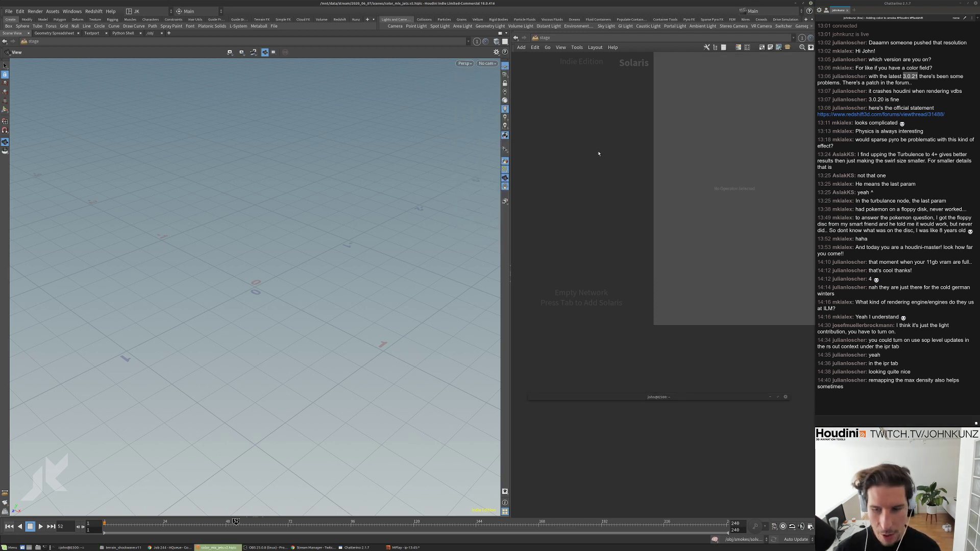
Create sopimport1 by searching 'sop' in the stage network's Tab menu, after abandoning a 'lay' search.
{"action": "key", "text": "Tab"}
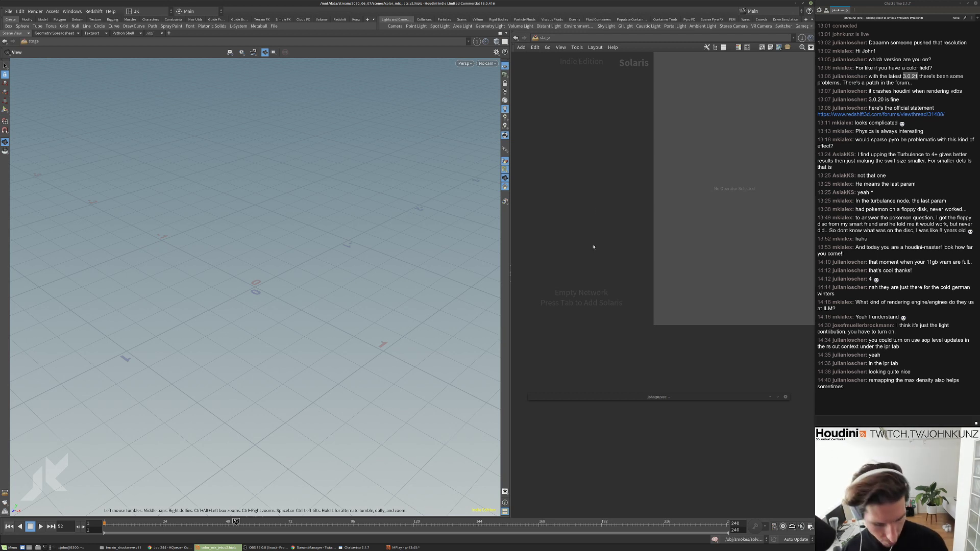
{"action": "key", "text": "Tab"}
{"action": "type", "text": "lay"}
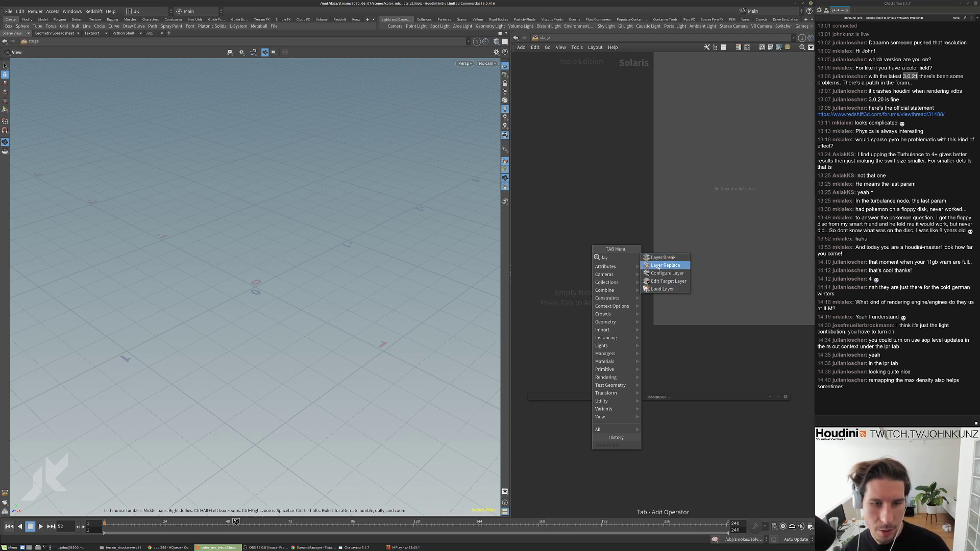
{"action": "key", "text": "Escape"}
{"action": "key", "text": "Tab"}
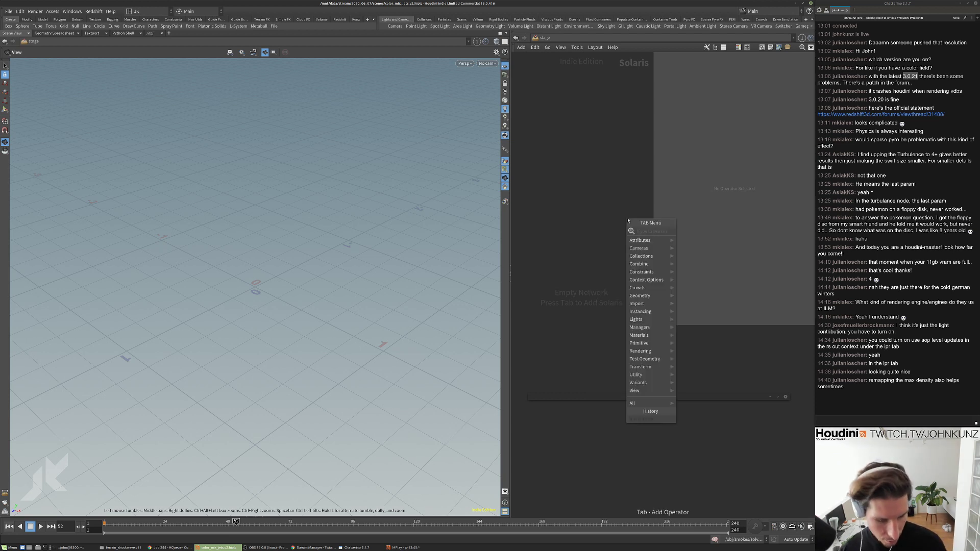
{"action": "type", "text": "sop"}
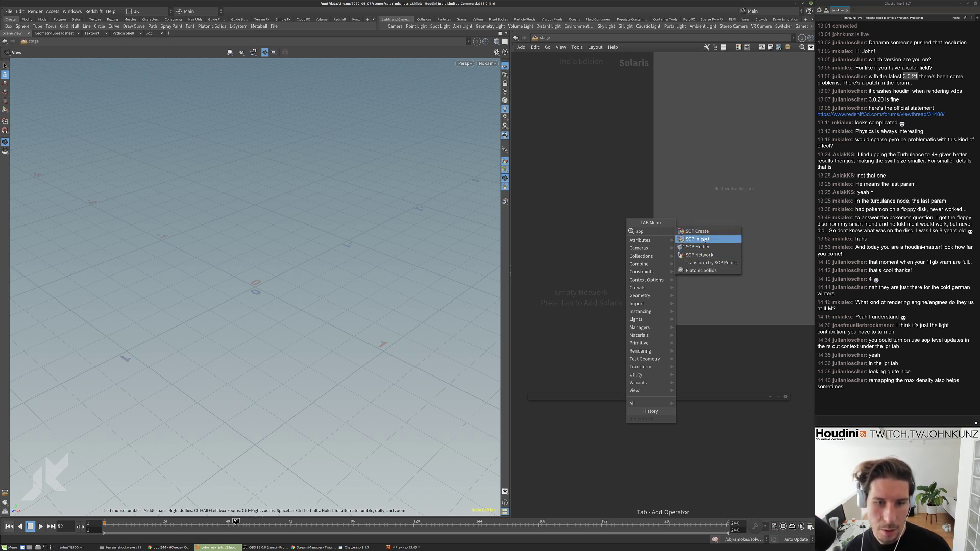
{"action": "key", "text": "Down"}
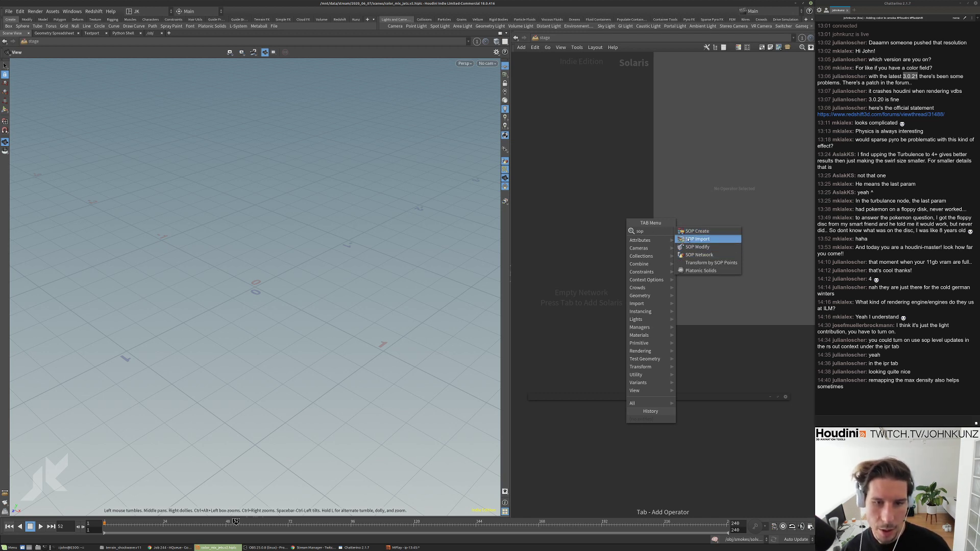
{"action": "key", "text": "Return"}
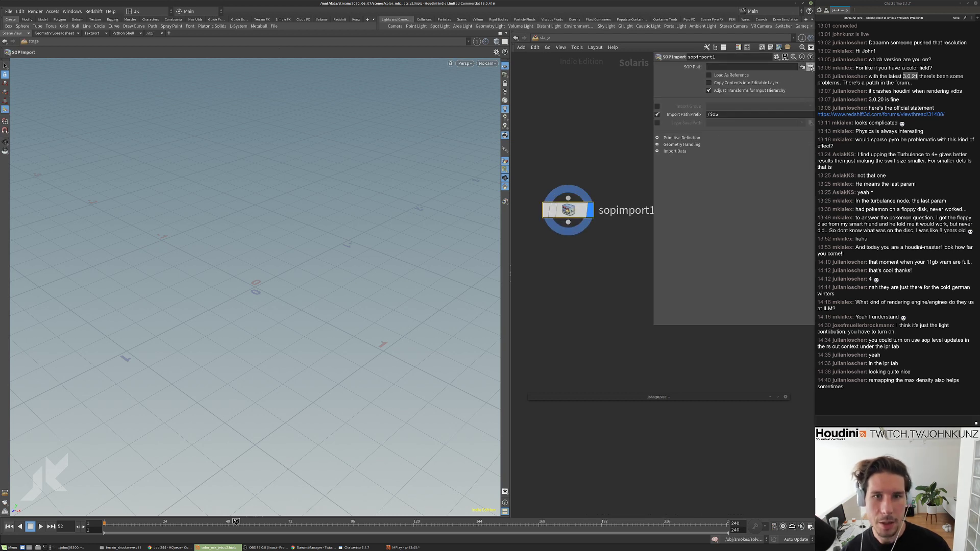
Point sopimport1's SOP Path at the smokes object, leaving load-as-reference off.
{"action": "left_click", "coordinate": [802, 67]}
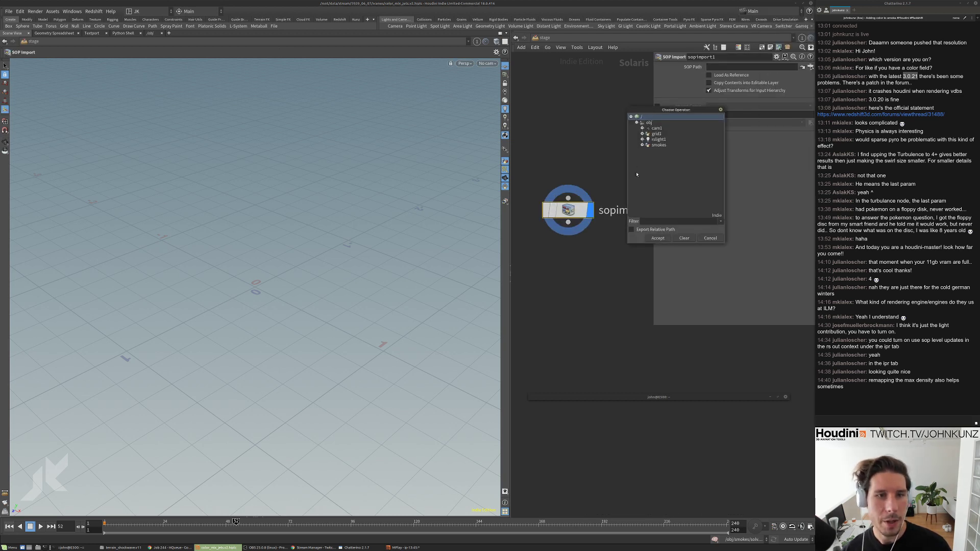
{"action": "left_click", "coordinate": [643, 145]}
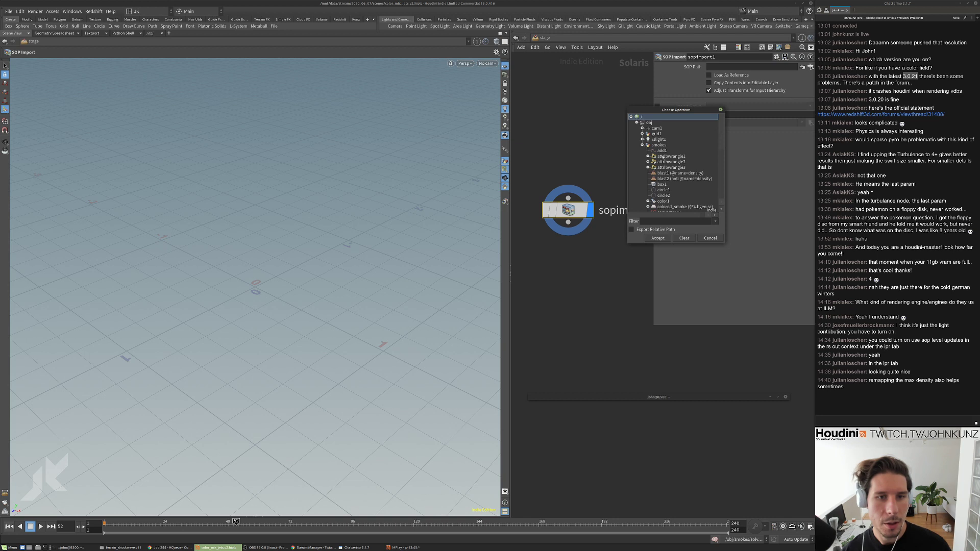
{"action": "left_click_drag", "start_coordinate": [720, 142], "coordinate": [720, 192]}
{"action": "scroll", "coordinate": [674, 201], "scroll_direction": "up", "scroll_amount": 15}
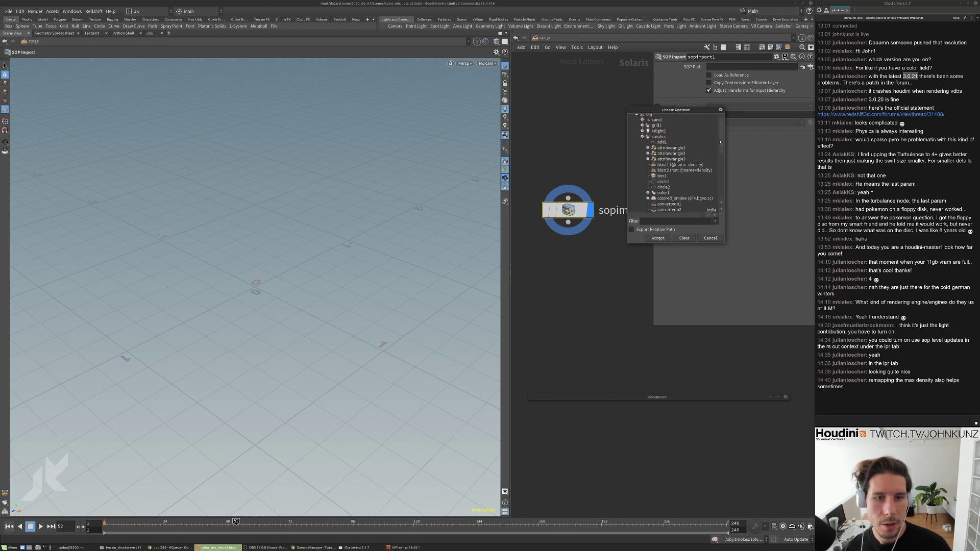
{"action": "left_click", "coordinate": [658, 239]}
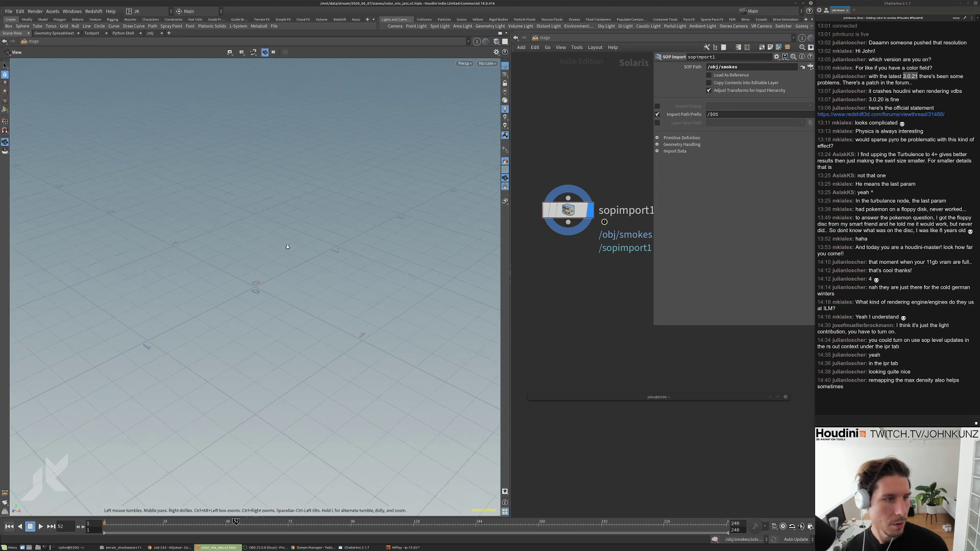
{"action": "left_click", "coordinate": [722, 75]}
{"action": "left_click", "coordinate": [722, 76]}
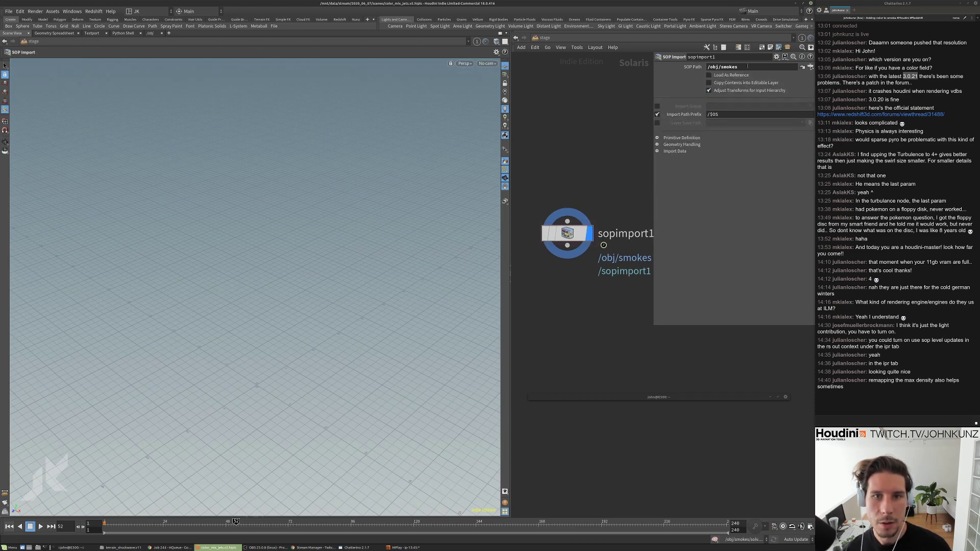
Change sopimport1's SOP Path to /obj/smokes/colored_smoke.
{"action": "left_click", "coordinate": [810, 67]}
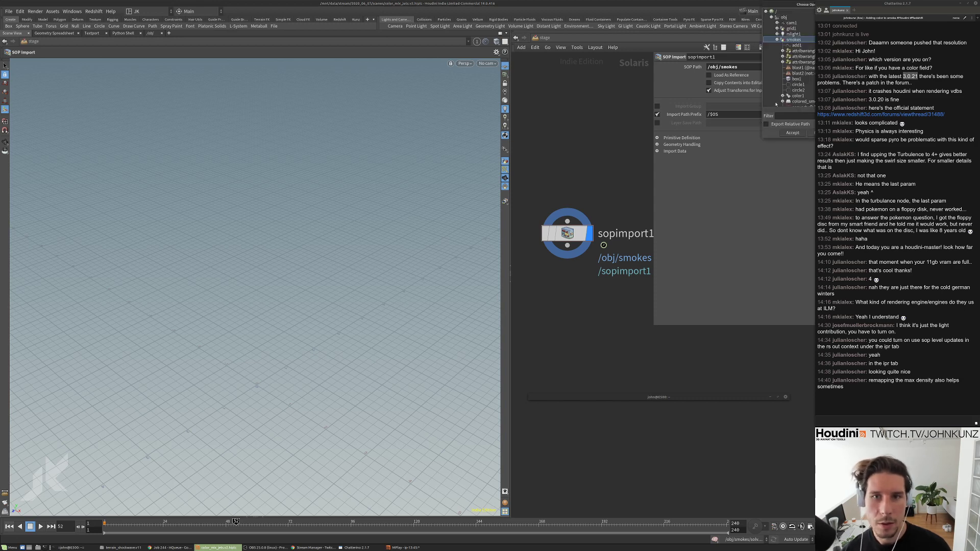
{"action": "left_click_drag", "start_coordinate": [762, 137], "coordinate": [628, 235]}
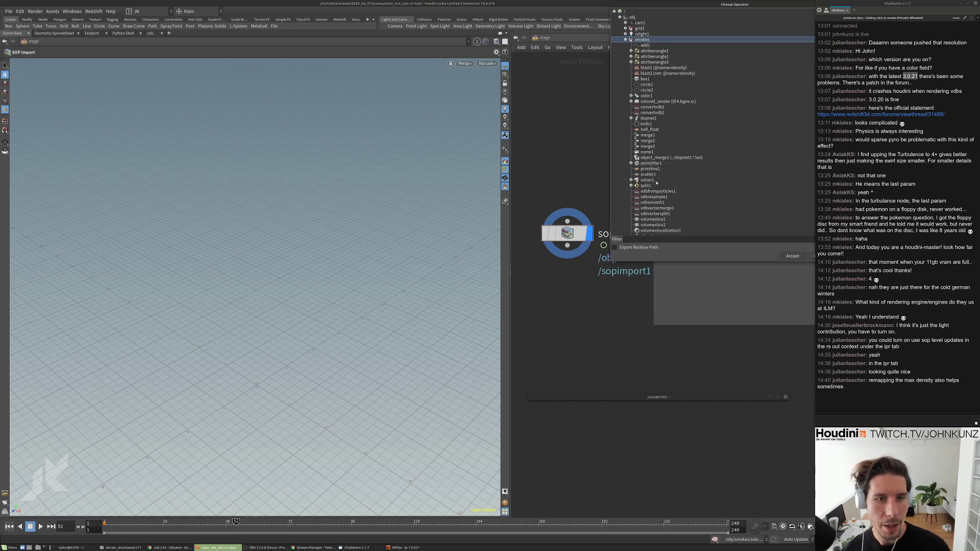
{"action": "scroll", "coordinate": [663, 165], "scroll_direction": "down", "scroll_amount": 1}
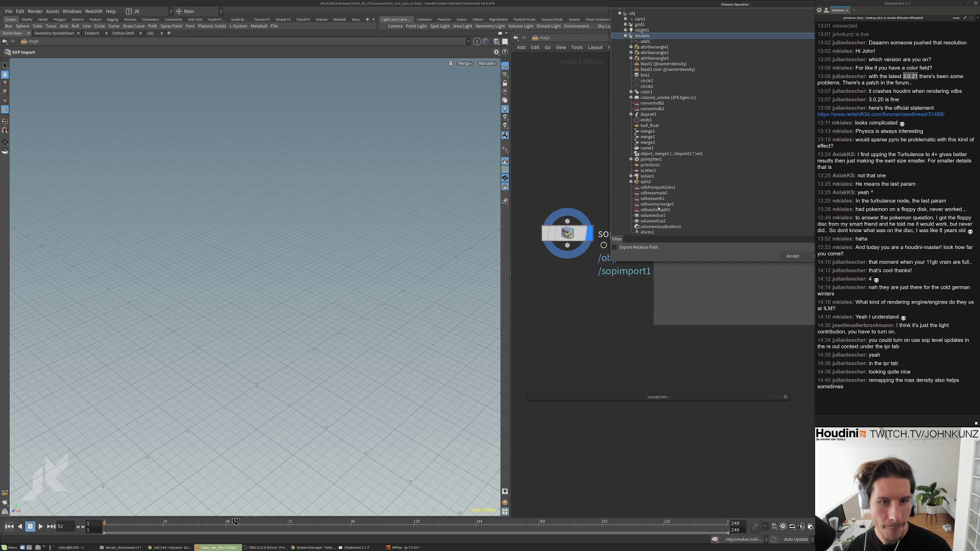
{"action": "double_click", "coordinate": [658, 98]}
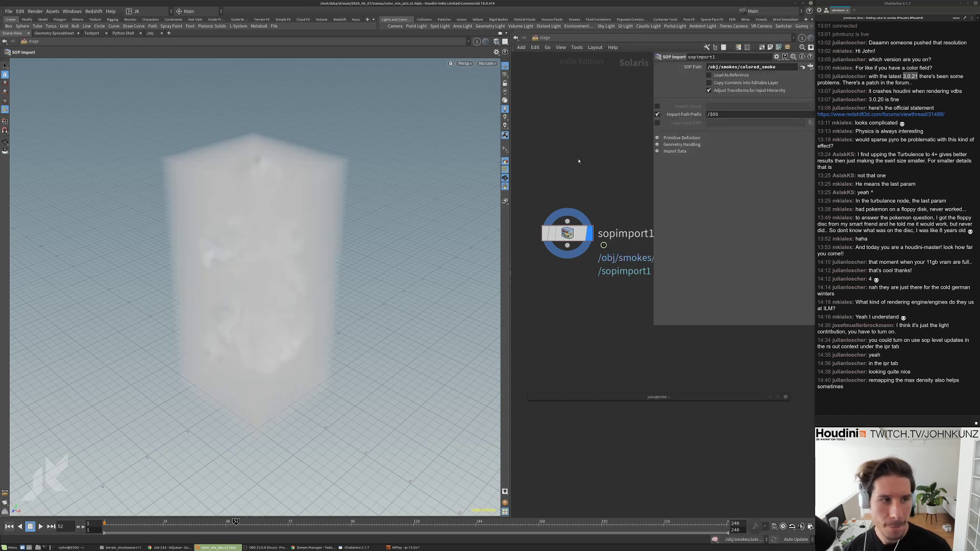
Tumble the view to eye level and render the Solaris viewport with Karma.
{"action": "left_click_drag", "start_coordinate": [255, 215], "coordinate": [356, 184], "text": "alt"}
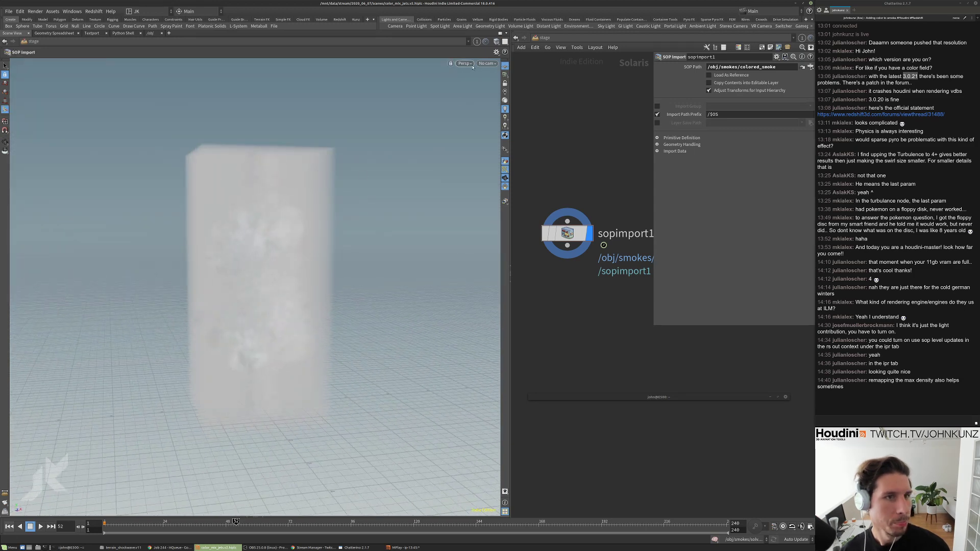
{"action": "left_click", "coordinate": [464, 63]}
{"action": "left_click", "coordinate": [477, 99]}
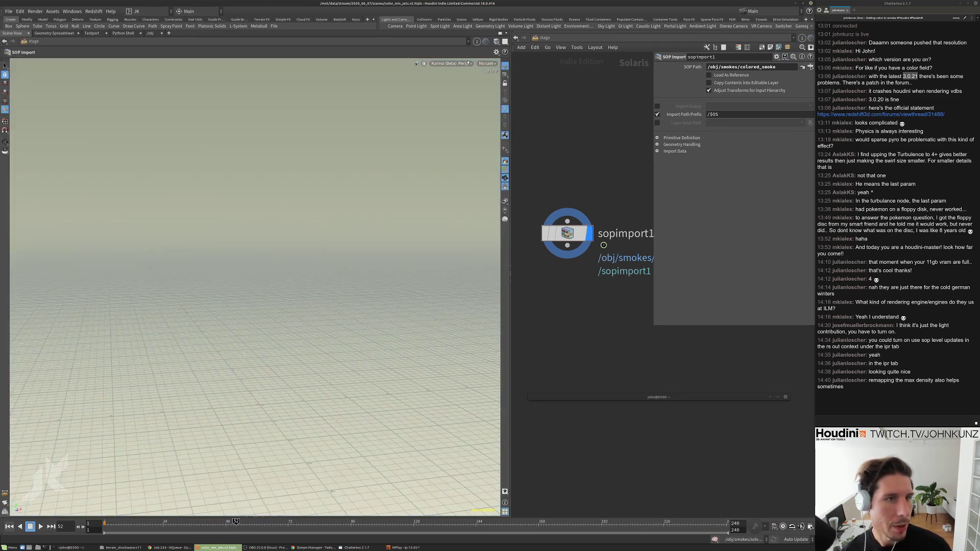
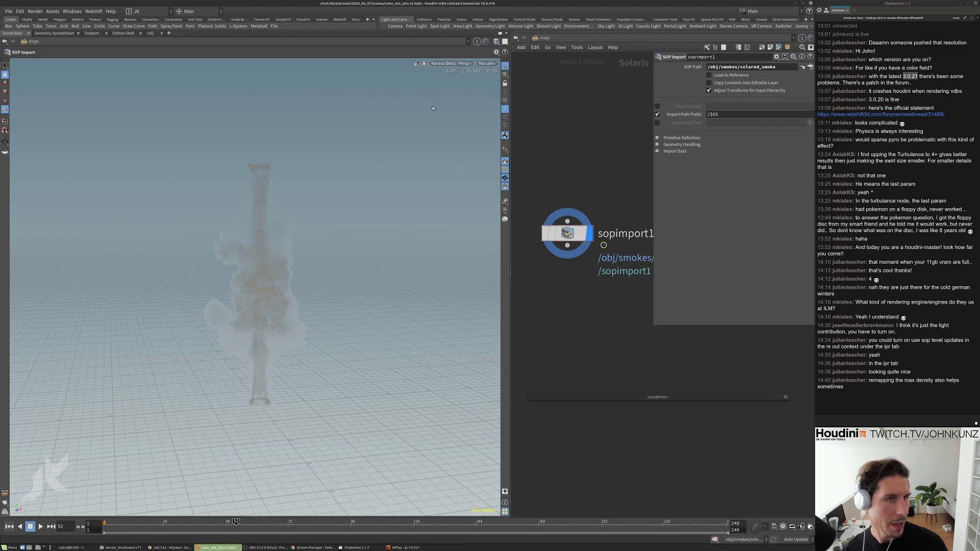
Refresh the viewport render by switching the renderer to Storm and back to Karma.
{"action": "left_click", "coordinate": [452, 63]}
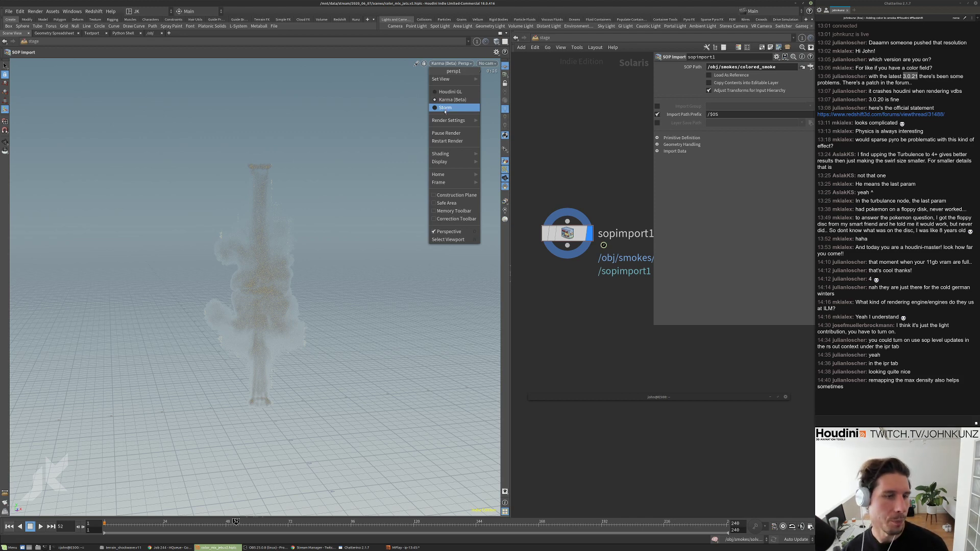
{"action": "left_click", "coordinate": [443, 108]}
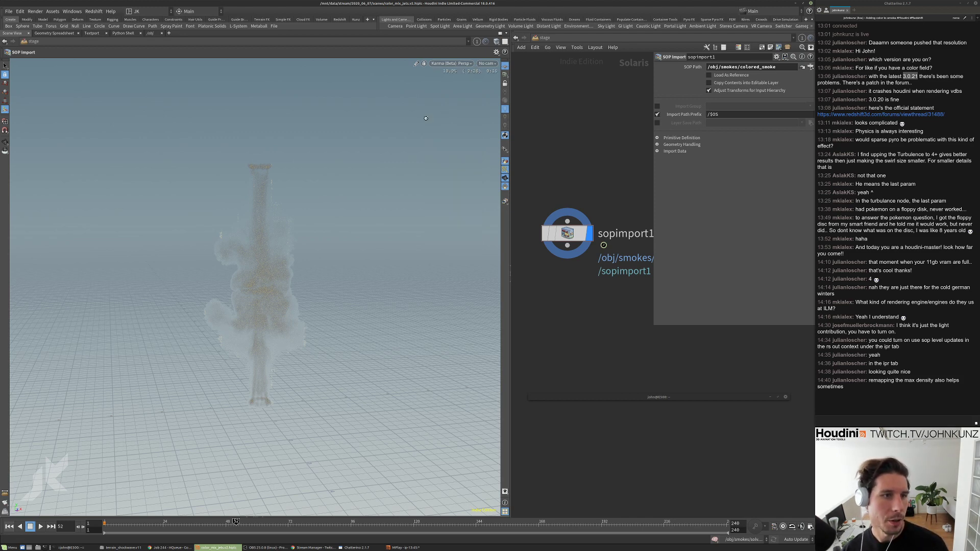
{"action": "left_click", "coordinate": [457, 63]}
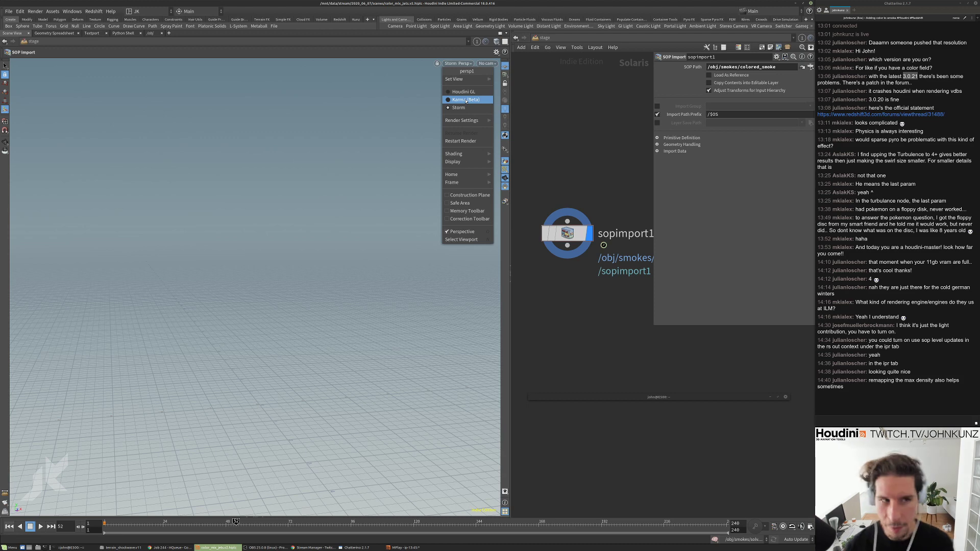
{"action": "left_click", "coordinate": [466, 100]}
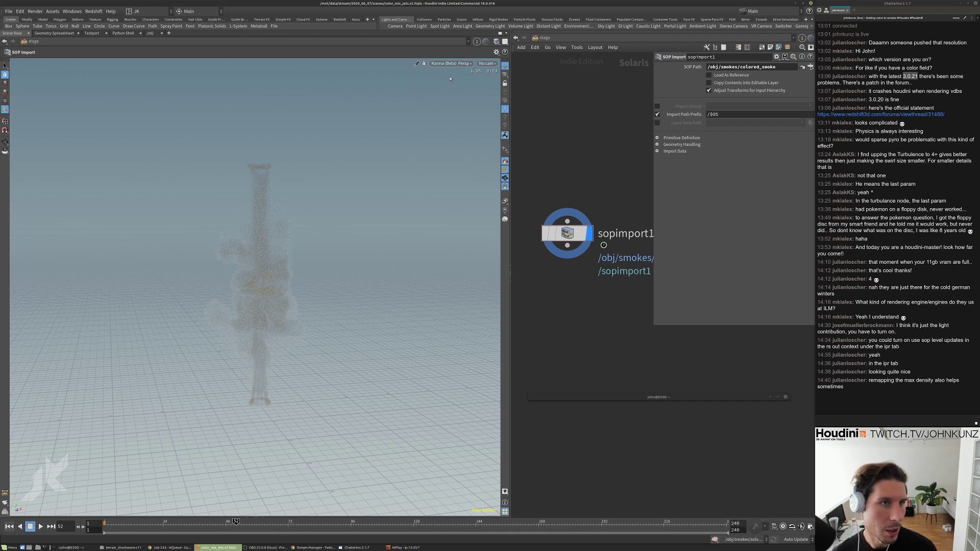
Dolly the camera in close on the smoke and bring the terminal window forward.
{"action": "key", "text": "Escape"}
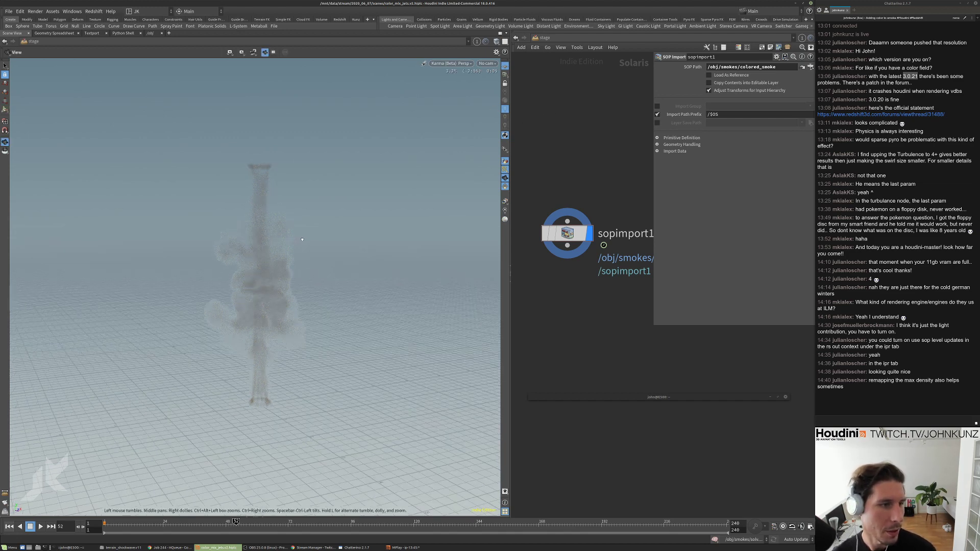
{"action": "right_click_drag", "start_coordinate": [252, 234], "coordinate": [327, 224]}
{"action": "key", "text": "Return"}
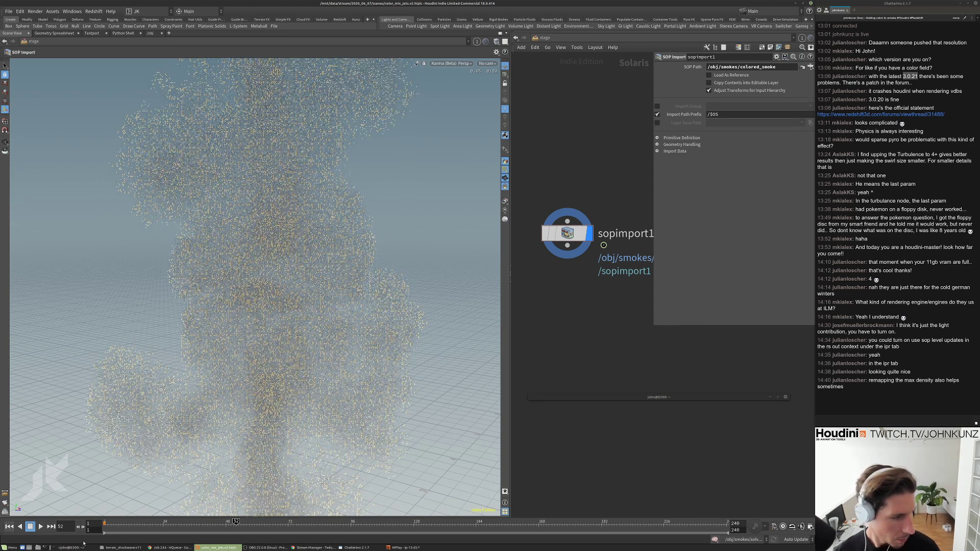
{"action": "left_click", "coordinate": [74, 548]}
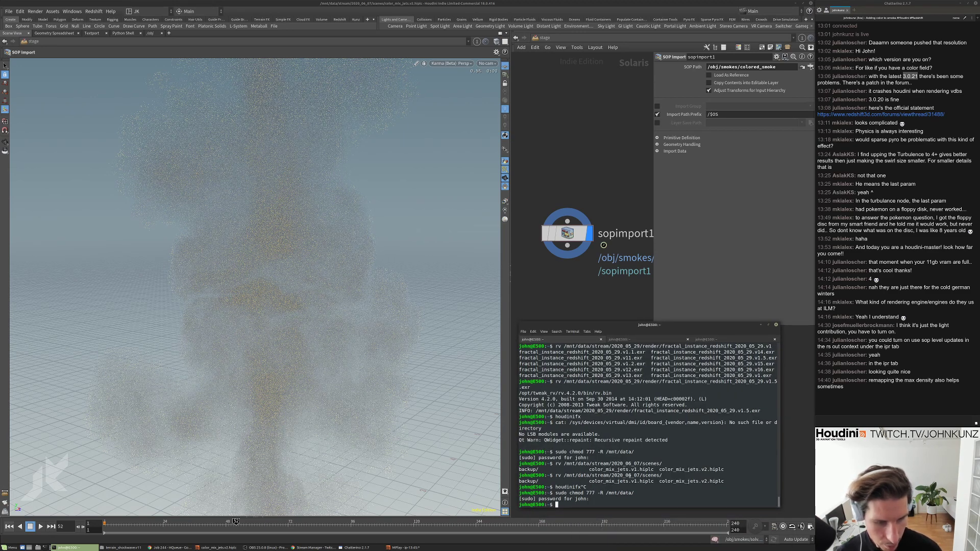
Launch rv in the background on all frames in the color_mix_jets.v2_redshift1 render folder.
{"action": "left_click_drag", "start_coordinate": [662, 475], "coordinate": [555, 475]}
{"action": "middle_click", "coordinate": [555, 475]}
{"action": "key", "text": "Tab"}
{"action": "key", "text": "Tab"}
{"action": "key", "text": "Tab"}
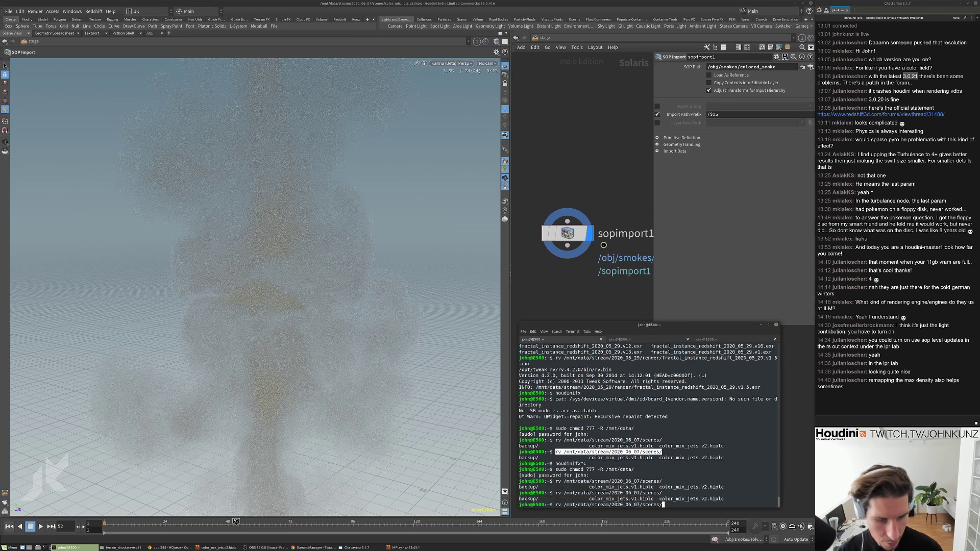
{"action": "type", "text": "c"}
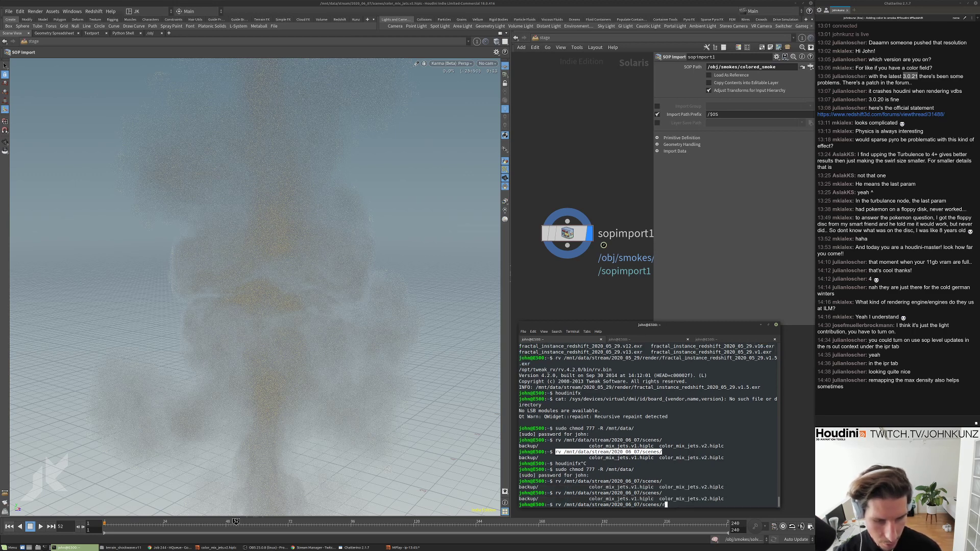
{"action": "key", "text": "BackSpace"}
{"action": "key", "text": "BackSpace"}
{"action": "key", "text": "BackSpace"}
{"action": "key", "text": "BackSpace"}
{"action": "key", "text": "BackSpace"}
{"action": "key", "text": "BackSpace"}
{"action": "key", "text": "BackSpace"}
{"action": "key", "text": "BackSpace"}
{"action": "type", "text": "re"}
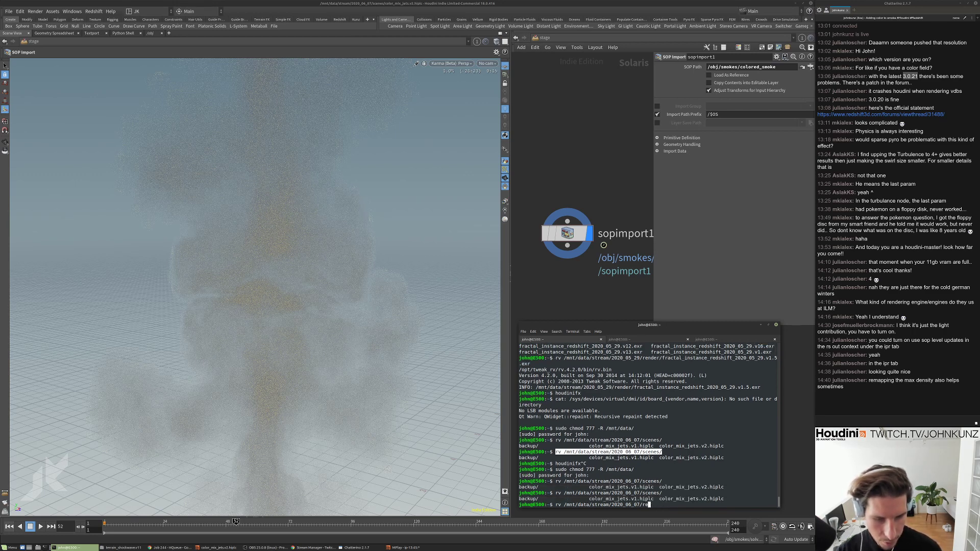
{"action": "key", "text": "Tab"}
{"action": "key", "text": "Tab"}
{"action": "key", "text": "Tab"}
{"action": "key", "text": "BackSpace"}
{"action": "key", "text": "BackSpace"}
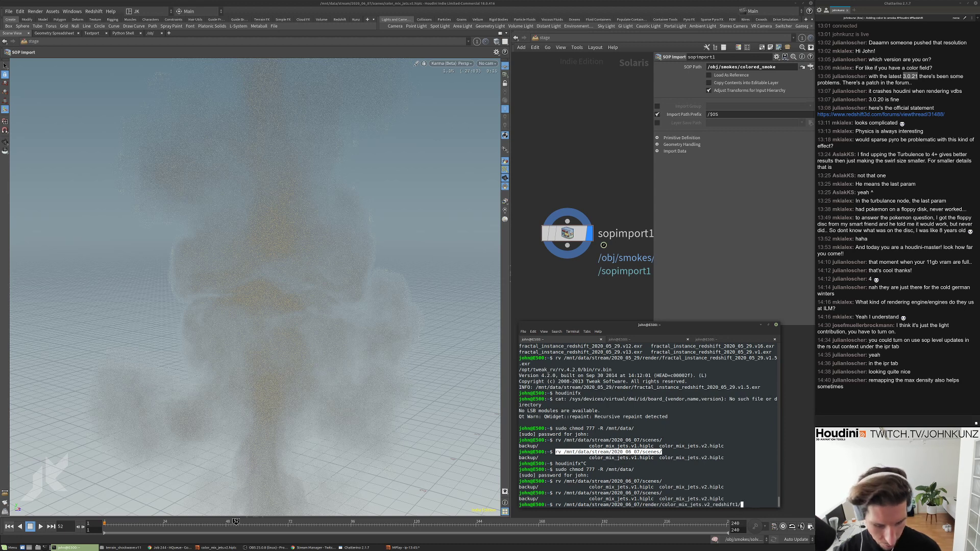
{"action": "type", "text": "* &"}
{"action": "key", "text": "Return"}
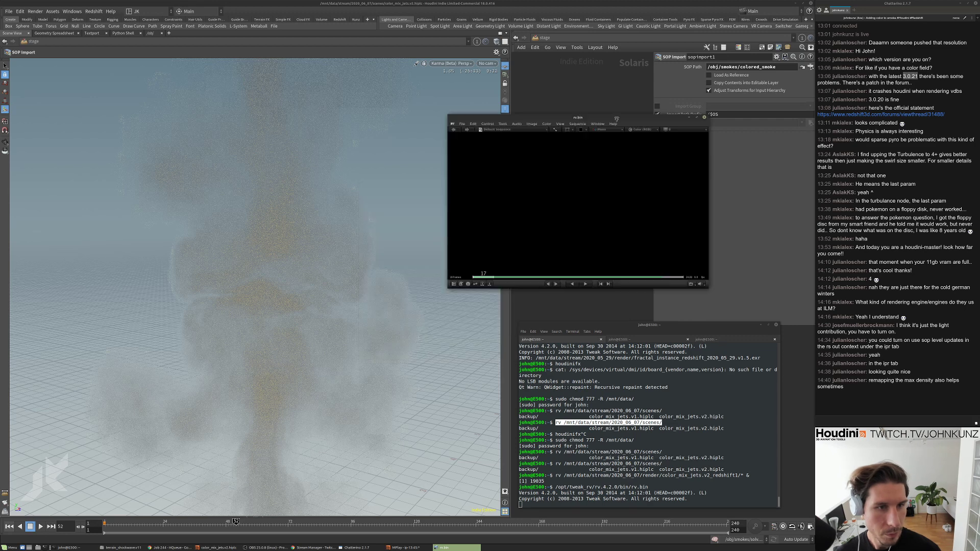
Play and stop the sequence, enlarge the RV viewer, and minimize the terminal.
{"action": "key", "text": "space"}
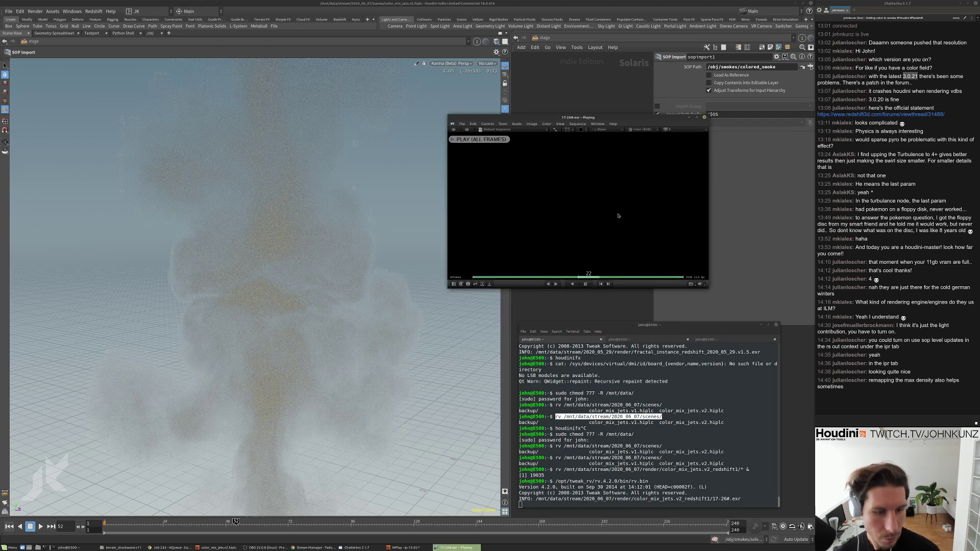
{"action": "key", "text": "space"}
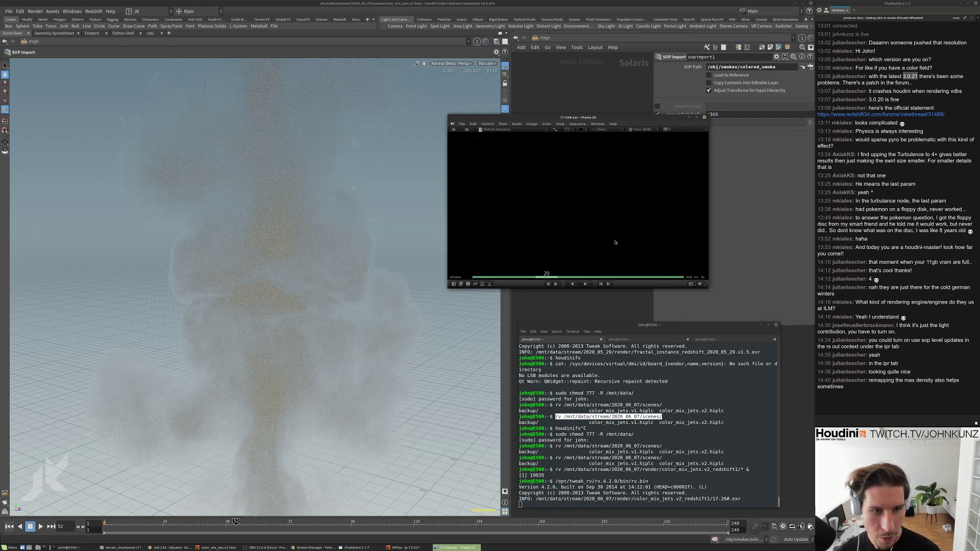
{"action": "left_click_drag", "start_coordinate": [706, 286], "coordinate": [770, 401]}
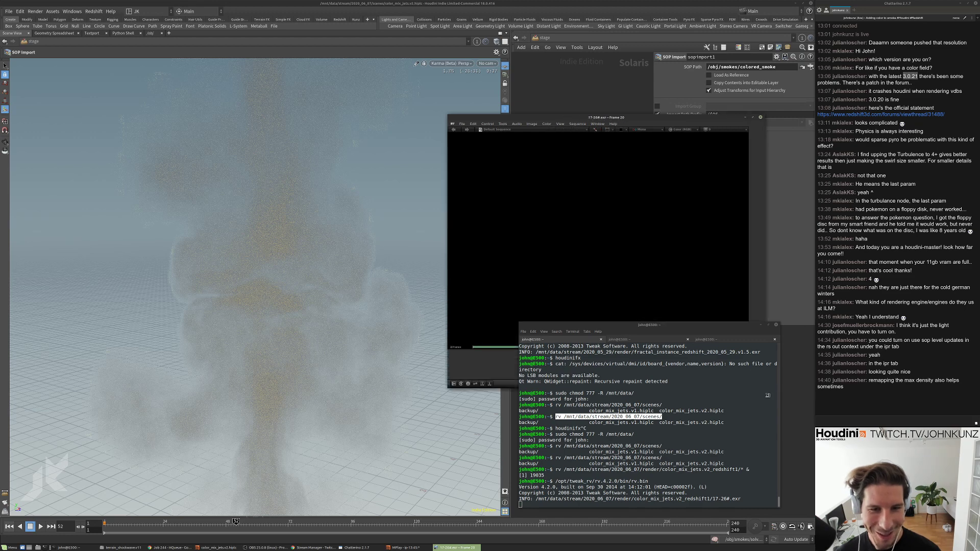
{"action": "left_click", "coordinate": [760, 325]}
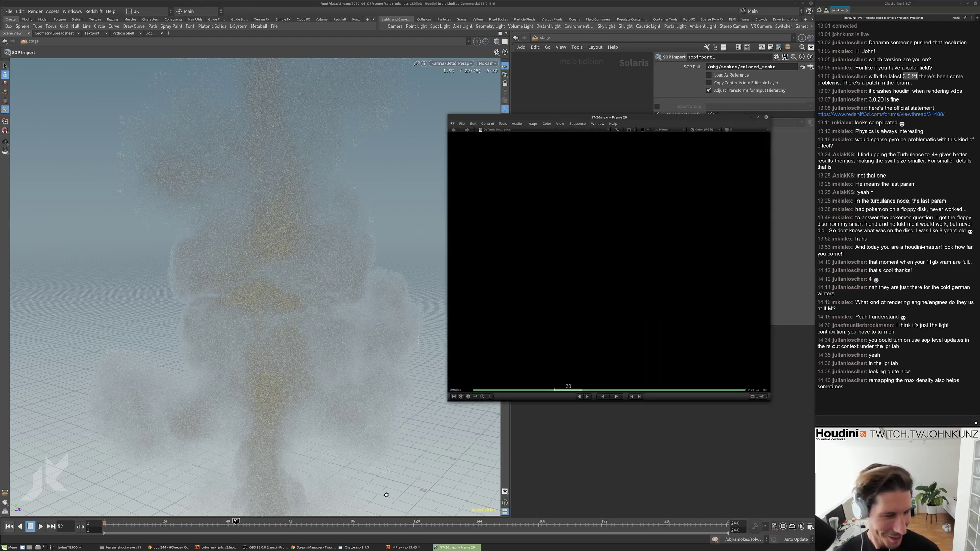
Read child job 246's output log, then return to the HQueue dashboard.
{"action": "left_click", "coordinate": [315, 547]}
{"action": "left_click", "coordinate": [171, 548]}
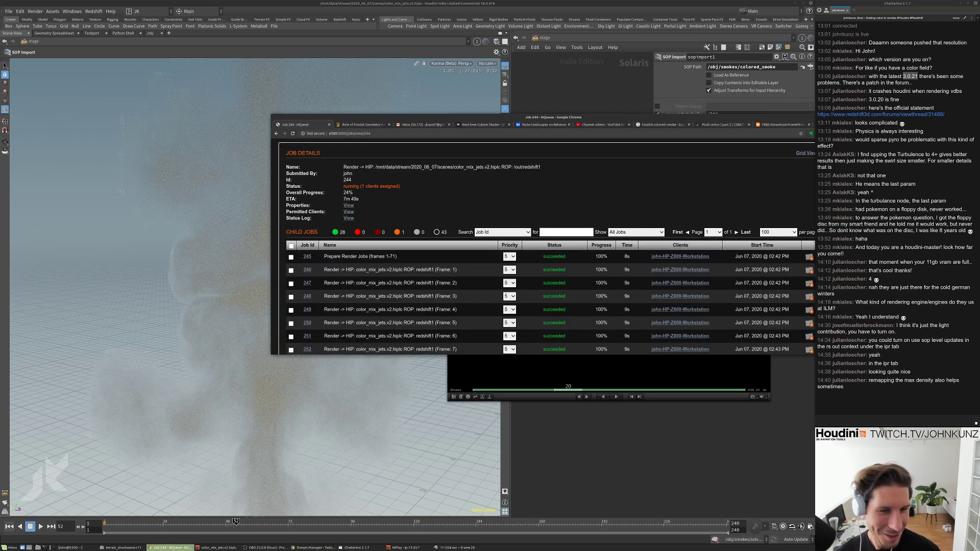
{"action": "scroll", "coordinate": [383, 264], "scroll_direction": "down", "scroll_amount": 2}
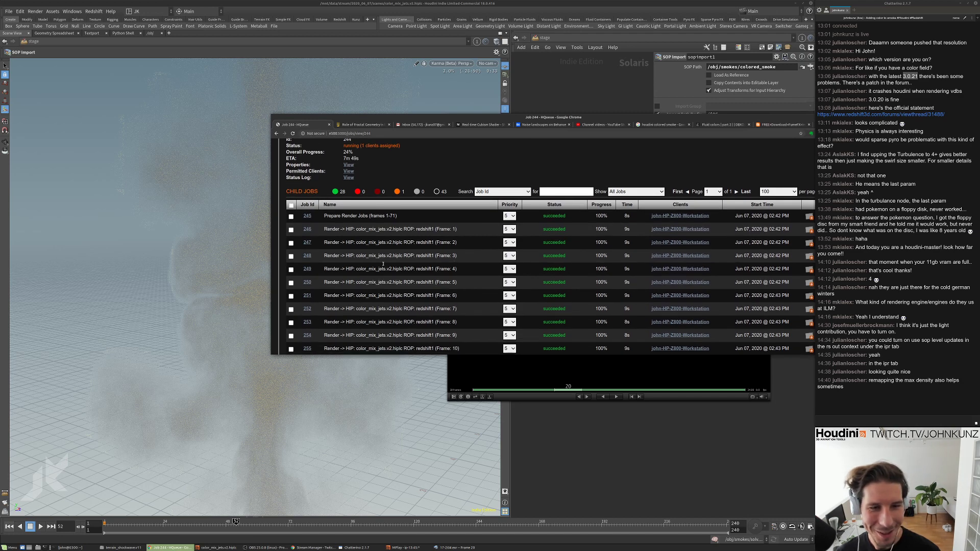
{"action": "left_click", "coordinate": [308, 230]}
{"action": "scroll", "coordinate": [426, 267], "scroll_direction": "down", "scroll_amount": 3}
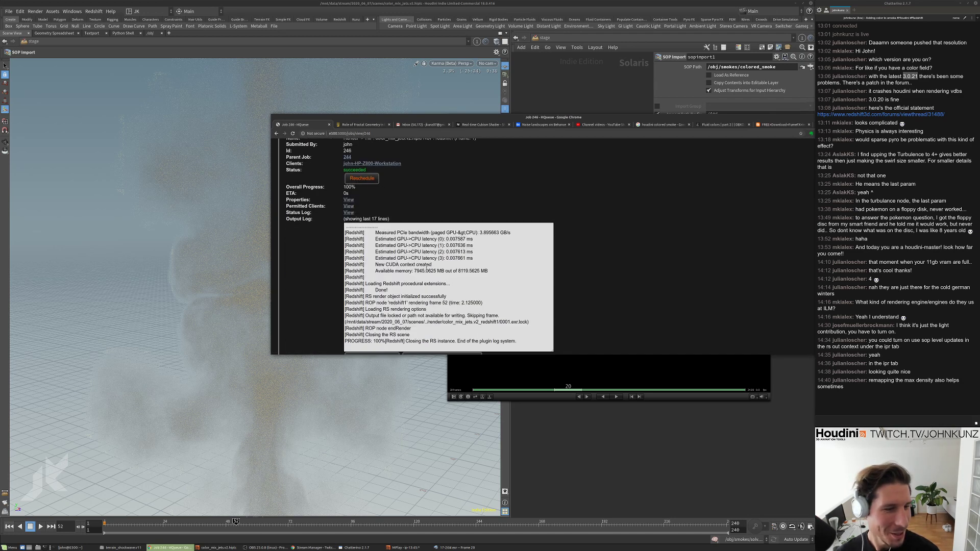
{"action": "scroll", "coordinate": [426, 267], "scroll_direction": "down", "scroll_amount": 3}
{"action": "scroll", "coordinate": [429, 285], "scroll_direction": "up", "scroll_amount": 1}
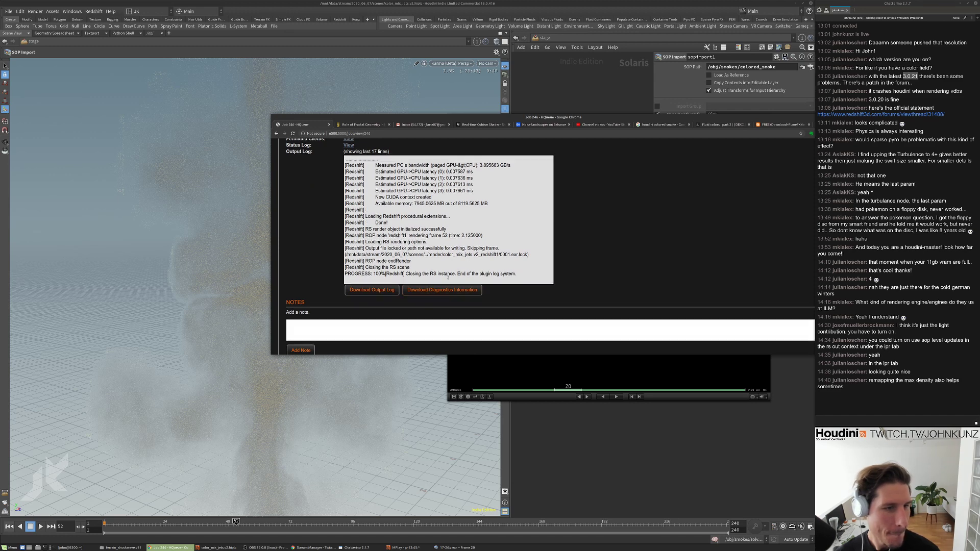
{"action": "scroll", "coordinate": [404, 255], "scroll_direction": "up", "scroll_amount": 5}
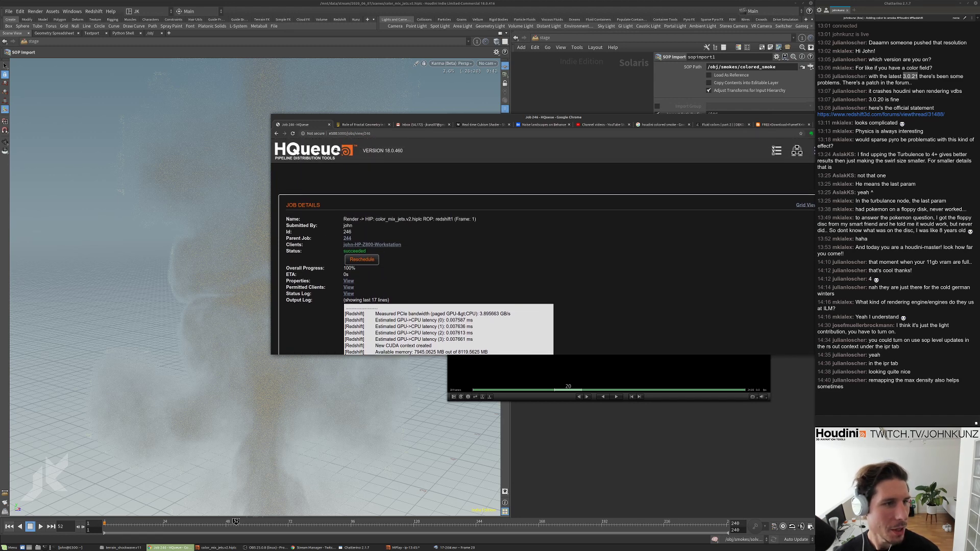
{"action": "left_click", "coordinate": [307, 150]}
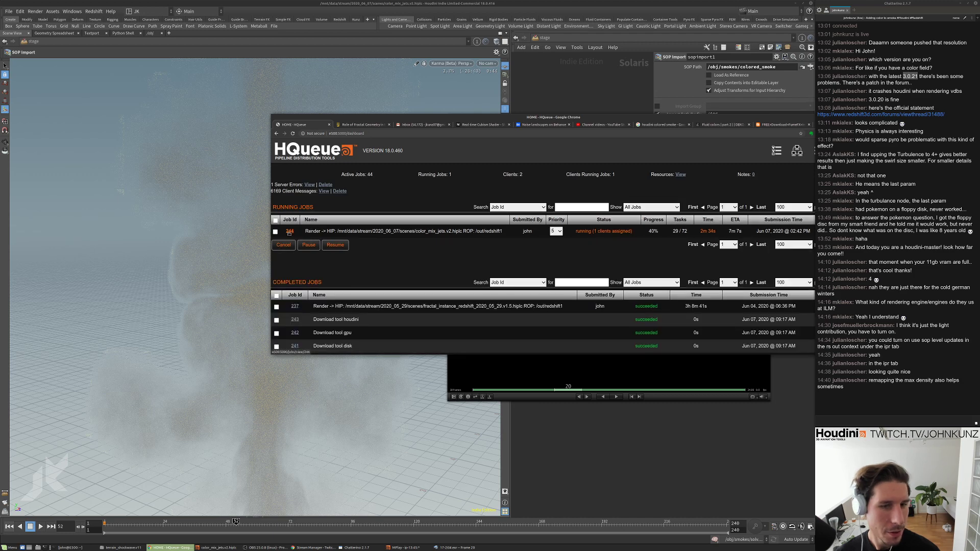
Read child job 261's output log, then cancel running job 244 from the dashboard.
{"action": "left_click", "coordinate": [290, 232]}
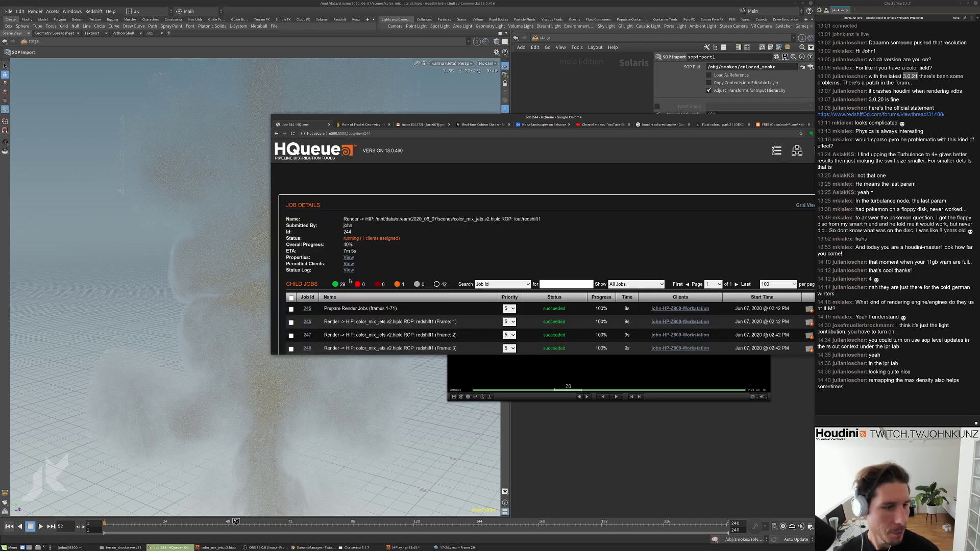
{"action": "scroll", "coordinate": [350, 281], "scroll_direction": "down", "scroll_amount": 5}
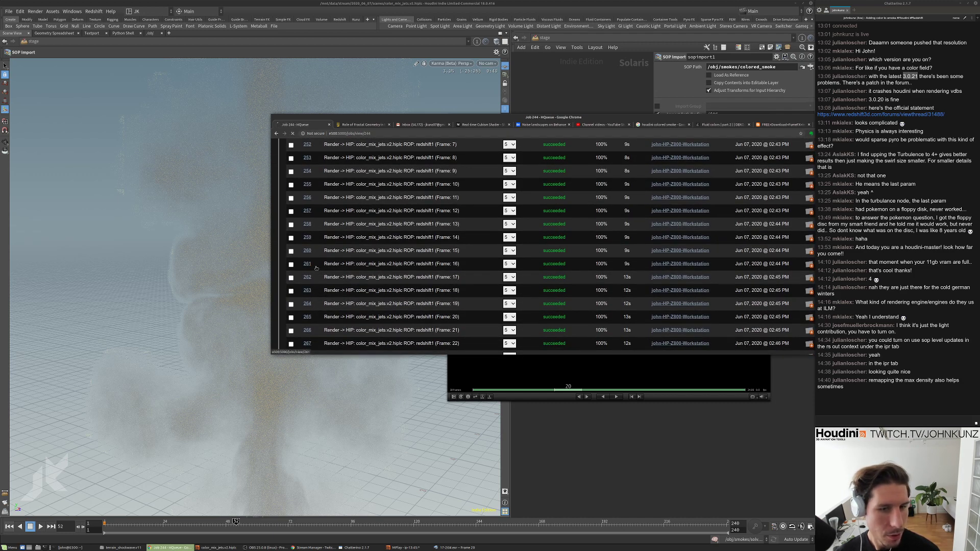
{"action": "left_click", "coordinate": [307, 264]}
{"action": "scroll", "coordinate": [434, 302], "scroll_direction": "down", "scroll_amount": 5}
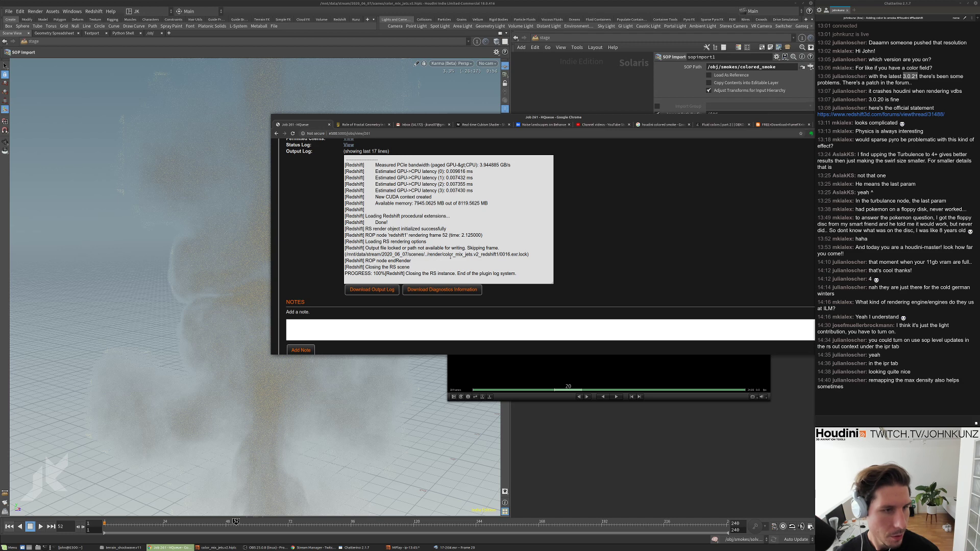
{"action": "scroll", "coordinate": [407, 289], "scroll_direction": "up", "scroll_amount": 5}
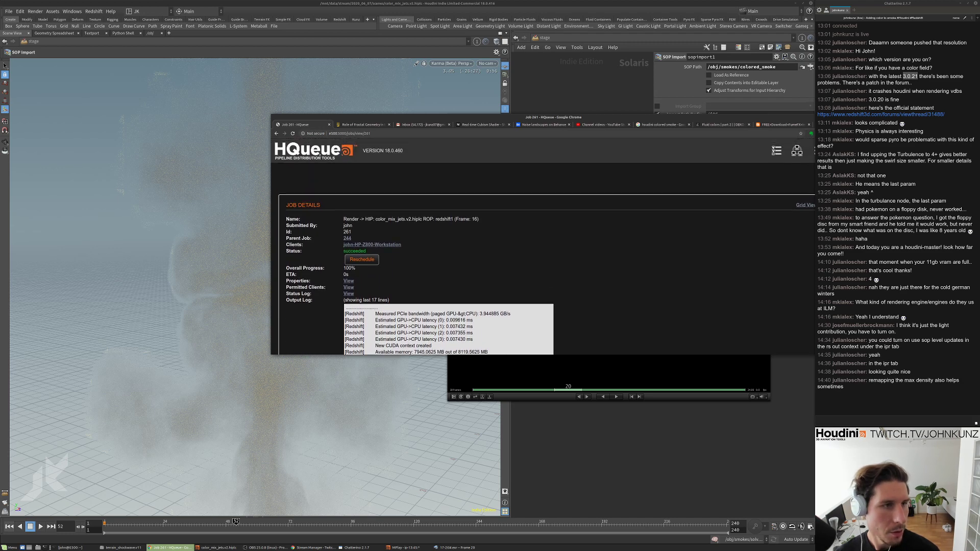
{"action": "left_click", "coordinate": [314, 151]}
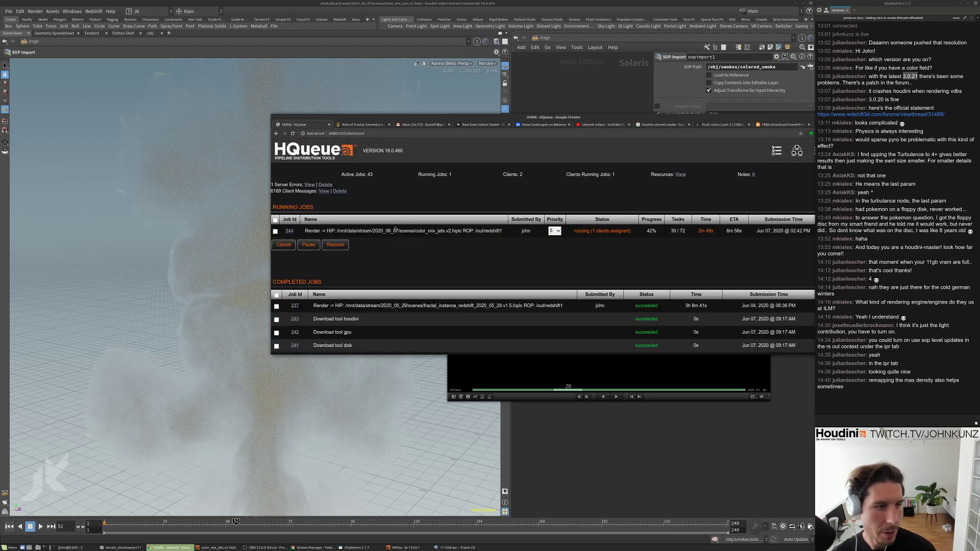
{"action": "left_click", "coordinate": [275, 231]}
{"action": "left_click", "coordinate": [284, 245]}
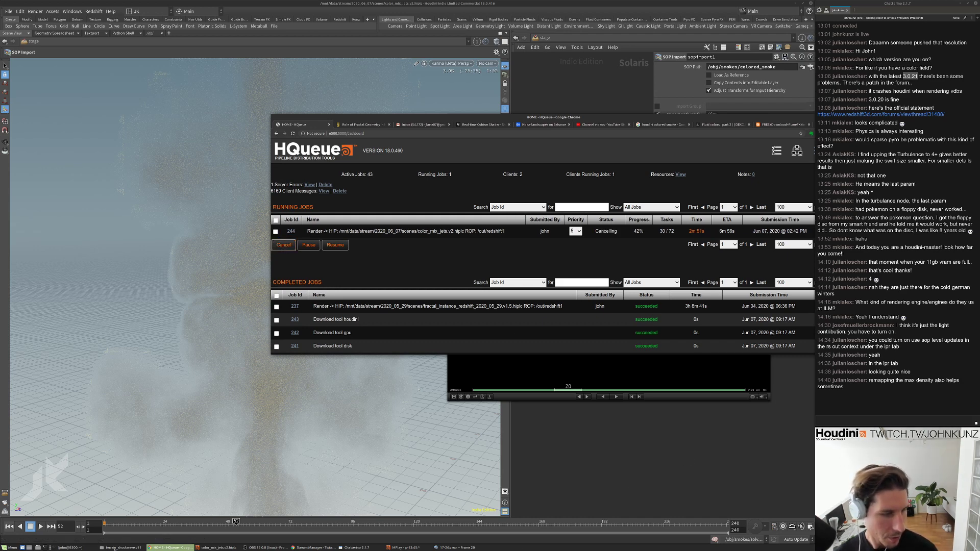
Stop rv and rerun the recursive chmod 777 on /mnt/data in the terminal.
{"action": "key", "text": "alt+Tab"}
{"action": "key", "text": "Return"}
{"action": "key", "text": "Up"}
{"action": "key", "text": "Up"}
{"action": "key", "text": "Up"}
{"action": "key", "text": "Up"}
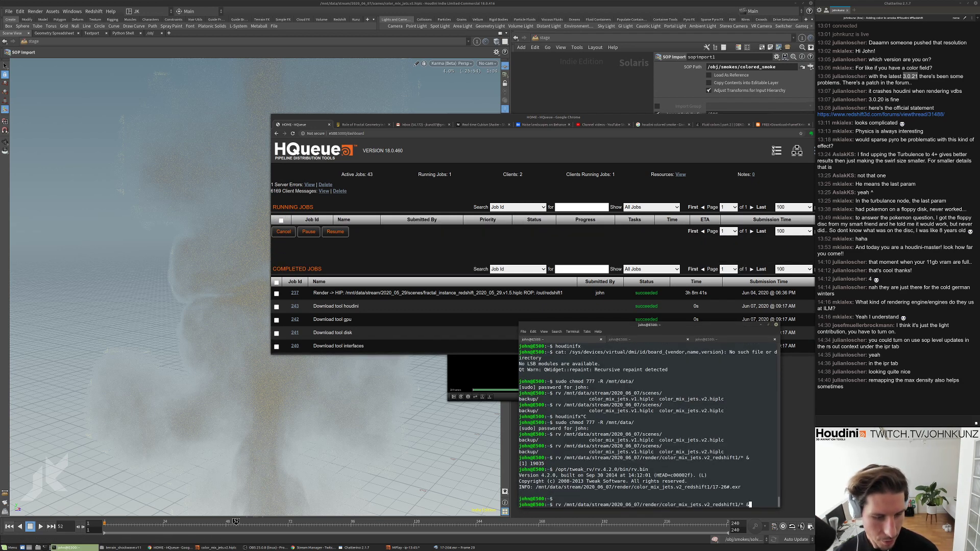
{"action": "key", "text": "Return"}
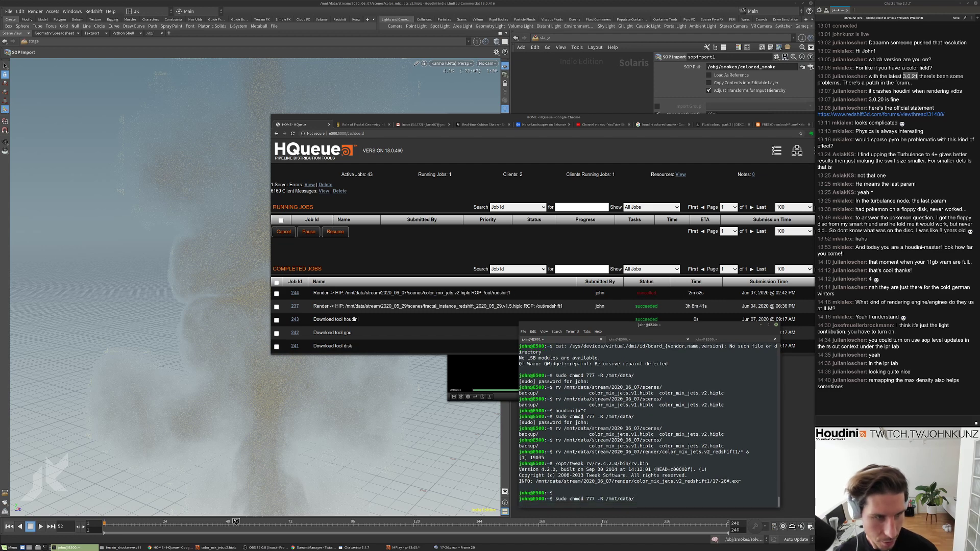
Open render job 244's details and reschedule it.
{"action": "left_click", "coordinate": [601, 120]}
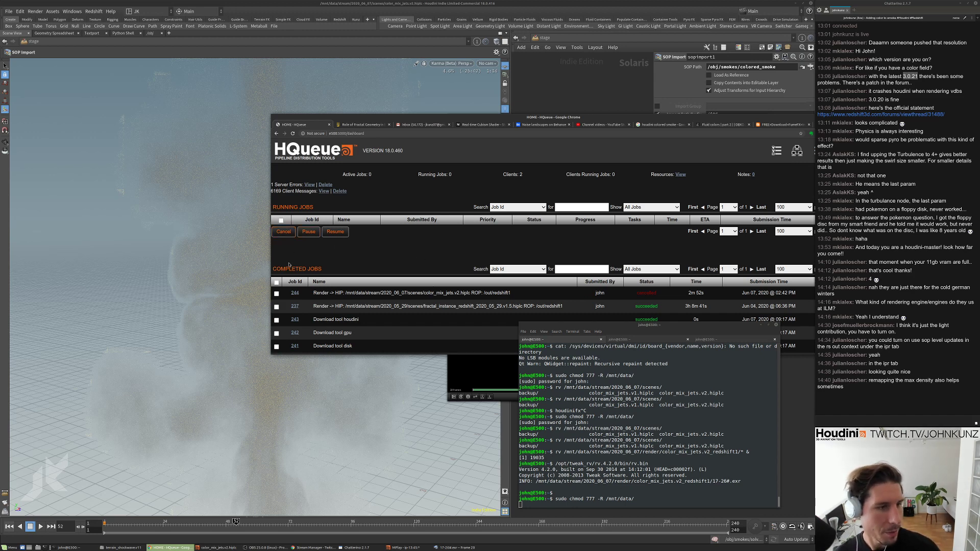
{"action": "left_click", "coordinate": [277, 293]}
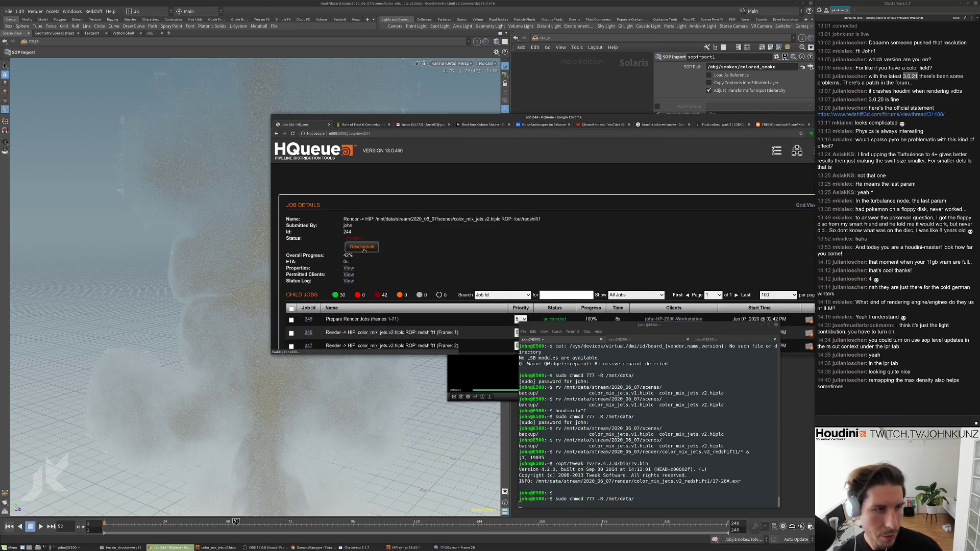
{"action": "left_click", "coordinate": [362, 247]}
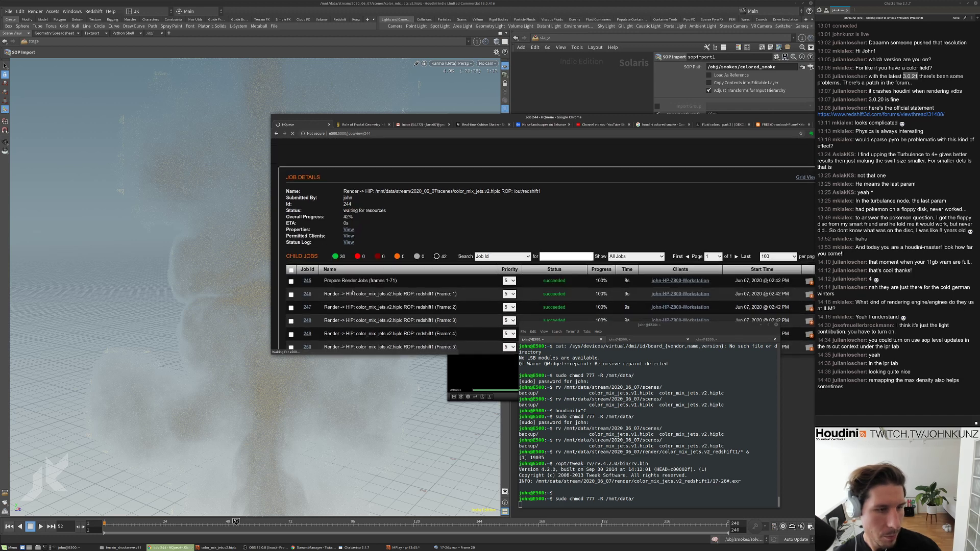
{"action": "scroll", "coordinate": [351, 287], "scroll_direction": "down", "scroll_amount": 2}
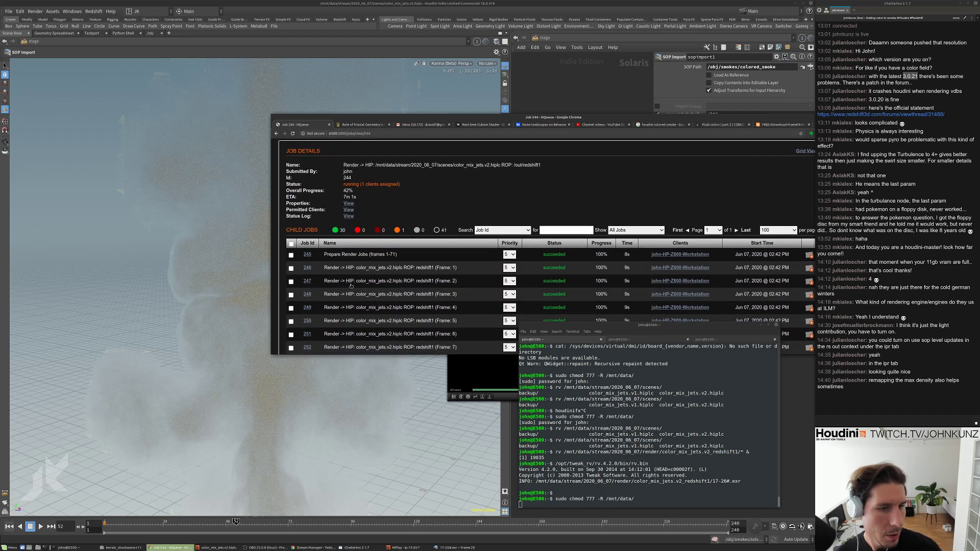
{"action": "scroll", "coordinate": [308, 312], "scroll_direction": "up", "scroll_amount": 2}
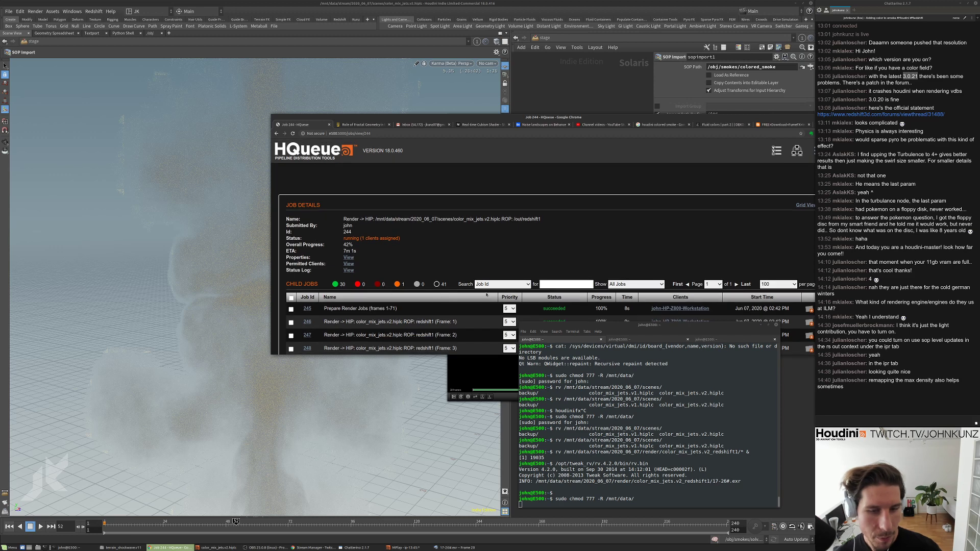
{"action": "scroll", "coordinate": [633, 284], "scroll_direction": "down", "scroll_amount": 1}
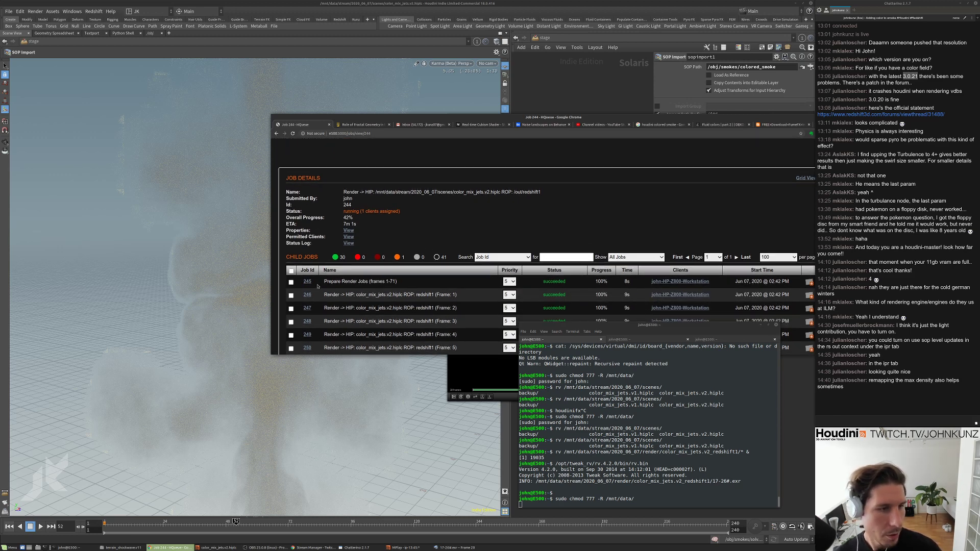
{"action": "scroll", "coordinate": [308, 282], "scroll_direction": "up", "scroll_amount": 1}
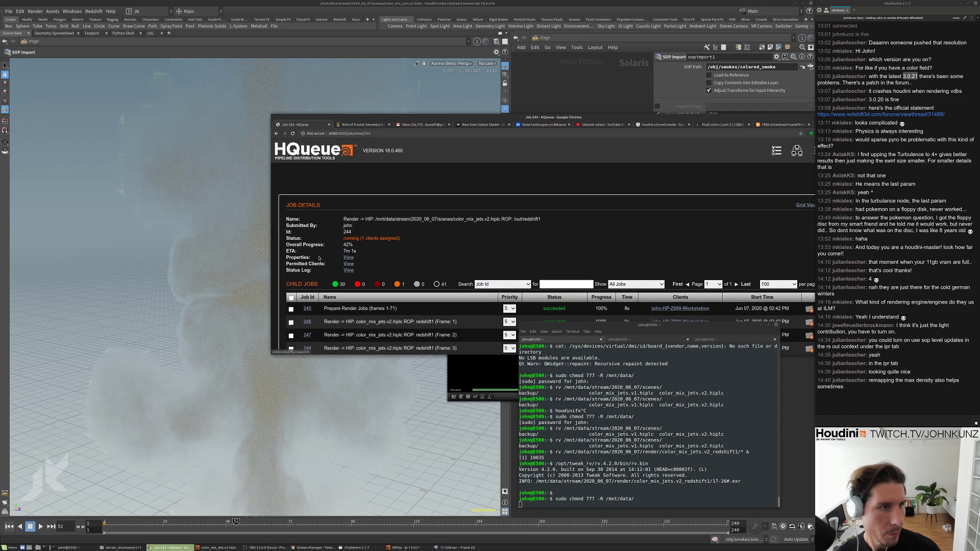
Reopen job 244 and scroll its child job list down to the Frame 30 entry.
{"action": "left_click", "coordinate": [312, 149]}
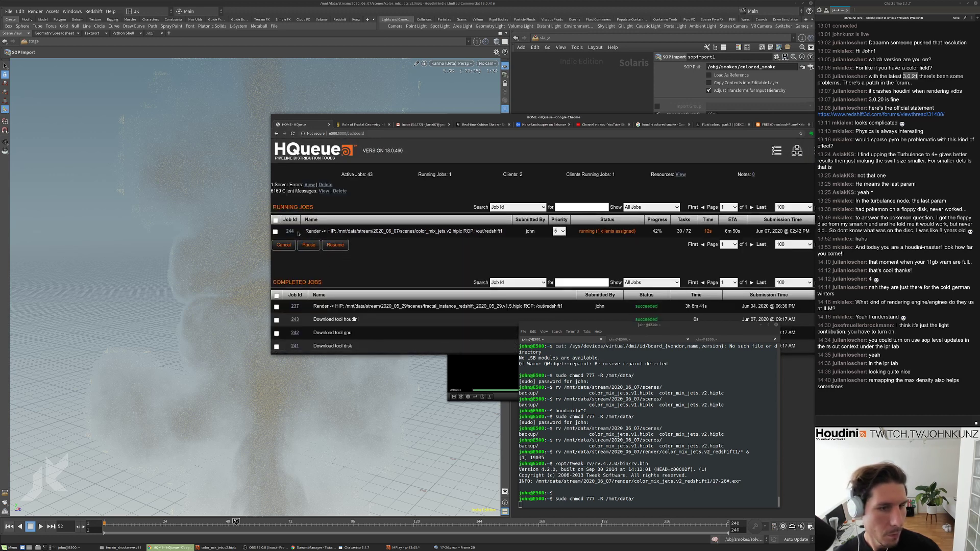
{"action": "left_click", "coordinate": [293, 232]}
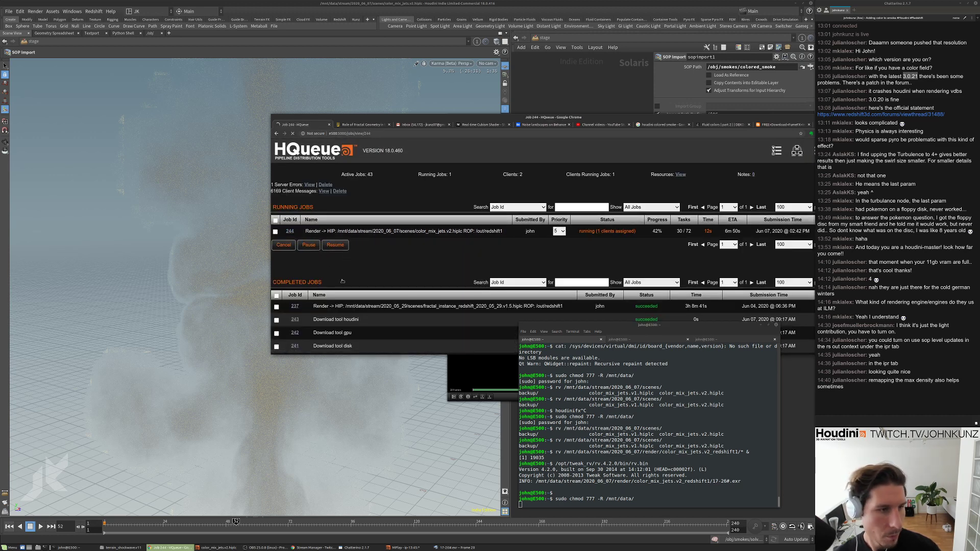
{"action": "scroll", "coordinate": [342, 282], "scroll_direction": "down", "scroll_amount": 6}
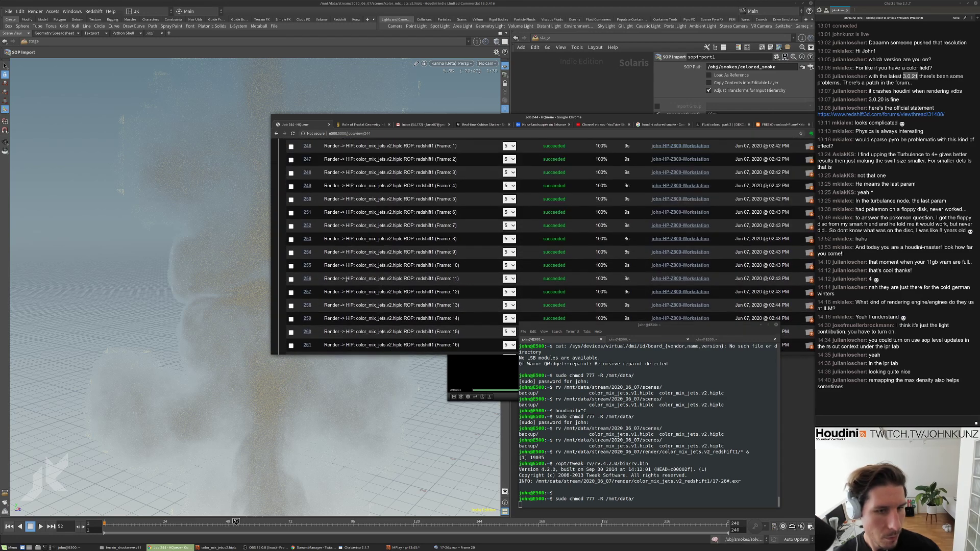
{"action": "scroll", "coordinate": [346, 280], "scroll_direction": "down", "scroll_amount": 5}
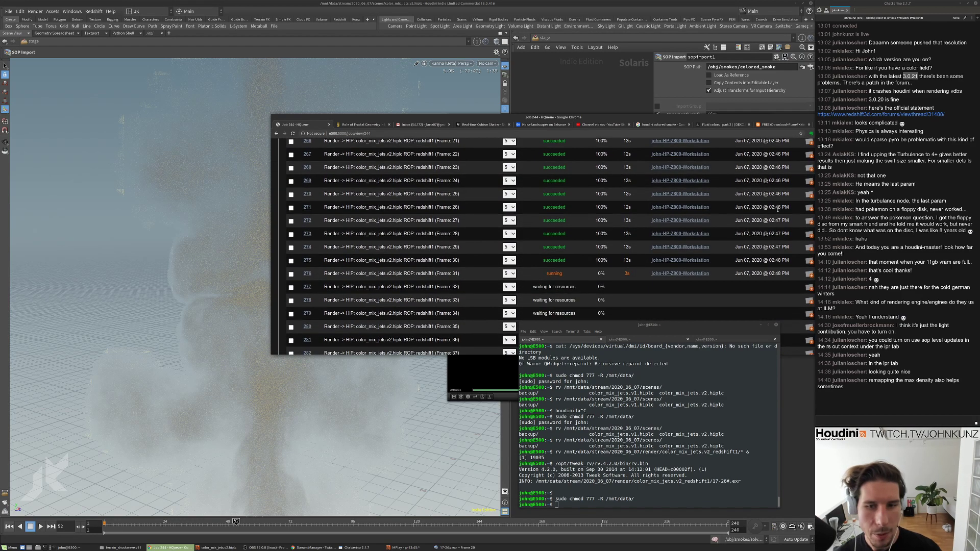
{"action": "left_click_drag", "start_coordinate": [767, 120], "coordinate": [723, 103]}
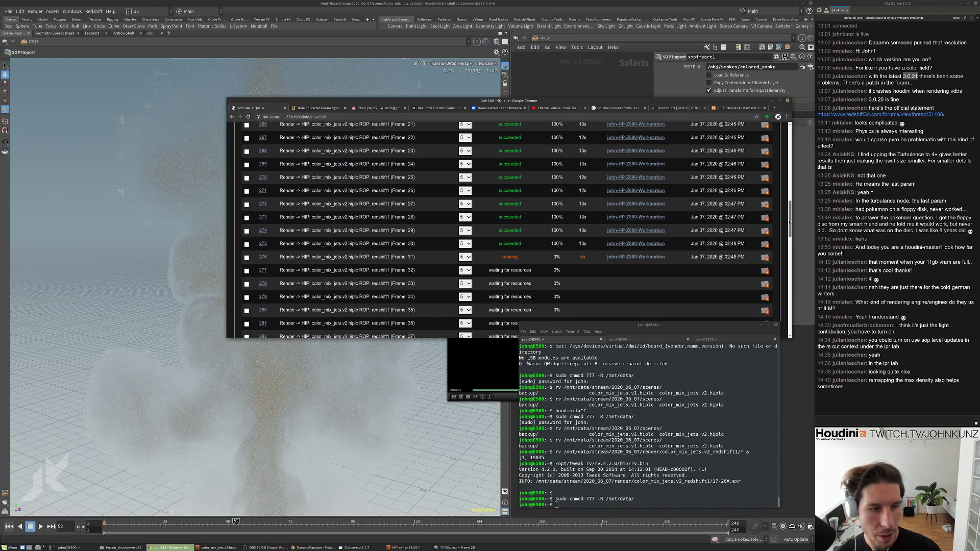
{"action": "scroll", "coordinate": [518, 239], "scroll_direction": "down", "scroll_amount": 1}
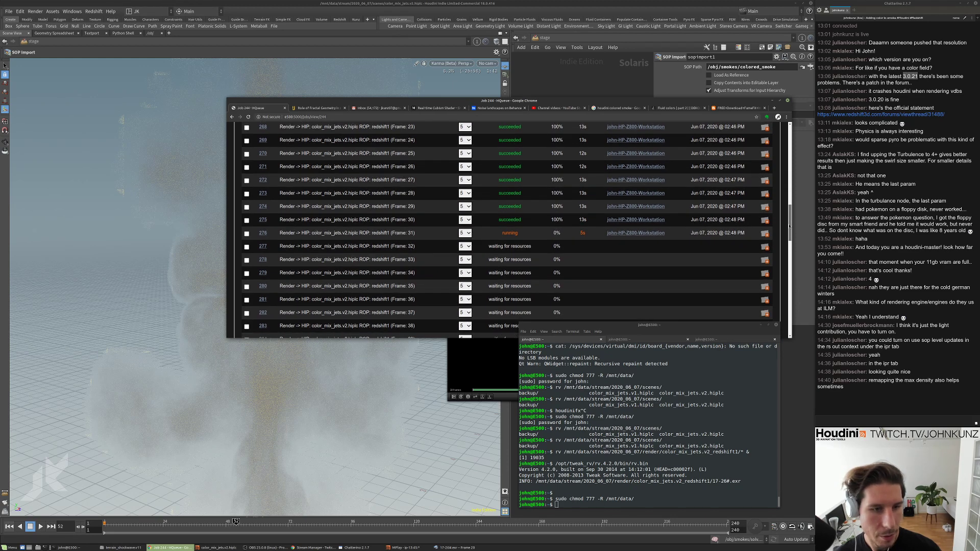
{"action": "left_click", "coordinate": [247, 220]}
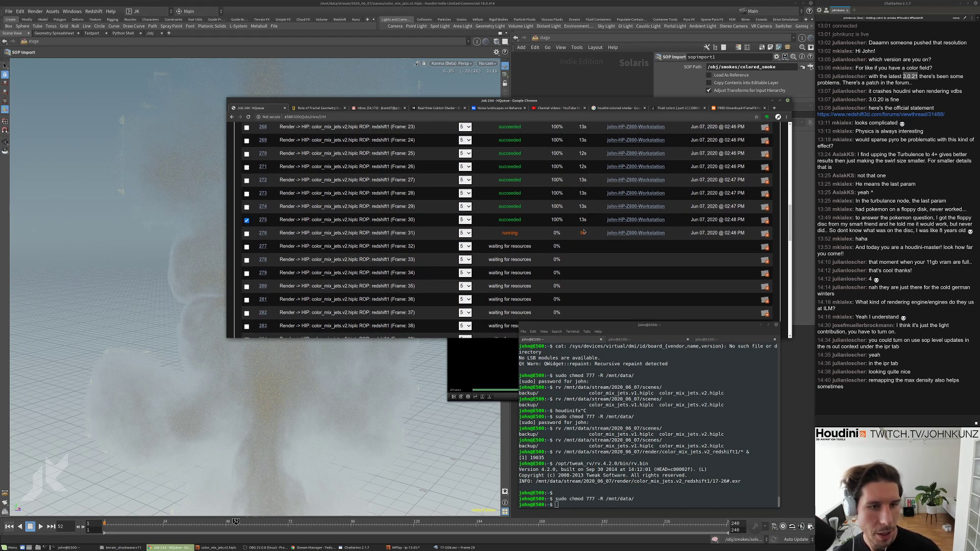
Read Frame 31 child job 276's Output Log, confirming the frame rendered and the license returned.
{"action": "left_click", "coordinate": [262, 233]}
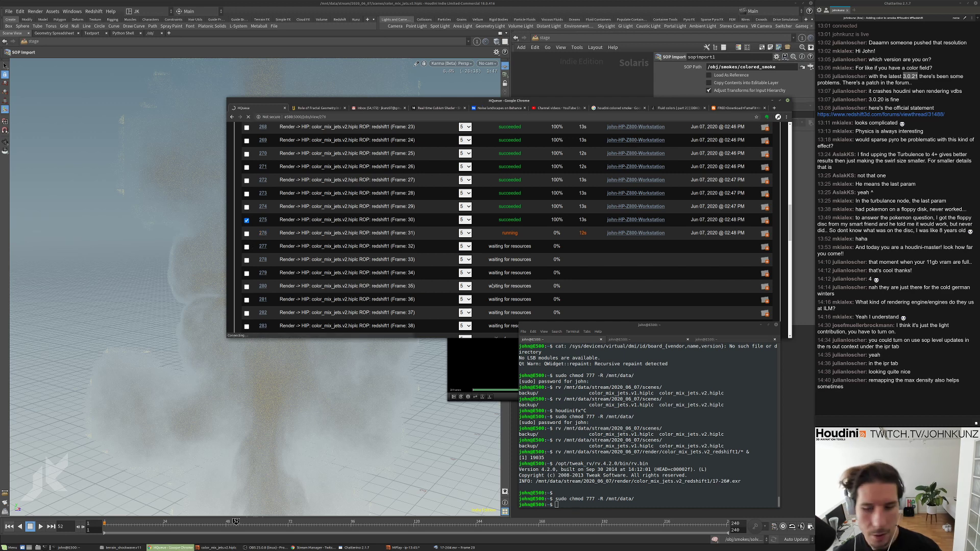
{"action": "scroll", "coordinate": [534, 269], "scroll_direction": "down", "scroll_amount": 3}
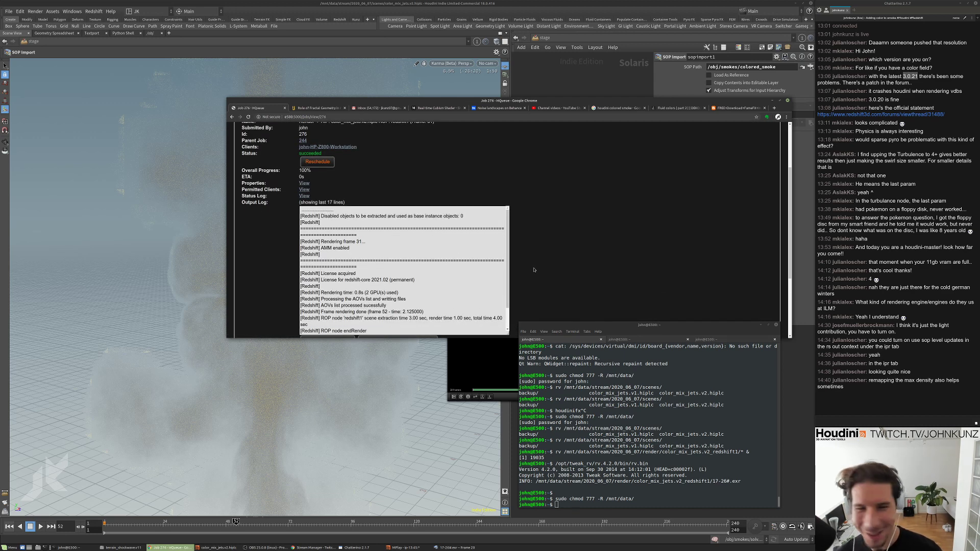
{"action": "scroll", "coordinate": [535, 269], "scroll_direction": "down", "scroll_amount": 2}
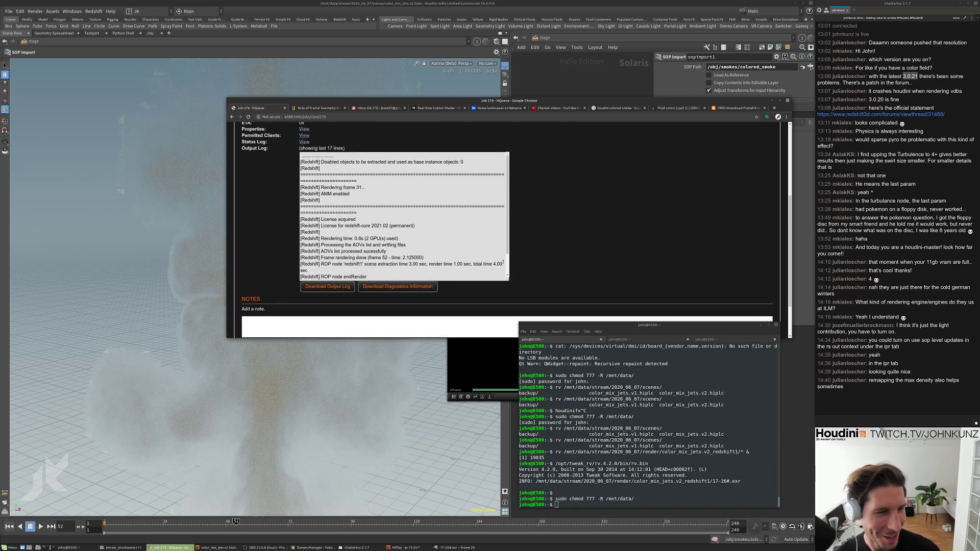
{"action": "scroll", "coordinate": [409, 268], "scroll_direction": "up", "scroll_amount": 2}
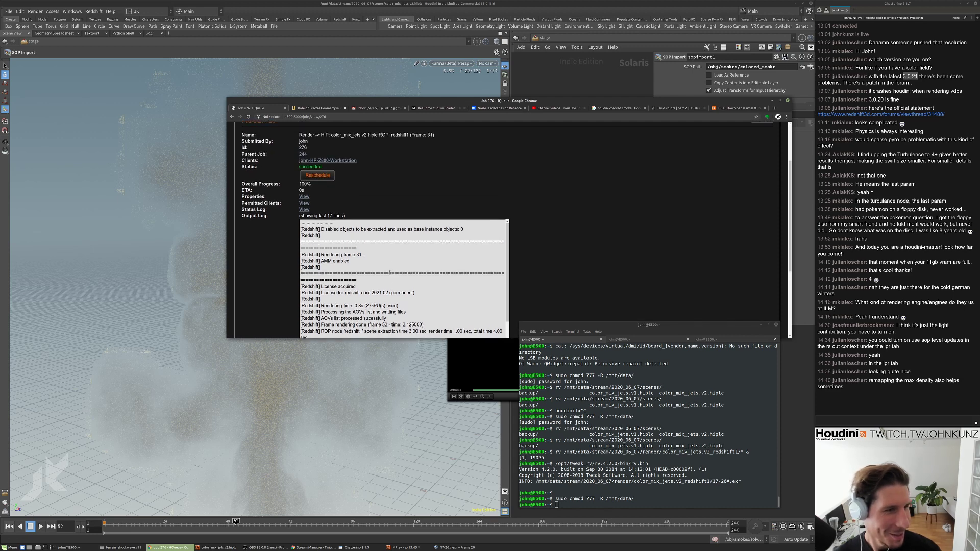
{"action": "scroll", "coordinate": [372, 280], "scroll_direction": "up", "scroll_amount": 1}
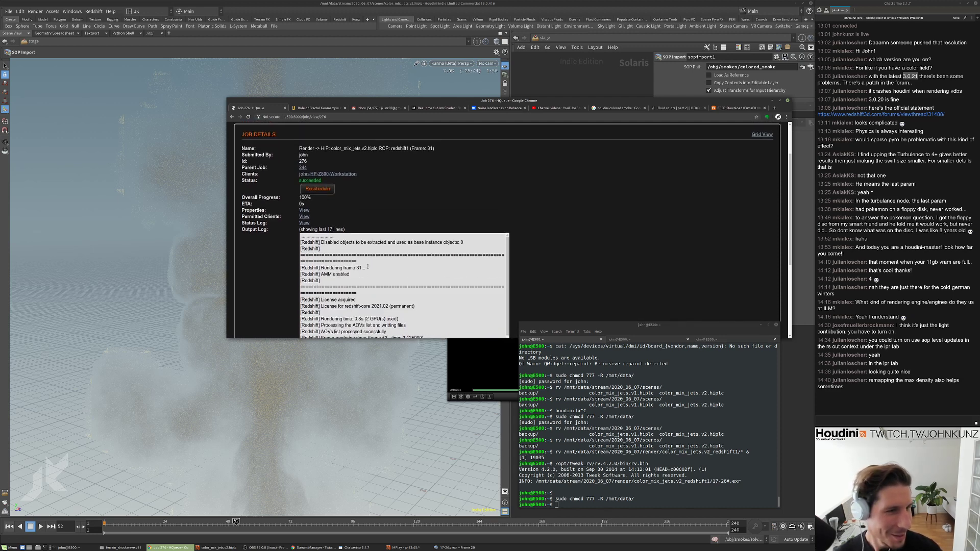
{"action": "scroll", "coordinate": [458, 325], "scroll_direction": "down", "scroll_amount": 1}
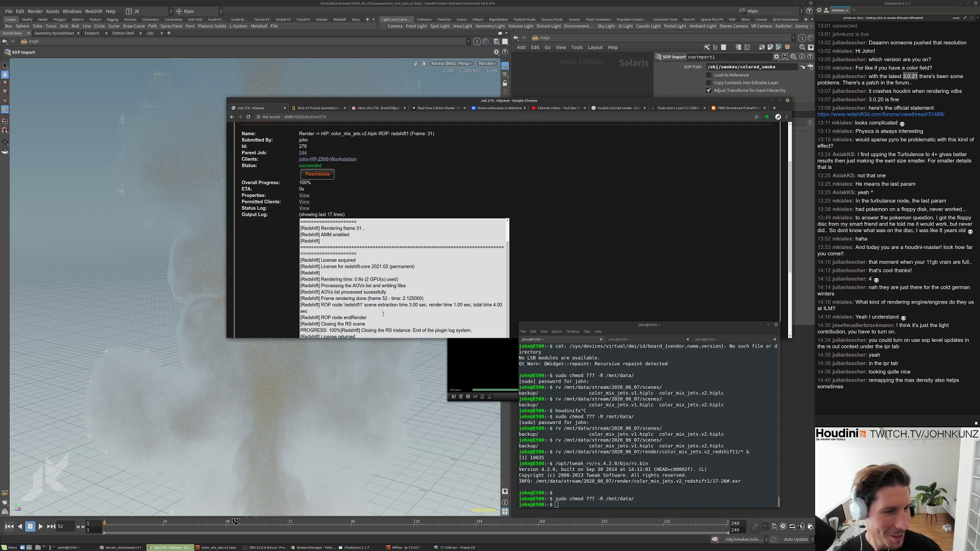
{"action": "left_click", "coordinate": [610, 367]}
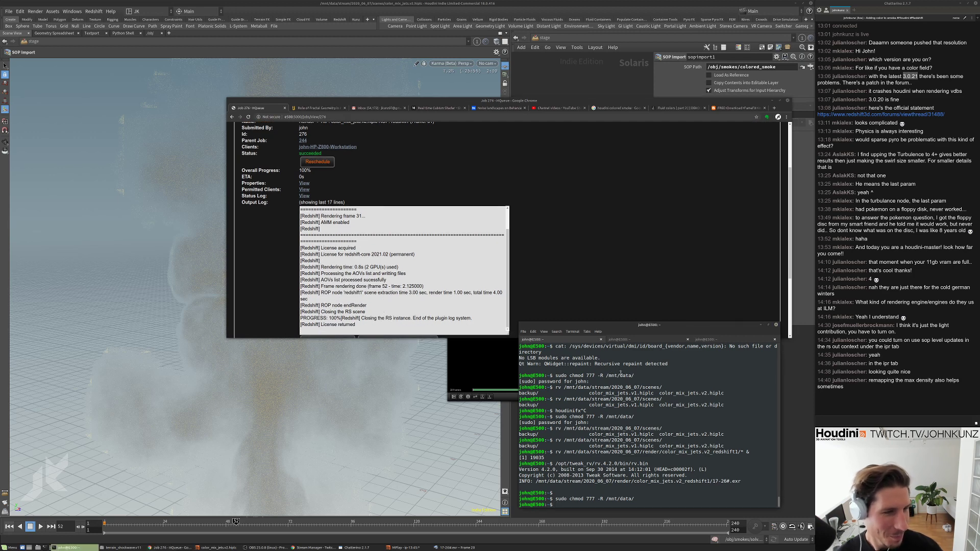
Relaunch rv on the redshift1 sequence, inspect frame 31 and its alpha, then close both viewers.
{"action": "key", "text": "Up"}
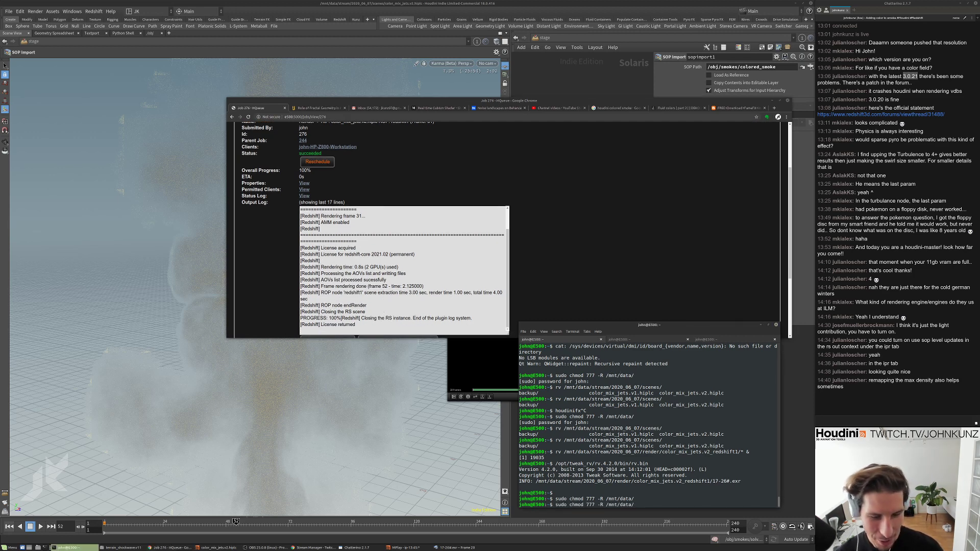
{"action": "key", "text": "Up"}
{"action": "key", "text": "Up"}
{"action": "key", "text": "Return"}
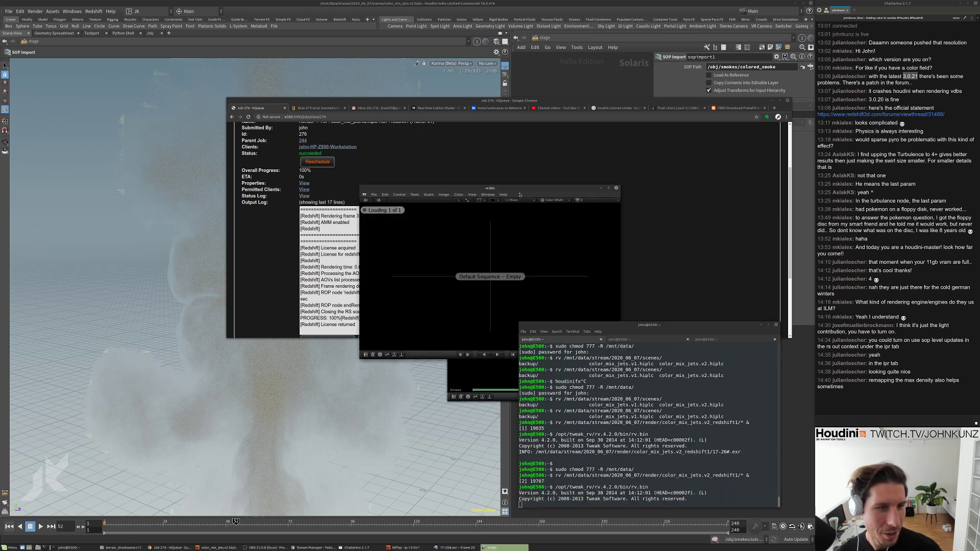
{"action": "left_click_drag", "start_coordinate": [602, 269], "coordinate": [656, 272]}
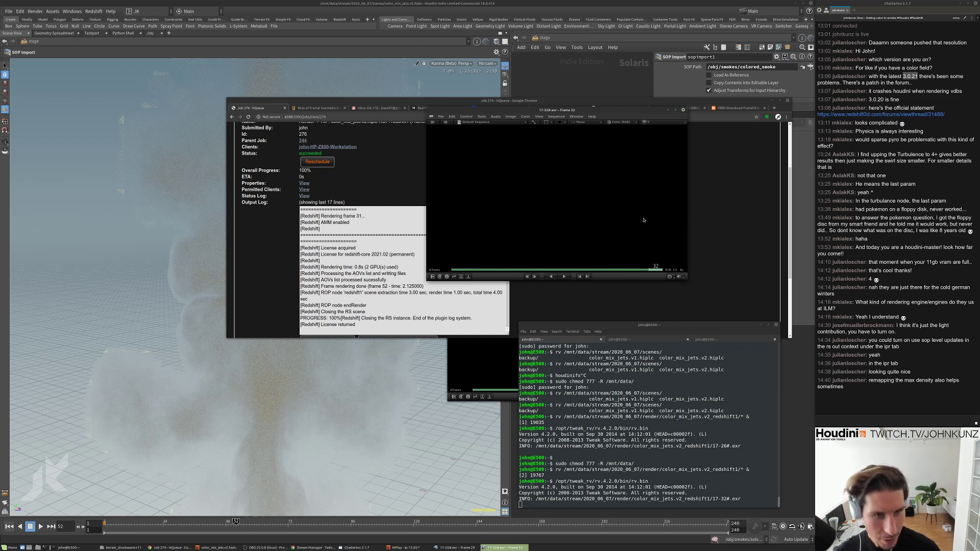
{"action": "key", "text": "a"}
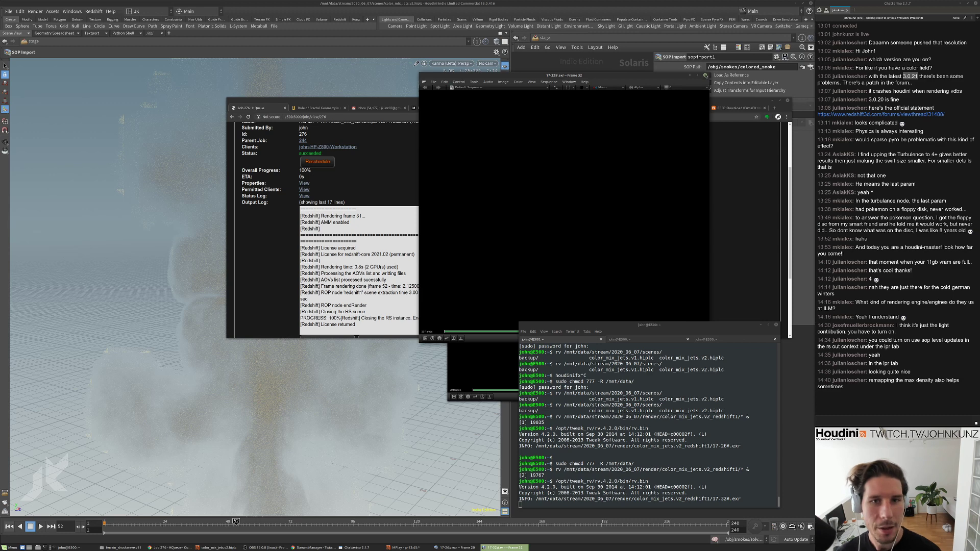
{"action": "left_click", "coordinate": [705, 75]}
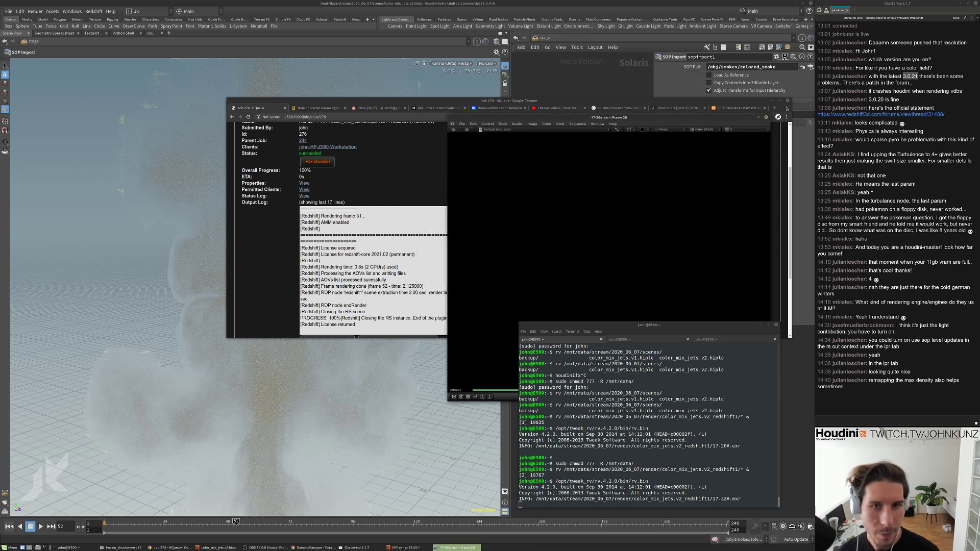
{"action": "left_click", "coordinate": [766, 117]}
{"action": "left_click", "coordinate": [772, 100]}
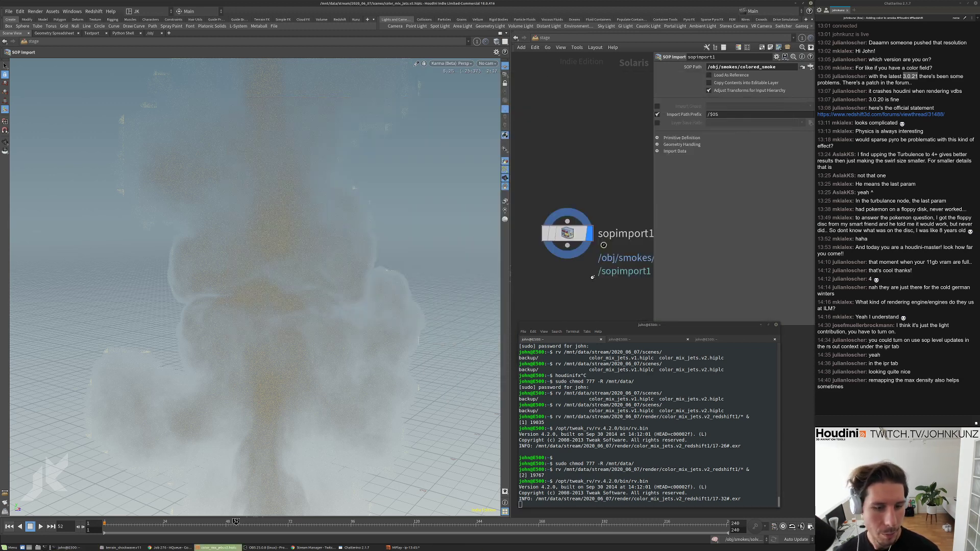
Switch the network view to obj, then out, and bring up redshift1's settings.
{"action": "double_click", "coordinate": [604, 327]}
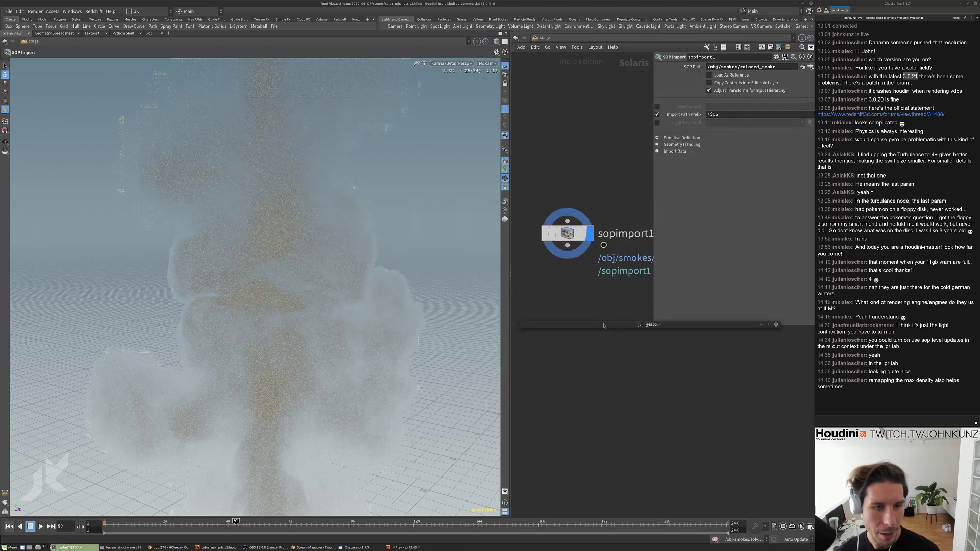
{"action": "left_click", "coordinate": [540, 39]}
{"action": "left_click", "coordinate": [562, 98]}
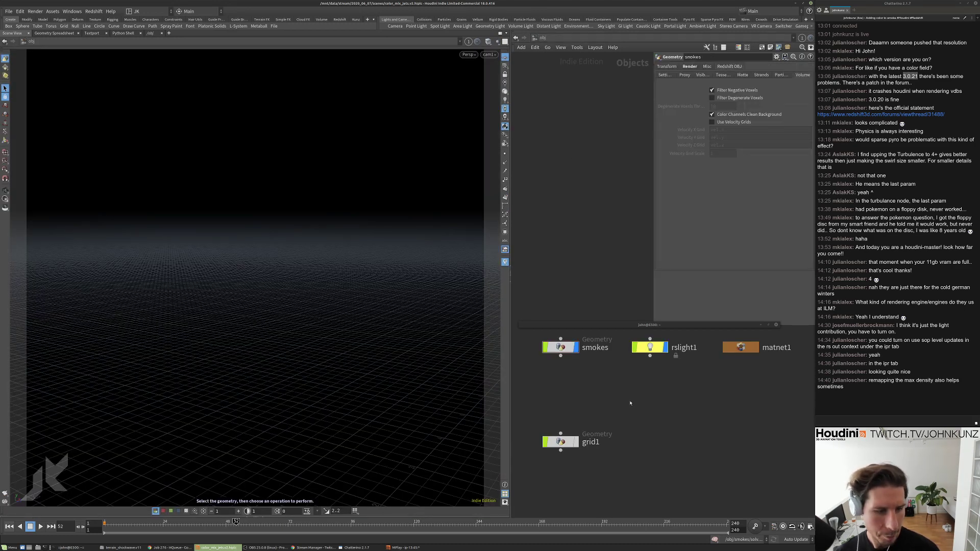
{"action": "left_click", "coordinate": [541, 39]}
{"action": "left_click", "coordinate": [564, 88]}
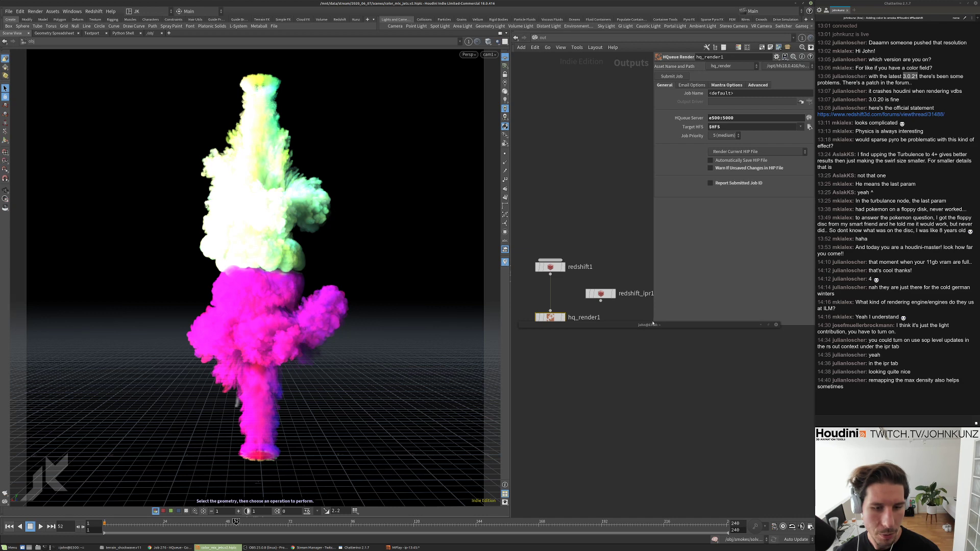
{"action": "key", "text": "Up"}
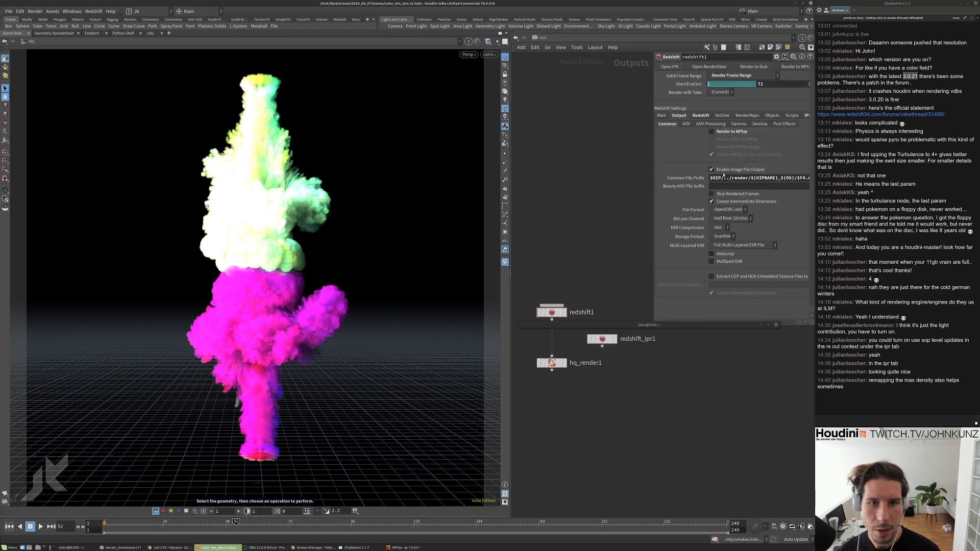
Turn off Enable Image File Output, turn on Render to MPlay, and review Main, IPR and Redshift tabs.
{"action": "left_click", "coordinate": [723, 170]}
{"action": "left_click", "coordinate": [723, 132]}
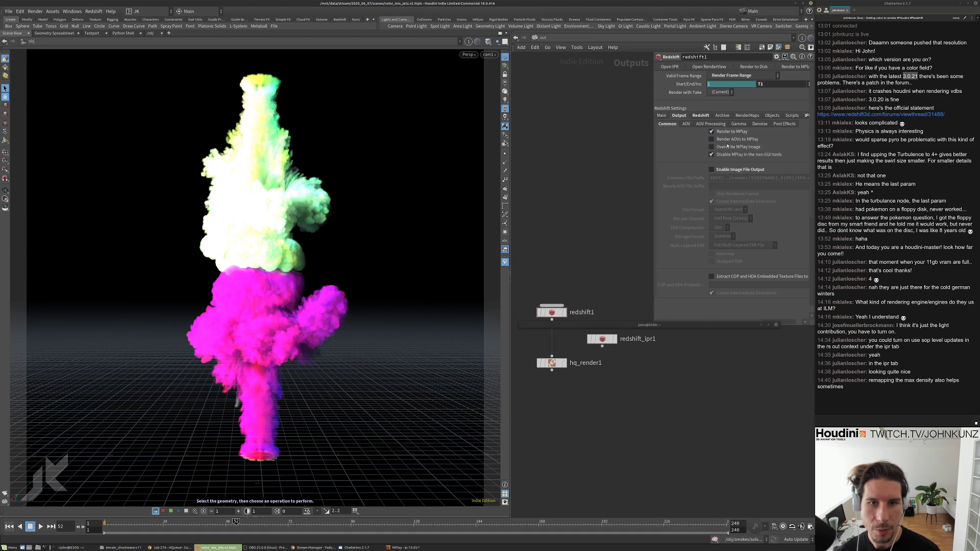
{"action": "left_click", "coordinate": [662, 116]}
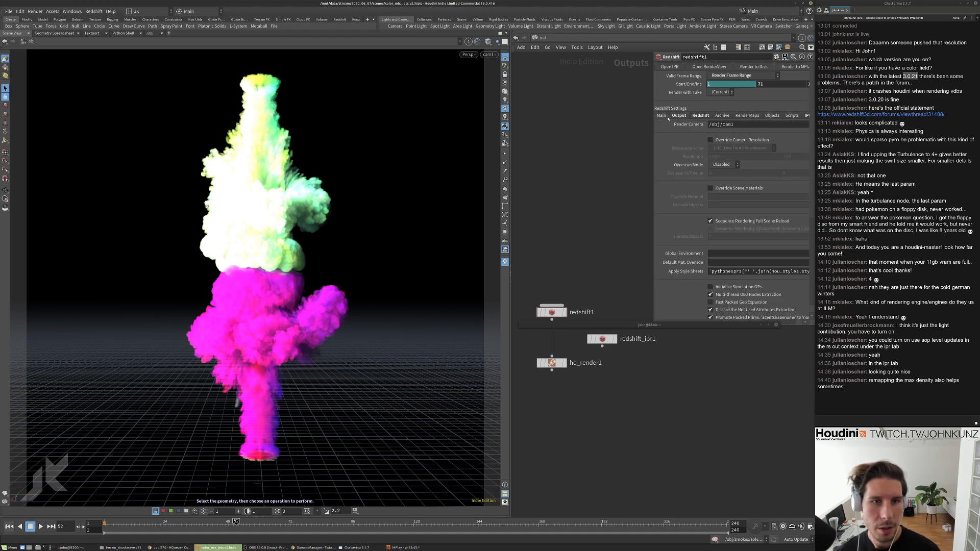
{"action": "left_click", "coordinate": [807, 115]}
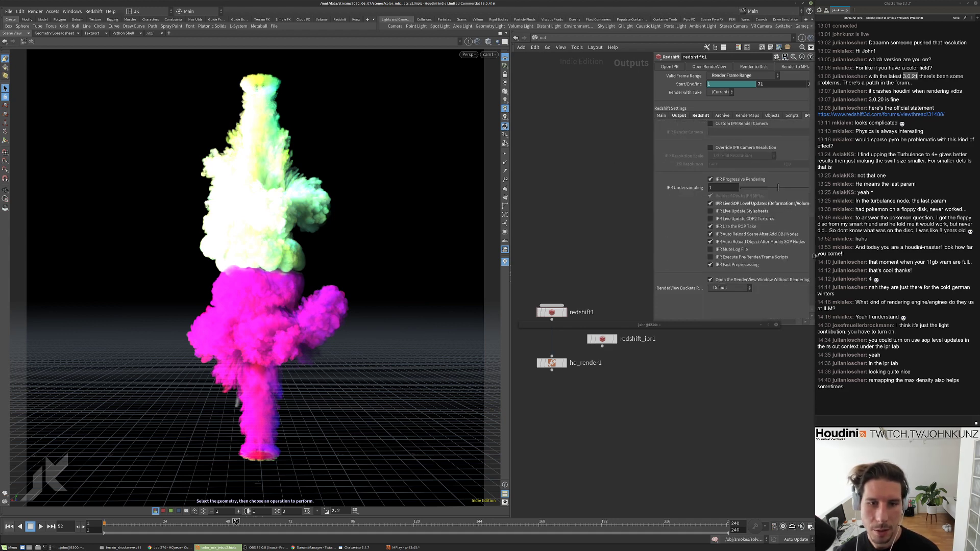
{"action": "left_click", "coordinate": [700, 116]}
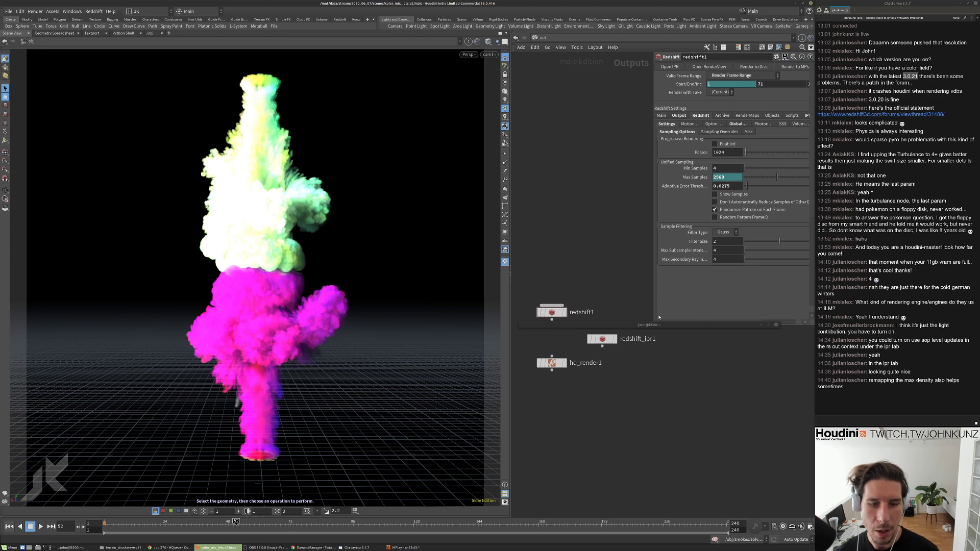
{"action": "left_click", "coordinate": [761, 325]}
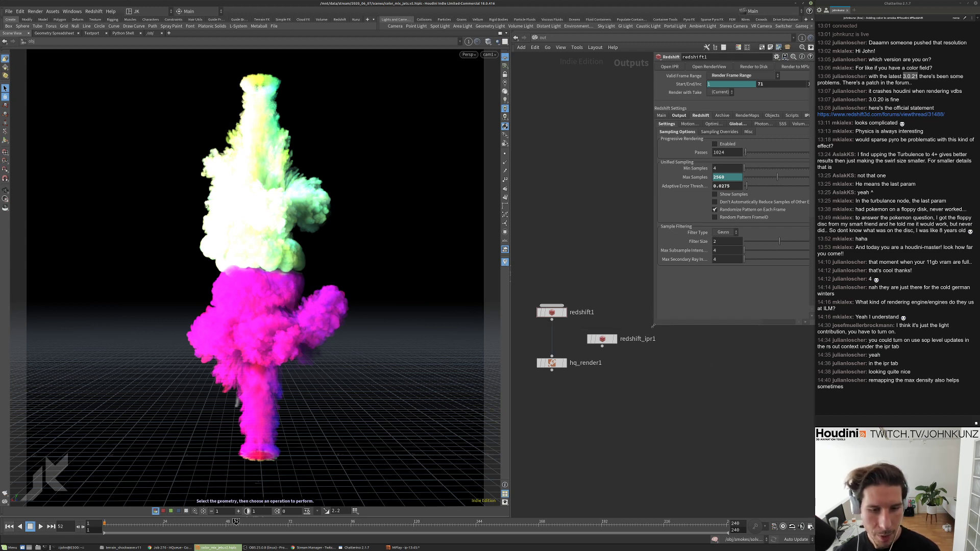
{"action": "left_click_drag", "start_coordinate": [652, 325], "coordinate": [611, 334]}
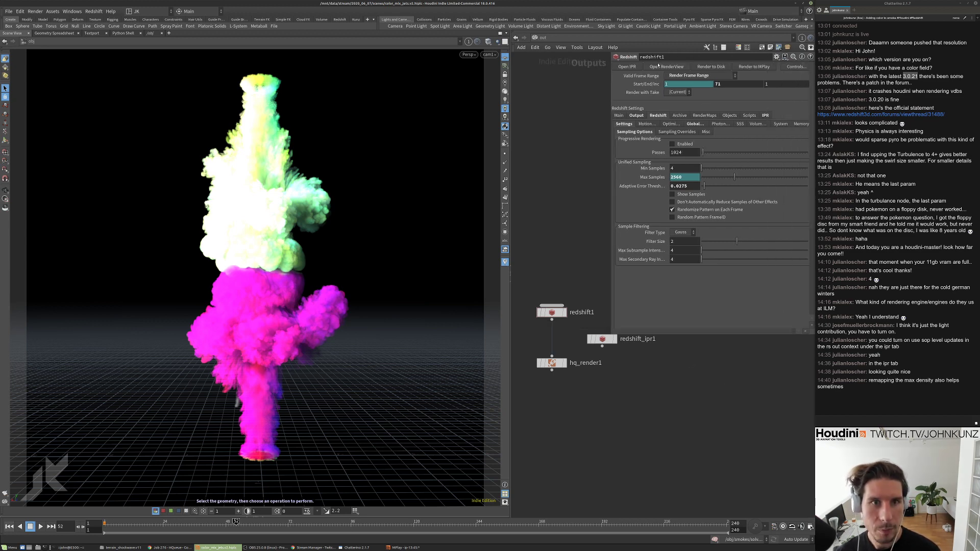
Start the redshift1 render to MPlay and glance at the HQueue job page.
{"action": "left_click", "coordinate": [749, 67]}
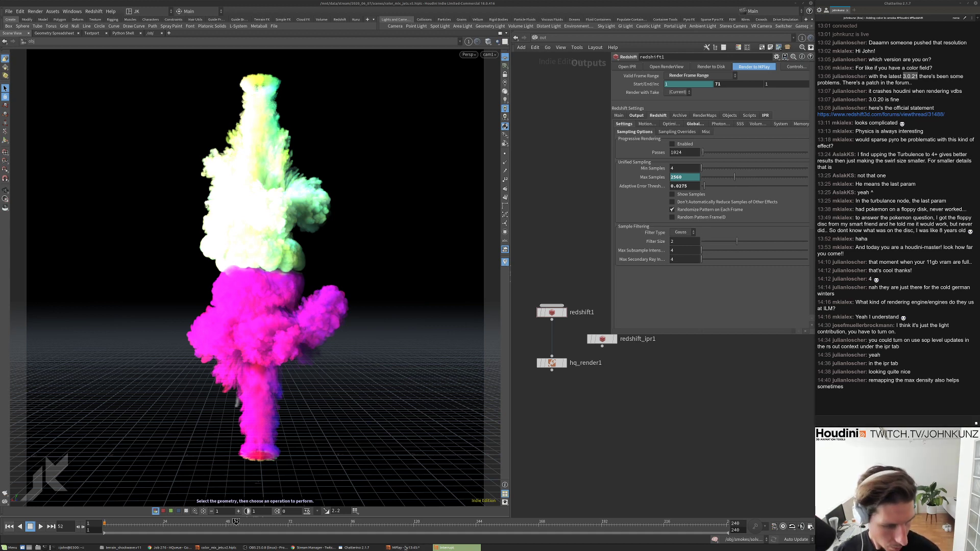
{"action": "left_click_drag", "start_coordinate": [285, 5], "coordinate": [432, 5]}
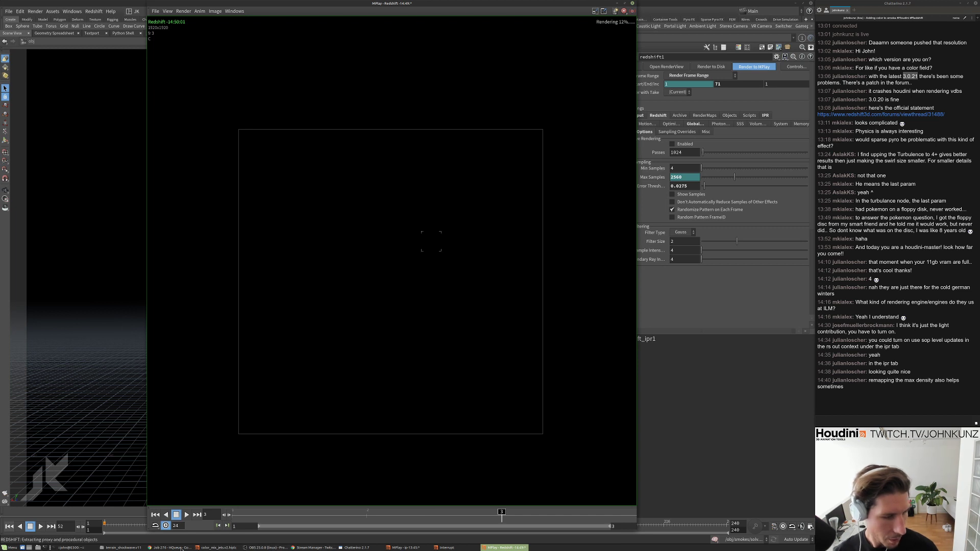
{"action": "left_click", "coordinate": [162, 547]}
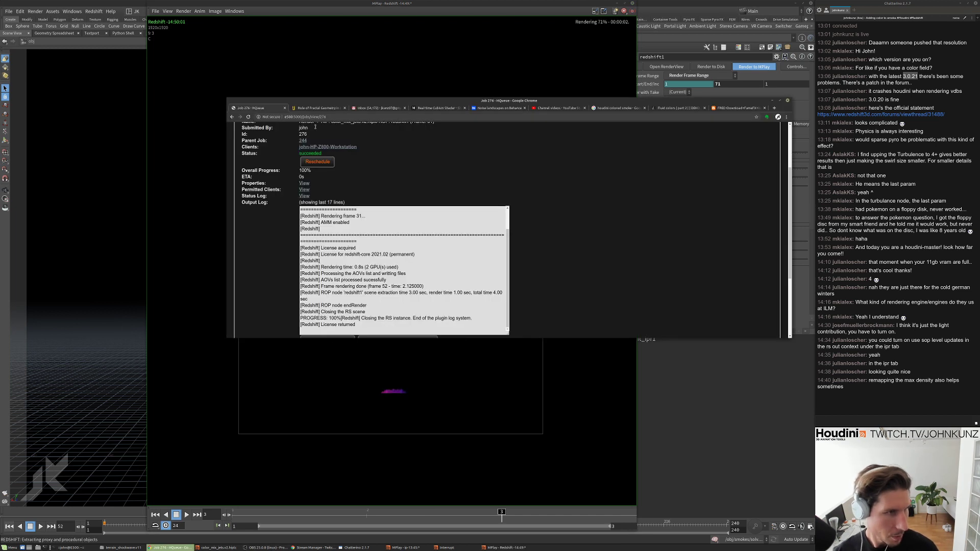
{"action": "left_click", "coordinate": [772, 100]}
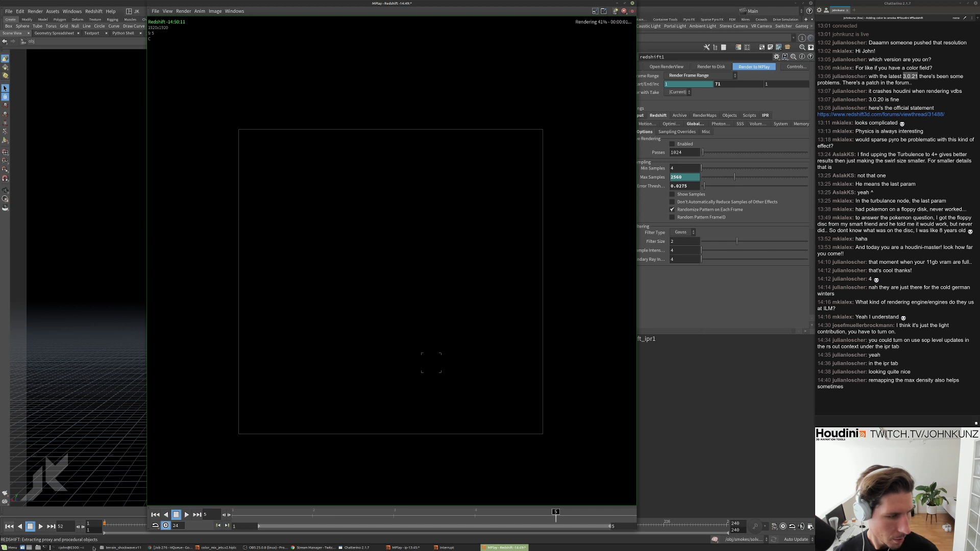
Reopen the rendered frames in RV from the terminal, check the alpha, and close RV.
{"action": "key", "text": "alt+Tab"}
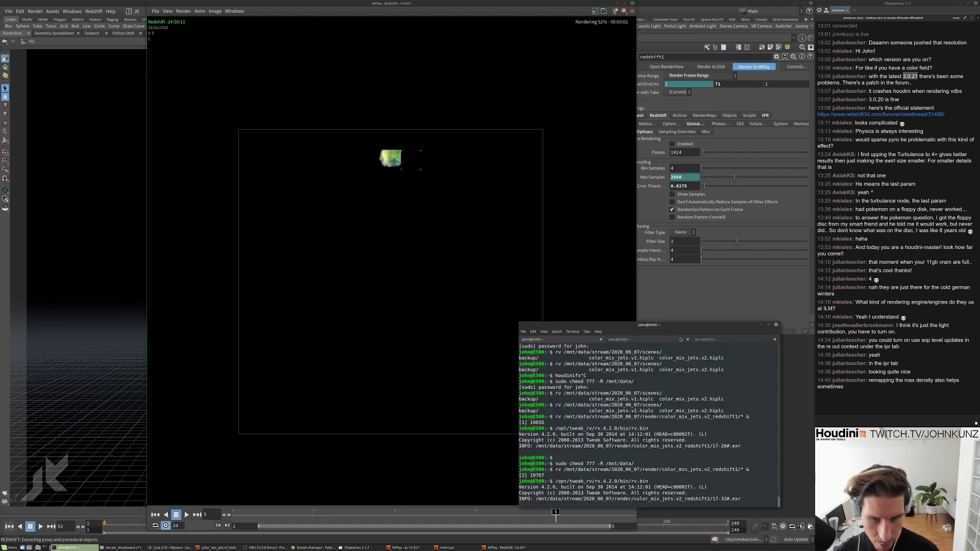
{"action": "key", "text": "Return"}
{"action": "key", "text": "Up"}
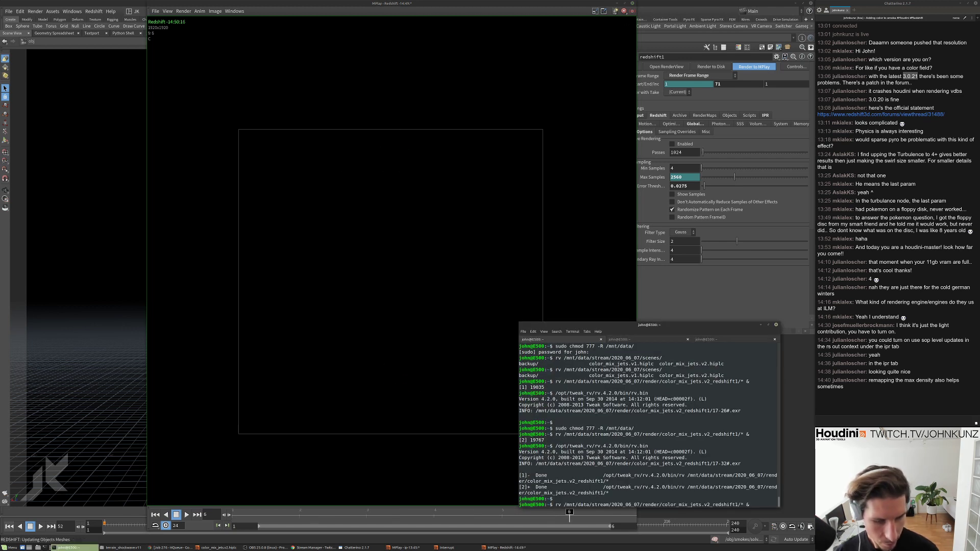
{"action": "key", "text": "Return"}
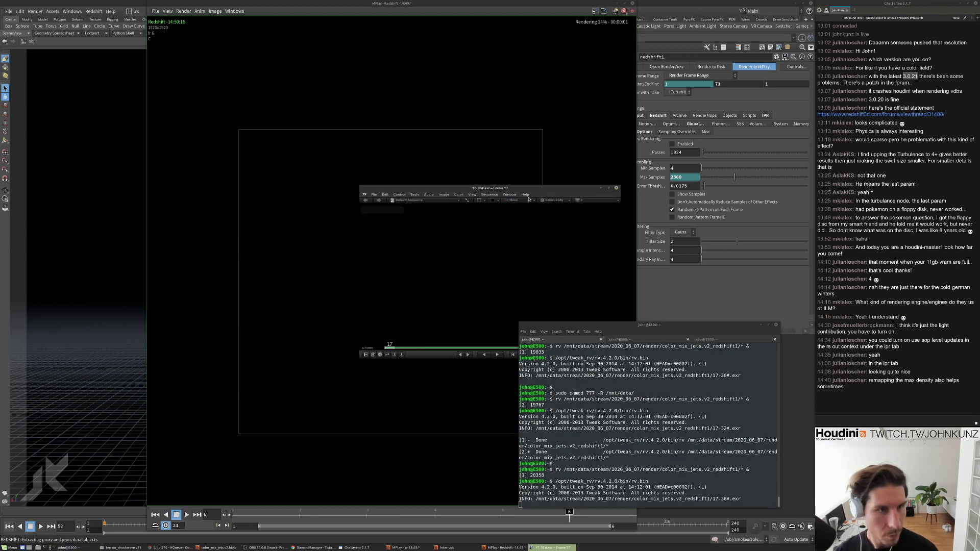
{"action": "left_click_drag", "start_coordinate": [510, 191], "coordinate": [714, 92]}
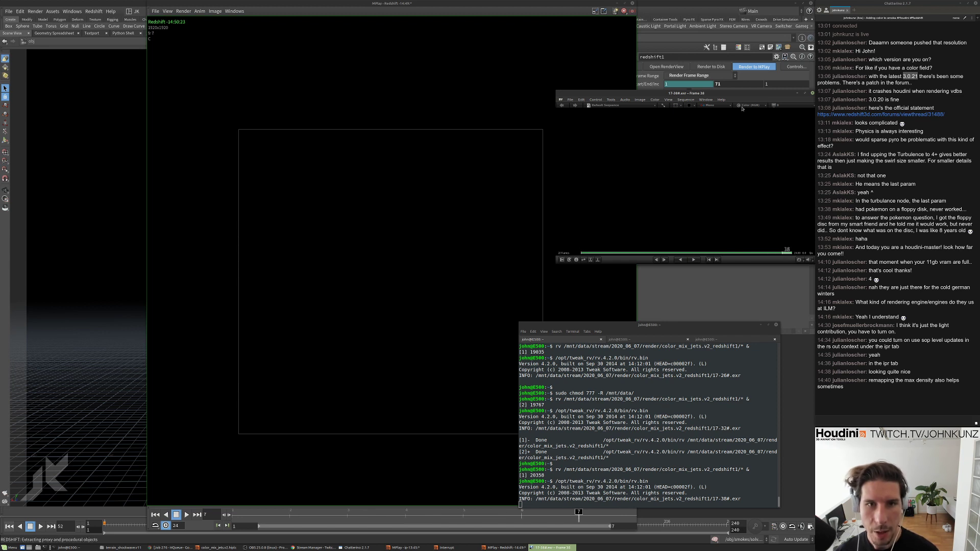
{"action": "key", "text": "a"}
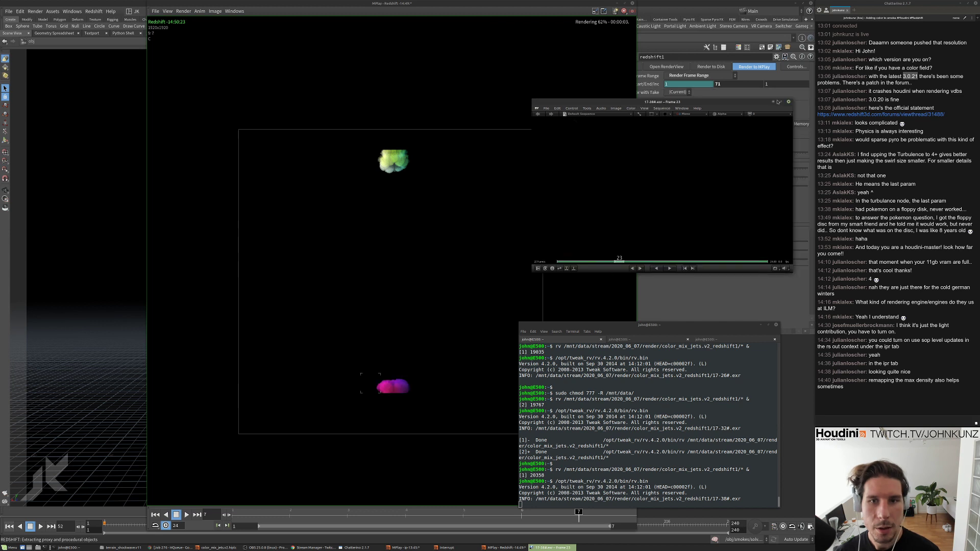
{"action": "key", "text": "Escape"}
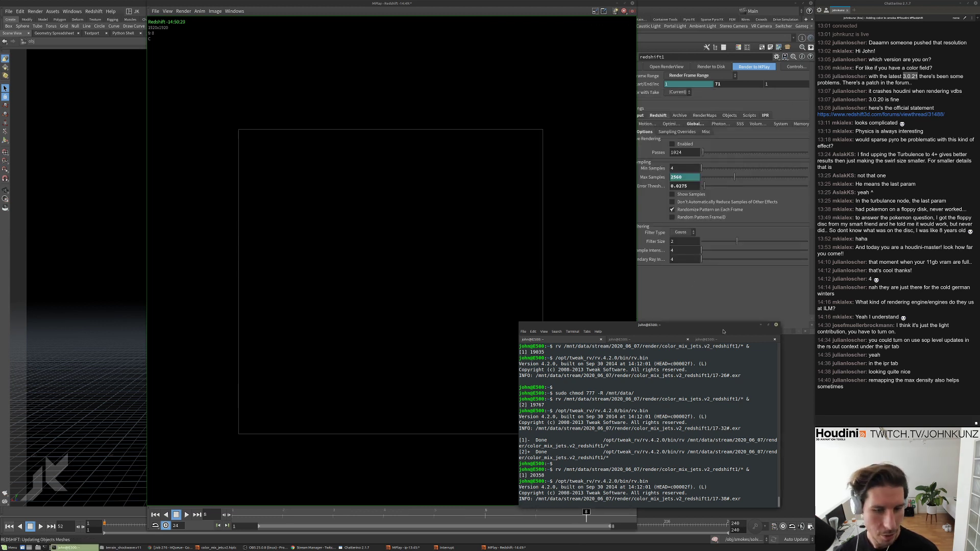
Play back the frames rendered so far in MPlay.
{"action": "left_click", "coordinate": [761, 325]}
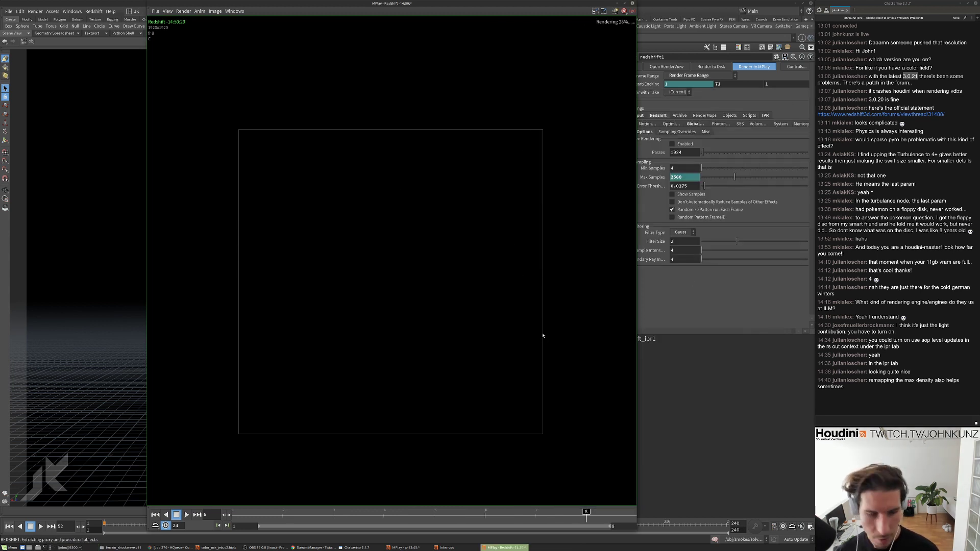
{"action": "key", "text": "Up"}
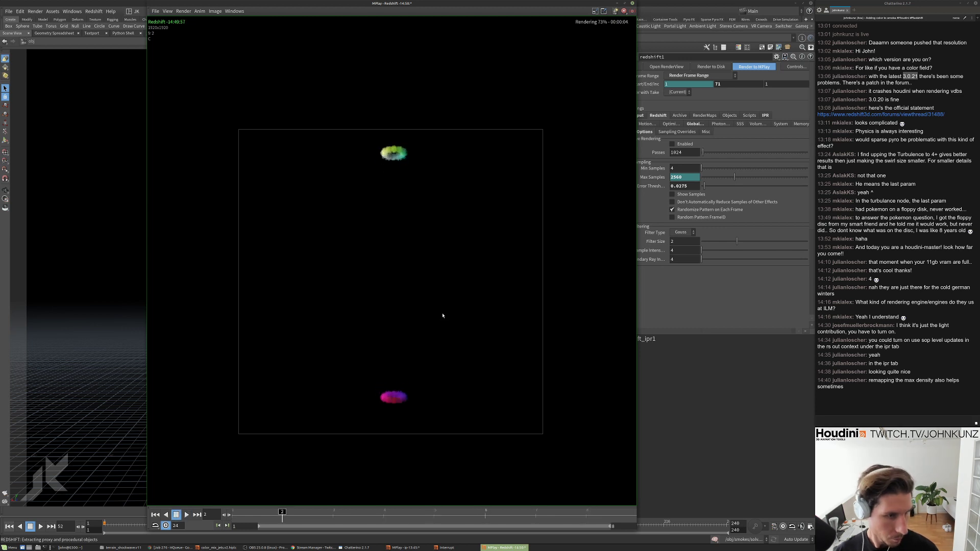
{"action": "key", "text": "Up"}
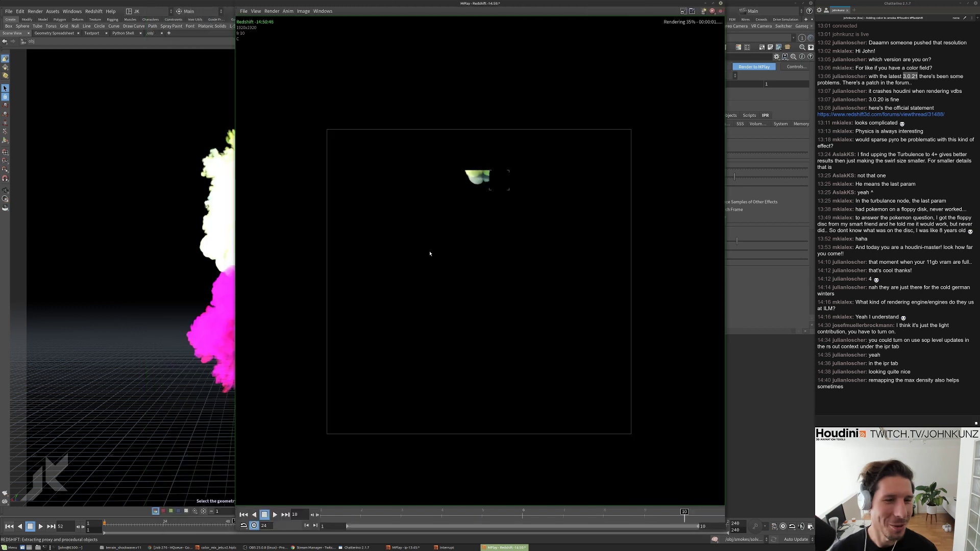
Compare the earlier flipbook at frame 8 with the Redshift render, then play and stop the render.
{"action": "left_click", "coordinate": [421, 548]}
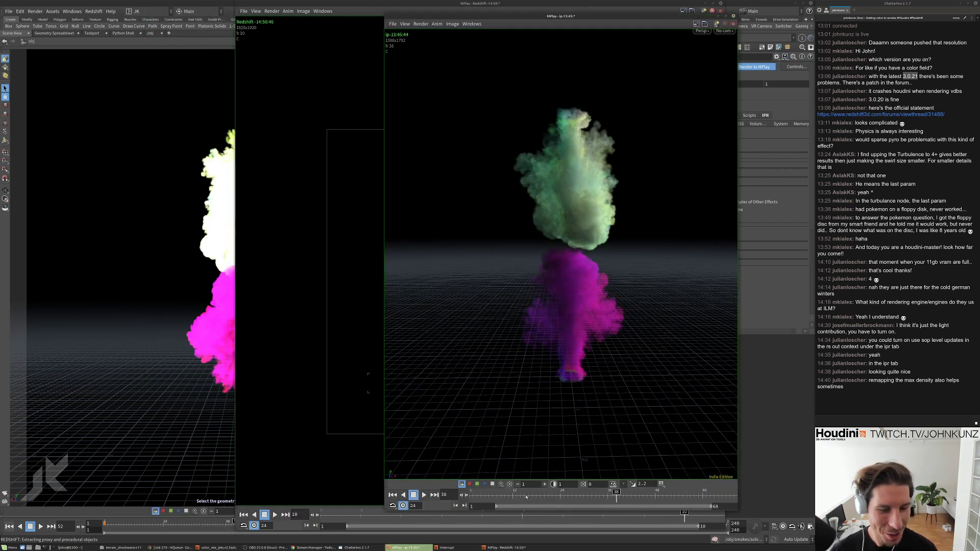
{"action": "left_click_drag", "start_coordinate": [526, 496], "coordinate": [495, 495]}
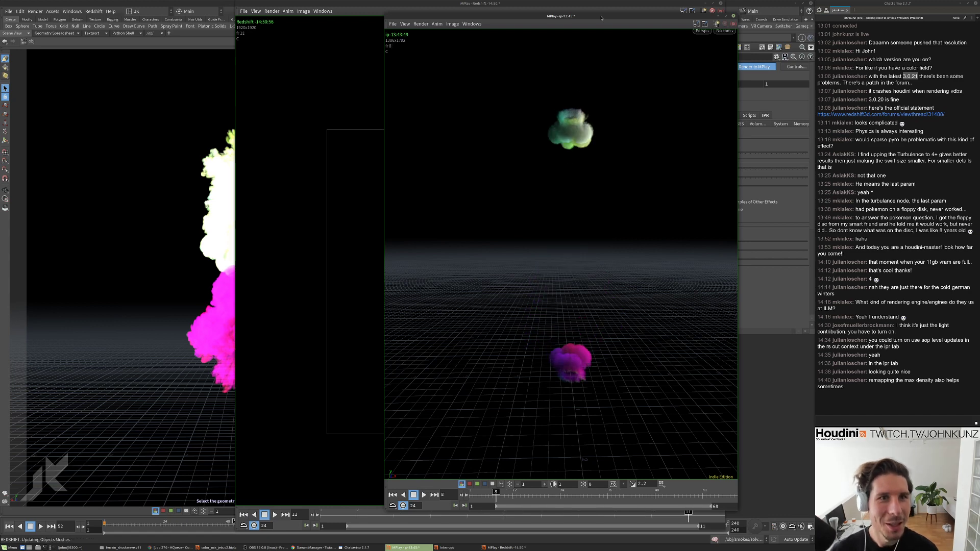
{"action": "left_click_drag", "start_coordinate": [601, 19], "coordinate": [666, 10]}
{"action": "left_click", "coordinate": [396, 237]}
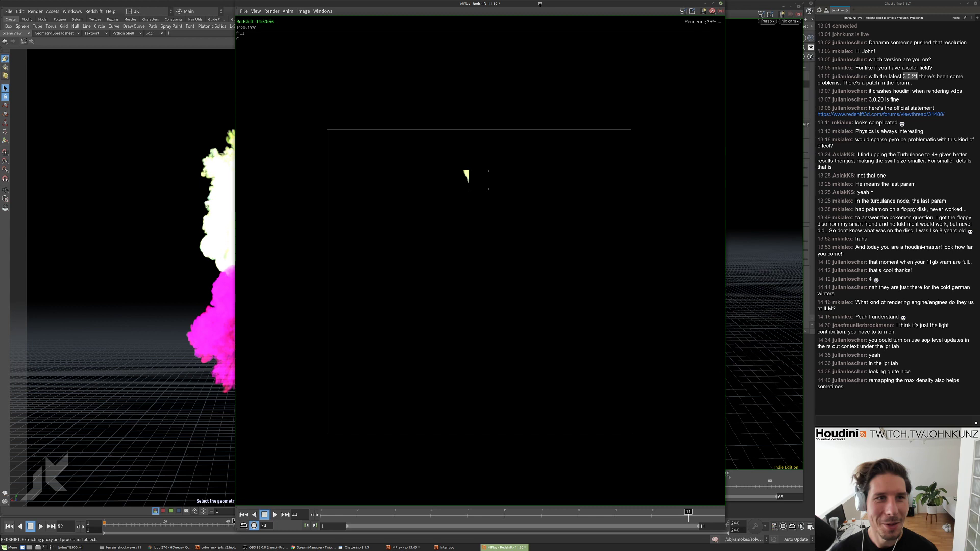
{"action": "left_click_drag", "start_coordinate": [540, 4], "coordinate": [471, 4]}
{"action": "left_click", "coordinate": [708, 136]}
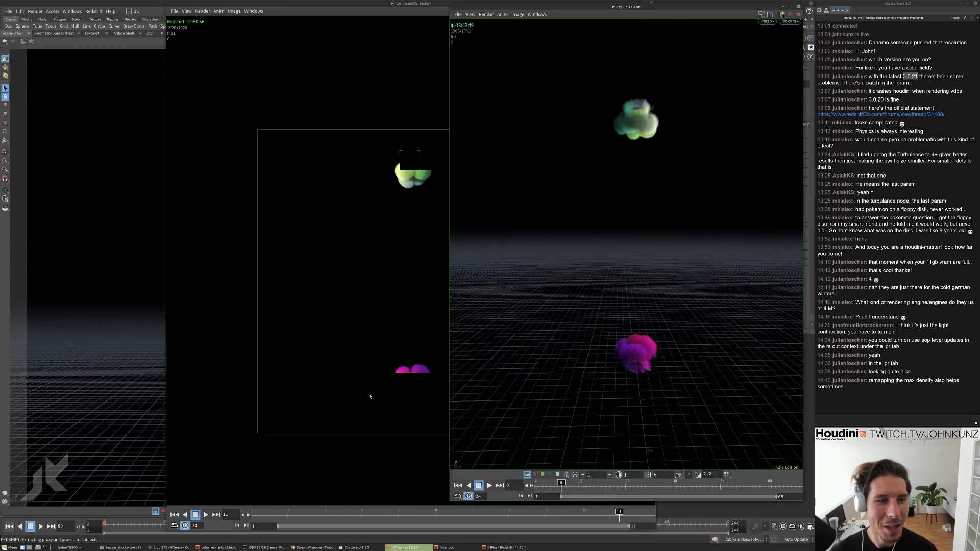
{"action": "left_click", "coordinate": [393, 371]}
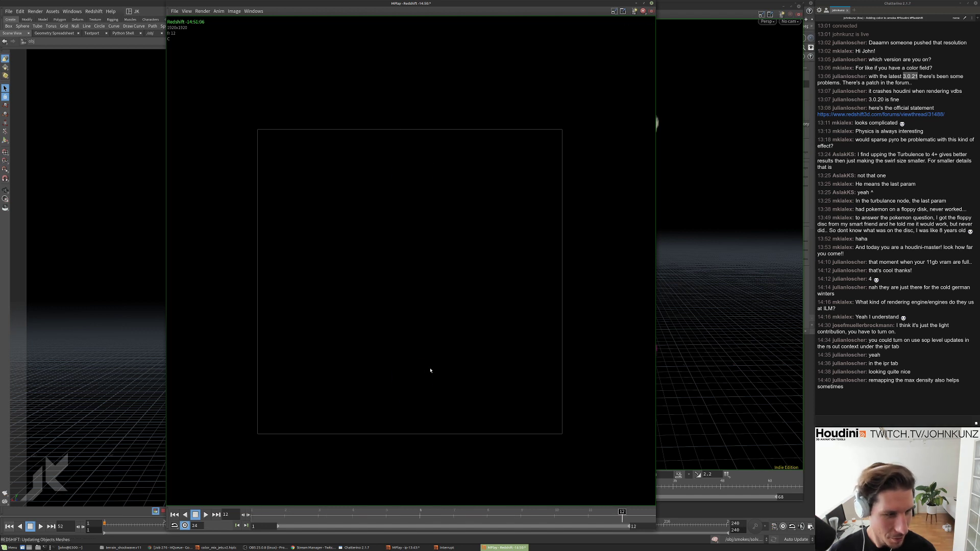
{"action": "key", "text": "Up"}
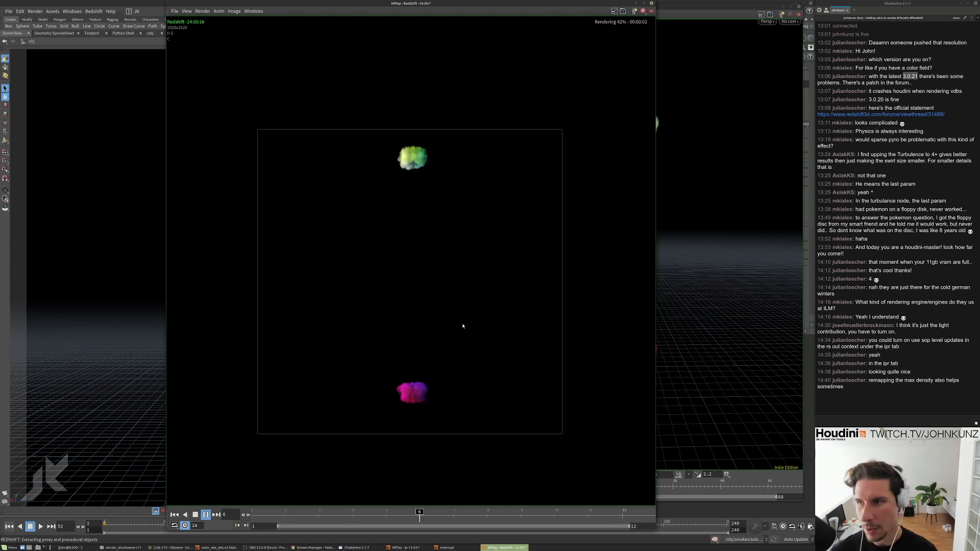
{"action": "key", "text": "Up"}
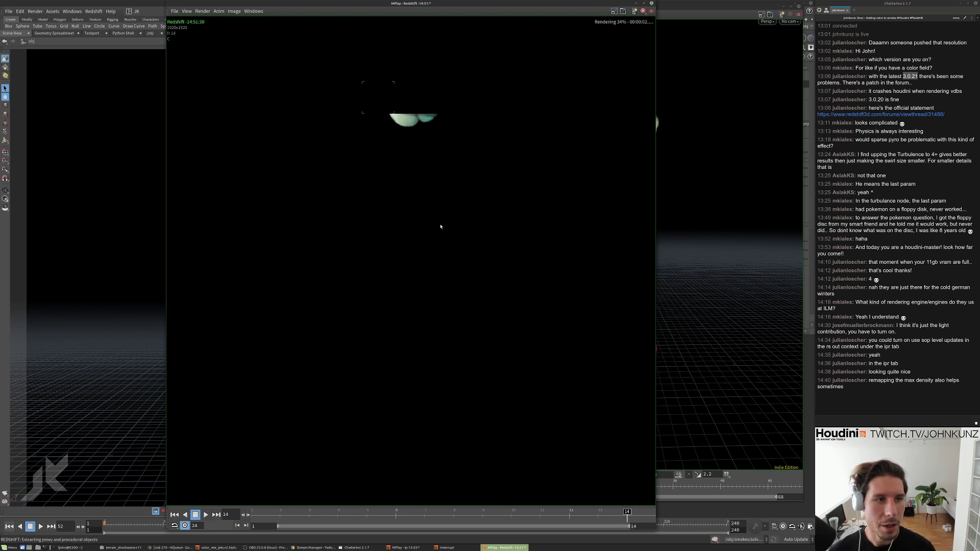
Close the Redshift MPlay and set Override Camera Resolution to 1/4 on the Output tab.
{"action": "key", "text": "Escape"}
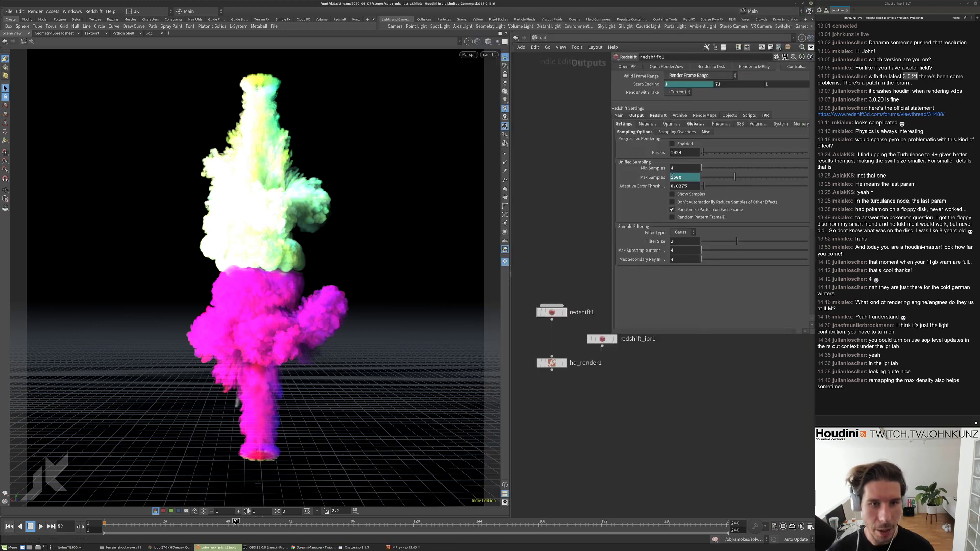
{"action": "left_click", "coordinate": [632, 116]}
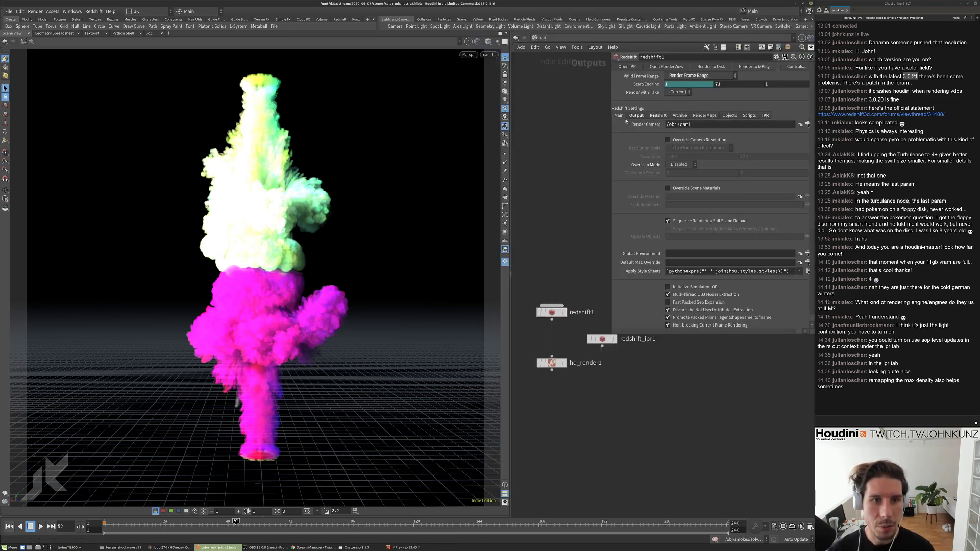
{"action": "left_click", "coordinate": [683, 141]}
{"action": "left_click", "coordinate": [699, 148]}
{"action": "left_click", "coordinate": [694, 171]}
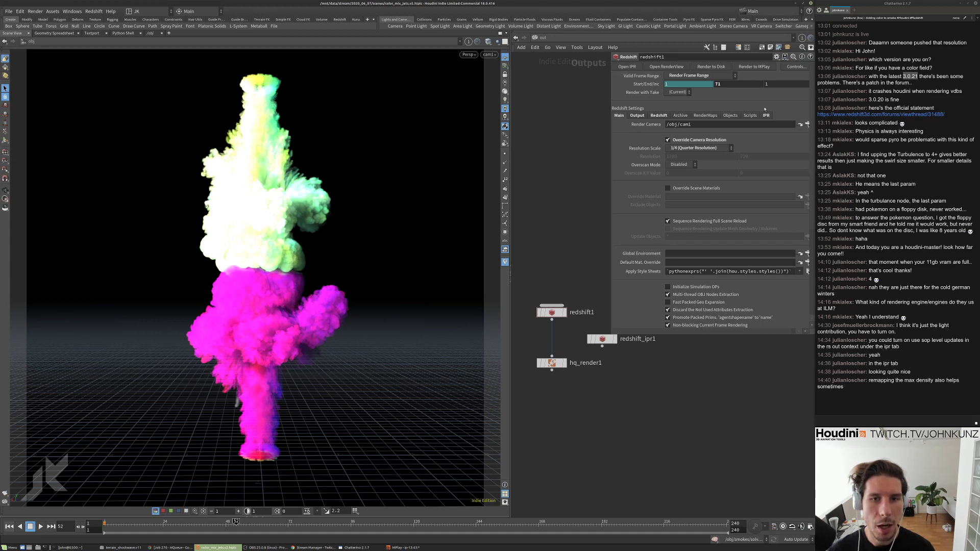
Render redshift1 to MPlay at 480x480 quarter resolution, enlarge the viewer, and play the frames.
{"action": "left_click", "coordinate": [735, 67]}
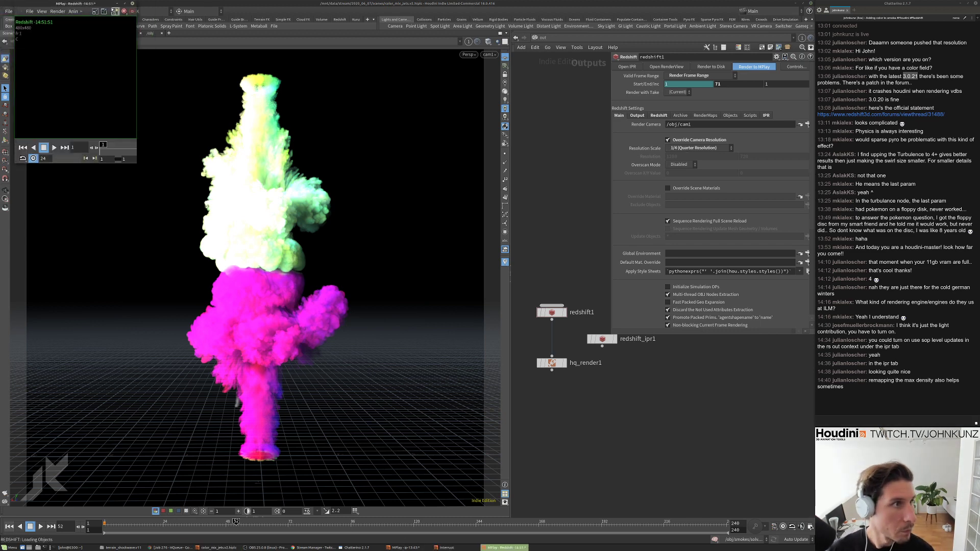
{"action": "left_click_drag", "start_coordinate": [87, 4], "coordinate": [619, 142]}
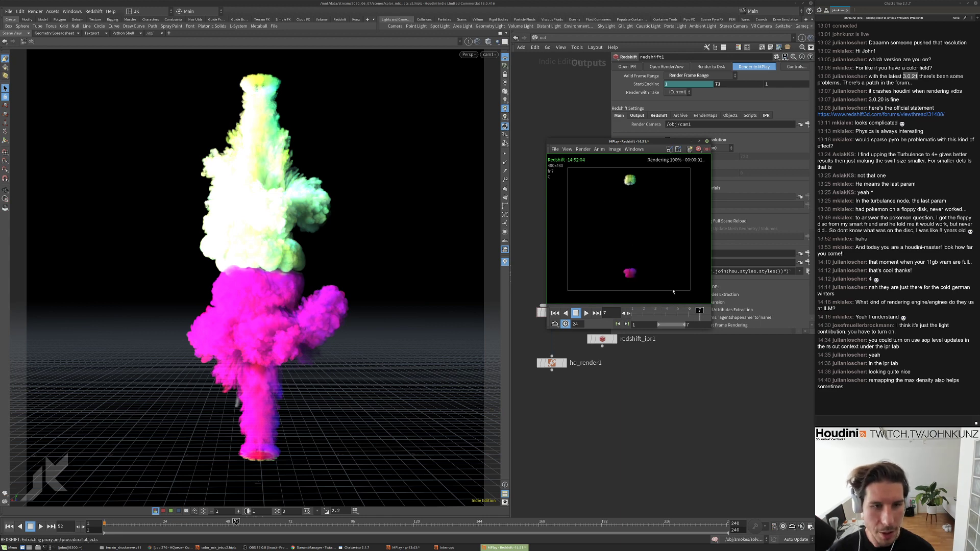
{"action": "left_click_drag", "start_coordinate": [710, 329], "coordinate": [786, 447]}
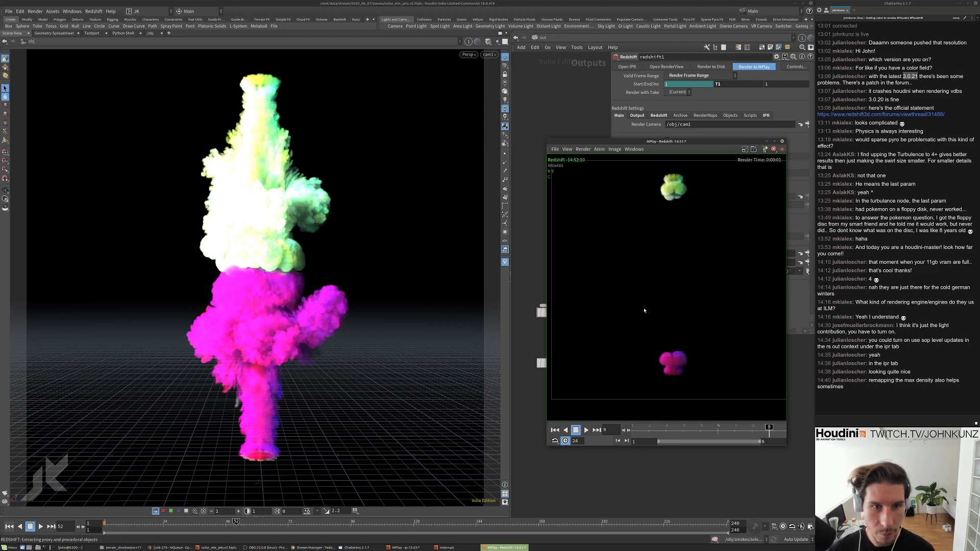
{"action": "key", "text": "Up"}
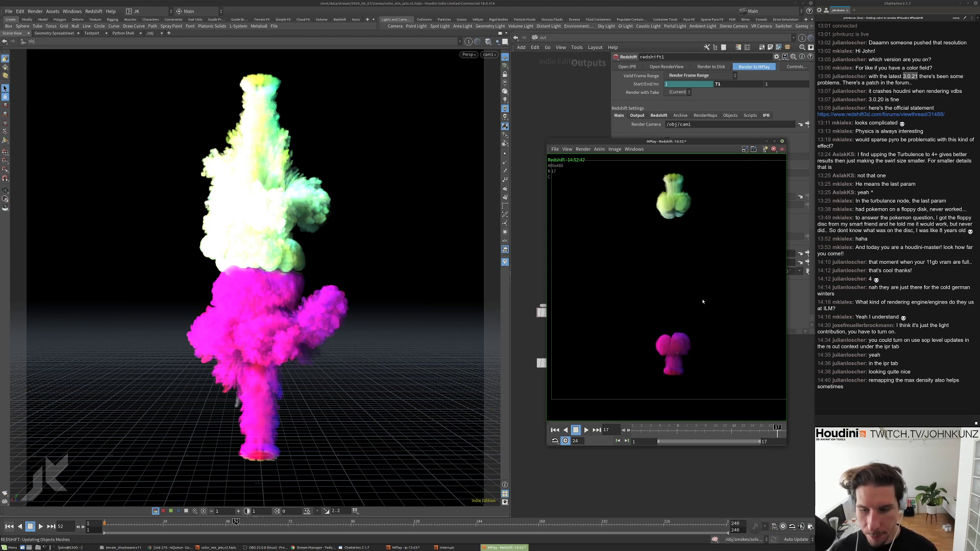
Restart the MPlay smoke render loop, then bring the face10.jpg wires-and-stone-face still forward.
{"action": "key", "text": "Up"}
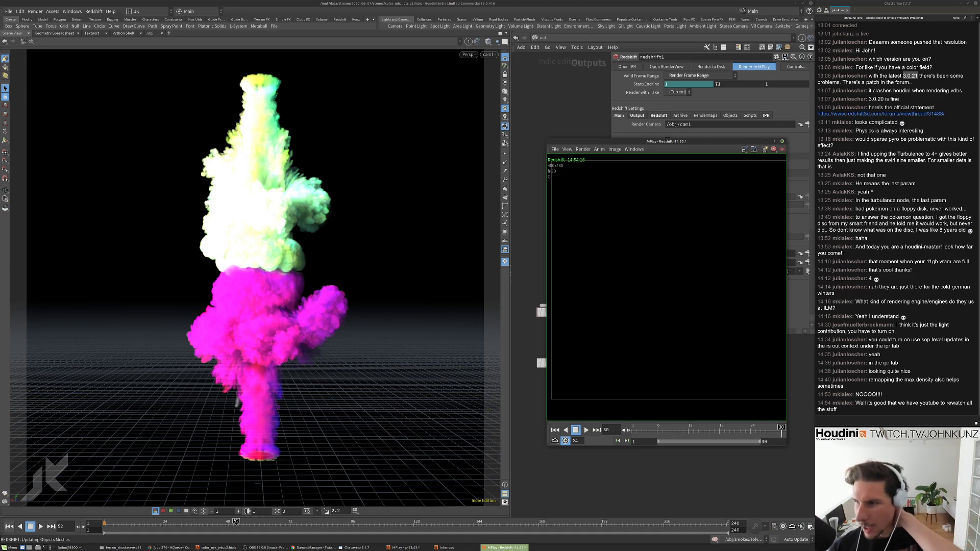
{"action": "key", "text": "alt+Tab"}
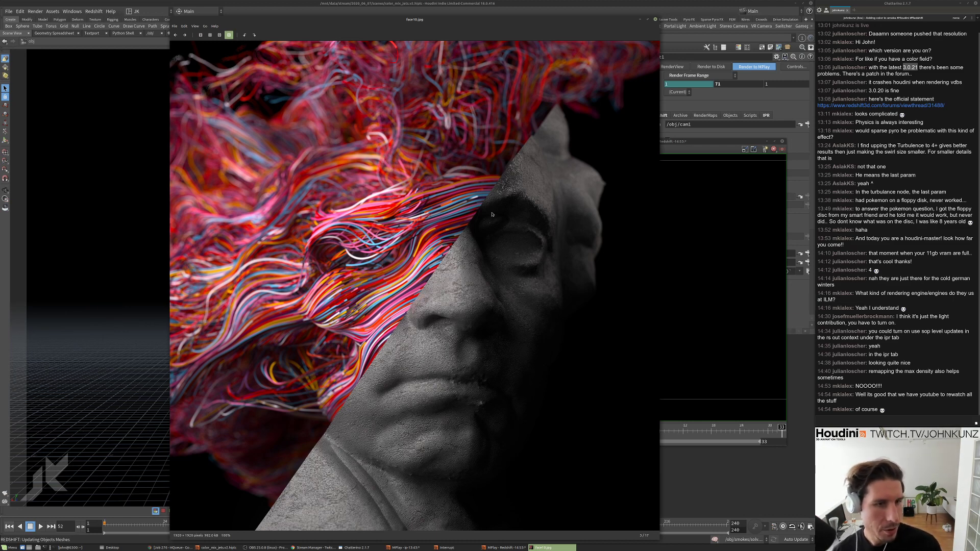
{"action": "scroll", "coordinate": [492, 215], "scroll_direction": "up", "scroll_amount": 5}
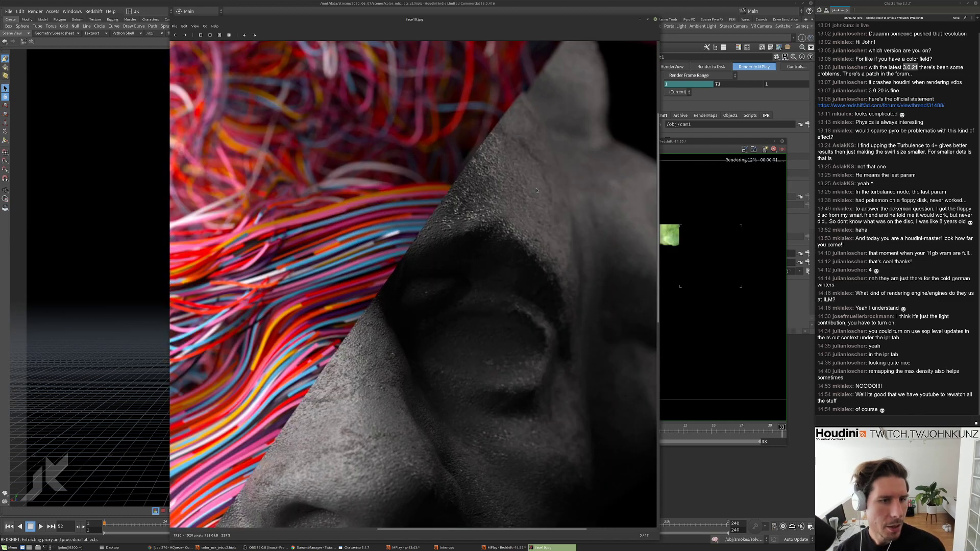
{"action": "scroll", "coordinate": [500, 307], "scroll_direction": "down", "scroll_amount": 4}
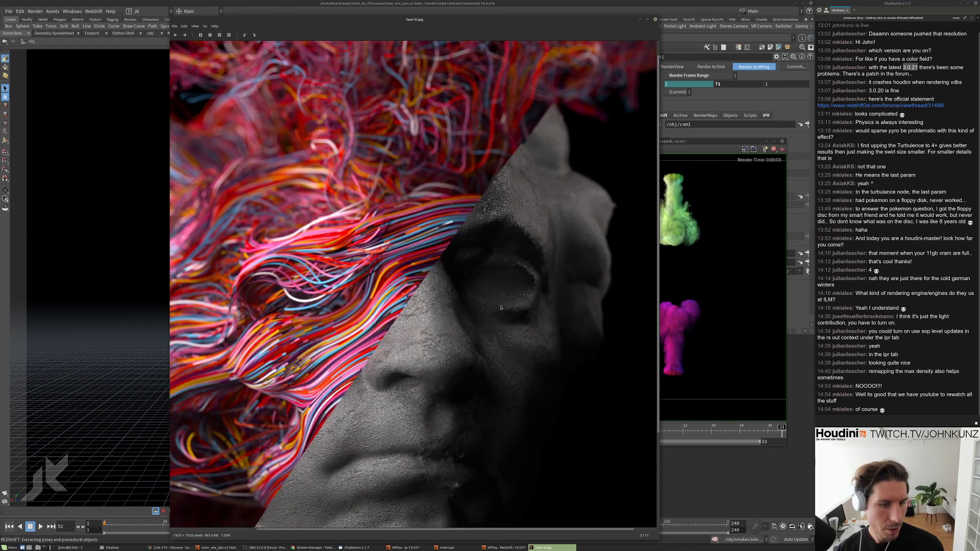
{"action": "scroll", "coordinate": [489, 317], "scroll_direction": "down", "scroll_amount": 1}
{"action": "scroll", "coordinate": [436, 426], "scroll_direction": "up", "scroll_amount": 3}
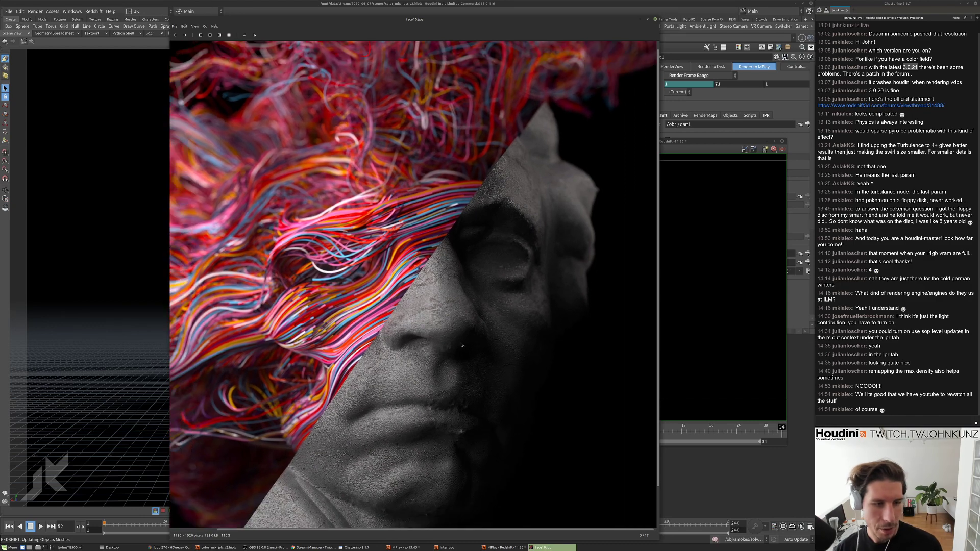
{"action": "scroll", "coordinate": [439, 330], "scroll_direction": "down", "scroll_amount": 2}
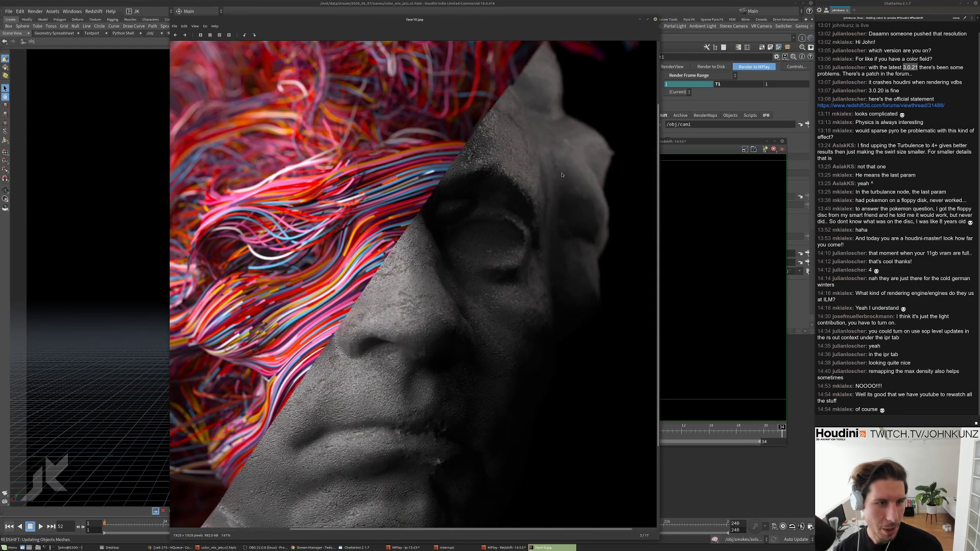
{"action": "scroll", "coordinate": [490, 286], "scroll_direction": "down", "scroll_amount": 2}
{"action": "scroll", "coordinate": [430, 372], "scroll_direction": "up", "scroll_amount": 3}
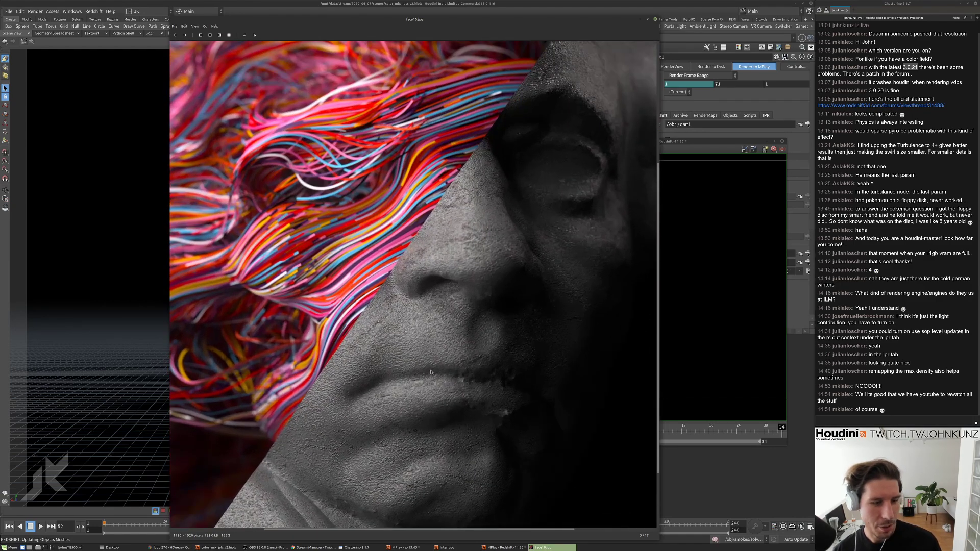
{"action": "scroll", "coordinate": [431, 372], "scroll_direction": "up", "scroll_amount": 3}
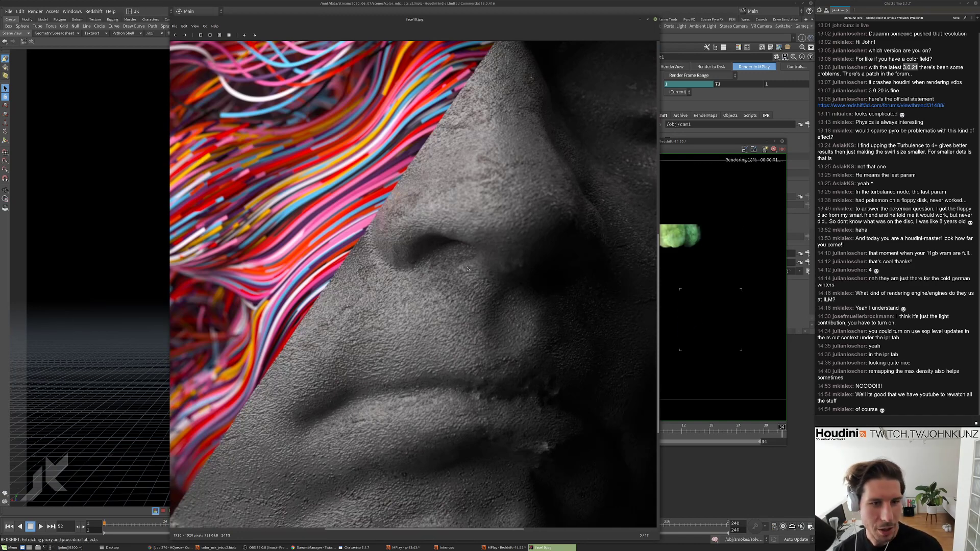
{"action": "scroll", "coordinate": [448, 273], "scroll_direction": "down", "scroll_amount": 1}
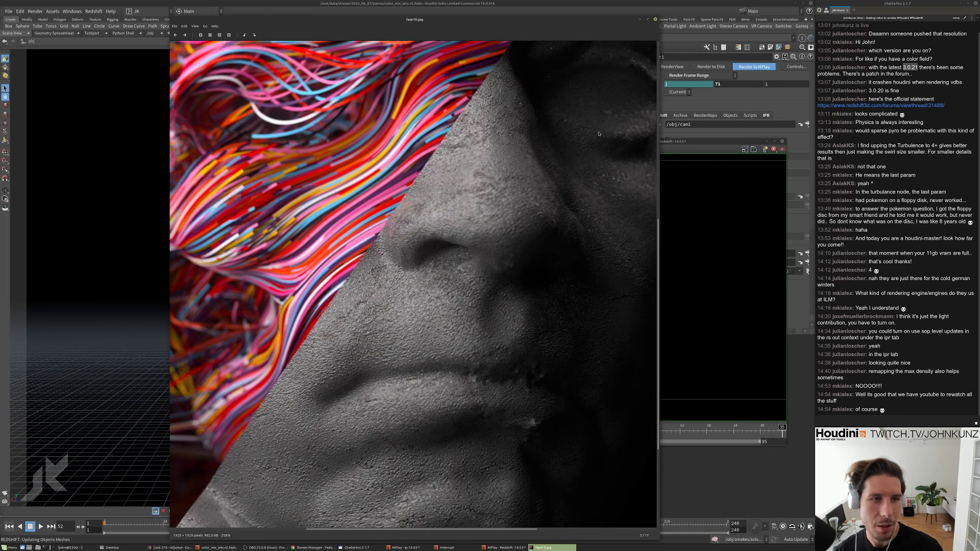
{"action": "scroll", "coordinate": [498, 190], "scroll_direction": "down", "scroll_amount": 5}
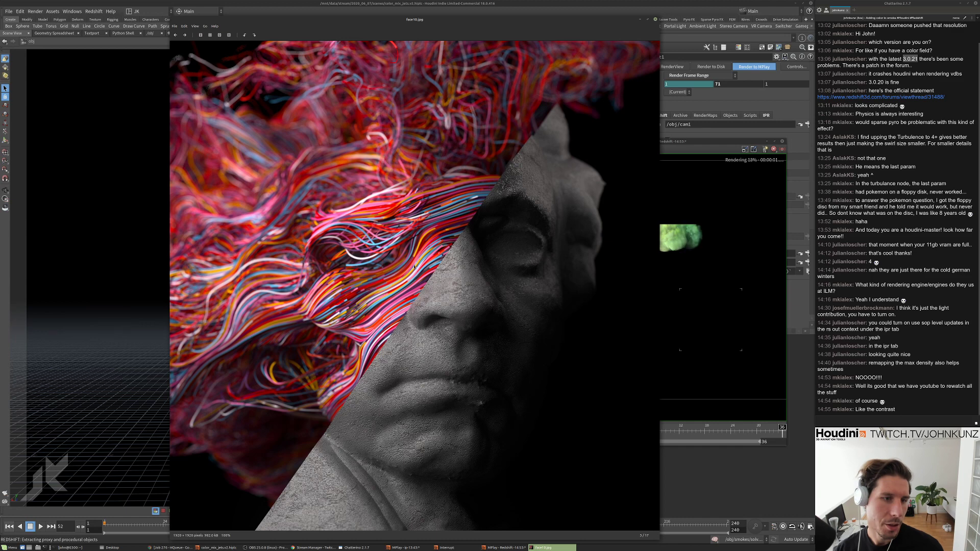
{"action": "scroll", "coordinate": [440, 287], "scroll_direction": "down", "scroll_amount": 2}
{"action": "scroll", "coordinate": [440, 280], "scroll_direction": "down", "scroll_amount": 1}
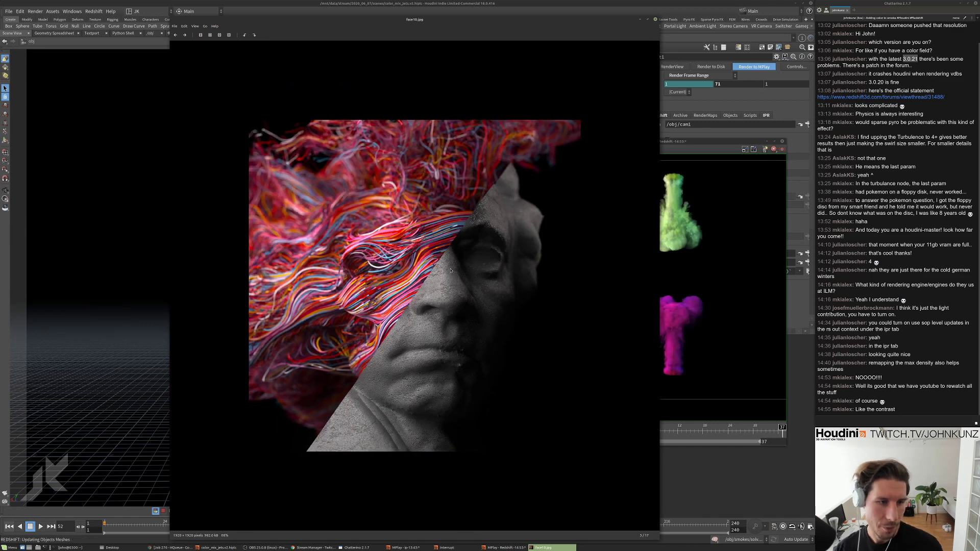
{"action": "scroll", "coordinate": [445, 264], "scroll_direction": "down", "scroll_amount": 1}
{"action": "scroll", "coordinate": [445, 265], "scroll_direction": "up", "scroll_amount": 4}
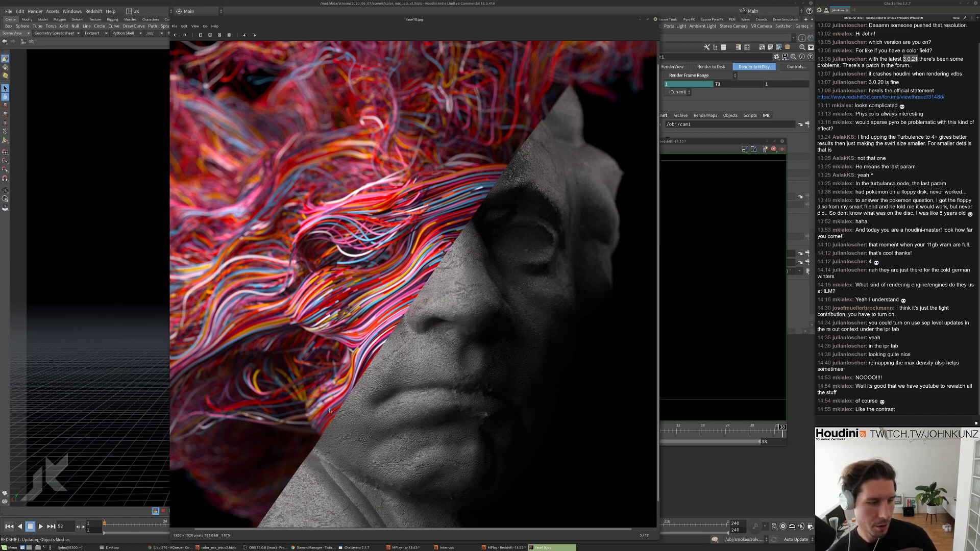
{"action": "scroll", "coordinate": [427, 265], "scroll_direction": "down", "scroll_amount": 3}
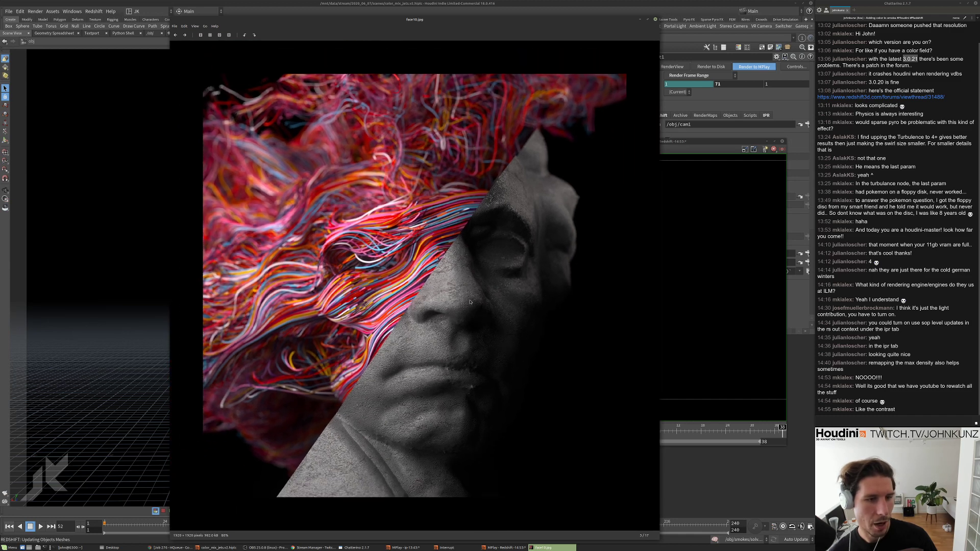
{"action": "scroll", "coordinate": [472, 305], "scroll_direction": "up", "scroll_amount": 3}
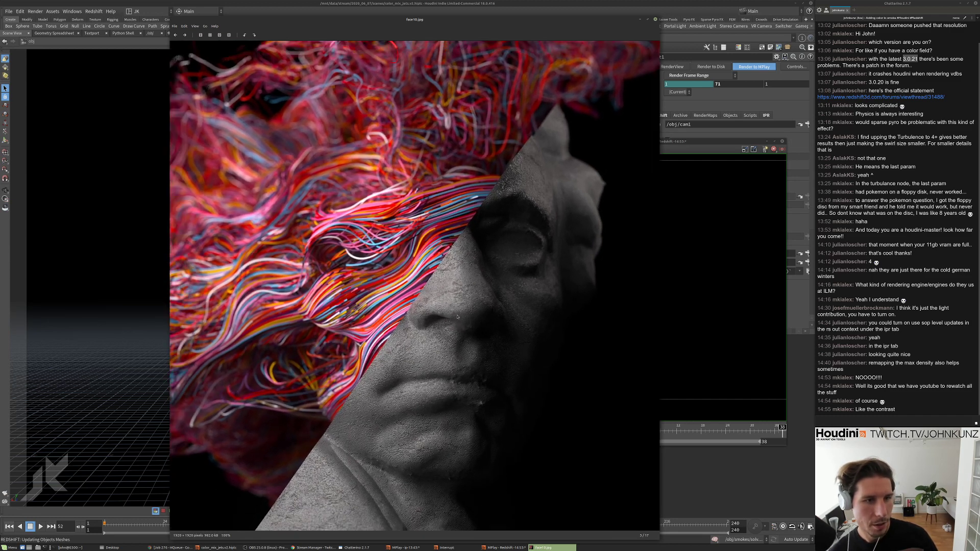
{"action": "scroll", "coordinate": [535, 123], "scroll_direction": "down", "scroll_amount": 1}
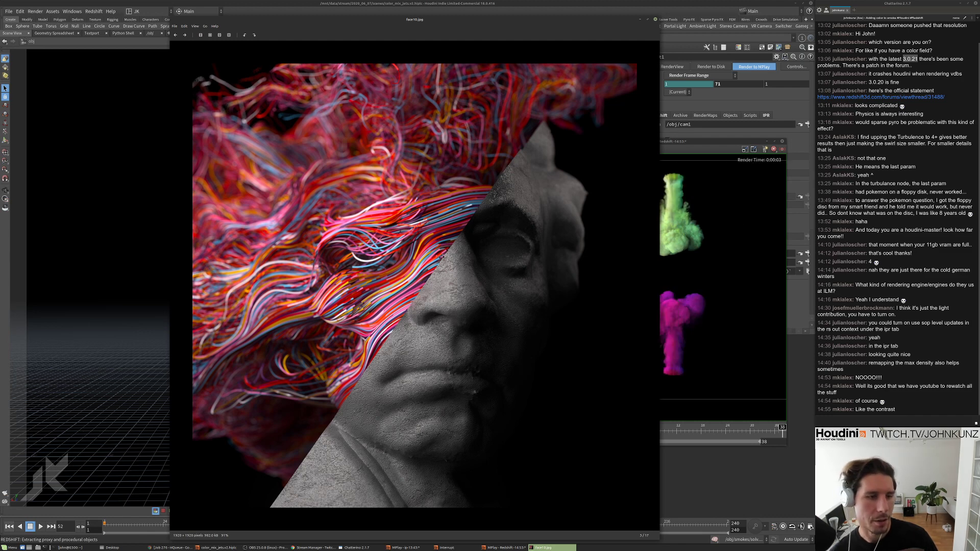
{"action": "scroll", "coordinate": [424, 291], "scroll_direction": "down", "scroll_amount": 1}
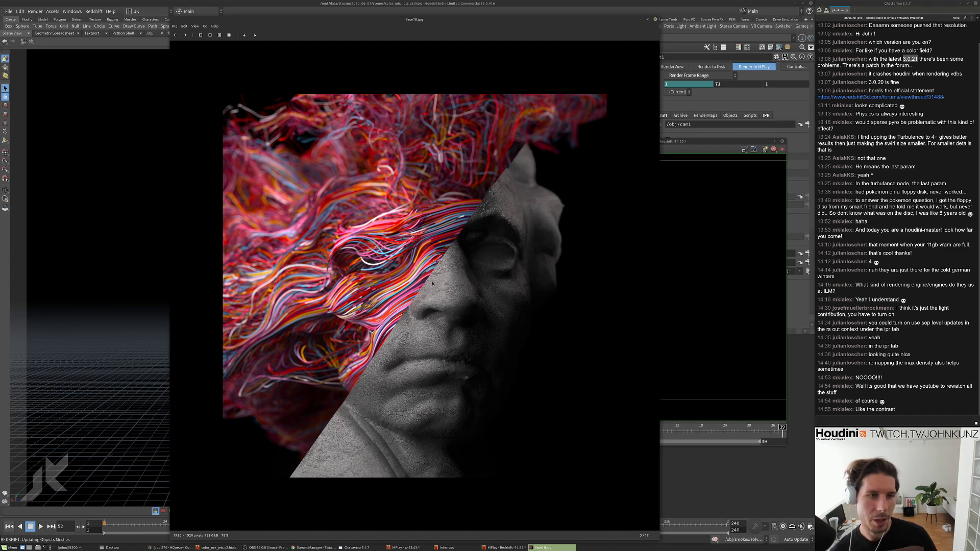
{"action": "scroll", "coordinate": [432, 282], "scroll_direction": "up", "scroll_amount": 3}
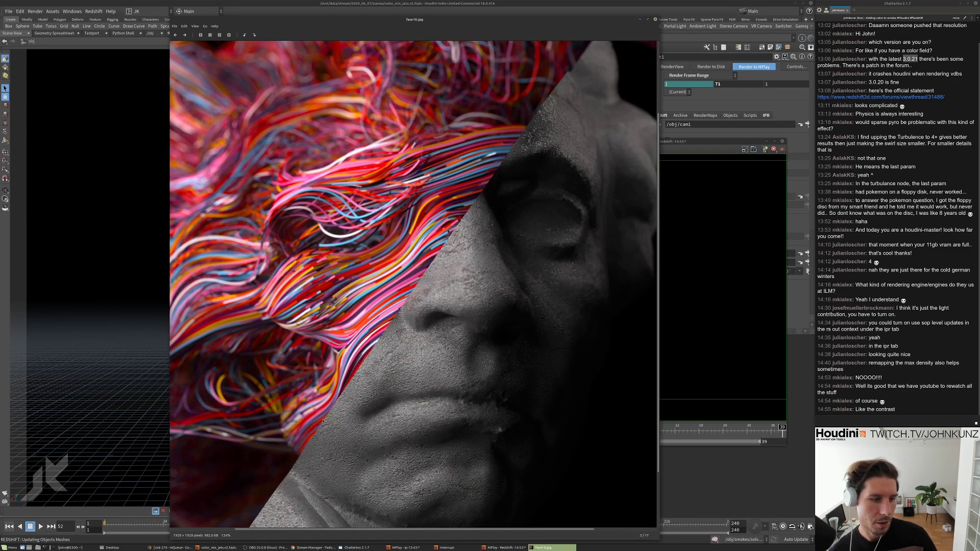
{"action": "scroll", "coordinate": [306, 415], "scroll_direction": "down", "scroll_amount": 1}
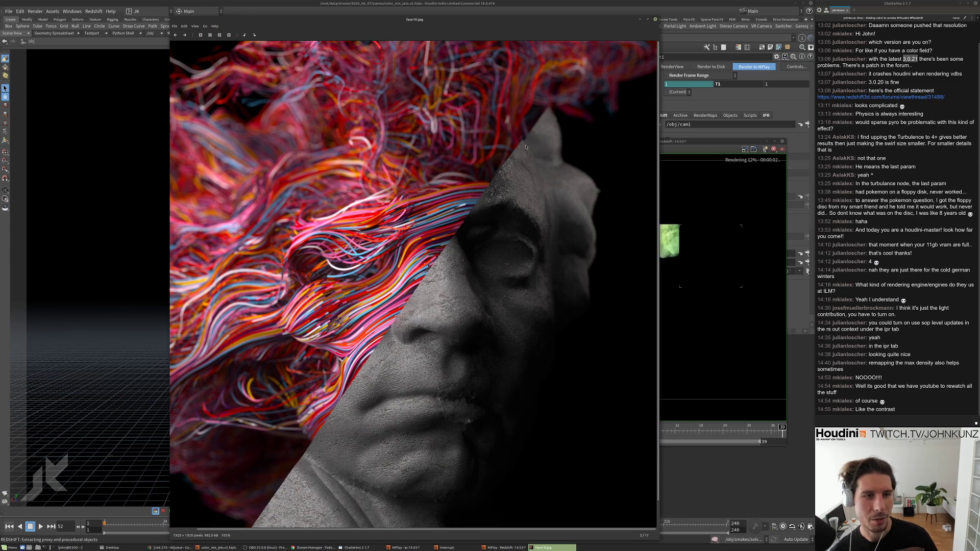
{"action": "scroll", "coordinate": [458, 228], "scroll_direction": "down", "scroll_amount": 1}
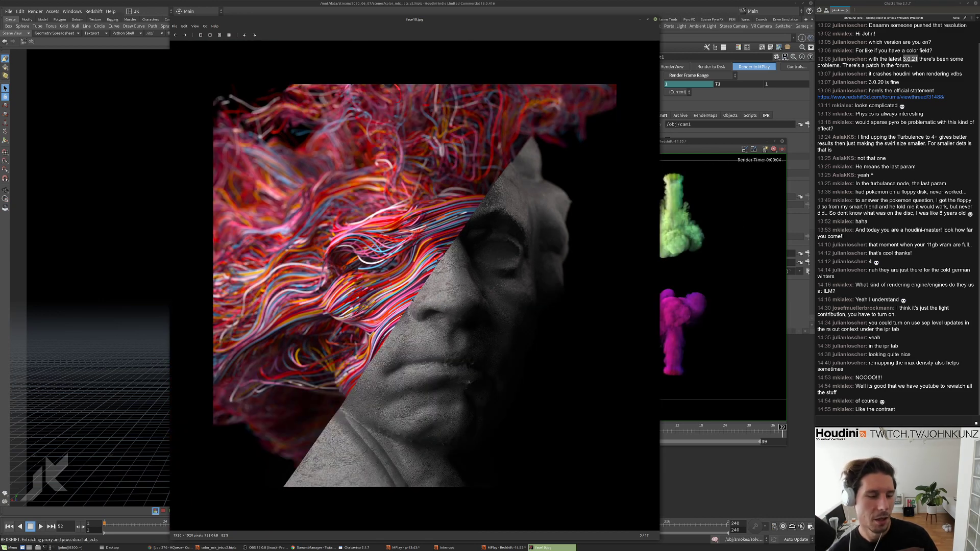
{"action": "scroll", "coordinate": [433, 245], "scroll_direction": "up", "scroll_amount": 4}
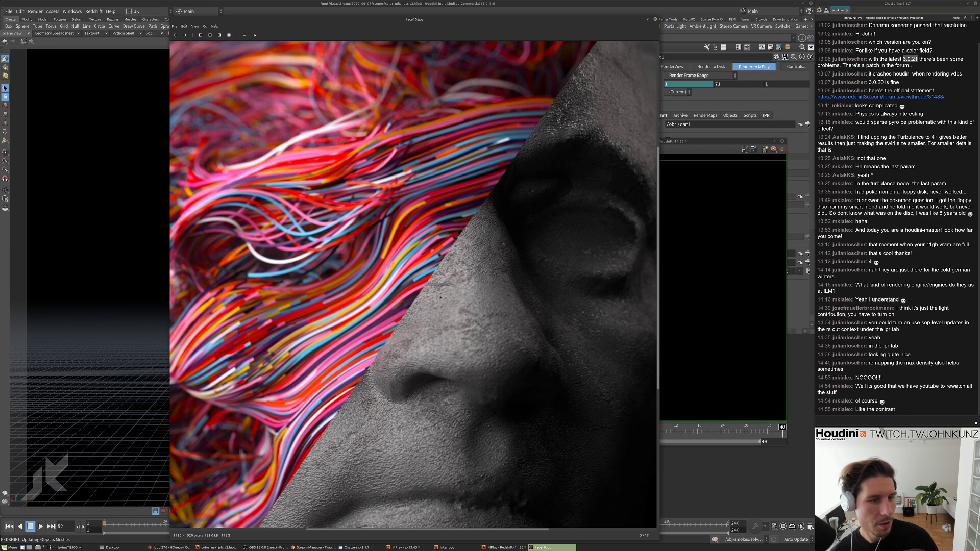
{"action": "scroll", "coordinate": [456, 238], "scroll_direction": "down", "scroll_amount": 4}
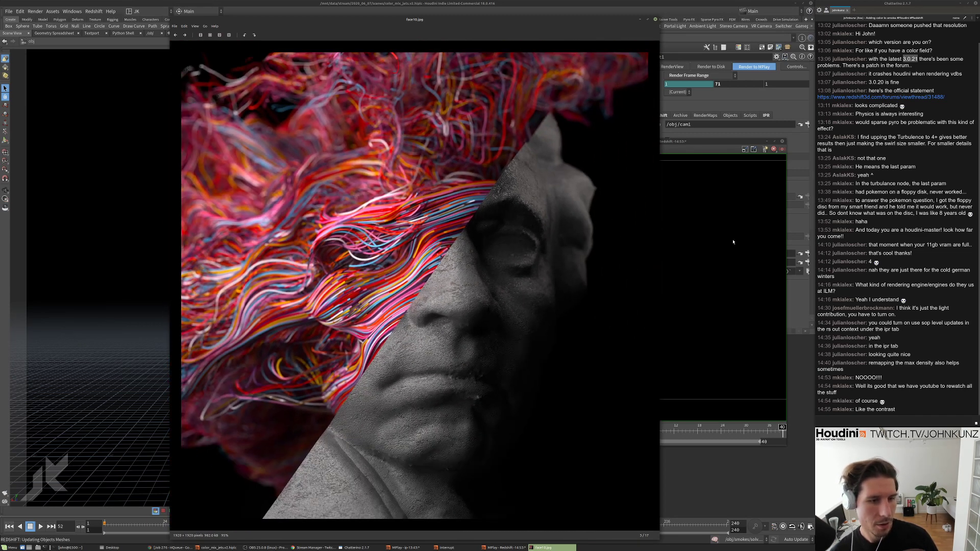
Play the MPlay smoke render from frame 14, then bring face10.jpg back to the front.
{"action": "left_click", "coordinate": [753, 238]}
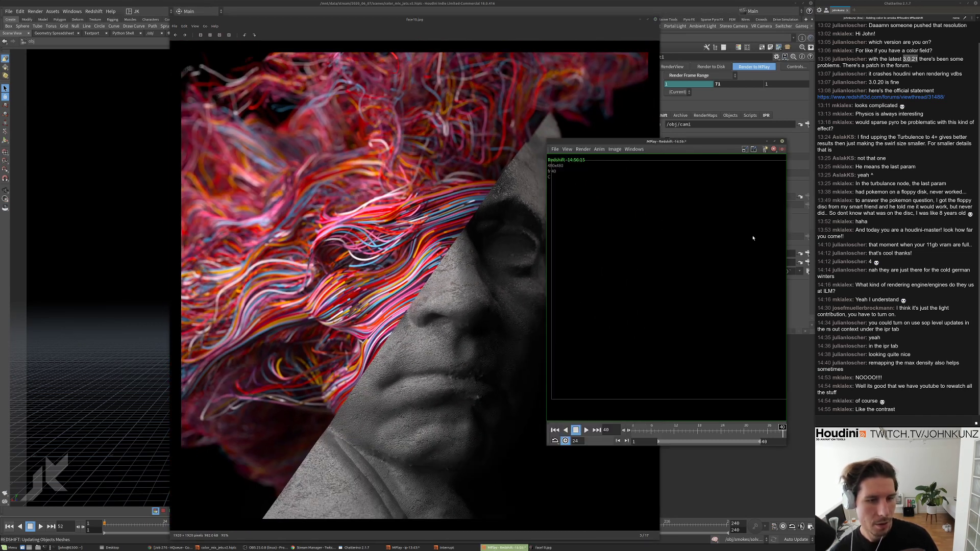
{"action": "left_click", "coordinate": [683, 427]}
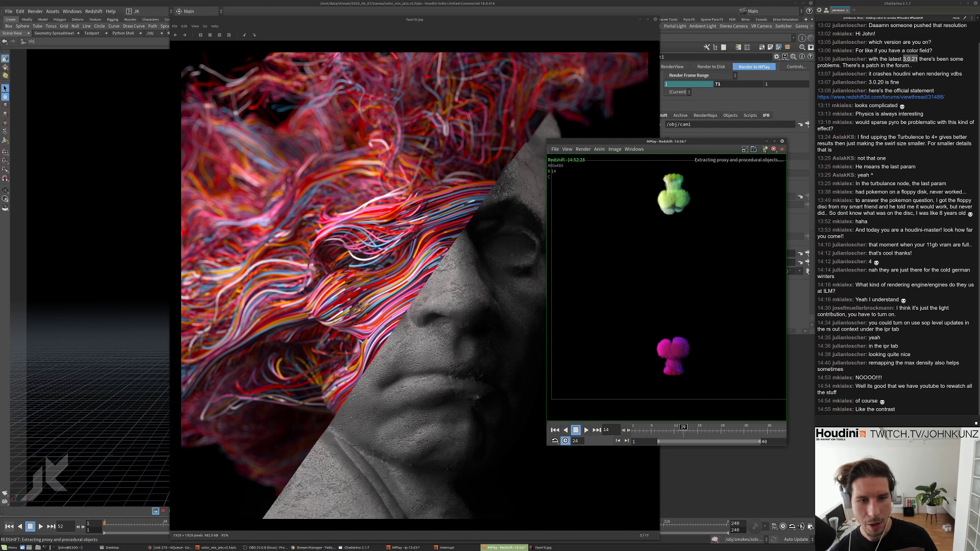
{"action": "key", "text": "Up"}
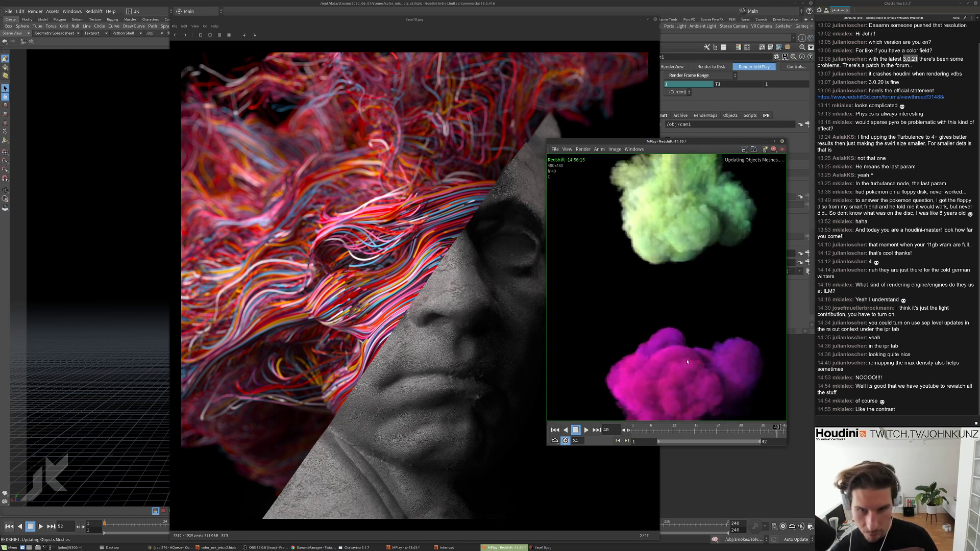
{"action": "left_click", "coordinate": [590, 118]}
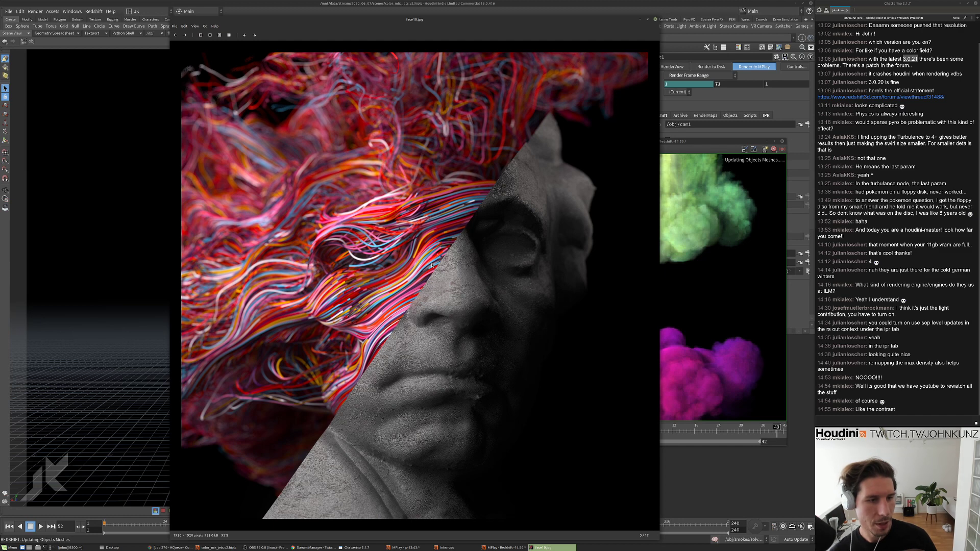
Nudge the face08.jpg image window into a new position.
{"action": "scroll", "coordinate": [414, 337], "scroll_direction": "down", "scroll_amount": 4}
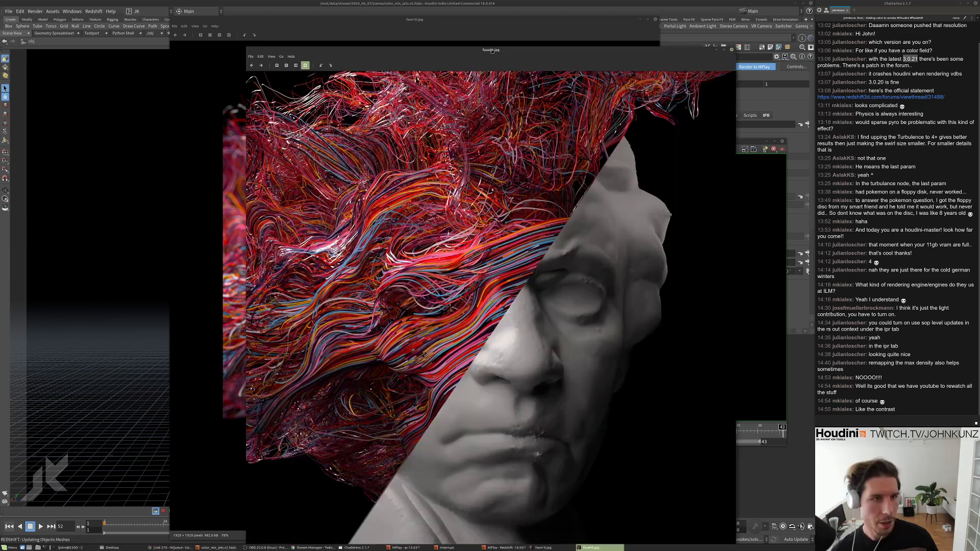
{"action": "left_click_drag", "start_coordinate": [492, 51], "coordinate": [508, 33]}
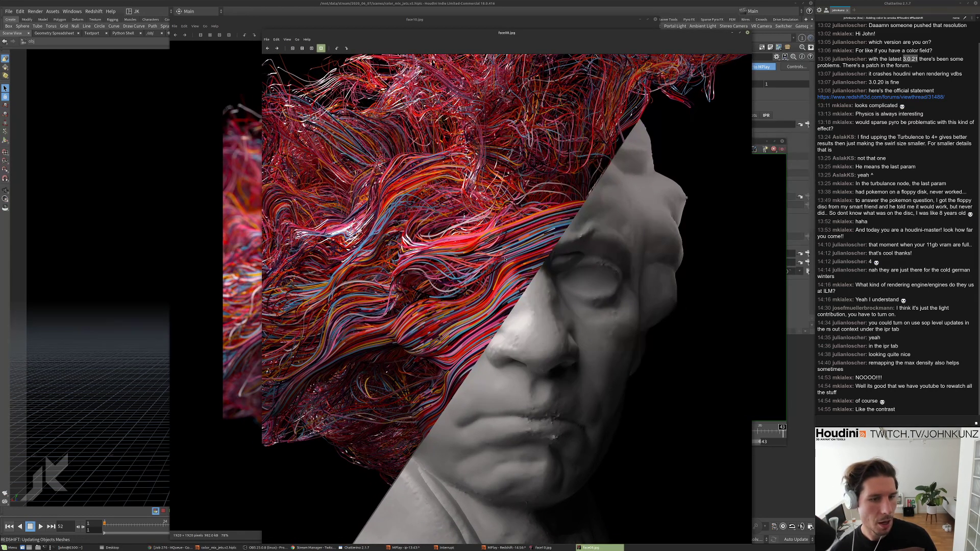
{"action": "scroll", "coordinate": [504, 259], "scroll_direction": "down", "scroll_amount": 2}
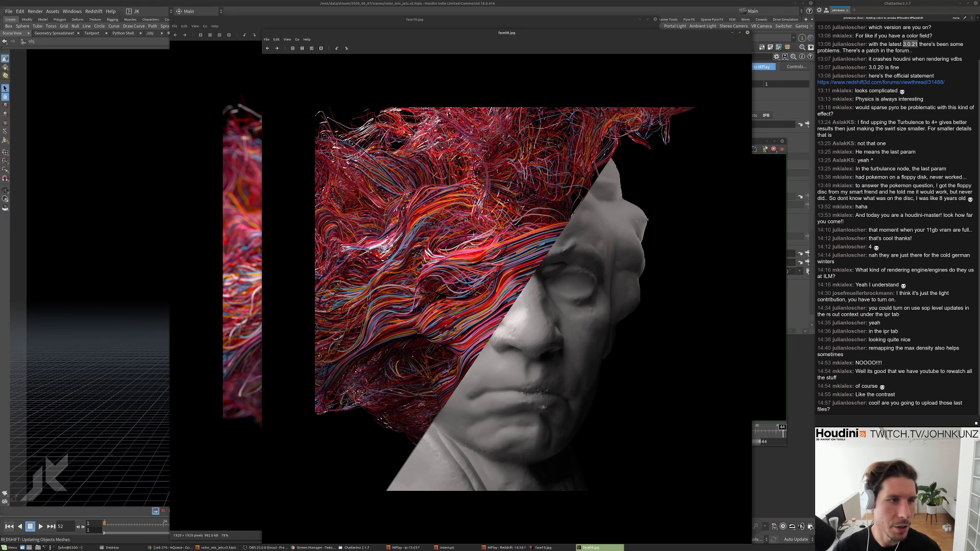
{"action": "scroll", "coordinate": [467, 259], "scroll_direction": "down", "scroll_amount": 1}
{"action": "scroll", "coordinate": [269, 238], "scroll_direction": "up", "scroll_amount": 1}
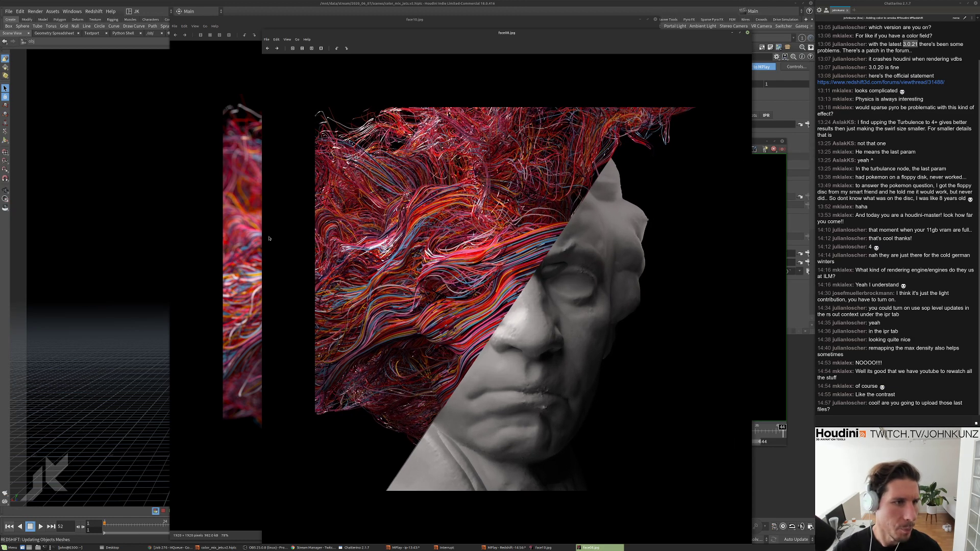
Flip repeatedly between face10.jpg and face08.jpg to compare the two stills.
{"action": "left_click", "coordinate": [233, 220]}
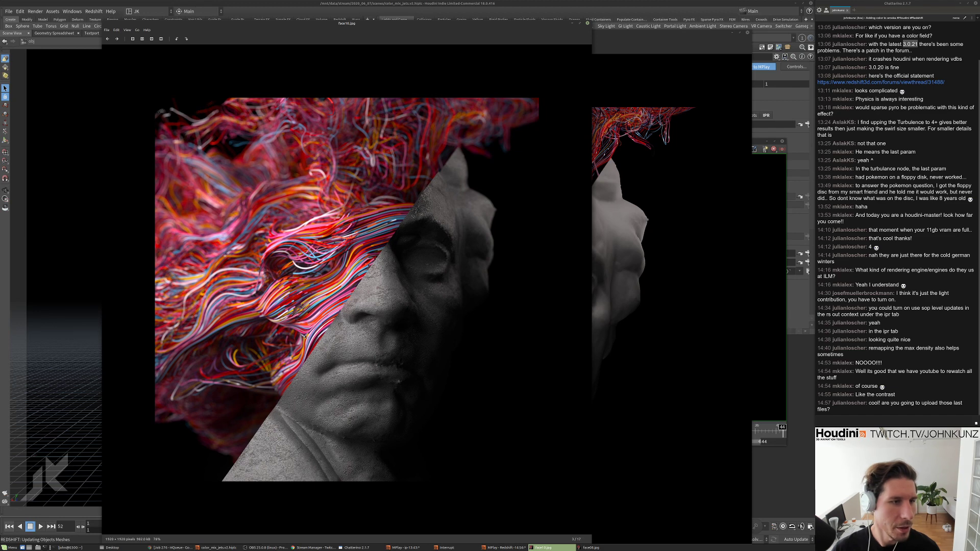
{"action": "scroll", "coordinate": [305, 336], "scroll_direction": "down", "scroll_amount": 2}
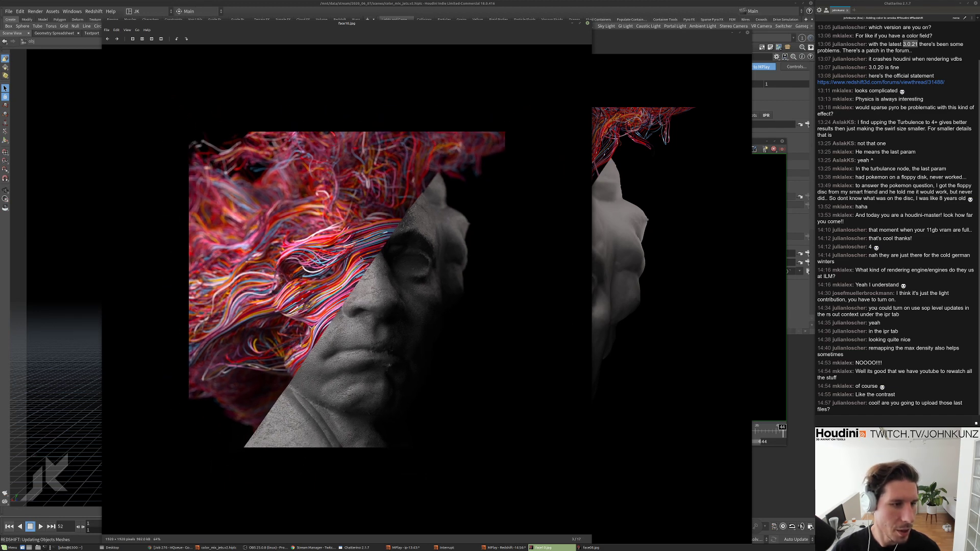
{"action": "left_click", "coordinate": [596, 214]}
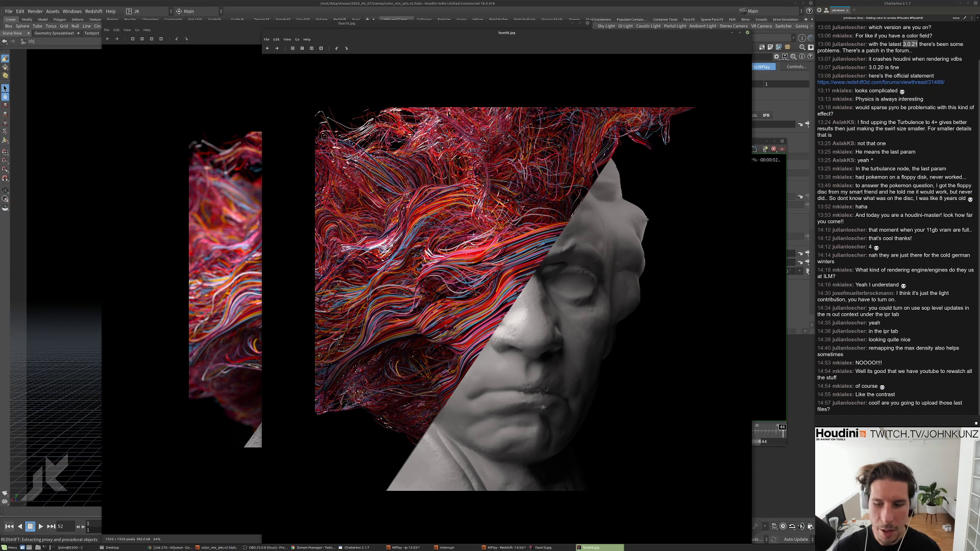
{"action": "left_click", "coordinate": [245, 144]}
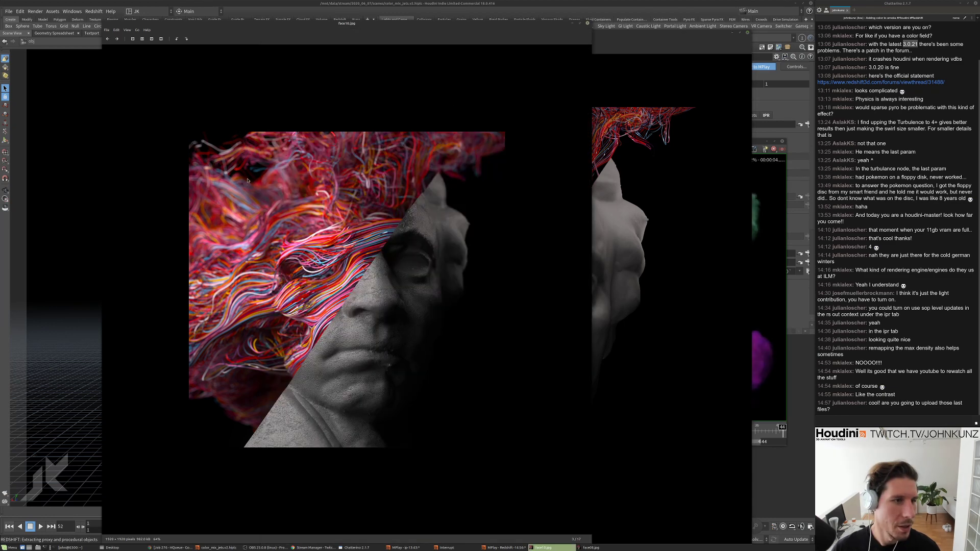
{"action": "left_click", "coordinate": [694, 100]}
{"action": "left_click", "coordinate": [245, 153]}
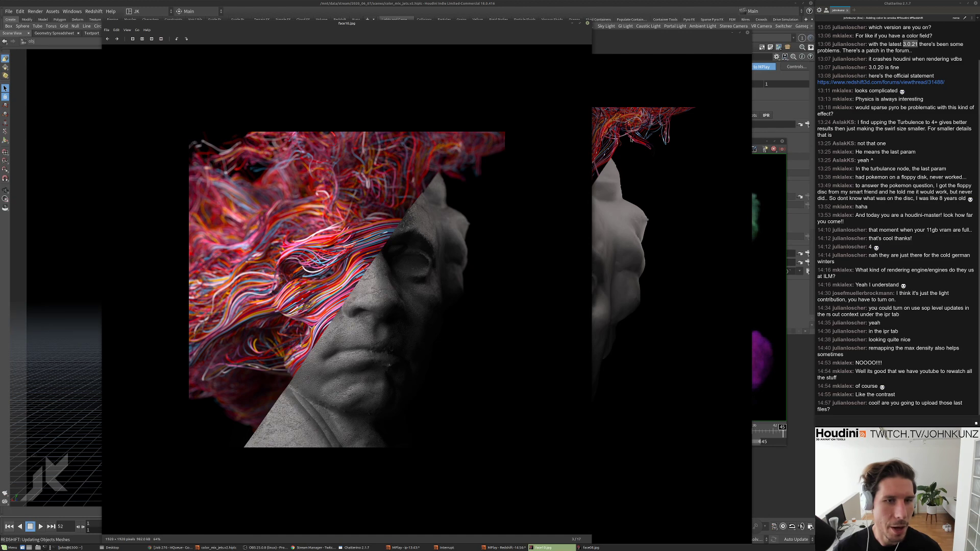
{"action": "key", "text": "alt+Tab"}
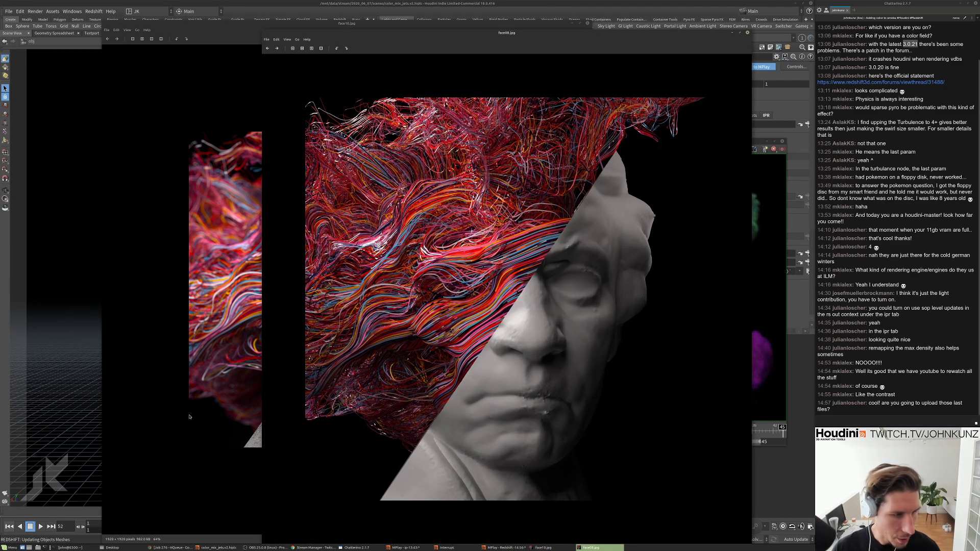
{"action": "key", "text": "alt+Tab"}
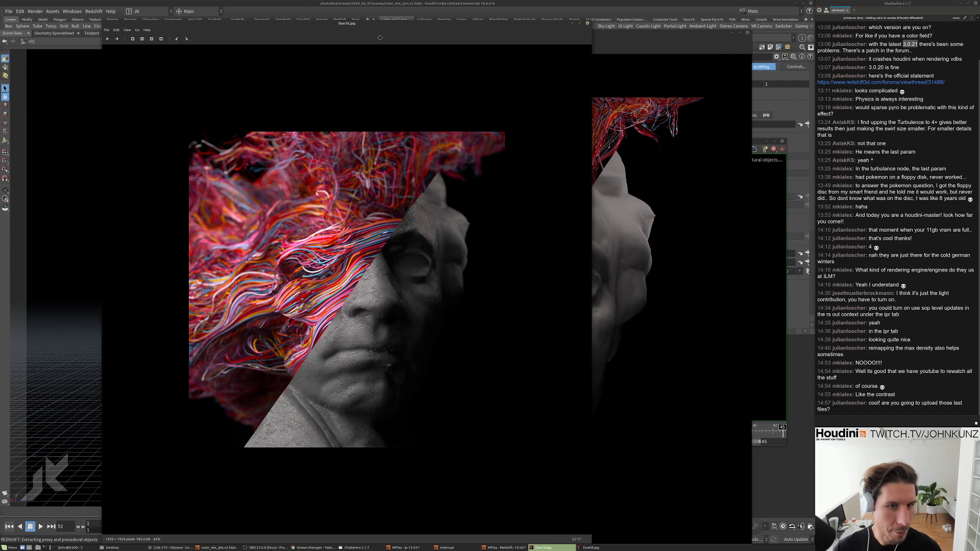
Move face10.jpg aside, reposition face08.jpg beside it, then close face08.jpg.
{"action": "left_click_drag", "start_coordinate": [394, 20], "coordinate": [299, 30]}
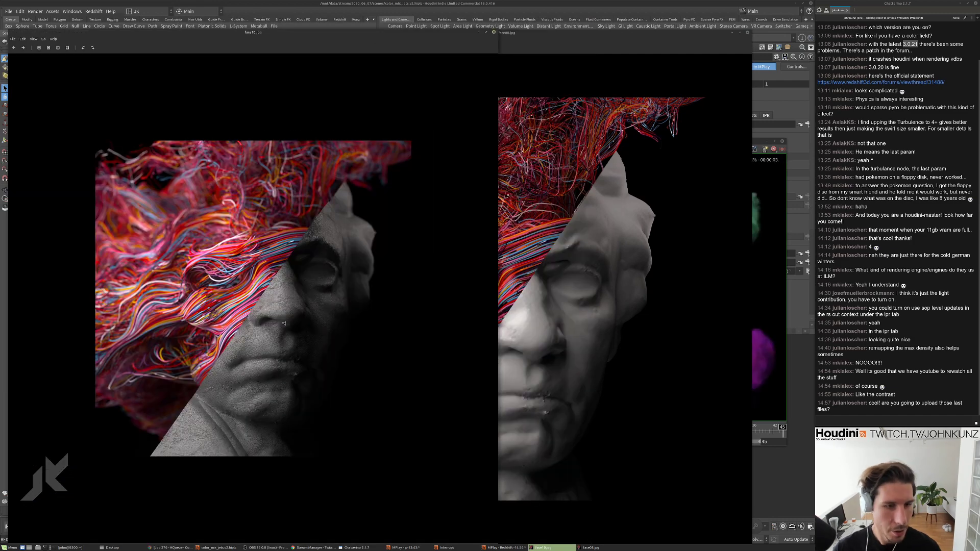
{"action": "scroll", "coordinate": [309, 337], "scroll_direction": "up", "scroll_amount": 2}
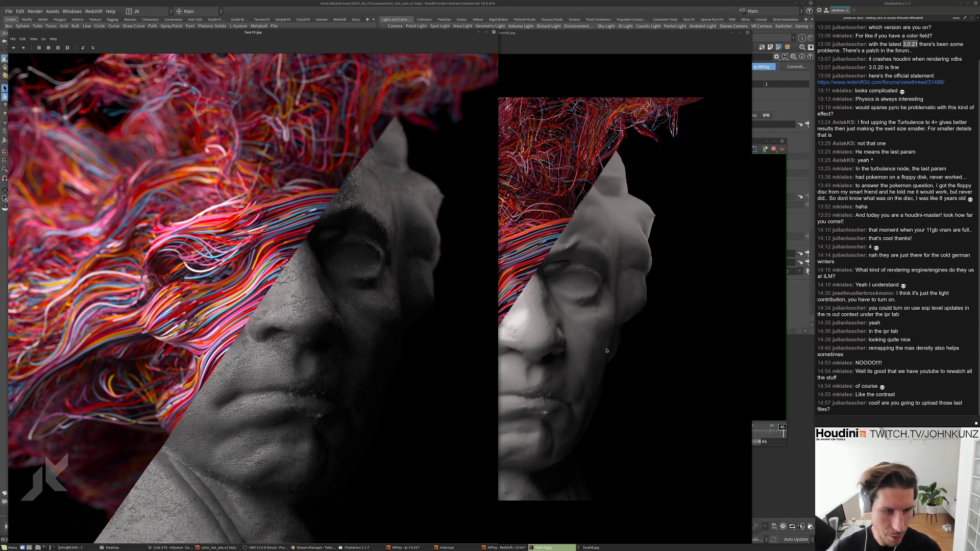
{"action": "left_click", "coordinate": [569, 336]}
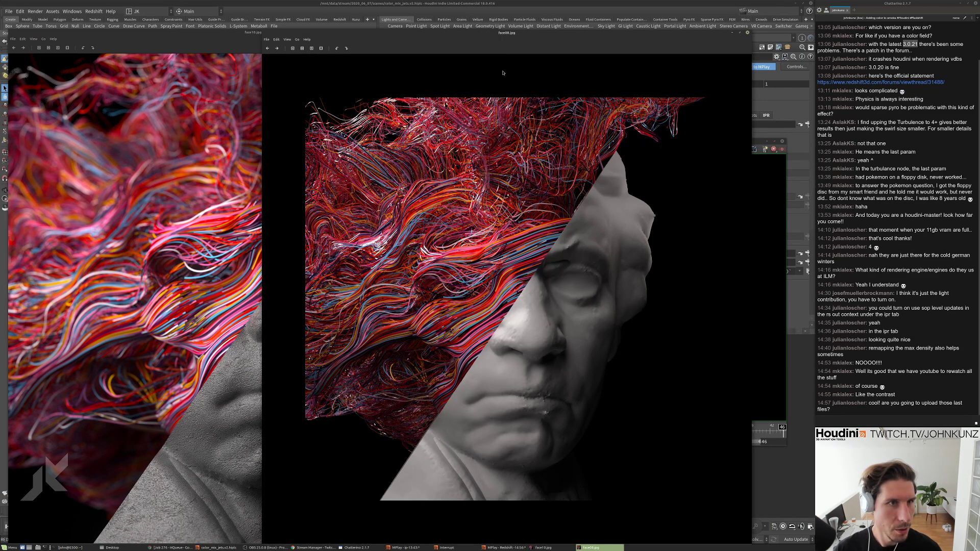
{"action": "left_click_drag", "start_coordinate": [508, 34], "coordinate": [535, 26]}
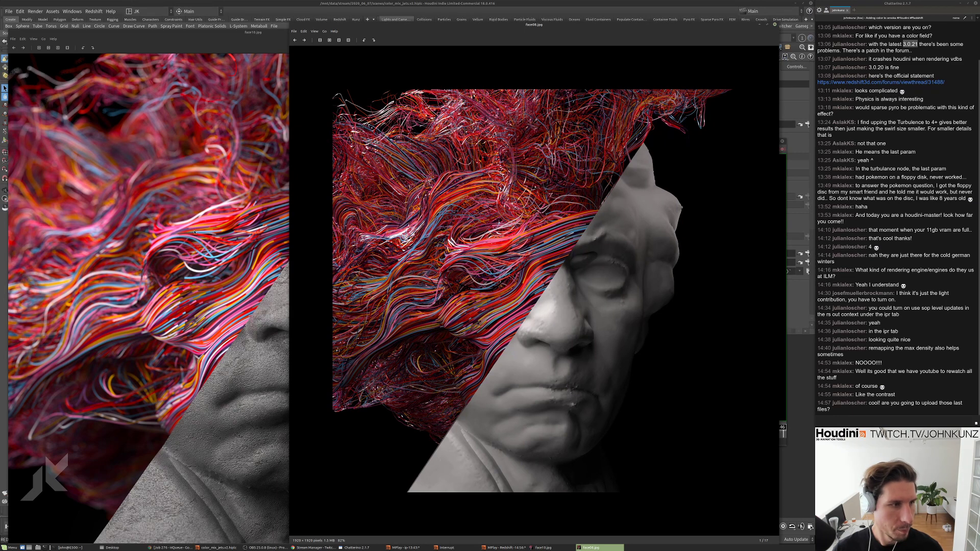
{"action": "left_click", "coordinate": [774, 25]}
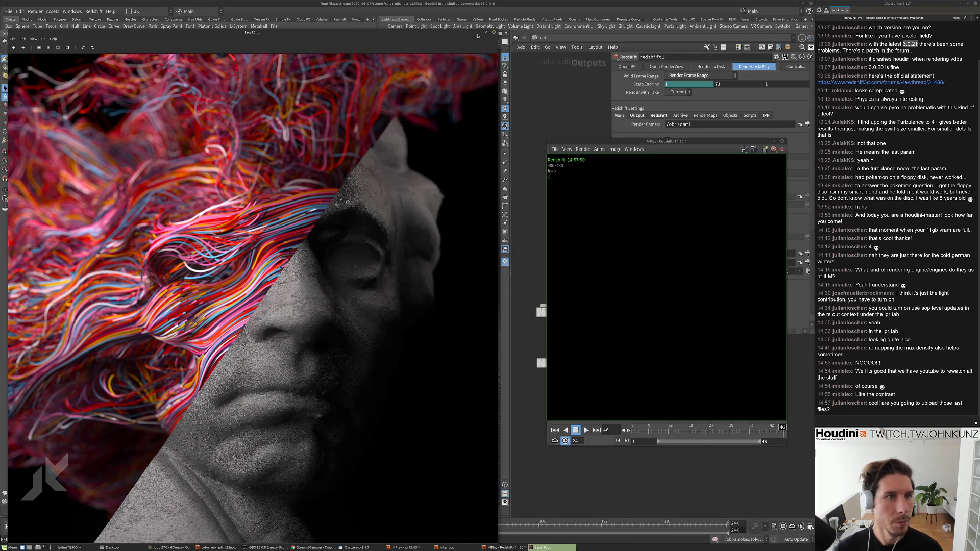
Close face10.jpg, check smoke frames 29 and 37, fit the frame, and play the sequence.
{"action": "left_click", "coordinate": [493, 33]}
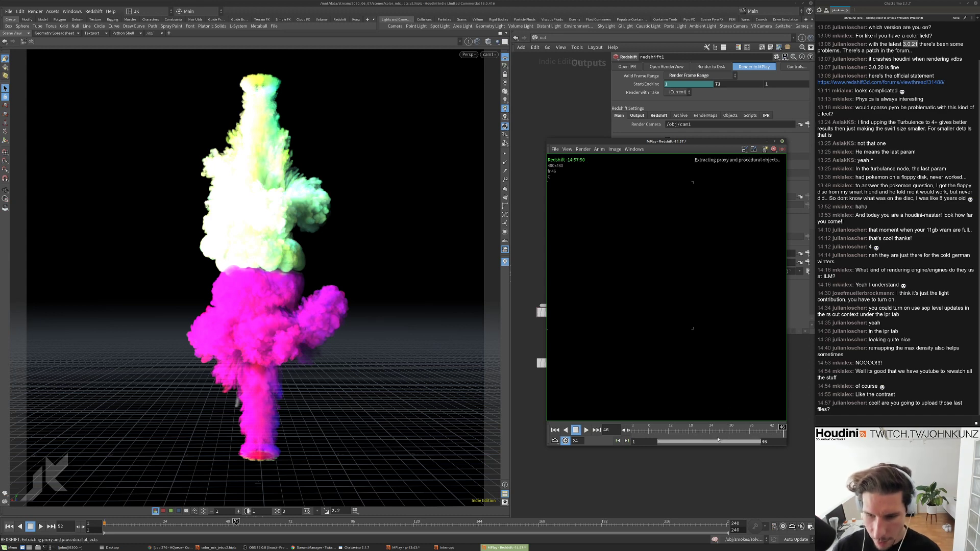
{"action": "left_click", "coordinate": [724, 429]}
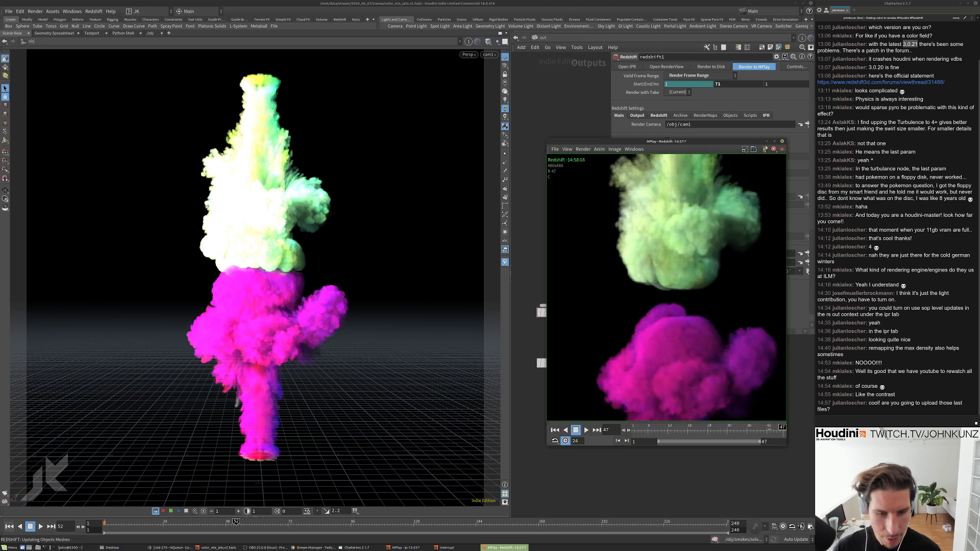
{"action": "left_click", "coordinate": [750, 430]}
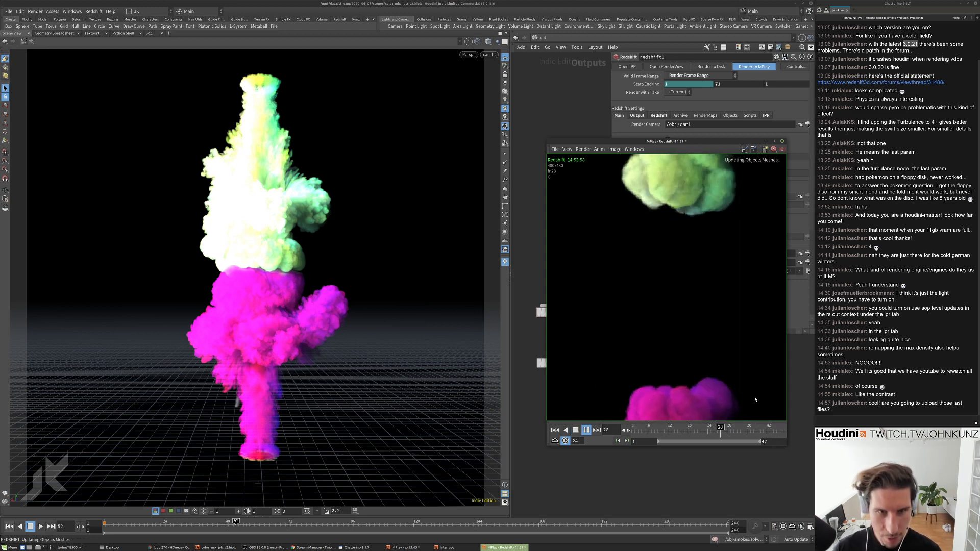
{"action": "key", "text": "h"}
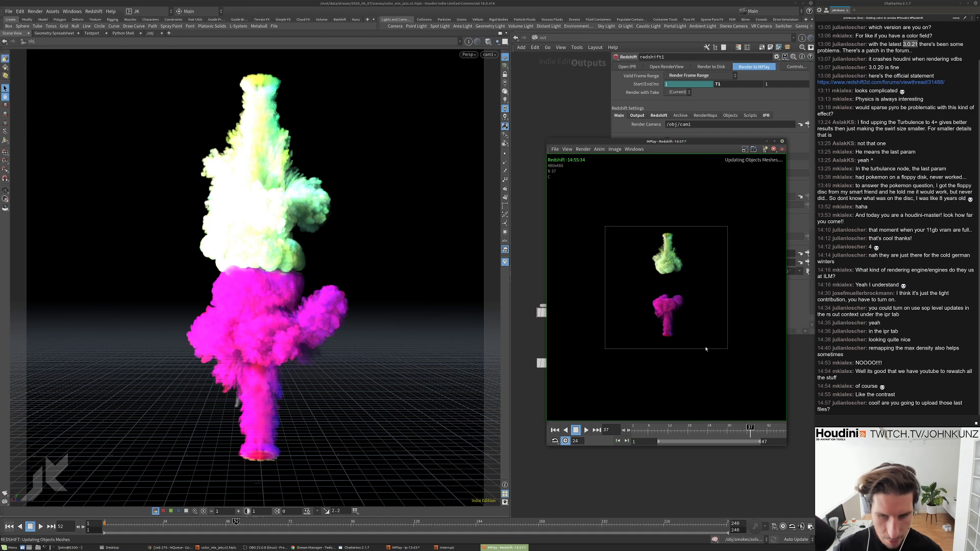
{"action": "key", "text": "Up"}
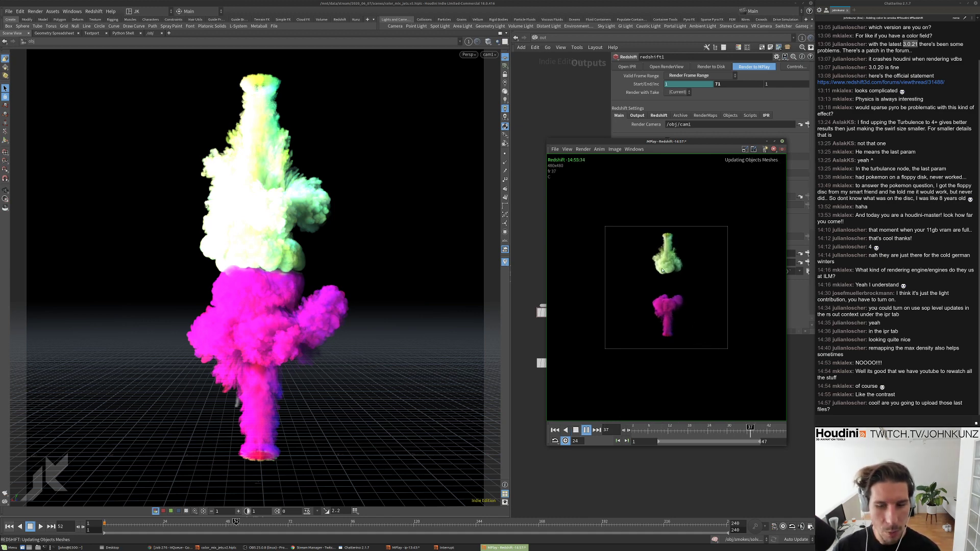
{"action": "scroll", "coordinate": [670, 298], "scroll_direction": "up", "scroll_amount": 1}
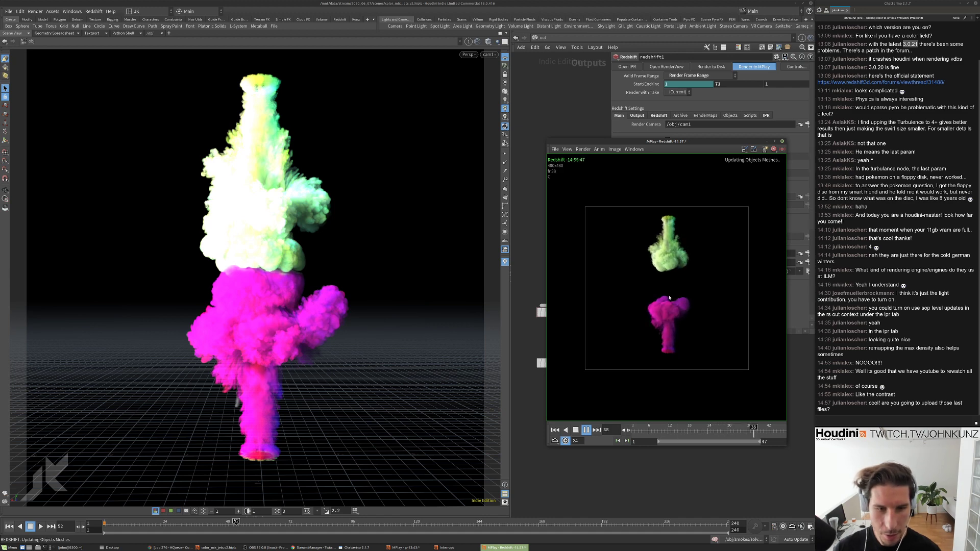
{"action": "scroll", "coordinate": [670, 298], "scroll_direction": "up", "scroll_amount": 2}
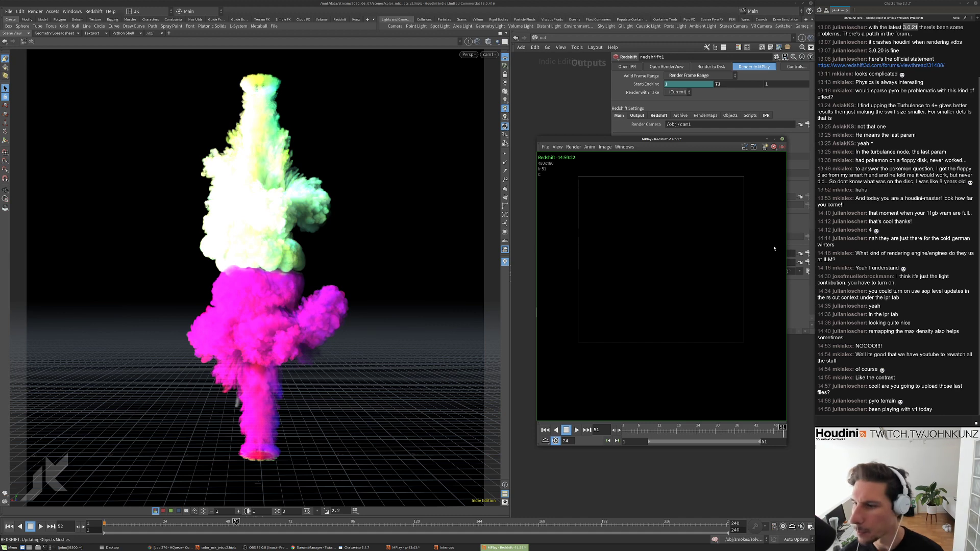
Bring up the terrain_shockwave.v11.mp4 clip in RV while MPlay keeps rendering frames 51–52.
{"action": "key", "text": "alt+Tab"}
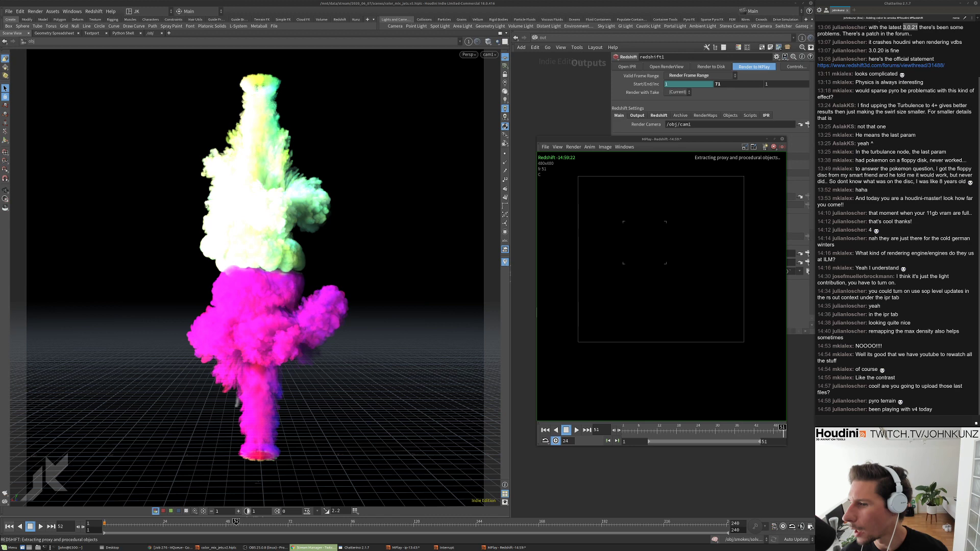
{"action": "key", "text": "alt+Tab"}
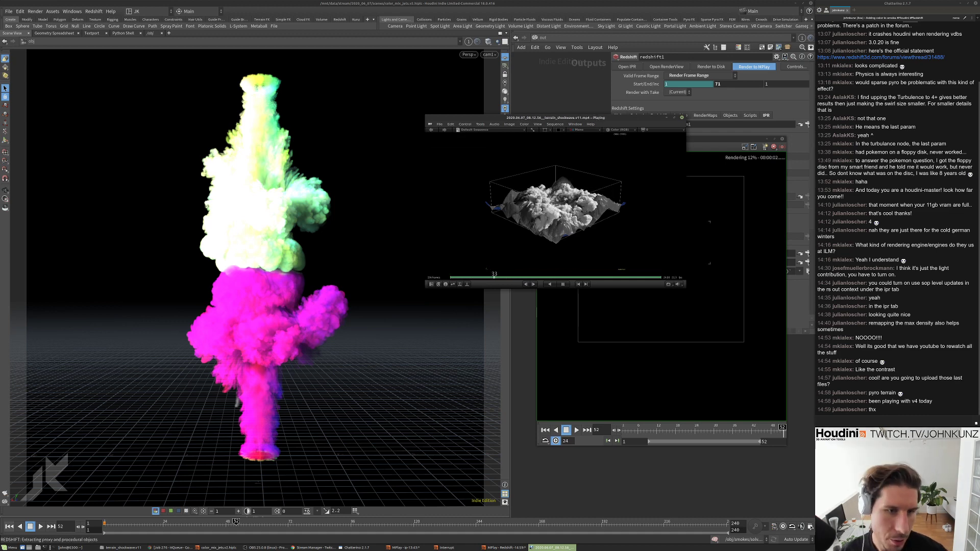
Show the terrain clip full screen, pan the image, and scrub back to frame 11.
{"action": "left_click_drag", "start_coordinate": [573, 212], "coordinate": [535, 212]}
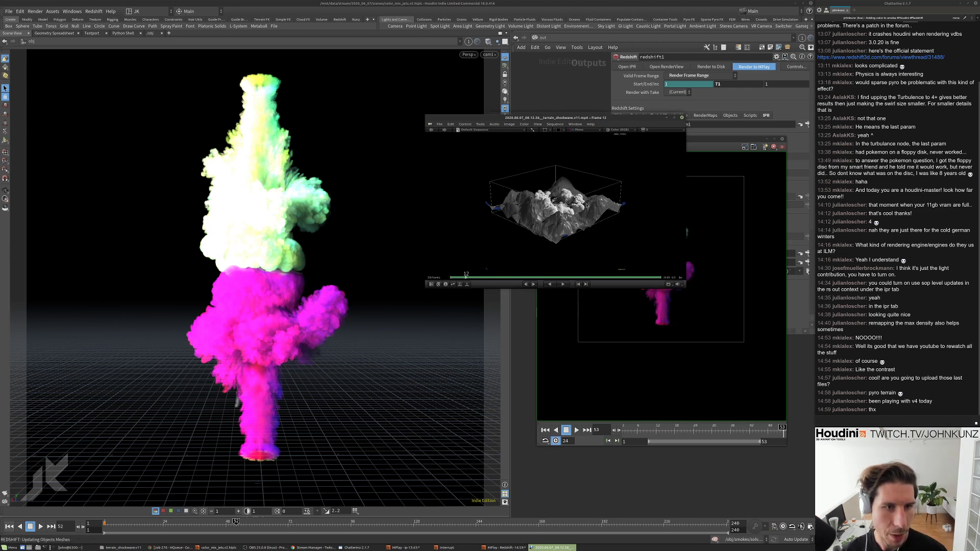
{"action": "key", "text": "grave"}
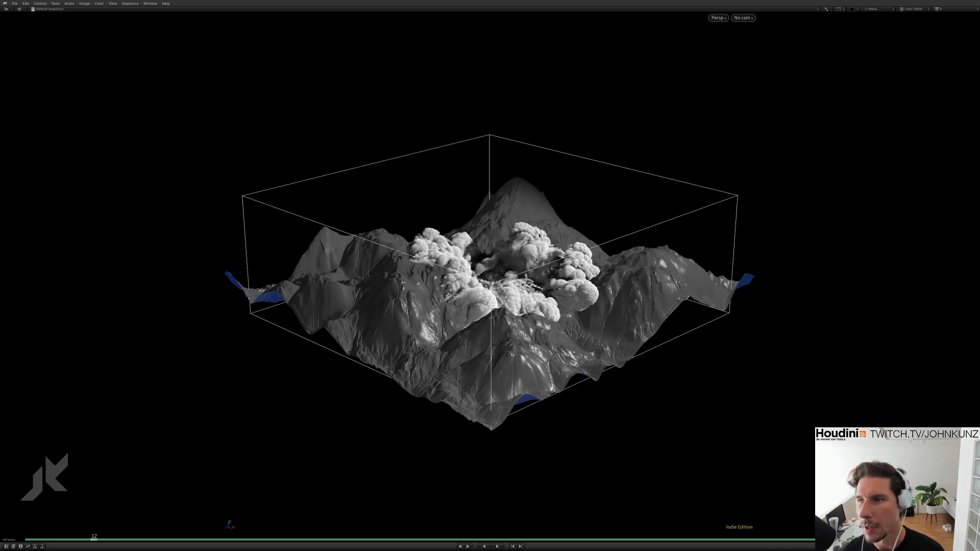
{"action": "mouse_move", "coordinate": [536, 245]}
{"action": "left_mouse_down"}
{"action": "mouse_move", "coordinate": [551, 247]}
{"action": "mouse_move", "coordinate": [525, 249]}
{"action": "mouse_move", "coordinate": [536, 253]}
{"action": "left_mouse_up"}
{"action": "scroll", "coordinate": [427, 297], "scroll_direction": "up", "scroll_amount": 4}
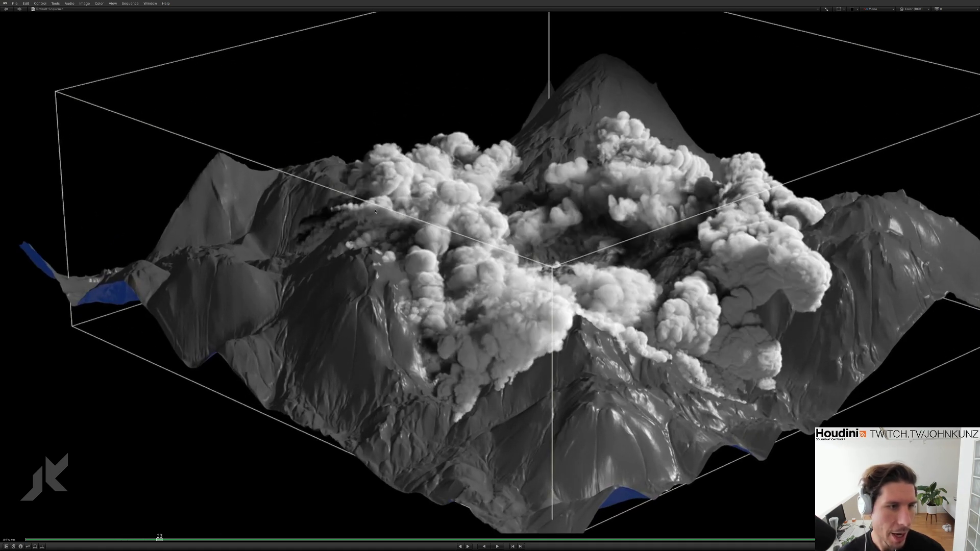
{"action": "middle_click_drag", "start_coordinate": [578, 272], "coordinate": [531, 240]}
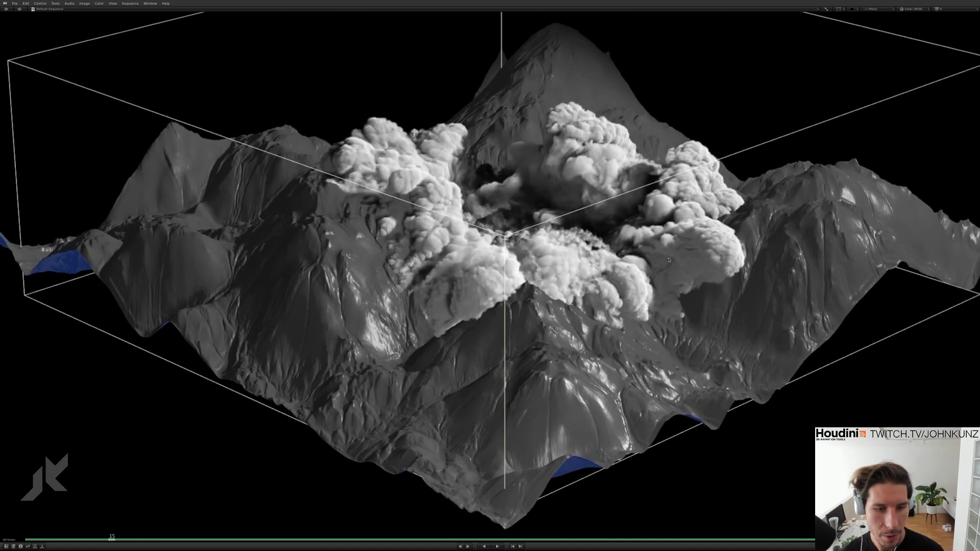
{"action": "left_click_drag", "start_coordinate": [729, 266], "coordinate": [686, 264]}
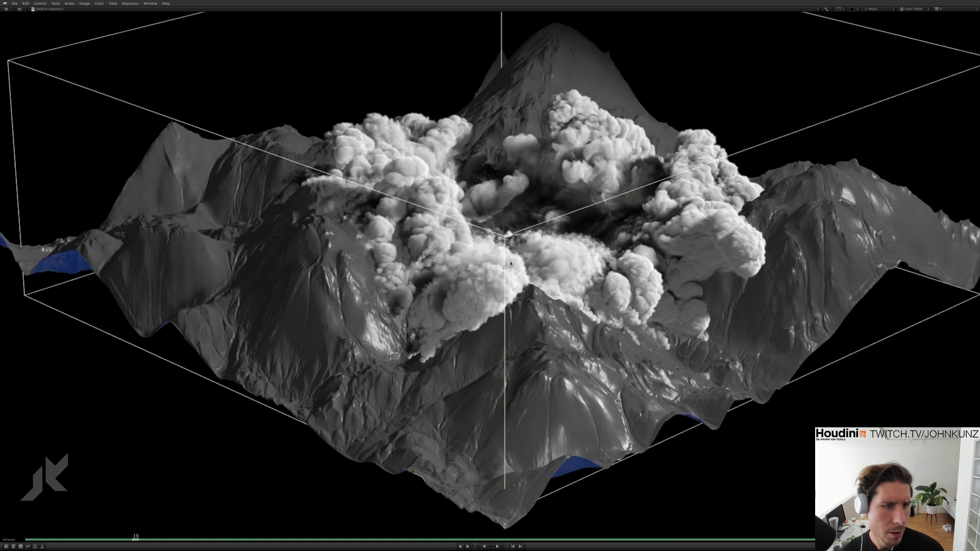
{"action": "left_click_drag", "start_coordinate": [510, 263], "coordinate": [501, 262]}
Play the terrain smoke flipbook, pause at frame 83, and exit full screen.
{"action": "key", "text": "Up"}
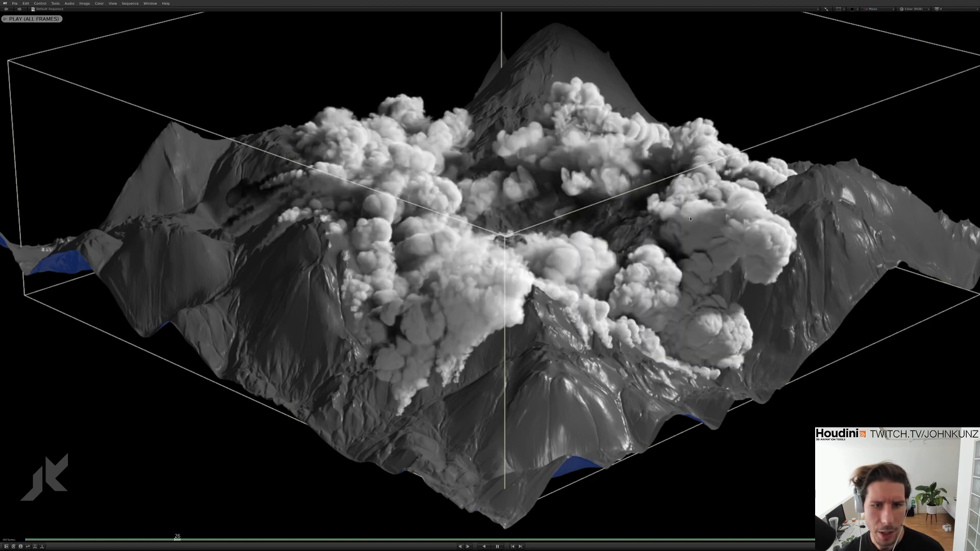
{"action": "scroll", "coordinate": [638, 194], "scroll_direction": "down", "scroll_amount": 1}
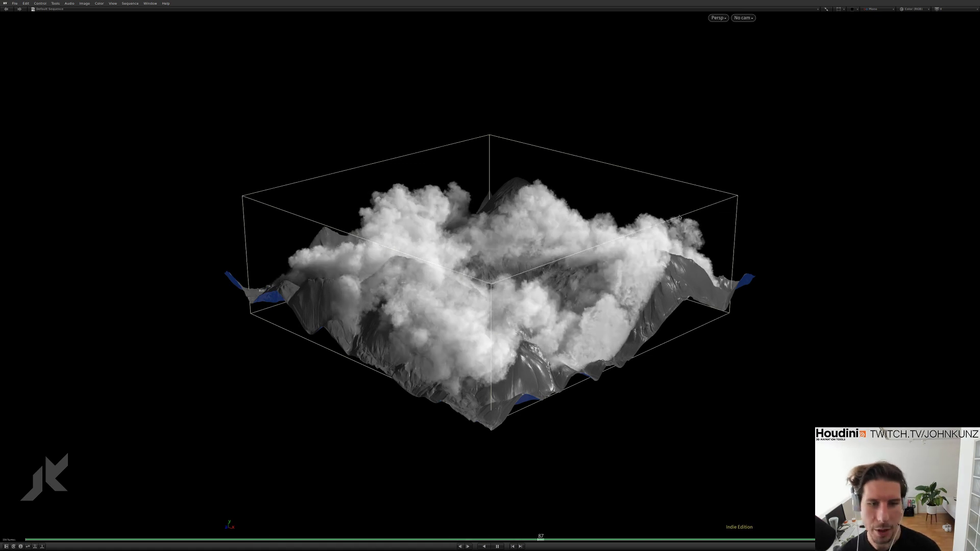
{"action": "key", "text": "Up"}
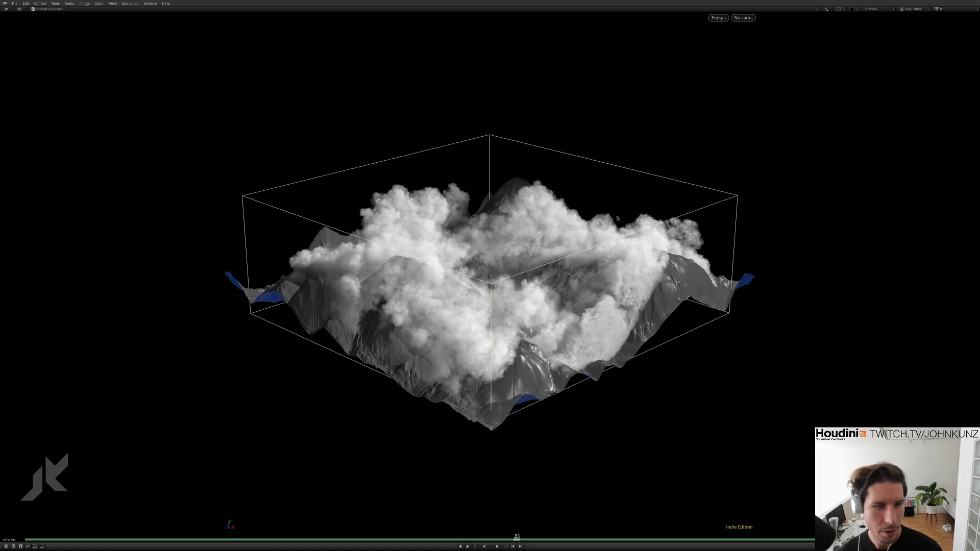
{"action": "key", "text": "Escape"}
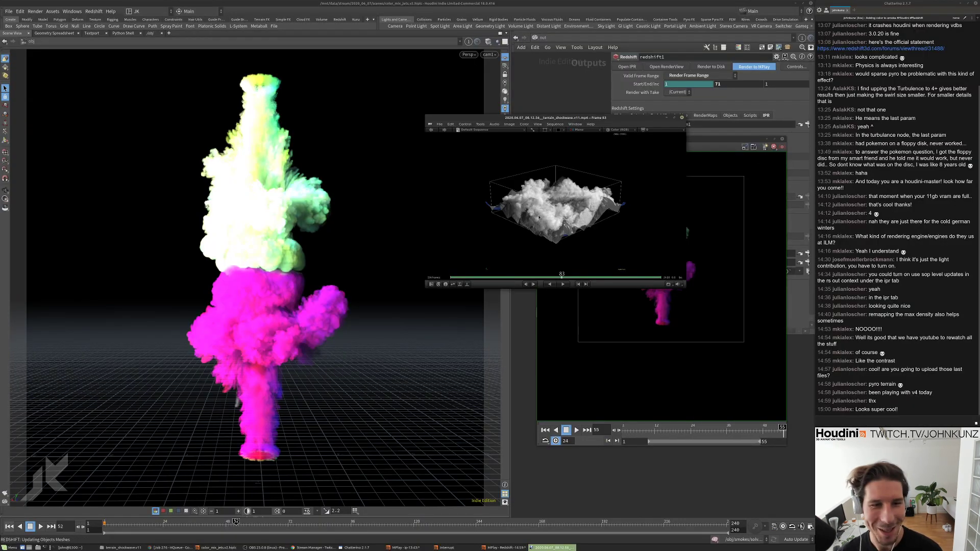
Scrub and replay the windowed terrain_shockwave clip, ending back at frame 77.
{"action": "mouse_move", "coordinate": [529, 213]}
{"action": "left_mouse_down"}
{"action": "mouse_move", "coordinate": [547, 228]}
{"action": "mouse_move", "coordinate": [585, 212]}
{"action": "mouse_move", "coordinate": [553, 217]}
{"action": "mouse_move", "coordinate": [580, 225]}
{"action": "mouse_move", "coordinate": [508, 225]}
{"action": "left_mouse_up"}
{"action": "key", "text": "space"}
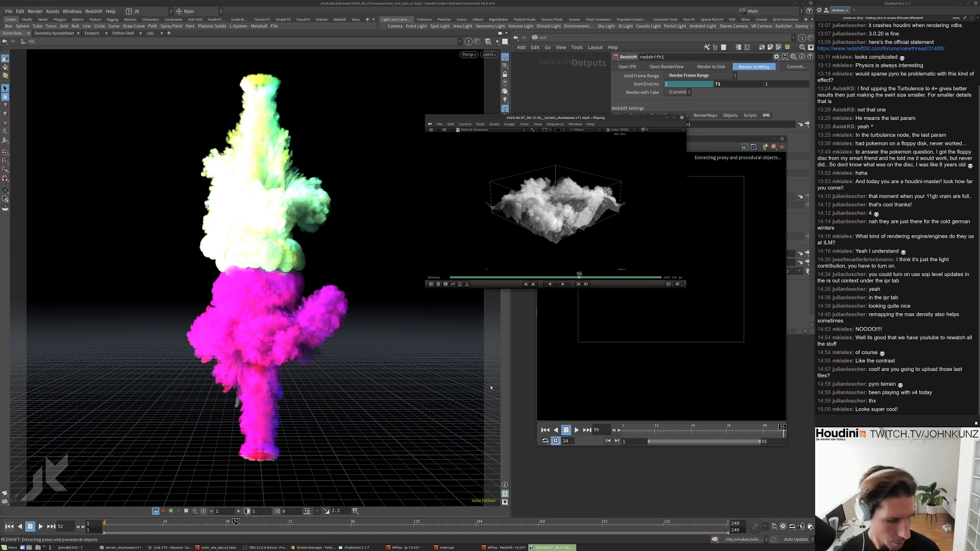
{"action": "left_click_drag", "start_coordinate": [560, 227], "coordinate": [551, 227]}
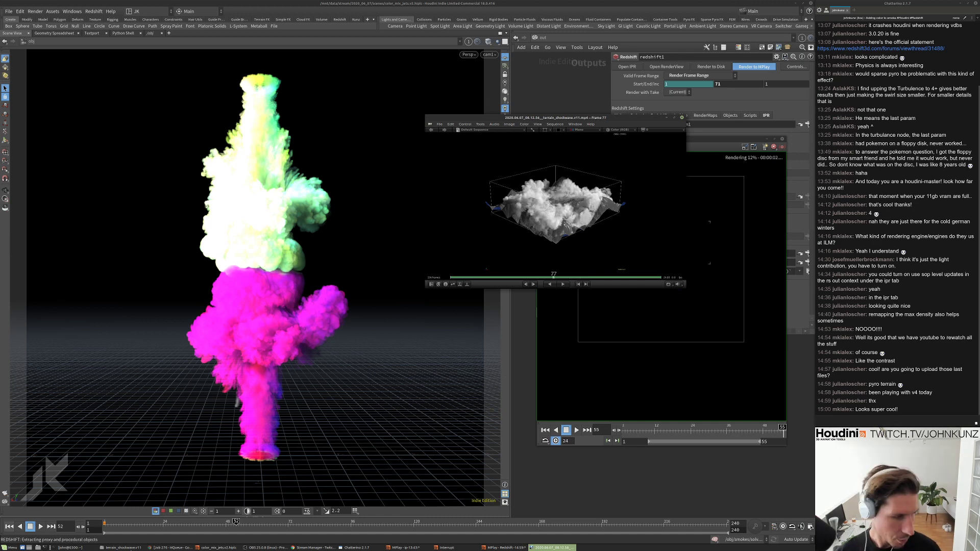
Minimize the HQueue job page and scroll through the skybox art image results.
{"action": "left_click", "coordinate": [170, 548]}
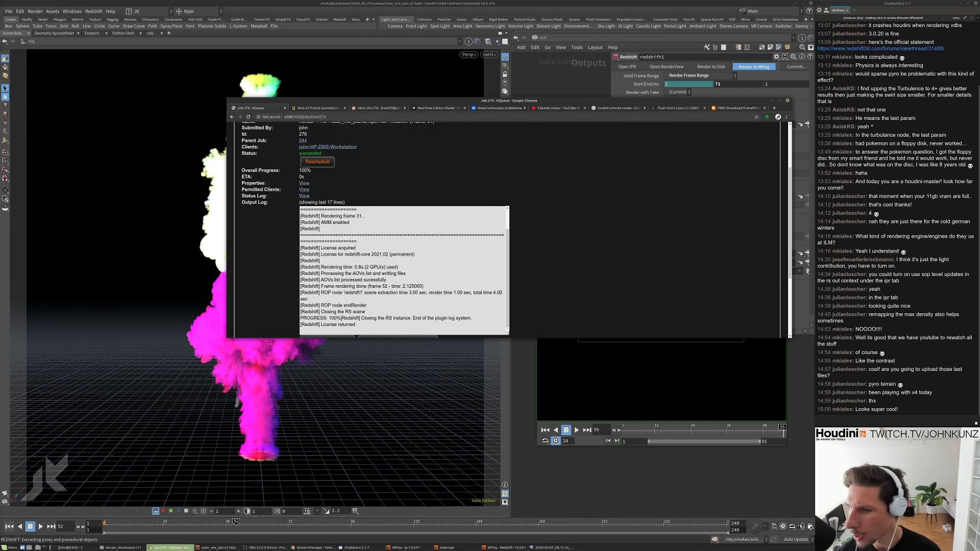
{"action": "double_click", "coordinate": [537, 102]}
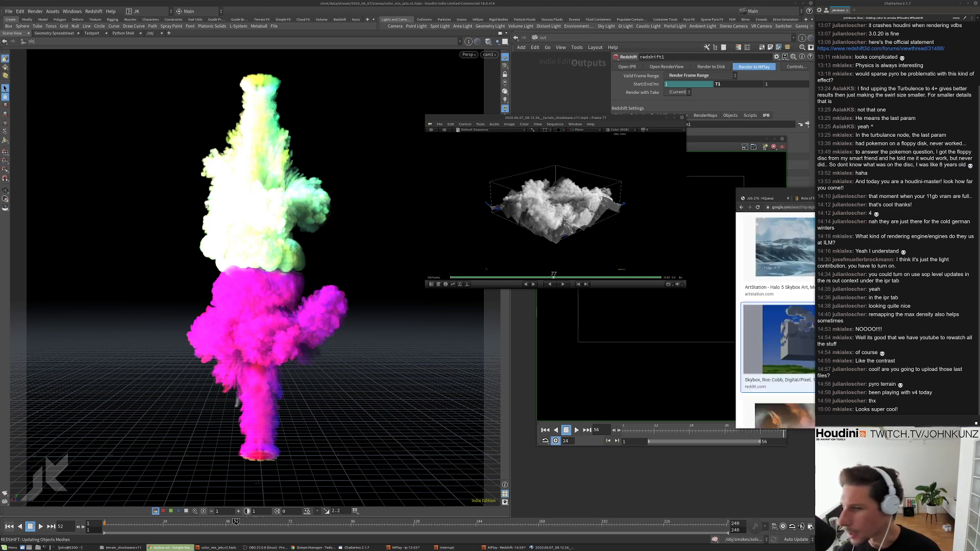
{"action": "scroll", "coordinate": [647, 389], "scroll_direction": "down", "scroll_amount": 1}
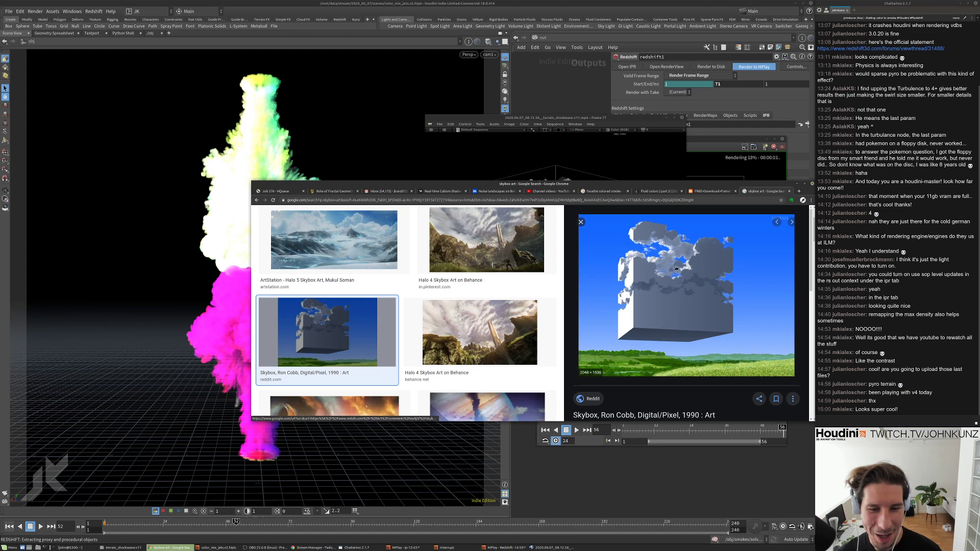
{"action": "scroll", "coordinate": [699, 247], "scroll_direction": "up", "scroll_amount": 1}
{"action": "scroll", "coordinate": [693, 236], "scroll_direction": "up", "scroll_amount": 2}
Move the image search window lower and resume playing the terrain clip in RV.
{"action": "left_click_drag", "start_coordinate": [637, 184], "coordinate": [593, 195]}
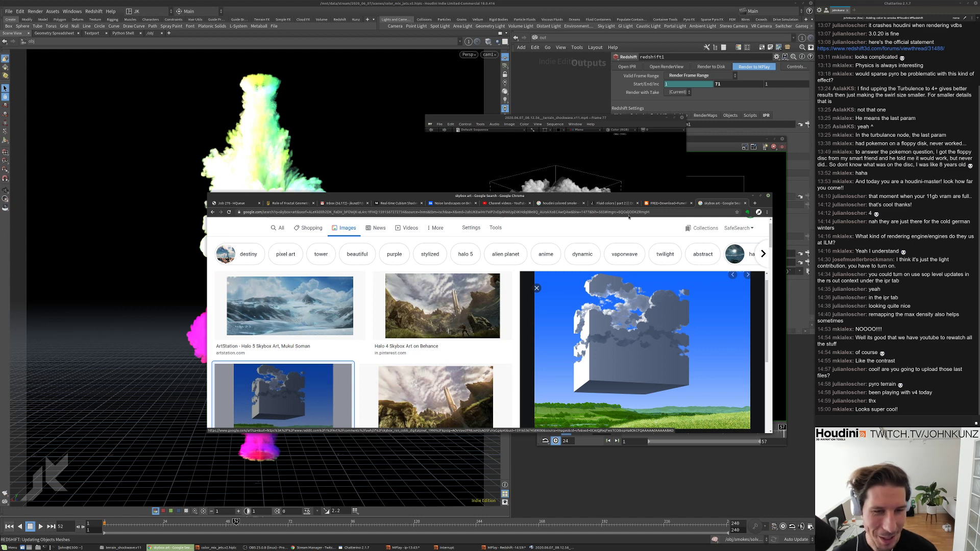
{"action": "left_click_drag", "start_coordinate": [625, 206], "coordinate": [617, 277]}
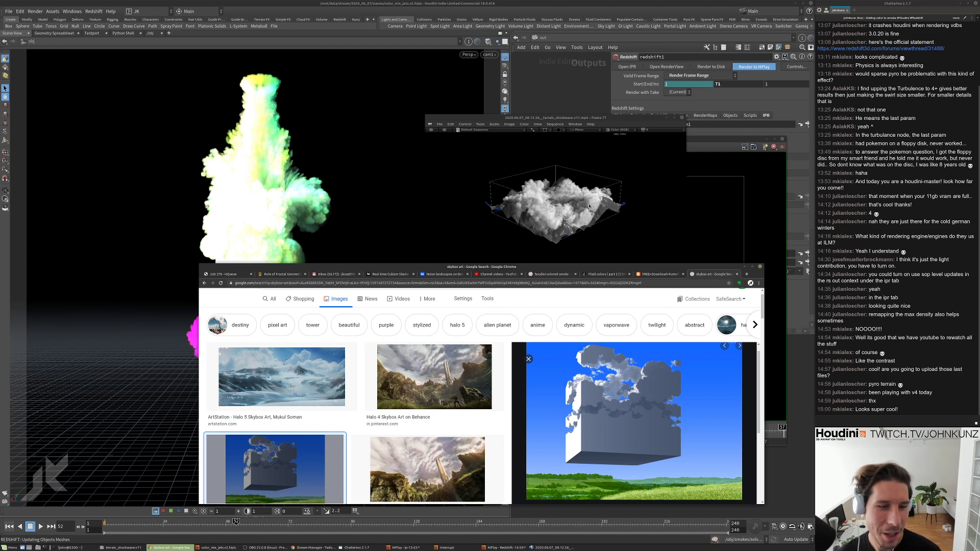
{"action": "left_click", "coordinate": [588, 227]}
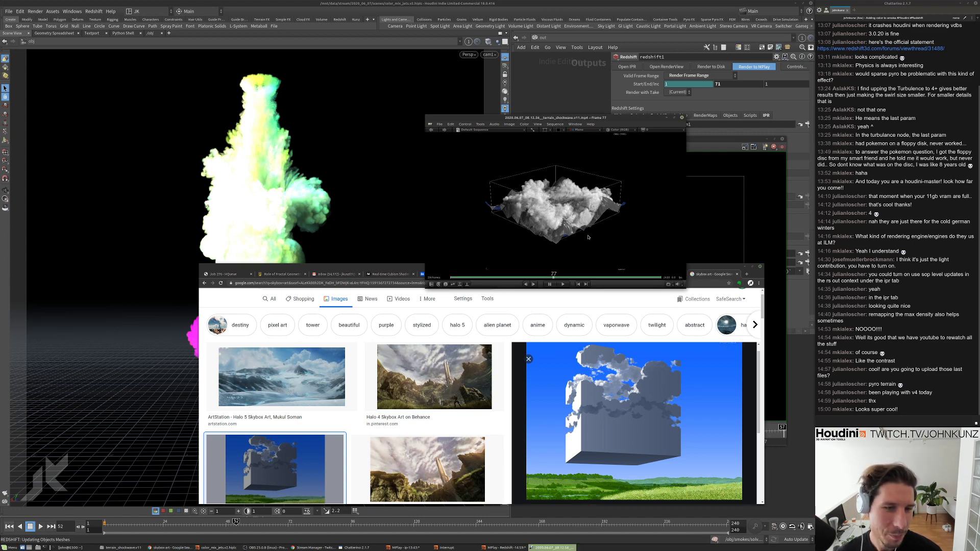
{"action": "key", "text": "space"}
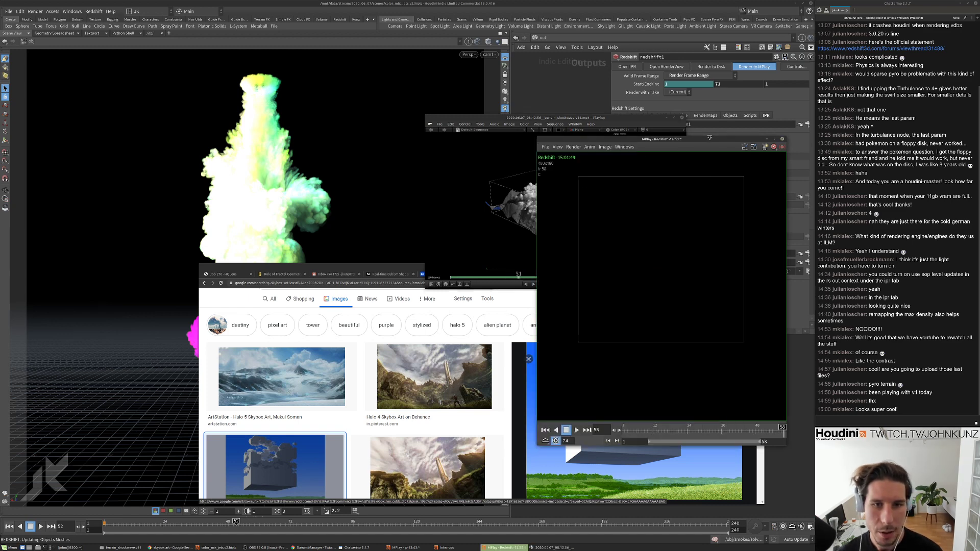
Drag the new Redshift MPlay render window up and to the right.
{"action": "left_click_drag", "start_coordinate": [708, 140], "coordinate": [732, 113]}
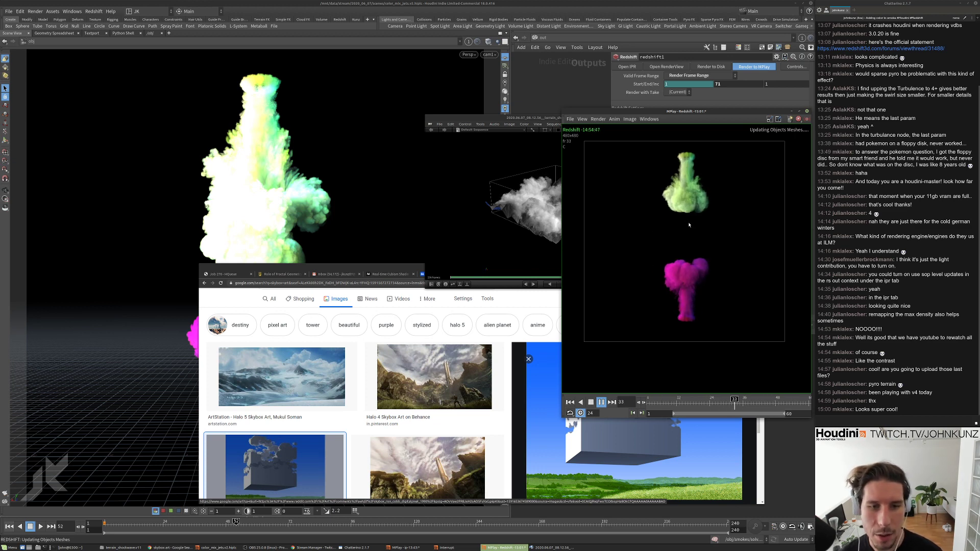
Close the RV terrain clip player.
{"action": "left_click", "coordinate": [532, 130]}
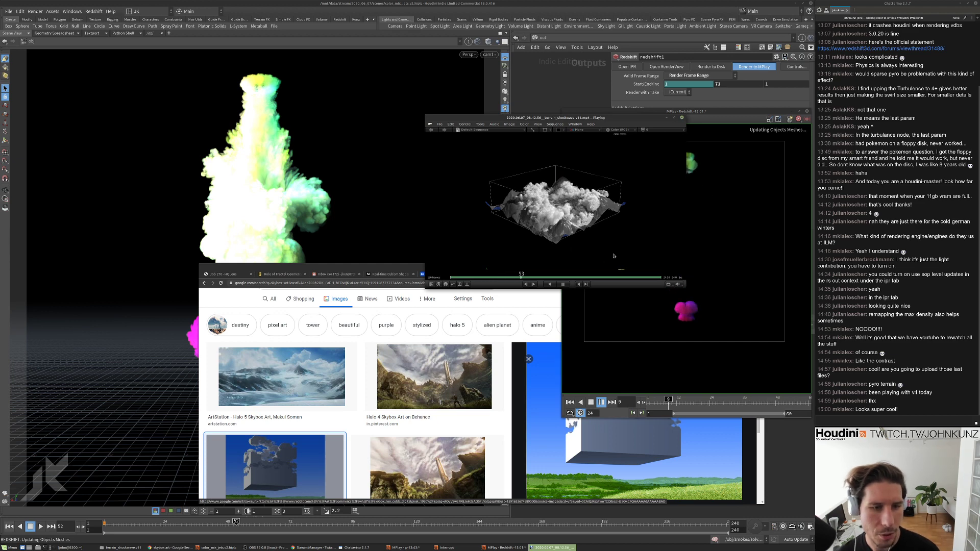
{"action": "left_click_drag", "start_coordinate": [610, 287], "coordinate": [608, 382]}
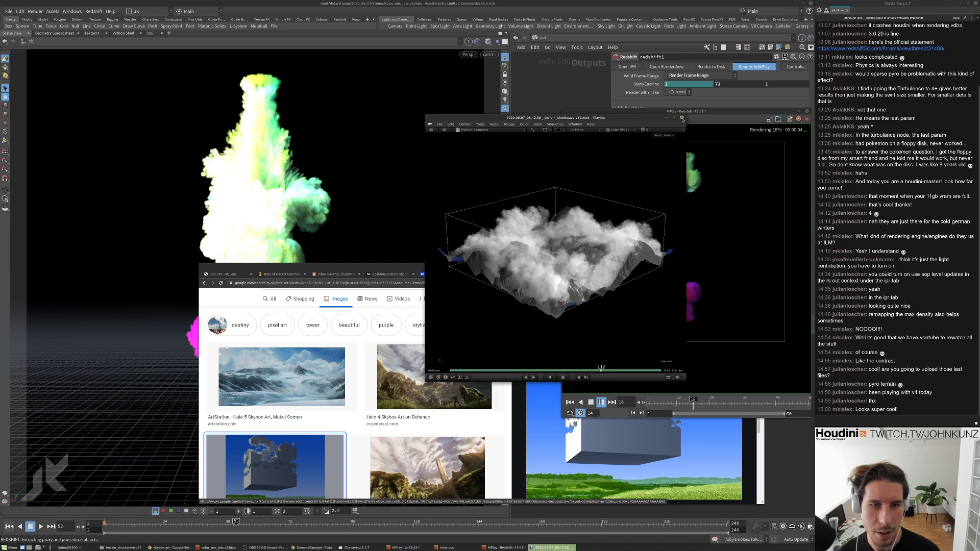
{"action": "left_click", "coordinate": [682, 118]}
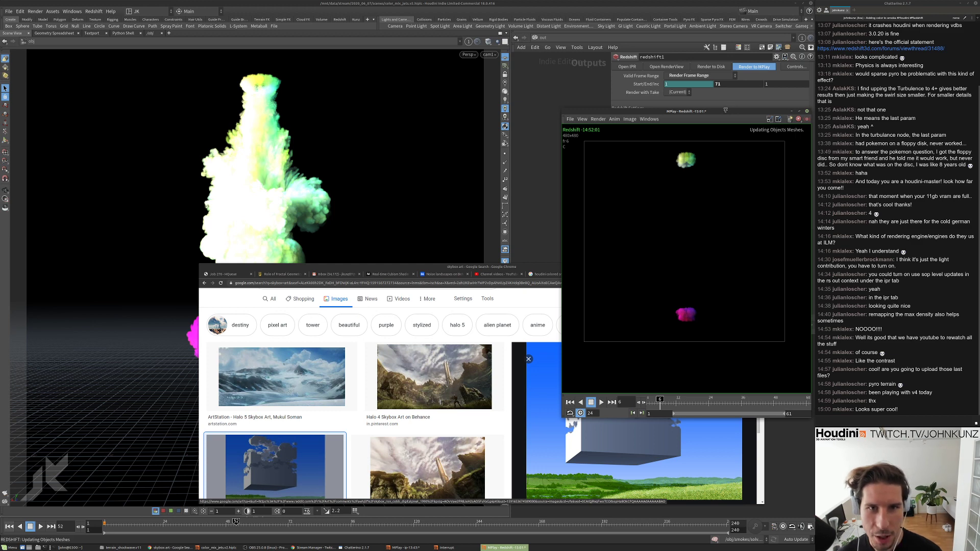
Enlarge the MPlay window, play then stop the smoke sequence, and minimize the image search.
{"action": "left_click_drag", "start_coordinate": [725, 110], "coordinate": [719, 111]}
{"action": "left_click_drag", "start_coordinate": [556, 108], "coordinate": [536, 91]}
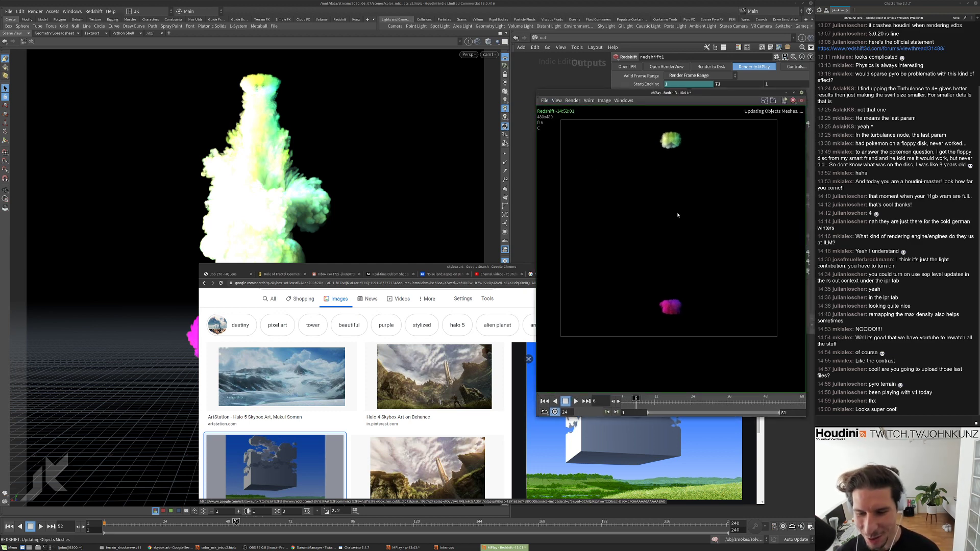
{"action": "key", "text": "Up"}
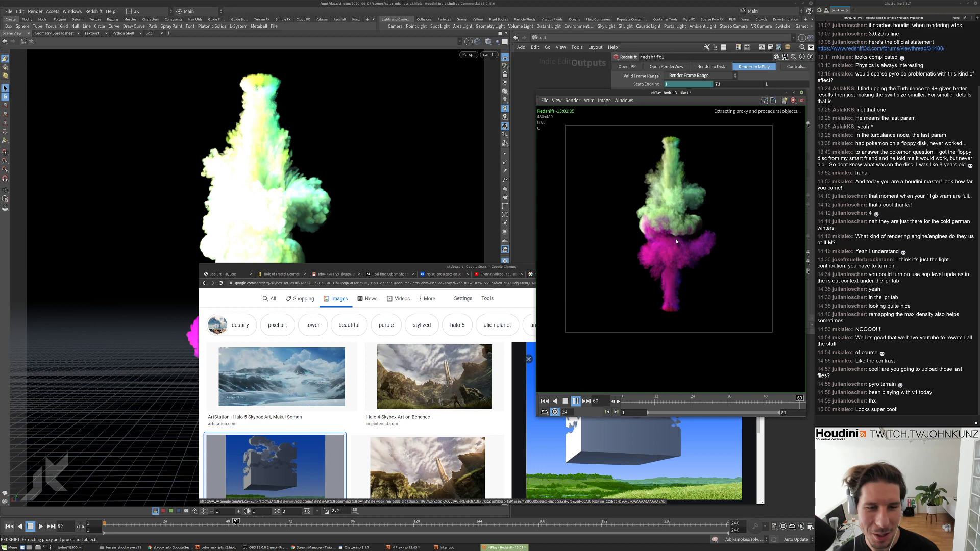
{"action": "left_click", "coordinate": [739, 398]}
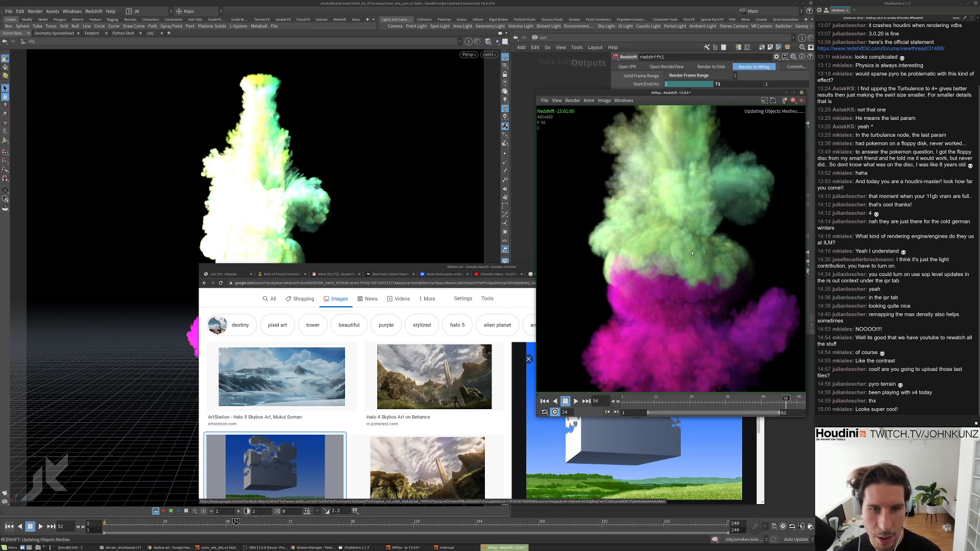
{"action": "scroll", "coordinate": [687, 260], "scroll_direction": "down", "scroll_amount": 3}
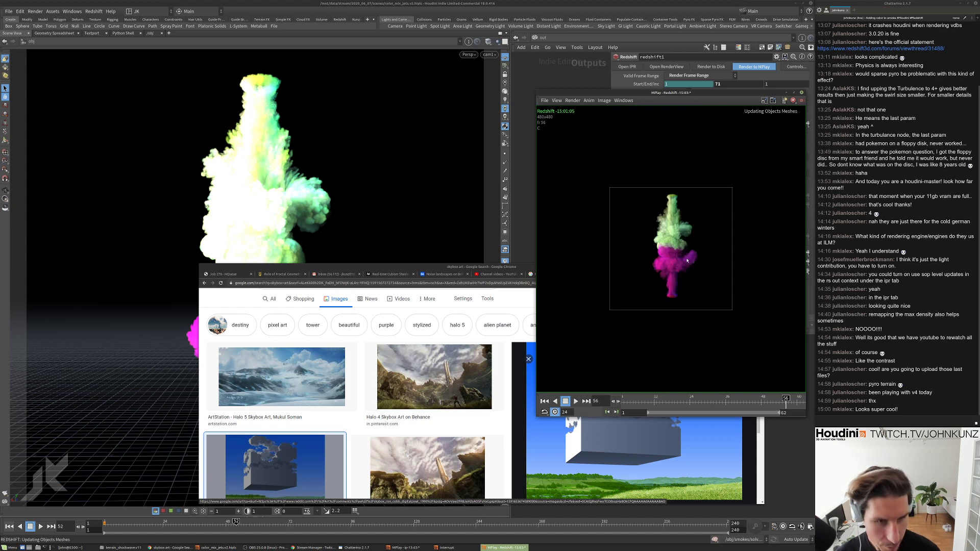
{"action": "left_click", "coordinate": [171, 548]}
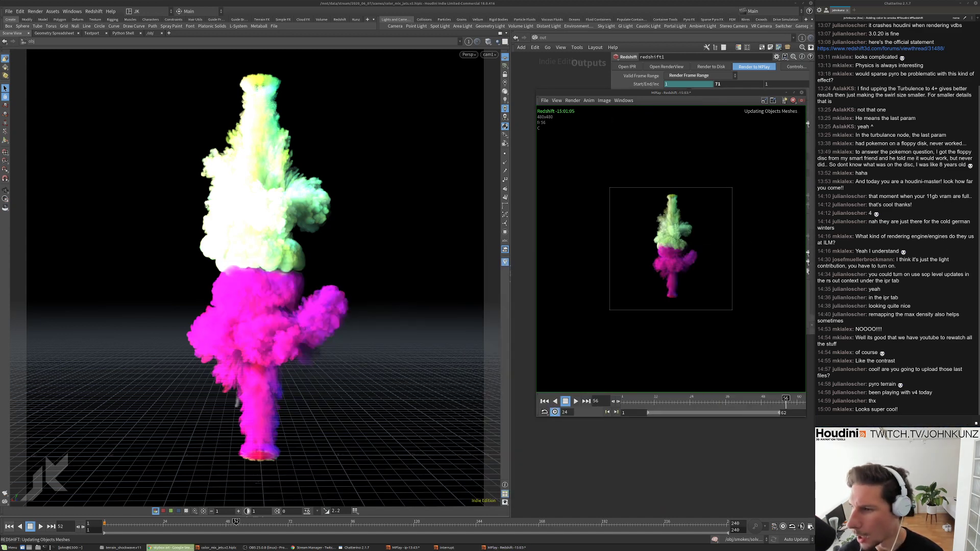
Play the rendered green and magenta smoke frames in MPlay, then stop the playback.
{"action": "left_click", "coordinate": [649, 237]}
{"action": "key", "text": "Up"}
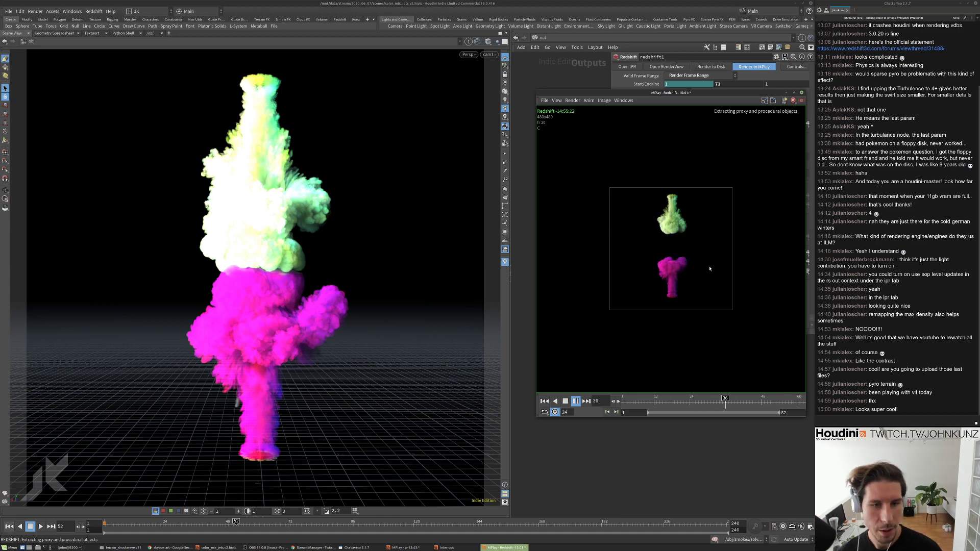
{"action": "left_click", "coordinate": [767, 403]}
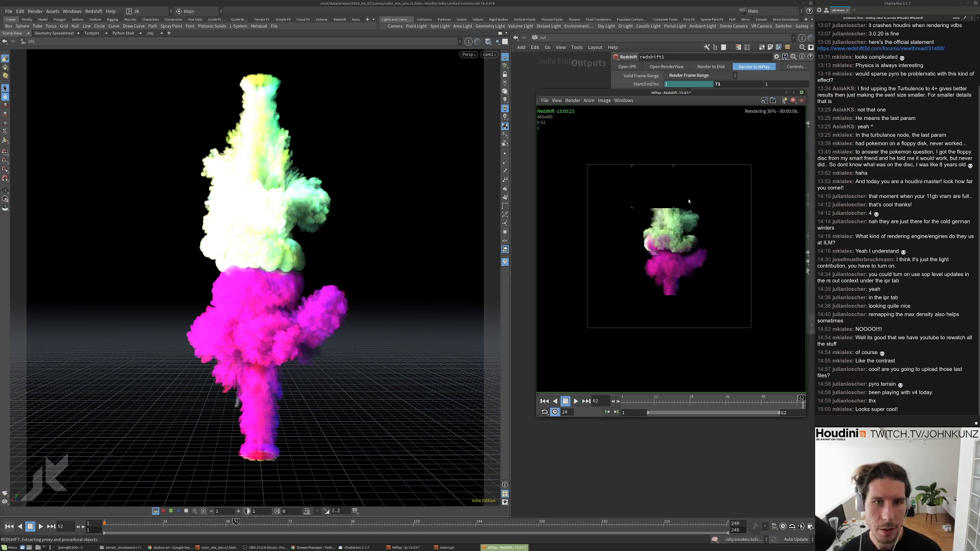
Replay the smoke sequence, stop at frame 8, then resume as new Redshift frames arrive.
{"action": "left_click", "coordinate": [671, 443]}
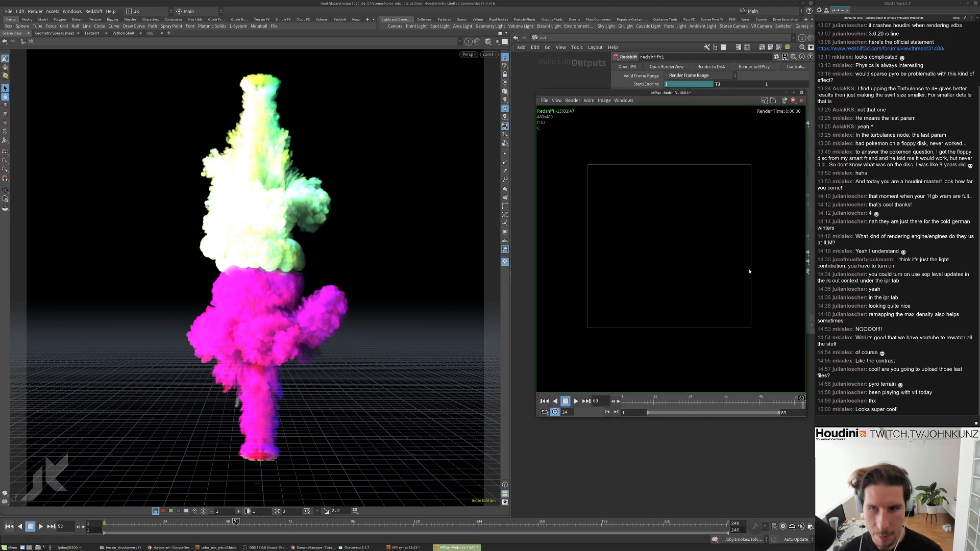
{"action": "key", "text": "Up"}
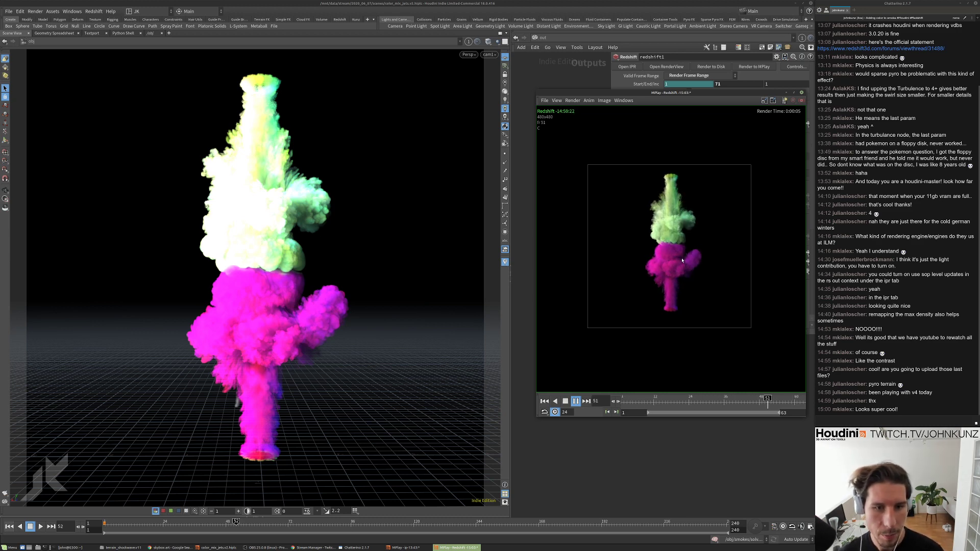
{"action": "scroll", "coordinate": [674, 233], "scroll_direction": "up", "scroll_amount": 2}
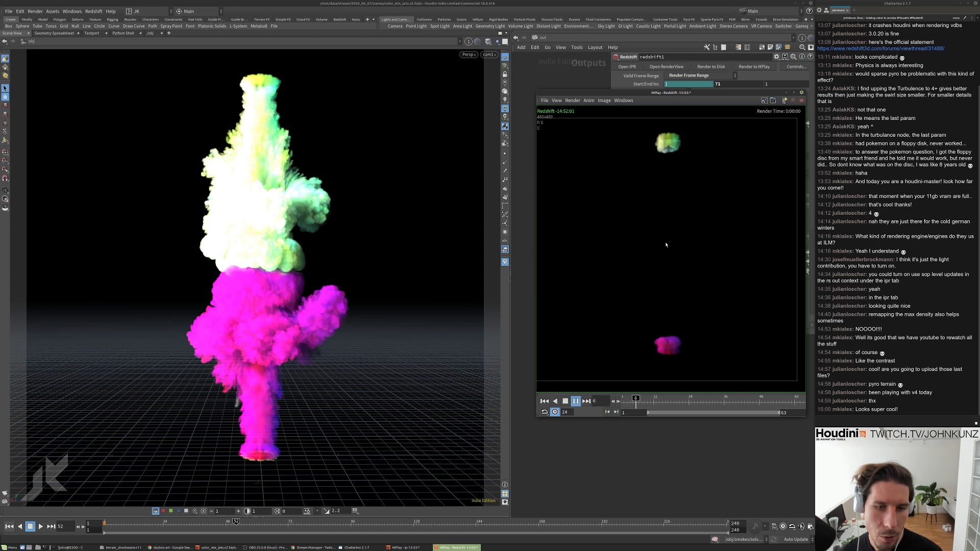
{"action": "key", "text": "Up"}
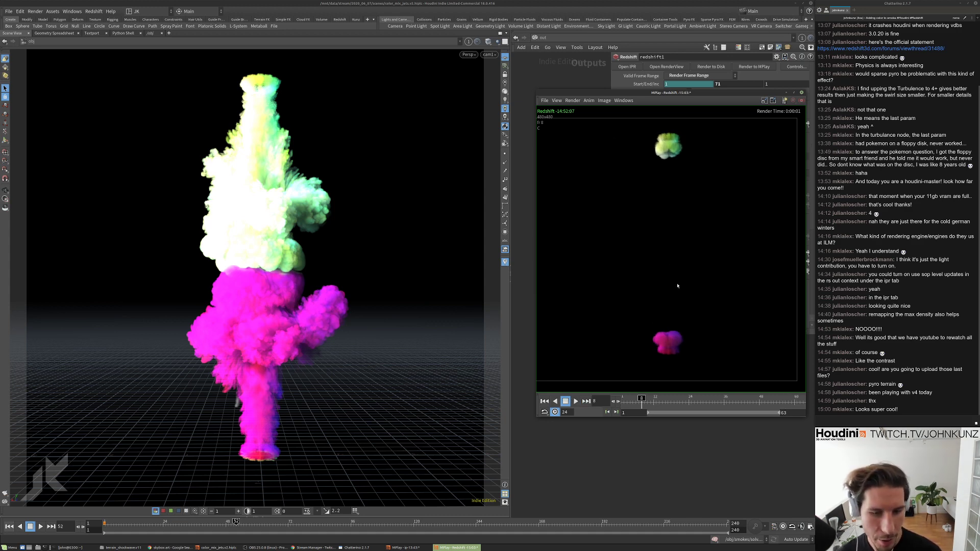
{"action": "scroll", "coordinate": [678, 287], "scroll_direction": "down", "scroll_amount": 2}
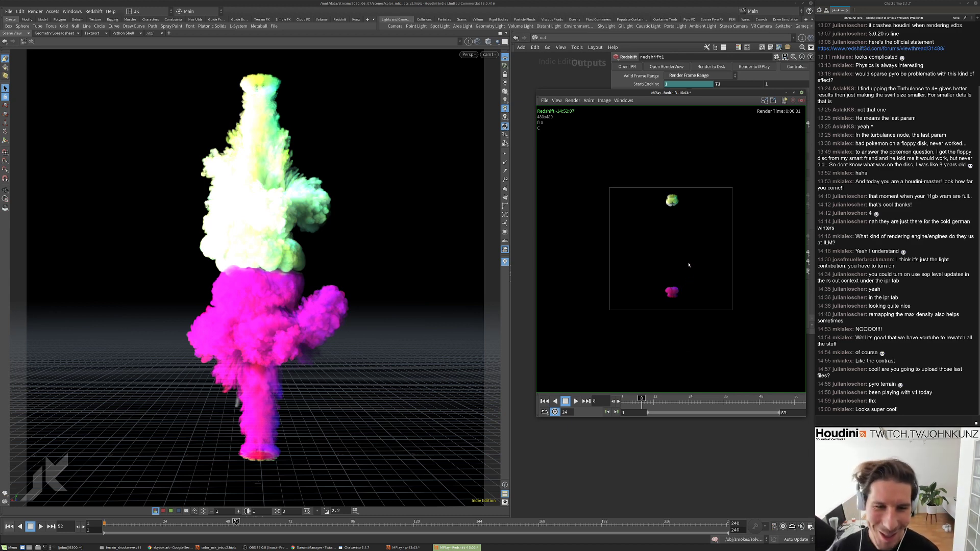
{"action": "key", "text": "Up"}
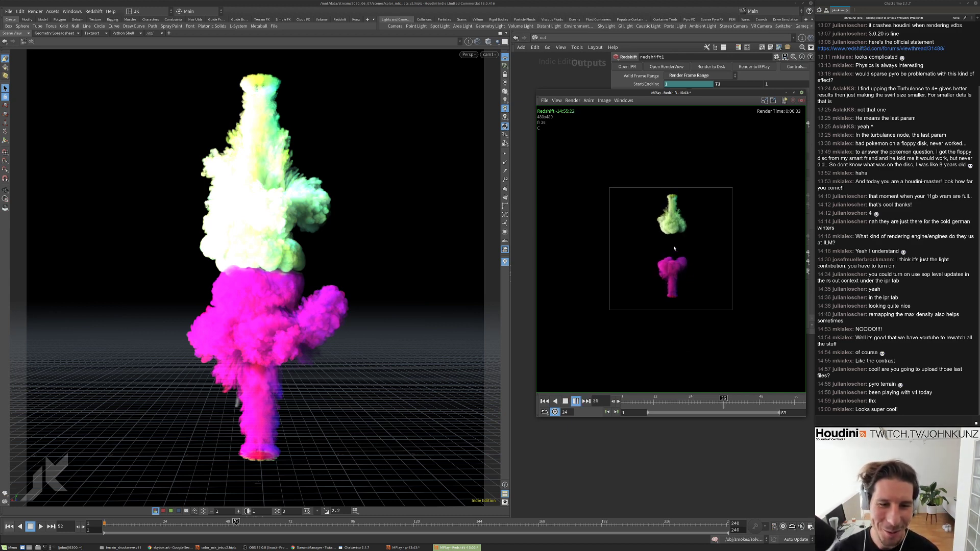